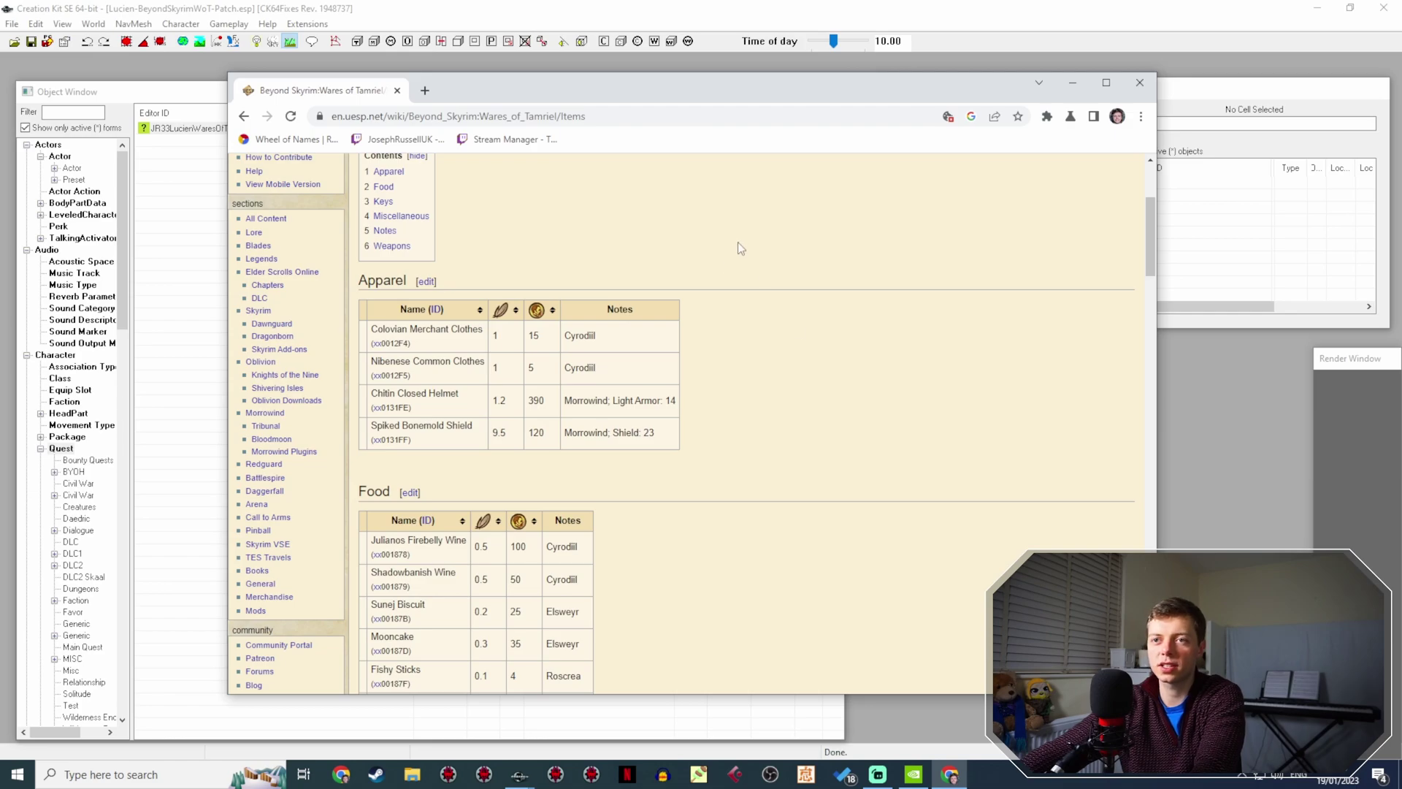
# Examine the apparel, food, keys and miscellaneous item tables on the Beyond Skyrim: Wares of Tamriel wiki page.
pyautogui.scroll(-2, 738, 242)
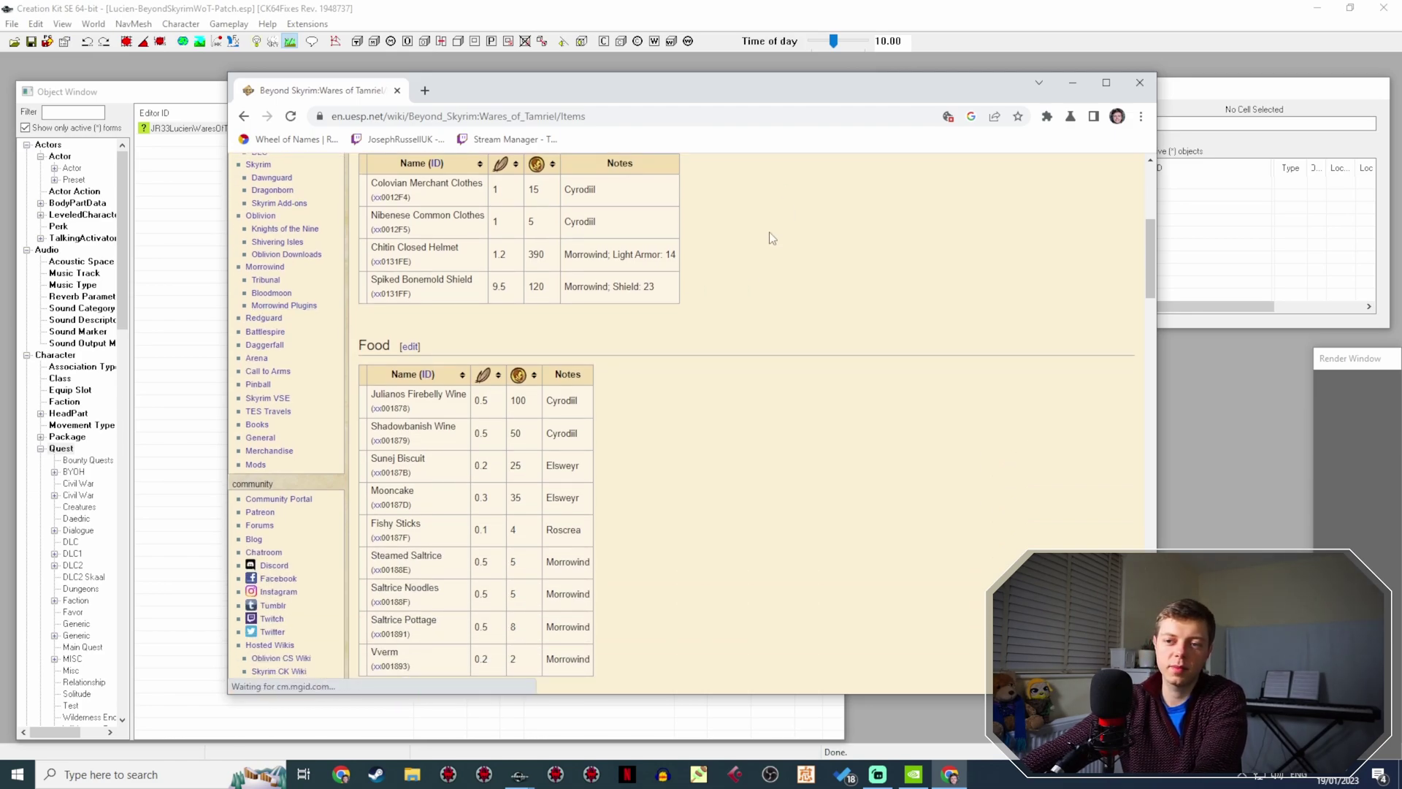
pyautogui.scroll(-3, 798, 250)
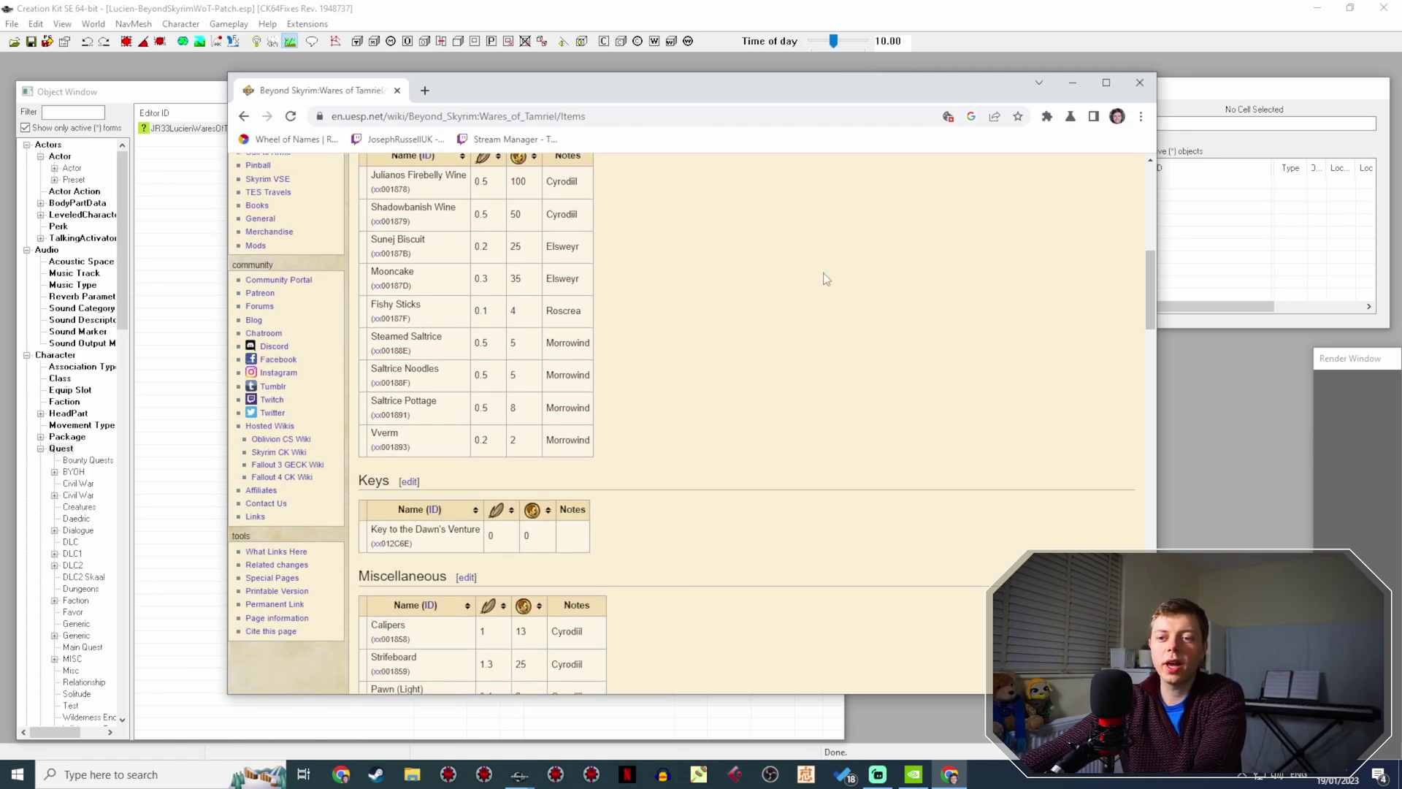
pyautogui.scroll(7, 627, 331)
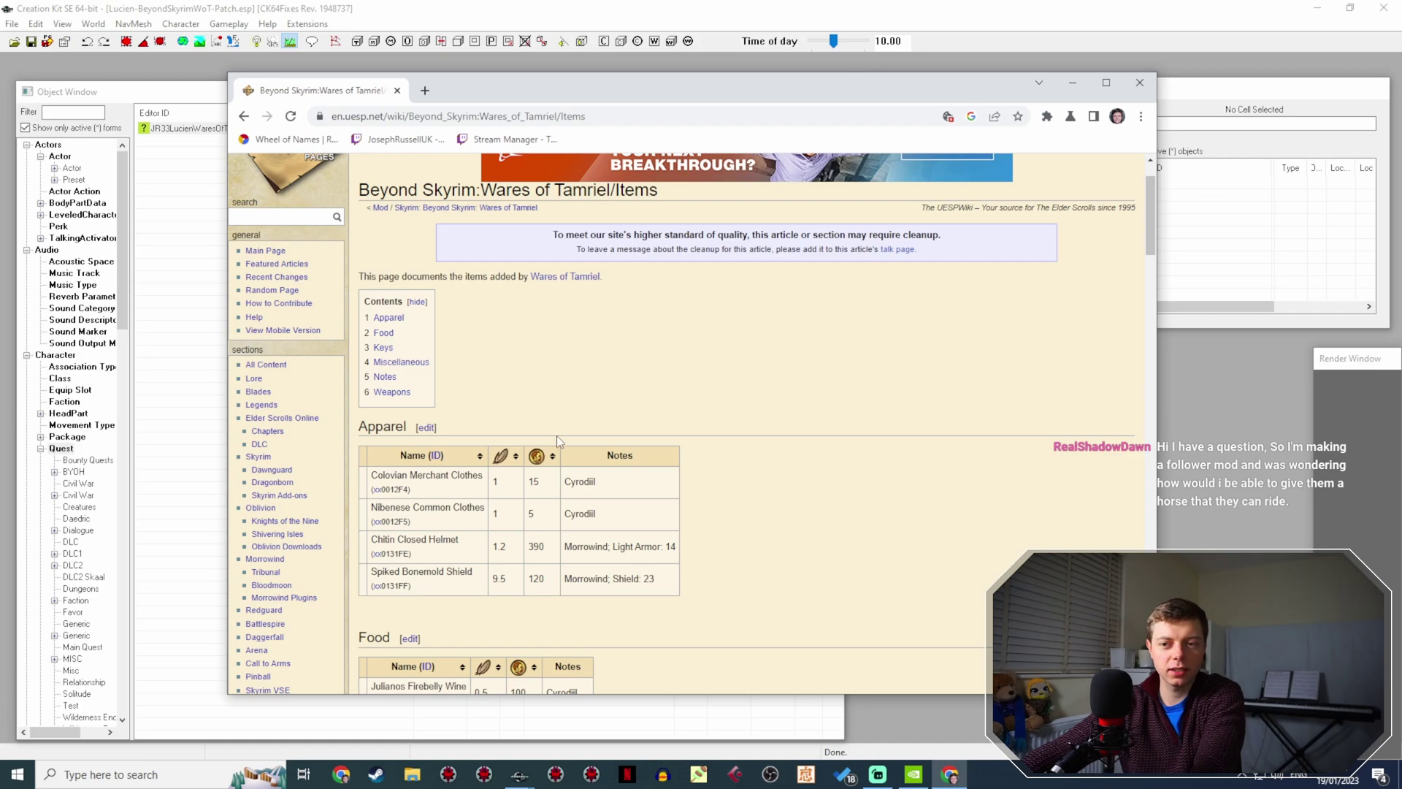
pyautogui.scroll(-1, 563, 431)
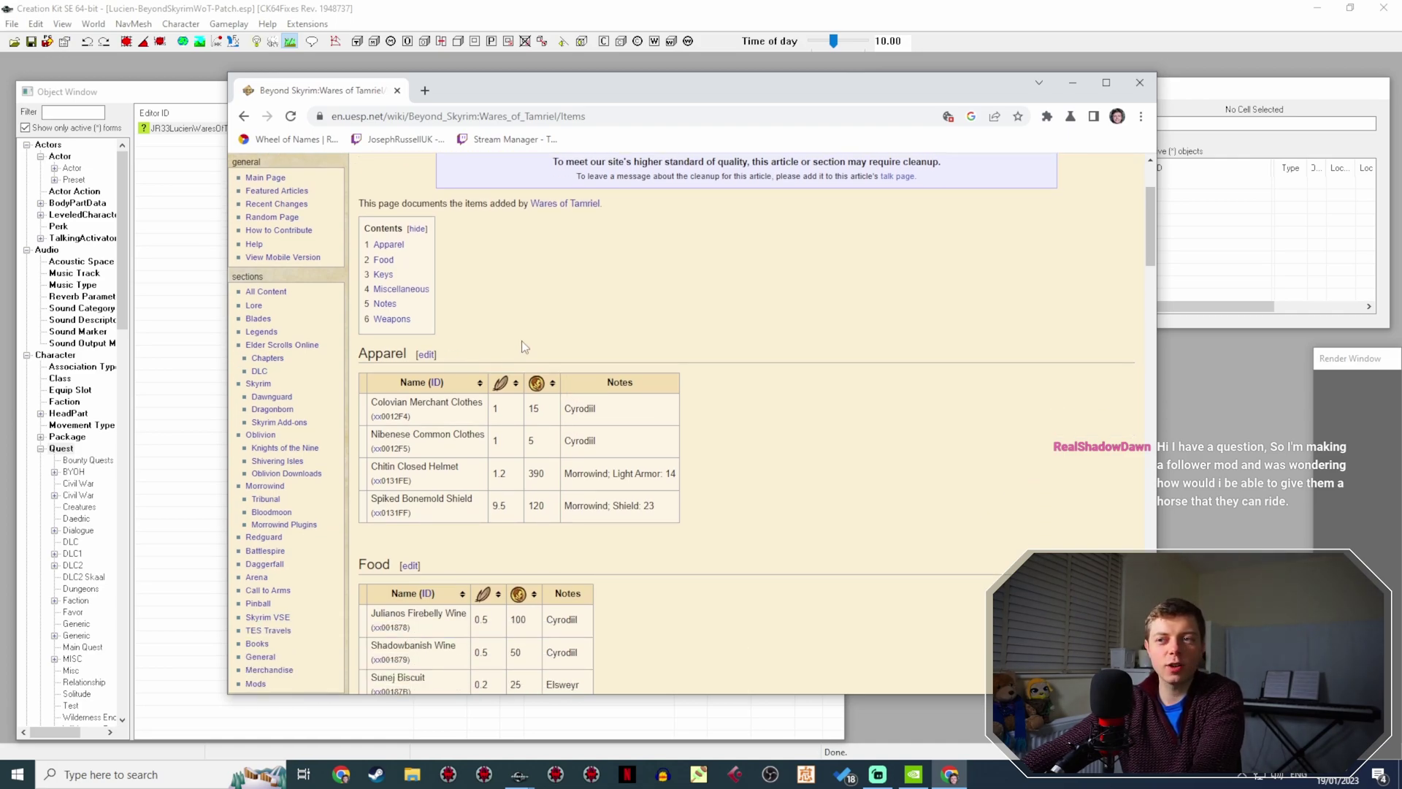
pyautogui.moveTo(359, 354); pyautogui.dragTo(418, 353)
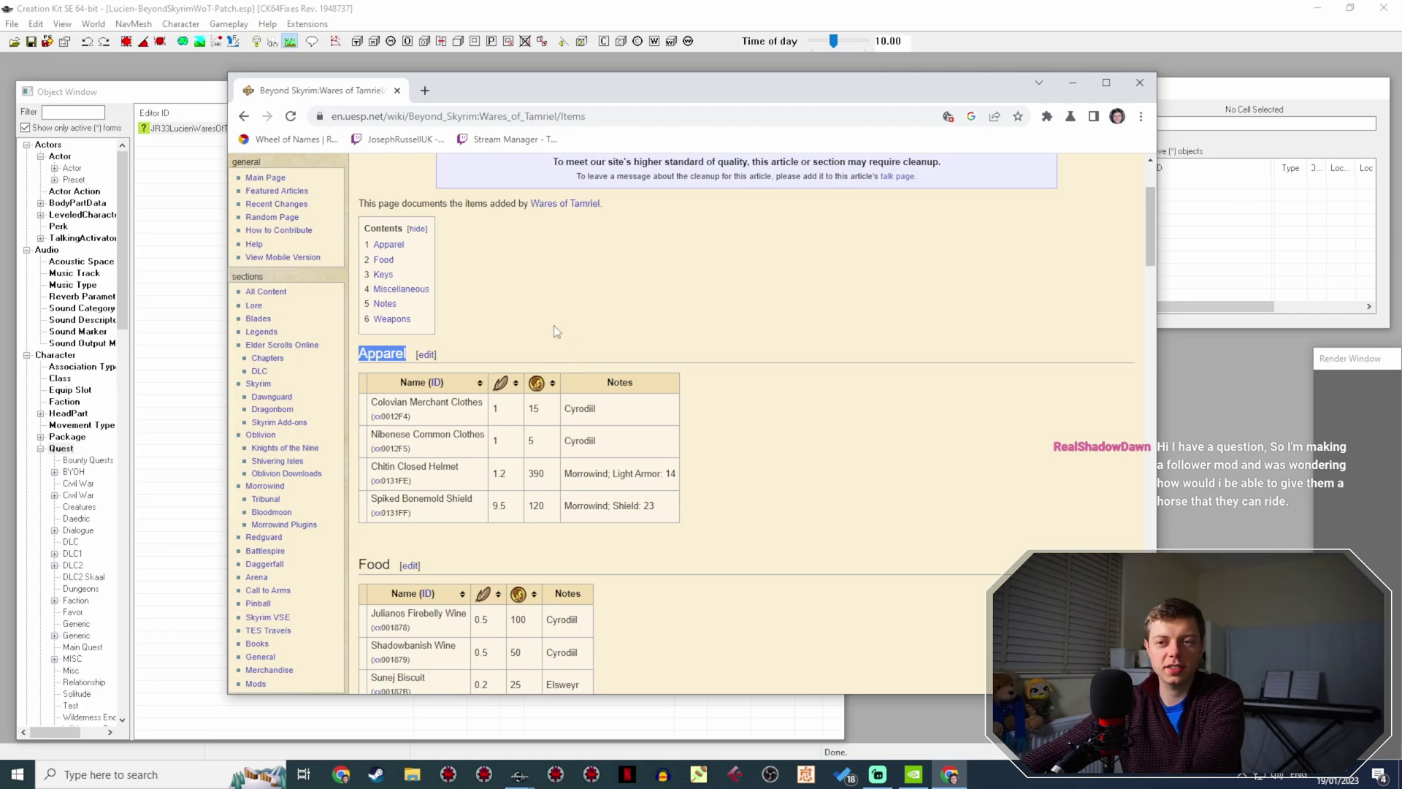
pyautogui.click(538, 342)
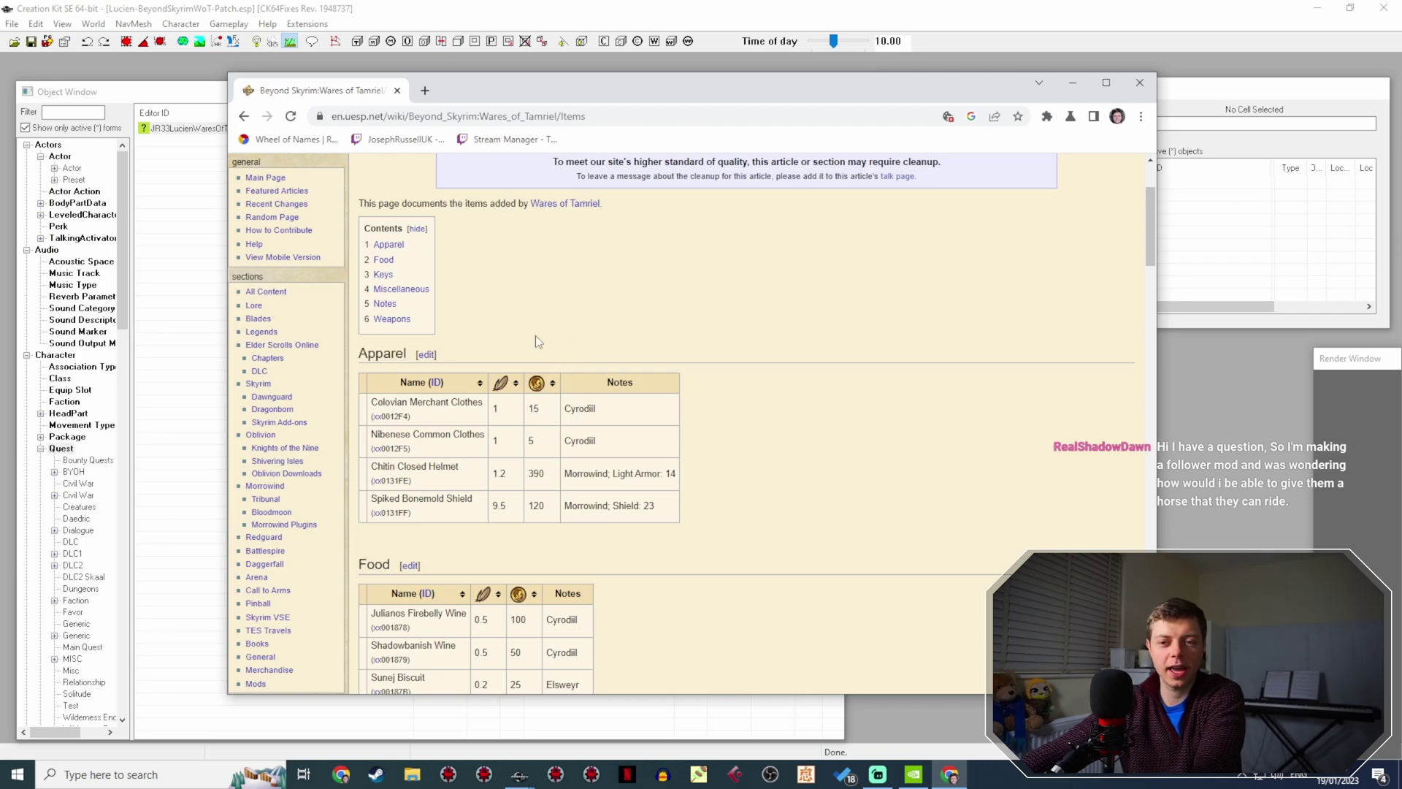
pyautogui.doubleClick(372, 353)
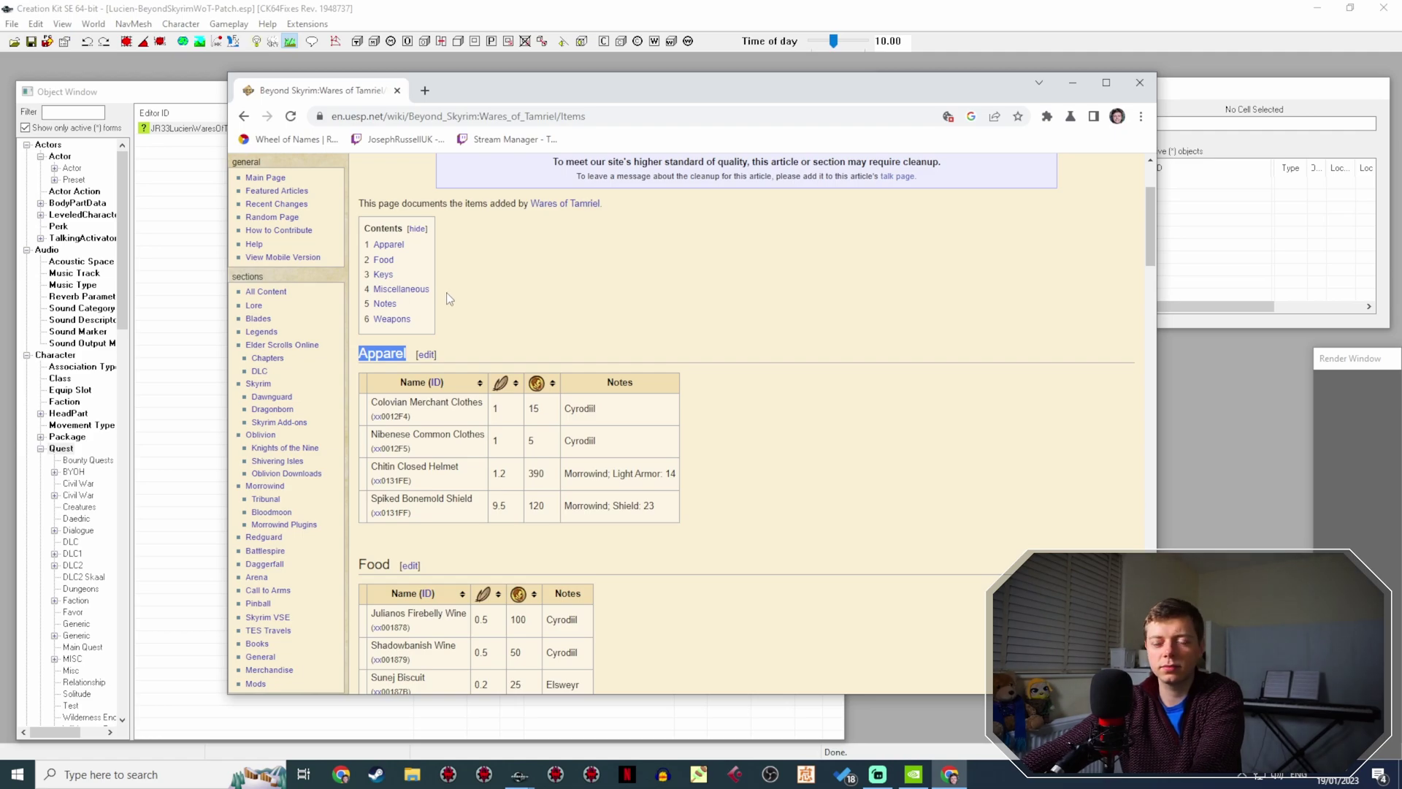
pyautogui.click(495, 309)
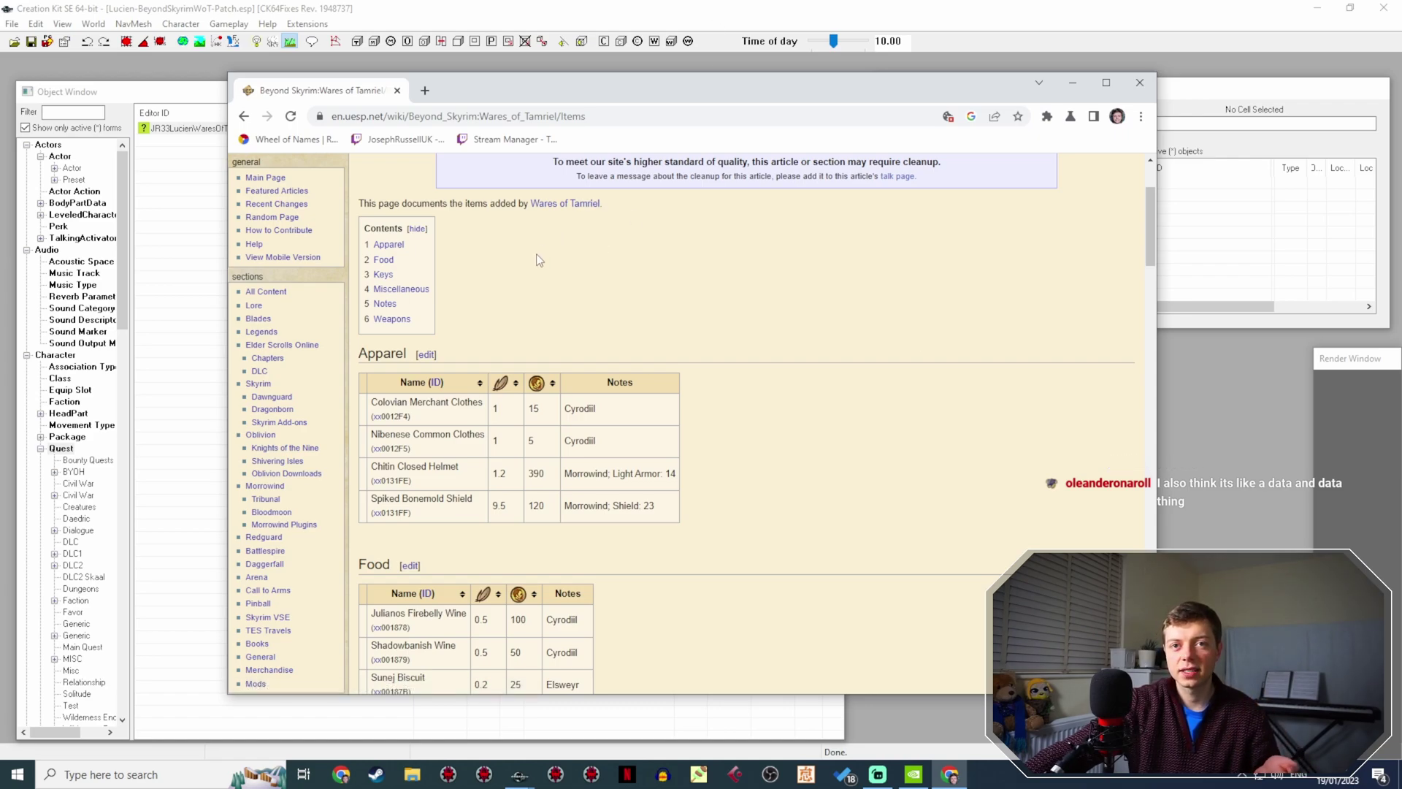
# Switch to Creation Kit, list all packages including inactive forms, filter them by "jr" and open JRLucienHorseFollowPackage.
pyautogui.click(108, 133)
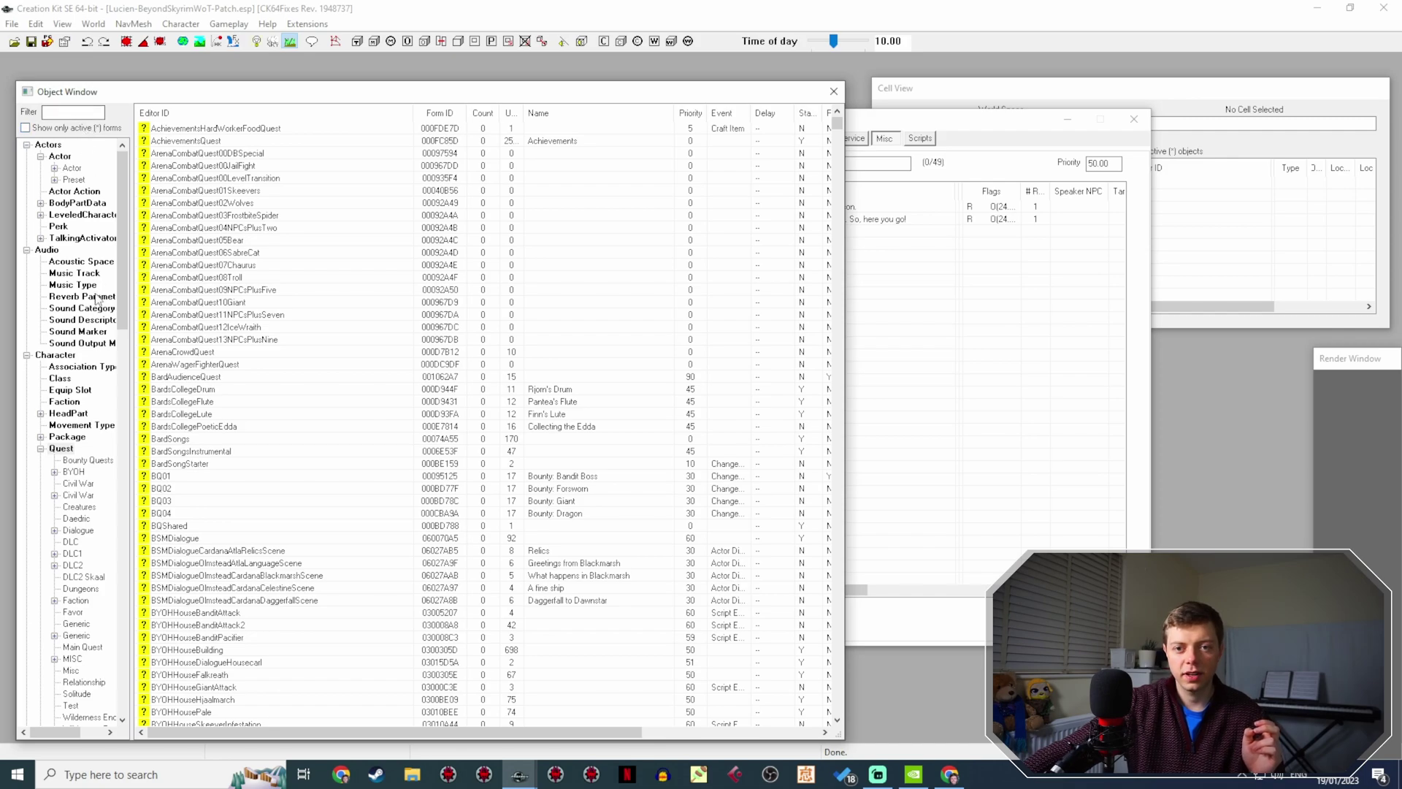
pyautogui.click(66, 437)
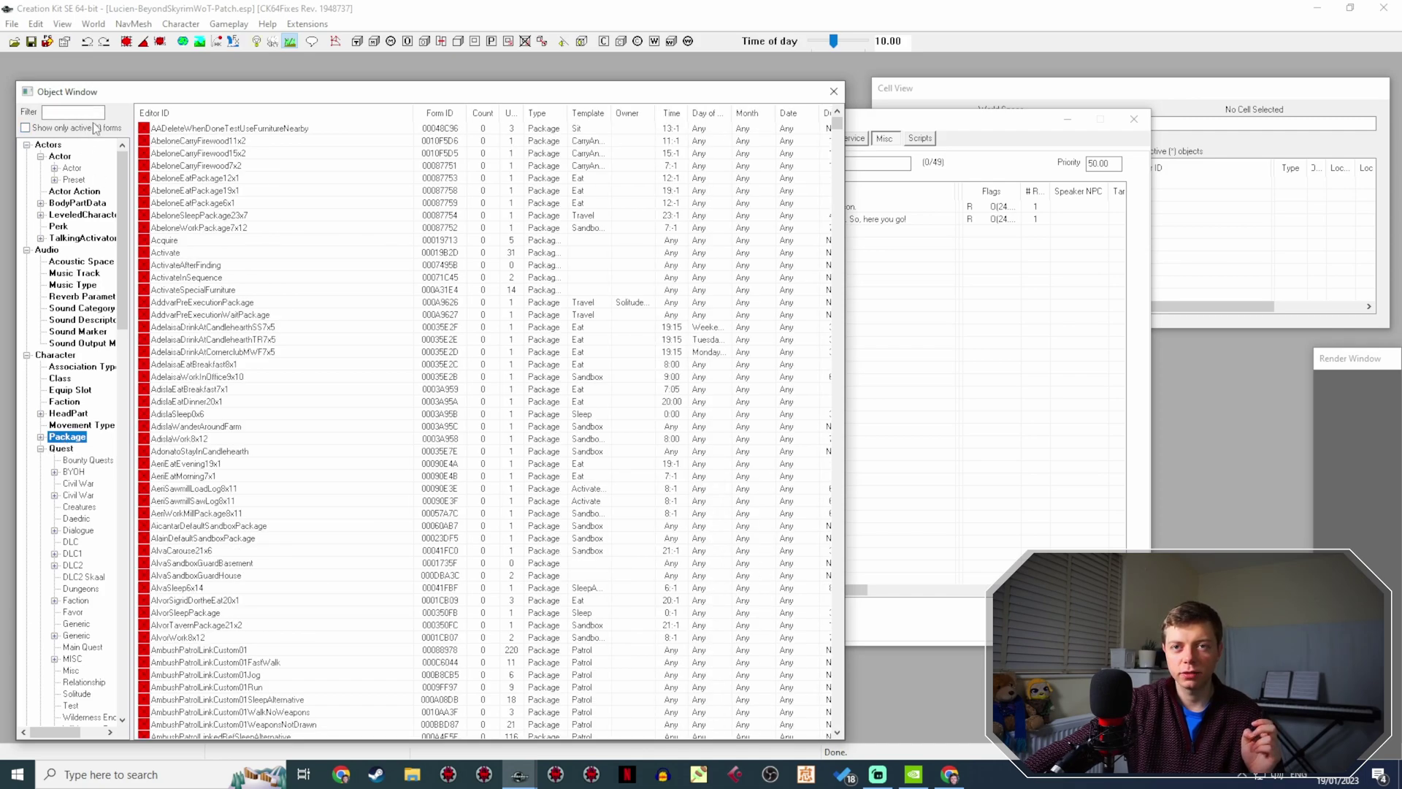
pyautogui.click(85, 115)
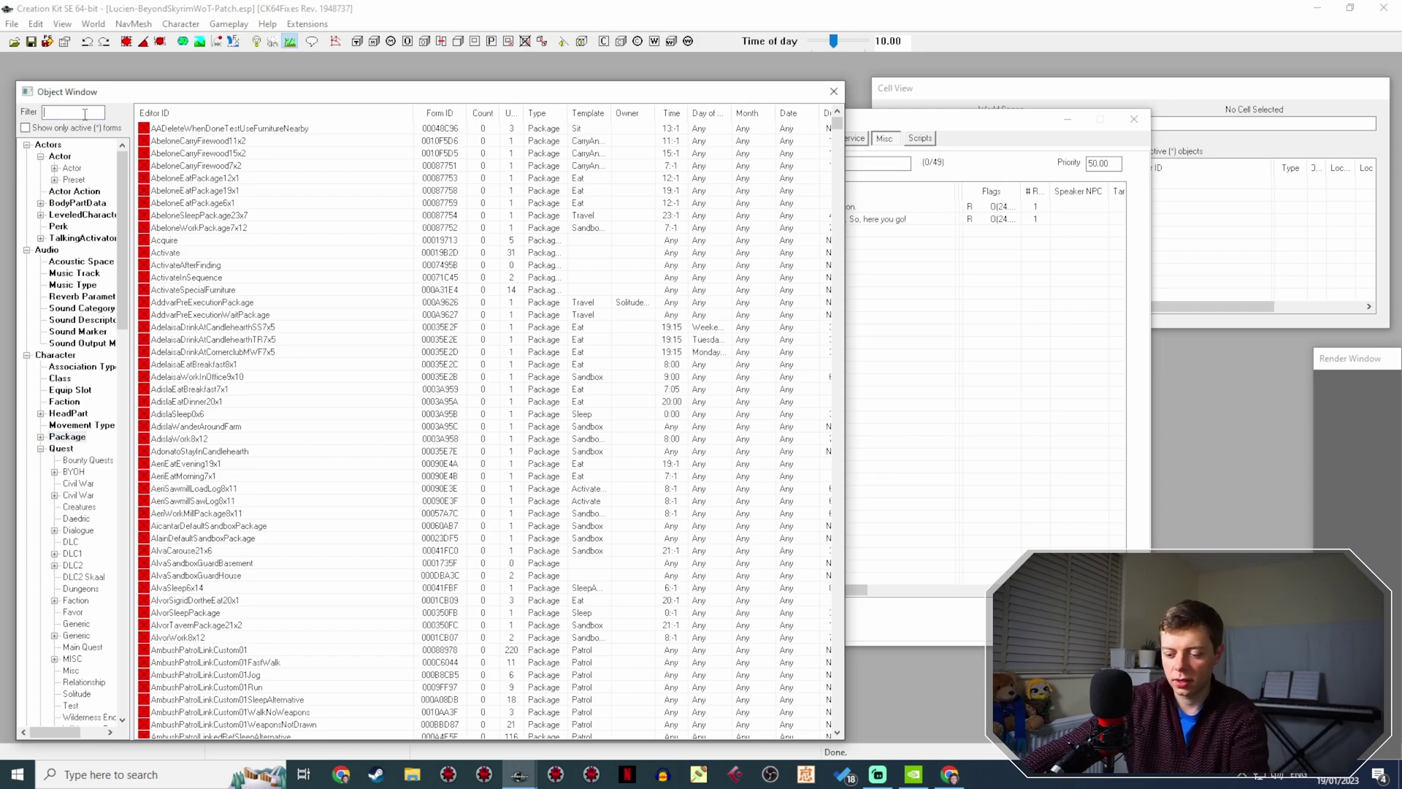
pyautogui.write('jr')
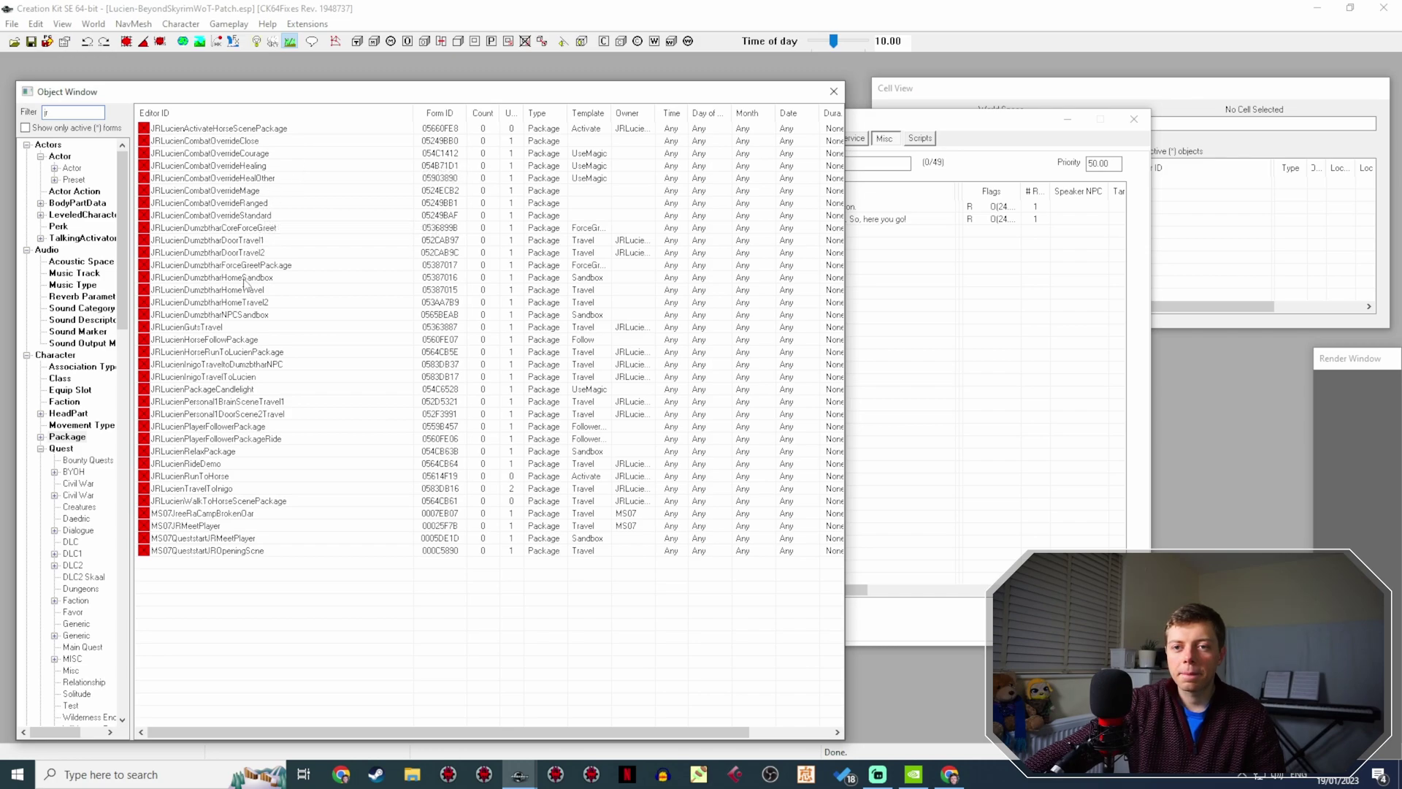
pyautogui.click(269, 341)
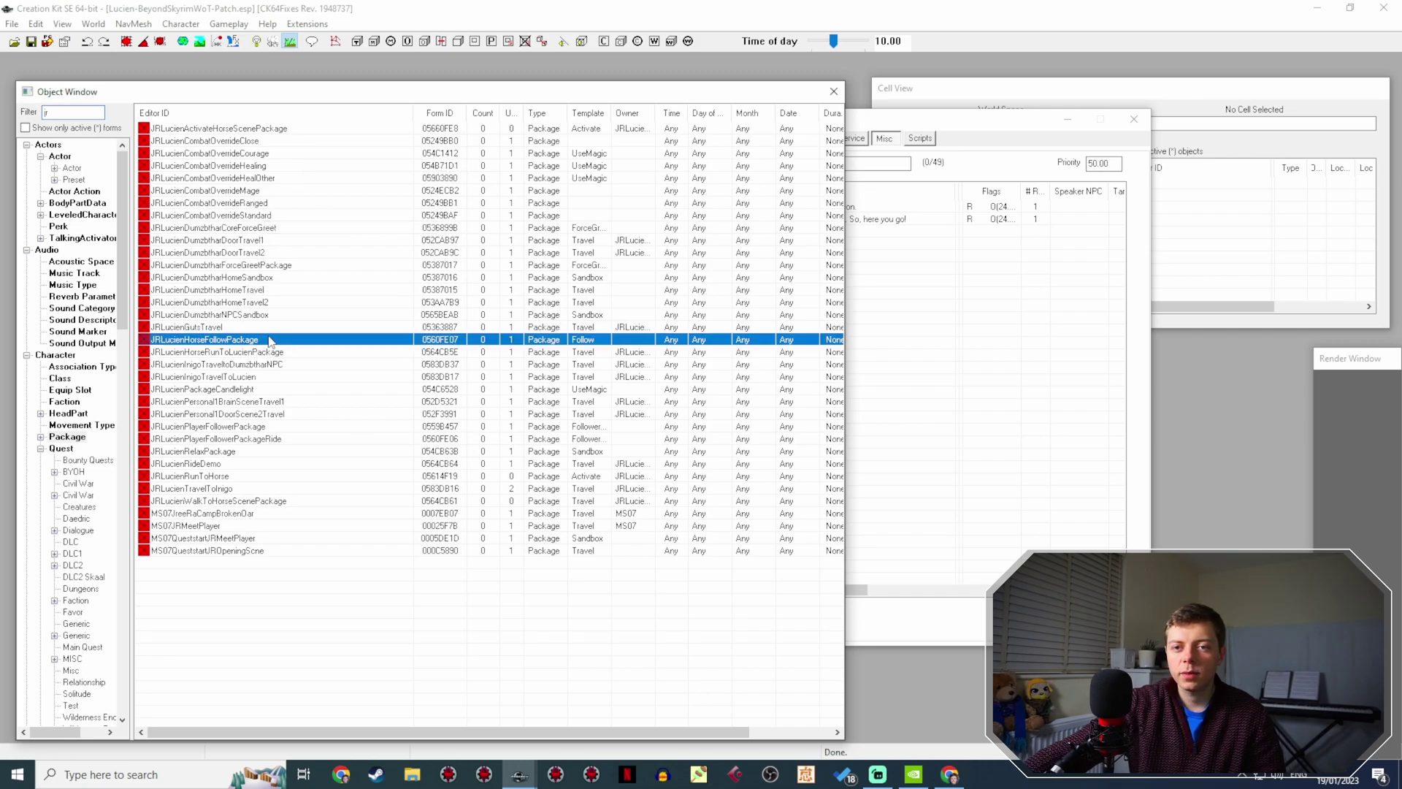
pyautogui.doubleClick(269, 341)
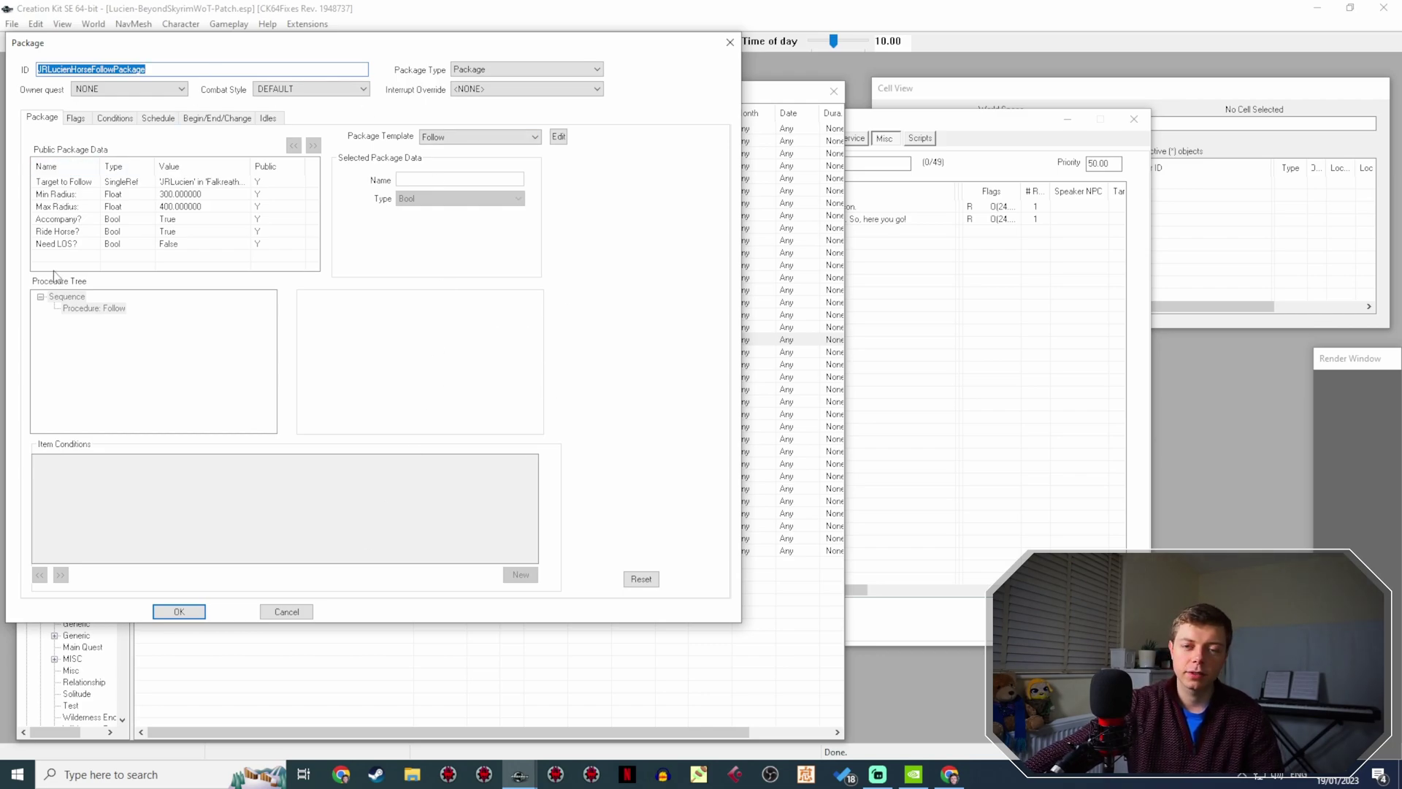
# Examine the horse follow package's Ride Horse? value and its conditions, and close it without saving.
pyautogui.click(88, 232)
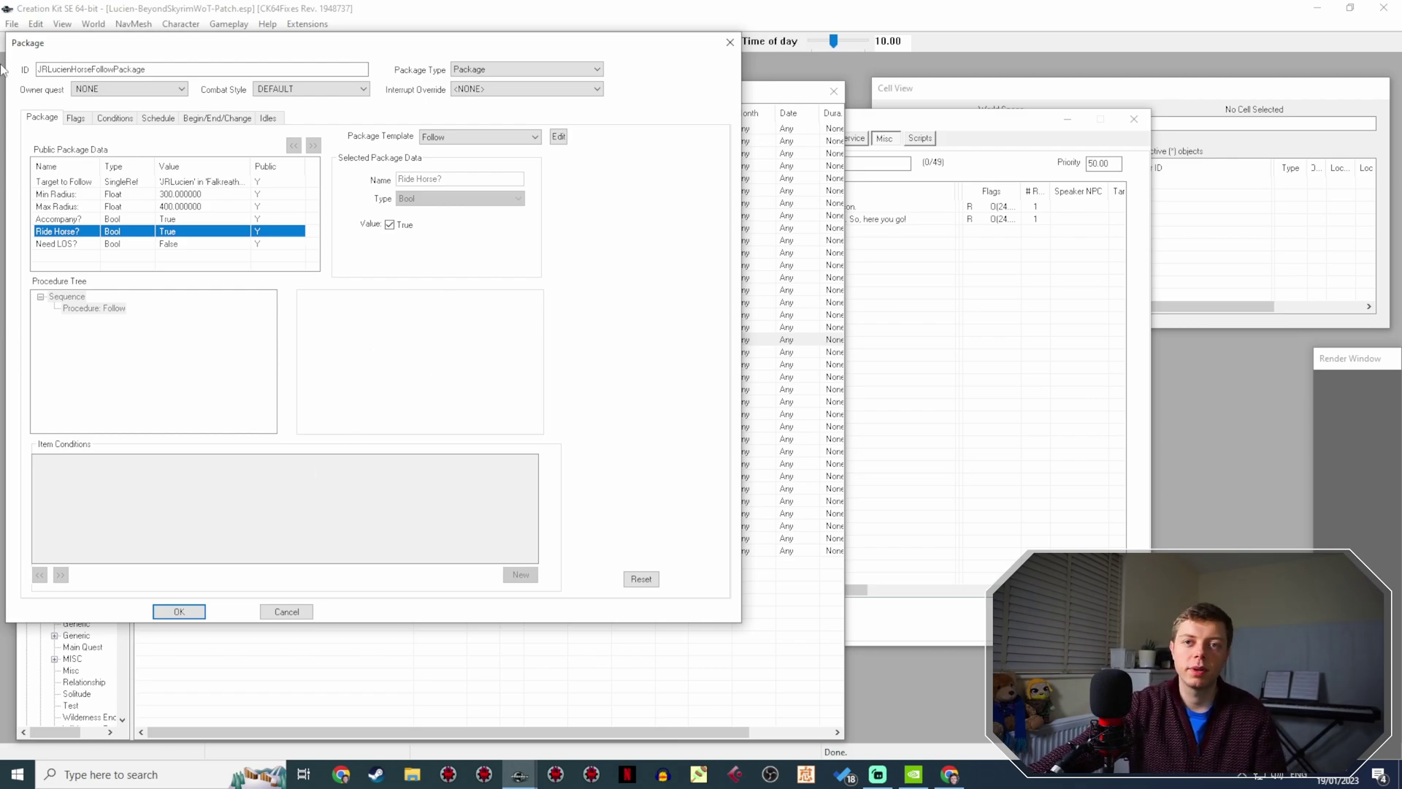
pyautogui.click(110, 123)
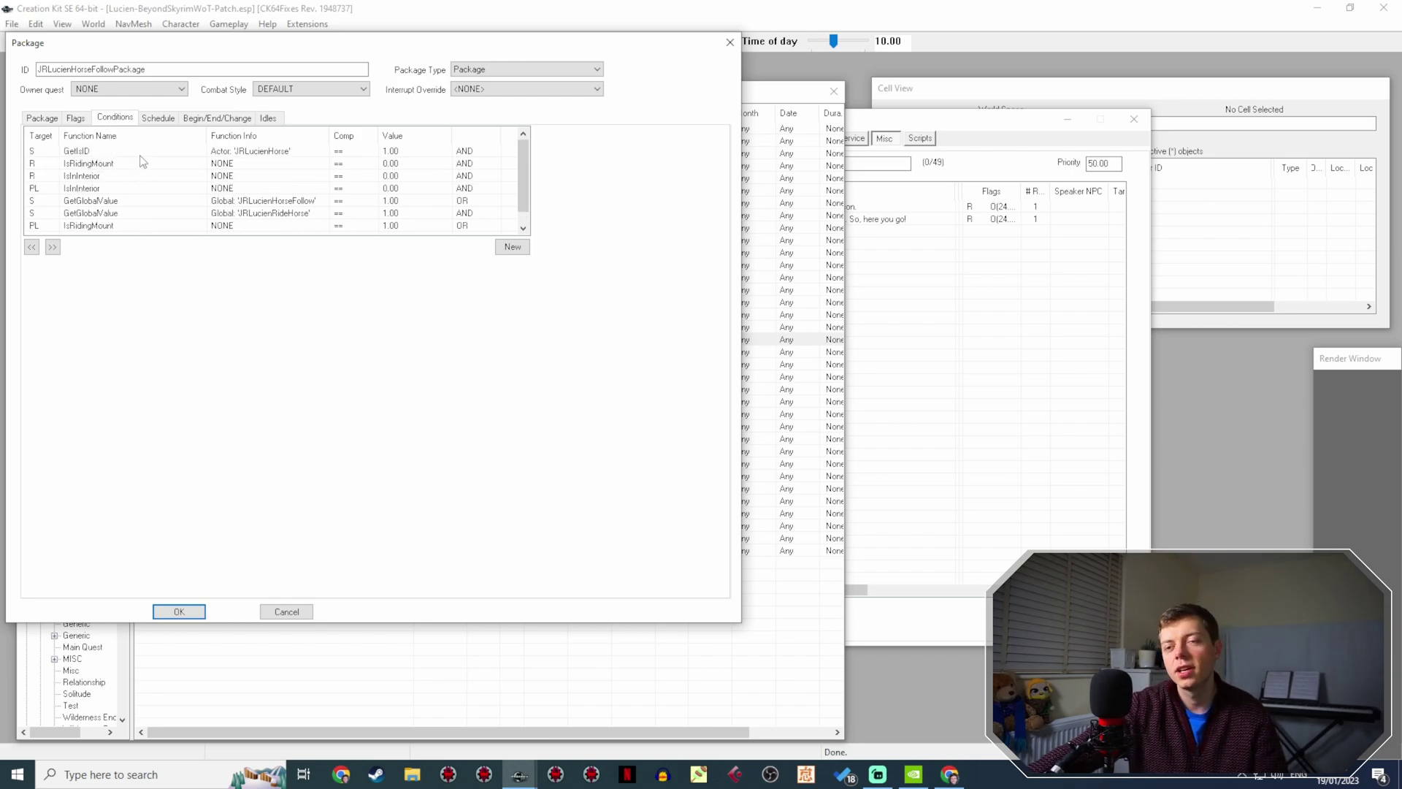
pyautogui.scroll(-1, 157, 159)
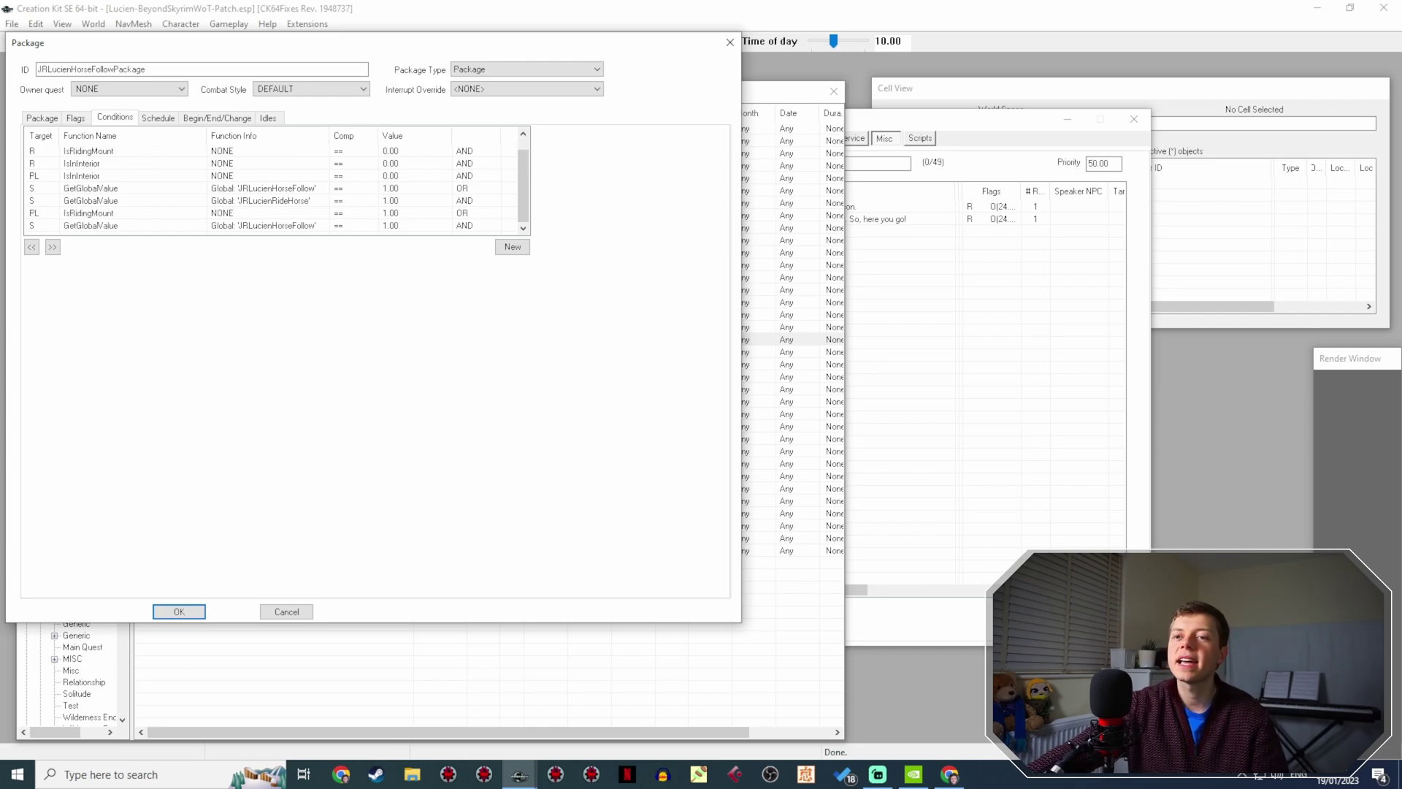
pyautogui.click(305, 615)
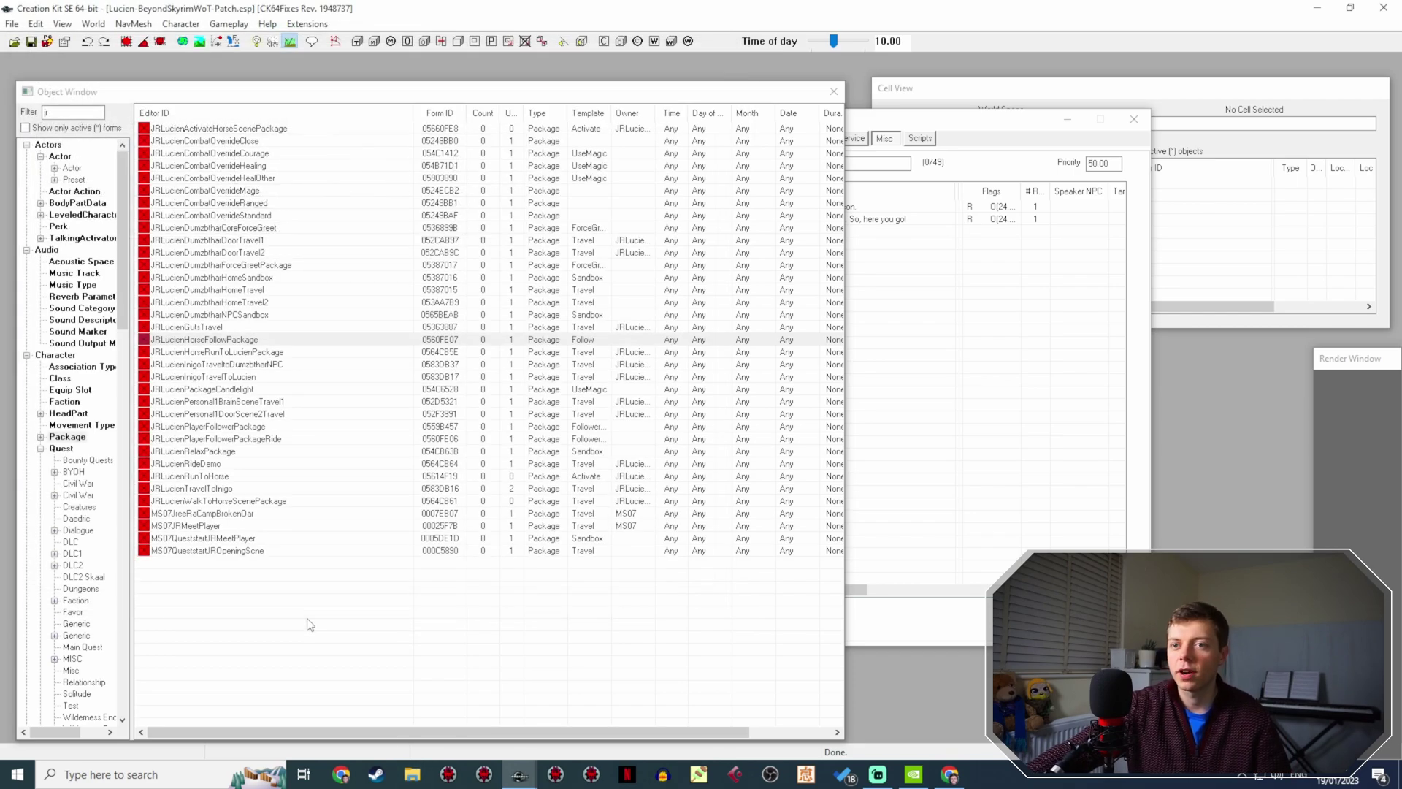
# Restrict the object list to active forms and check the Hello lines of the JR33LucienWaresOfTamriel quest.
pyautogui.click(89, 129)
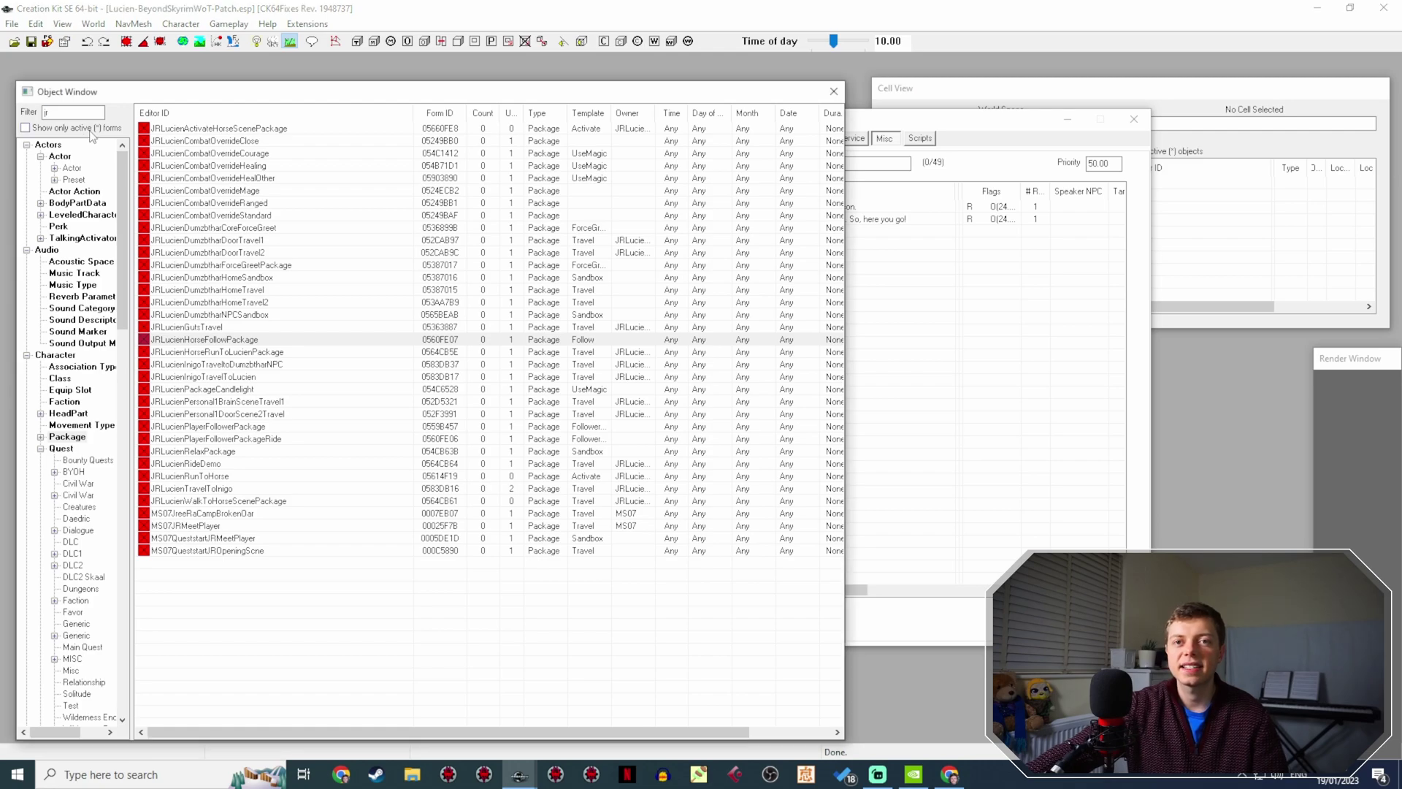
pyautogui.click(63, 448)
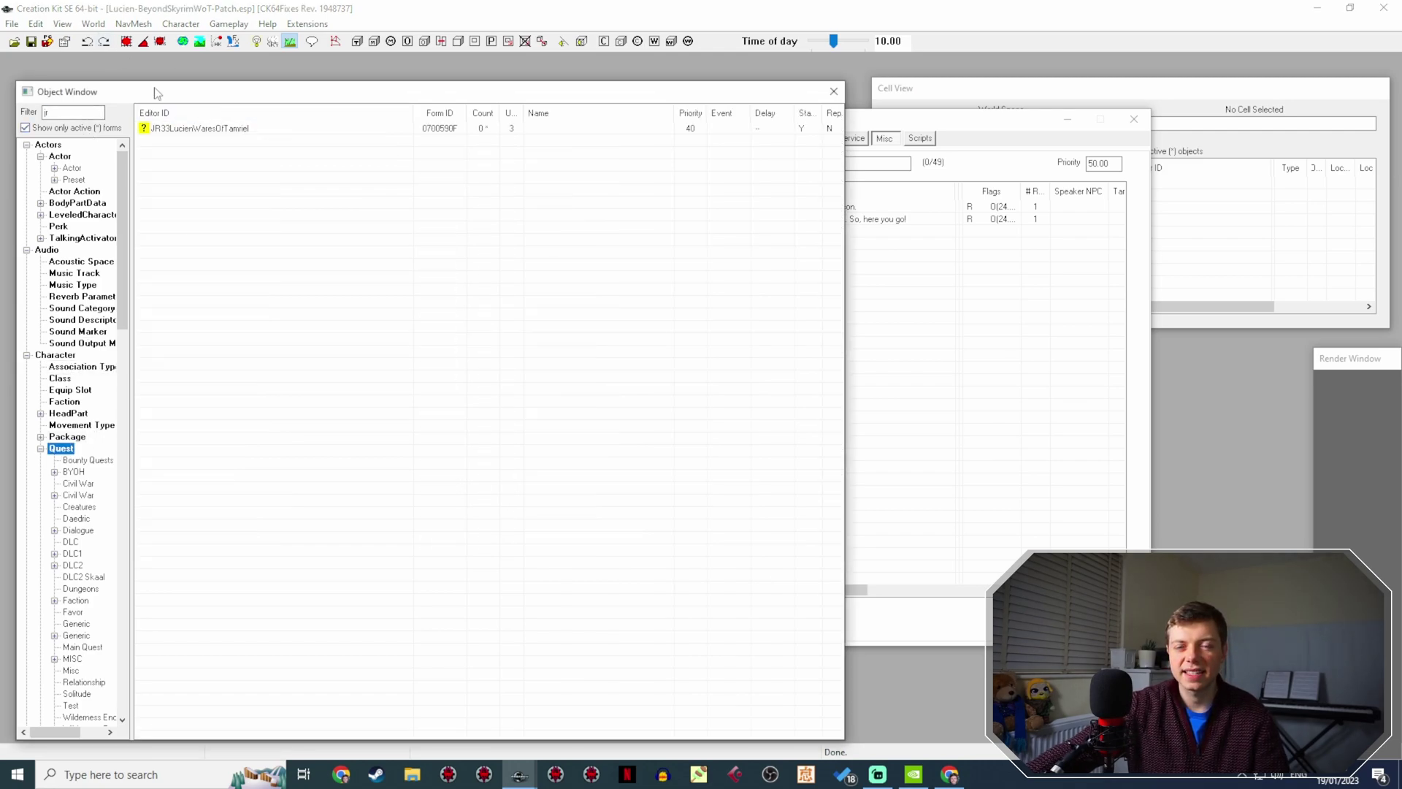
pyautogui.doubleClick(207, 130)
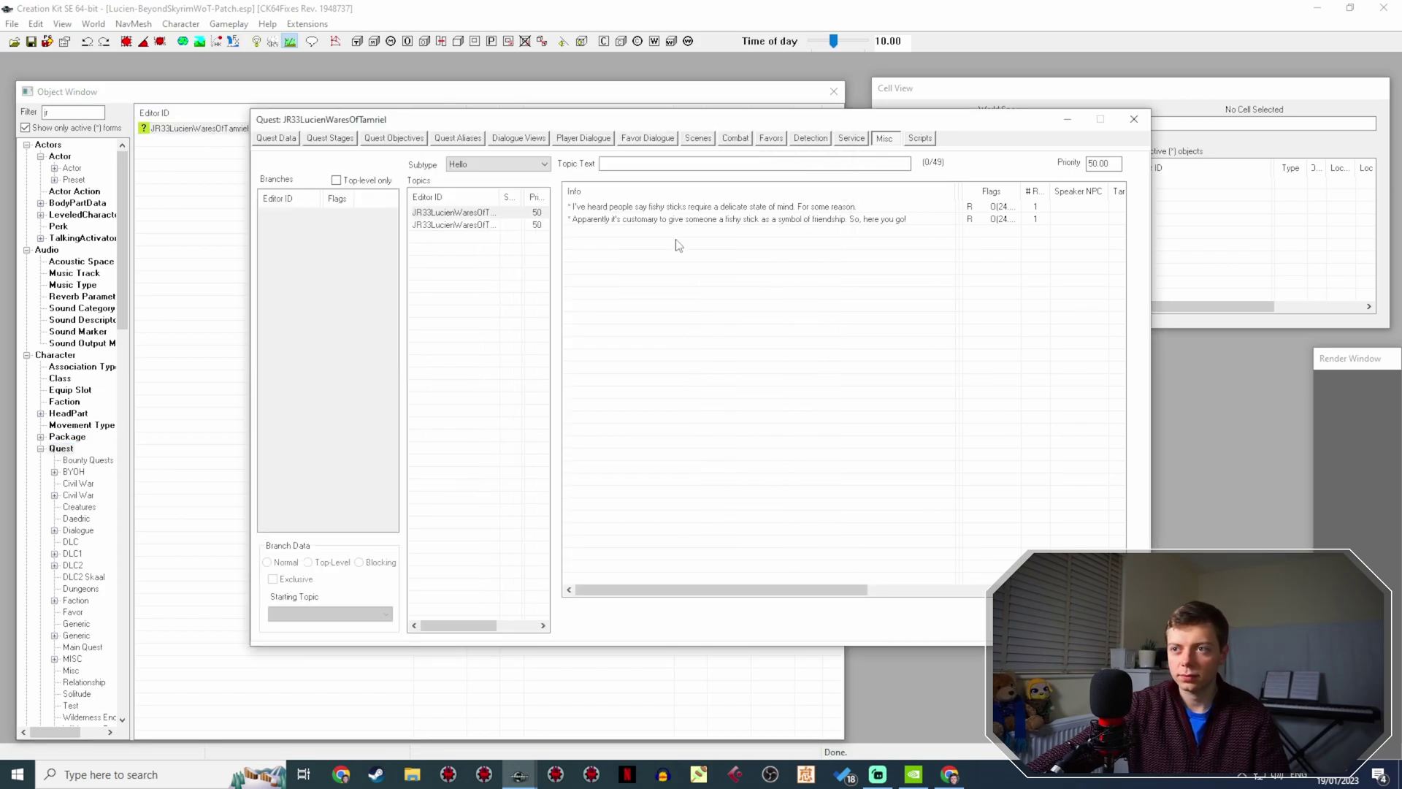
pyautogui.click(675, 207)
pyautogui.click(675, 257)
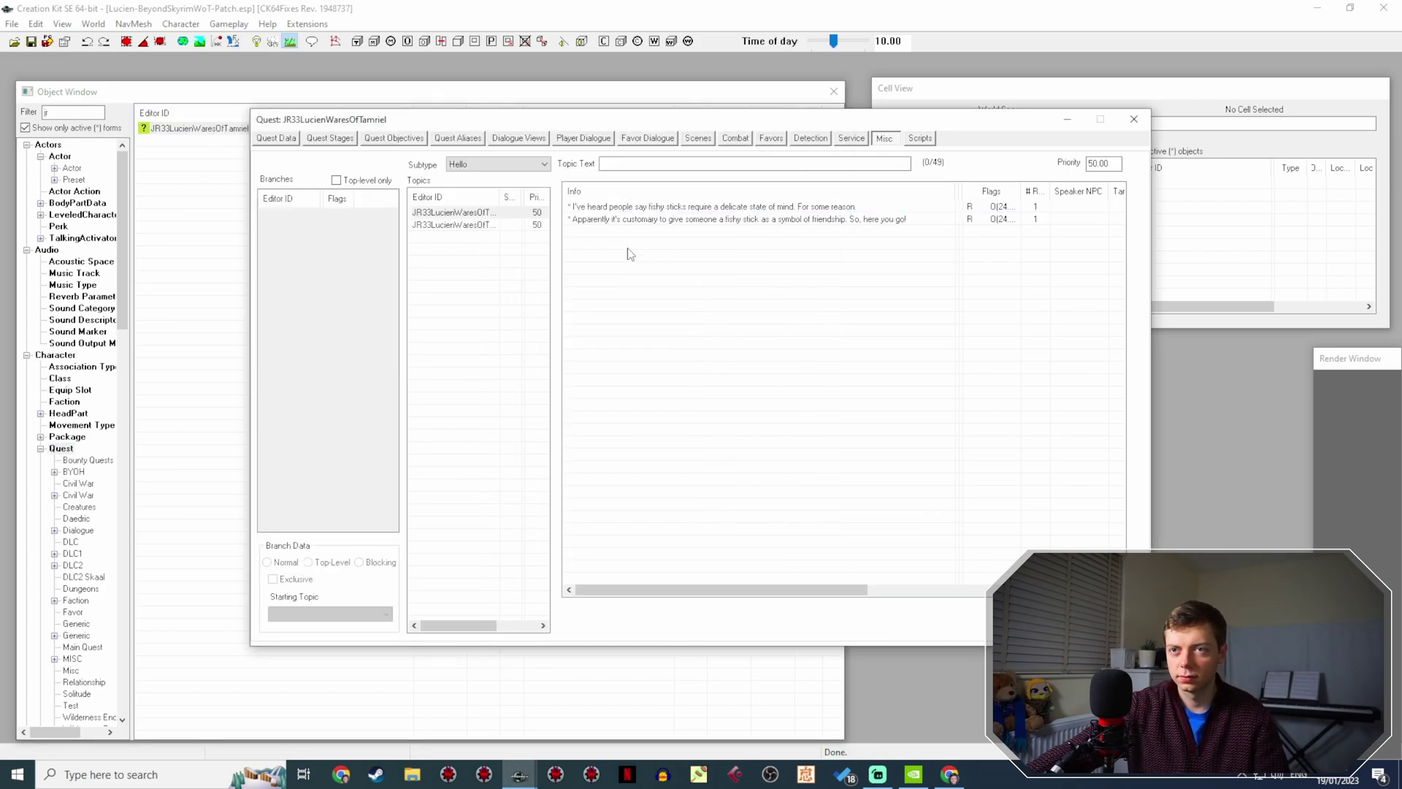
pyautogui.click(1134, 119)
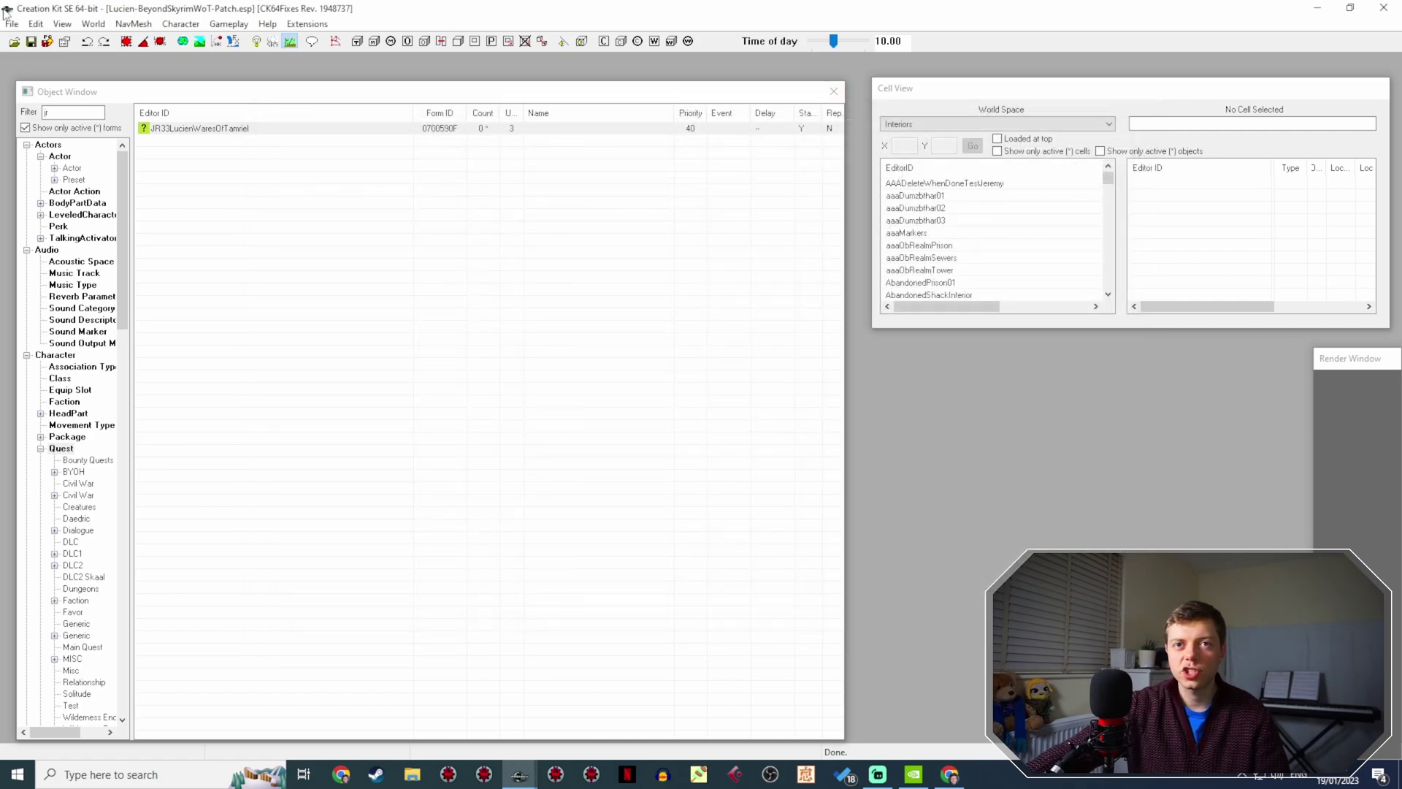
# Open the Preferences and bring up the script settings with the fragment file prefix.
pyautogui.click(11, 23)
pyautogui.click(44, 103)
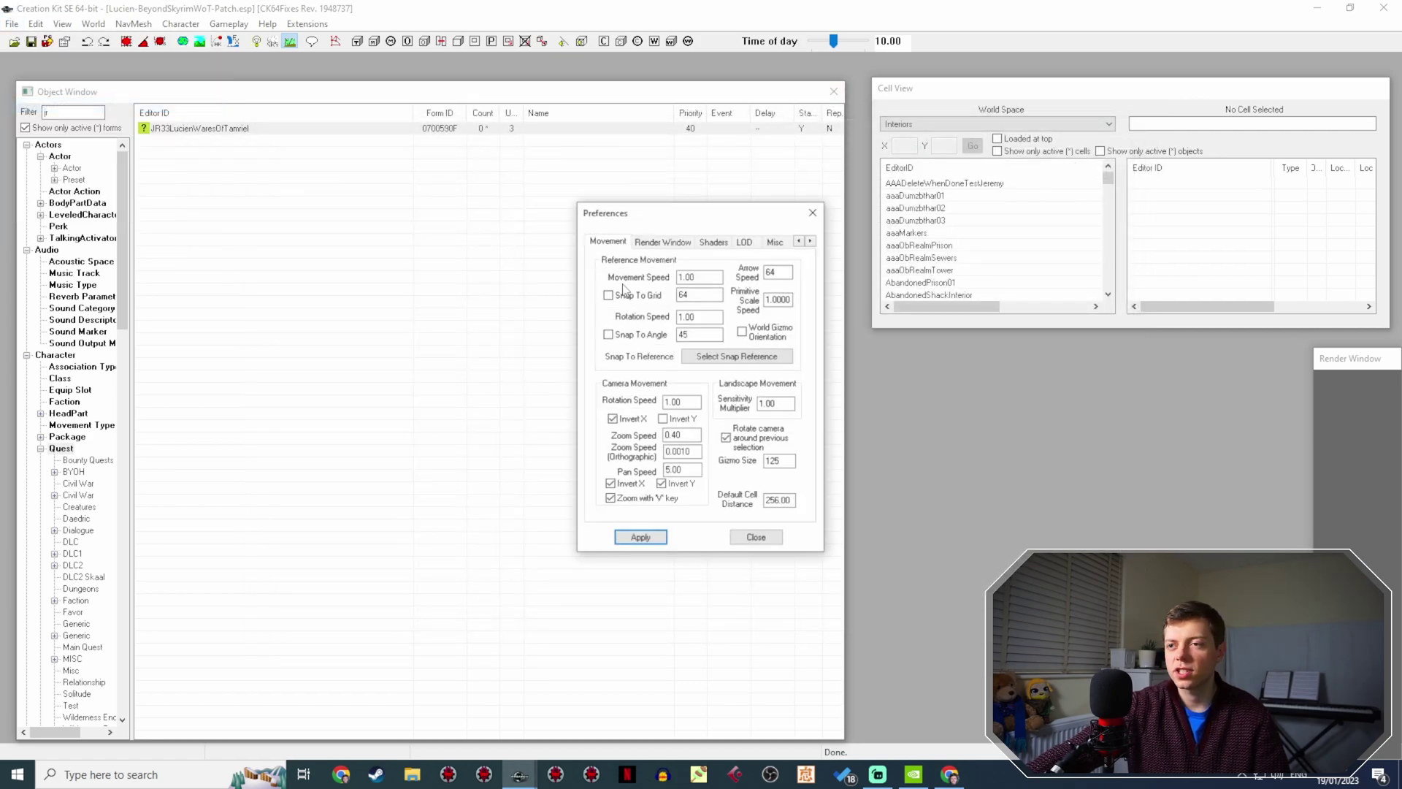
pyautogui.click(809, 241)
pyautogui.click(810, 241)
pyautogui.click(810, 241)
pyautogui.click(810, 241)
pyautogui.click(743, 241)
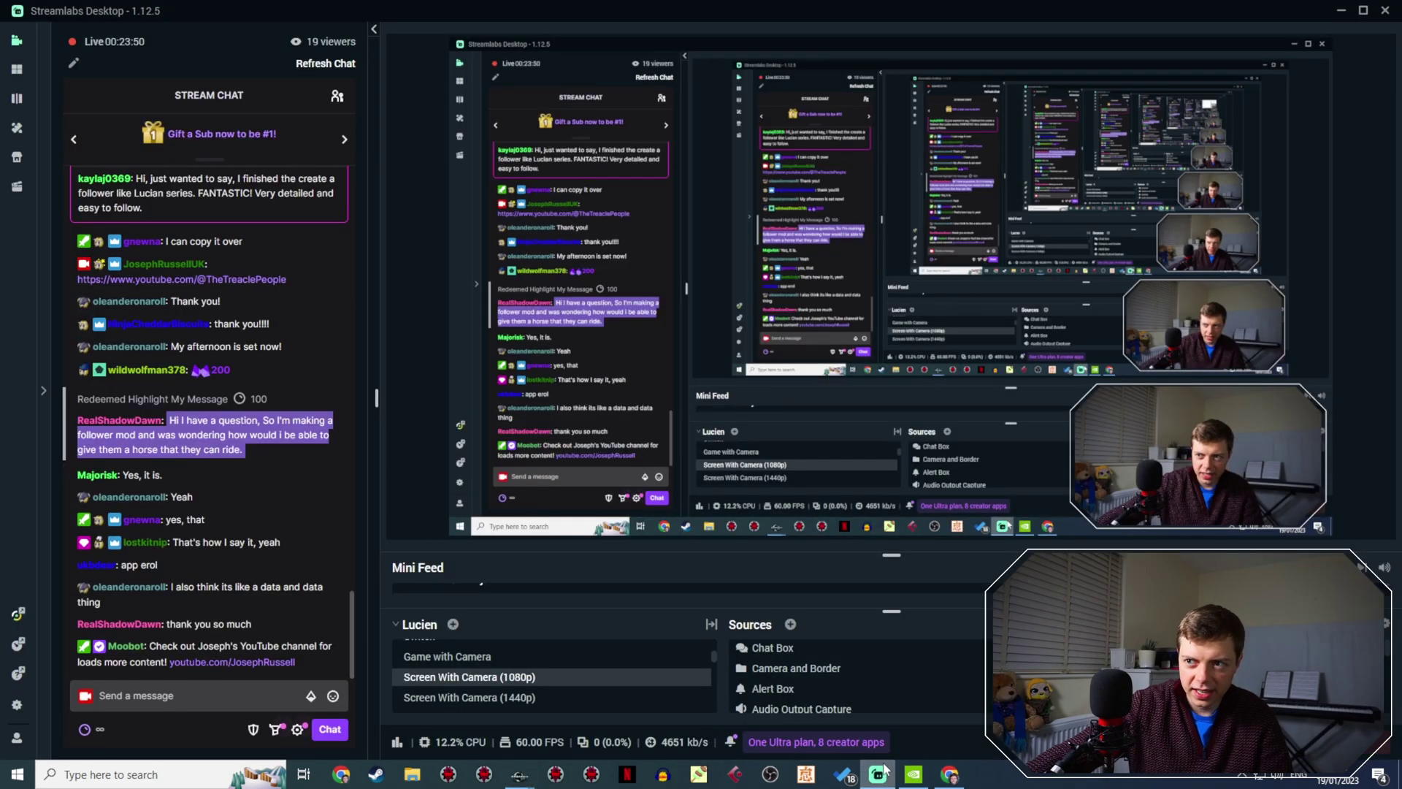
# Check the stream chat in Streamlabs Desktop and return to Creation Kit.
pyautogui.hotkey('alt', 'Tab')
pyautogui.scroll(2, 438, 677)
pyautogui.click(438, 657)
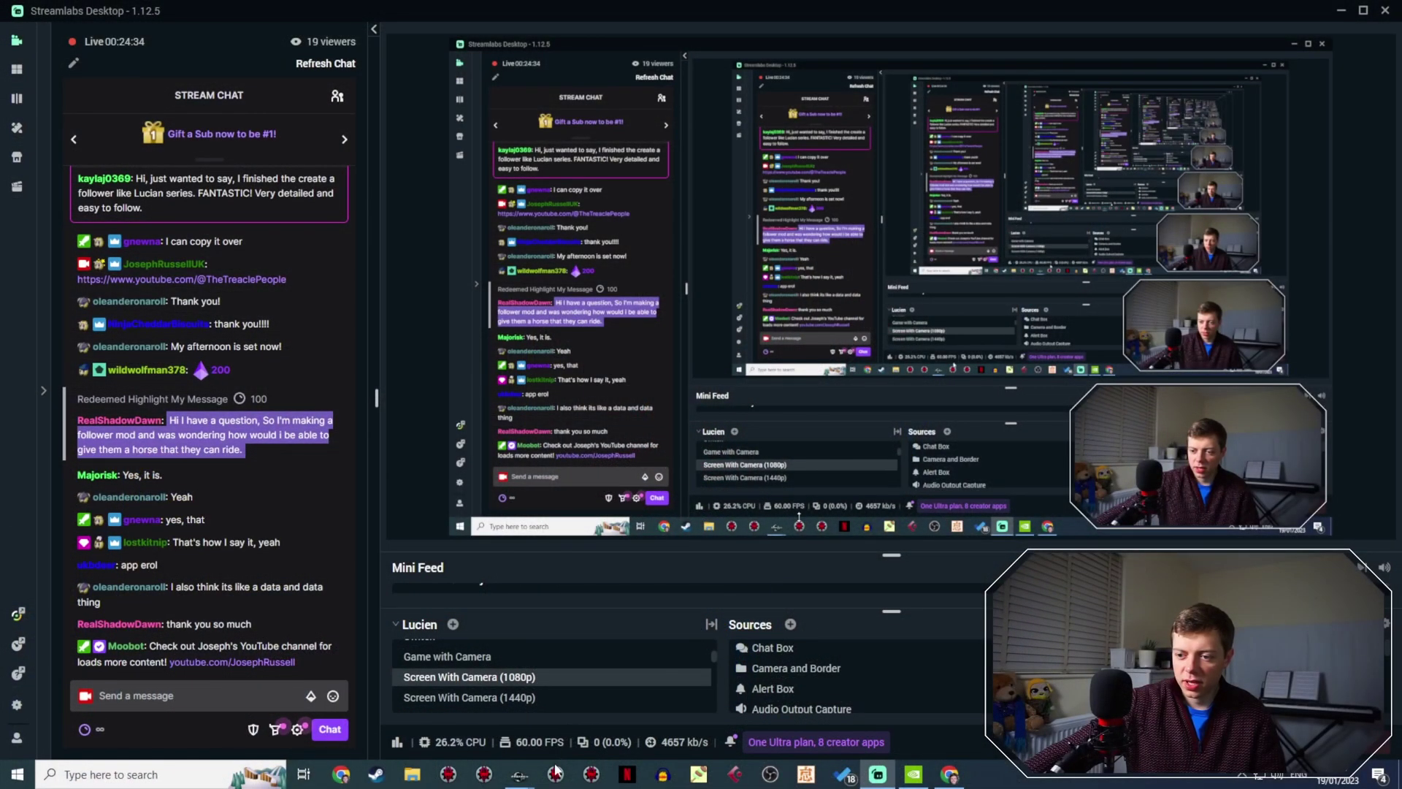
pyautogui.click(520, 774)
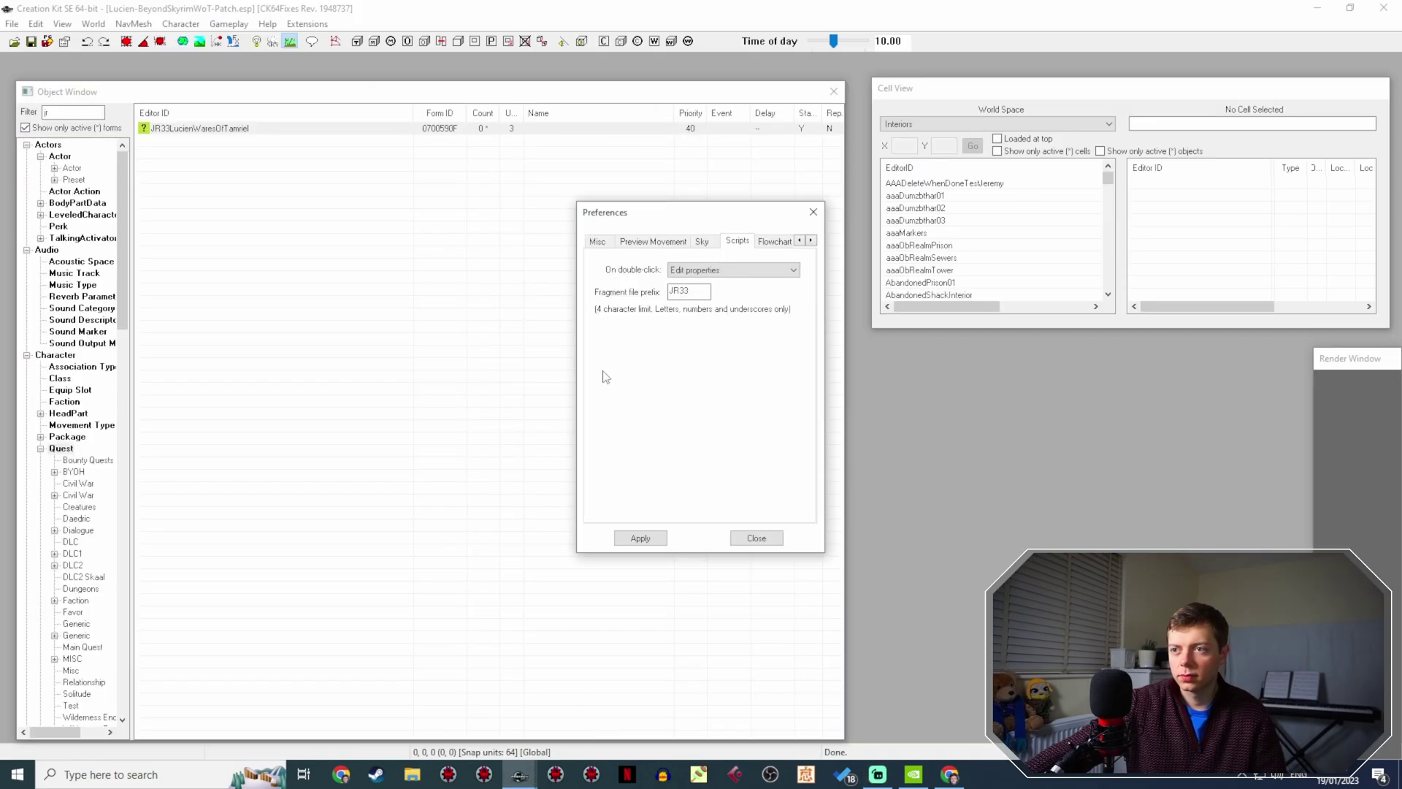
# Close the Preferences and reopen the JR33LucienWaresOfTamriel quest.
pyautogui.click(756, 538)
pyautogui.click(206, 129)
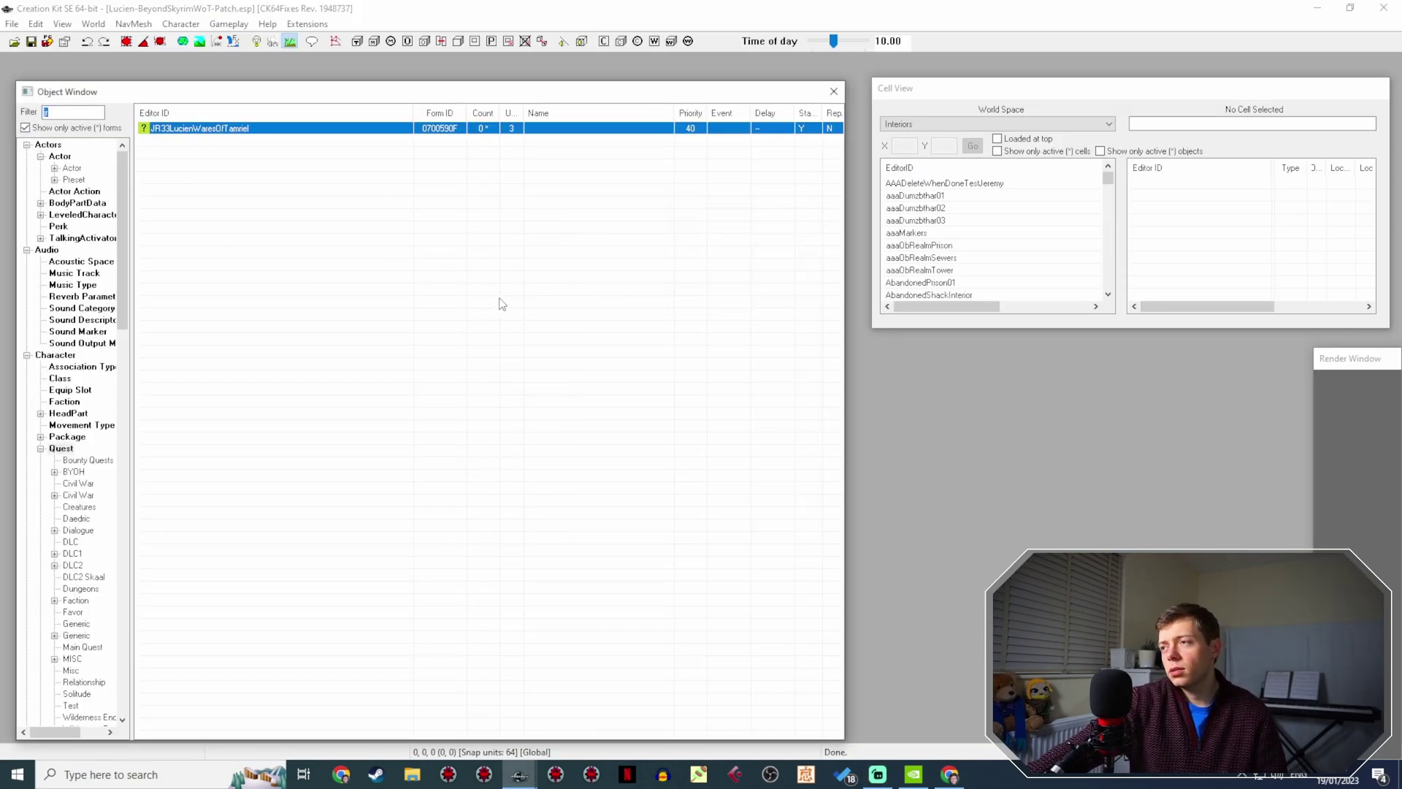
pyautogui.press('Return')
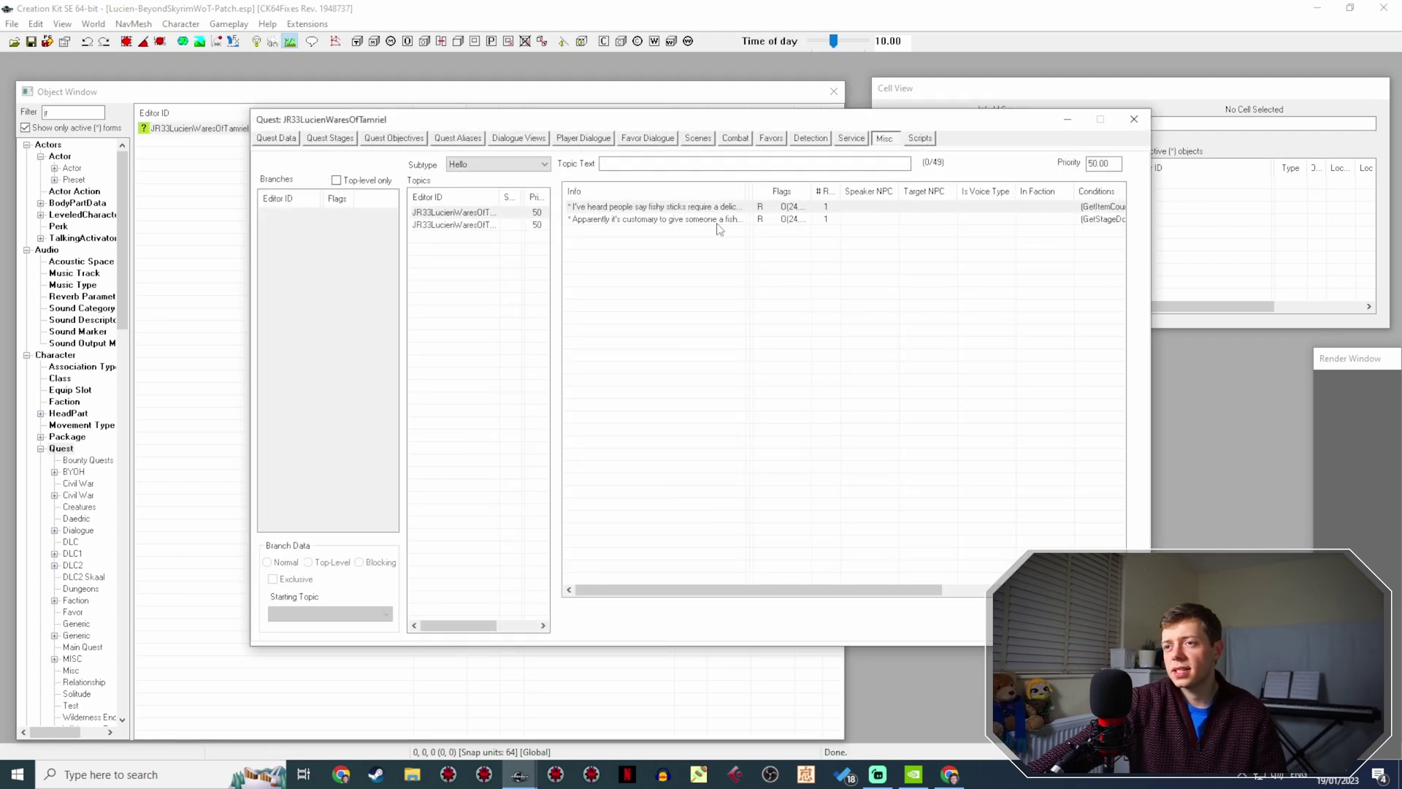
# Duplicate the Hello line about fishy sticks requiring a delicate state of mind and open the copy for editing.
pyautogui.click(717, 221)
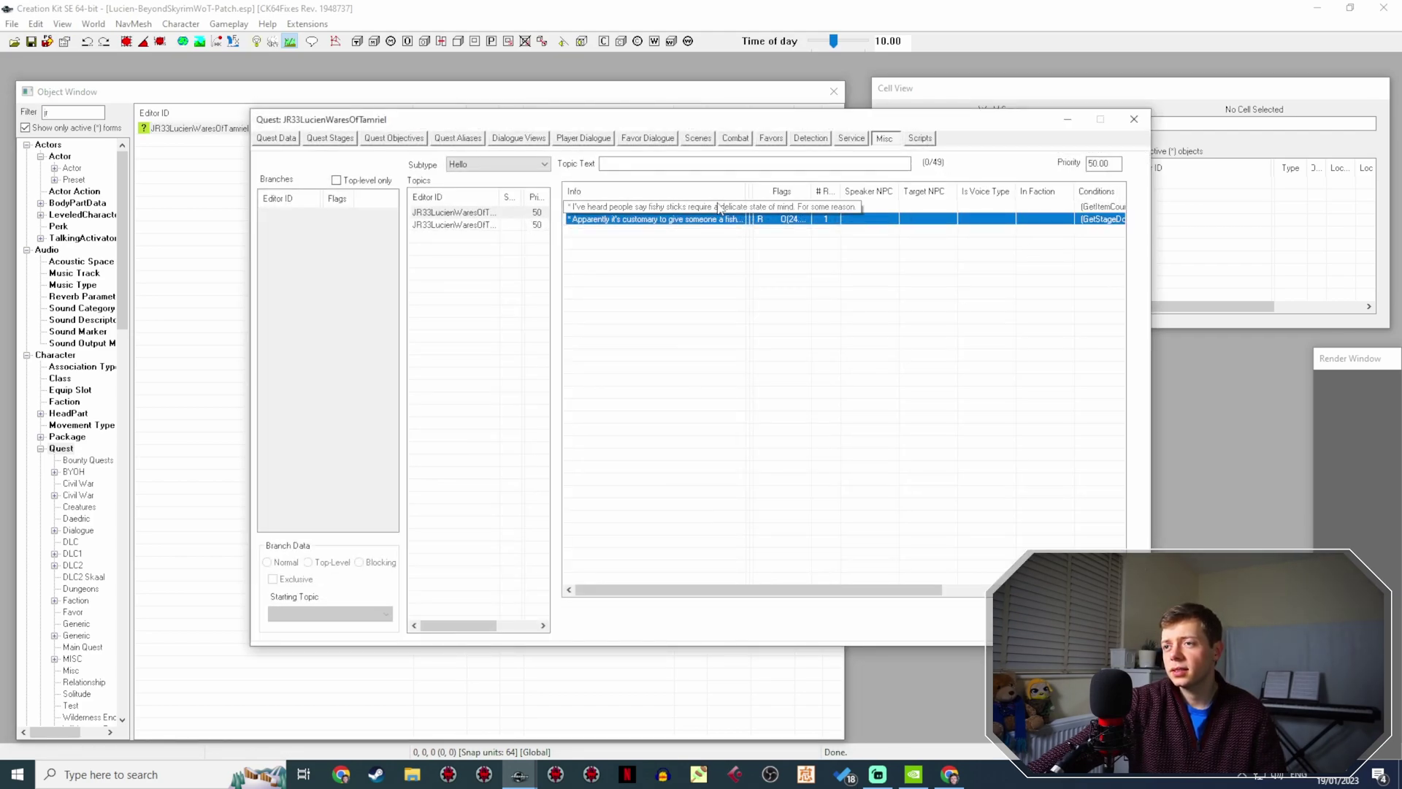
pyautogui.click(718, 208)
pyautogui.rightClick(718, 208)
pyautogui.click(743, 233)
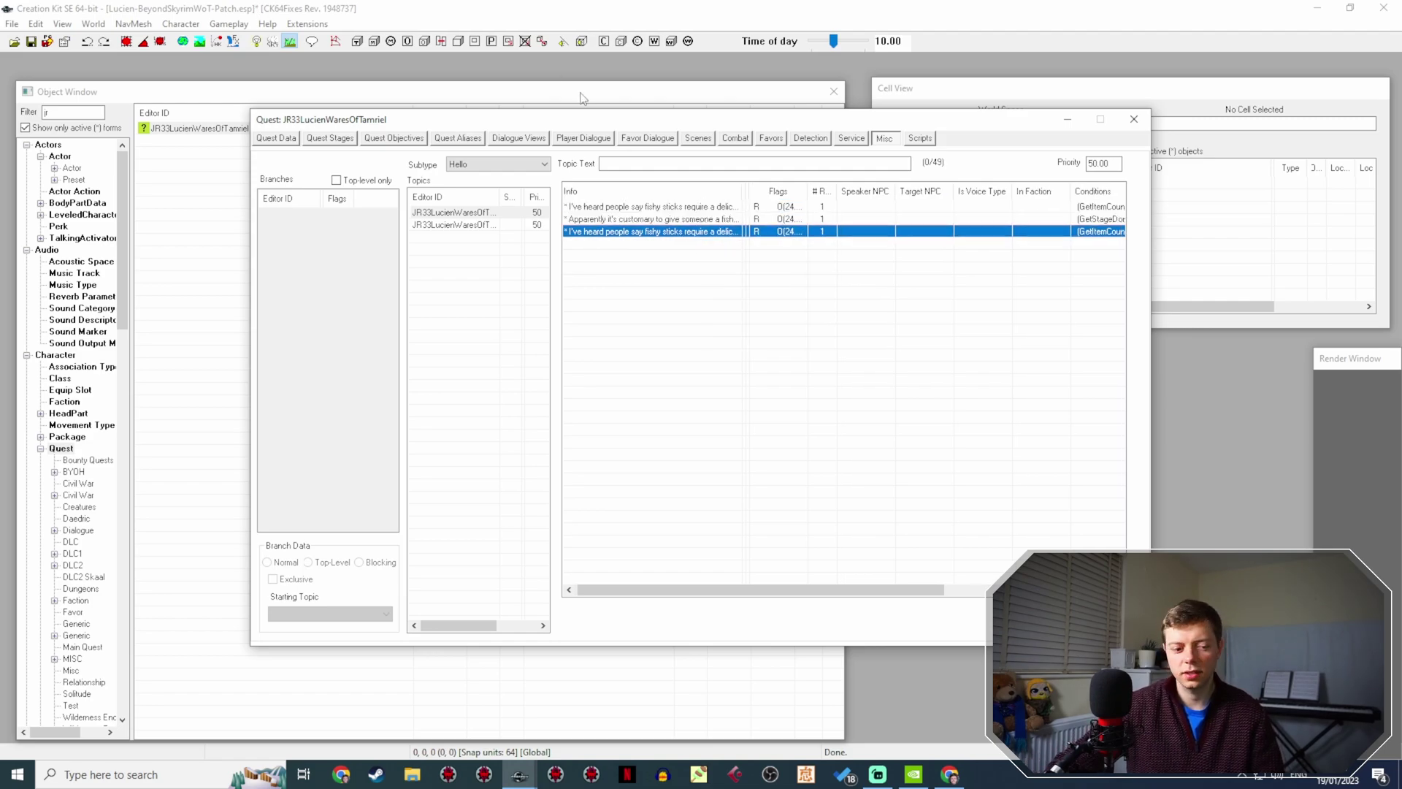
pyautogui.doubleClick(679, 232)
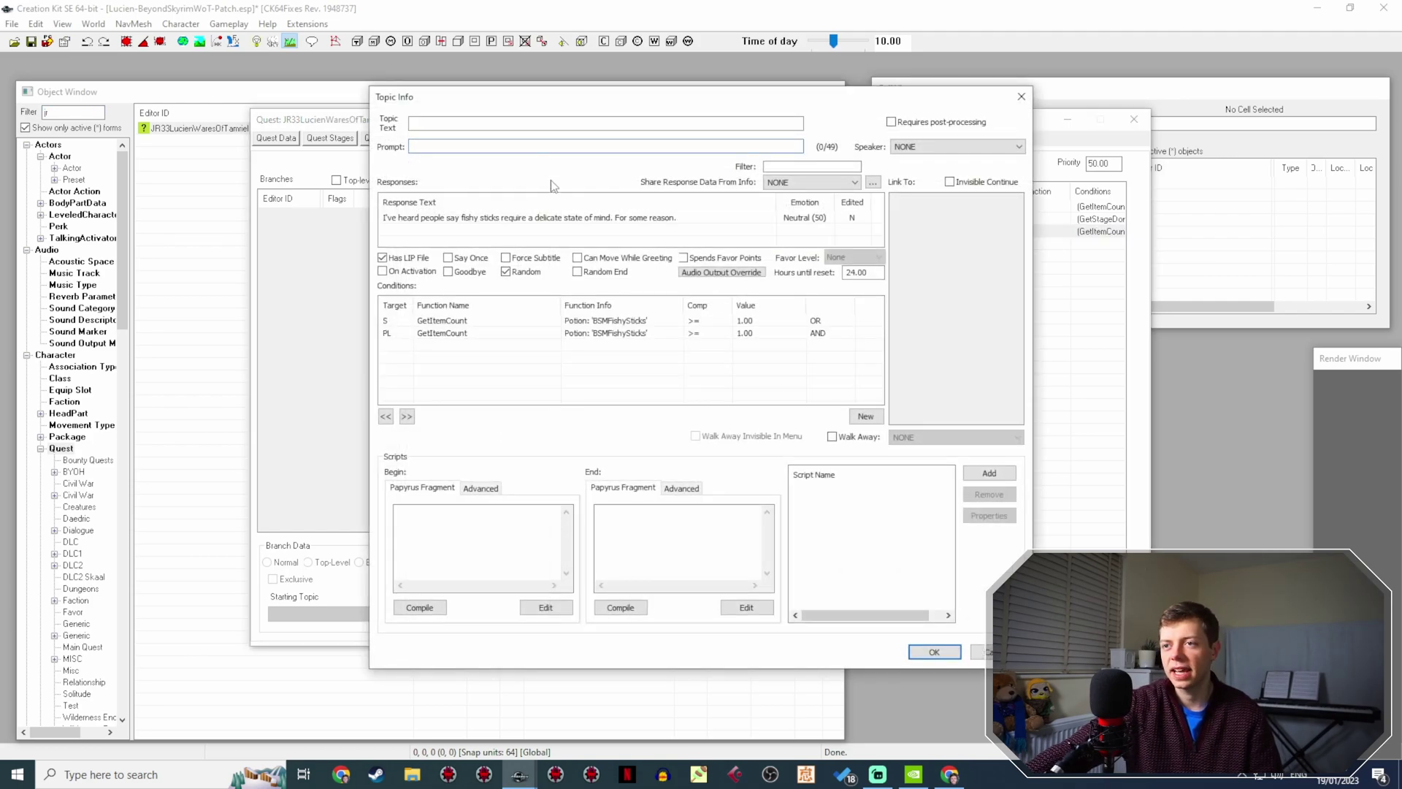
# Switch to Chrome and look through the UESP list of Wares of Tamriel items, from food down to miscellaneous.
pyautogui.click(949, 774)
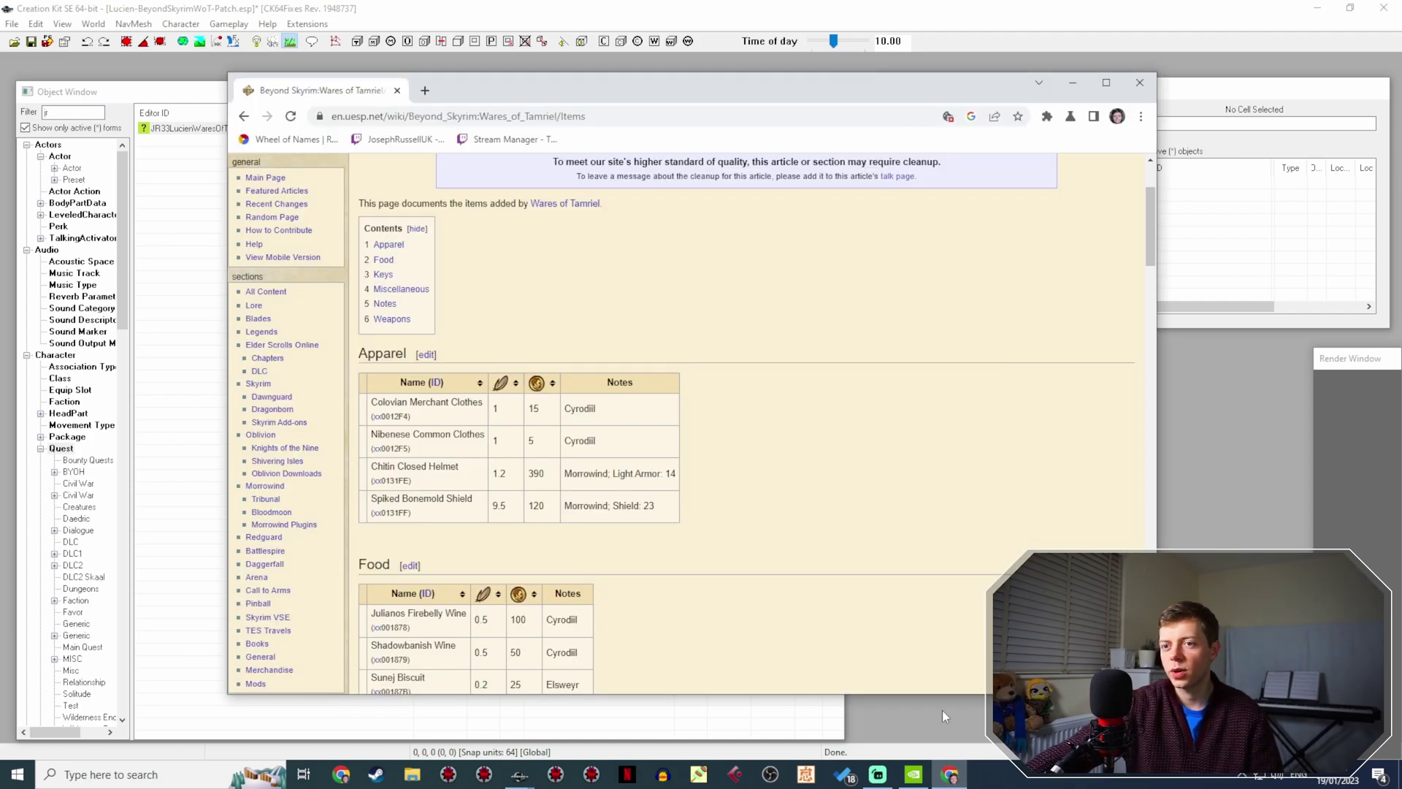
pyautogui.scroll(-5, 858, 389)
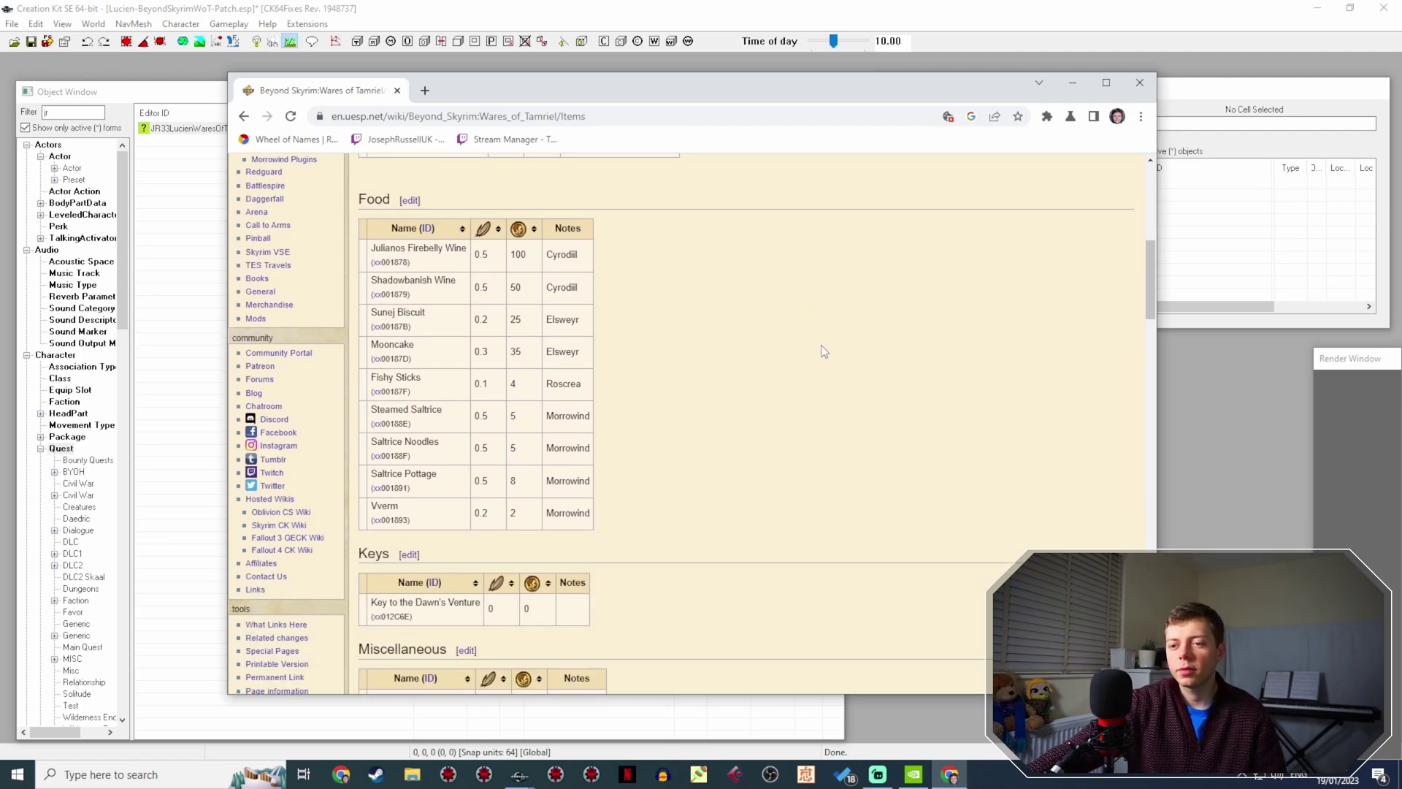
pyautogui.scroll(-5, 821, 345)
pyautogui.scroll(-10, 836, 301)
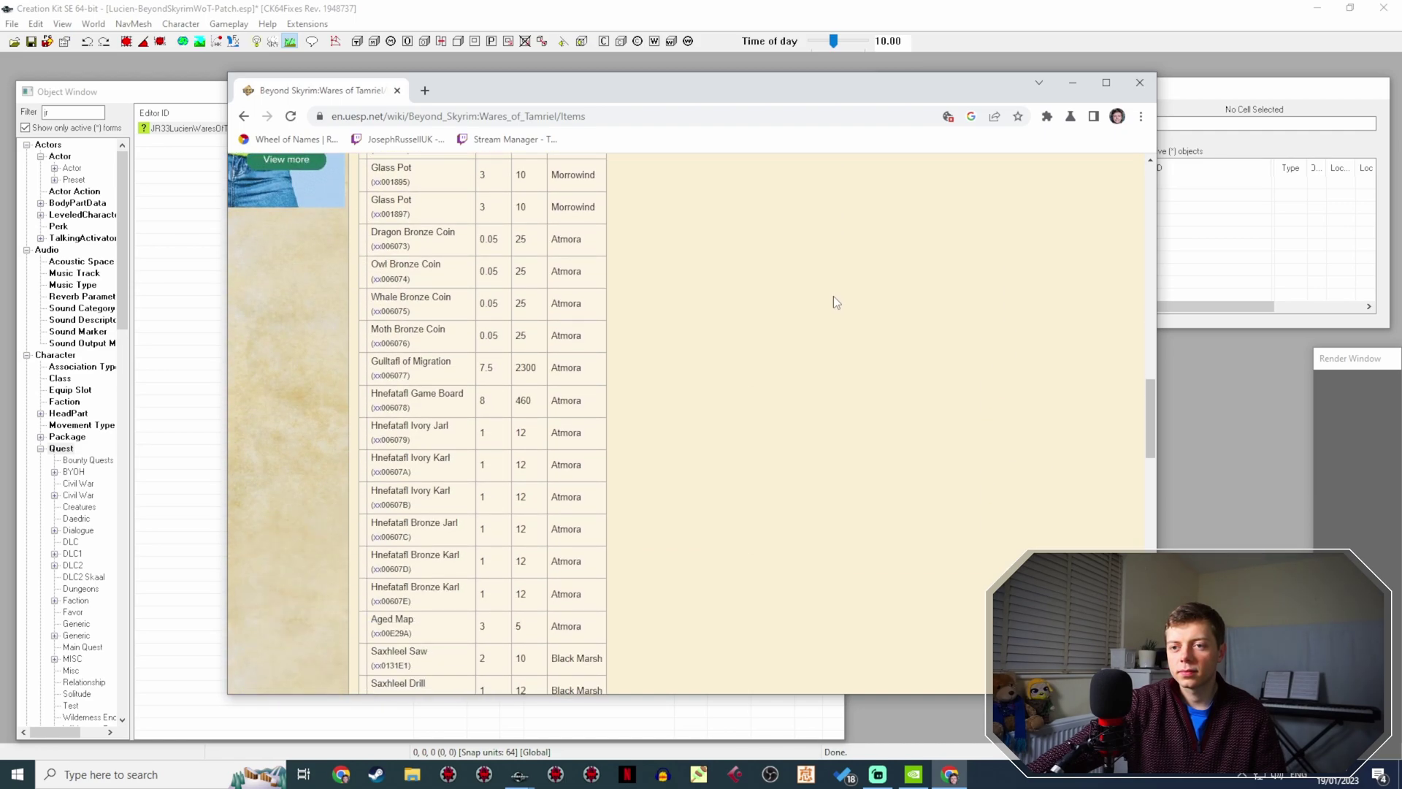
pyautogui.scroll(-2, 836, 302)
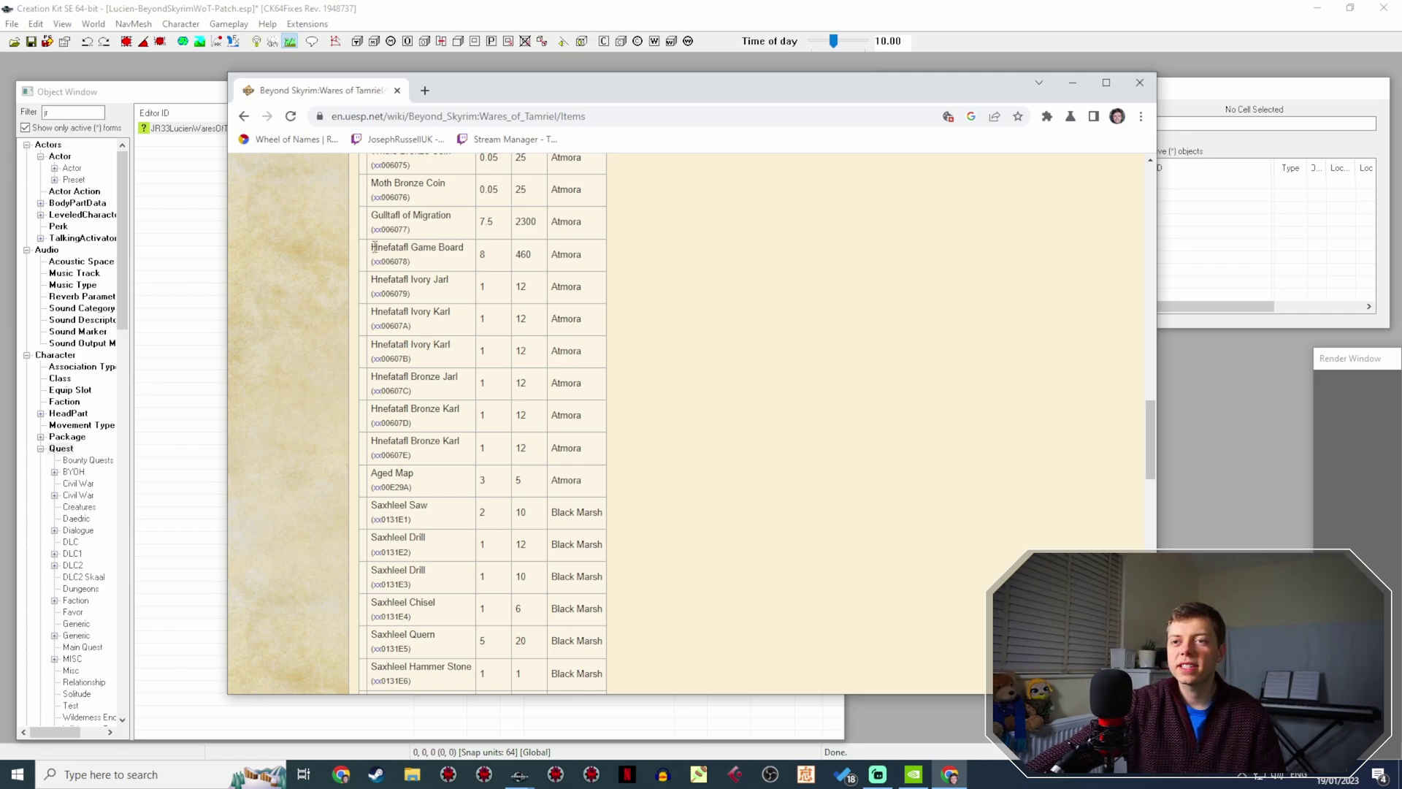
# Copy the word "Hnefatafl" from the item list, search Google for it in a new tab and look through the results.
pyautogui.moveTo(373, 246); pyautogui.dragTo(413, 249)
pyautogui.hotkey('ctrl', 'c')
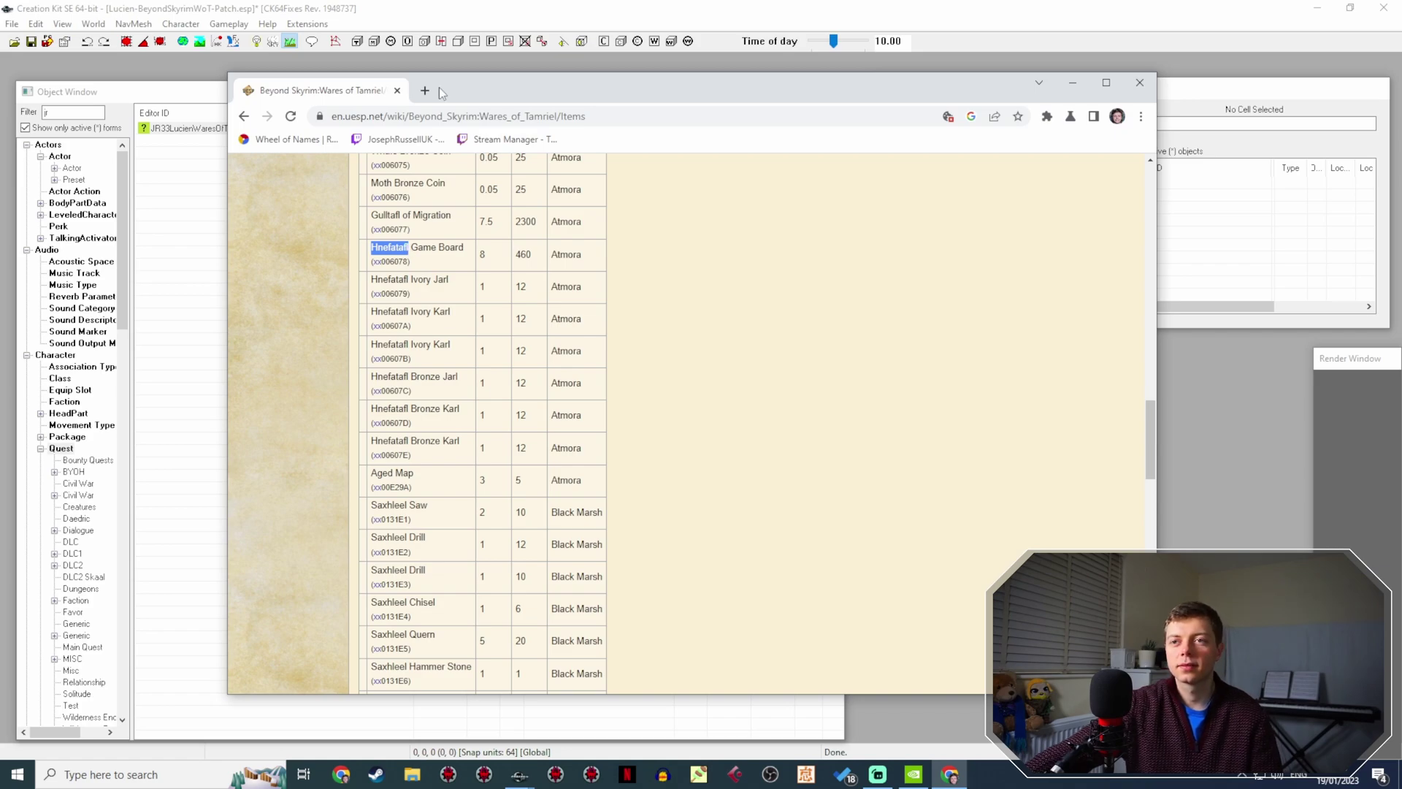
pyautogui.click(425, 90)
pyautogui.hotkey('ctrl', 'v')
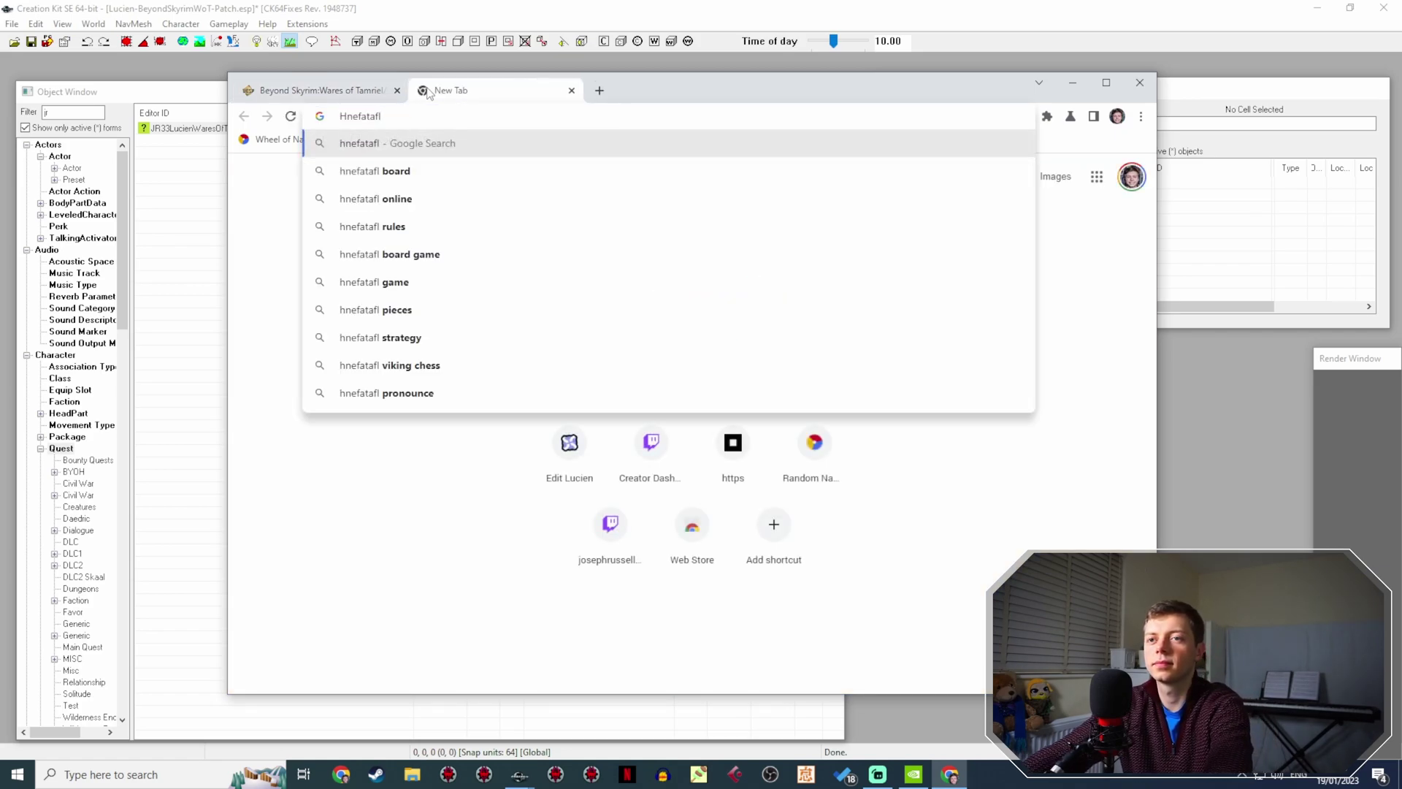
pyautogui.press('Return')
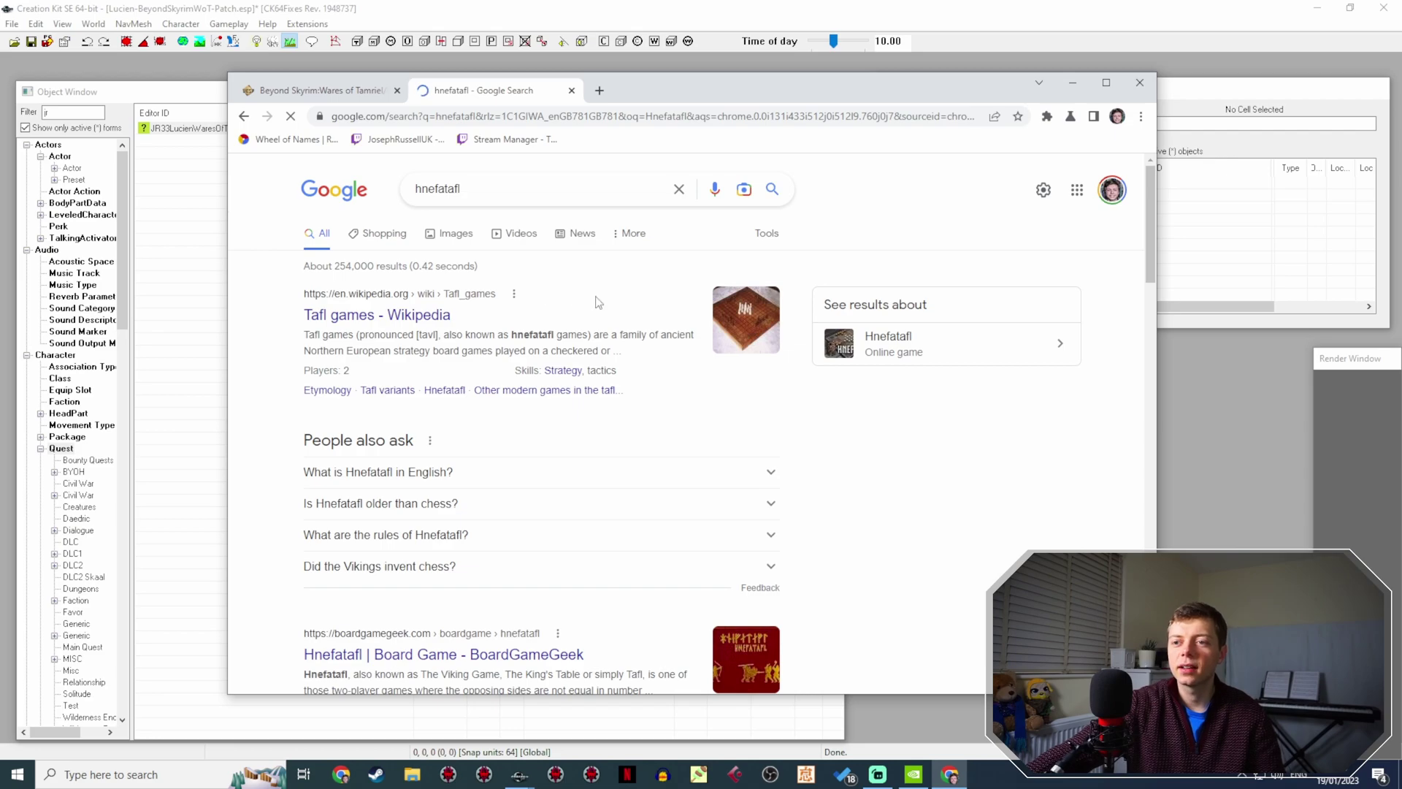
pyautogui.scroll(-1, 619, 265)
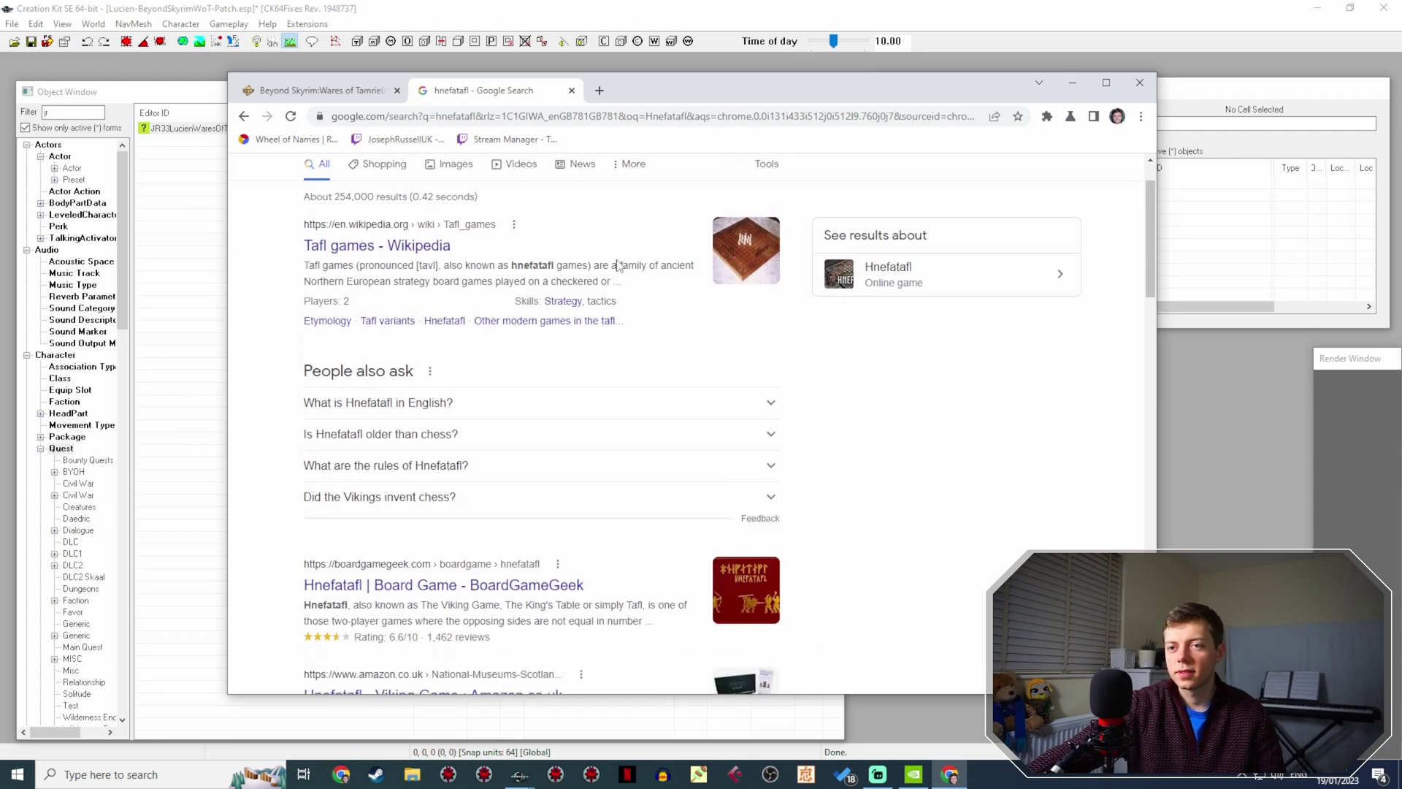
pyautogui.scroll(-3, 643, 219)
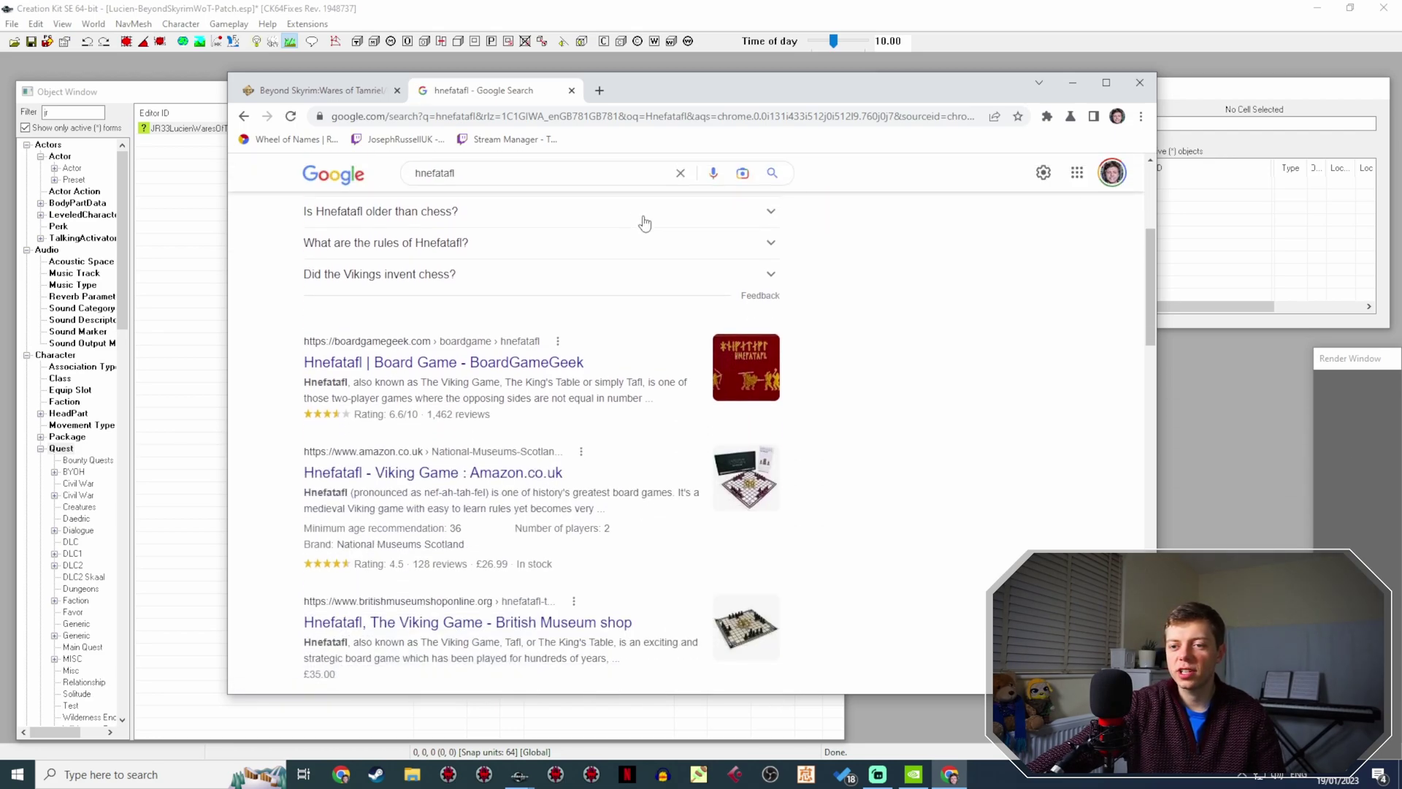
pyautogui.scroll(4, 651, 246)
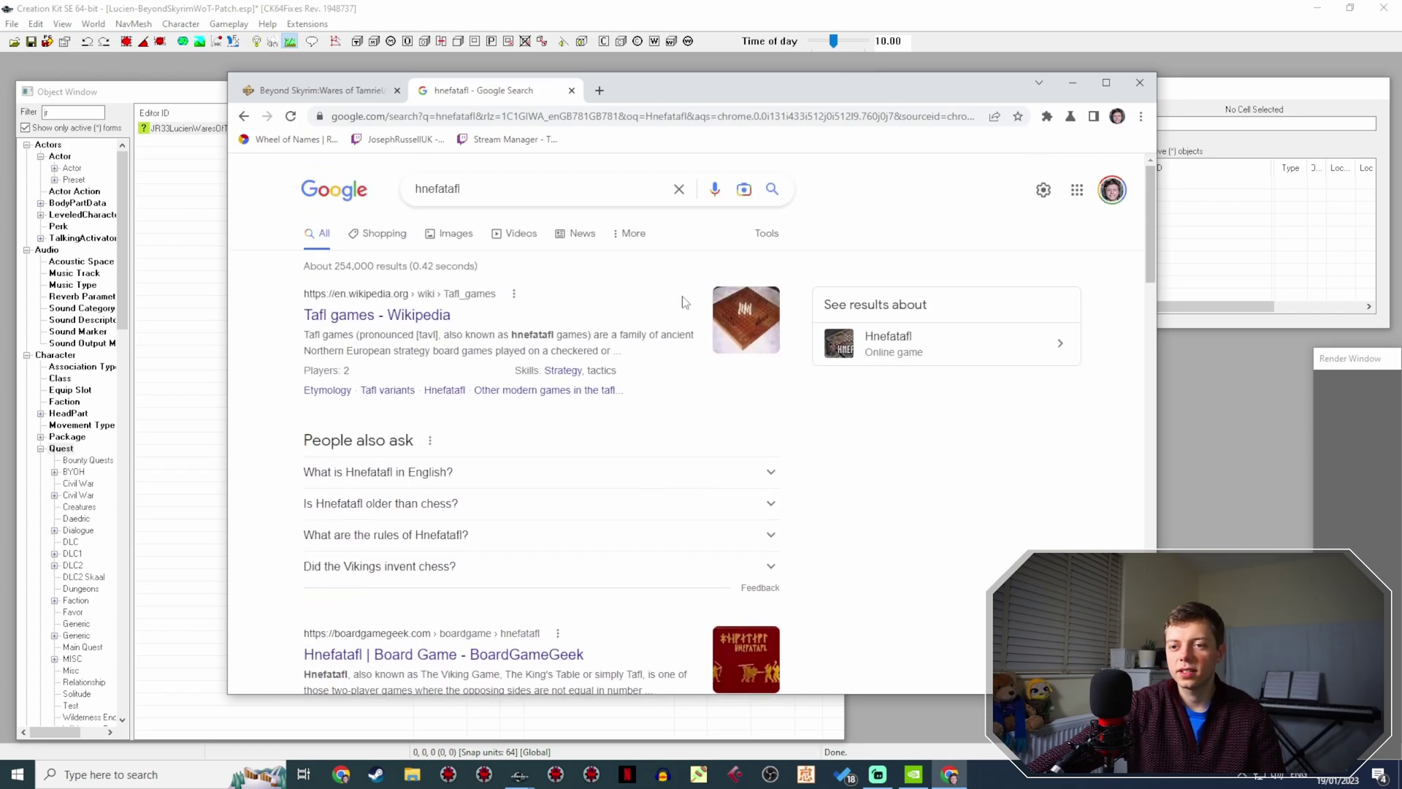
pyautogui.scroll(-3, 685, 302)
pyautogui.scroll(-5, 683, 299)
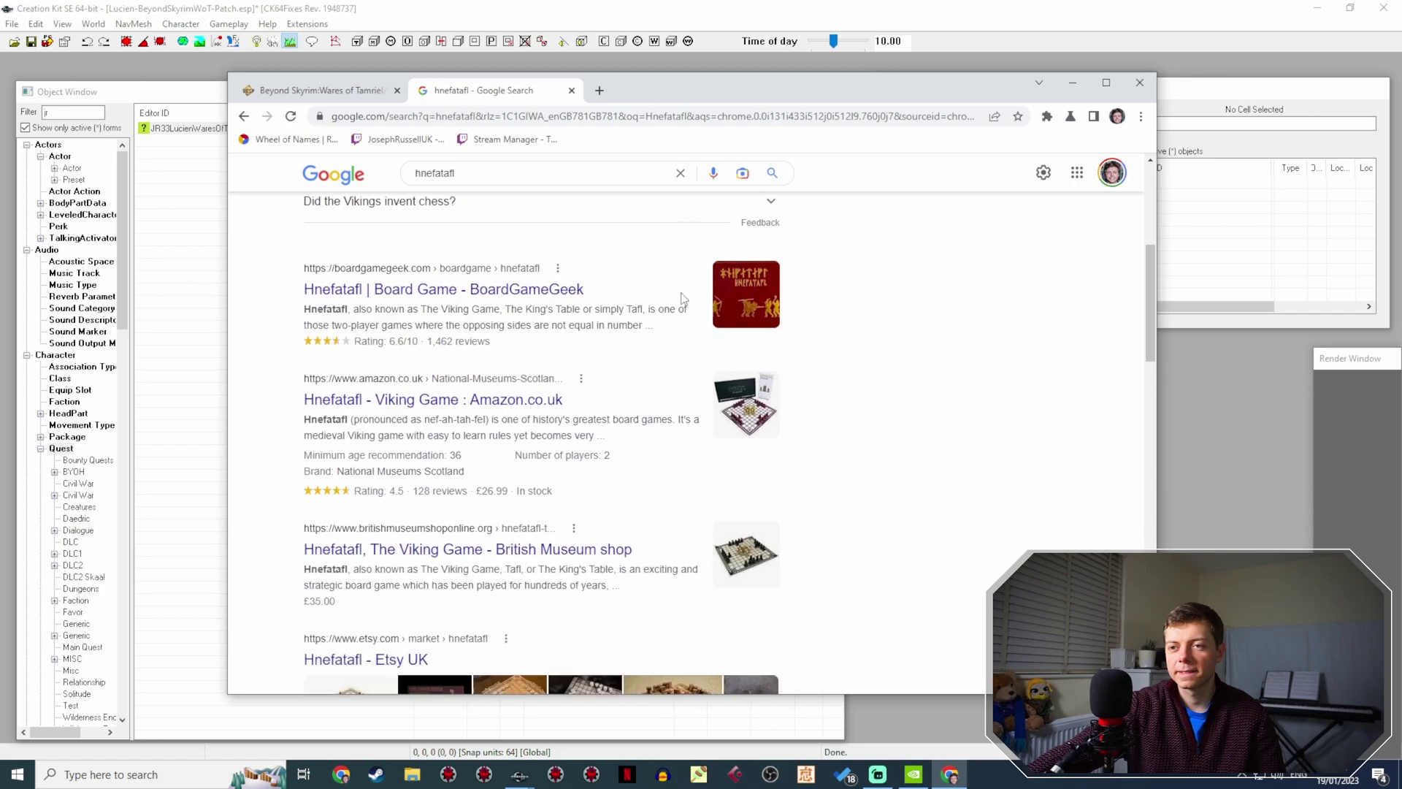
pyautogui.scroll(3, 684, 299)
# Return to the Wares of Tamriel item list, examine the Atmora items and highlight the Hnefatafl Game Board name.
pyautogui.click(335, 93)
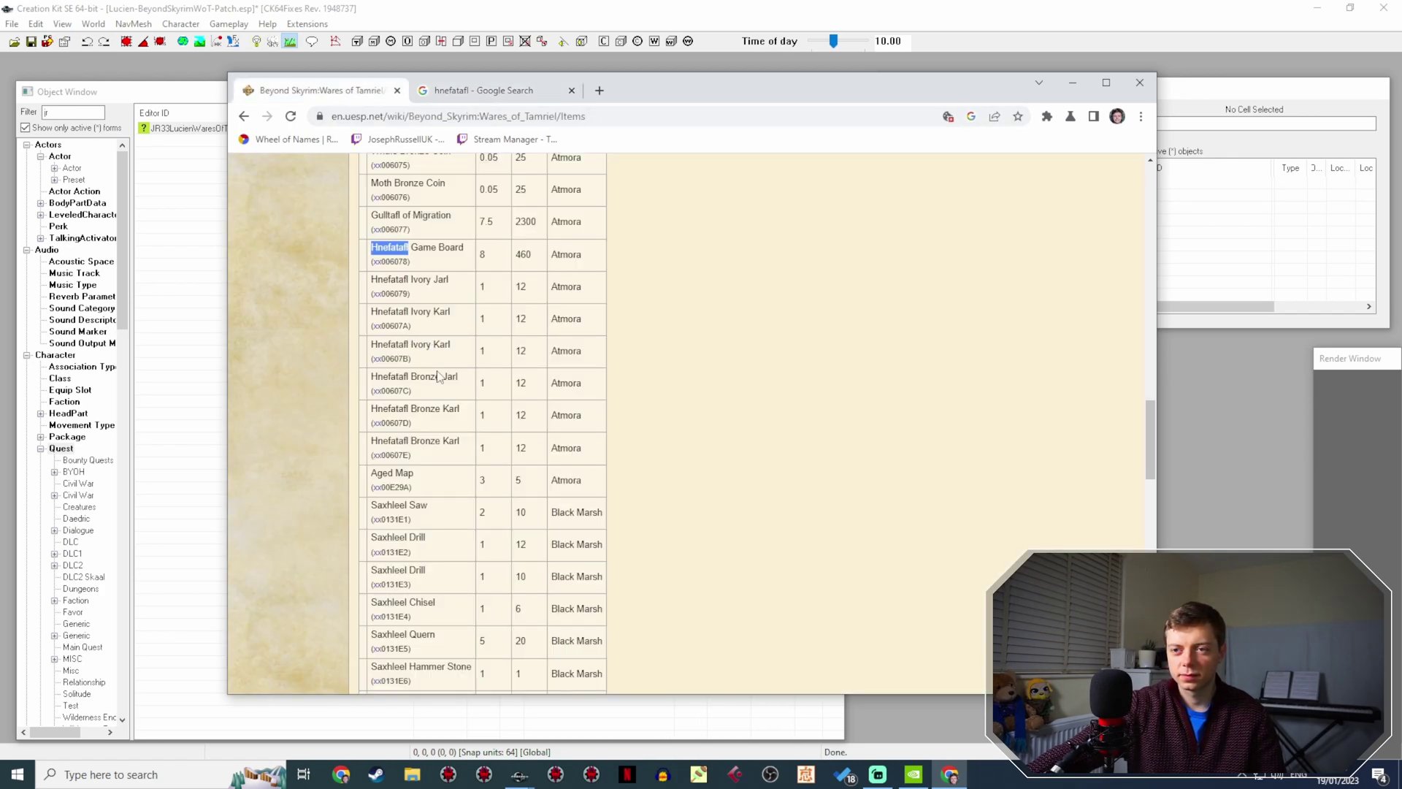
pyautogui.scroll(4, 438, 376)
pyautogui.scroll(-3, 466, 403)
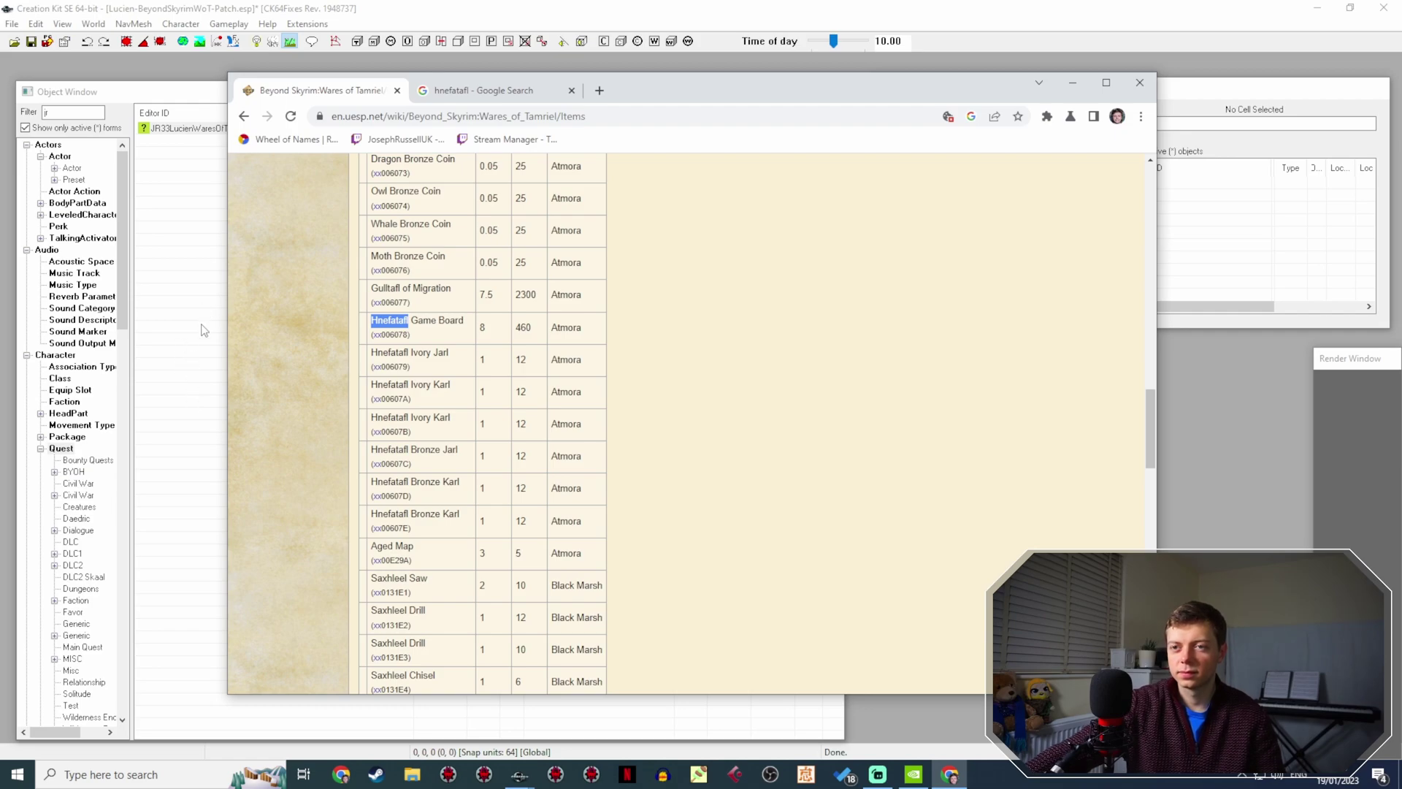
pyautogui.scroll(2, 420, 379)
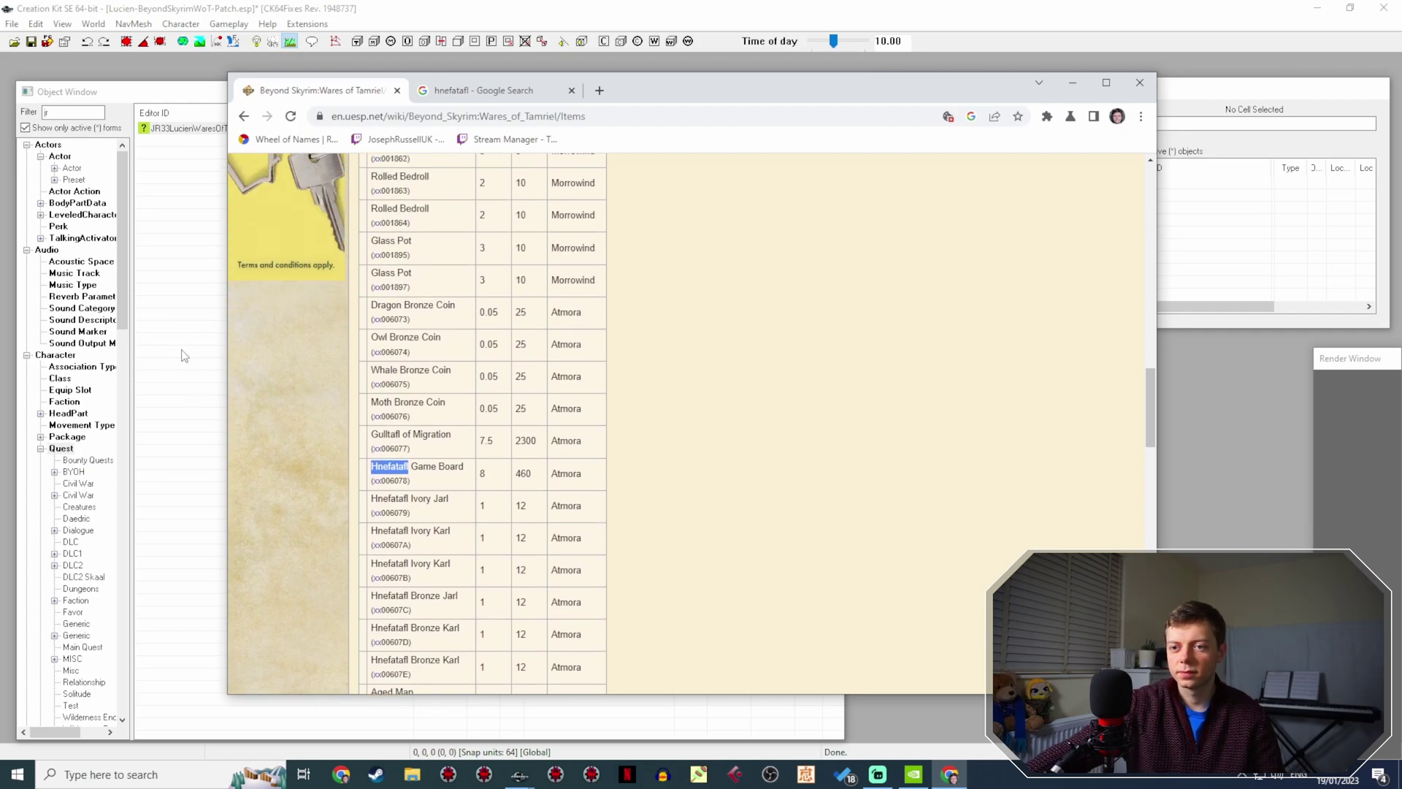
pyautogui.scroll(-3, 444, 279)
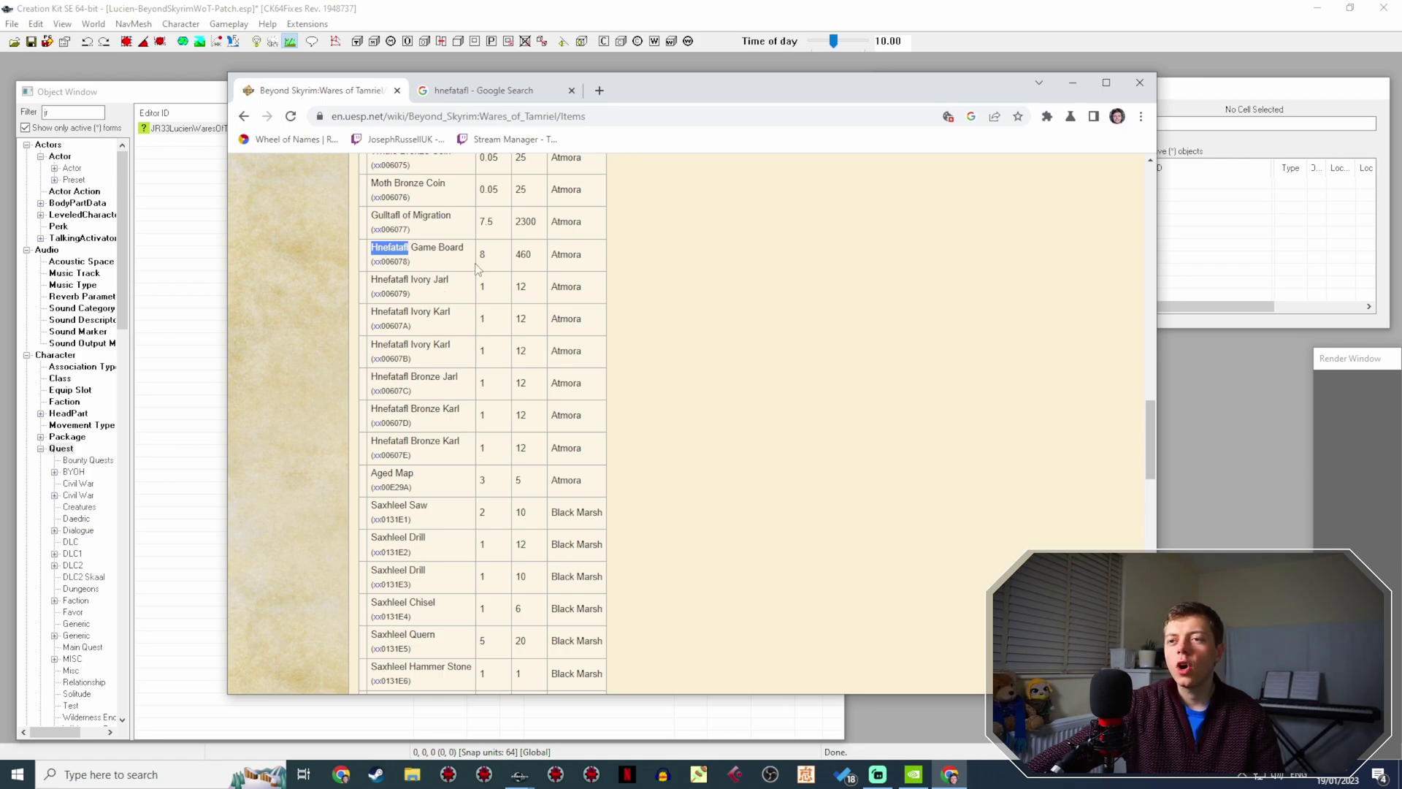
pyautogui.tripleClick(436, 244)
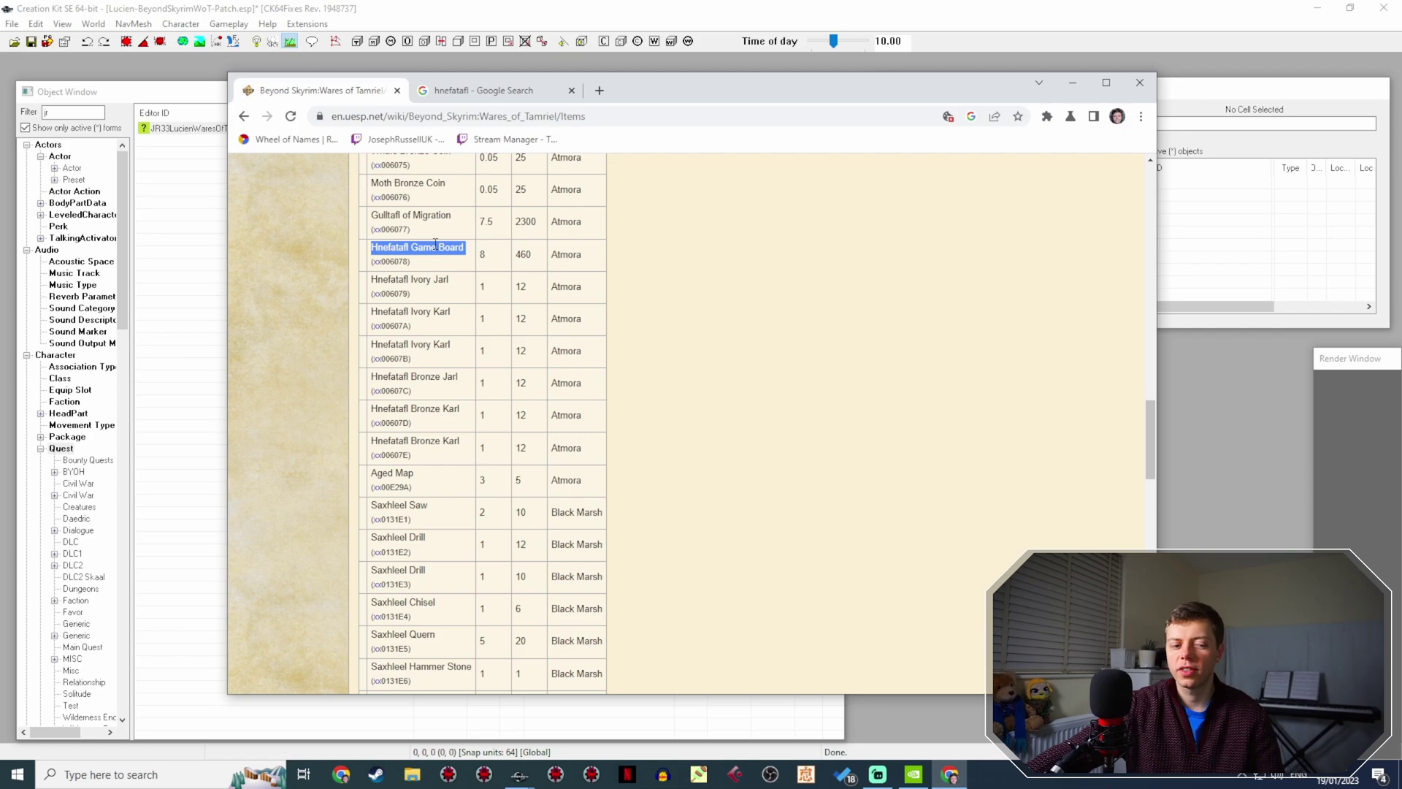
# Return to Creation Kit, close the Topic Info and reopen the duplicated fishy sticks Hello line.
pyautogui.click(170, 343)
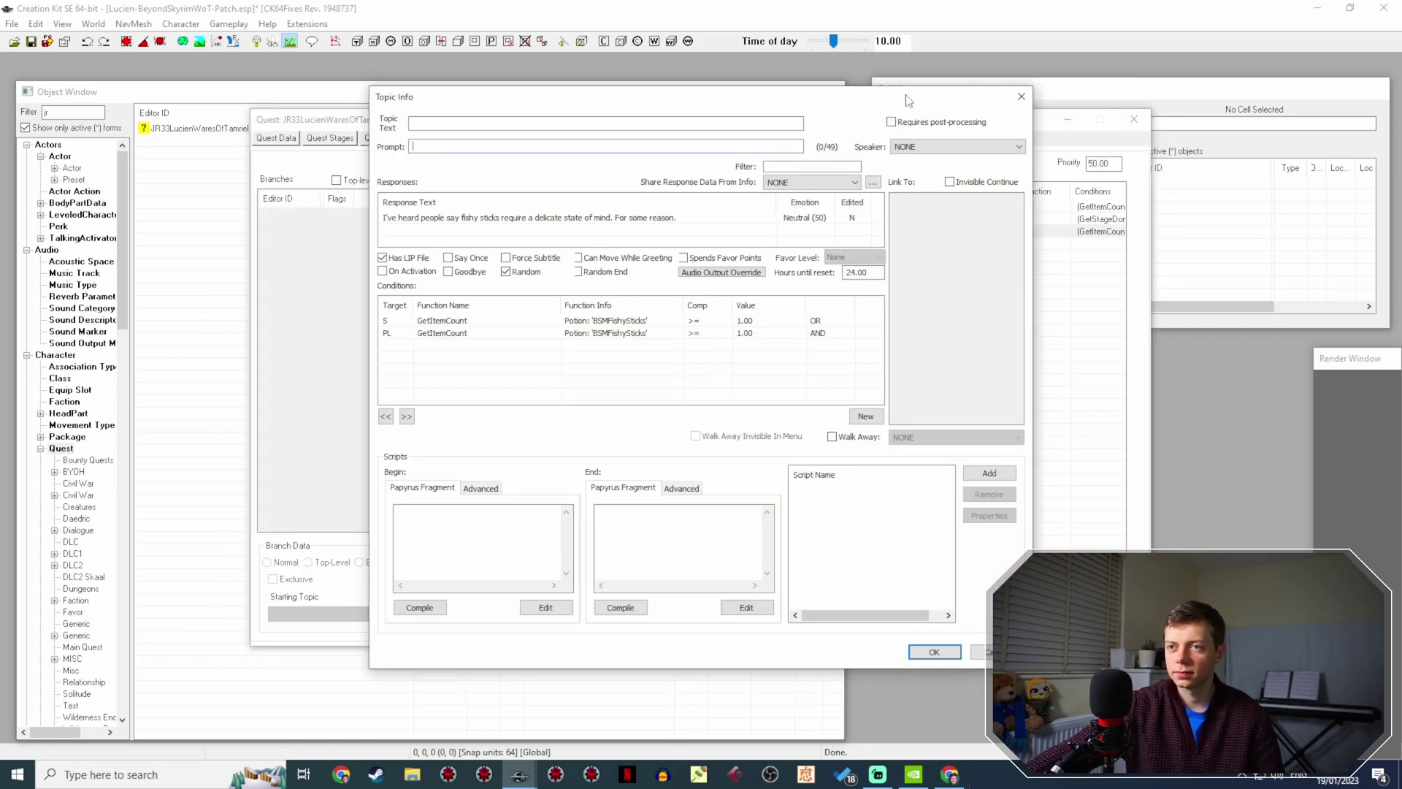
pyautogui.click(935, 651)
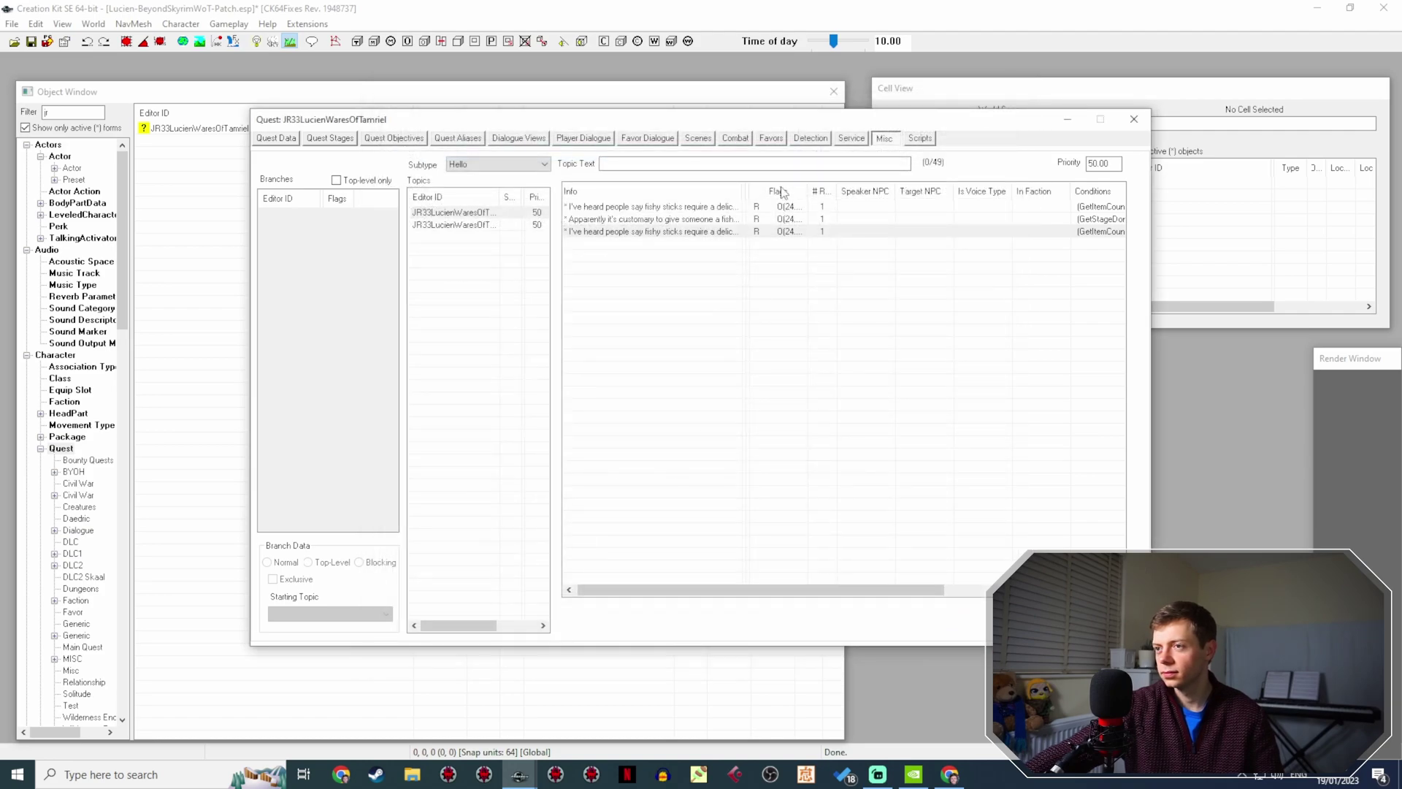
pyautogui.click(718, 231)
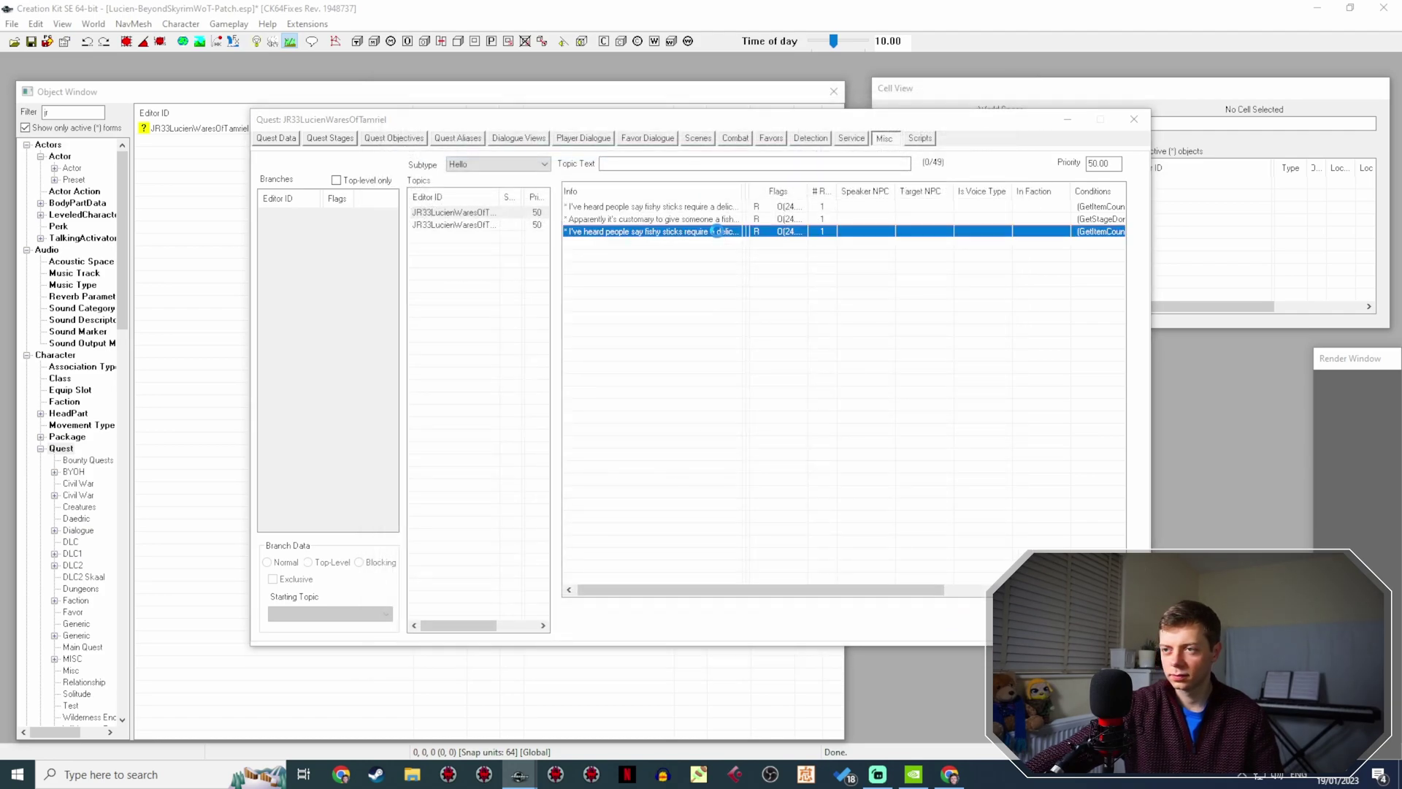
pyautogui.doubleClick(719, 233)
# Replace the line's response text with "Ooh, fancy a game of Hnef... hnefat... hefatl... the thing with the board that you've got?".
pyautogui.doubleClick(667, 218)
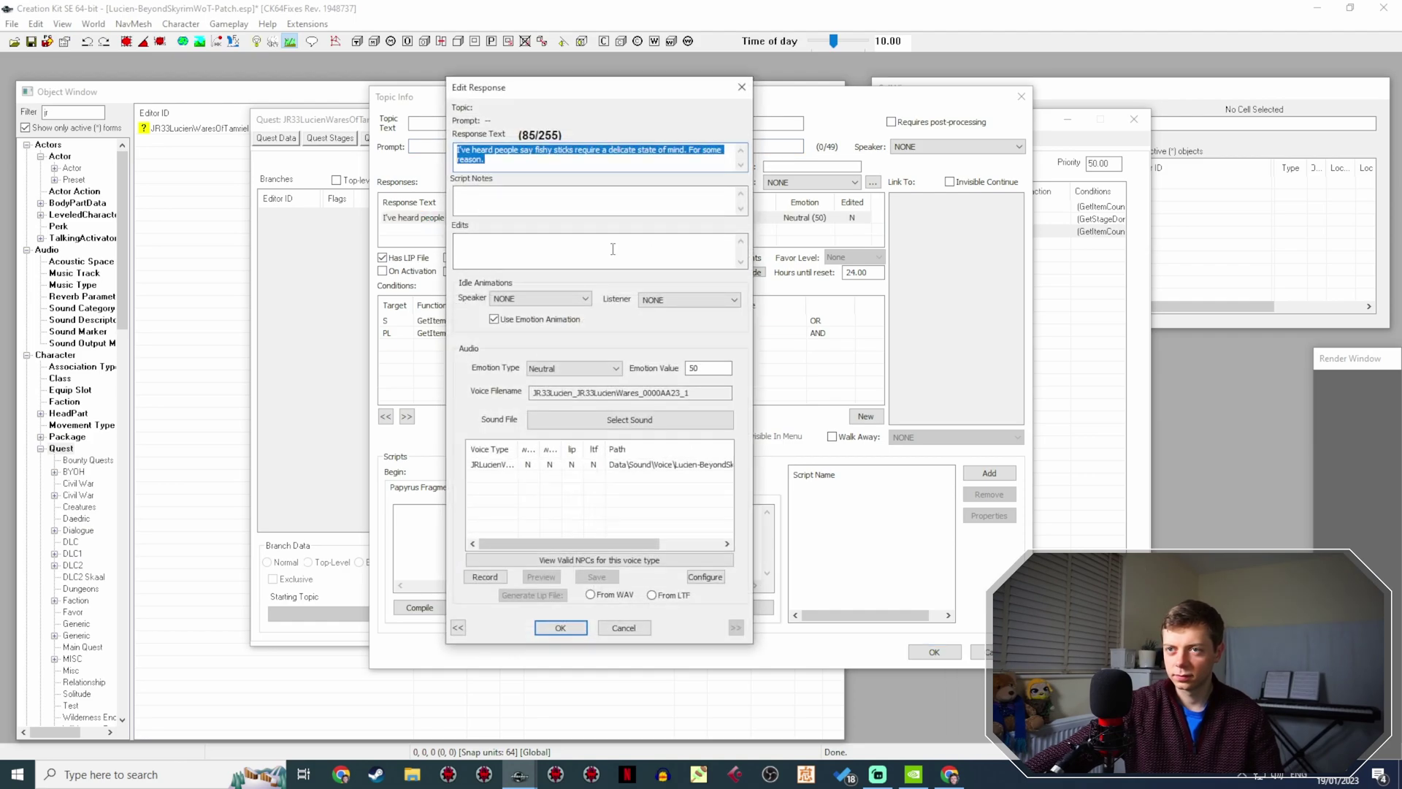
pyautogui.write('O')
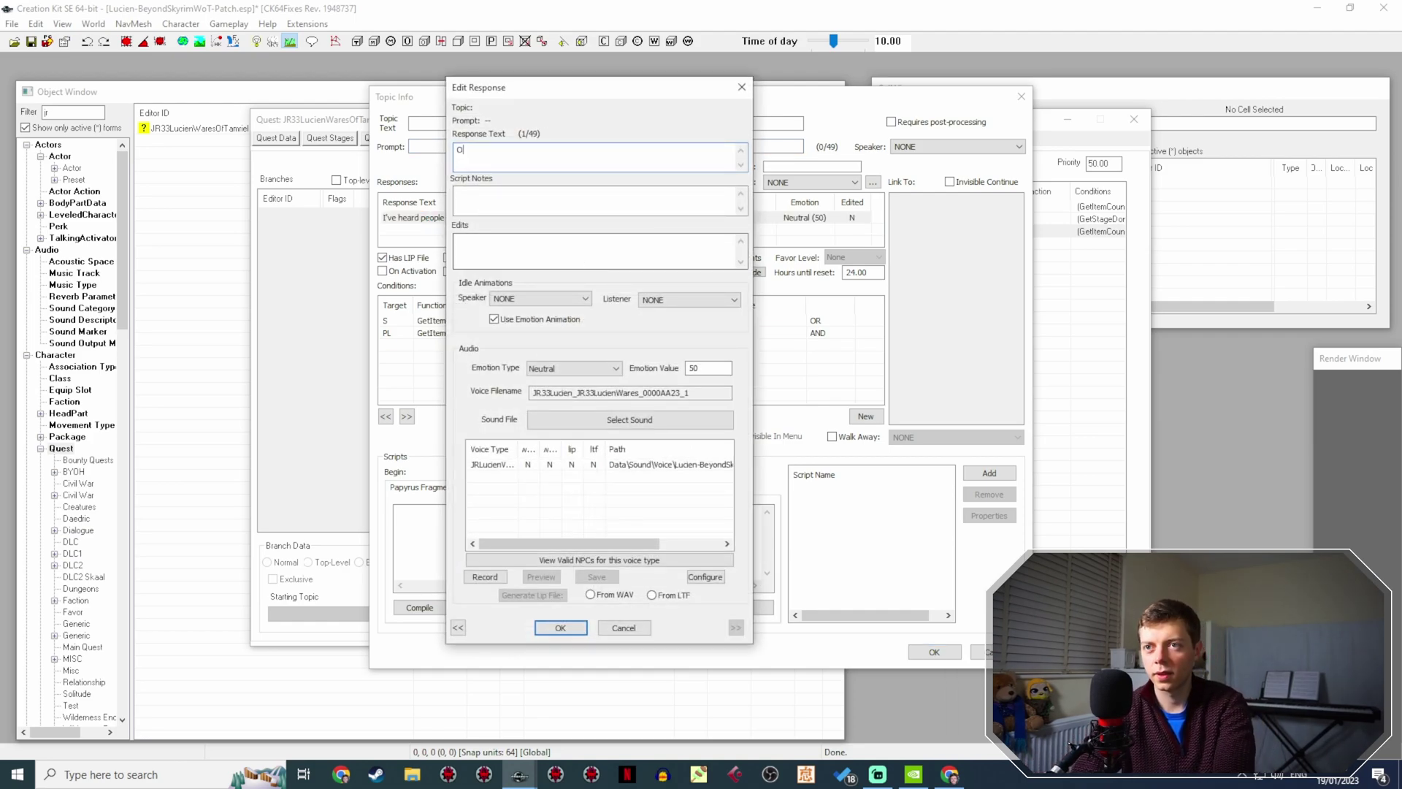
pyautogui.write('oh, fancy a game of Hnef... hnefa')
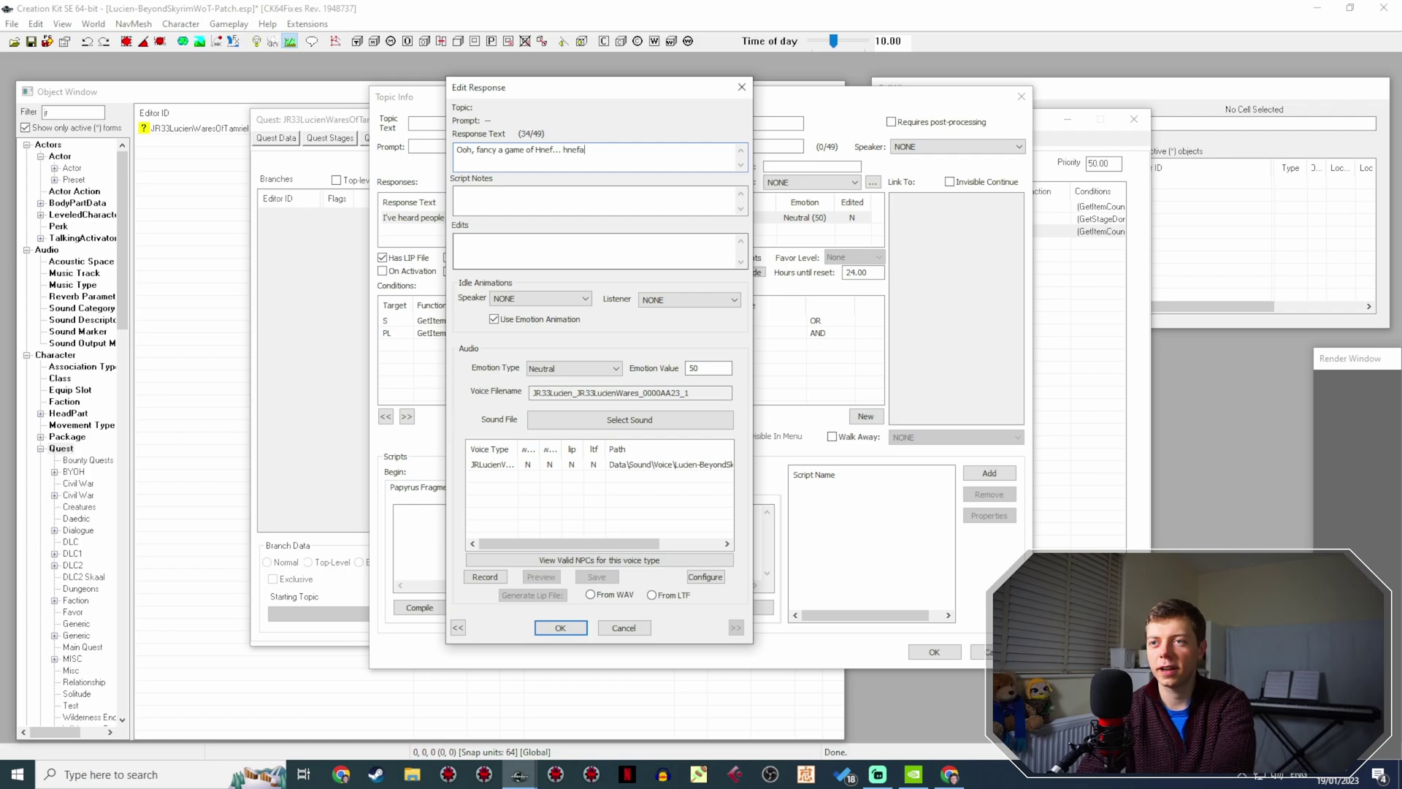
pyautogui.hotkey('alt', 'Tab')
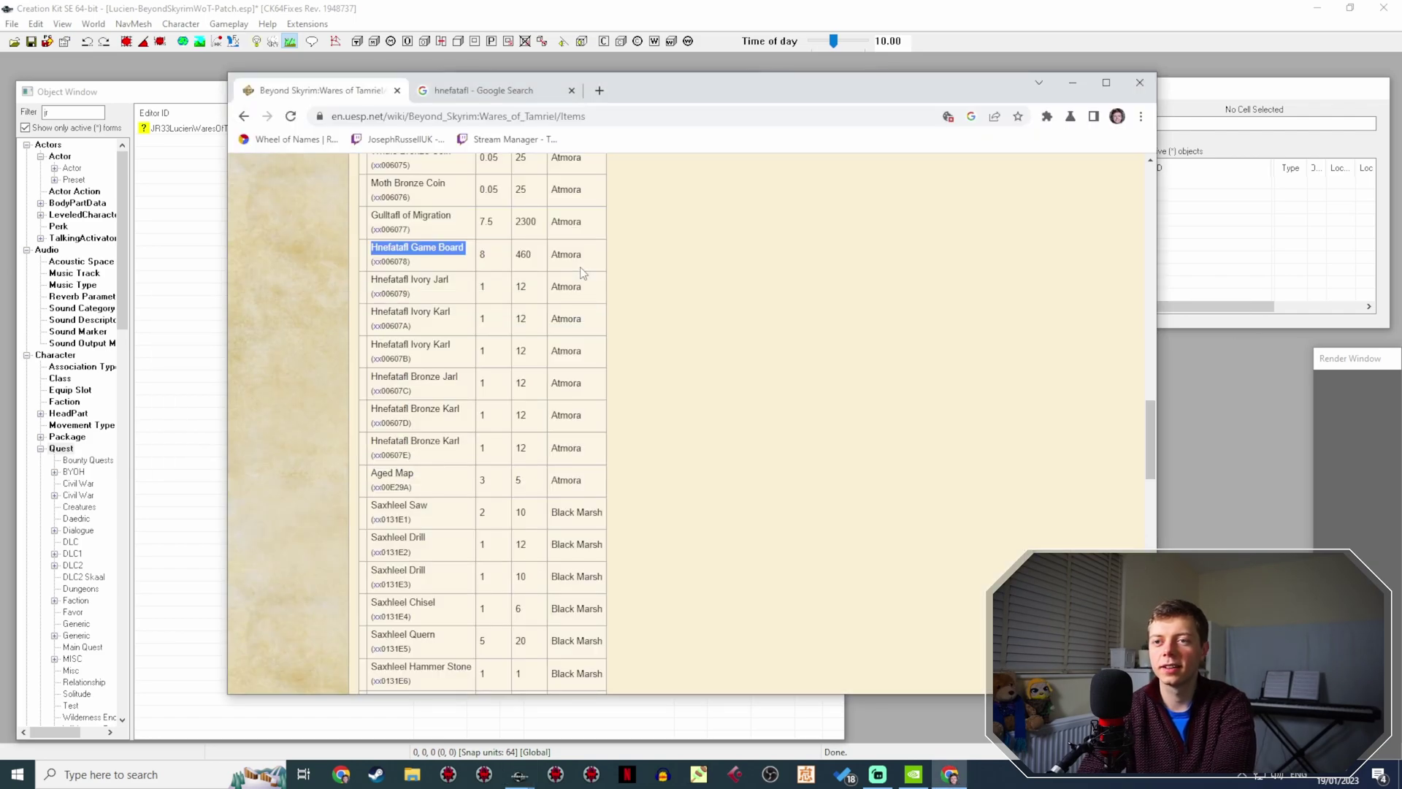
pyautogui.hotkey('alt', 'Tab')
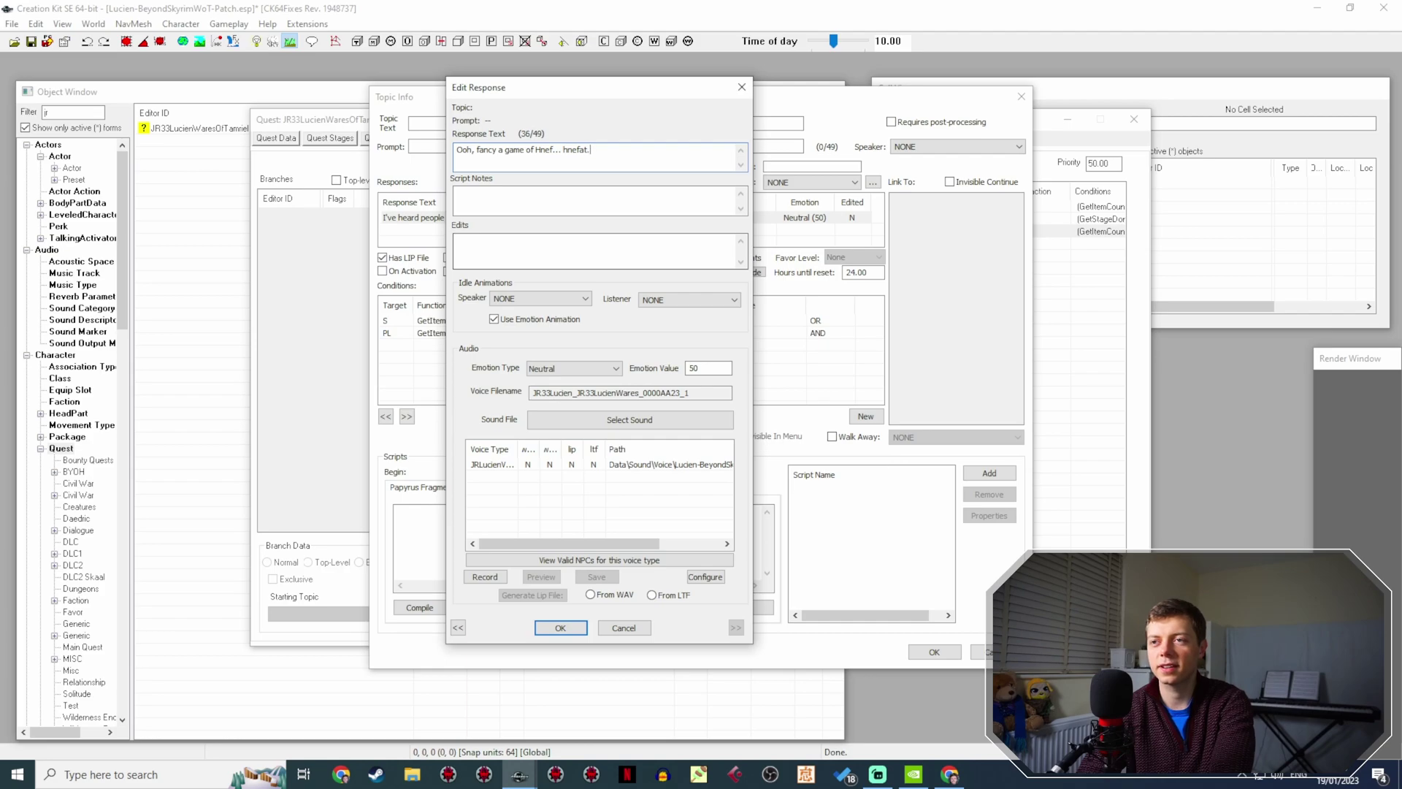
pyautogui.write('efatl...')
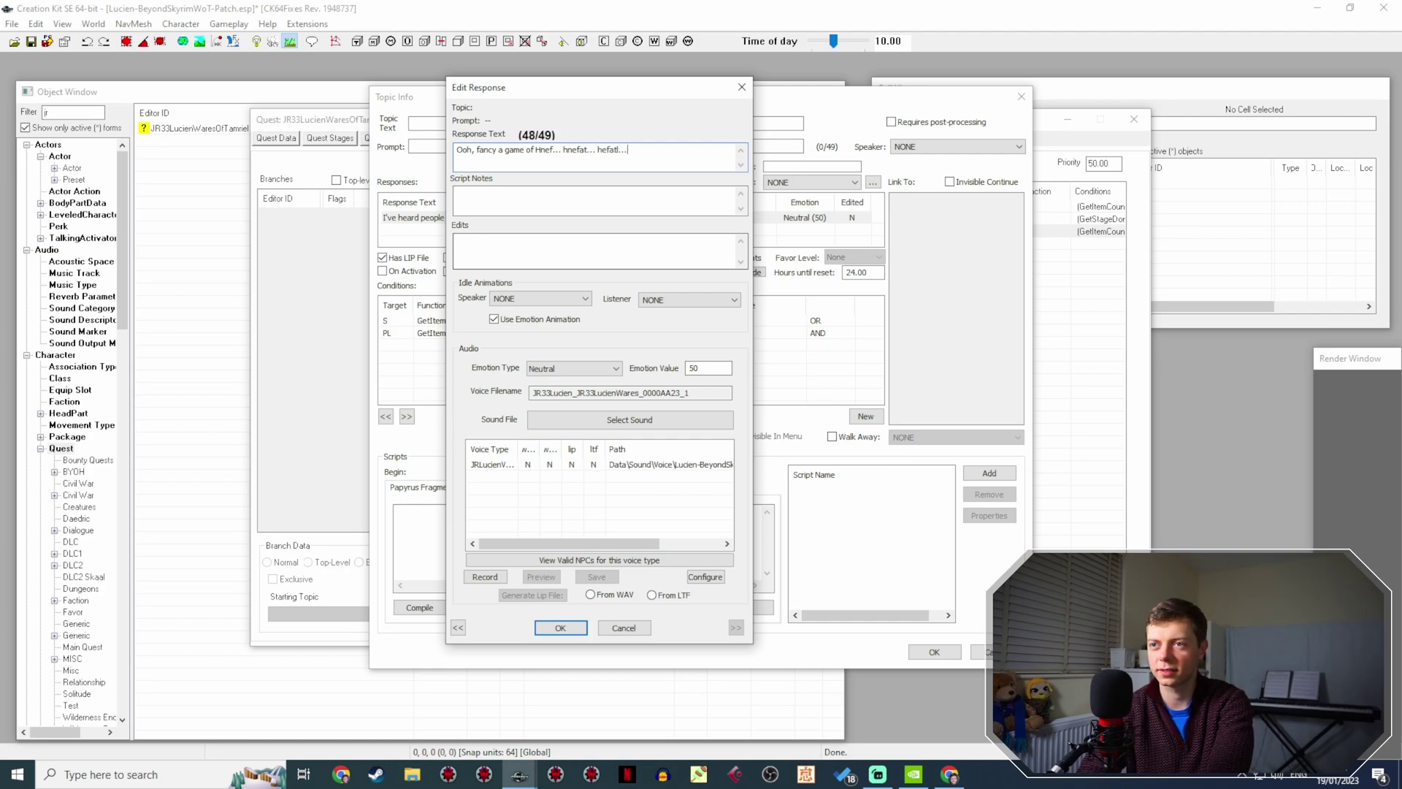
pyautogui.write(' t')
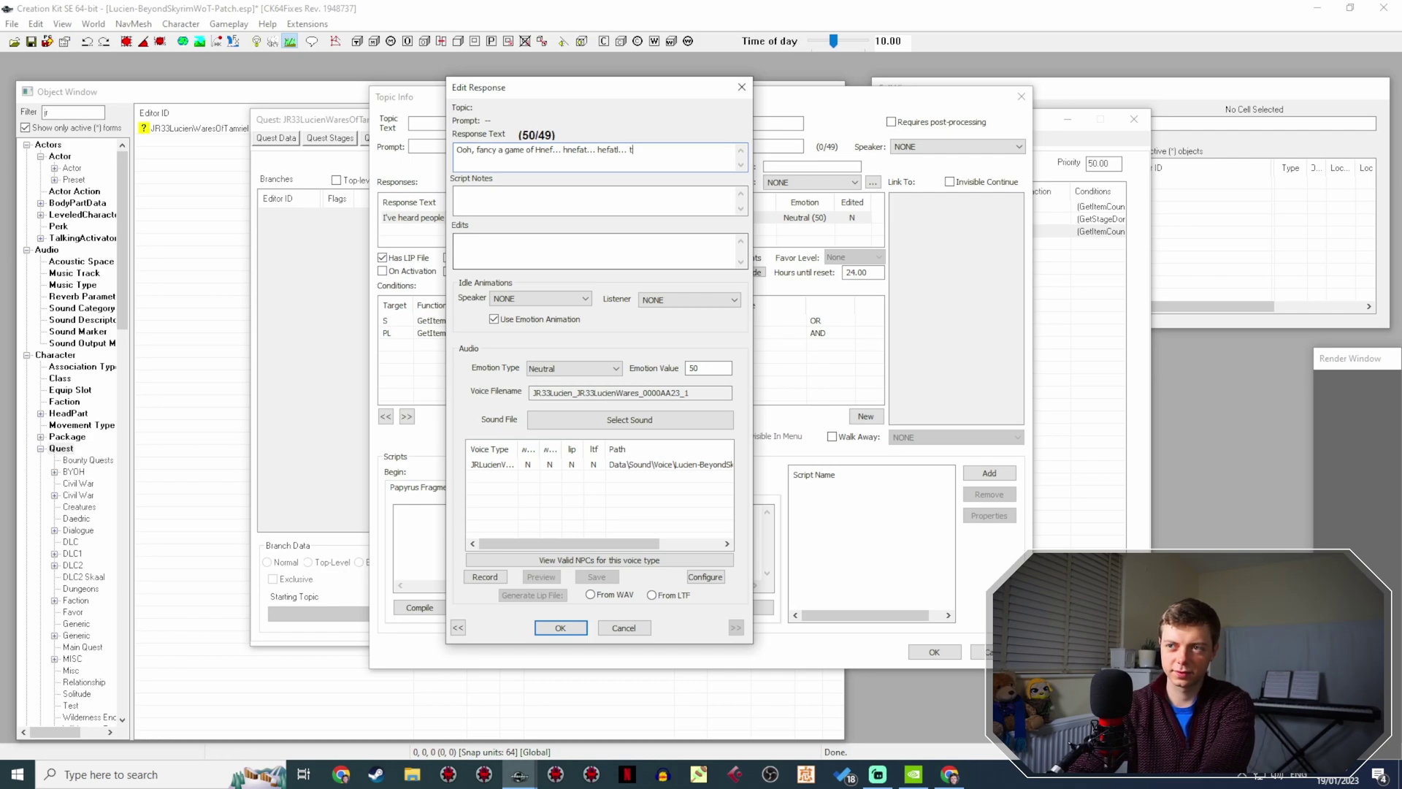
pyautogui.write('he thing with the board')
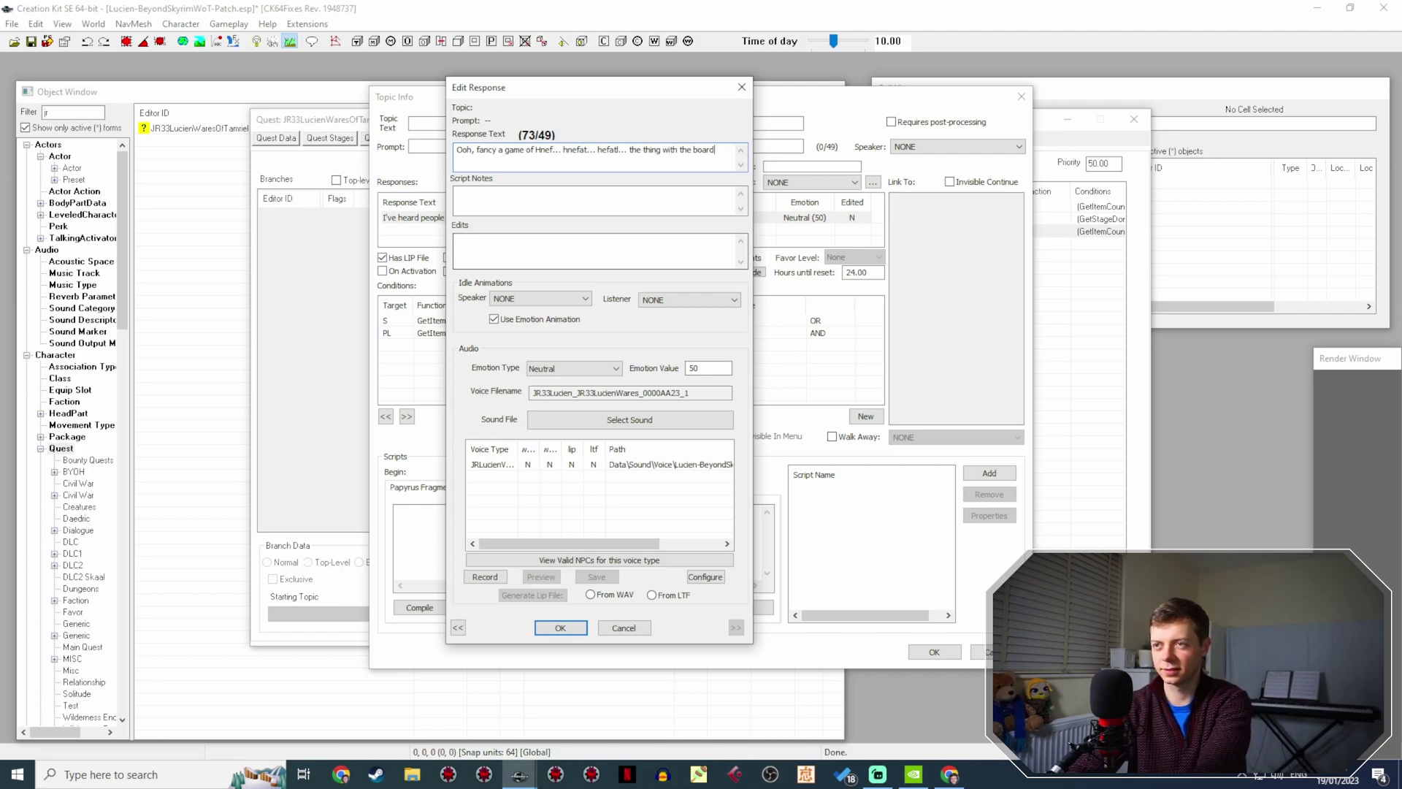
pyautogui.write('tha')
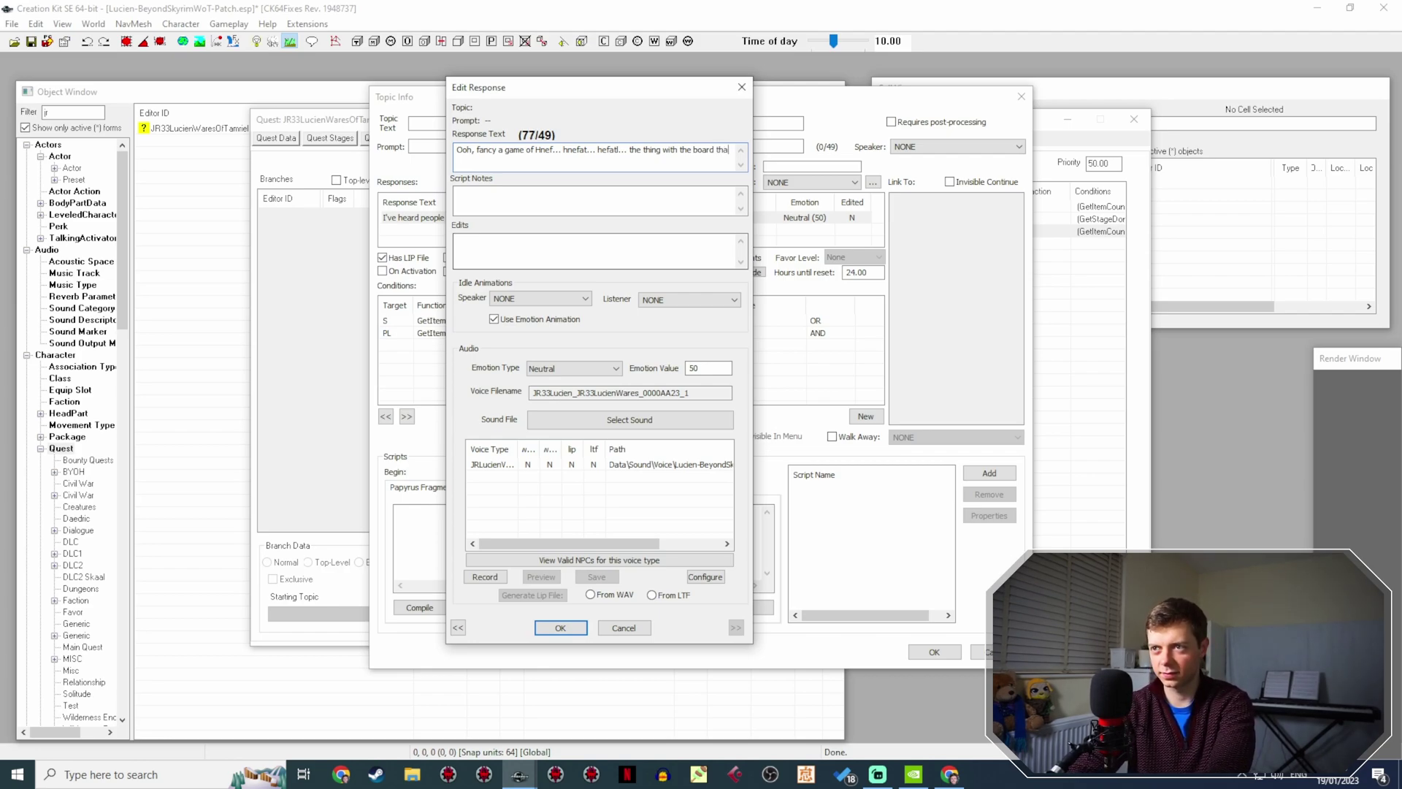
pyautogui.write("t you've got")
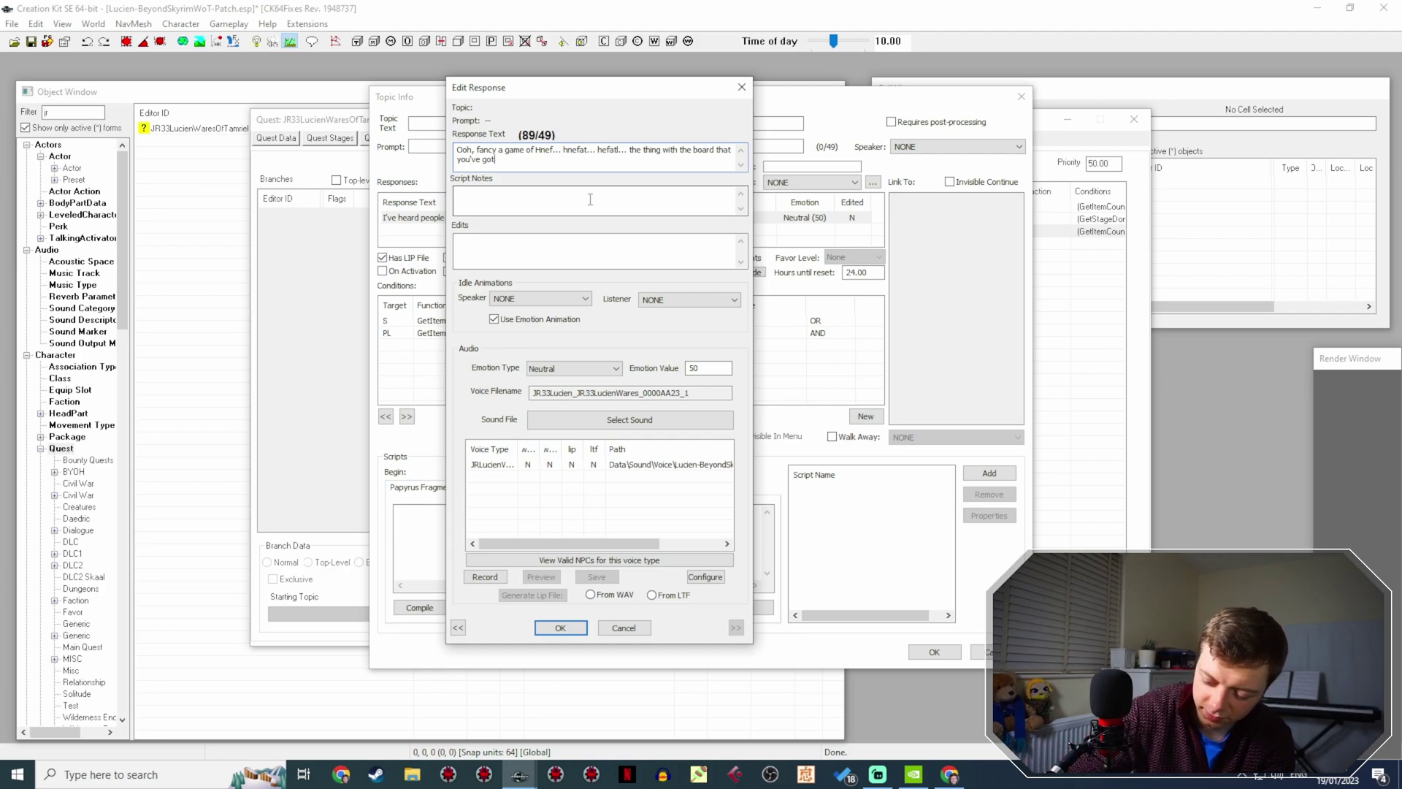
pyautogui.write('?')
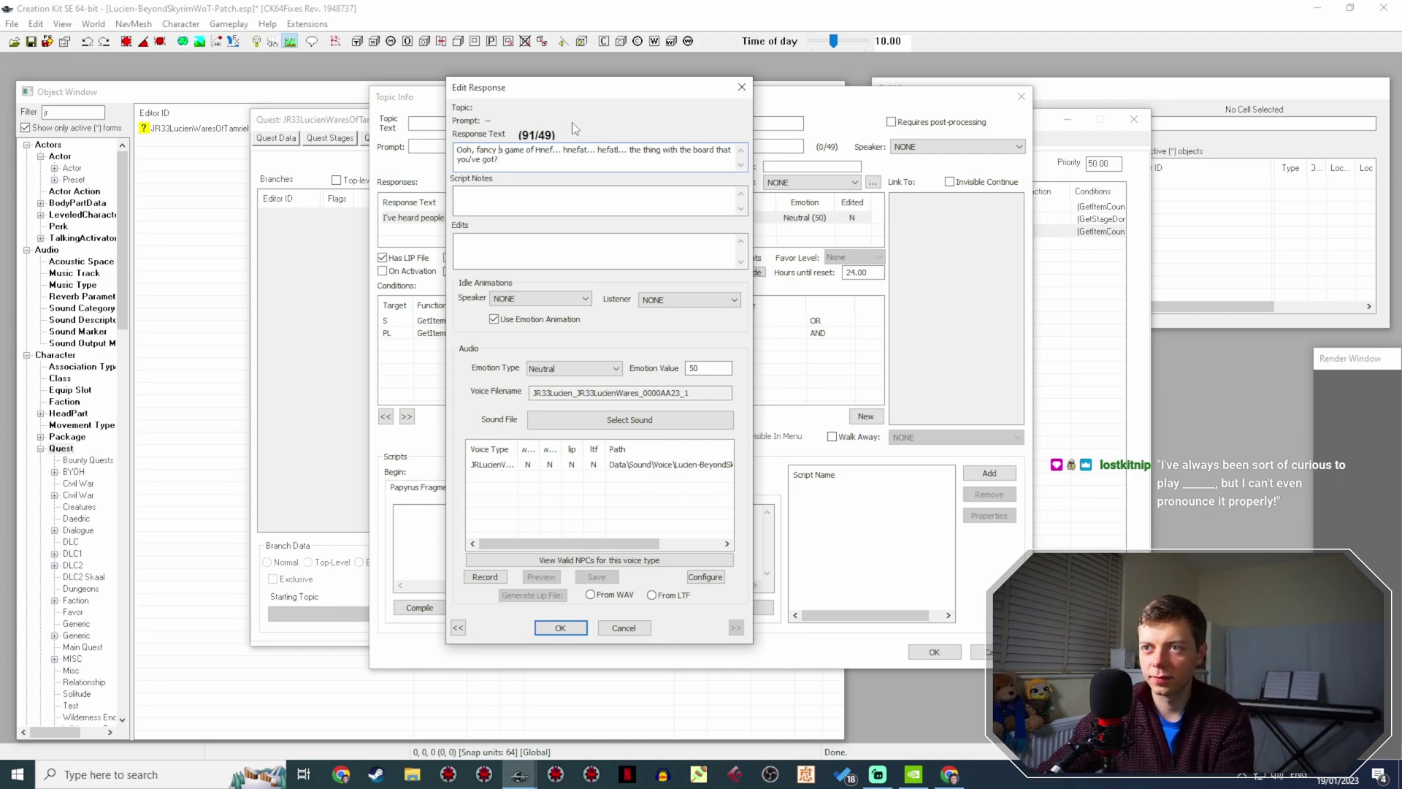
# Replace the response's opening words "Ooh, fancy a game of" with "You know, I've always wanted to learn to play".
pyautogui.moveTo(526, 150); pyautogui.dragTo(425, 149)
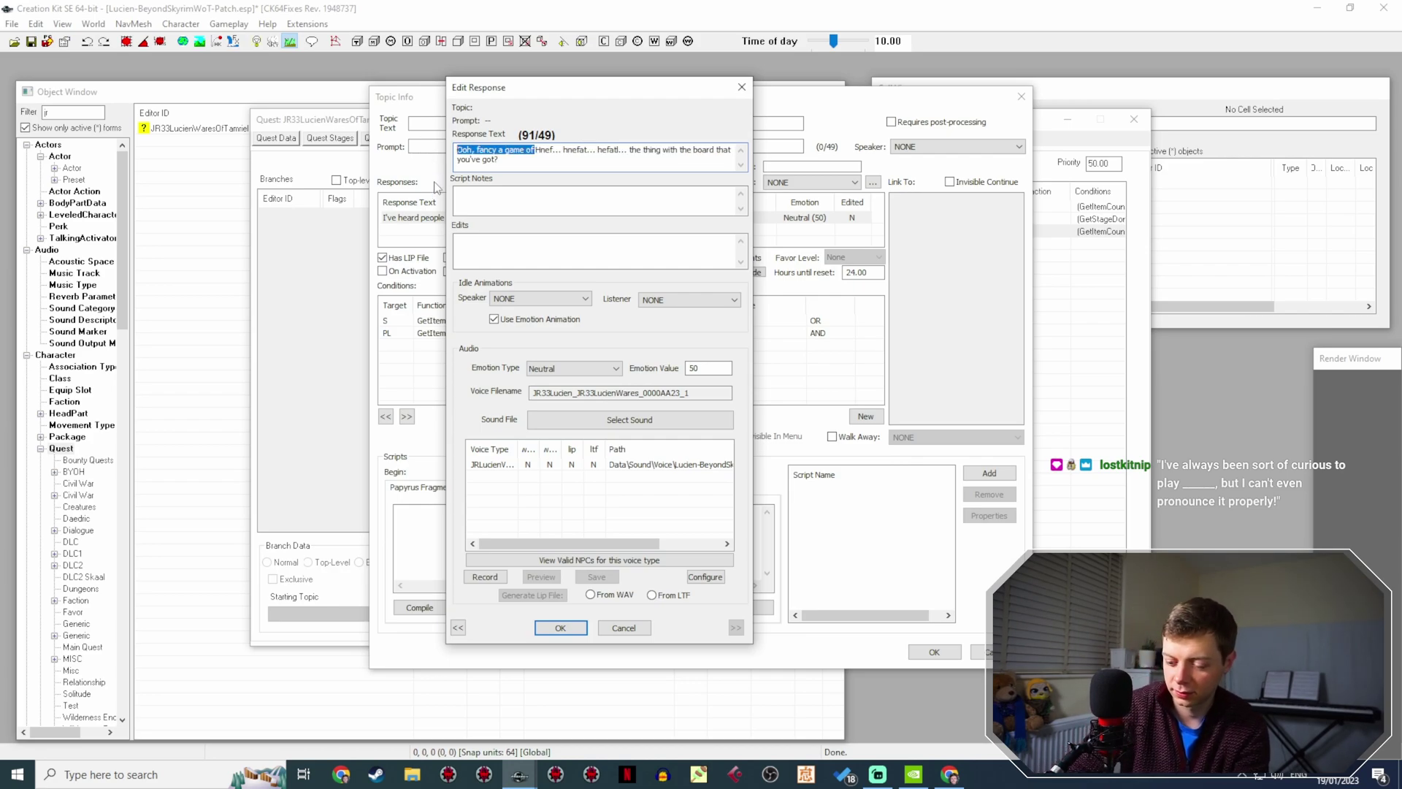
pyautogui.write("You know, I'v")
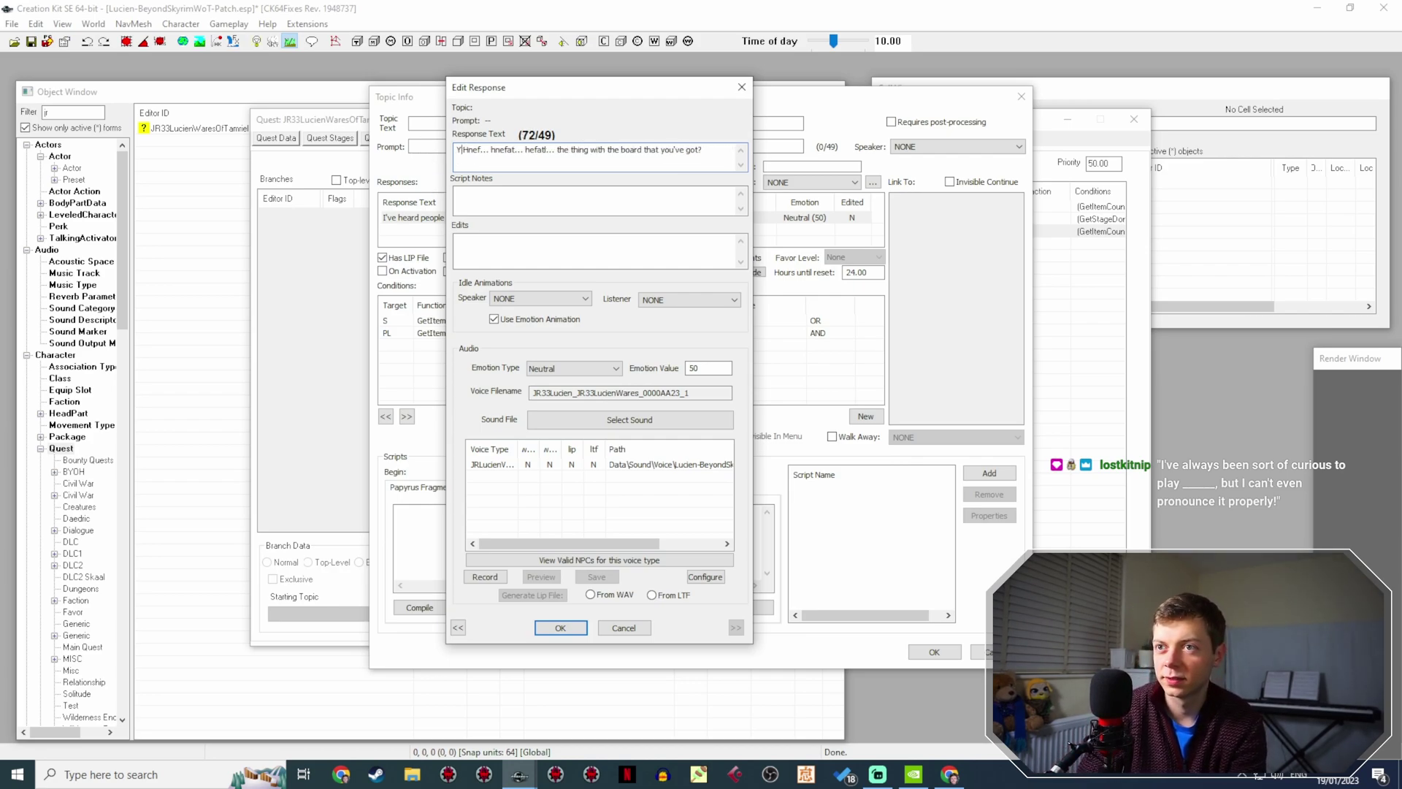
pyautogui.write('e always wa')
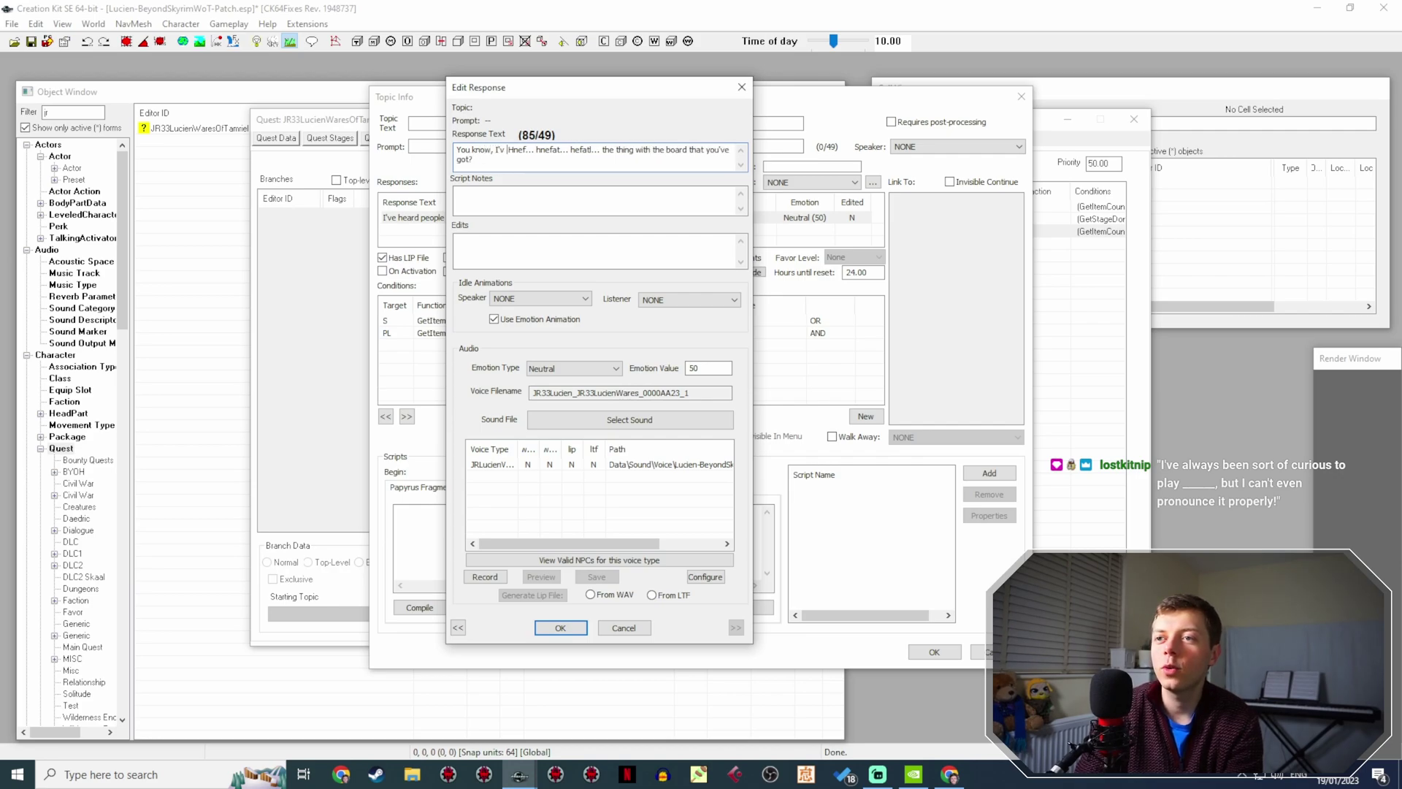
pyautogui.write('nted to learn t')
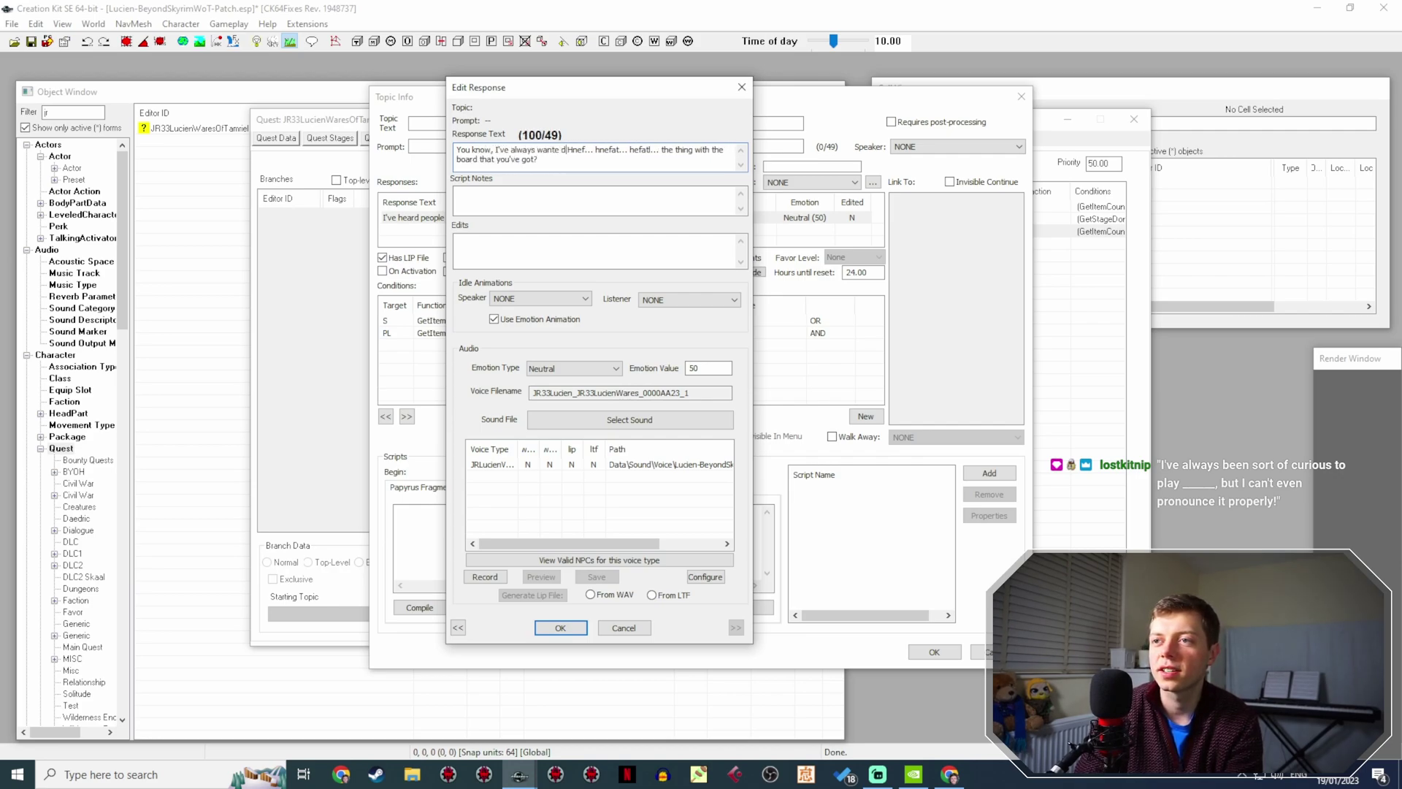
pyautogui.write('o play')
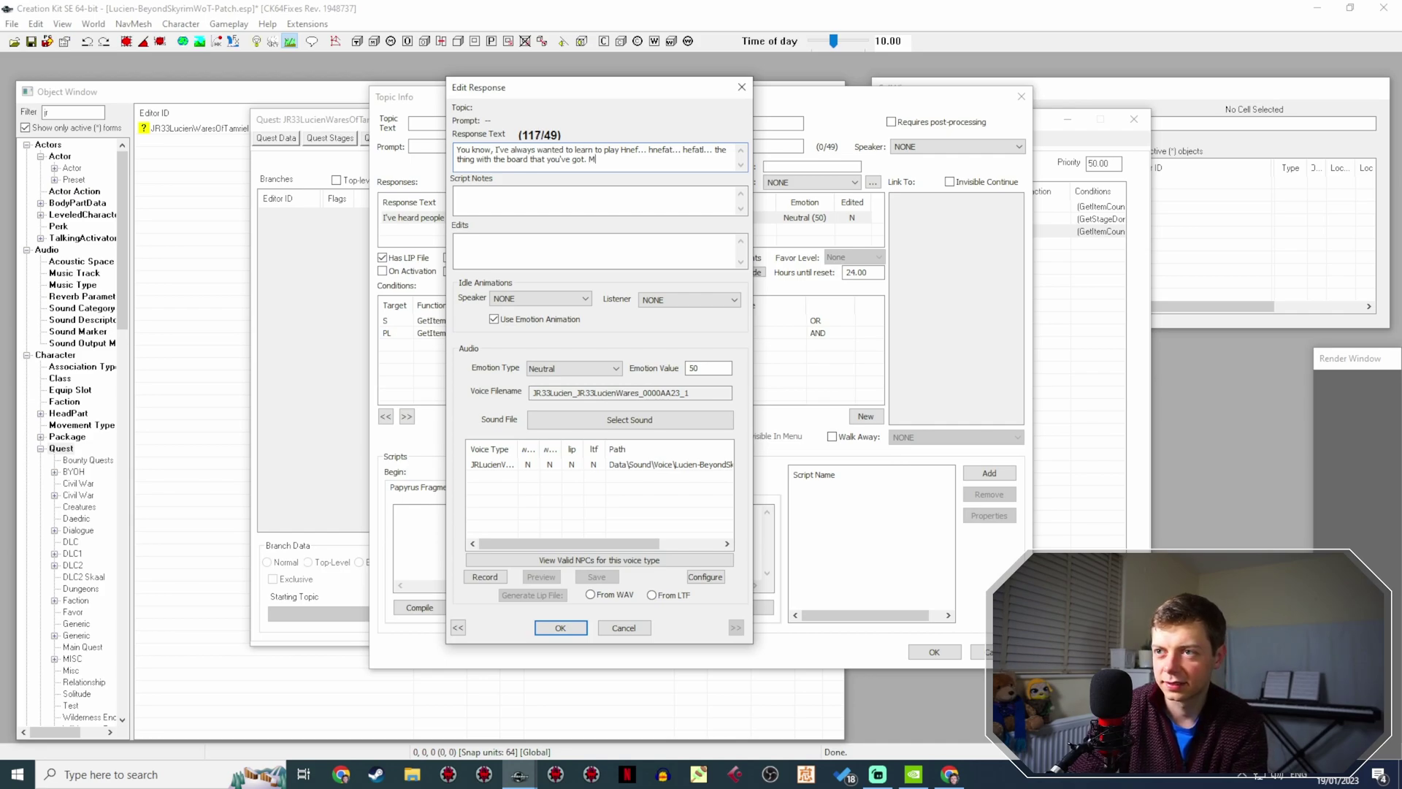
# Remove "learn to" from the response's opening sentence so it reads "I've always wanted to play".
pyautogui.press('BackSpace')
pyautogui.press('BackSpace')
pyautogui.press('BackSpace')
pyautogui.press('BackSpace')
pyautogui.press('BackSpace')
pyautogui.press('BackSpace')
pyautogui.press('BackSpace')
pyautogui.press('BackSpace')
pyautogui.press('BackSpace')
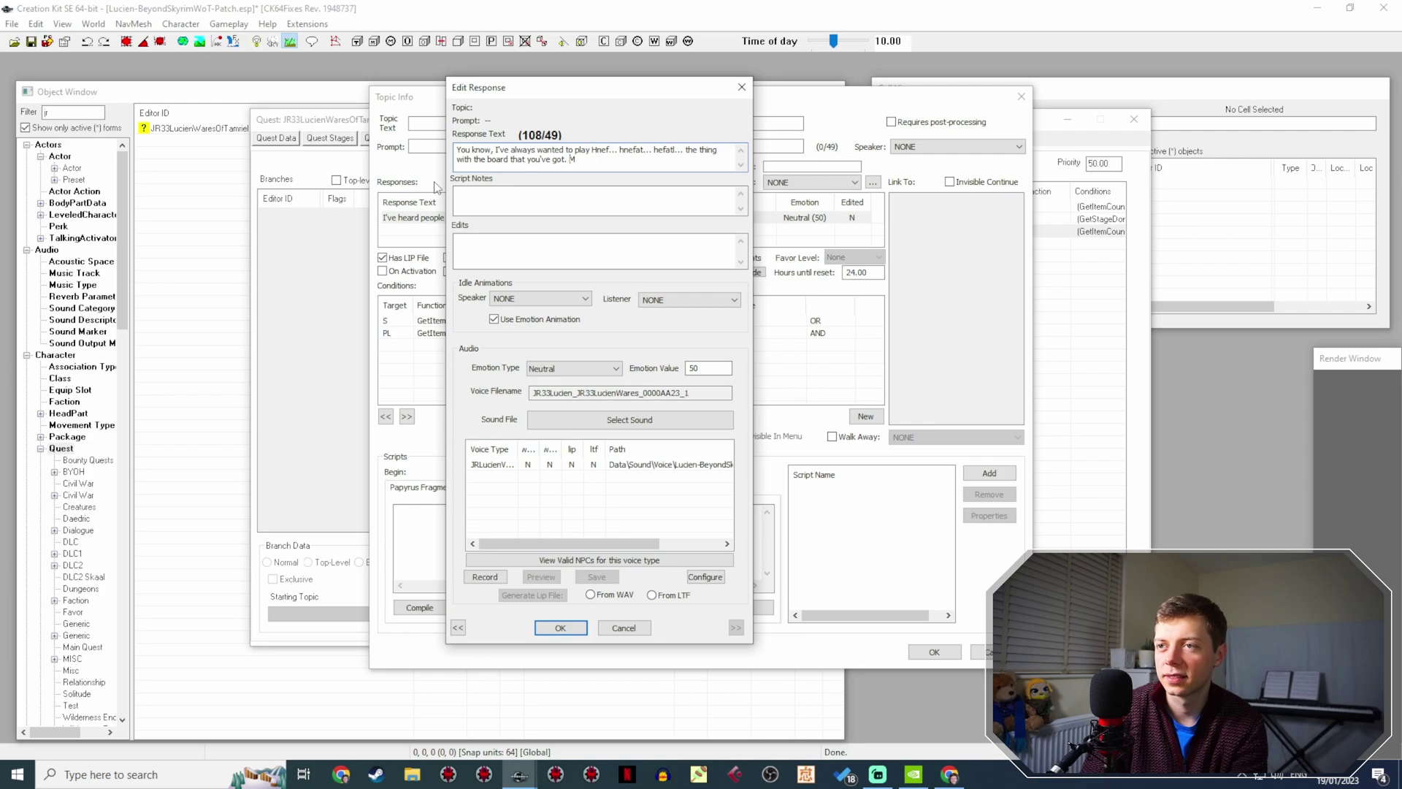
# Finish the response text with "Maybe I should learn to pronounce it first..." and accept the response.
pyautogui.write('y')
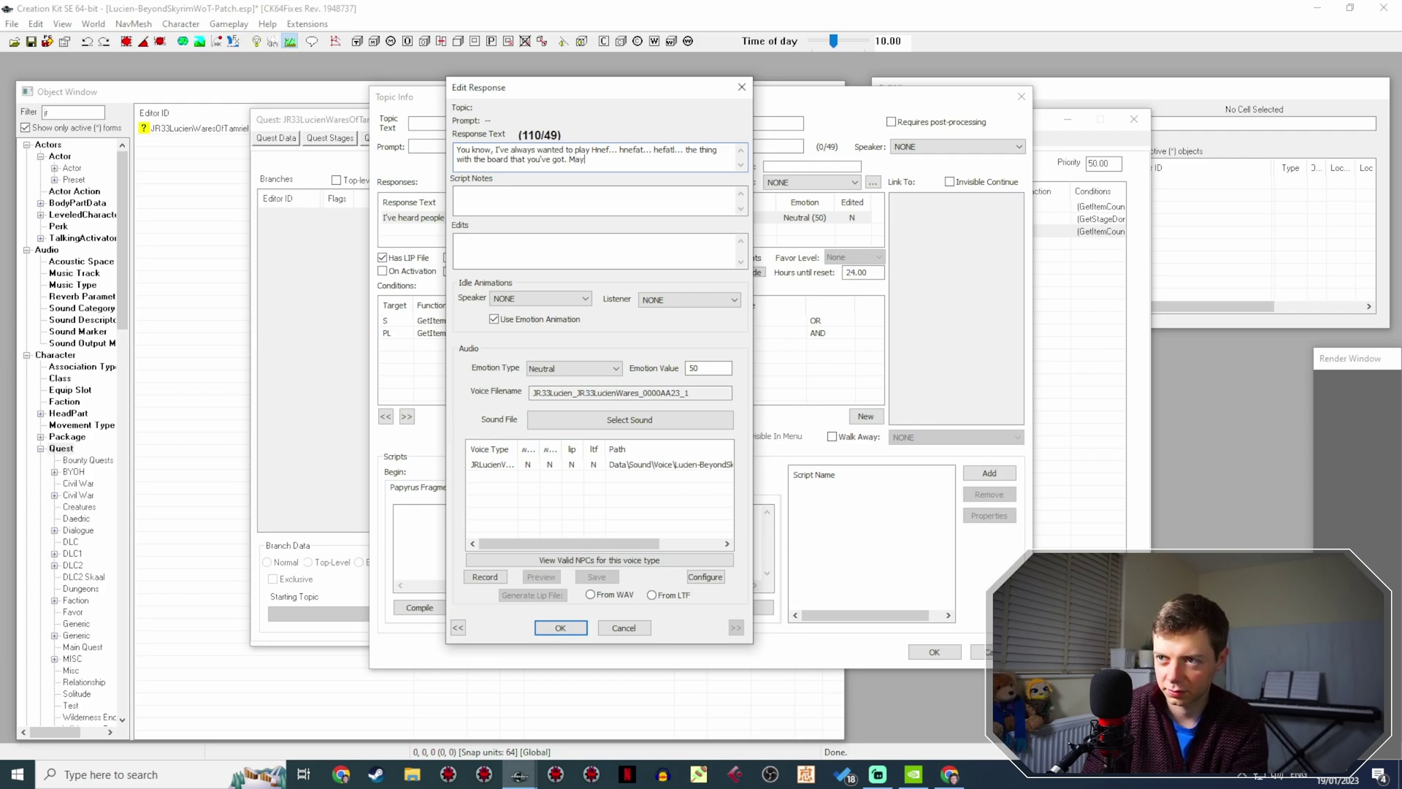
pyautogui.write('be')
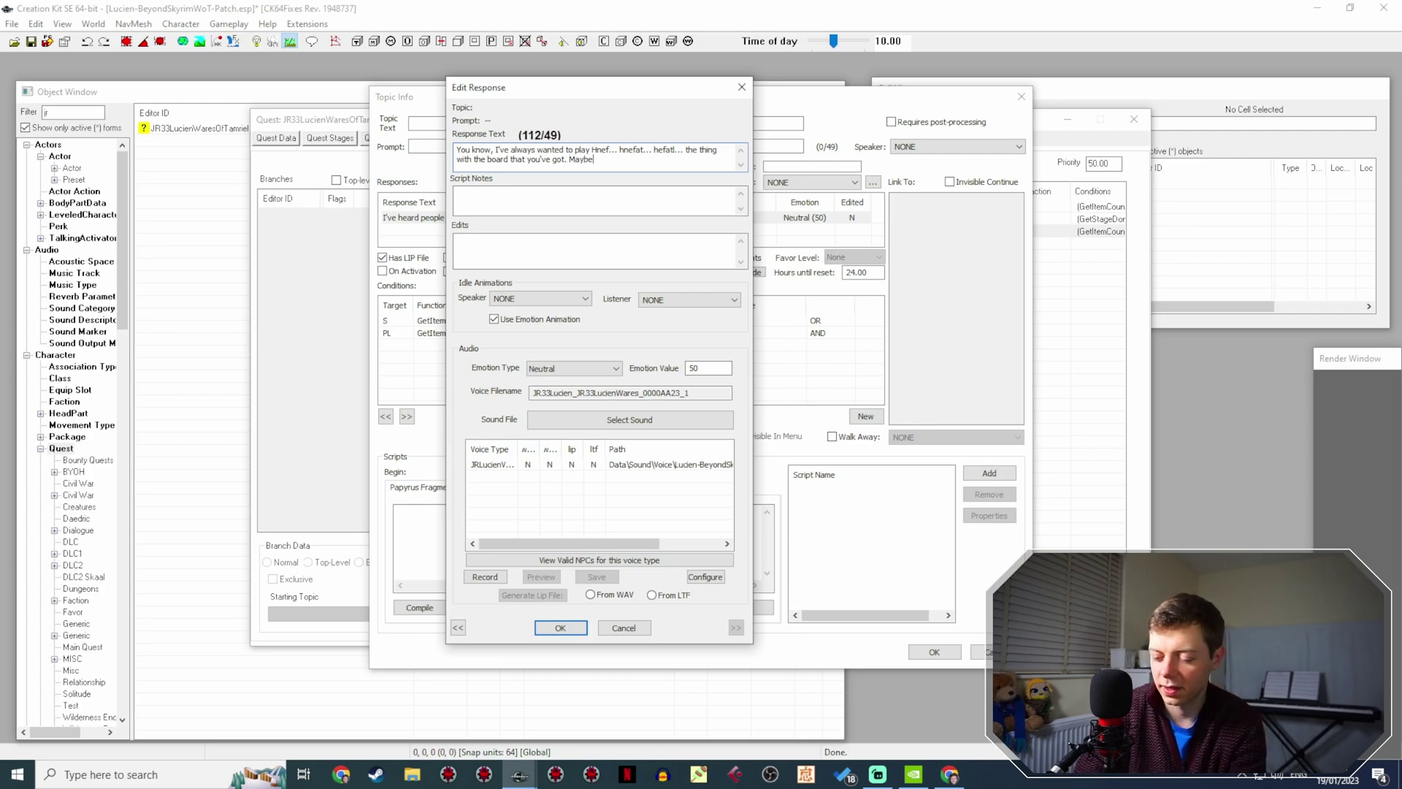
pyautogui.write(' I')
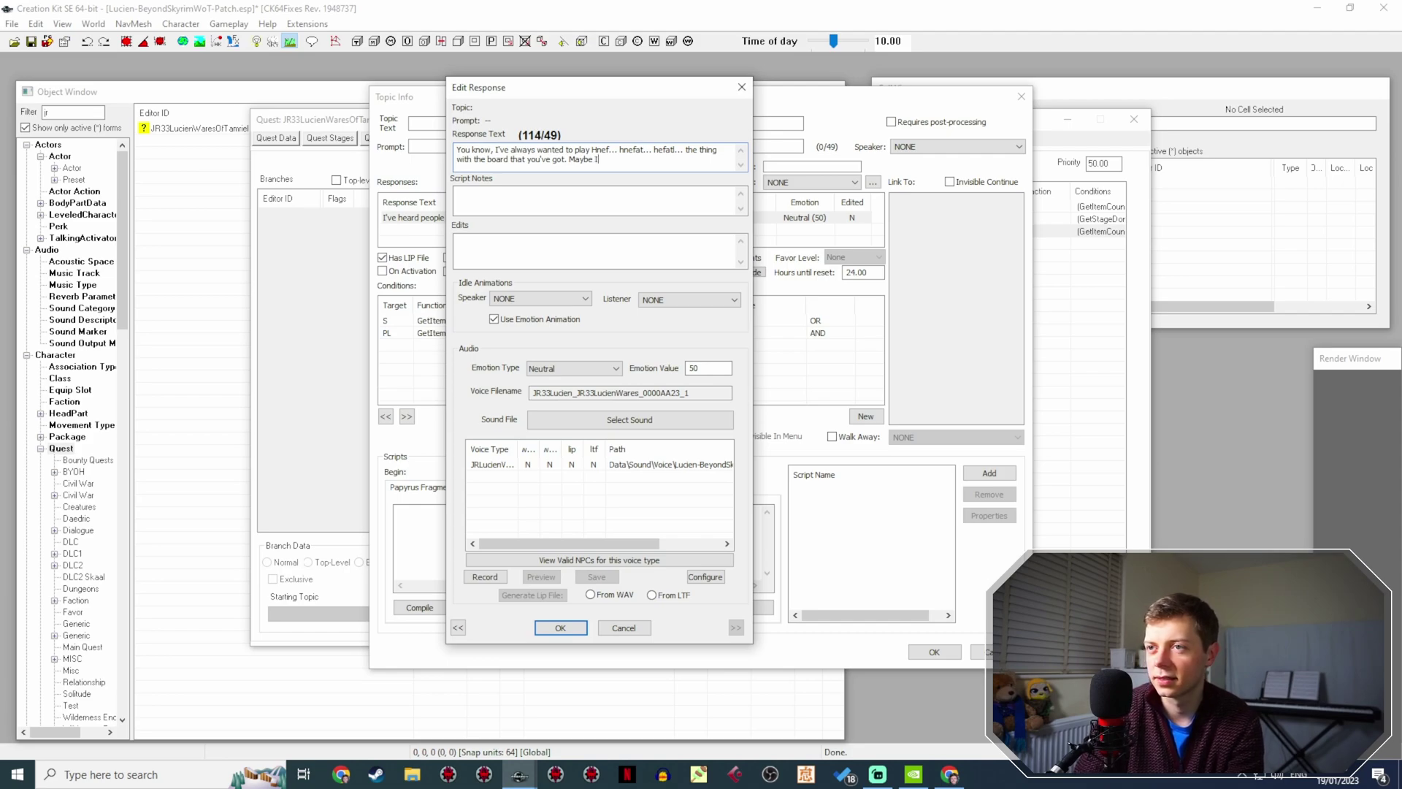
pyautogui.write(' should learn to pro')
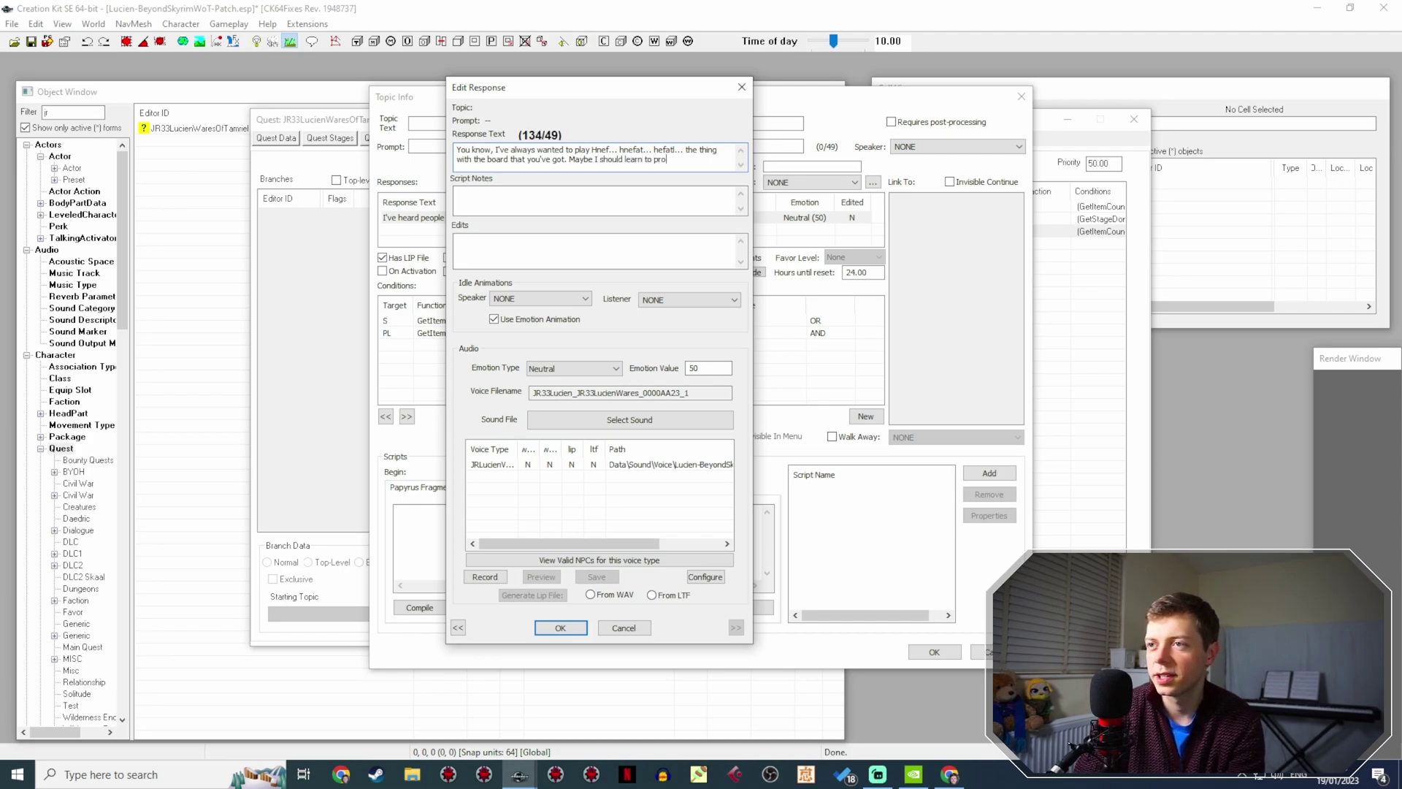
pyautogui.write('nounce it first...')
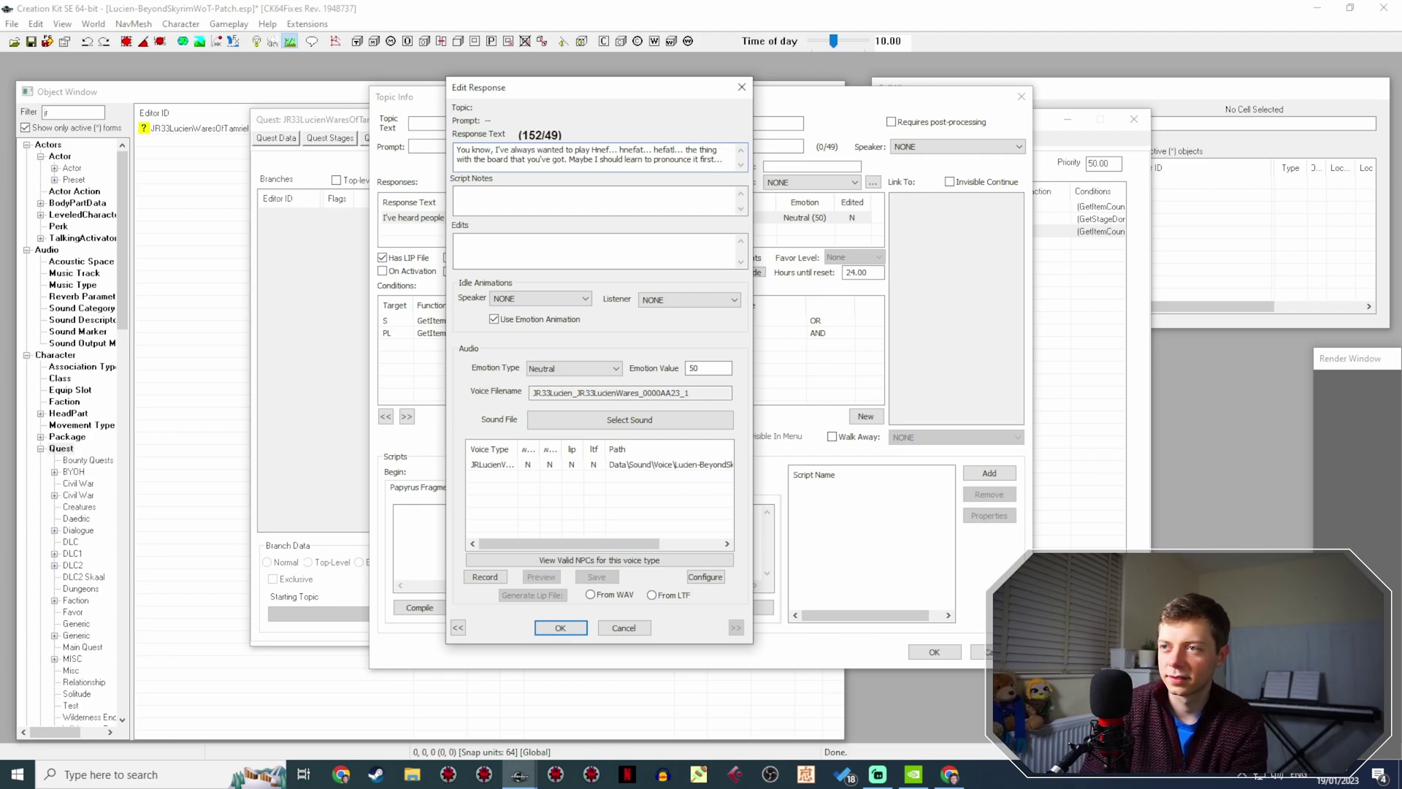
pyautogui.click(560, 627)
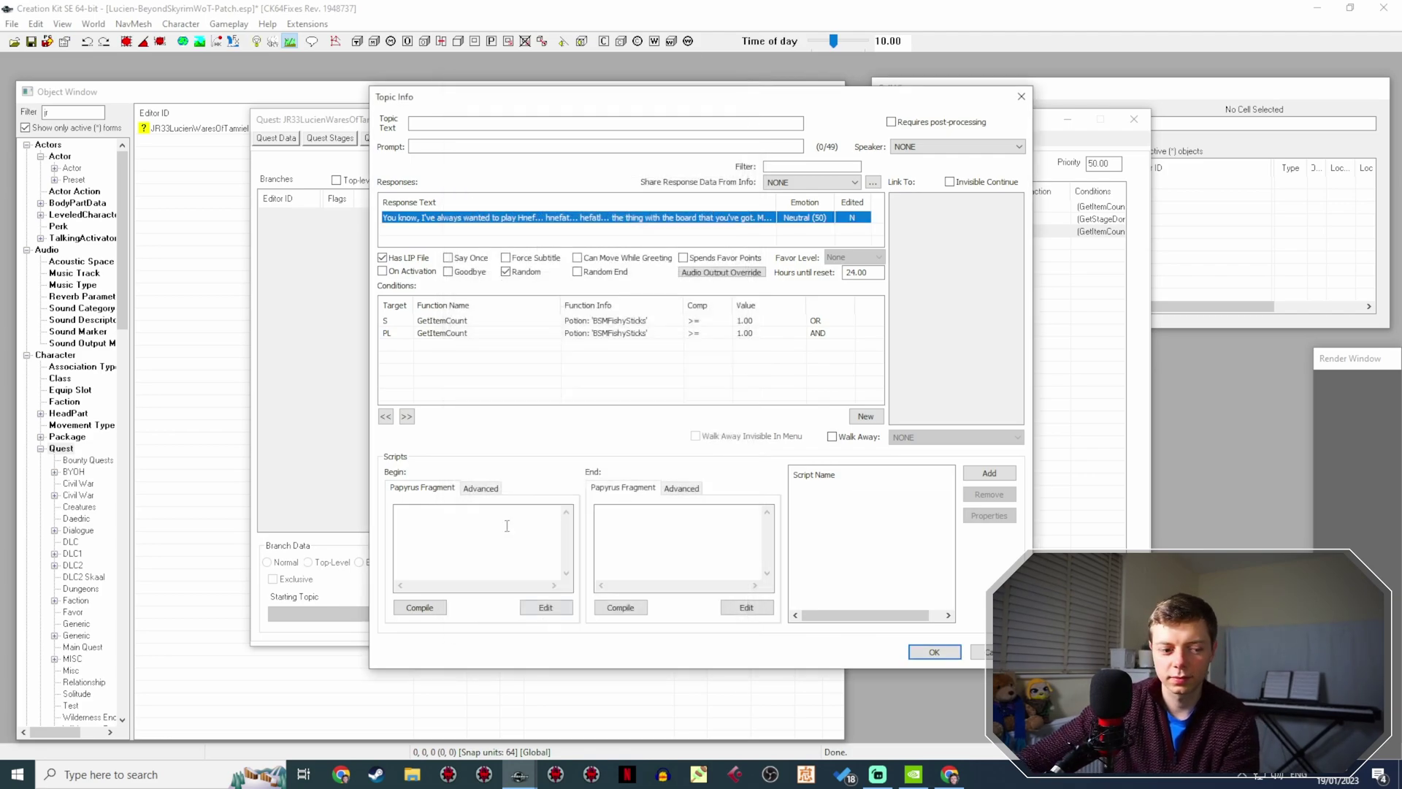
# Open the item parameter of the line's first GetItemCount condition and check the game board's name in the wiki item list.
pyautogui.doubleClick(657, 322)
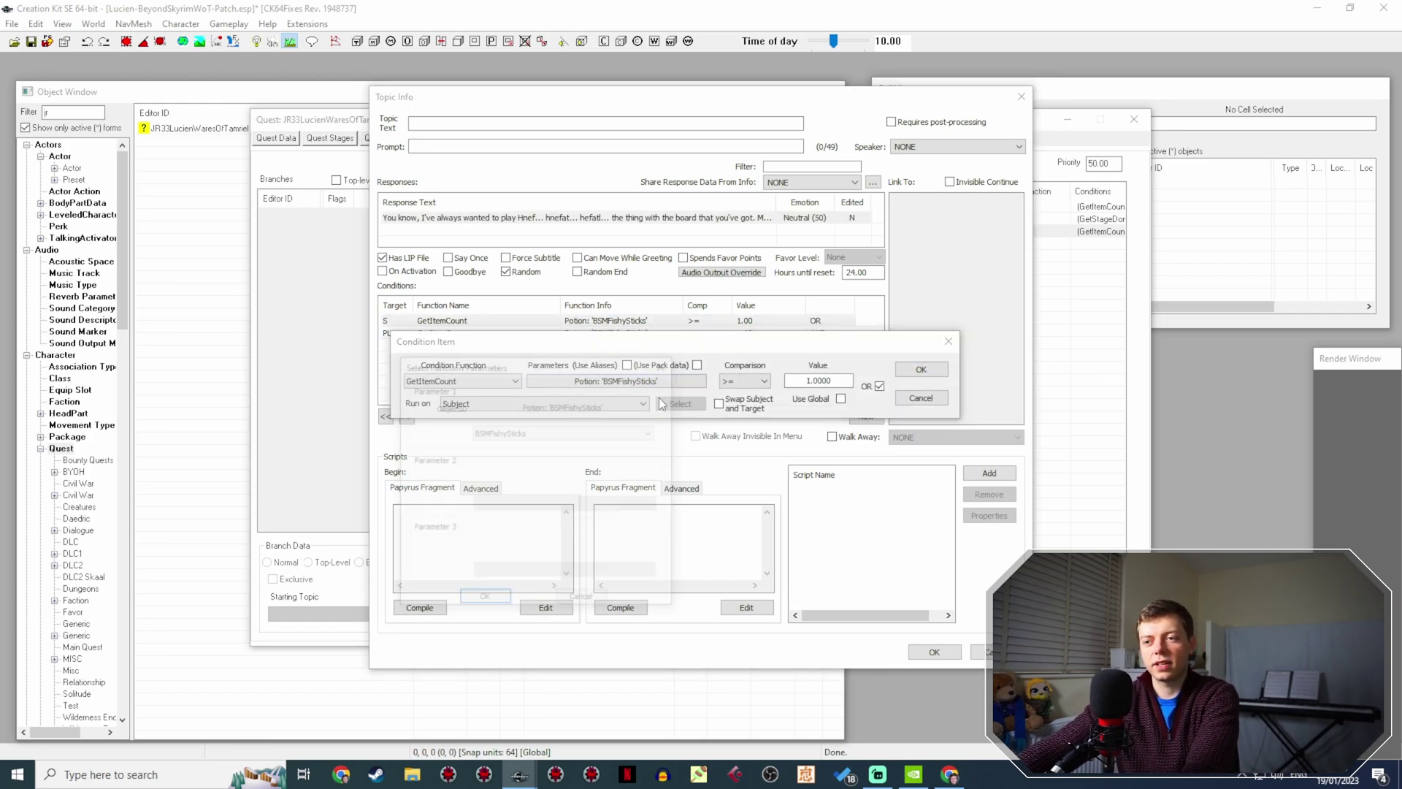
pyautogui.click(951, 776)
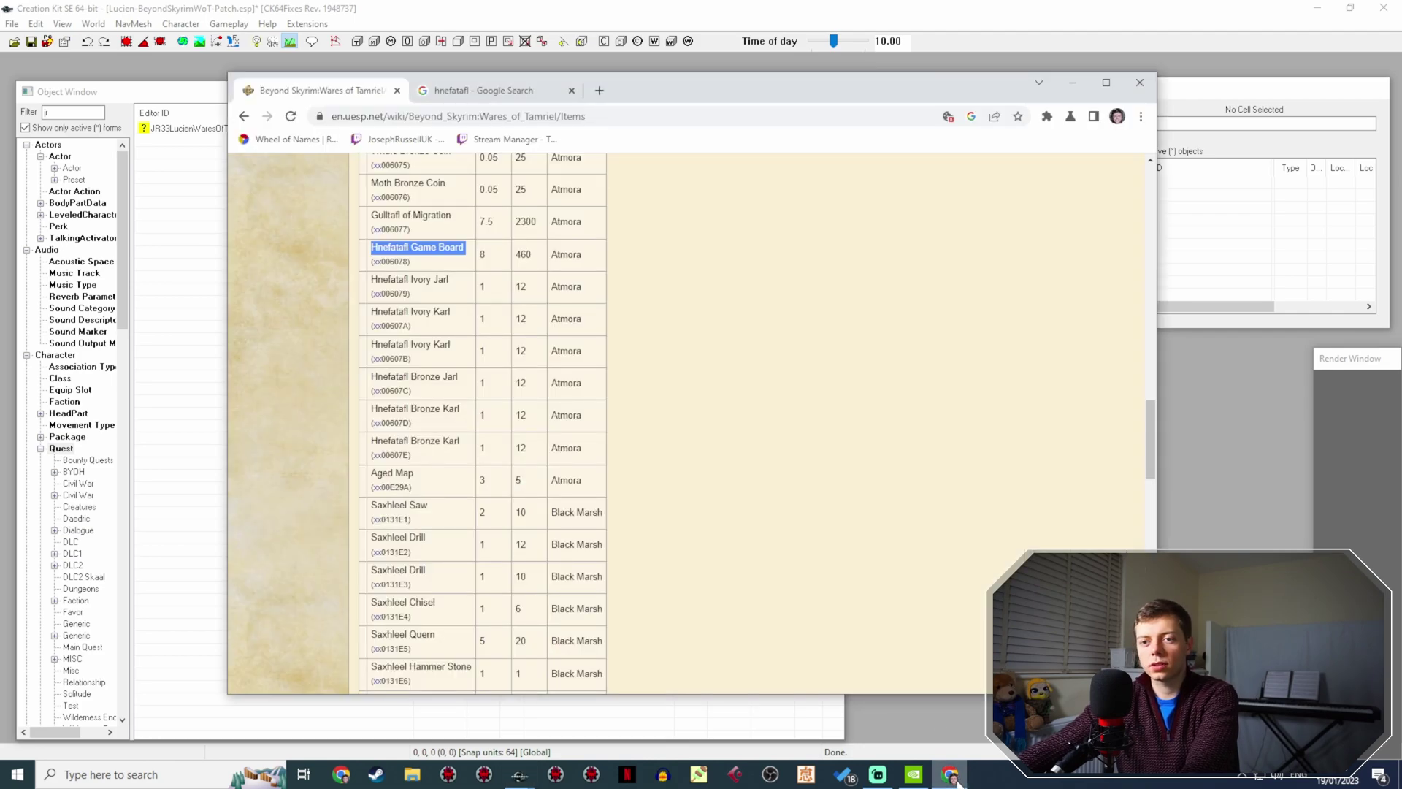
pyautogui.click(950, 775)
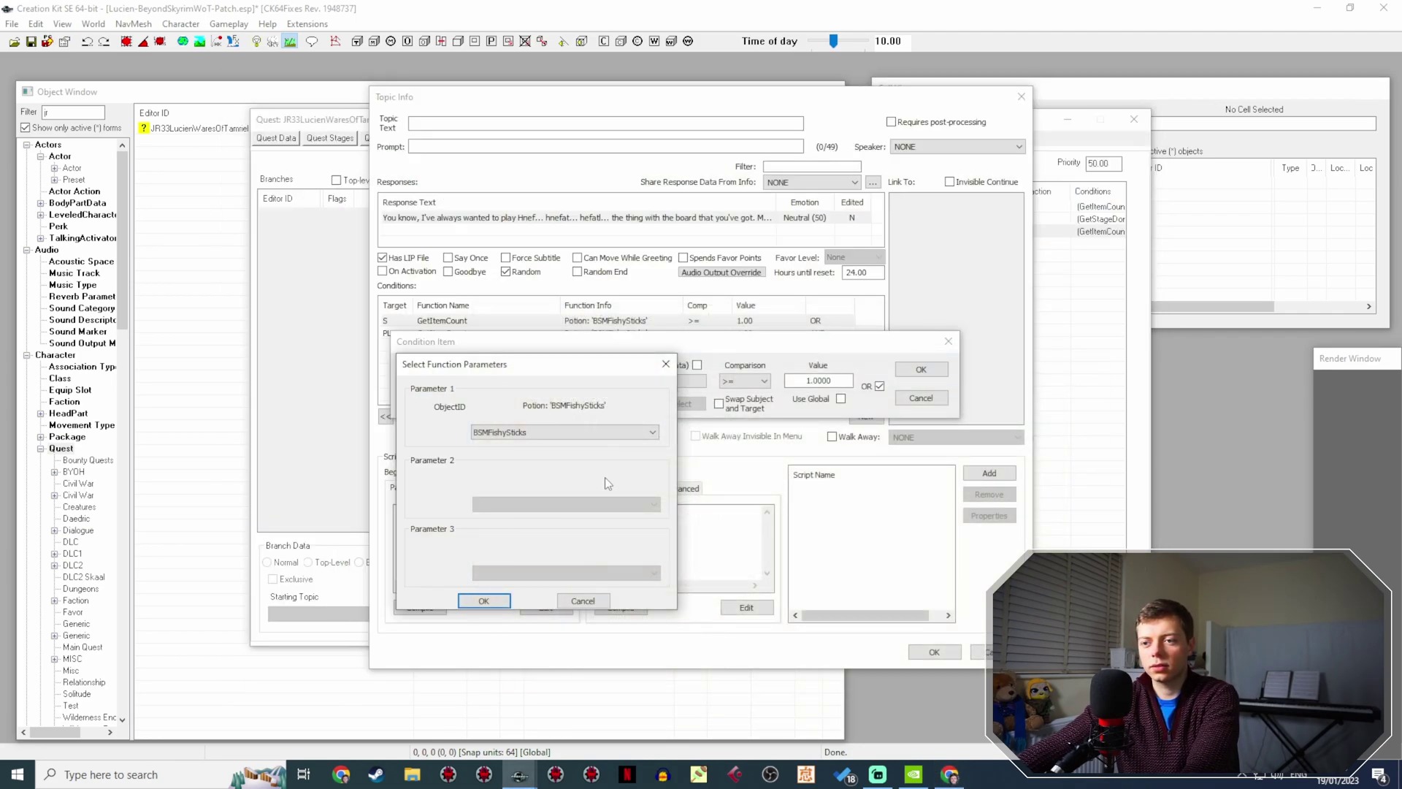
# Search the condition's object list for the Hnefatafl Game Board, looking under "h" and through the BSM entries.
pyautogui.click(558, 431)
pyautogui.write('h')
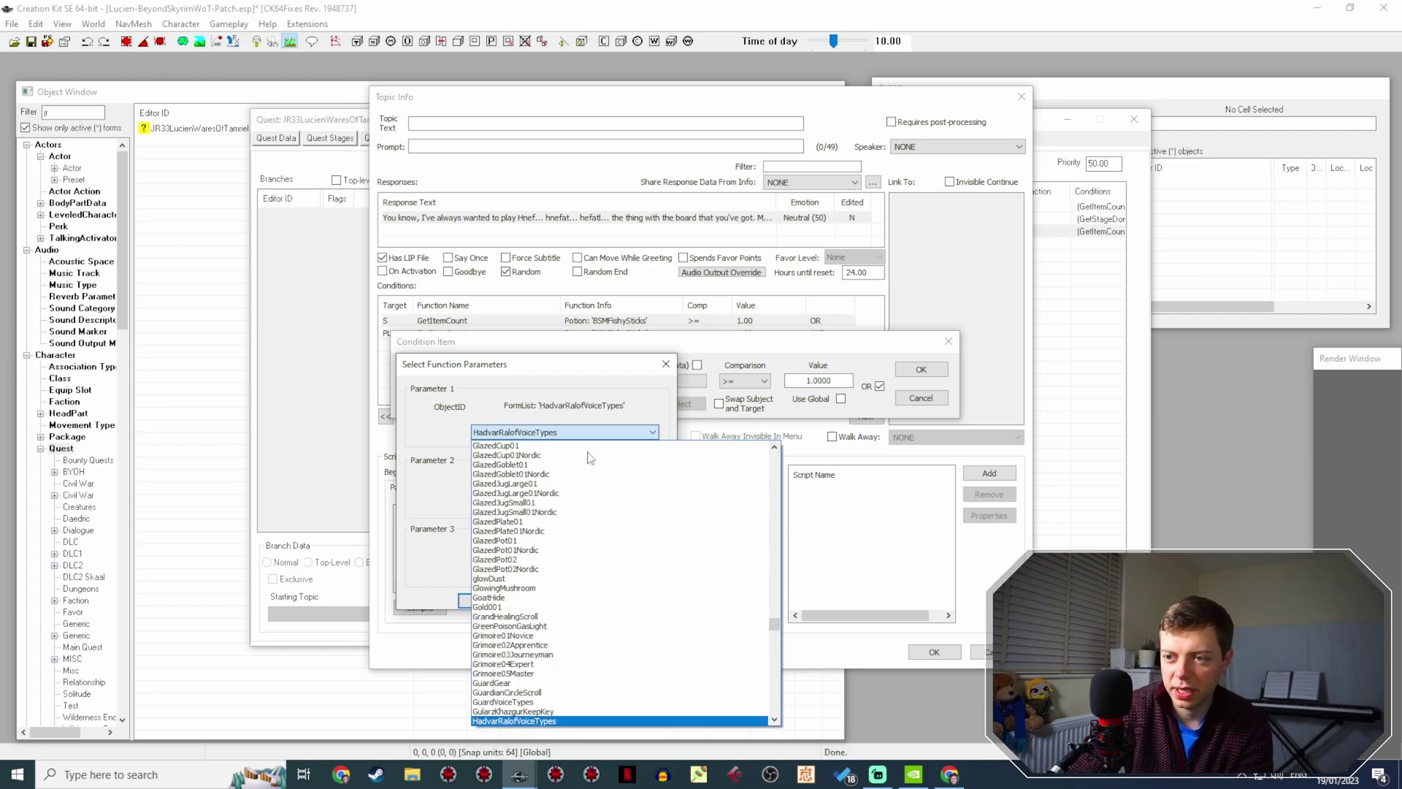
pyautogui.write('bs')
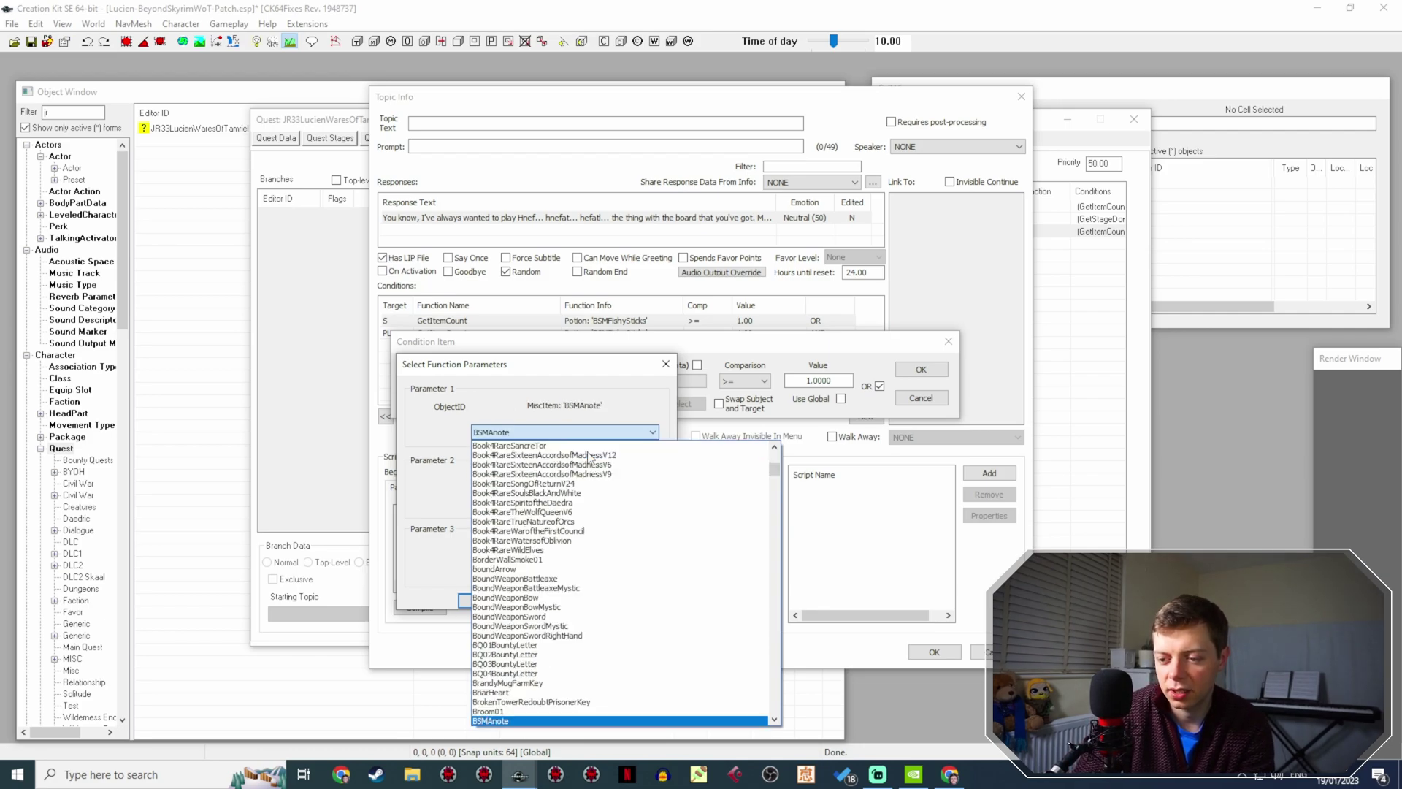
pyautogui.write('mg')
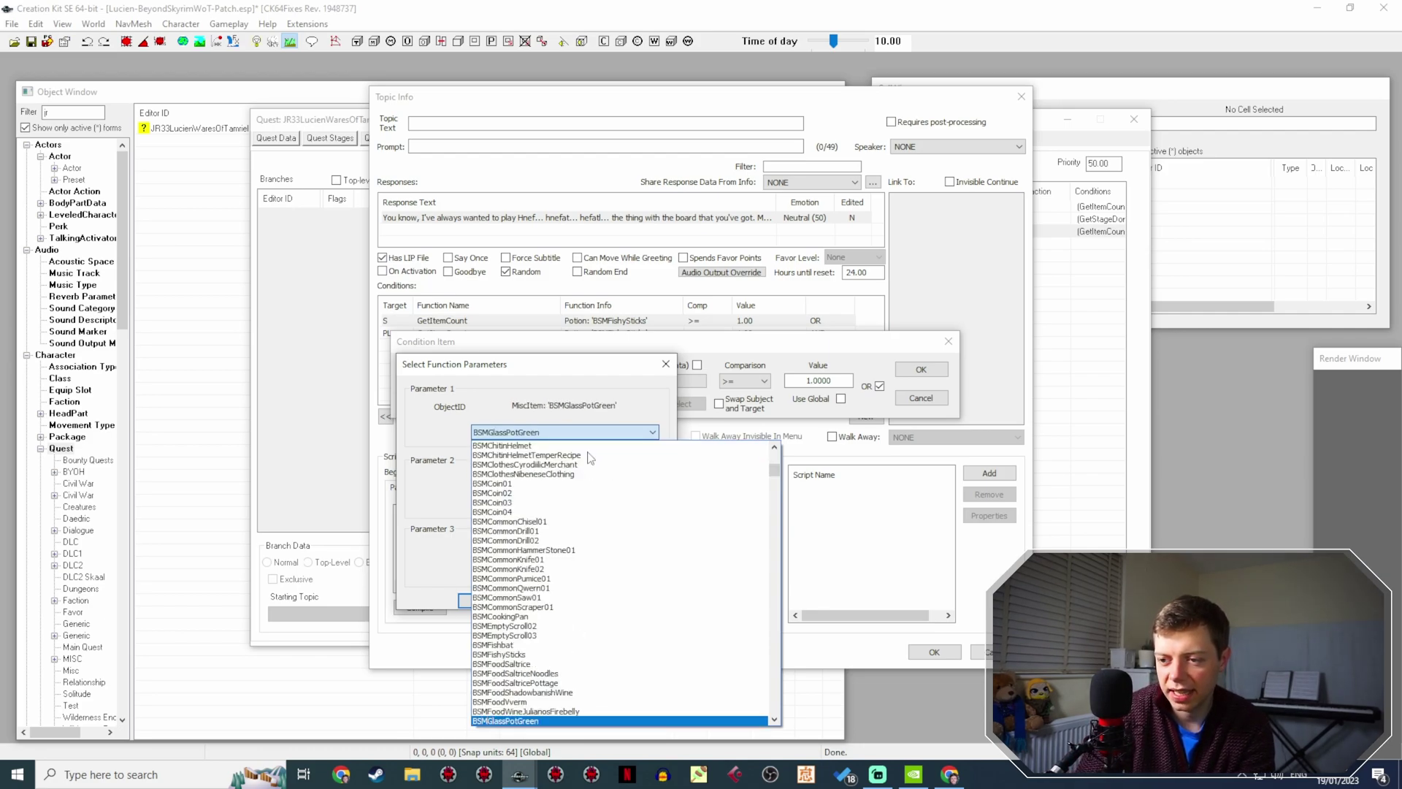
pyautogui.scroll(4, 613, 504)
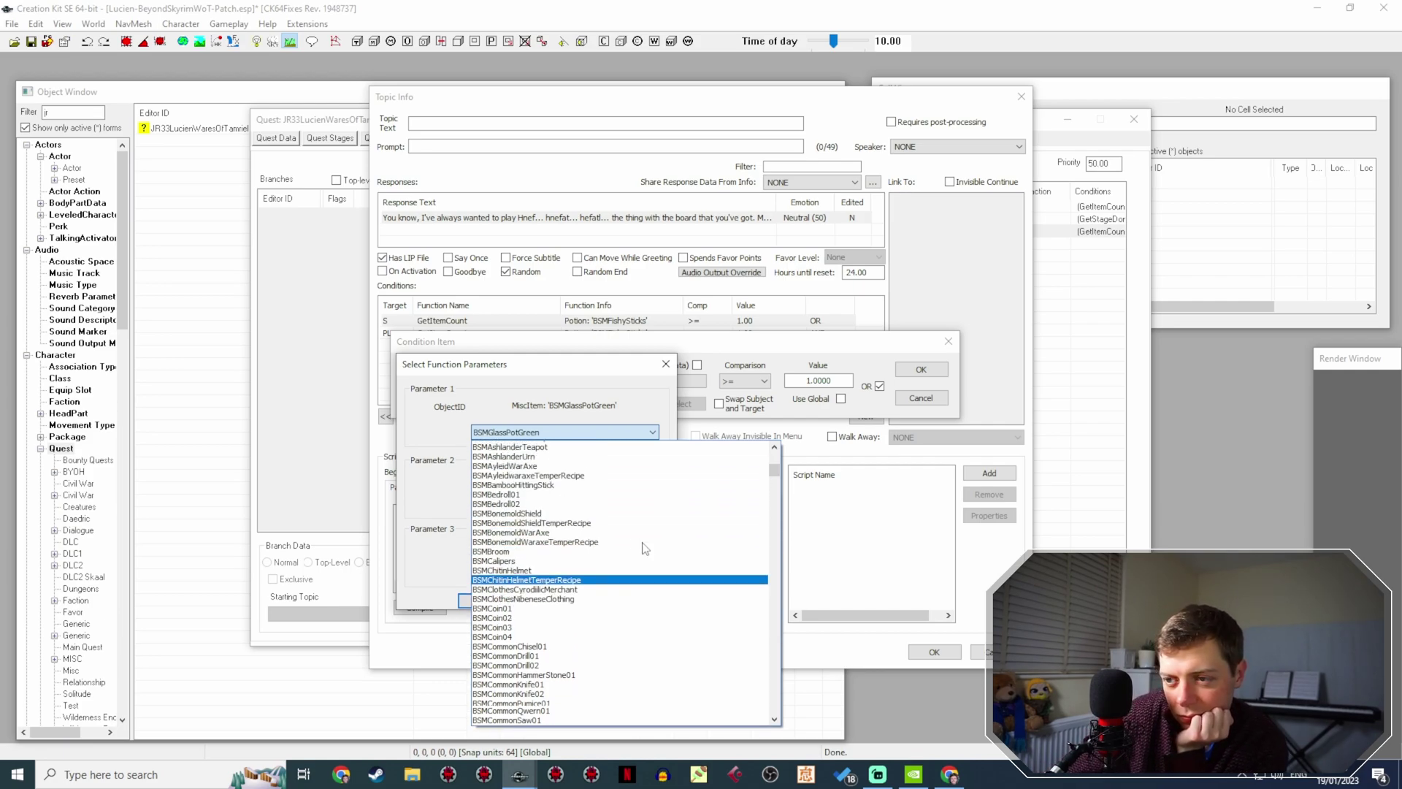
pyautogui.scroll(2, 645, 548)
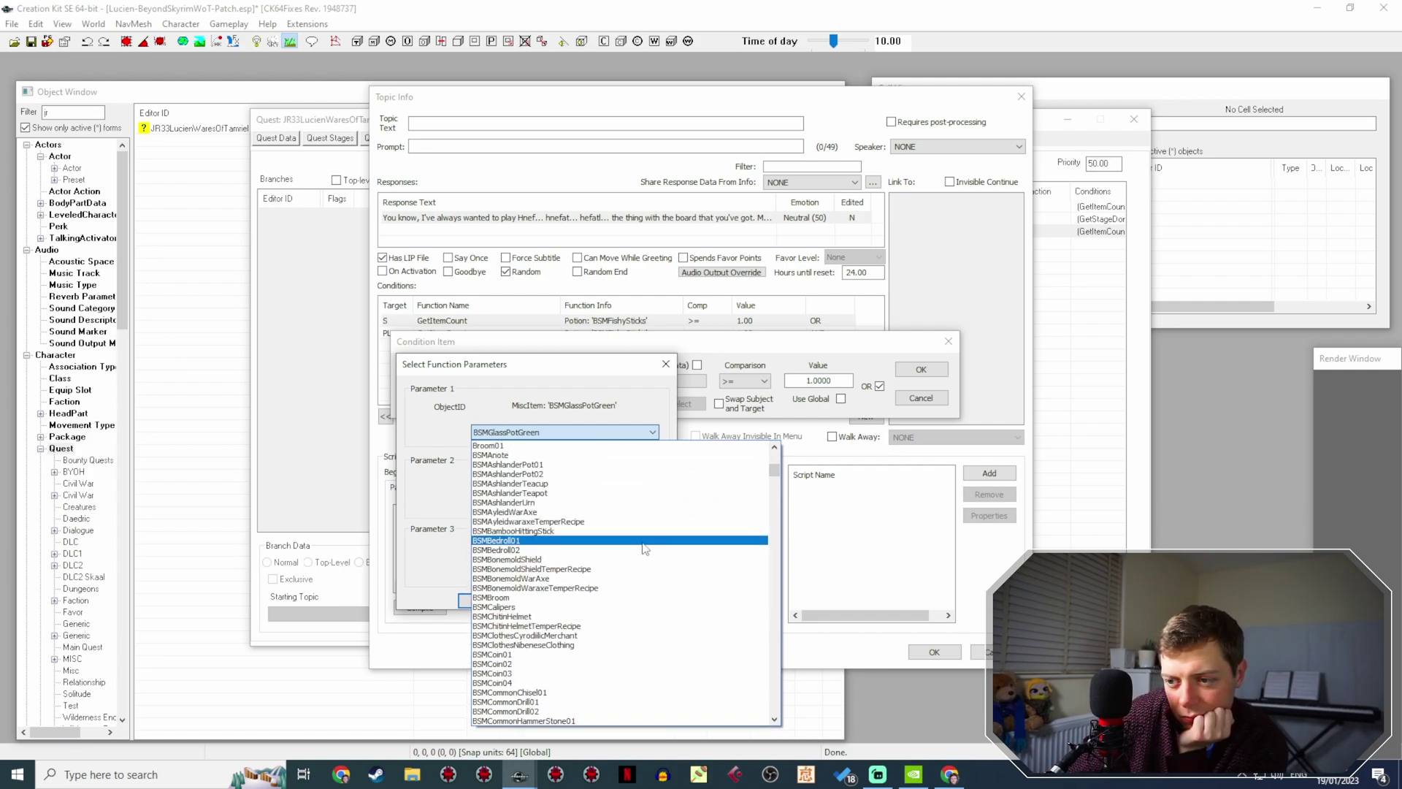
pyautogui.scroll(-10, 641, 562)
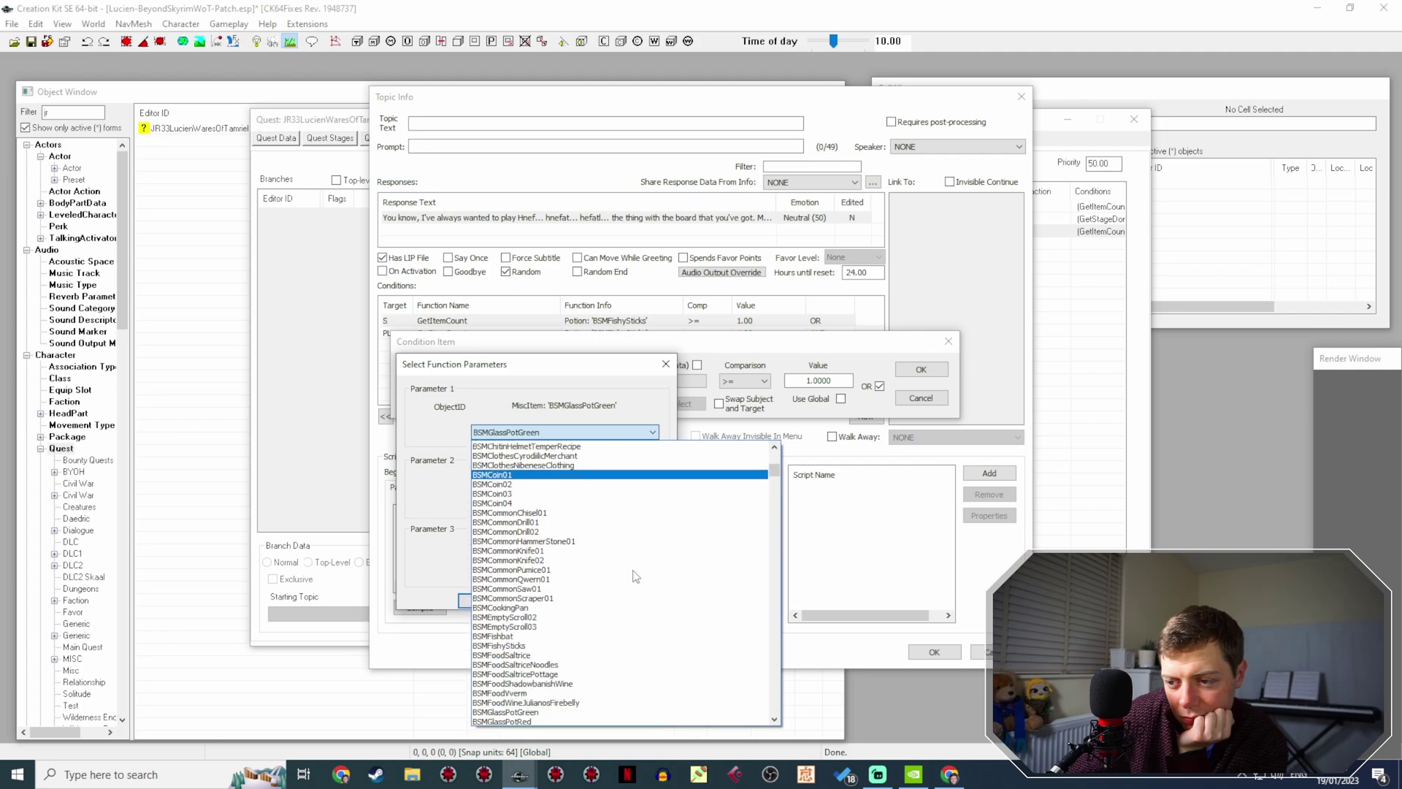
pyautogui.scroll(-7, 635, 577)
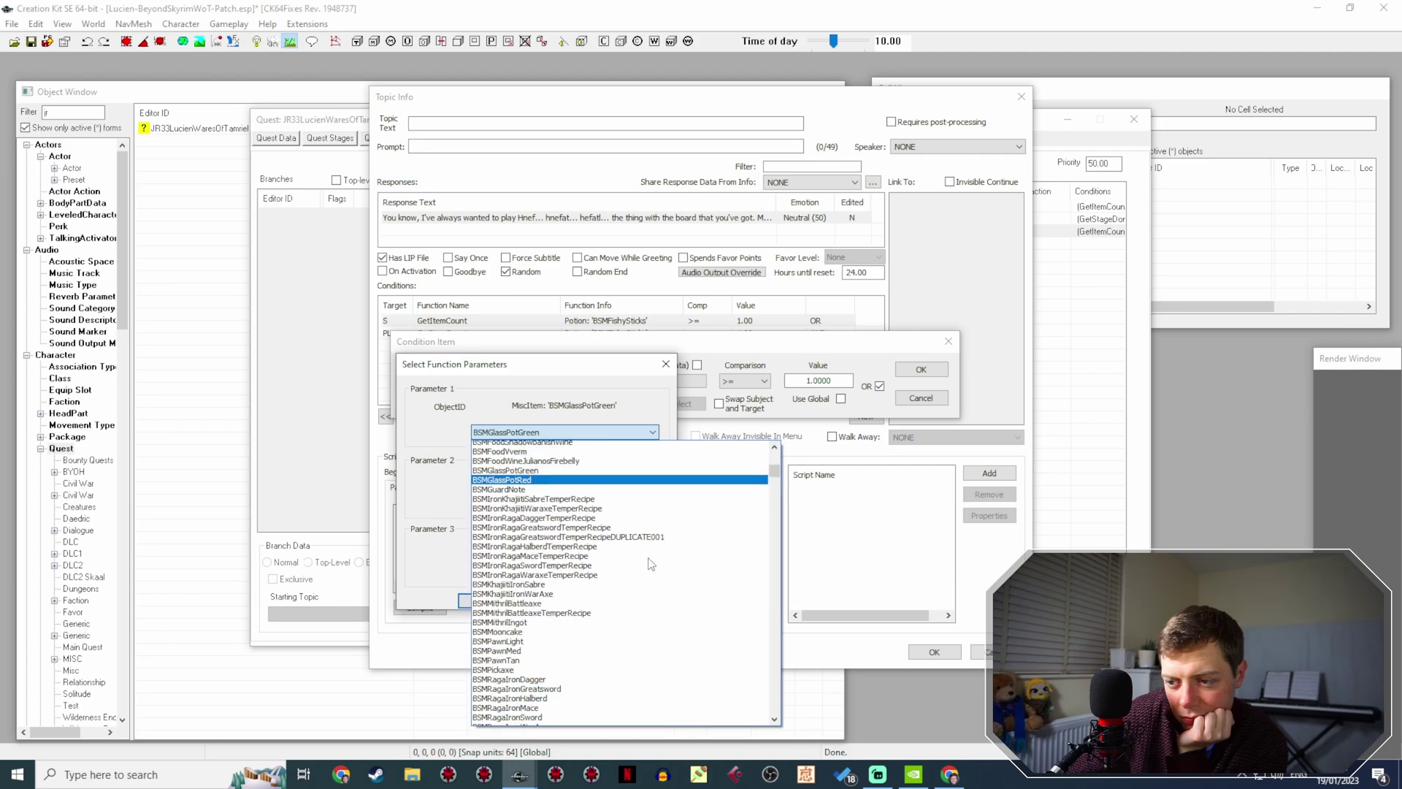
pyautogui.scroll(-3, 650, 564)
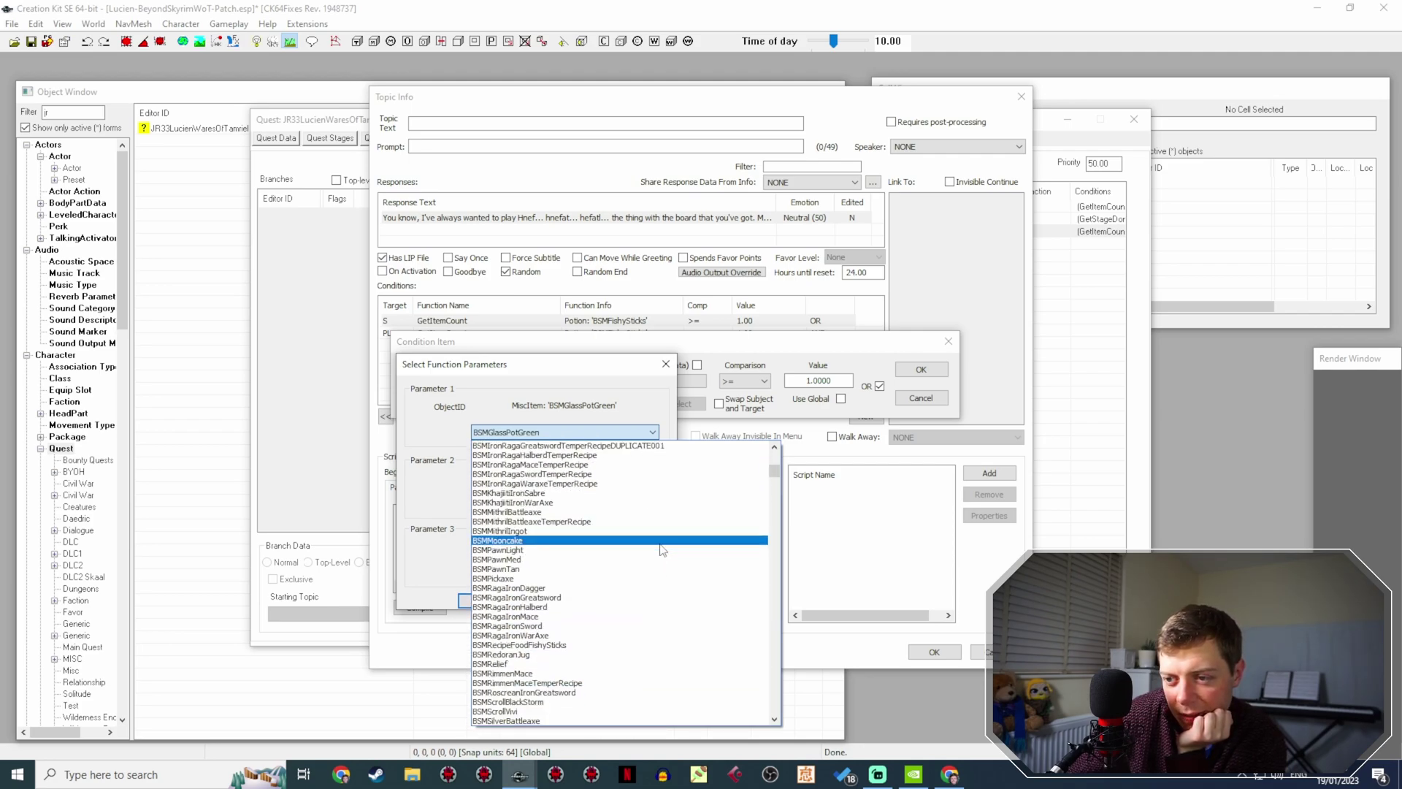
pyautogui.scroll(-5, 672, 531)
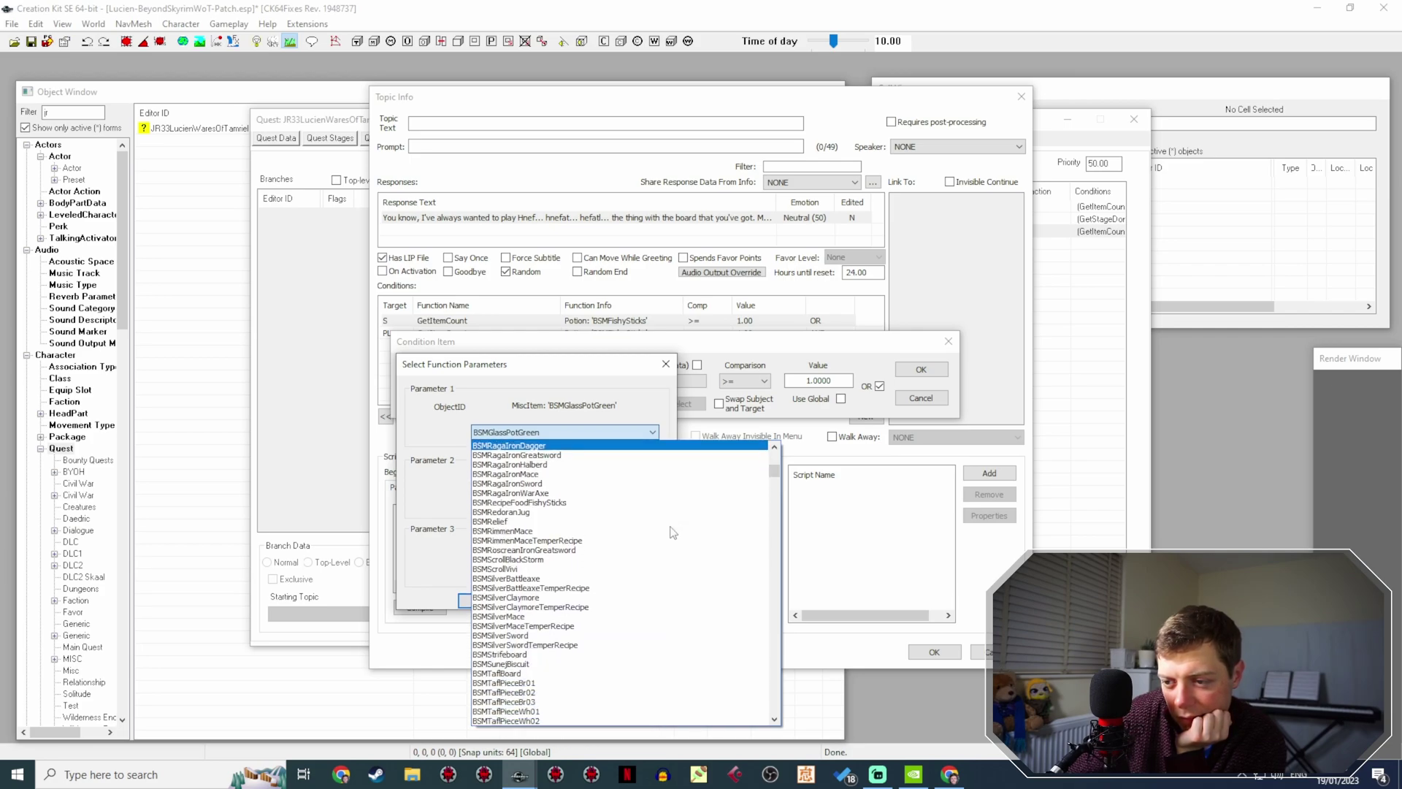
pyautogui.press('Escape')
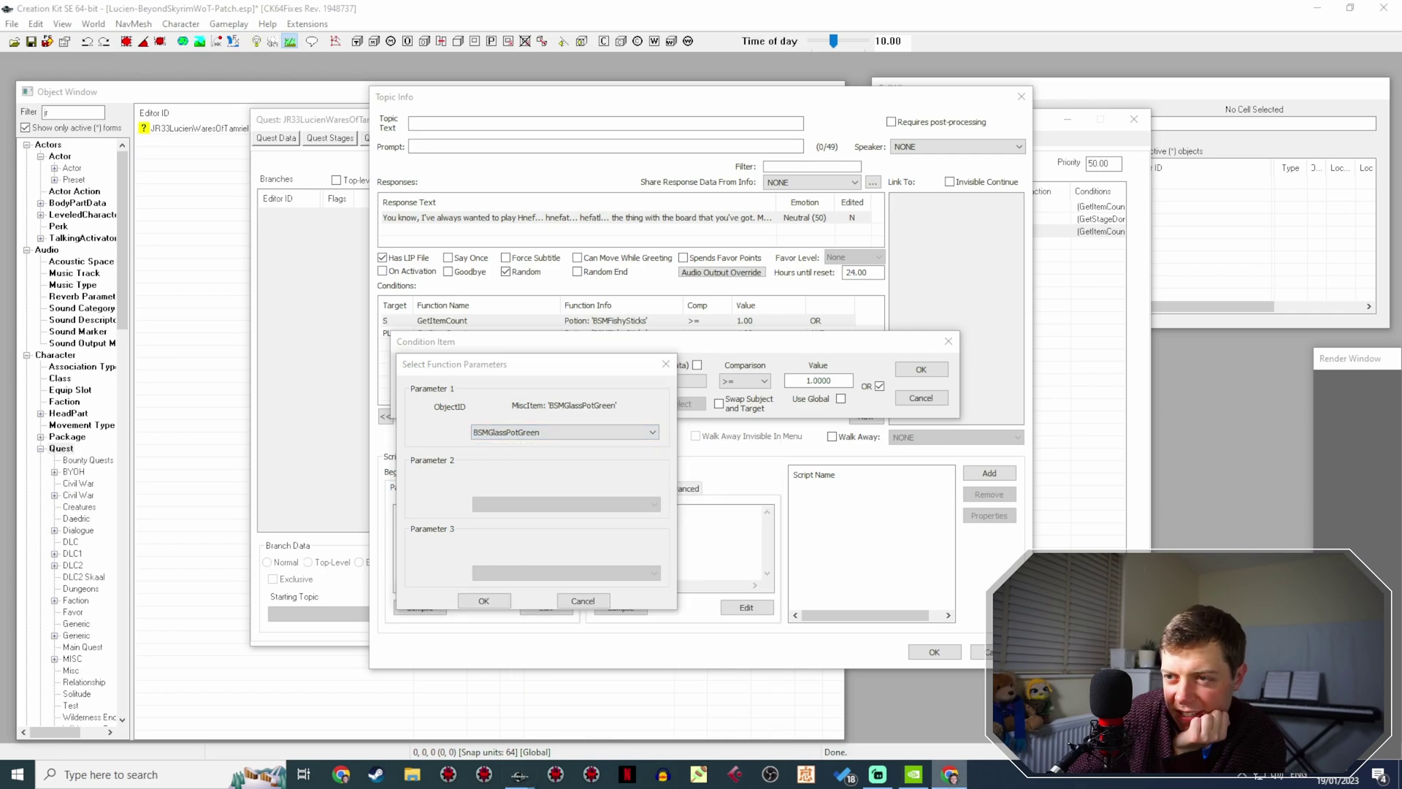
# Switch back to the browser and examine the Hnefatafl and neighbouring entries in the wiki item list.
pyautogui.hotkey('alt', 'Tab')
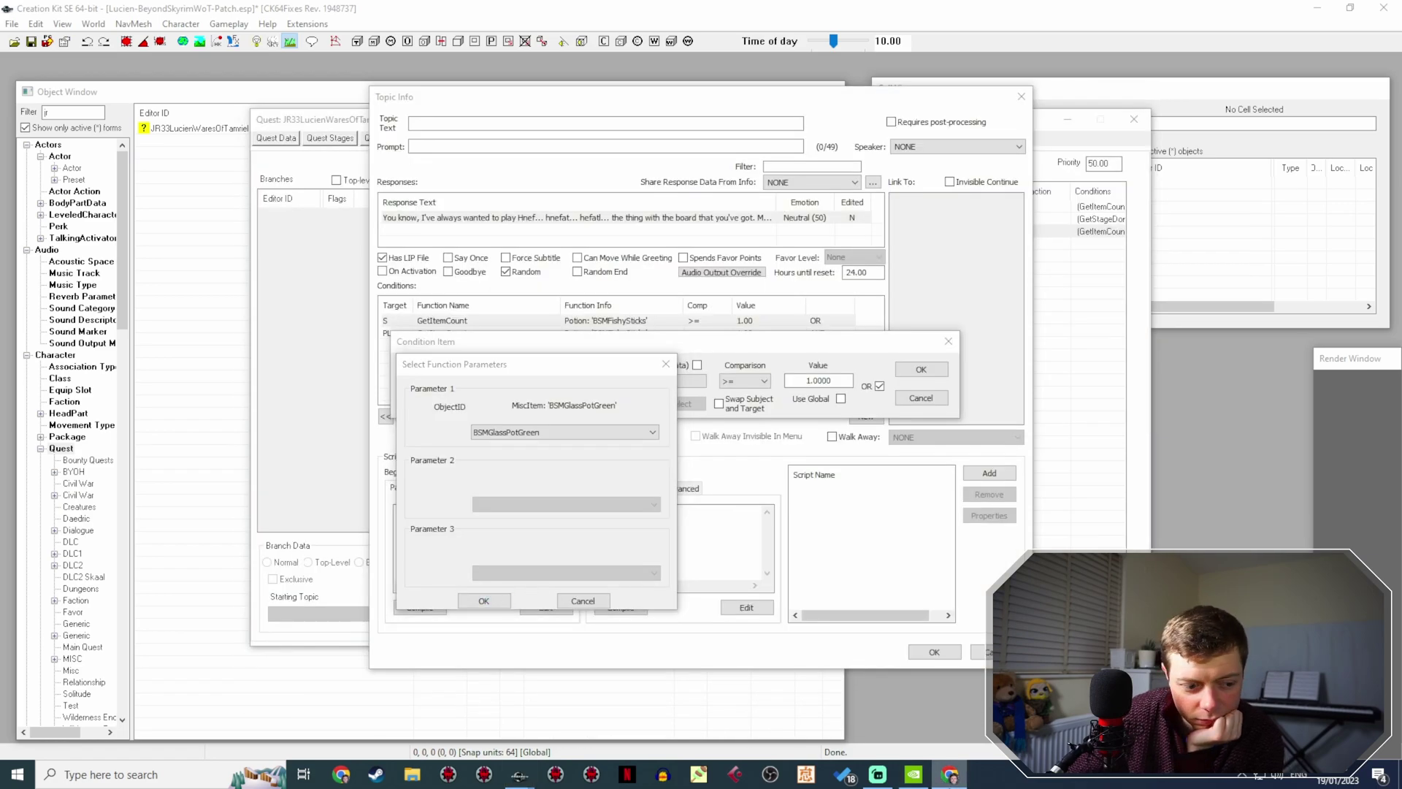
pyautogui.click(949, 774)
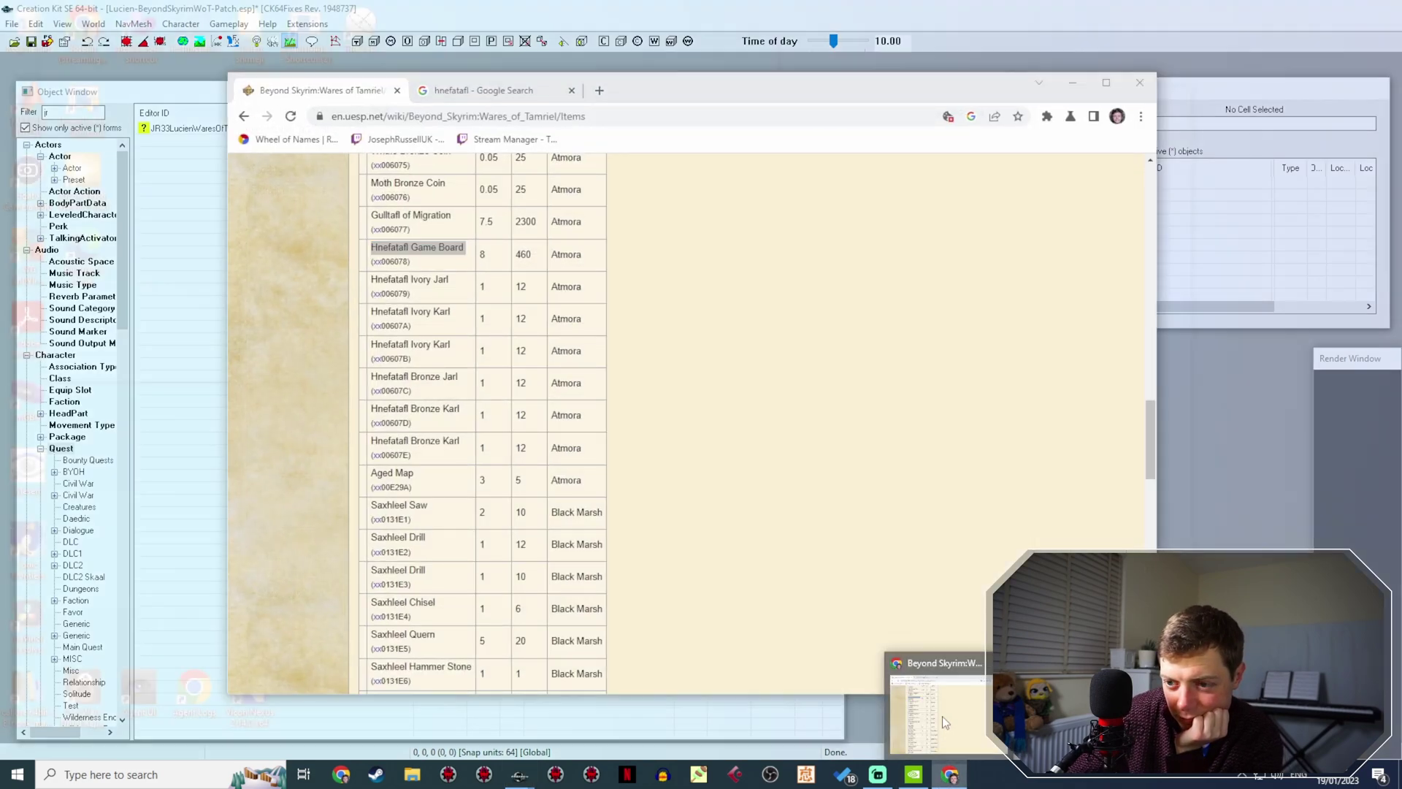
pyautogui.scroll(-5, 682, 402)
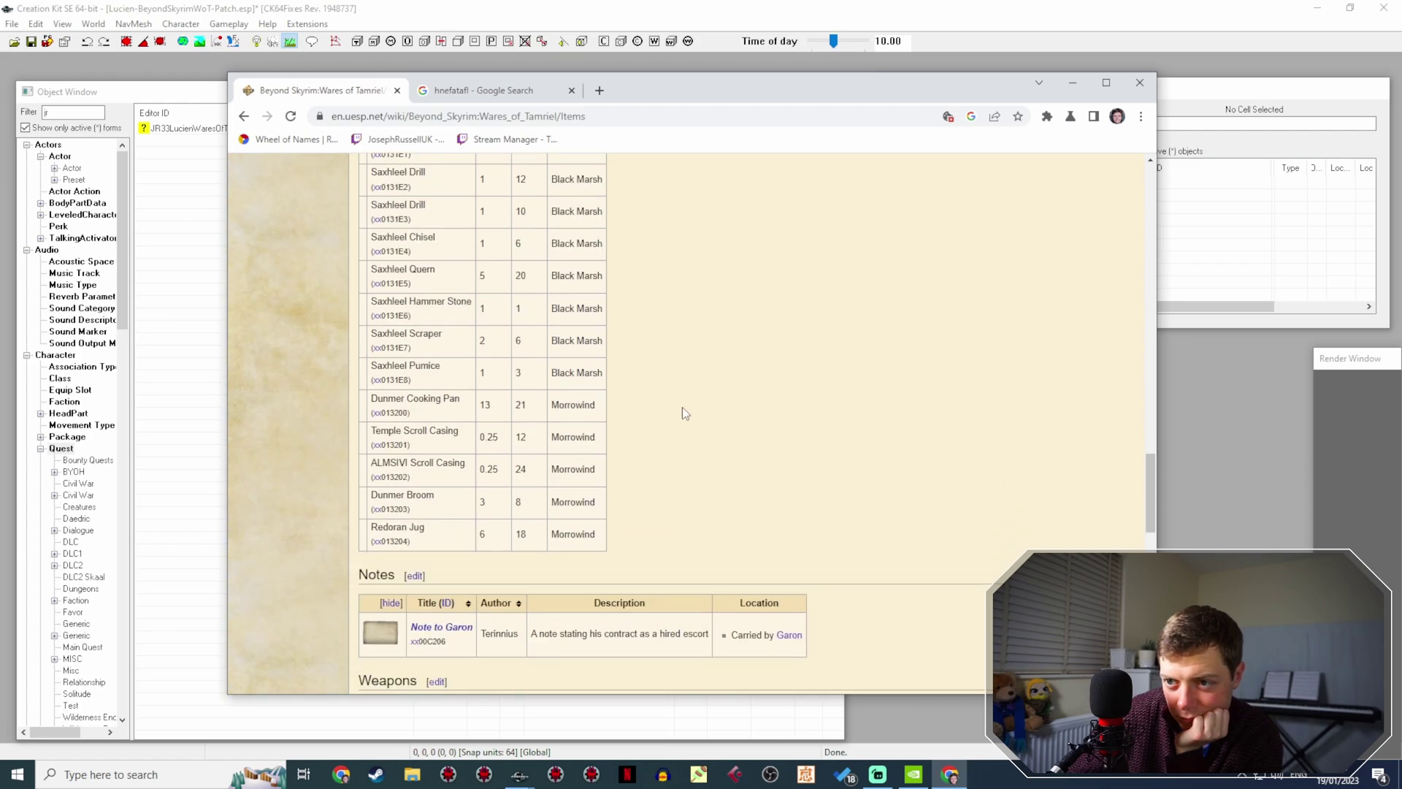
pyautogui.scroll(10, 682, 406)
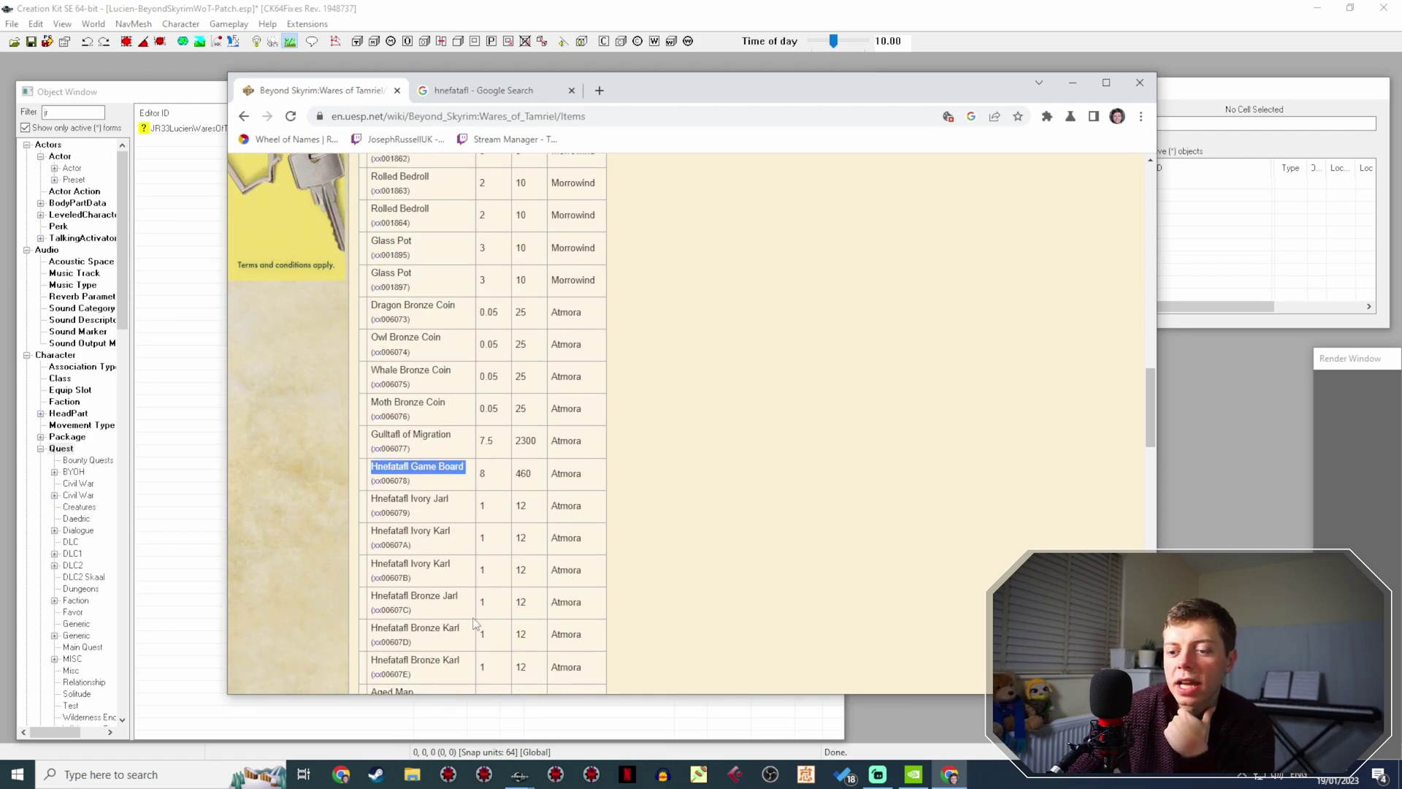
# Launch SSEEdit, dismiss the developer message and deselect all plugins in the module selection.
pyautogui.click(448, 774)
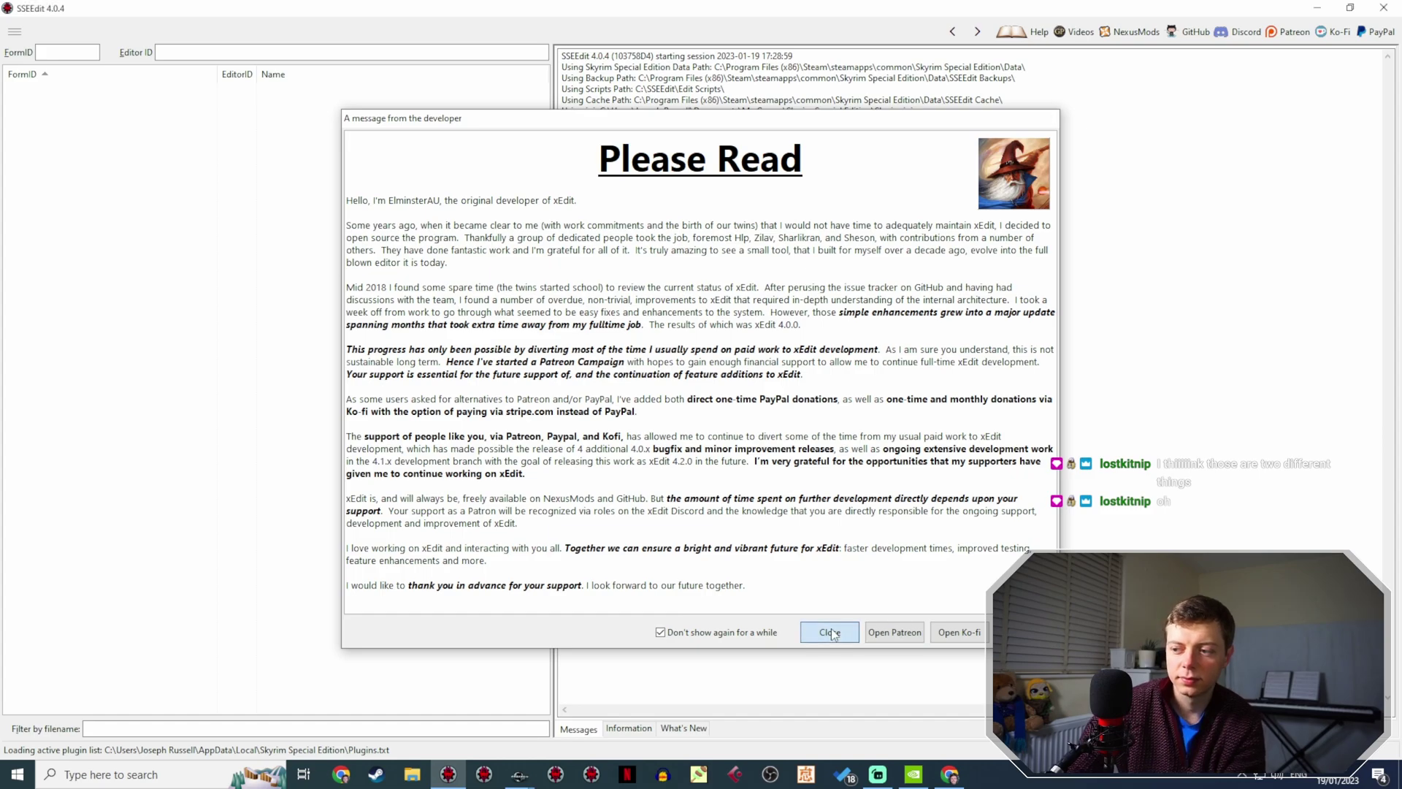
pyautogui.click(829, 630)
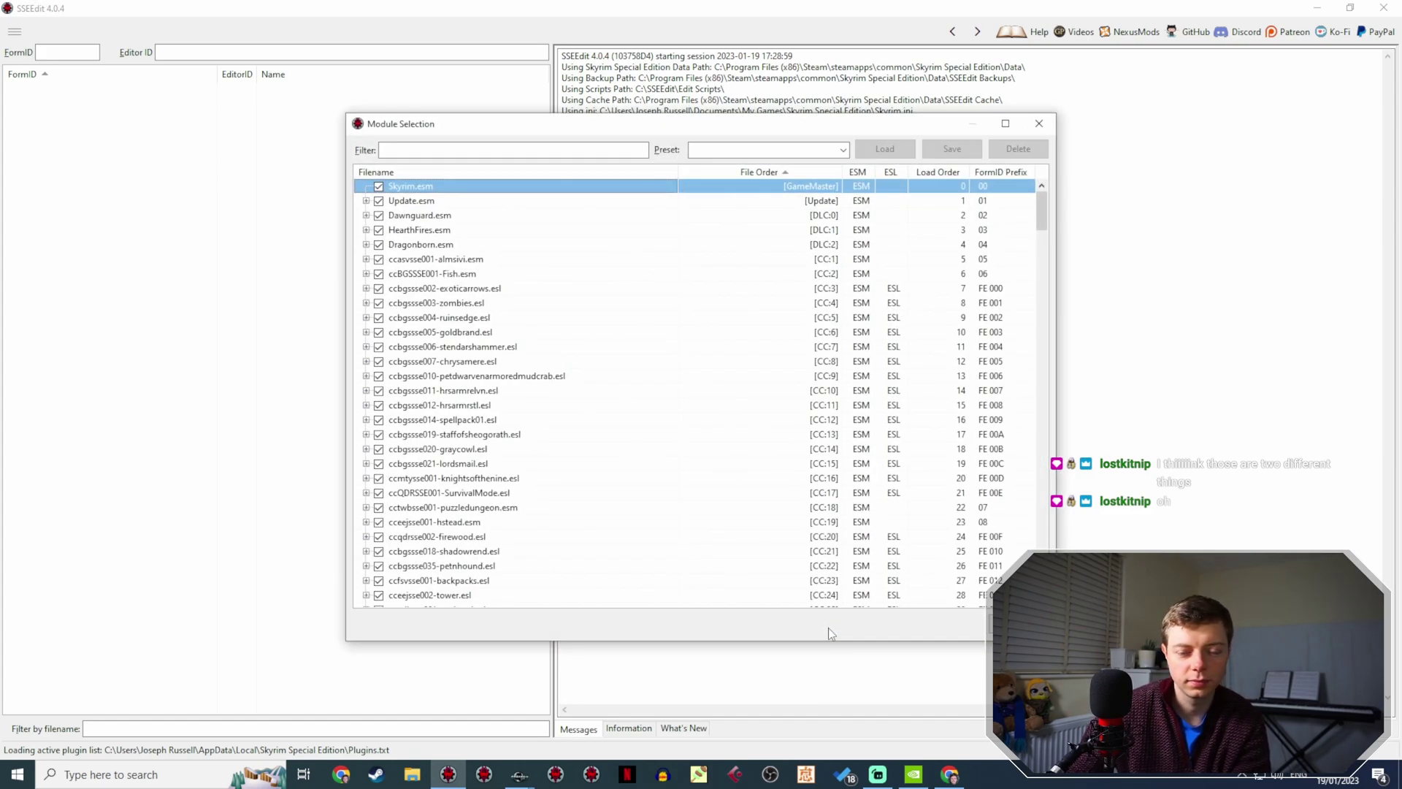
pyautogui.rightClick(452, 302)
pyautogui.click(488, 322)
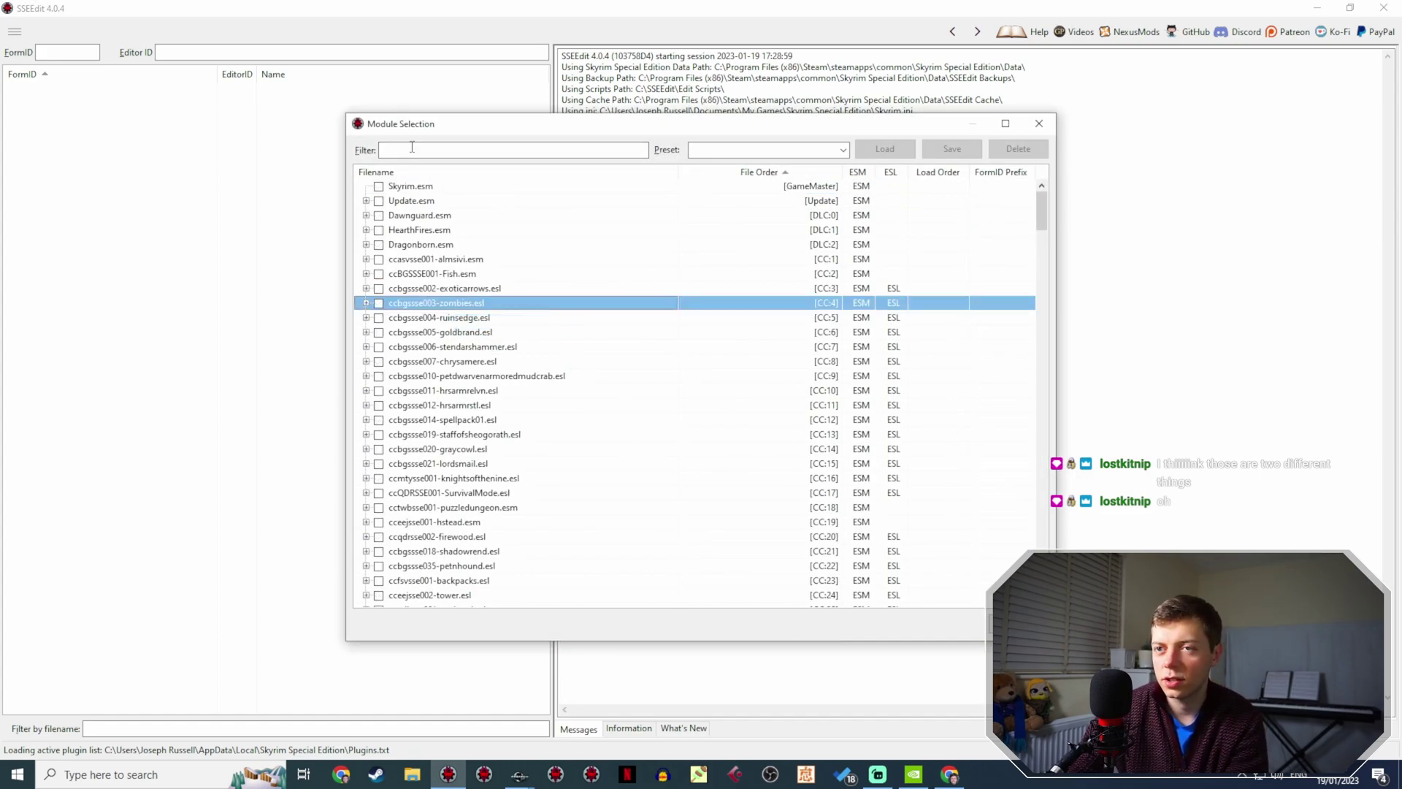
# Filter the plugin list by "ware", "wot" and finally "beyond", and load only BeyondSkyrimMerchant.esp.
pyautogui.click(412, 147)
pyautogui.write('ware')
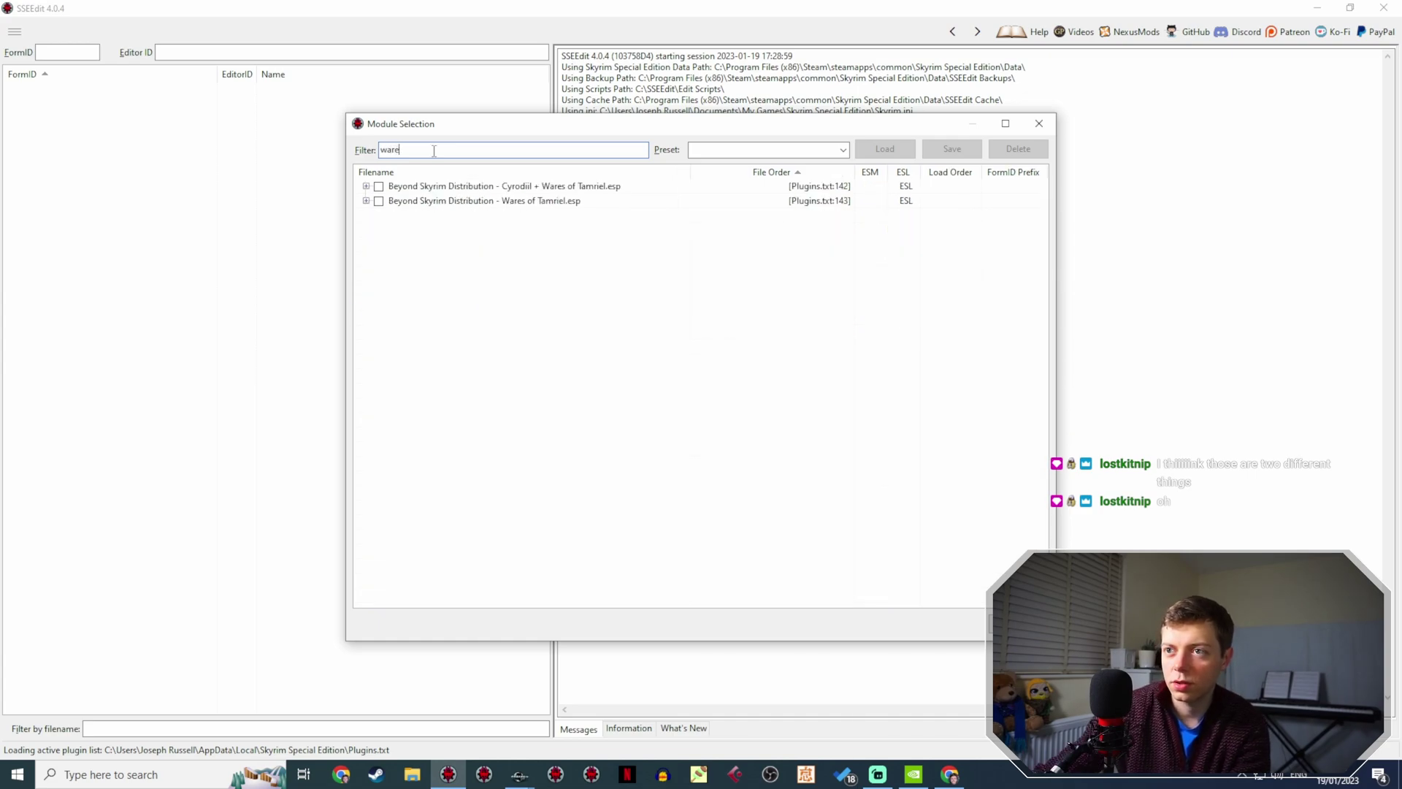
pyautogui.doubleClick(441, 154)
pyautogui.write('wot')
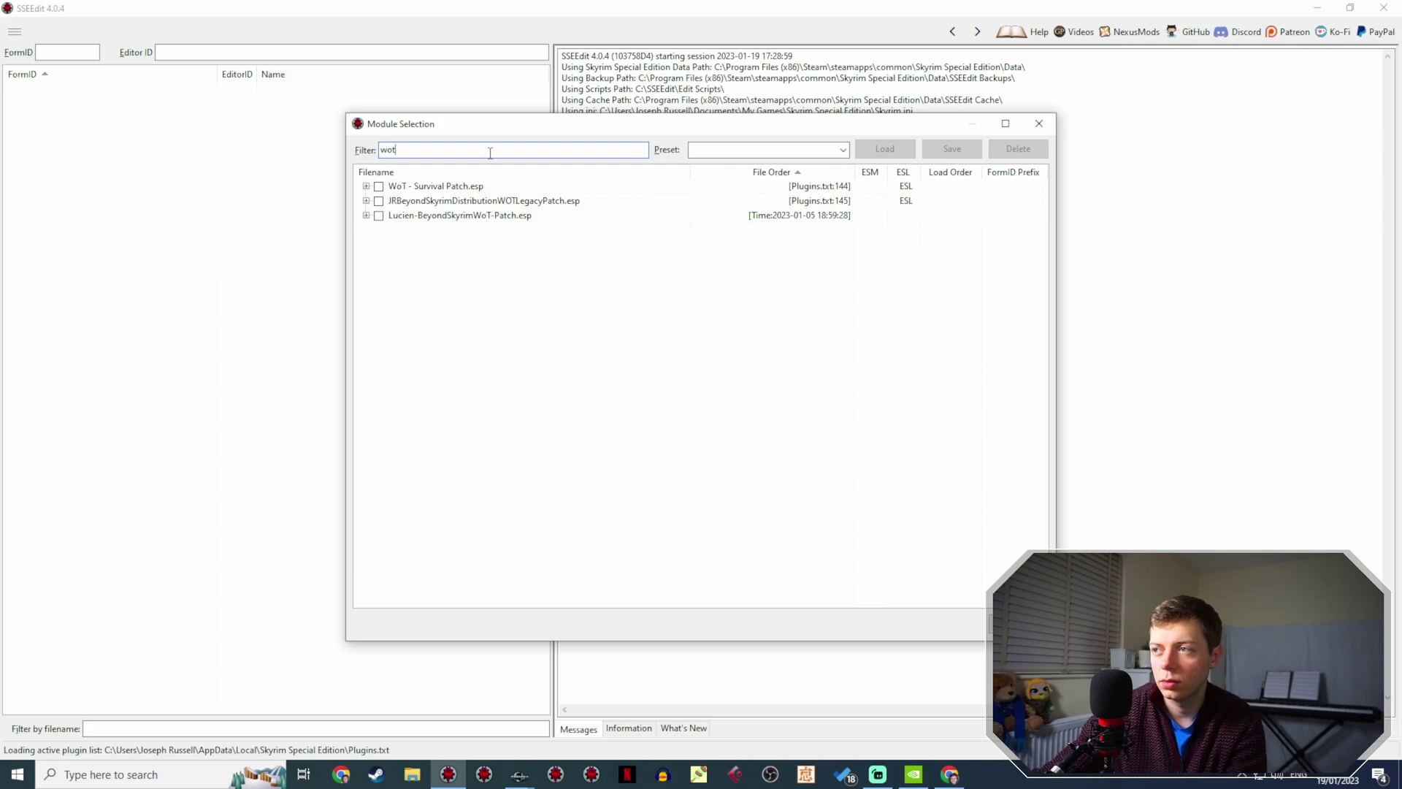
pyautogui.hotkey('ctrl', 'a')
pyautogui.write('beyond')
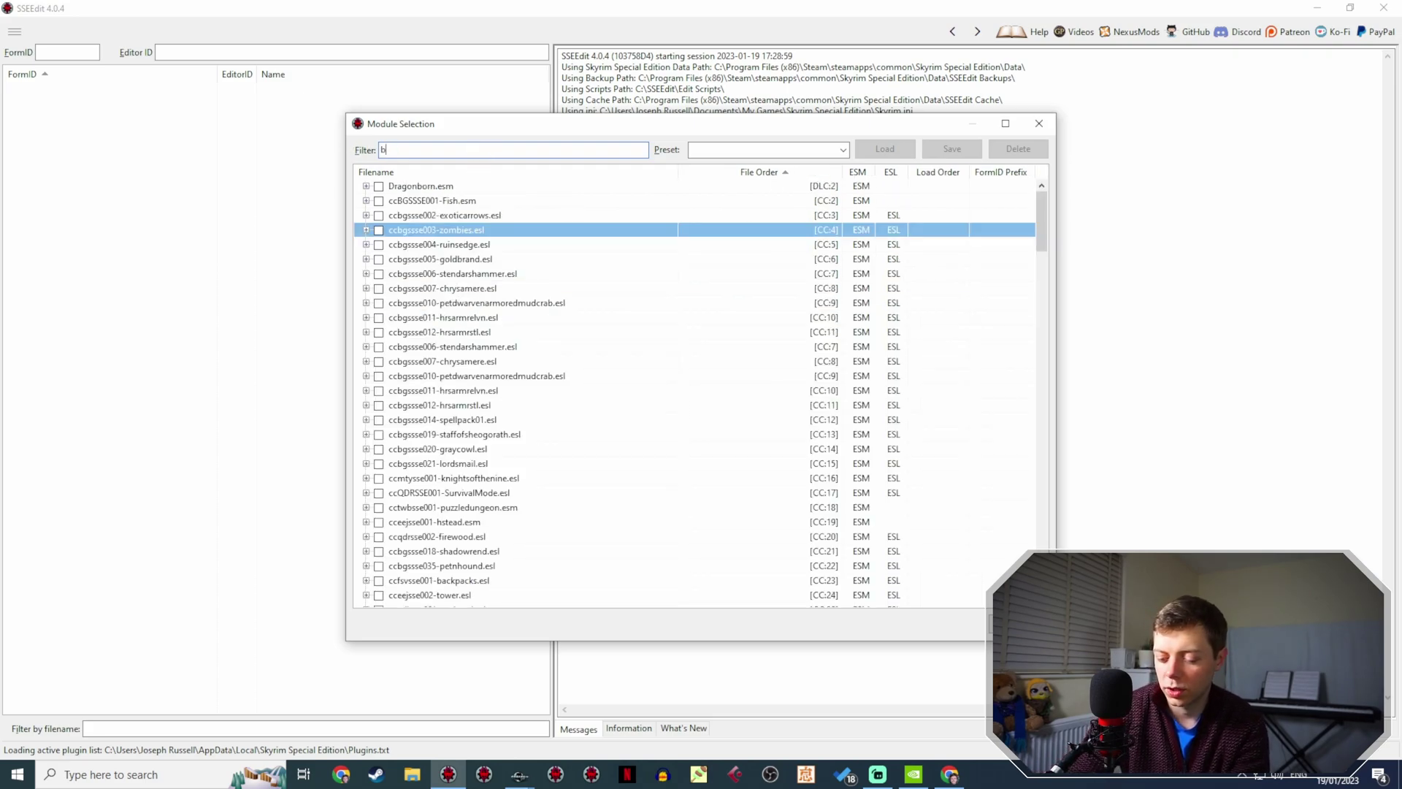
pyautogui.click(379, 216)
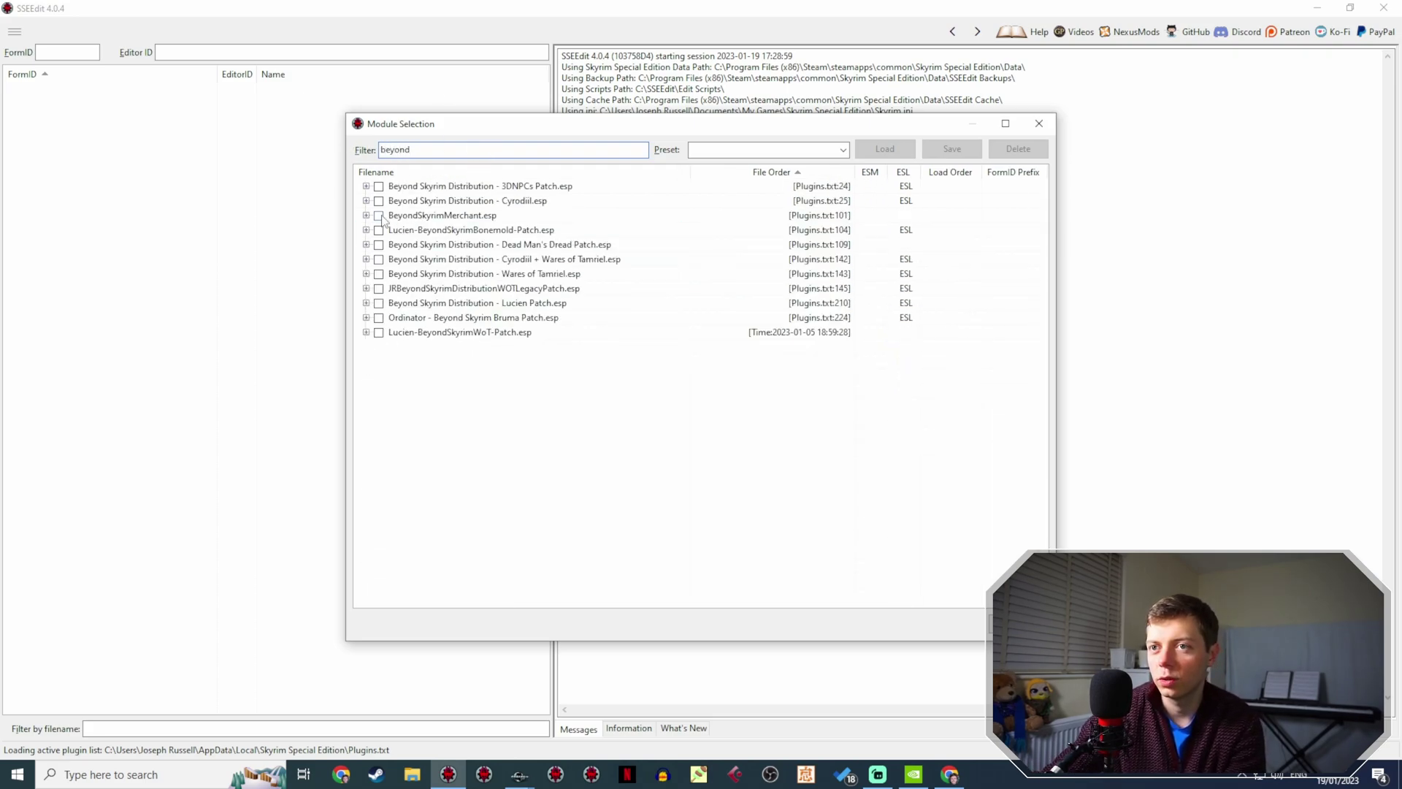
pyautogui.press('Return')
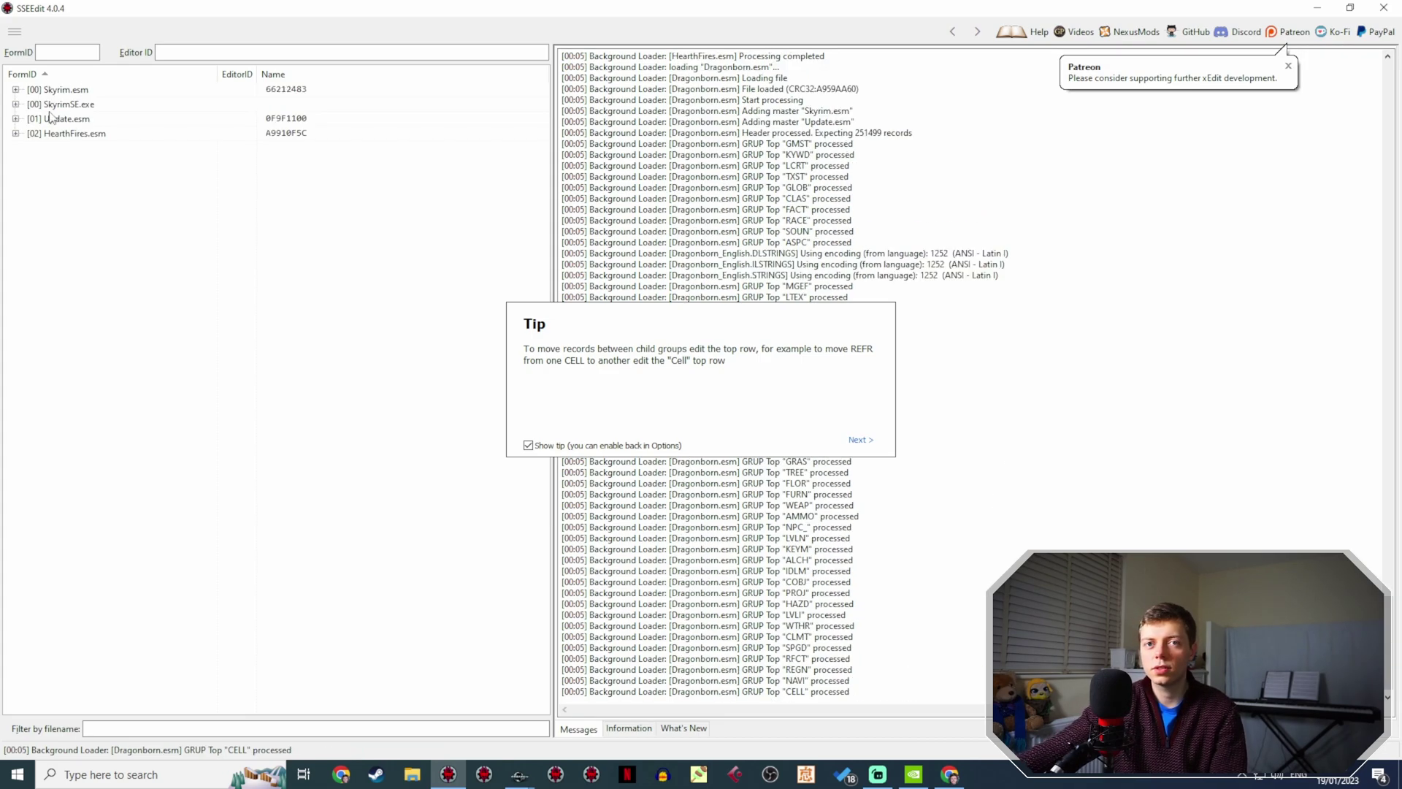
# Expand the Misc. Item records of BeyondSkyrimMerchant.esp and select the Hnefatafl Game Board record.
pyautogui.click(15, 162)
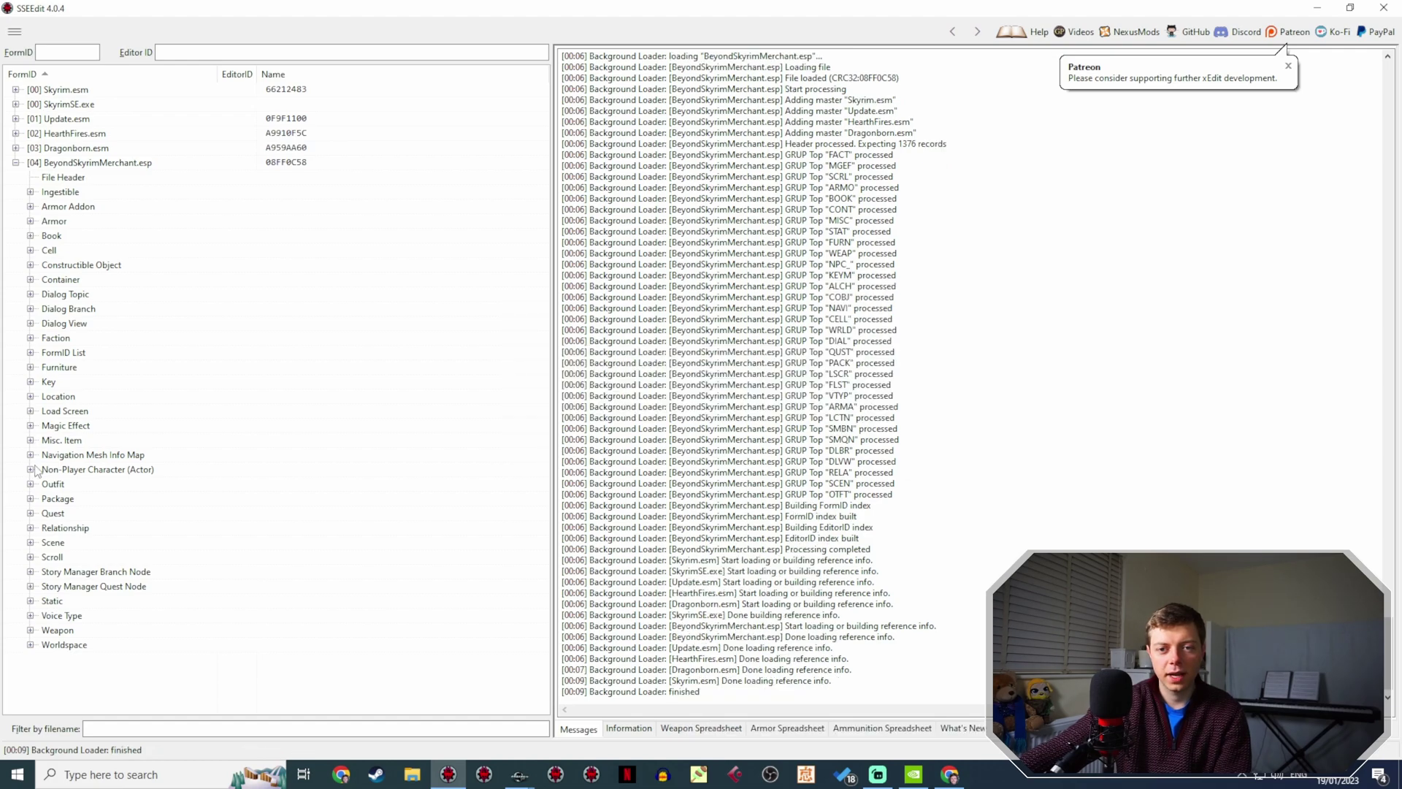
pyautogui.click(32, 440)
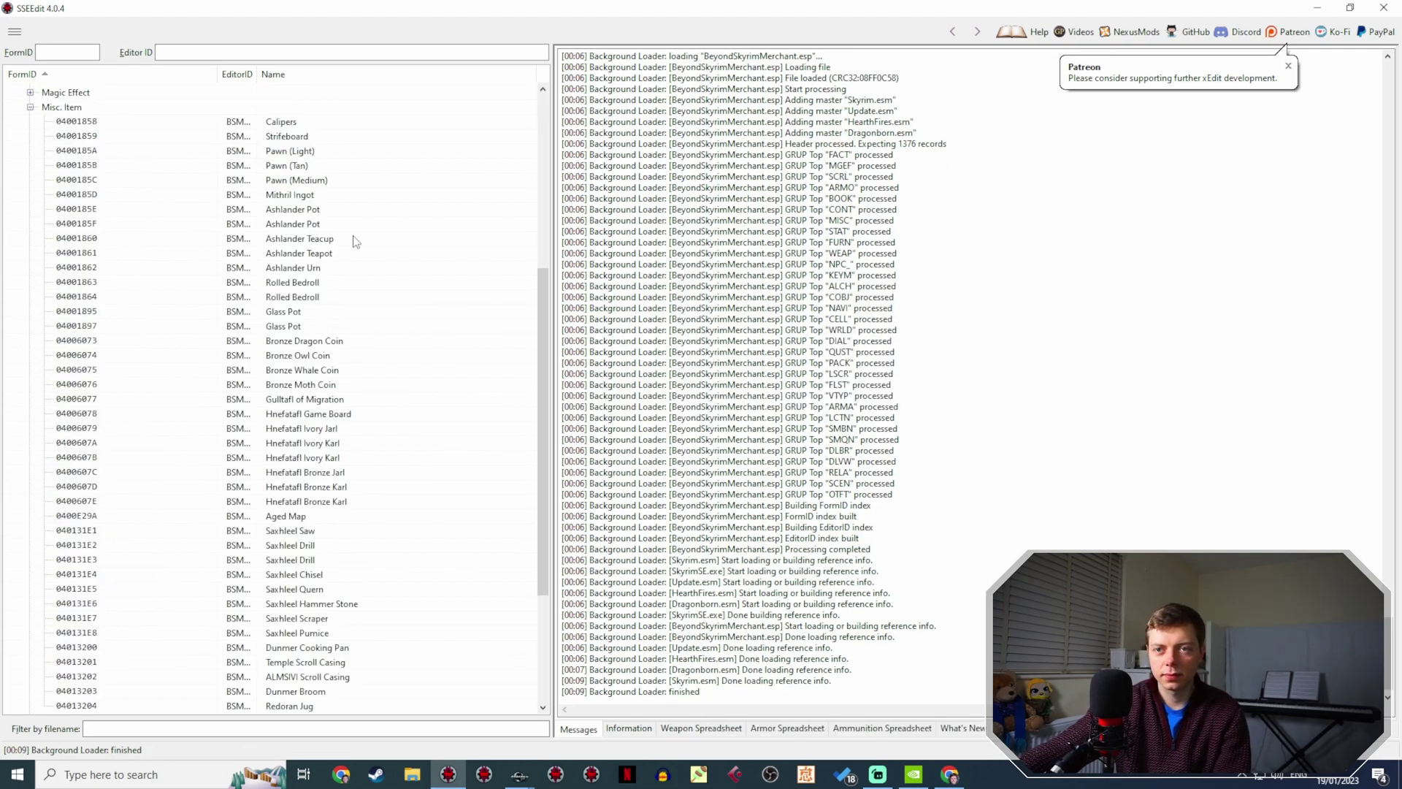
pyautogui.click(330, 414)
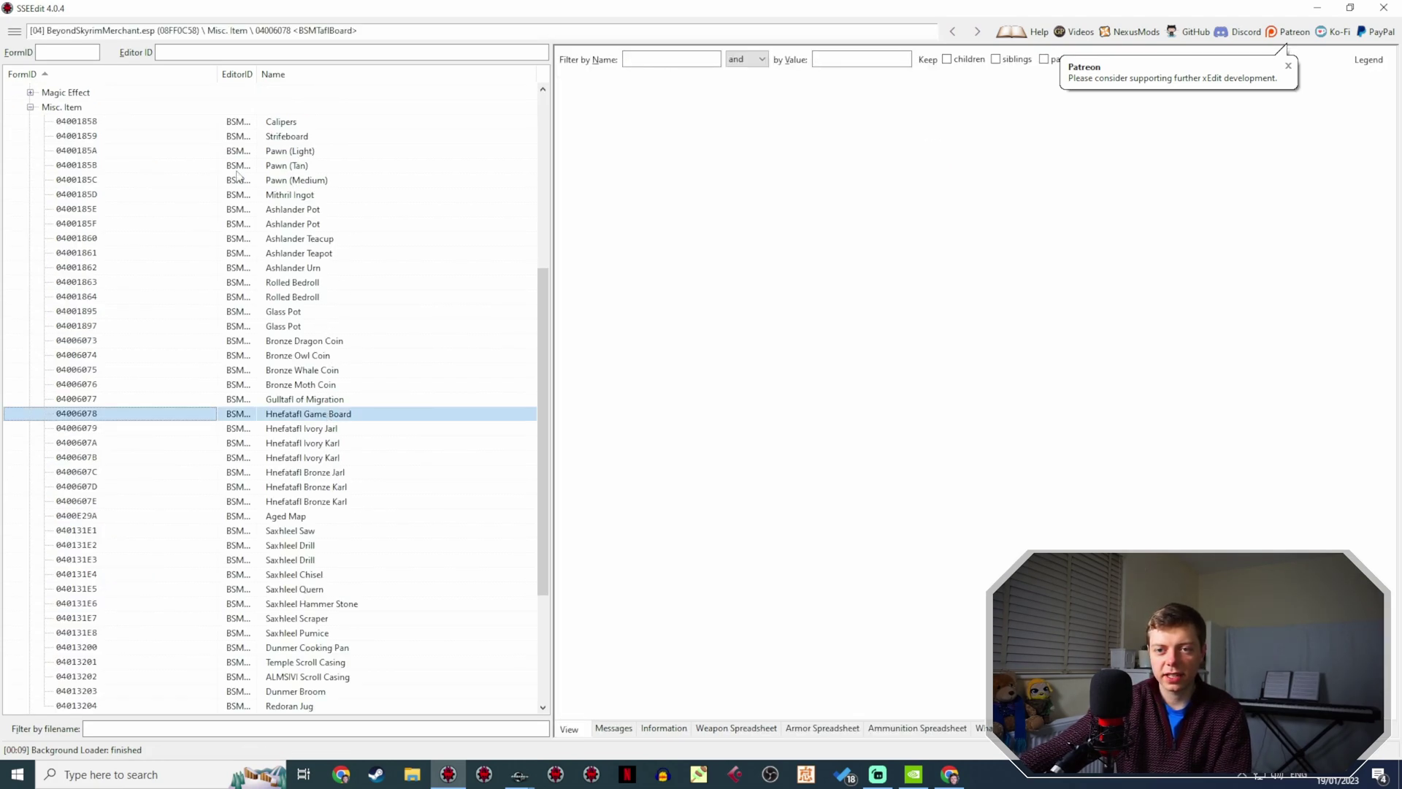
# Widen the EditorID column to read the Hnefatafl Game Board's full editor ID, and view the Strifeboard record.
pyautogui.moveTo(257, 75); pyautogui.dragTo(345, 77)
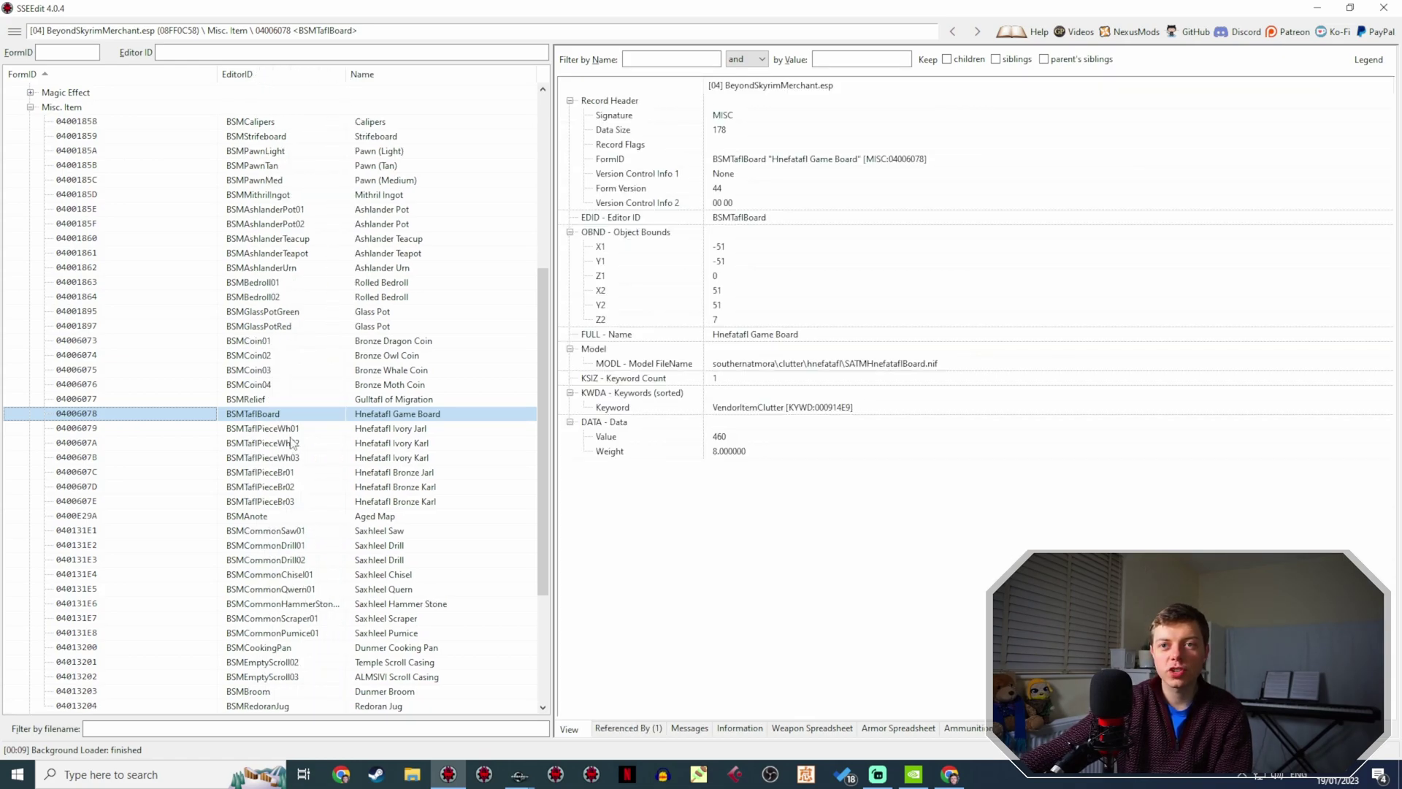
pyautogui.click(383, 138)
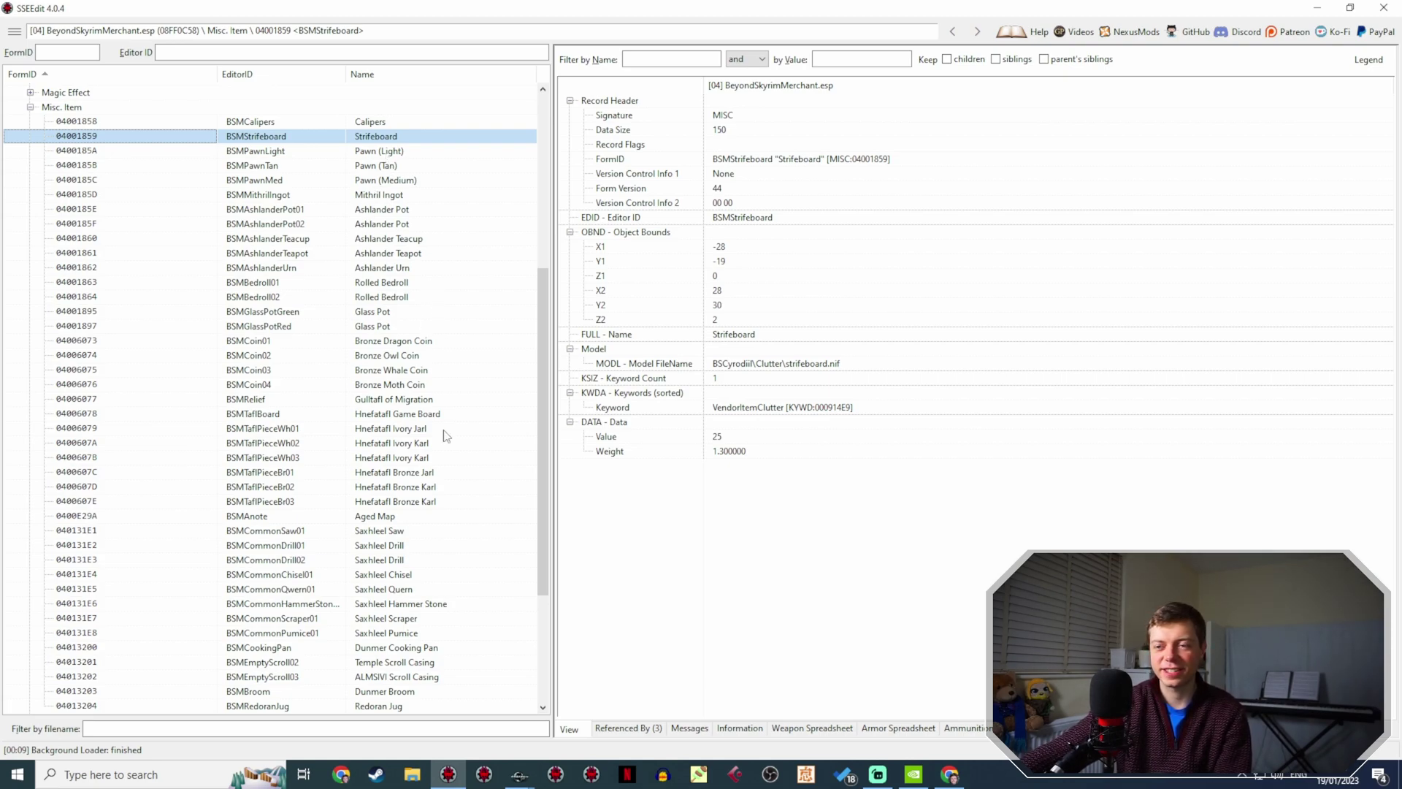
pyautogui.moveTo(520, 774)
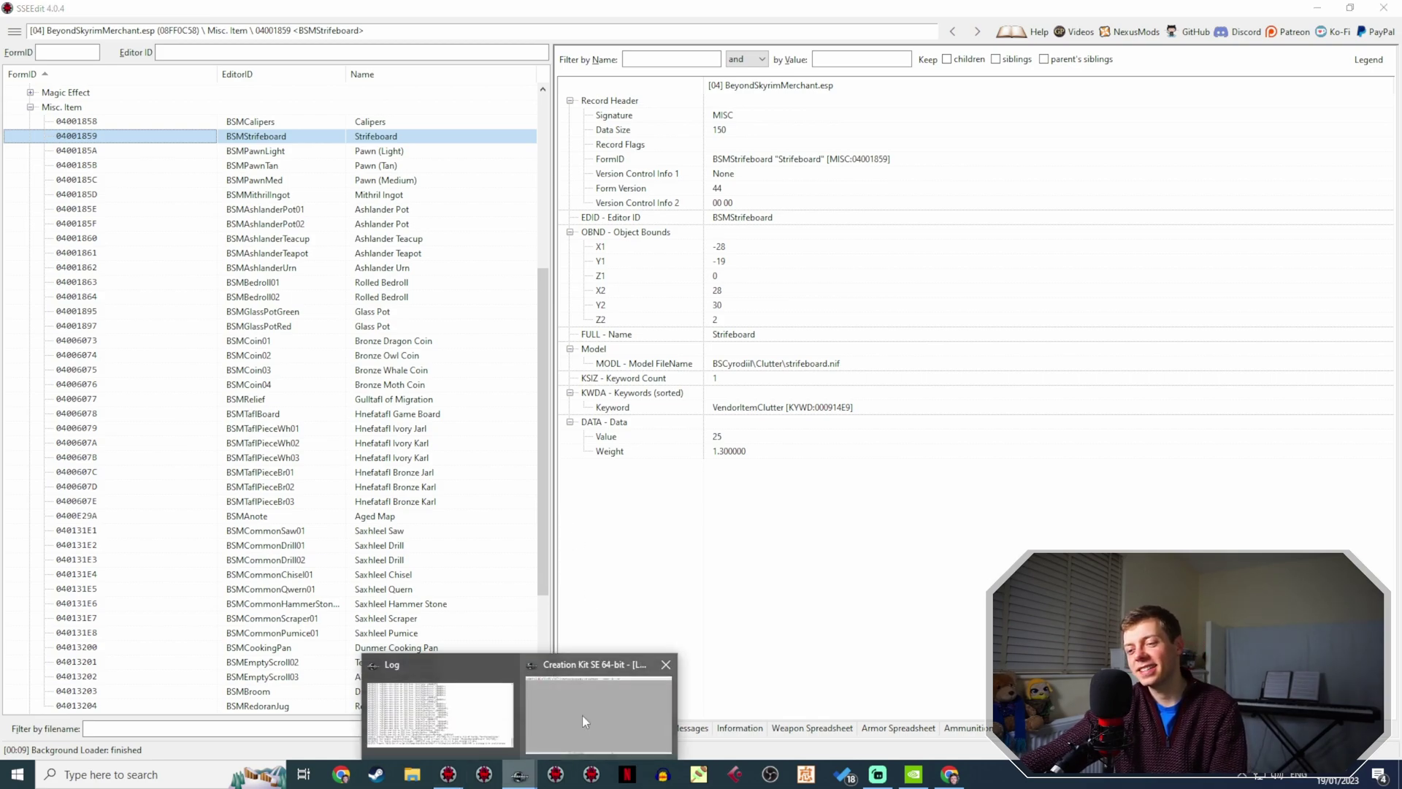
pyautogui.click(581, 715)
pyautogui.click(551, 432)
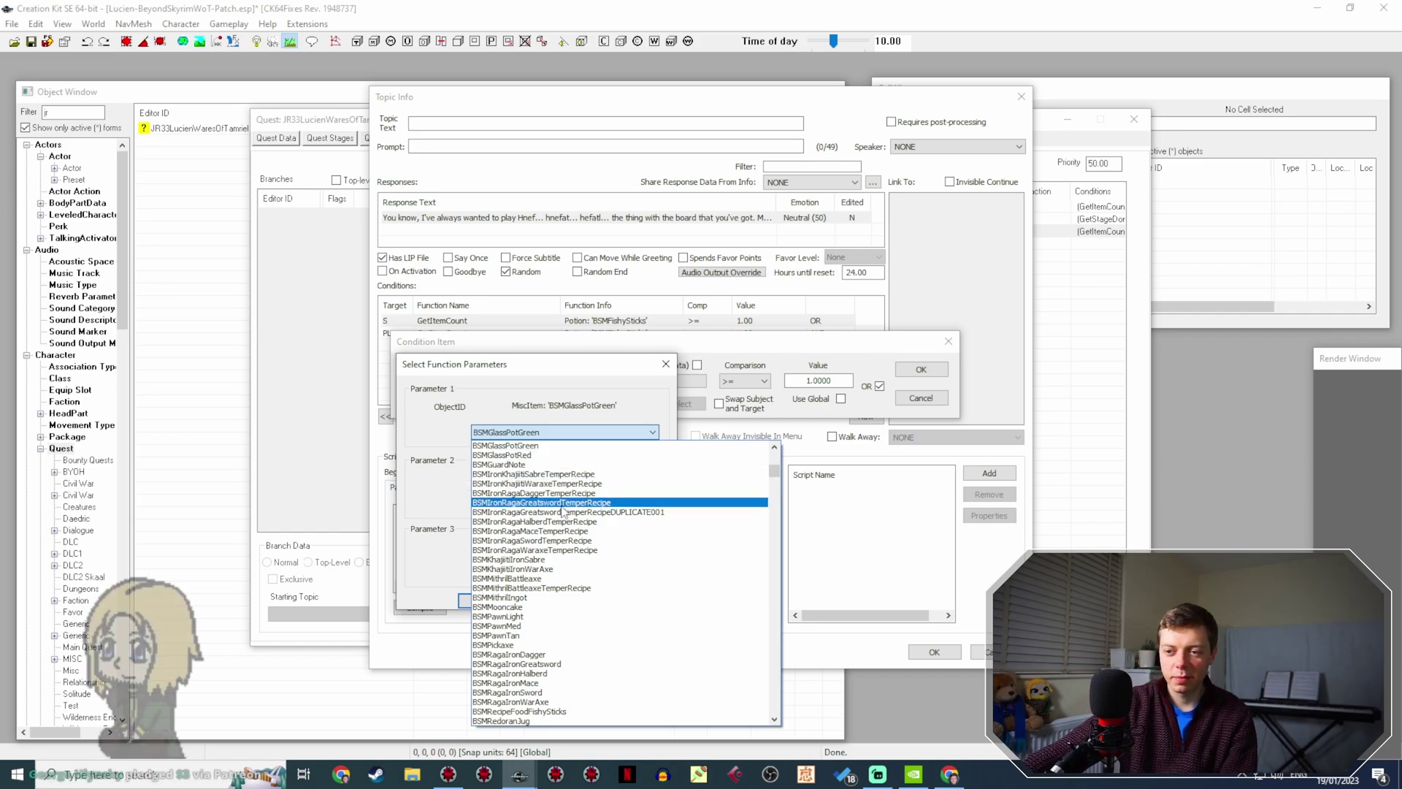
pyautogui.scroll(-2, 564, 511)
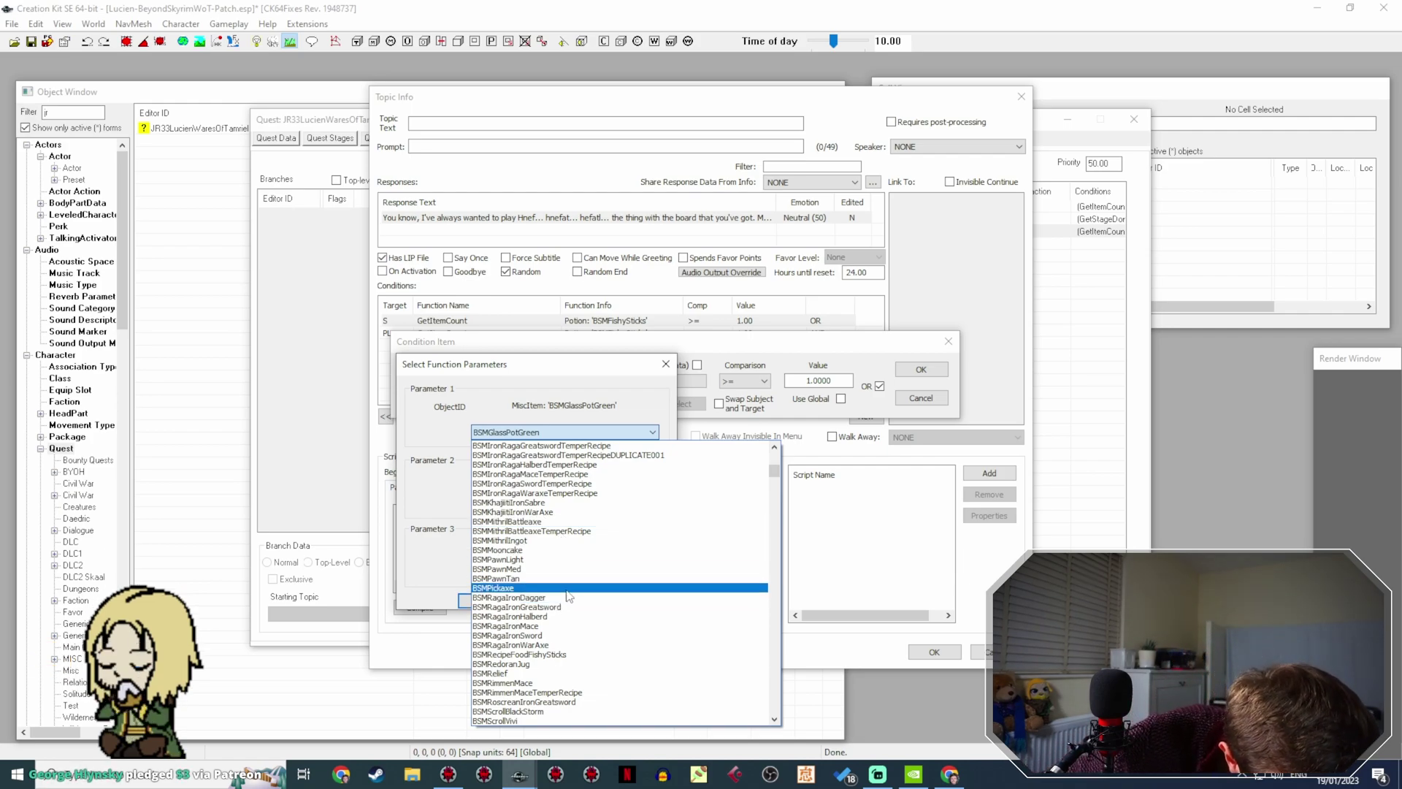
# Switch to Streamlabs Desktop, enlarge the Mini Feed and look through the recent stream events.
pyautogui.hotkey('alt', 'Tab')
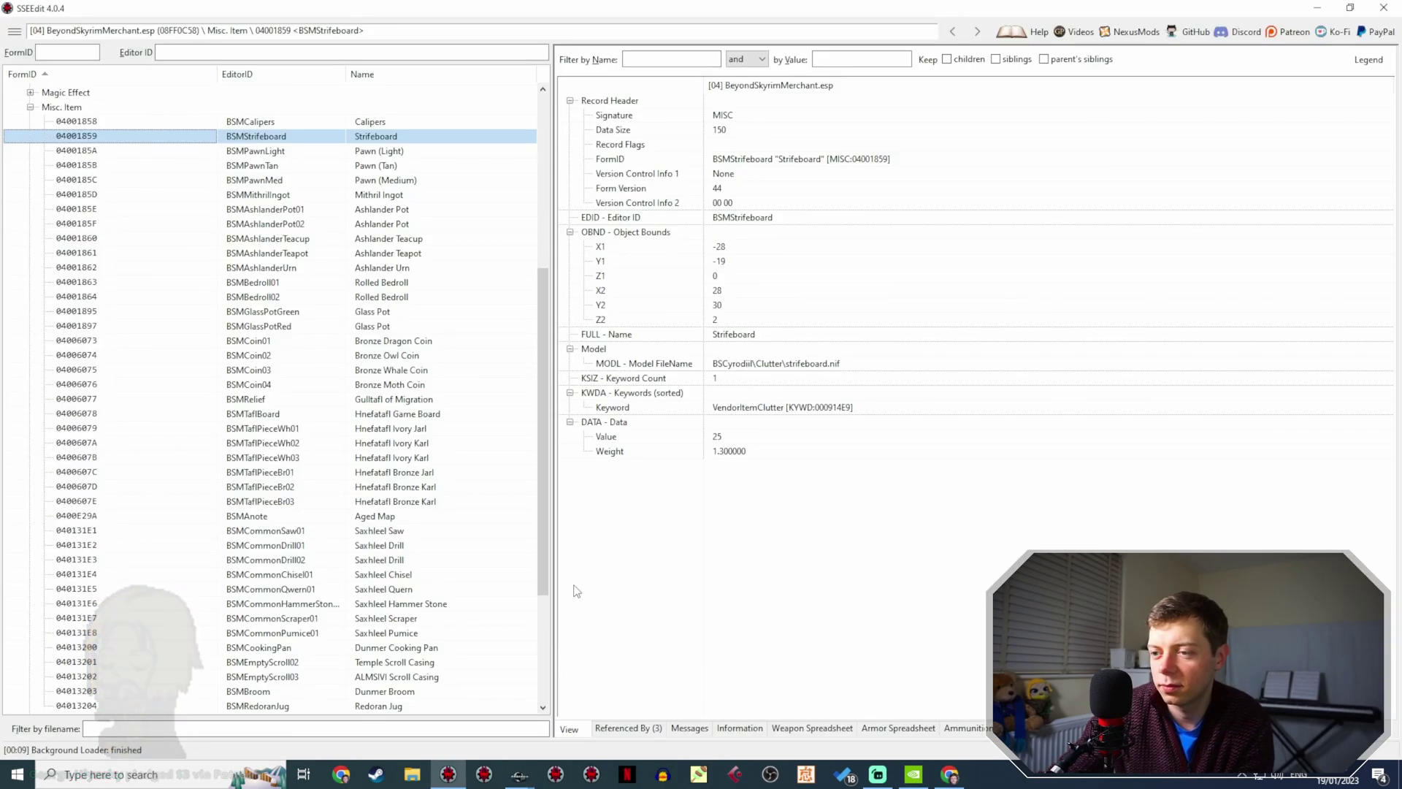
pyautogui.hotkey('alt', 'Tab')
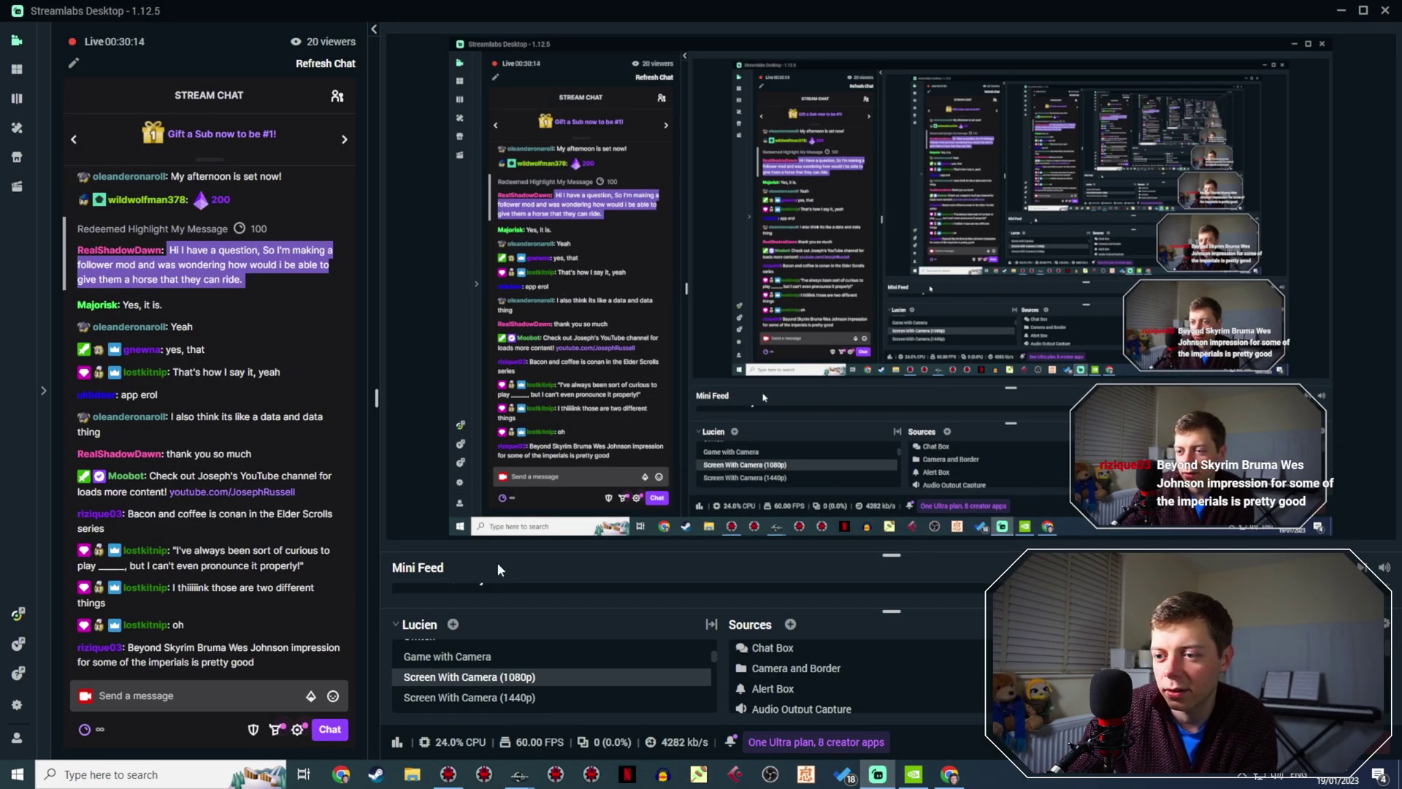
pyautogui.moveTo(762, 559); pyautogui.dragTo(763, 412)
pyautogui.scroll(-5, 754, 486)
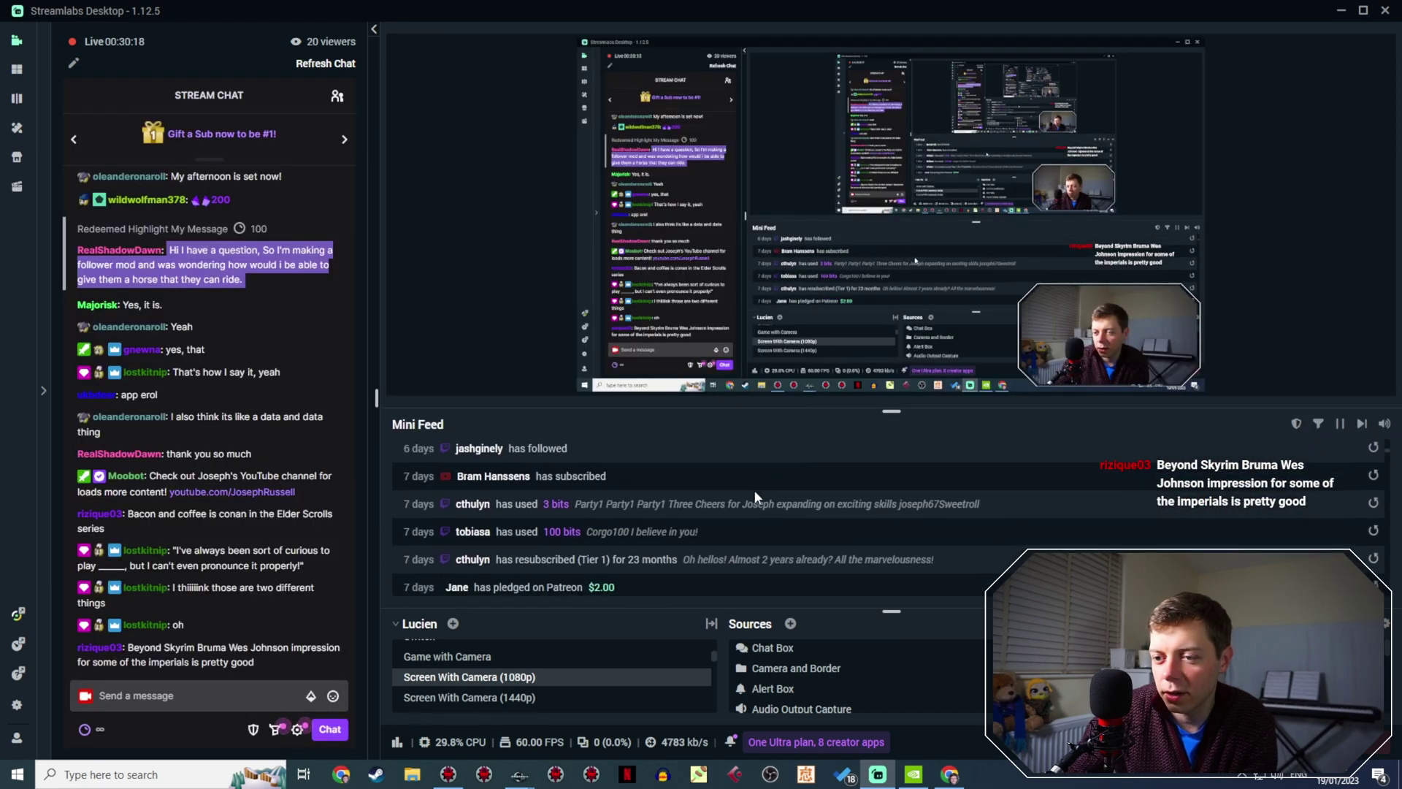
pyautogui.scroll(5, 772, 514)
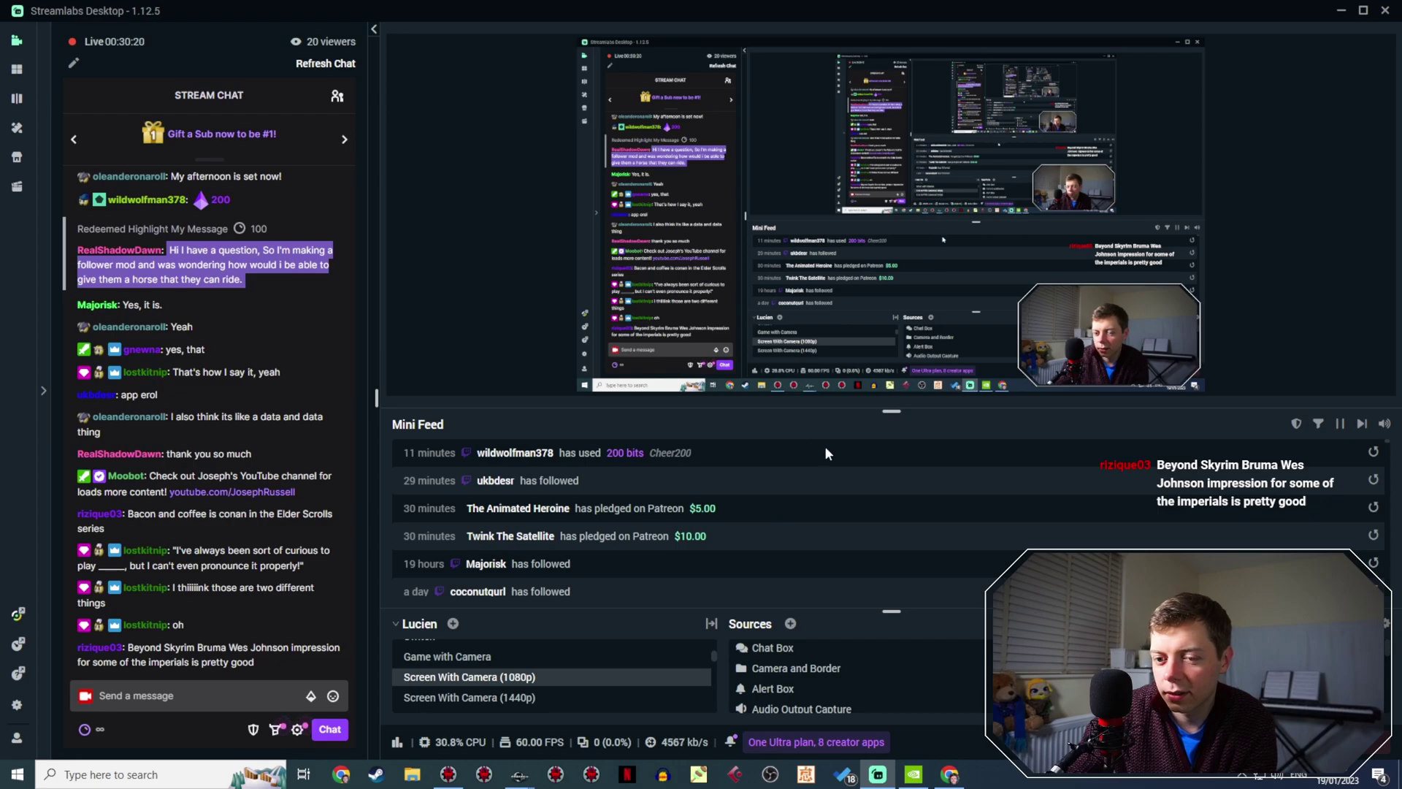
# Return to the Creation Kit and set the Subject GetItemCount condition's object to BSMTaflBoard.
pyautogui.hotkey('alt', 'Tab')
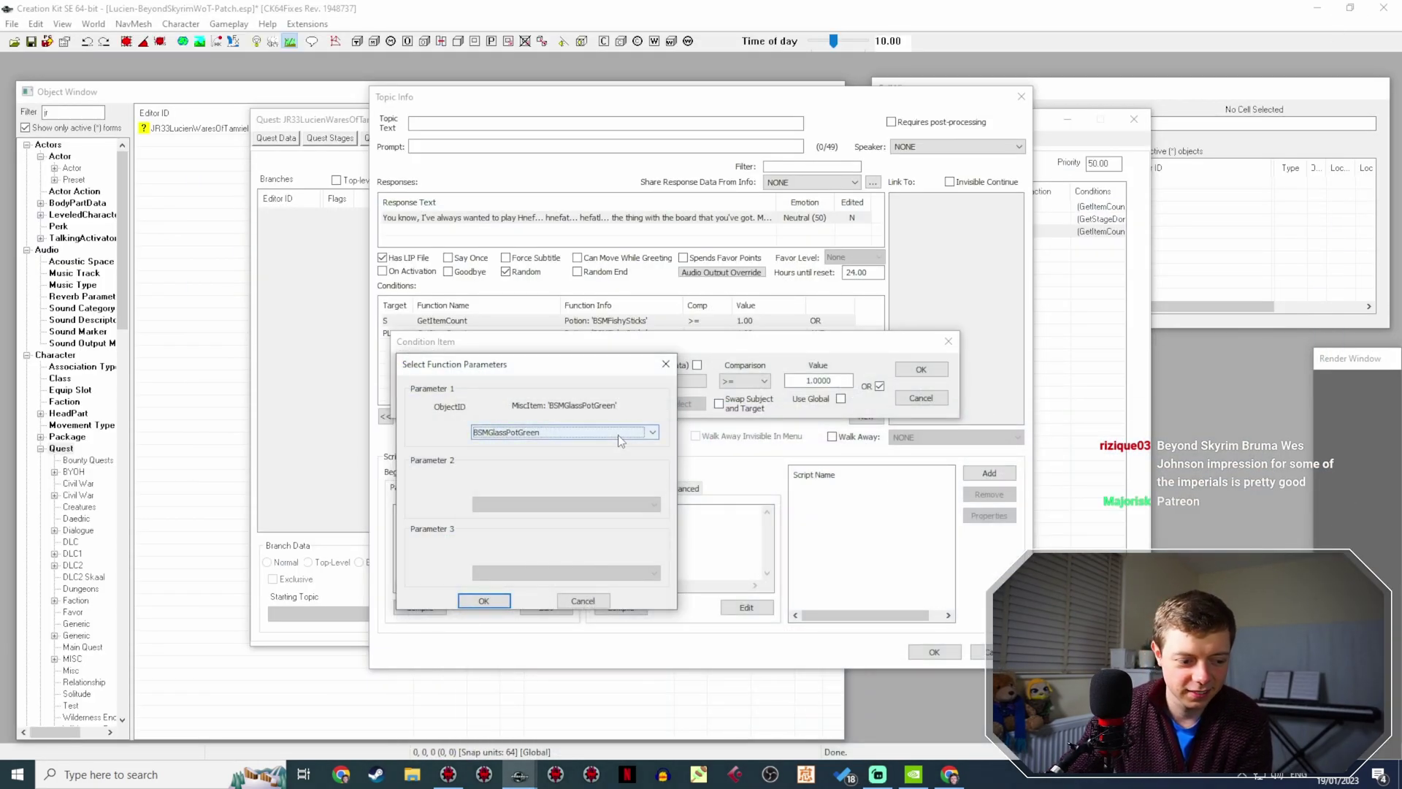
pyautogui.click(587, 430)
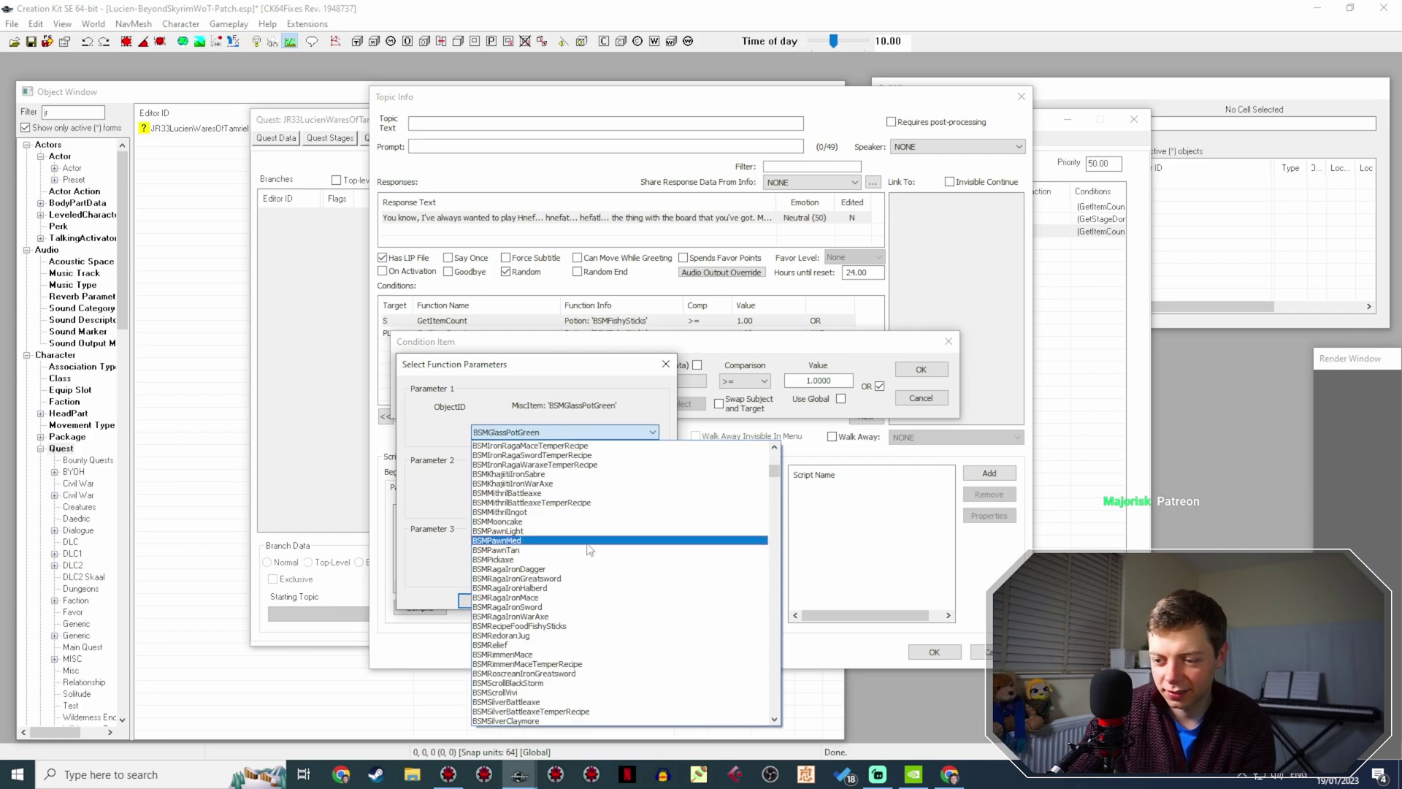
pyautogui.scroll(-7, 590, 553)
pyautogui.scroll(-2, 590, 553)
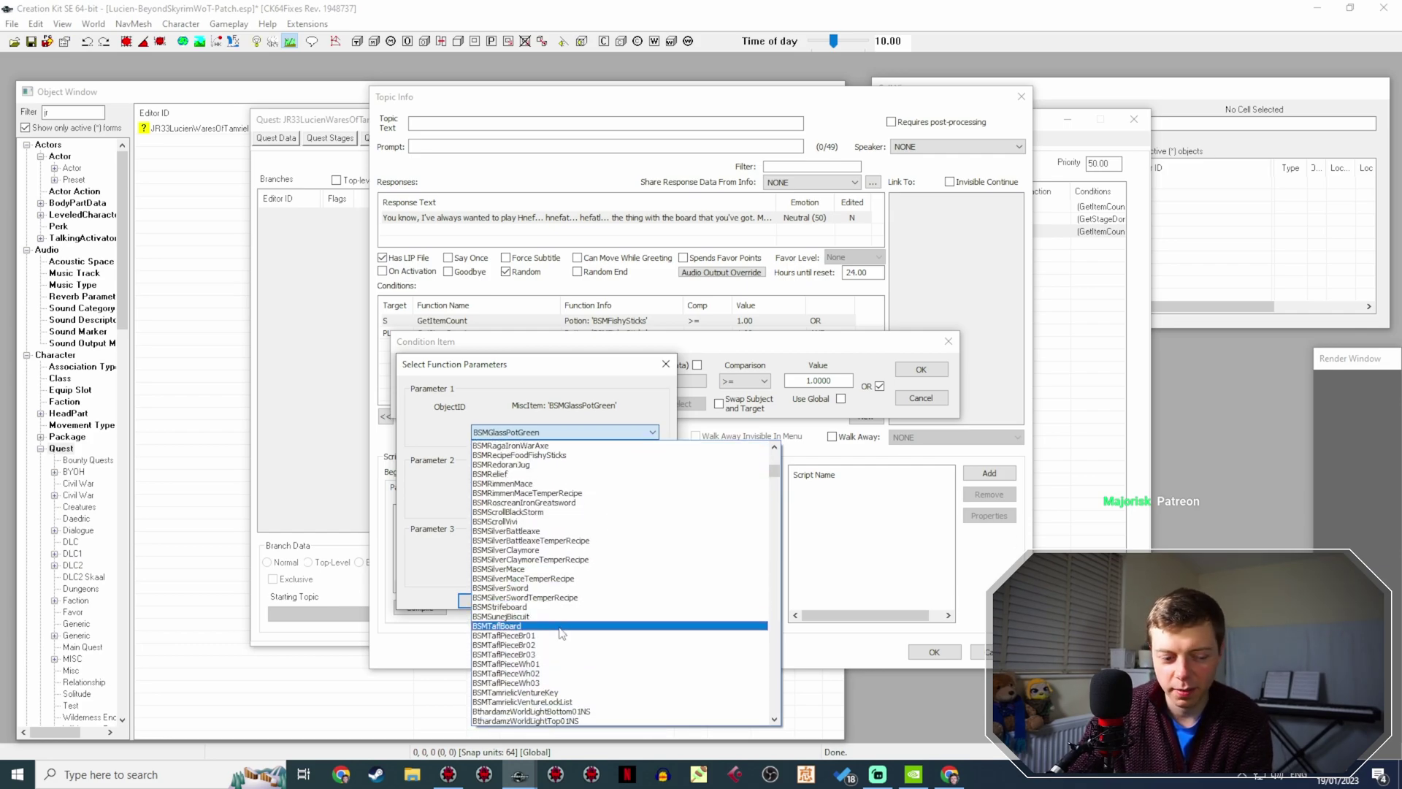
pyautogui.click(561, 626)
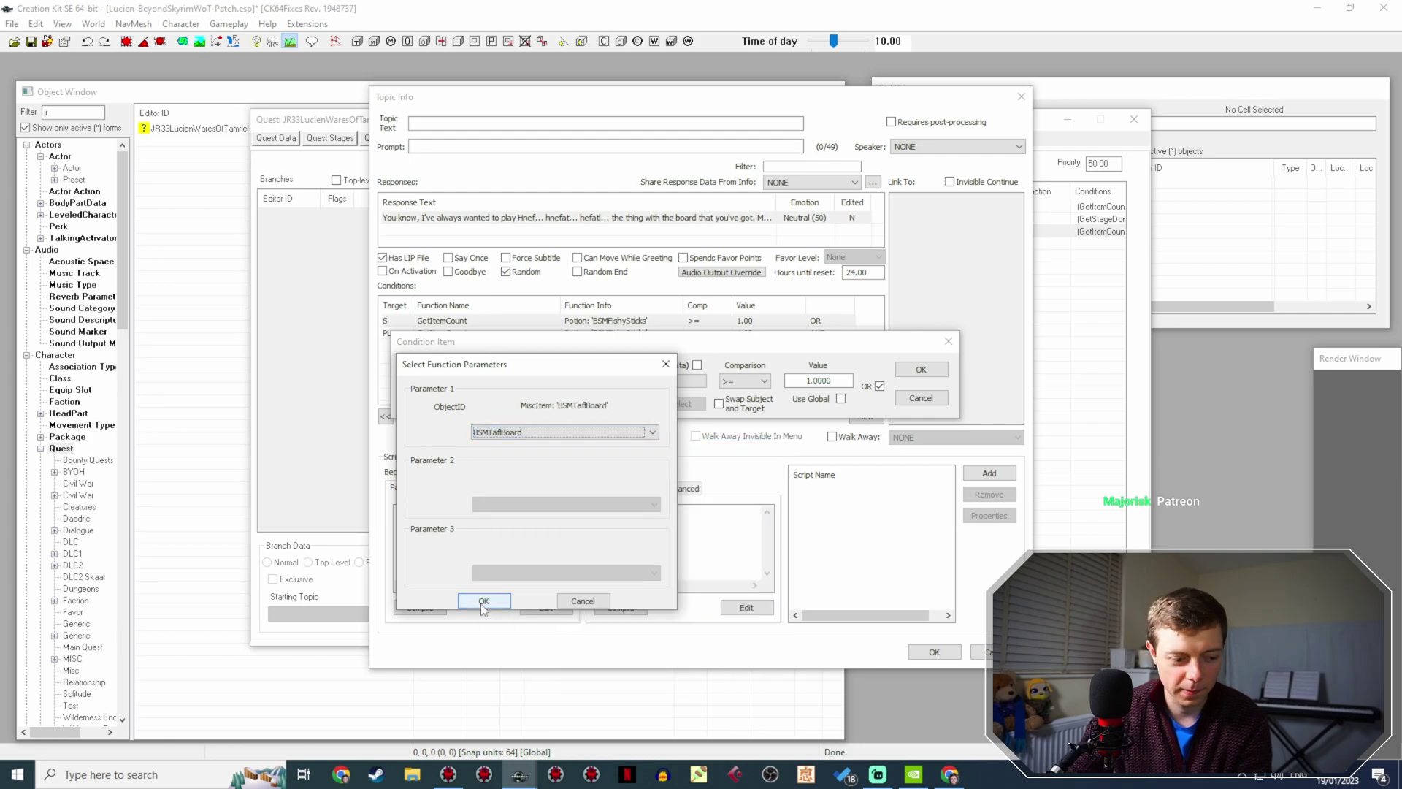
pyautogui.click(480, 606)
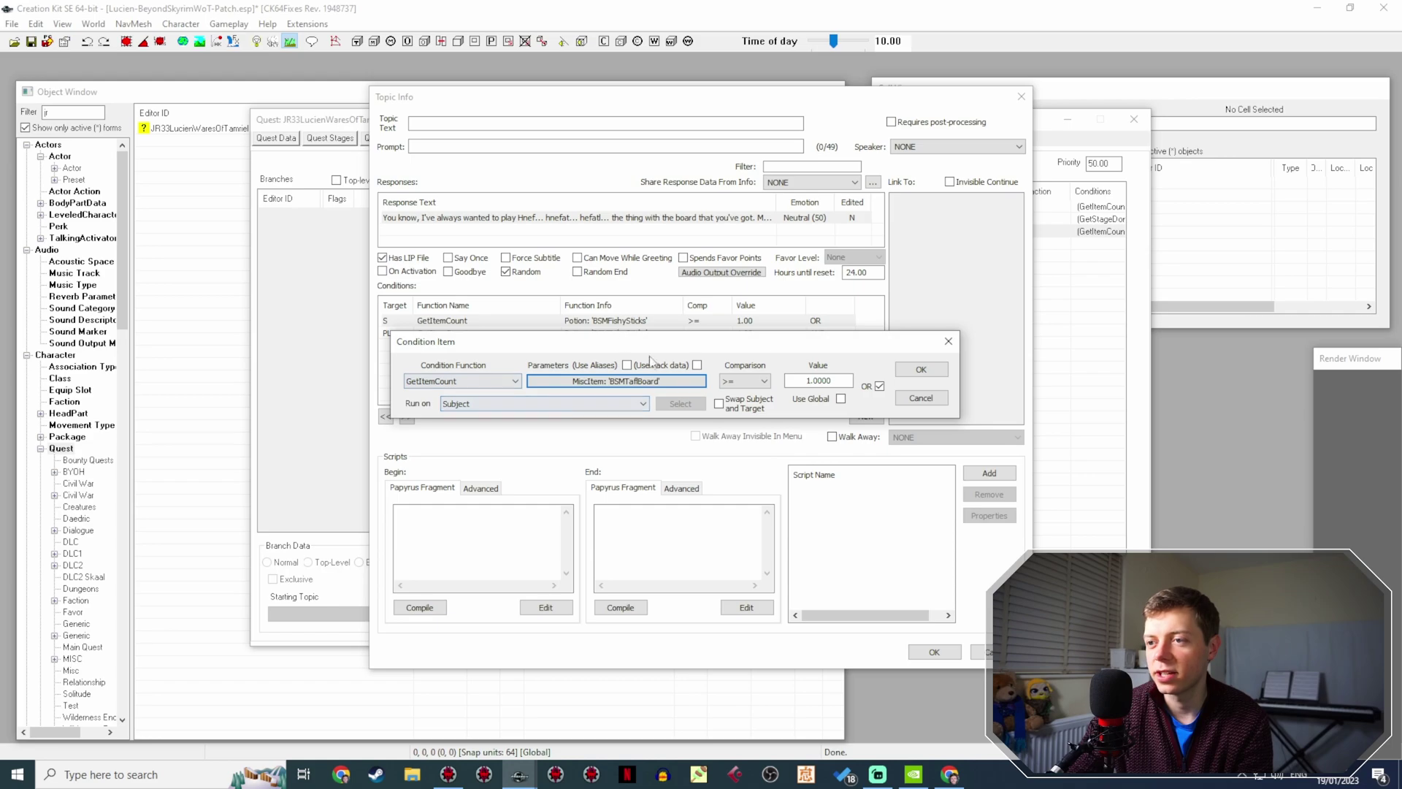
# Make the Subject BSMTaflBoard condition require == 0, joined with AND instead of OR, and accept it.
pyautogui.click(745, 381)
pyautogui.click(738, 394)
pyautogui.click(809, 381)
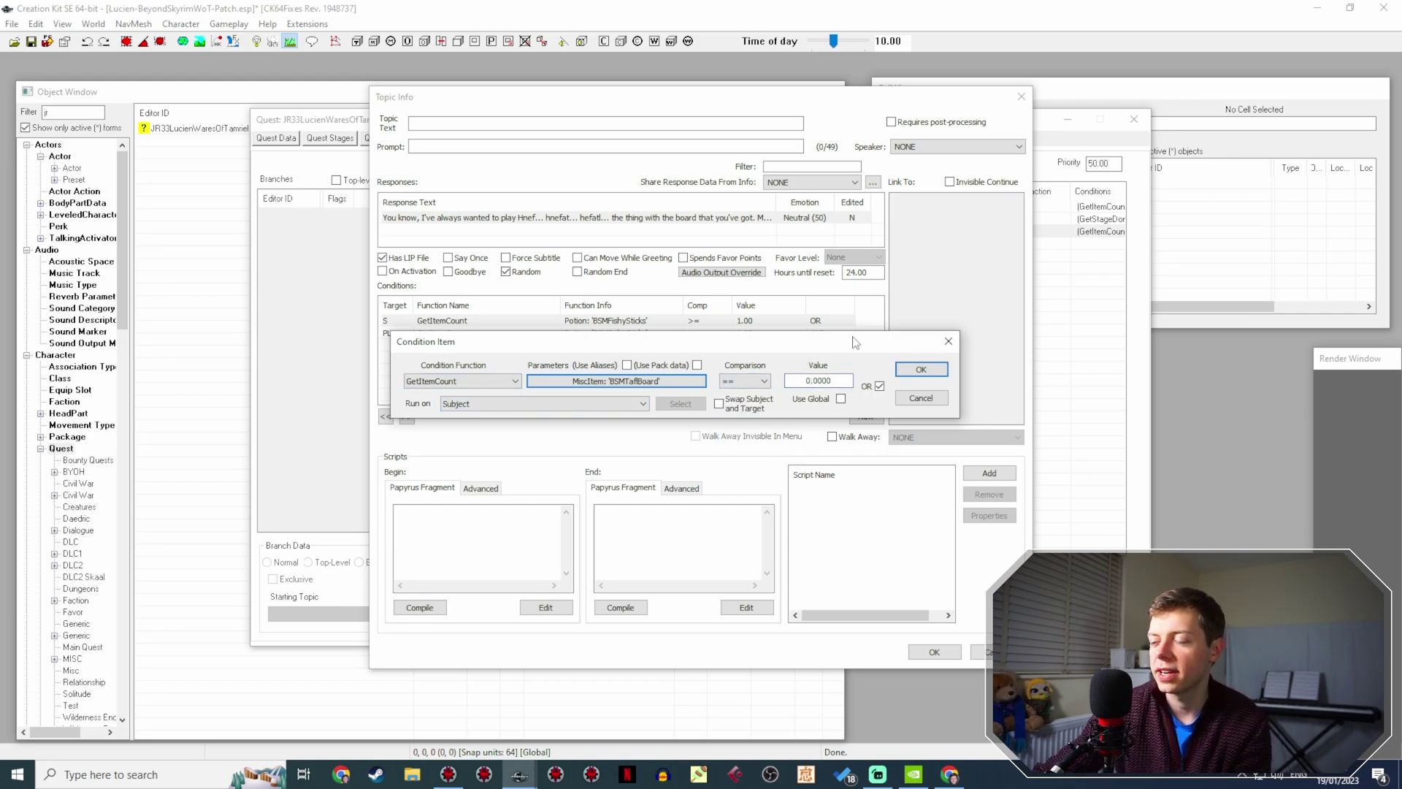
pyautogui.click(920, 370)
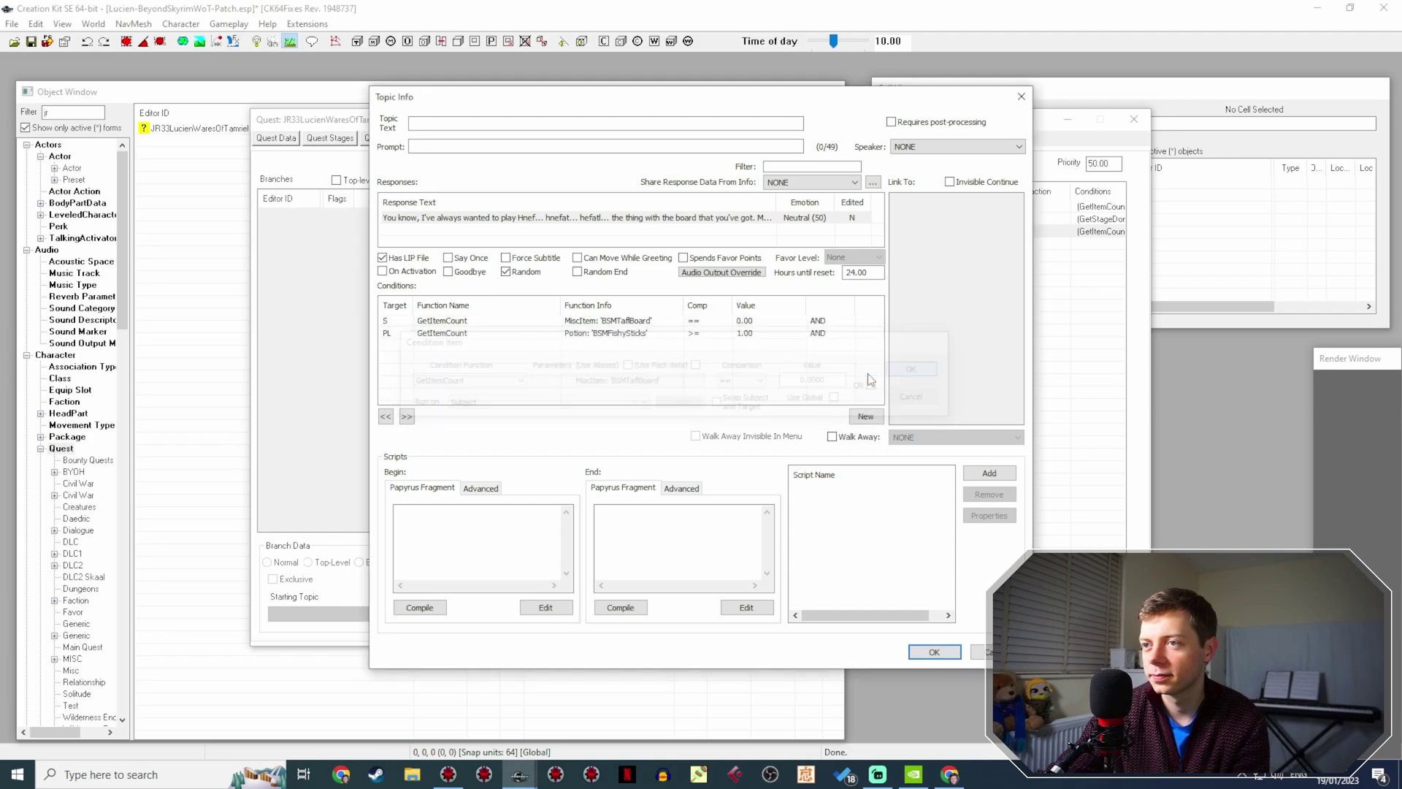
# Change the object of the Player GetItemCount condition to BSMTaflBoard and accept the condition.
pyautogui.click(619, 333)
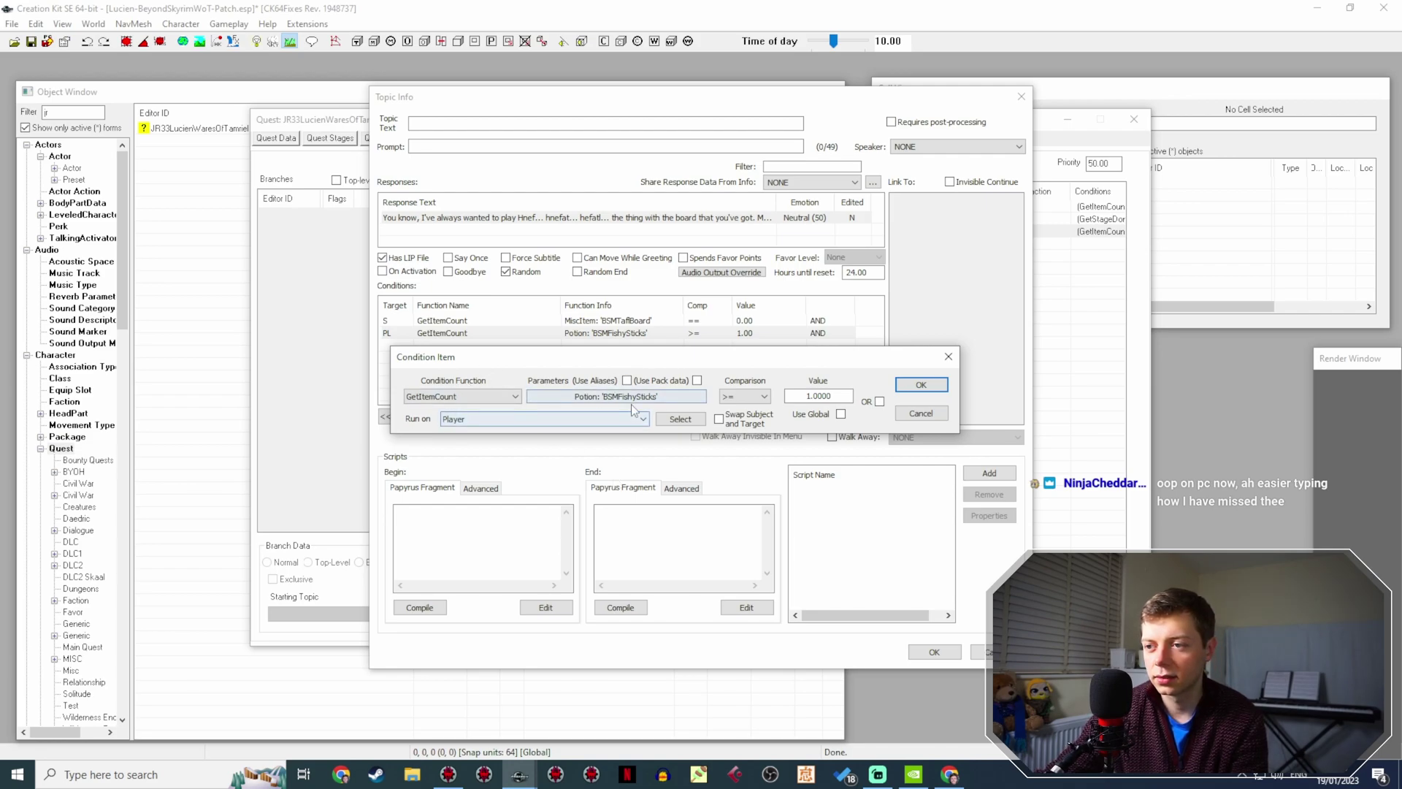
pyautogui.click(648, 396)
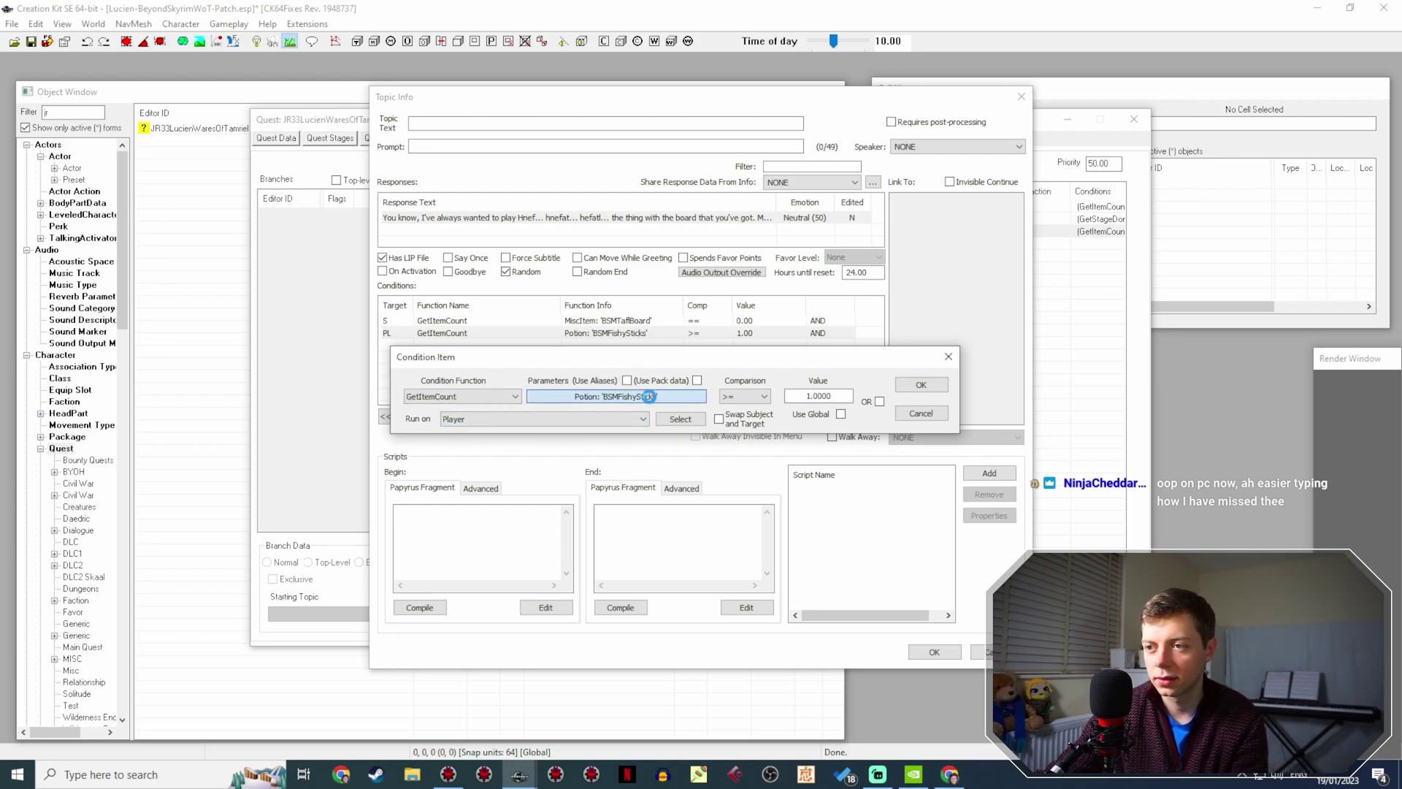
pyautogui.click(573, 448)
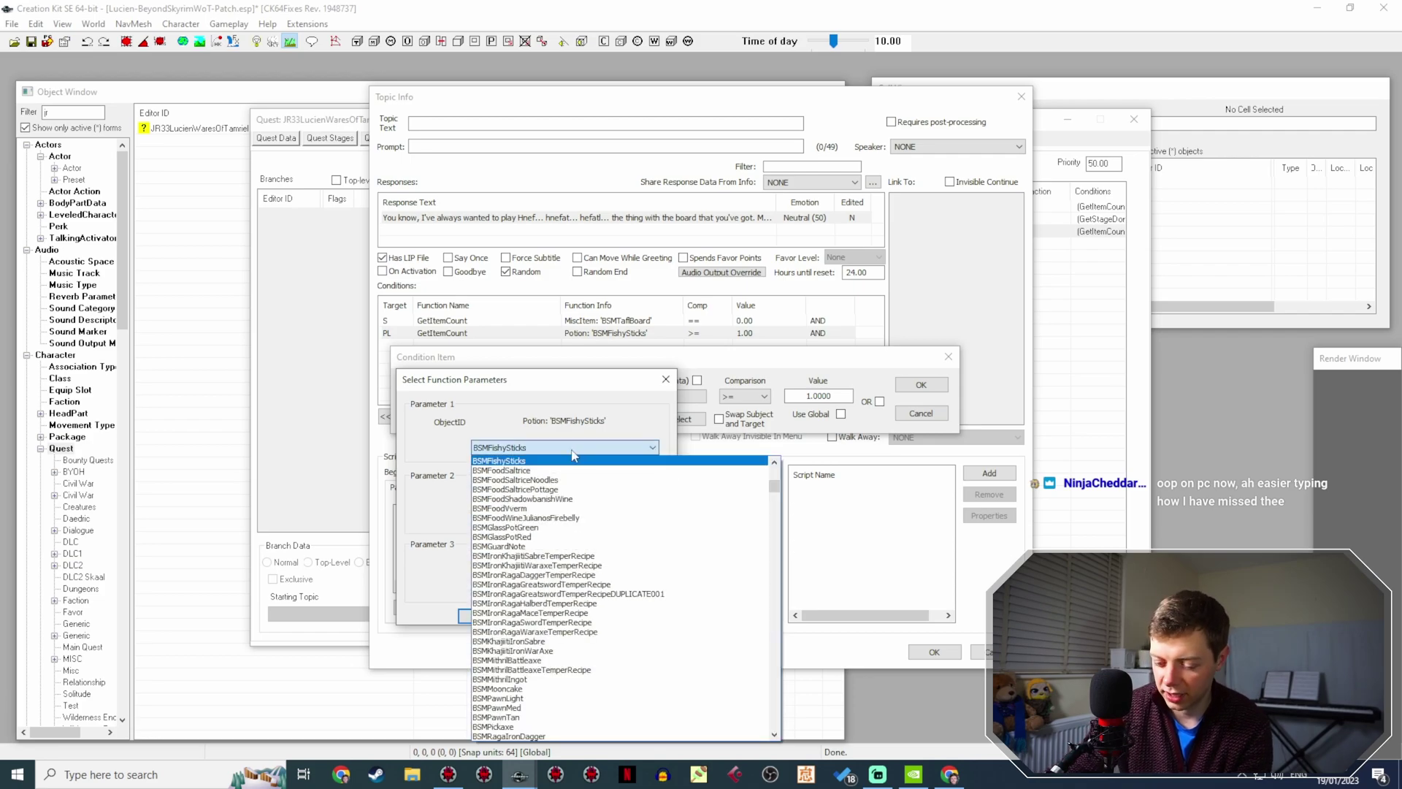
pyautogui.write('BSMTaflBoard')
pyautogui.press('Return')
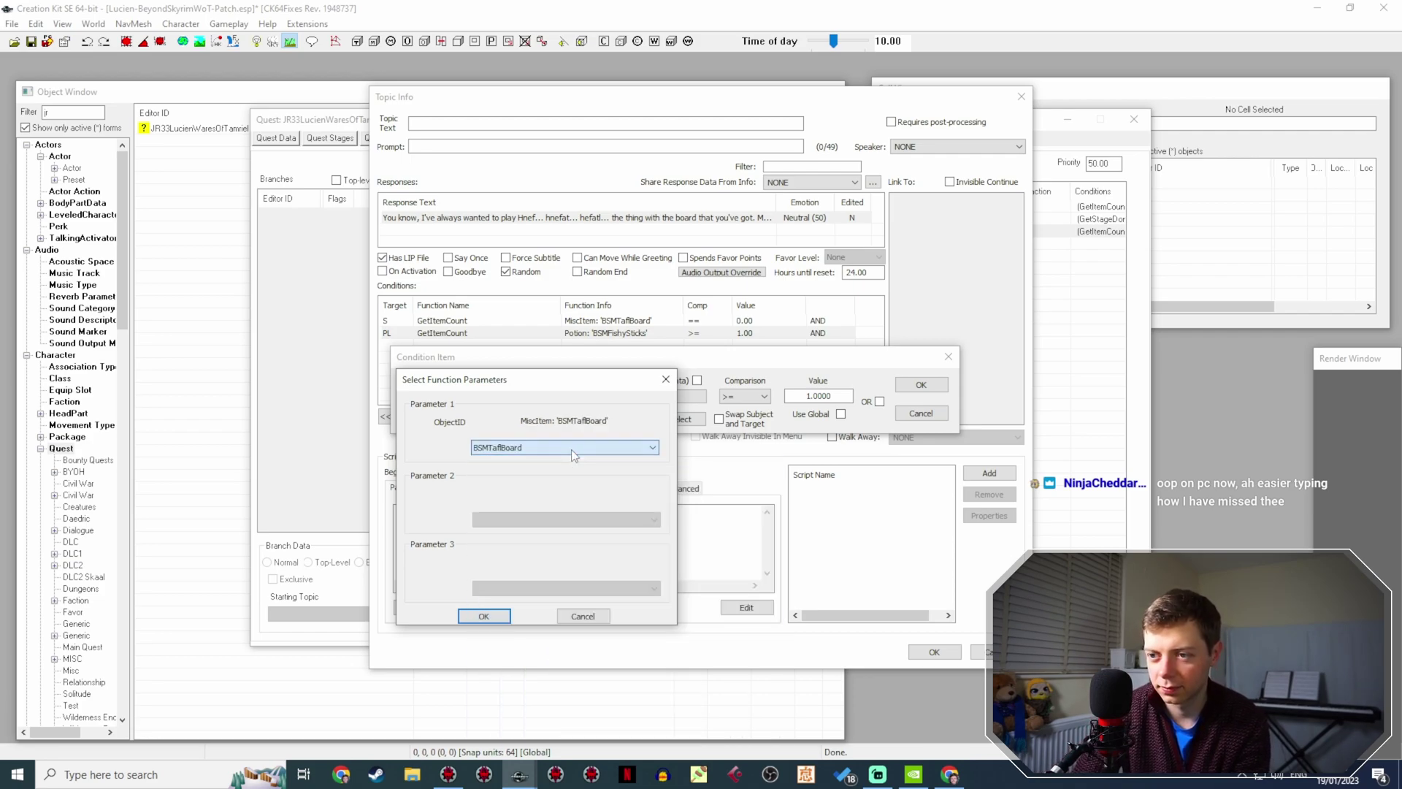
pyautogui.press('Return')
pyautogui.click(941, 385)
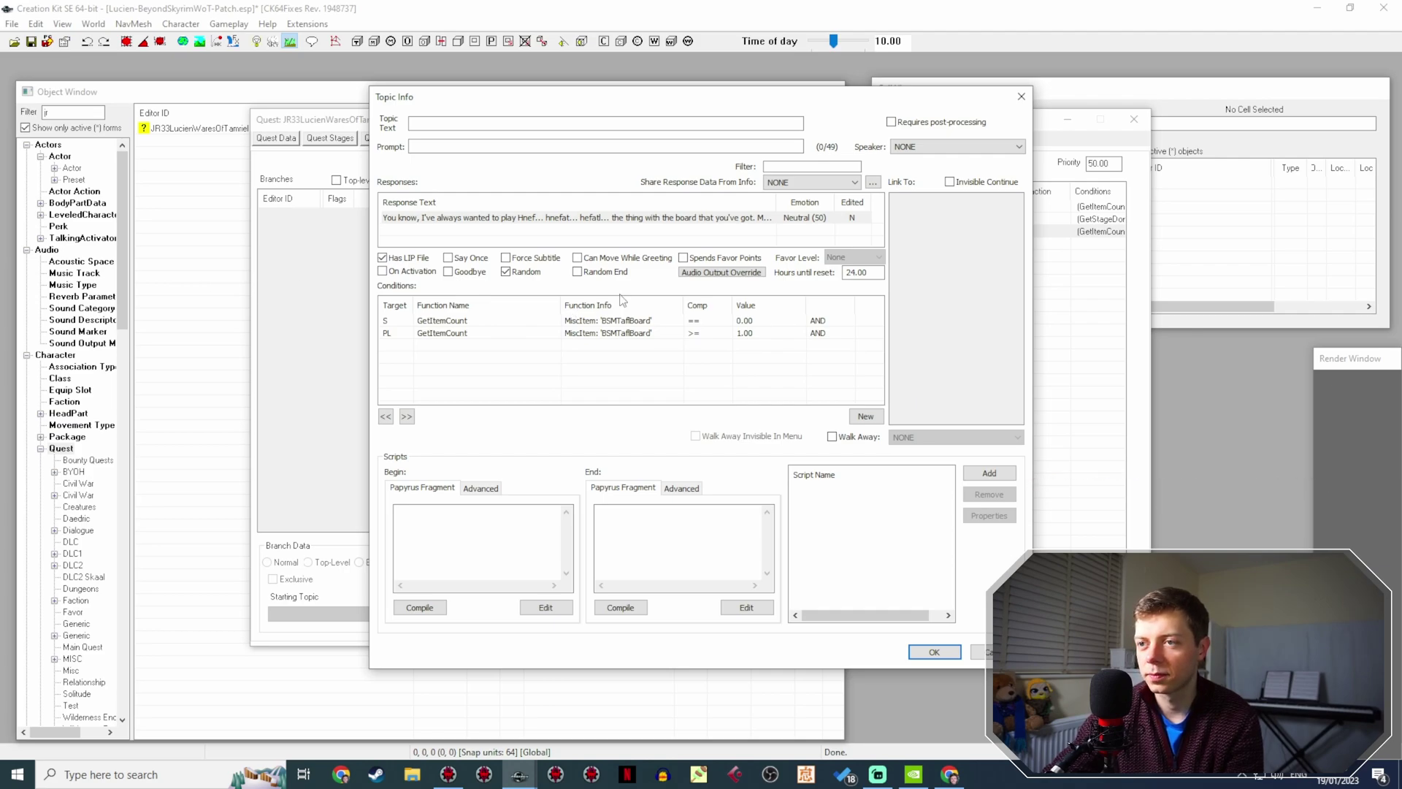
# Save the plugin with the accepted topic info and quest changes, and reopen the JR33LucienWaresOfTamriel quest.
pyautogui.click(920, 651)
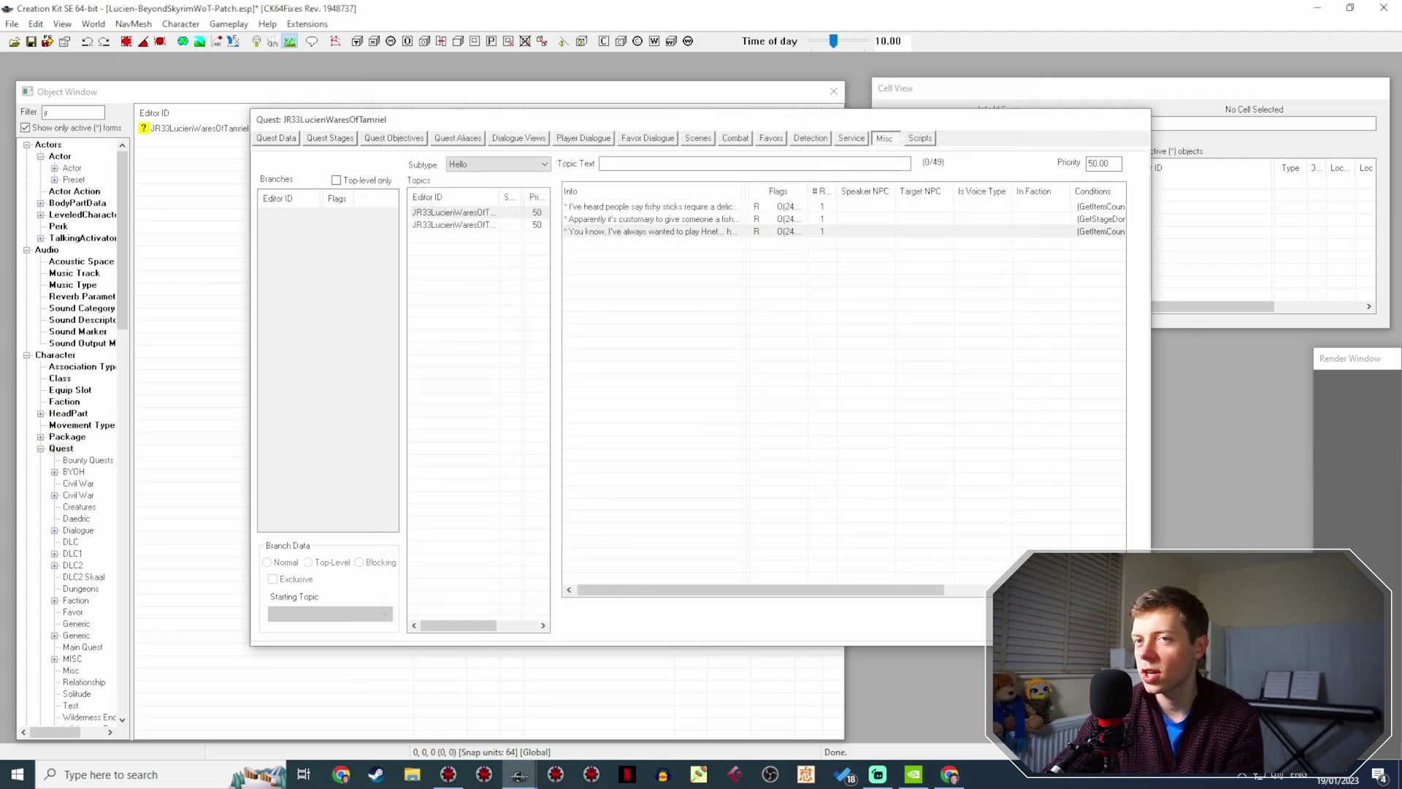
pyautogui.click(804, 629)
pyautogui.click(31, 42)
pyautogui.click(226, 130)
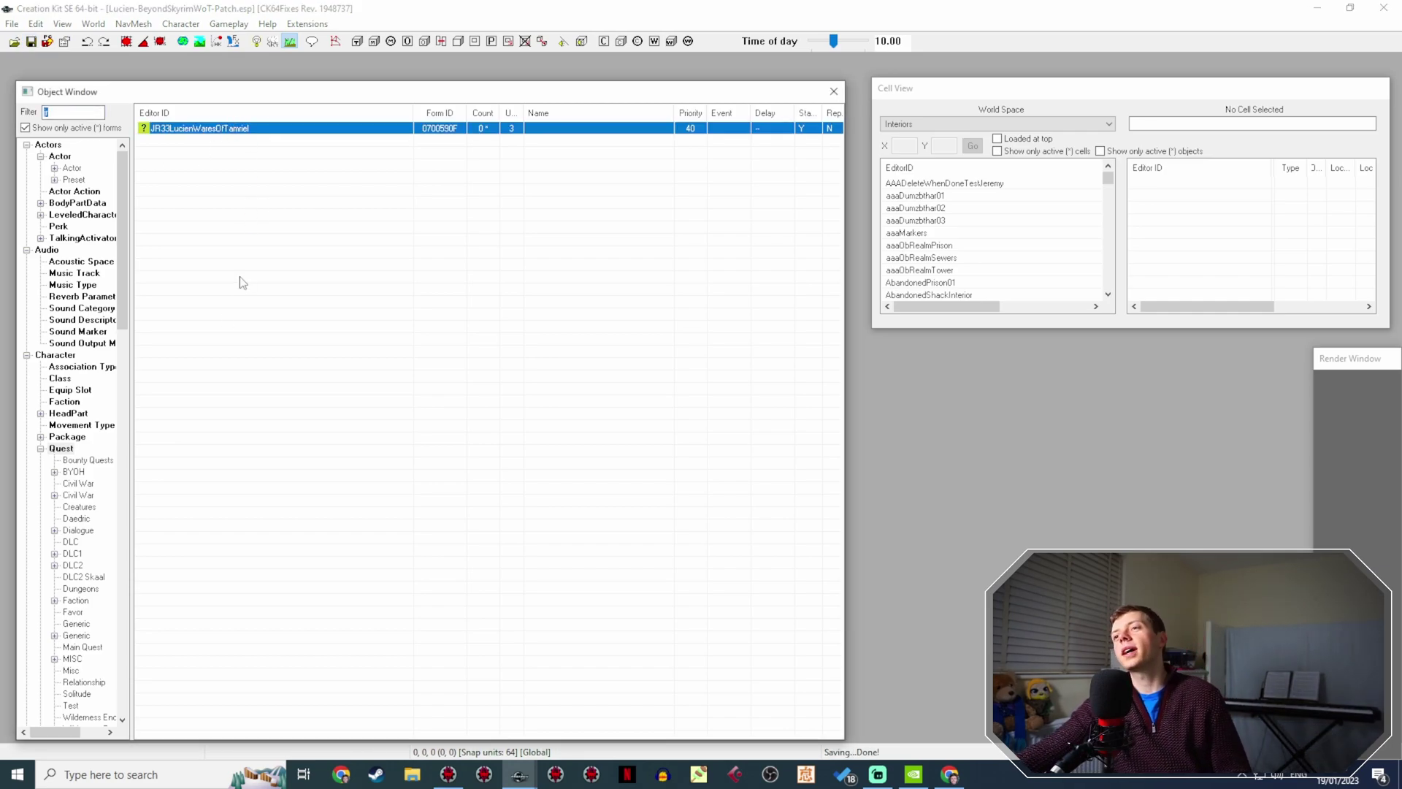
pyautogui.press('Return')
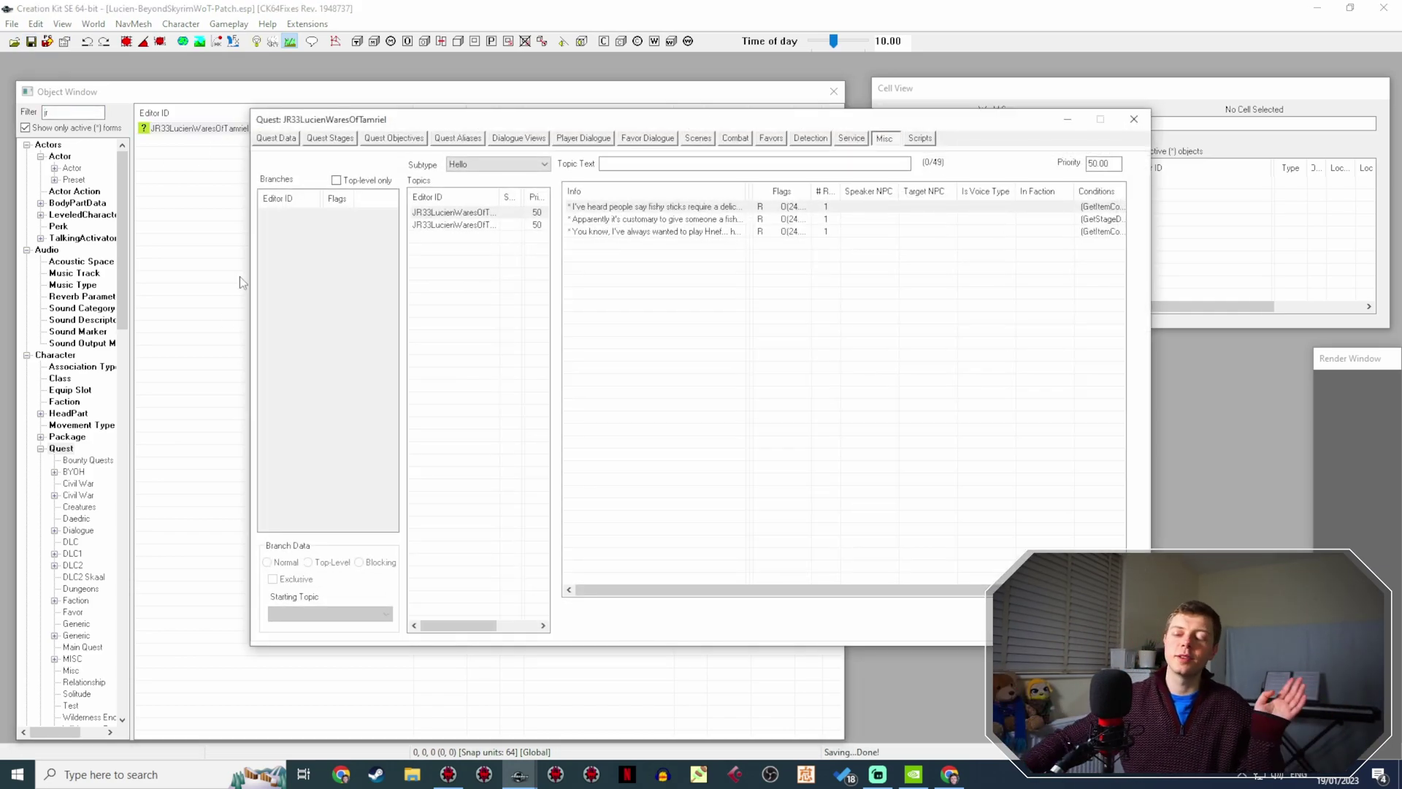
# Switch to the browser, pick out the Gulltafl of Migration entry and search Google for "Gulltafl".
pyautogui.click(950, 774)
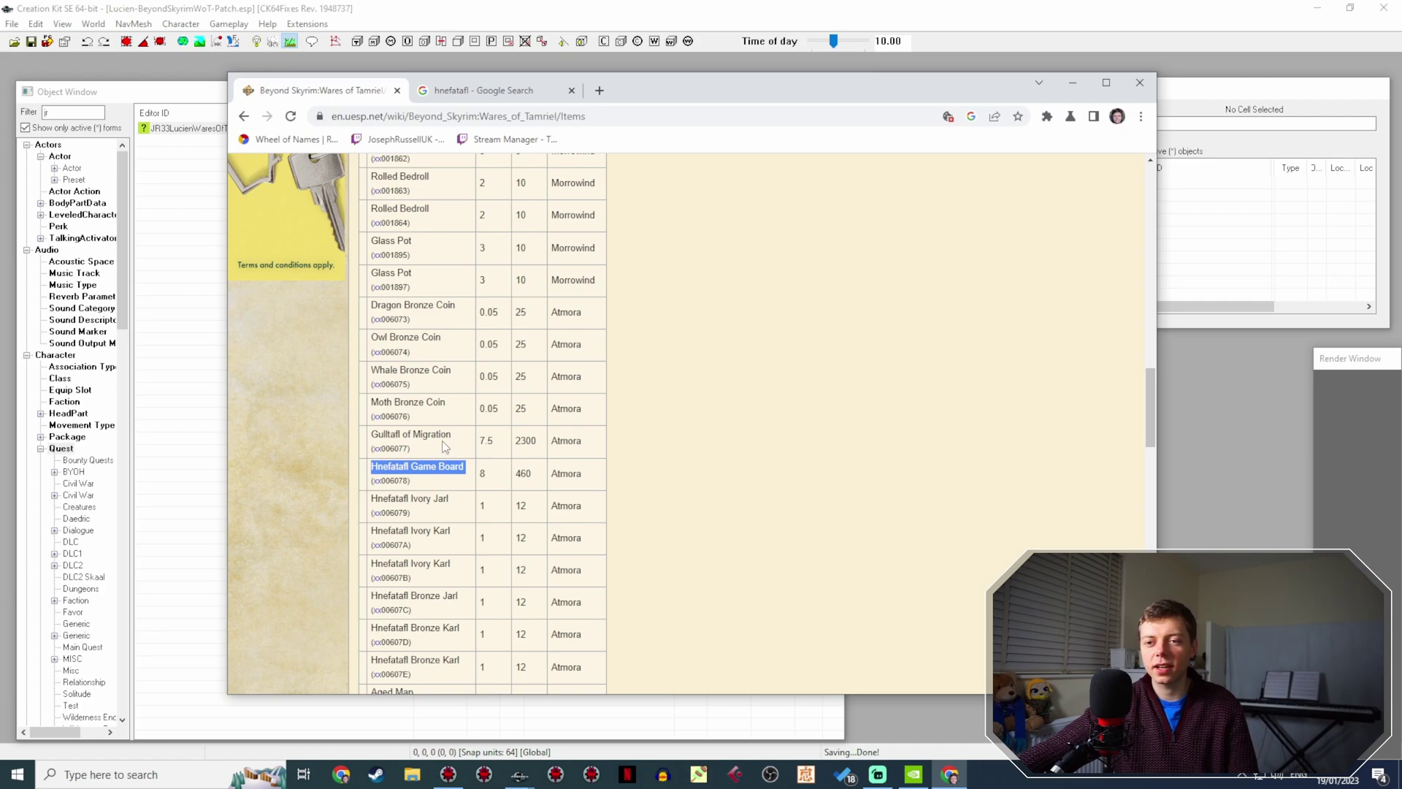
pyautogui.click(402, 433)
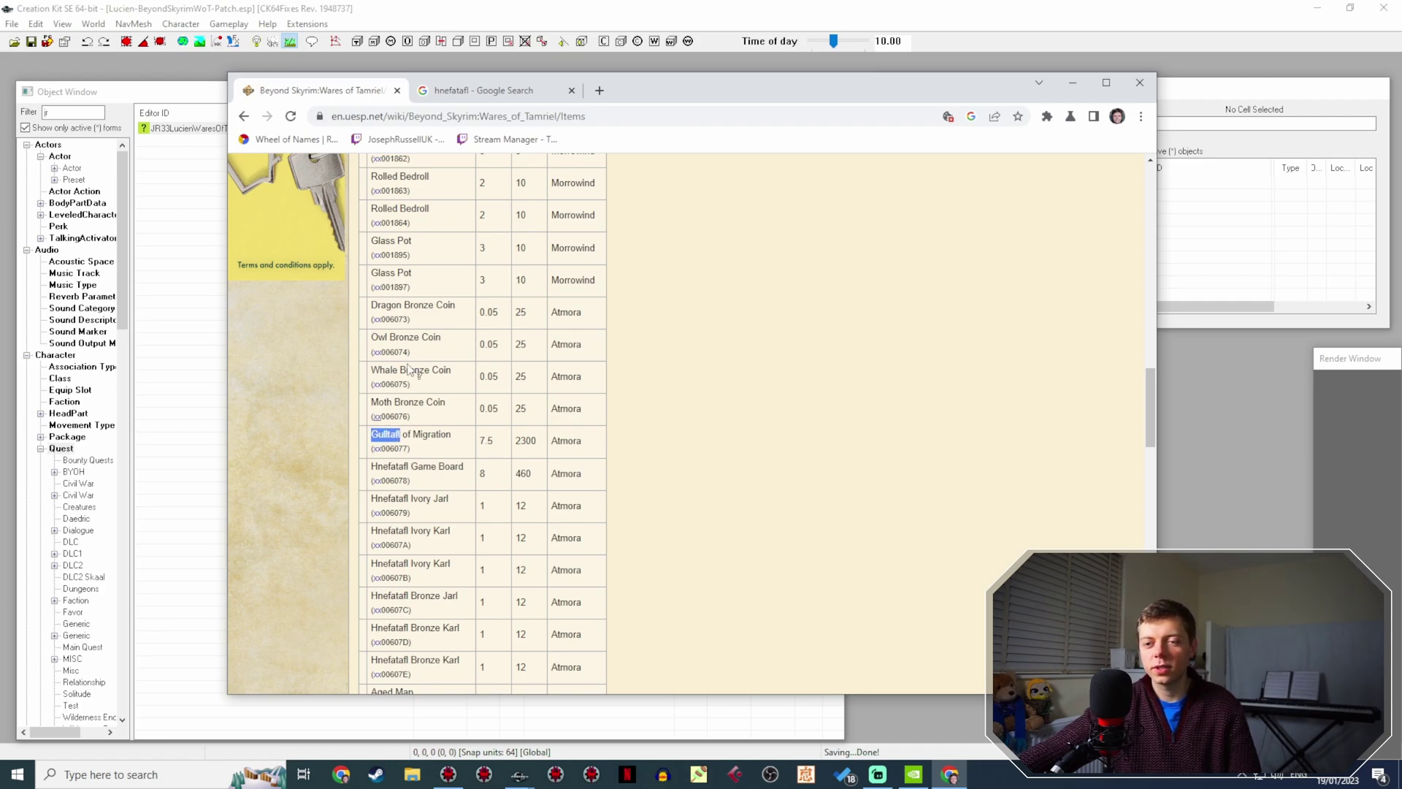
pyautogui.click(484, 92)
pyautogui.click(456, 116)
pyautogui.write('Gulltafl')
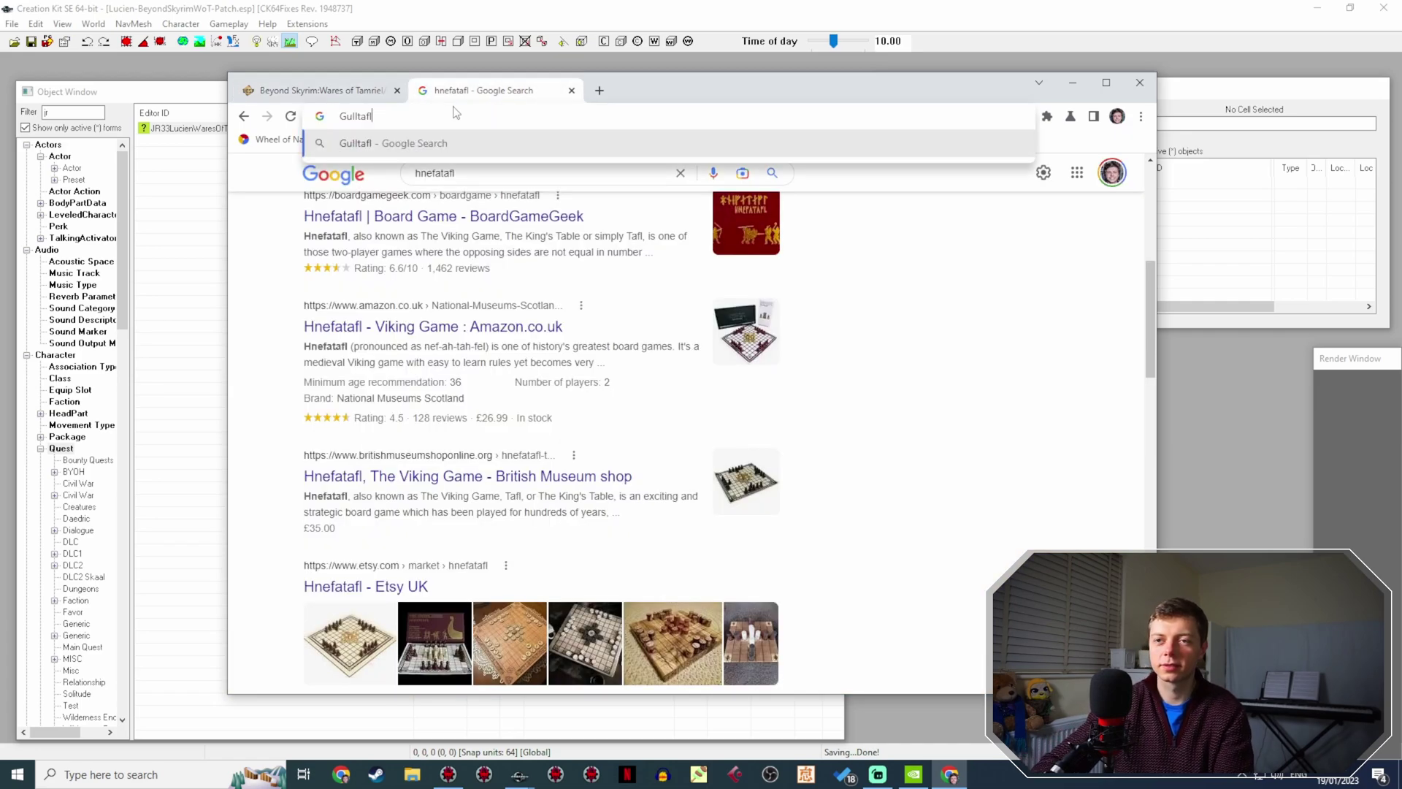
pyautogui.press('Return')
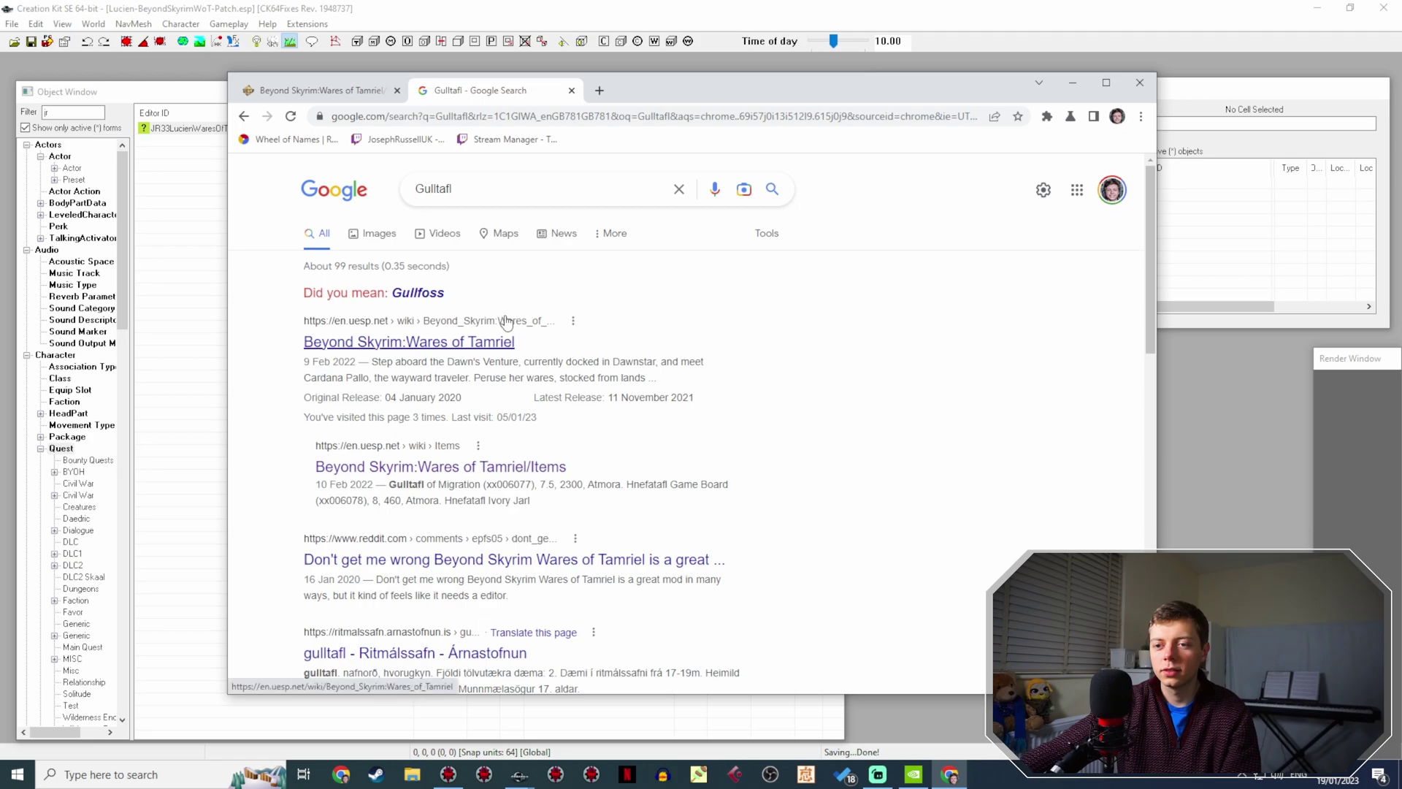
# Open the Beyond Skyrim:Wares of Tamriel/Items result and examine its item tables, especially the Miscellaneous entries.
pyautogui.click(438, 342)
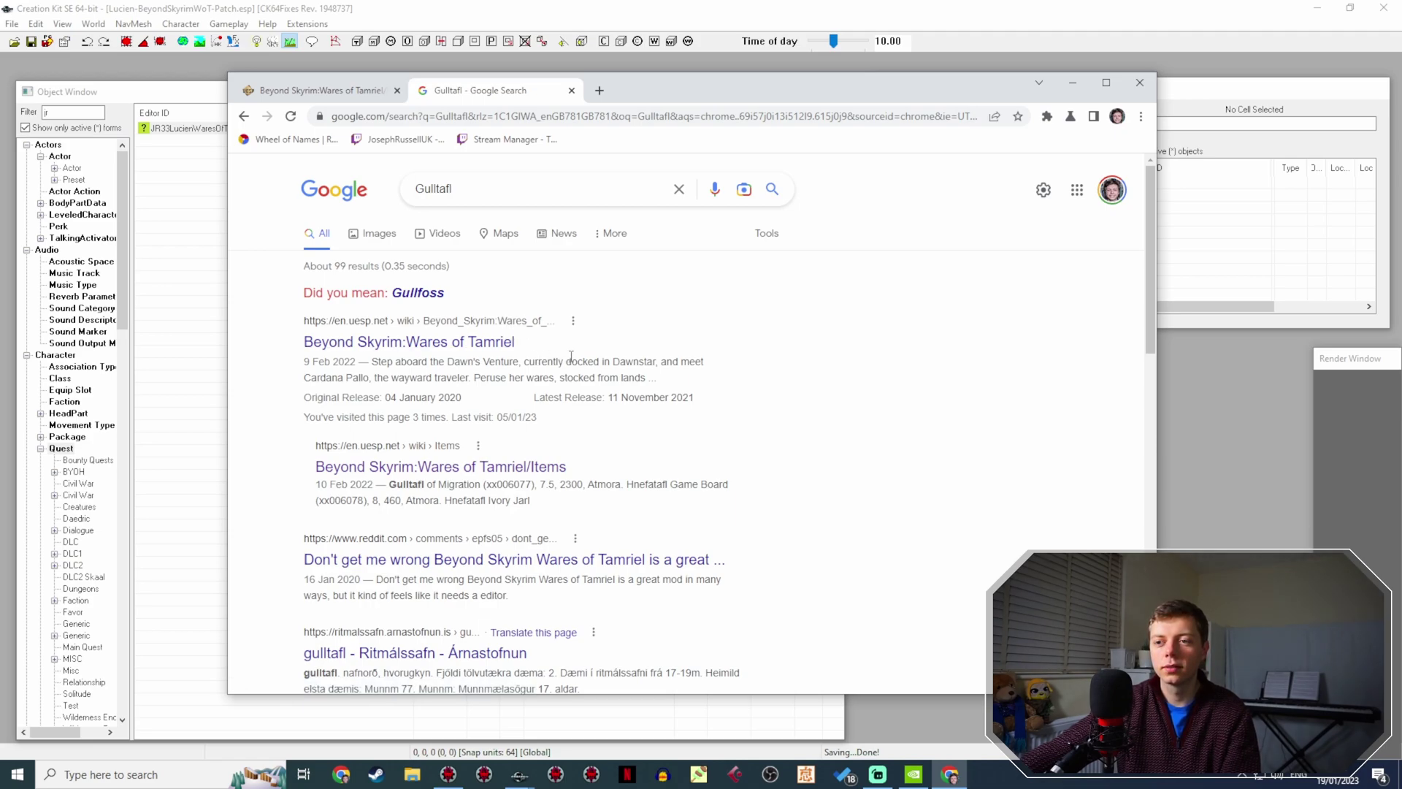
pyautogui.click(478, 466)
pyautogui.scroll(-15, 616, 337)
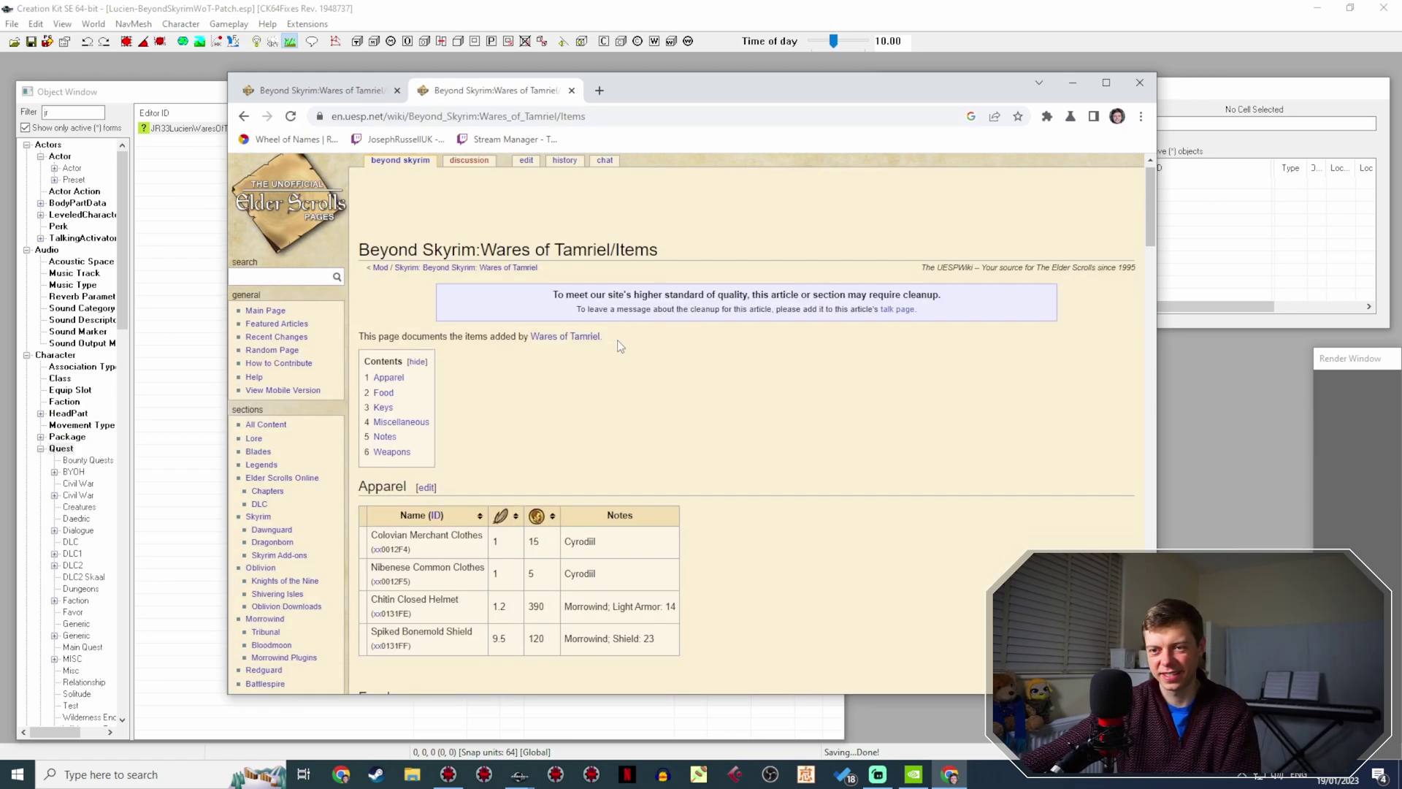
pyautogui.scroll(-15, 616, 338)
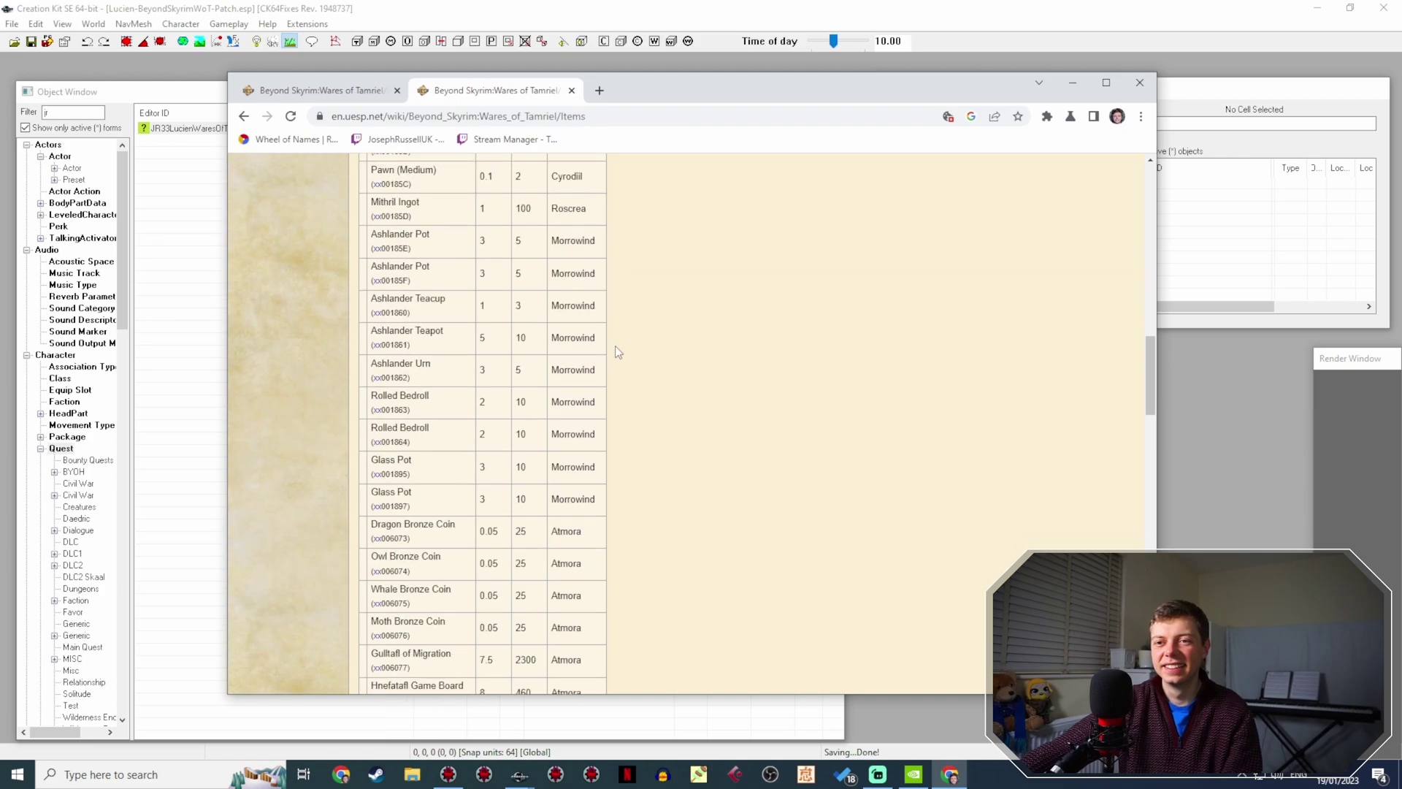
pyautogui.scroll(-3, 618, 348)
pyautogui.scroll(3, 619, 353)
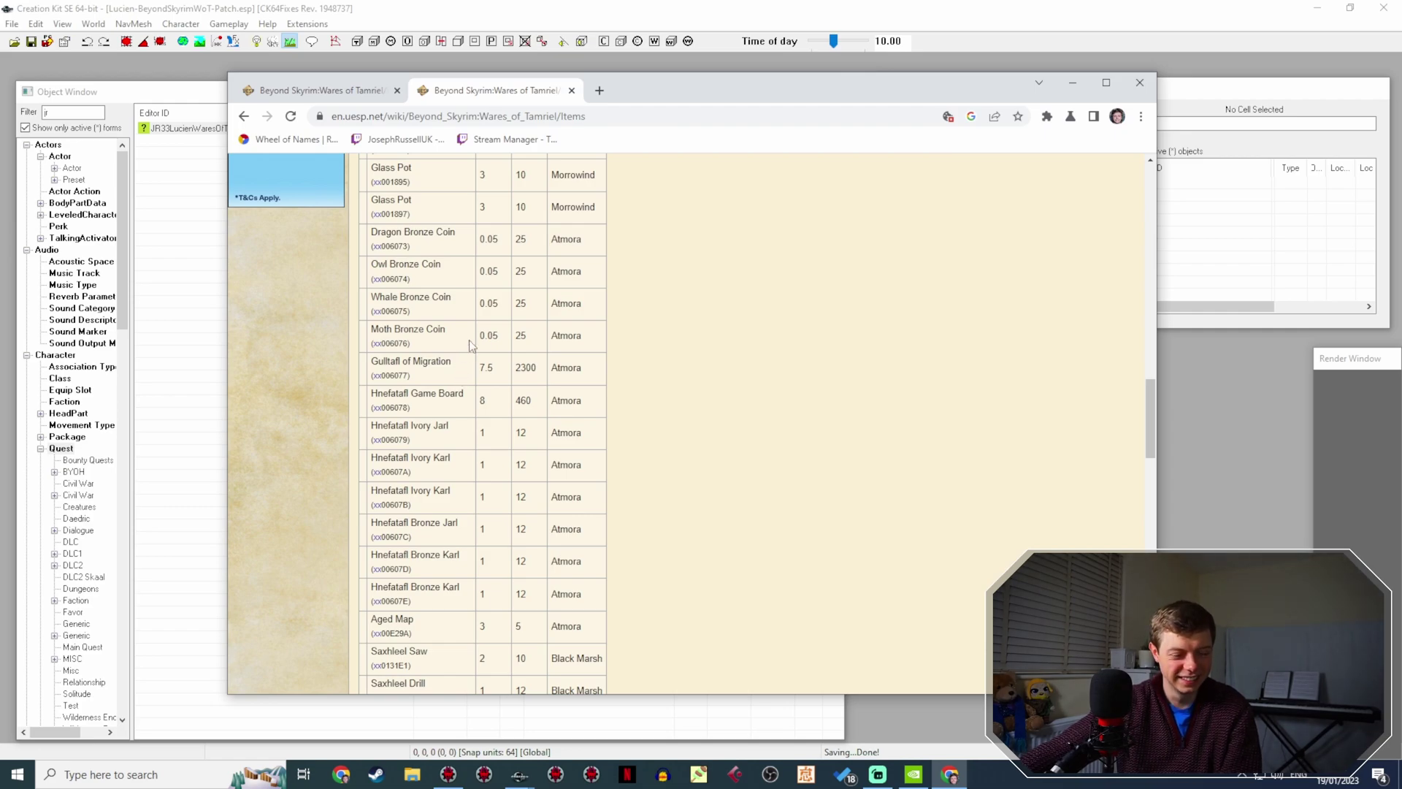
pyautogui.scroll(-10, 468, 378)
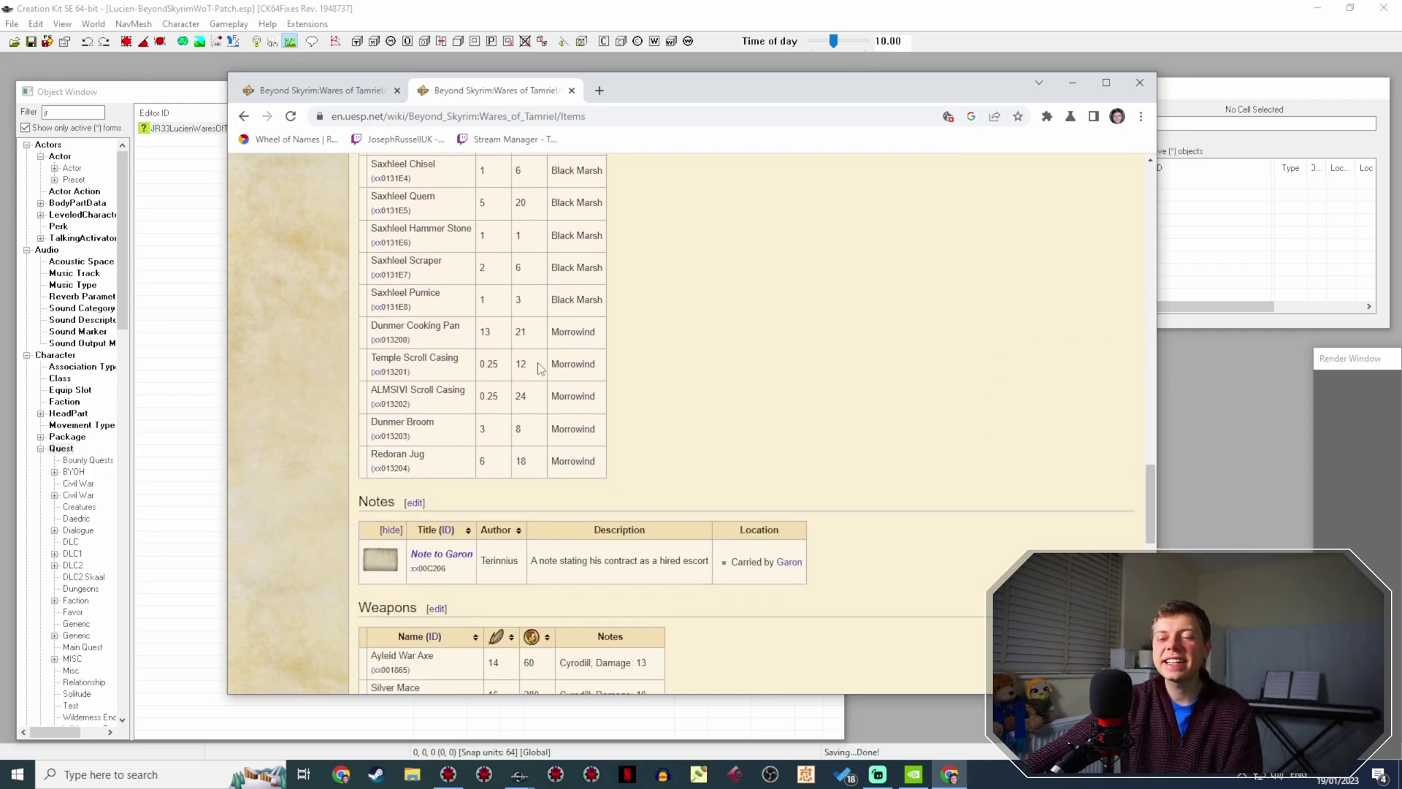
pyautogui.scroll(3, 471, 307)
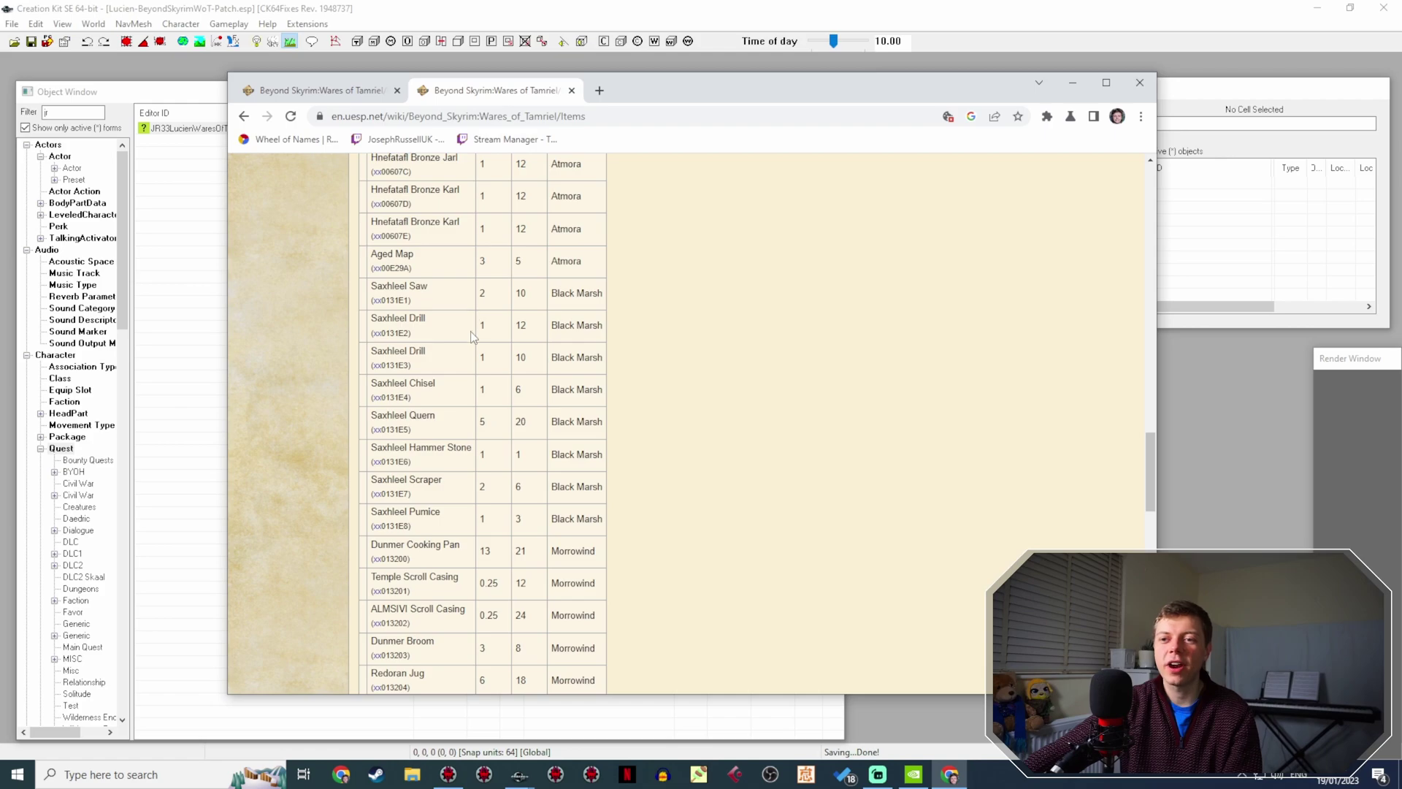
pyautogui.scroll(15, 471, 336)
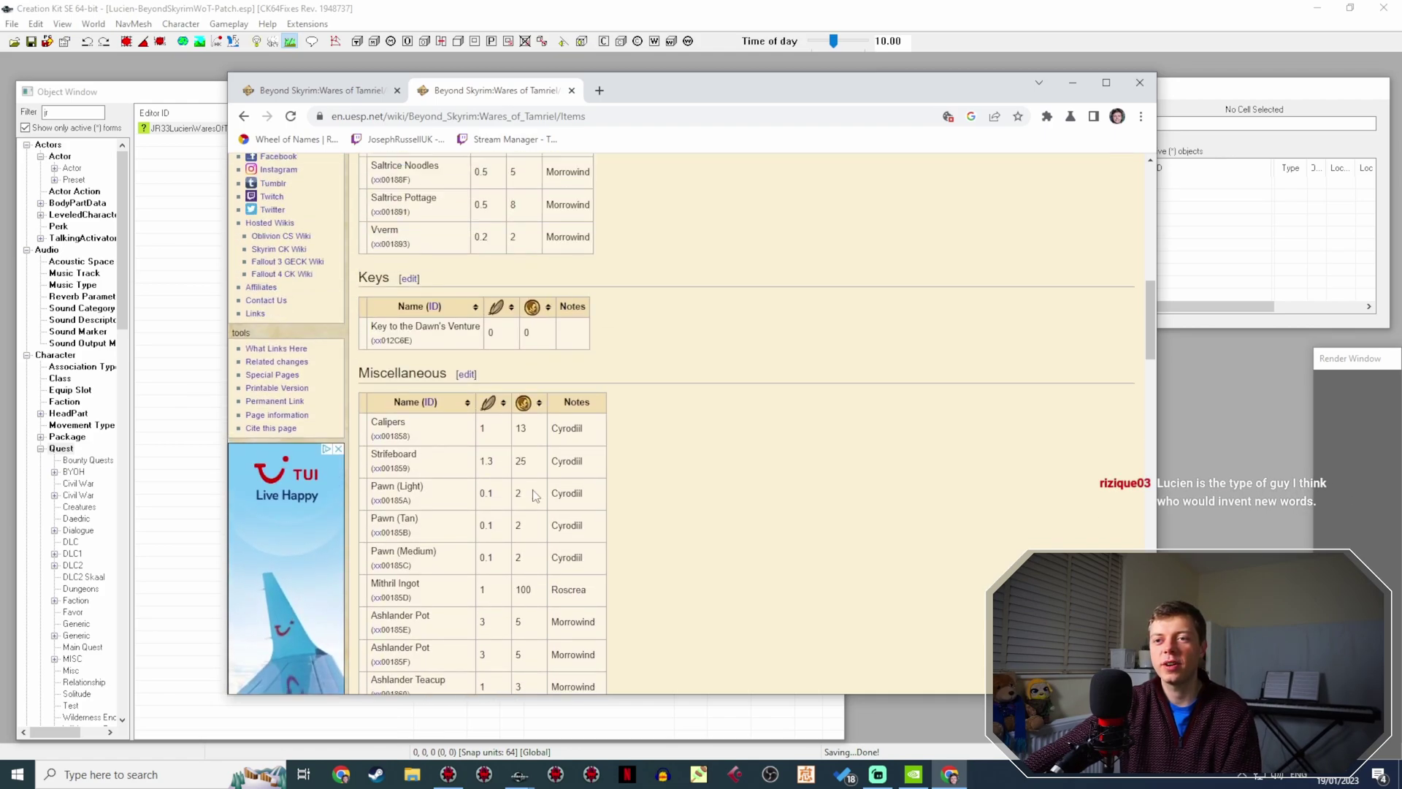
# Examine the rest of the Wares of Tamriel items page, from the Miscellaneous table down to the Notes and Weapons tables.
pyautogui.scroll(5, 558, 484)
pyautogui.scroll(-5, 558, 484)
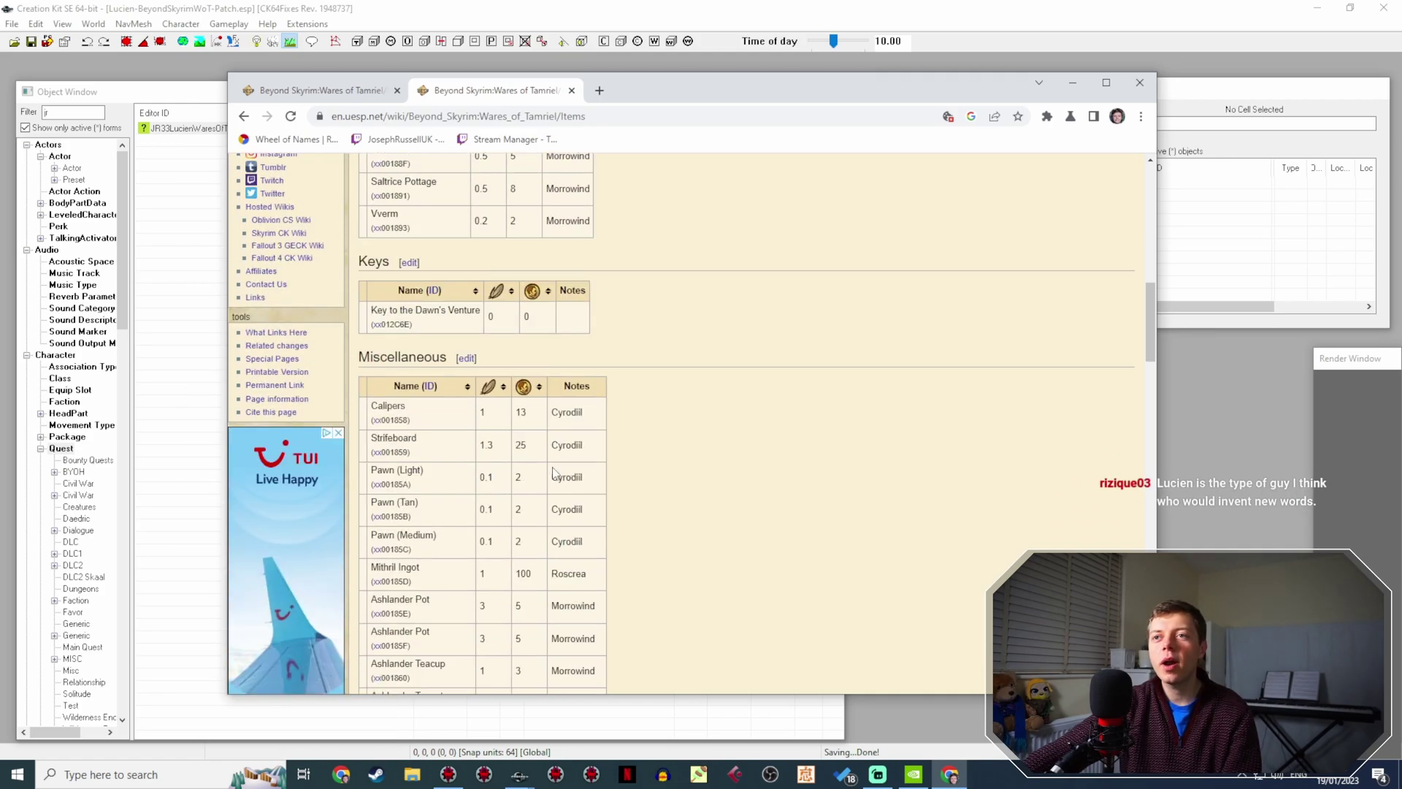
pyautogui.scroll(-15, 553, 473)
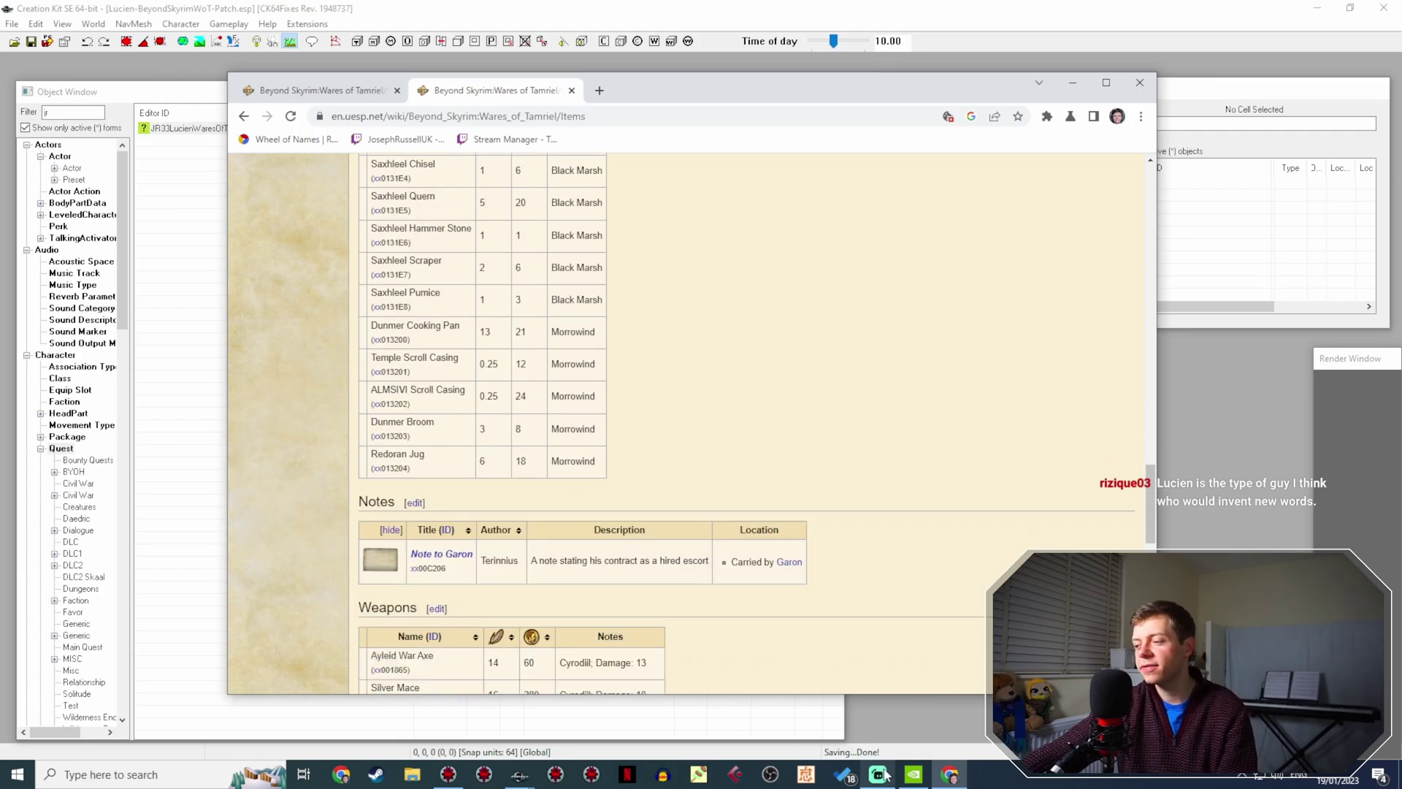
# Switch to Streamlabs Desktop to change the stream scene, and bring up the browser window with the Wares of Tamriel Let's Play video.
pyautogui.click(880, 774)
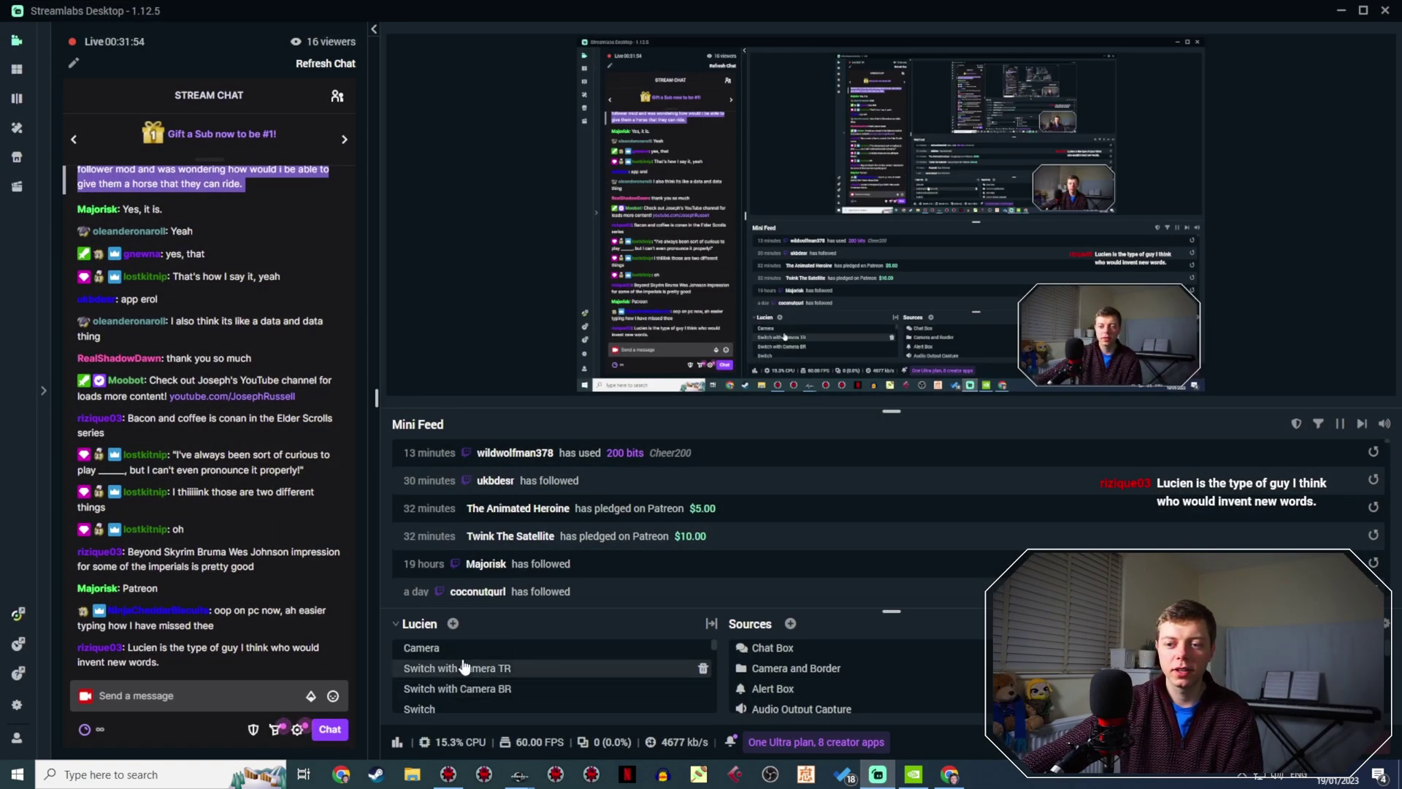
pyautogui.click(463, 647)
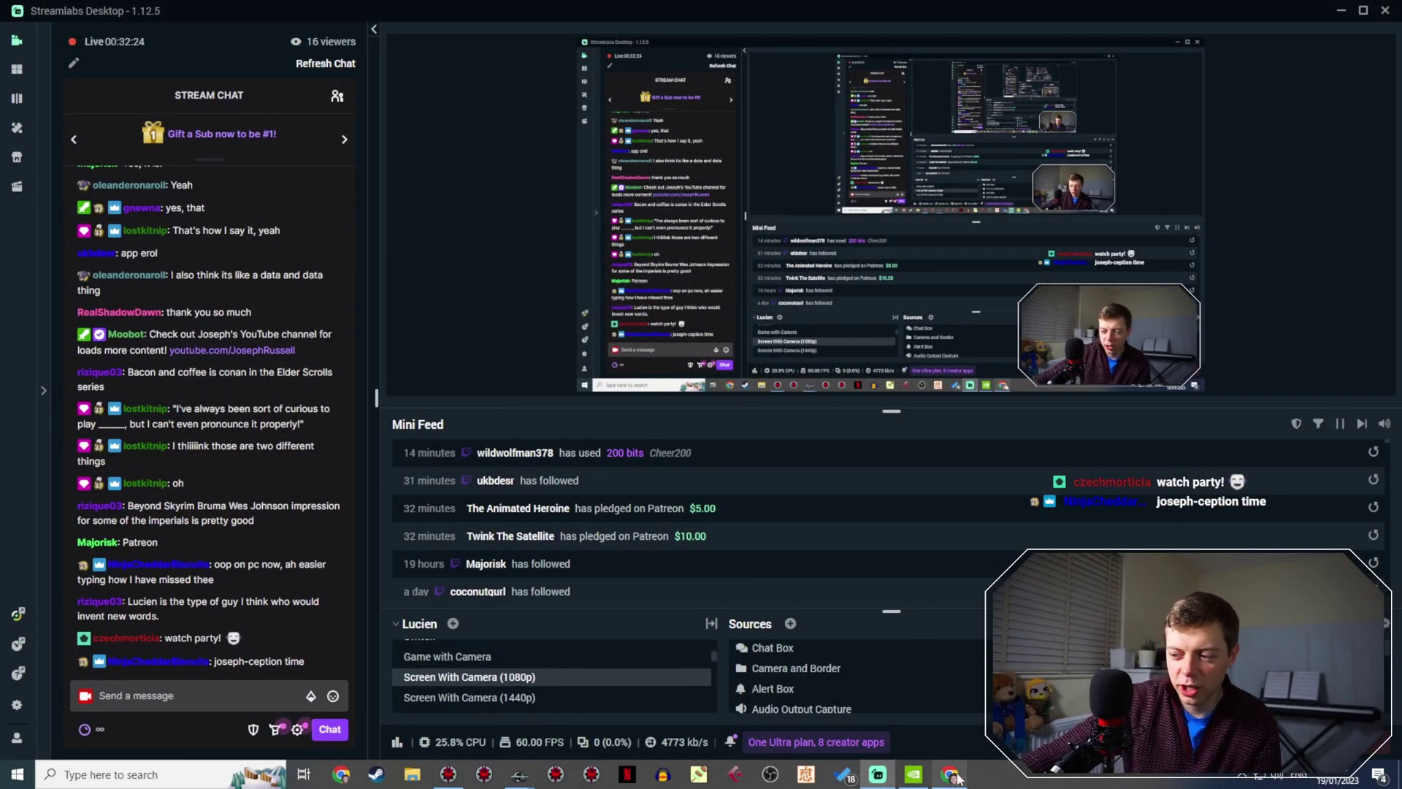
pyautogui.moveTo(959, 778)
pyautogui.click(860, 698)
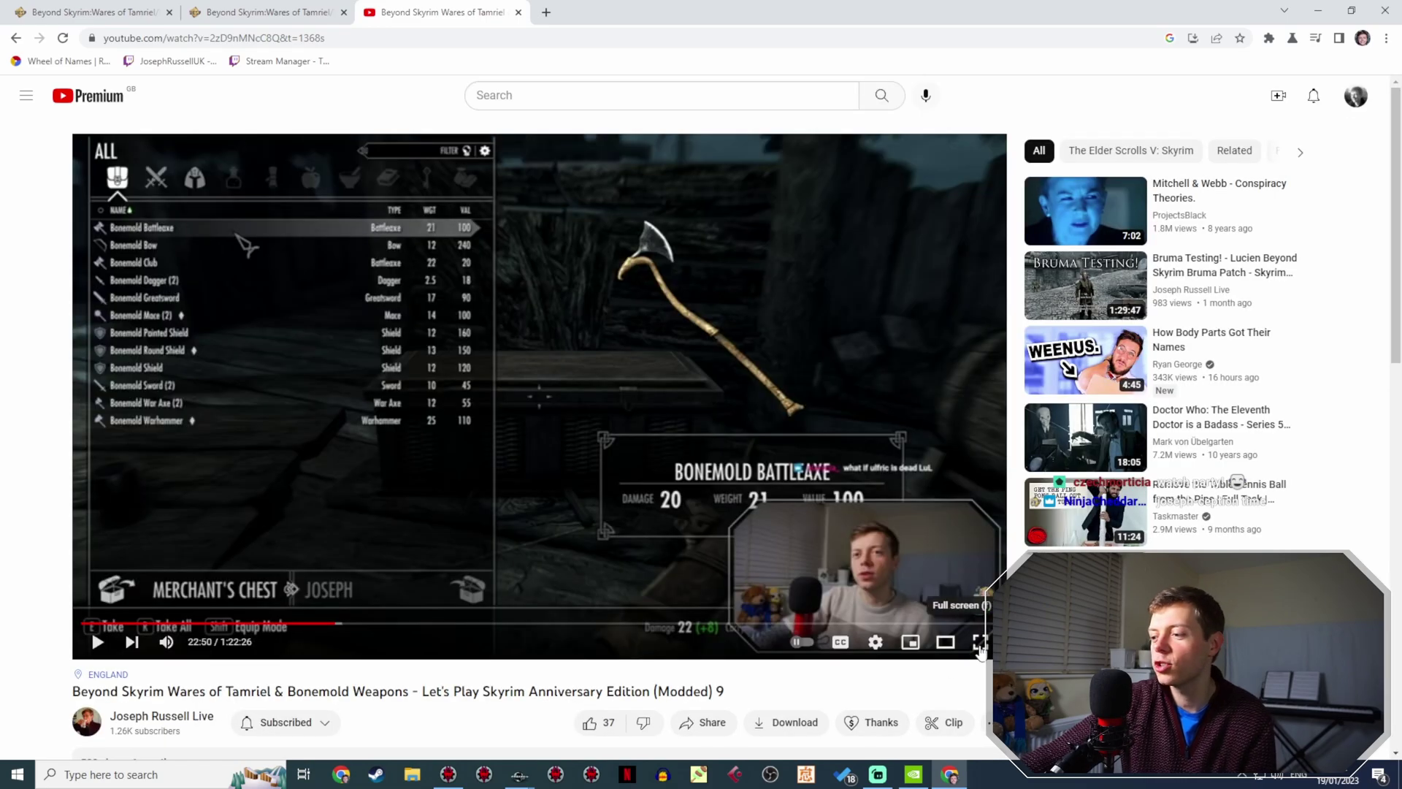
# Play the video full screen, skip ahead to the merchant's inventory and pause at 47:55 on the Gulltafl of Migration.
pyautogui.click(981, 648)
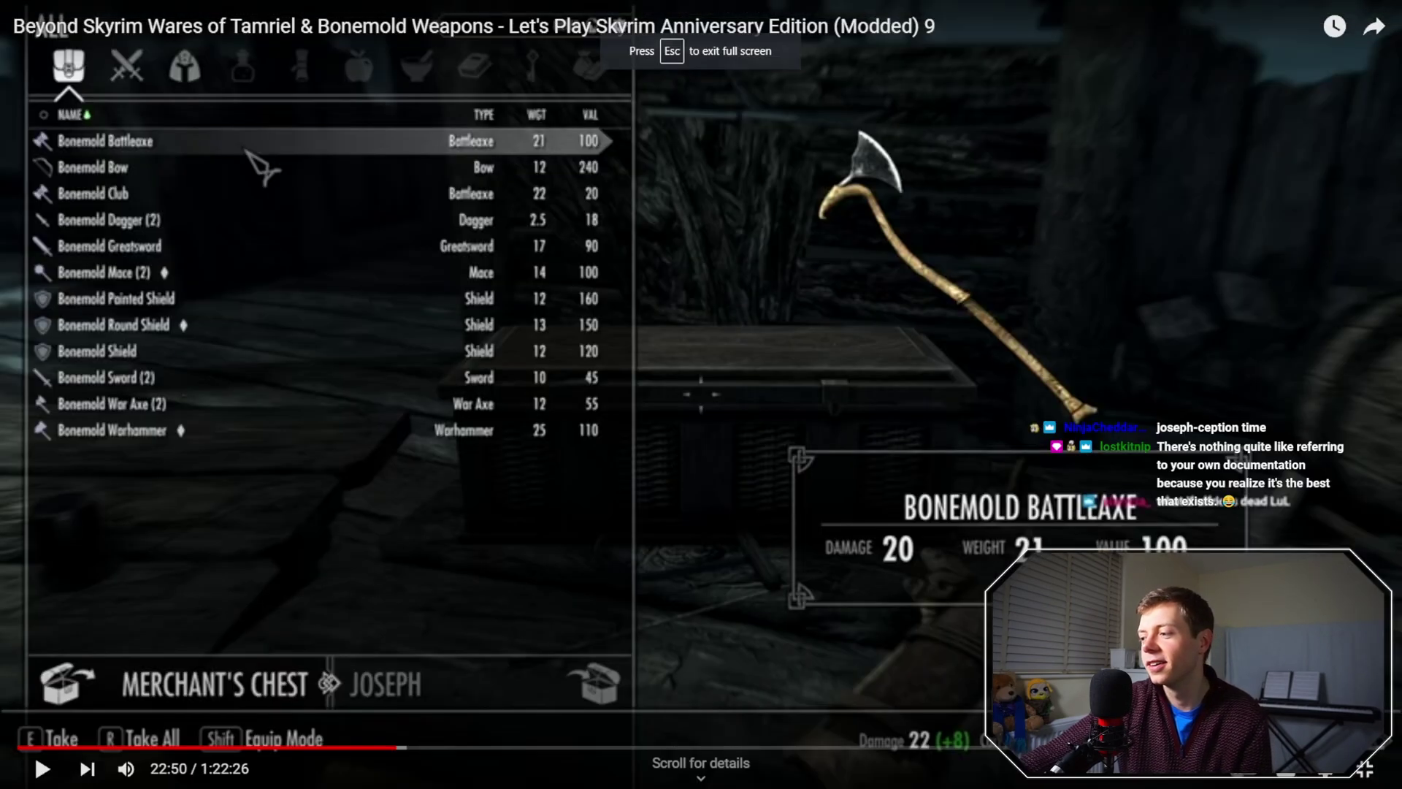
pyautogui.click(1331, 366)
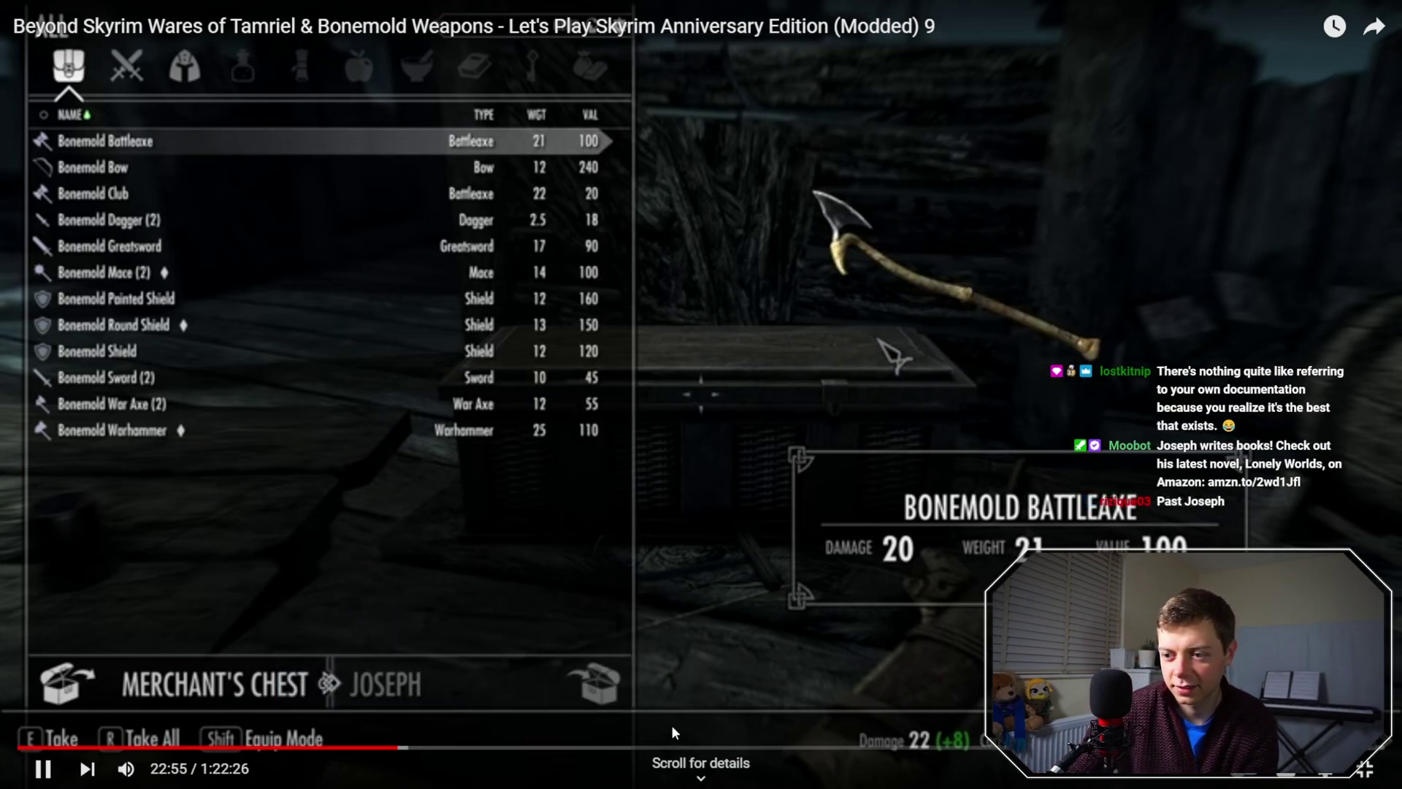
pyautogui.click(679, 747)
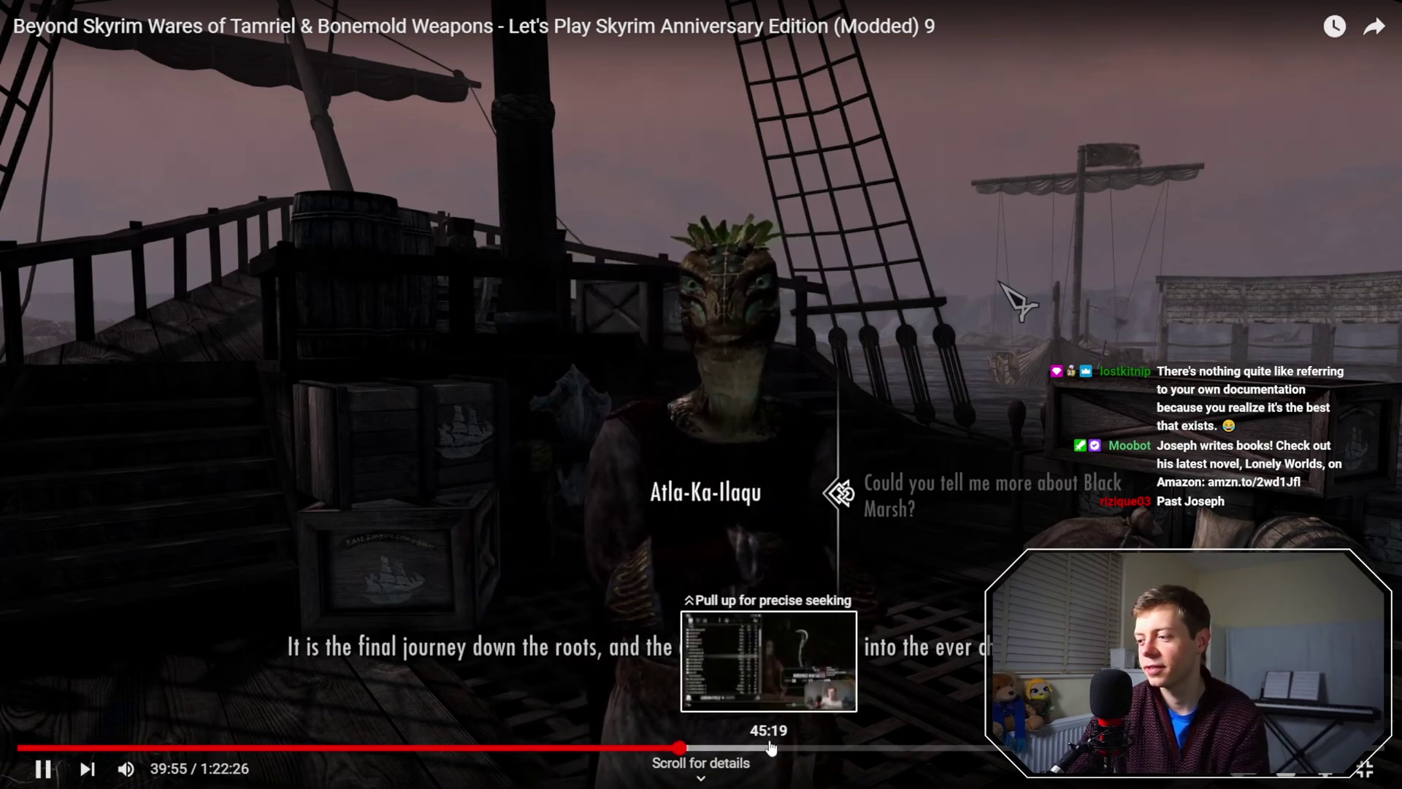
pyautogui.click(725, 747)
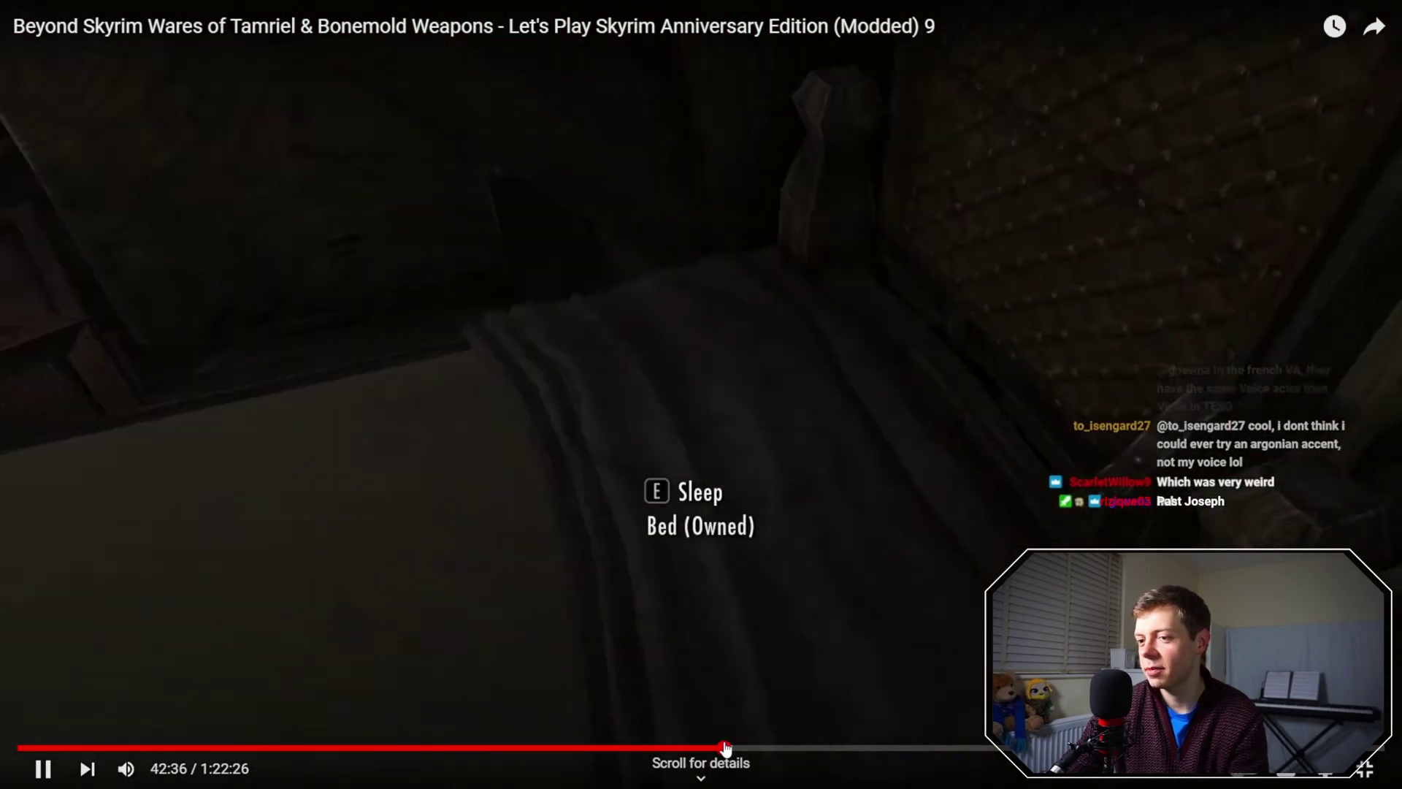
pyautogui.moveTo(725, 747); pyautogui.dragTo(810, 743)
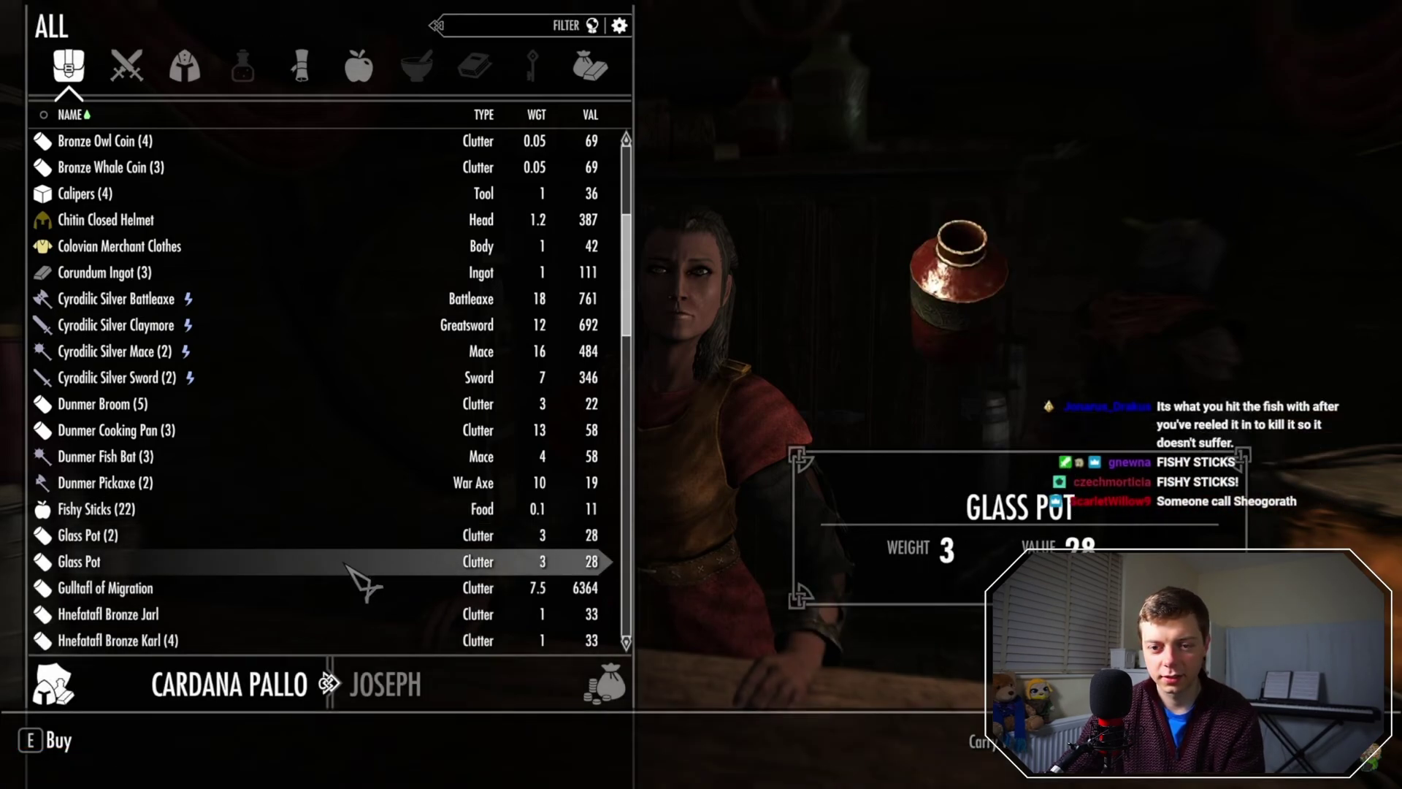
pyautogui.click(808, 315)
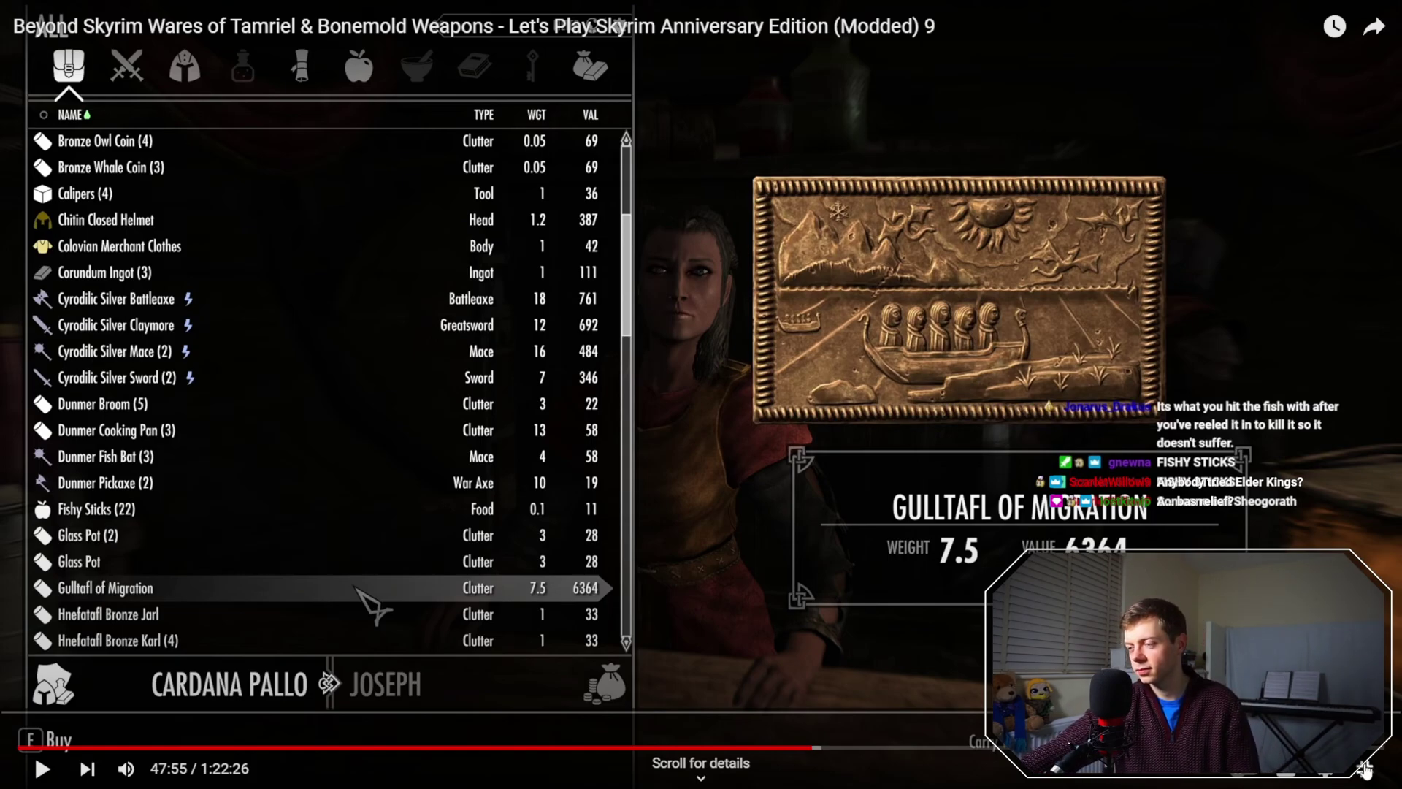
# Leave the full-screen video, minimise the browser and switch to the JR33LucienWaresOfTamriel quest window in Creation Kit.
pyautogui.click(1364, 768)
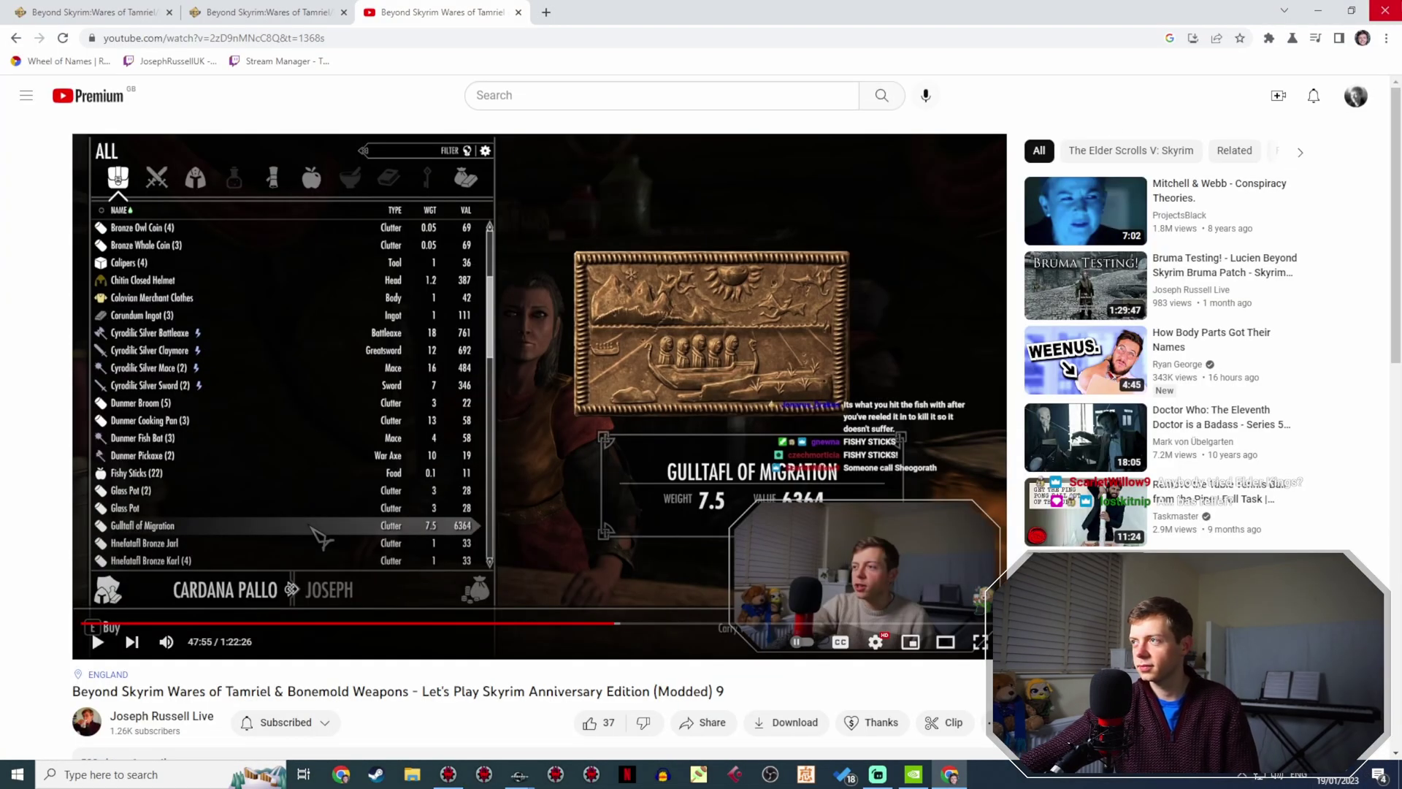
pyautogui.click(1318, 12)
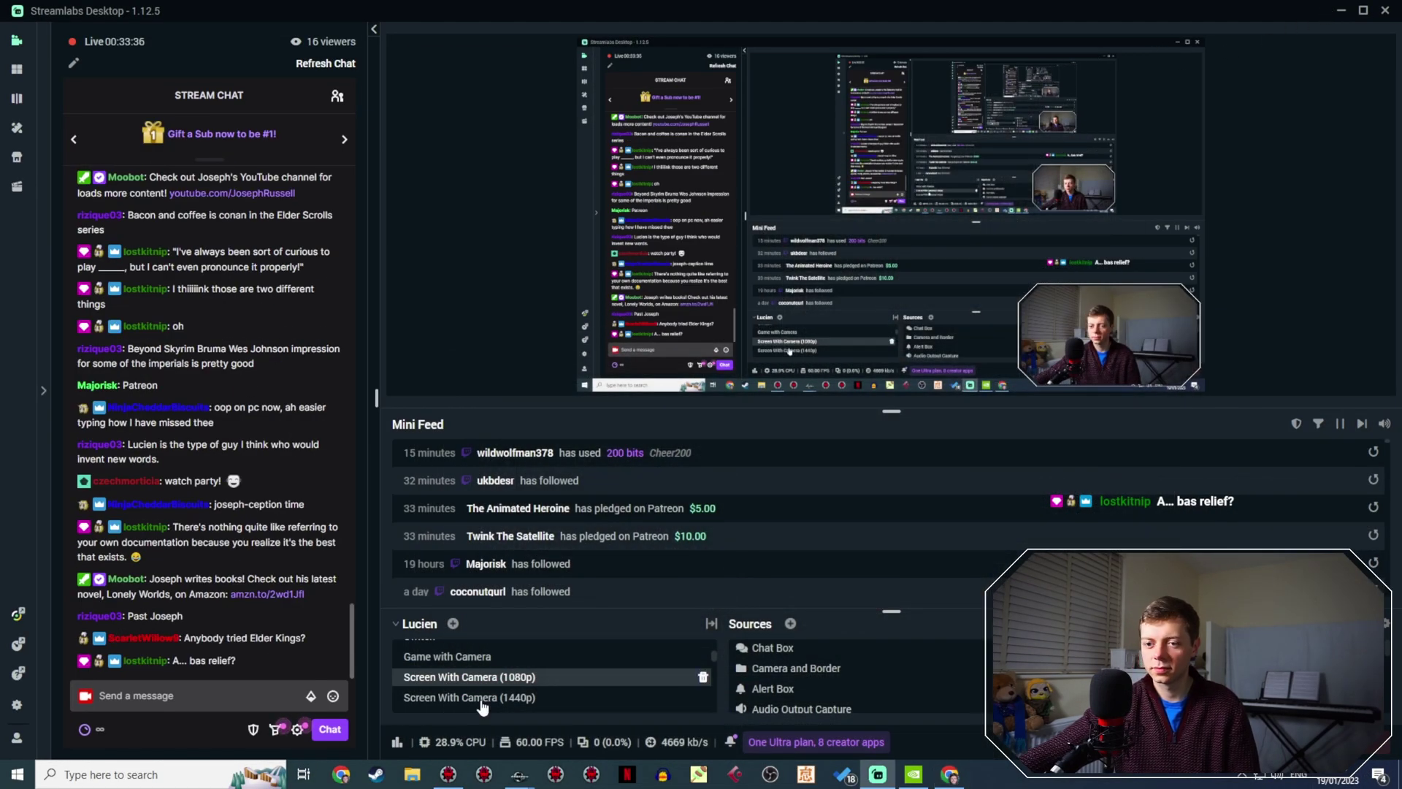
pyautogui.moveTo(519, 772)
pyautogui.click(588, 719)
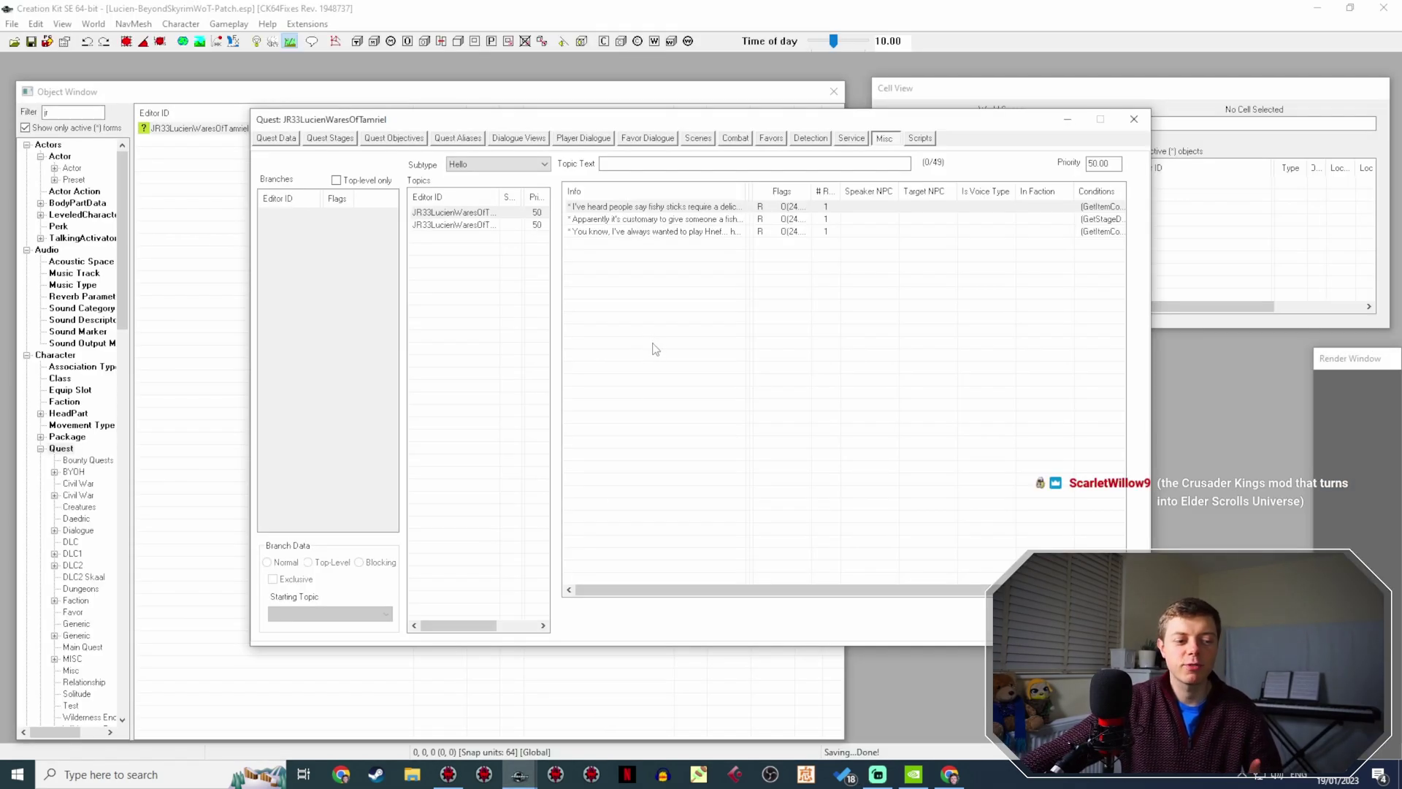
# Duplicate the Hello info that begins "You know, I've always wanted to play Hnef...".
pyautogui.click(687, 231)
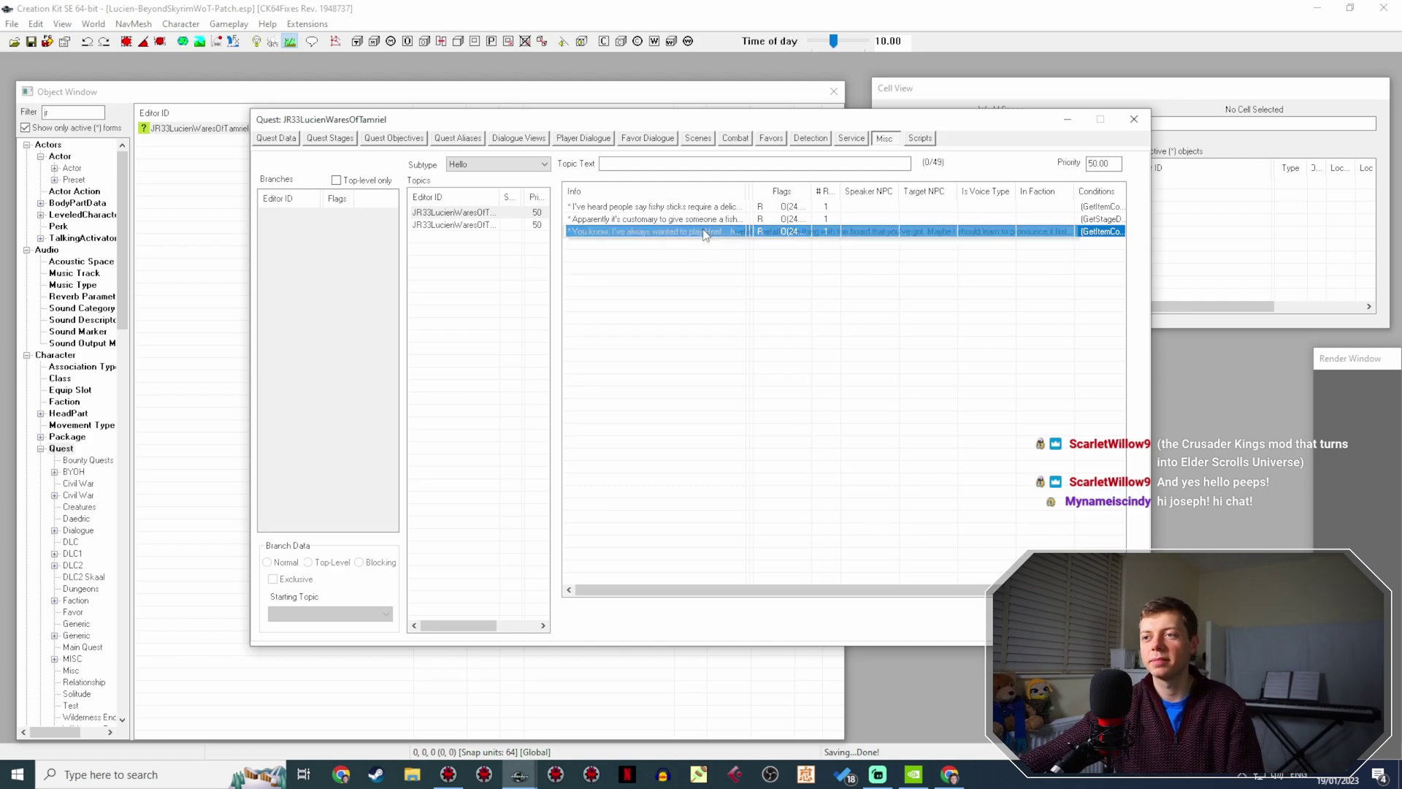
pyautogui.rightClick(707, 231)
pyautogui.click(736, 255)
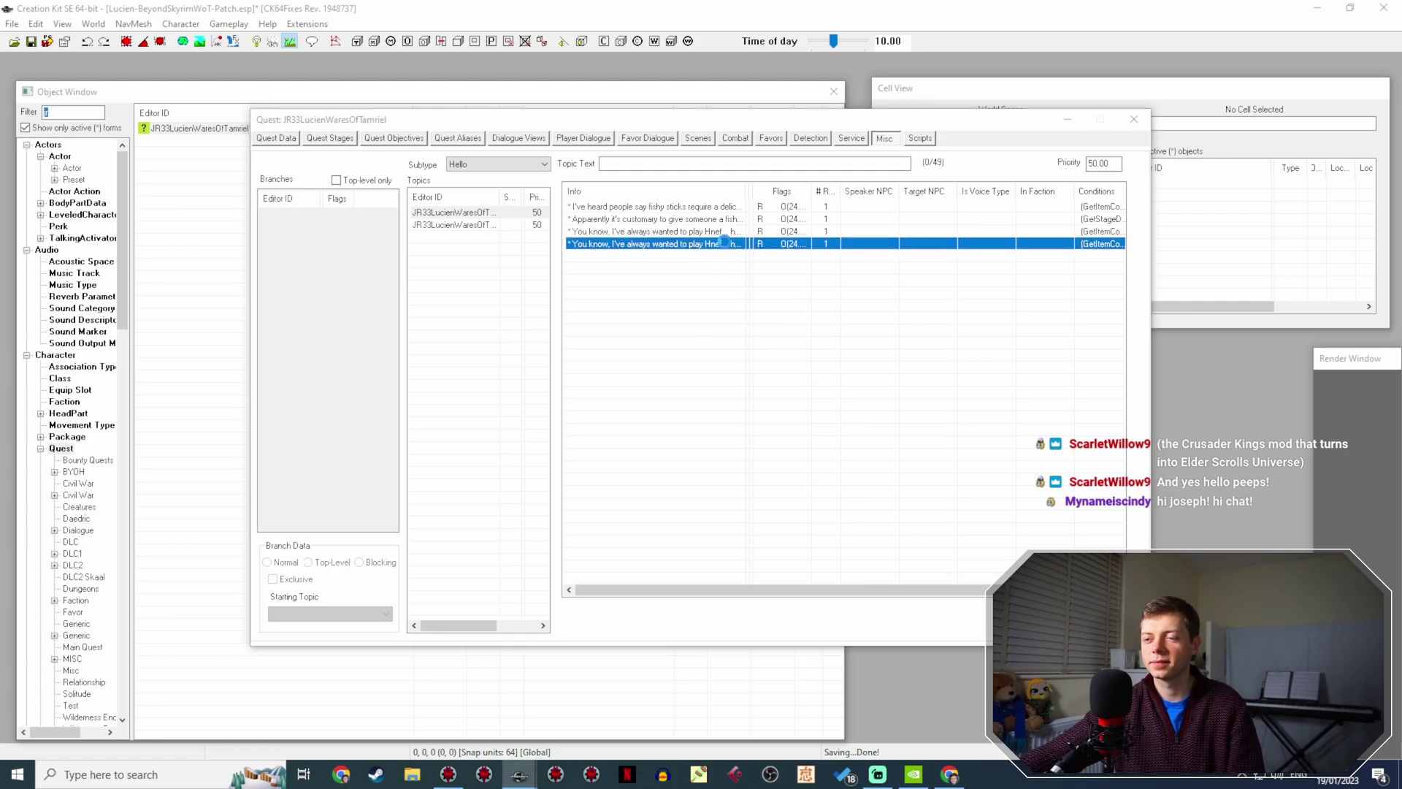
# Replace the duplicated info's response text with "Oh my goodness, that gulltafl is simply remarkable!" and accept the topic info.
pyautogui.click(633, 218)
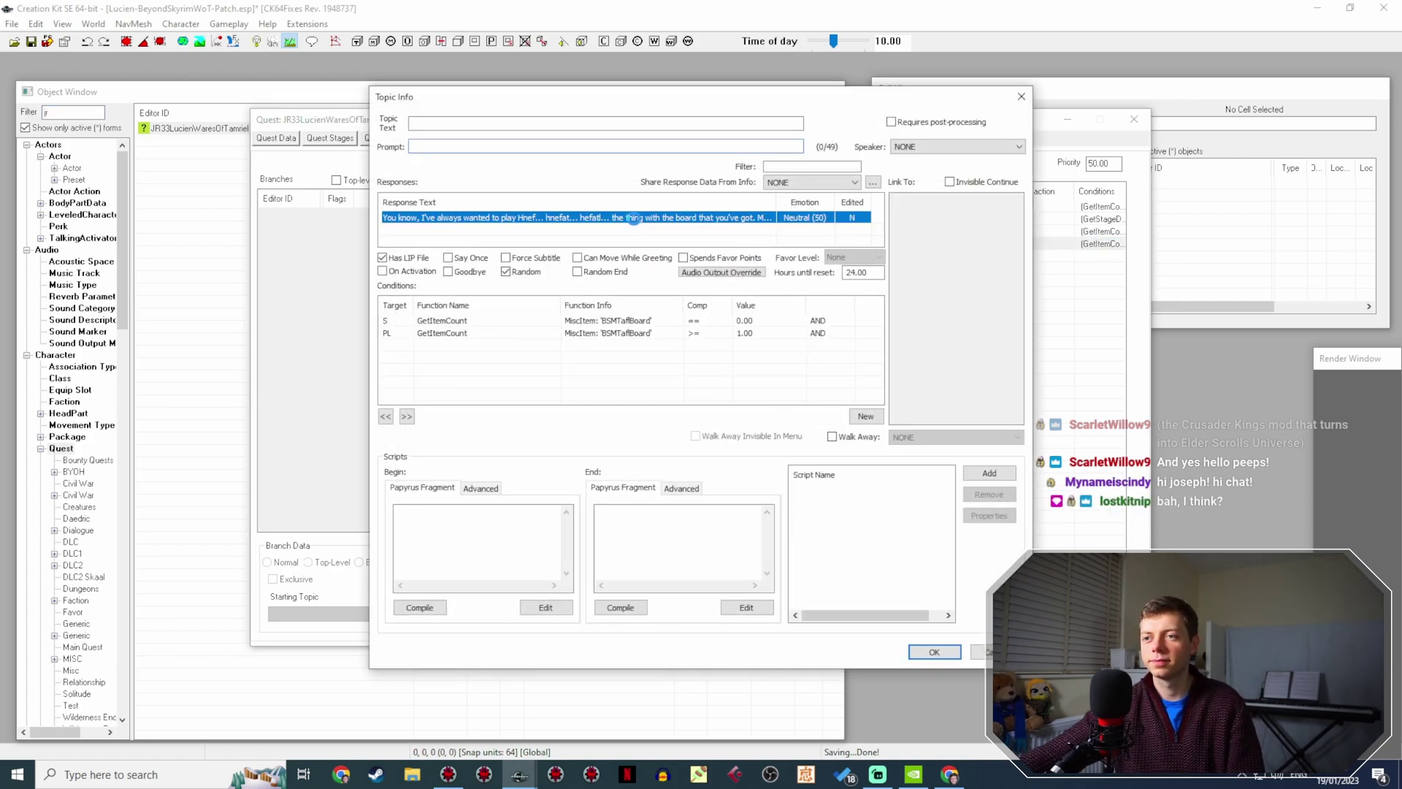
pyautogui.doubleClick(633, 217)
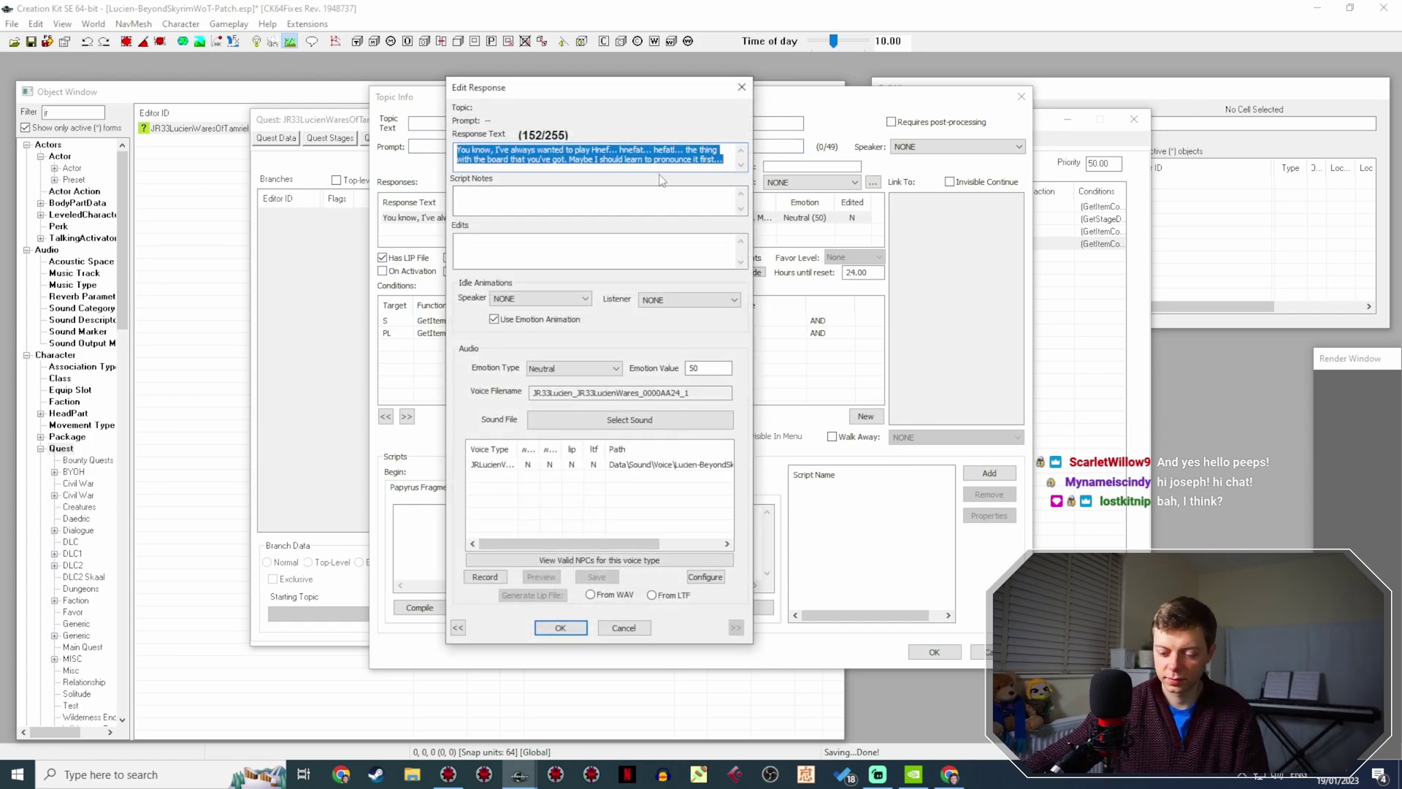
pyautogui.write('Oh my goo')
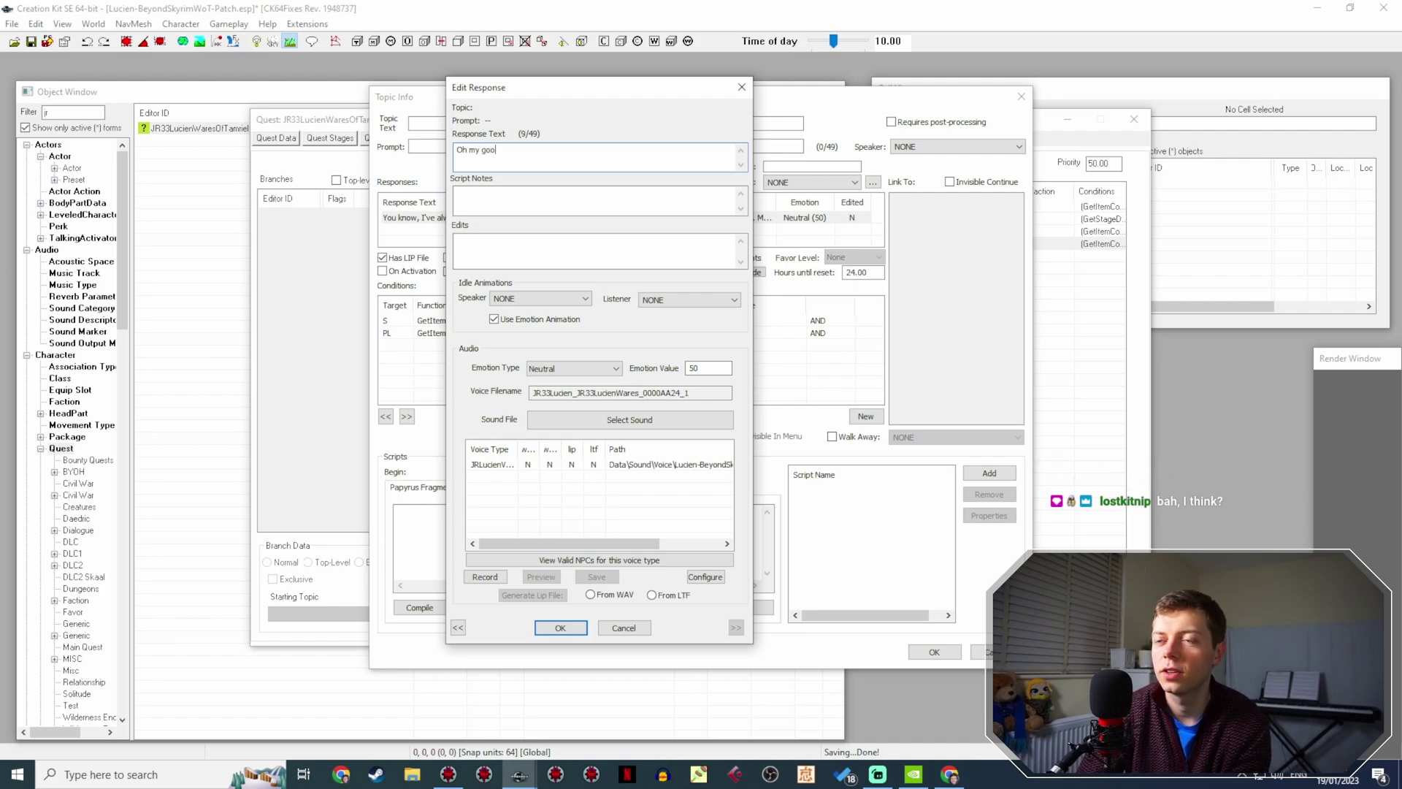
pyautogui.write('dness, that ')
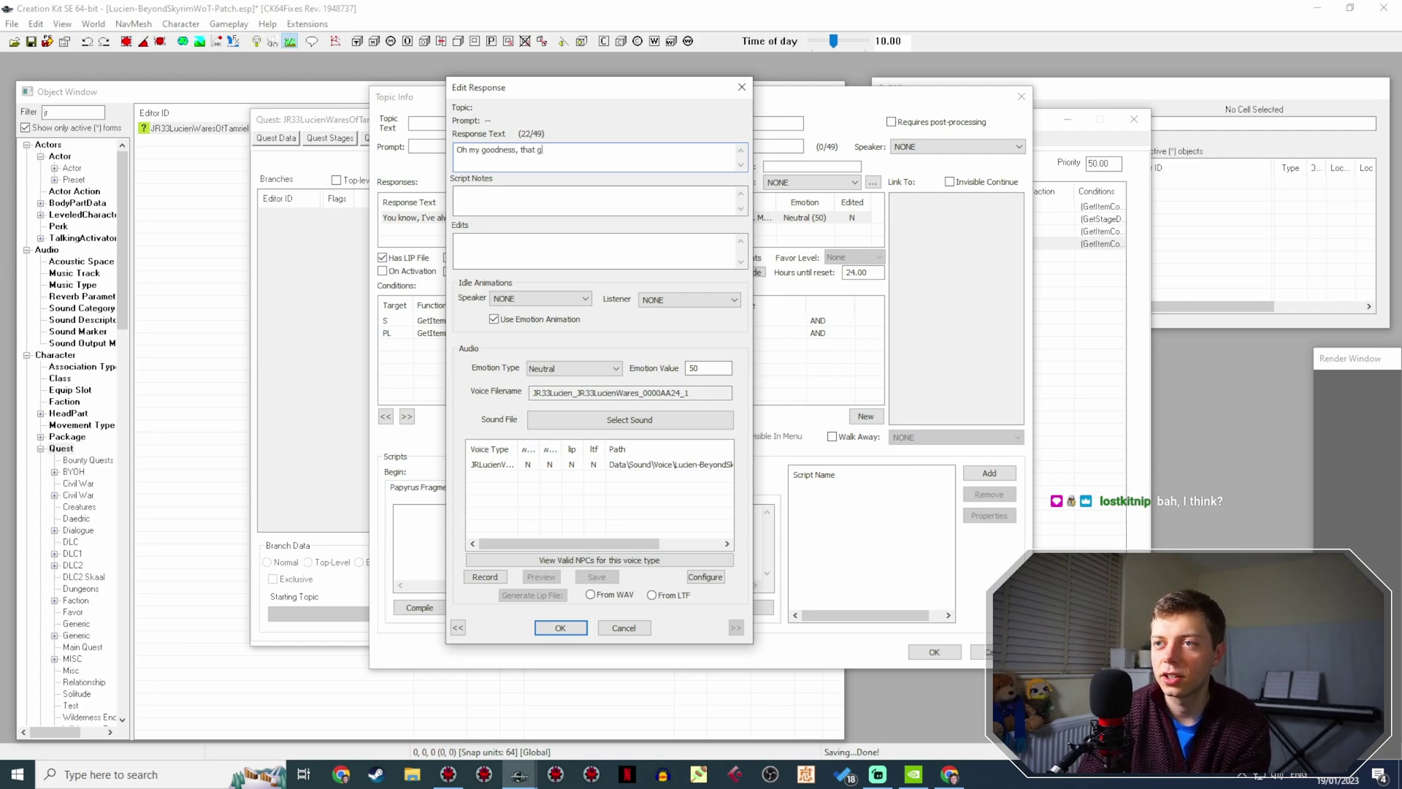
pyautogui.write('gulltafl')
pyautogui.hotkey('alt', 'Tab')
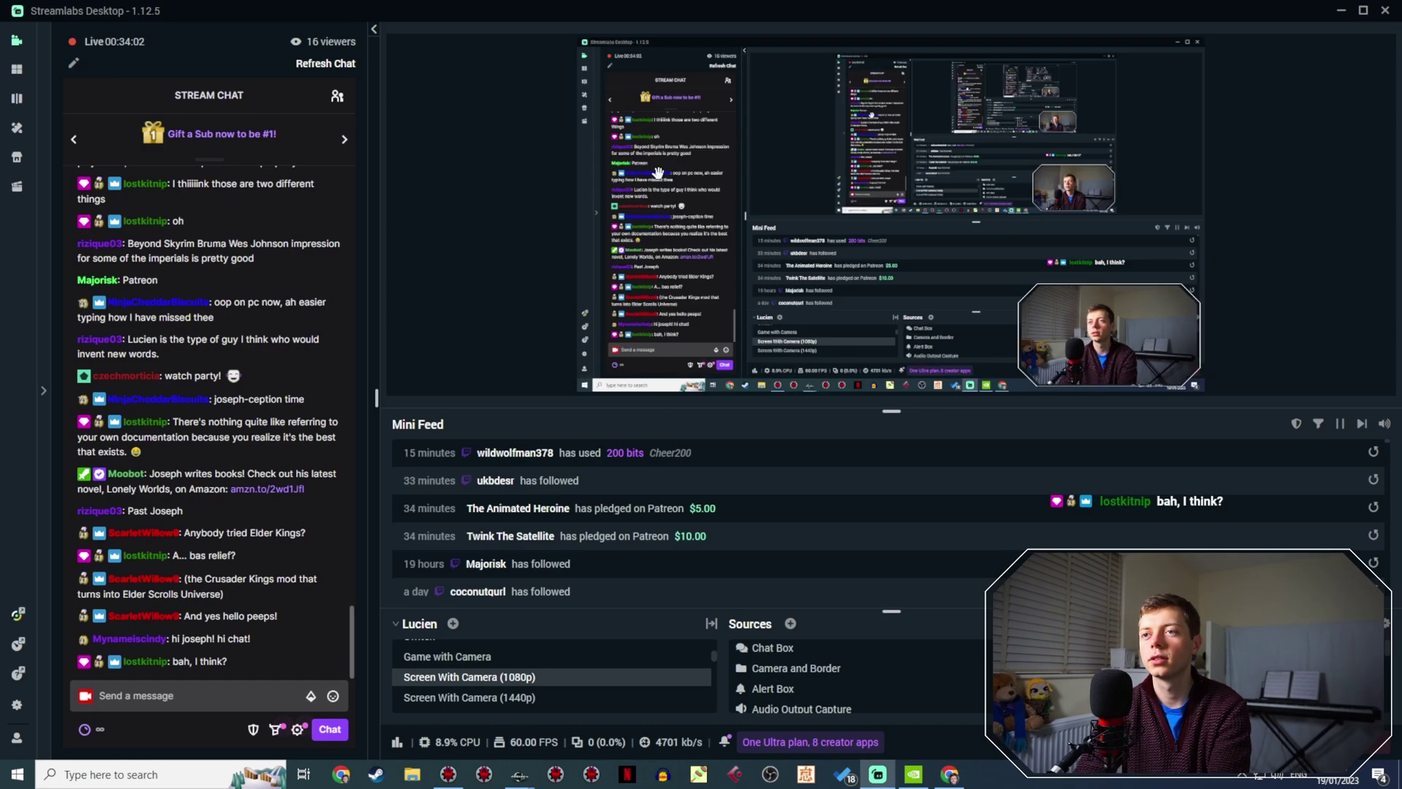
pyautogui.hotkey('alt', 'Tab')
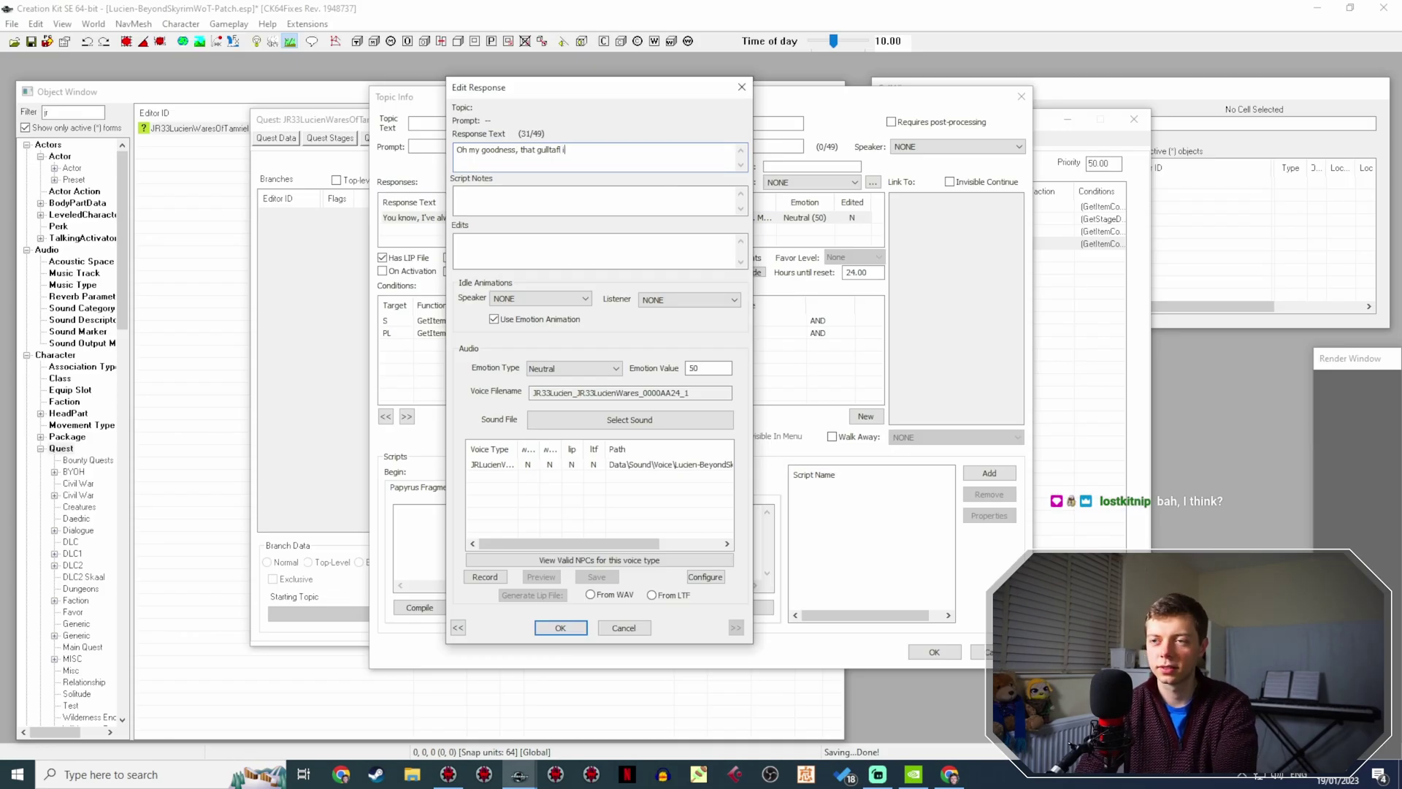
pyautogui.write('is simply remarkable')
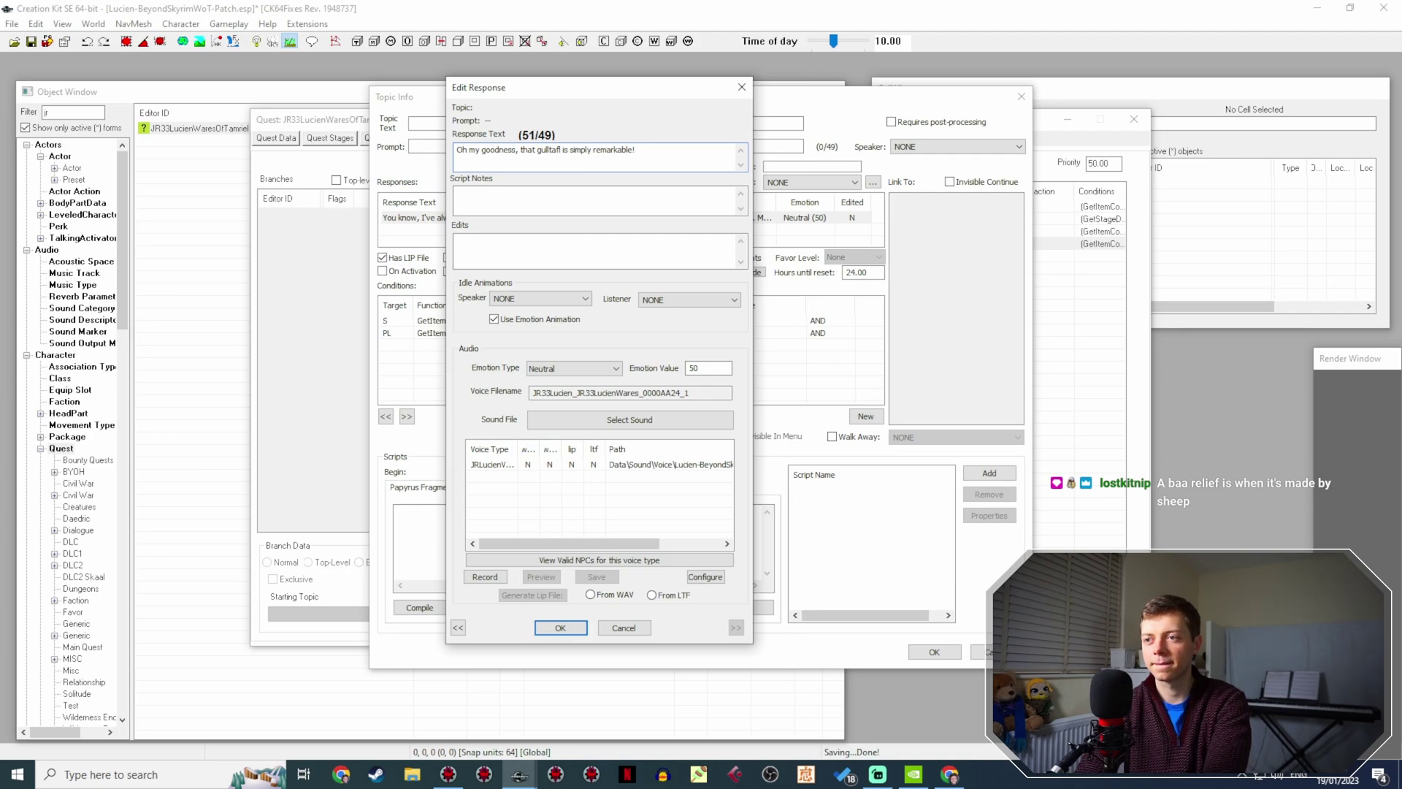
pyautogui.write('! May I please')
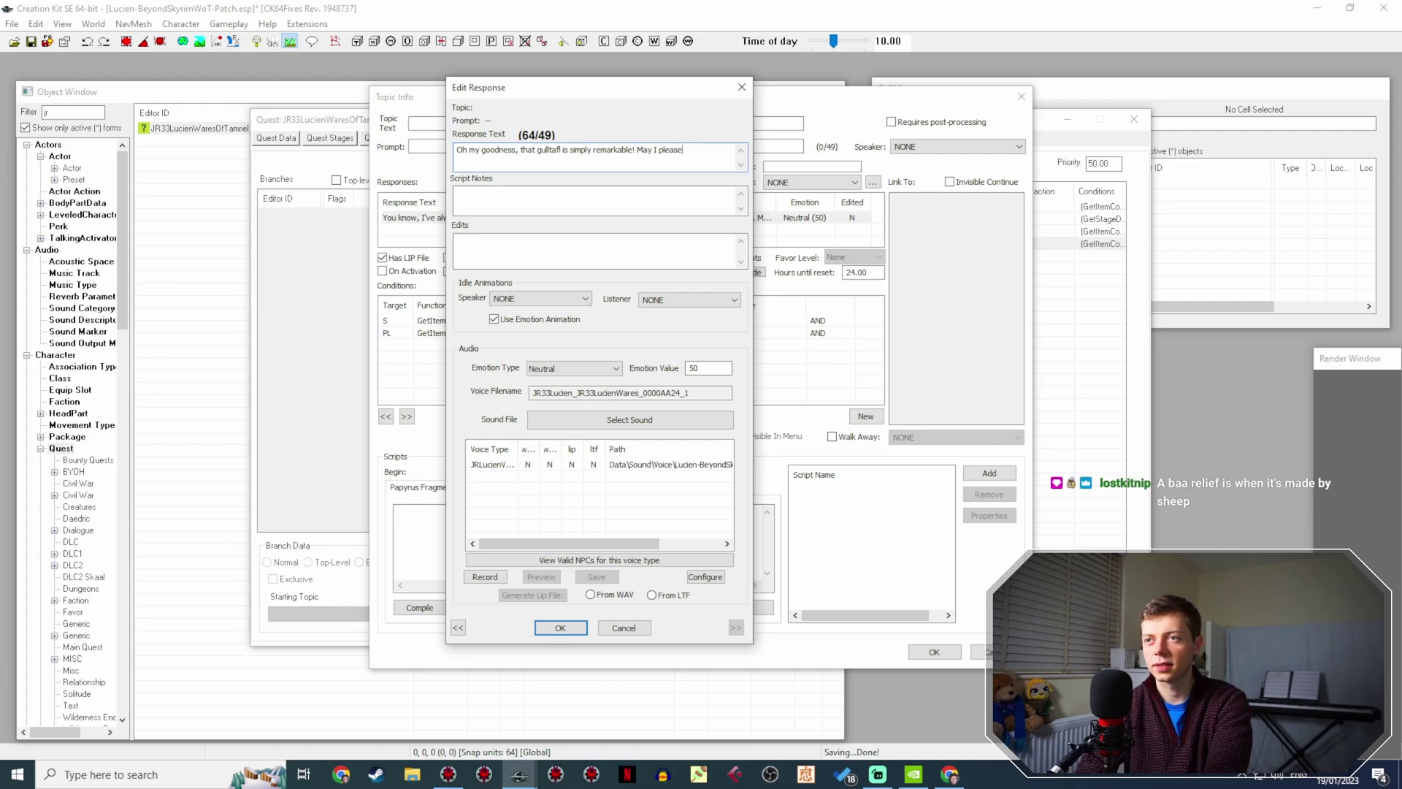
pyautogui.press('BackSpace')
pyautogui.press('BackSpace')
pyautogui.press('BackSpace')
pyautogui.press('BackSpace')
pyautogui.press('BackSpace')
pyautogui.press('BackSpace')
pyautogui.press('BackSpace')
pyautogui.press('BackSpace')
pyautogui.press('BackSpace')
pyautogui.press('BackSpace')
pyautogui.press('BackSpace')
pyautogui.press('BackSpace')
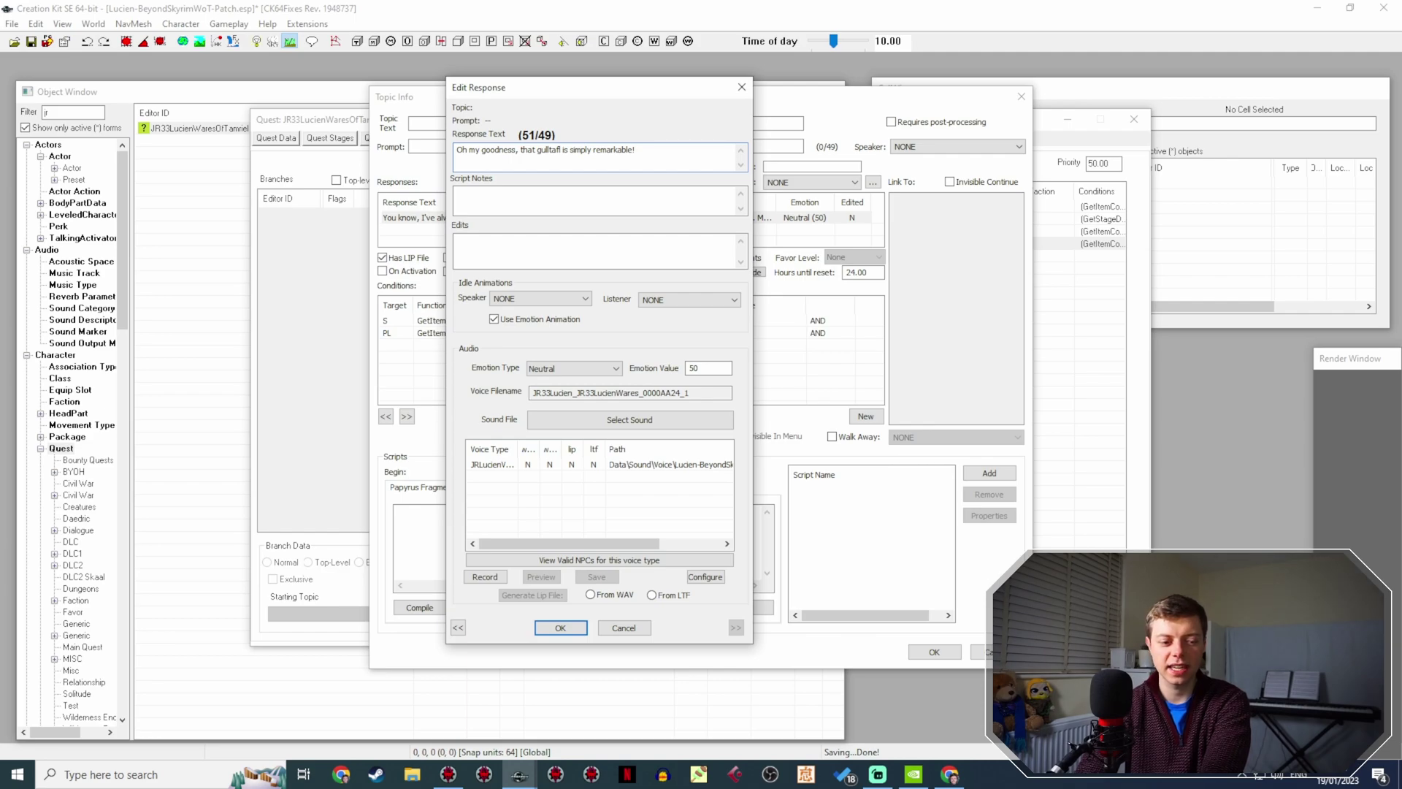
pyautogui.press('Return')
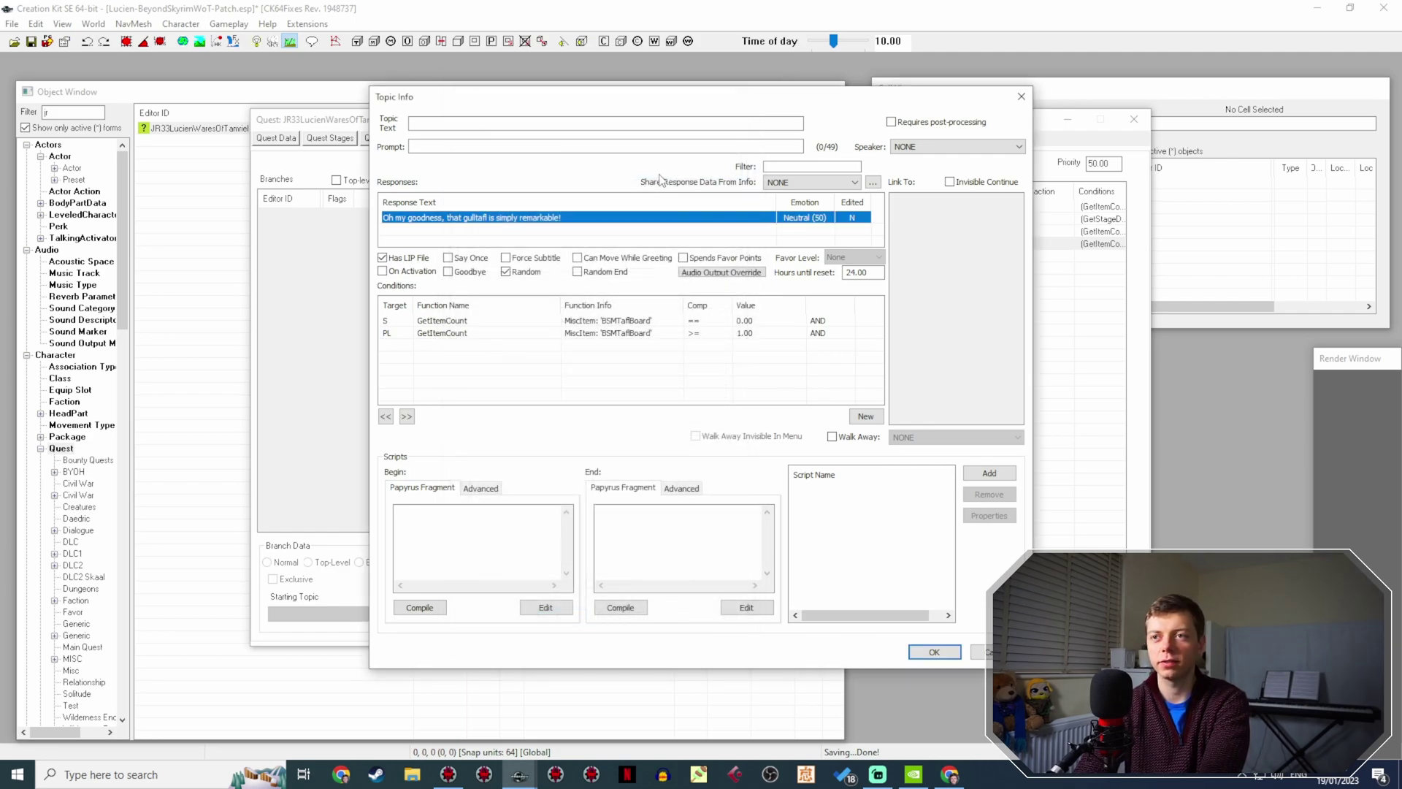
pyautogui.click(945, 654)
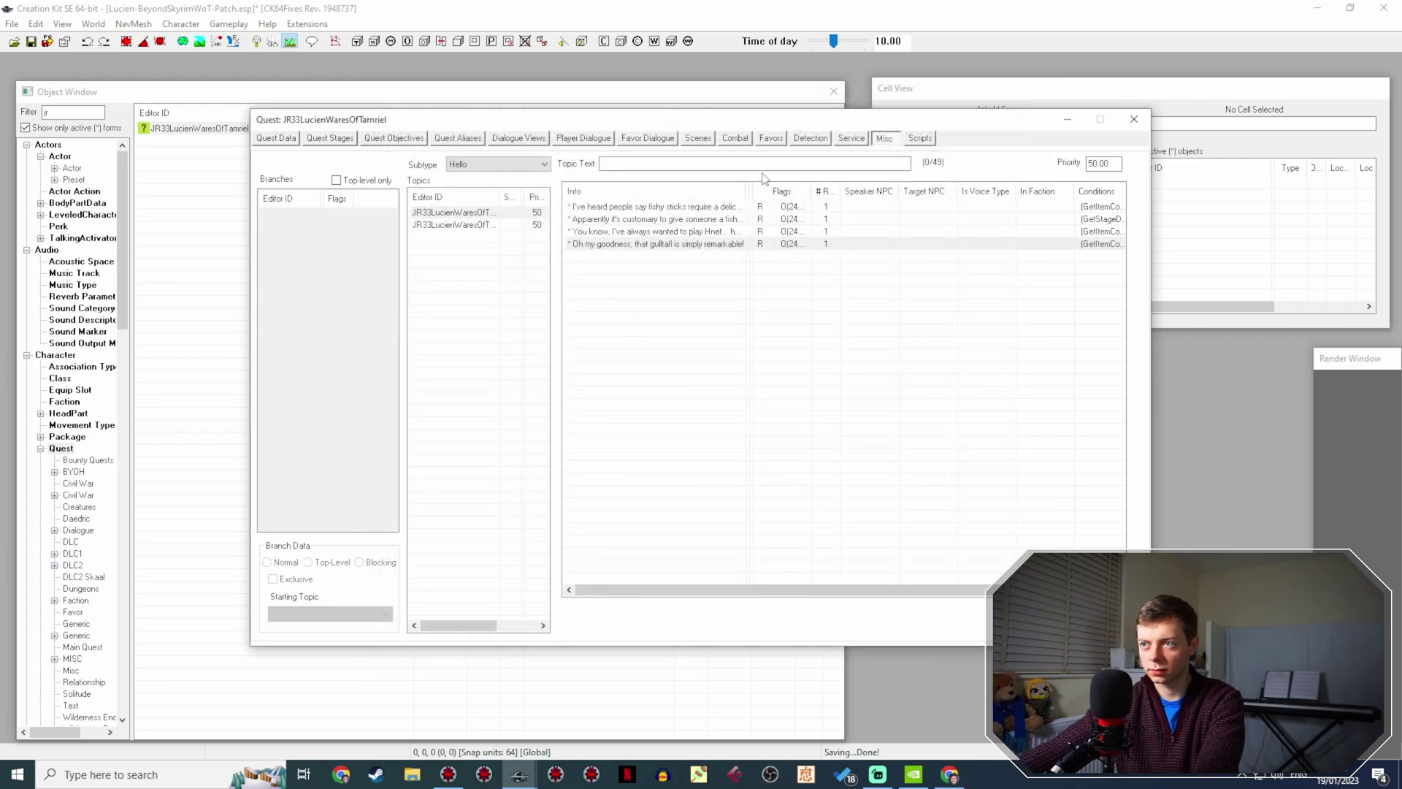
# Create a new player dialogue branch with the ID JR33LucienWaresOfTamrielGulltalf in the quest.
pyautogui.click(584, 139)
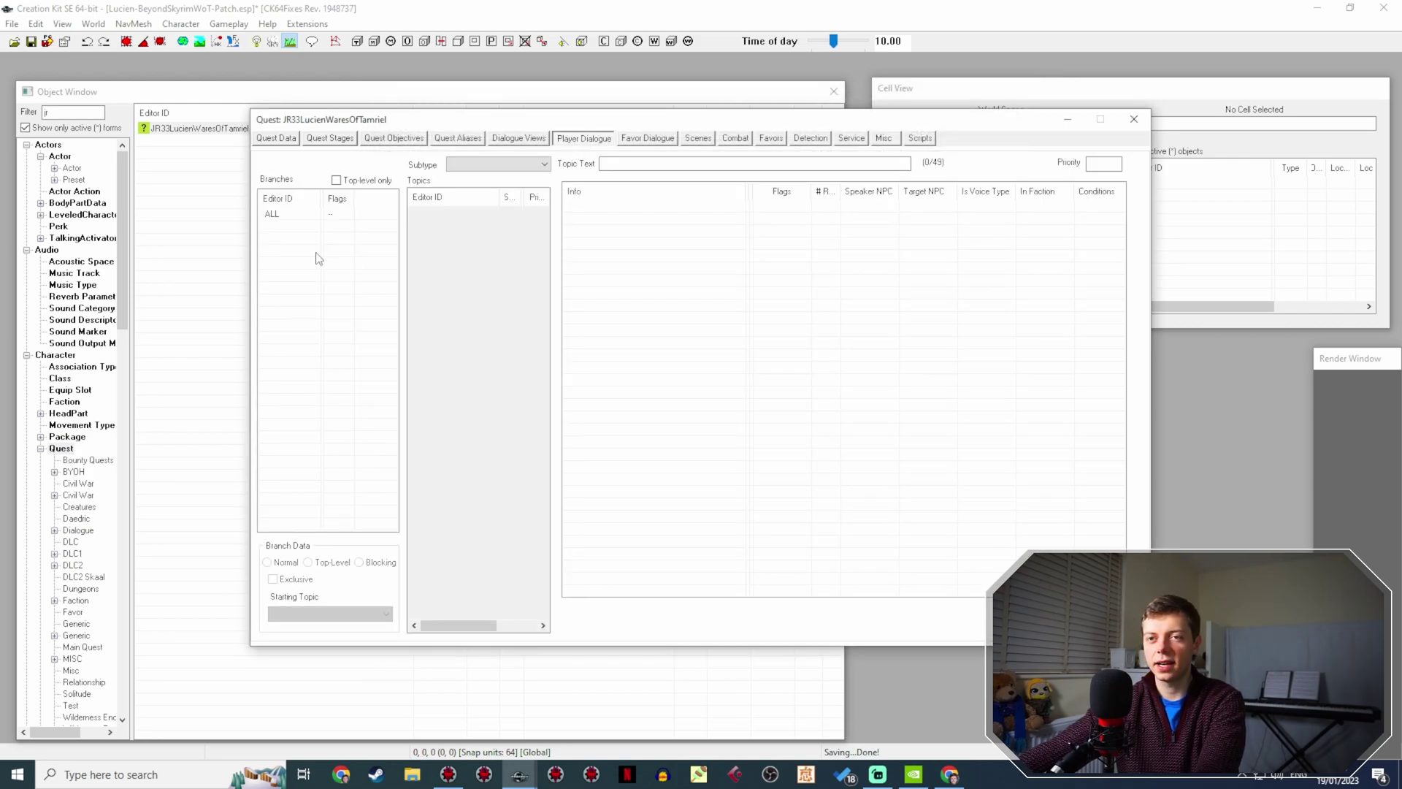
pyautogui.rightClick(323, 243)
pyautogui.press('Down')
pyautogui.press('Return')
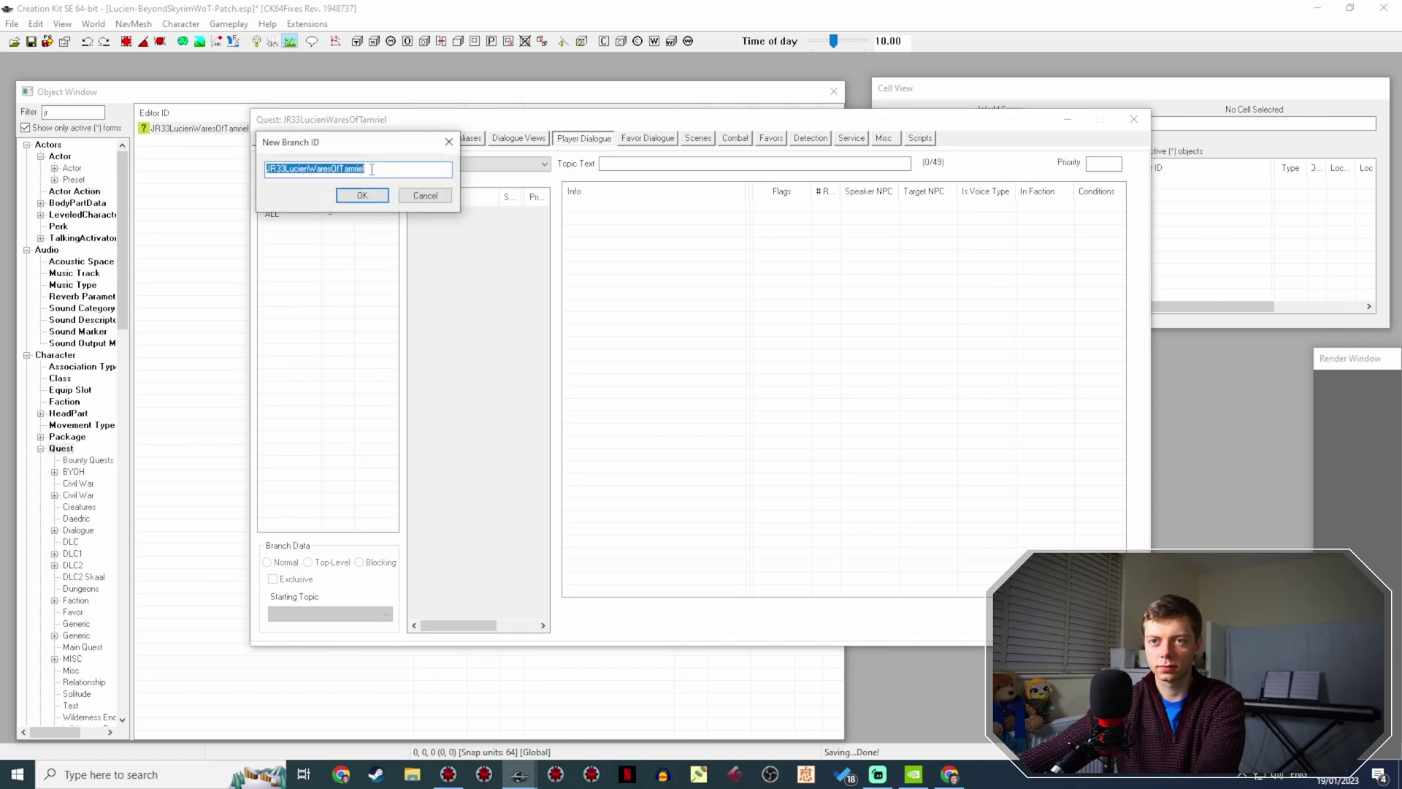
pyautogui.press('End')
pyautogui.write('G')
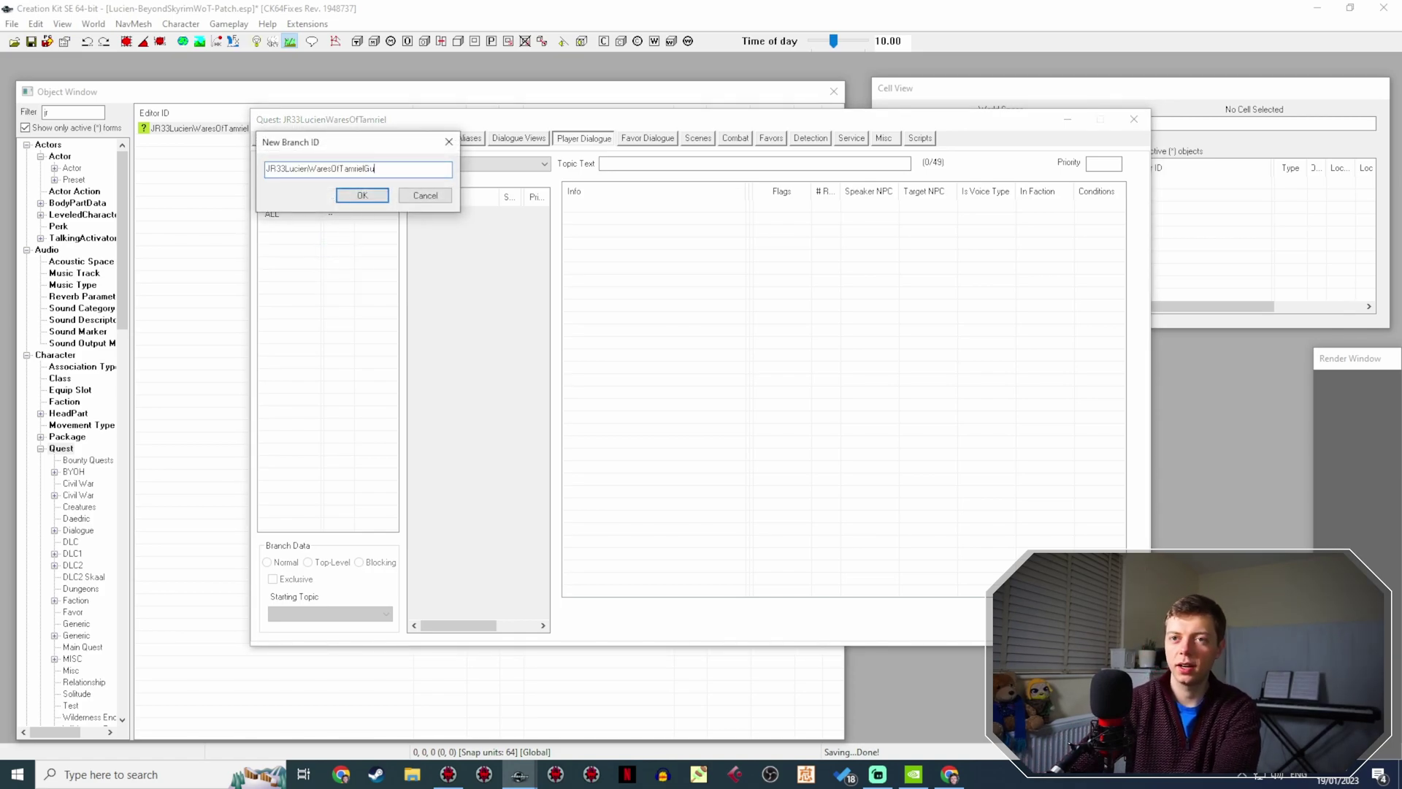
pyautogui.write('ulltalf')
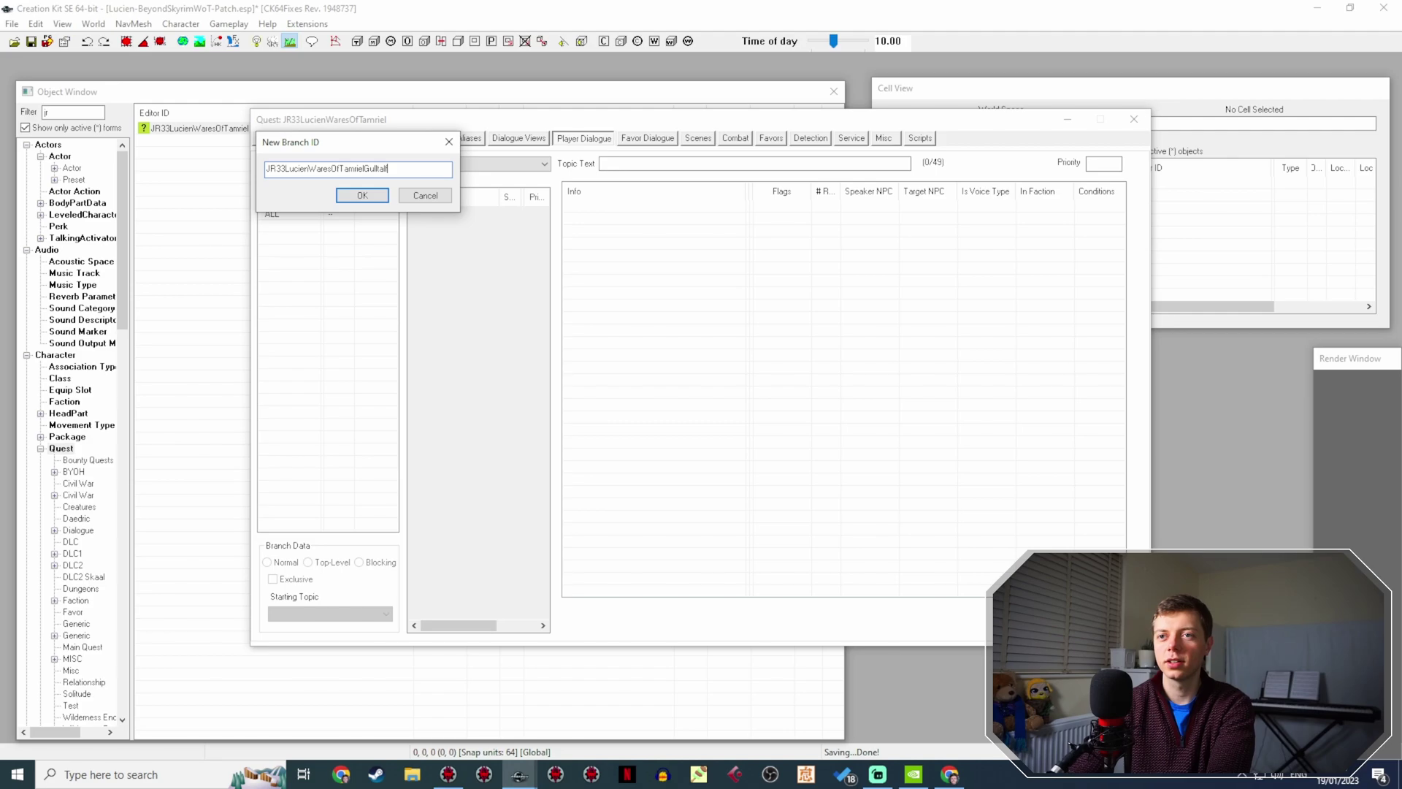
pyautogui.press('Return')
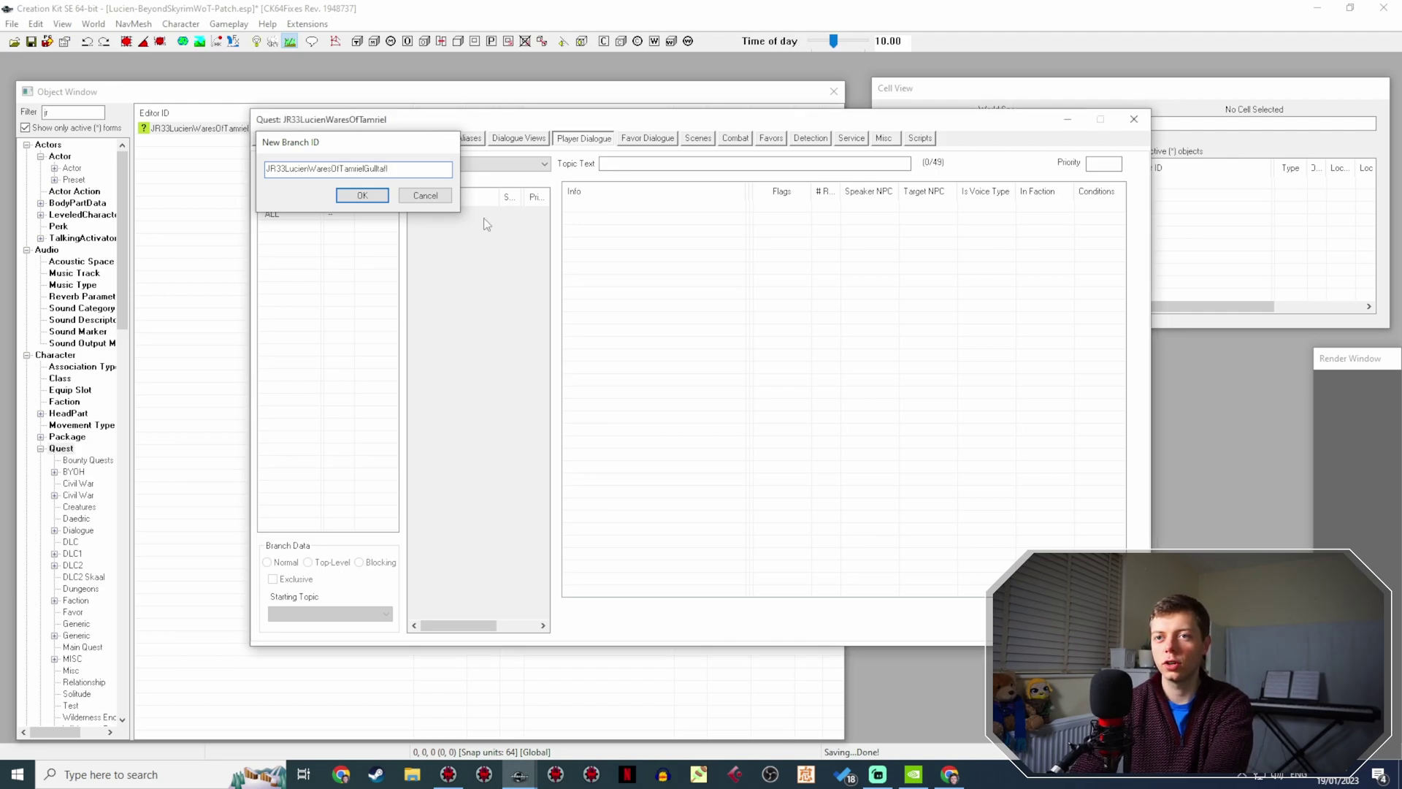
# Name the new branch's starting topic JR33LucienWaresOfTamrielGulltalfA1 and accept it.
pyautogui.click(419, 163)
pyautogui.moveTo(419, 164); pyautogui.dragTo(387, 168)
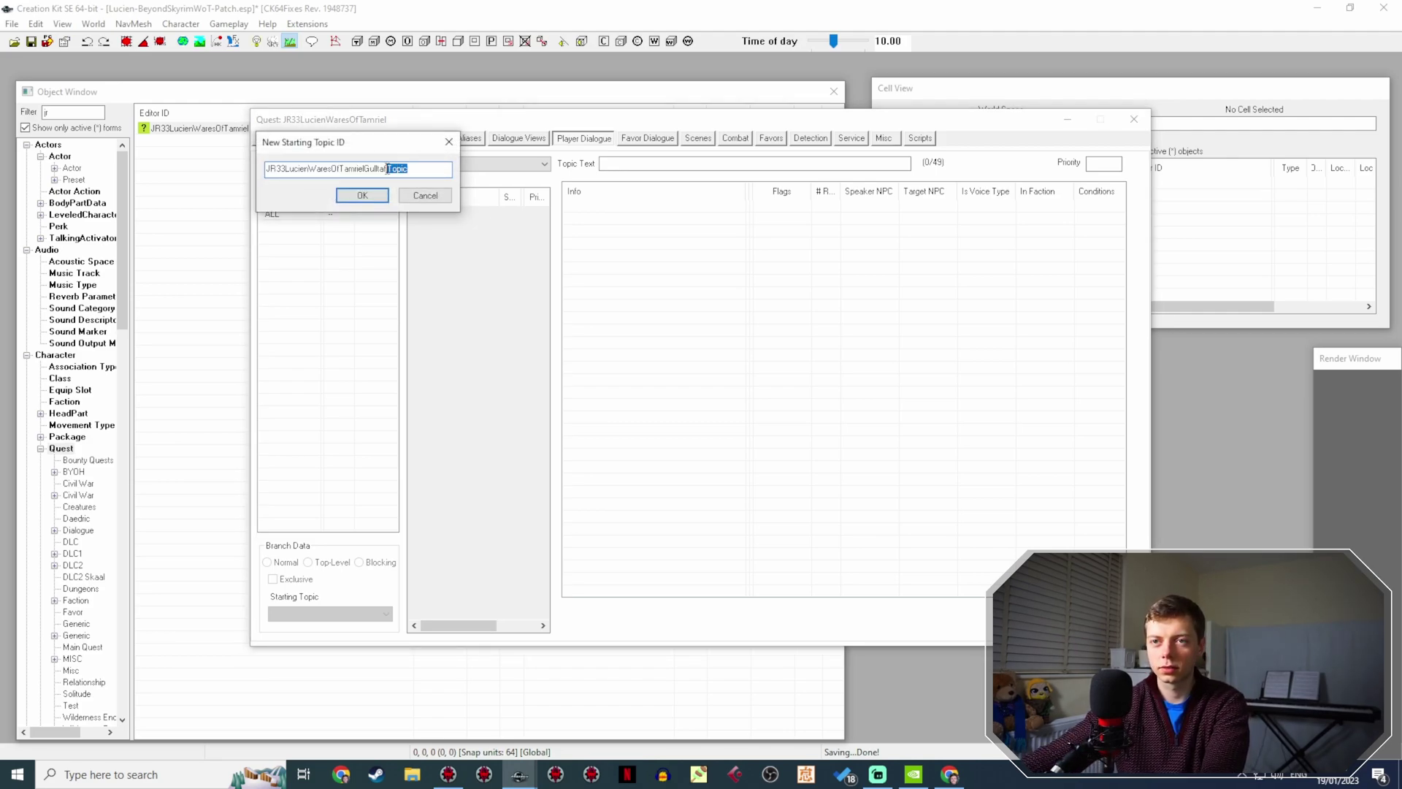
pyautogui.write('A1')
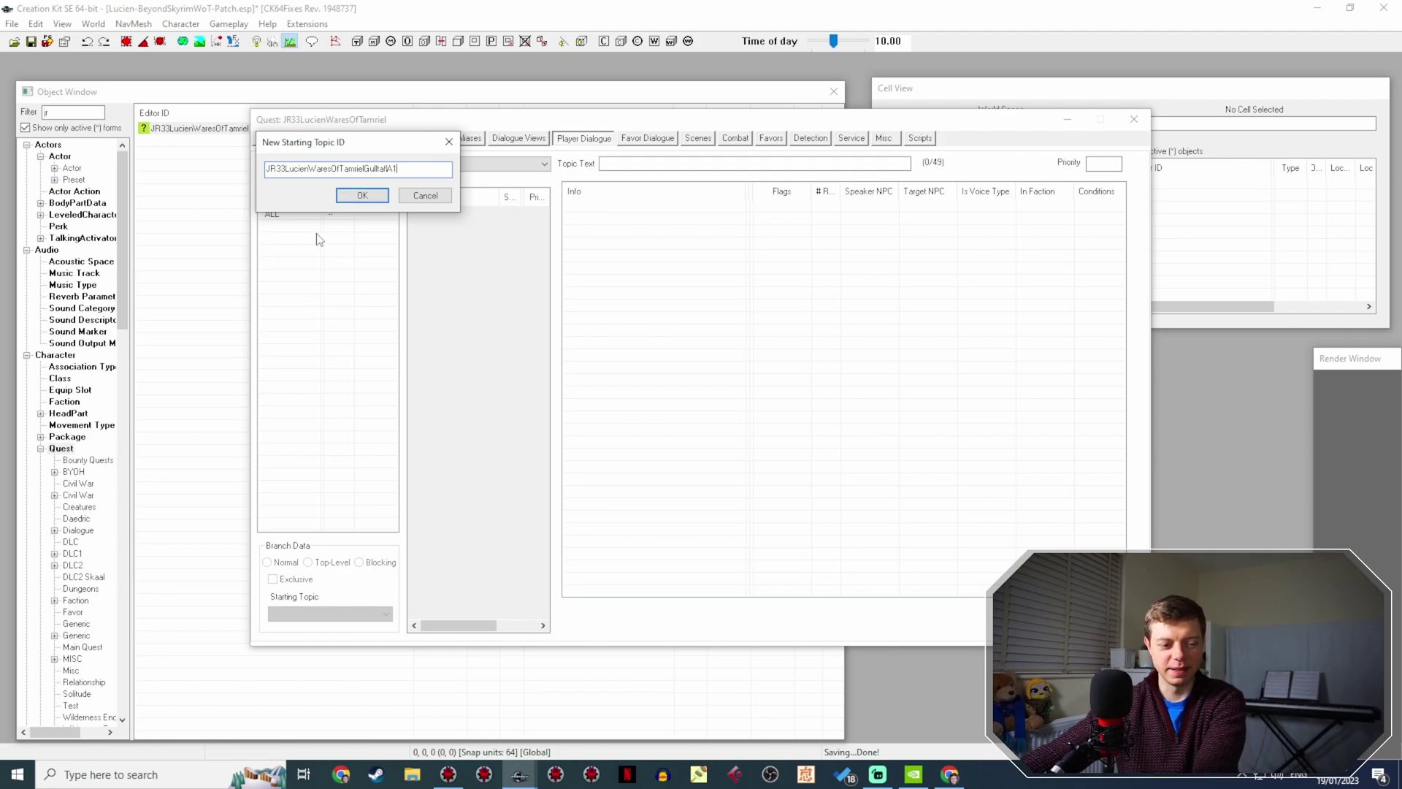
pyautogui.click(352, 197)
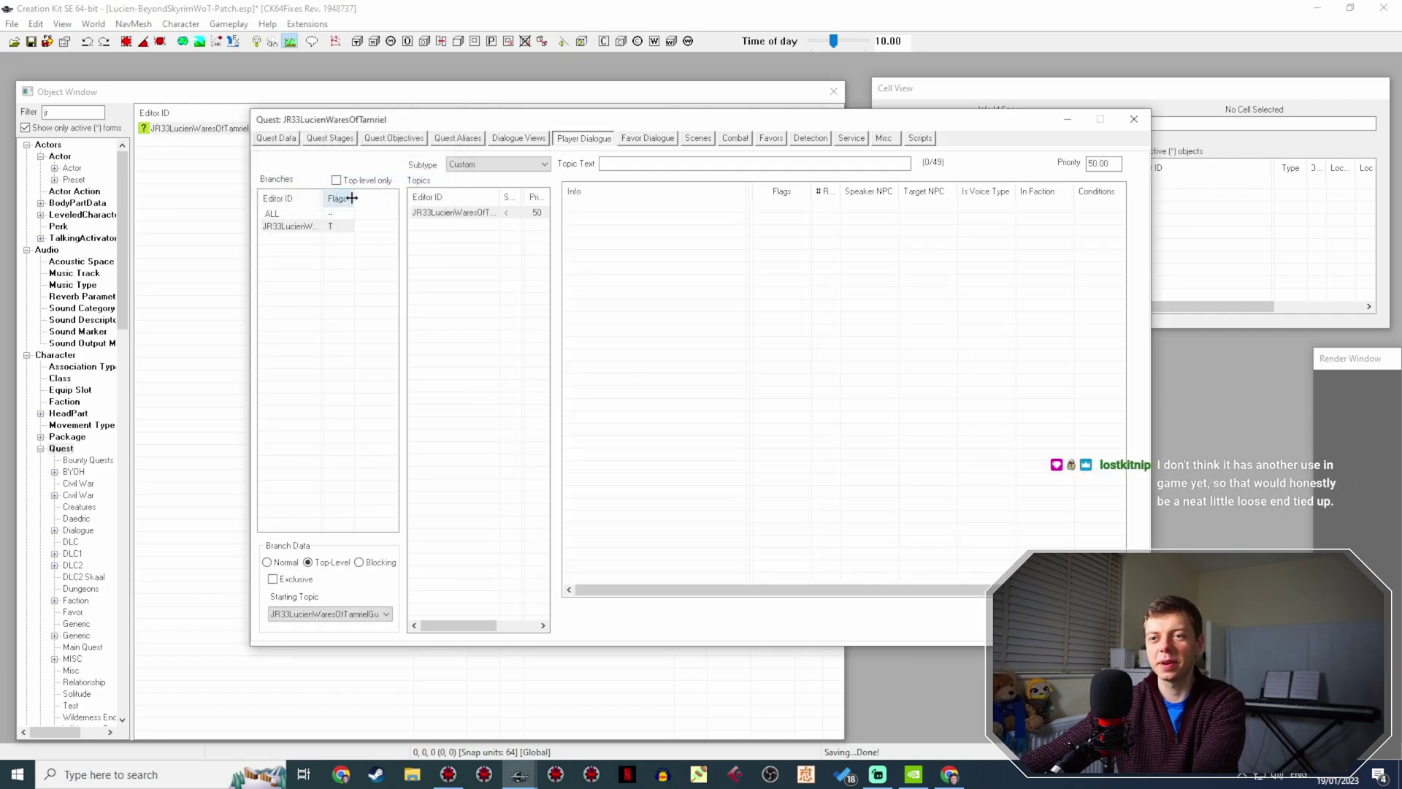
# Move the Hello info "Oh my goodness, that gulltafl is simply remarkable!" to the quest's custom gulltafl branch topic.
pyautogui.click(883, 138)
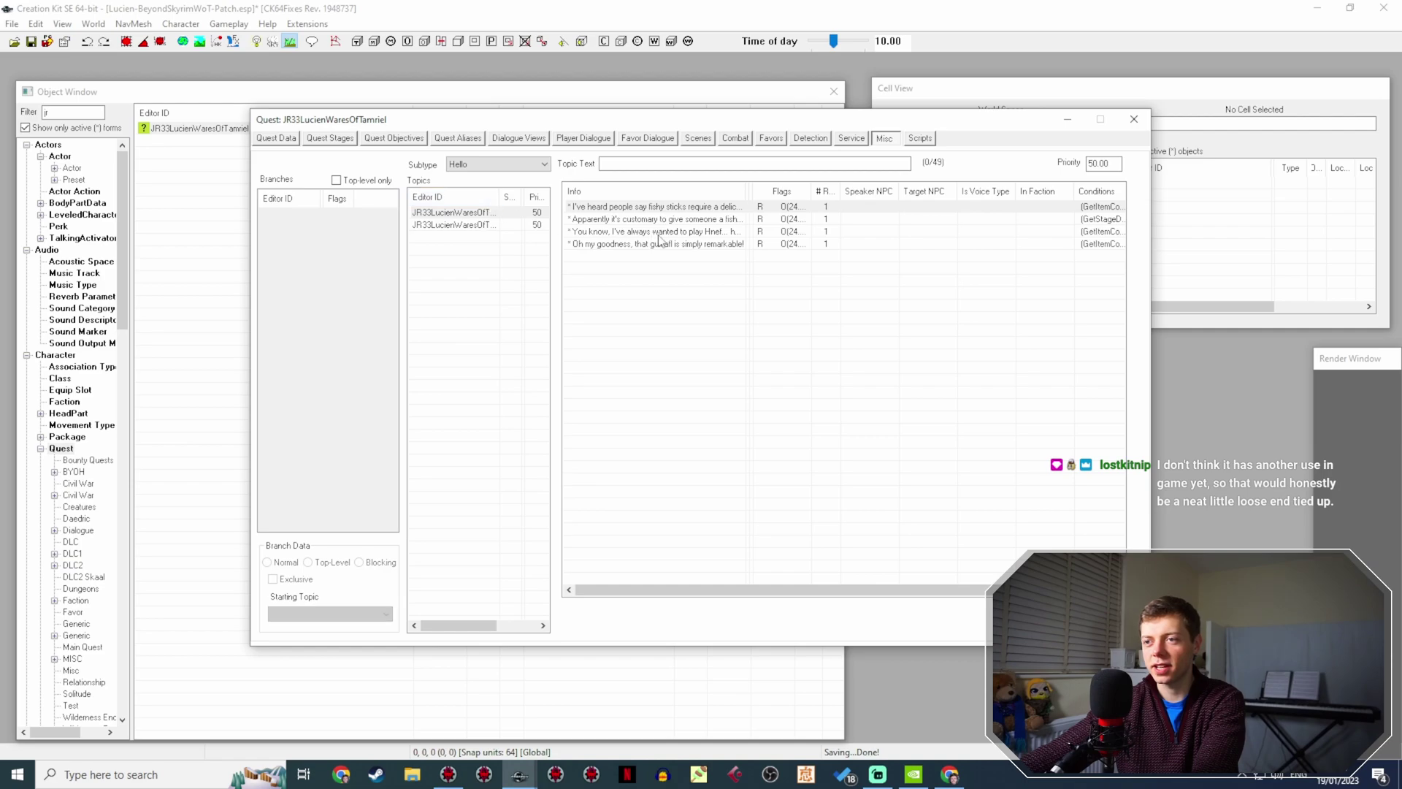
pyautogui.click(665, 244)
pyautogui.rightClick(673, 246)
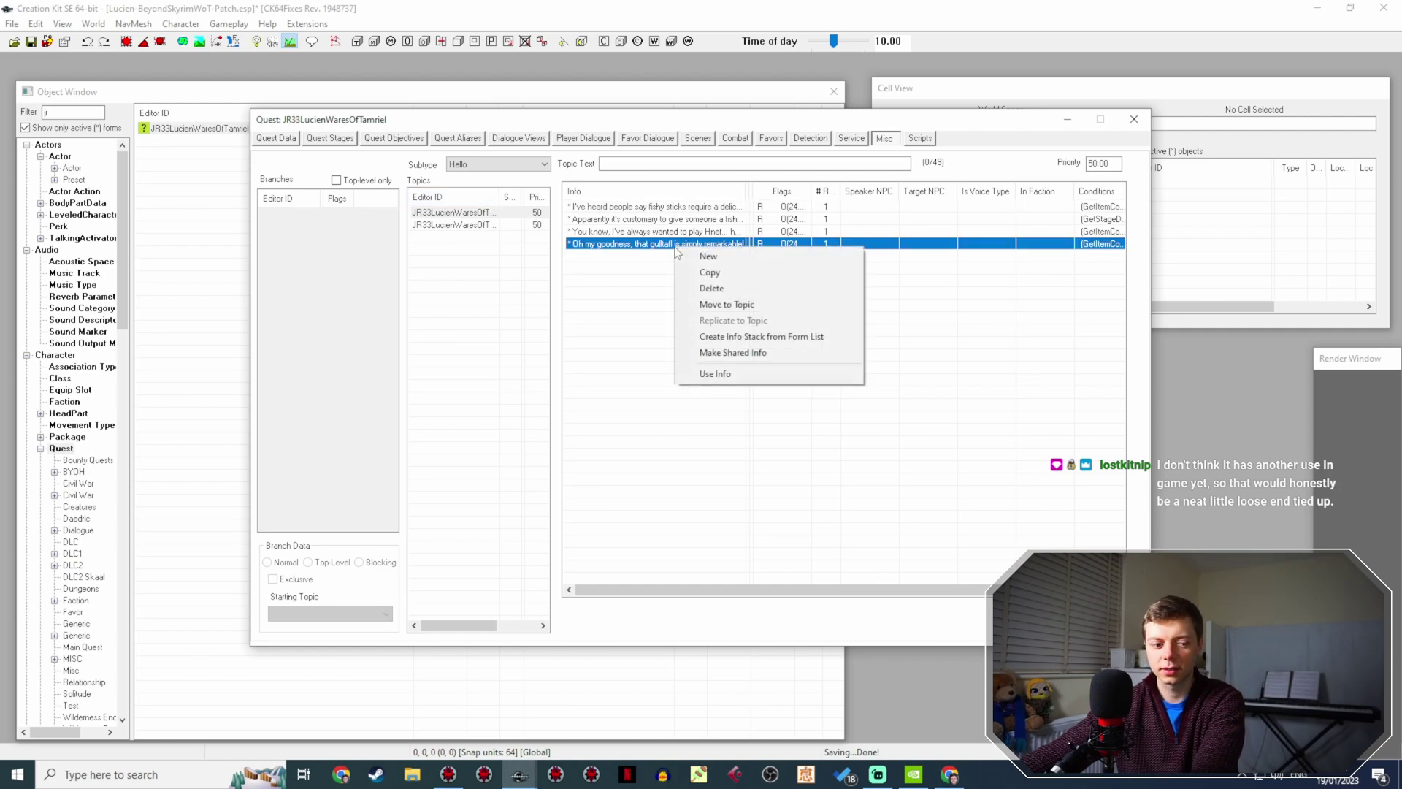
pyautogui.click(716, 309)
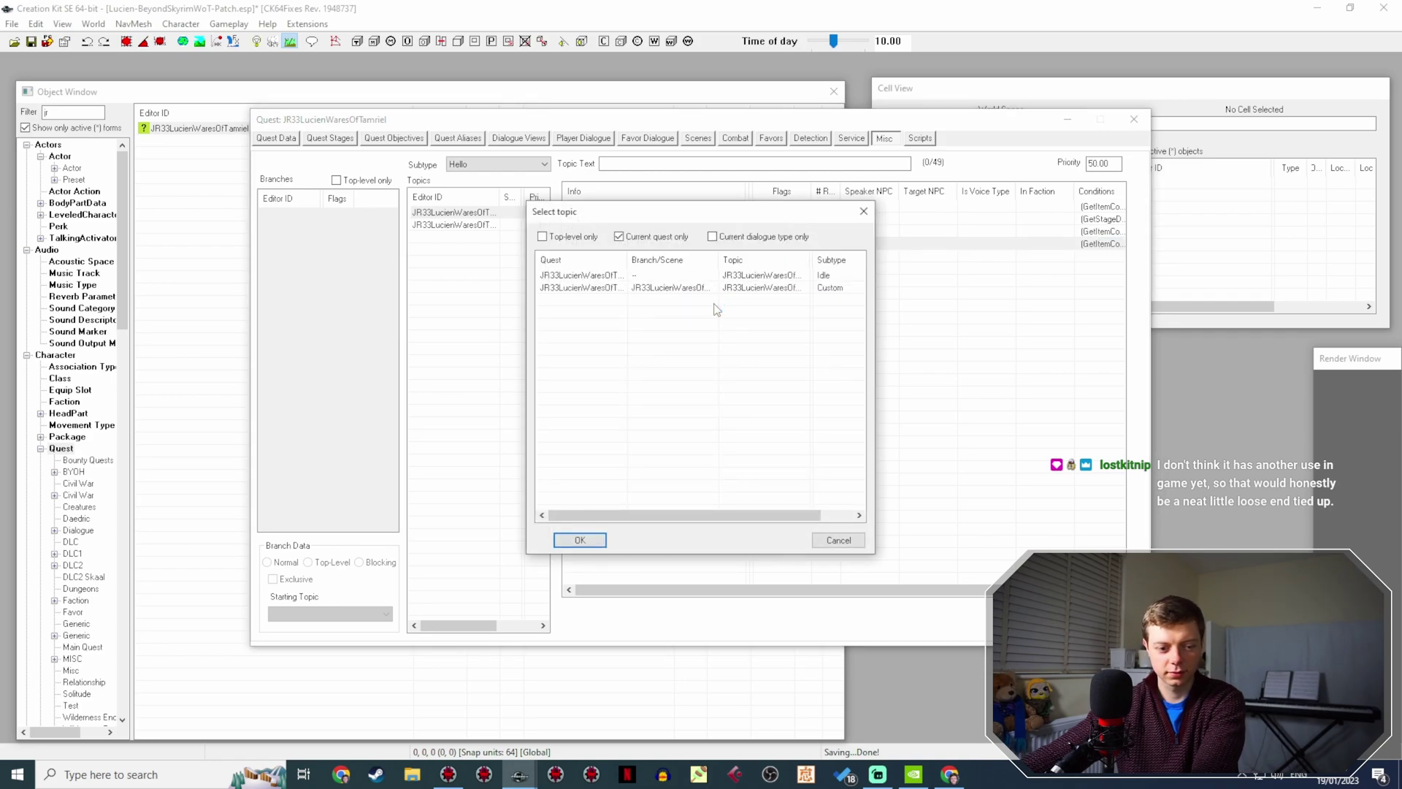
pyautogui.doubleClick(689, 288)
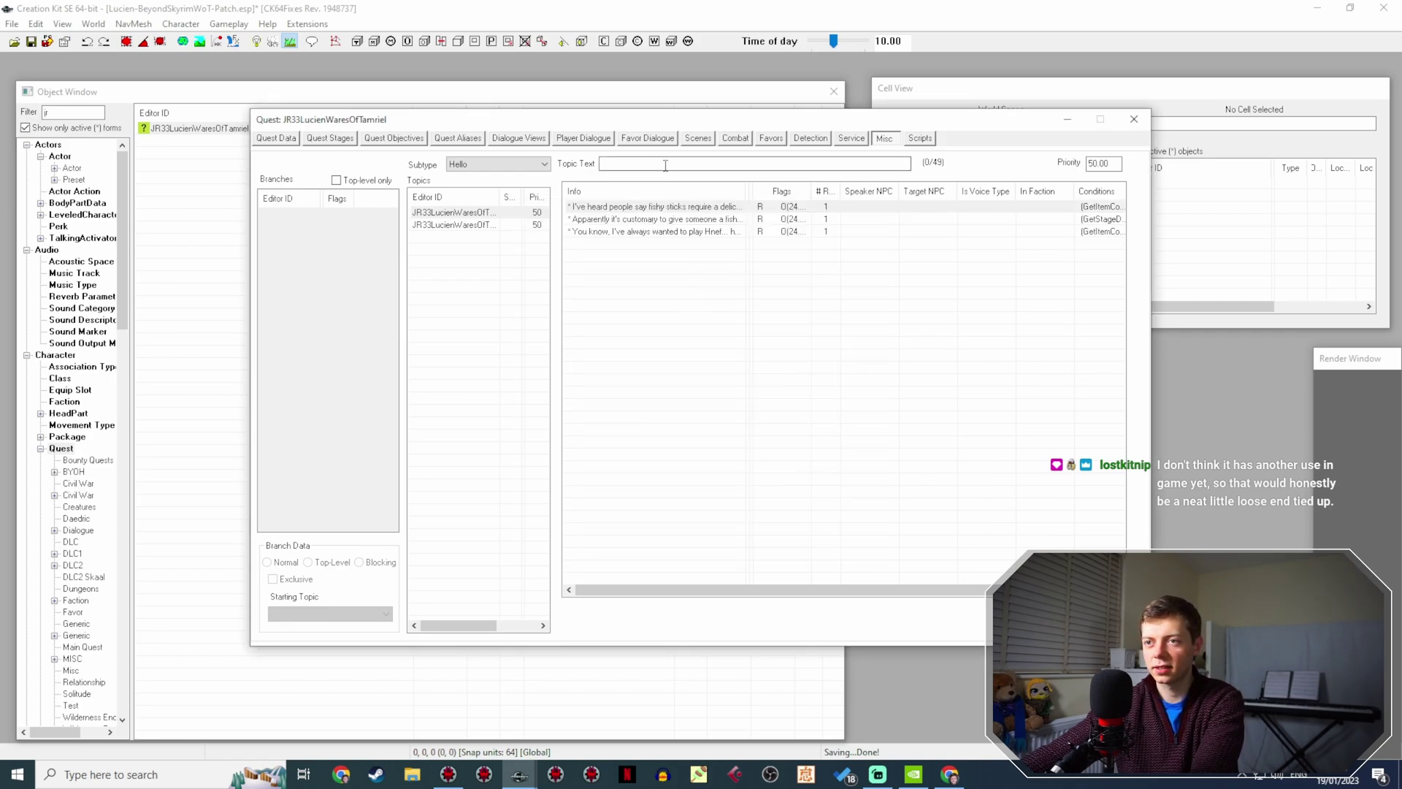
# Extend the moved info's response with "Hugely valuable too, from an academic point of view. I don't suppose you'd be willing to part with it?".
pyautogui.click(583, 139)
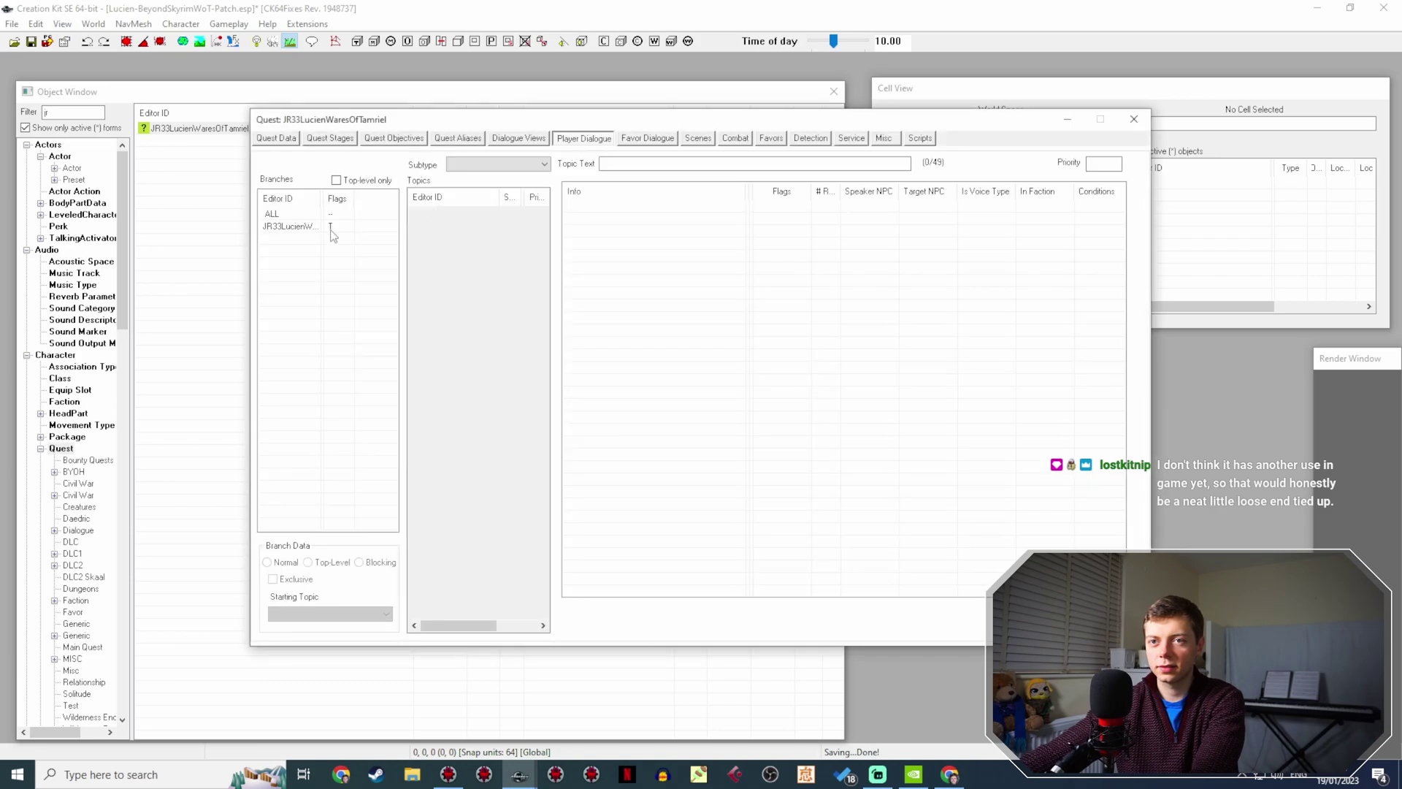
pyautogui.click(332, 226)
pyautogui.click(678, 206)
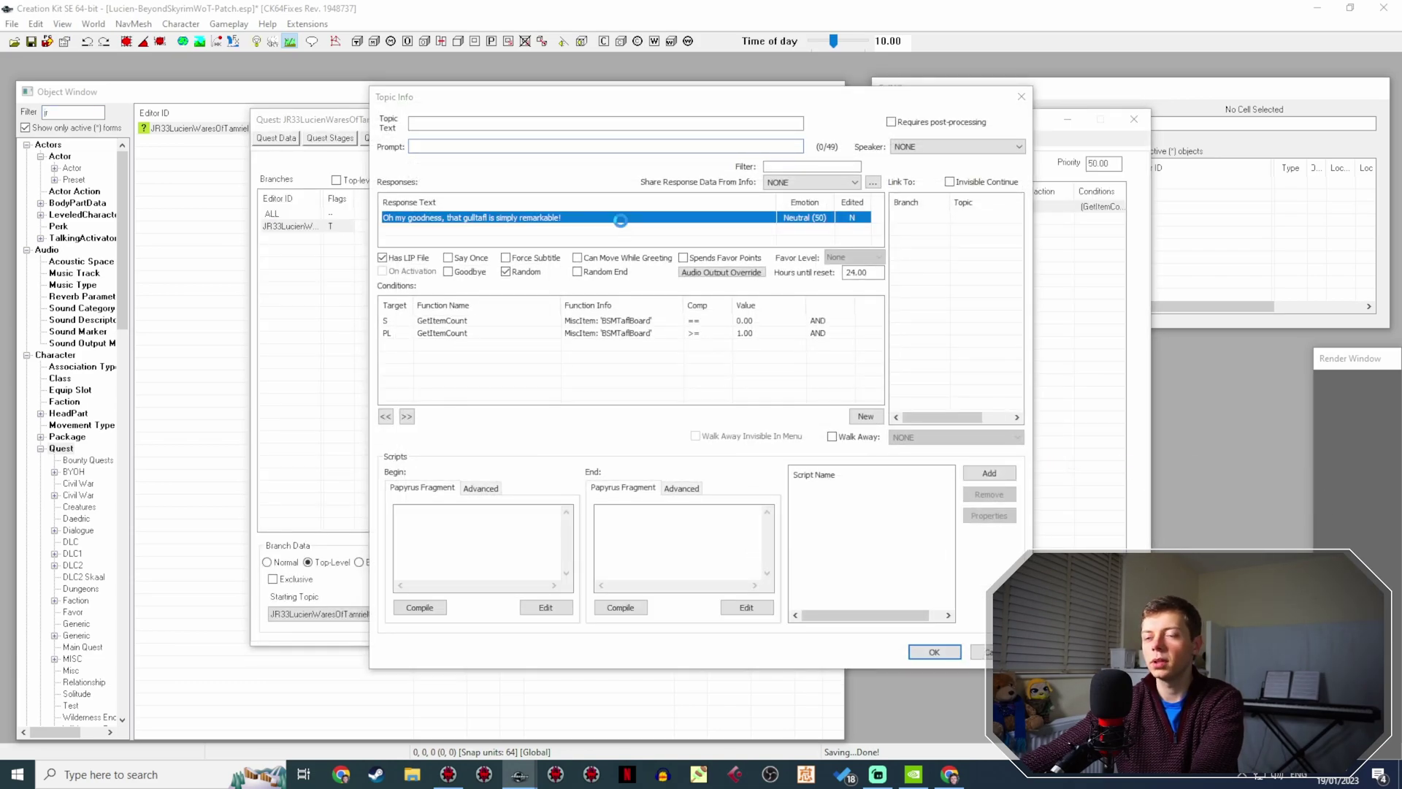
pyautogui.doubleClick(620, 218)
pyautogui.click(668, 151)
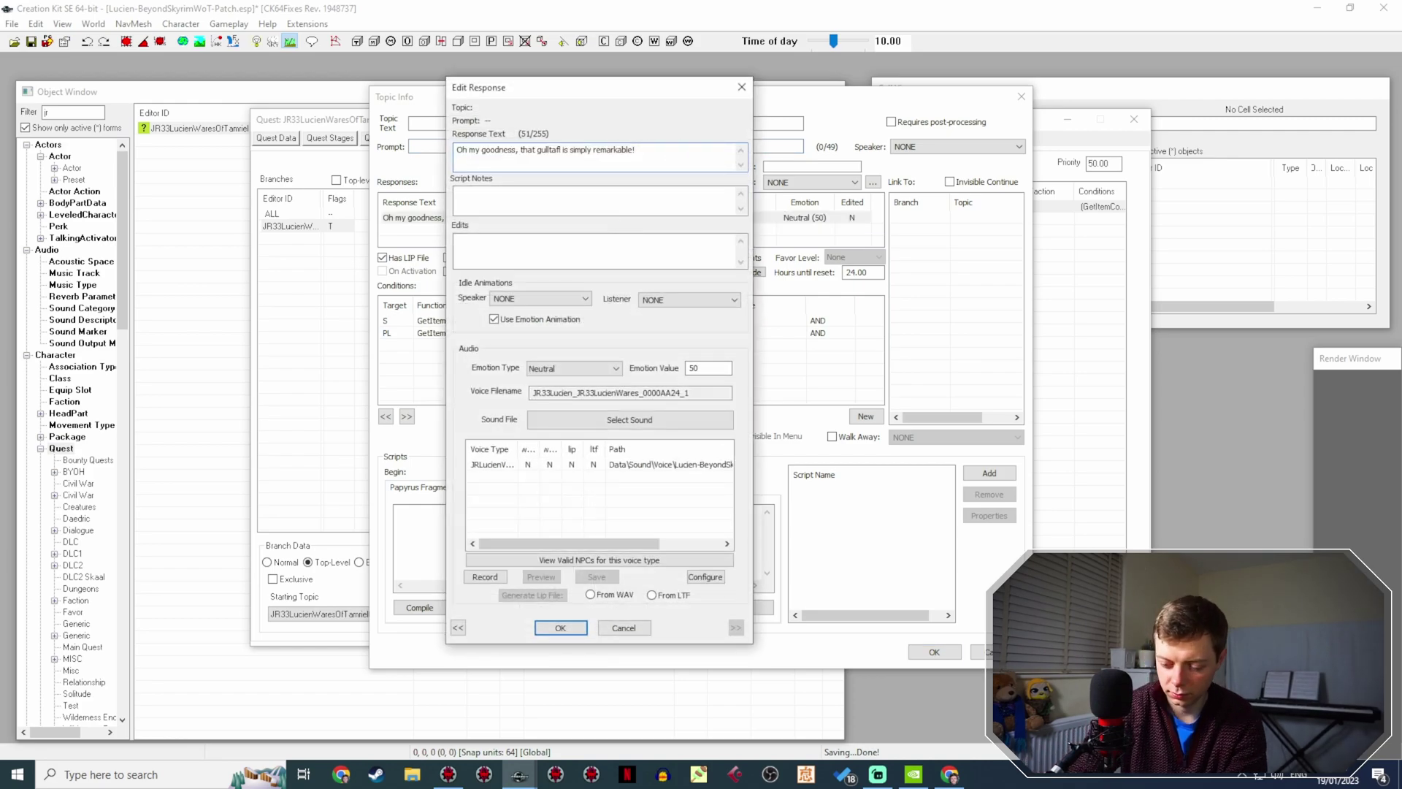
pyautogui.write('Hugely')
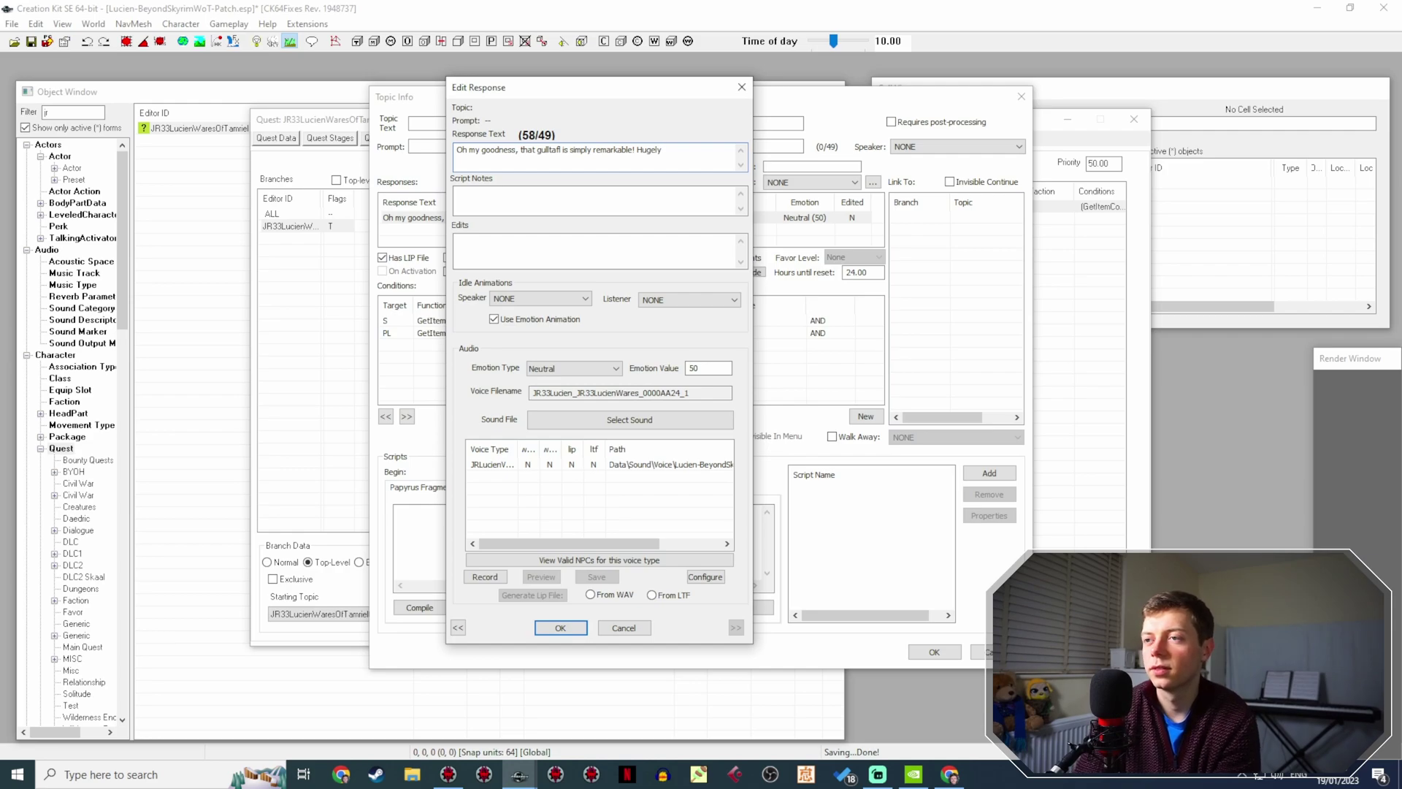
pyautogui.write(' valuable too, from an a')
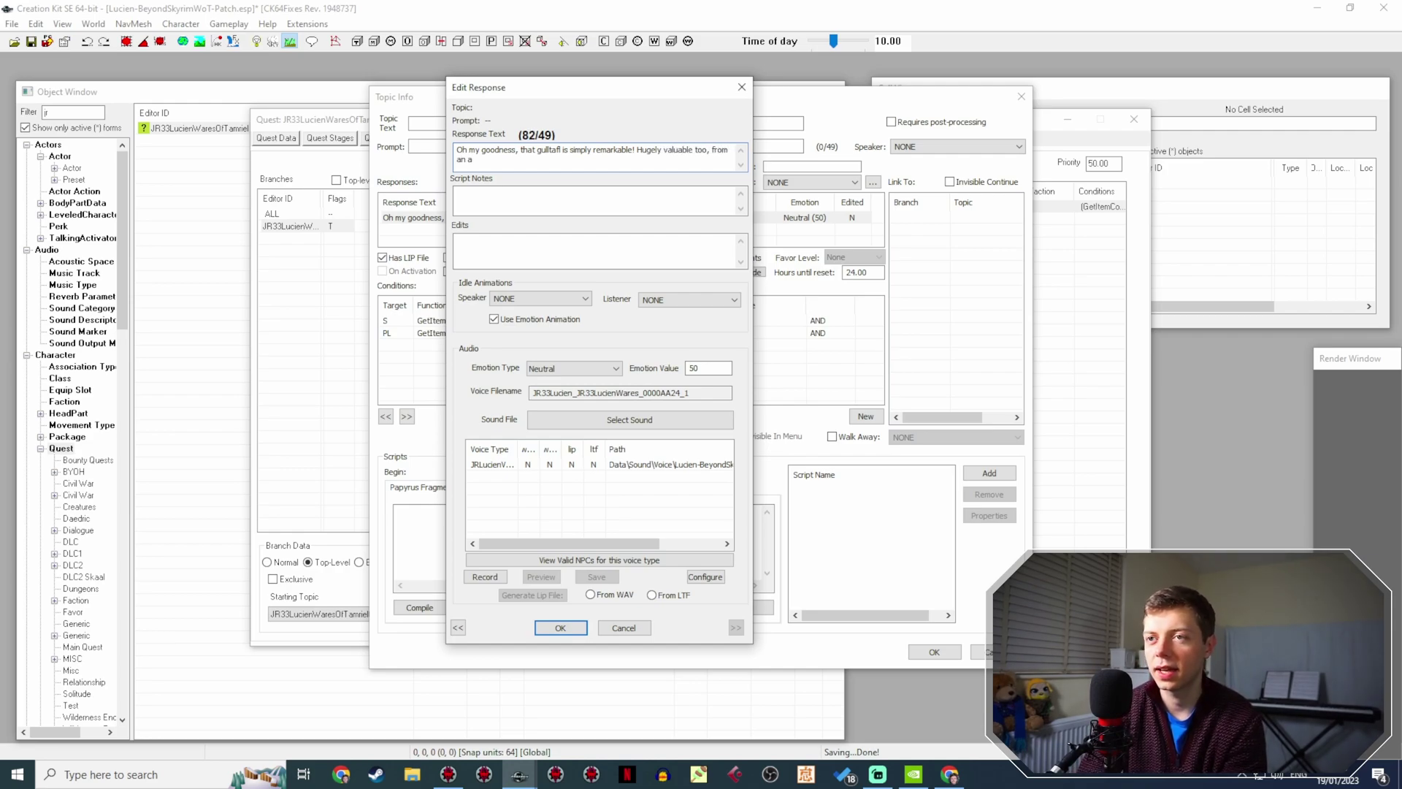
pyautogui.write('rcheologi')
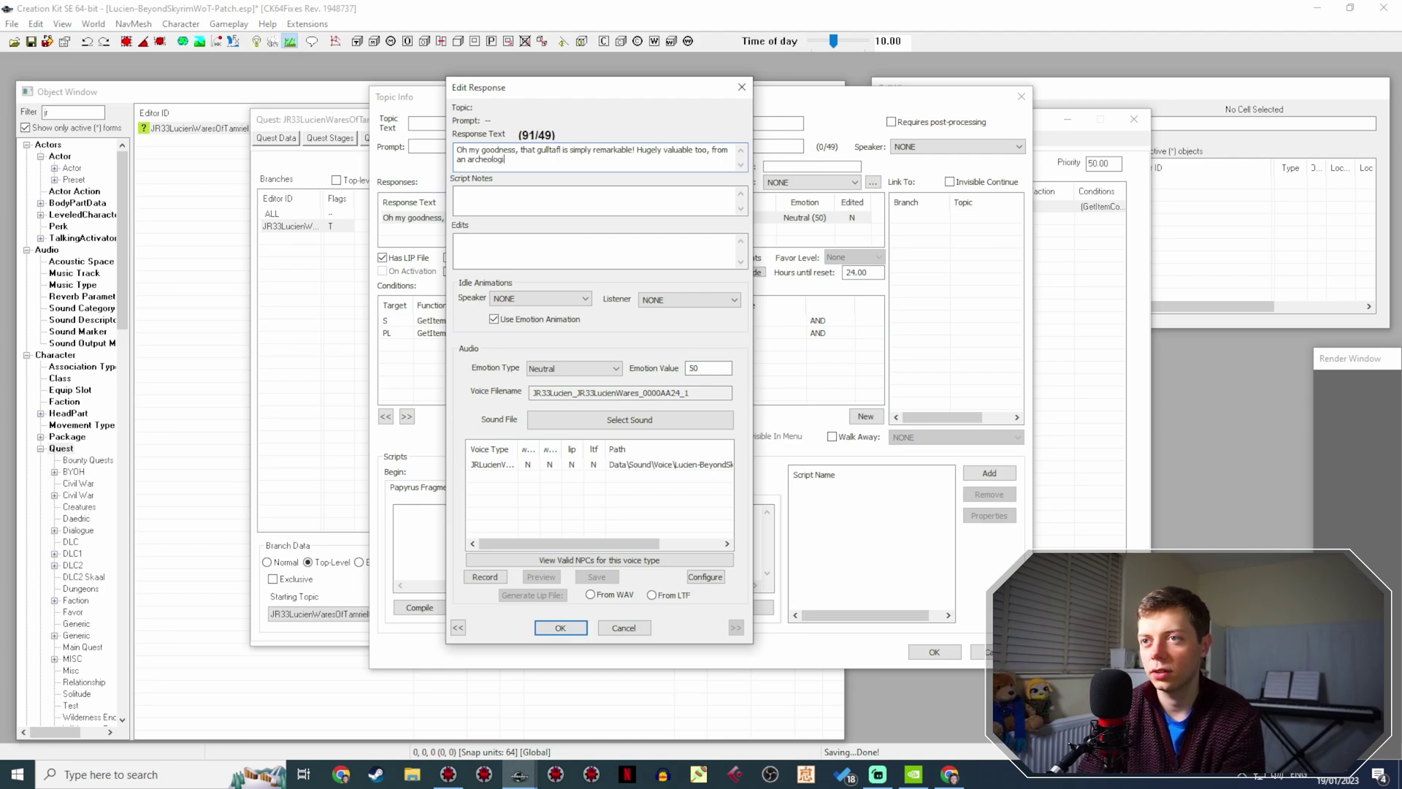
pyautogui.write('cal')
pyautogui.press('BackSpace')
pyautogui.press('BackSpace')
pyautogui.press('BackSpace')
pyautogui.press('BackSpace')
pyautogui.press('BackSpace')
pyautogui.press('BackSpace')
pyautogui.press('BackSpace')
pyautogui.press('BackSpace')
pyautogui.press('BackSpace')
pyautogui.press('BackSpace')
pyautogui.press('BackSpace')
pyautogui.press('BackSpace')
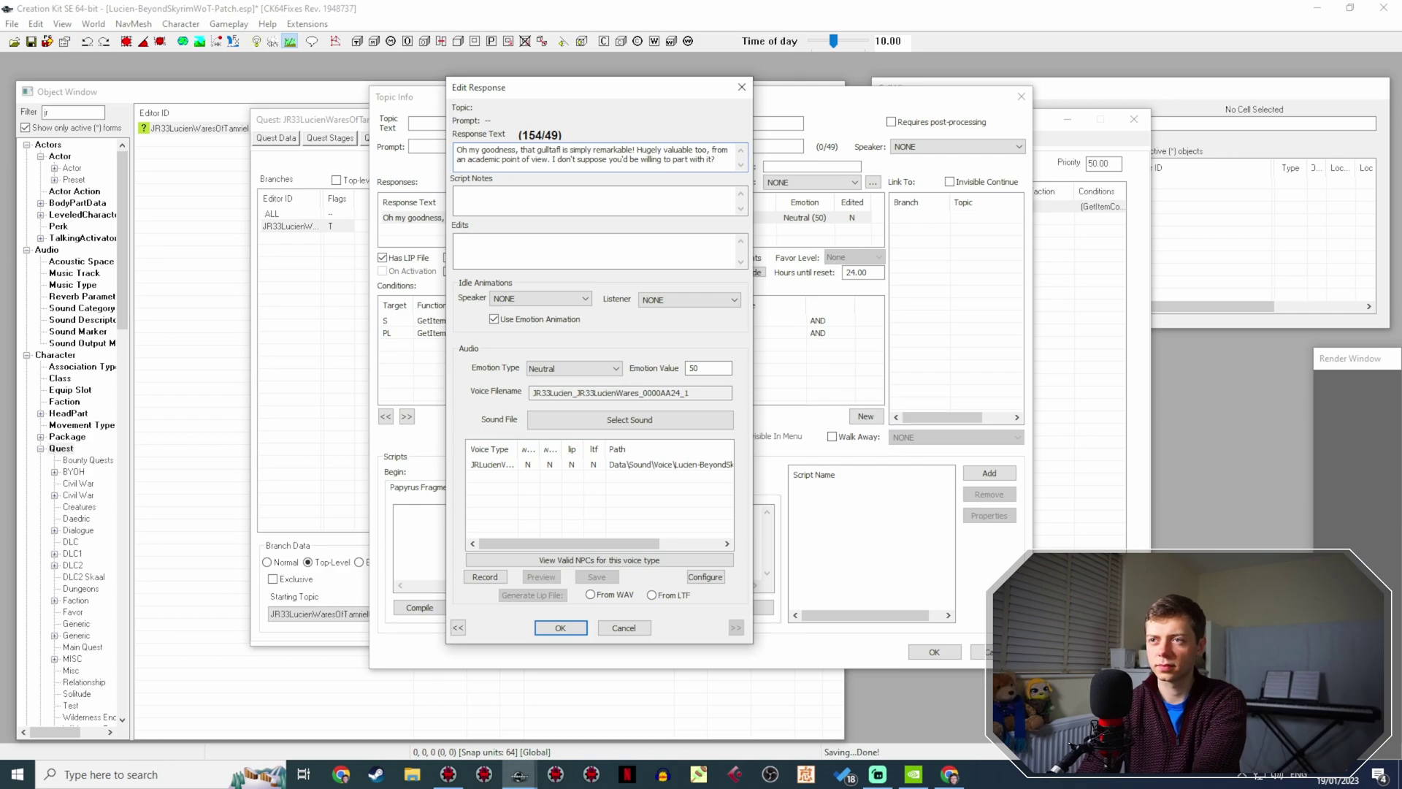
pyautogui.press('Return')
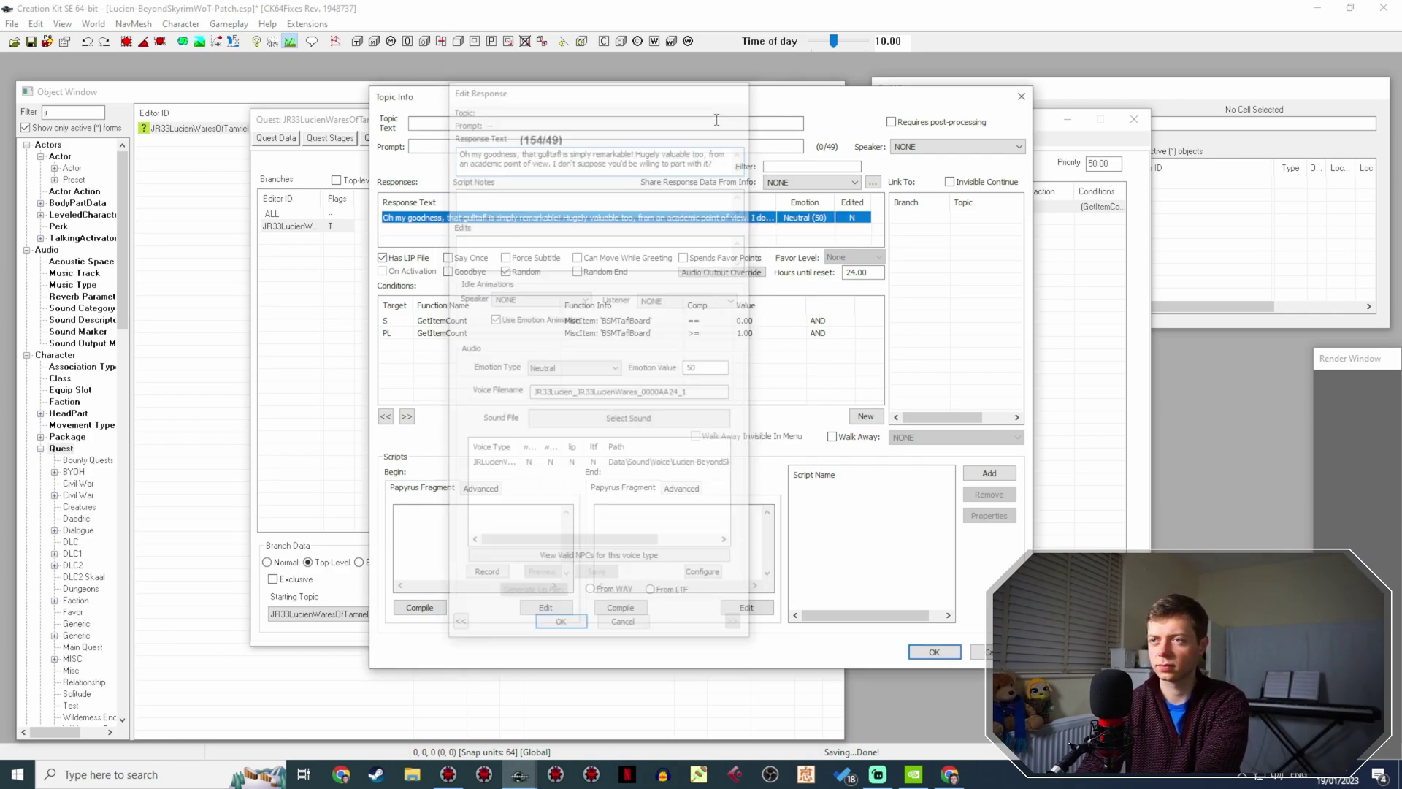
# Add a second response to the info with the text "I could offer you, say, three hundred gold?".
pyautogui.rightClick(509, 244)
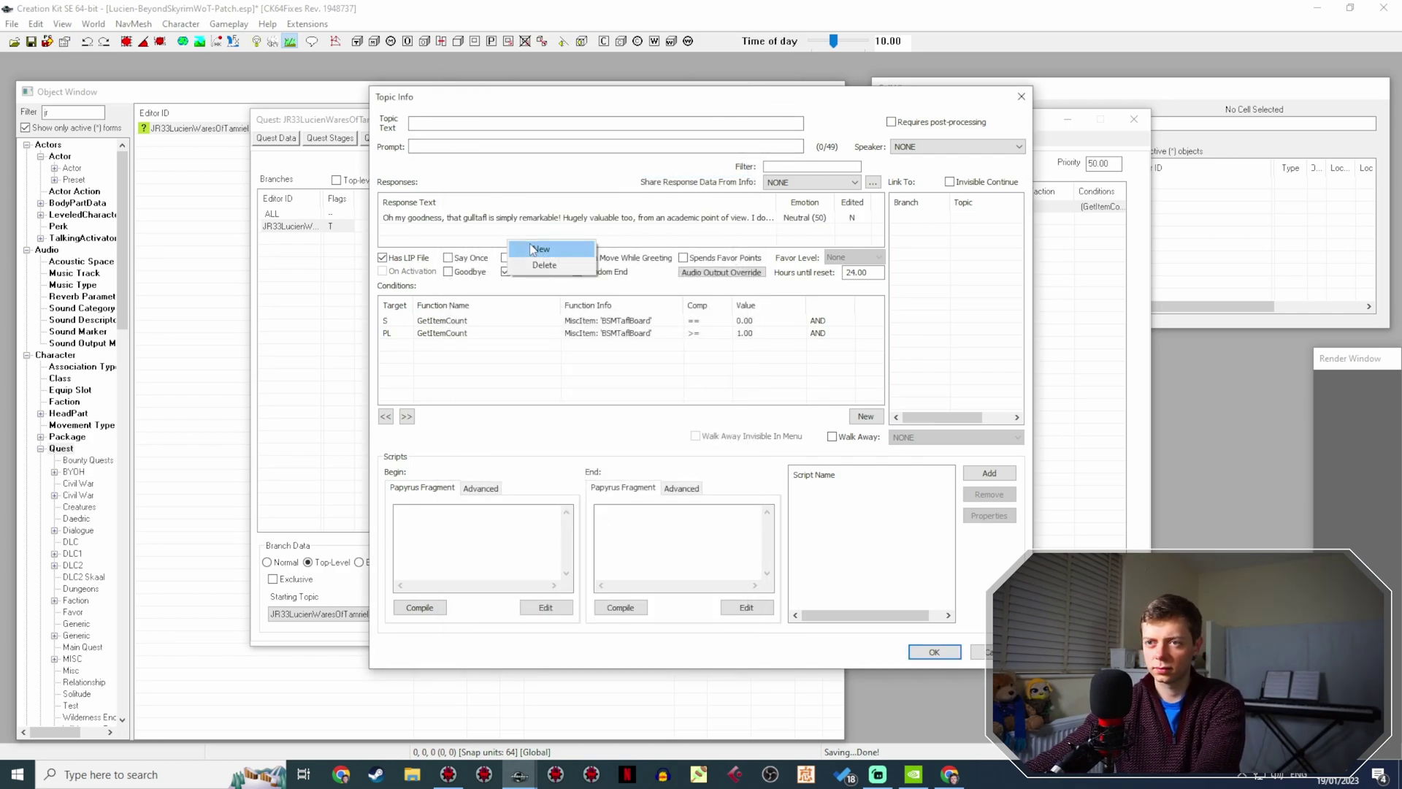
pyautogui.click(526, 247)
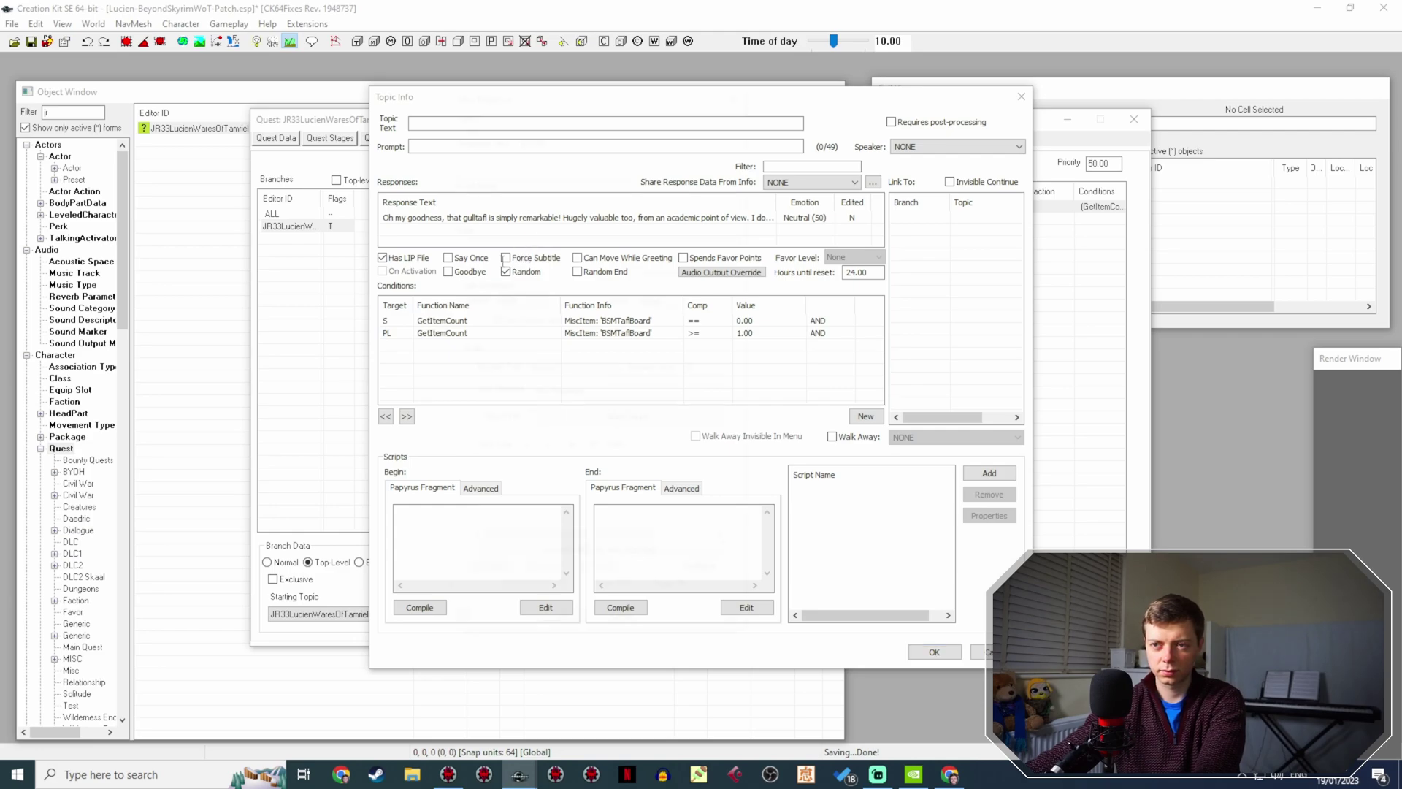
pyautogui.write('I could offer you, say, 3')
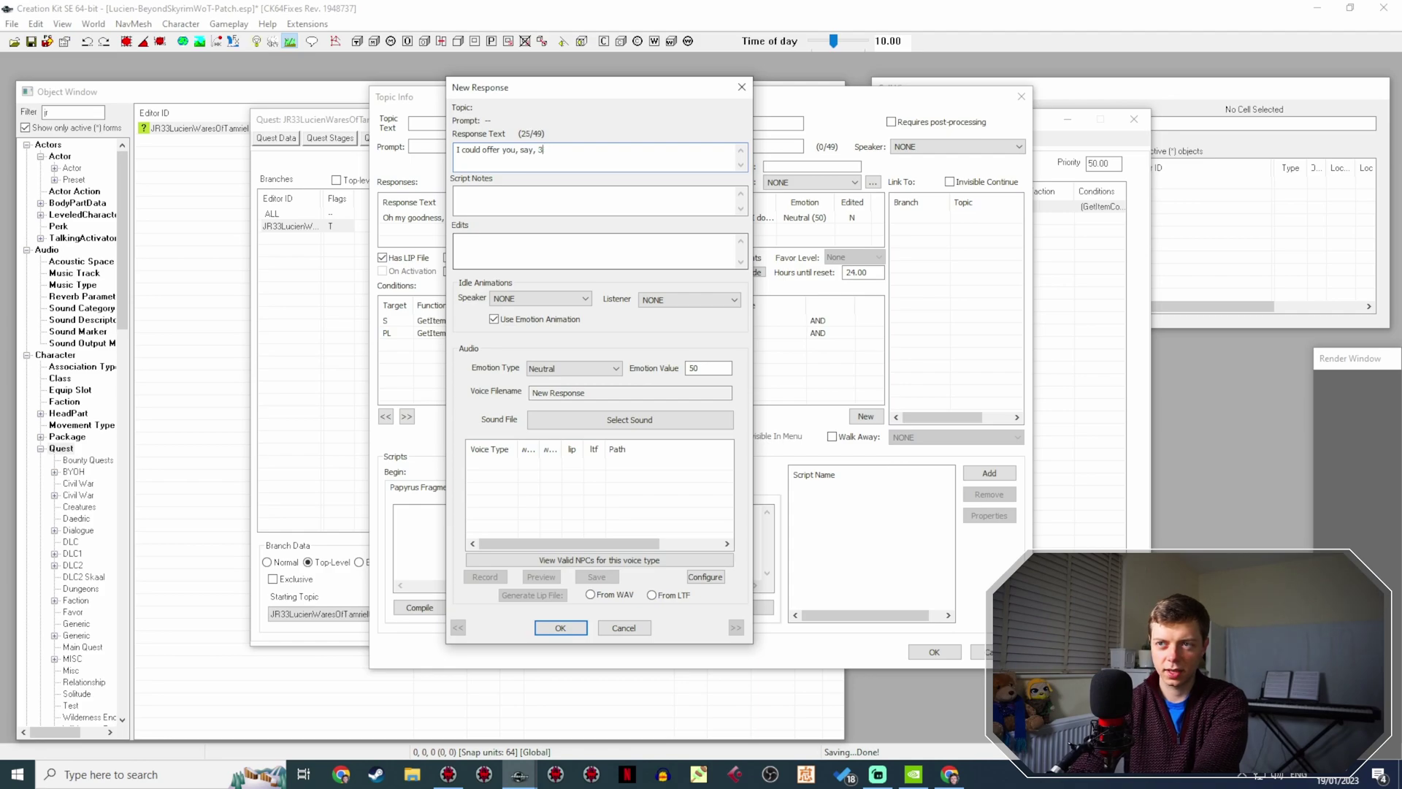
pyautogui.write('ed gold?')
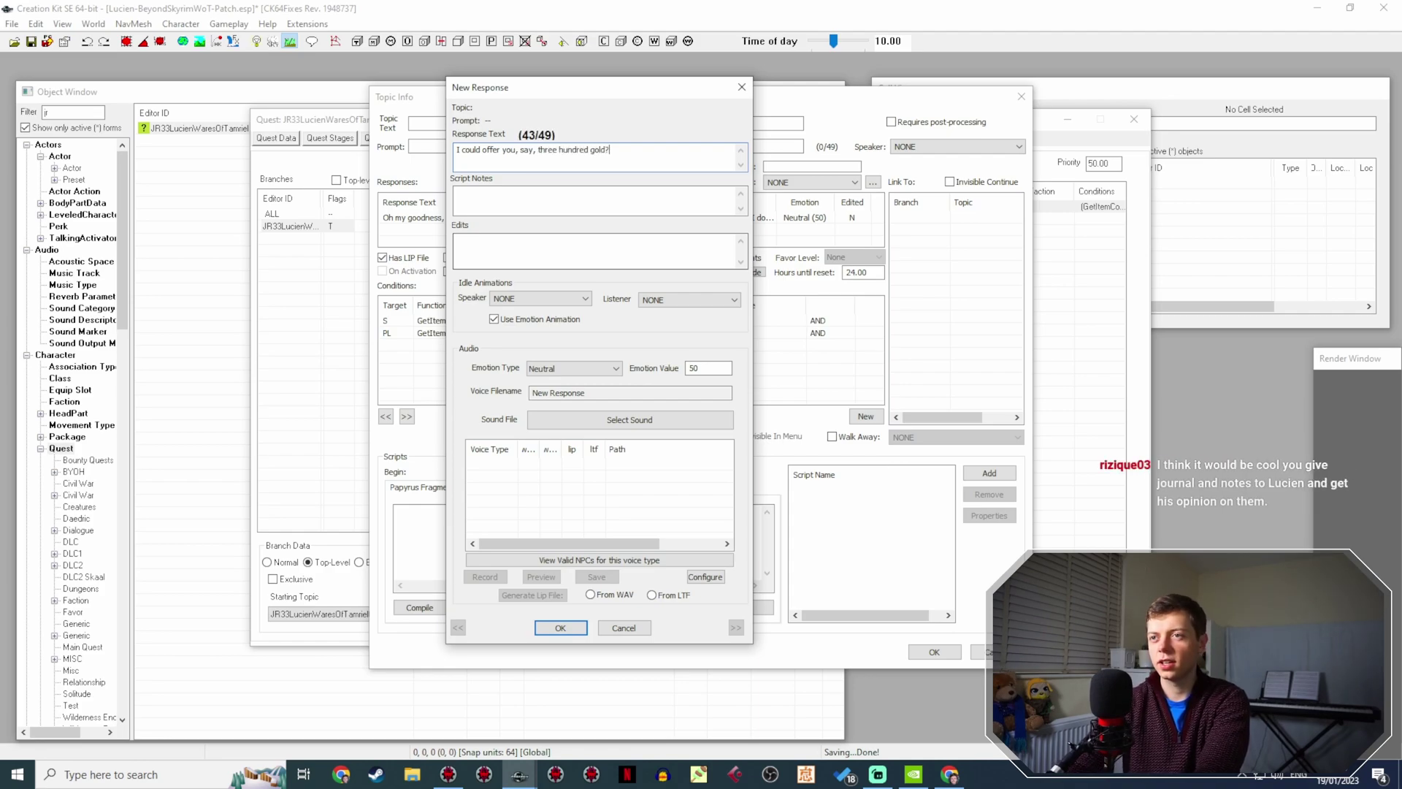
# Switch to Chrome and check the value of the Gulltafl of Migration in the paused gameplay video.
pyautogui.hotkey('alt', 'Tab')
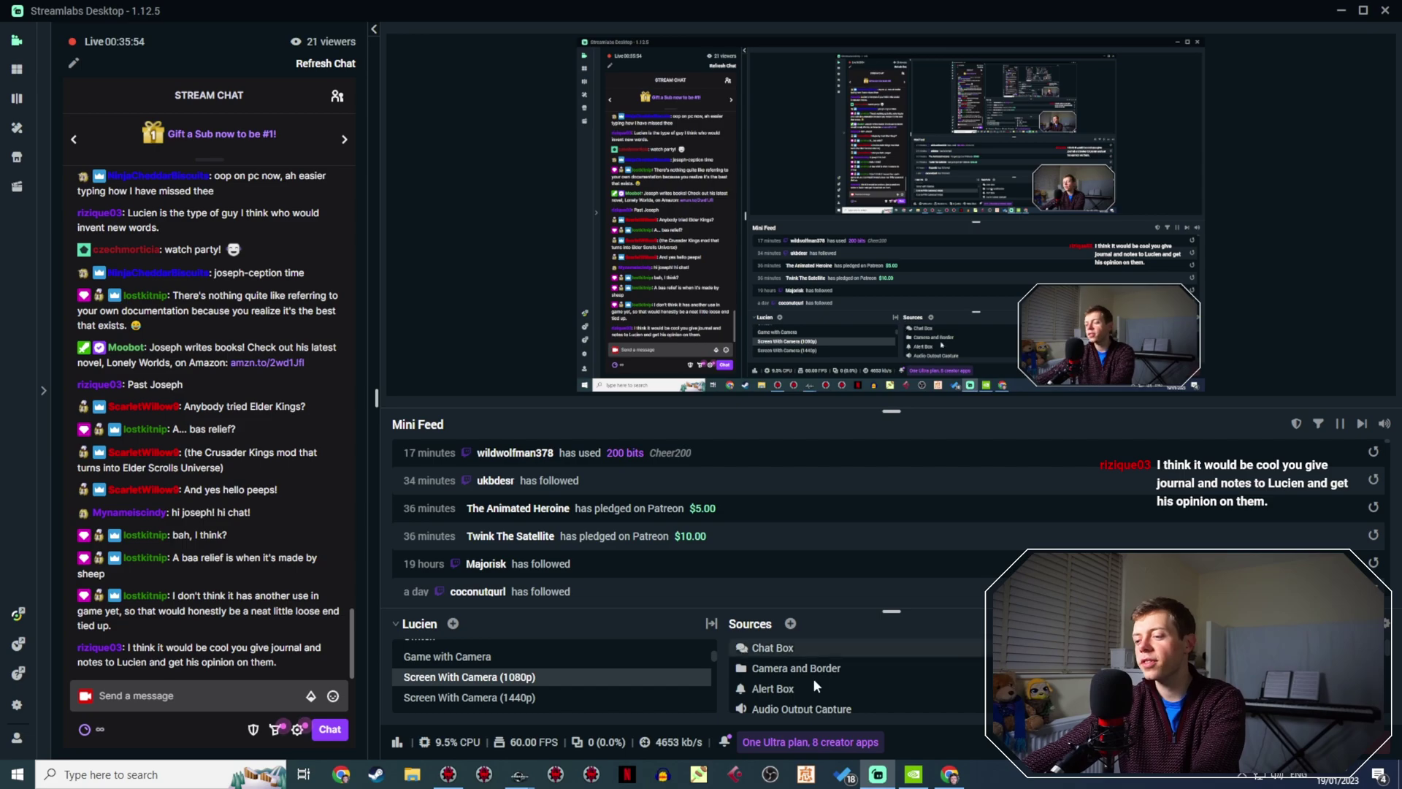
pyautogui.hotkey('alt', 'Tab')
pyautogui.click(950, 774)
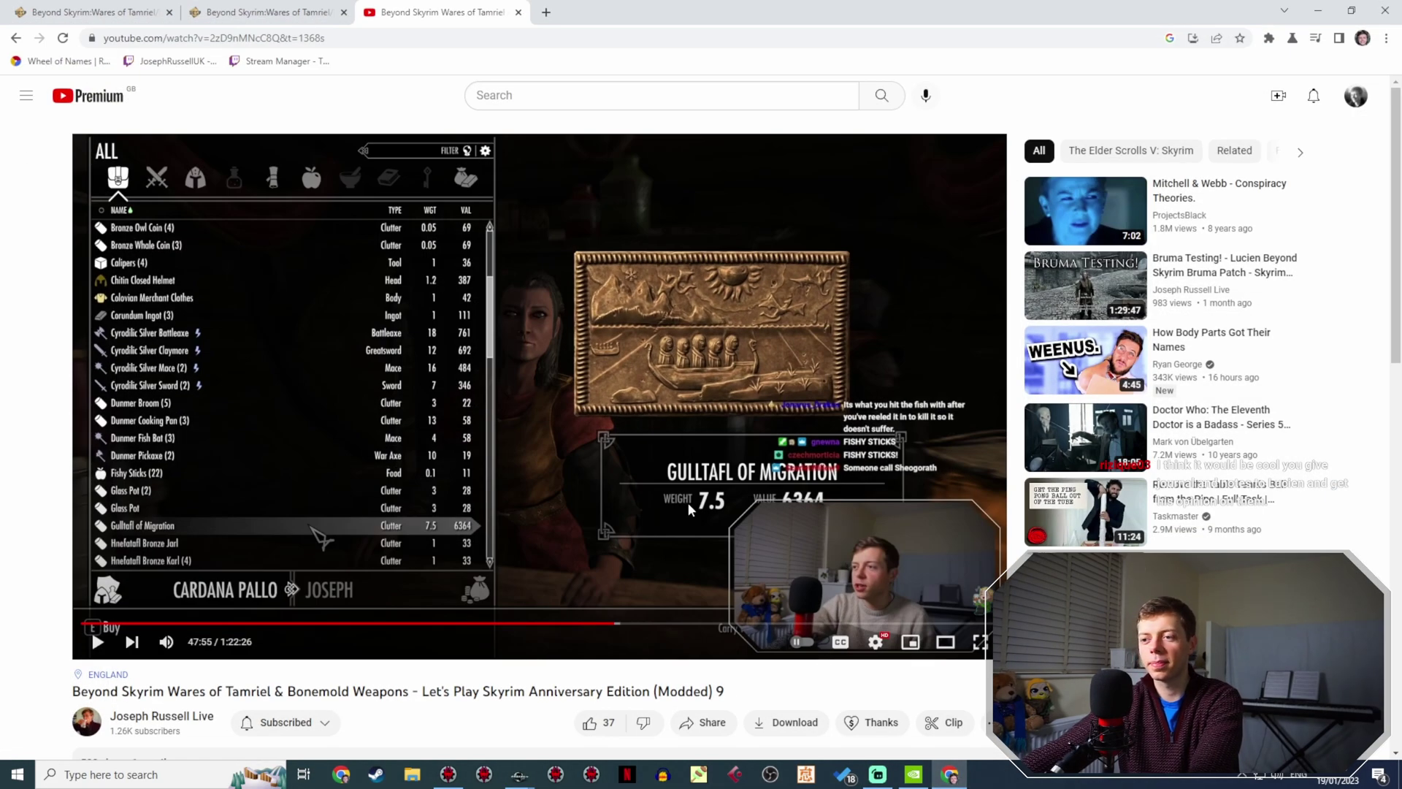
pyautogui.scroll(-2, 639, 494)
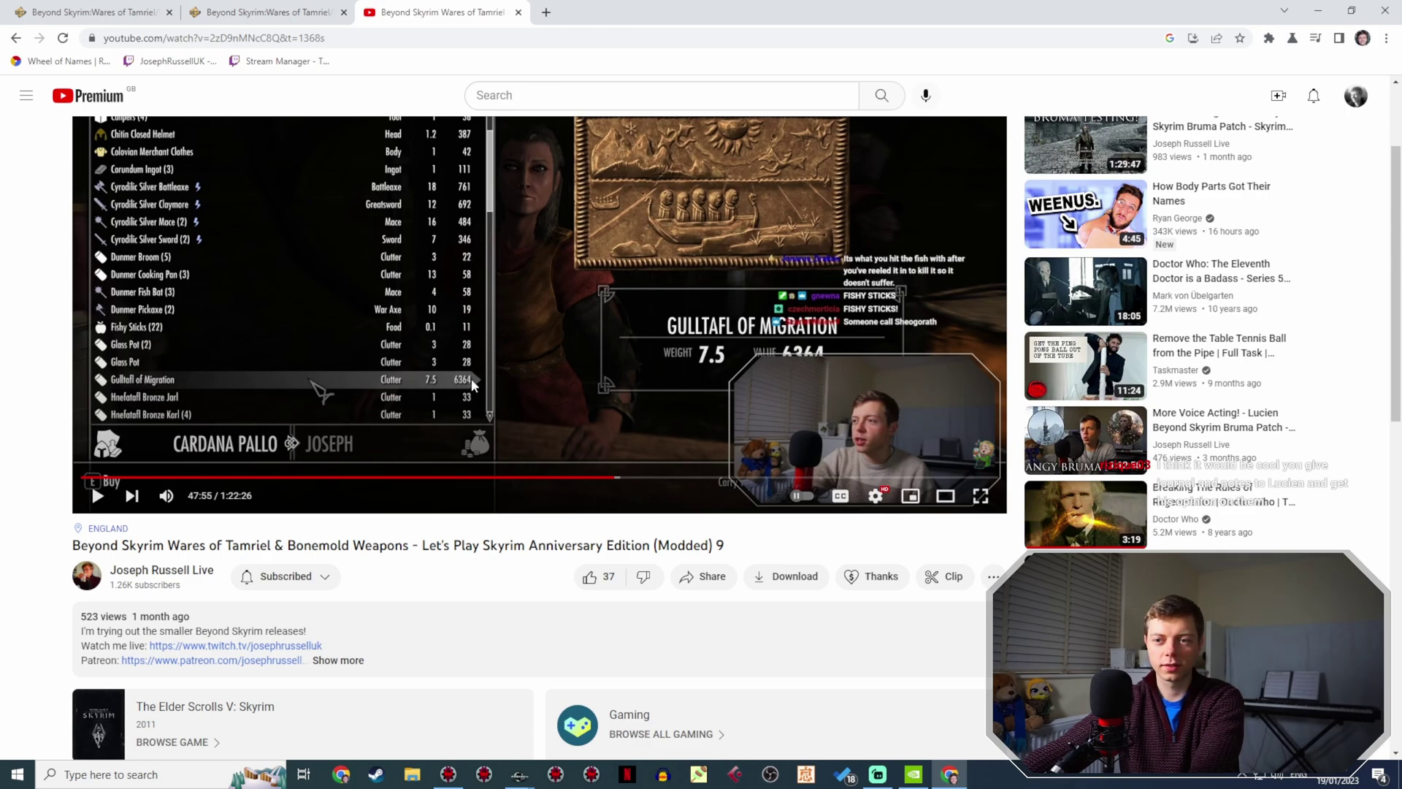
pyautogui.scroll(1, 472, 387)
pyautogui.scroll(1, 472, 387)
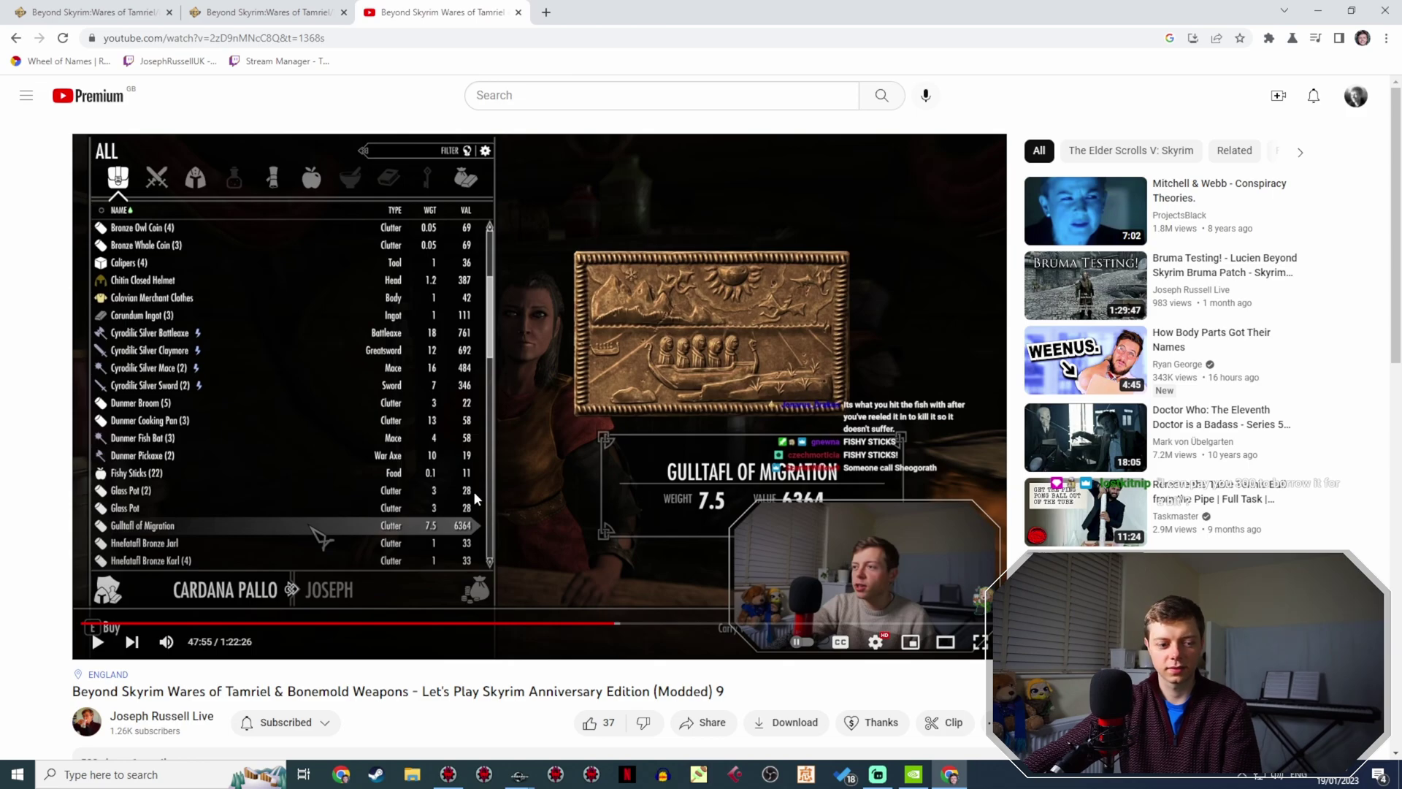
pyautogui.click(1318, 10)
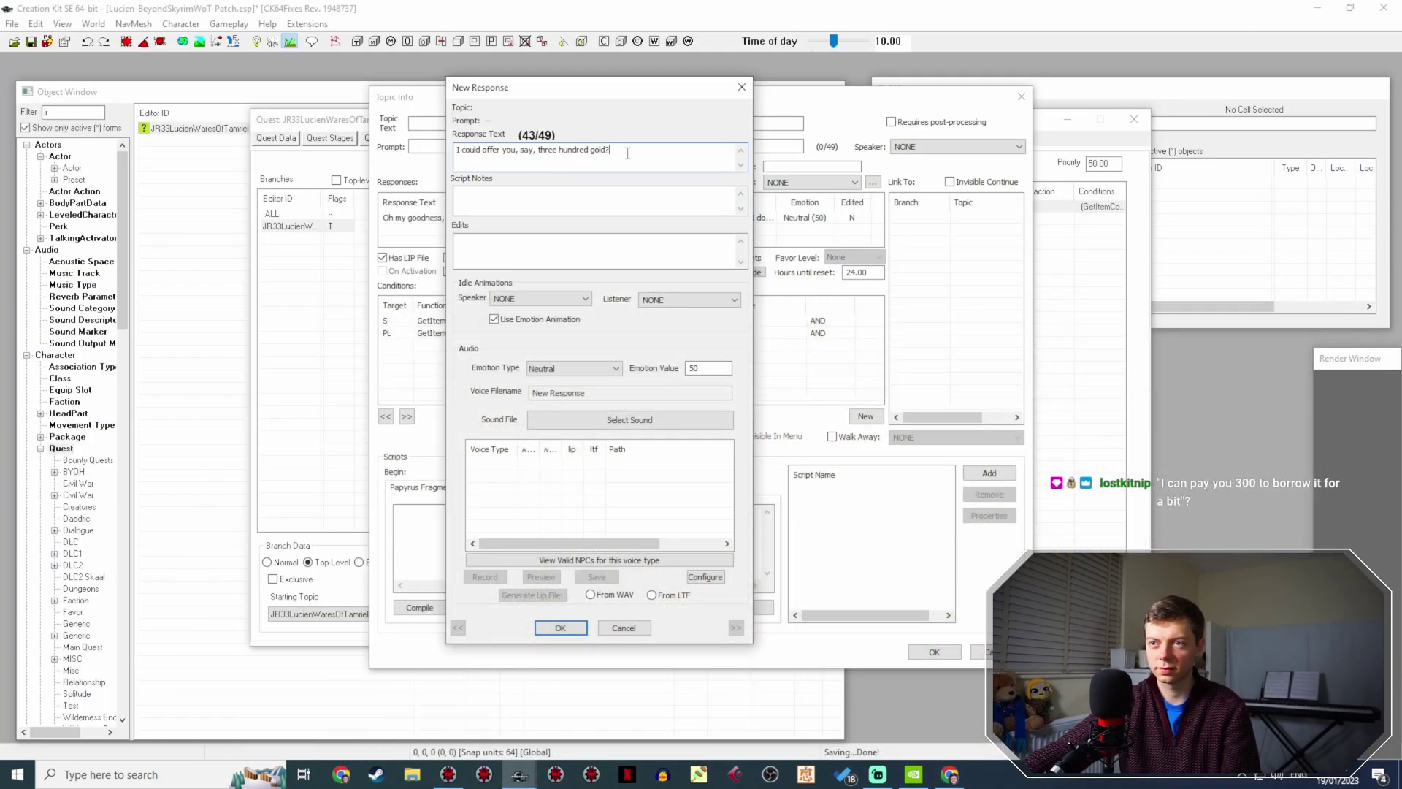
# Append "Sorry, I know it's worth way more than that, but believe it or not, I do actually have some budget constraints" to the new response.
pyautogui.moveTo(612, 95); pyautogui.dragTo(489, 132)
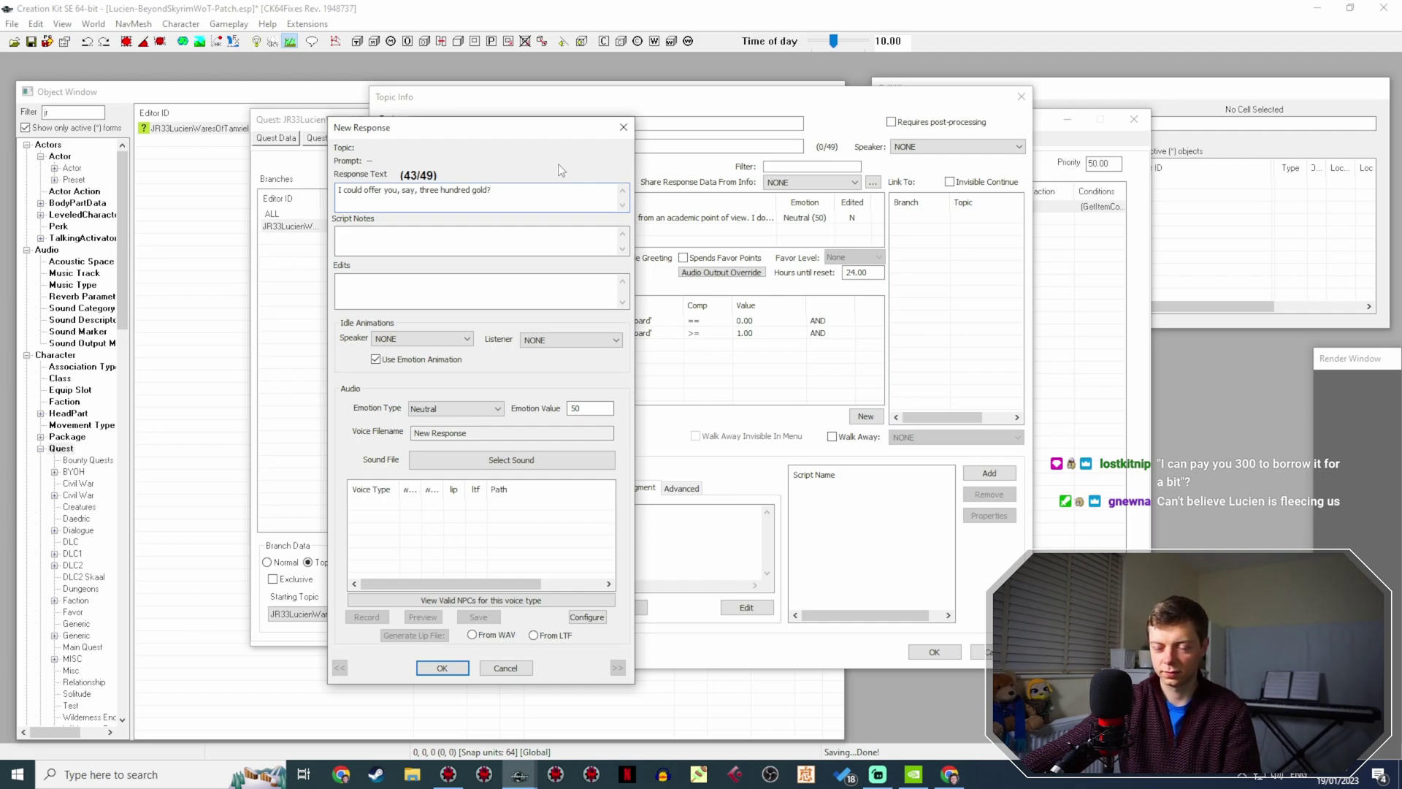
pyautogui.write('Sorry, I k')
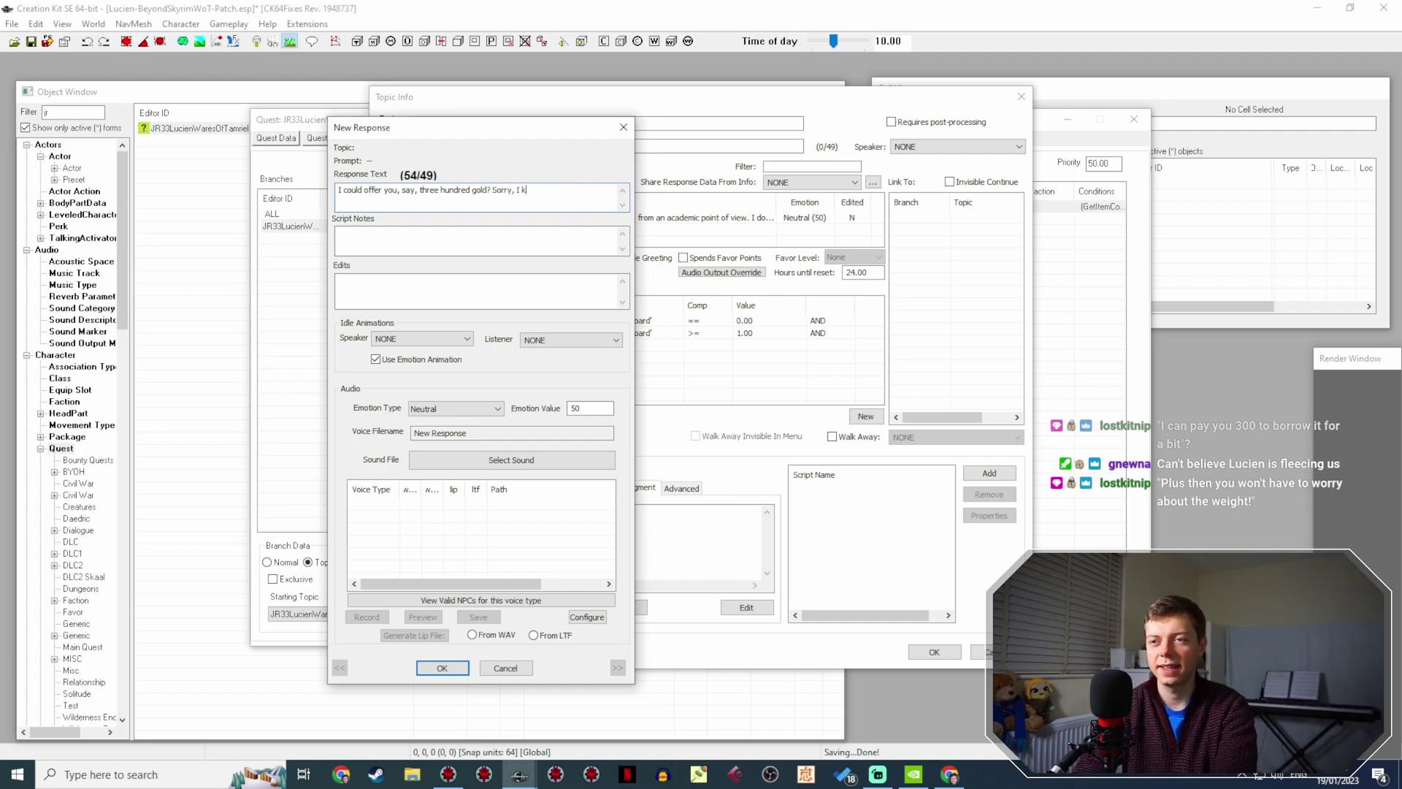
pyautogui.write("now it's worth wa")
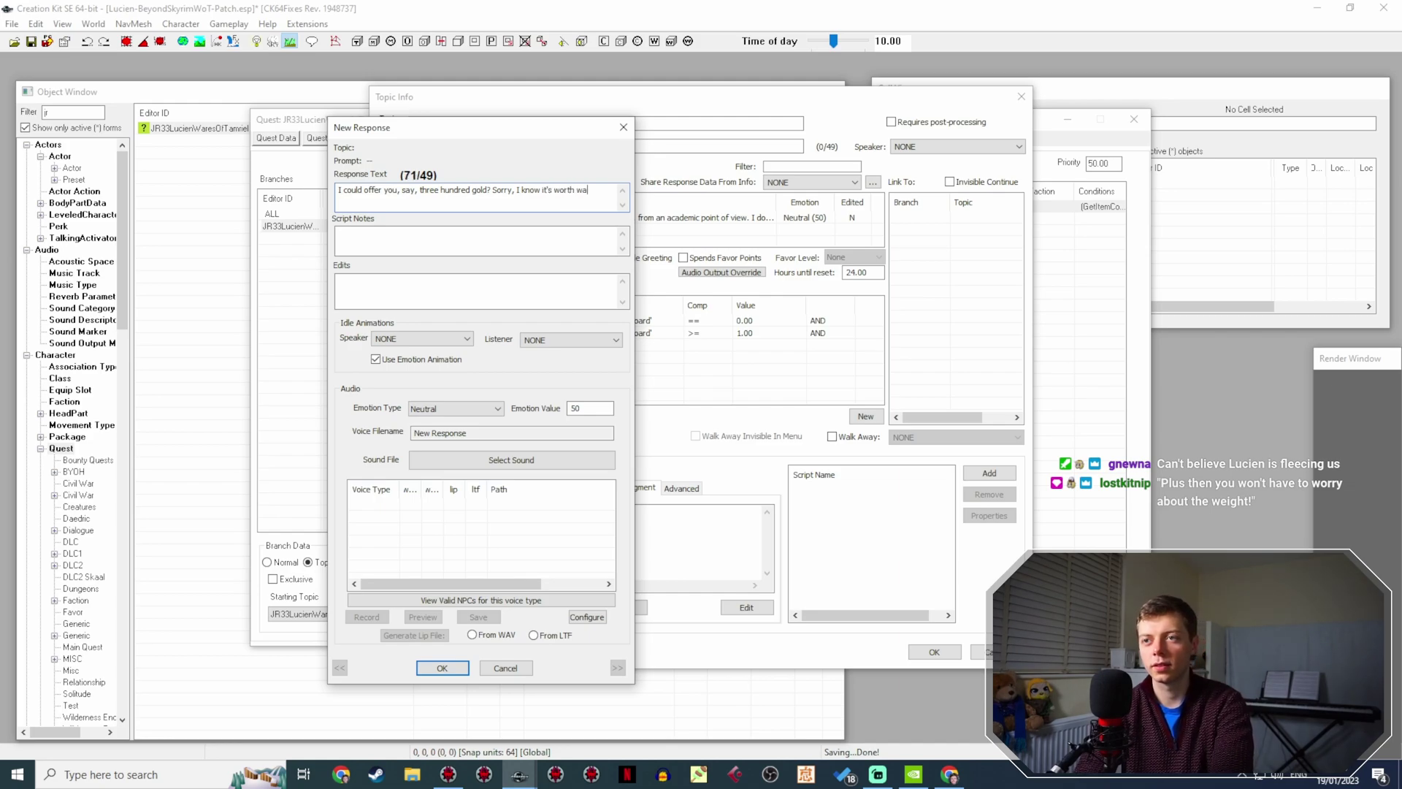
pyautogui.write('y more t')
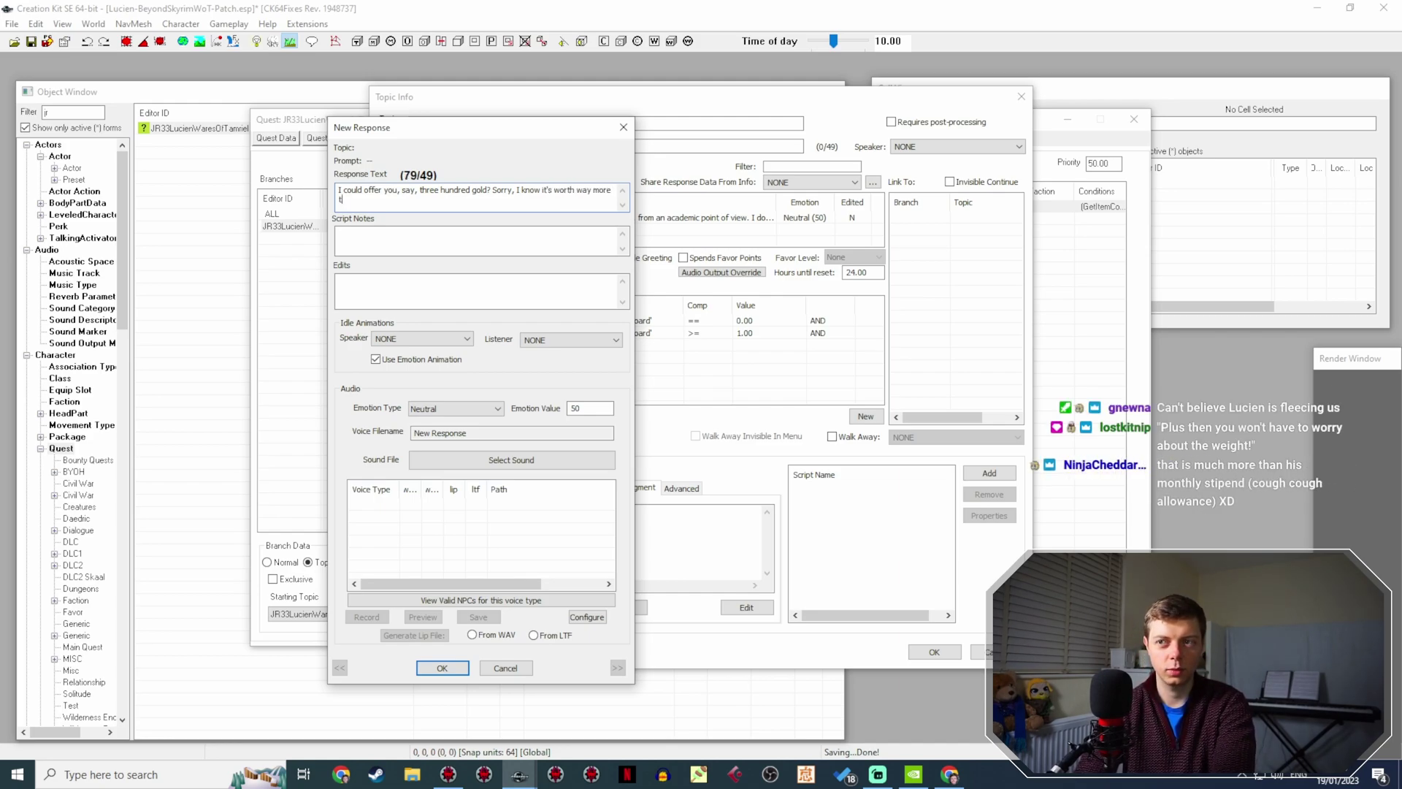
pyautogui.write('han that')
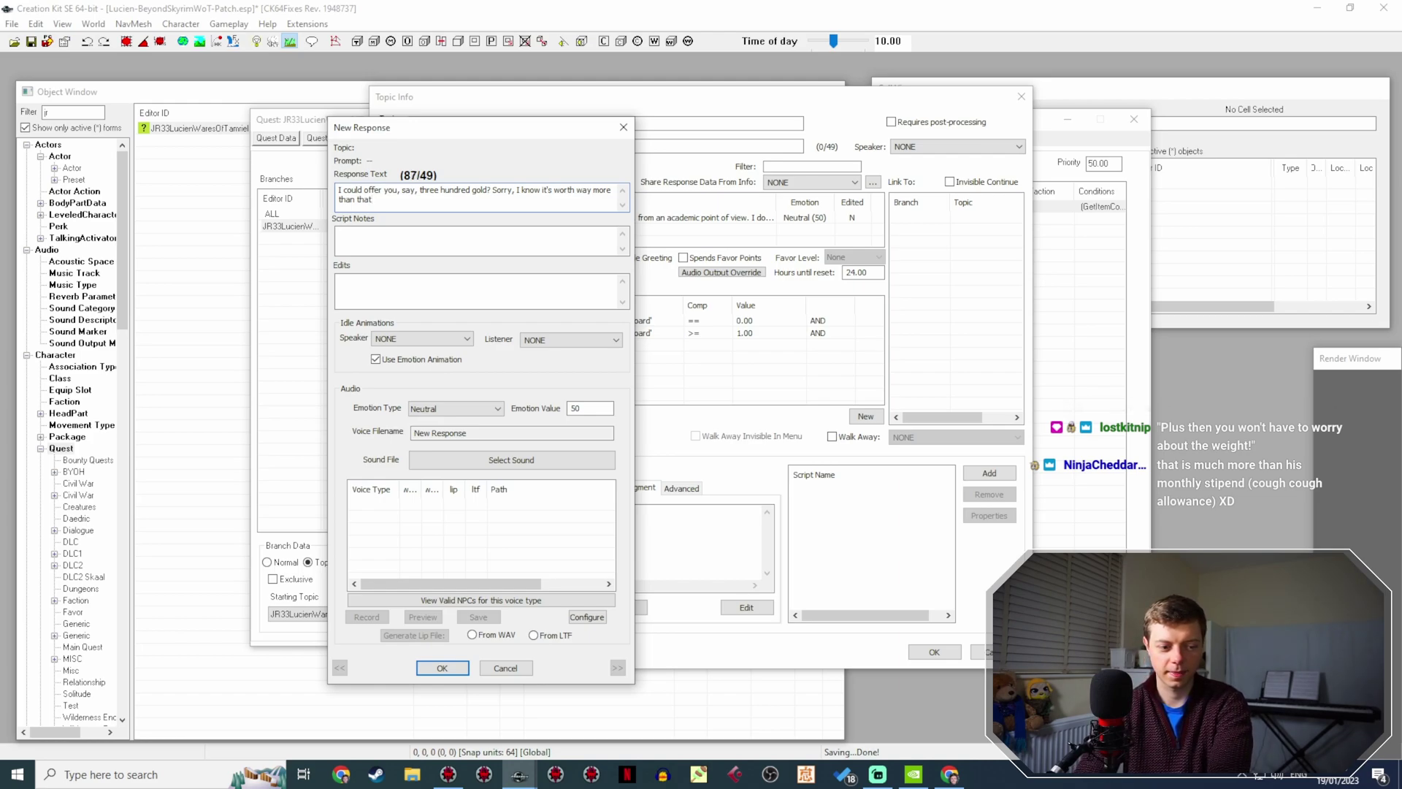
pyautogui.write(', b')
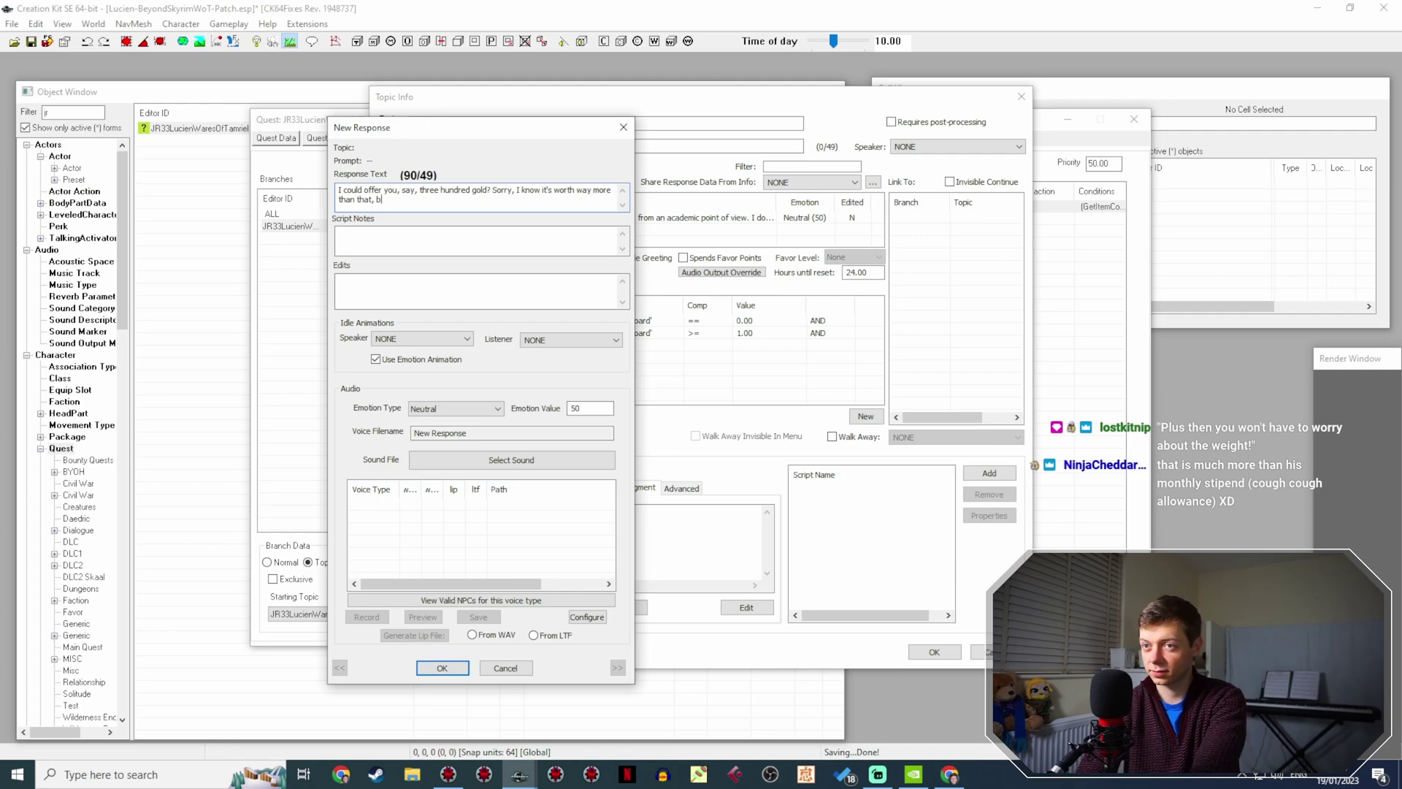
pyautogui.write('ut')
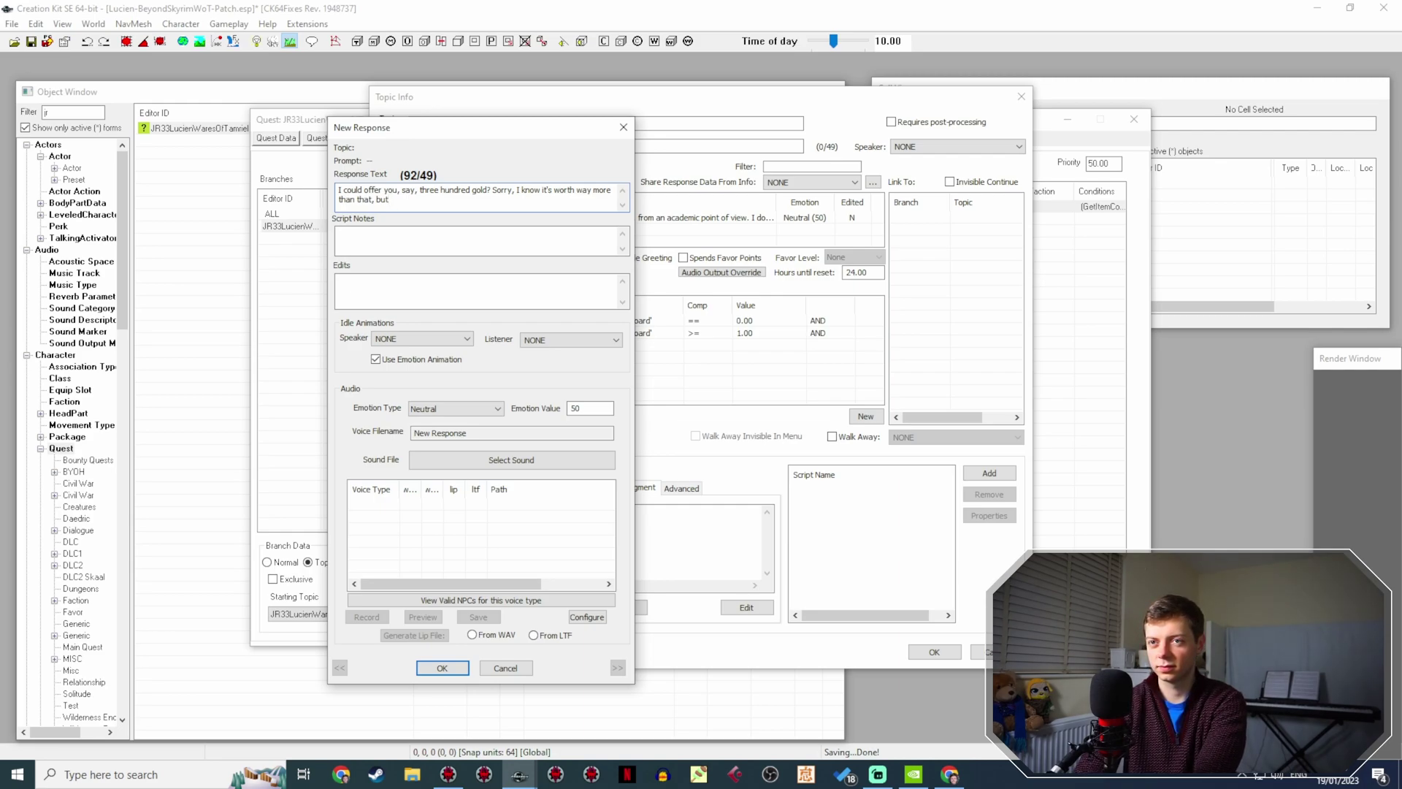
pyautogui.write('believe it ')
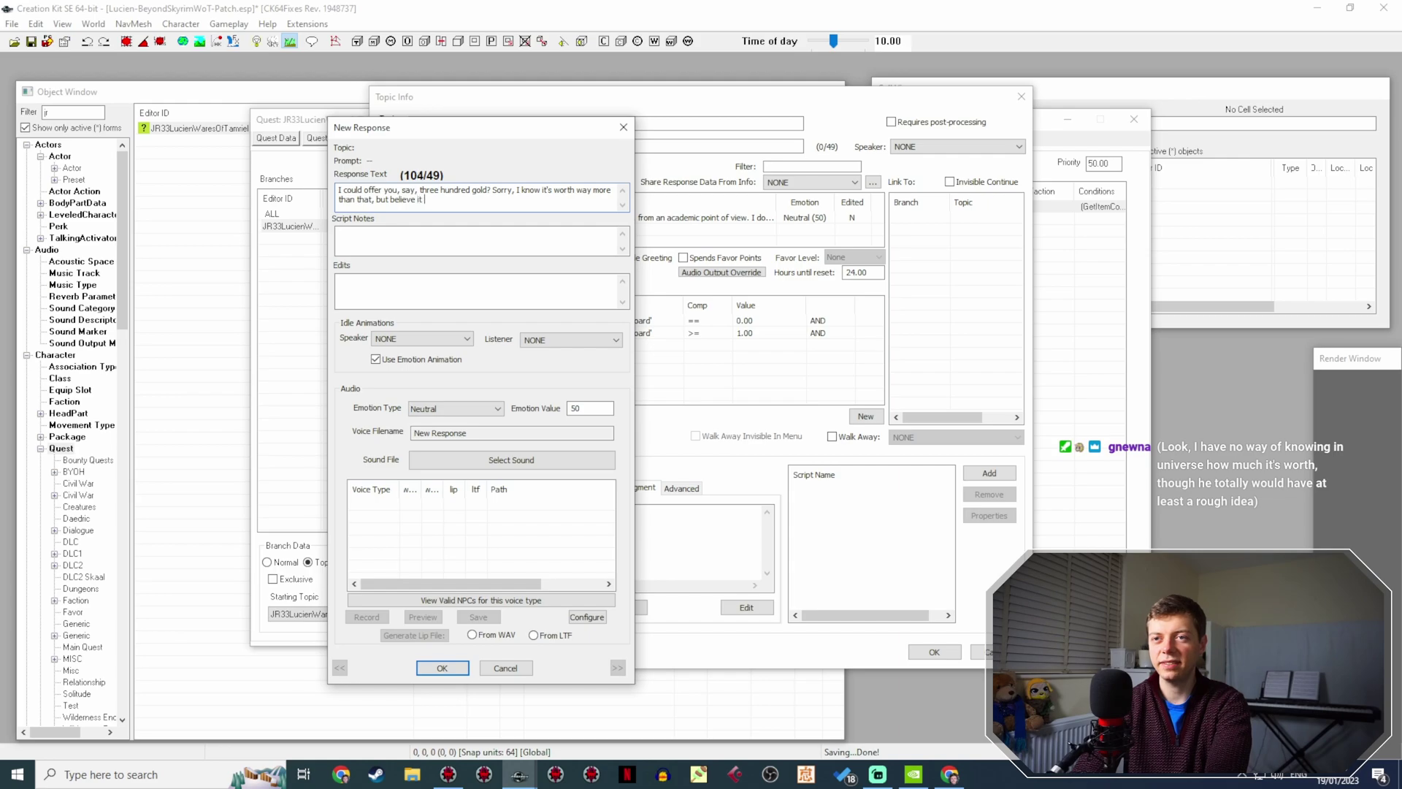
pyautogui.write('or not, I do actual')
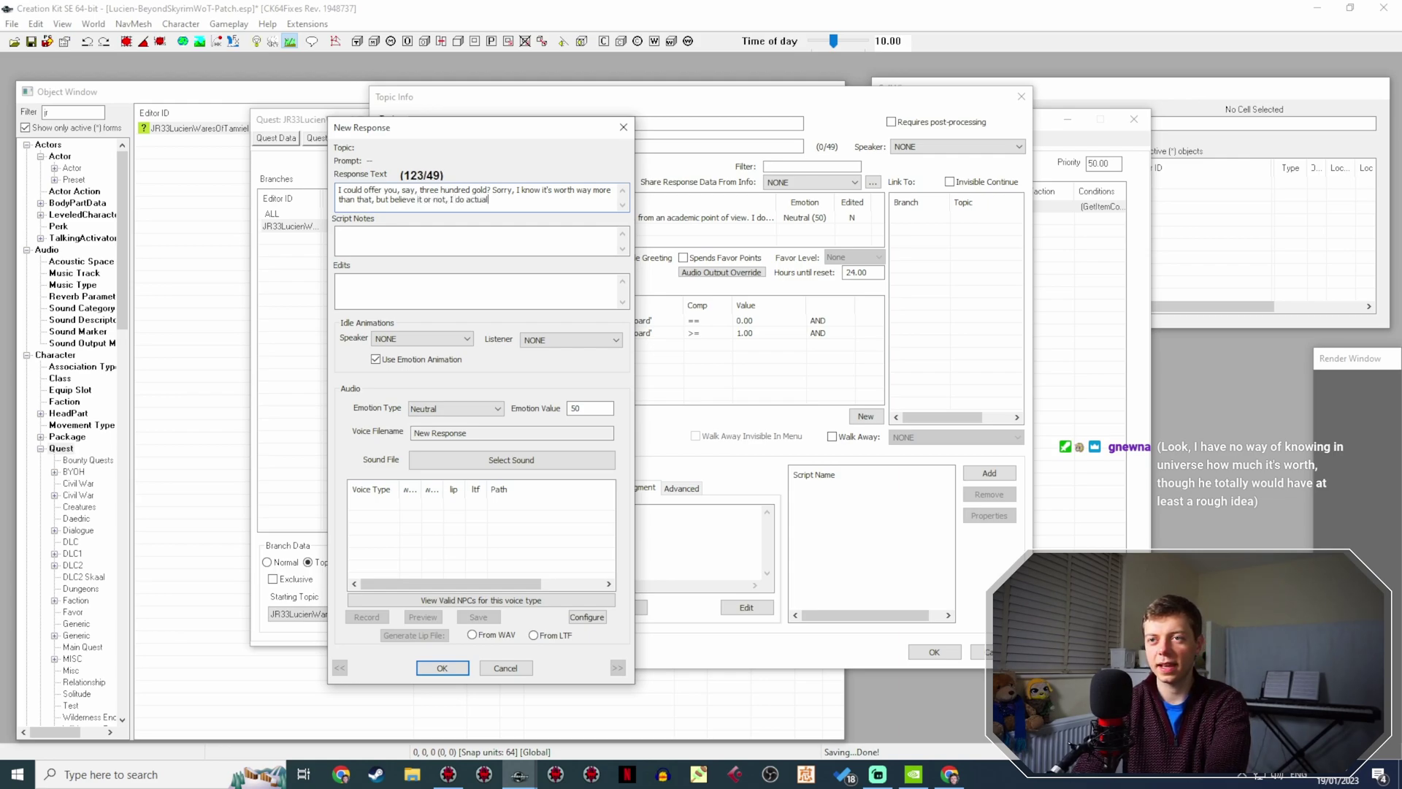
pyautogui.write('ly have some budget restr')
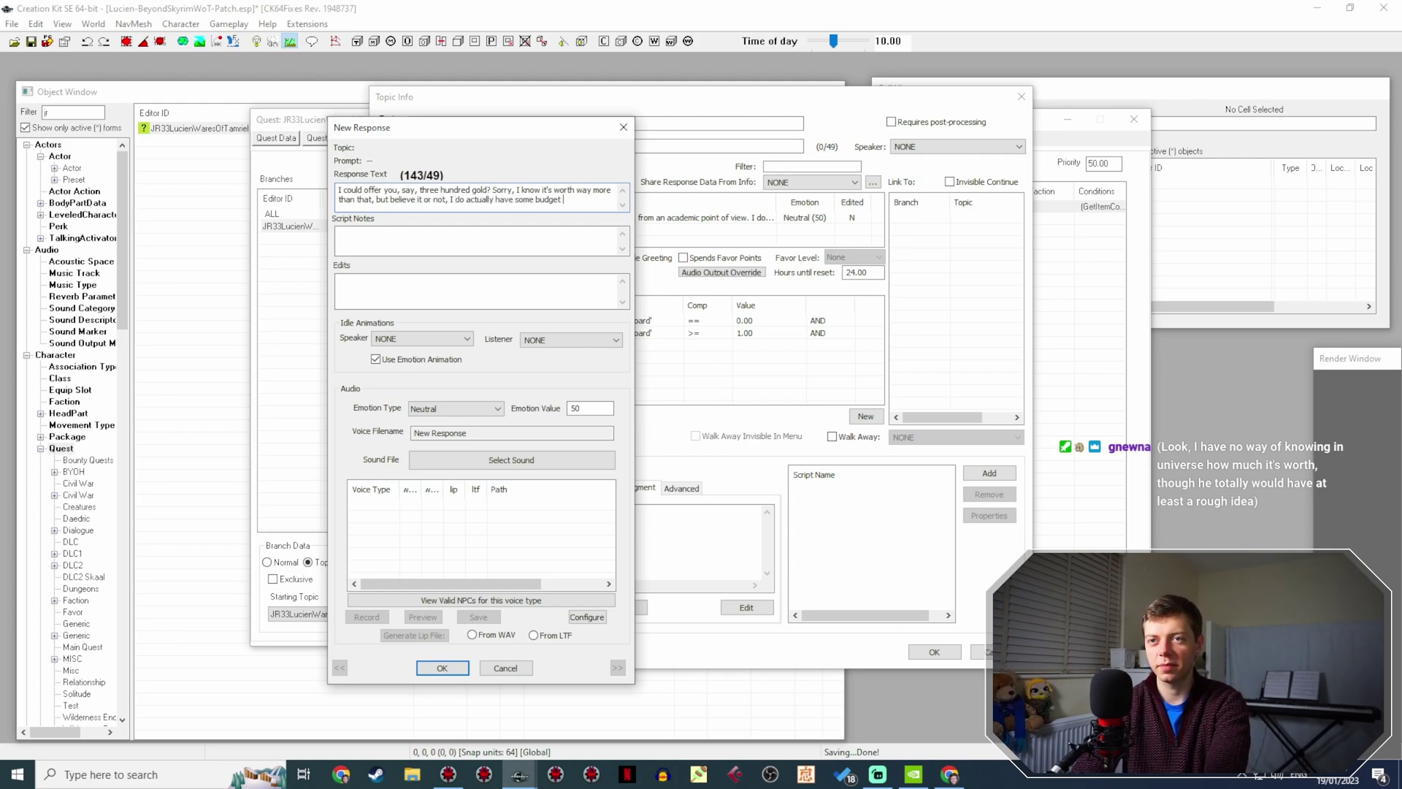
pyautogui.press('BackSpace')
pyautogui.press('BackSpace')
pyautogui.press('BackSpace')
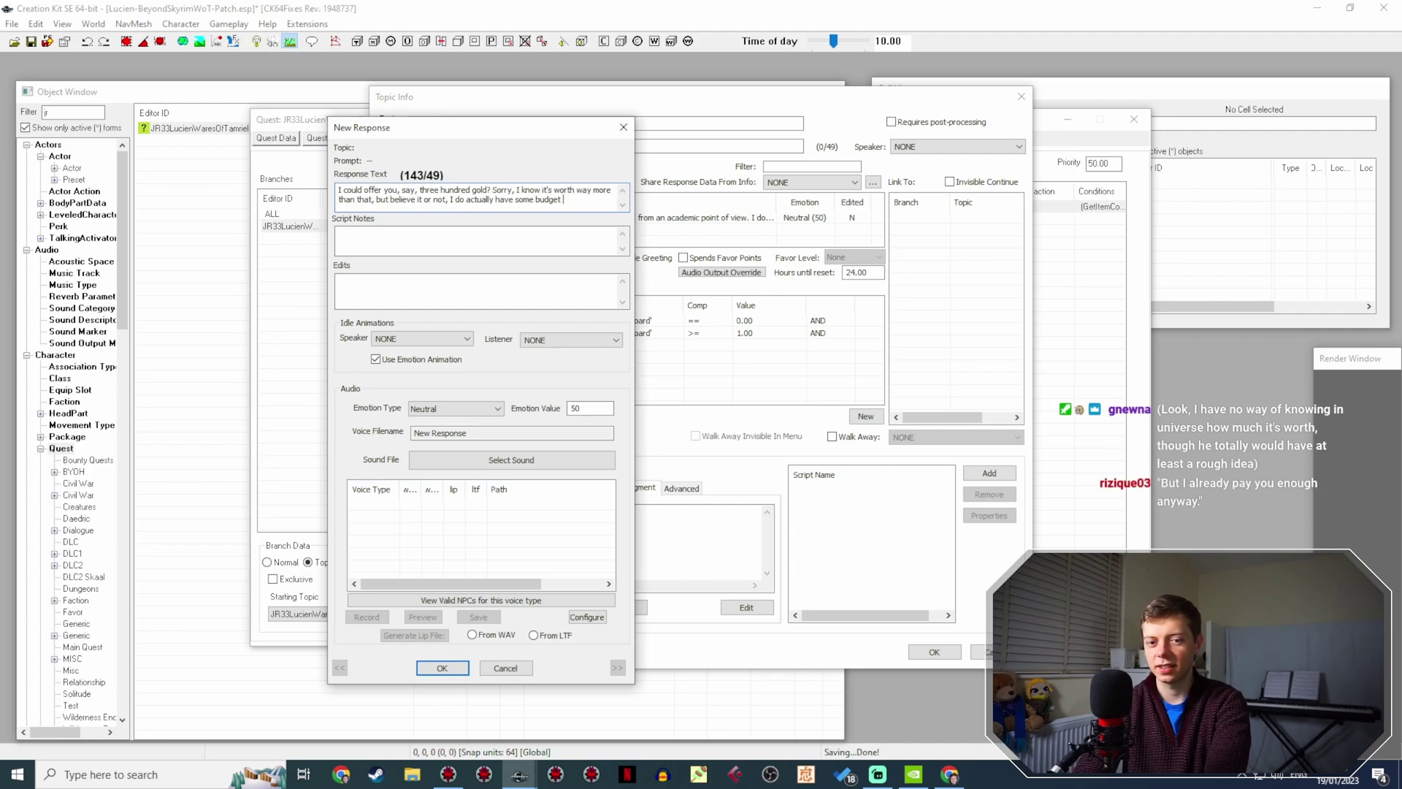
pyautogui.write('constraints')
pyautogui.press('Return')
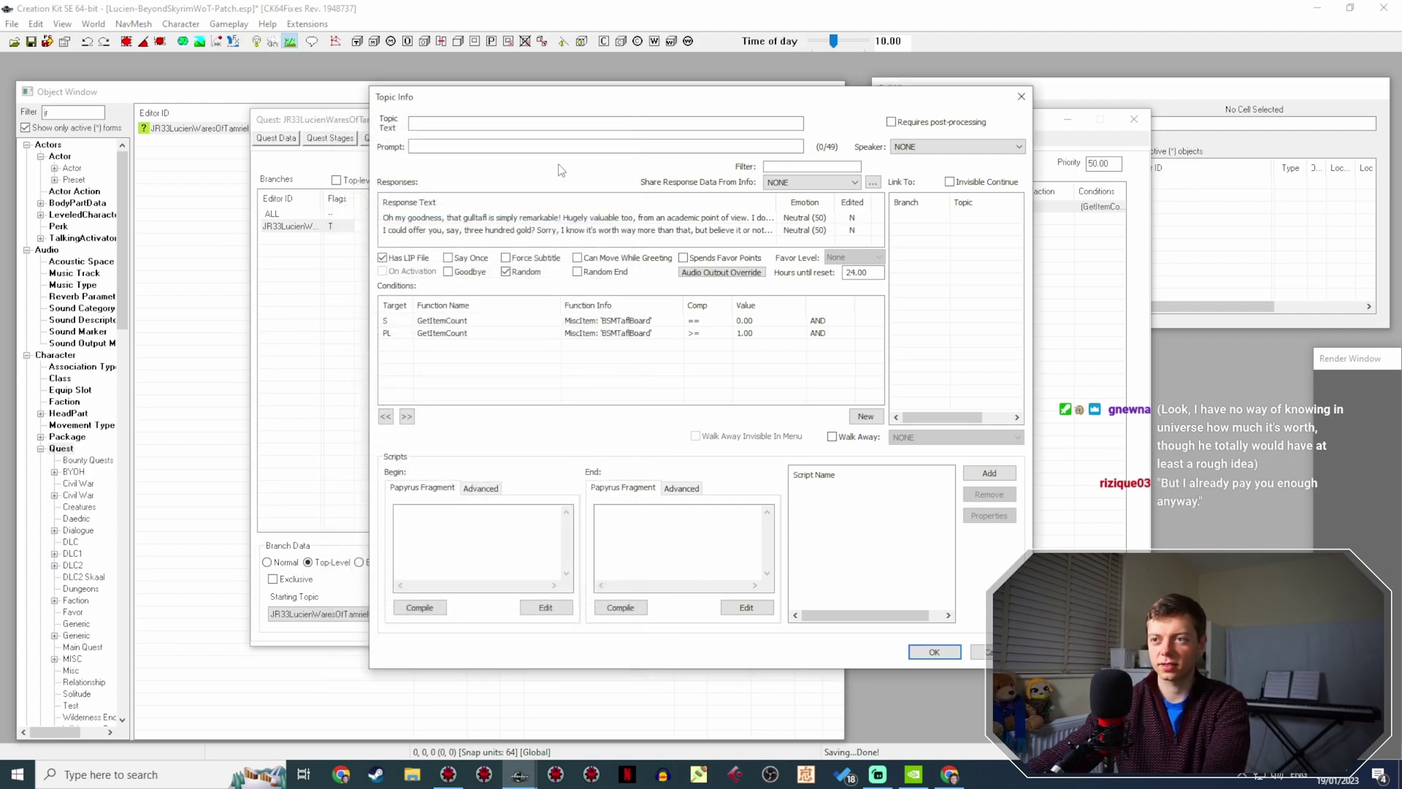
pyautogui.doubleClick(777, 203)
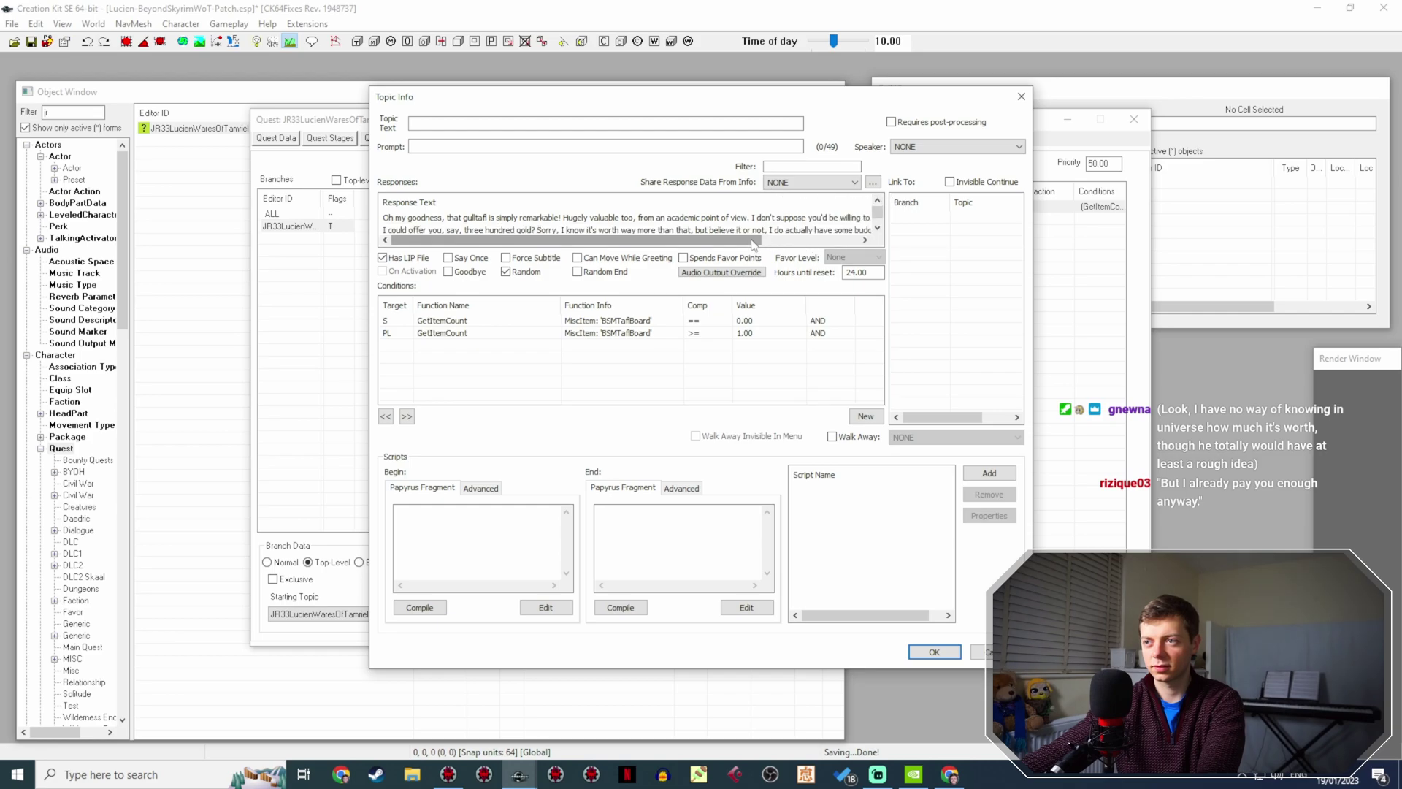
pyautogui.scroll(-1, 722, 231)
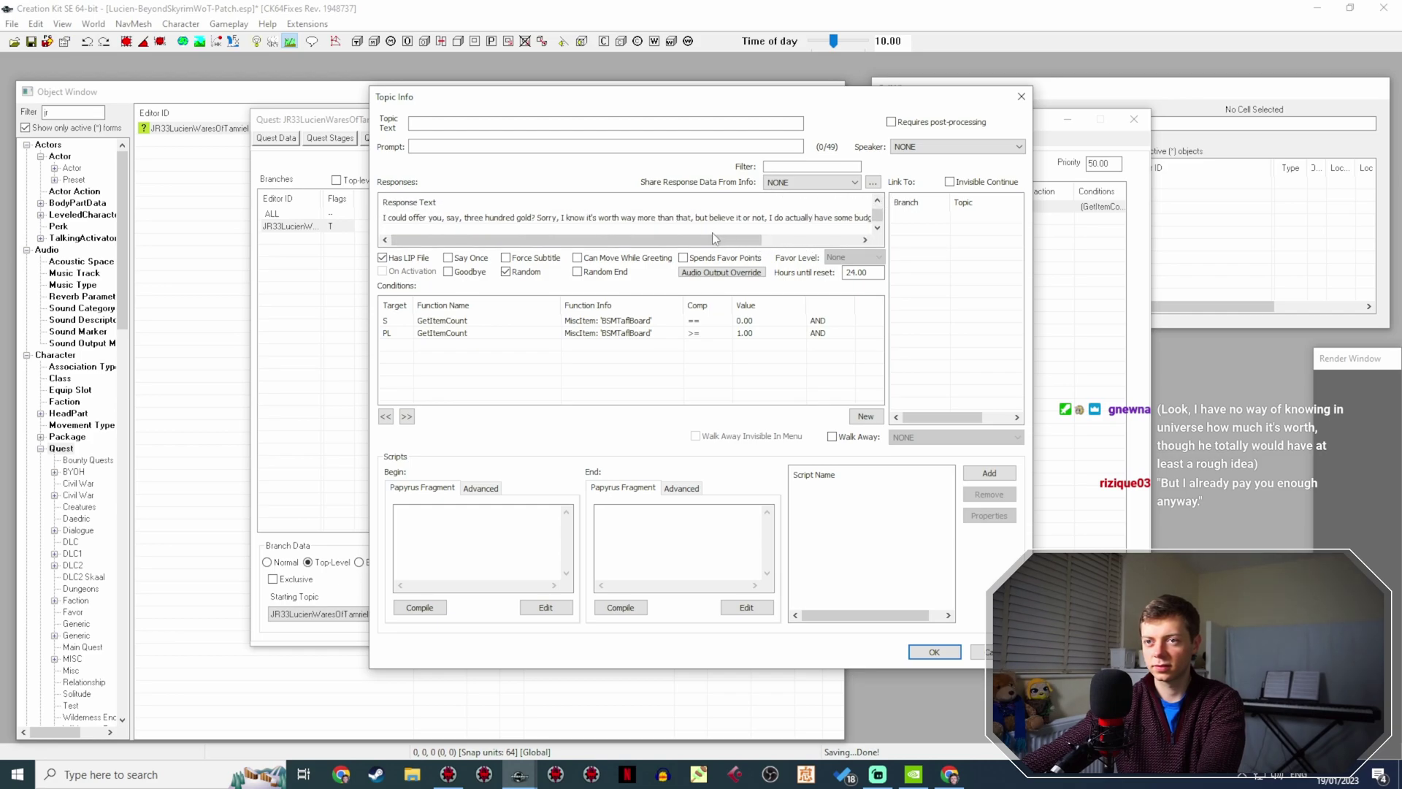
# Add a third response reading "I could pay you back in witty banter? That's a bargain, I promise." and review the info's responses.
pyautogui.rightClick(644, 230)
pyautogui.click(662, 240)
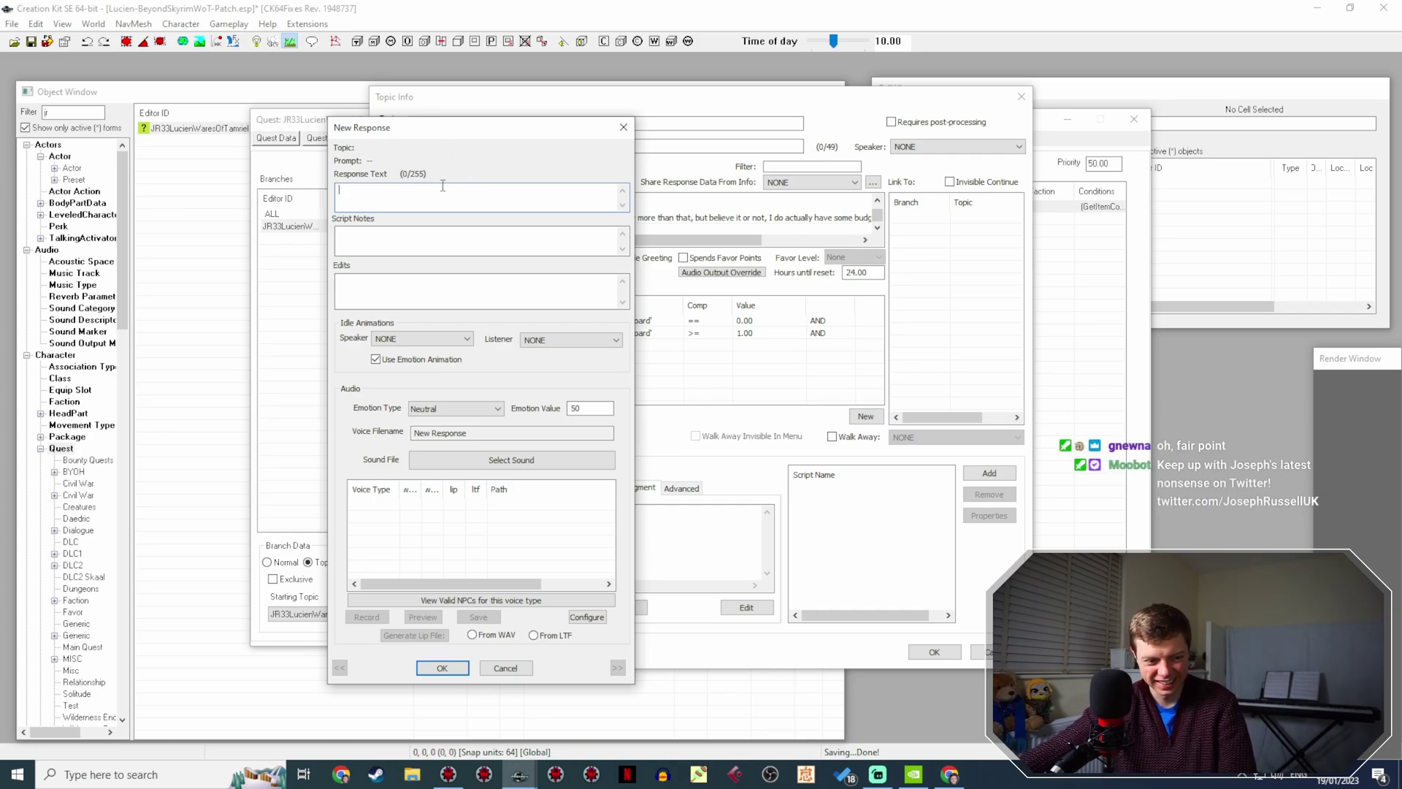
pyautogui.moveTo(487, 133); pyautogui.dragTo(663, 263)
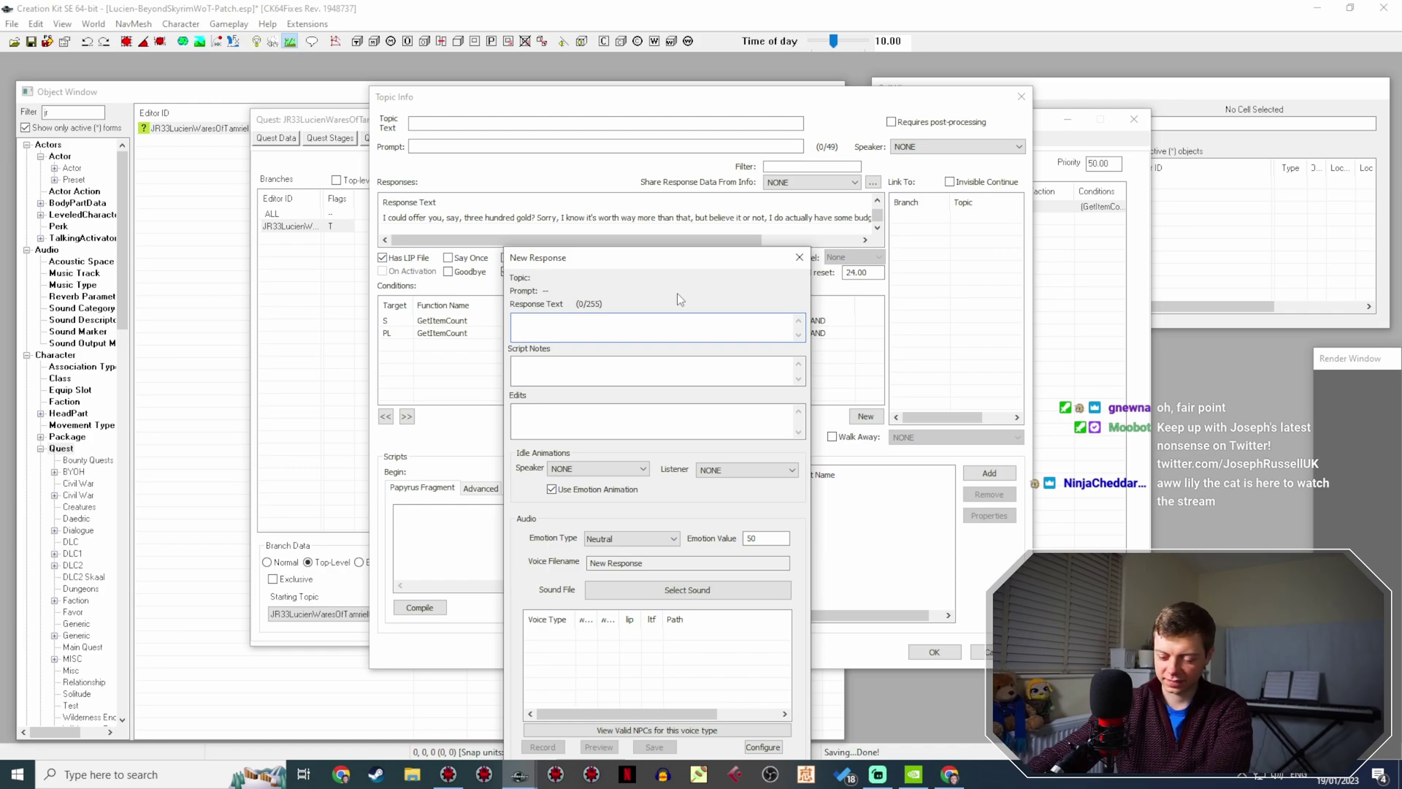
pyautogui.write("Don'")
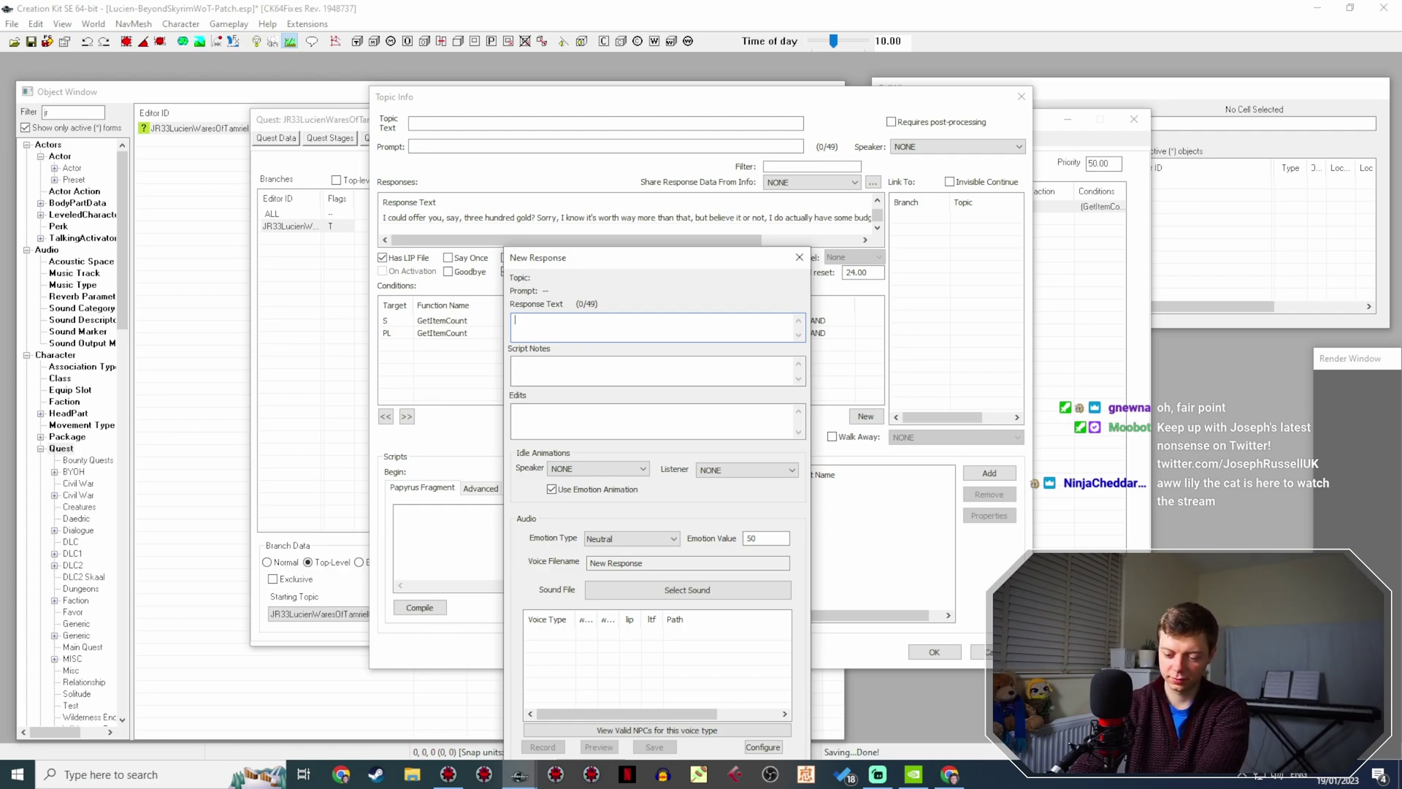
pyautogui.write('I could pay you back in w')
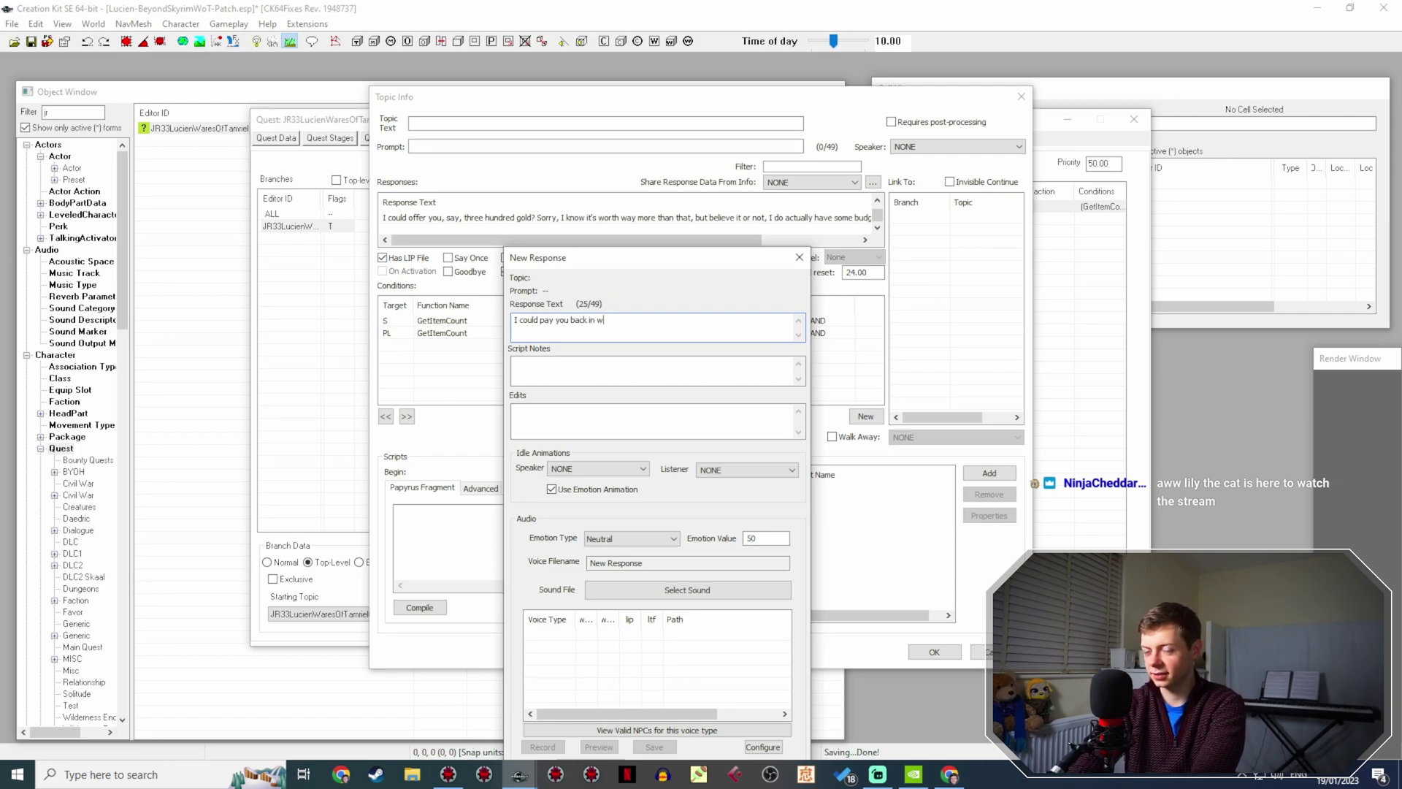
pyautogui.write('itty banter?')
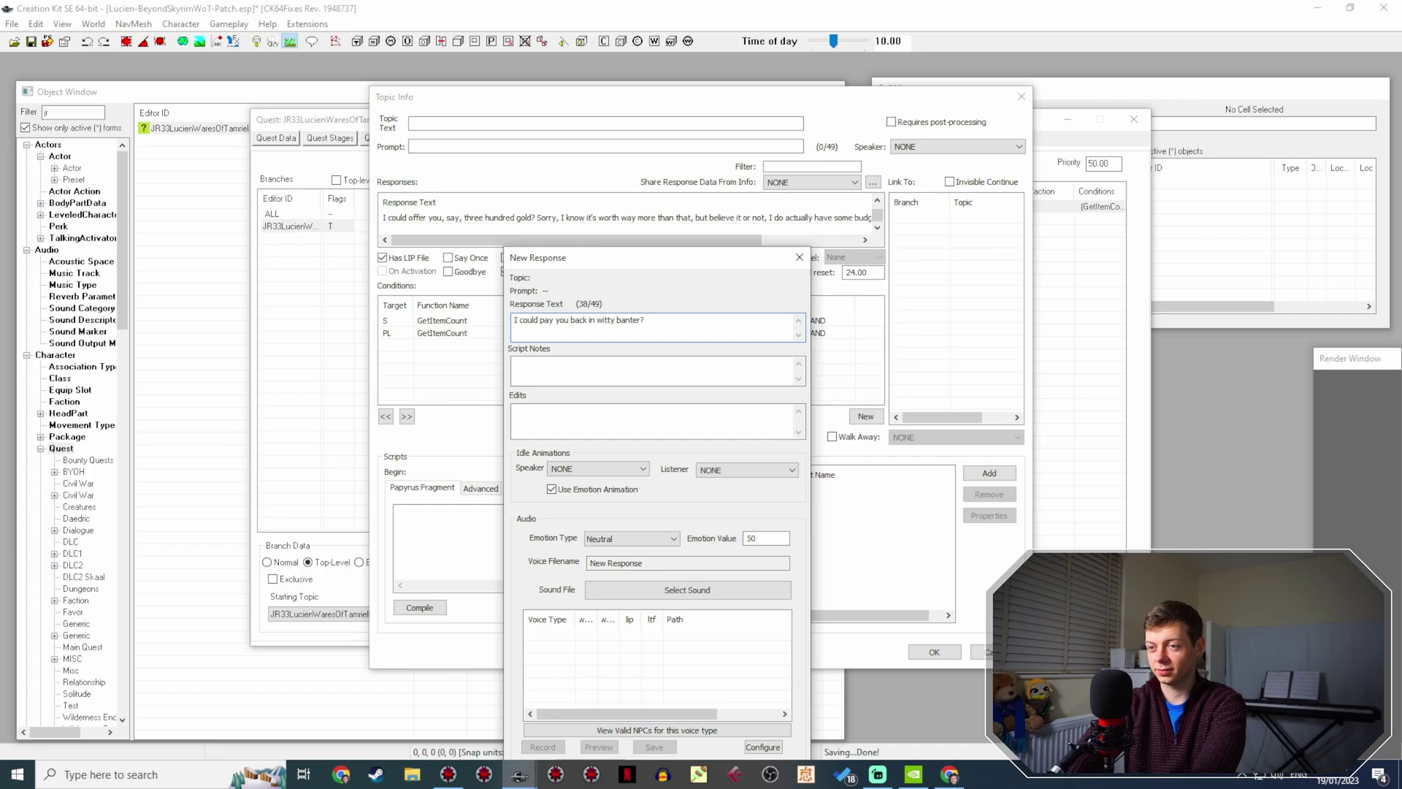
pyautogui.write("That's a b")
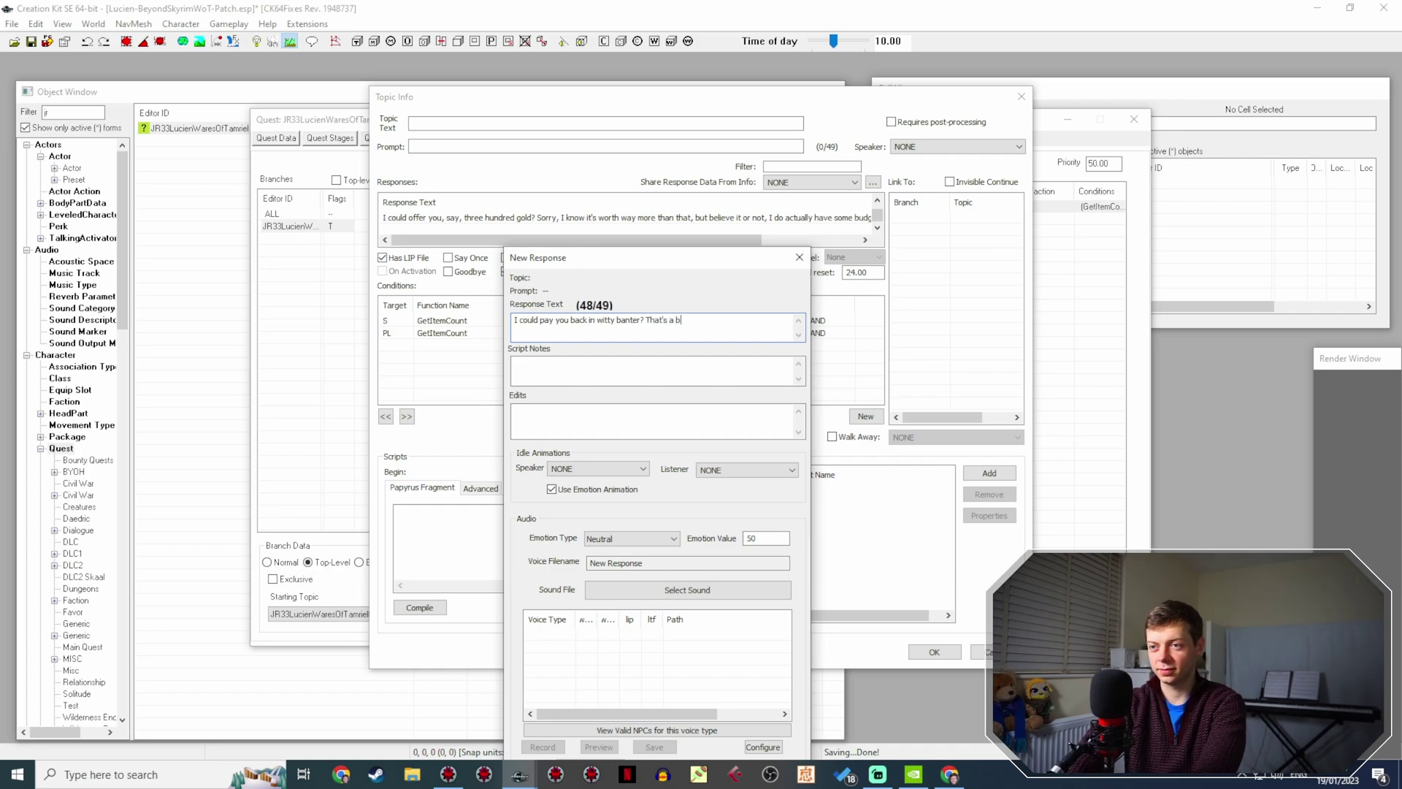
pyautogui.write('argain, I promise.')
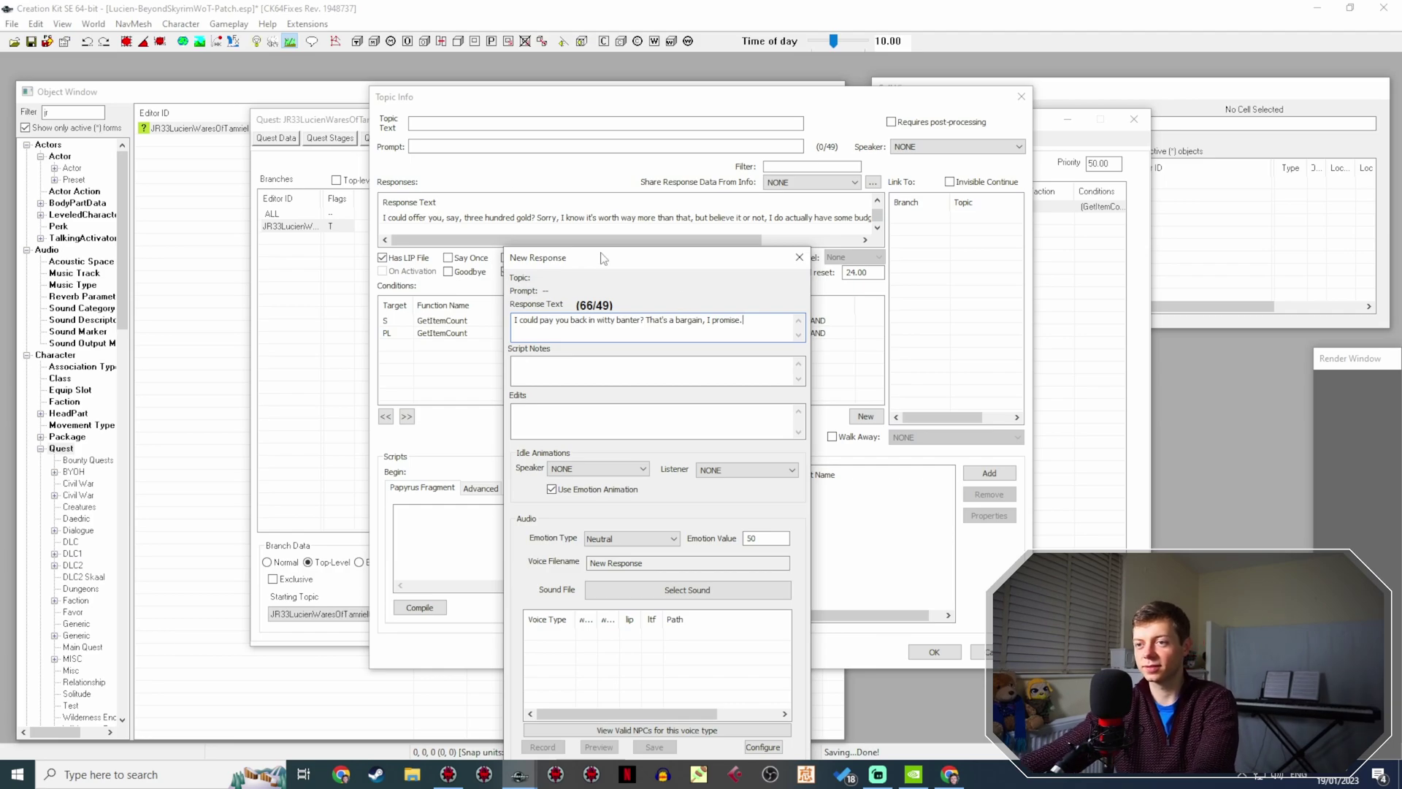
pyautogui.moveTo(624, 261); pyautogui.dragTo(582, 139)
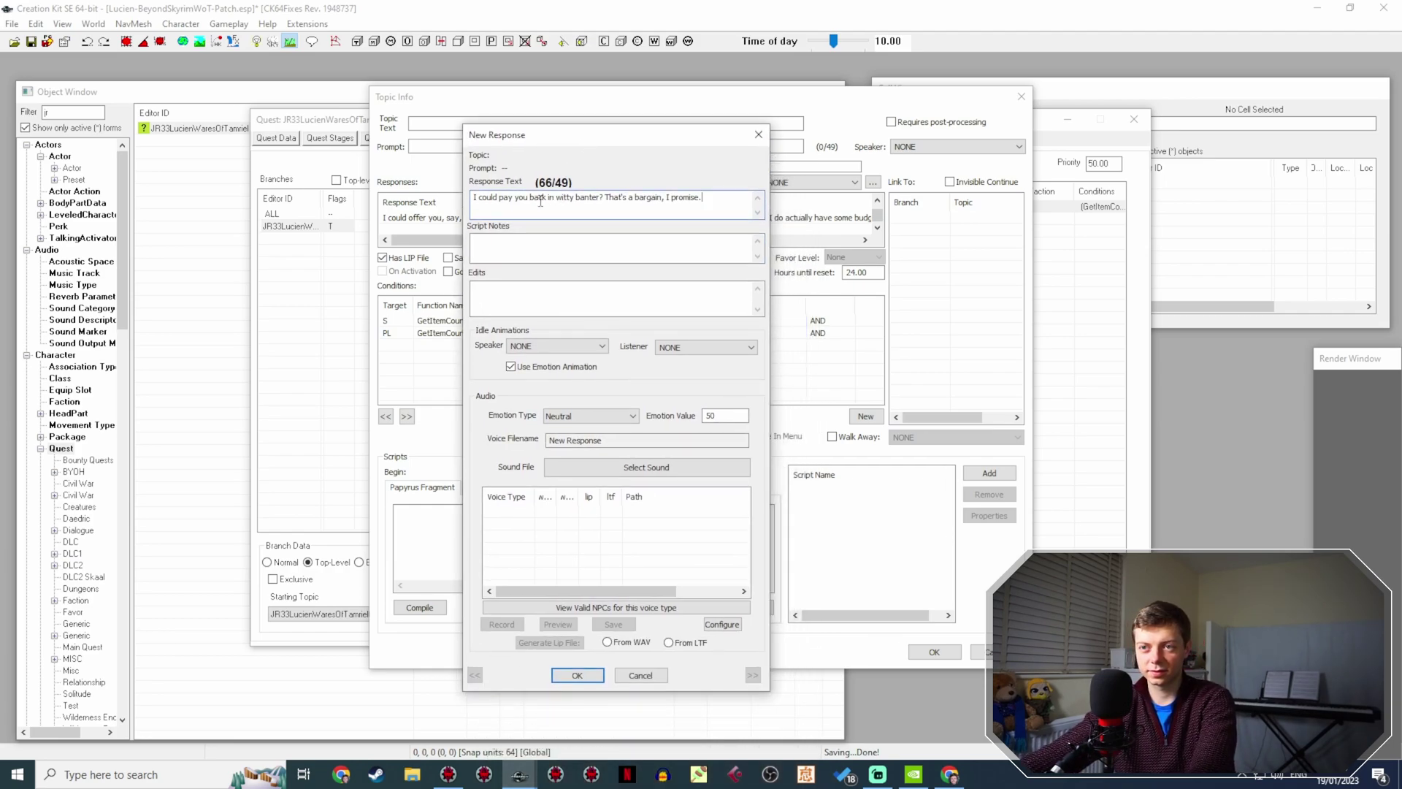
pyautogui.click(550, 197)
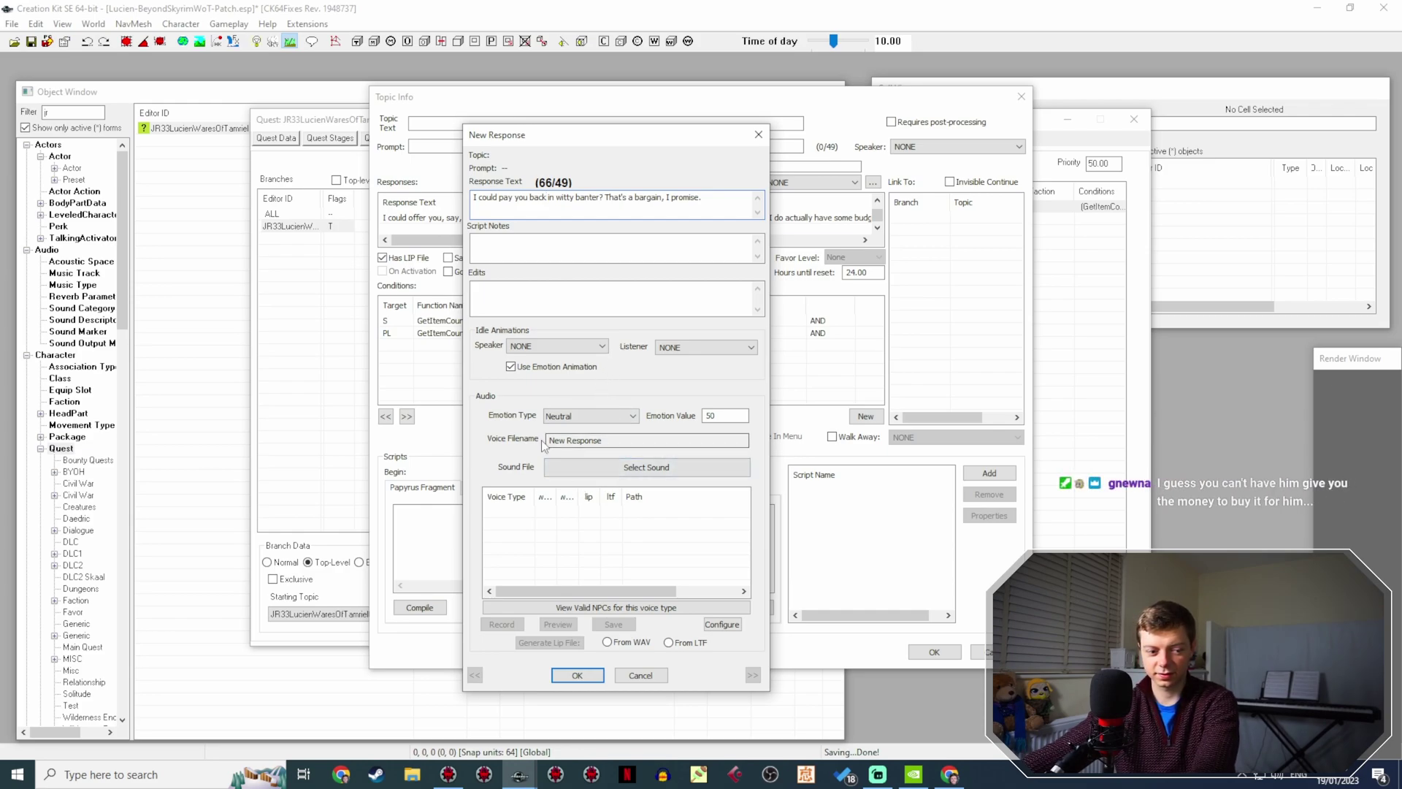
pyautogui.click(577, 674)
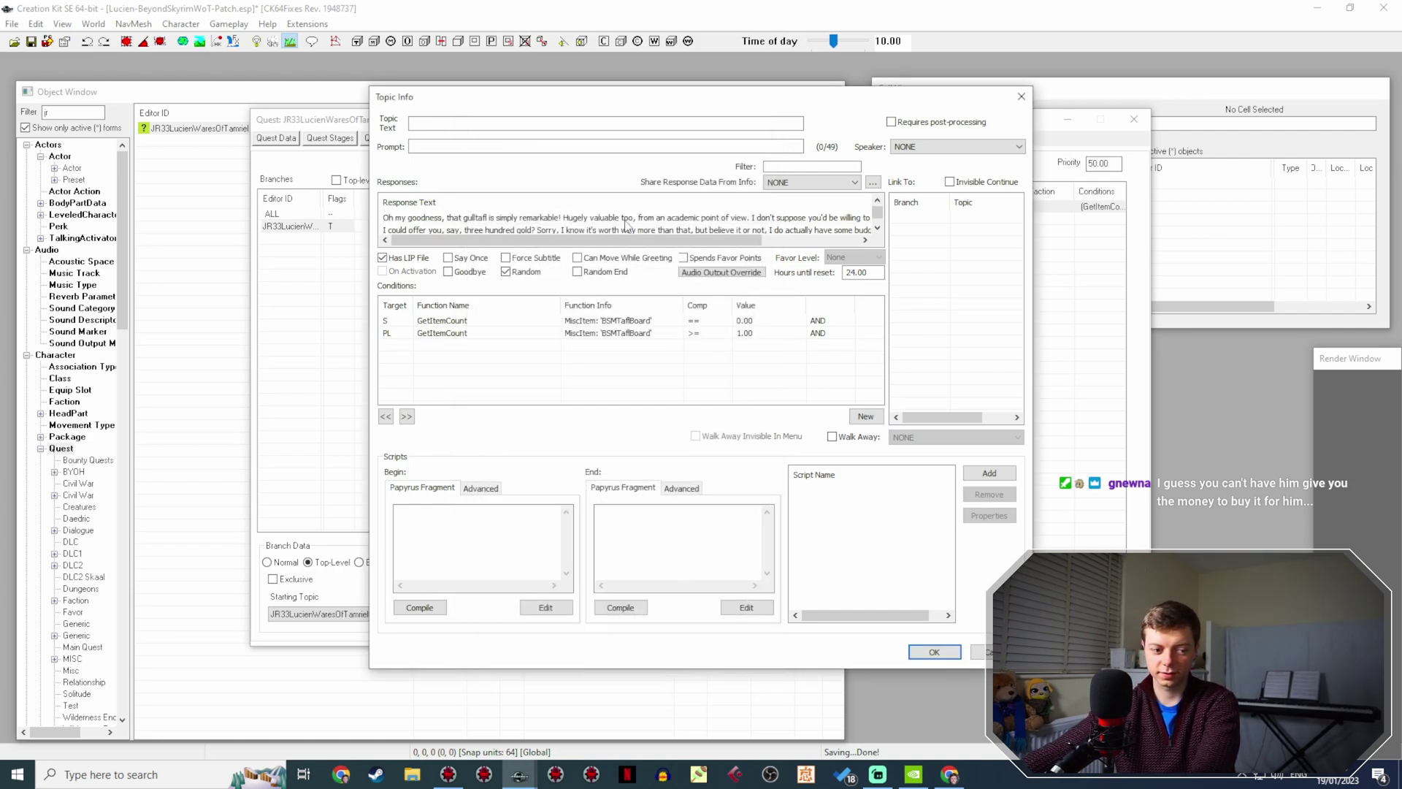
pyautogui.scroll(-1, 627, 225)
pyautogui.scroll(-1, 627, 225)
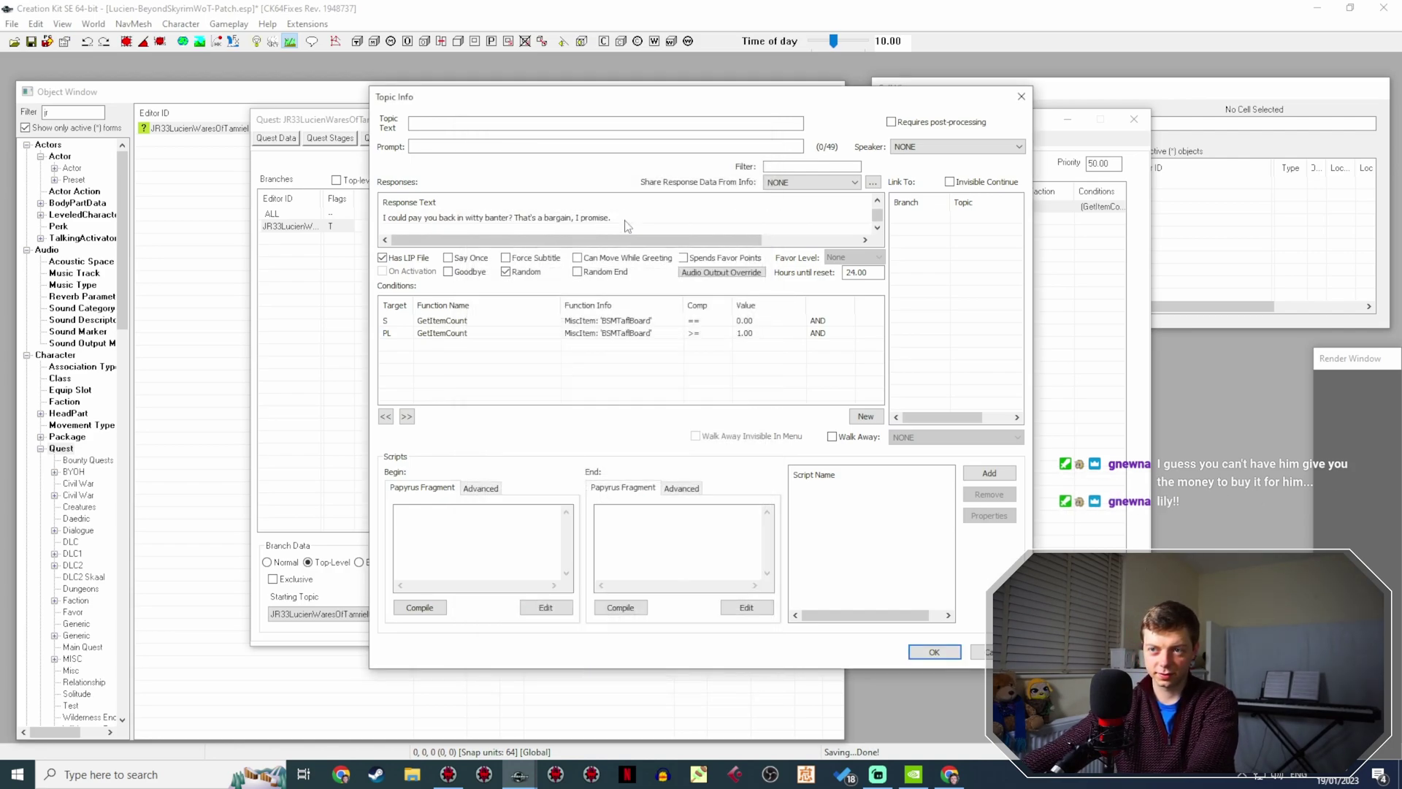
pyautogui.scroll(2, 627, 225)
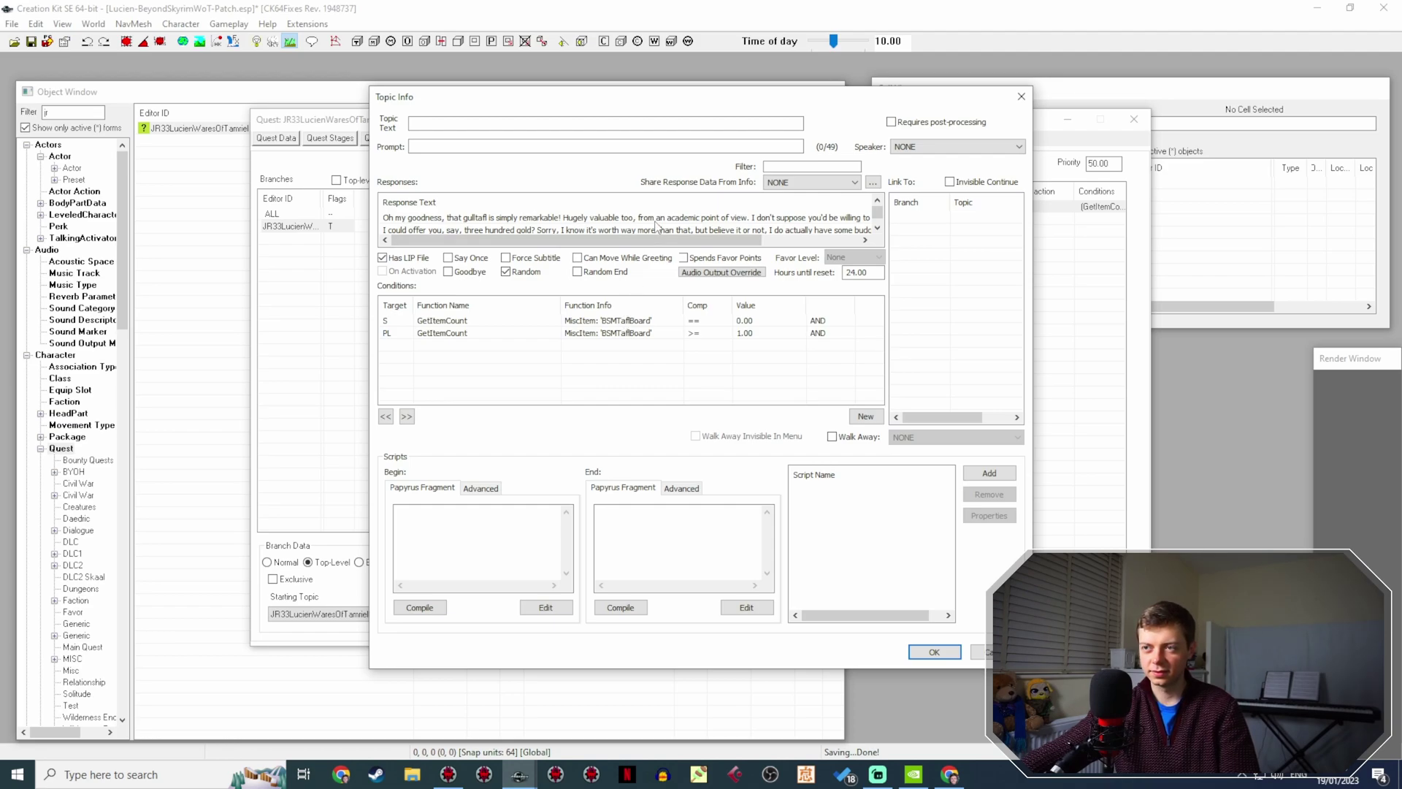
pyautogui.scroll(-3, 659, 227)
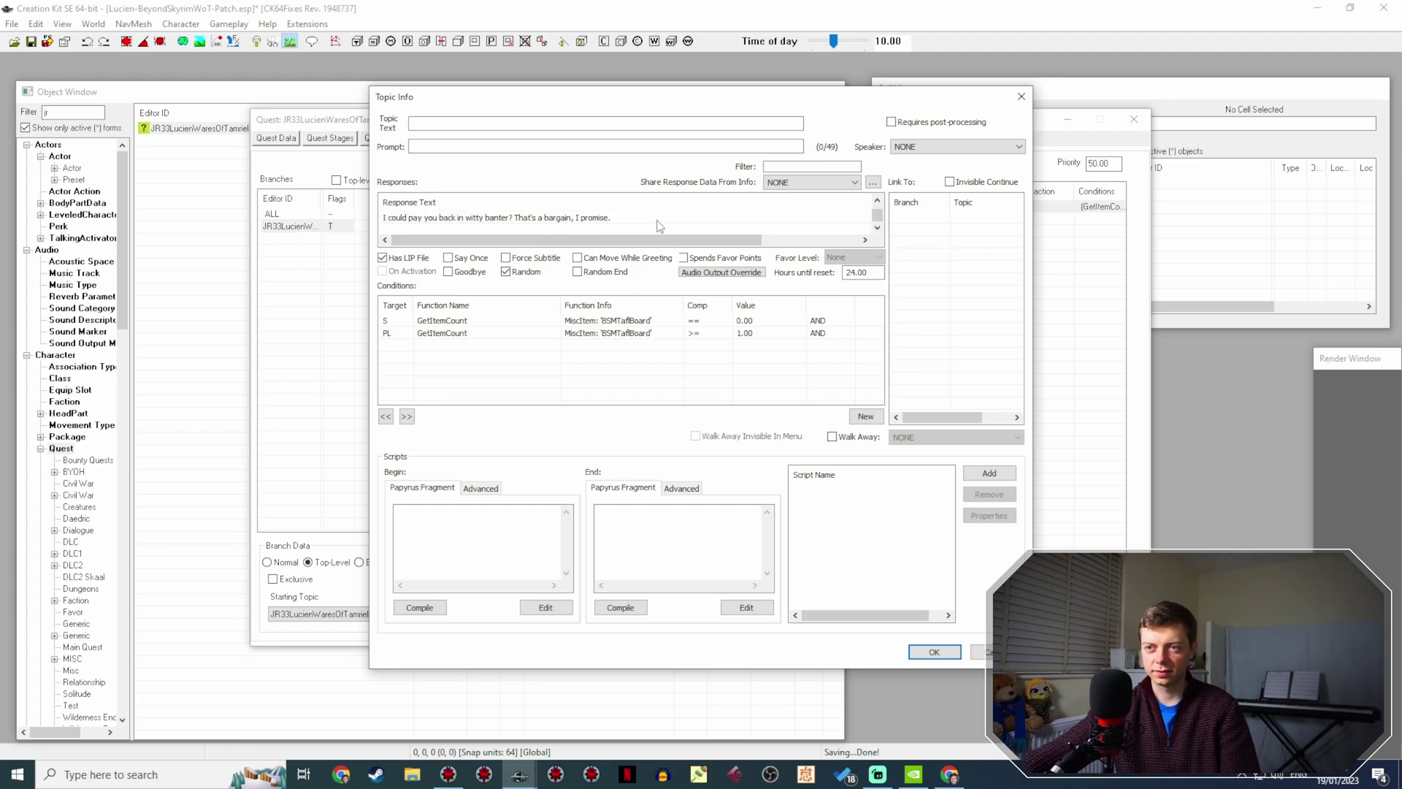
pyautogui.scroll(3, 659, 226)
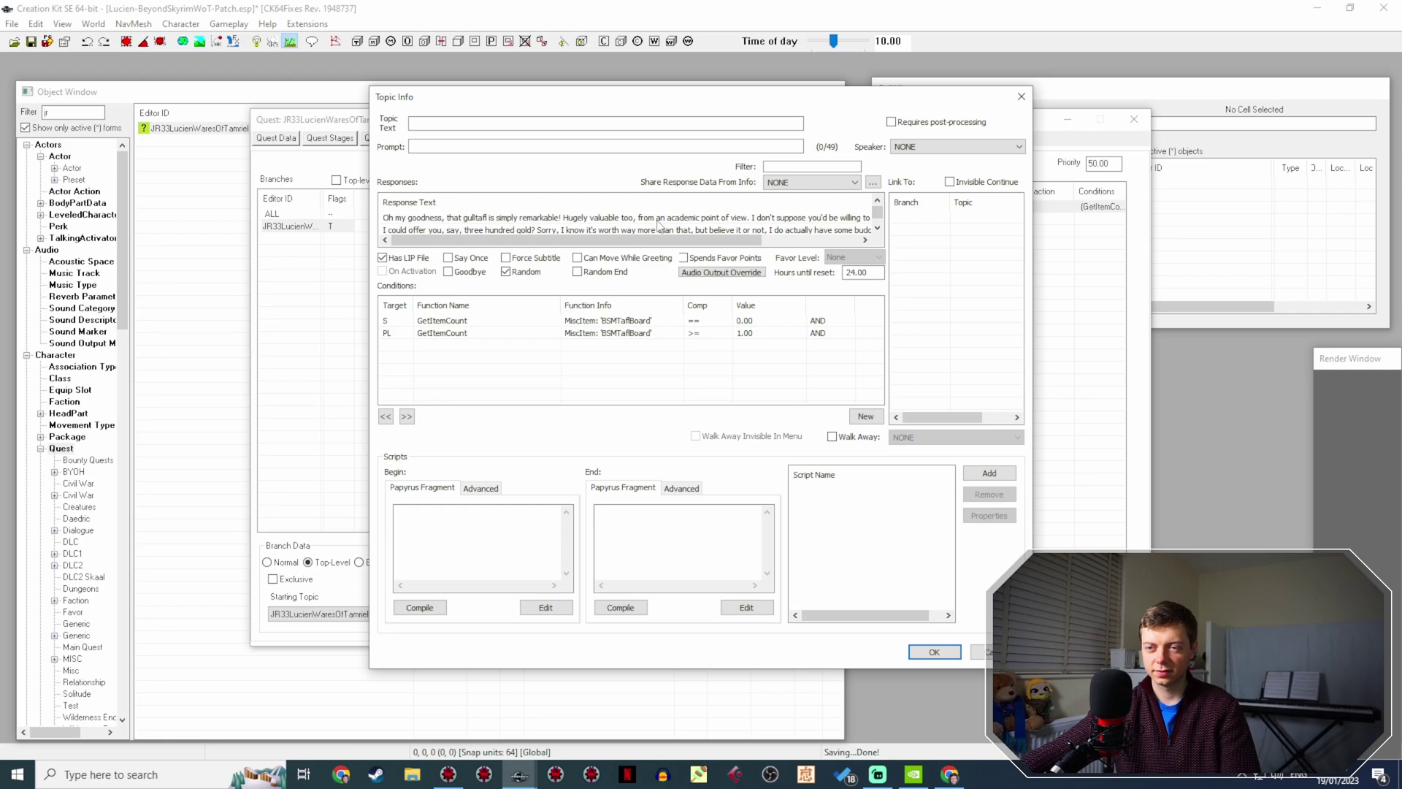
# Choose BSMRelief as the object parameter of the info's GetItemCount condition that runs on the subject.
pyautogui.click(458, 320)
pyautogui.doubleClick(475, 320)
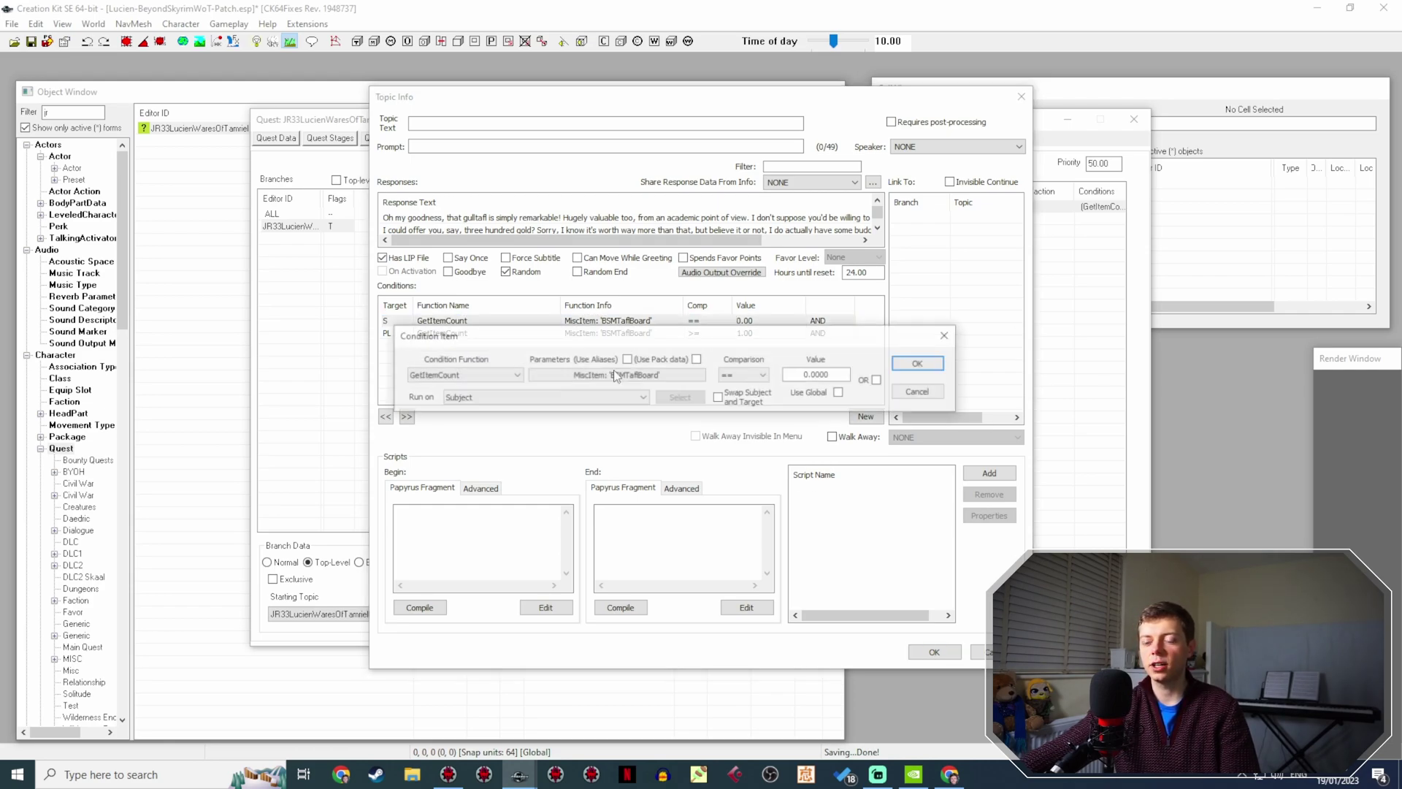
pyautogui.click(644, 376)
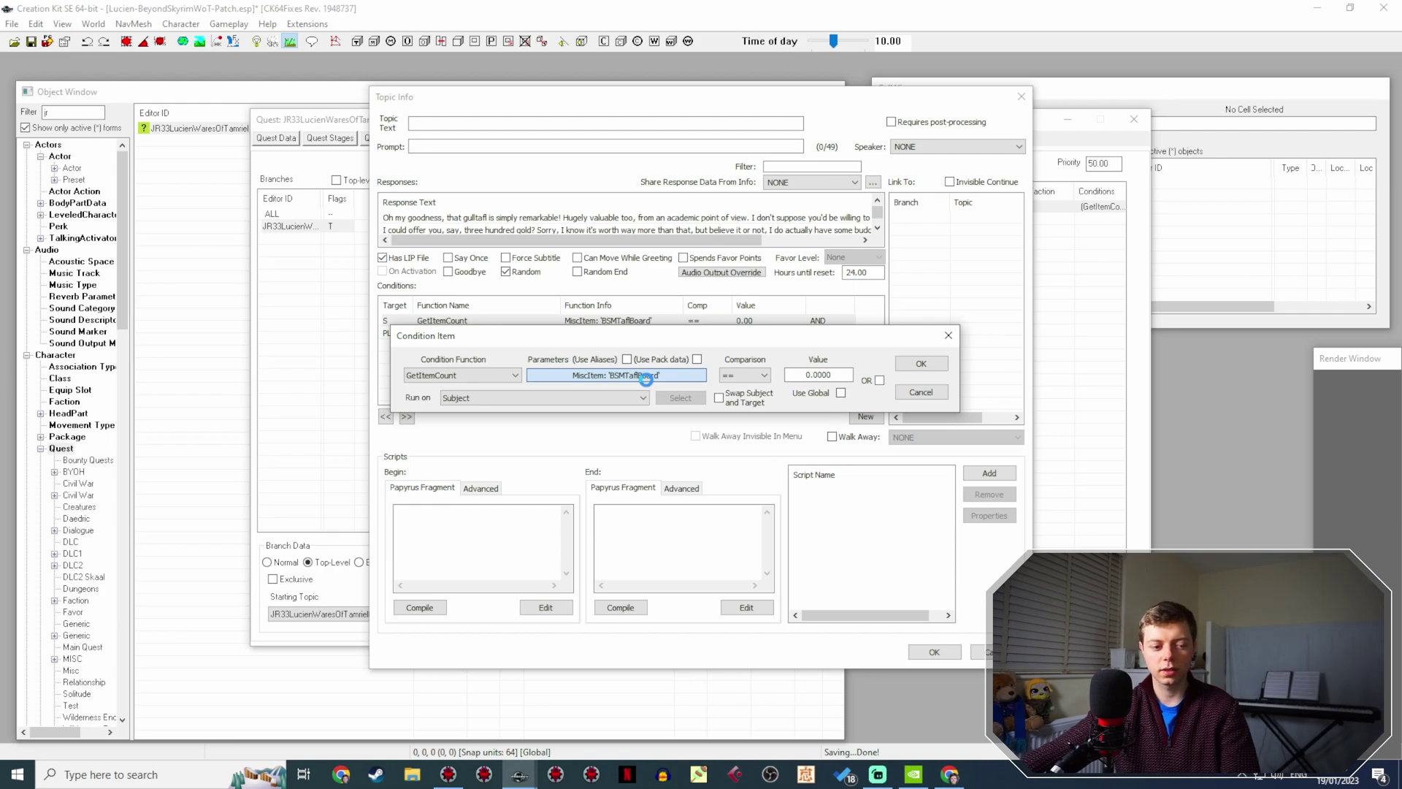
pyautogui.click(608, 425)
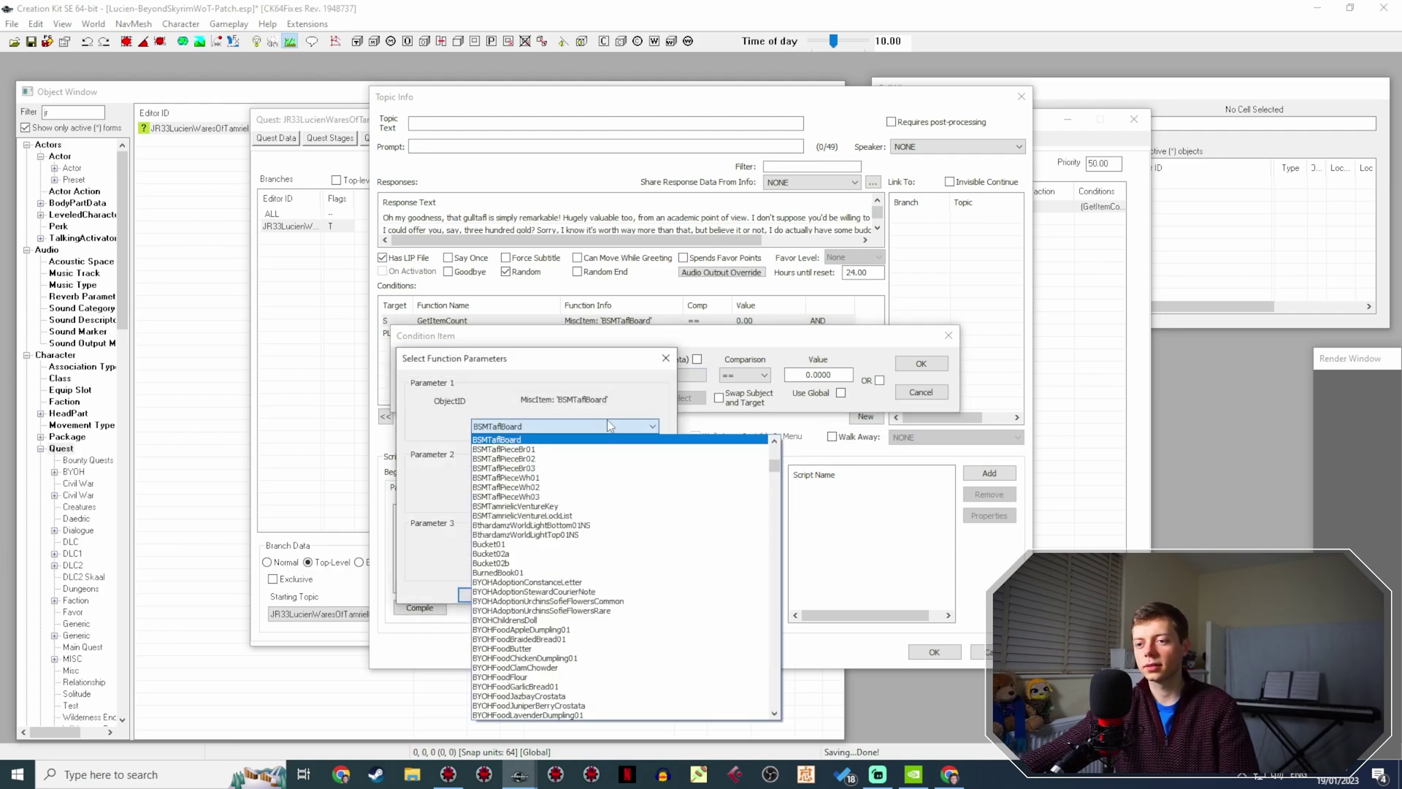
pyautogui.scroll(1, 643, 515)
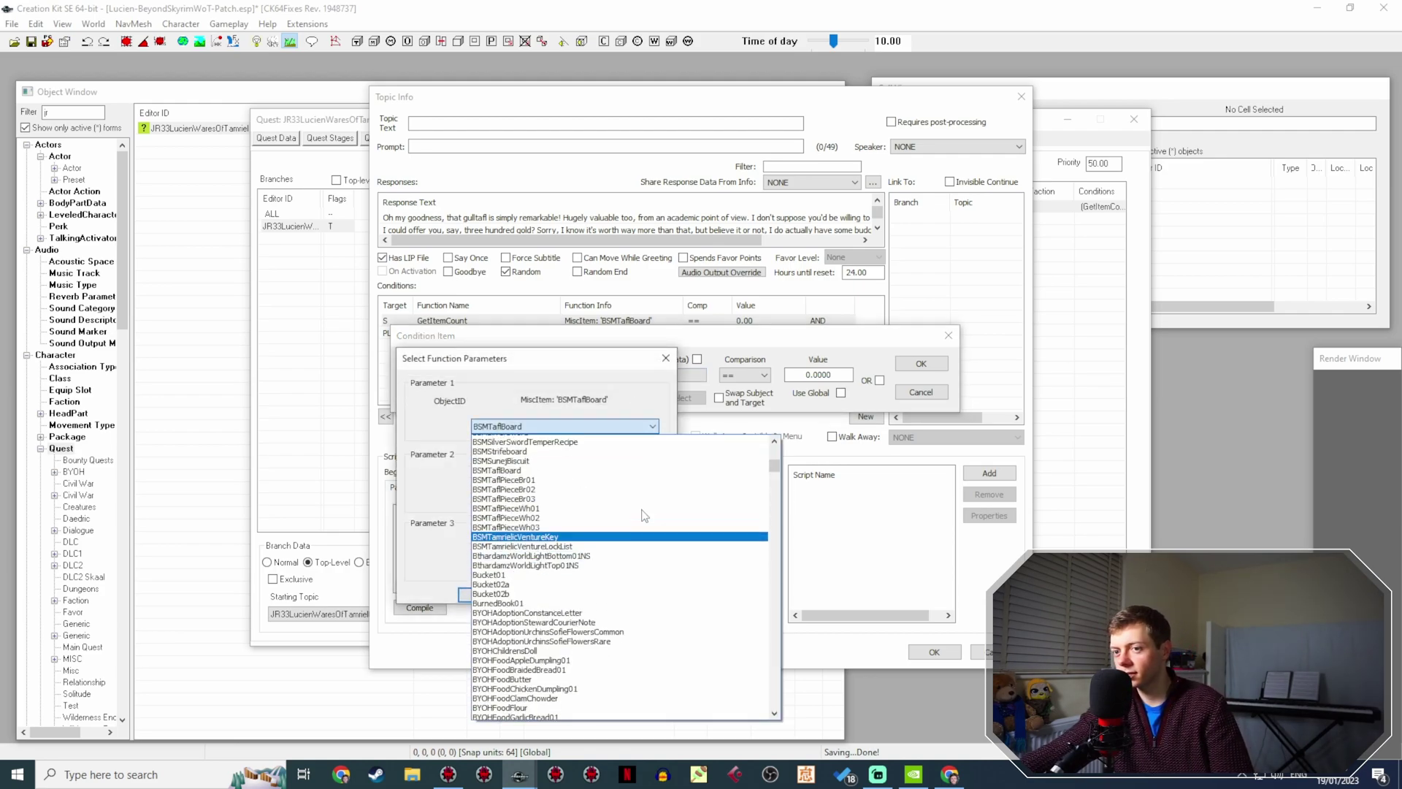
pyautogui.scroll(6, 644, 516)
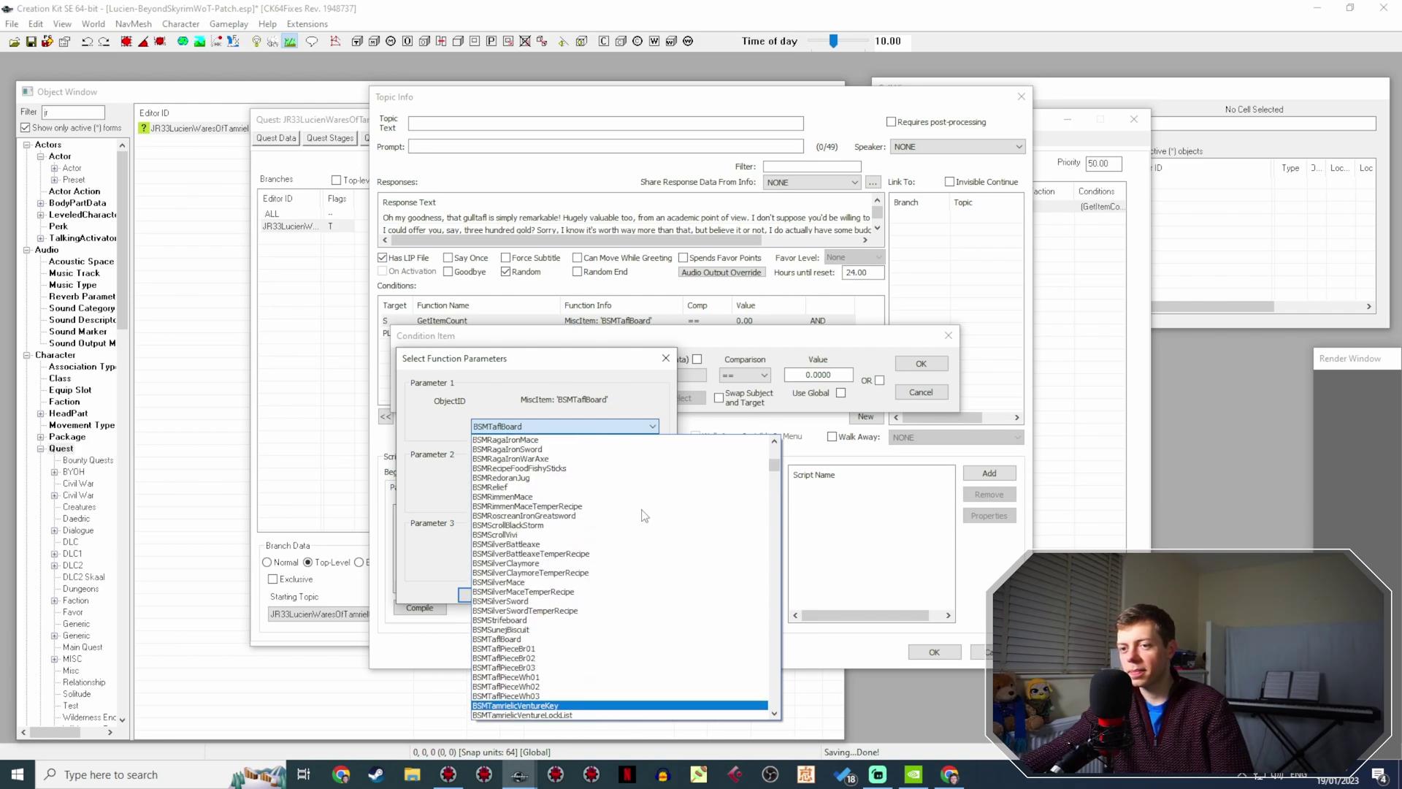
pyautogui.scroll(1, 644, 516)
pyautogui.click(643, 517)
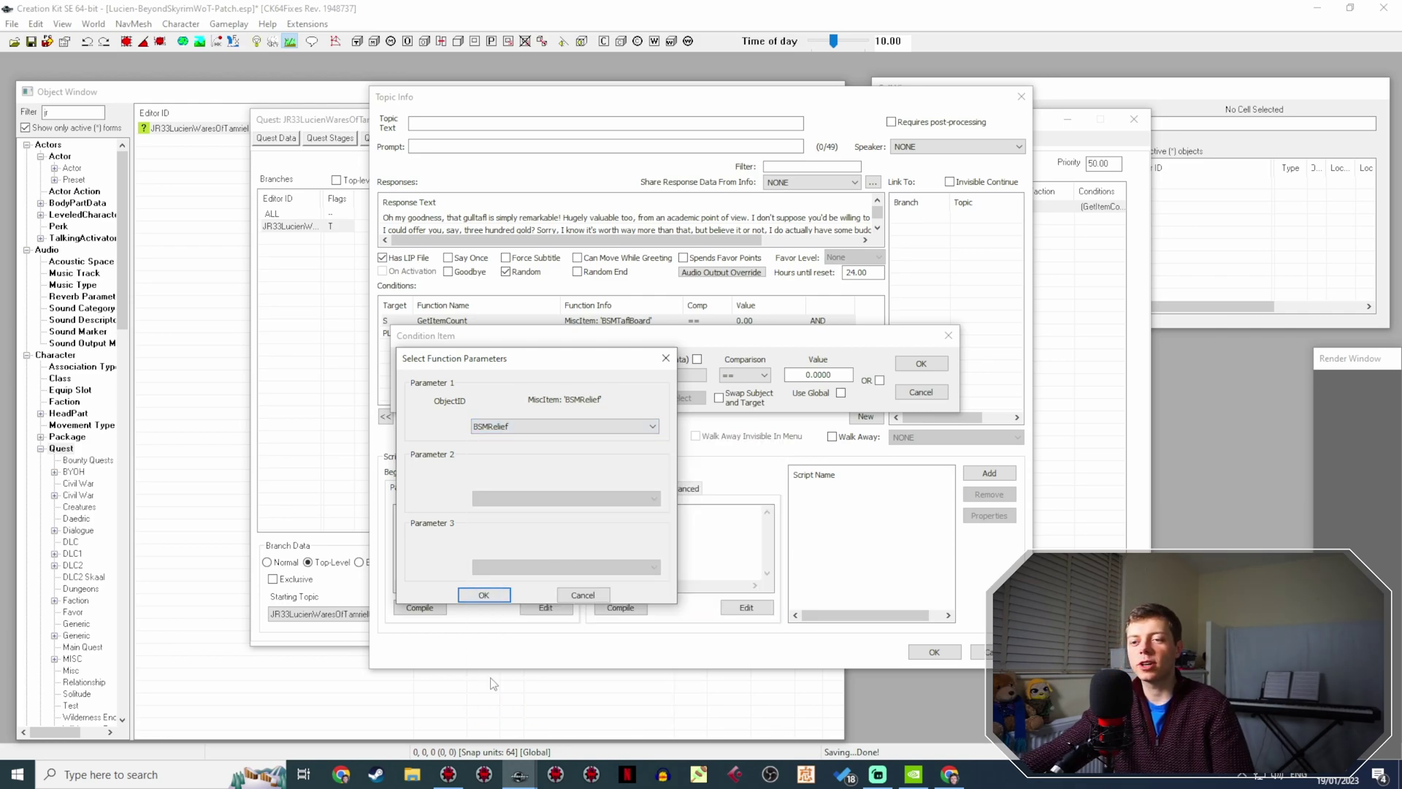
# Check the Gulltafl of Migration's misc item record in SSEEdit, and confirm BSMRelief for the subject's condition back in Creation Kit.
pyautogui.click(448, 774)
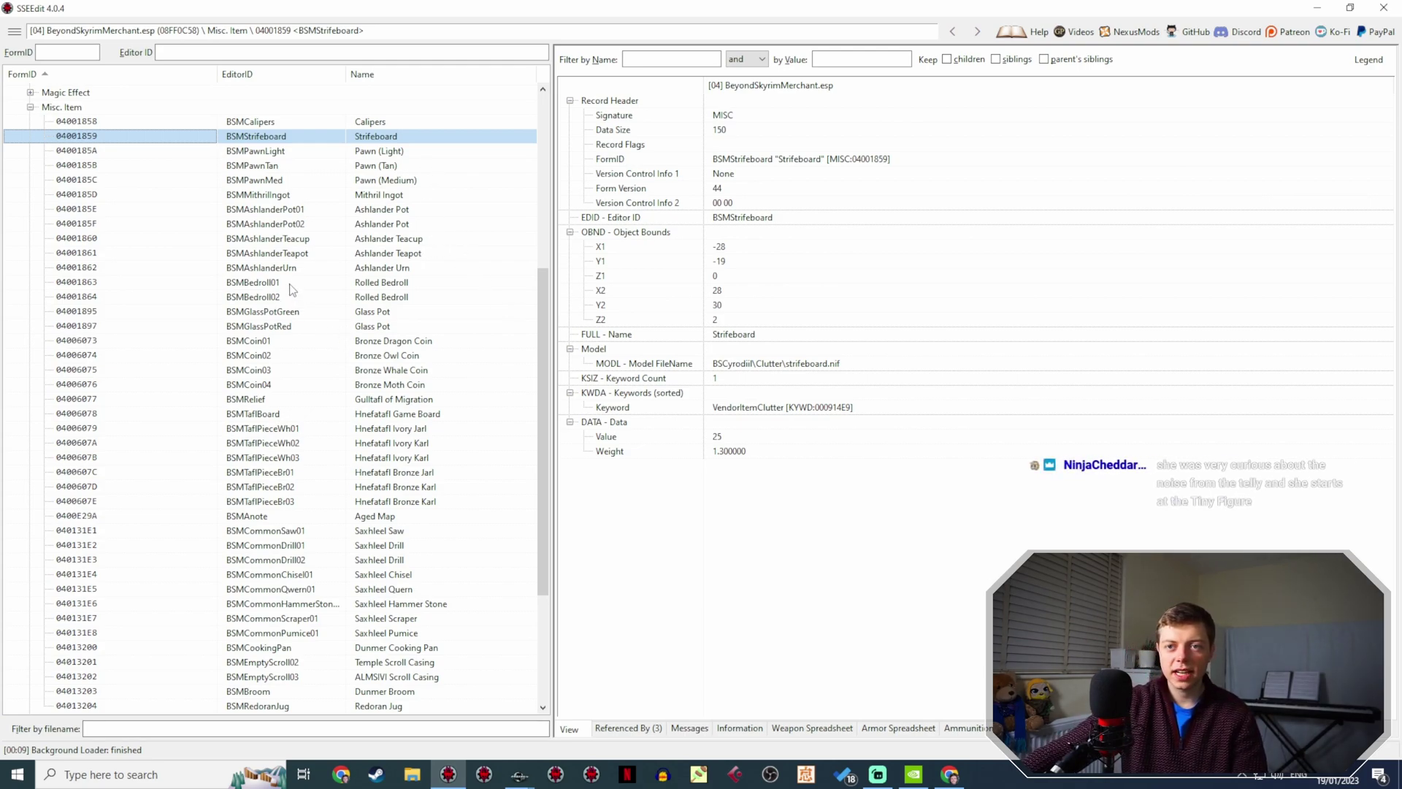
pyautogui.scroll(-2, 292, 291)
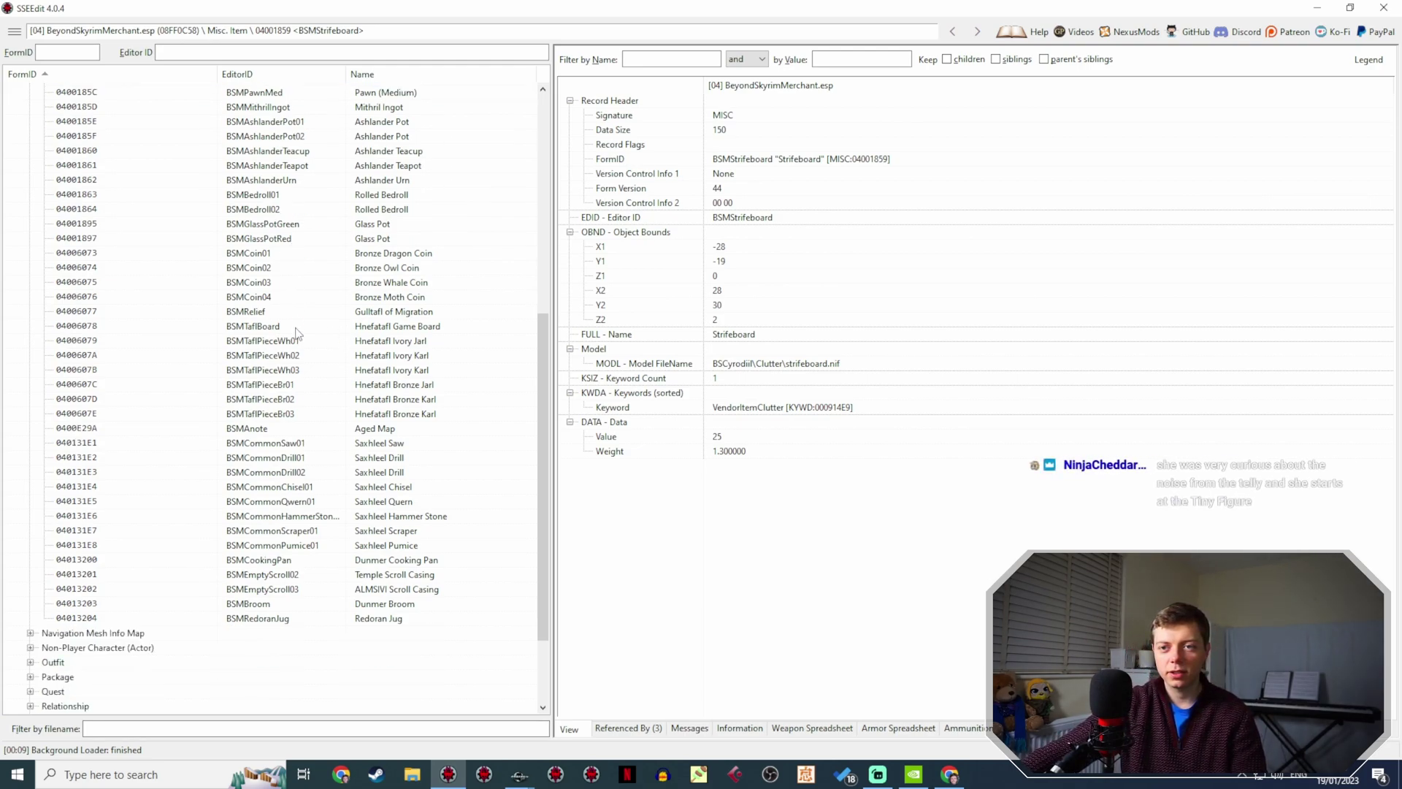
pyautogui.click(293, 311)
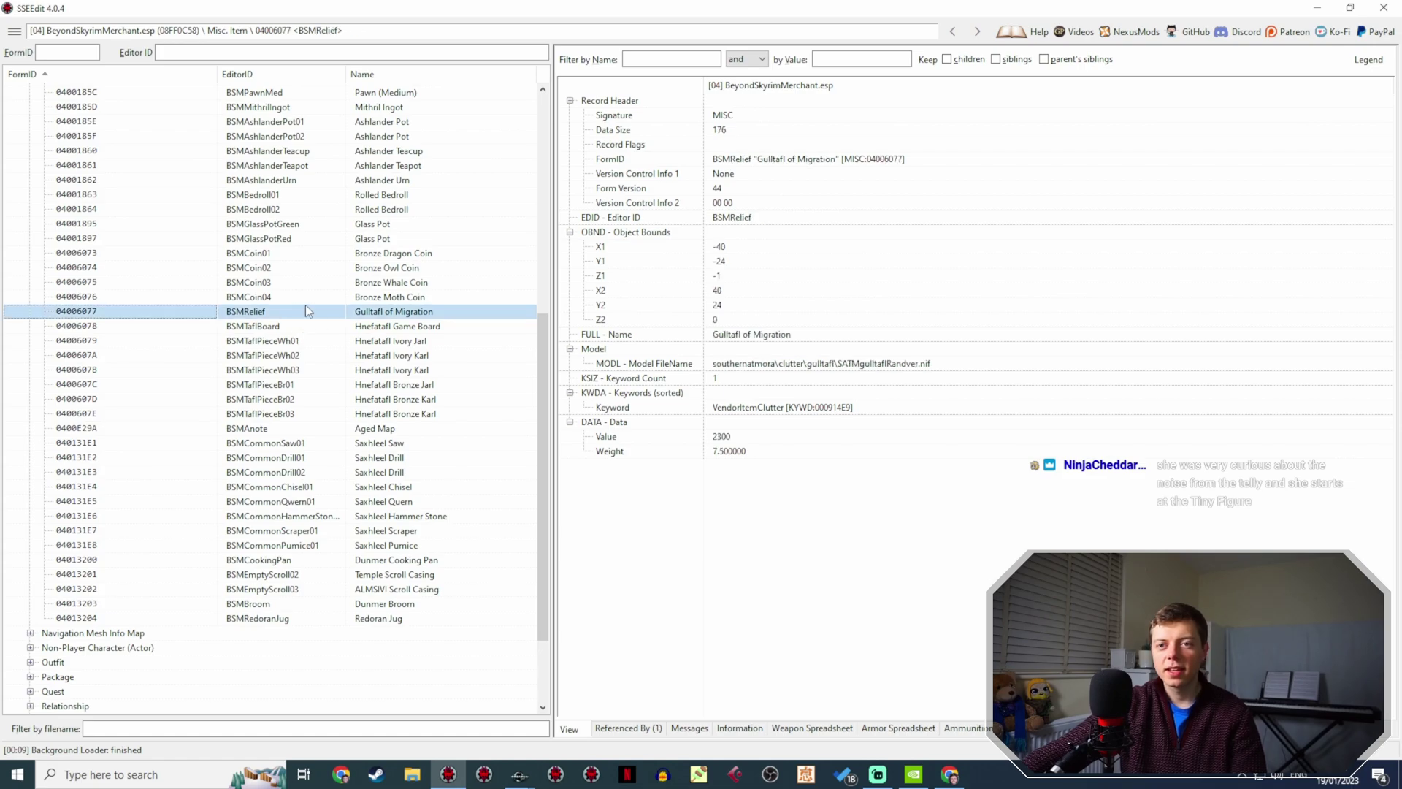
pyautogui.click(1321, 11)
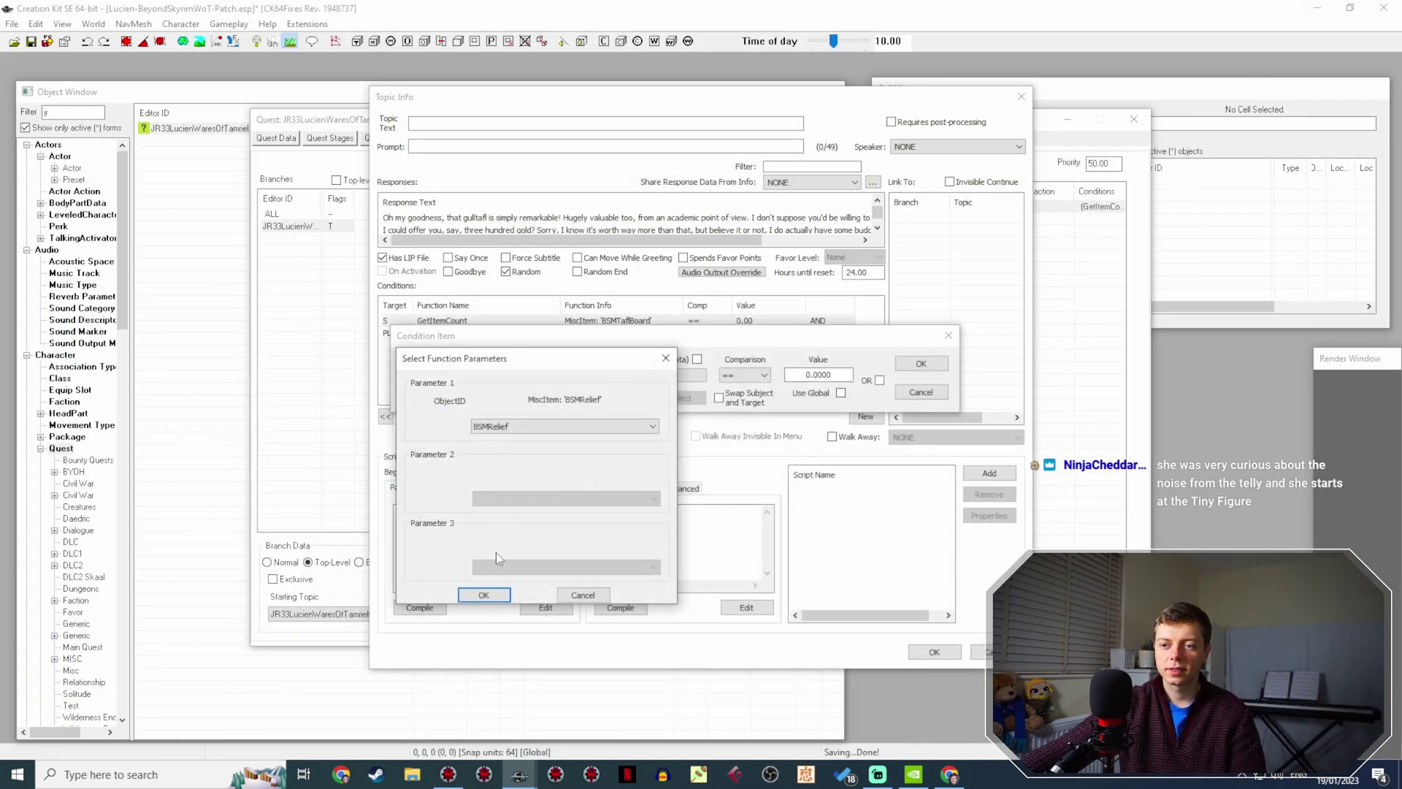
pyautogui.click(482, 595)
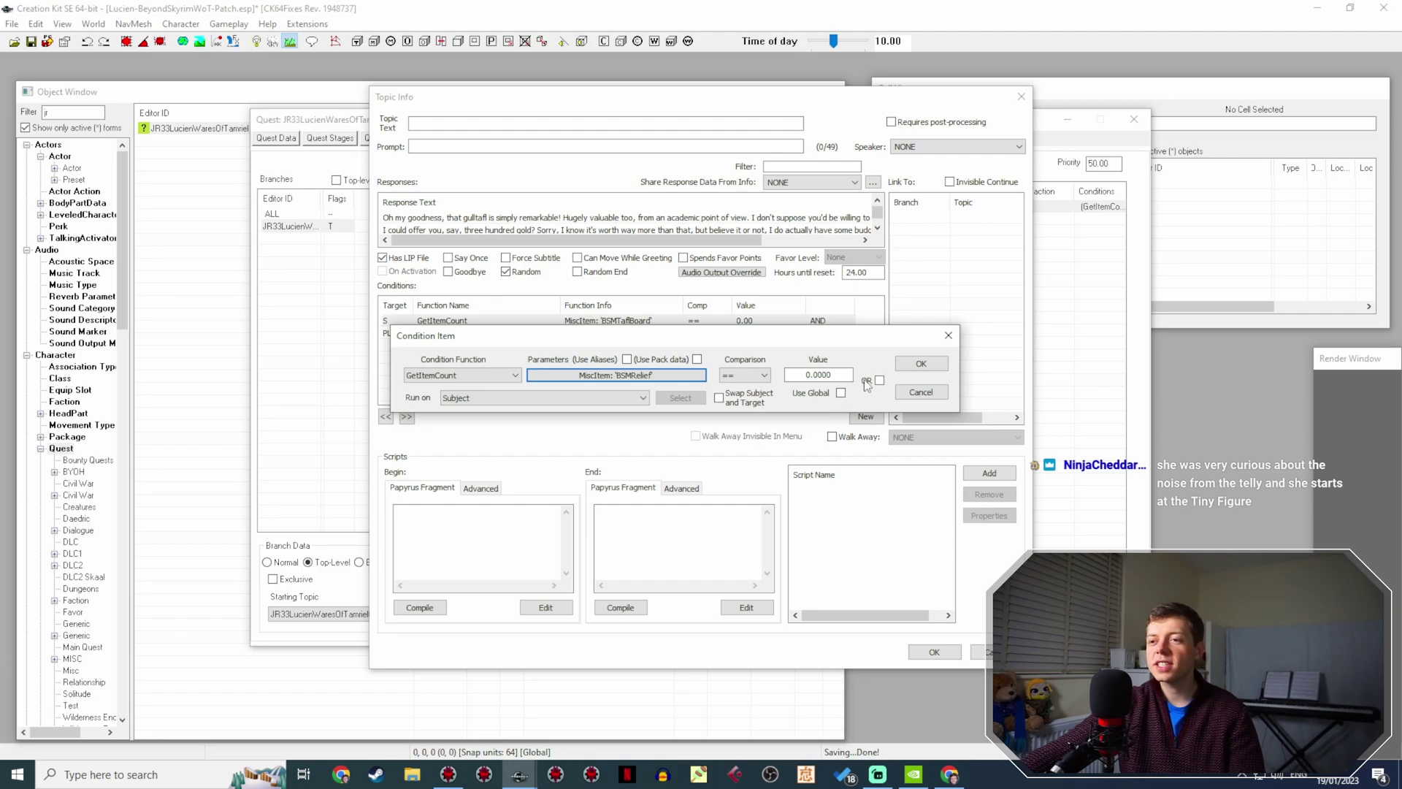
pyautogui.click(915, 365)
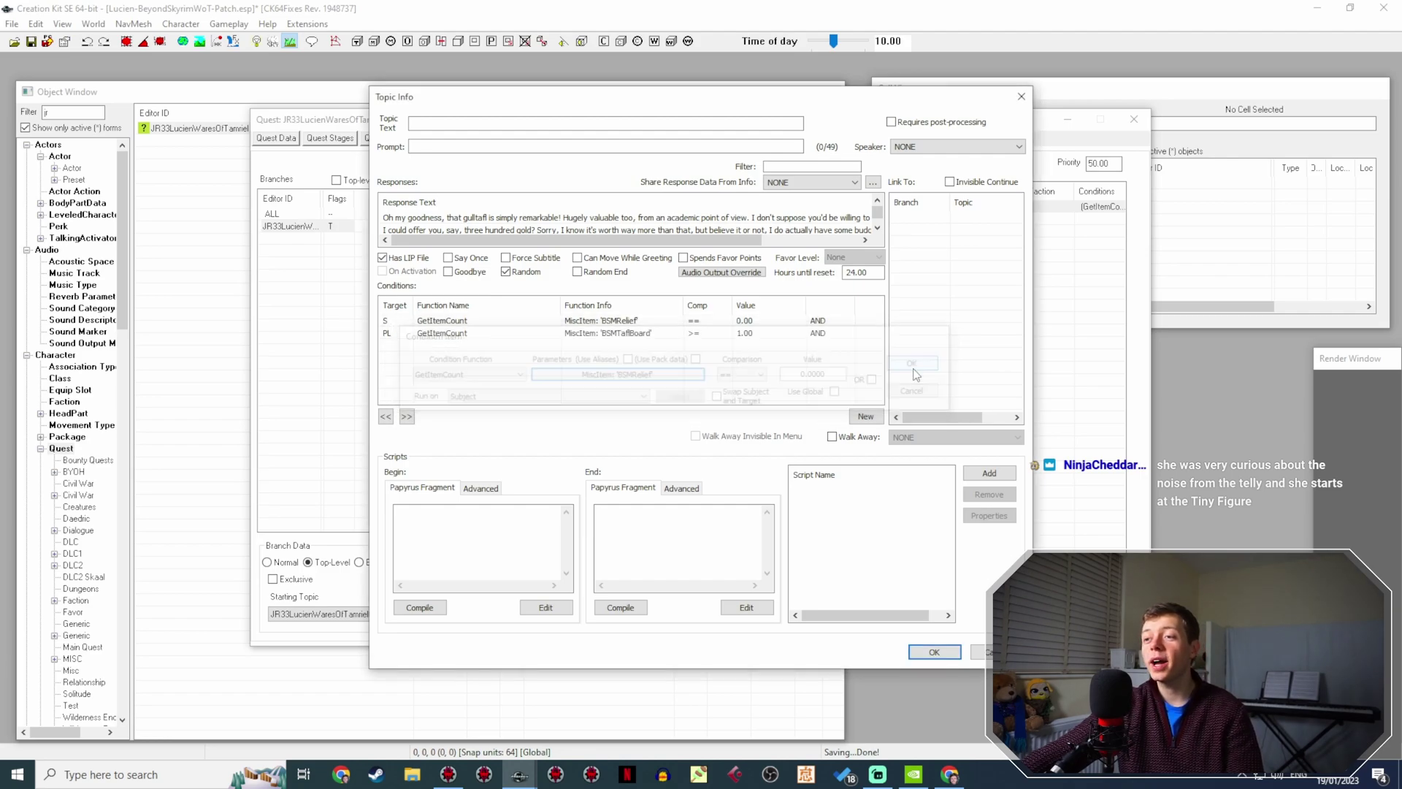
# Change the player's GetItemCount condition to check for BSMRelief and save the topic info.
pyautogui.doubleClick(624, 335)
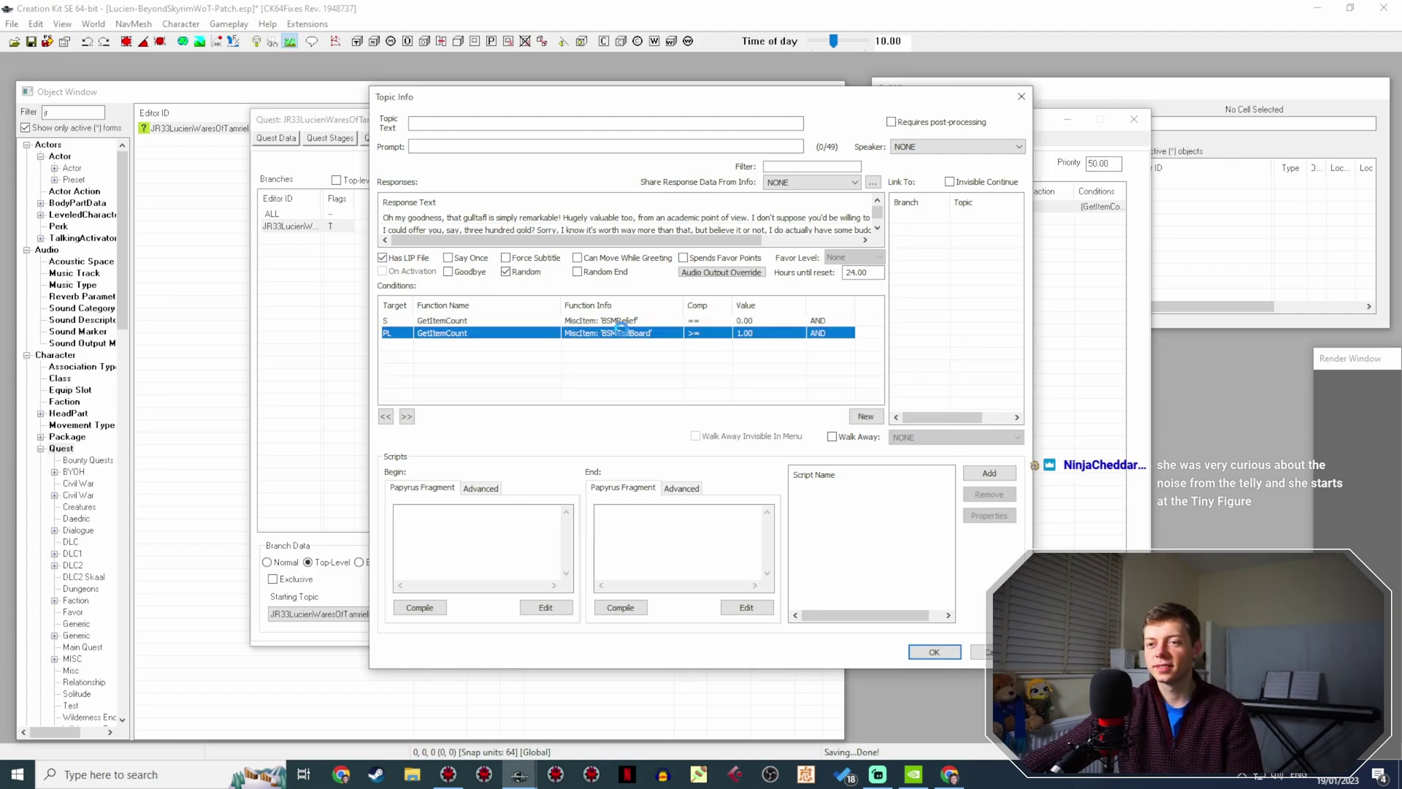
pyautogui.click(637, 381)
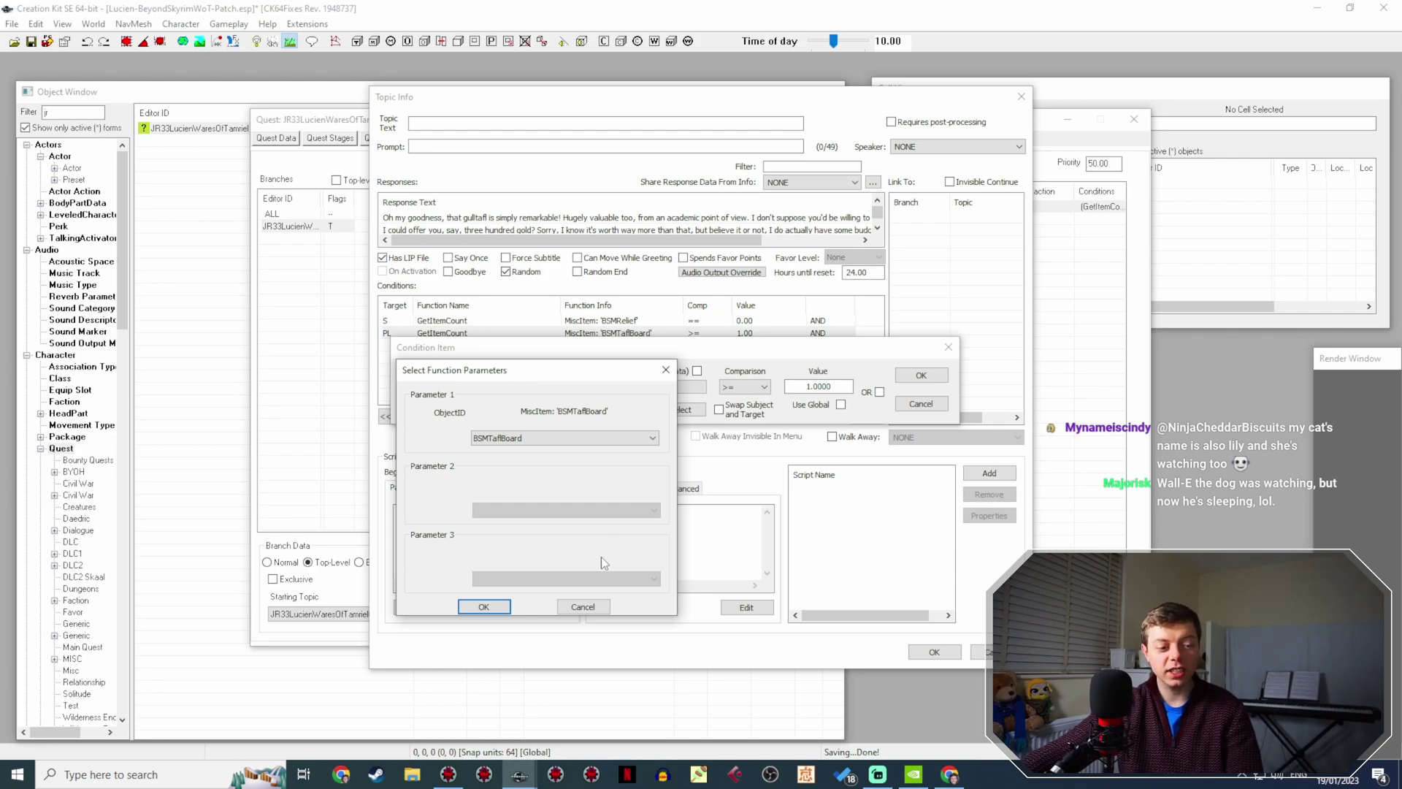
pyautogui.click(581, 438)
pyautogui.scroll(2, 584, 477)
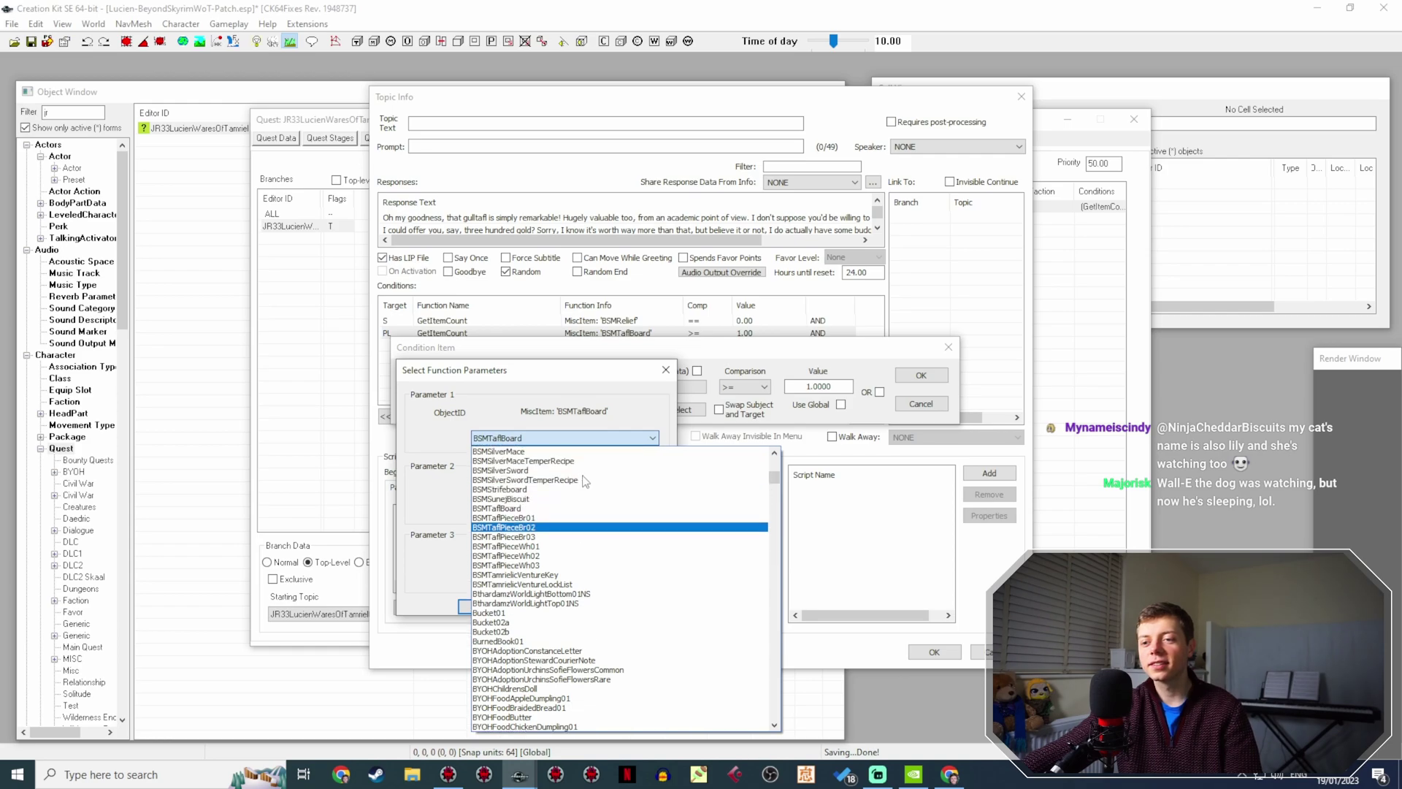
pyautogui.scroll(6, 606, 544)
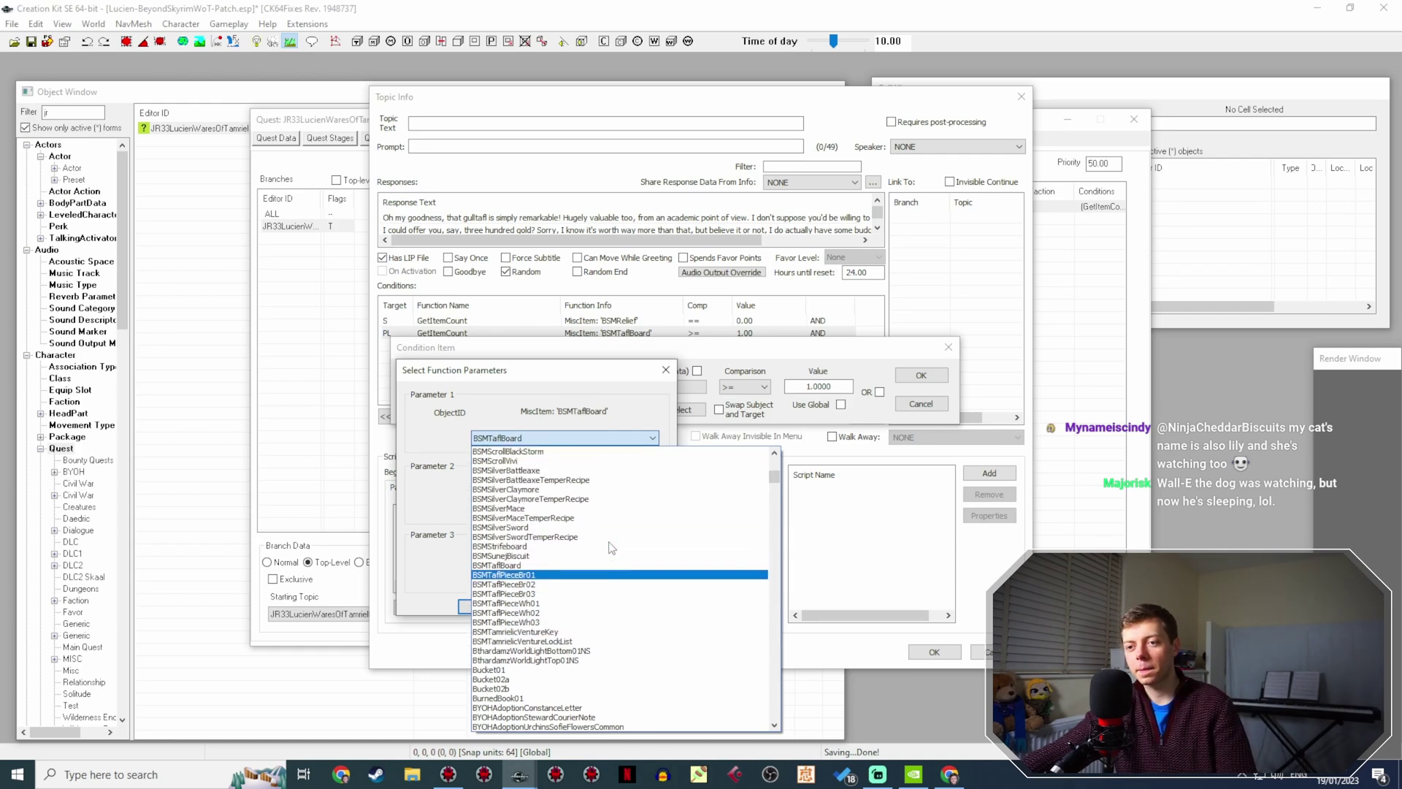
pyautogui.click(595, 527)
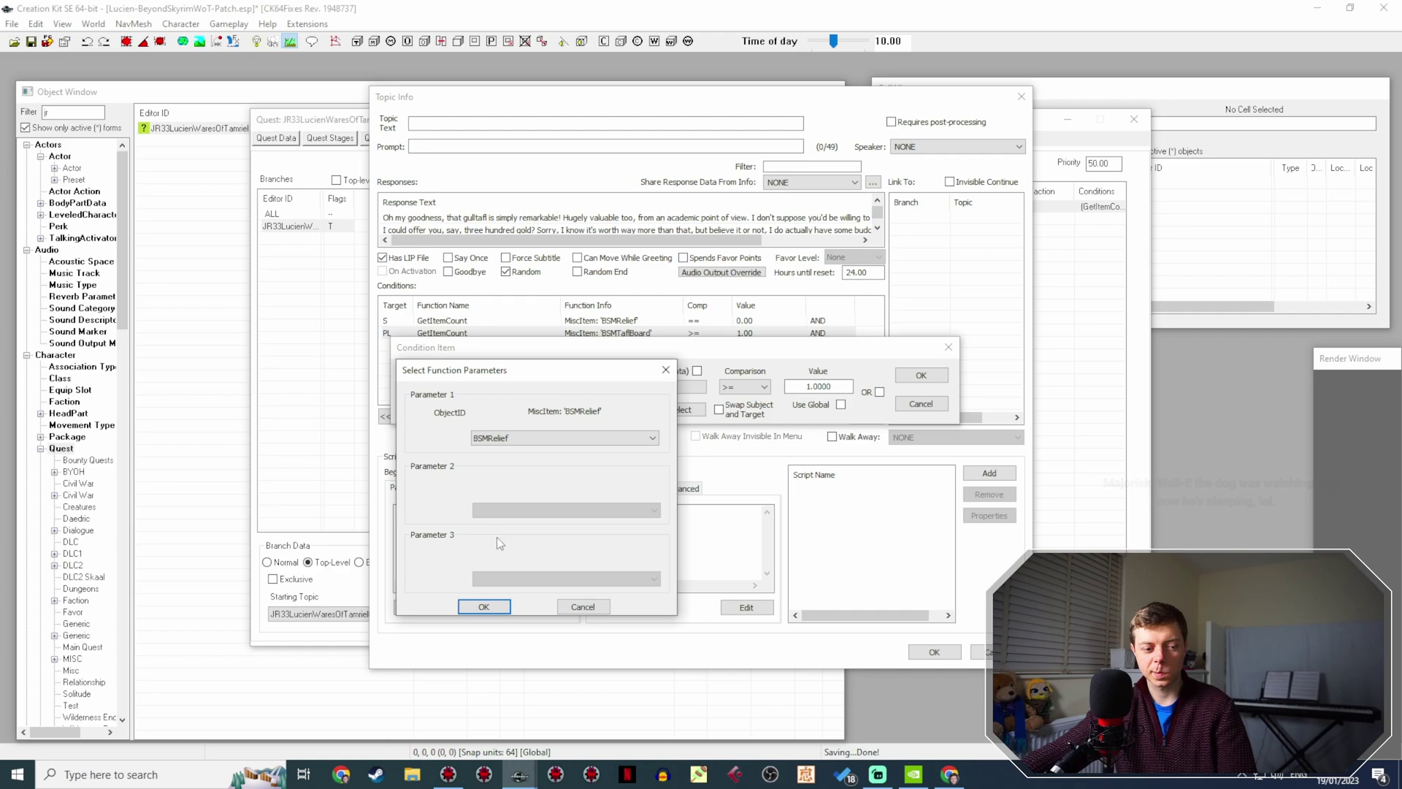
pyautogui.click(486, 606)
pyautogui.click(906, 379)
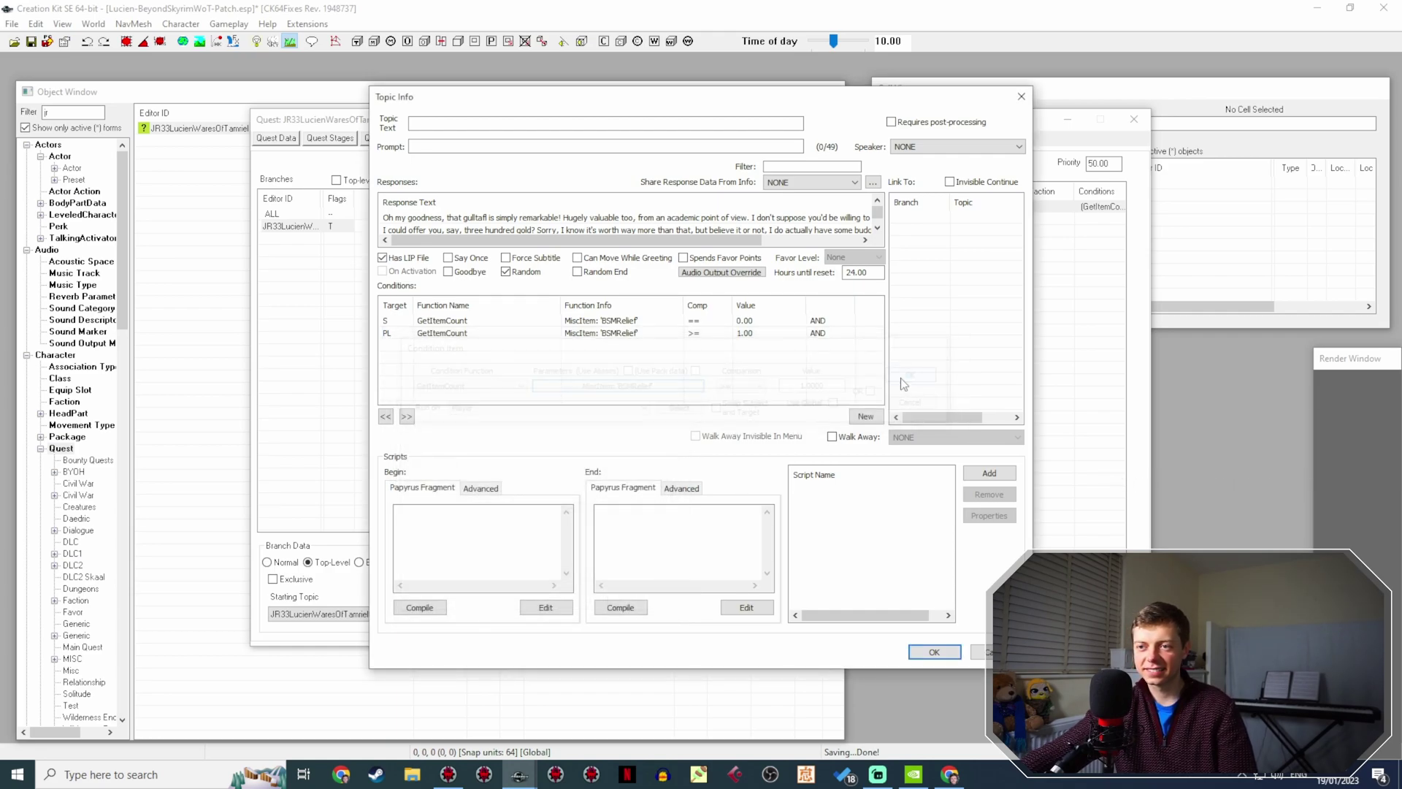
pyautogui.click(942, 653)
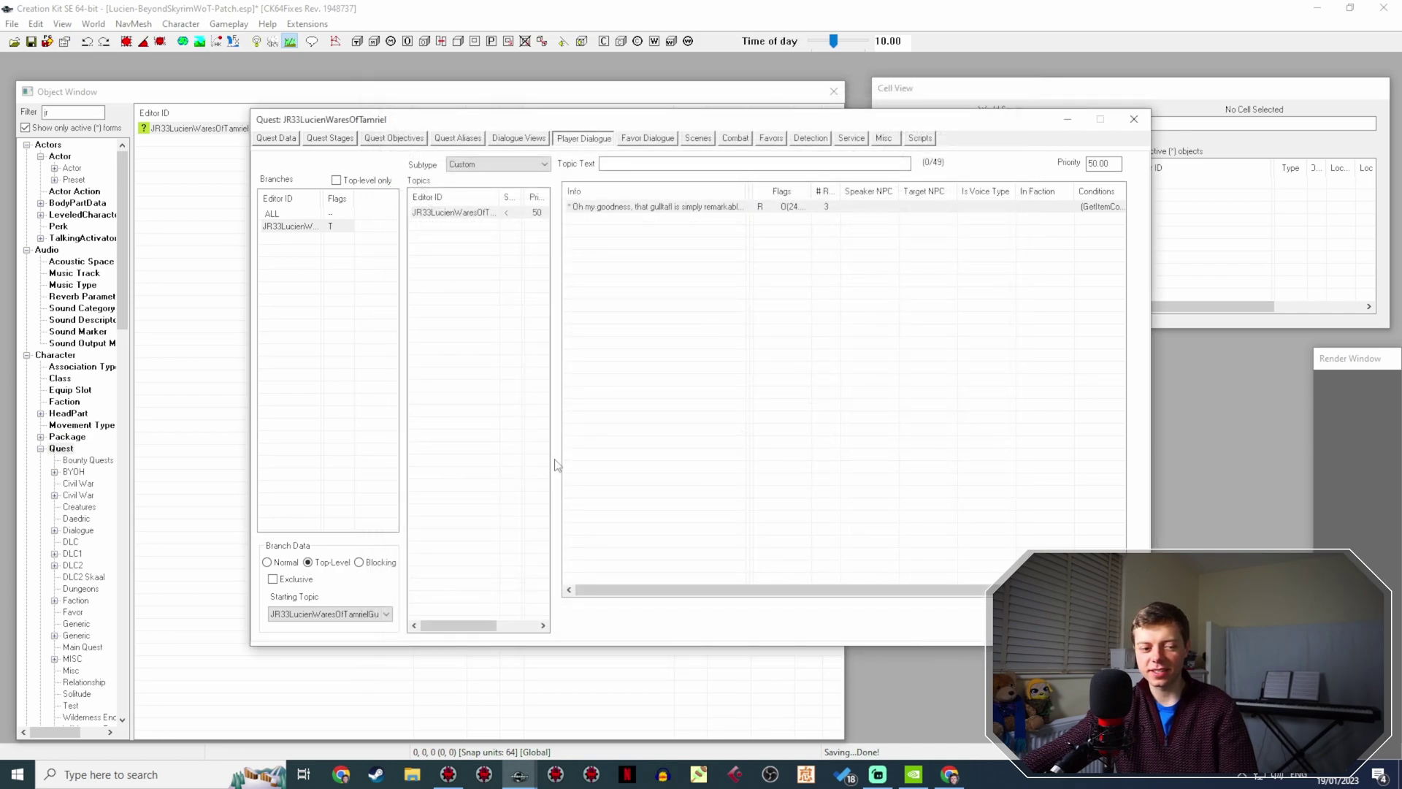
# Duplicate the gulltafl info within its topic and open the copy.
pyautogui.rightClick(629, 208)
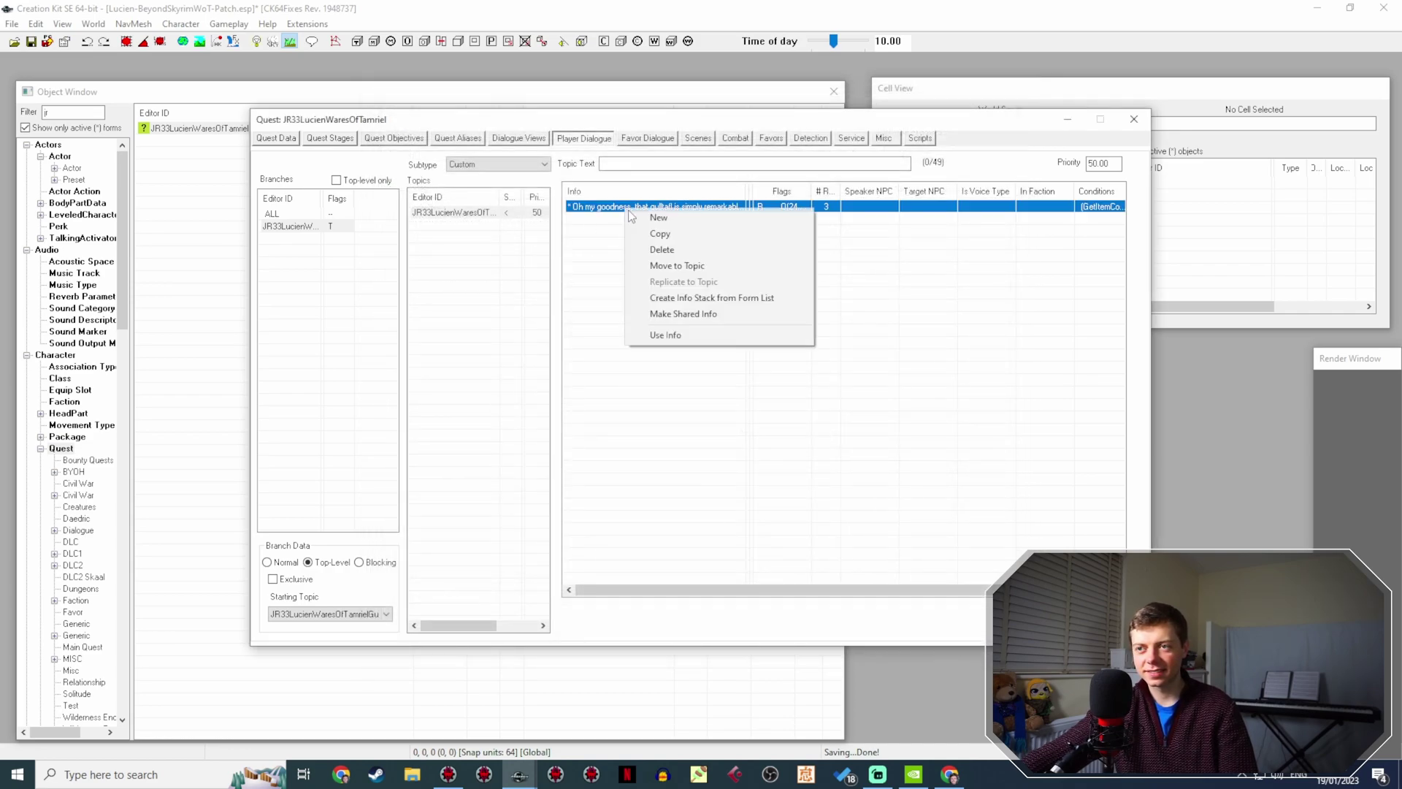
pyautogui.click(660, 233)
pyautogui.doubleClick(687, 218)
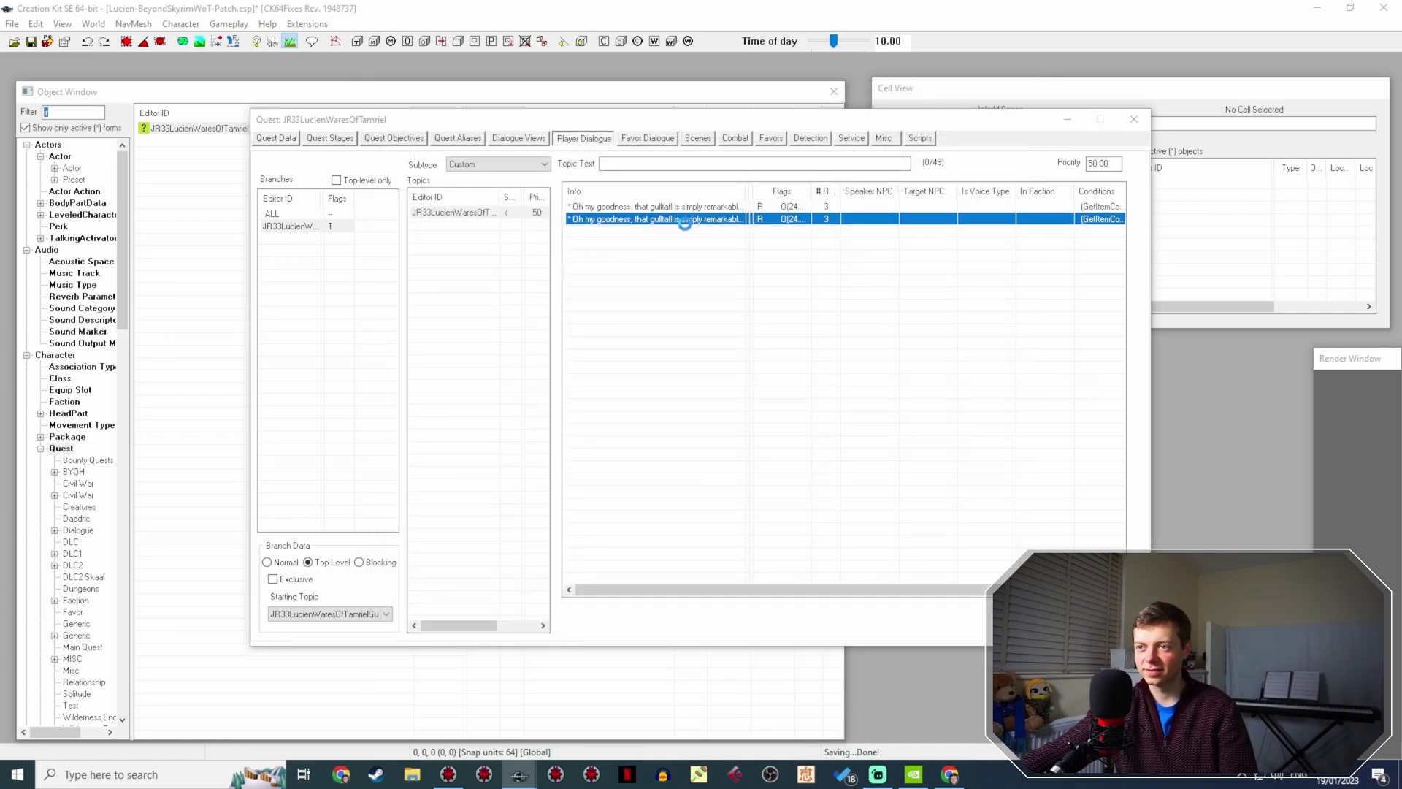
# Add a new topic named JR33LucienWaresOfTamrielGulltaflB1 to the gulltafl player dialogue branch.
pyautogui.press('Escape')
pyautogui.rightClick(471, 255)
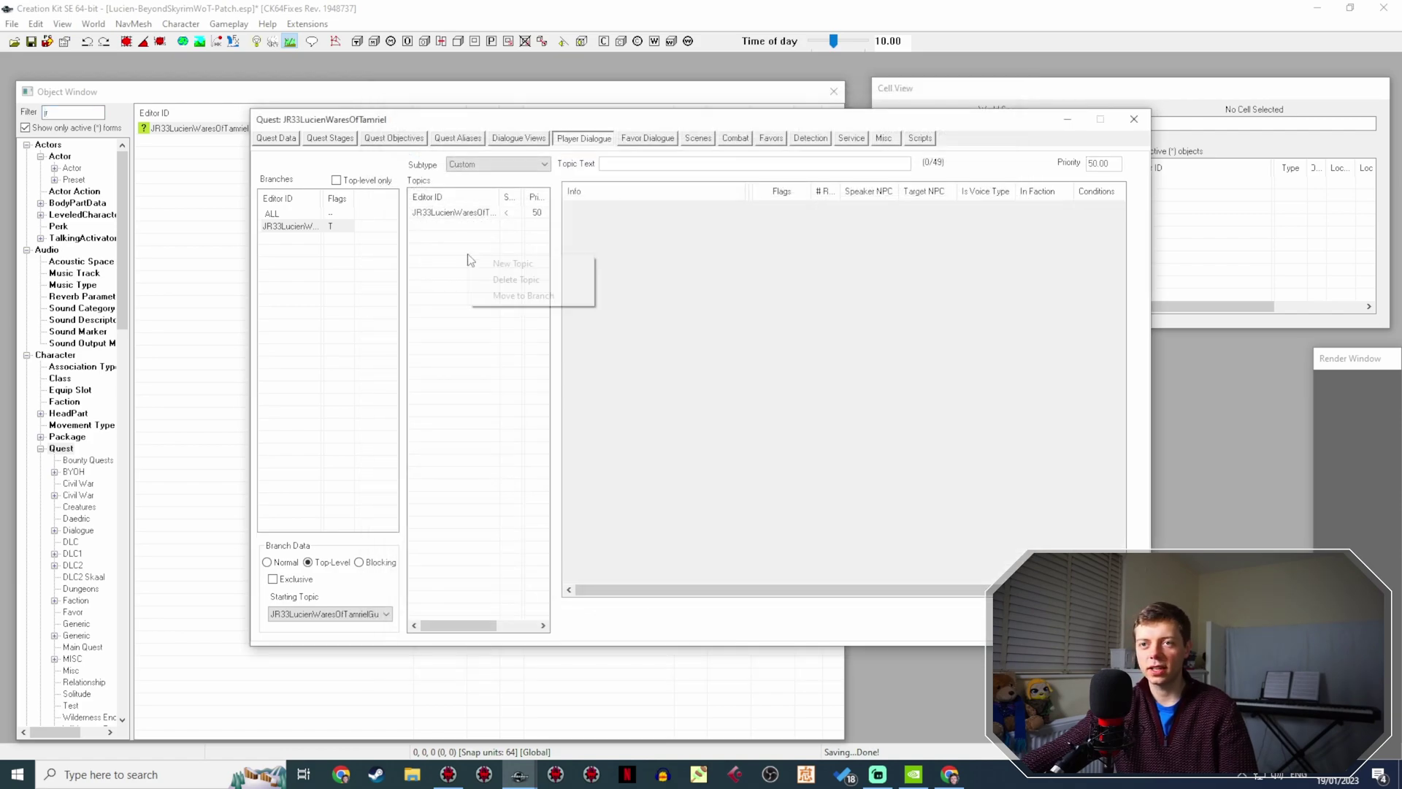
pyautogui.click(484, 262)
pyautogui.click(401, 173)
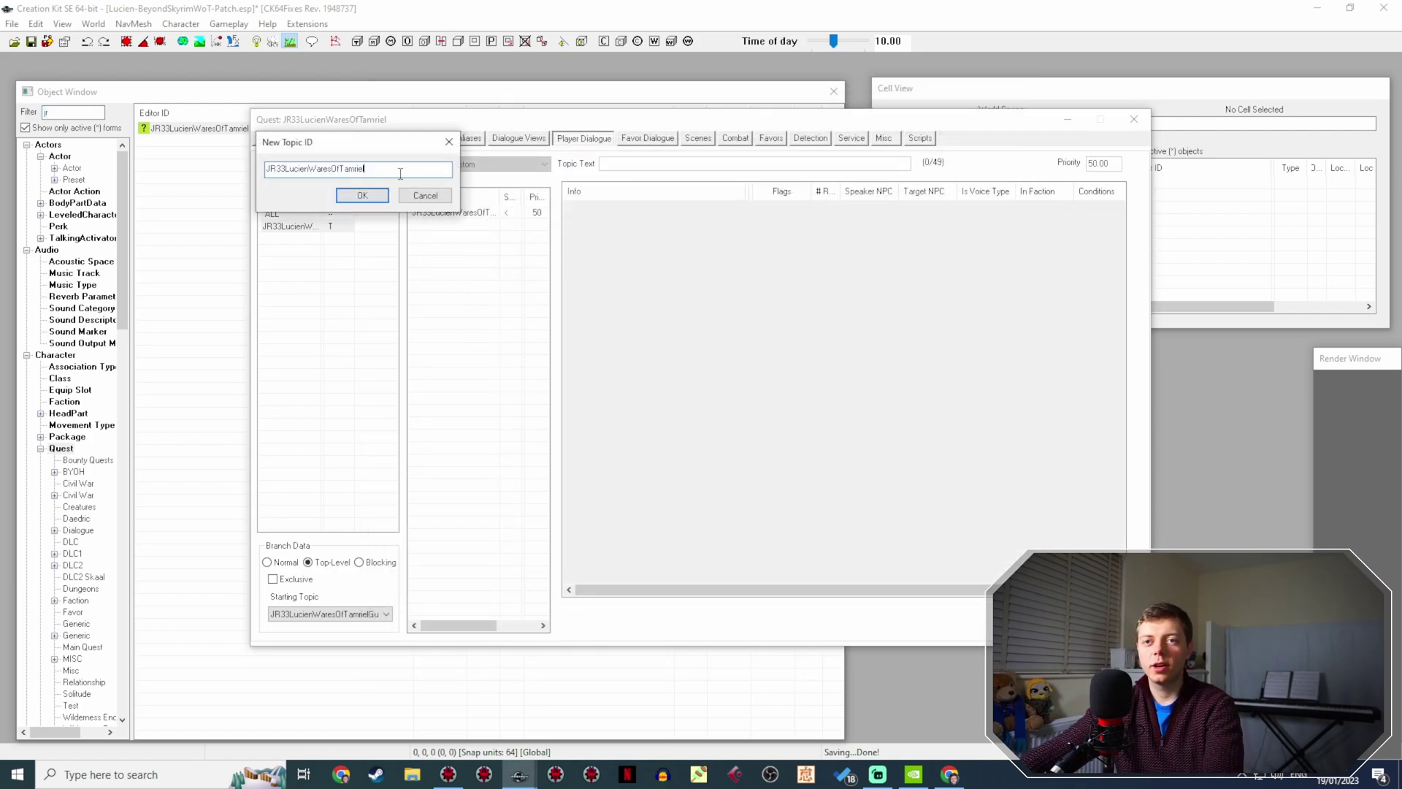
pyautogui.write('Guil')
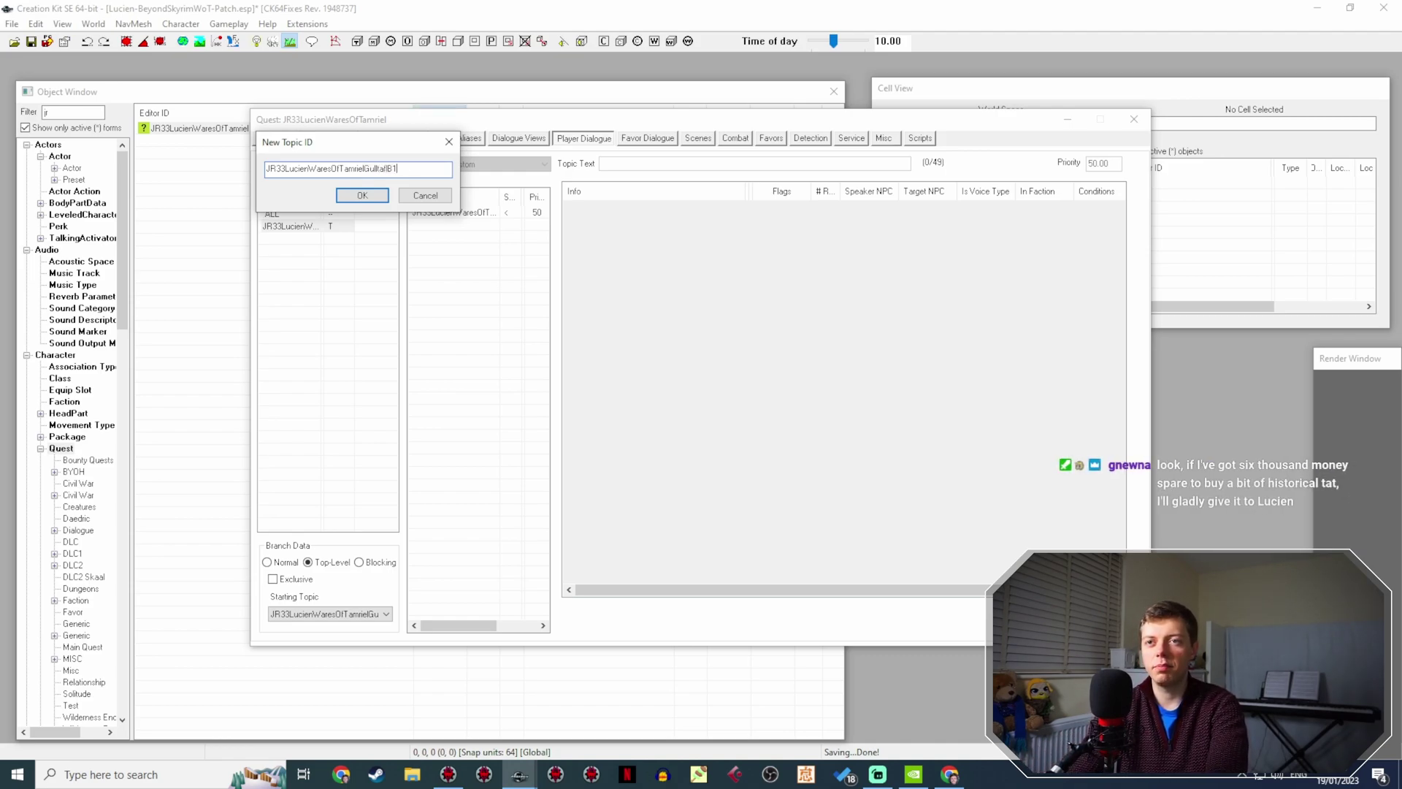
pyautogui.write('taflB1')
pyautogui.press('Return')
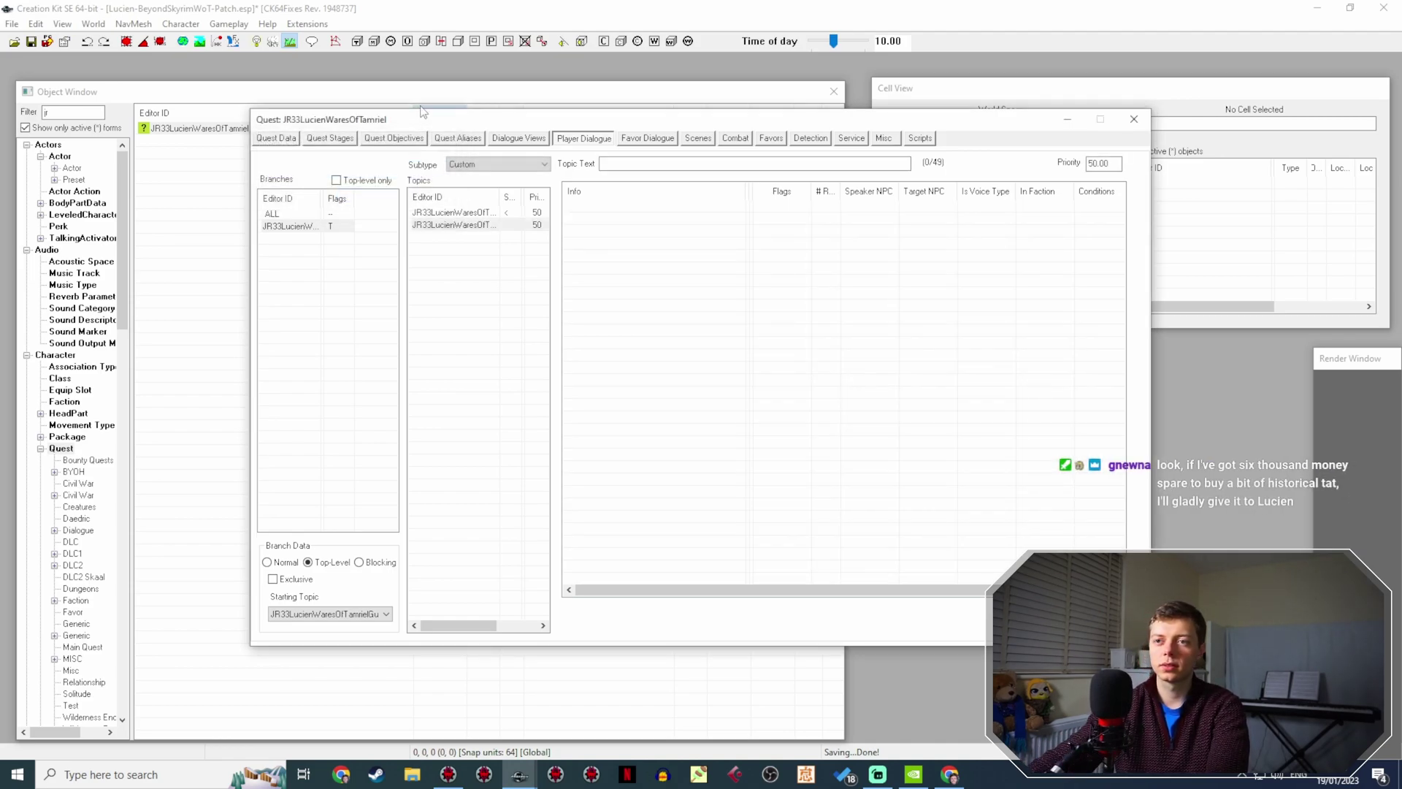
# Move the duplicated gulltafl info from the starting topic into the new topic of the branch.
pyautogui.click(485, 212)
pyautogui.click(627, 219)
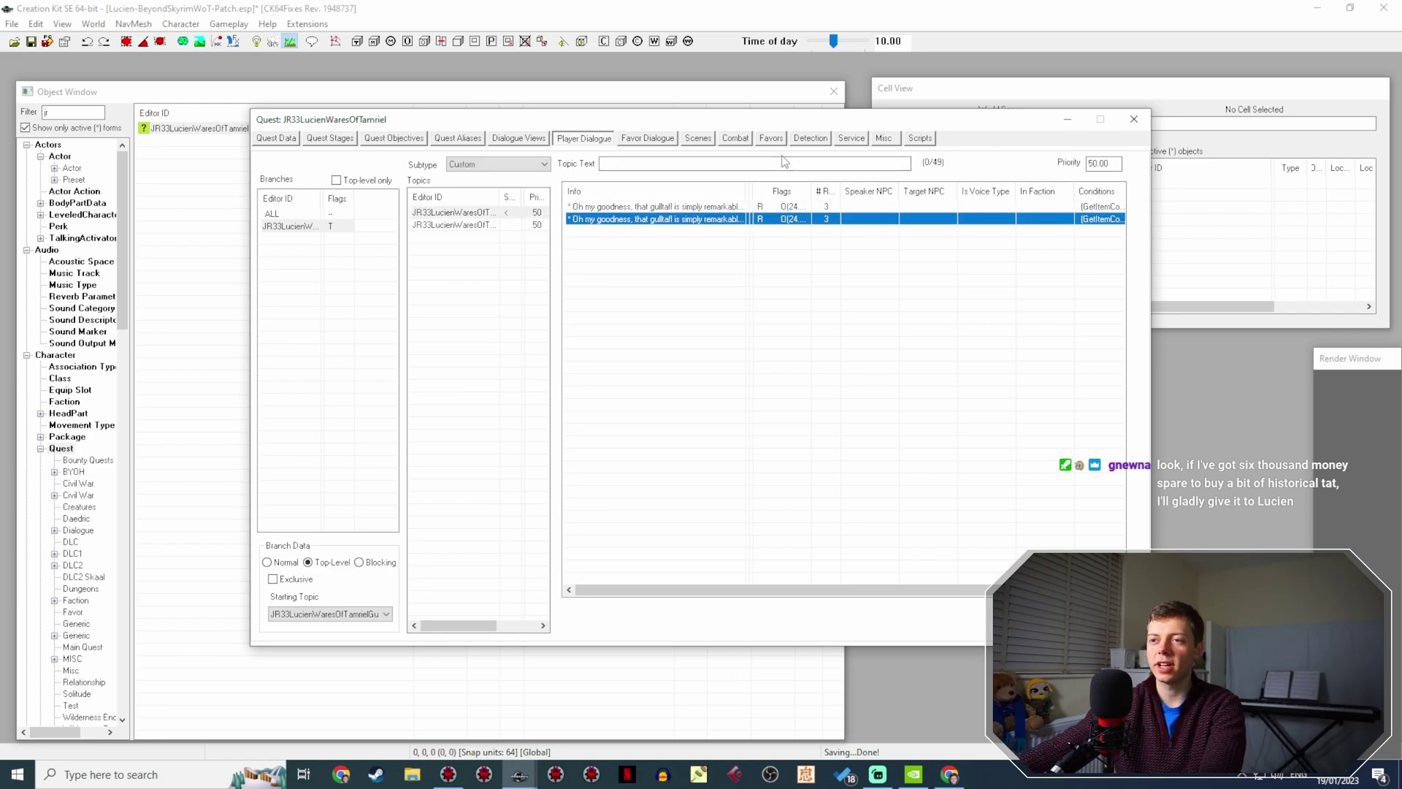
pyautogui.rightClick(711, 217)
pyautogui.click(765, 287)
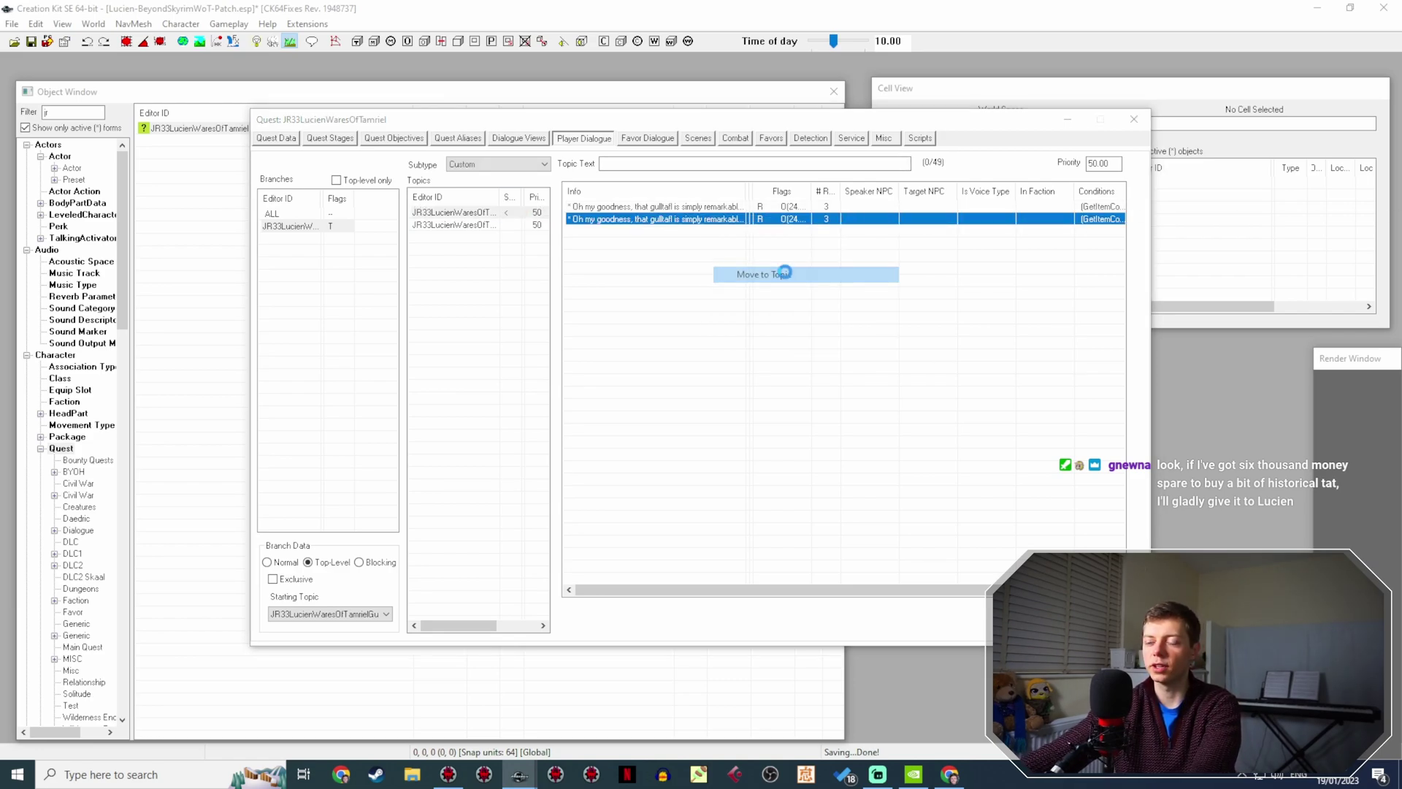
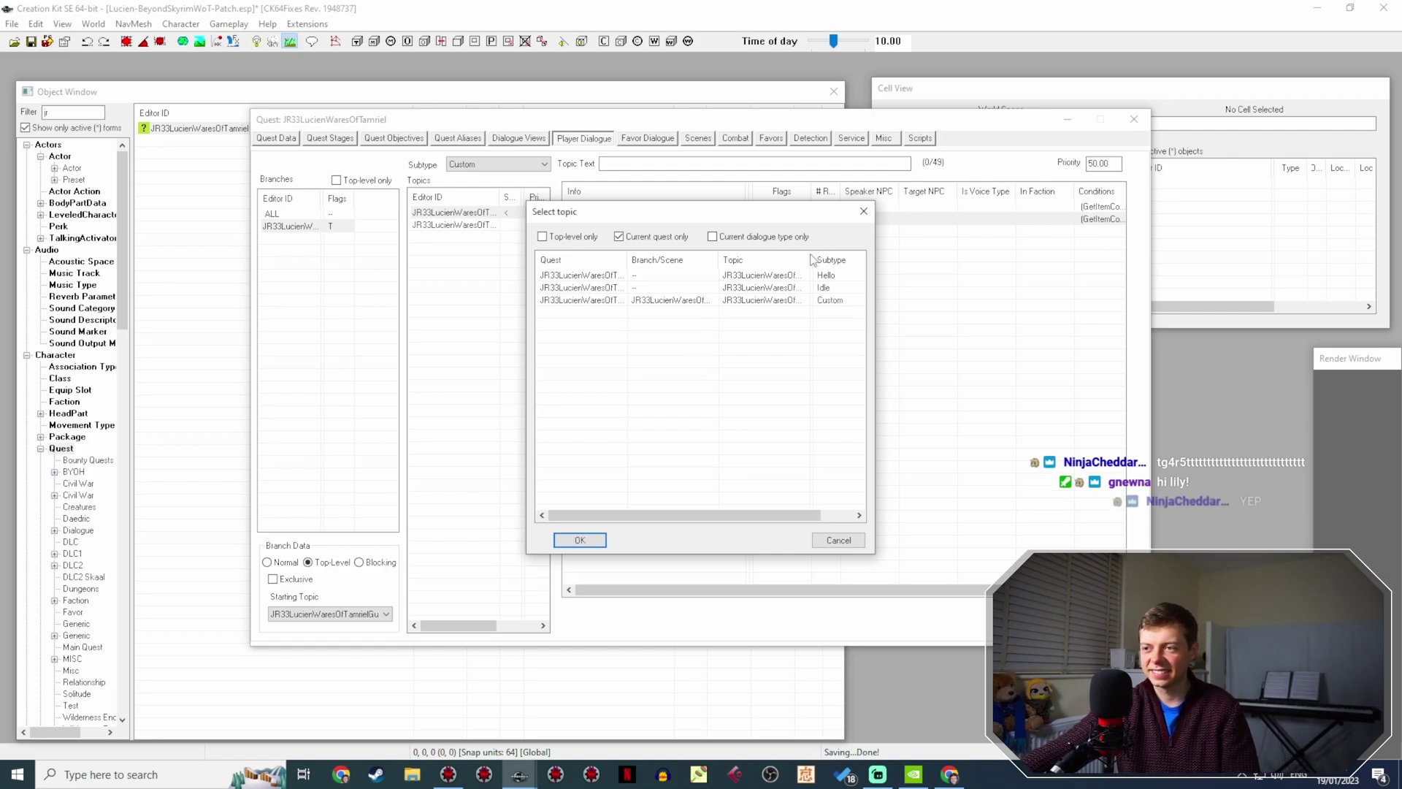
pyautogui.doubleClick(774, 287)
pyautogui.click(473, 225)
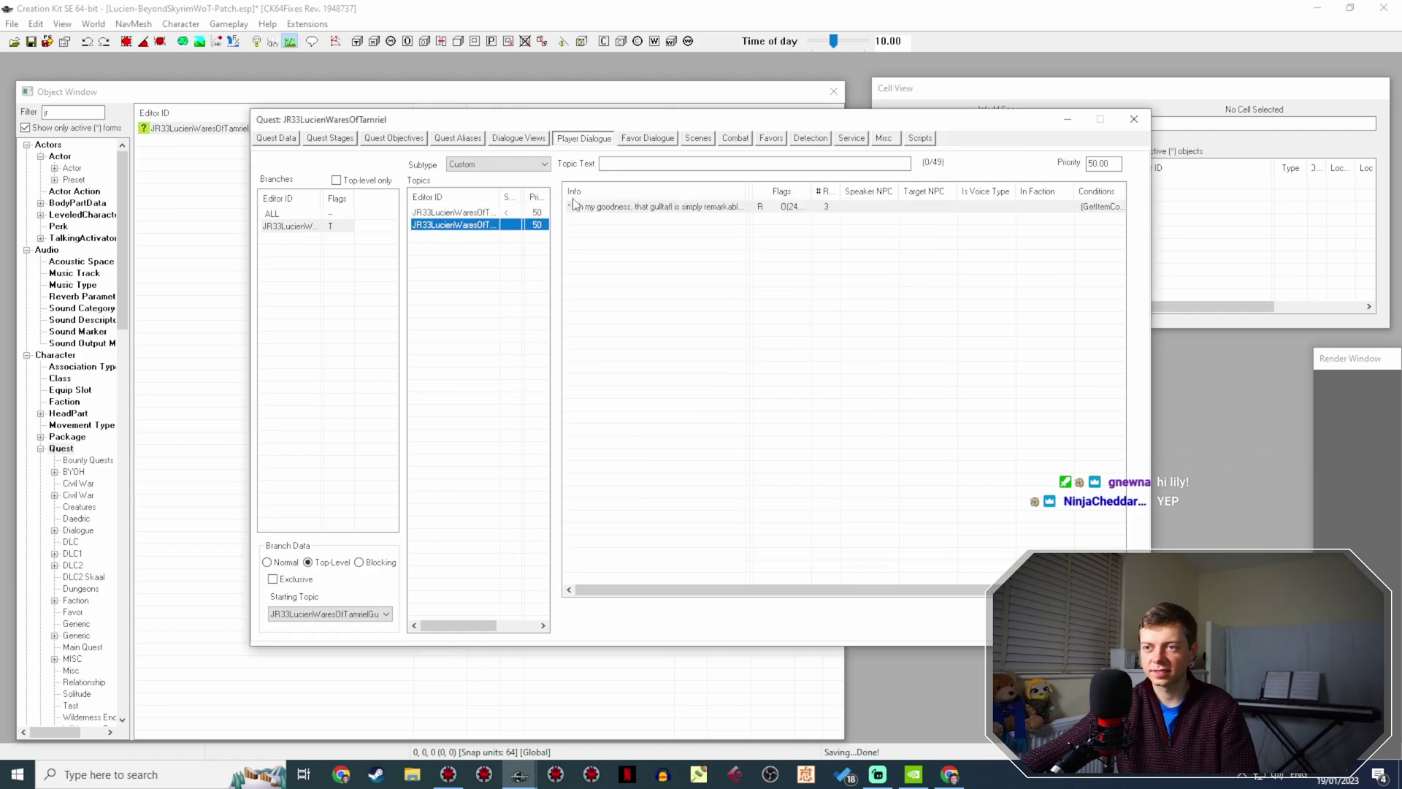
# Turn off Random for the moved gulltafl info and set its hours until reset to 0.
pyautogui.doubleClick(685, 207)
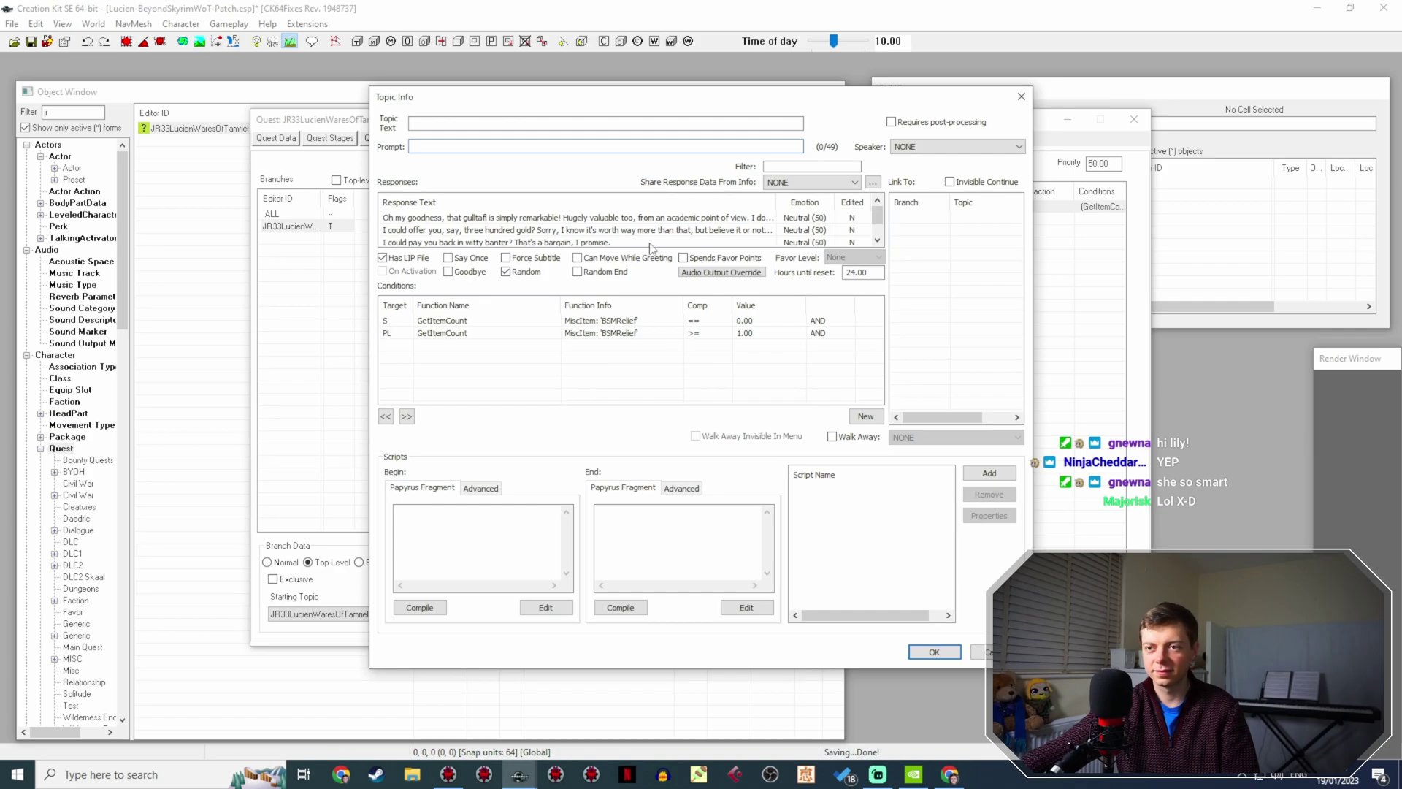
pyautogui.click(526, 275)
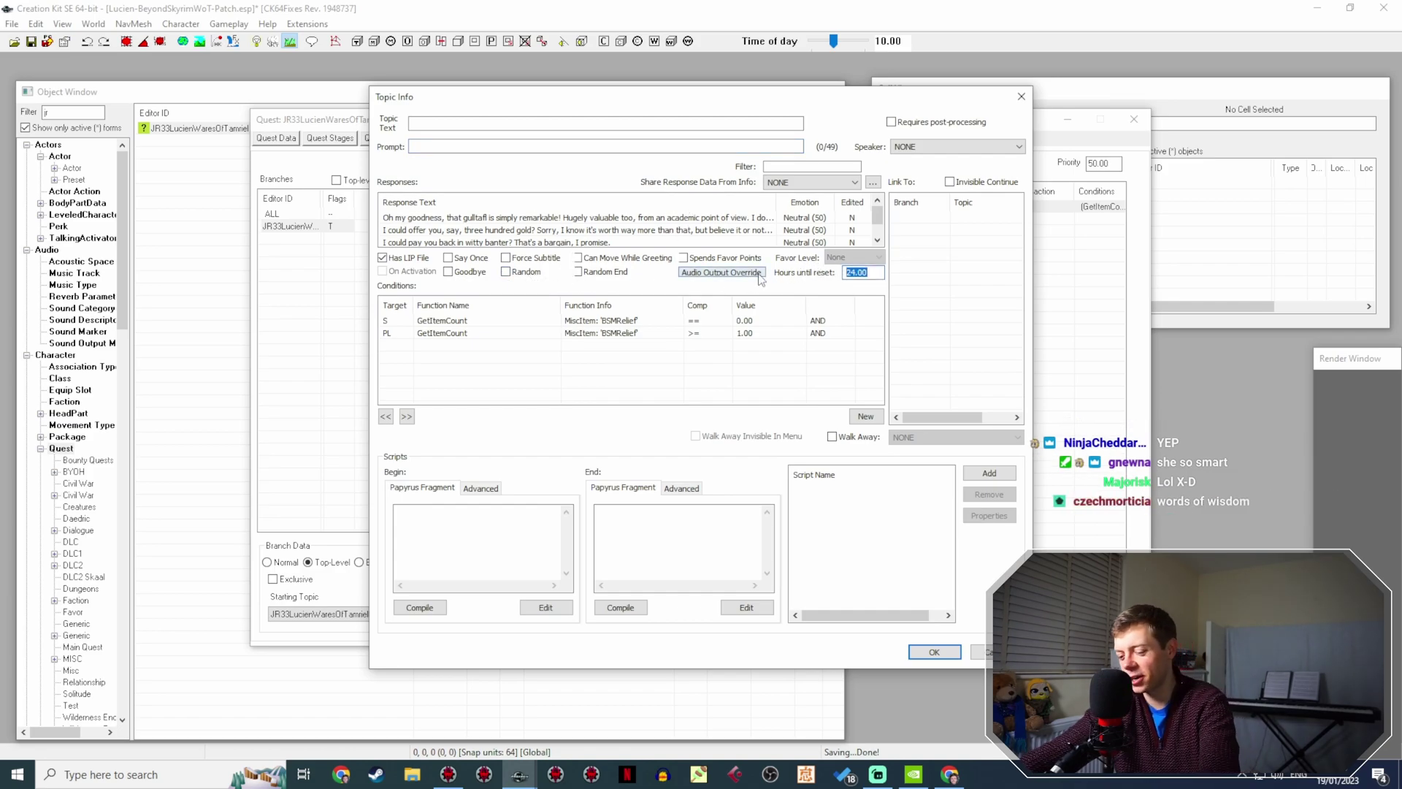
pyautogui.write('0')
# Start a new condition on the gulltafl info with GetStageDone as its function.
pyautogui.rightClick(584, 353)
pyautogui.click(614, 363)
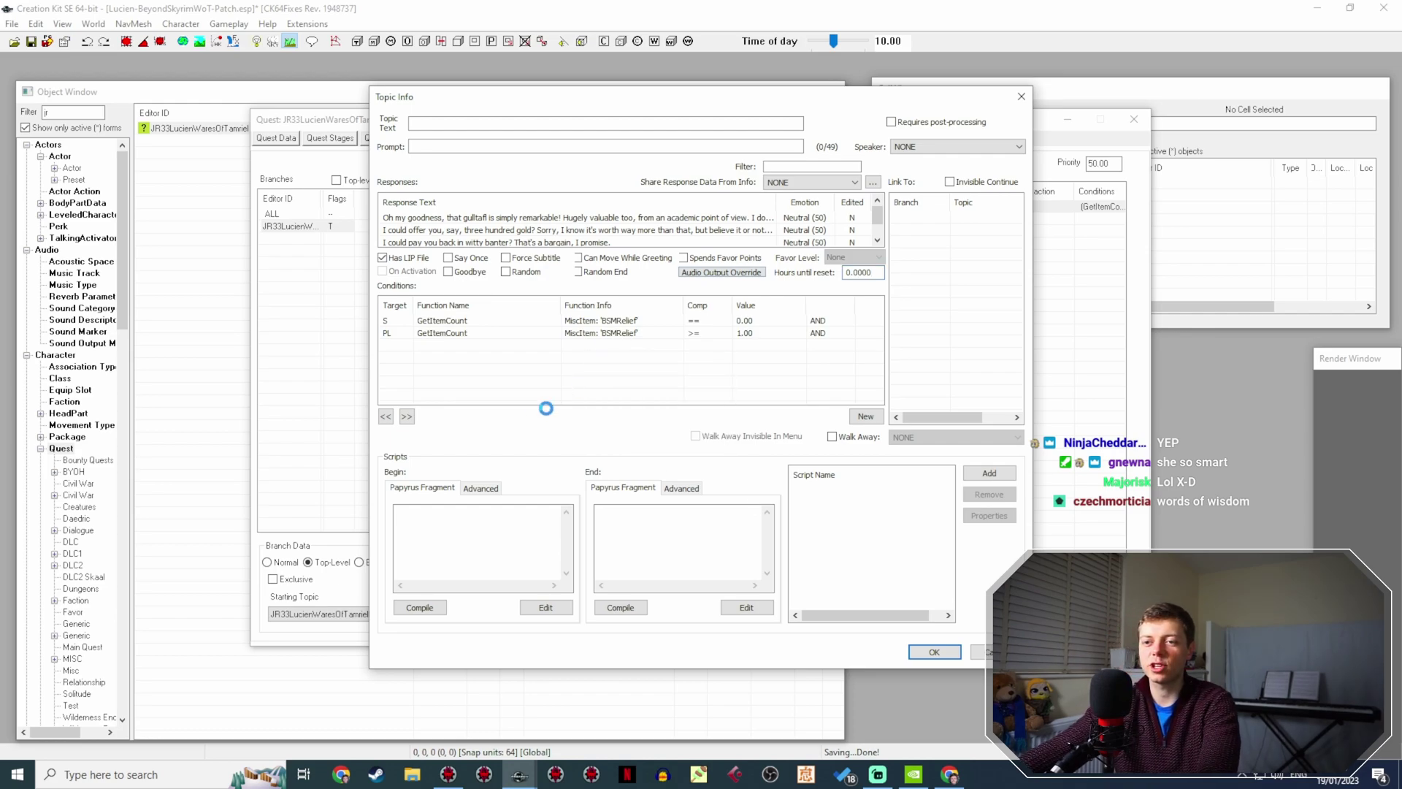
pyautogui.click(479, 425)
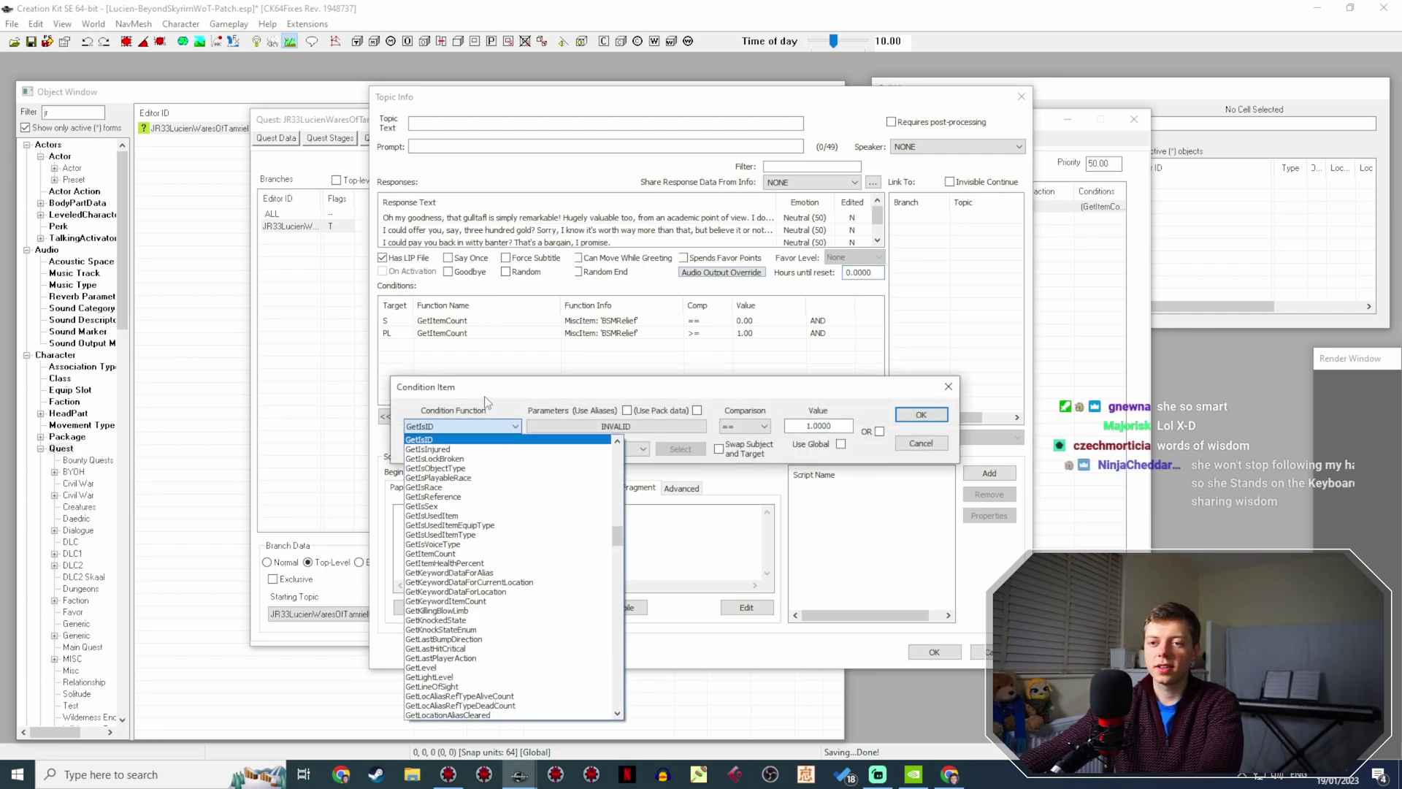
pyautogui.press('g')
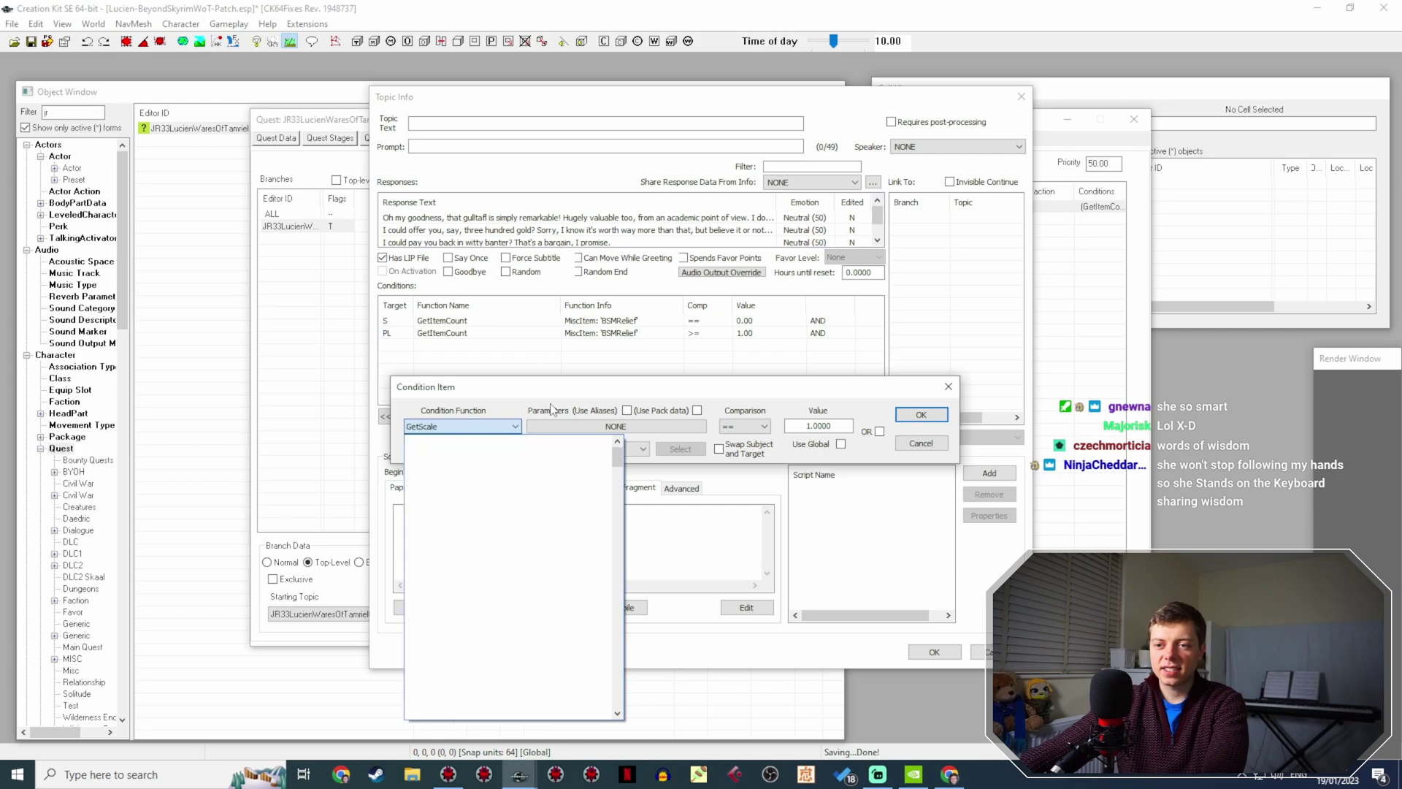
pyautogui.click(498, 447)
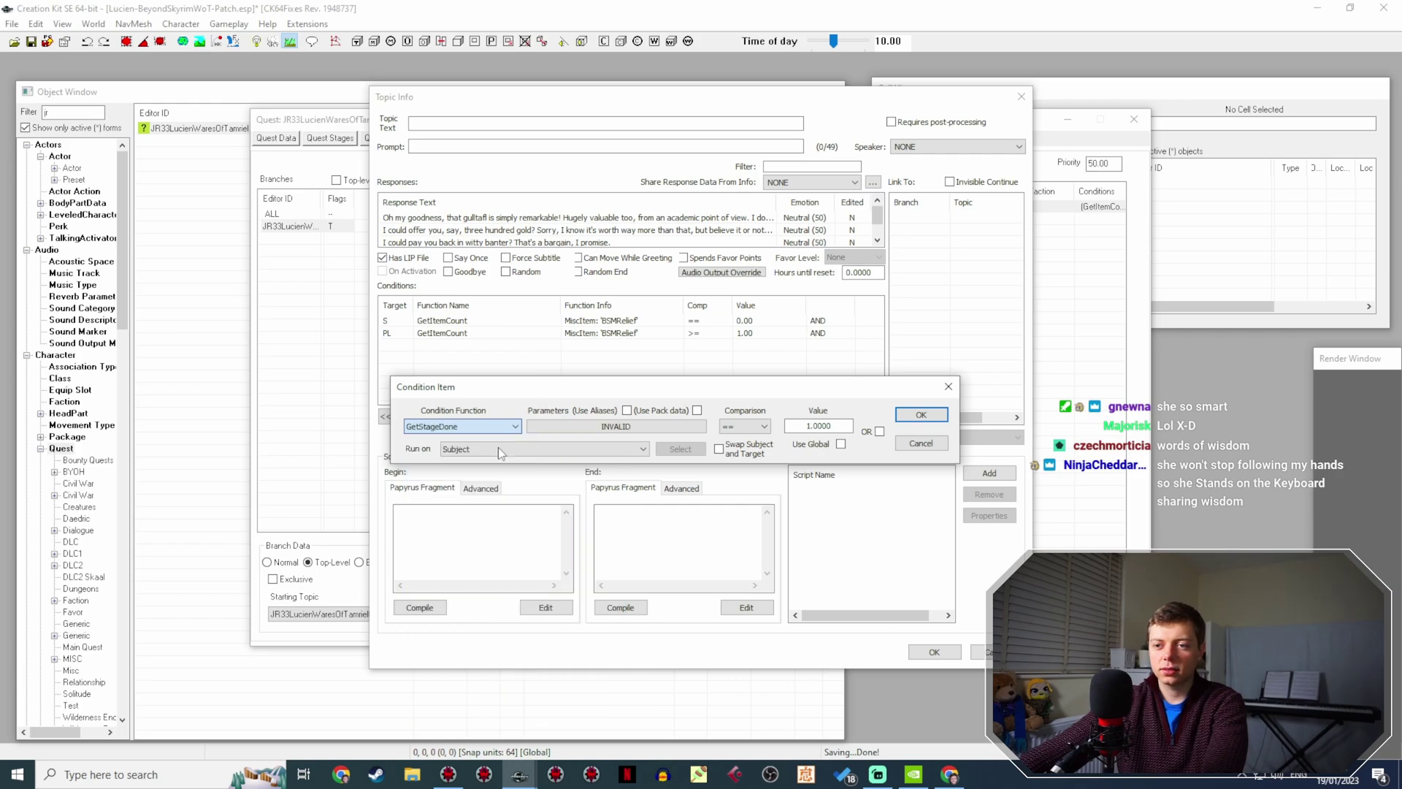
# Make the GetStageDone condition check stage 10 of JR33LucienWaresOfTamriel with value 1, and save the topic info.
pyautogui.click(607, 429)
pyautogui.click(611, 476)
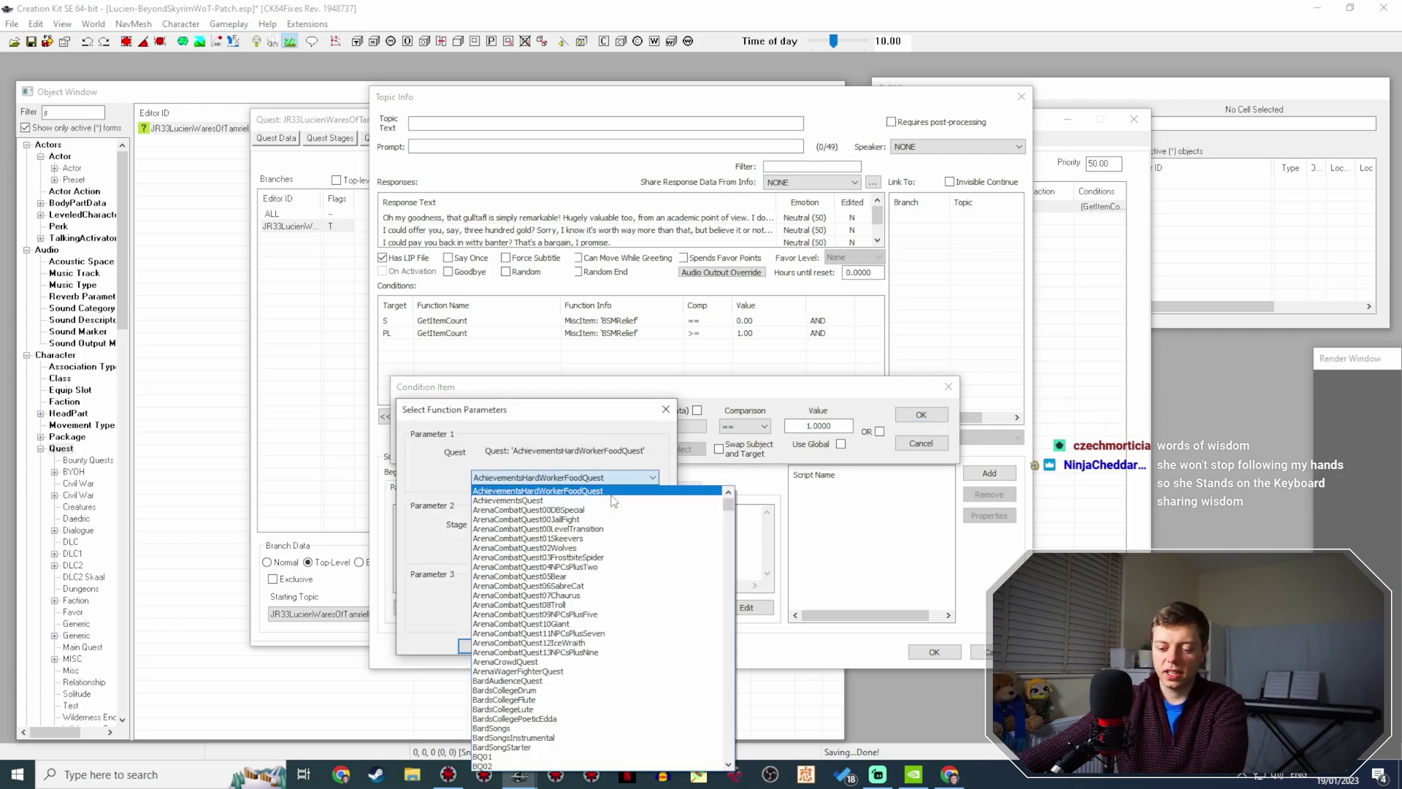
pyautogui.press('j')
pyautogui.press('Return')
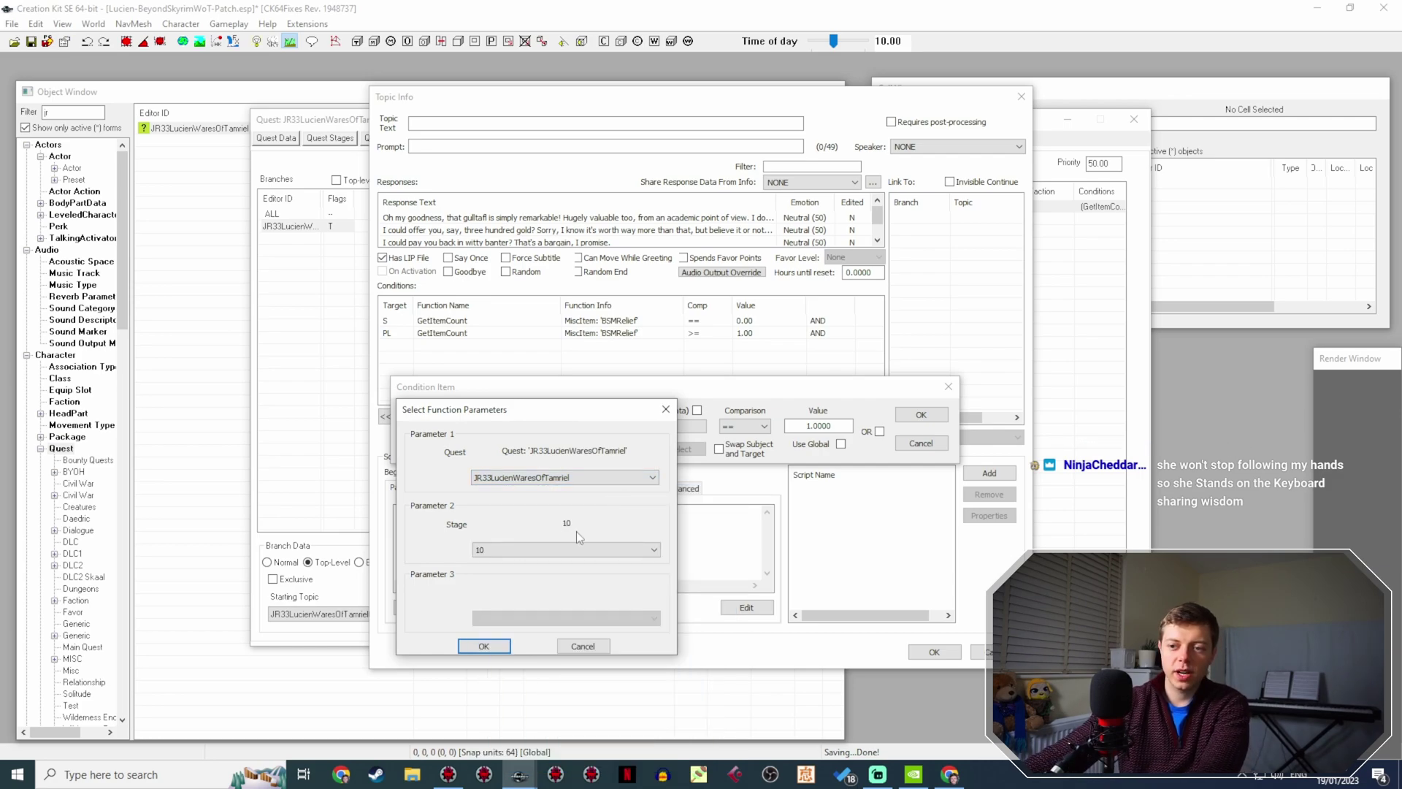
pyautogui.click(516, 548)
pyautogui.click(504, 569)
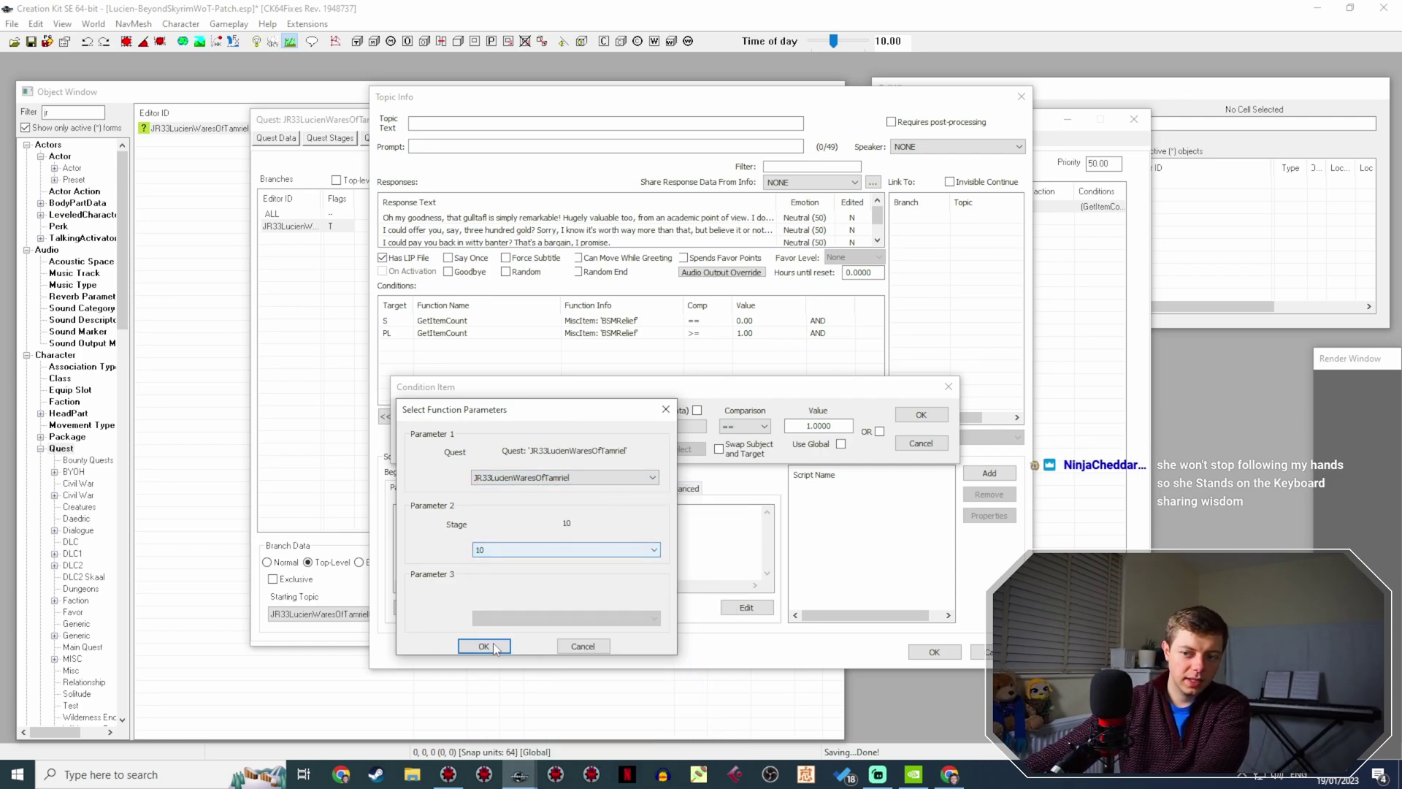
pyautogui.click(493, 646)
pyautogui.click(919, 416)
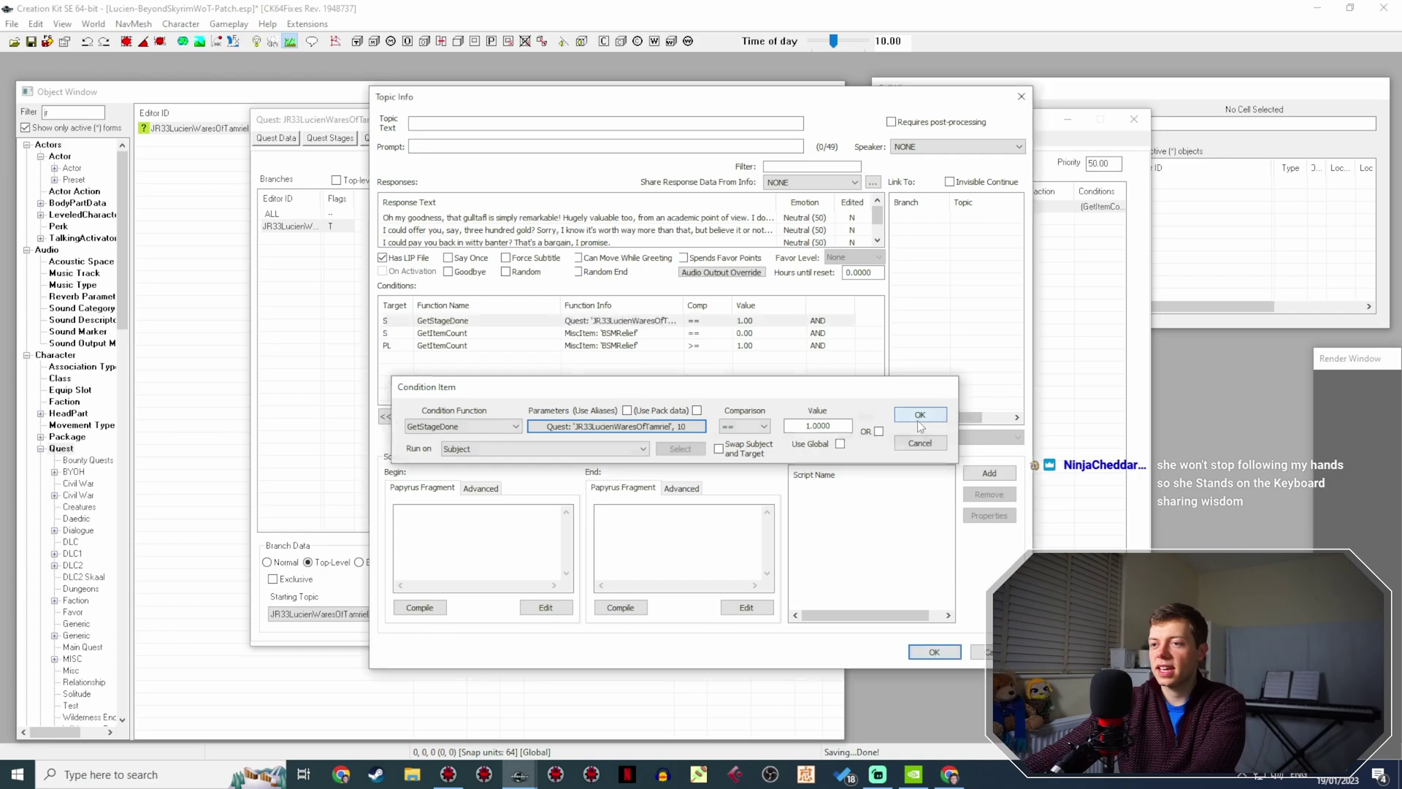
pyautogui.click(934, 652)
# Check the quest's existing stages and dialogue topics, and examine how the fishy stick gift Hello info uses stage 10.
pyautogui.click(338, 145)
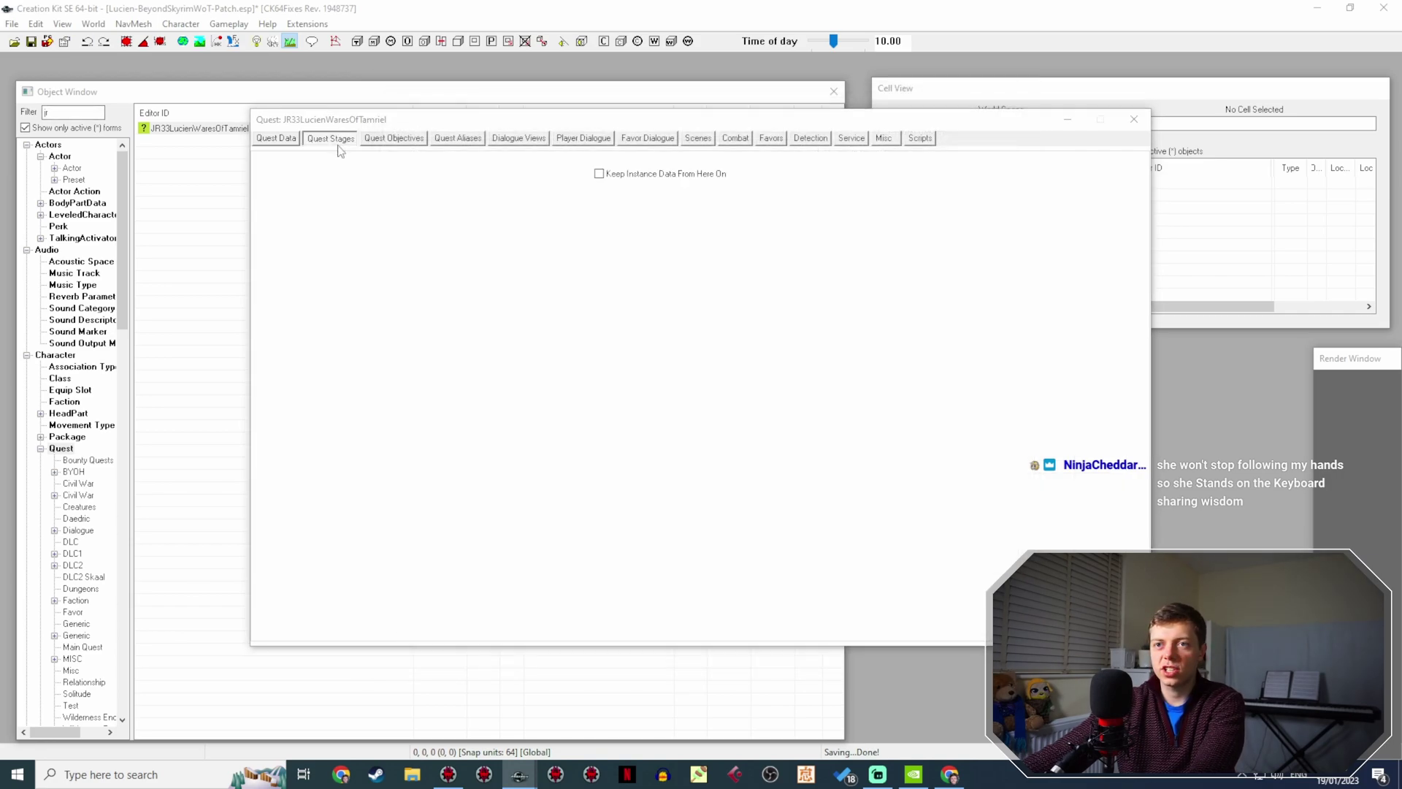
pyautogui.click(295, 194)
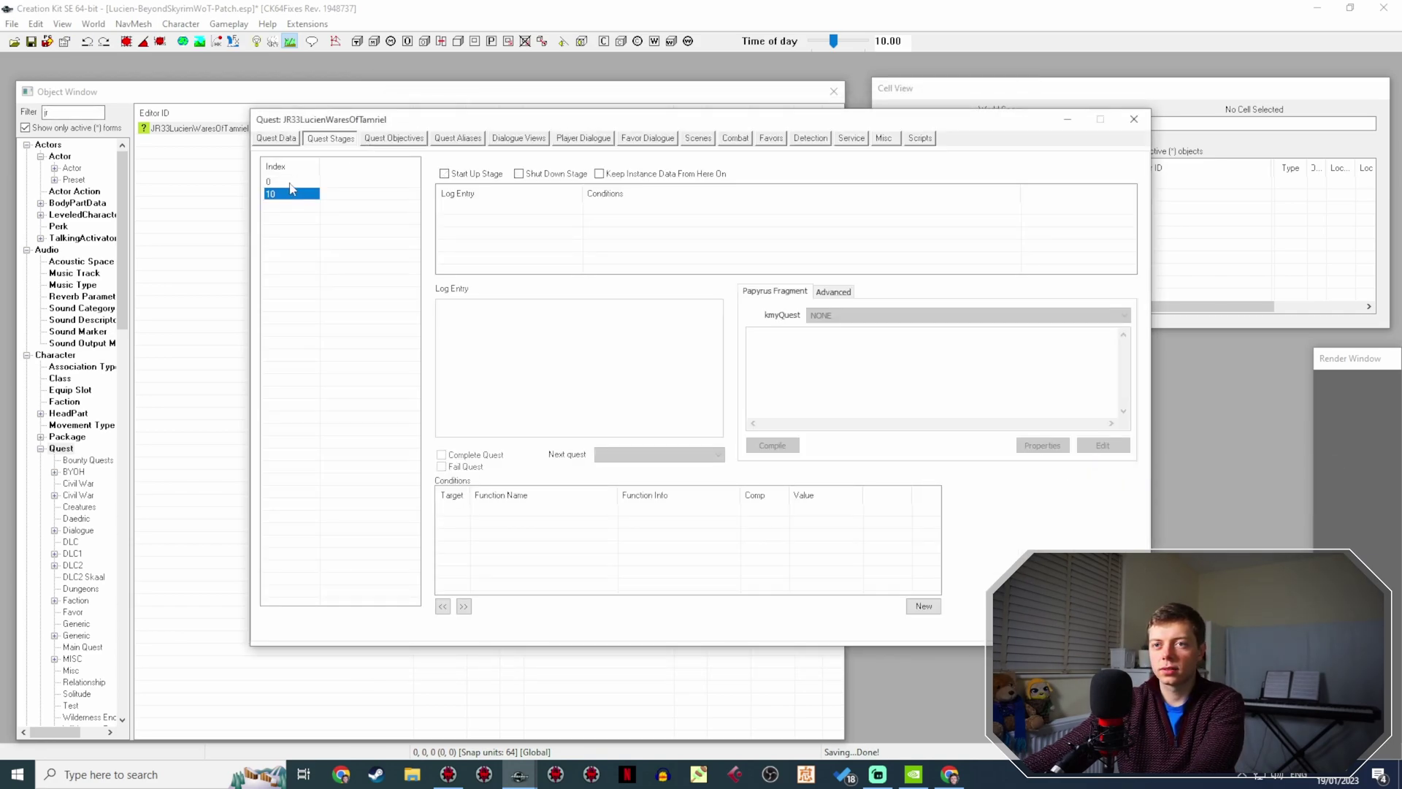
pyautogui.click(292, 182)
pyautogui.click(606, 139)
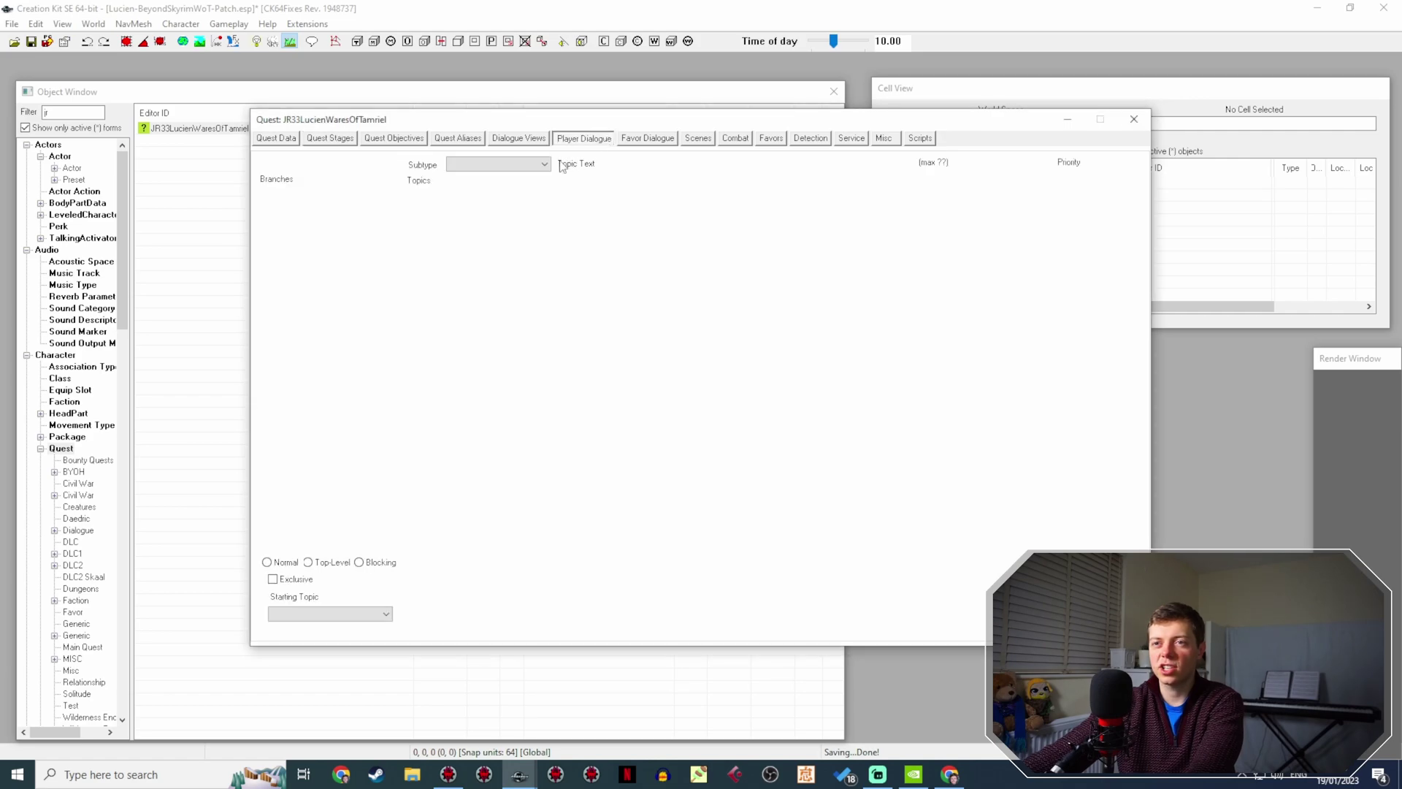
pyautogui.click(311, 227)
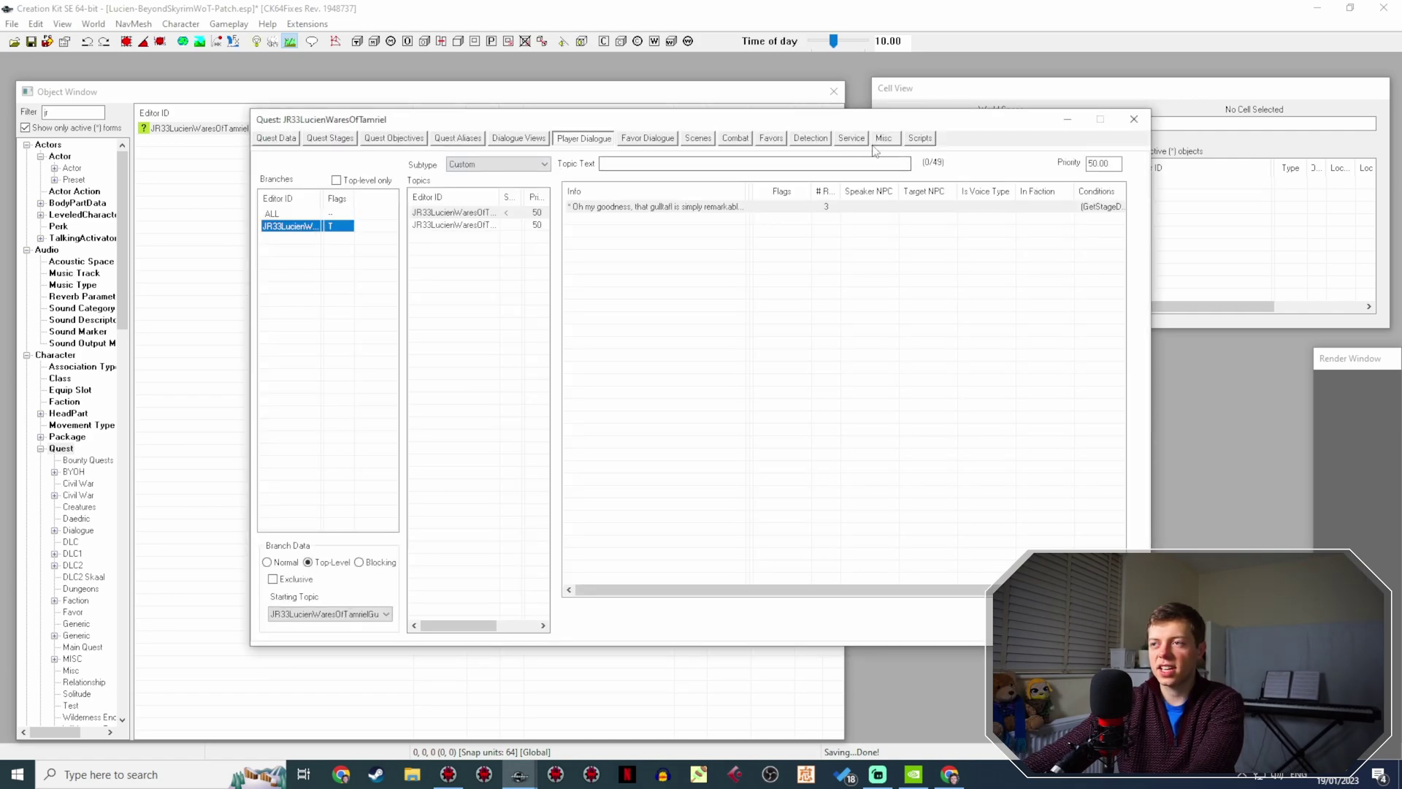
pyautogui.click(880, 140)
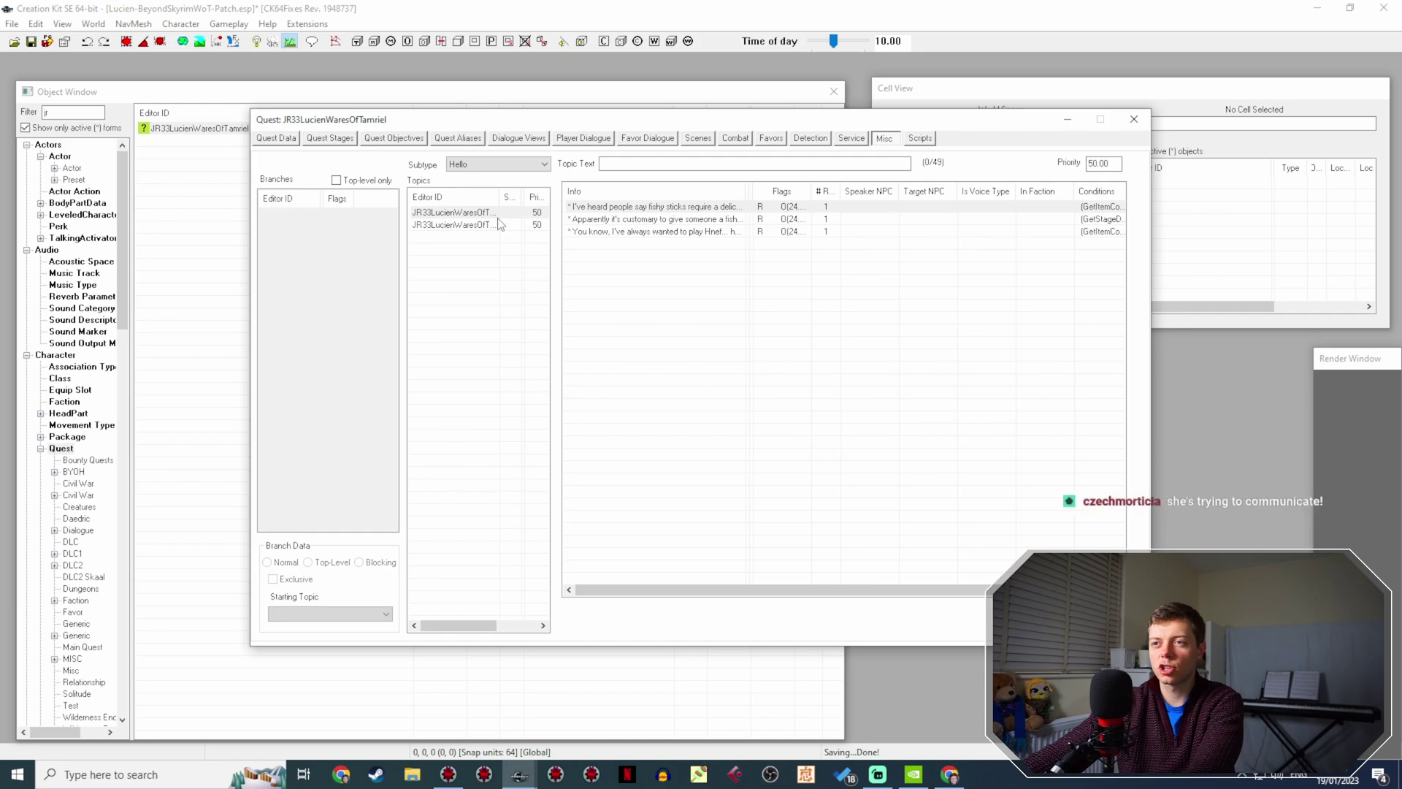
pyautogui.click(476, 225)
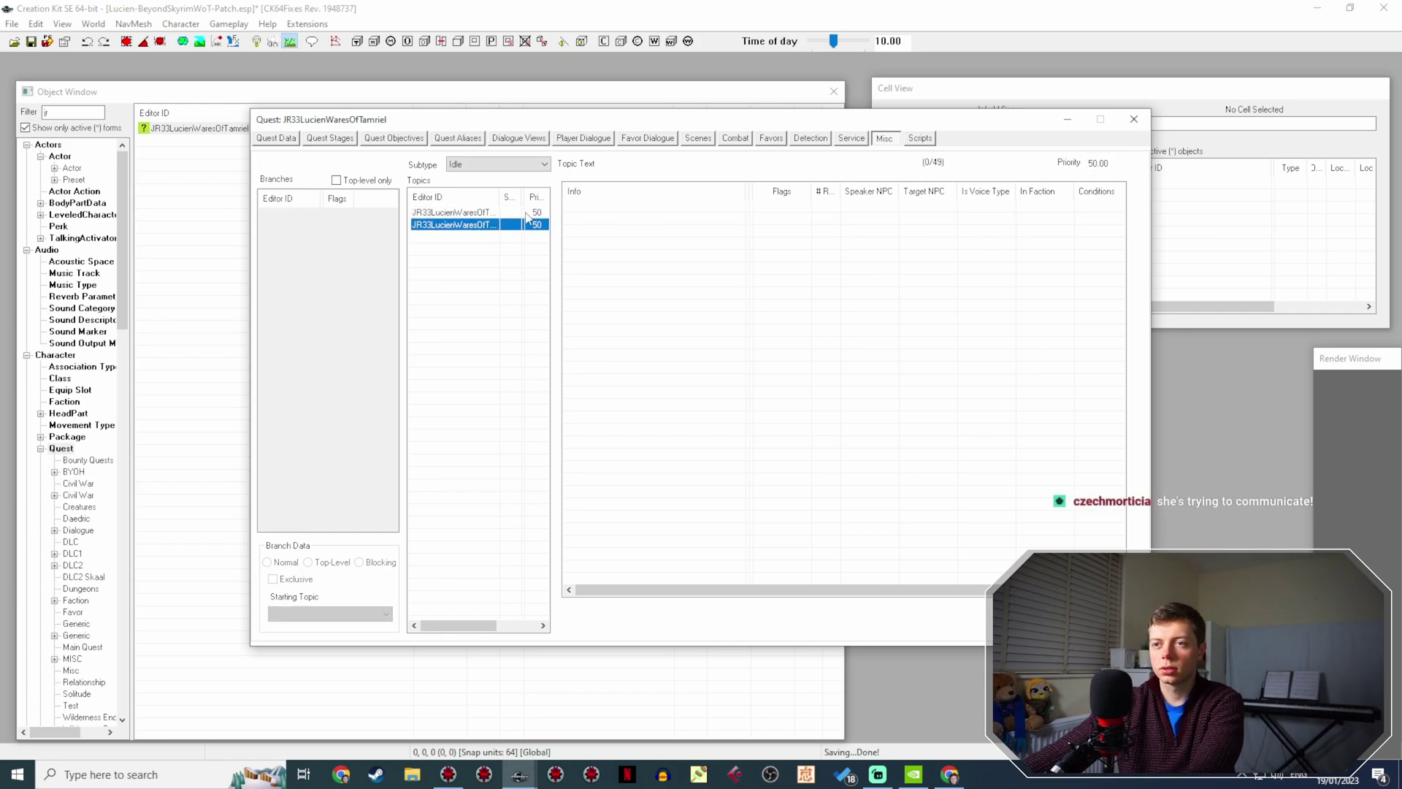
pyautogui.click(526, 212)
pyautogui.click(626, 219)
pyautogui.doubleClick(626, 219)
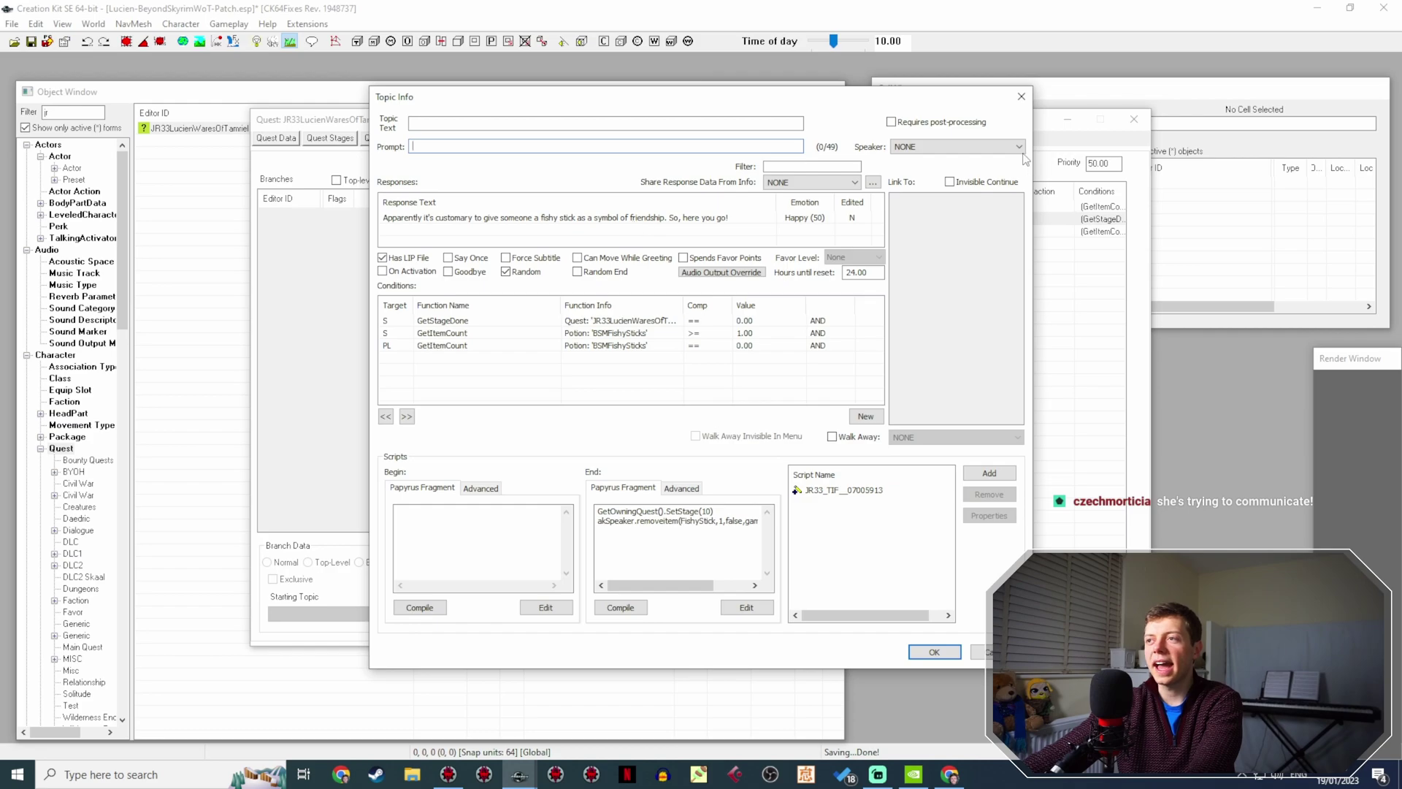
pyautogui.click(1020, 97)
# Add a new stage with index 20 to the quest.
pyautogui.click(330, 138)
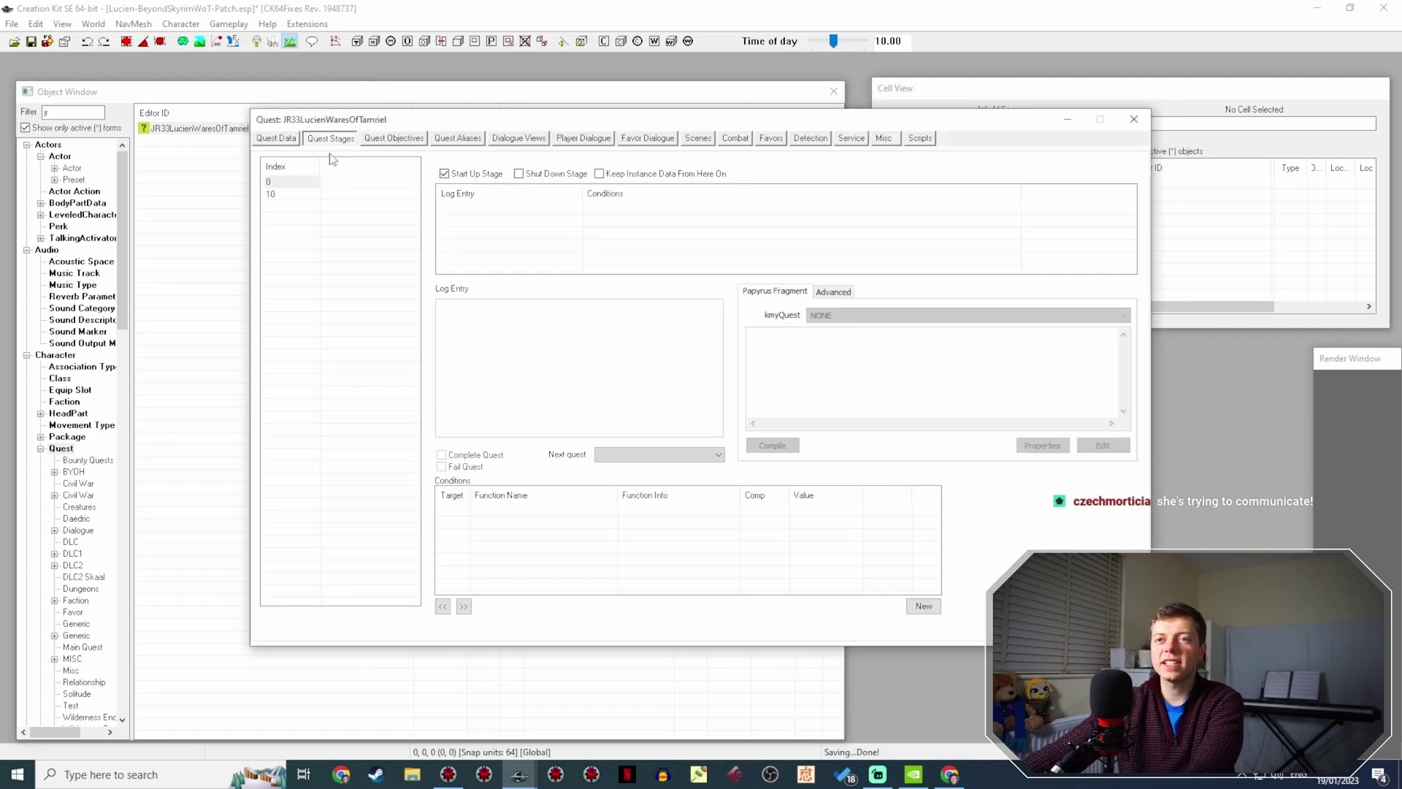
pyautogui.click(275, 194)
pyautogui.rightClick(286, 204)
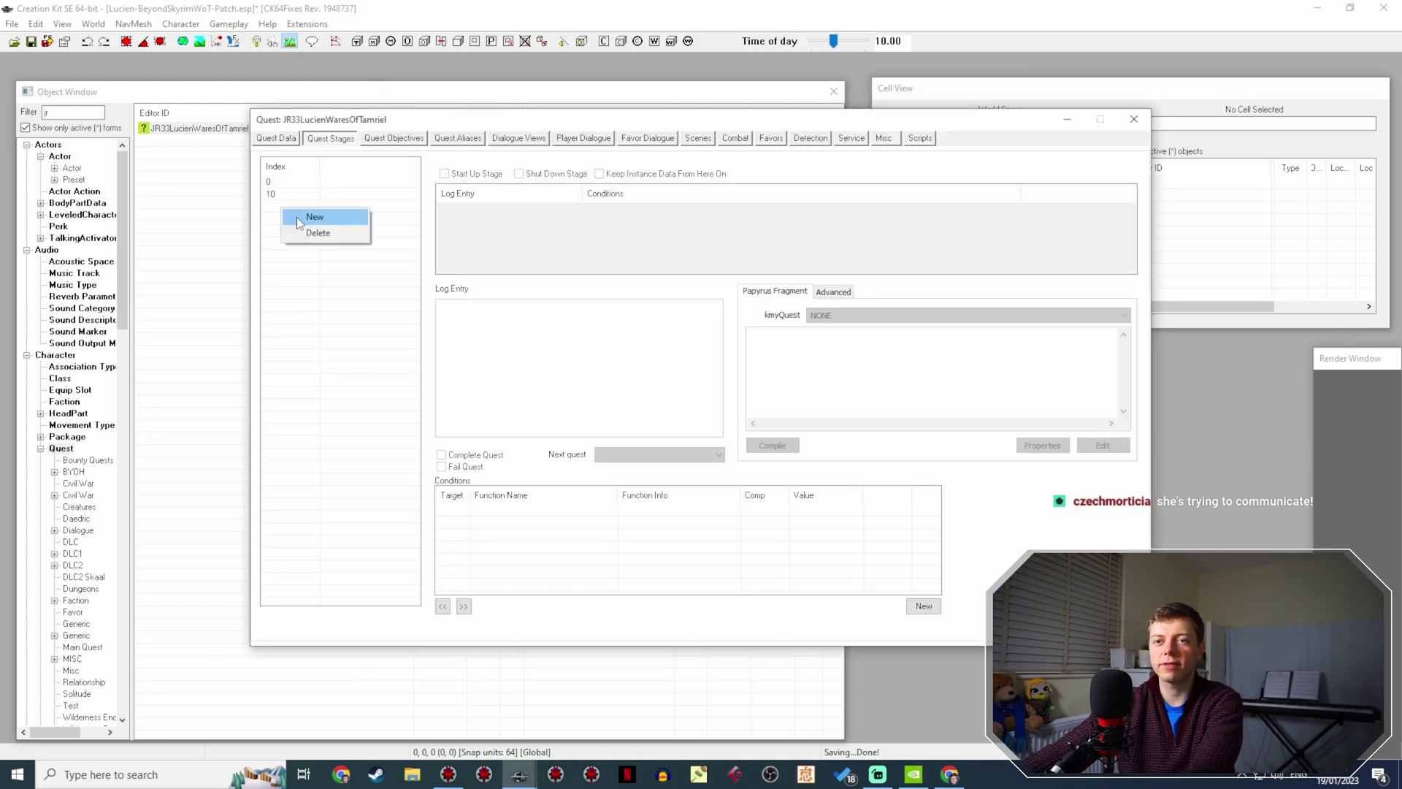
pyautogui.click(313, 216)
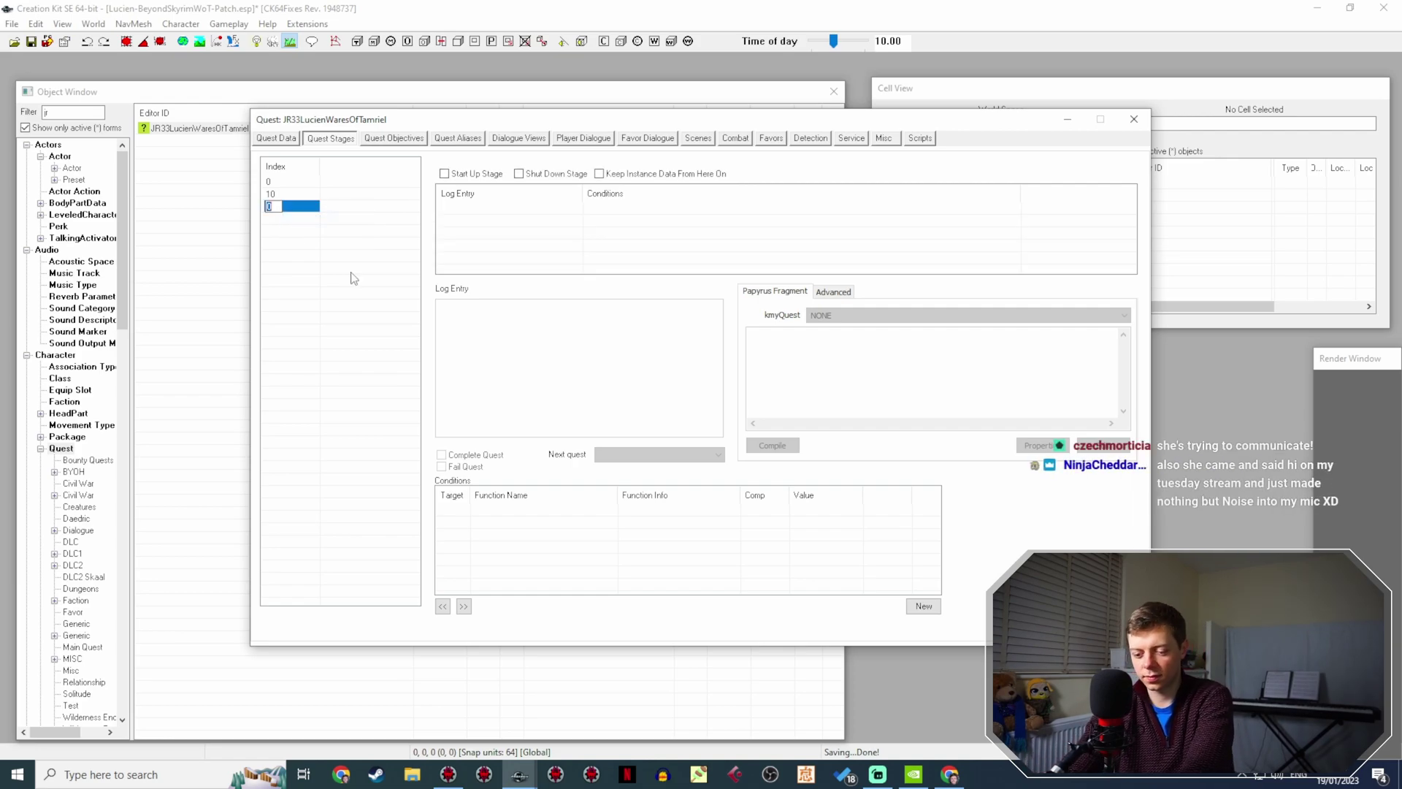
pyautogui.write('20')
pyautogui.press('Return')
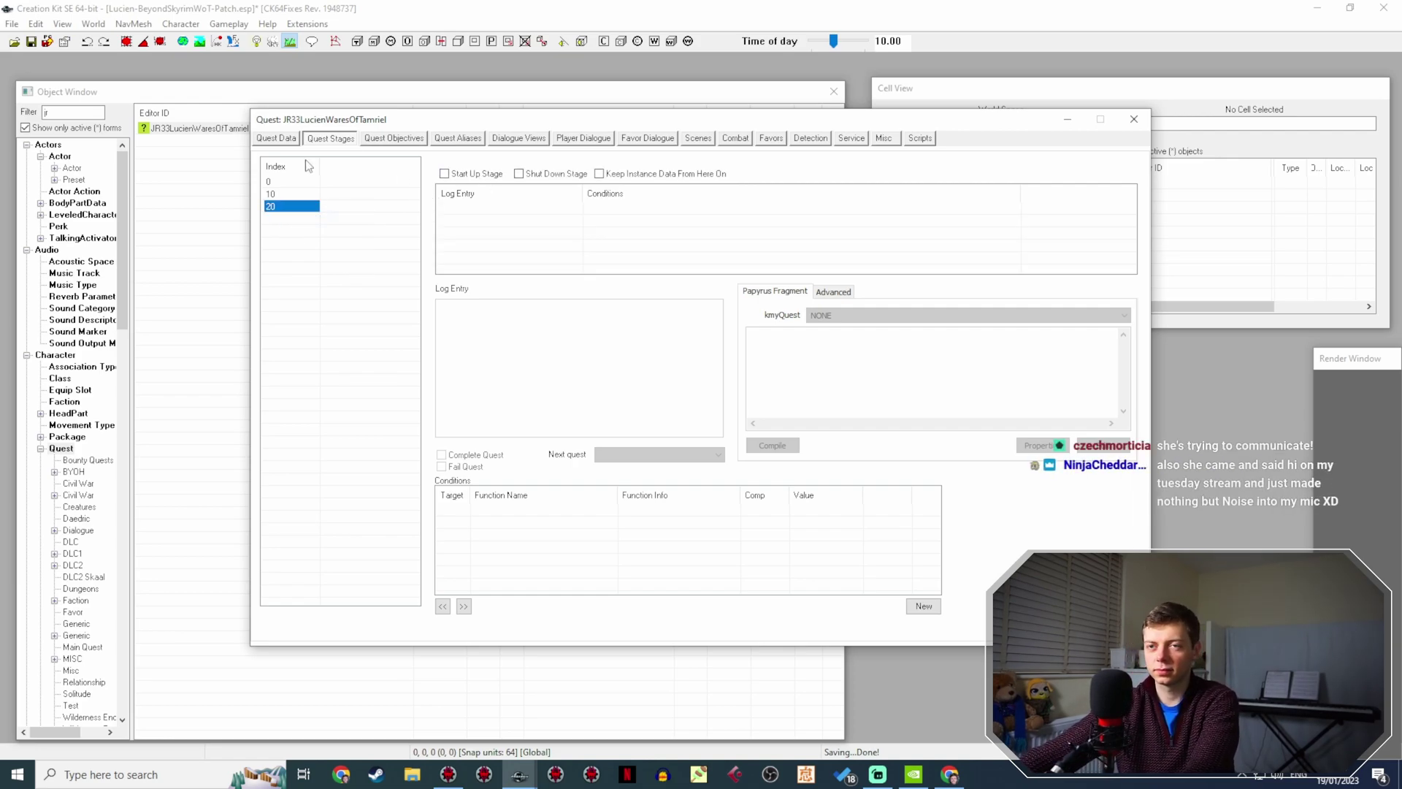
# Start a new condition on the fishy stick gift Hello info with GetVMQuestVariable as its function.
pyautogui.click(884, 139)
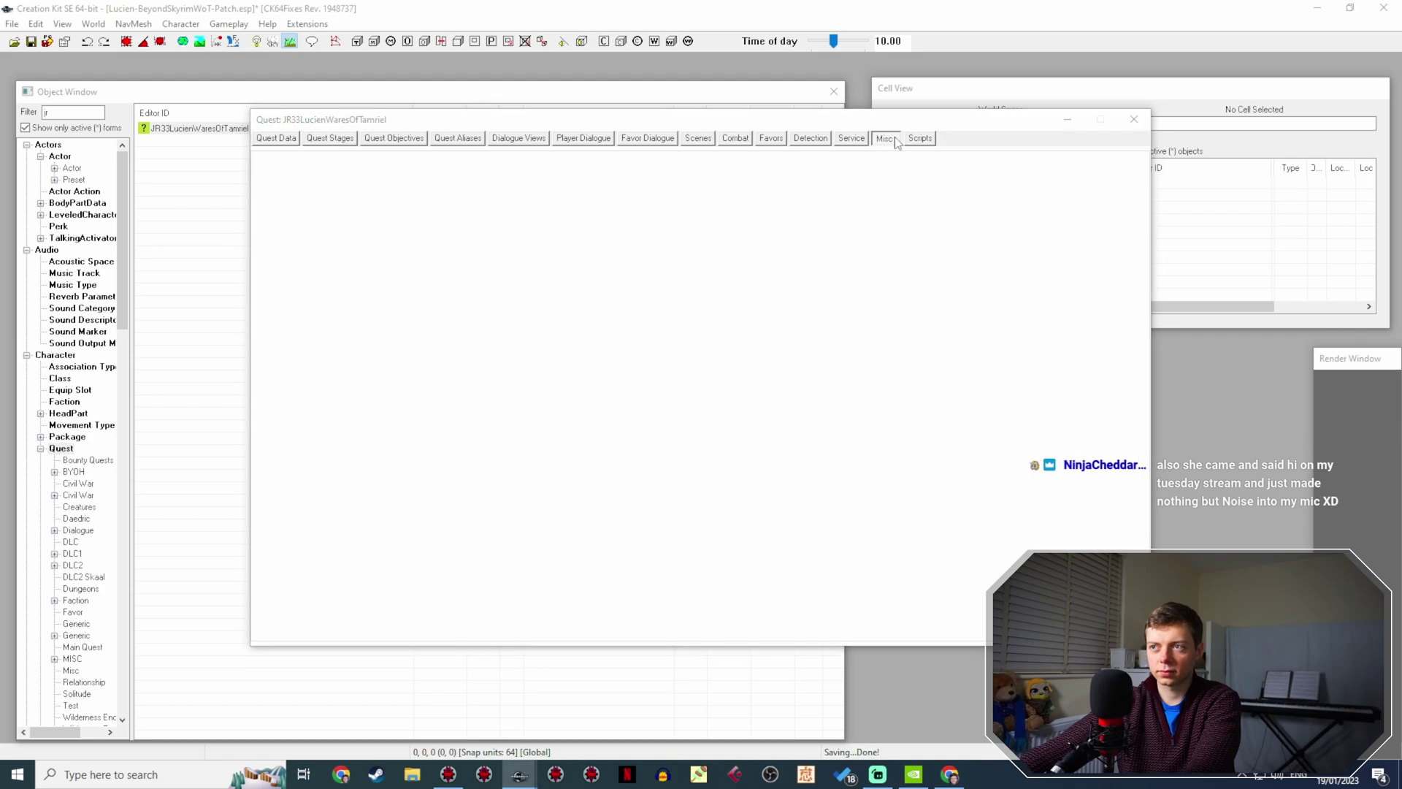
pyautogui.doubleClick(667, 220)
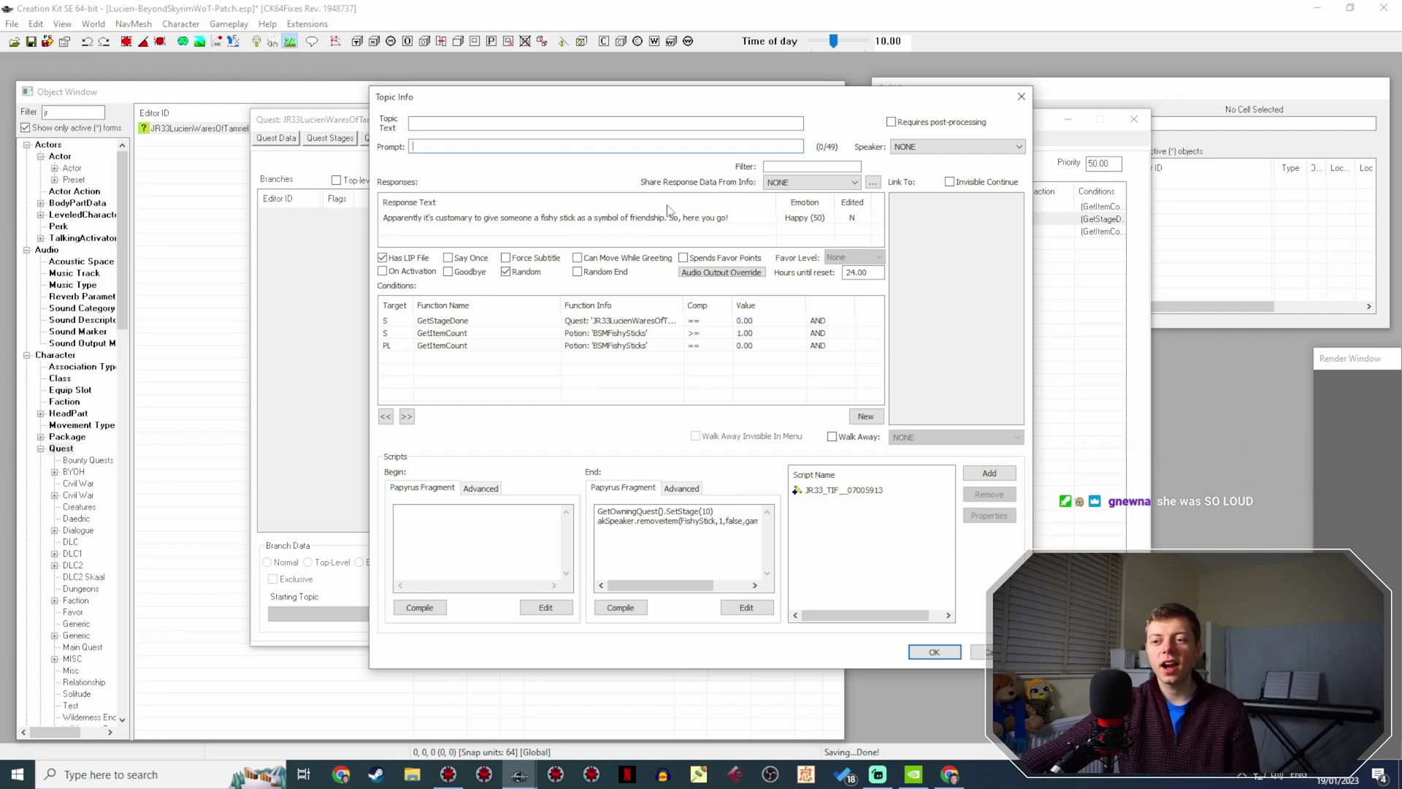
pyautogui.rightClick(644, 387)
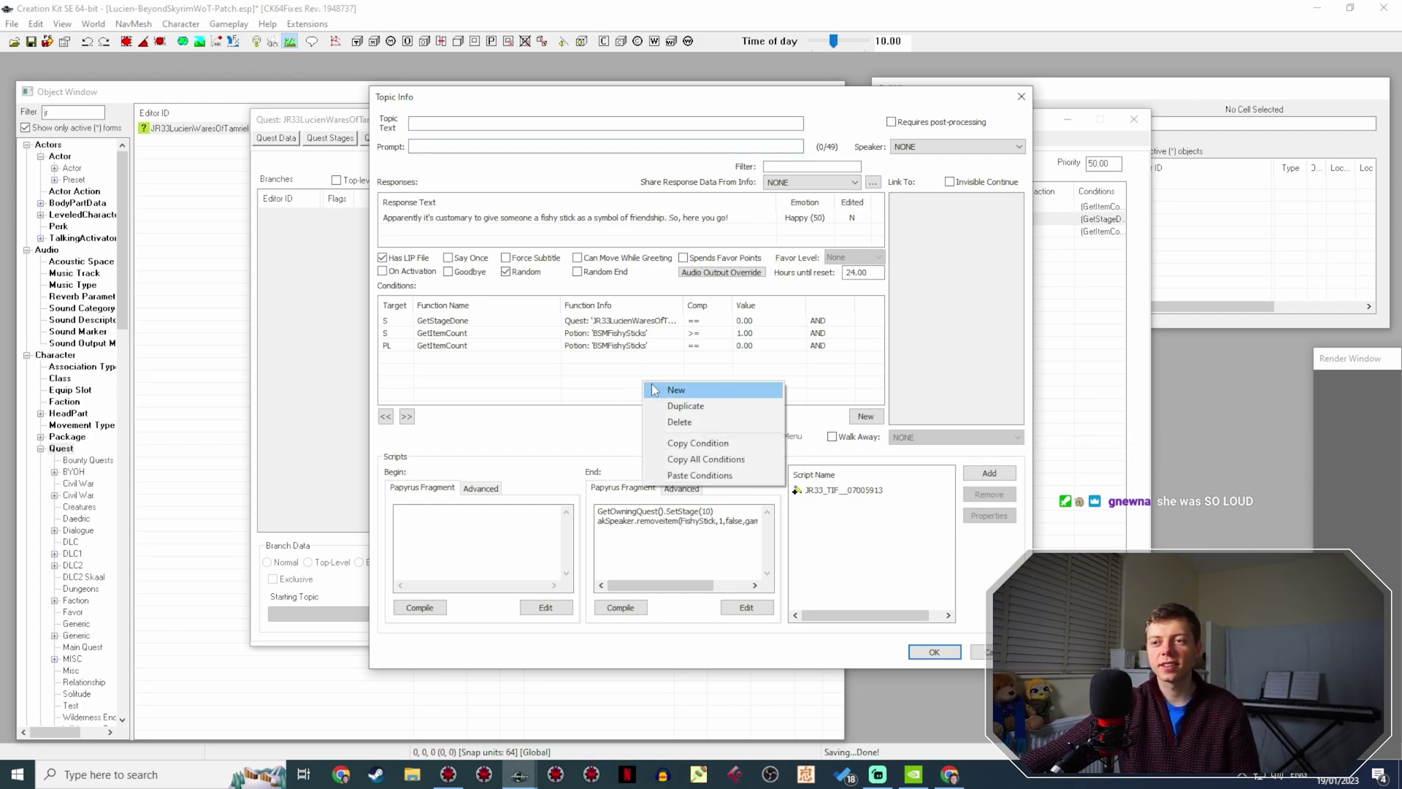
pyautogui.click(654, 386)
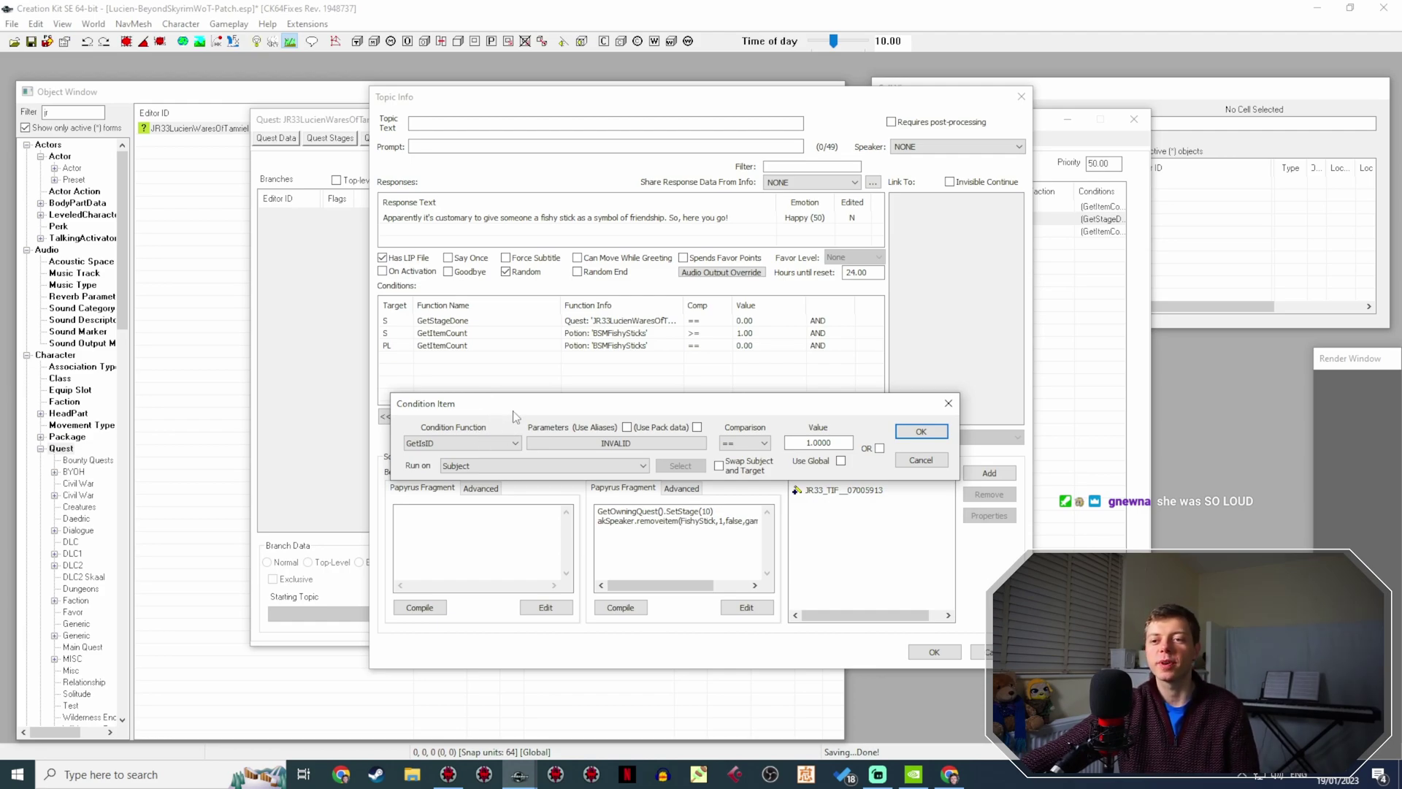
pyautogui.click(505, 442)
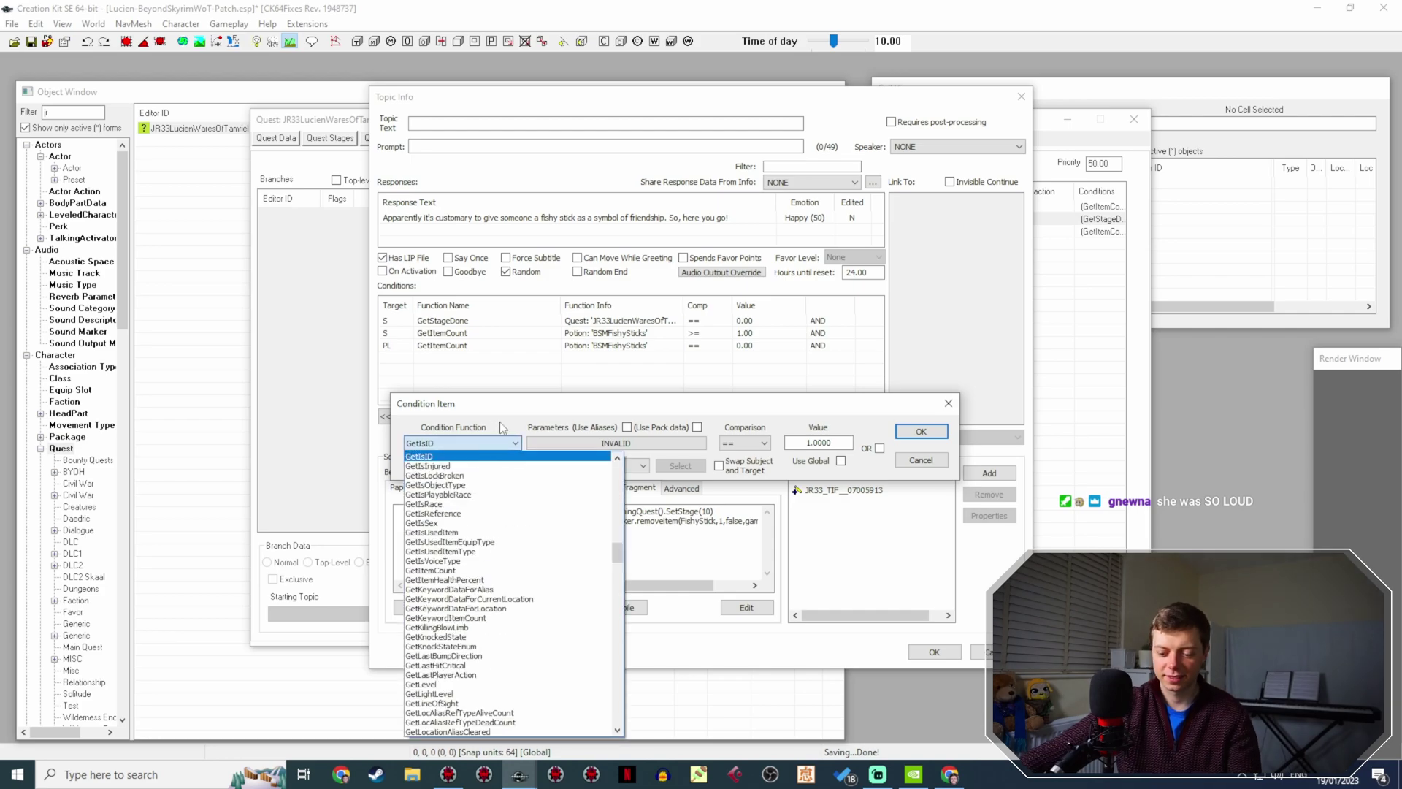
pyautogui.write('getvm')
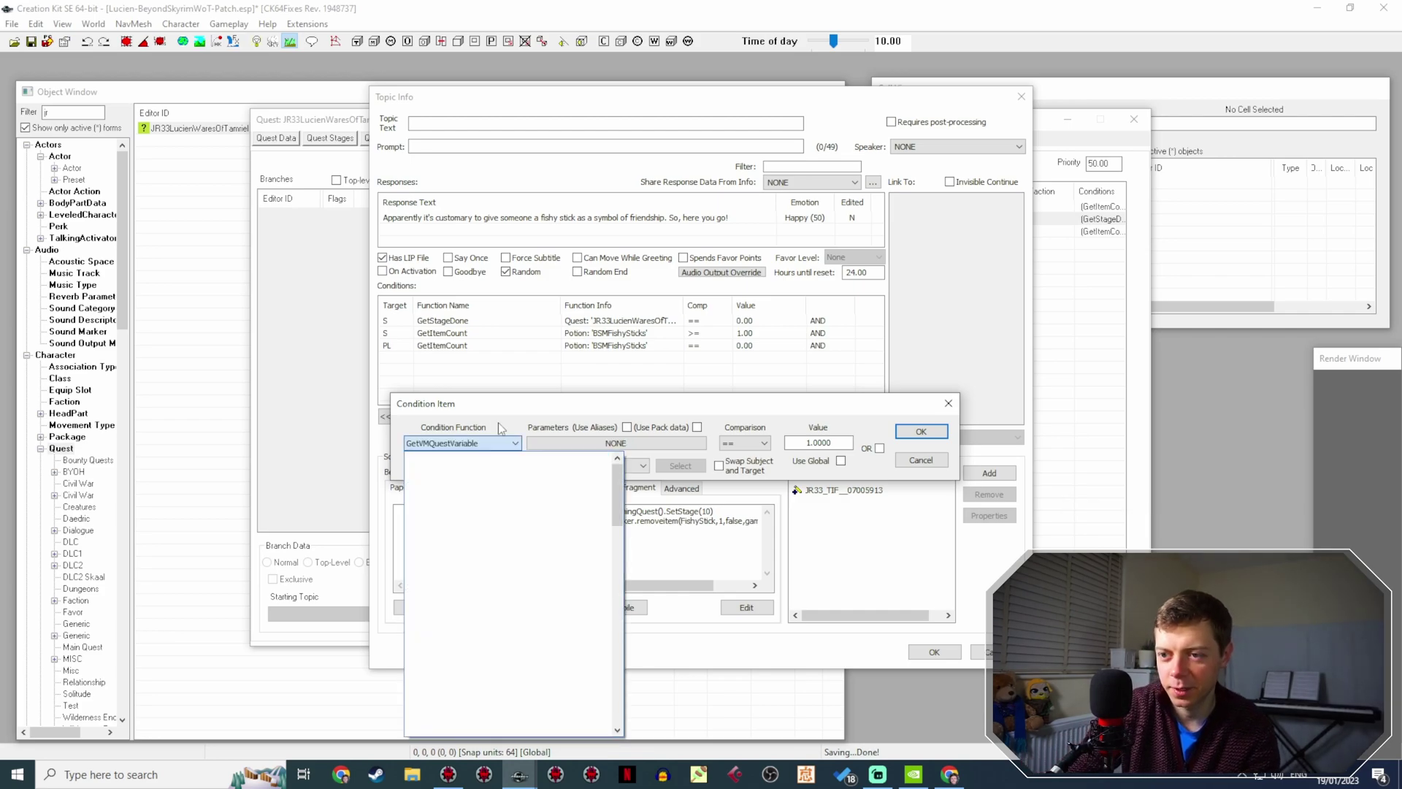
pyautogui.press('Return')
# Point the GetVMQuestVariable condition at the JRLucienFollower quest and its ::Approval_var variable.
pyautogui.click(616, 444)
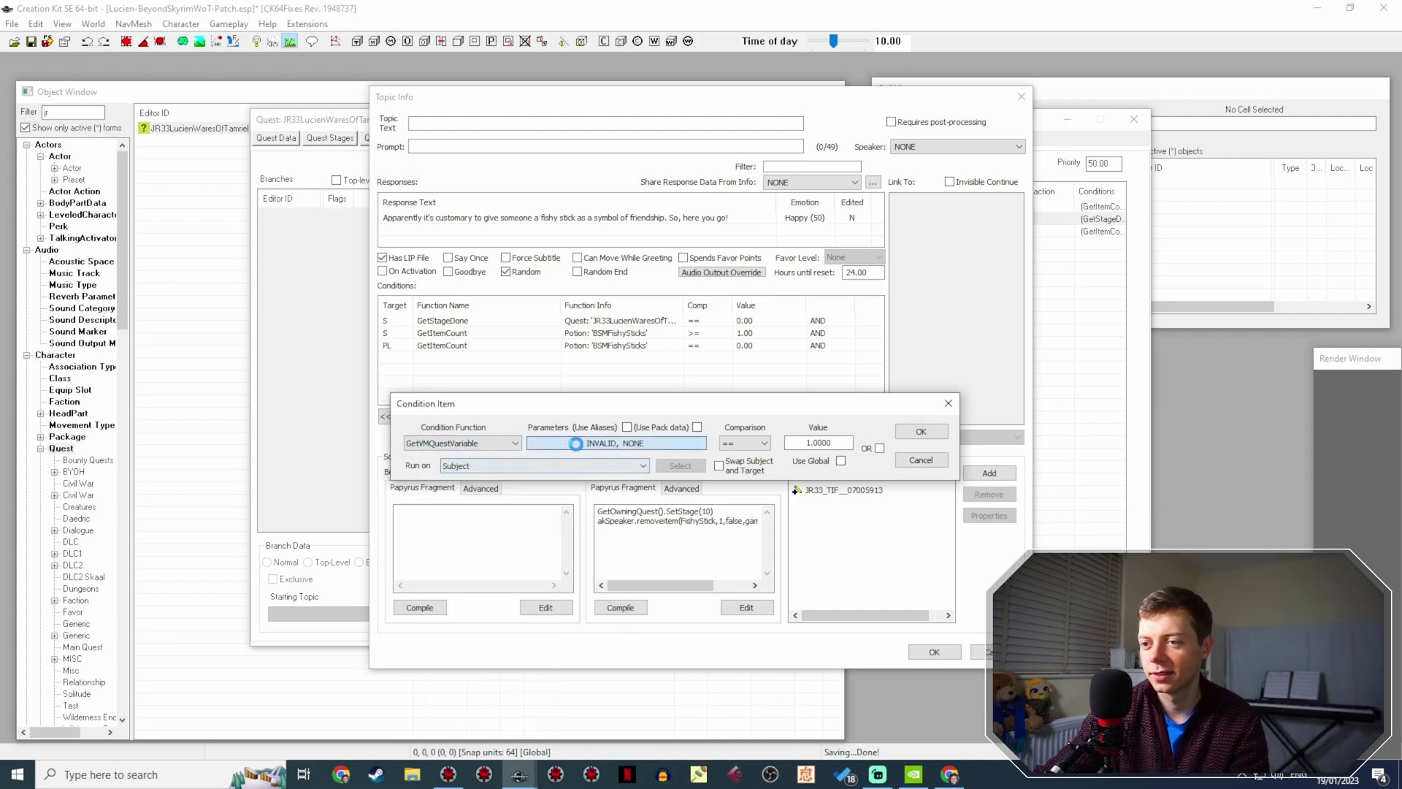
pyautogui.click(544, 494)
pyautogui.scroll(-2, 543, 506)
pyautogui.write('jrl')
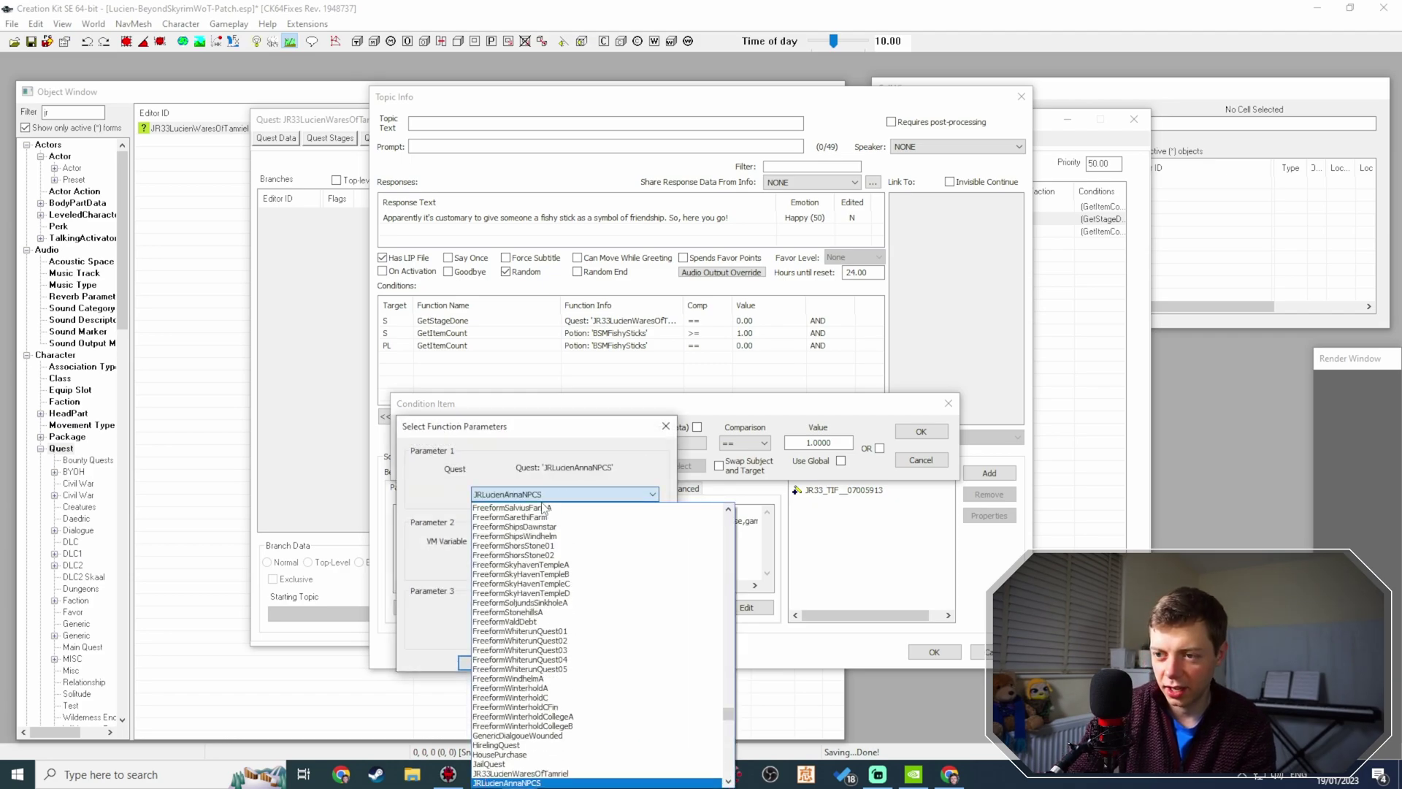
pyautogui.press('Down')
pyautogui.press('Return')
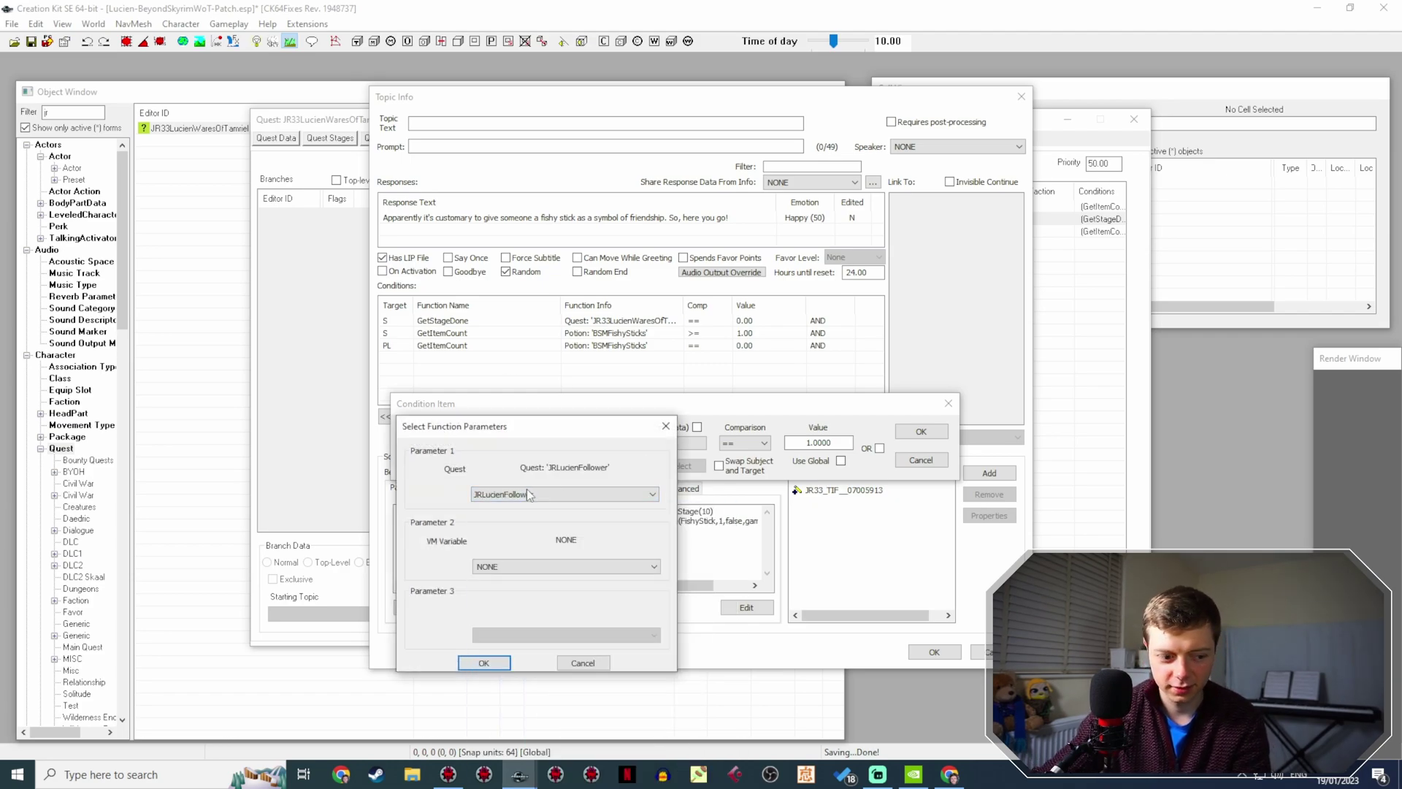
pyautogui.click(516, 568)
pyautogui.click(511, 586)
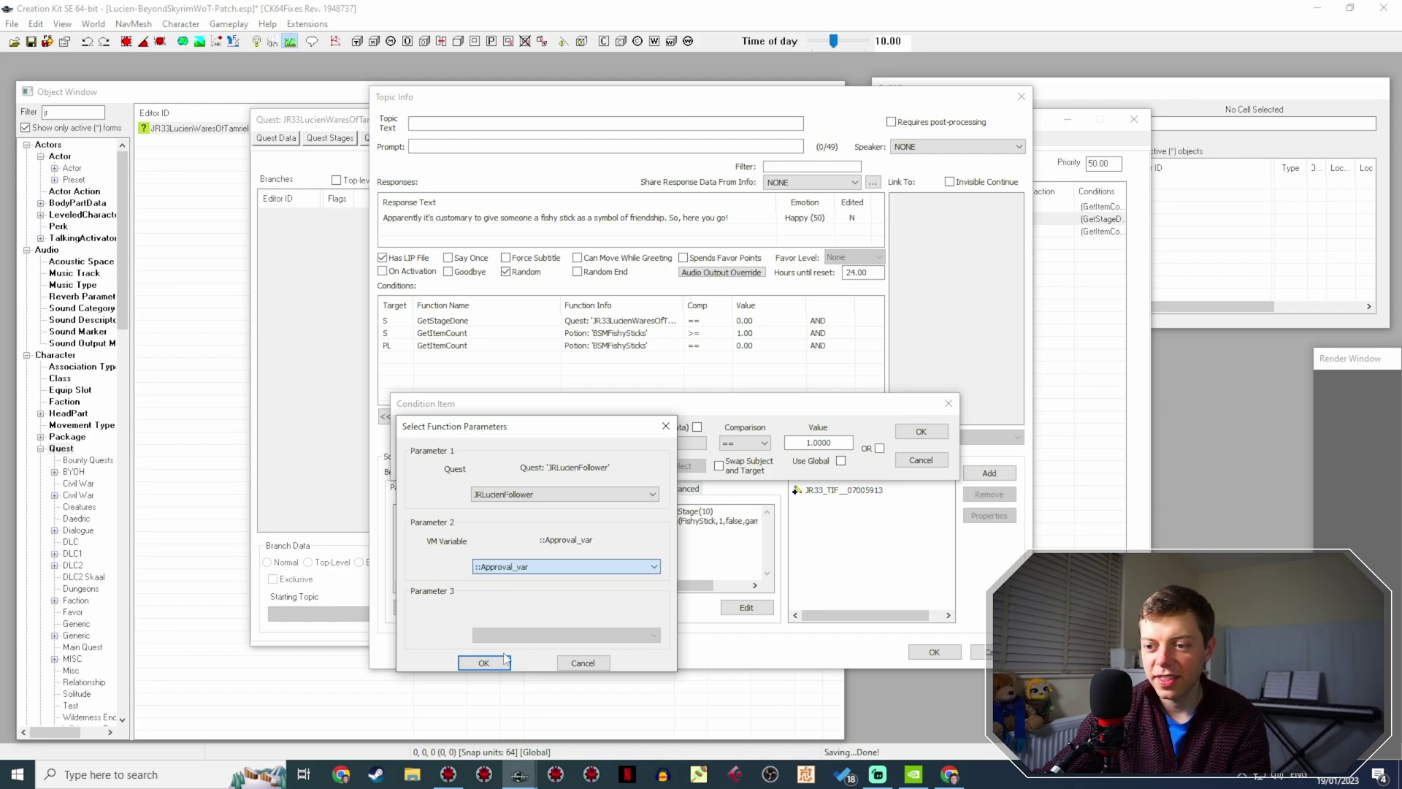
pyautogui.click(483, 663)
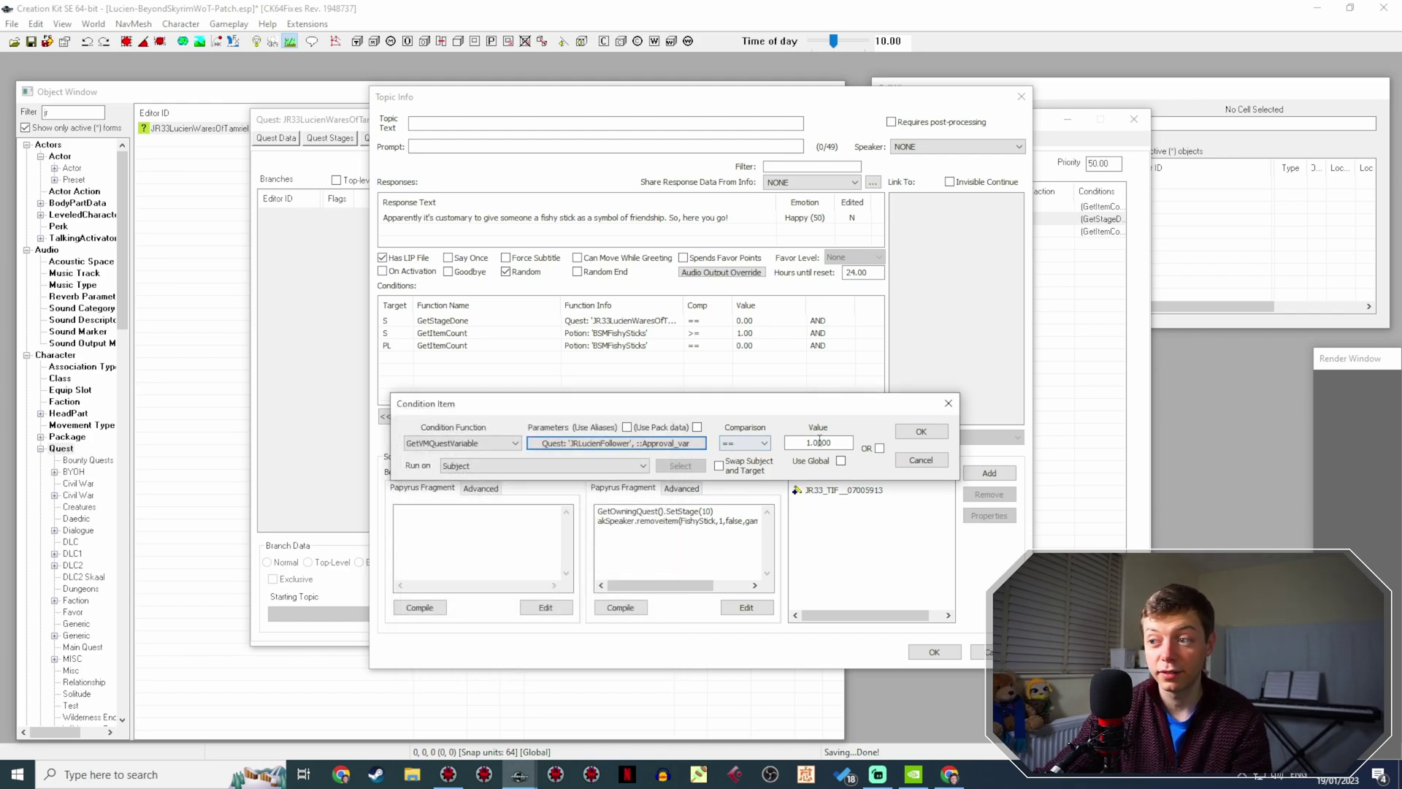
# Make the approval condition require a value >= 100 and add it to the info's conditions.
pyautogui.click(741, 449)
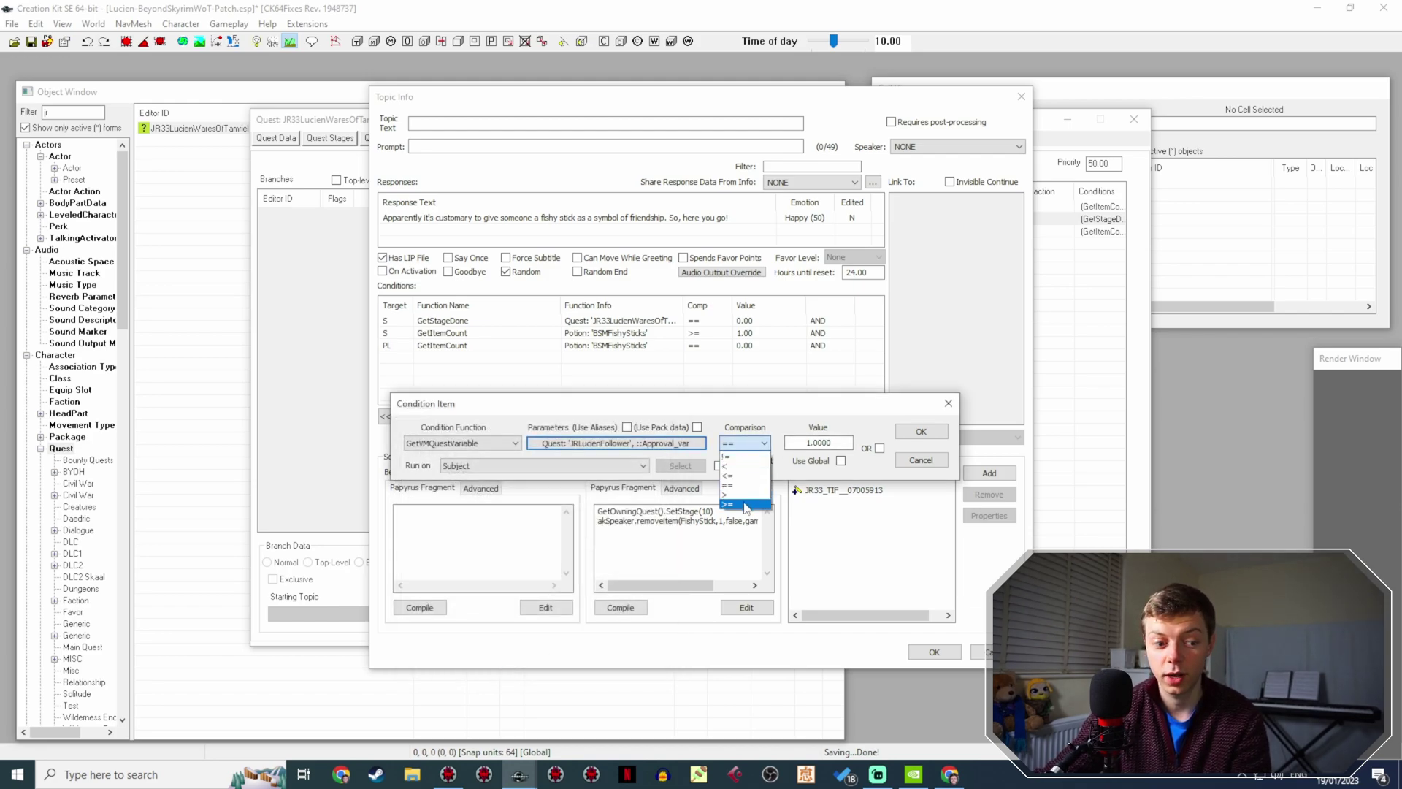
pyautogui.click(744, 505)
pyautogui.click(810, 443)
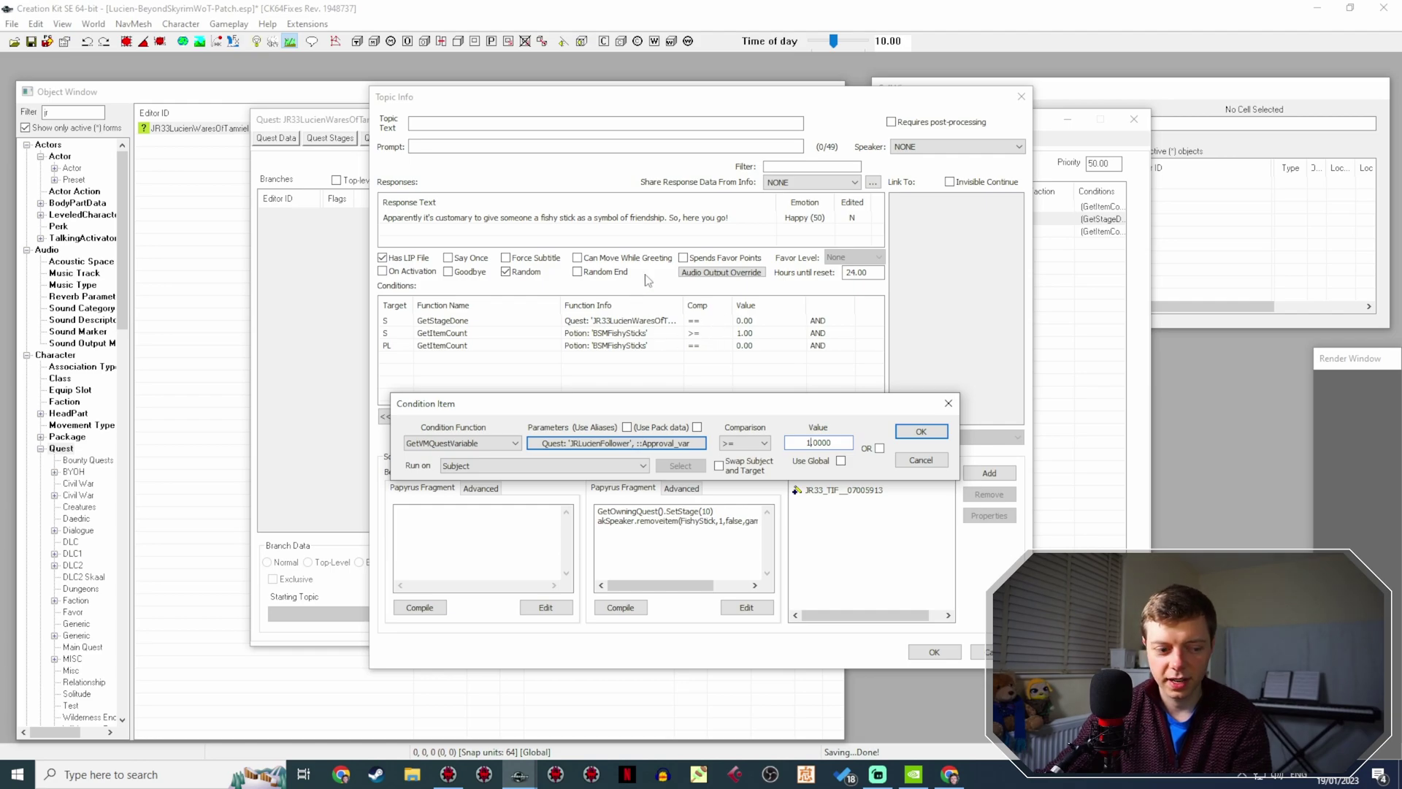
pyautogui.write('00')
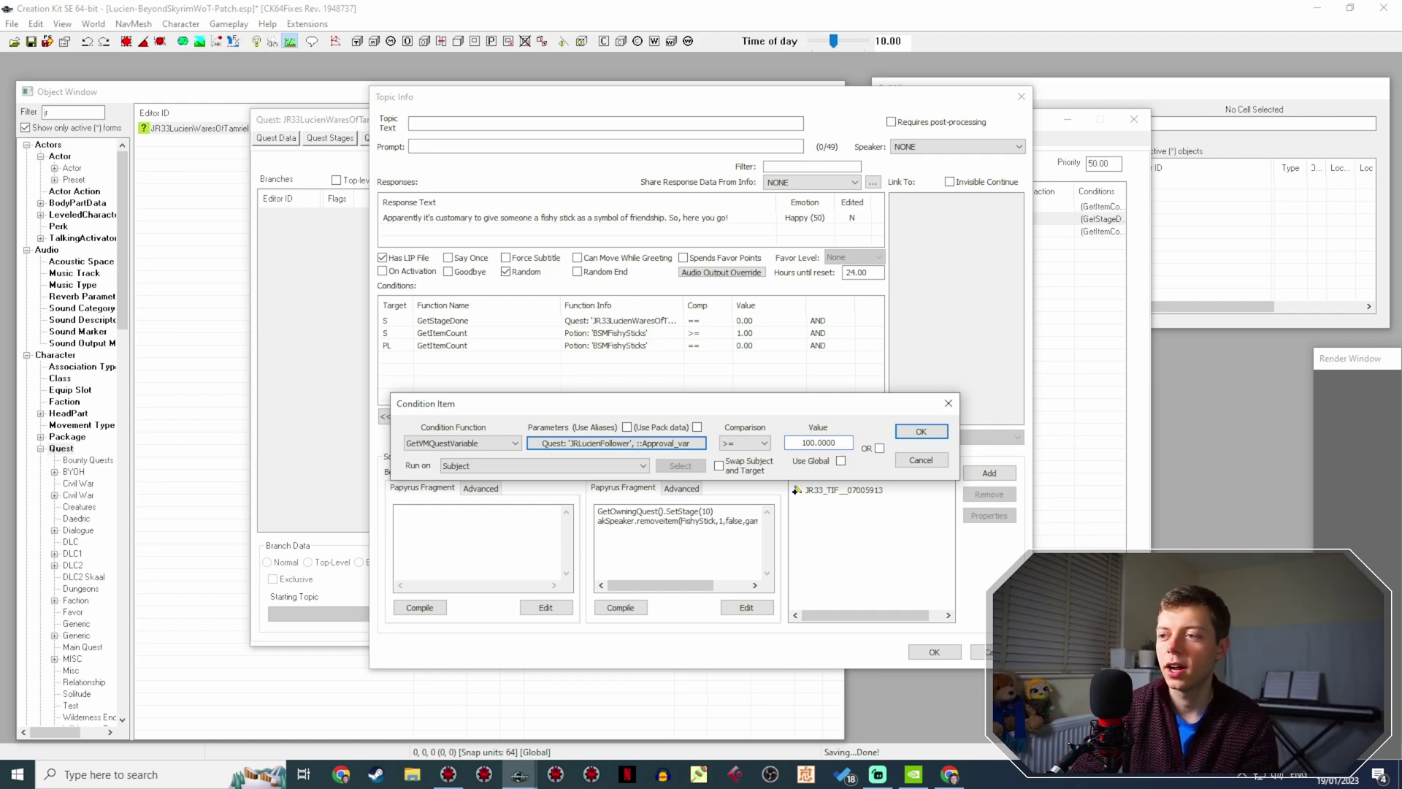
pyautogui.press('Return')
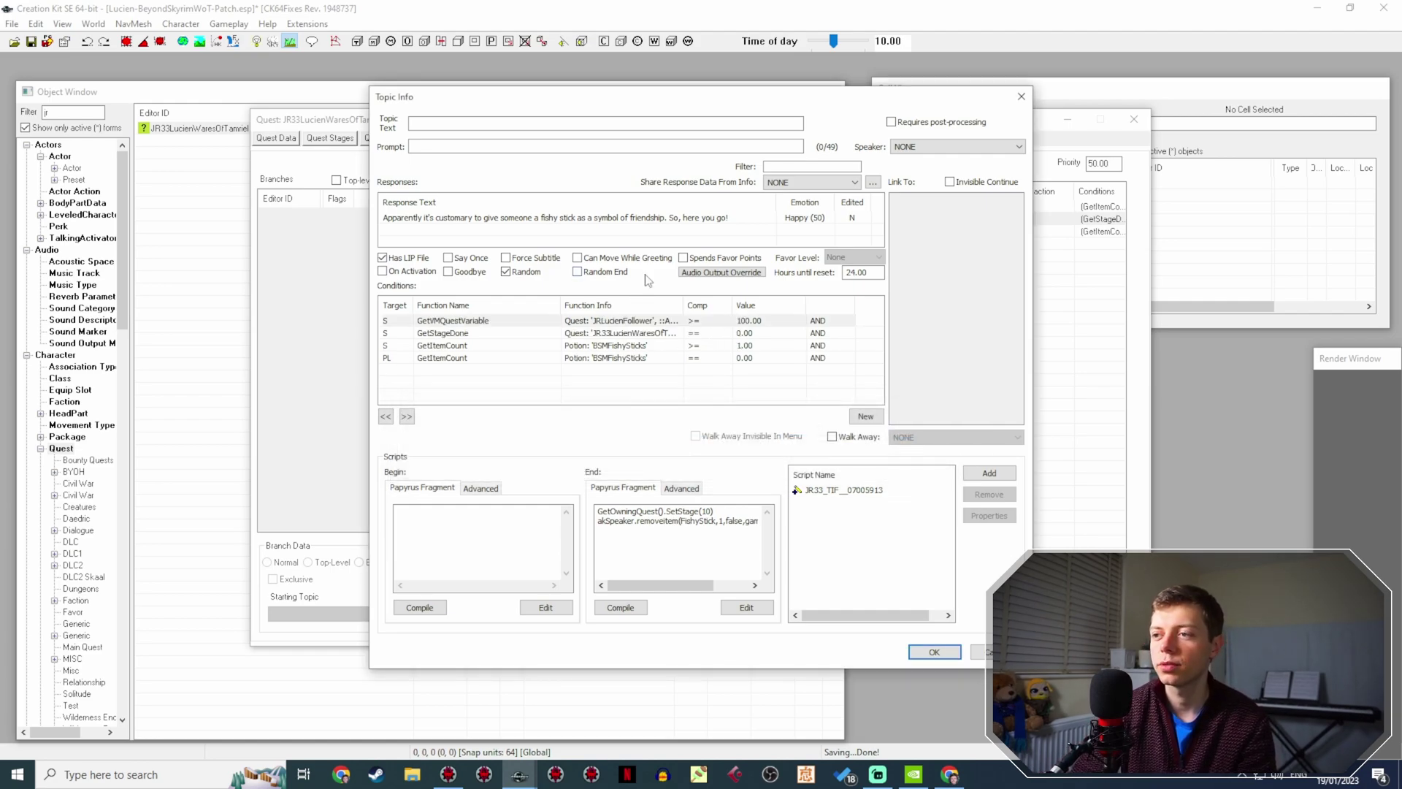
# Reorder the approval condition to the end of the fishy stick info's condition list and save the topic info.
pyautogui.click(657, 323)
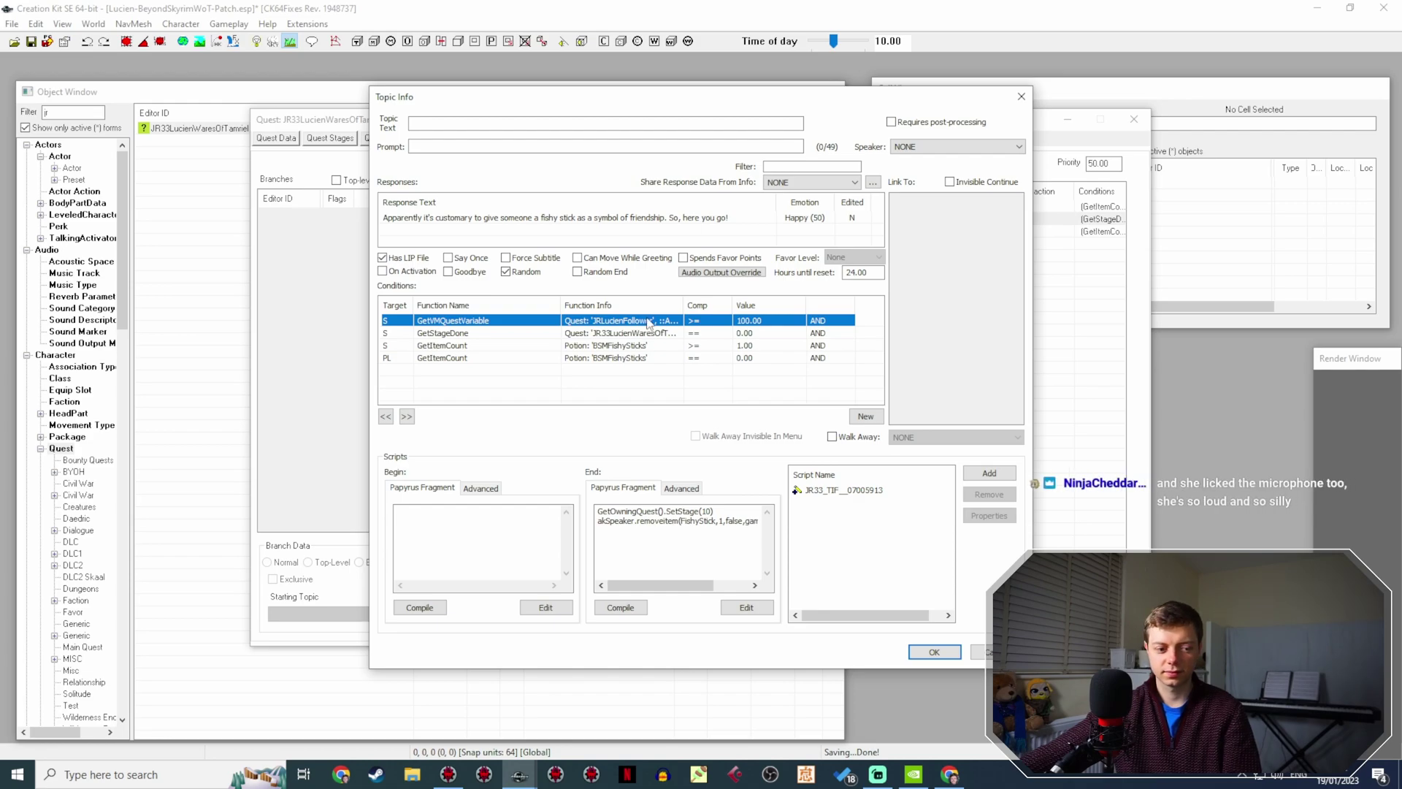
pyautogui.hotkey('ctrl', 'Down')
pyautogui.hotkey('ctrl', 'Down')
pyautogui.hotkey('ctrl', 'Down')
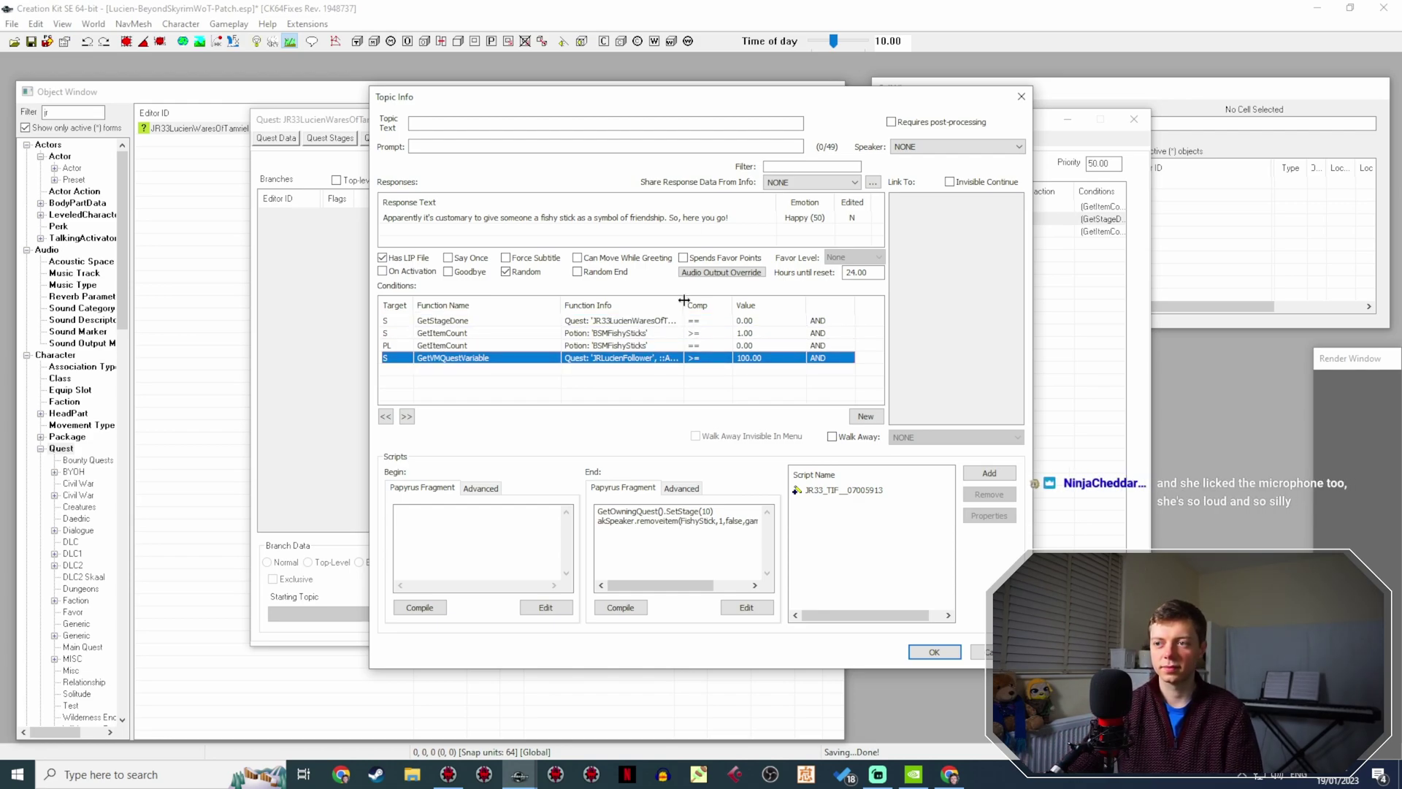
pyautogui.click(915, 652)
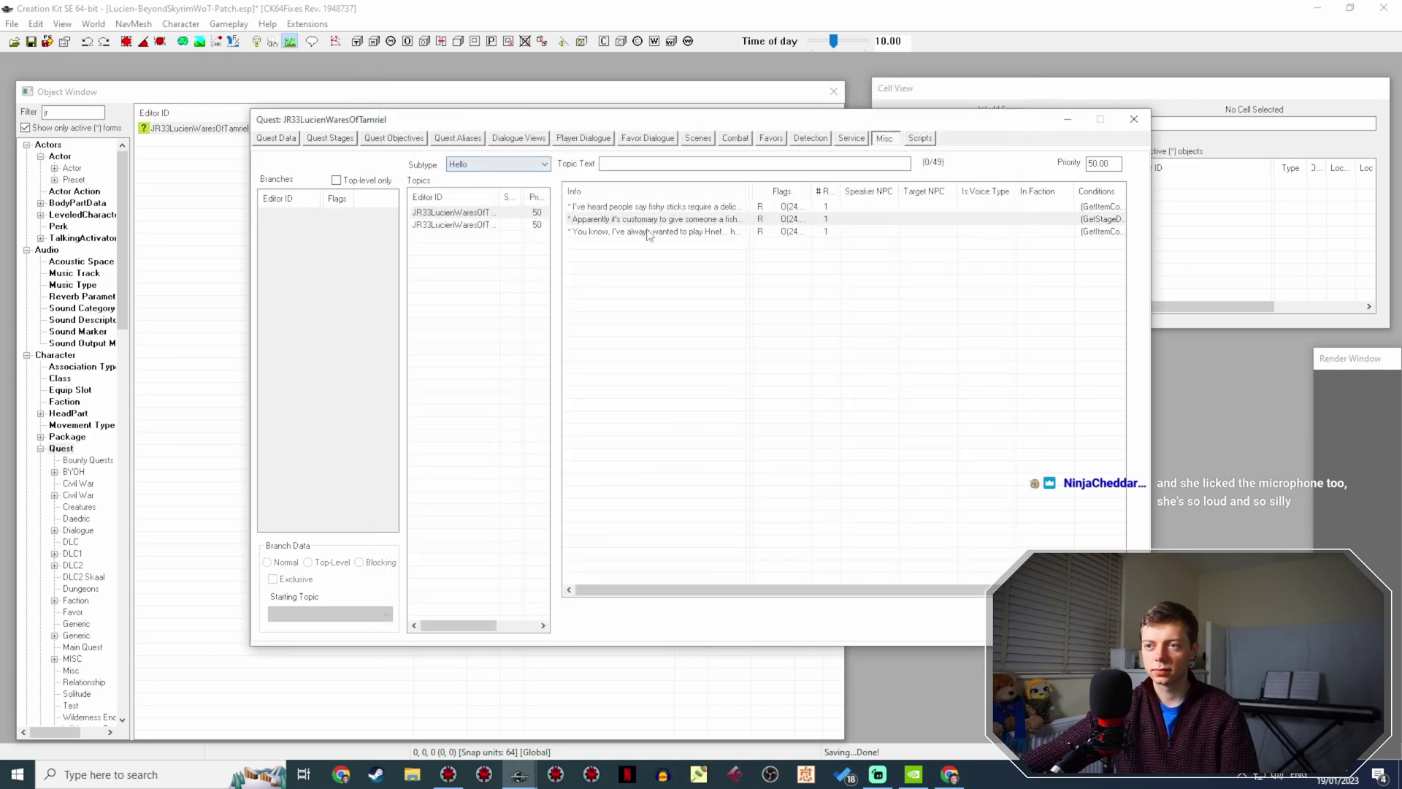
# Examine the player dialogue branch's topics and the conditions on the starting topic's gulltafl info.
pyautogui.click(647, 232)
pyautogui.click(447, 225)
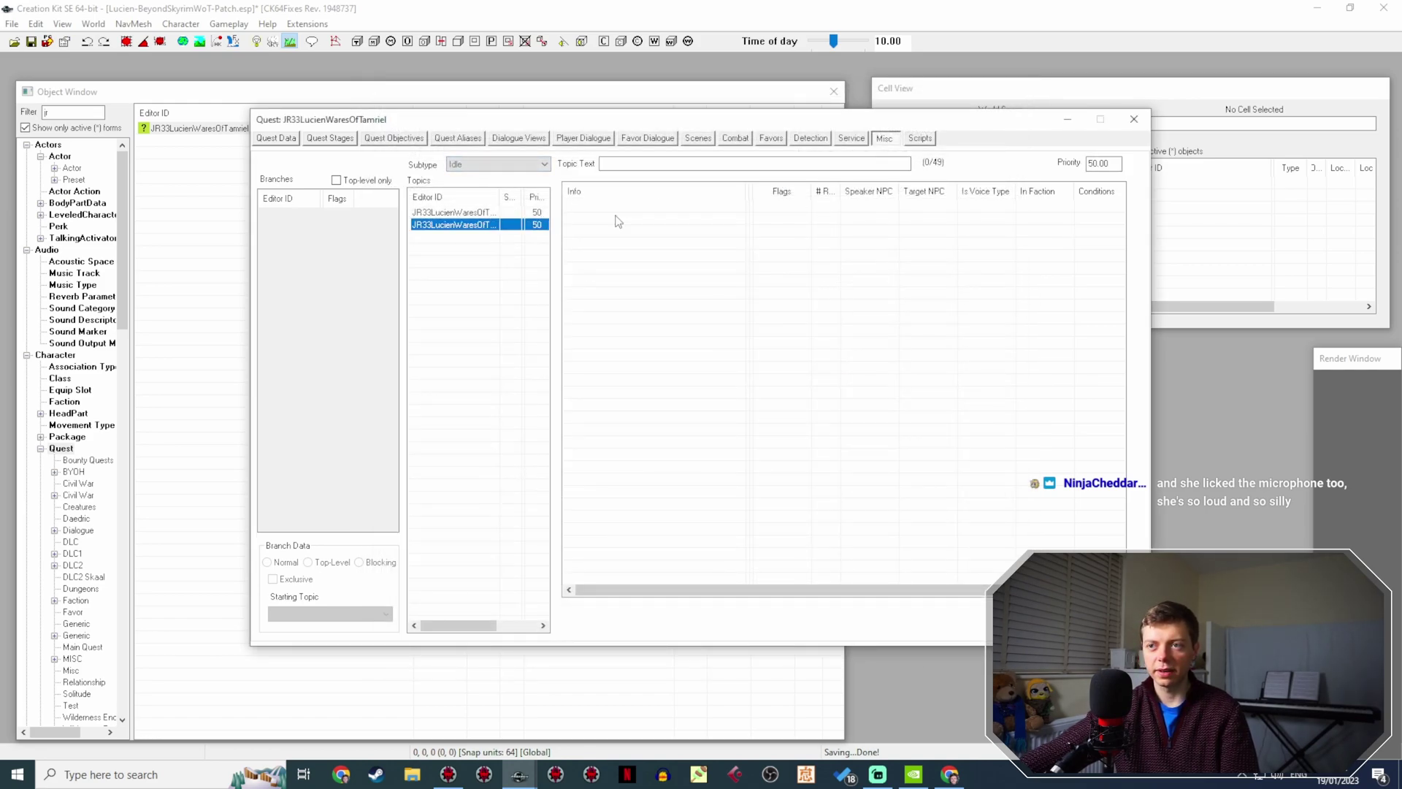
pyautogui.click(593, 141)
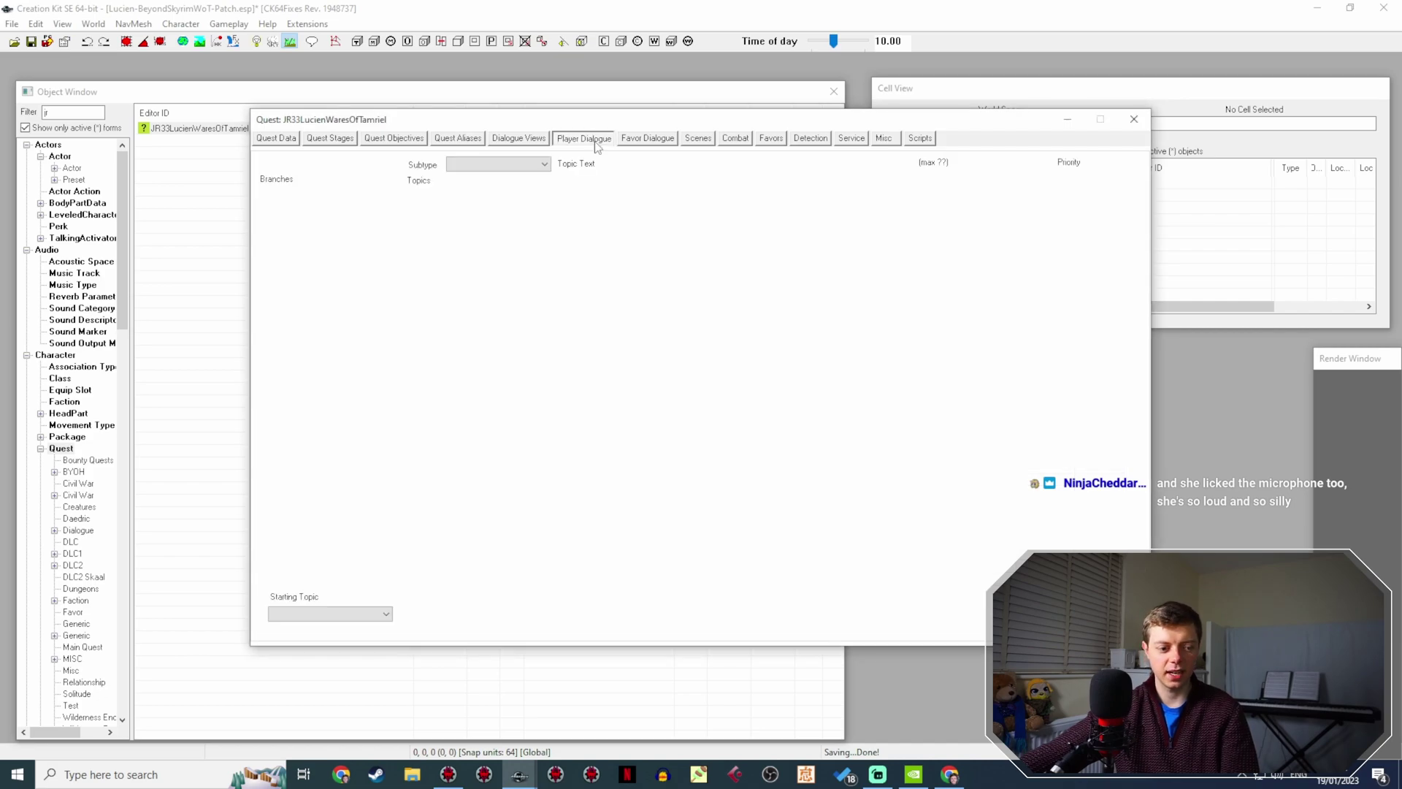
pyautogui.click(313, 228)
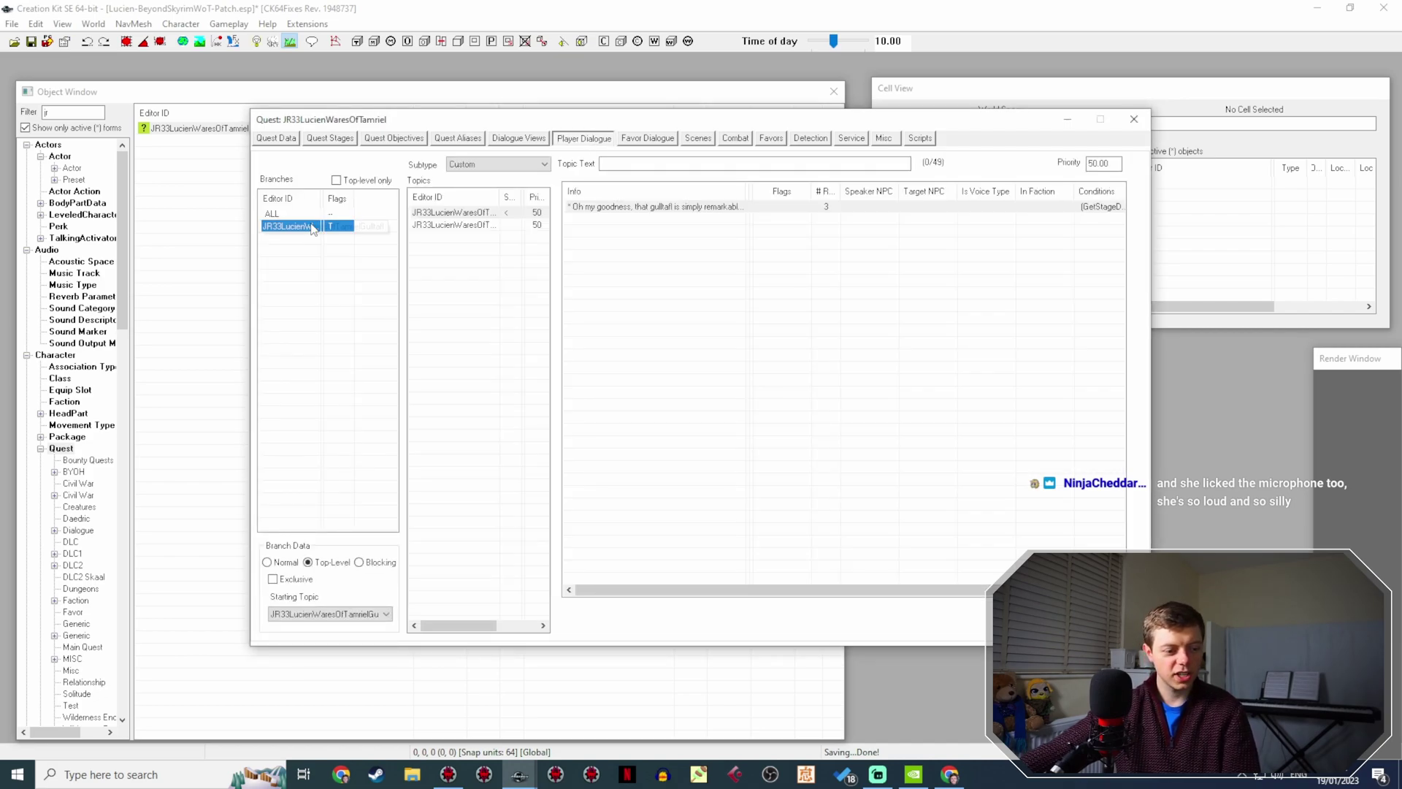
pyautogui.click(462, 226)
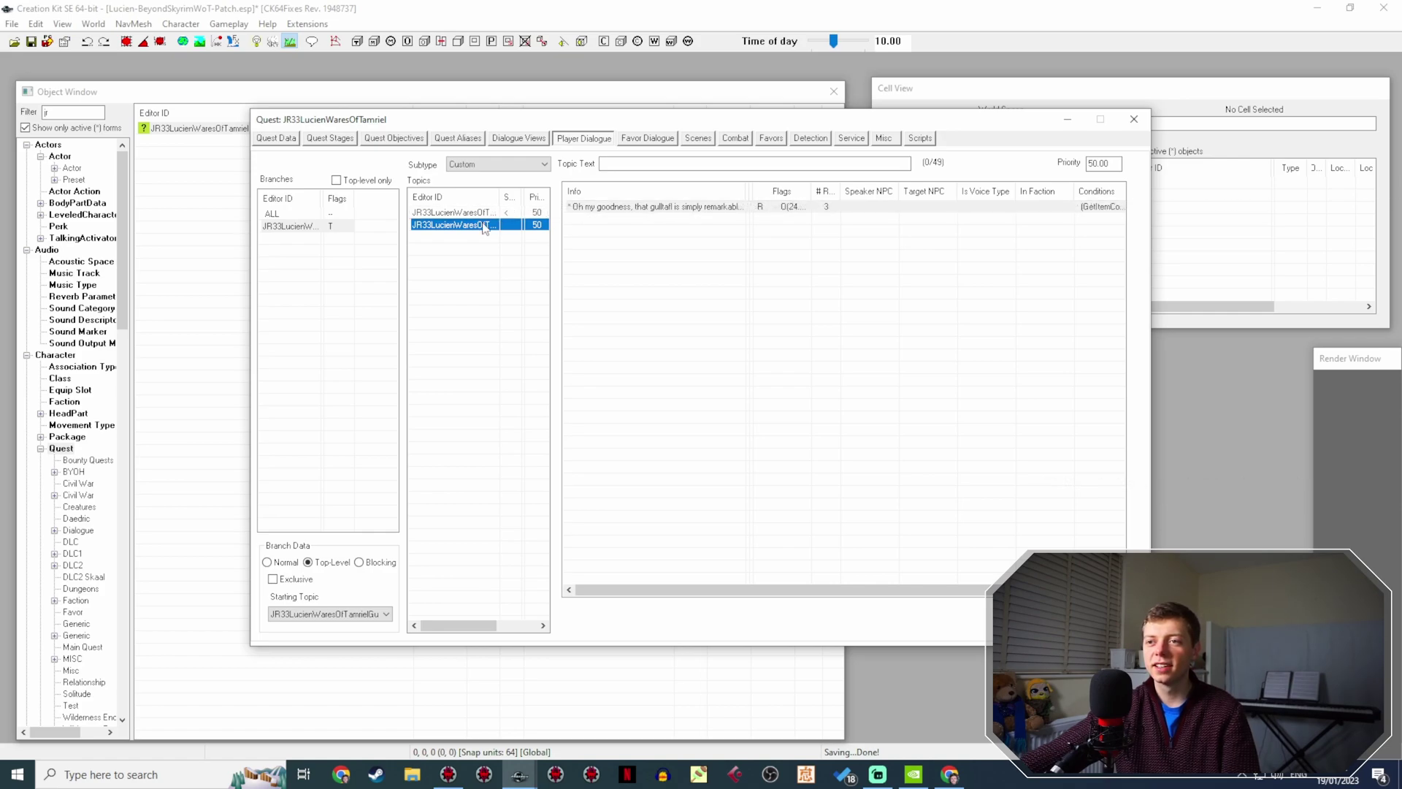
pyautogui.press('Up')
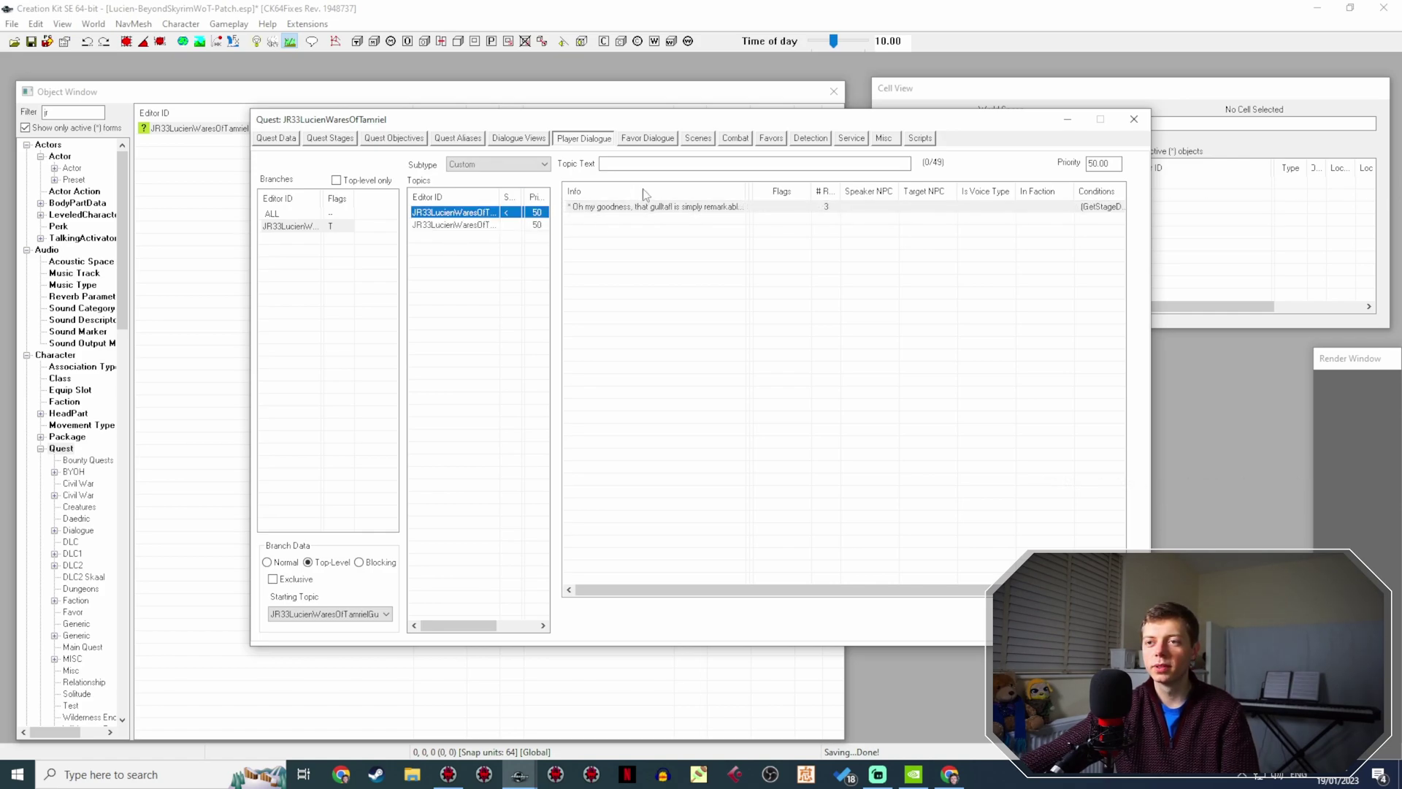
pyautogui.doubleClick(642, 209)
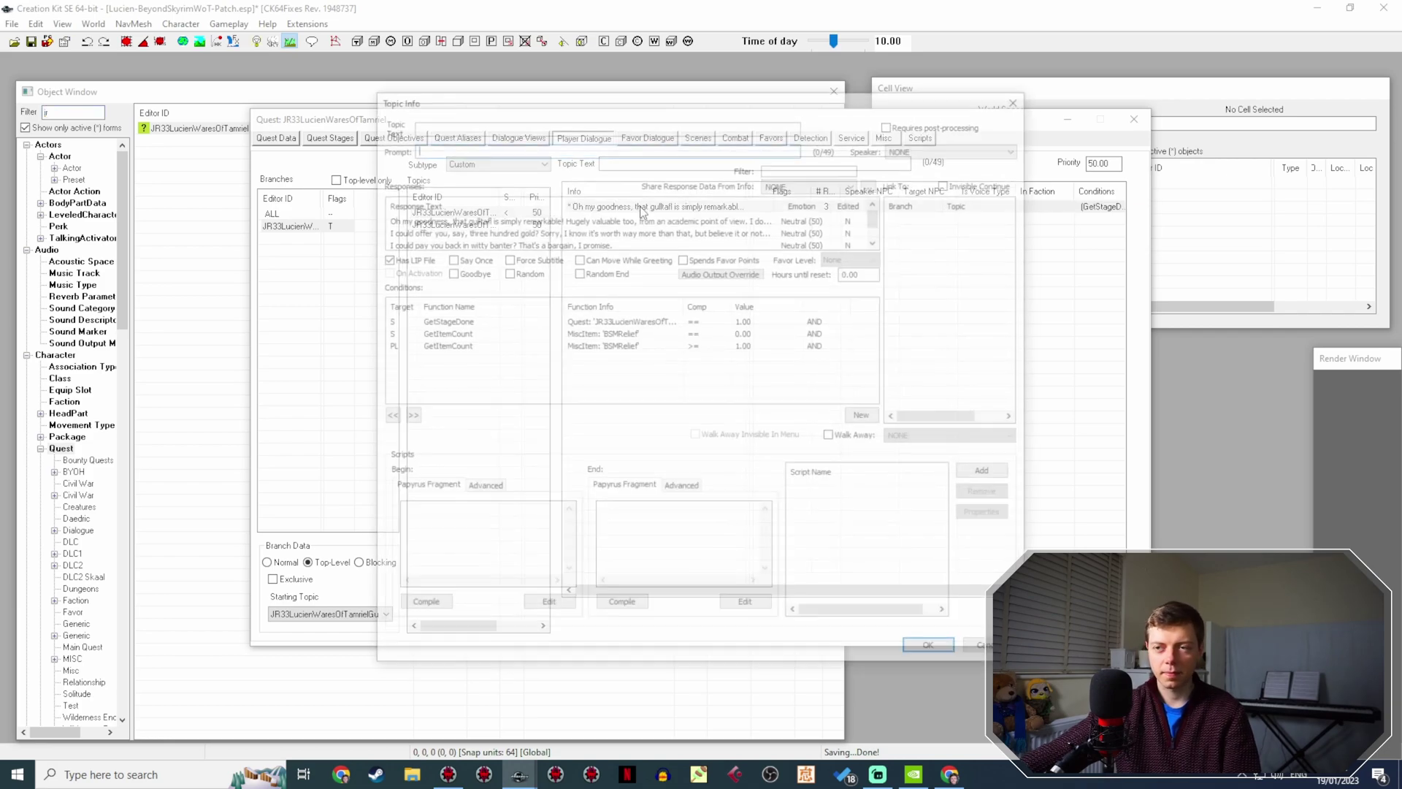
pyautogui.press('Escape')
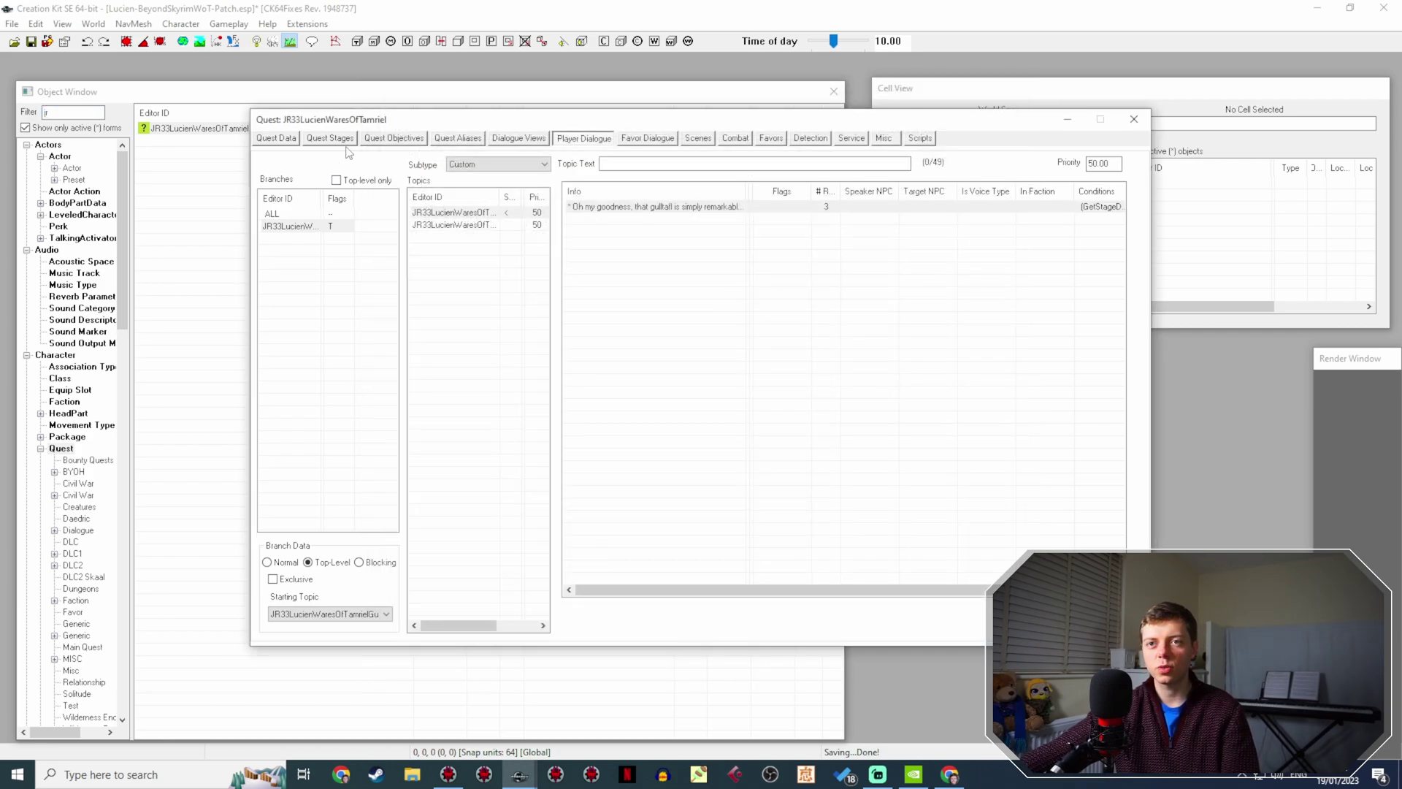
# Check the quest's stages and review the conditions on the gulltafl info in the branch's second topic.
pyautogui.click(330, 138)
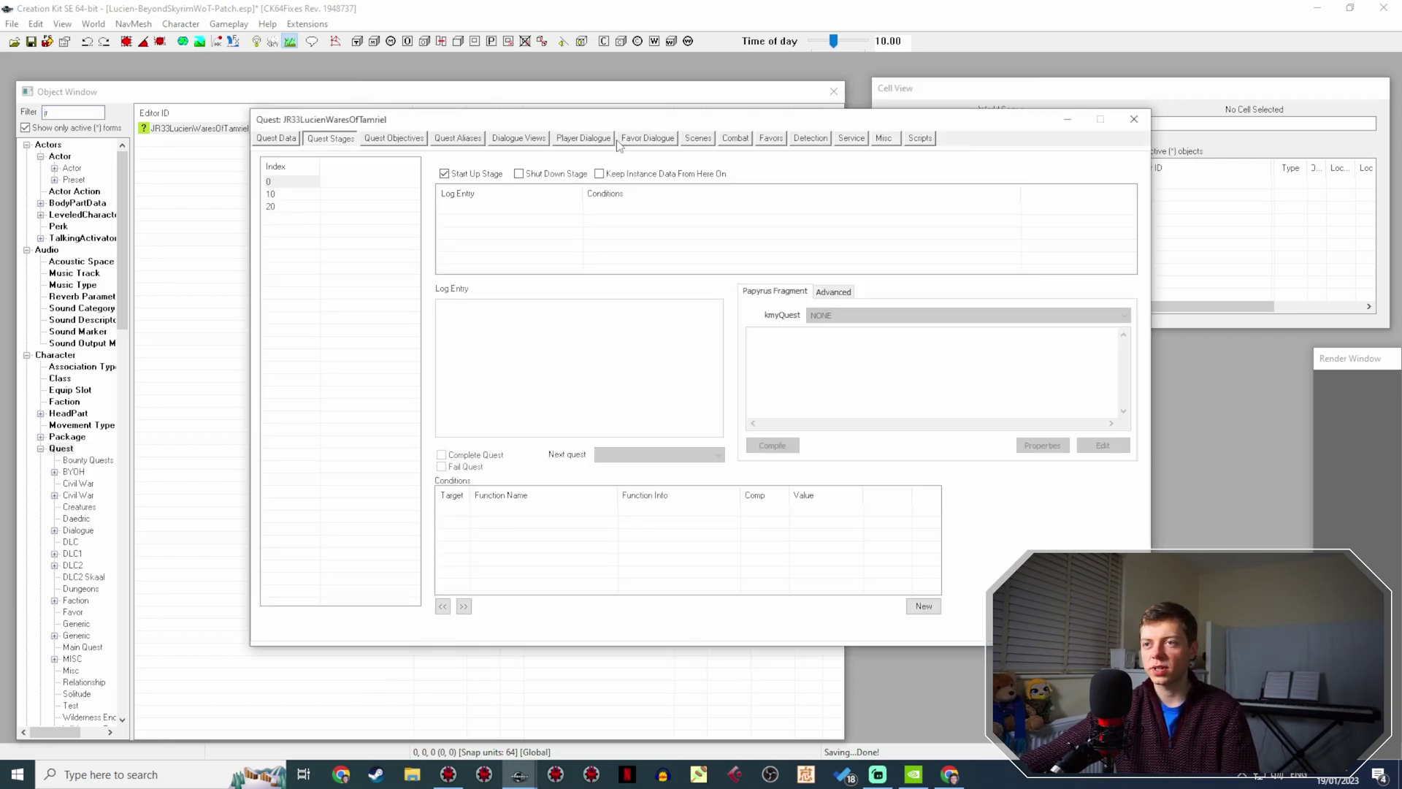
pyautogui.click(581, 140)
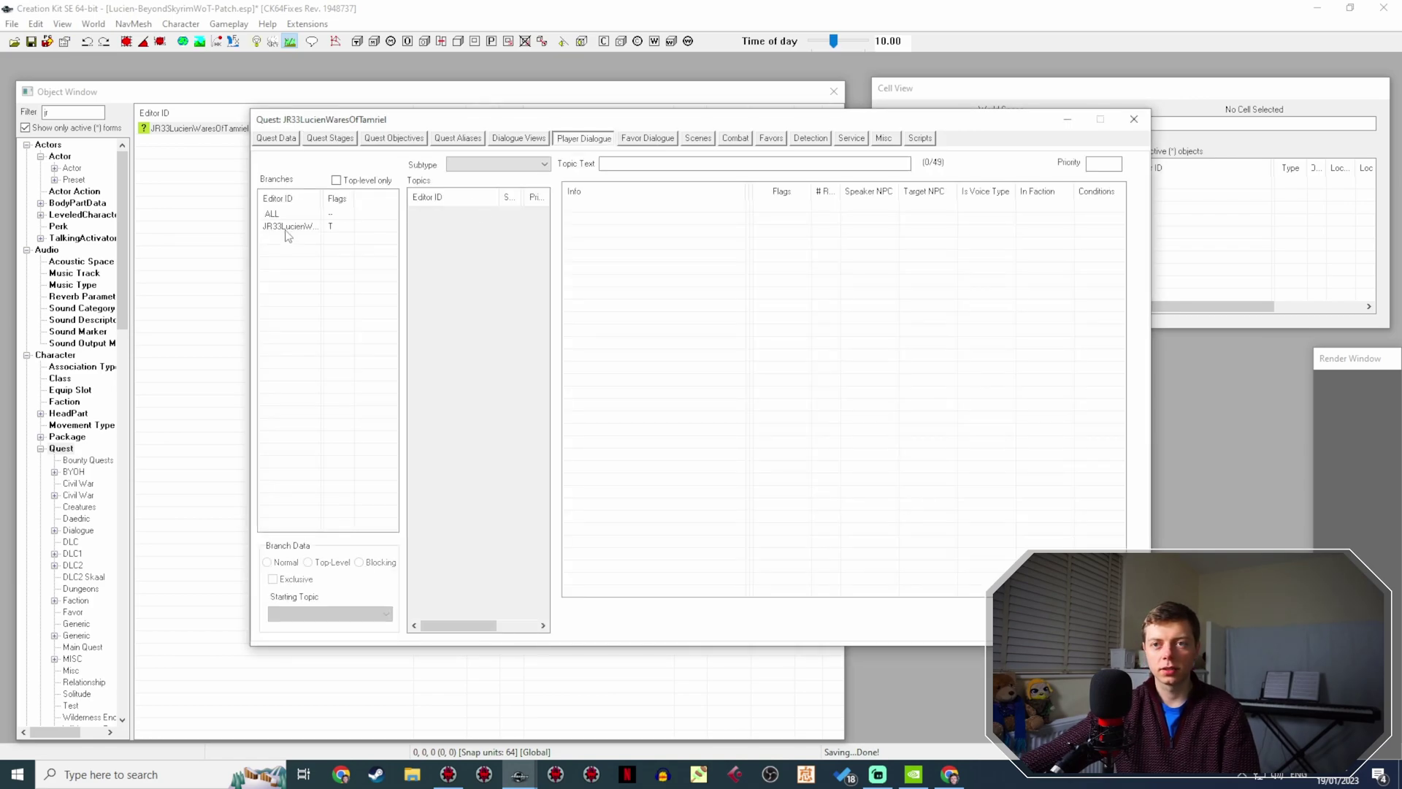
pyautogui.click(287, 227)
pyautogui.click(474, 224)
pyautogui.click(687, 209)
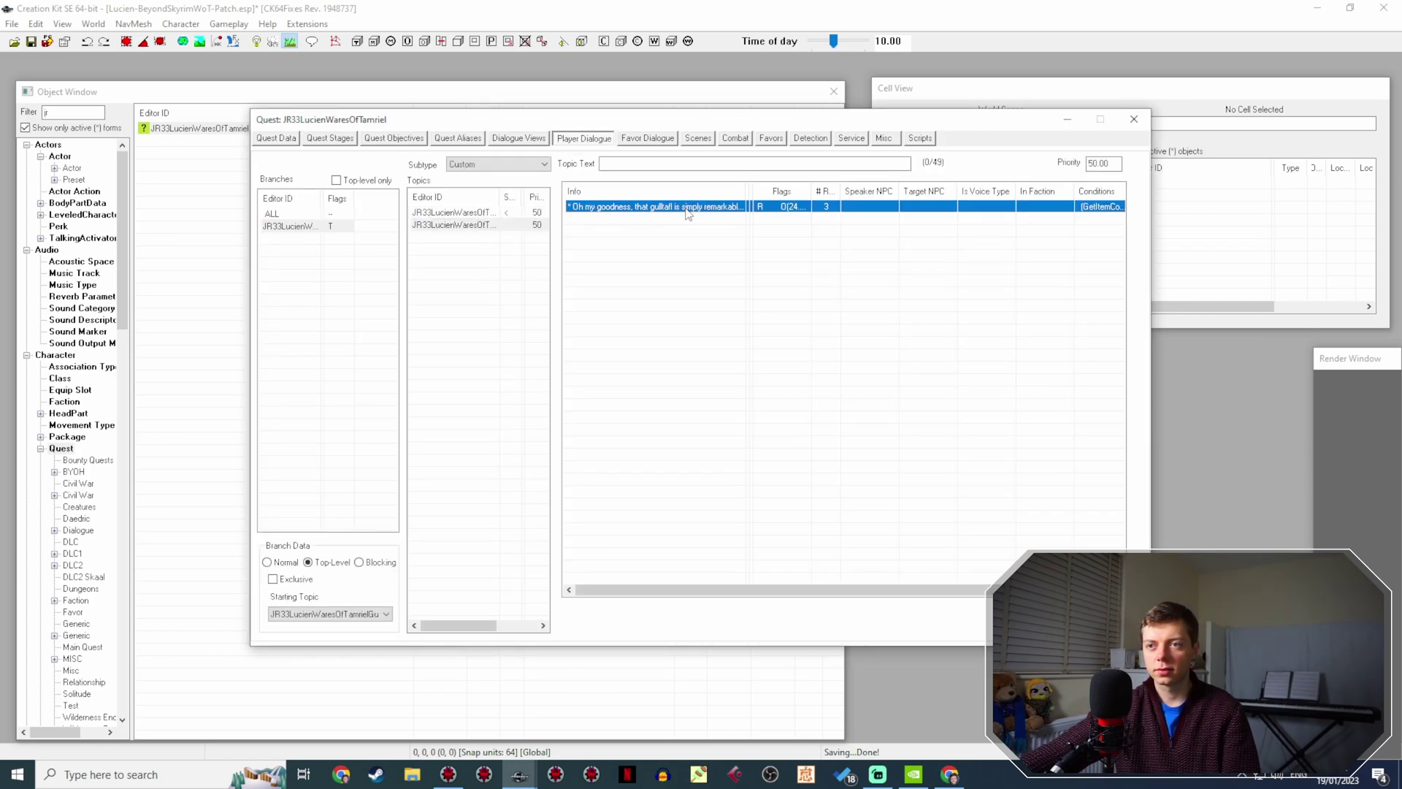
pyautogui.doubleClick(687, 208)
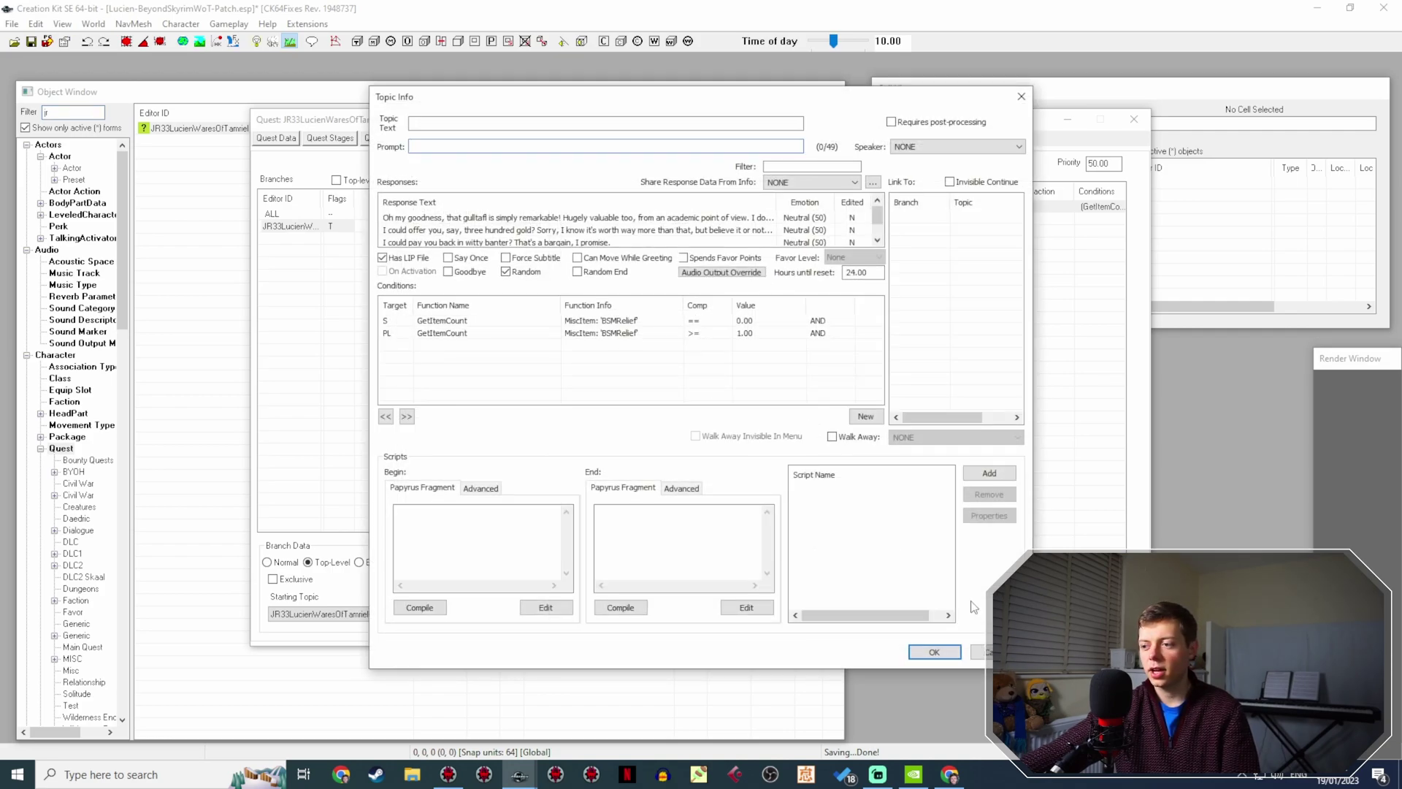
pyautogui.click(934, 650)
# Point the GetStageDone condition on the starting topic's gulltafl info to stage 20 of JR33LucienWaresOfTamriel.
pyautogui.click(485, 212)
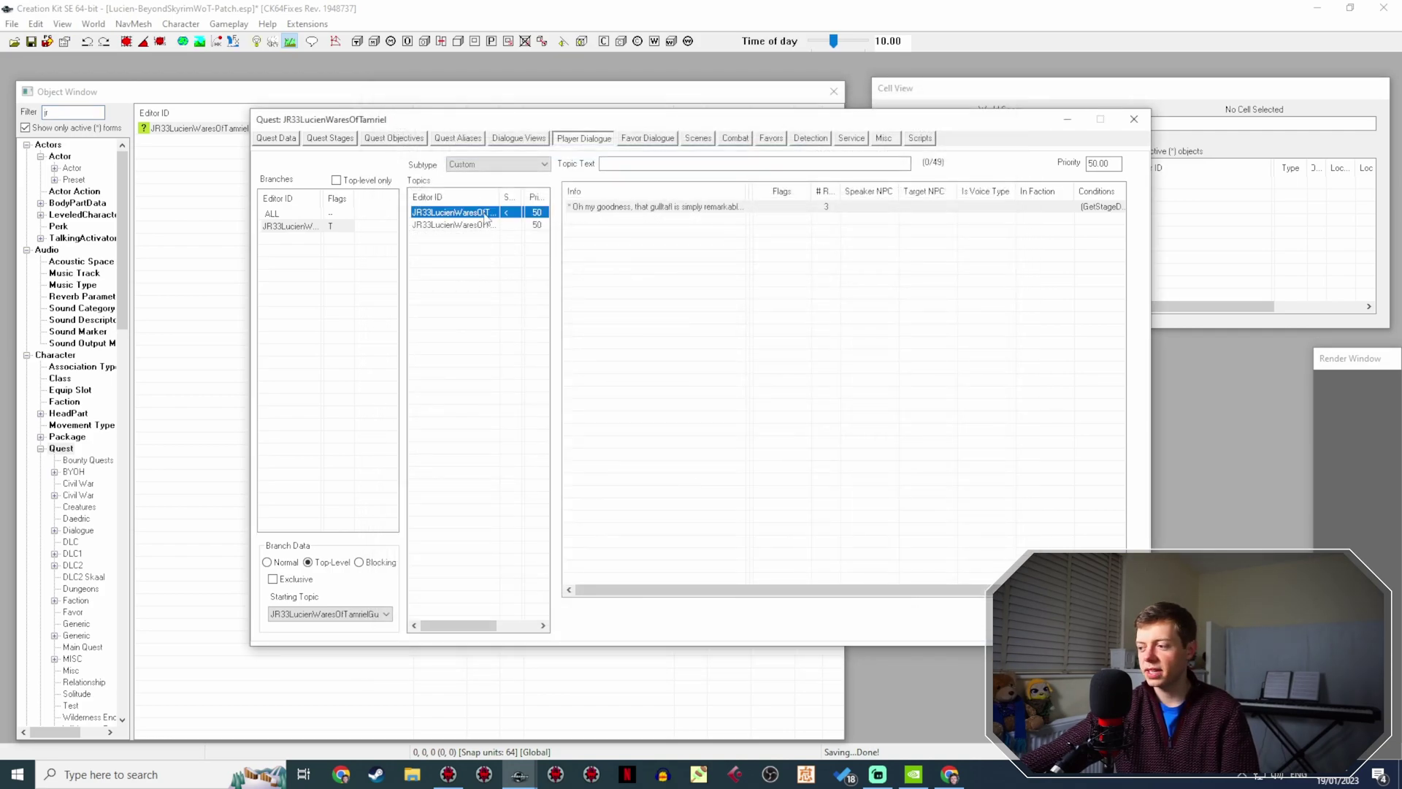
pyautogui.doubleClick(603, 209)
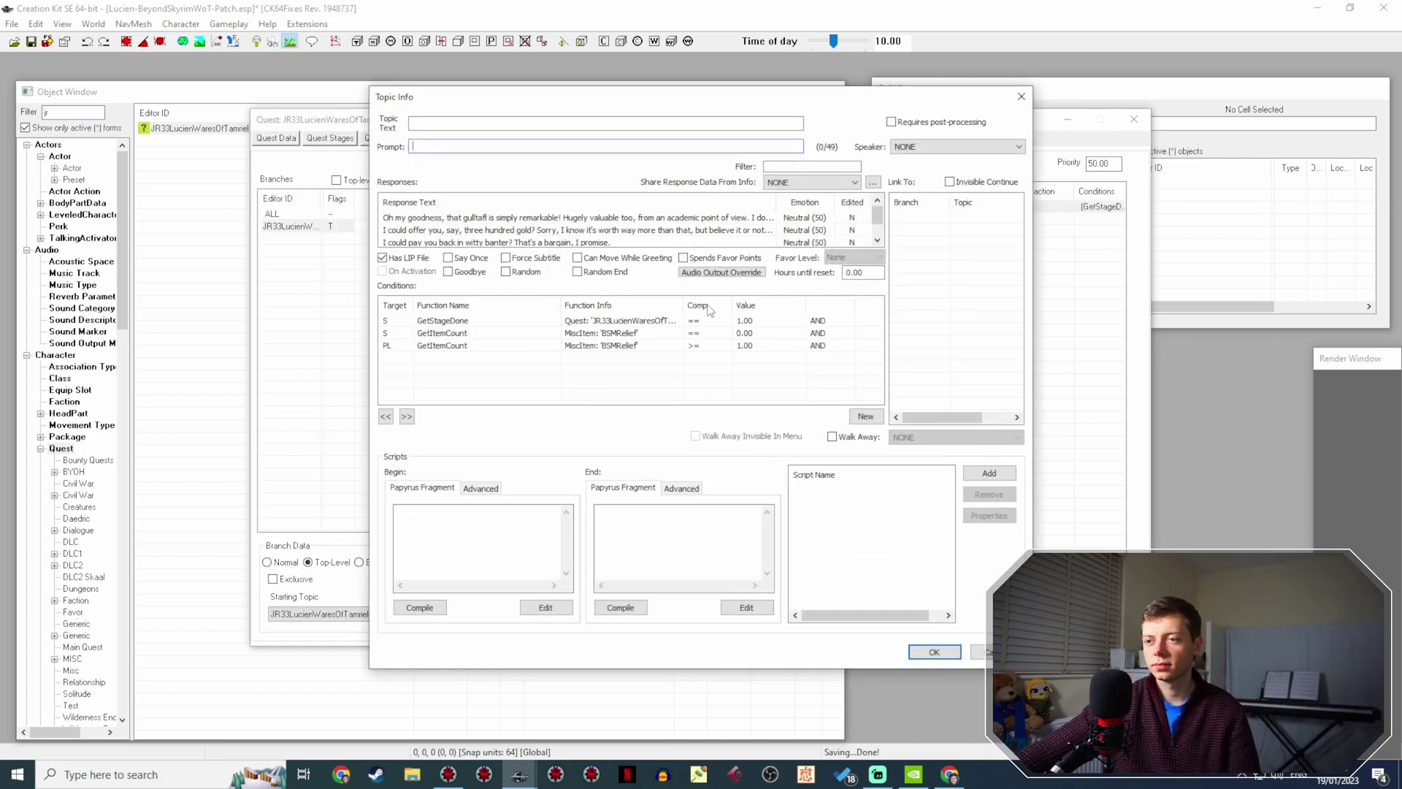
pyautogui.moveTo(682, 306); pyautogui.dragTo(722, 307)
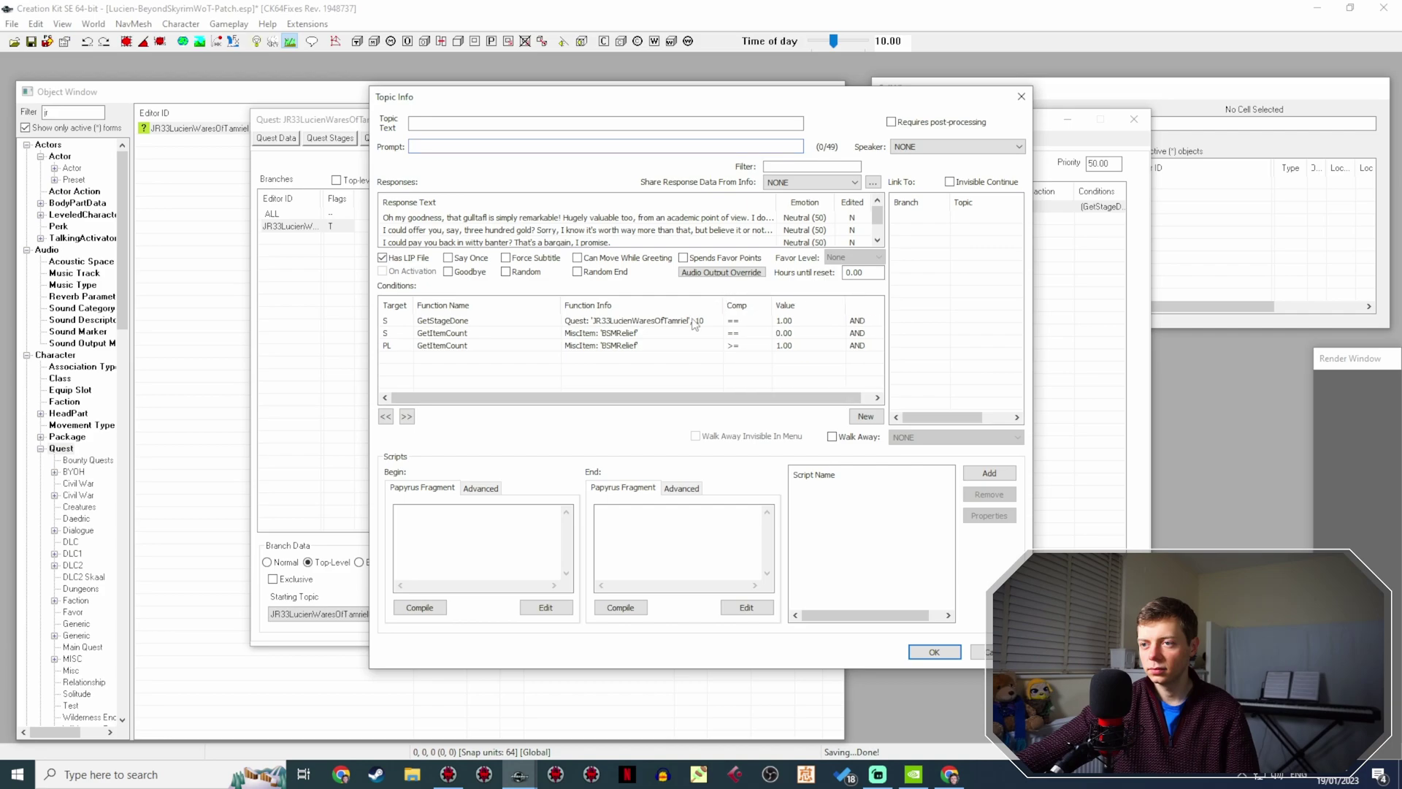
pyautogui.click(686, 321)
pyautogui.doubleClick(686, 321)
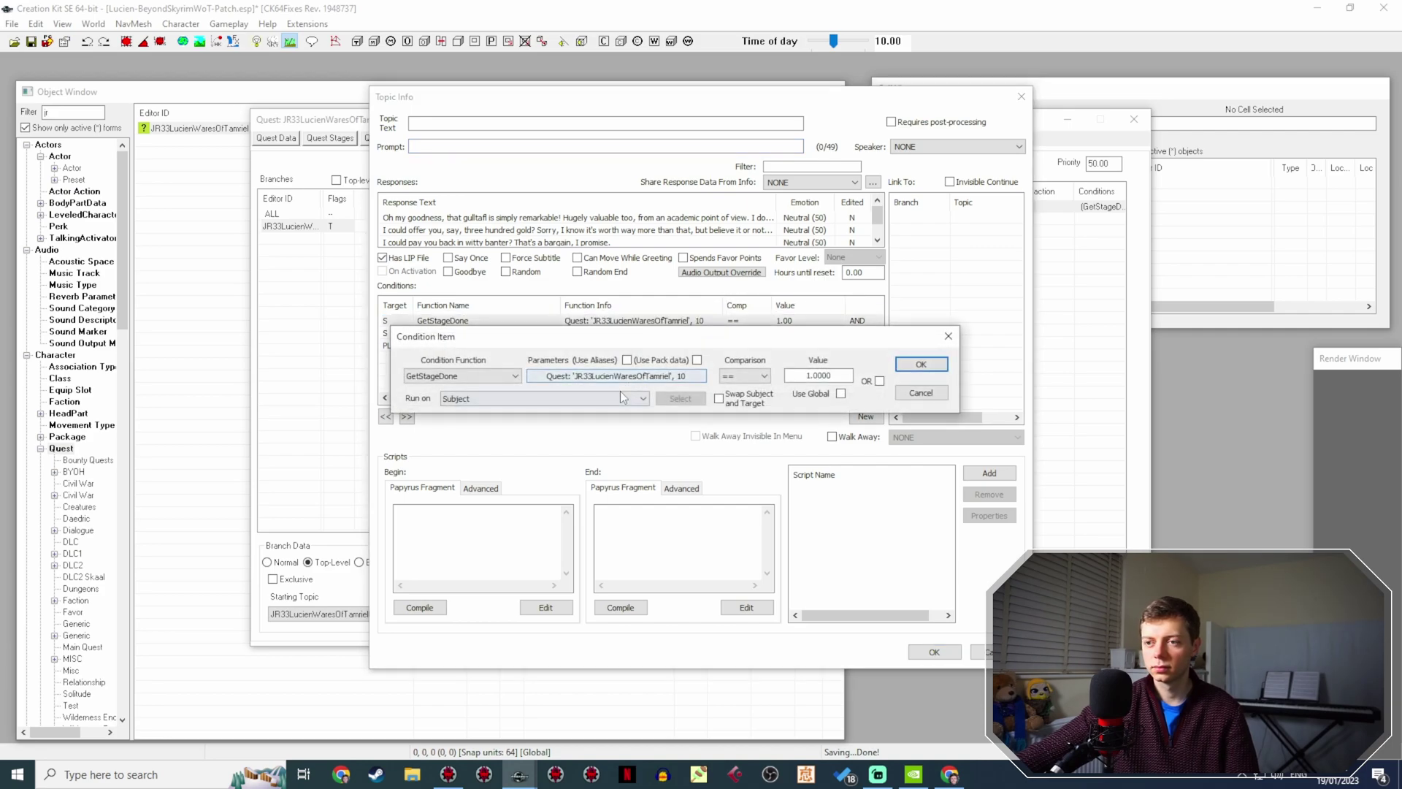
pyautogui.click(628, 375)
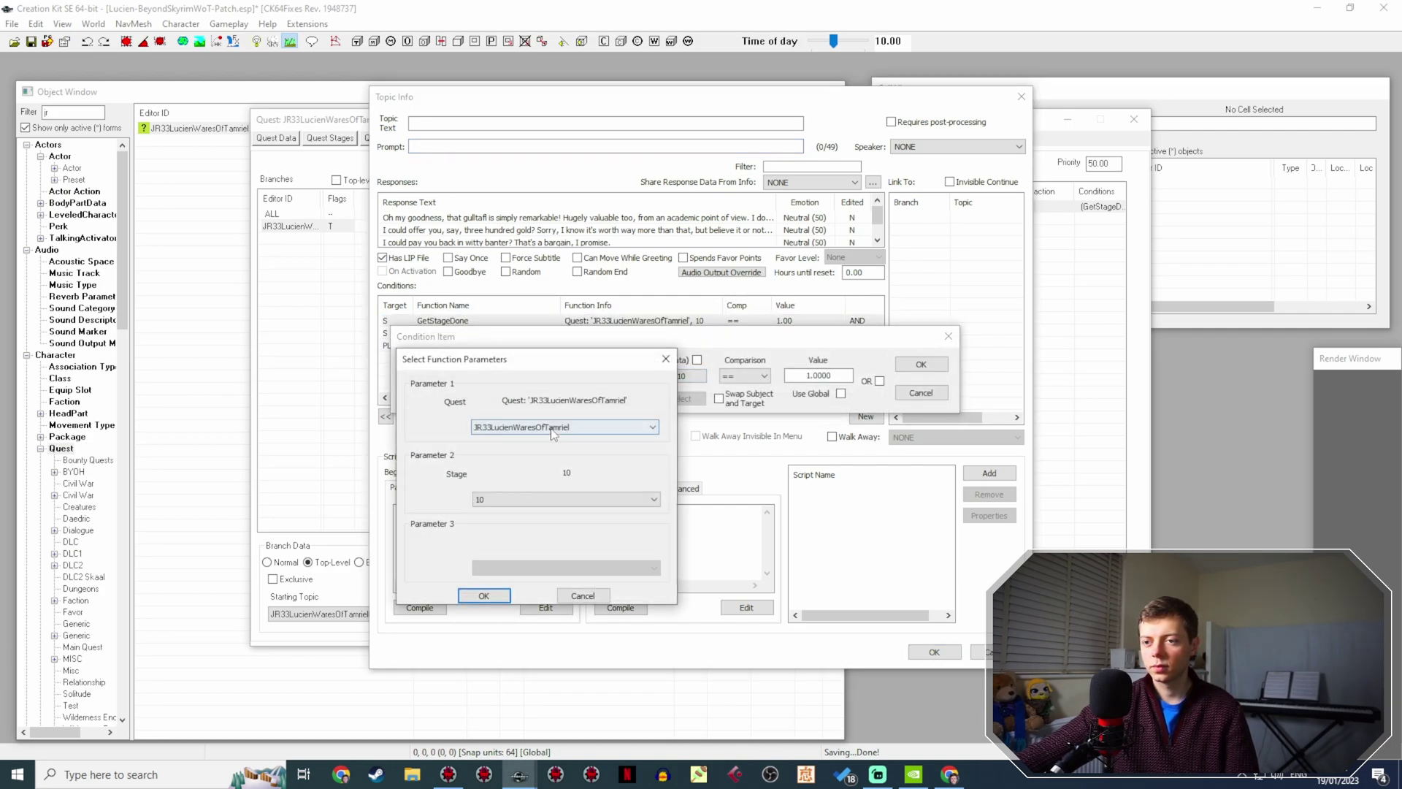
pyautogui.click(530, 503)
pyautogui.click(516, 531)
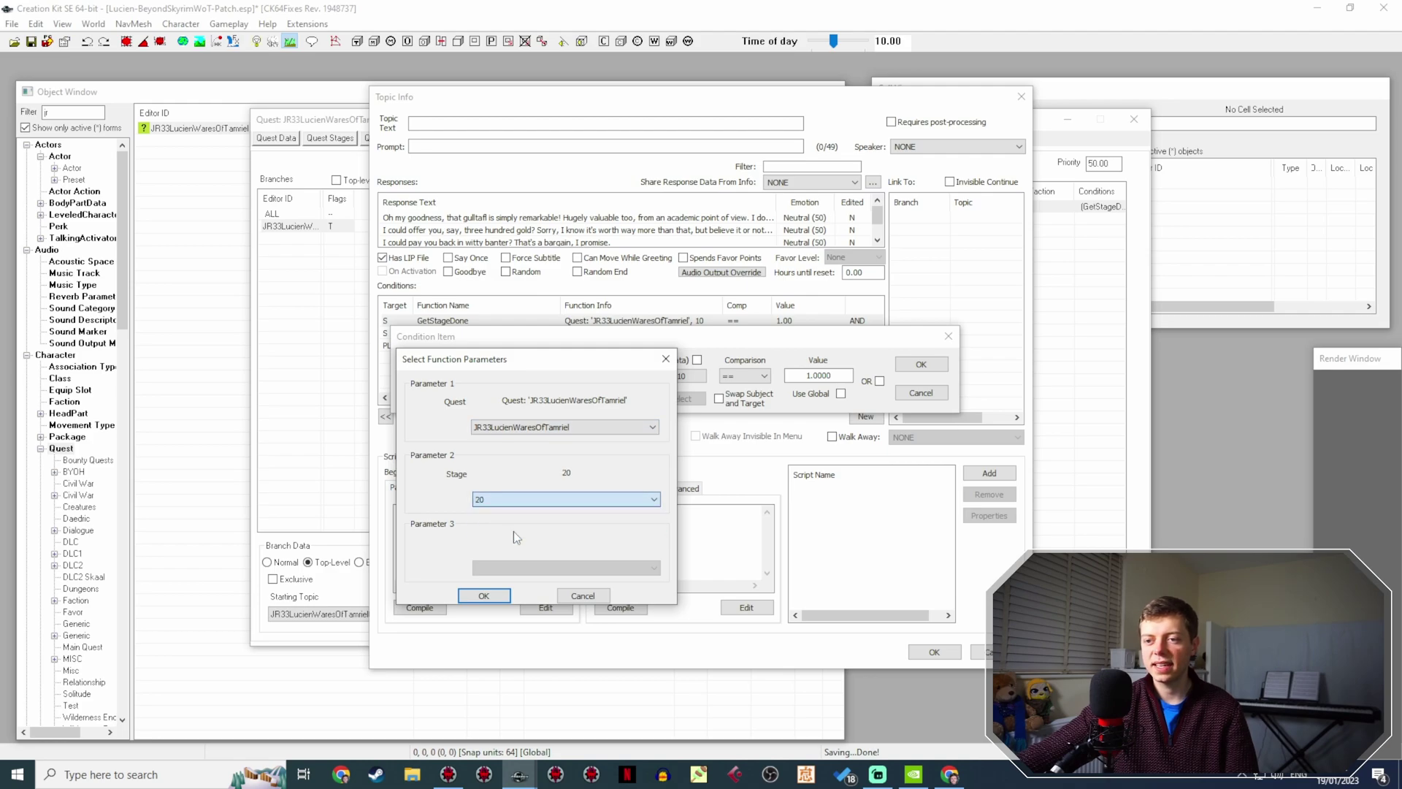
pyautogui.click(483, 595)
pyautogui.click(900, 369)
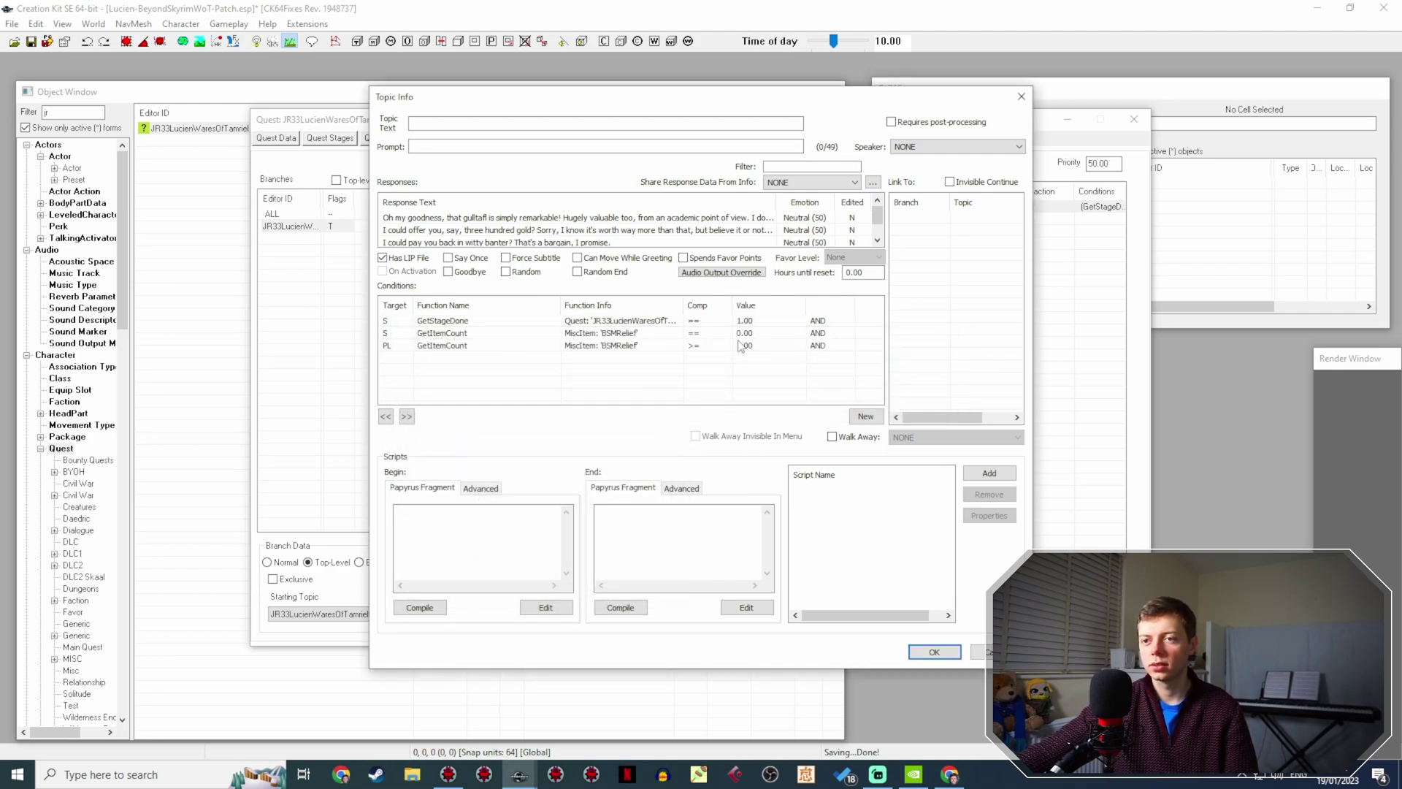
# Set the GetStageDone condition's comparison value to 0 on the starting topic's gulltafl info.
pyautogui.moveTo(699, 297)
pyautogui.mouseDown()
pyautogui.moveTo(686, 297)
pyautogui.moveTo(720, 297)
pyautogui.mouseUp()
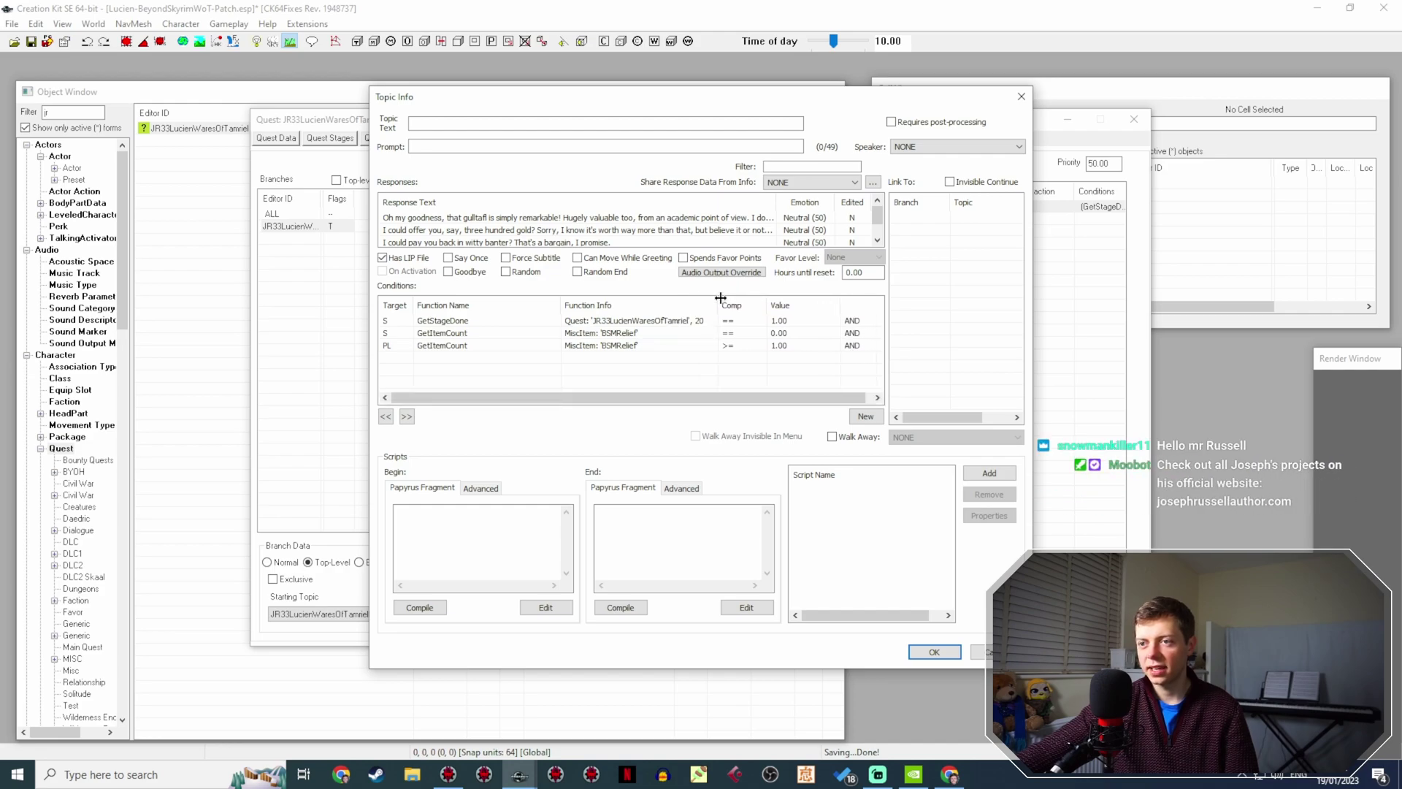
pyautogui.doubleClick(765, 321)
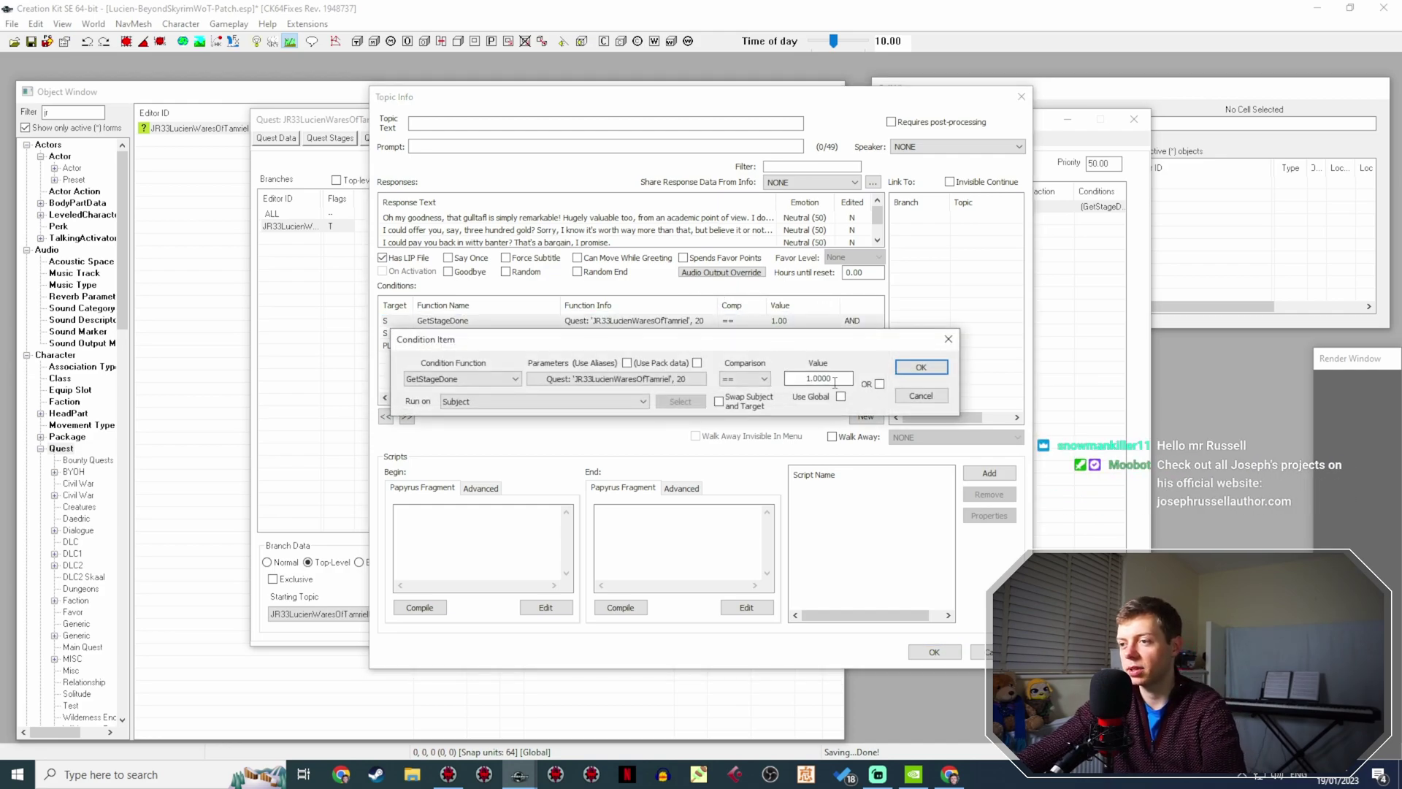
pyautogui.doubleClick(818, 378)
pyautogui.write('0')
pyautogui.press('Return')
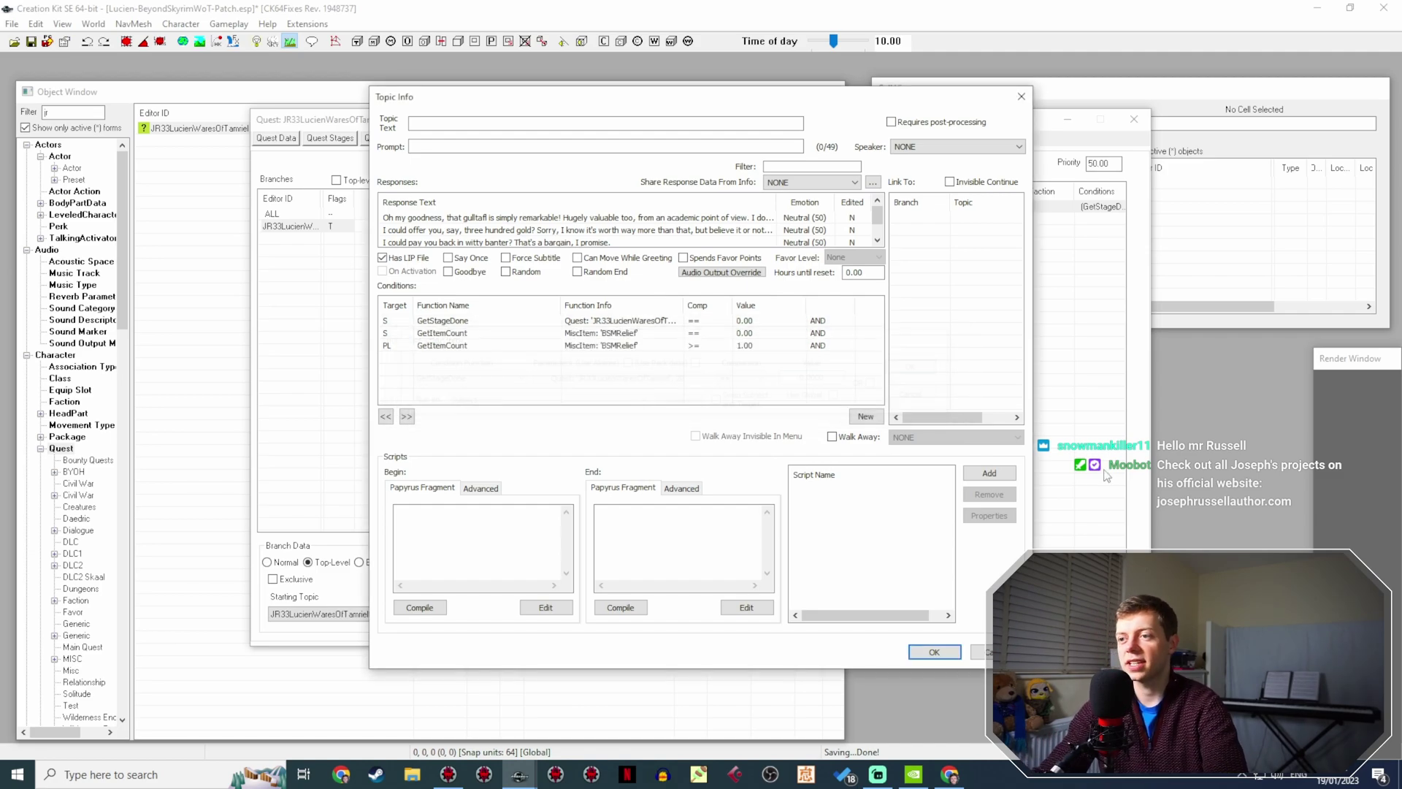
# Add the end Papyrus fragment GetOwningQuest().SetStage(20) to the starting topic's gulltafl info and save it.
pyautogui.click(664, 540)
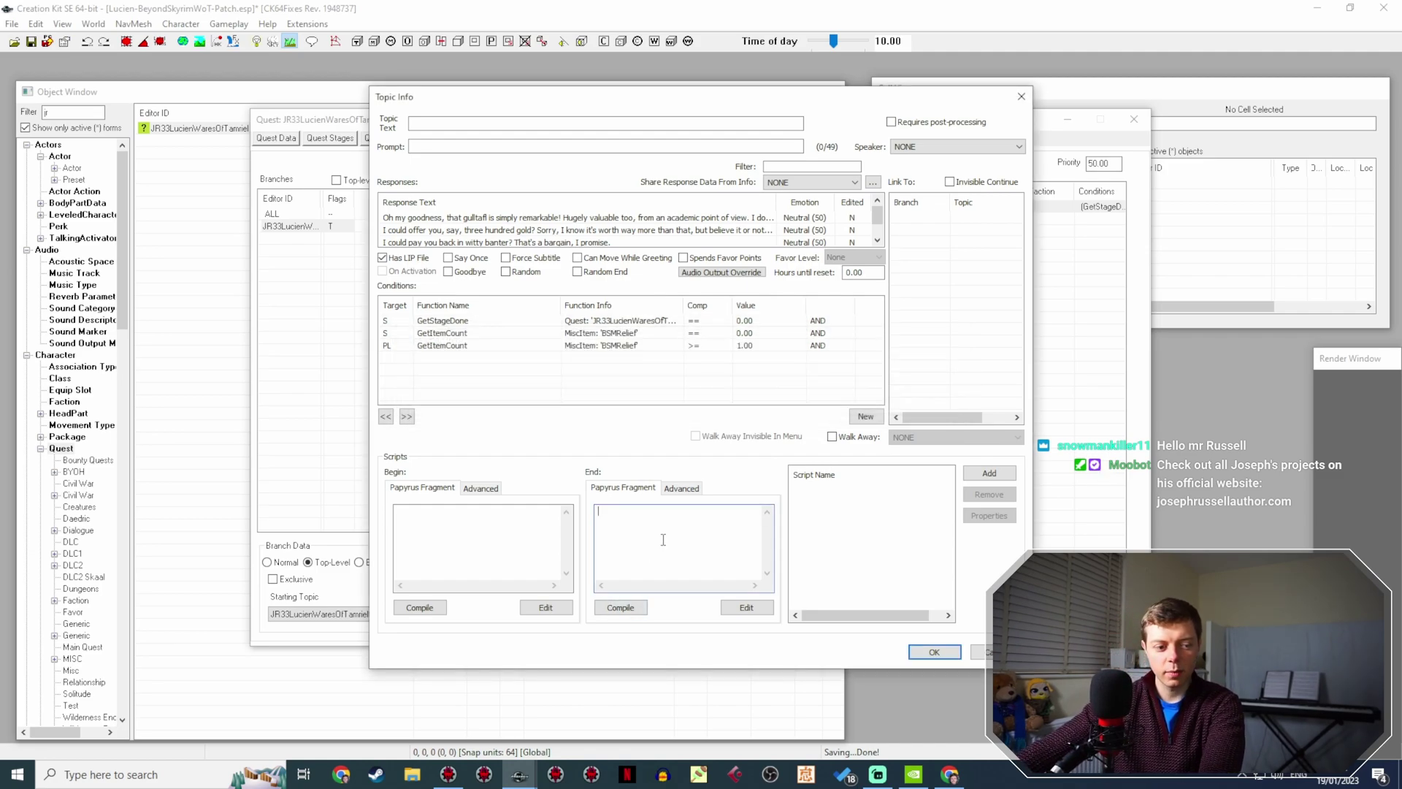
pyautogui.write('Get')
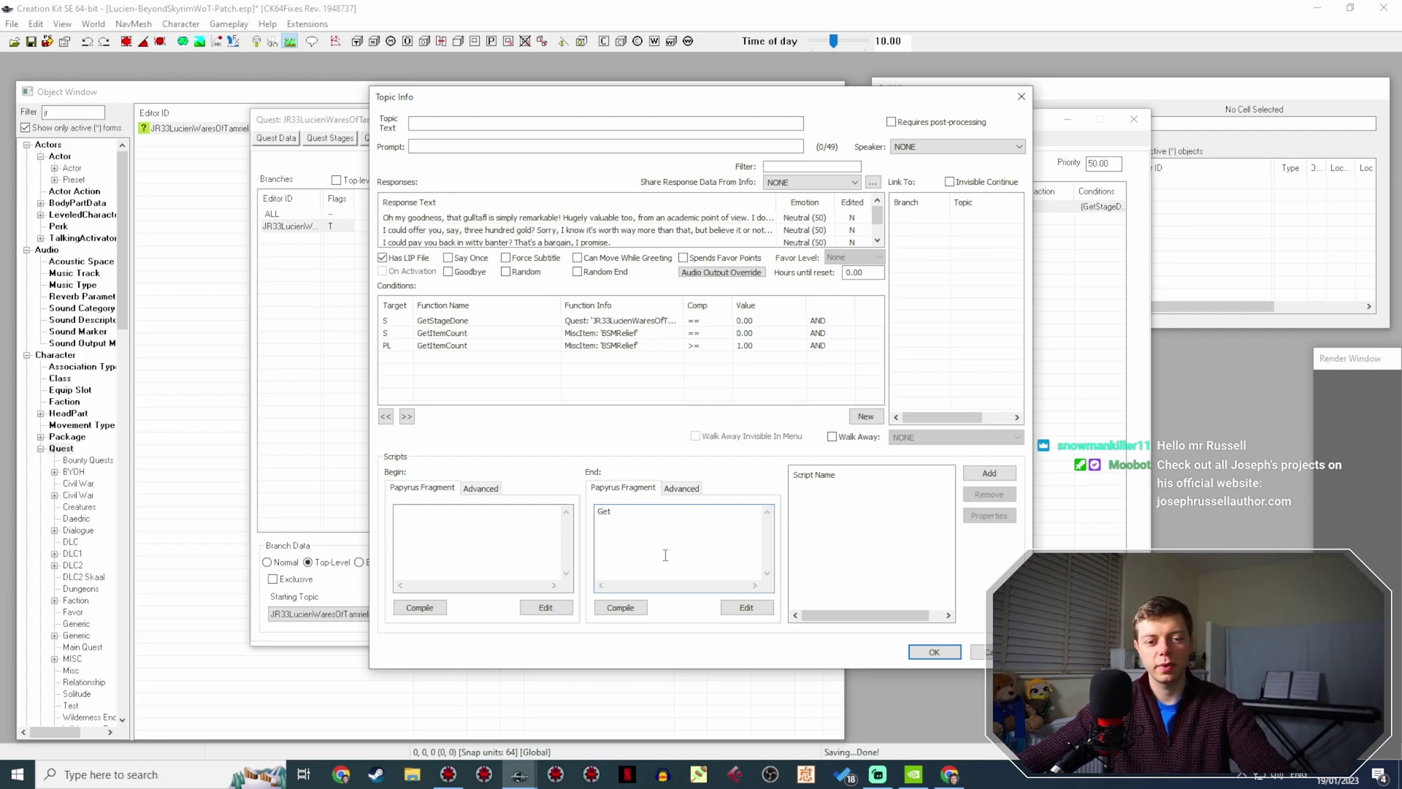
pyautogui.write('Ow')
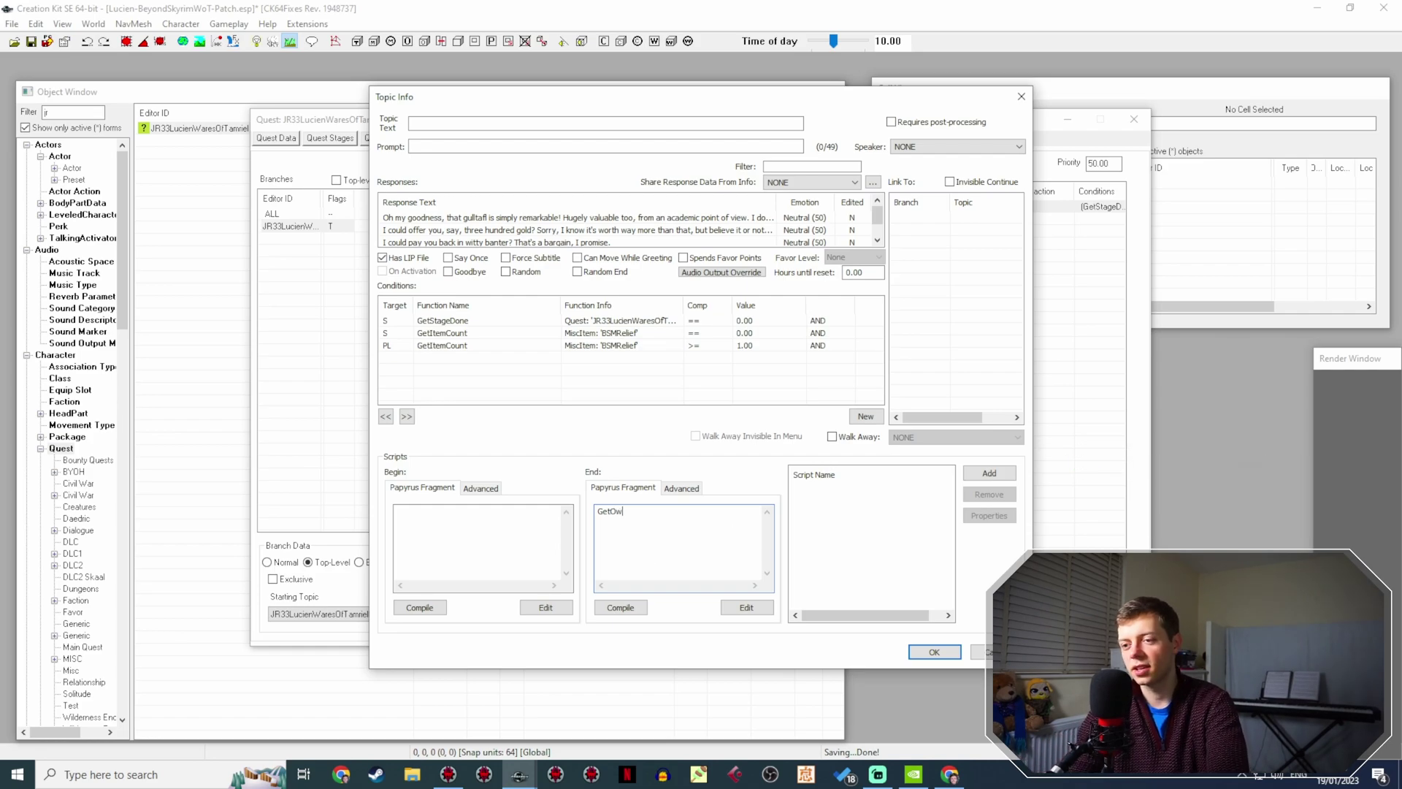
pyautogui.write('ningQuest().SetStage')
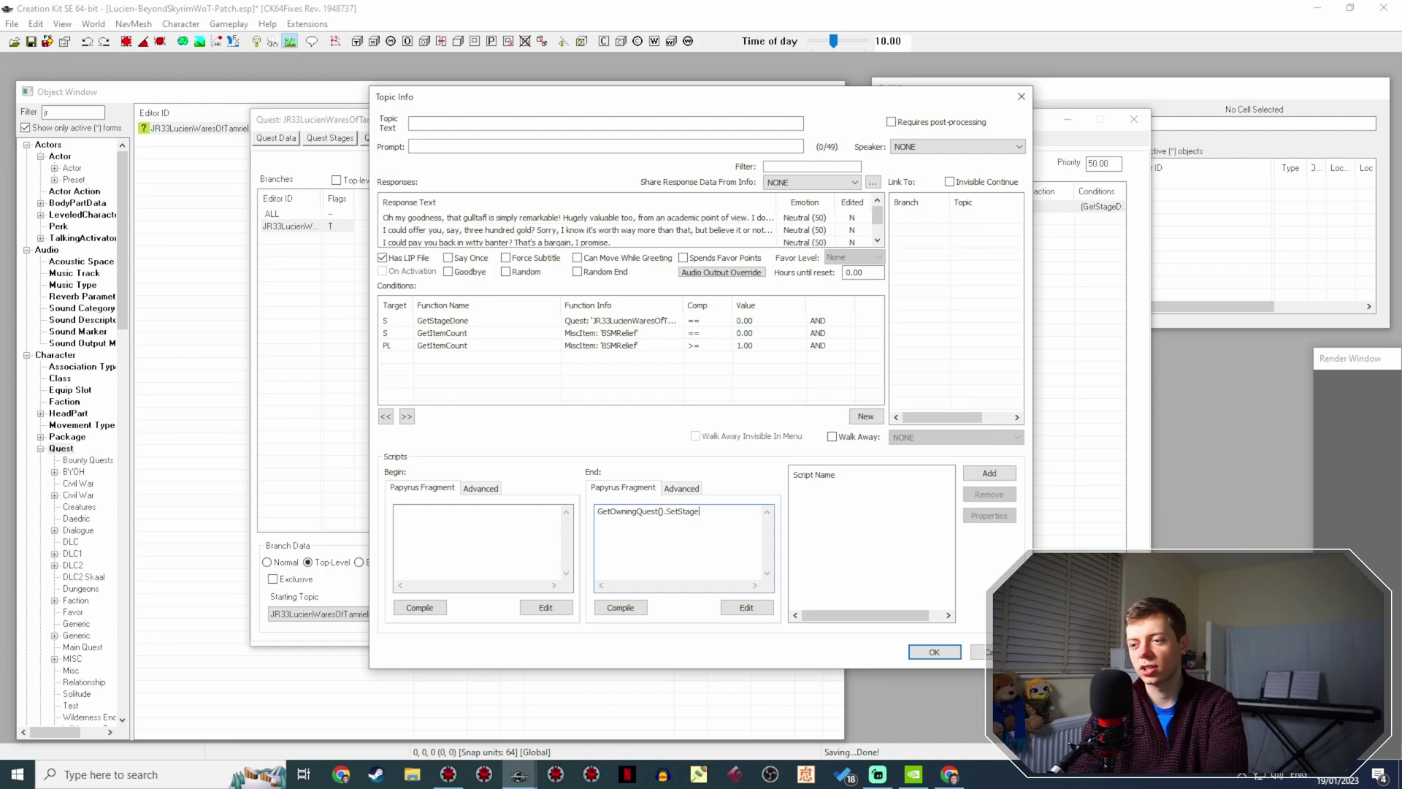
pyautogui.write('(20)')
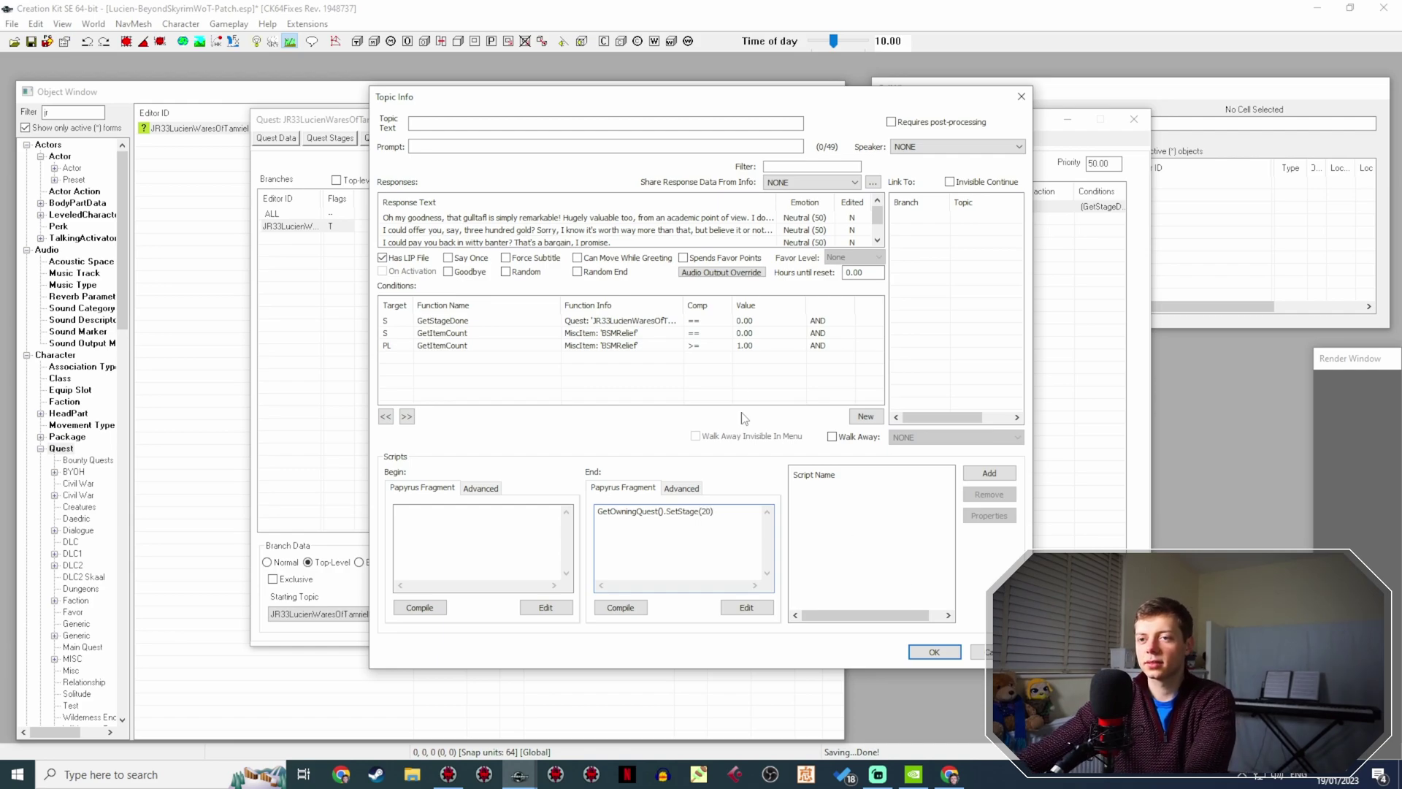
pyautogui.scroll(-1, 659, 212)
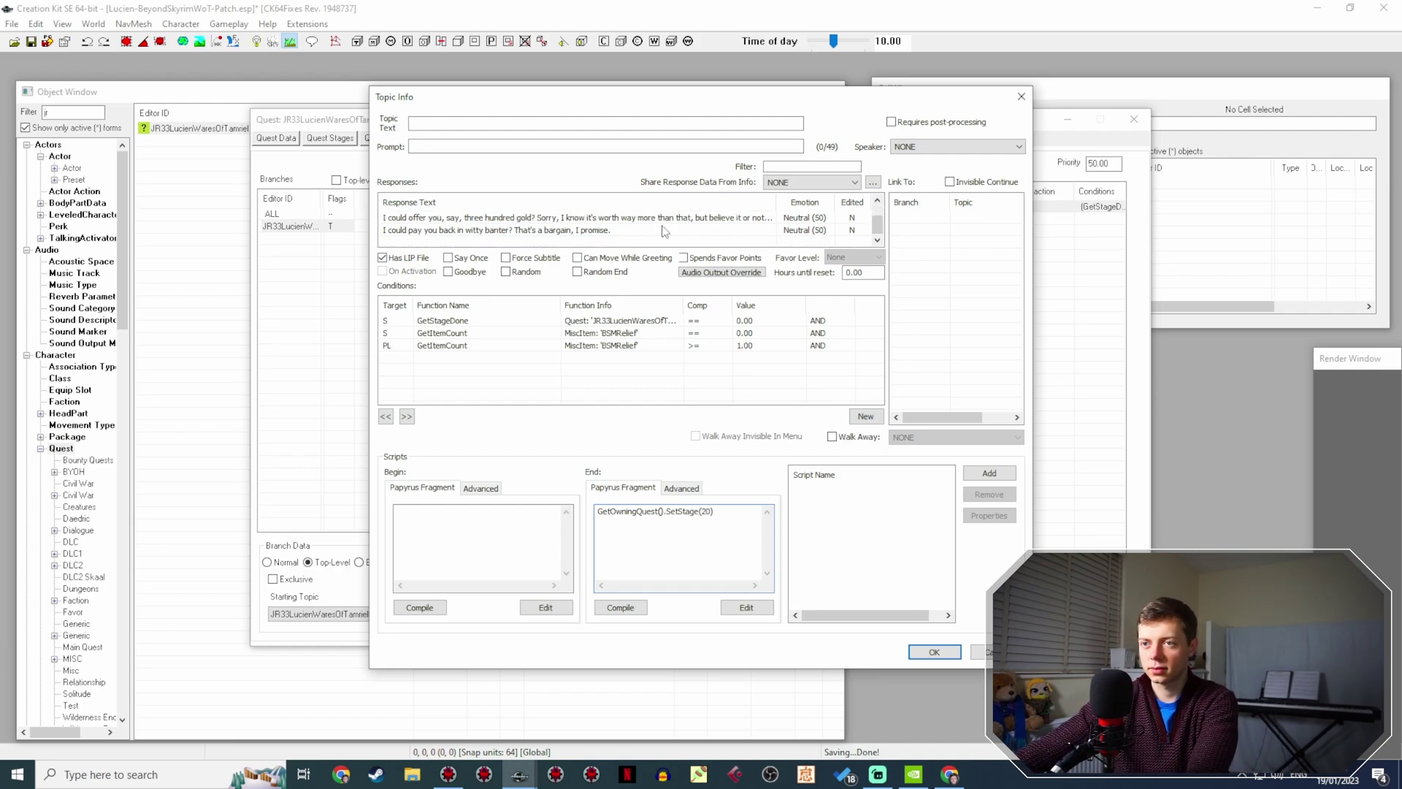
pyautogui.click(924, 652)
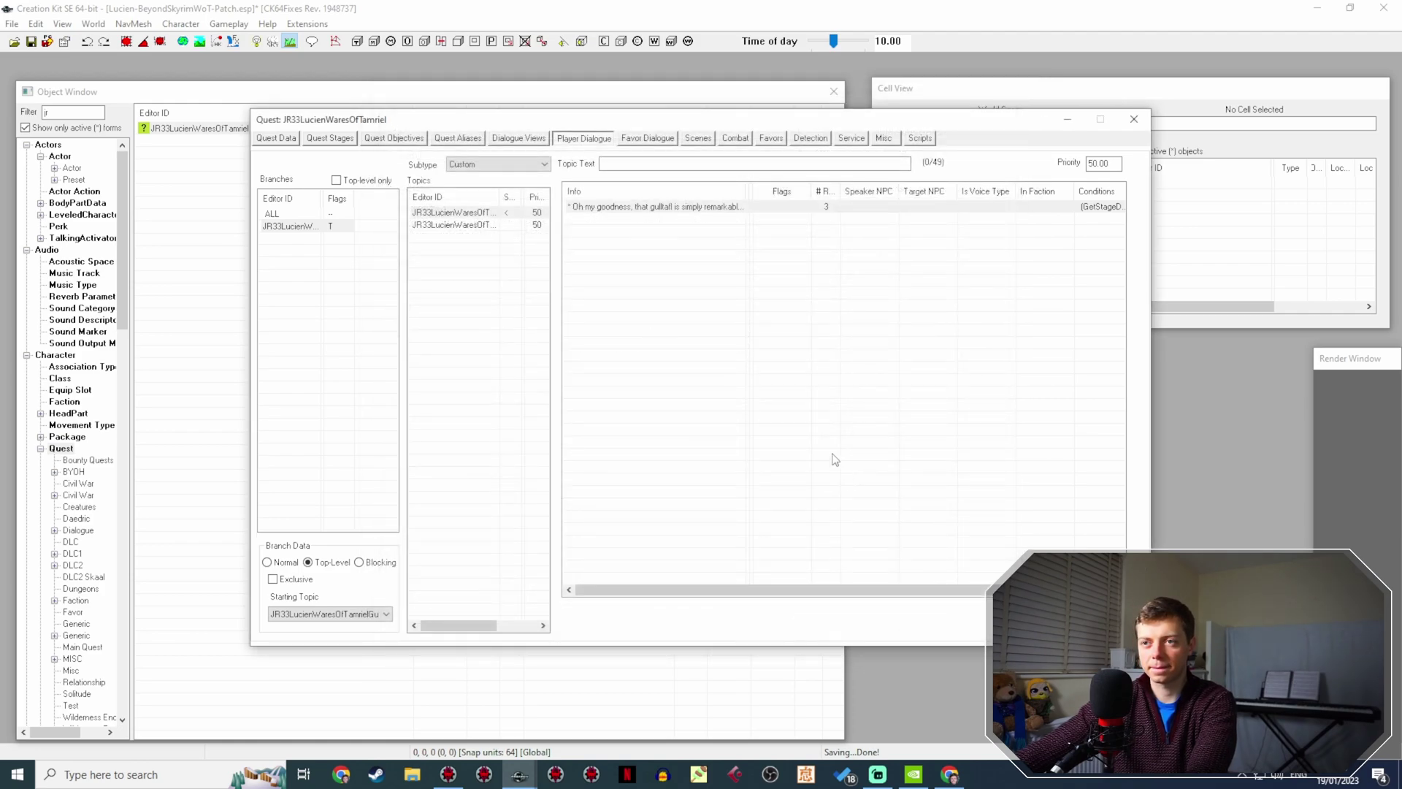
# Set the topic text of the branch's second topic to "Sounds like a deal.".
pyautogui.click(492, 225)
pyautogui.doubleClick(664, 206)
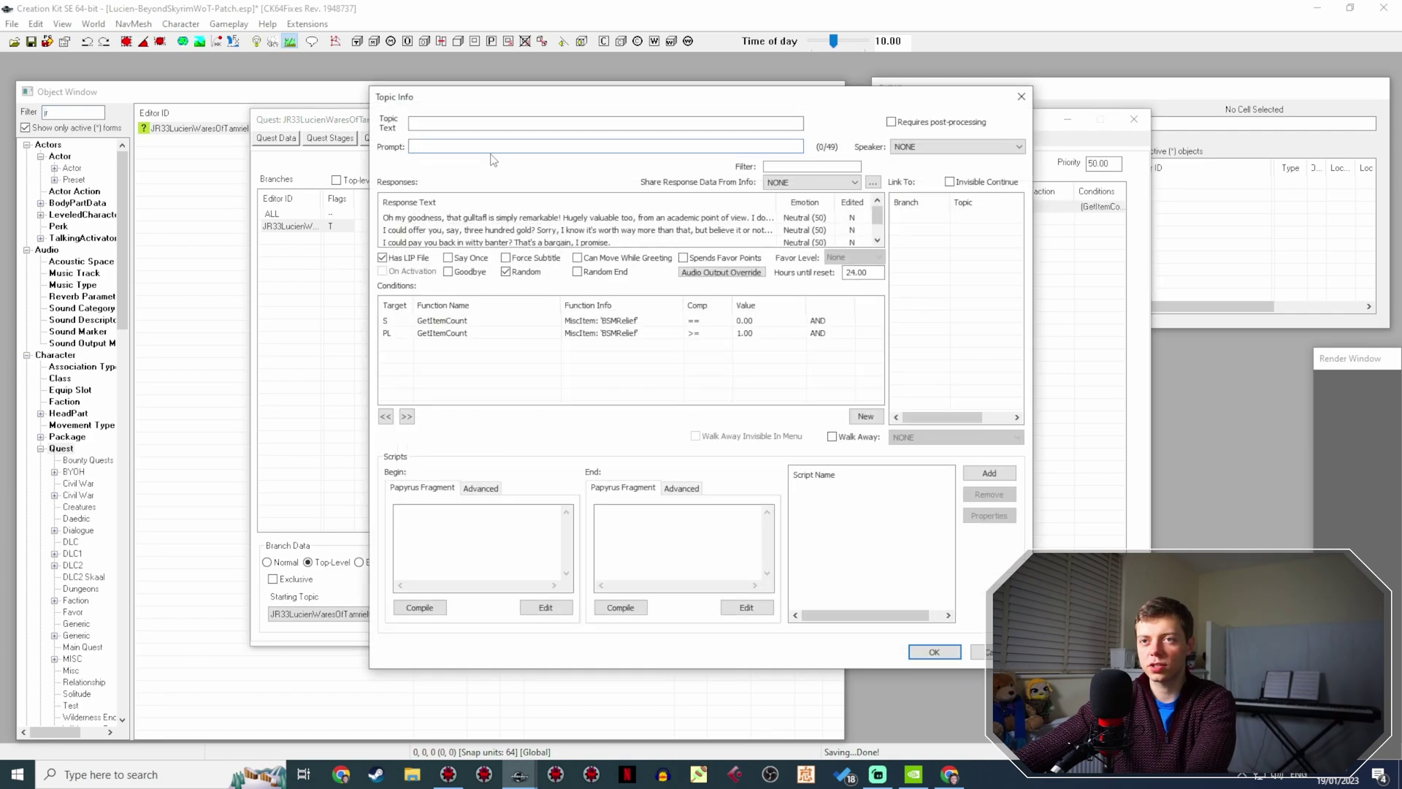
pyautogui.click(495, 123)
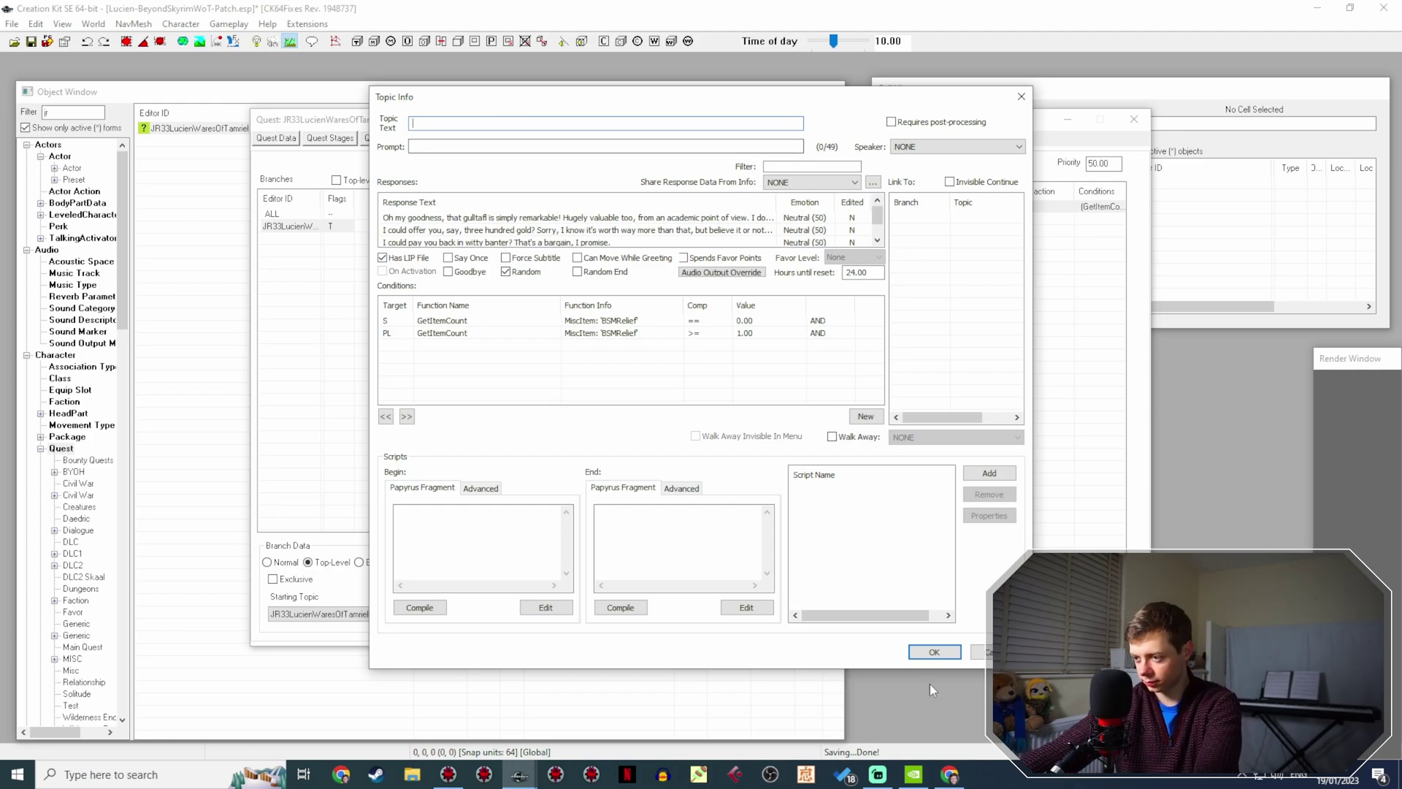
pyautogui.click(941, 653)
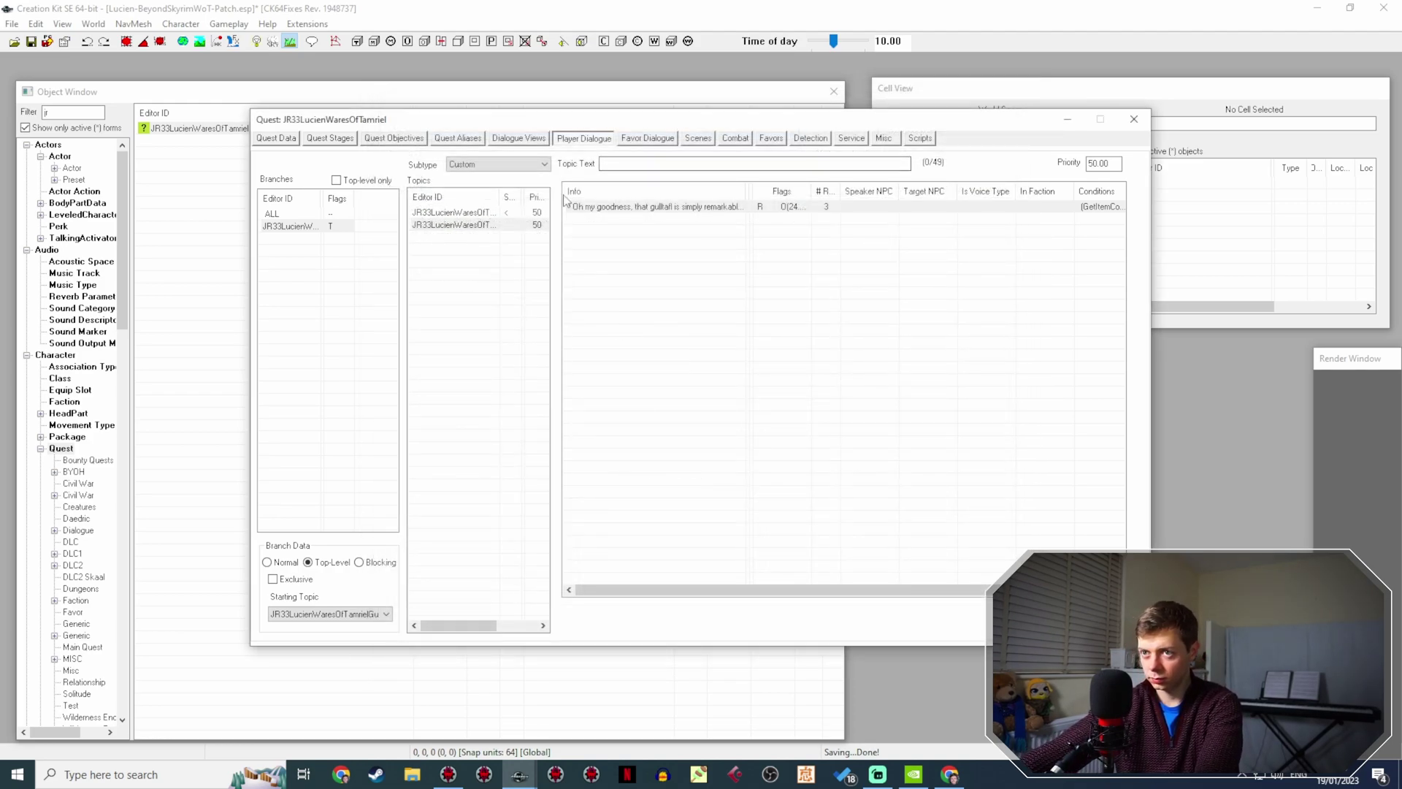
pyautogui.click(476, 213)
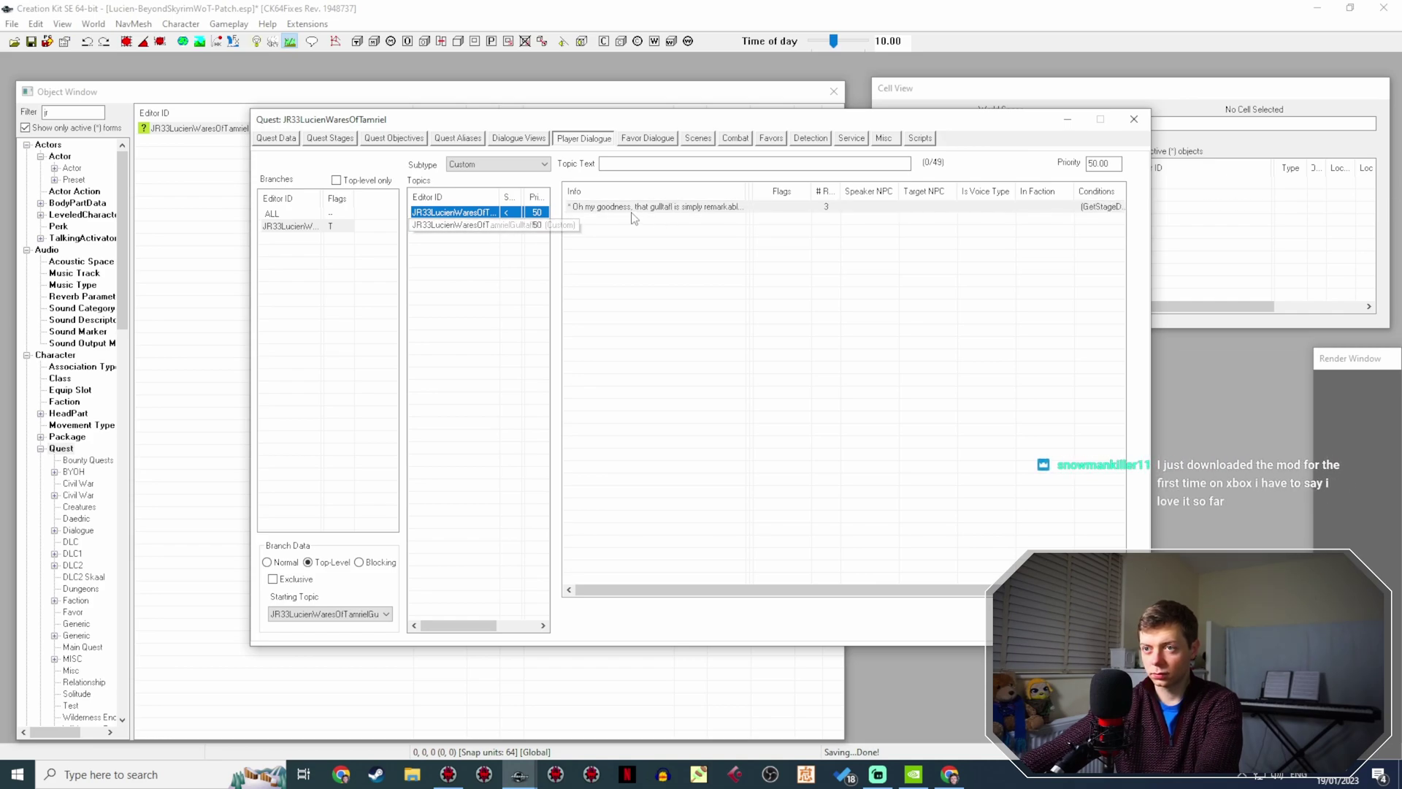
pyautogui.click(468, 225)
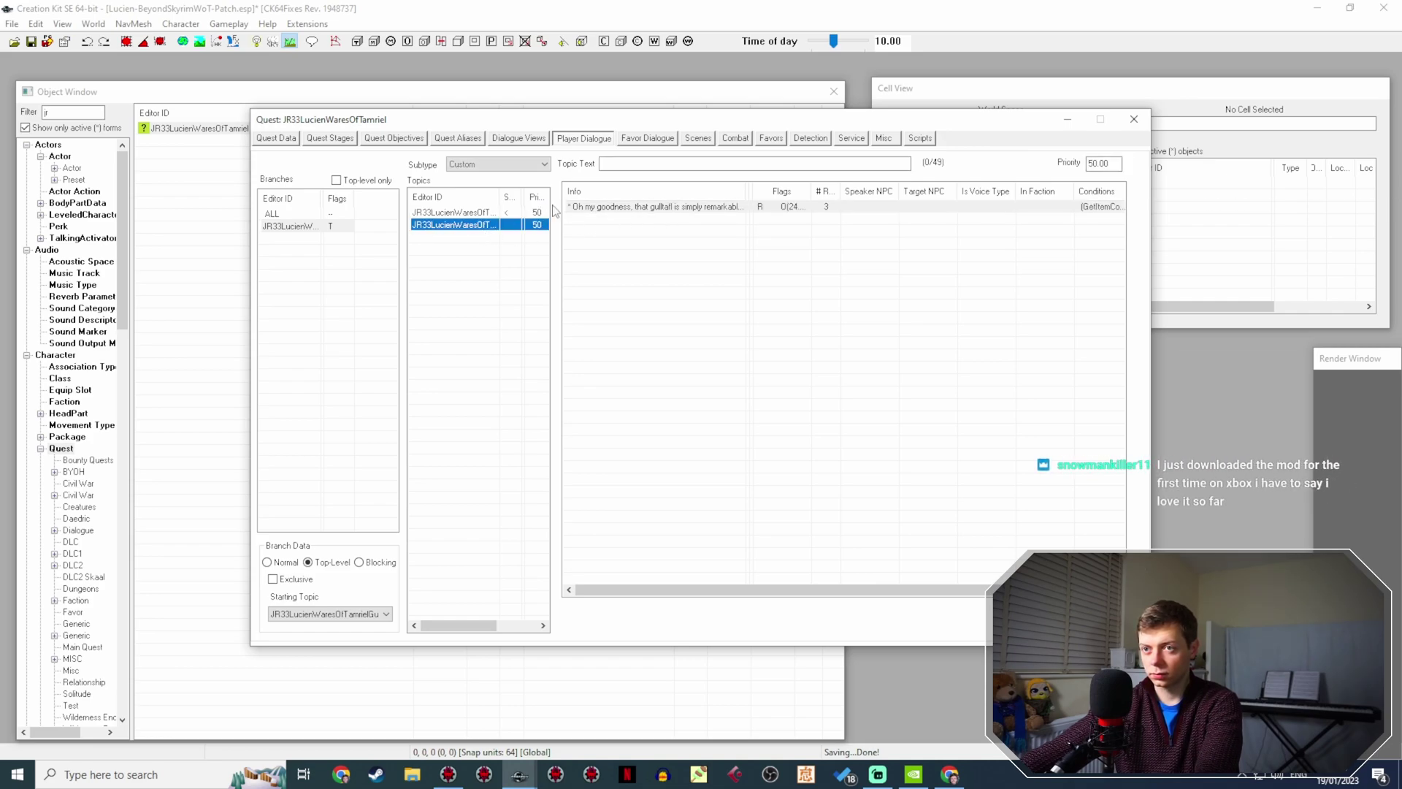
pyautogui.click(655, 162)
pyautogui.write('Sounds like a deal')
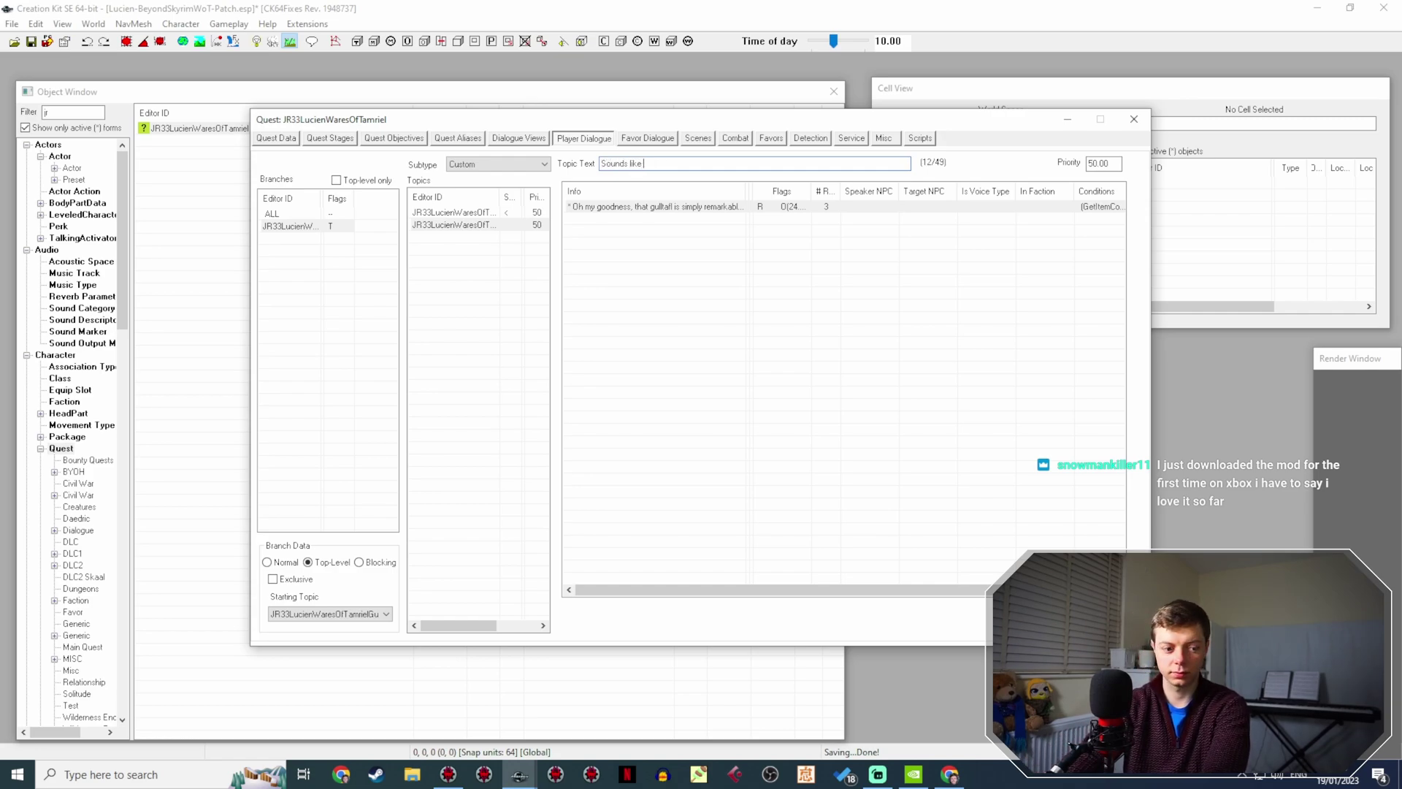
# Rewrite the deal topic's first response as "Oh, yay! Thank you so much. I'm going to have the best time sketching this.".
pyautogui.click(463, 213)
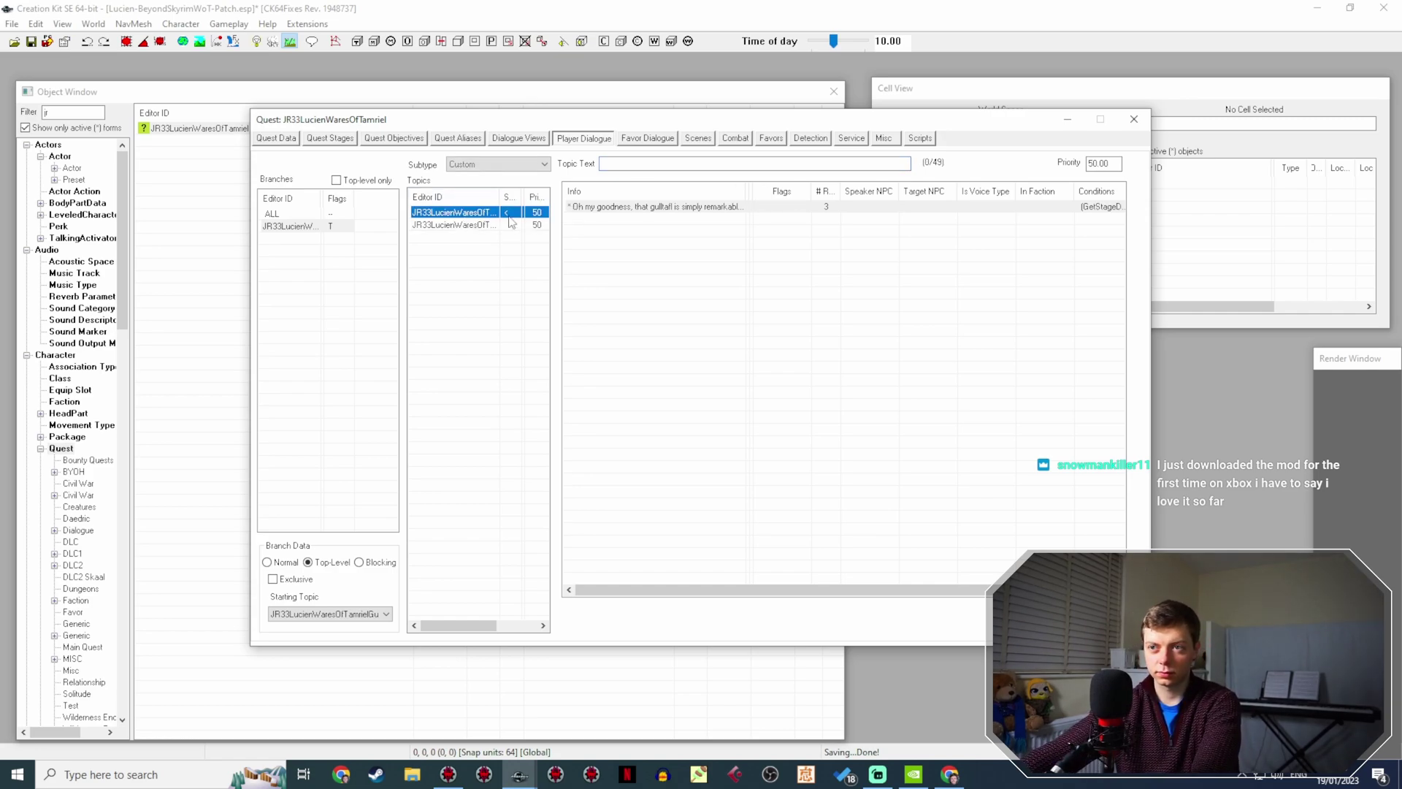
pyautogui.doubleClick(707, 207)
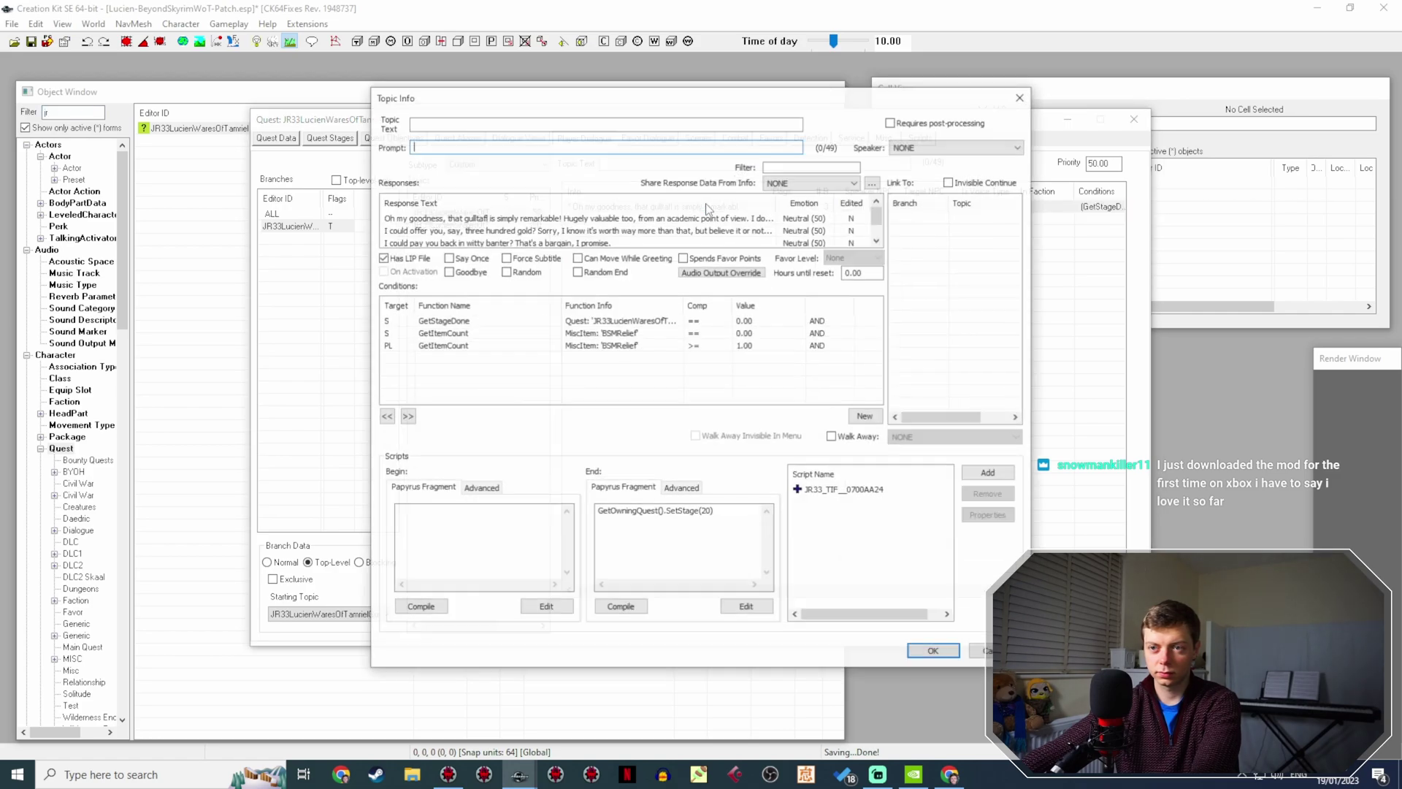
pyautogui.scroll(-1, 666, 232)
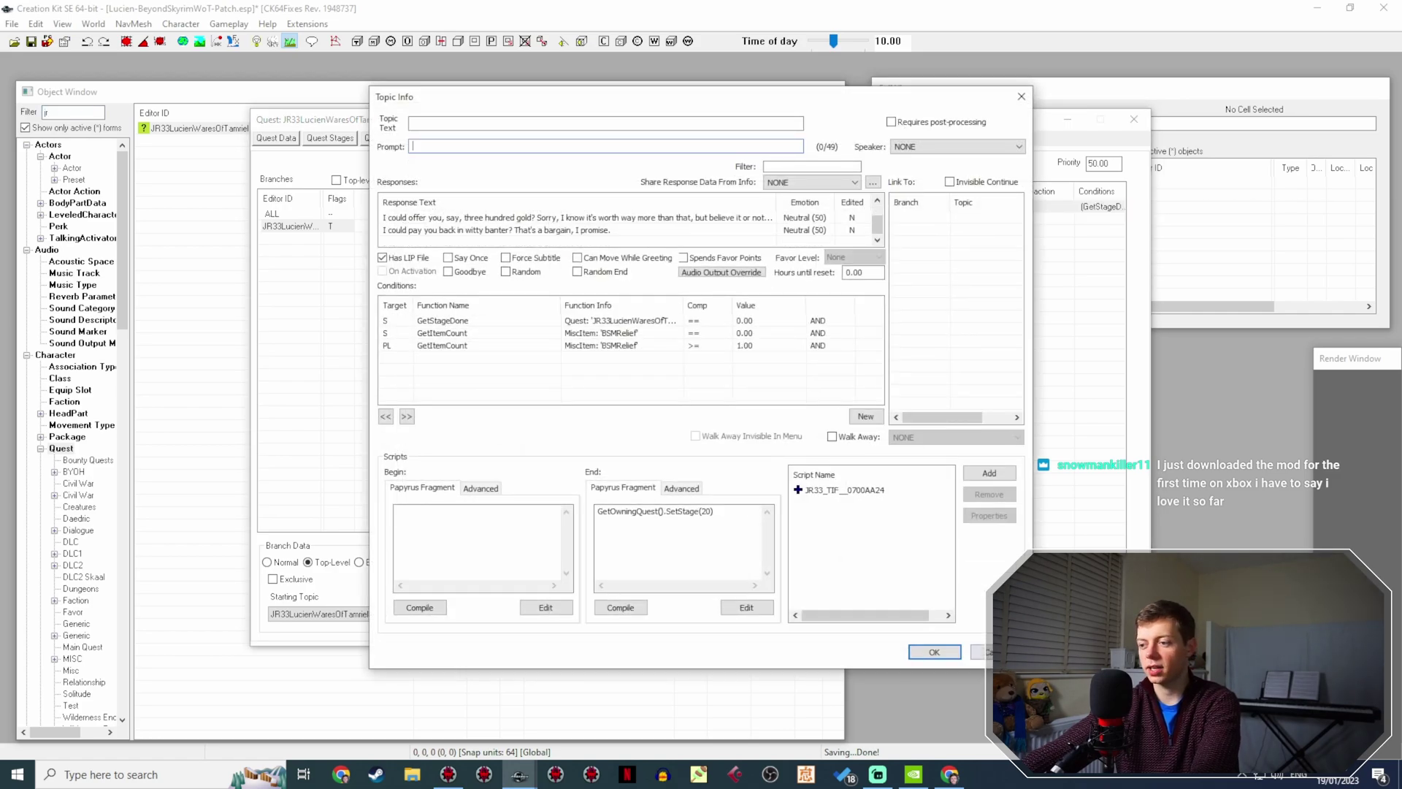
pyautogui.click(934, 651)
pyautogui.click(504, 225)
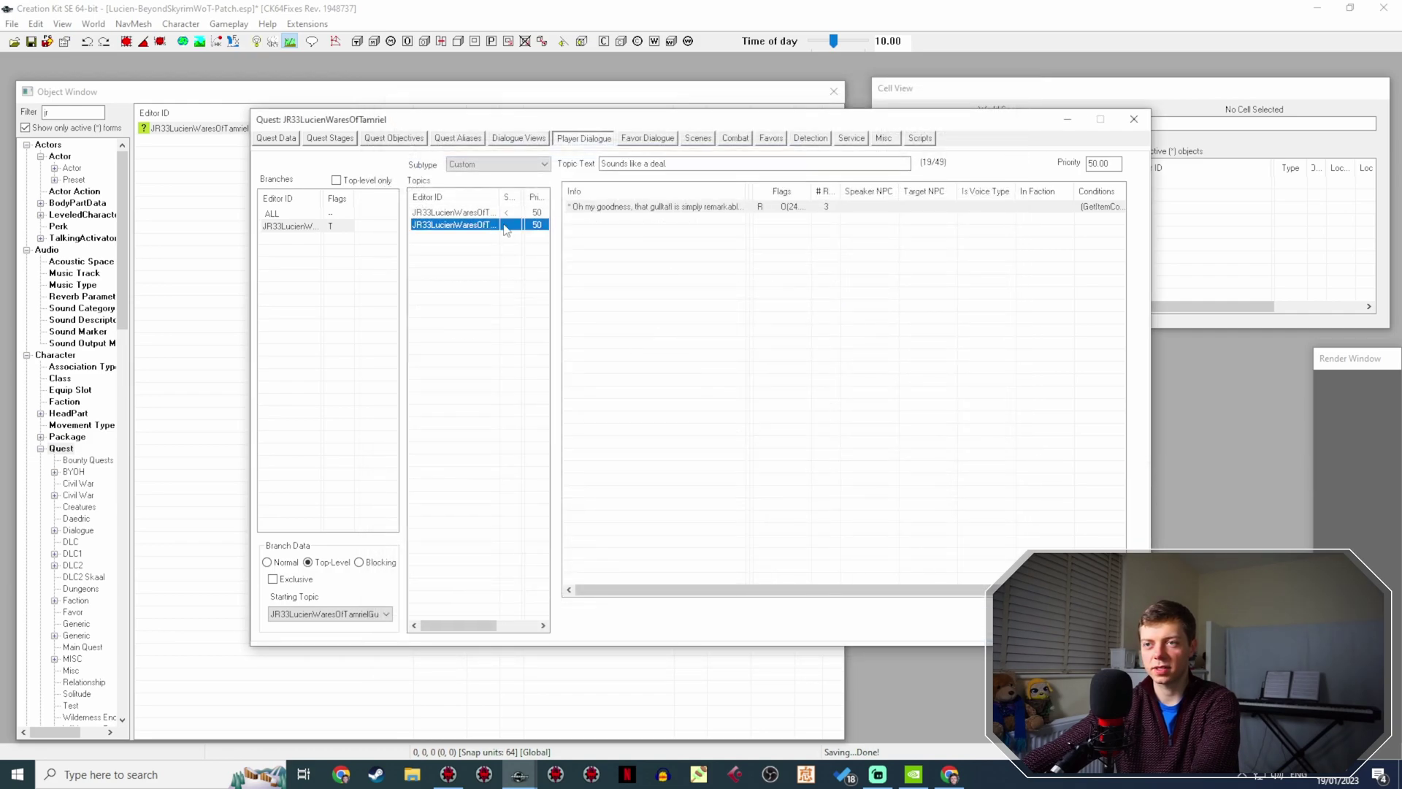
pyautogui.doubleClick(664, 206)
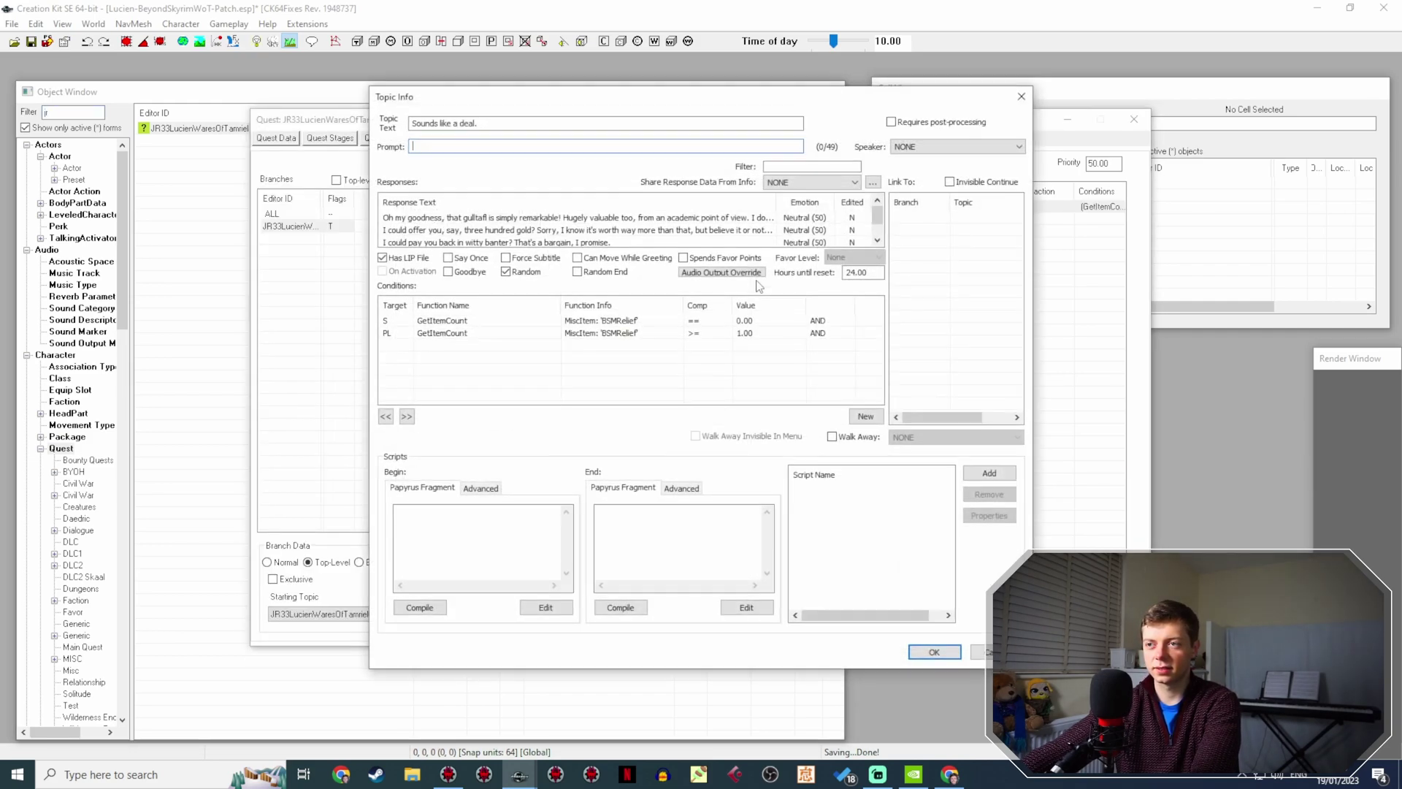
pyautogui.doubleClick(533, 216)
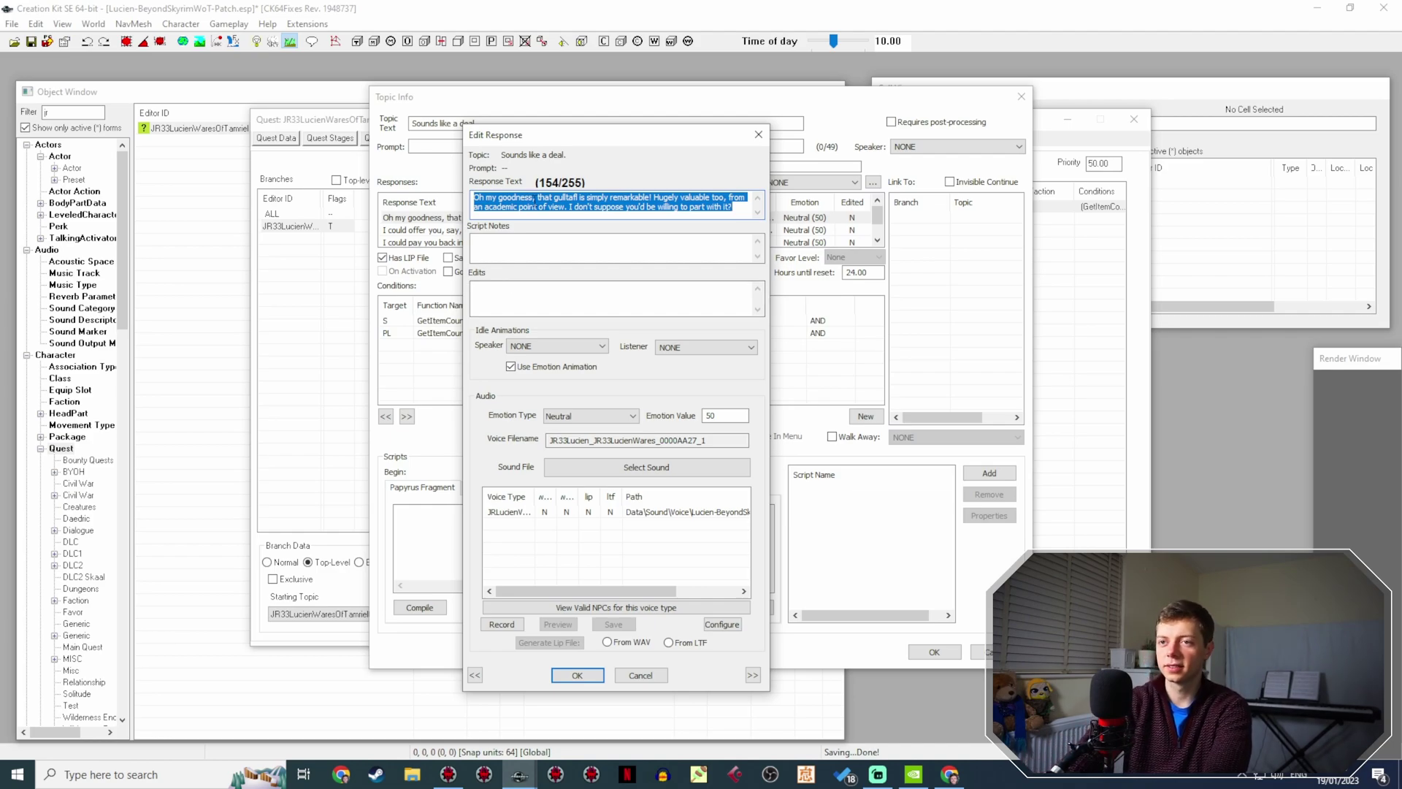
pyautogui.write('Oh I')
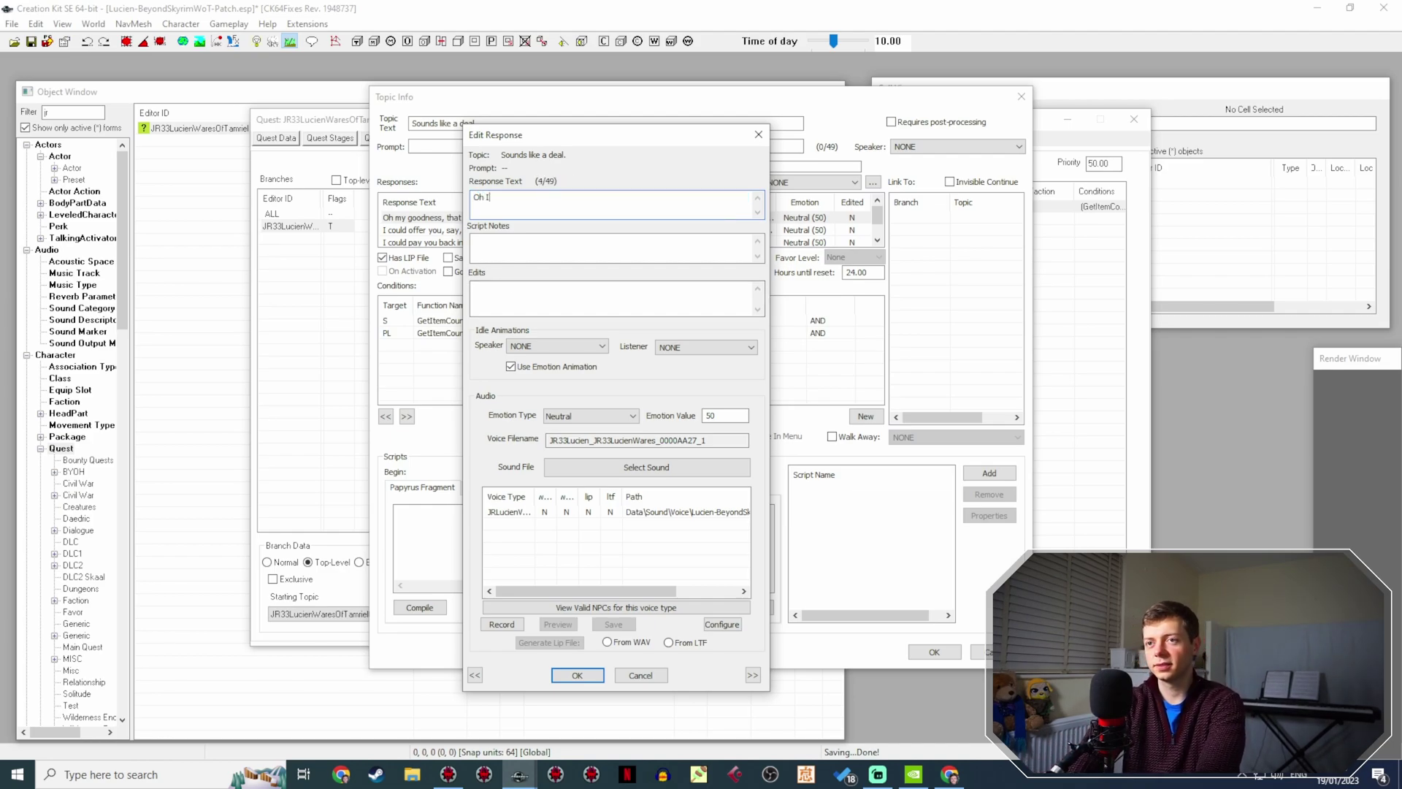
pyautogui.write('Oh')
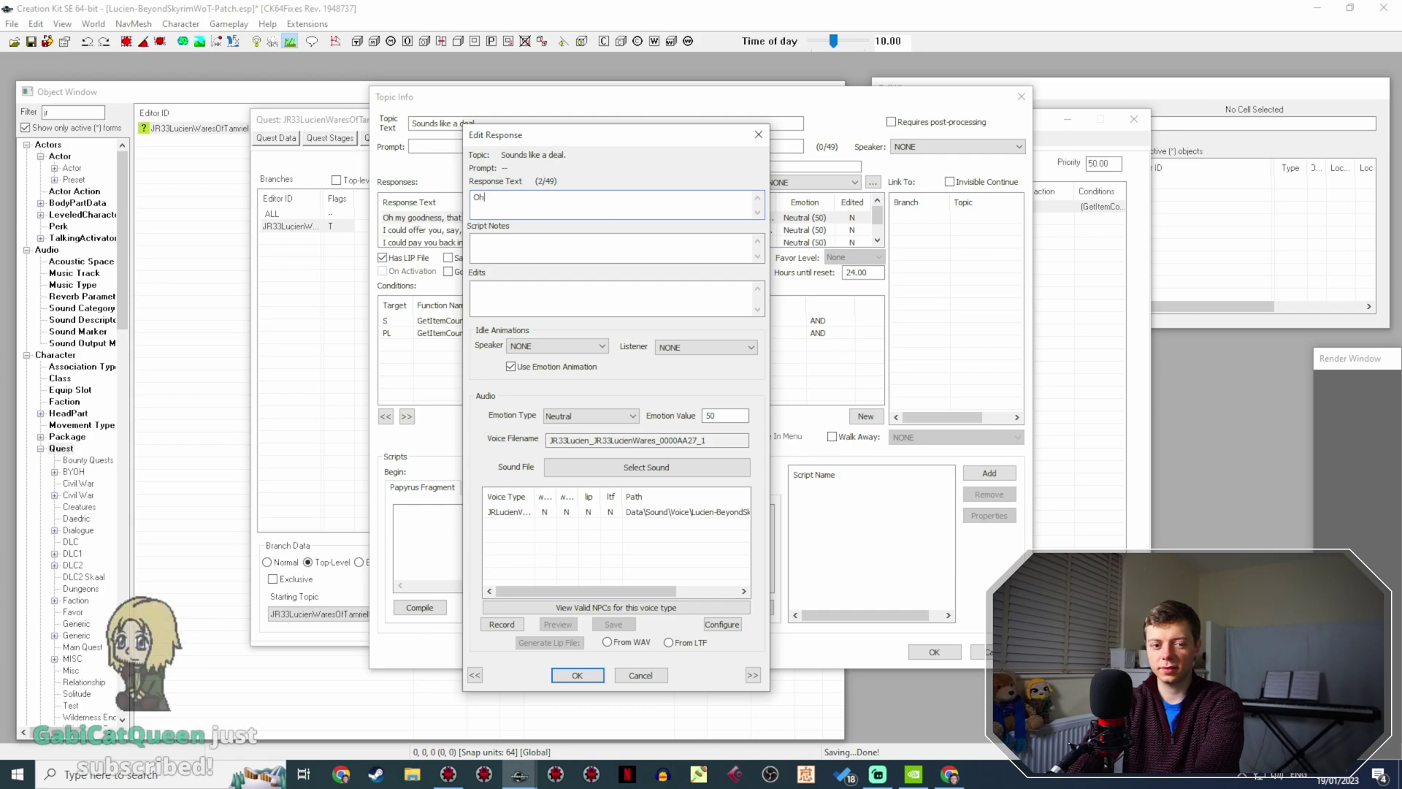
pyautogui.write(', yay!')
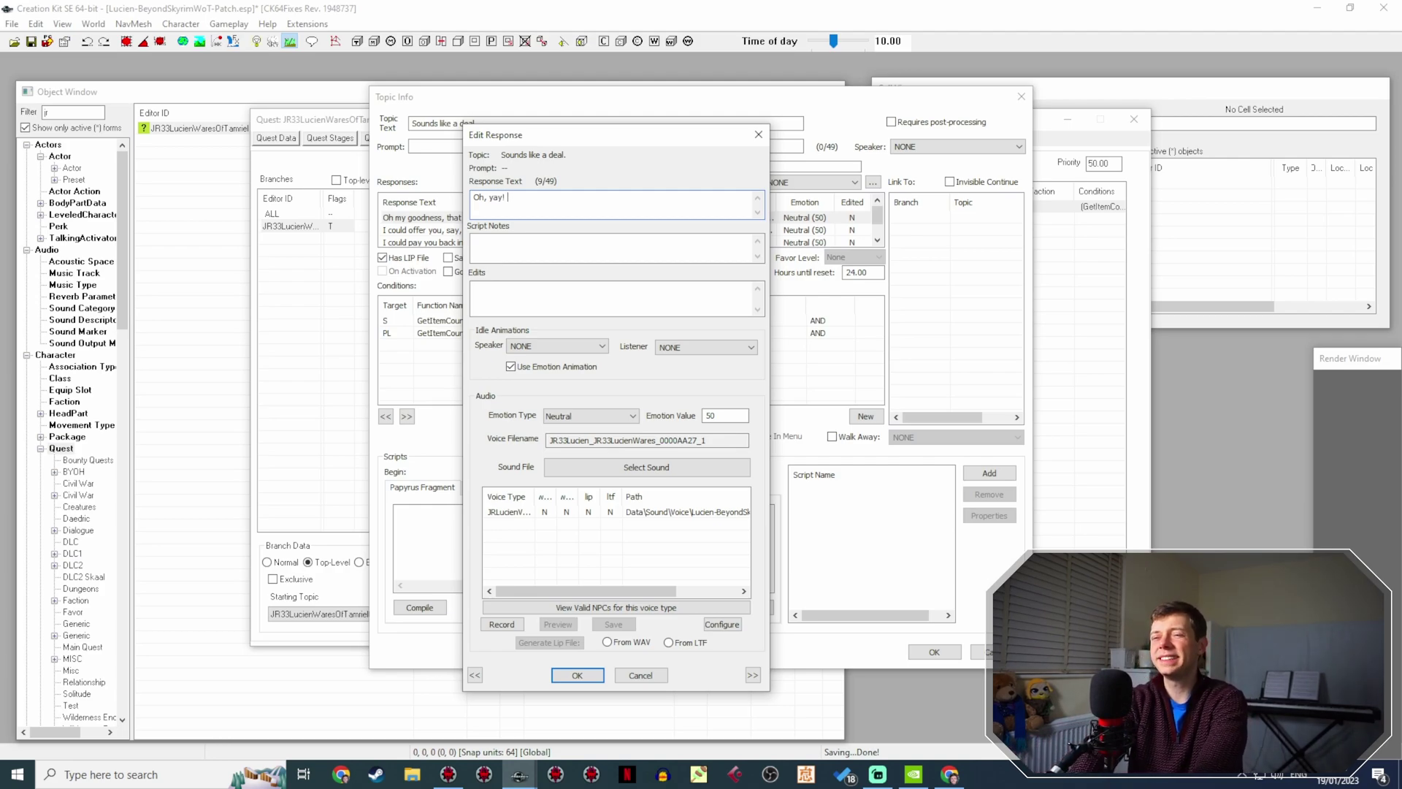
pyautogui.write("Thank you so much. I'm")
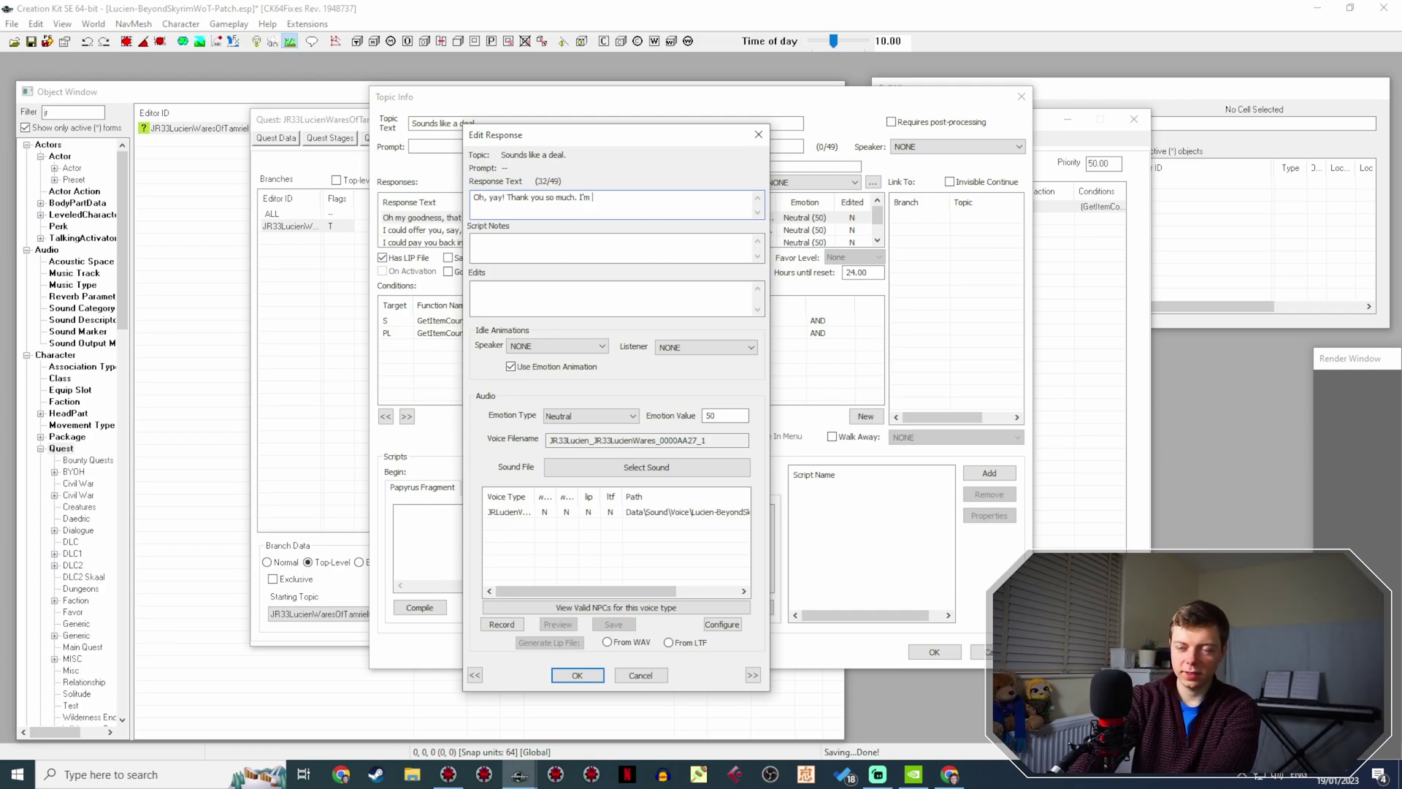
pyautogui.write('have ')
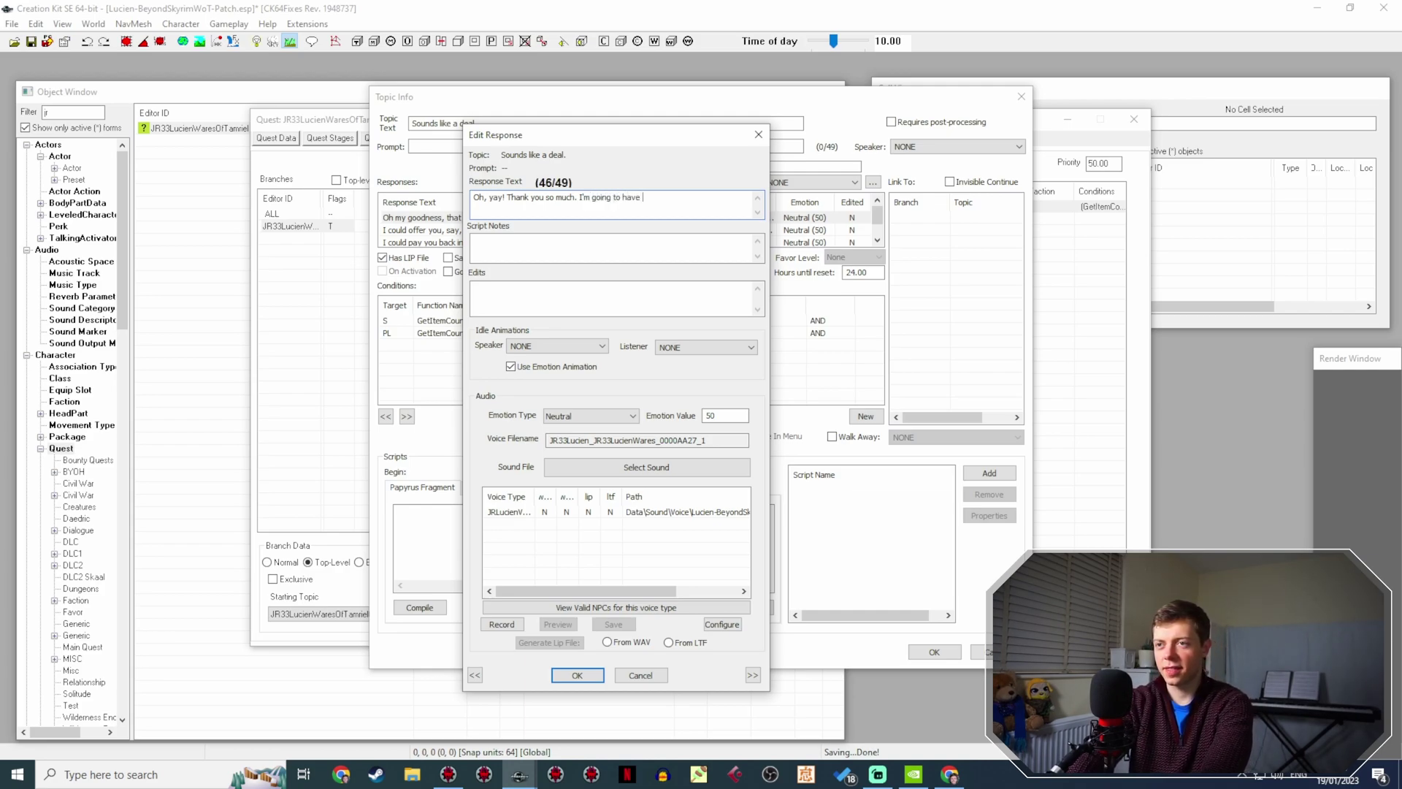
pyautogui.write('the best time sketching this. O')
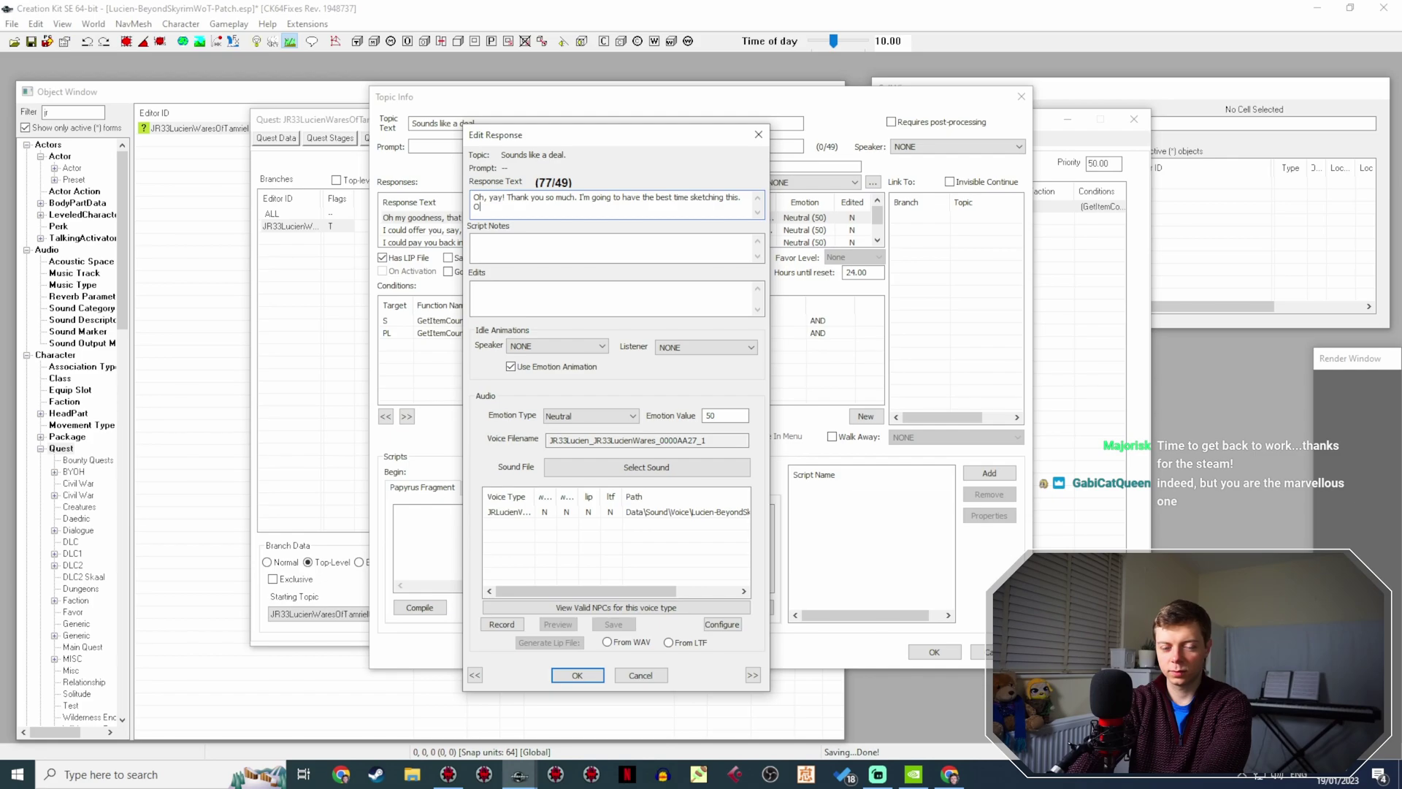
# Extend the response text with "Ooh, or maybe I could take a charcoal rubbing! So many possibilities!".
pyautogui.write('oh, or may')
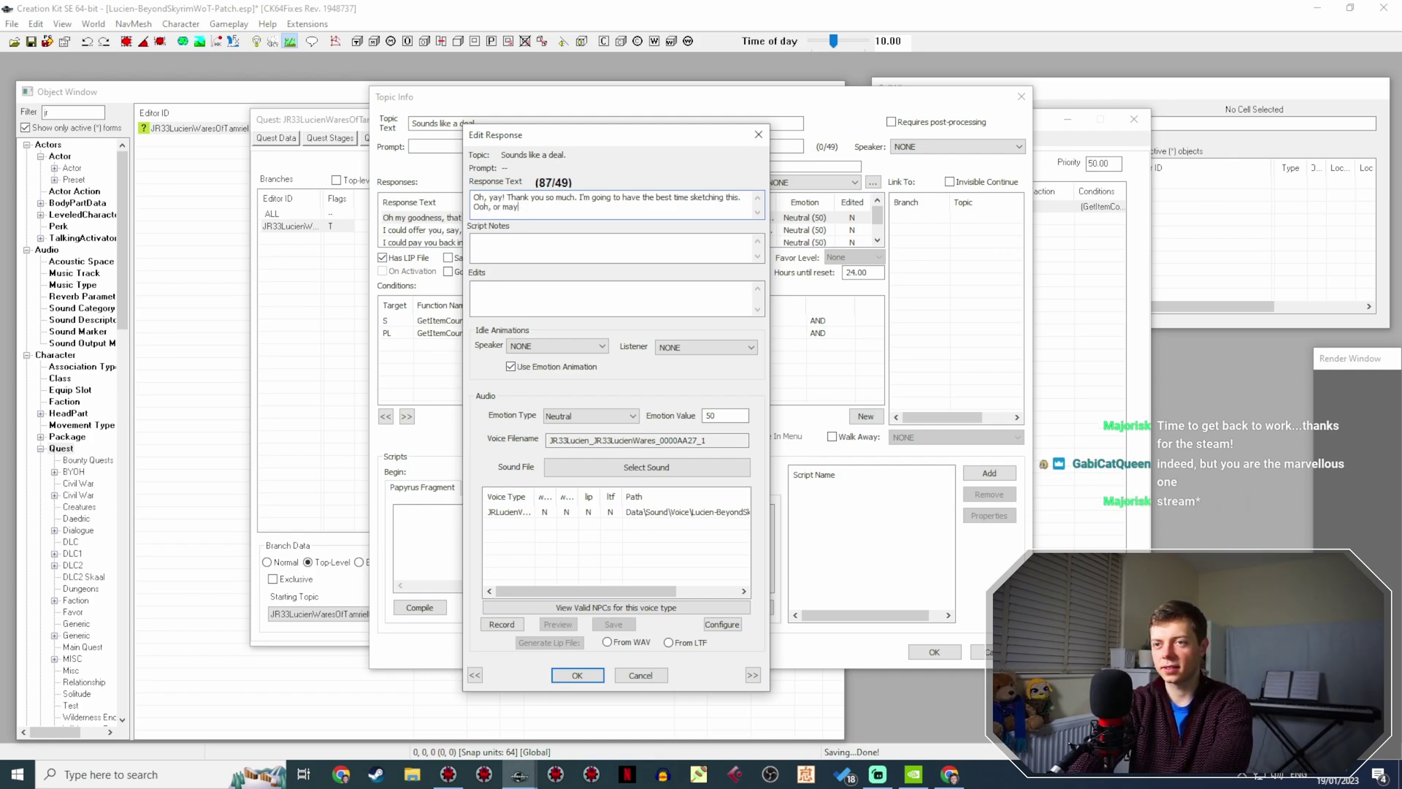
pyautogui.write('be I could take a c')
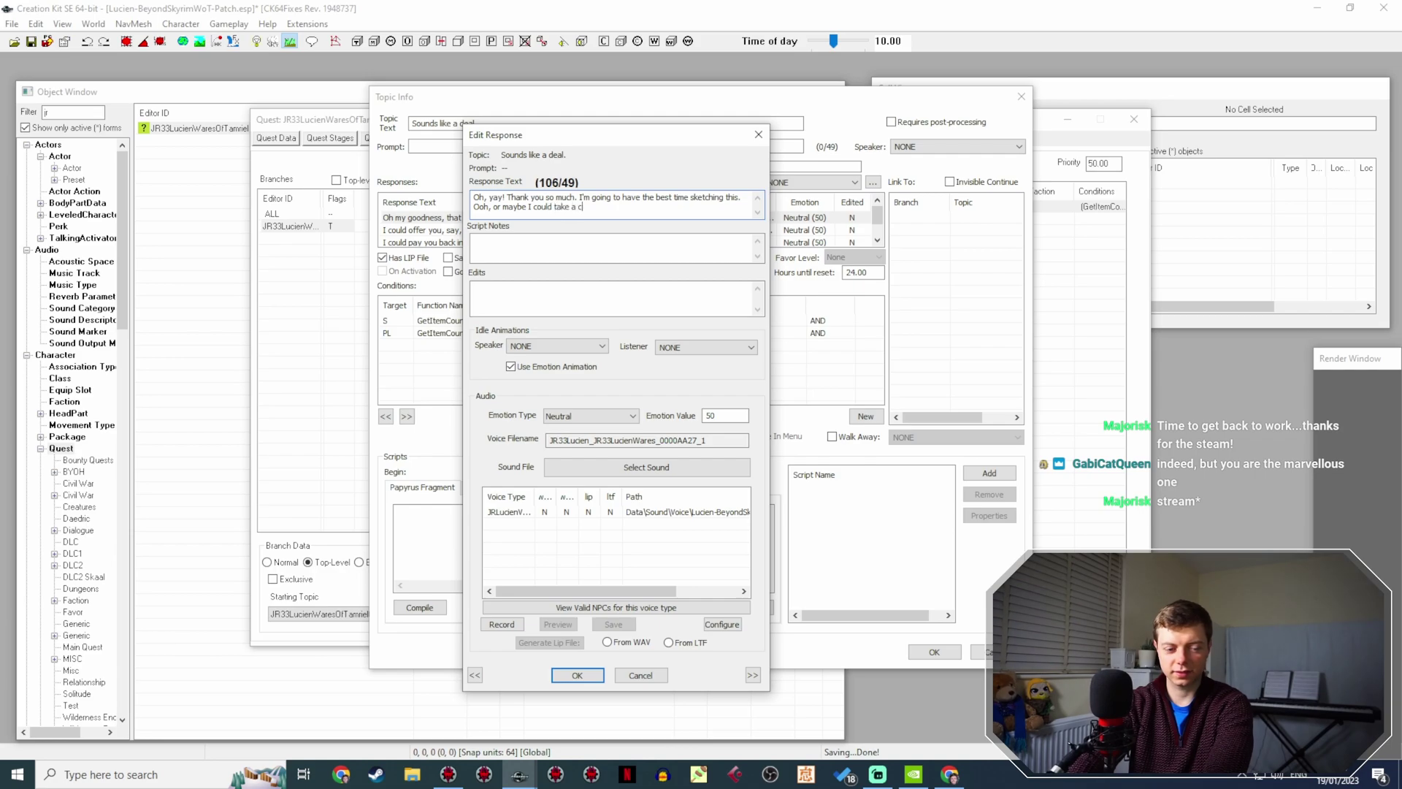
pyautogui.write('harcoal rub')
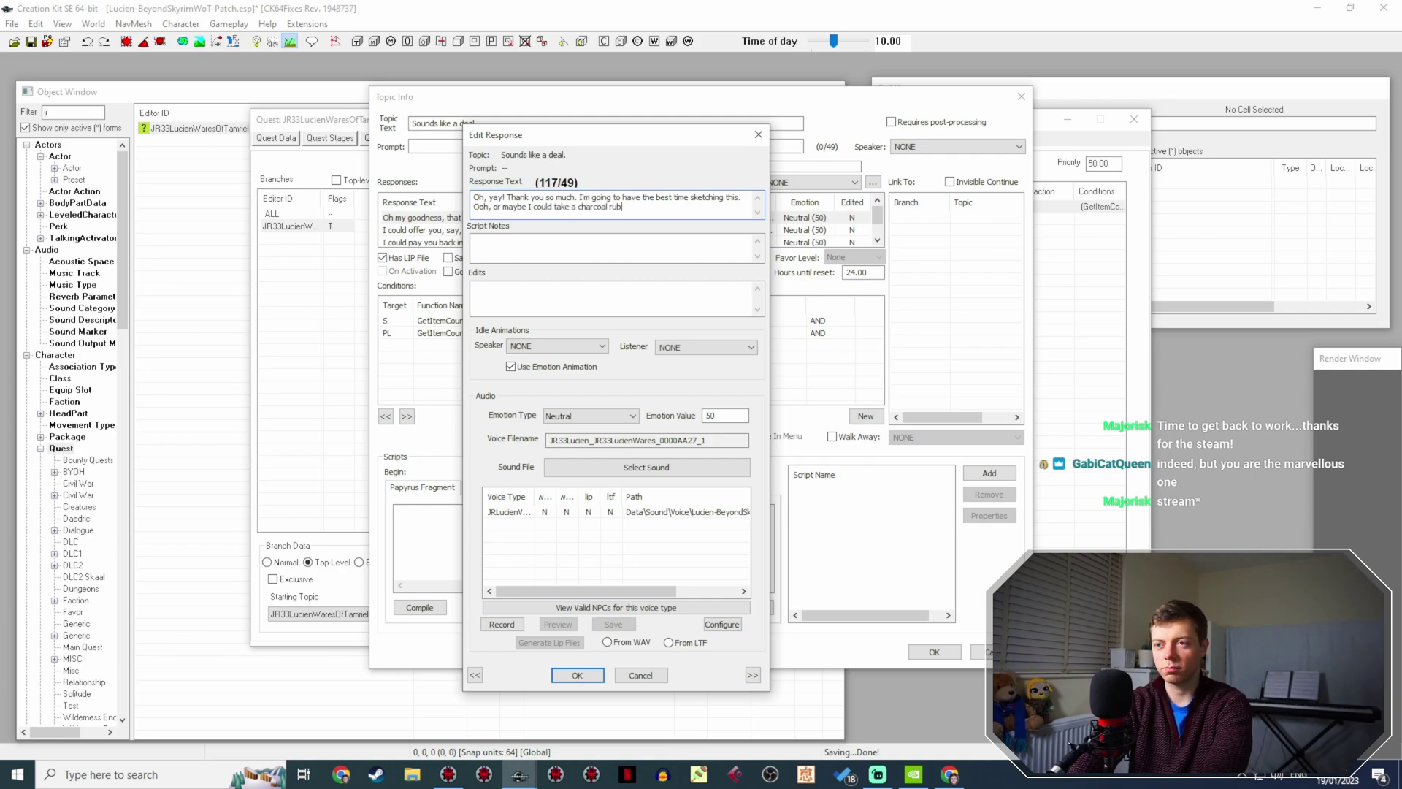
pyautogui.write('bing! S')
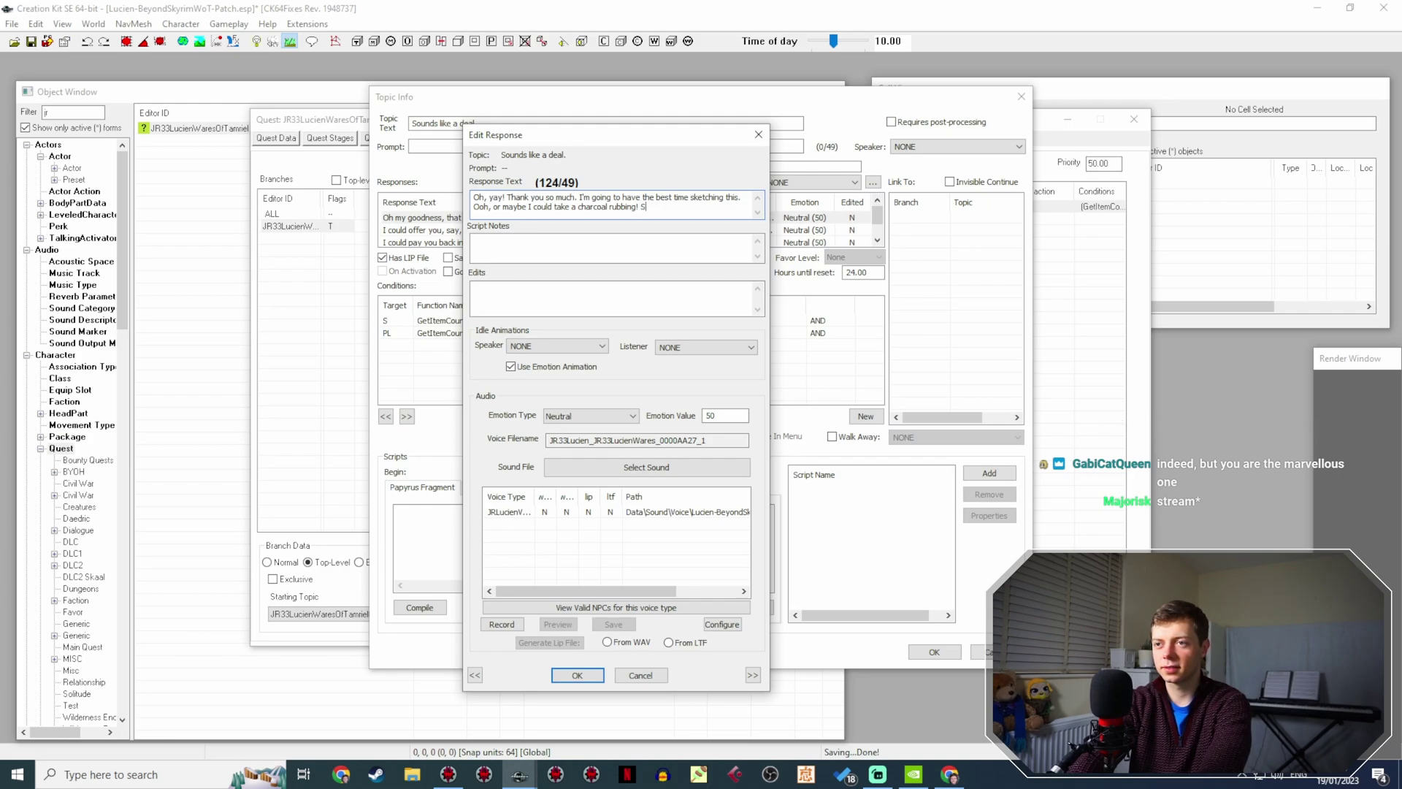
pyautogui.write('o many possibili')
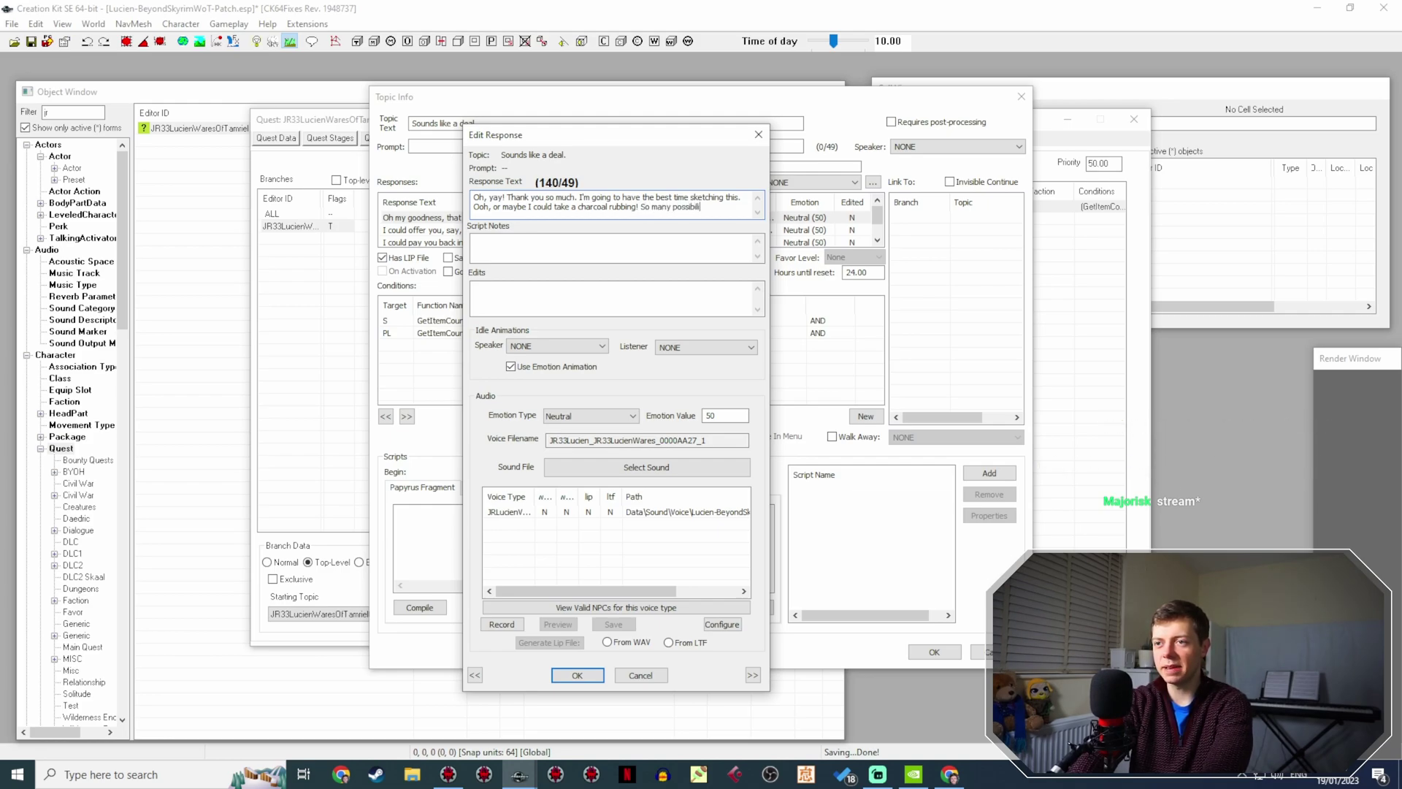
pyautogui.write('ties!')
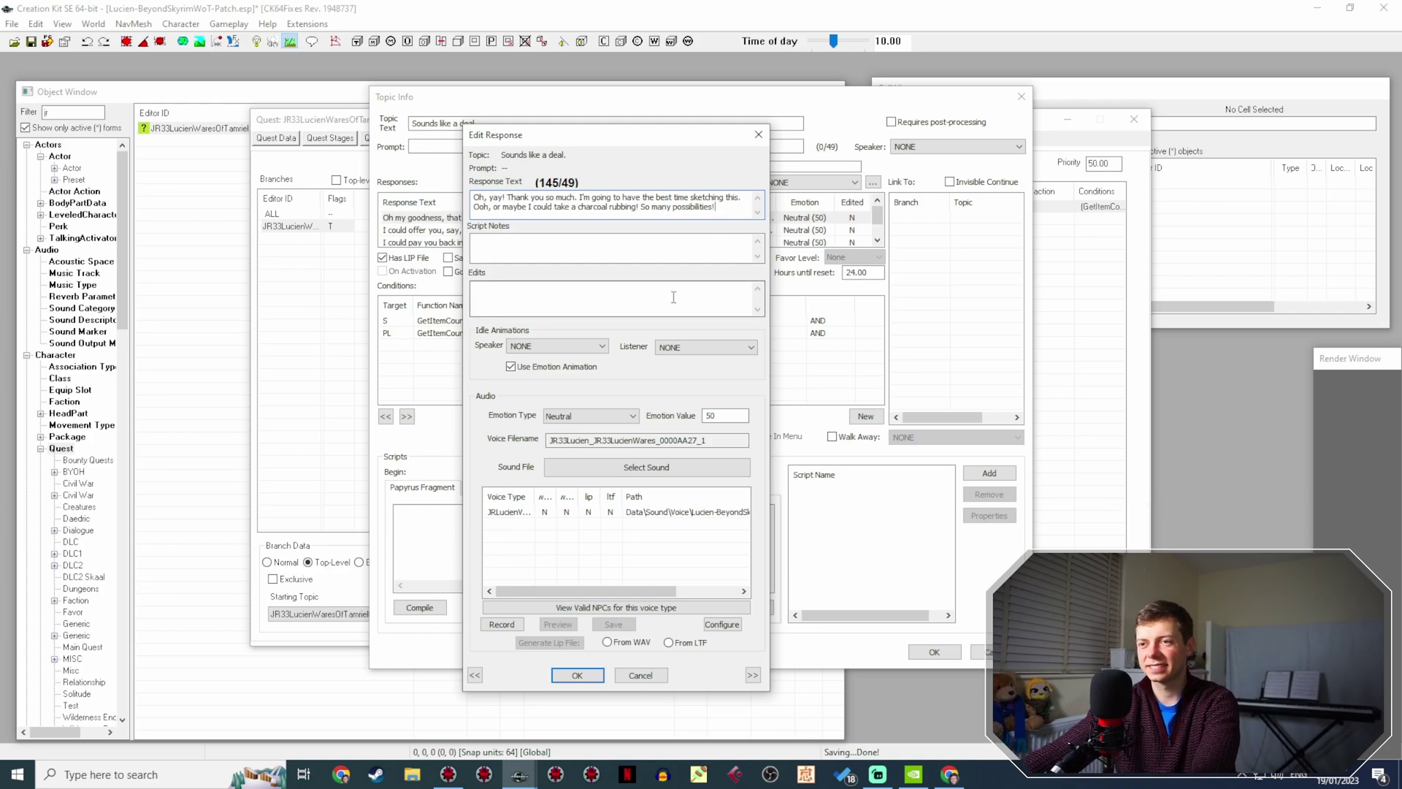
# Set the response's emotion type to Happy with an emotion value of 70 and save the response.
pyautogui.click(579, 414)
pyautogui.click(585, 475)
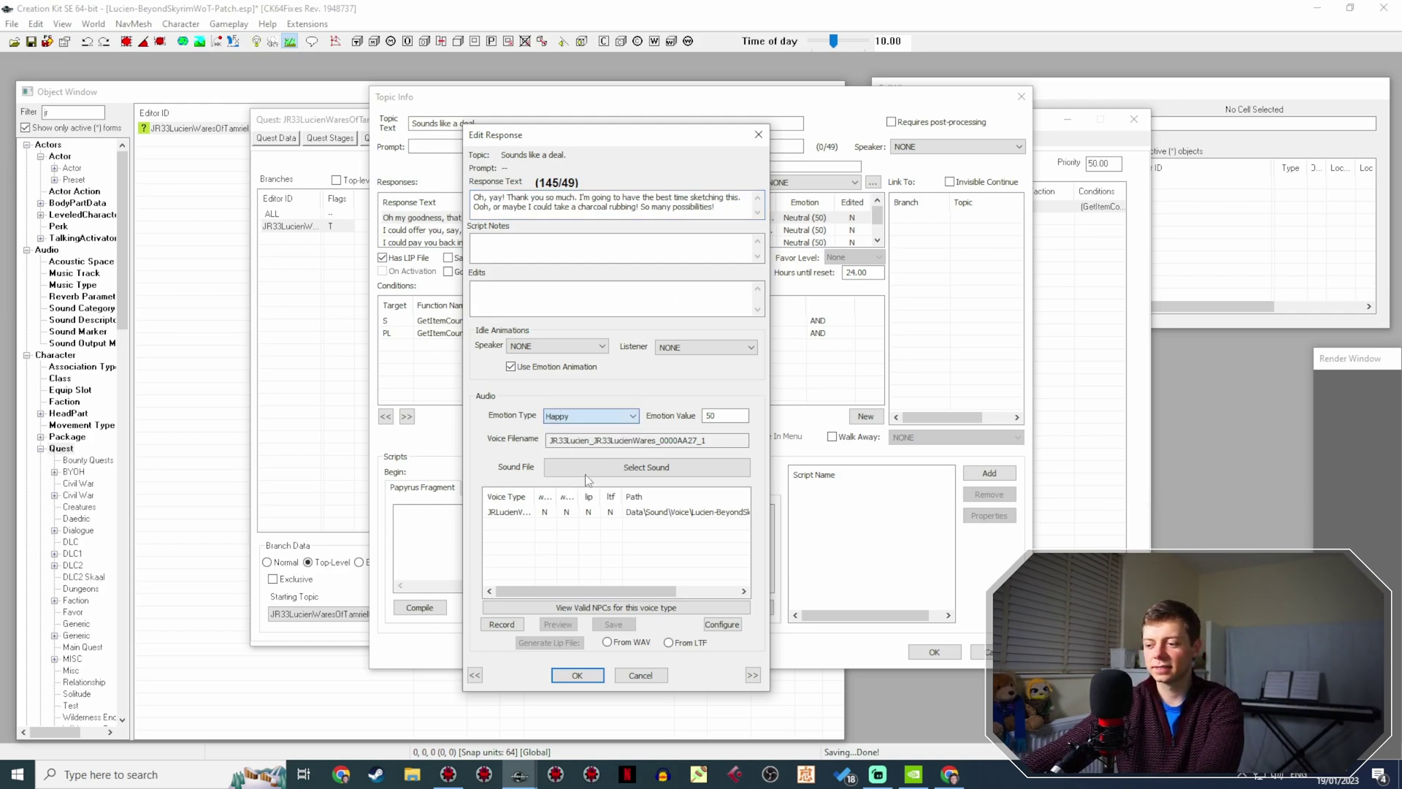
pyautogui.doubleClick(717, 415)
pyautogui.write('70')
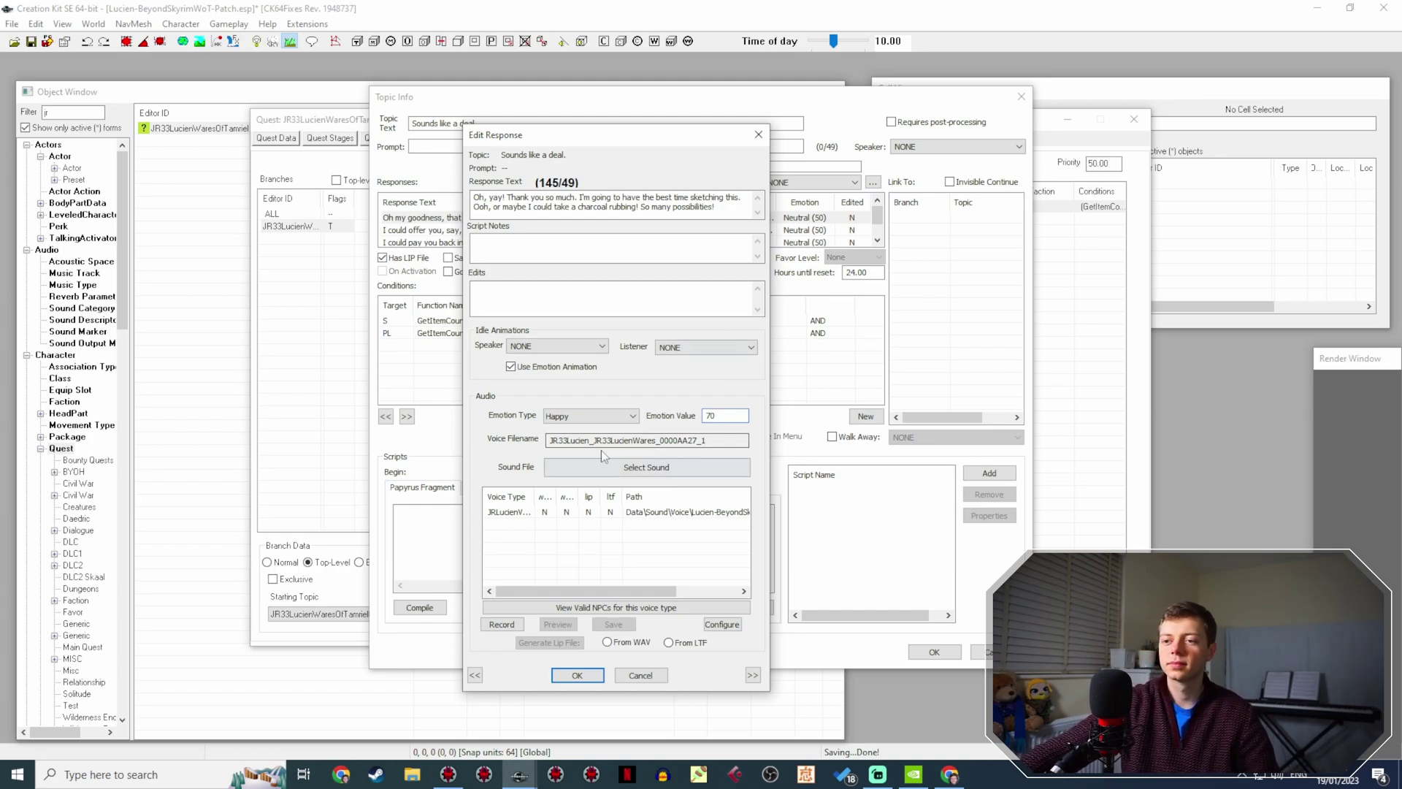
pyautogui.click(577, 675)
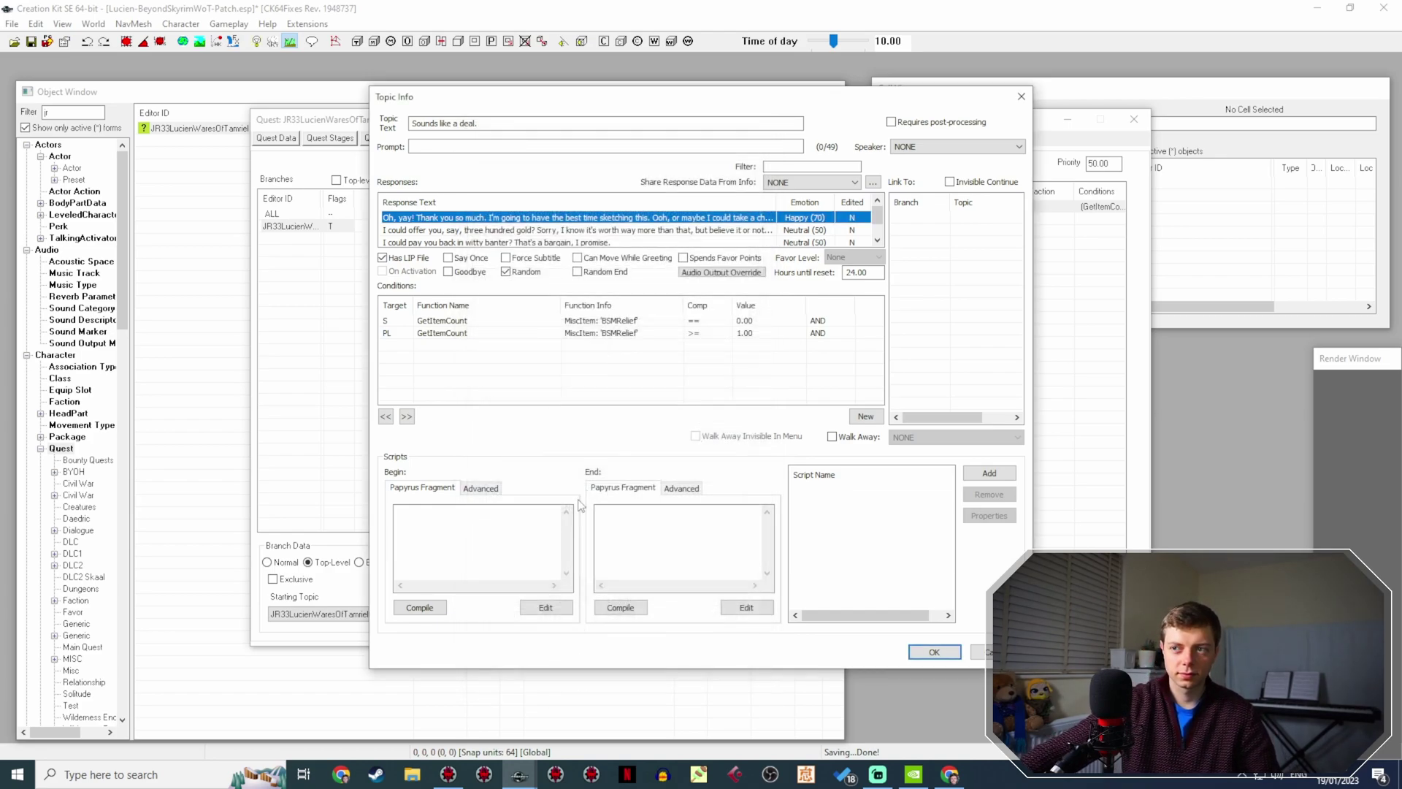
# Delete the two leftover gulltafl responses and flag the info as Goodbye instead of Random, with 0 hours until reset.
pyautogui.click(563, 234)
pyautogui.press('Delete')
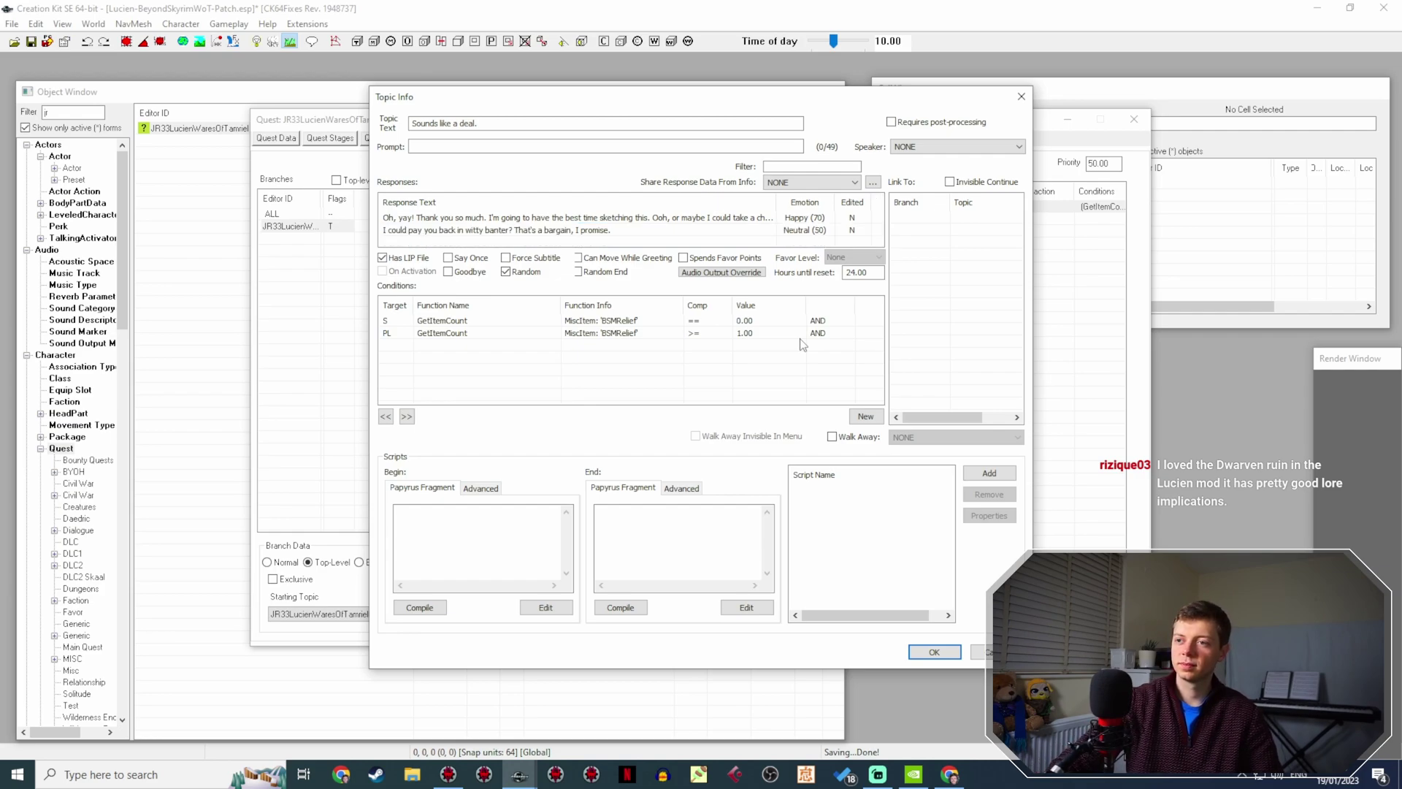
pyautogui.click(701, 230)
pyautogui.press('Delete')
pyautogui.click(474, 272)
pyautogui.click(517, 275)
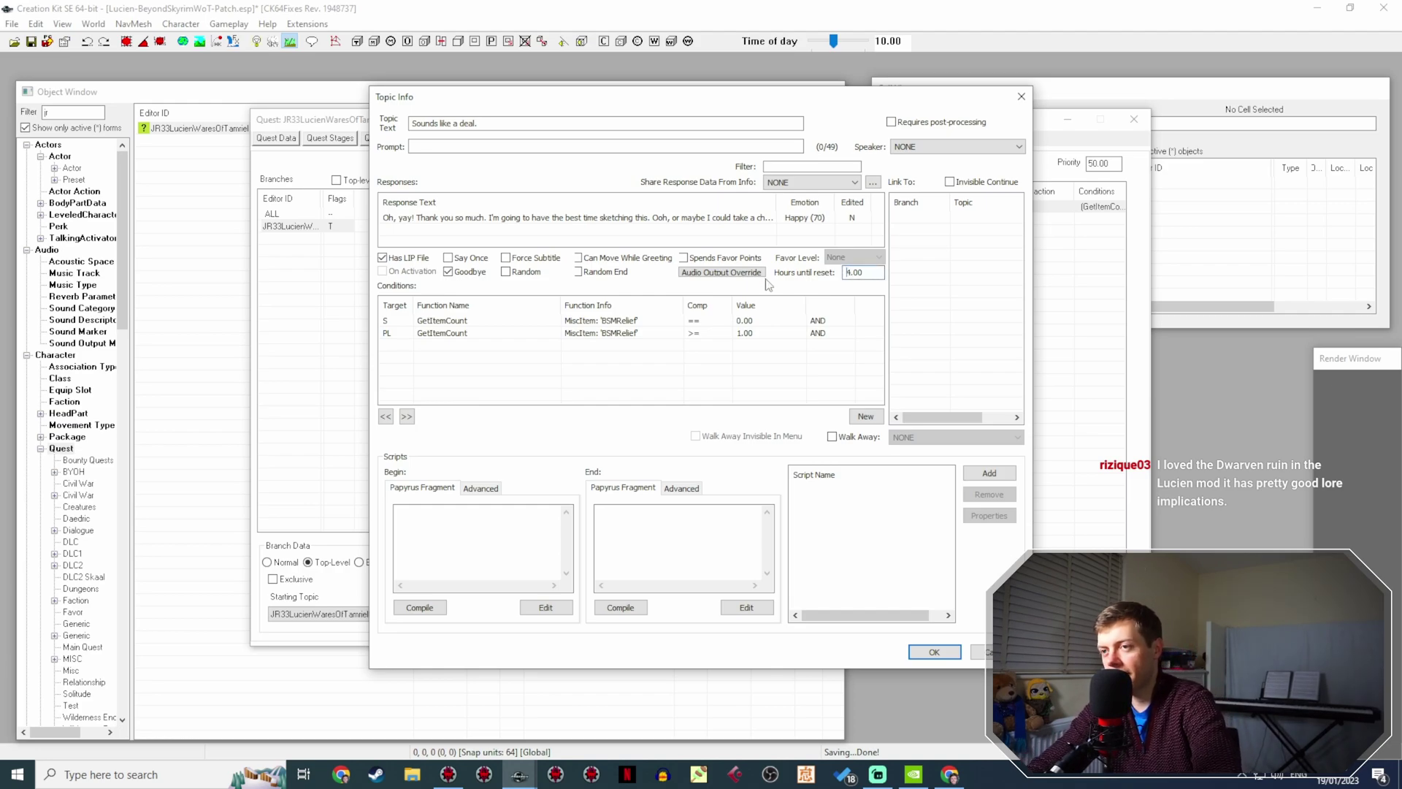
# Compile the end Papyrus fragment GetOwningQuest().SetStage(30) on the deal info and save it with both GetItemCount conditions deleted.
pyautogui.click(635, 521)
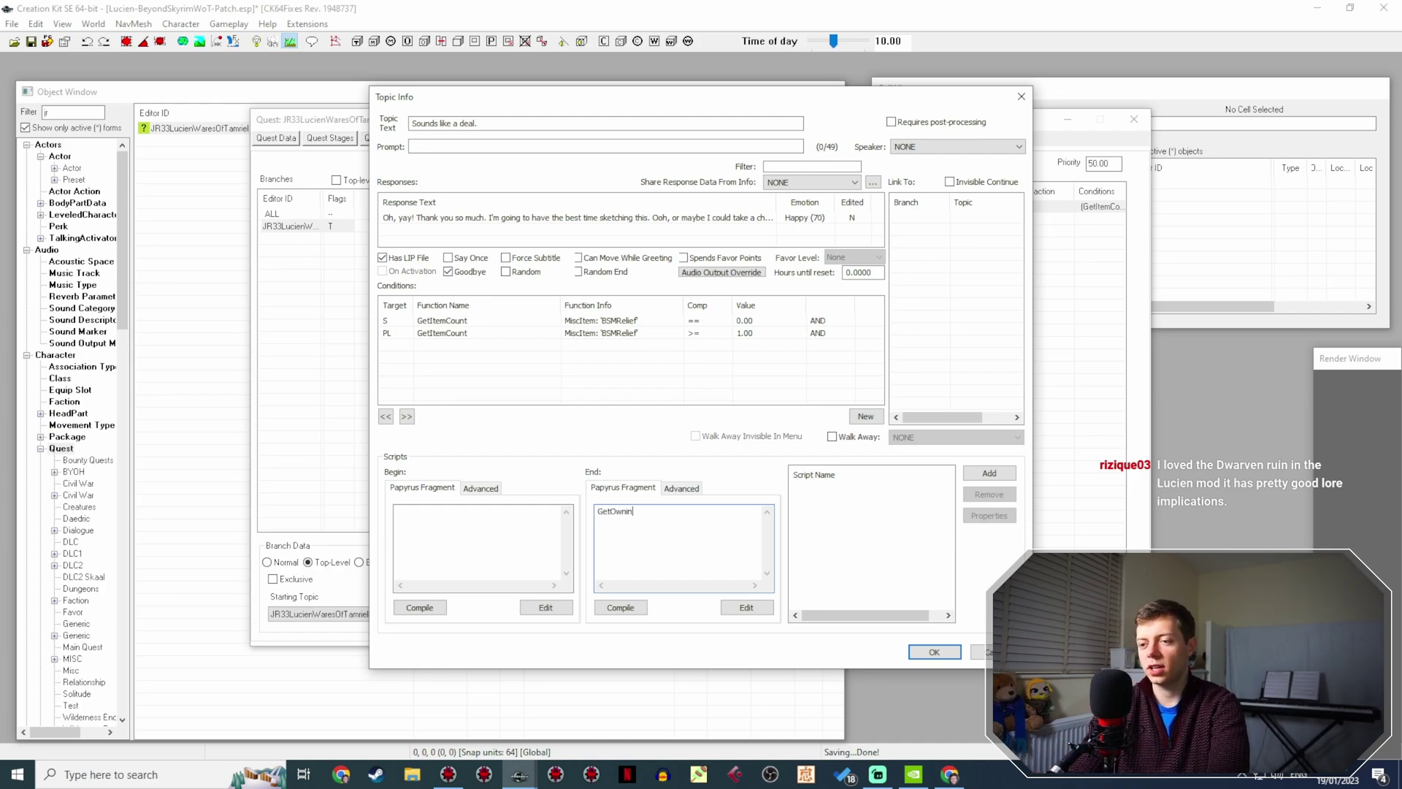
pyautogui.write('GetOwningQuest().SetStage(30')
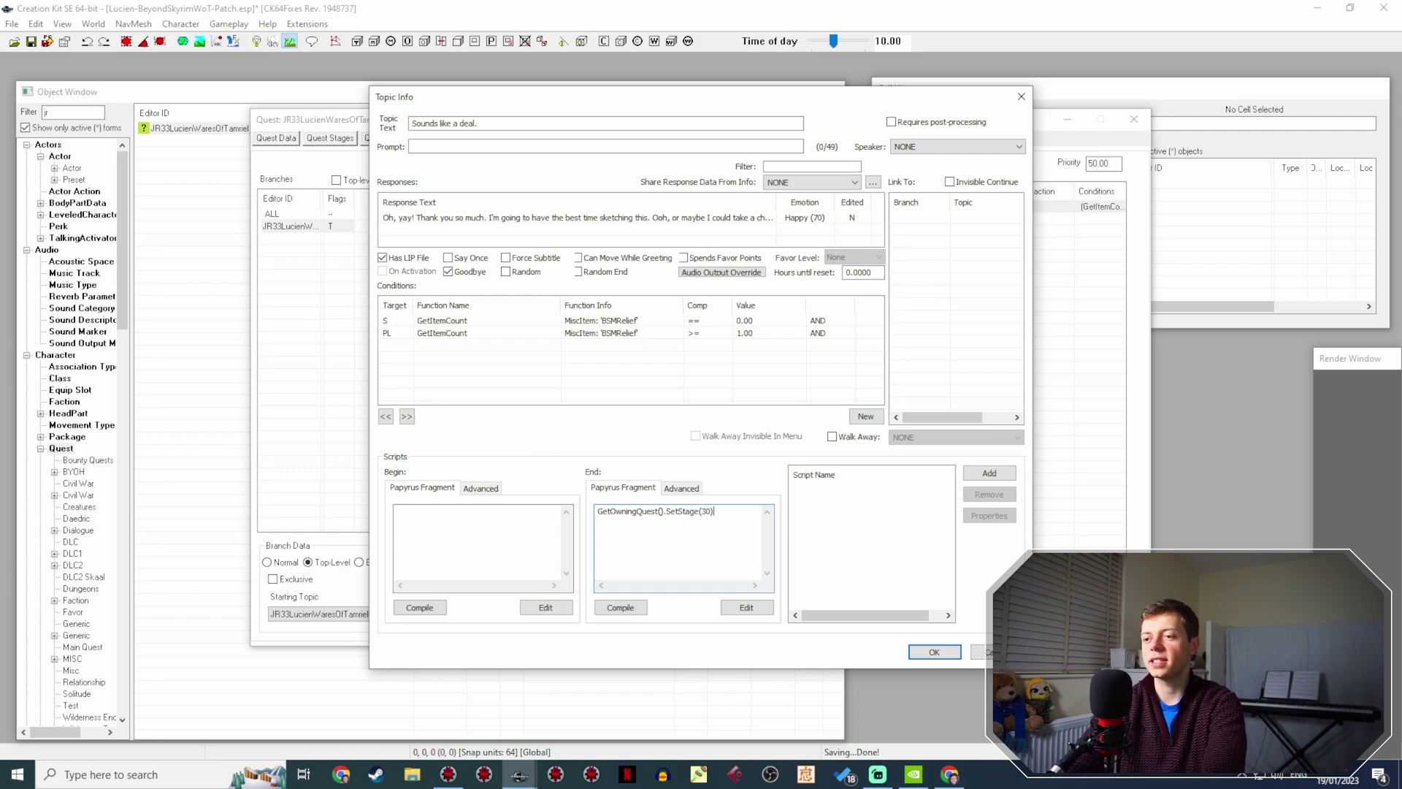
pyautogui.click(638, 323)
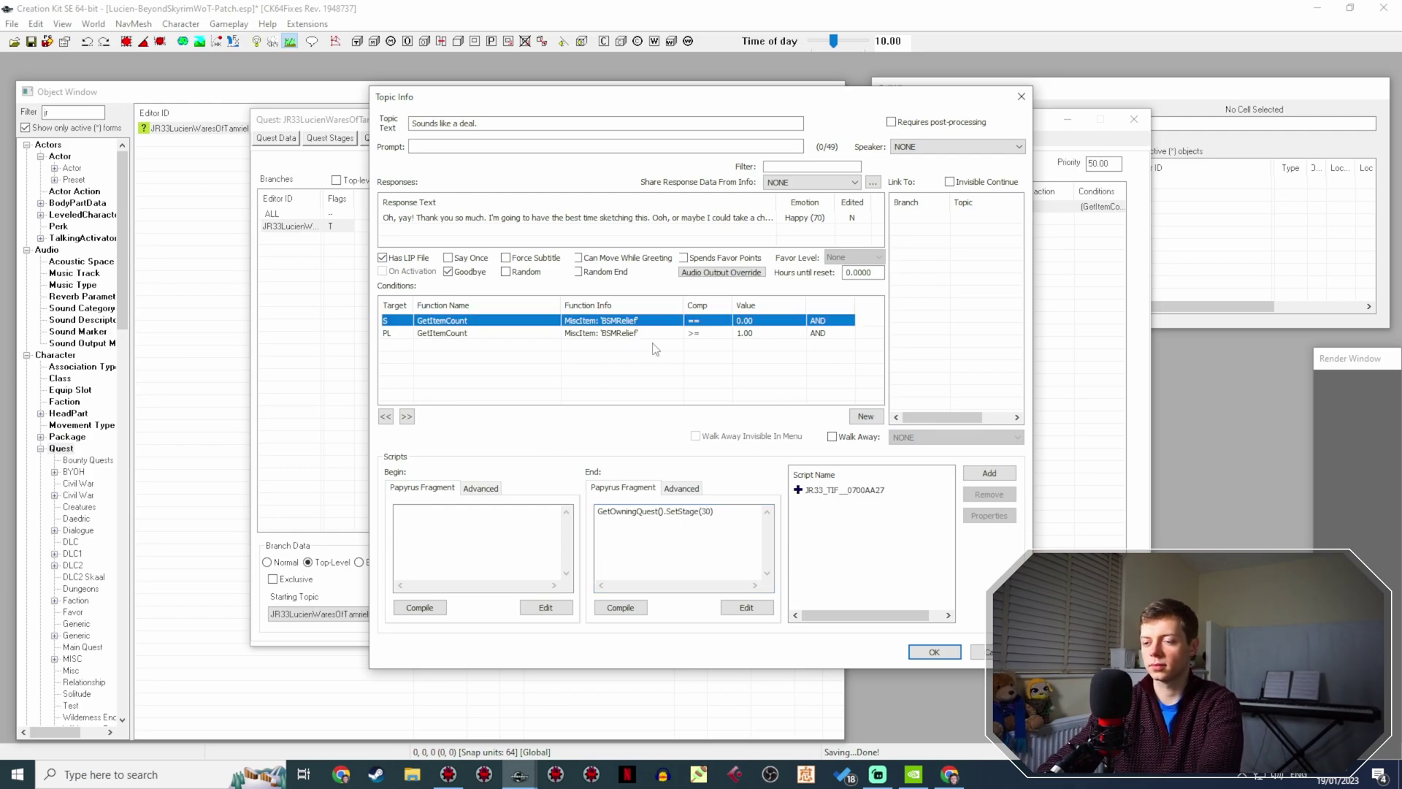
pyautogui.press('Delete')
pyautogui.press('Delete')
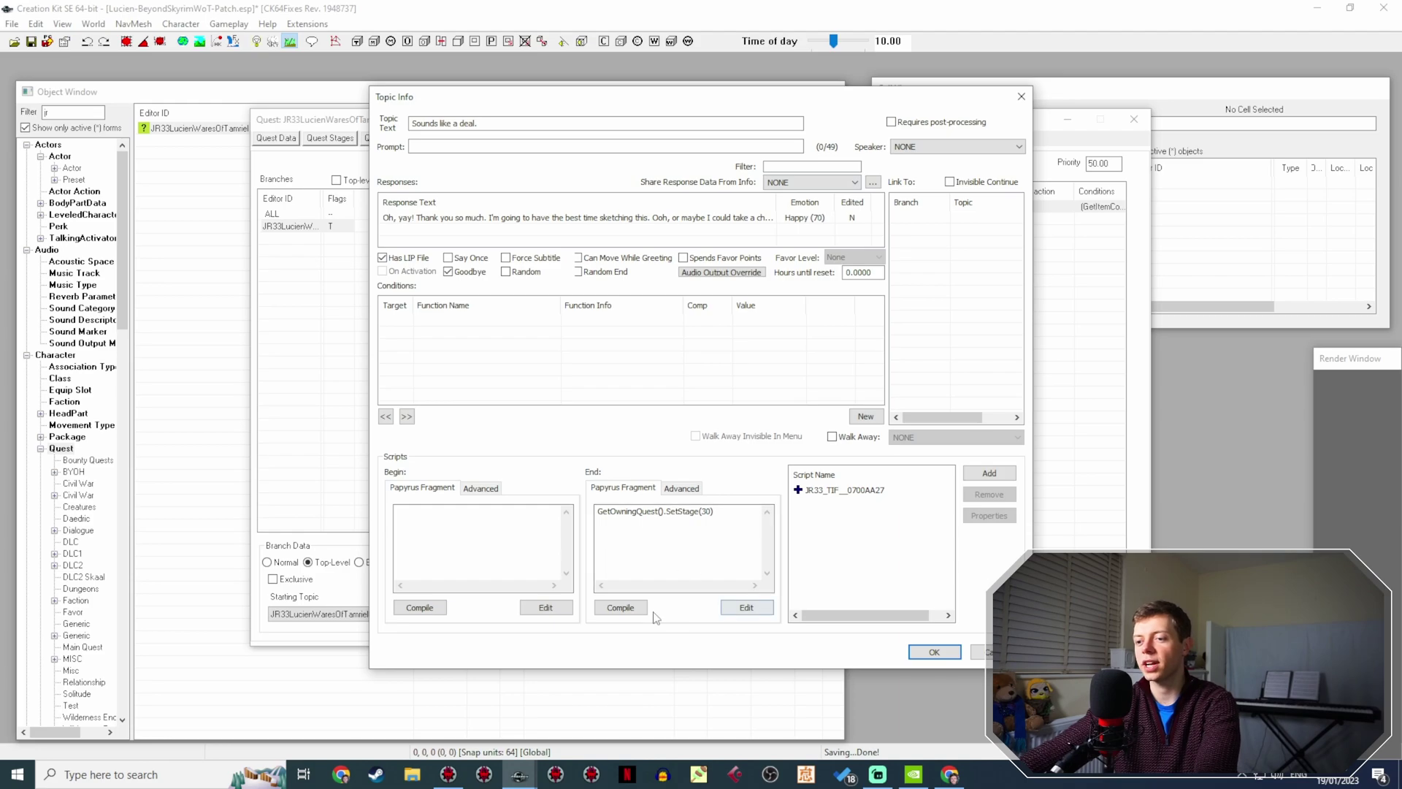
pyautogui.click(621, 607)
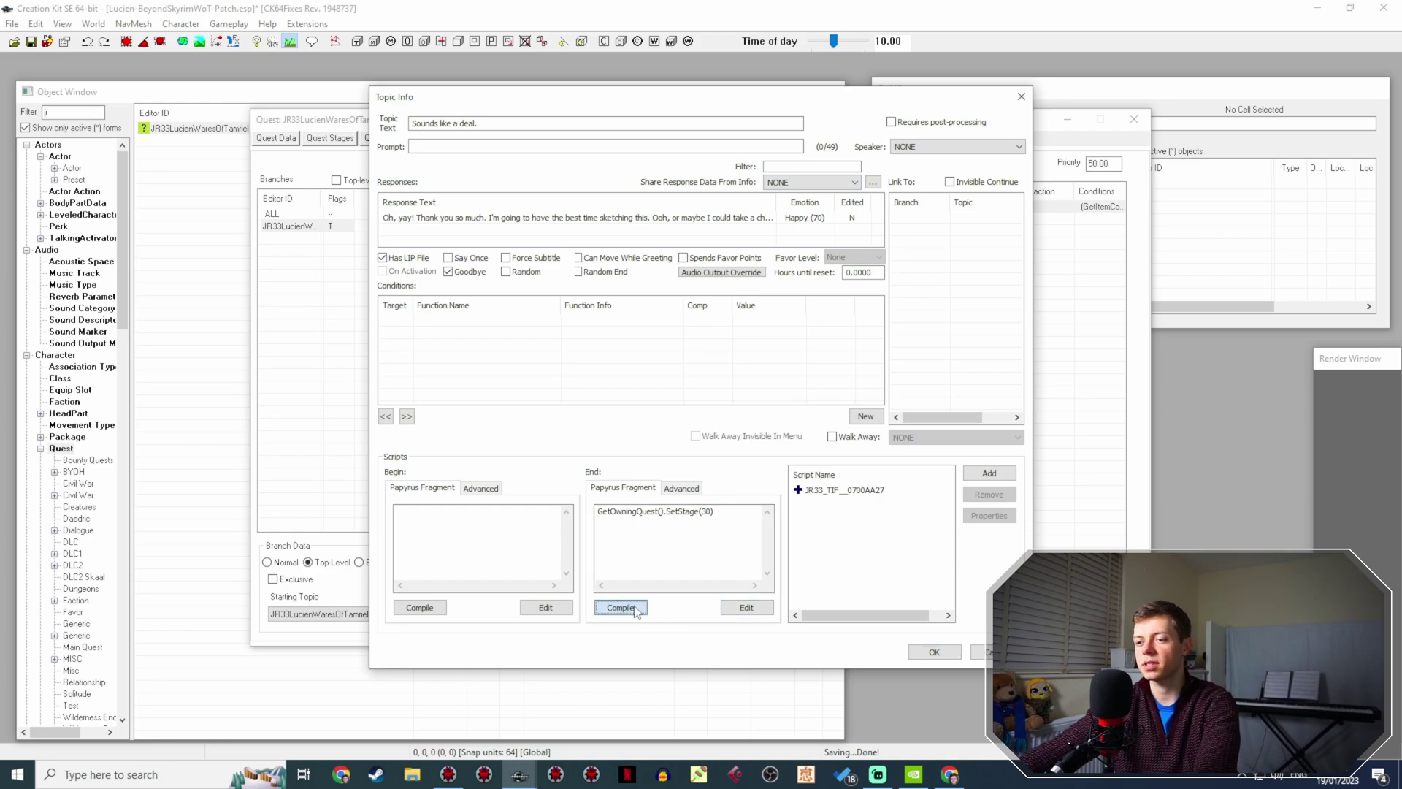
pyautogui.click(934, 652)
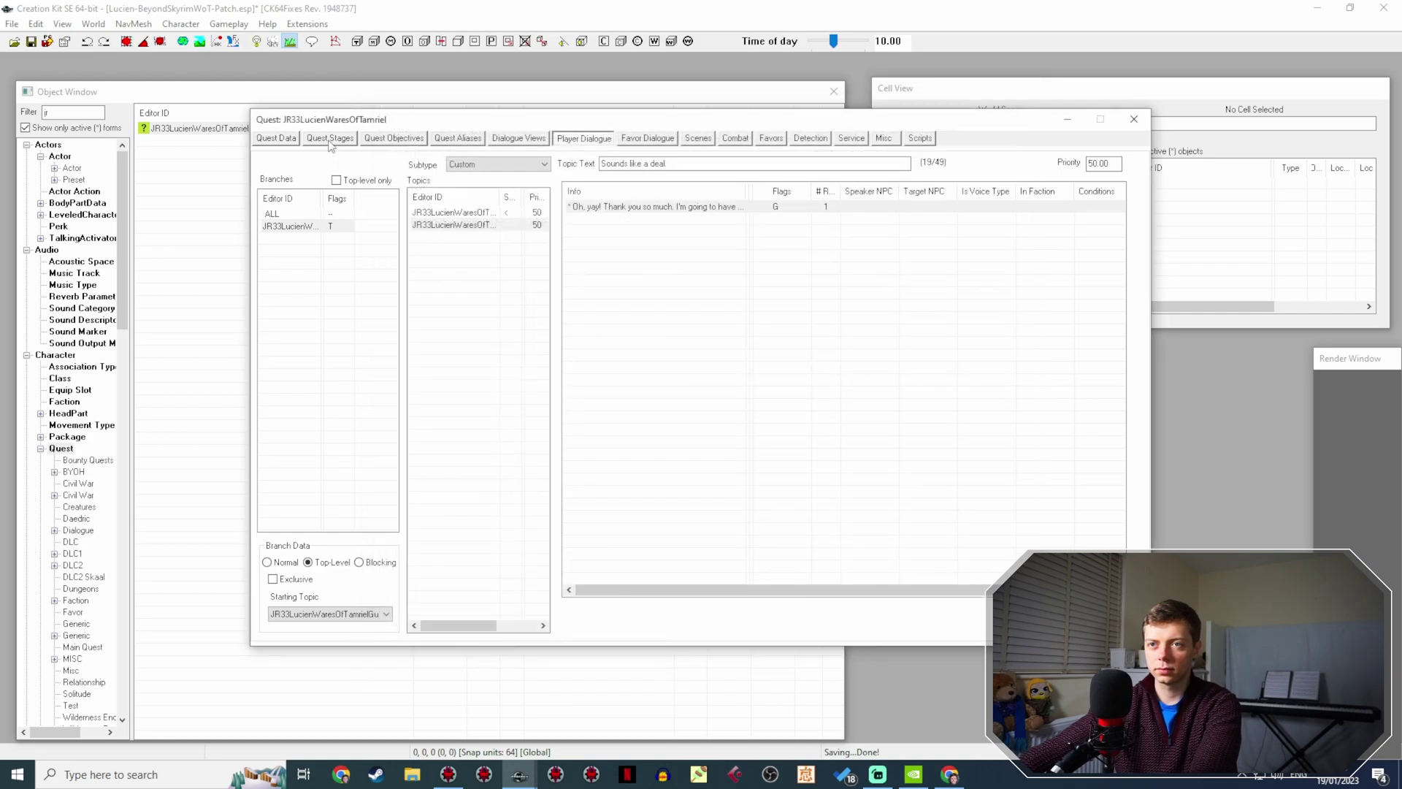
# Add a new quest stage with index 30 to JR33LucienWaresOfTamriel.
pyautogui.click(460, 213)
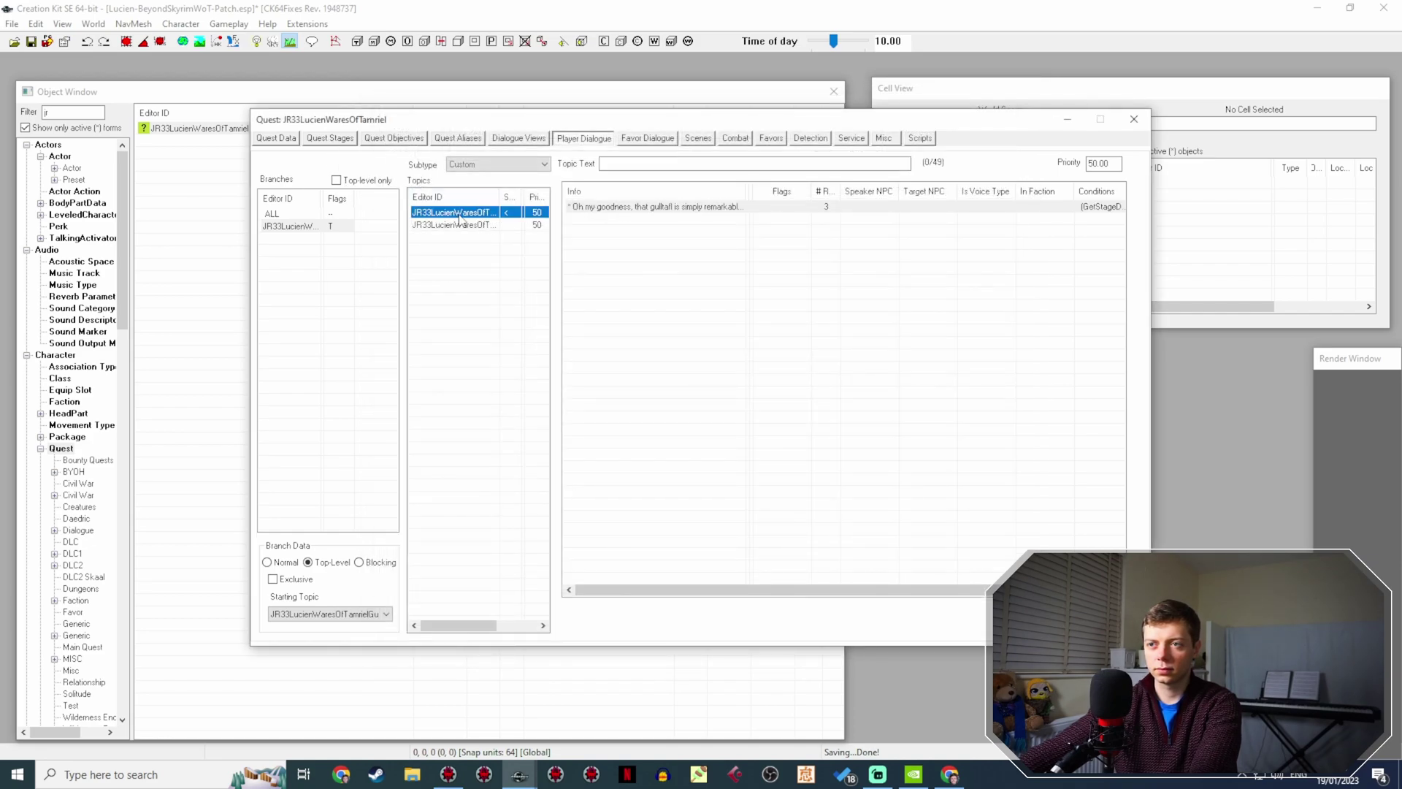
pyautogui.click(344, 140)
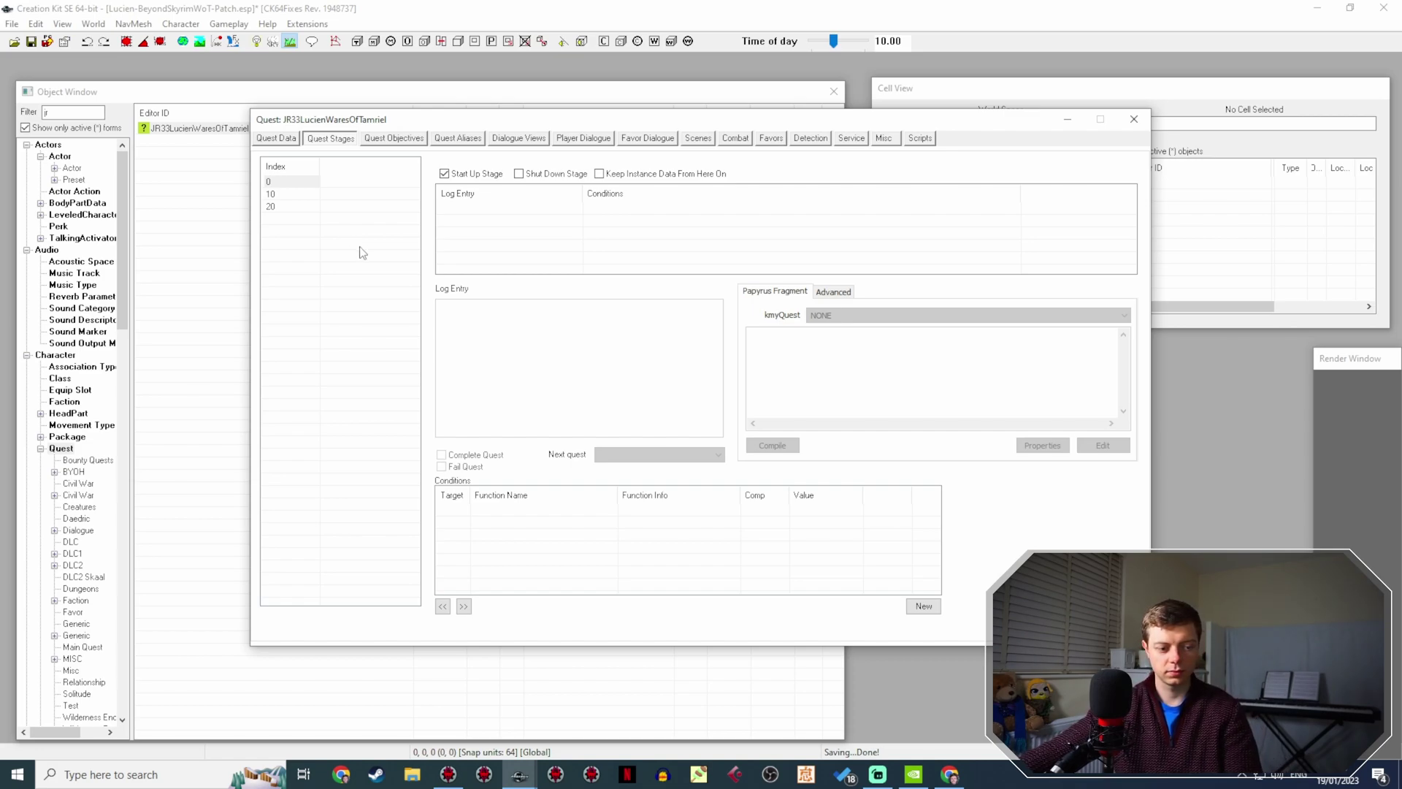
pyautogui.rightClick(272, 207)
pyautogui.click(297, 236)
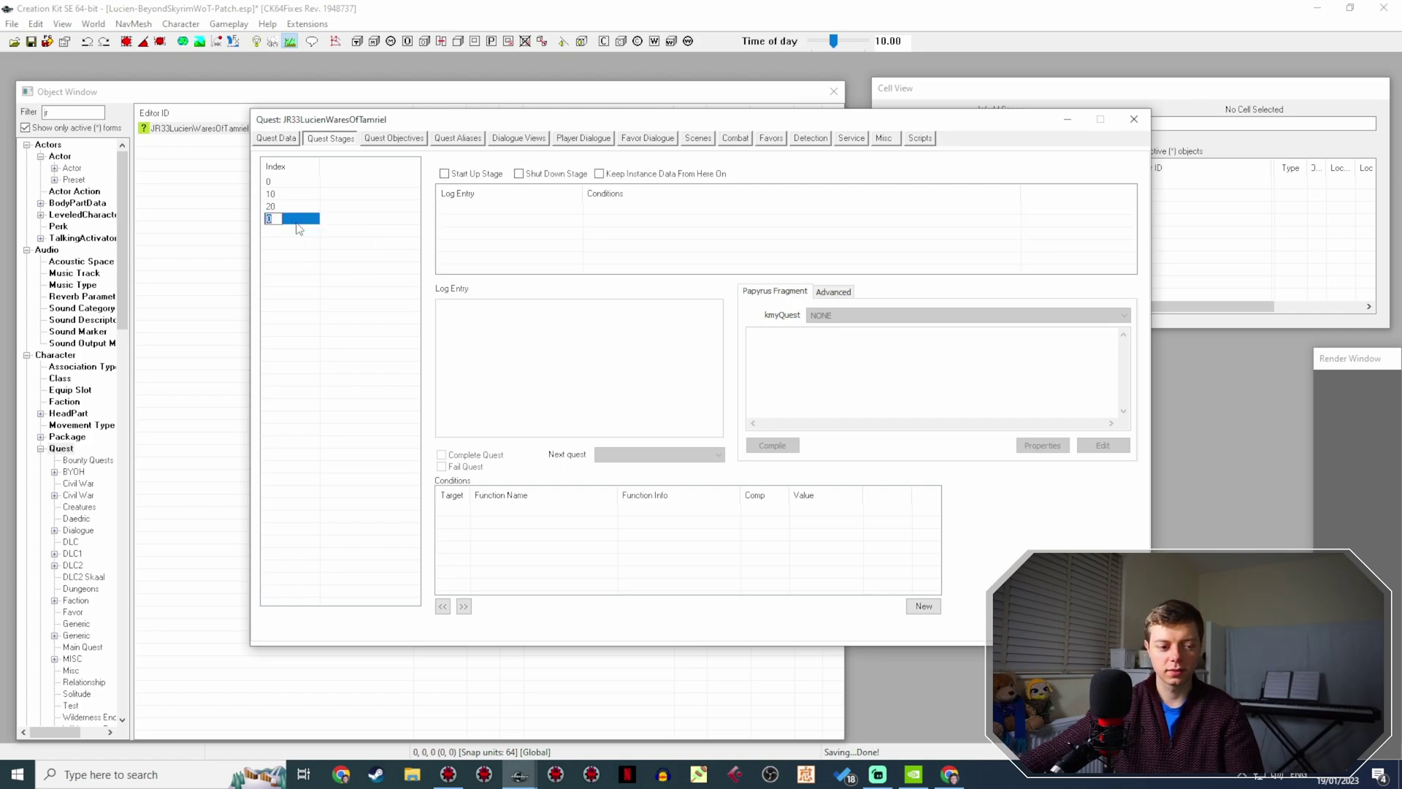
pyautogui.write('30')
pyautogui.press('Return')
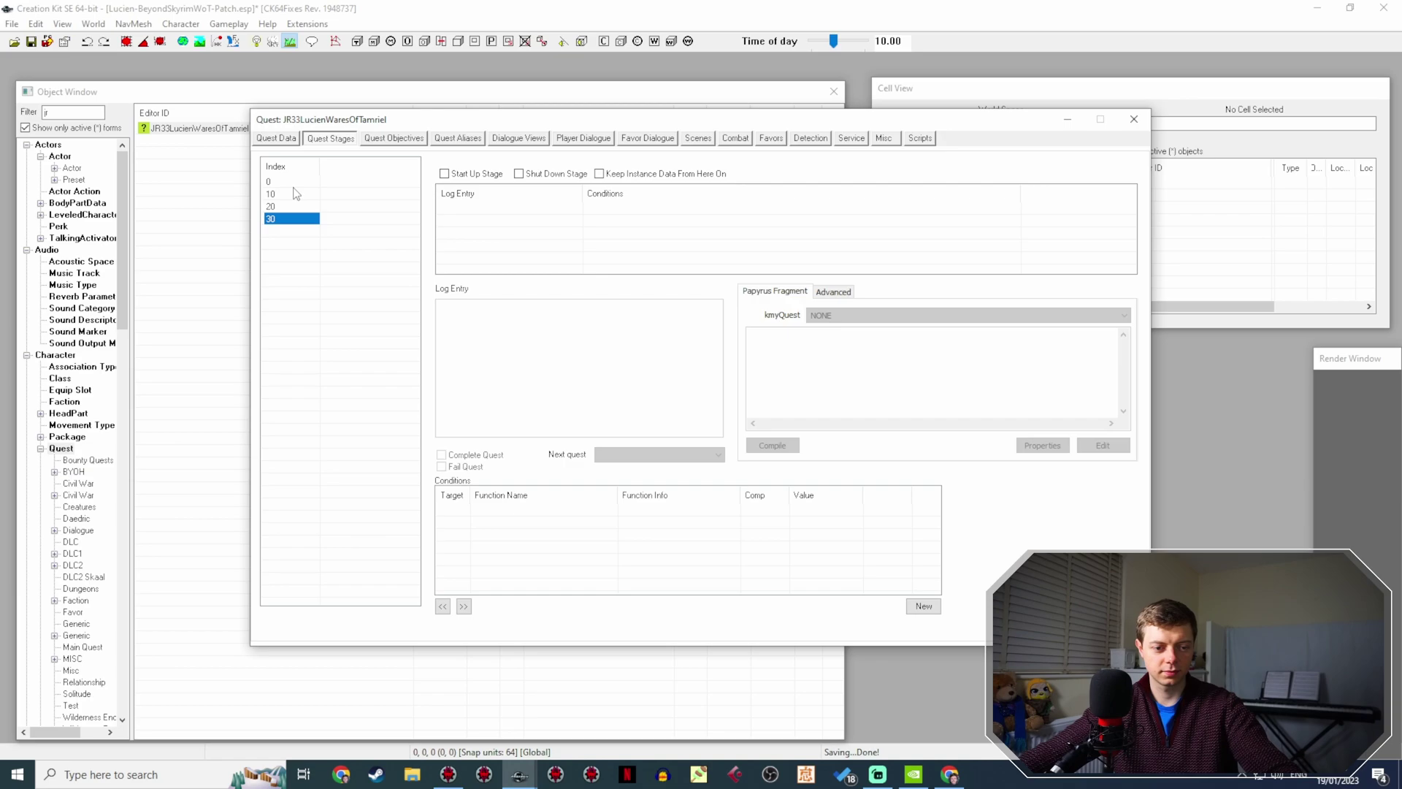
# Create an empty log entry for quest stage 30.
pyautogui.rightClick(533, 227)
pyautogui.click(564, 234)
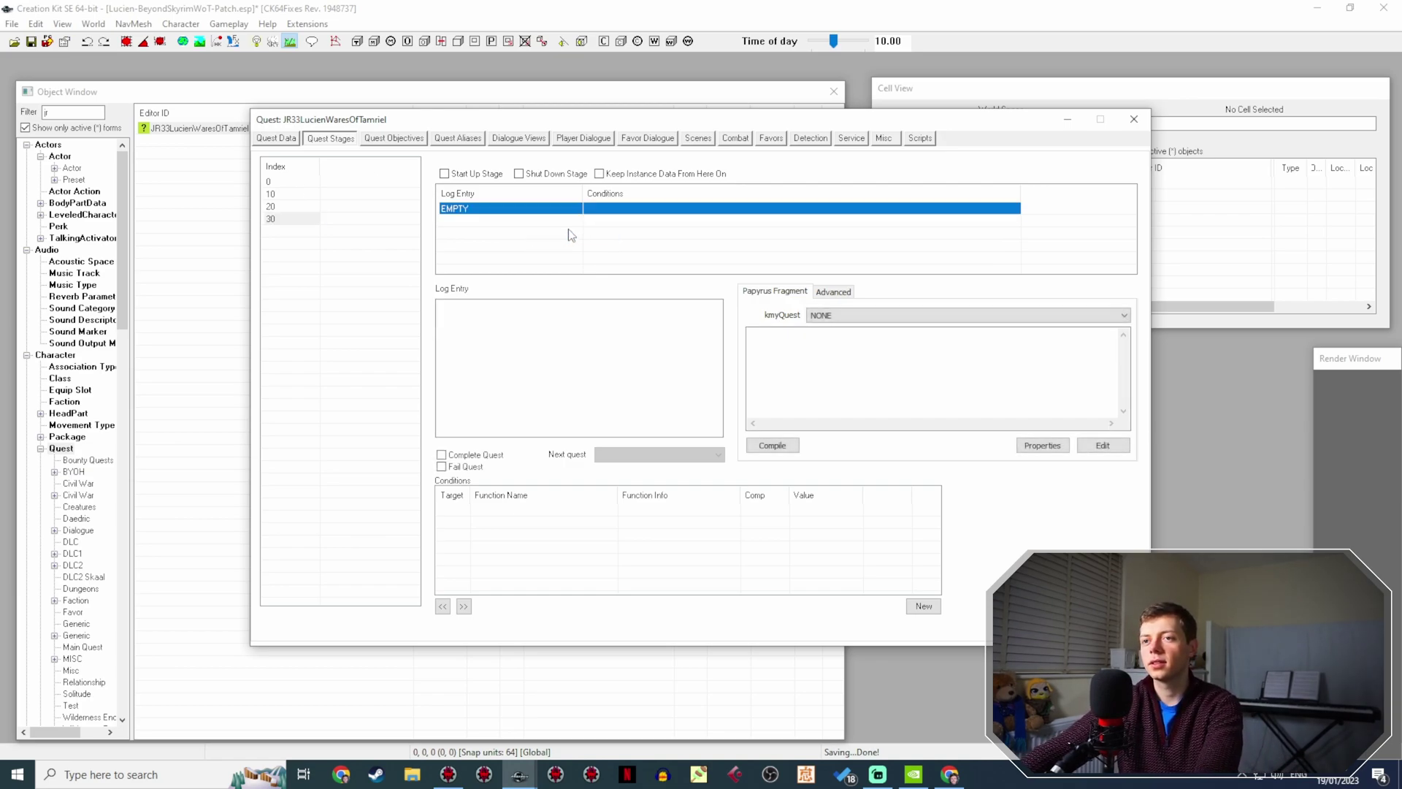
pyautogui.click(606, 334)
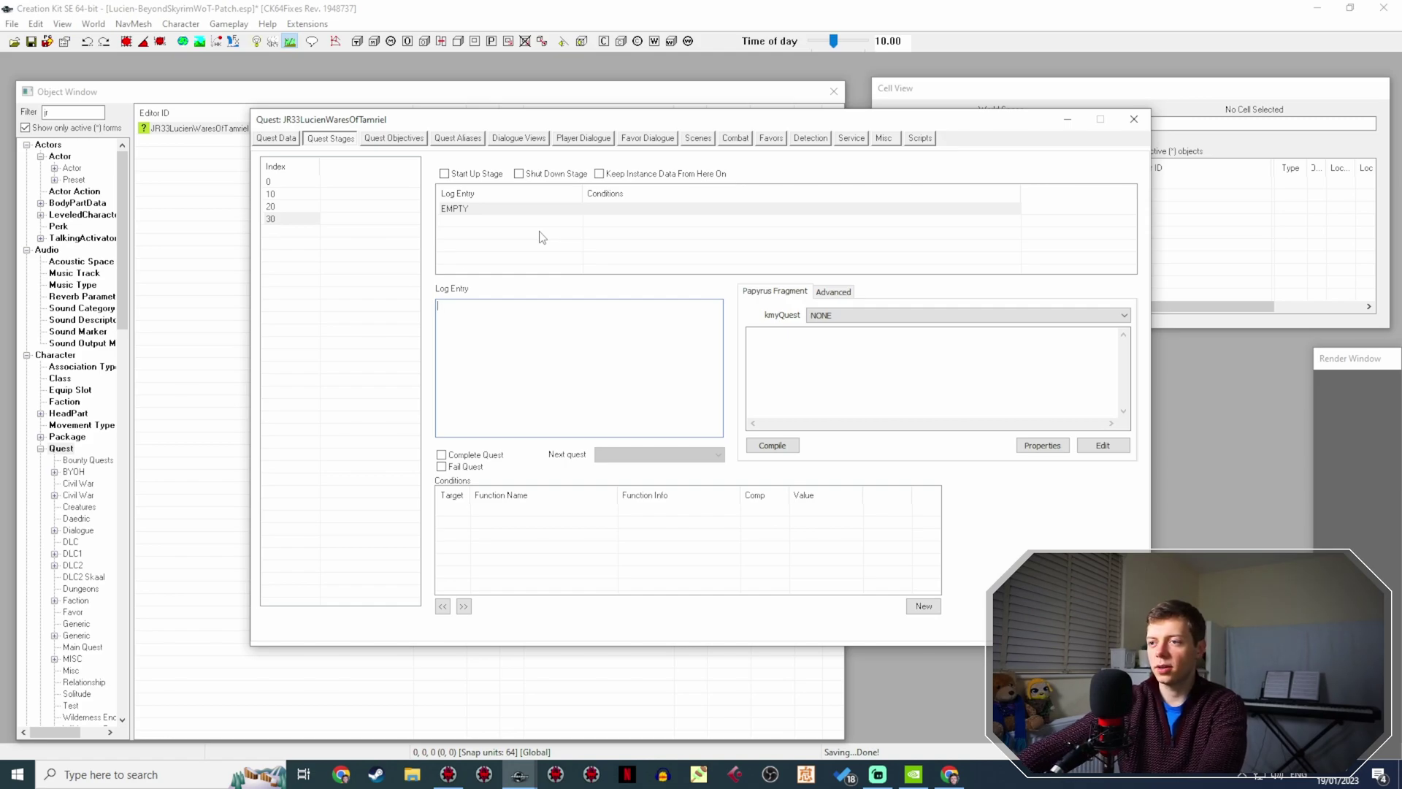
# Save the JR33LucienWaresOfTamriel quest with its new stage, save the plugin, and reopen the quest.
pyautogui.click(1051, 447)
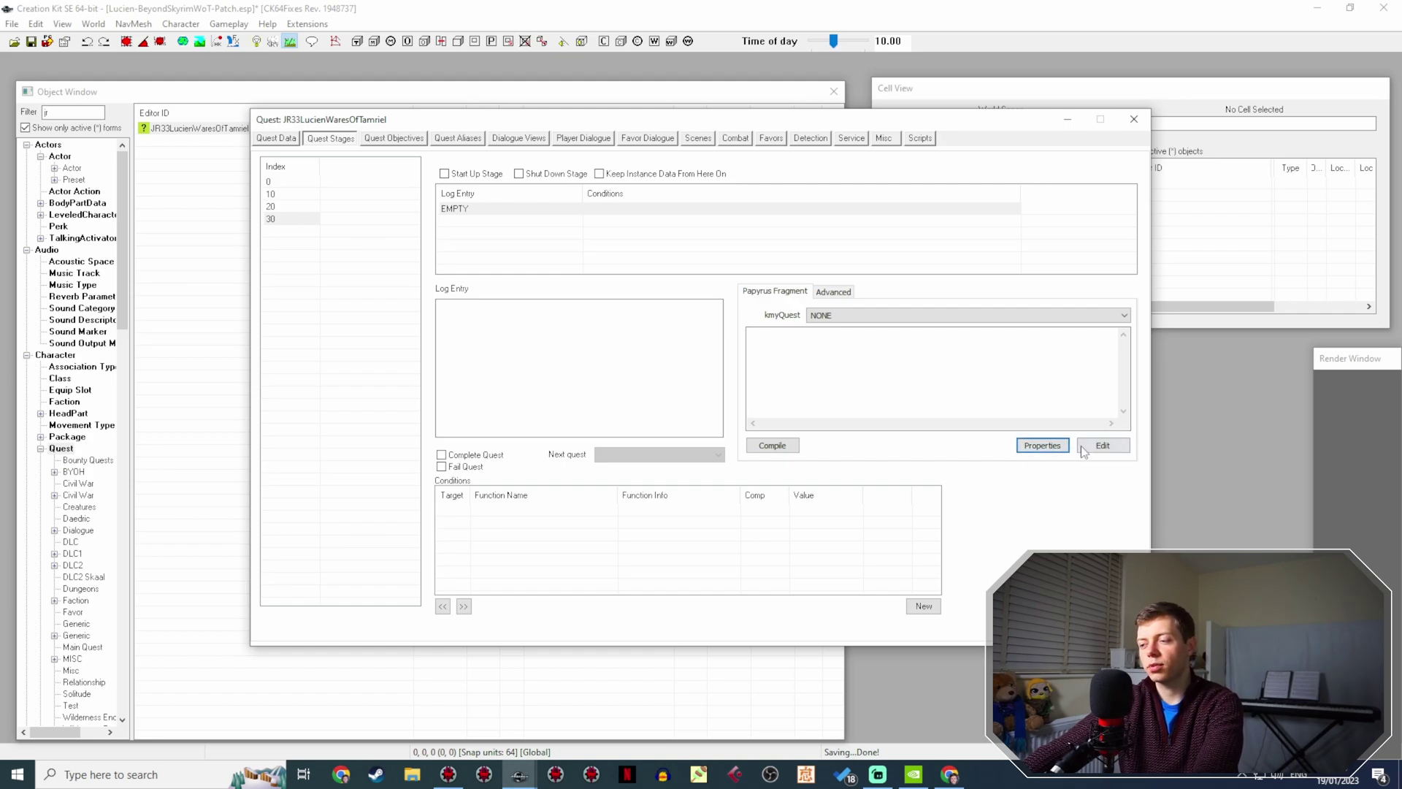
pyautogui.click(1052, 628)
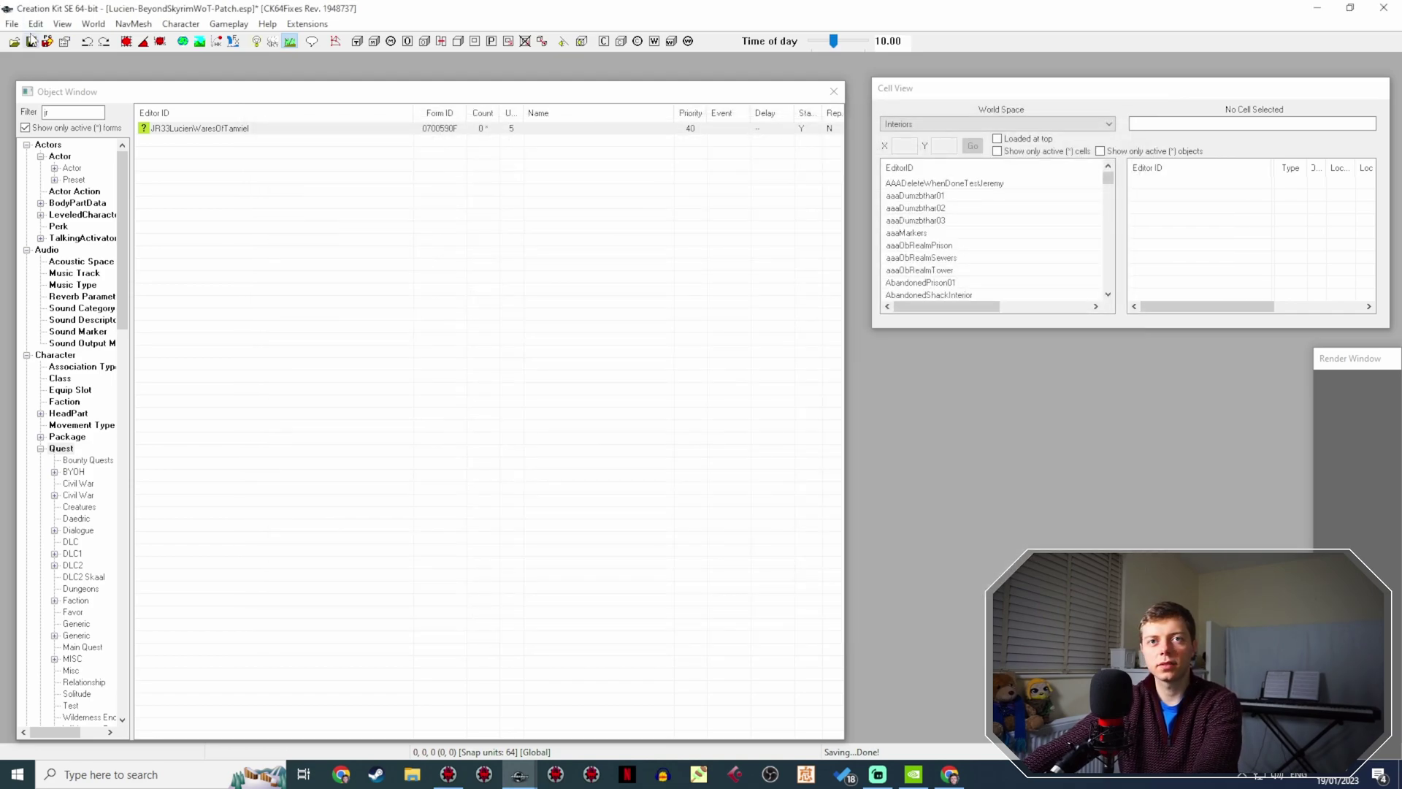
pyautogui.click(225, 131)
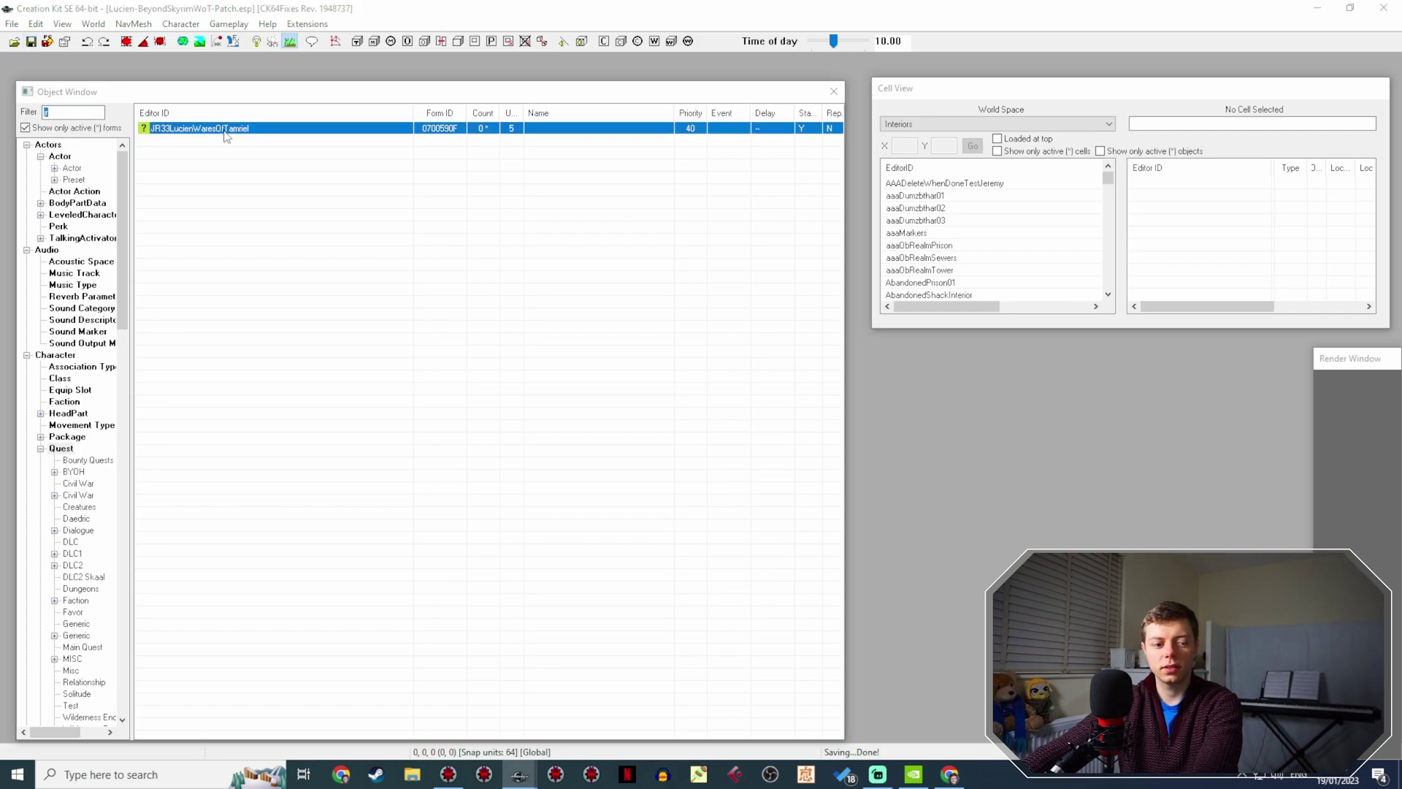
pyautogui.doubleClick(225, 132)
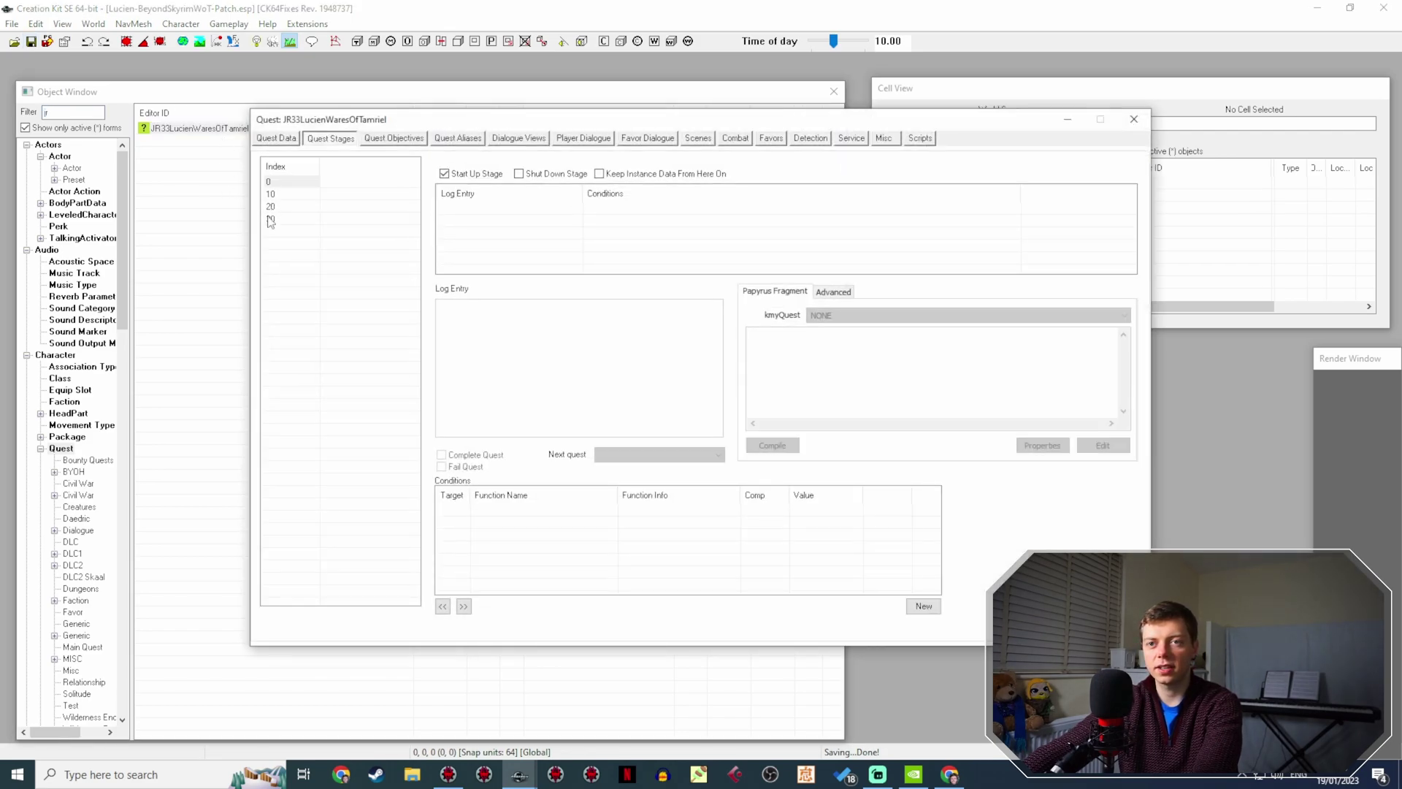
# Enter a lone semicolon as stage 30's Papyrus fragment, save the quest, and reopen it at stage 30.
pyautogui.click(270, 219)
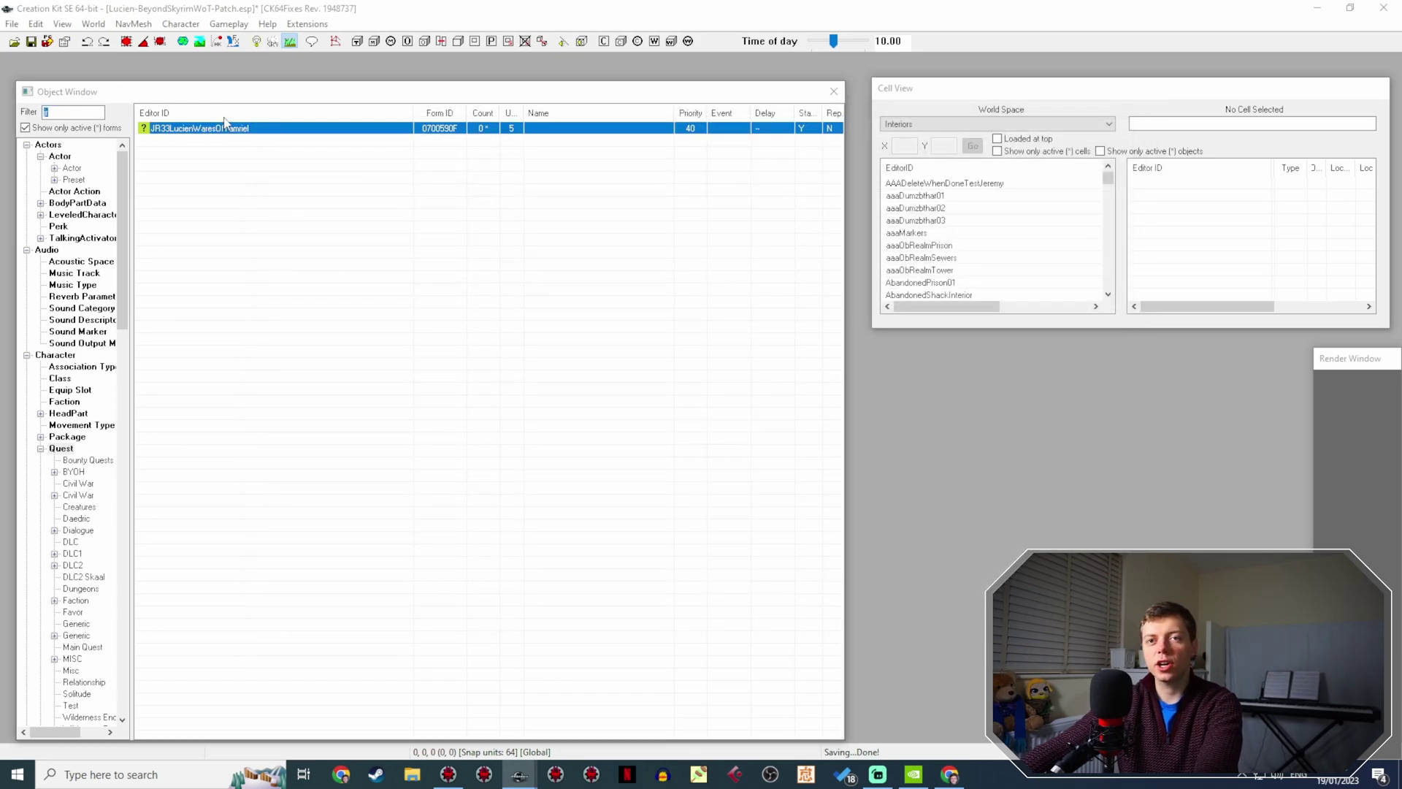
pyautogui.doubleClick(219, 128)
pyautogui.click(272, 219)
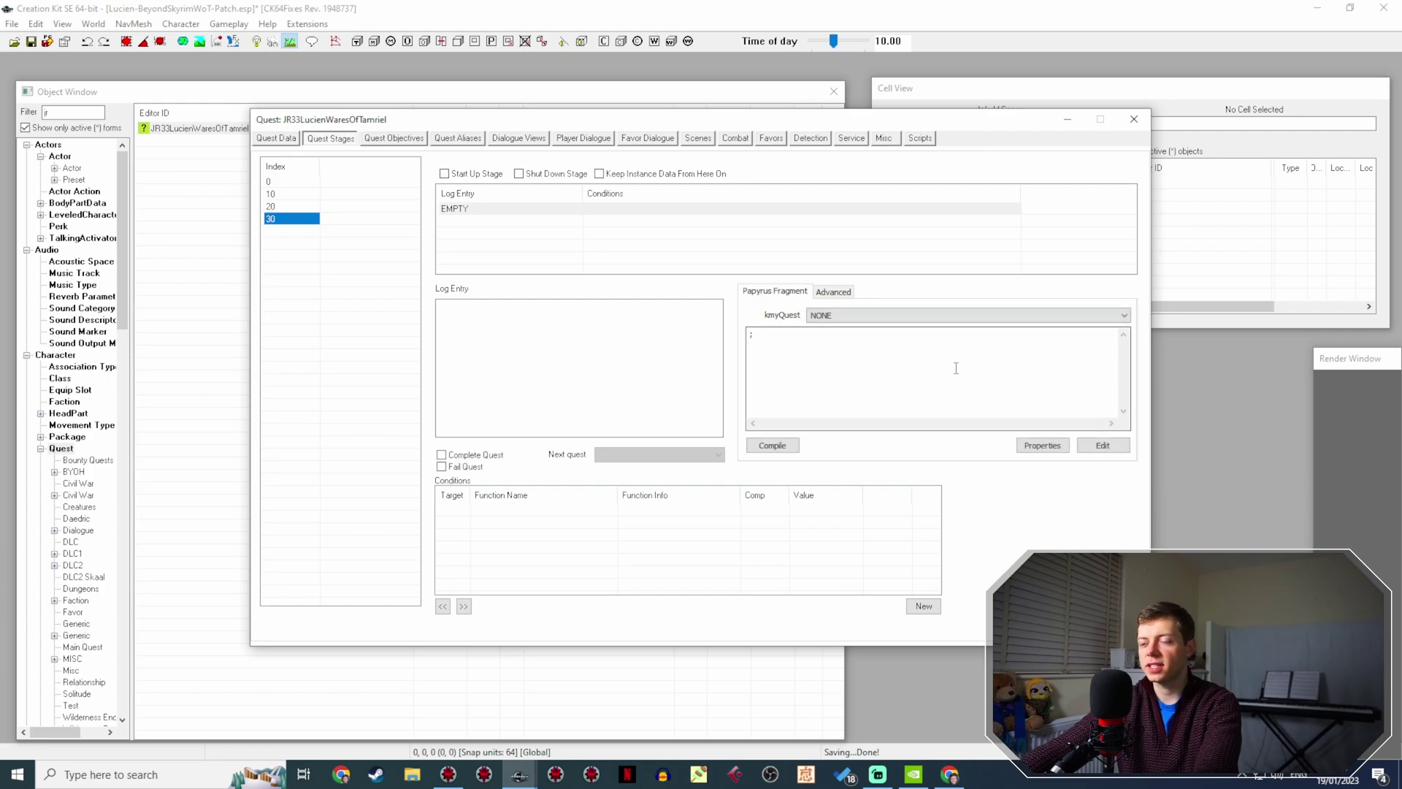
# Try to add a property of type JRLucienFollow named LucienScript to the quest's fragment script.
pyautogui.click(1056, 446)
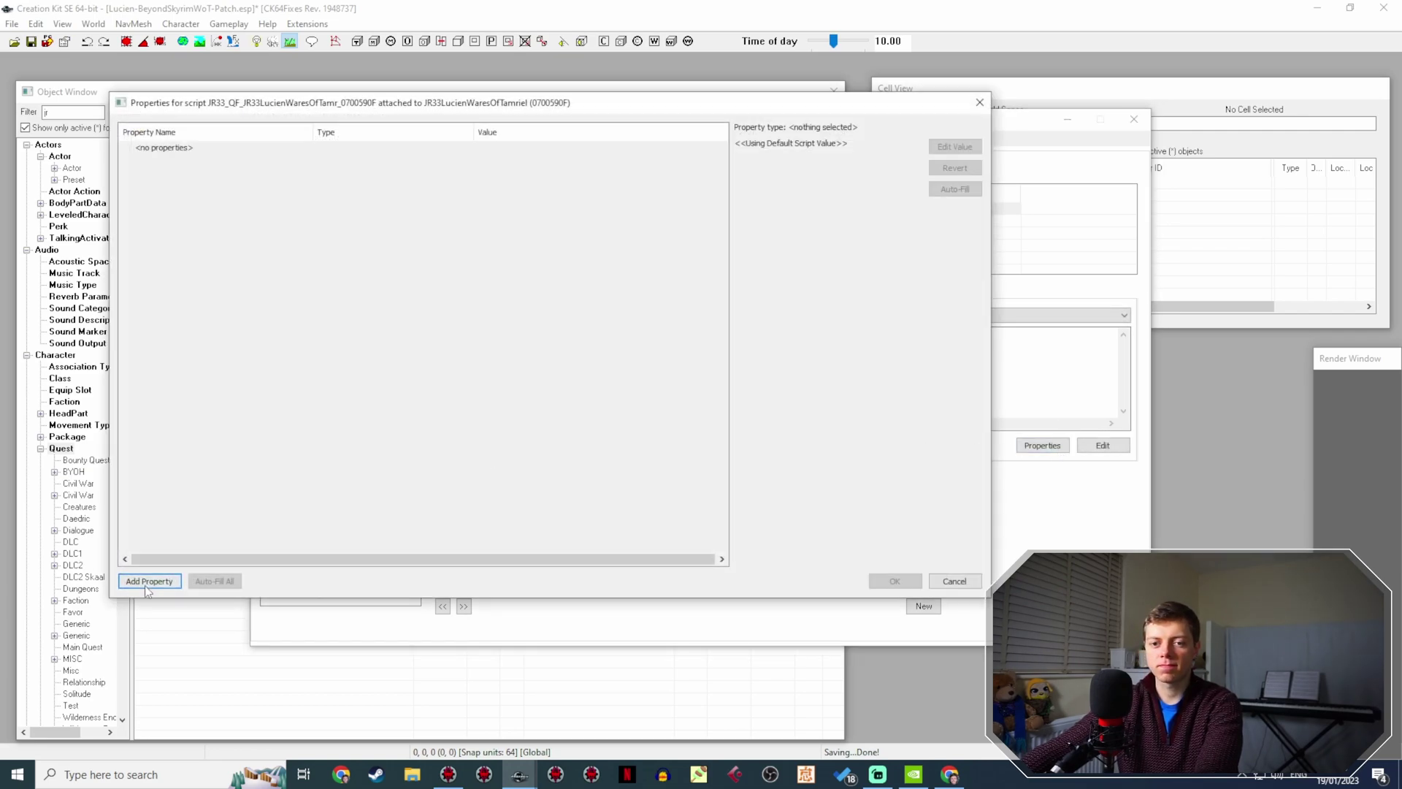
pyautogui.click(145, 577)
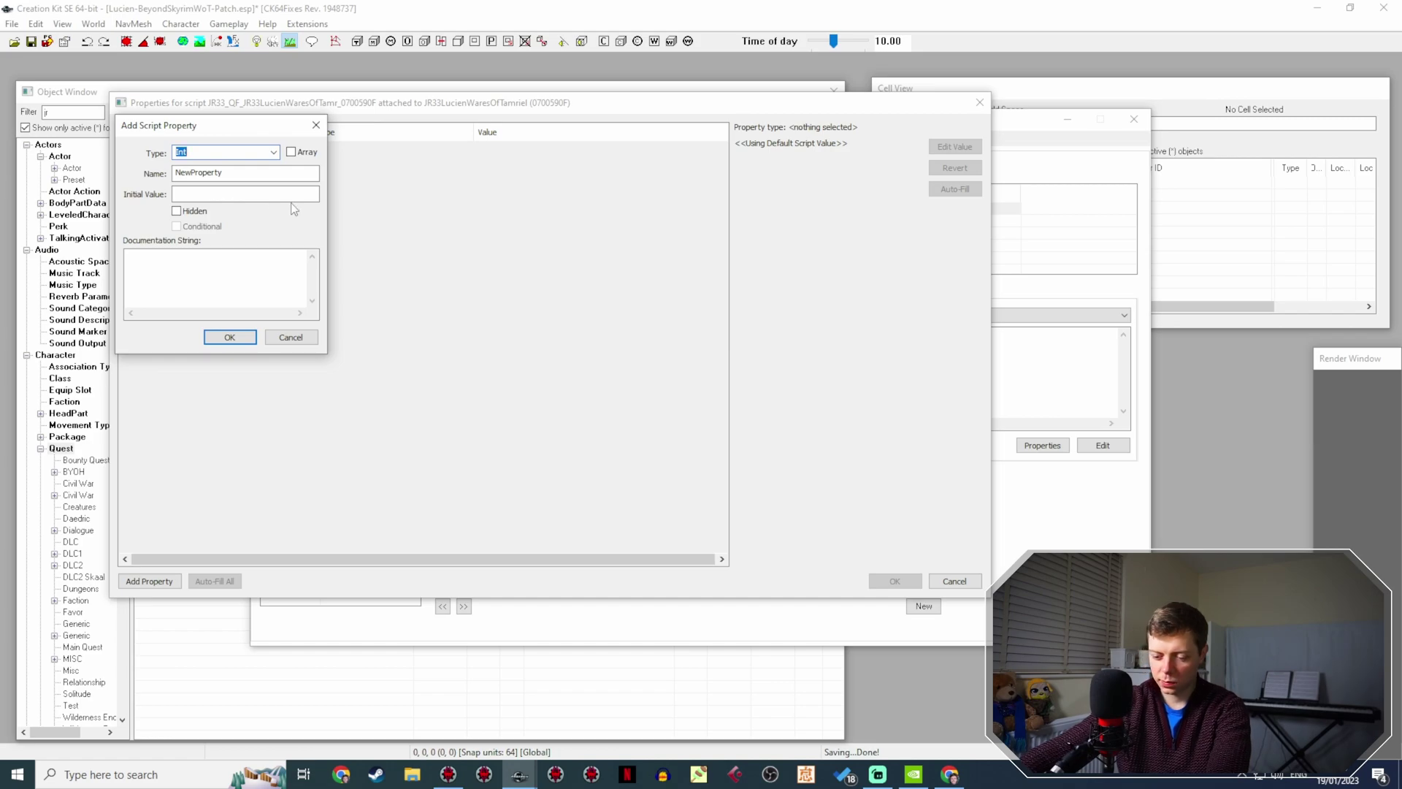
pyautogui.write('JRL')
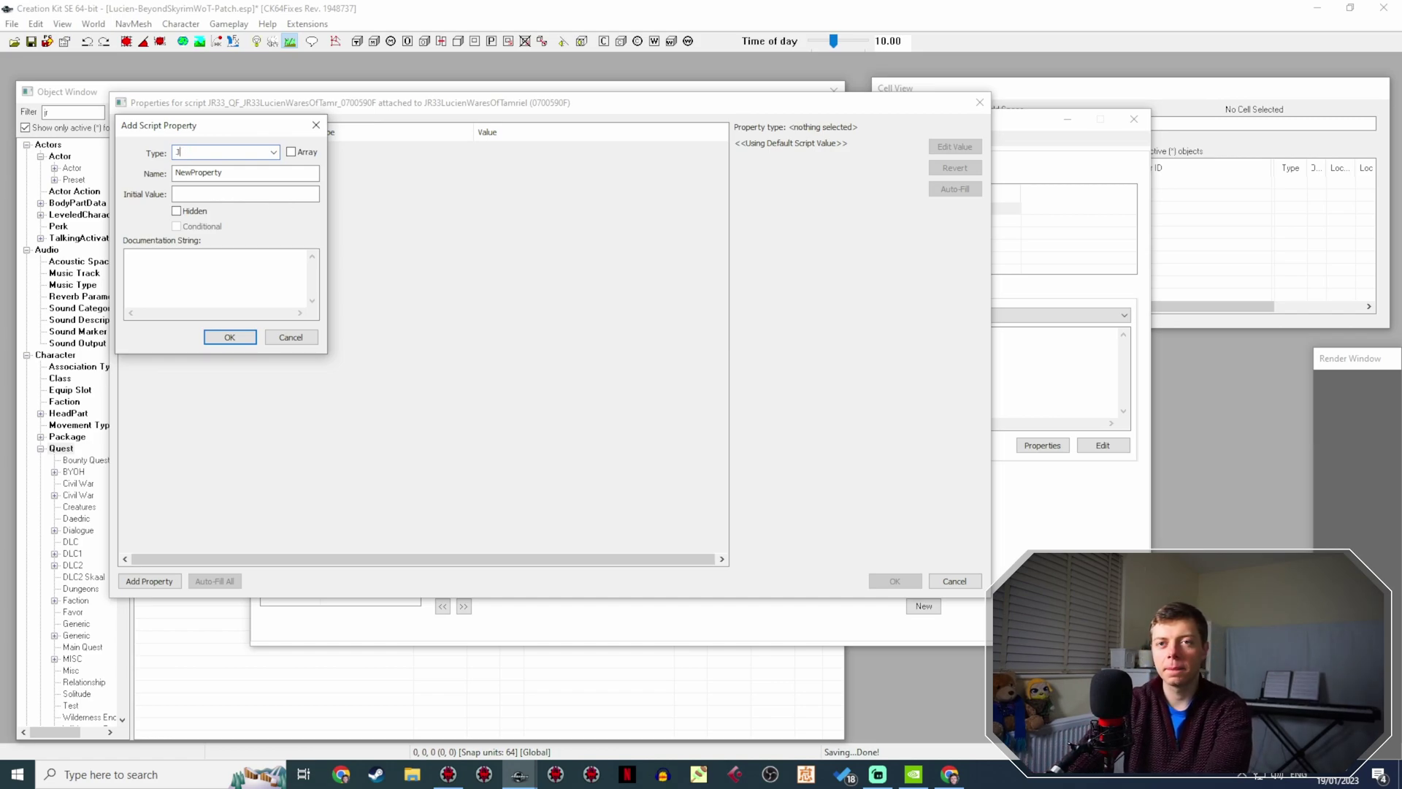
pyautogui.write('nFollow')
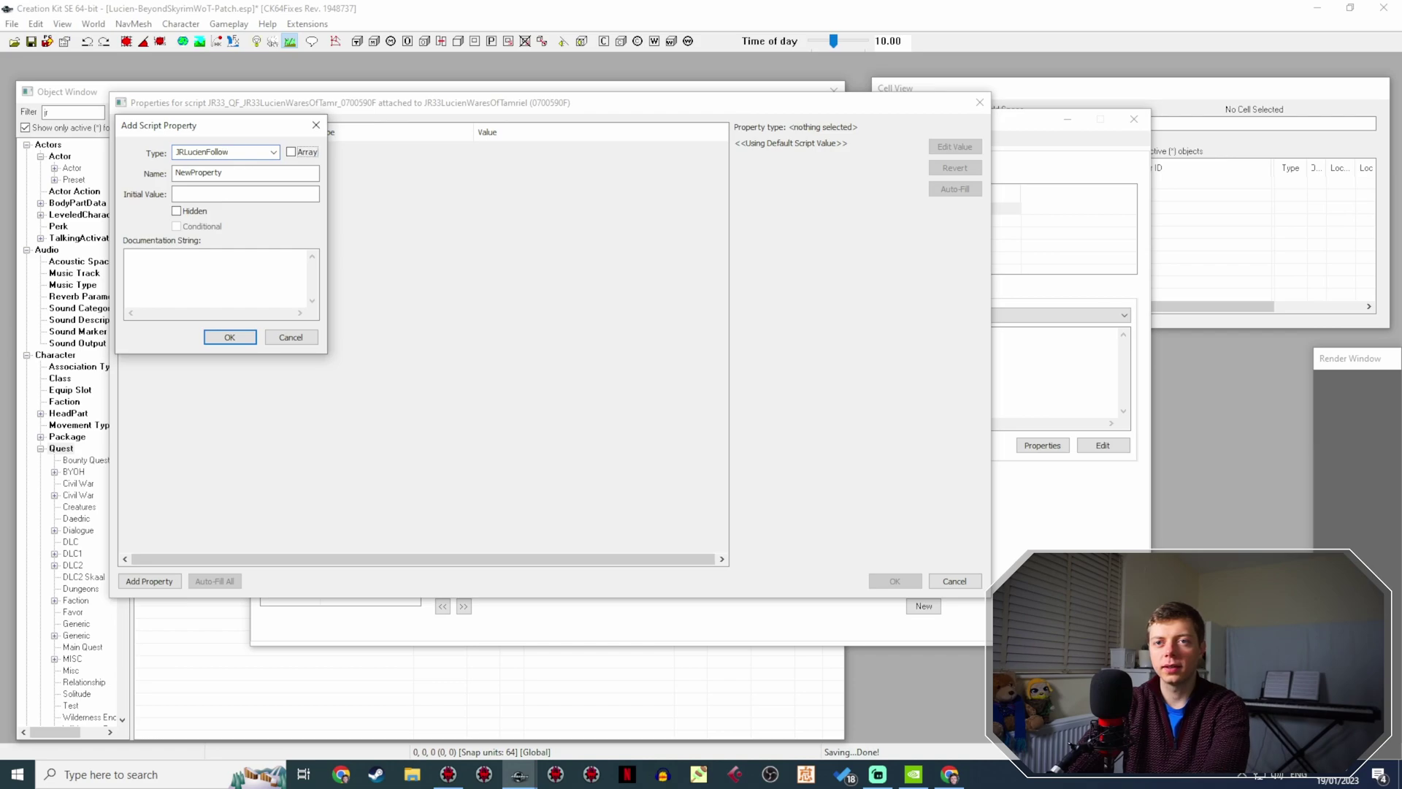
pyautogui.press('Tab')
pyautogui.write('L')
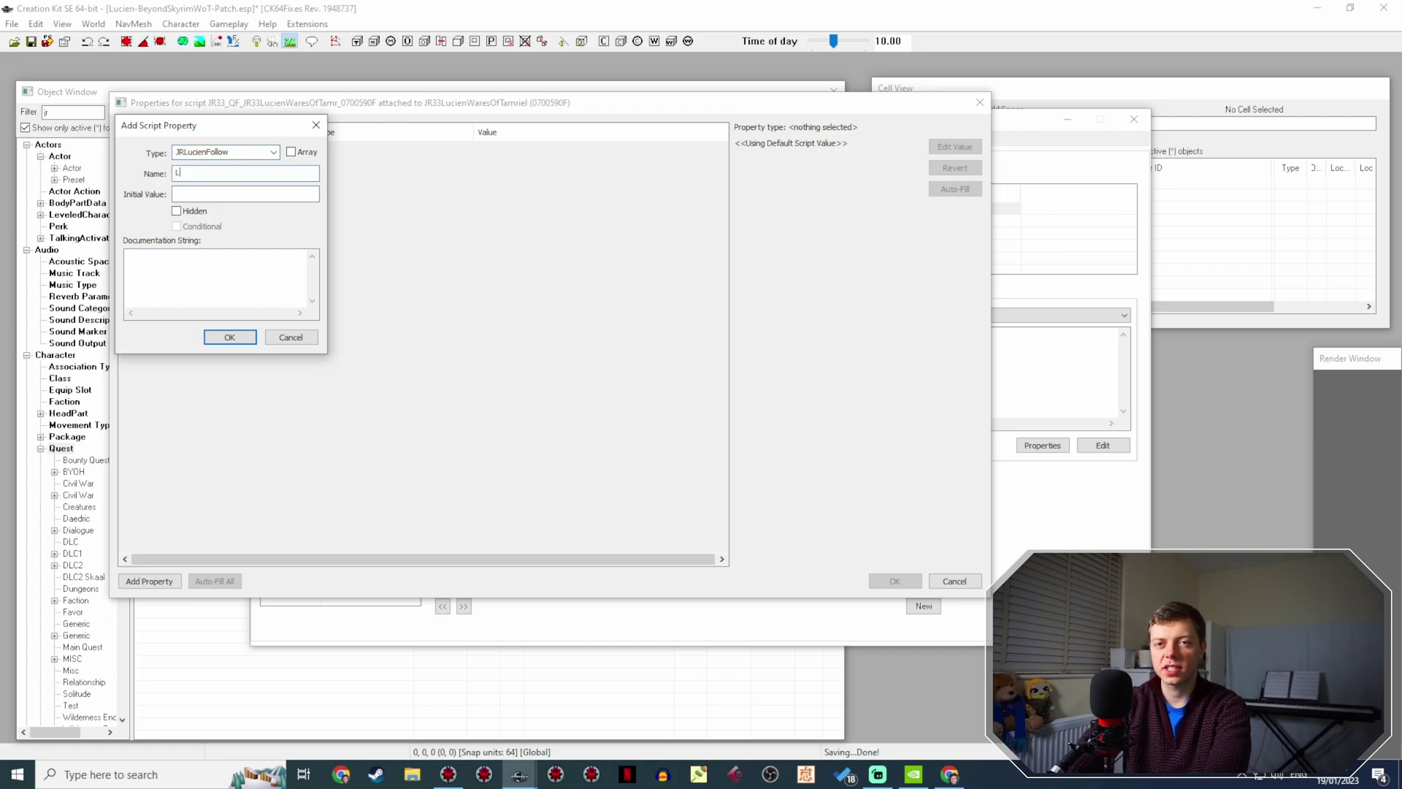
pyautogui.write('ucienScri')
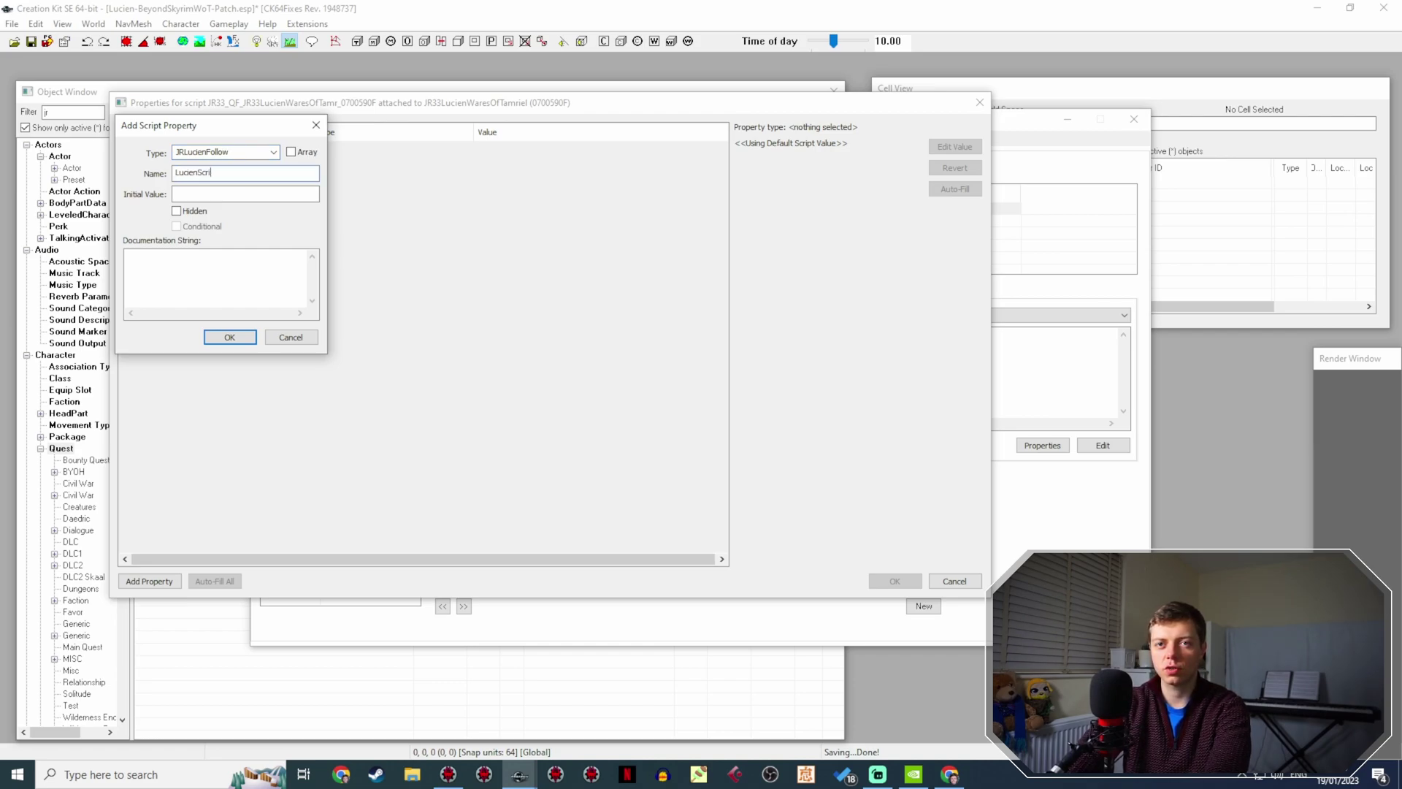
pyautogui.write('pt')
pyautogui.click(229, 337)
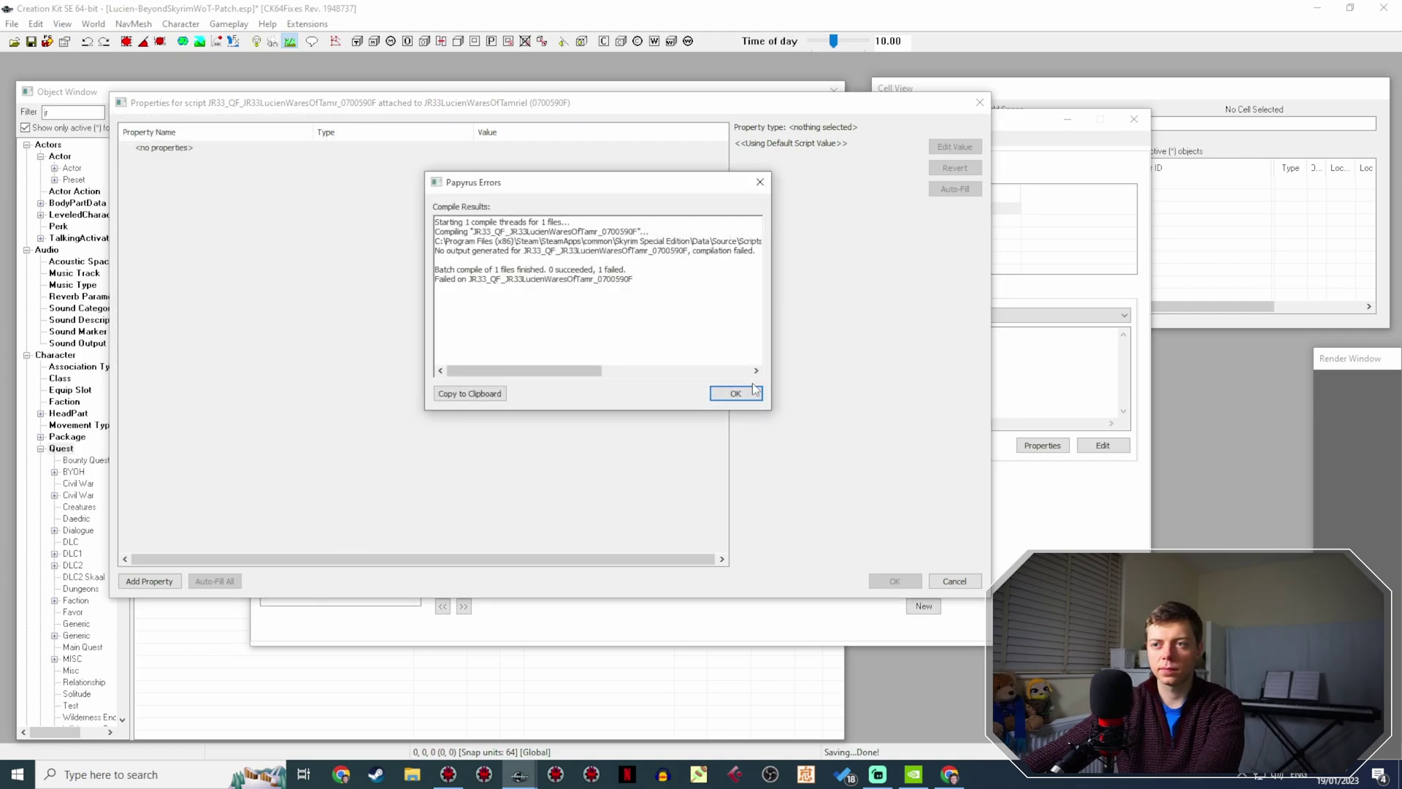
pyautogui.click(750, 395)
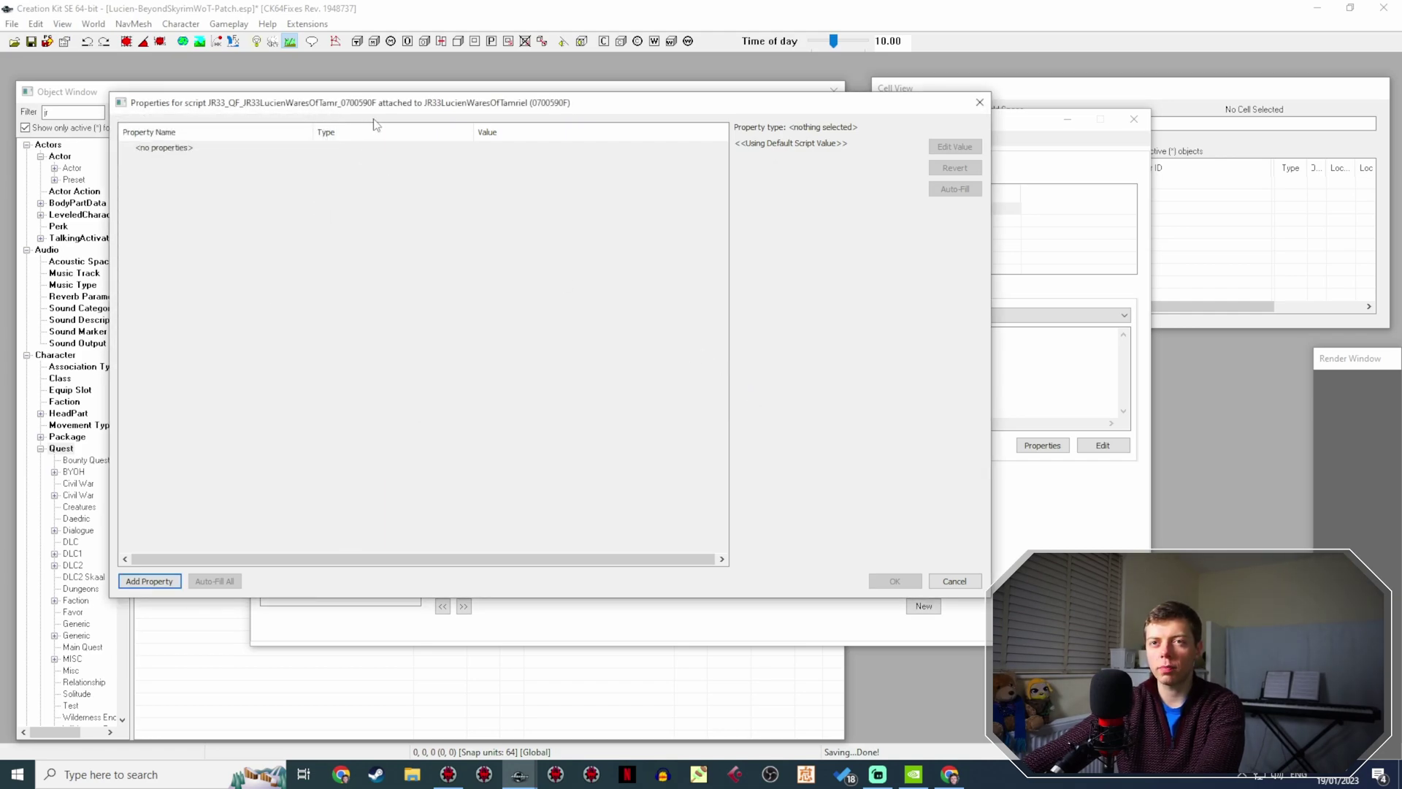
pyautogui.click(955, 581)
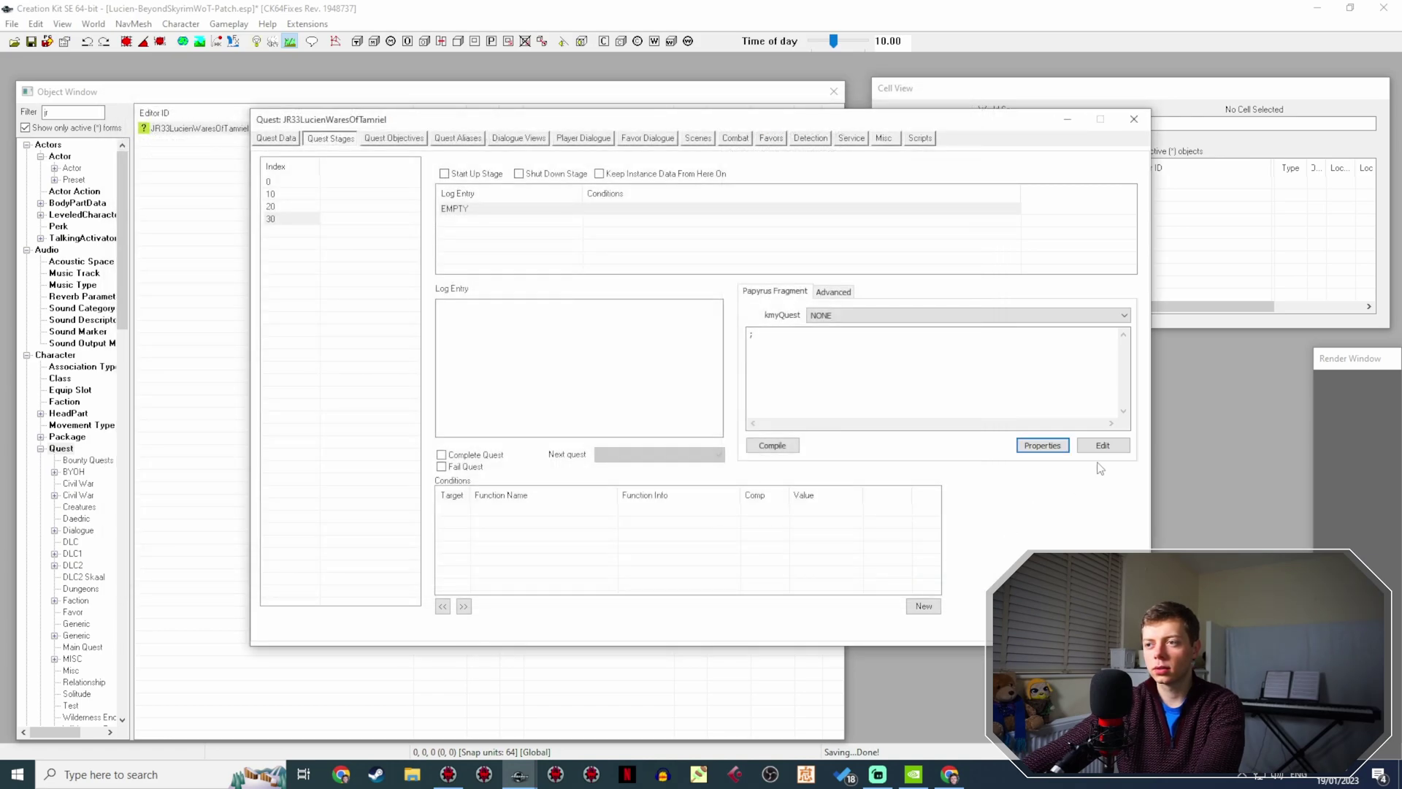
# Change the LucienScript property's type to JRLucienFollower in the fragment script's source and try to save the script.
pyautogui.click(920, 138)
pyautogui.click(334, 184)
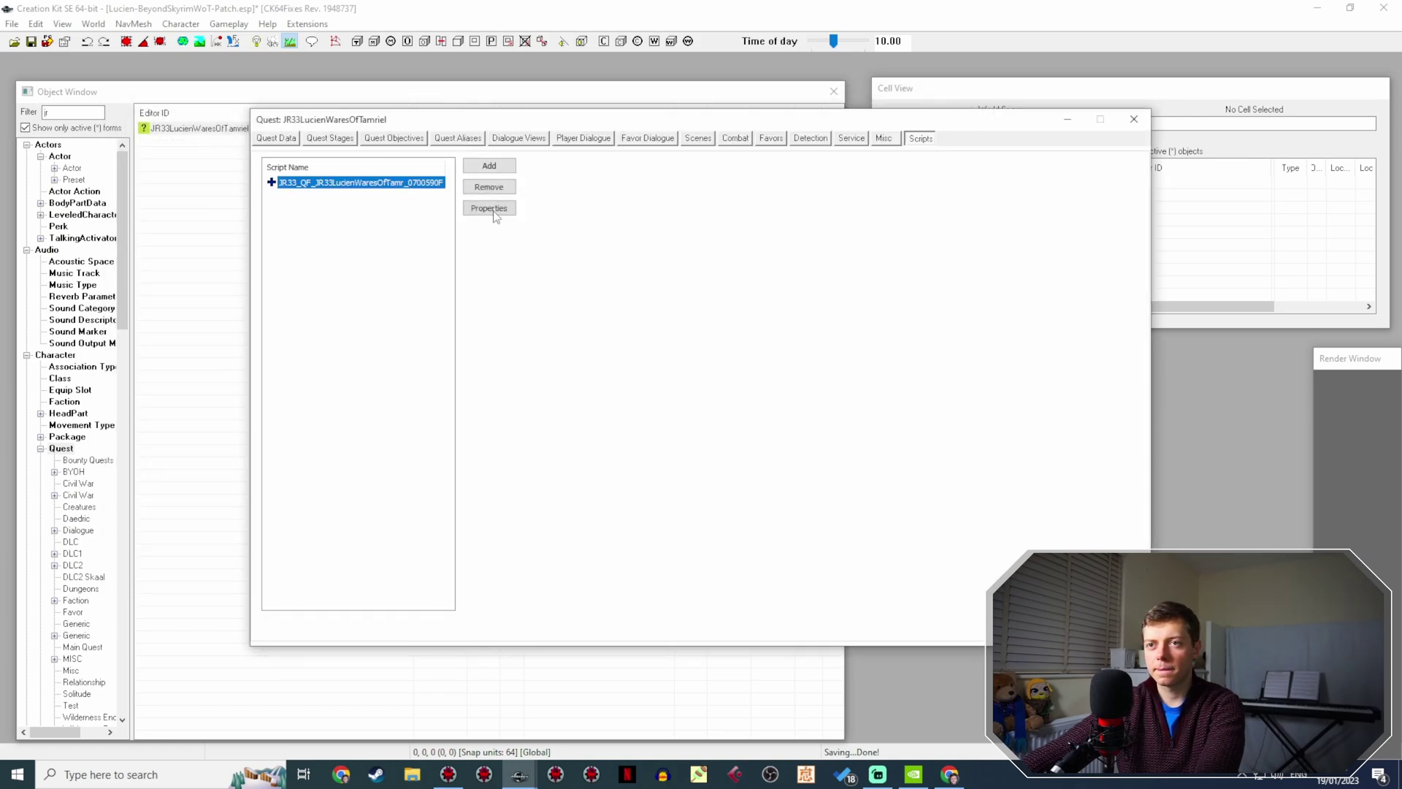
pyautogui.rightClick(394, 182)
pyautogui.click(461, 263)
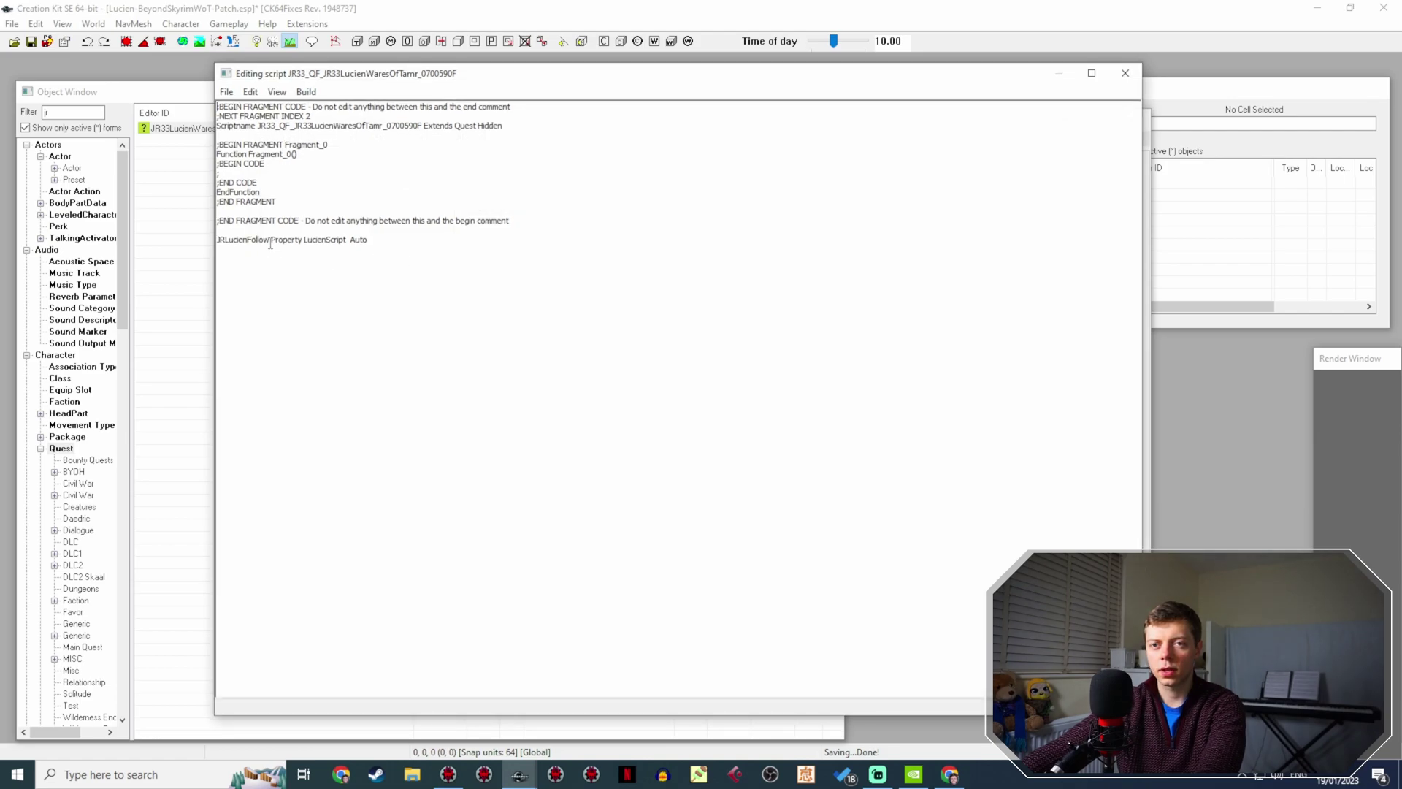
pyautogui.write('er')
pyautogui.hotkey('ctrl', 's')
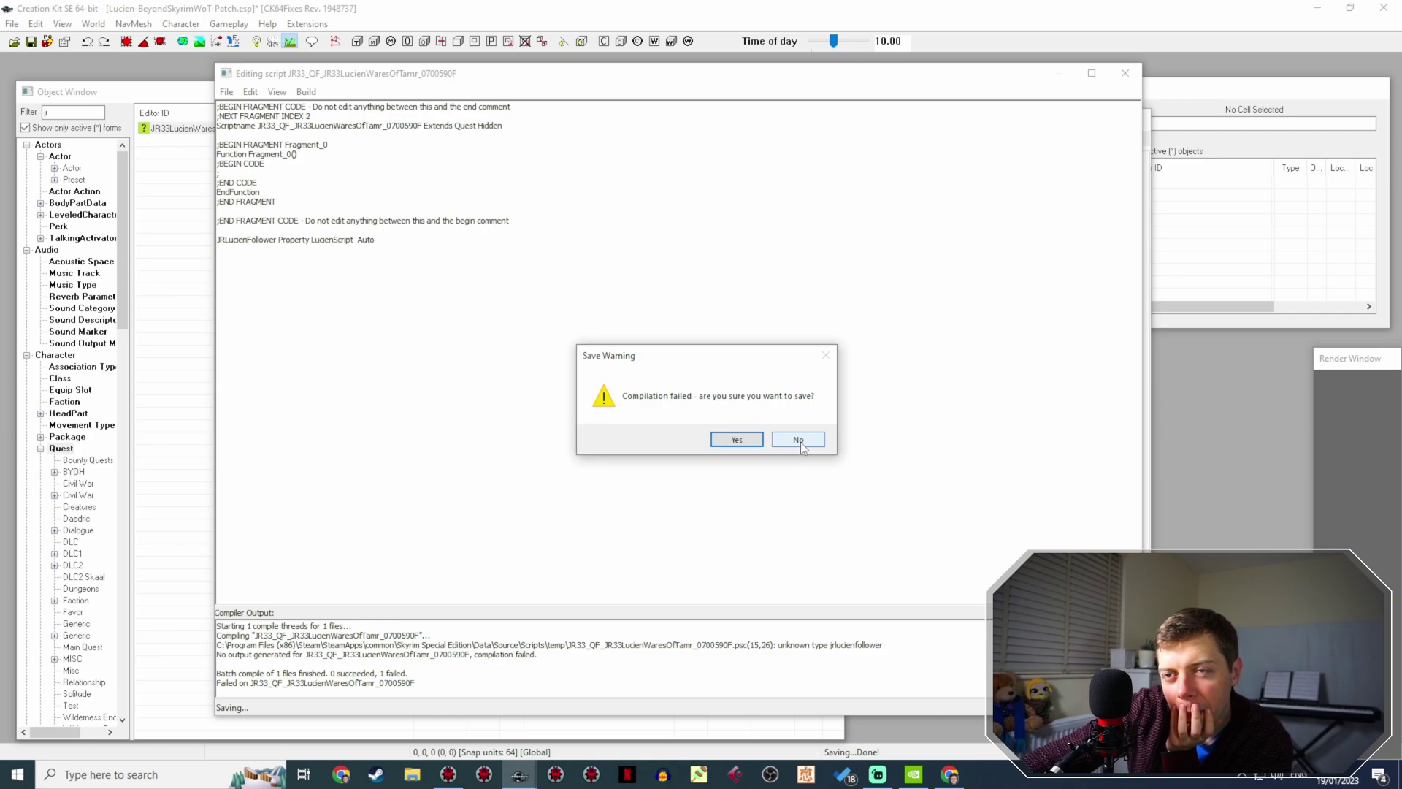
pyautogui.click(800, 442)
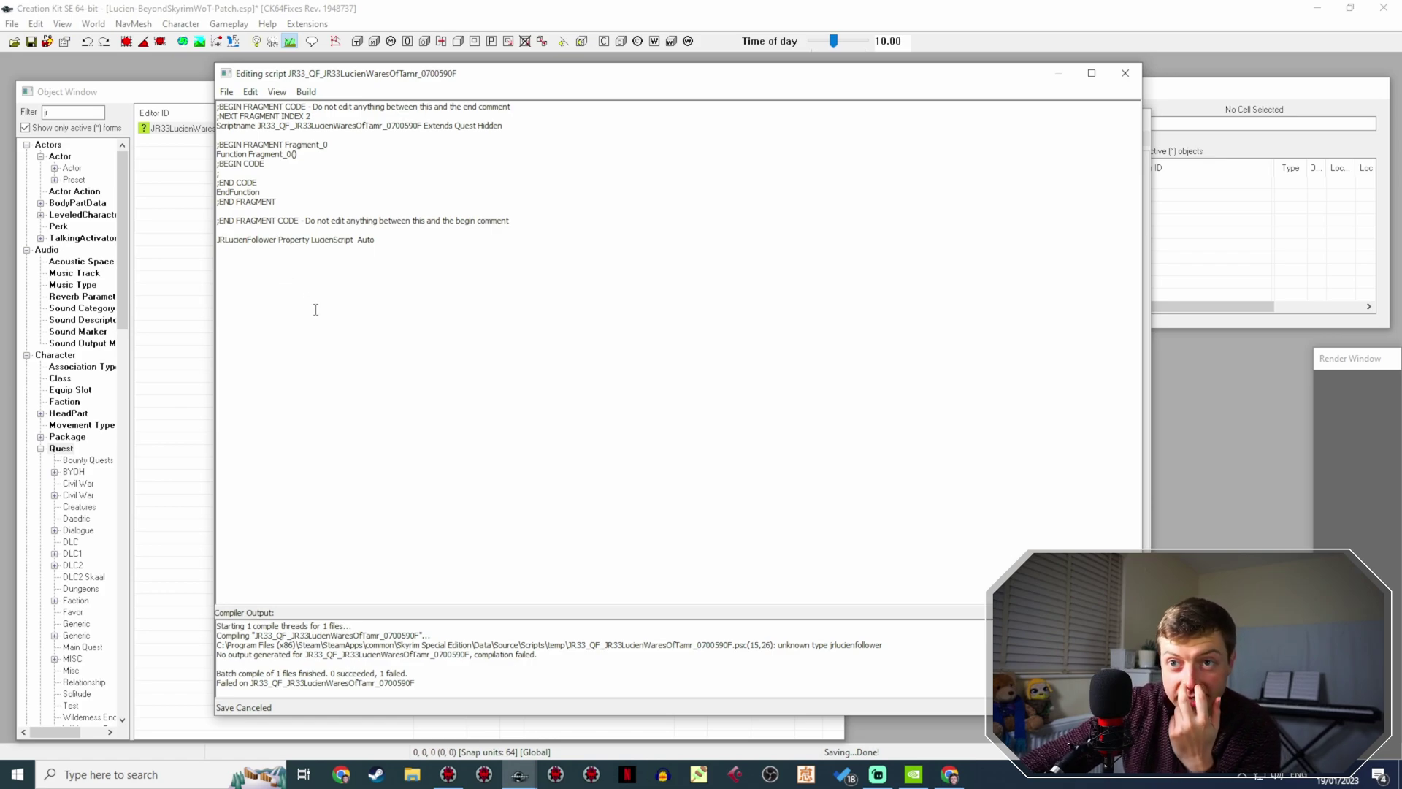
pyautogui.doubleClick(272, 239)
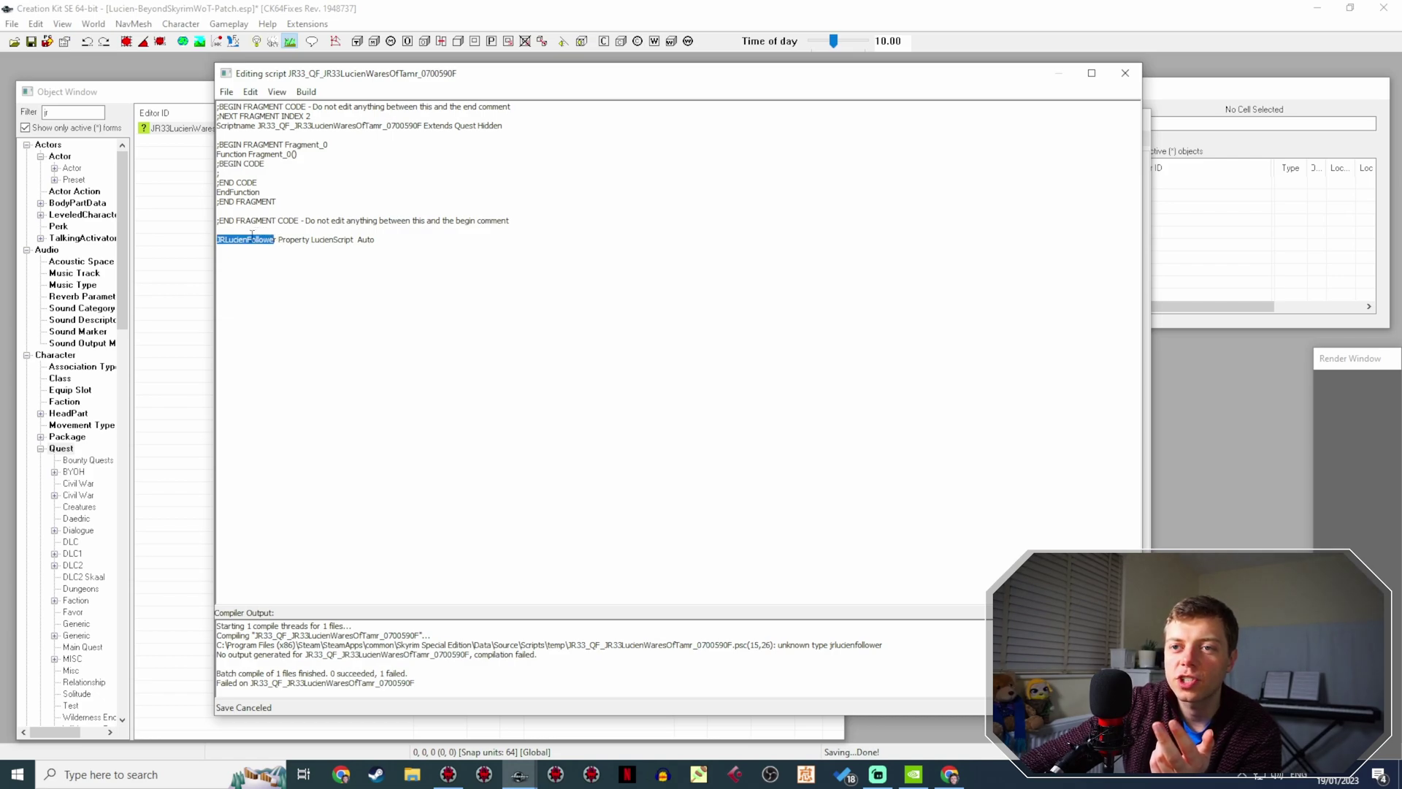
# Change the LucienScript property's type in the quest script from JRLucienFollower to LucienFunctions, save and compile it, and close the script editor.
pyautogui.click(248, 237)
pyautogui.moveTo(246, 240); pyautogui.dragTo(209, 242)
pyautogui.click(312, 241)
pyautogui.click(305, 241)
pyautogui.write('LucienF')
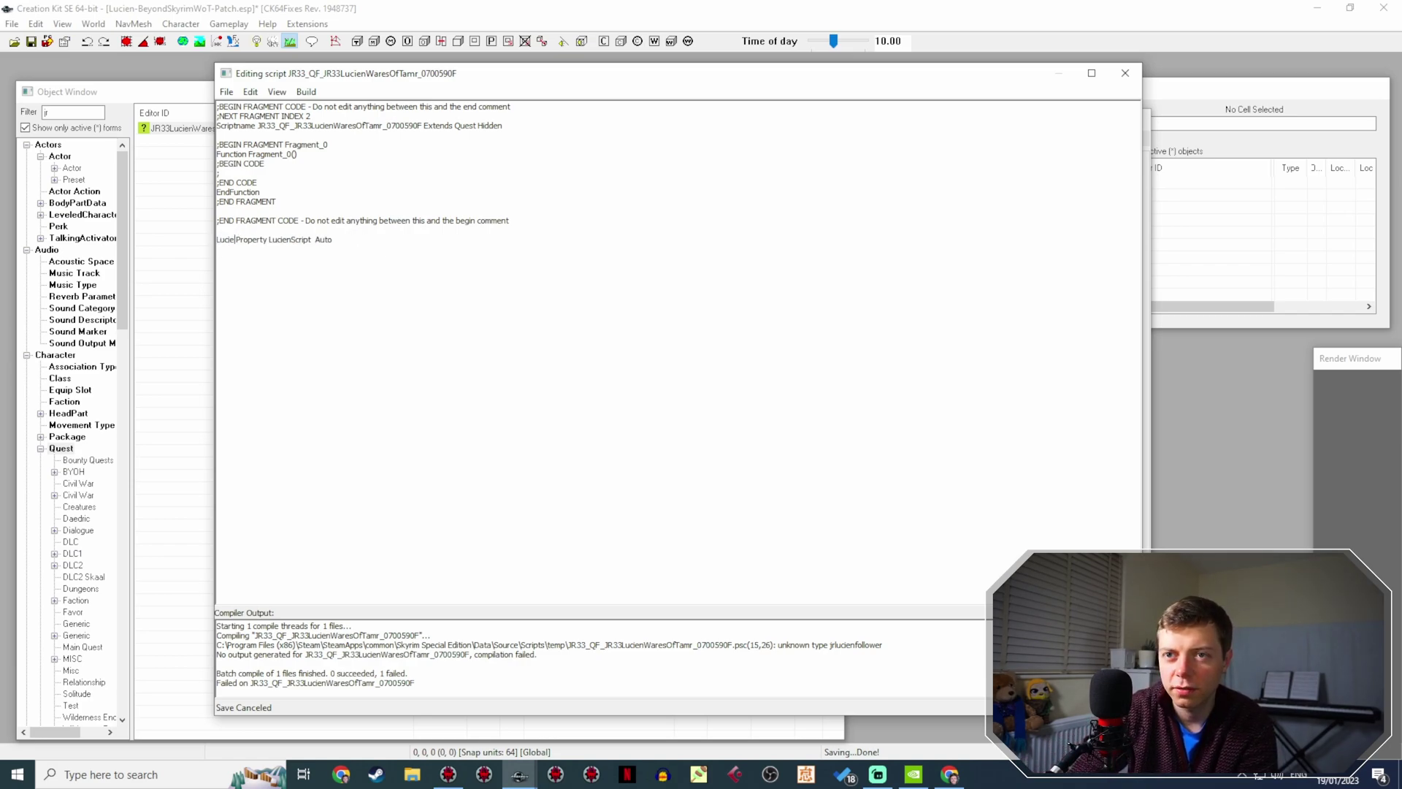
pyautogui.write('unctions')
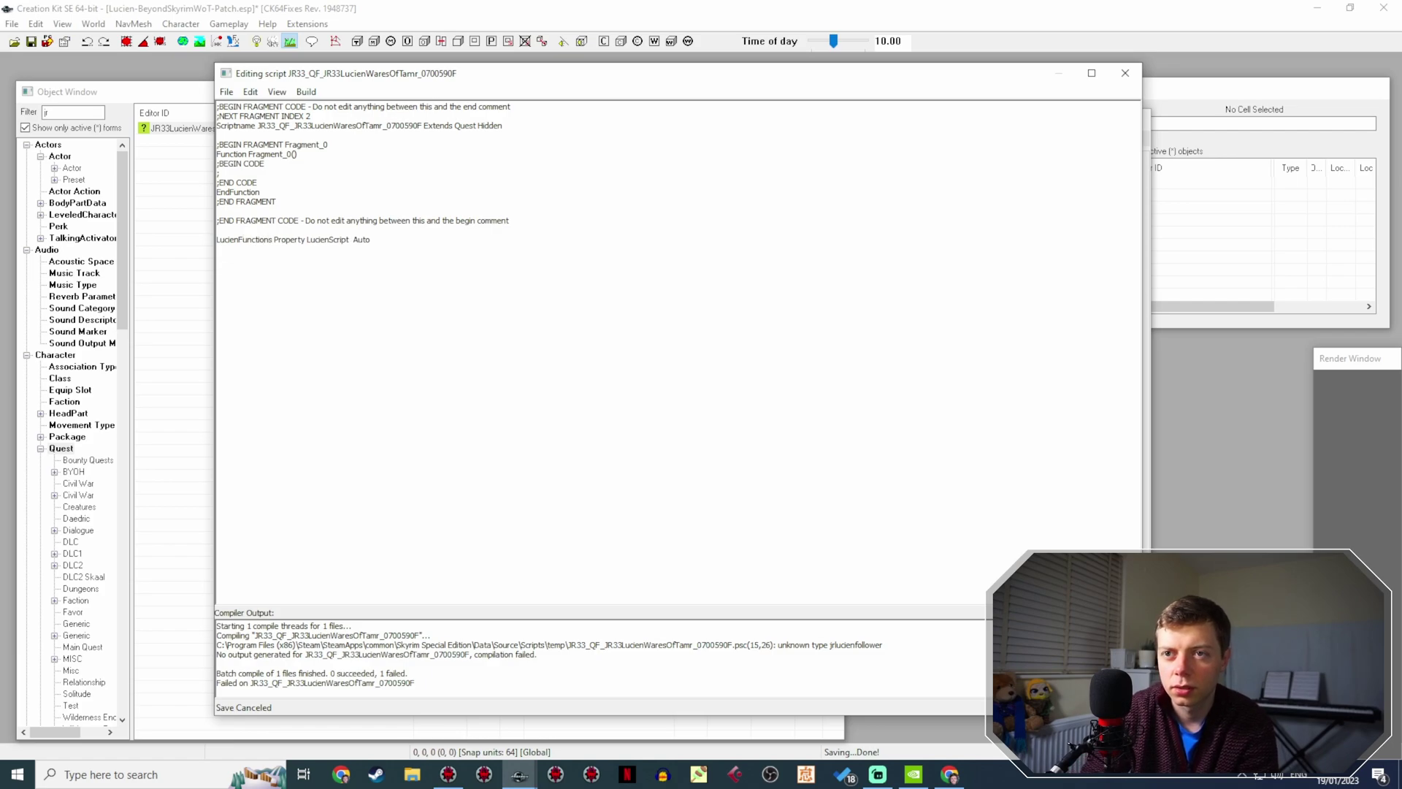
pyautogui.hotkey('ctrl', 's')
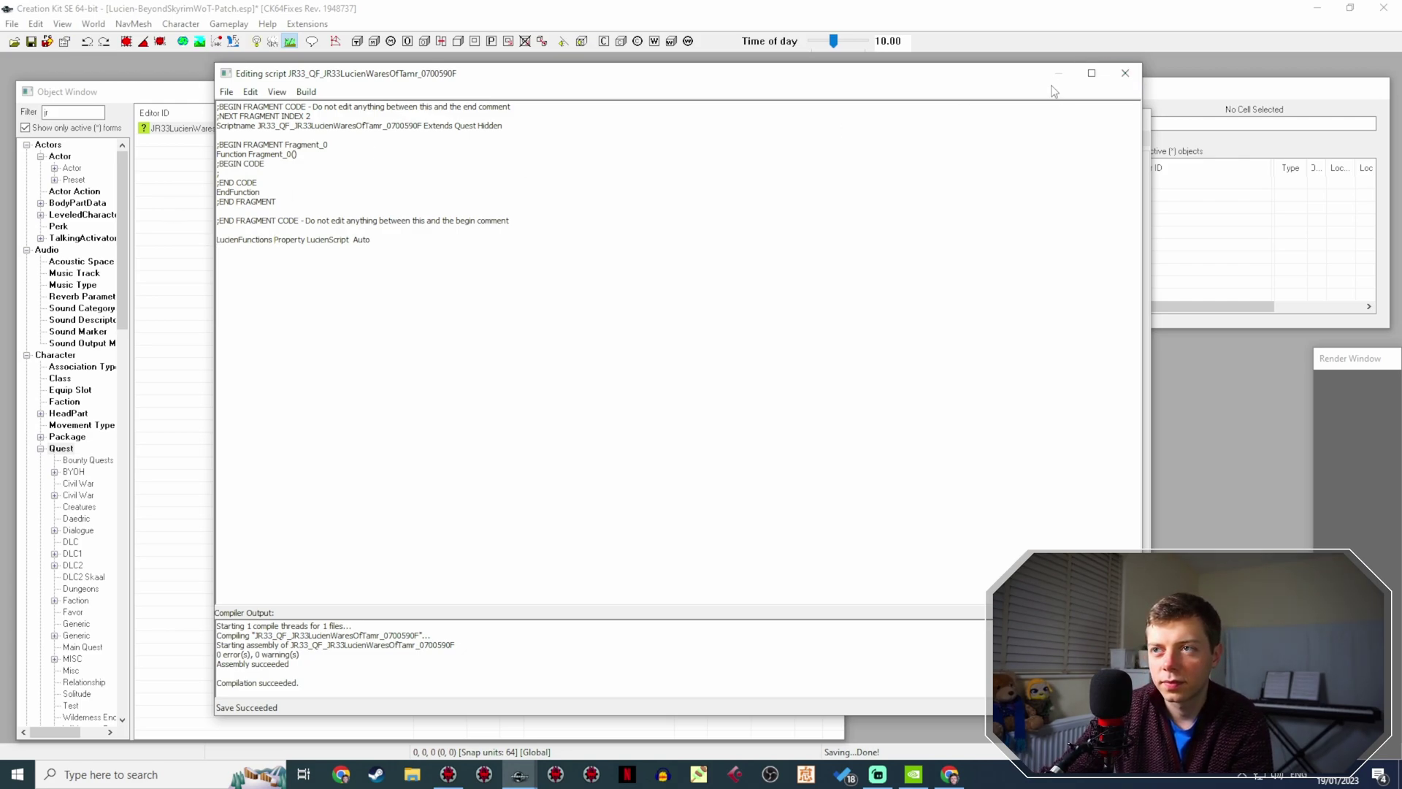
pyautogui.click(1131, 74)
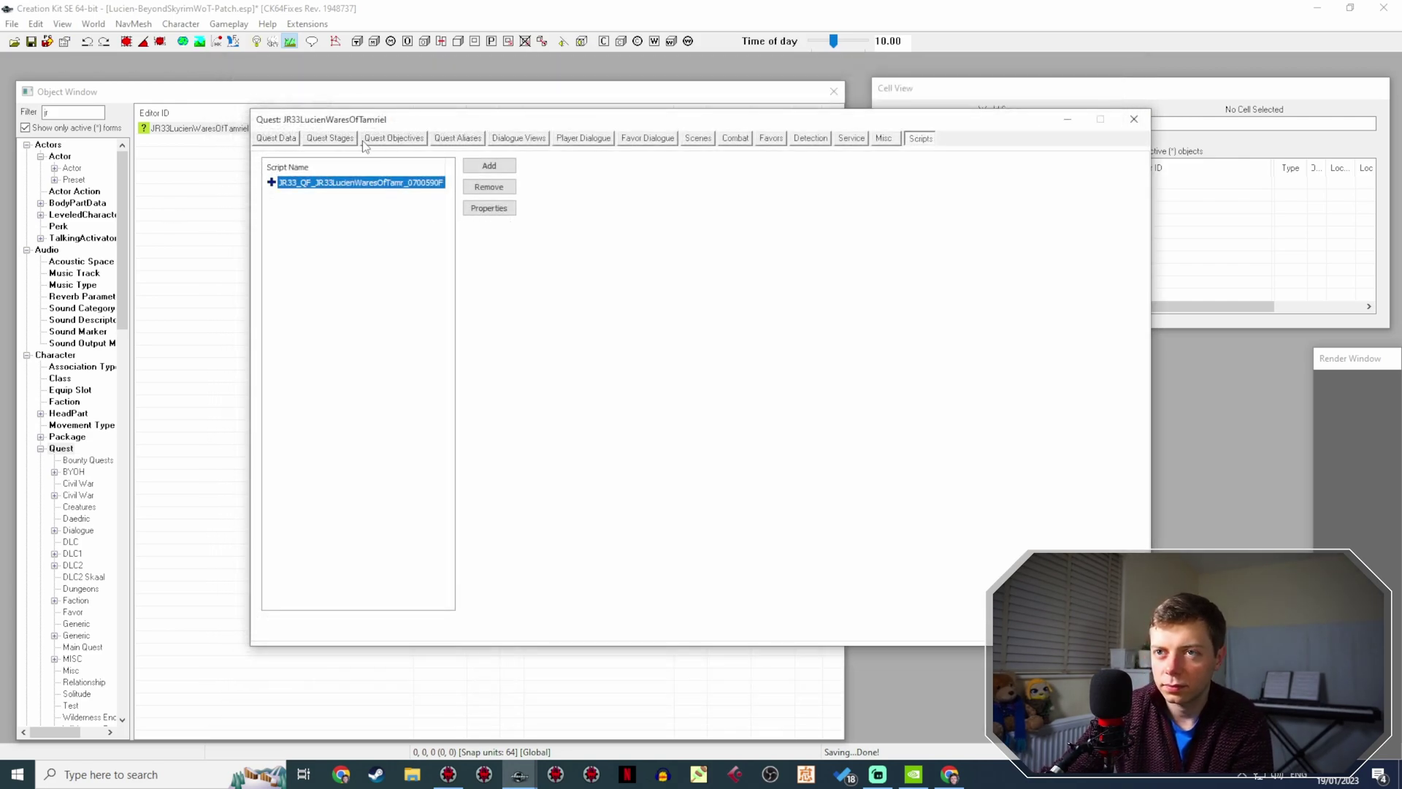
# Write the Papyrus fragment LucienFunctions.IncDPStat(0, 8) for quest stage 30.
pyautogui.click(330, 138)
pyautogui.click(288, 219)
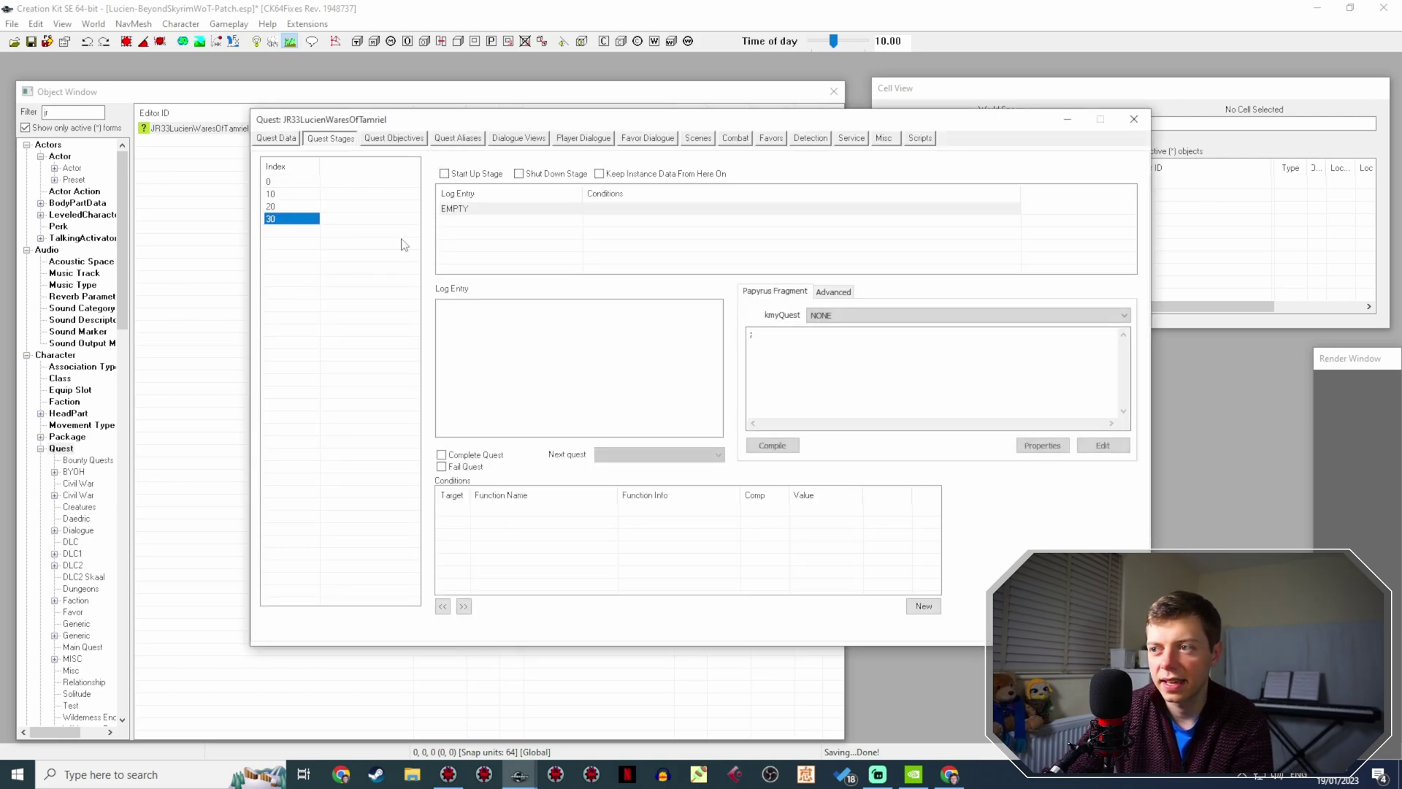
pyautogui.write('Lucie')
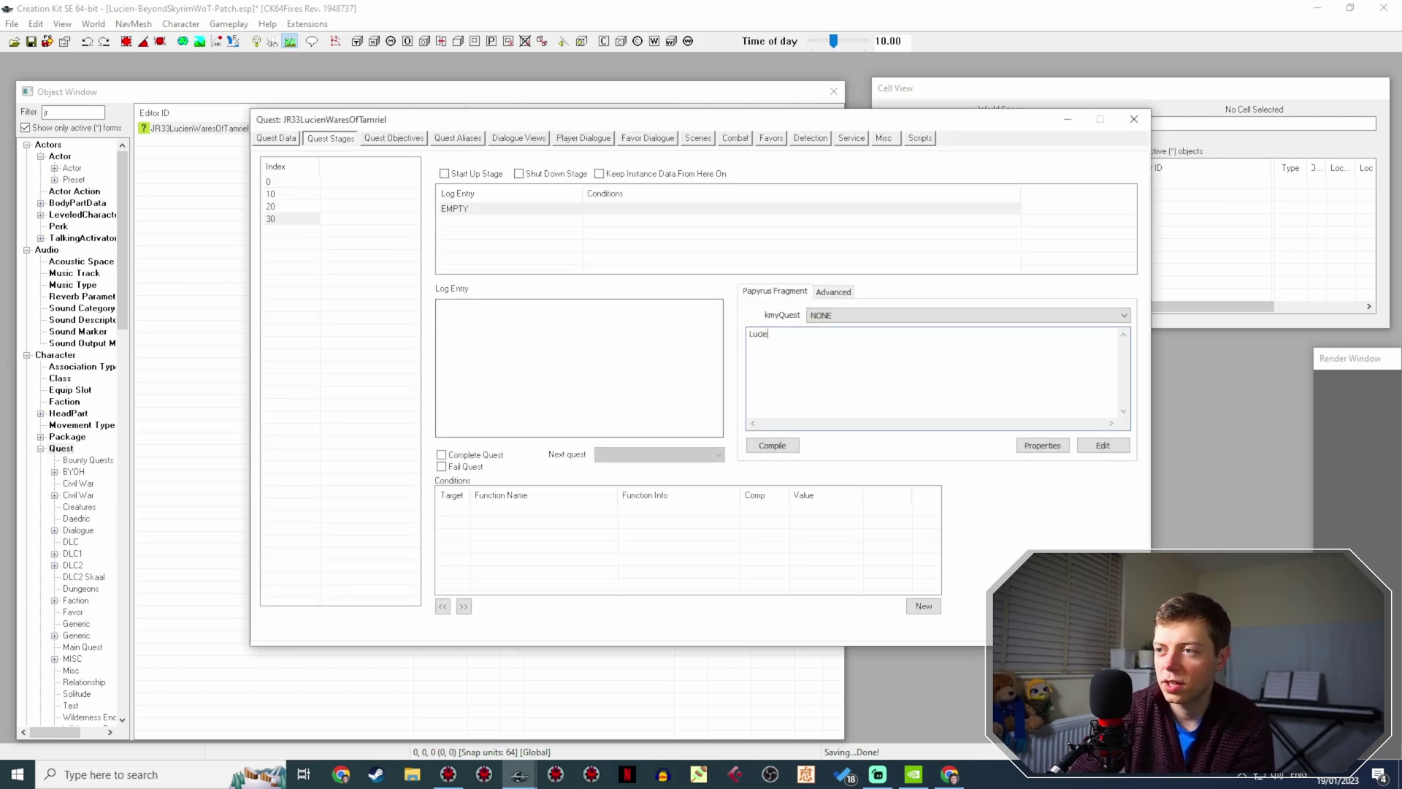
pyautogui.write('nFunction.s')
pyautogui.press('BackSpace')
pyautogui.press('BackSpace')
pyautogui.write('s.')
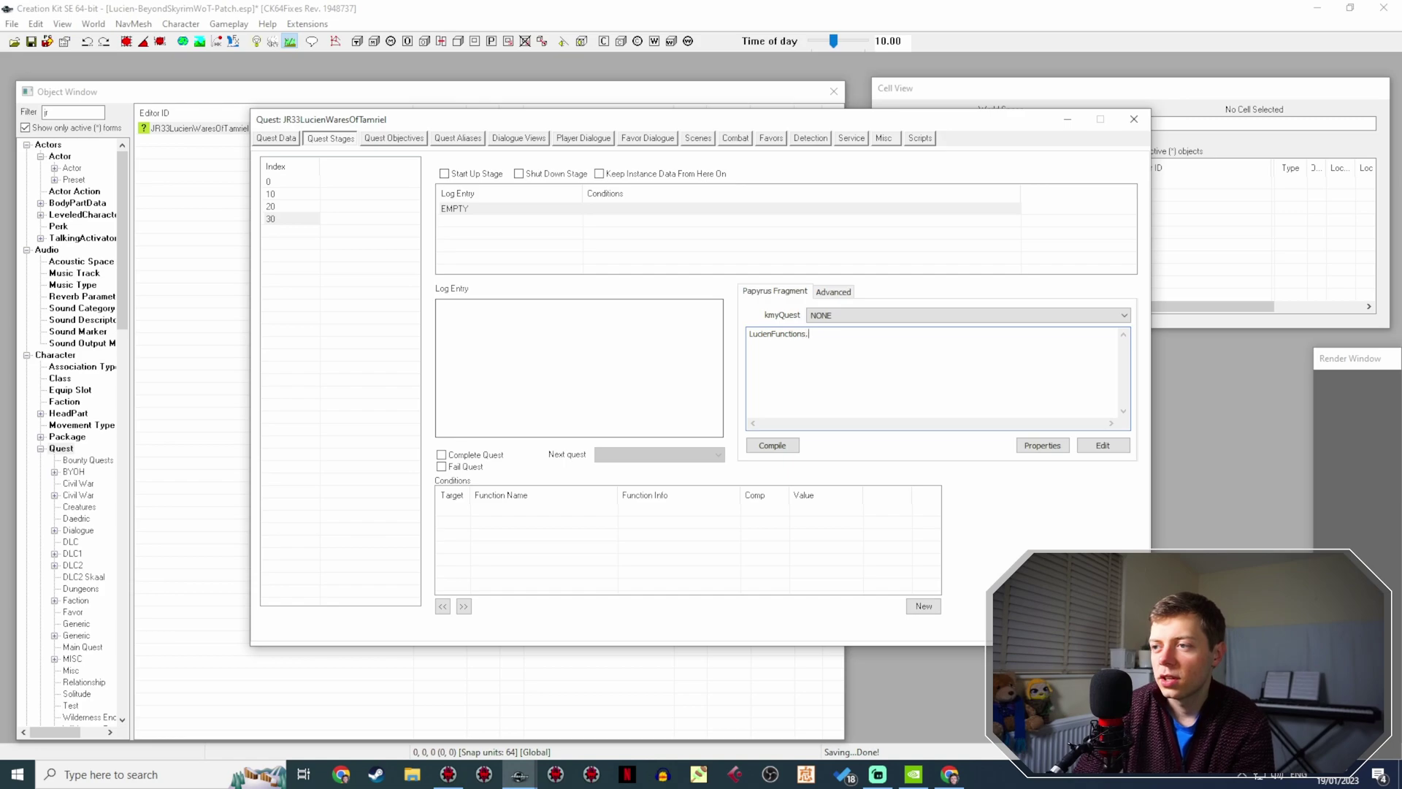
pyautogui.write('IncDPSt')
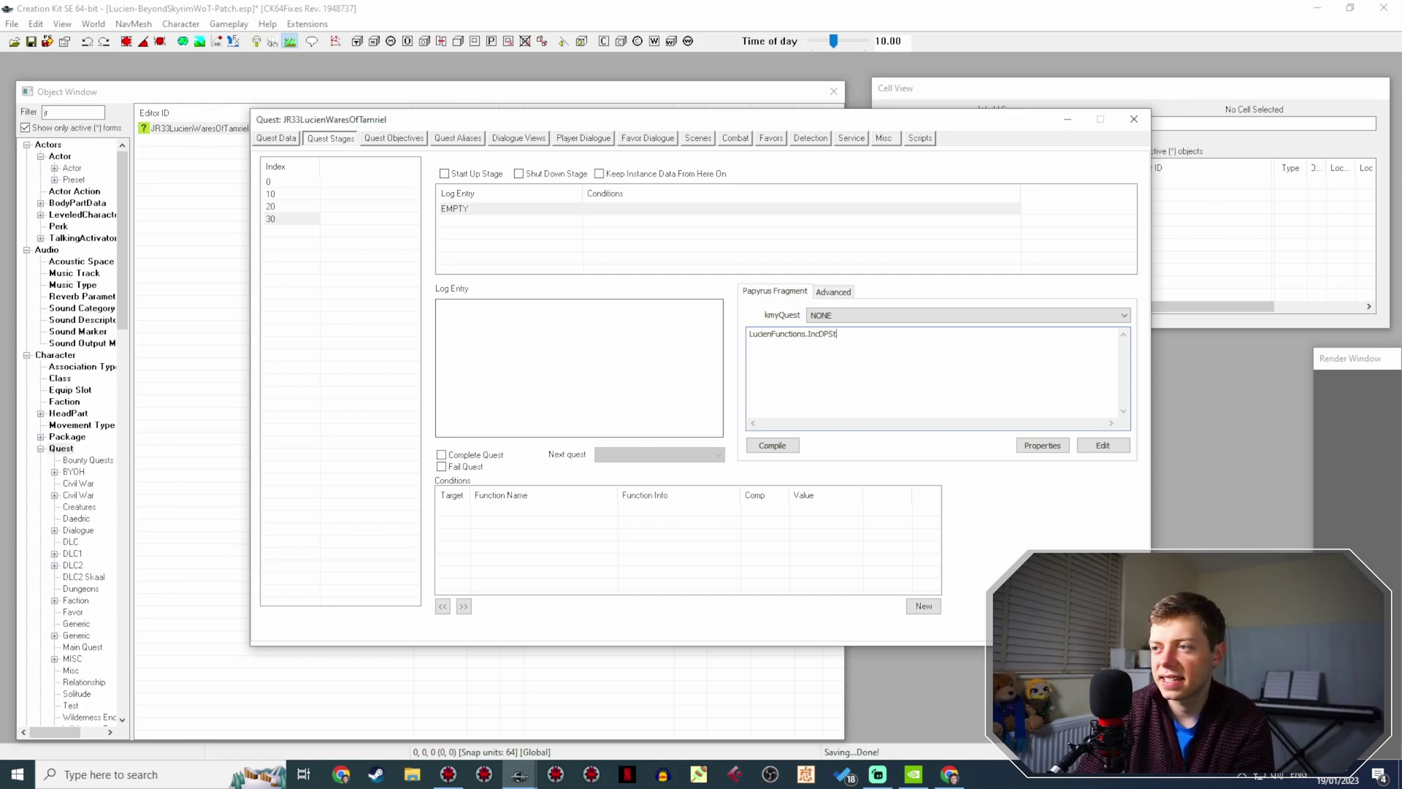
pyautogui.write('at(0,')
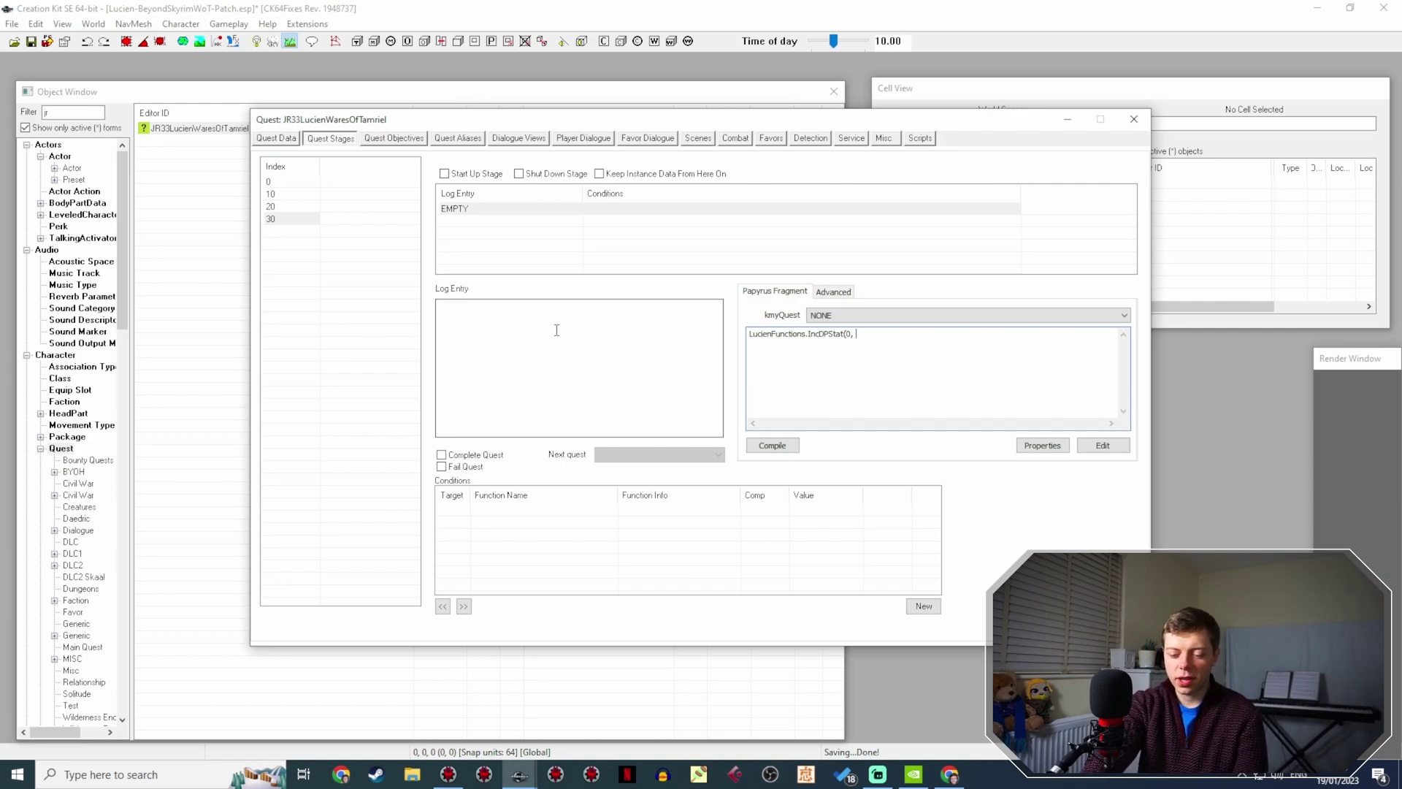
pyautogui.write('8)')
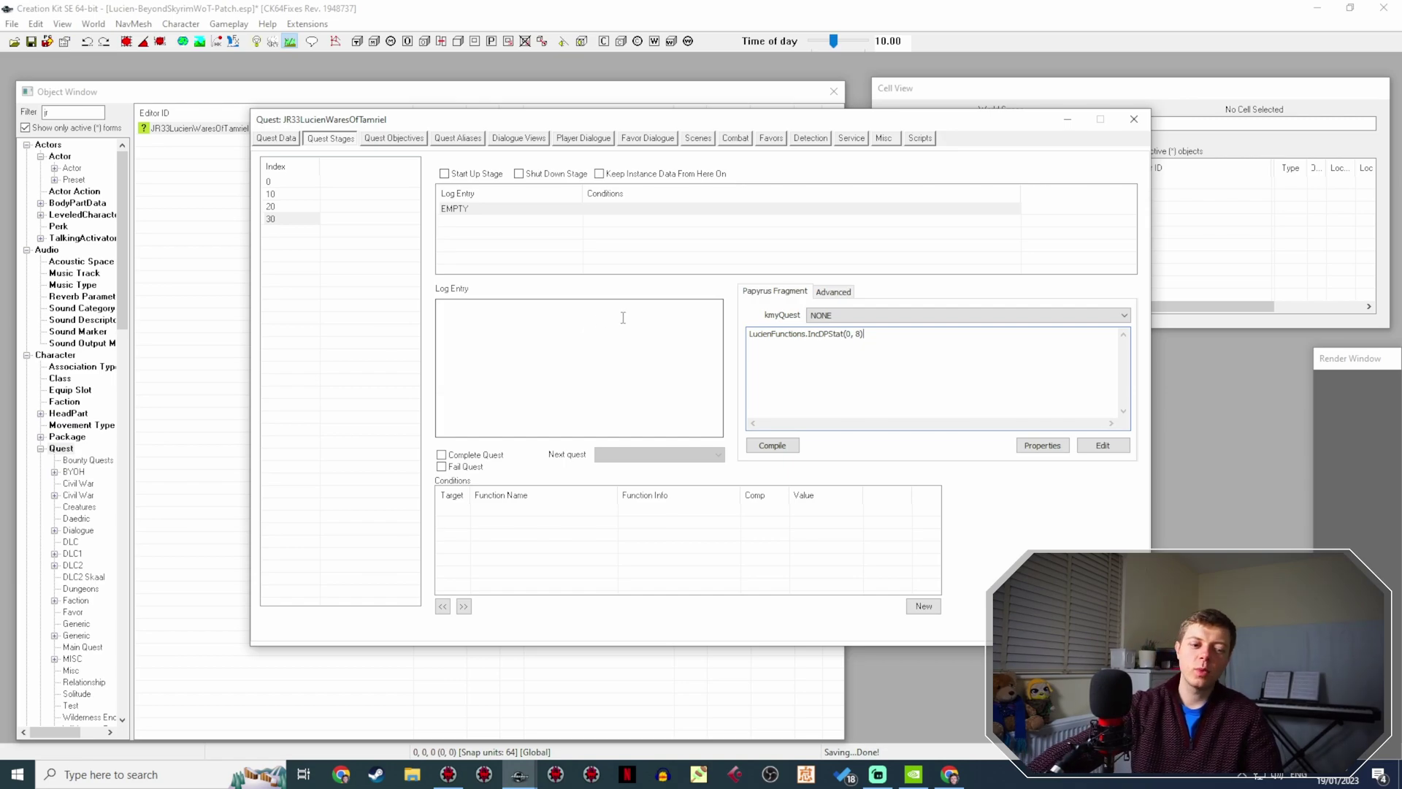
# Change the second argument of the stage 30 IncDPStat call to 10.
pyautogui.press('BackSpace')
pyautogui.press('BackSpace')
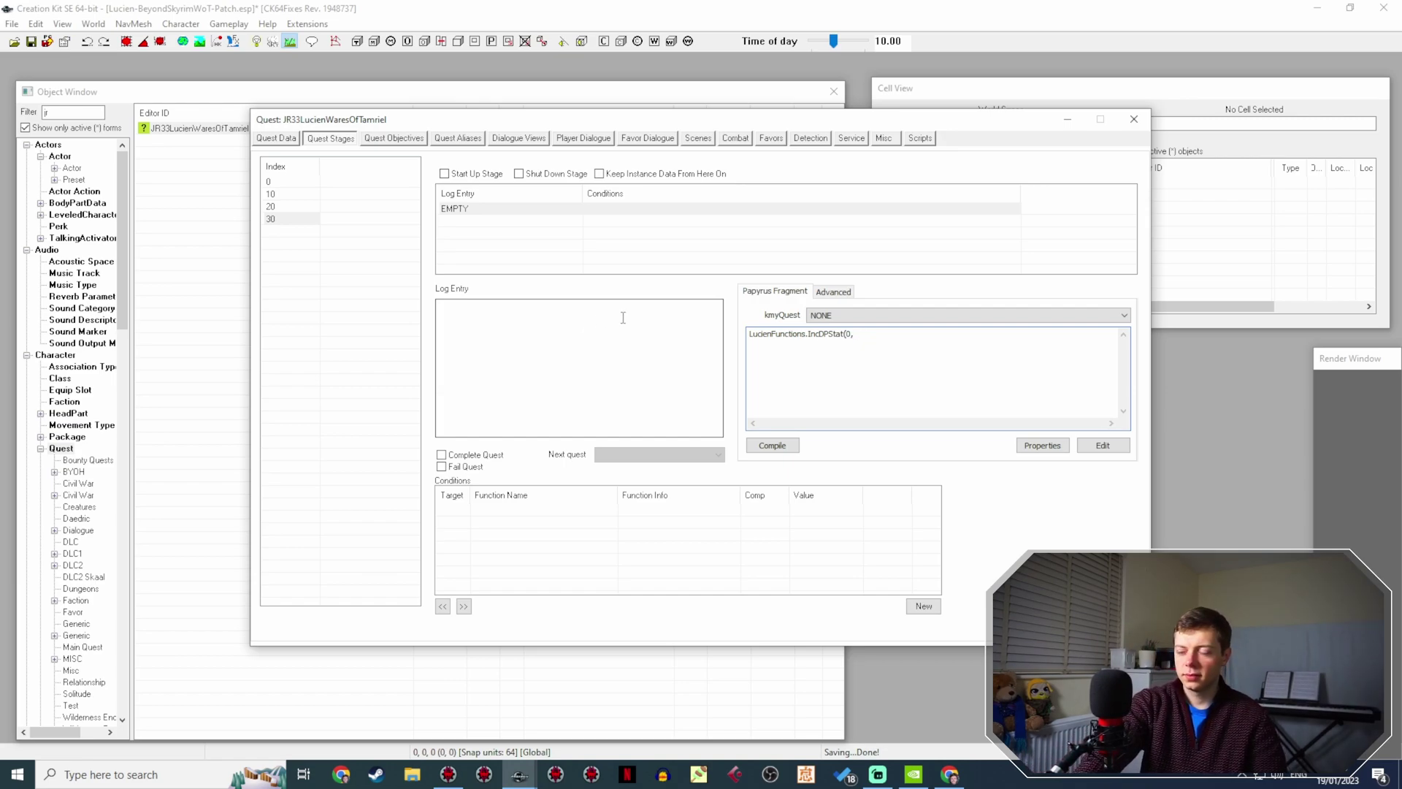
pyautogui.write('10)')
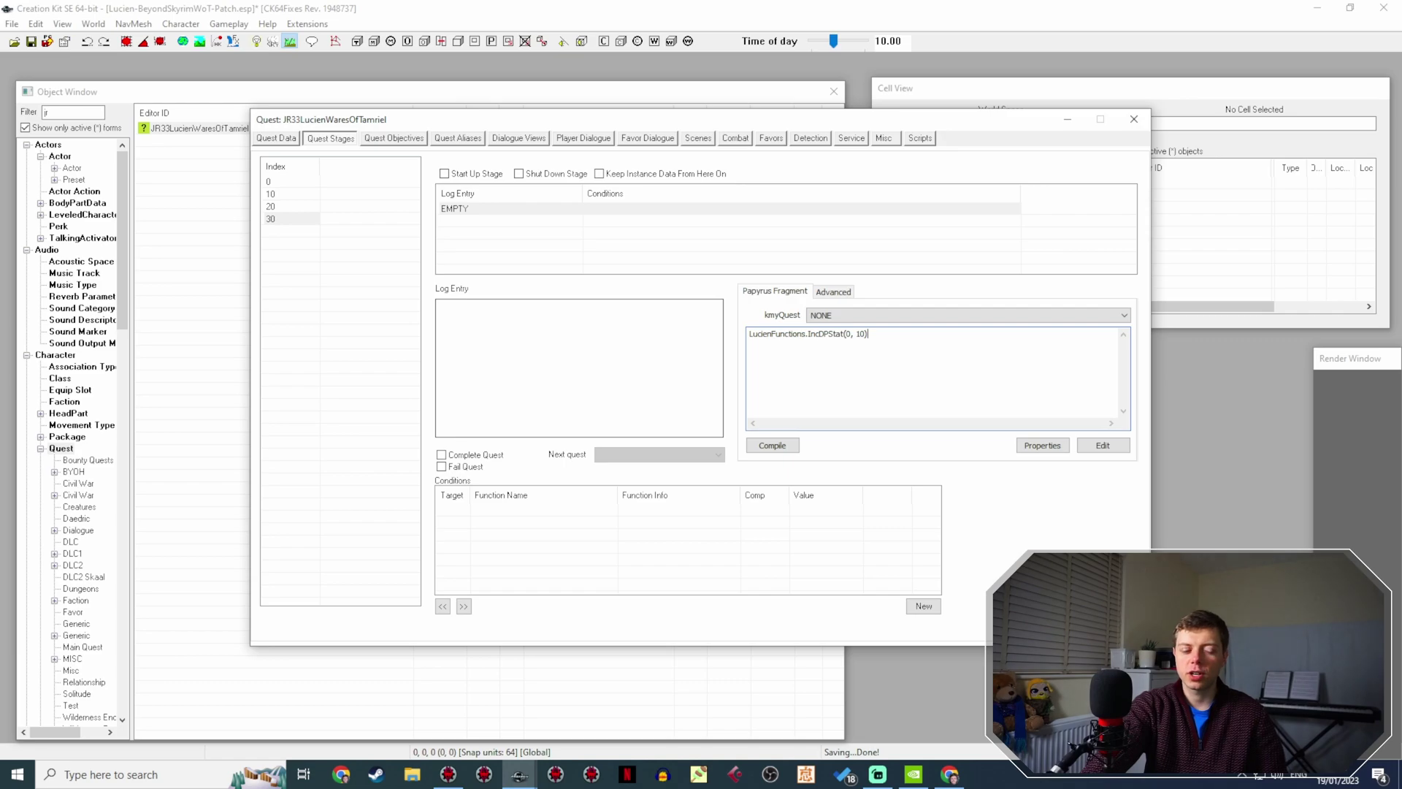
# Assign JRLucienFollower as the value of the LucienScript property in the quest script's properties.
pyautogui.click(1043, 446)
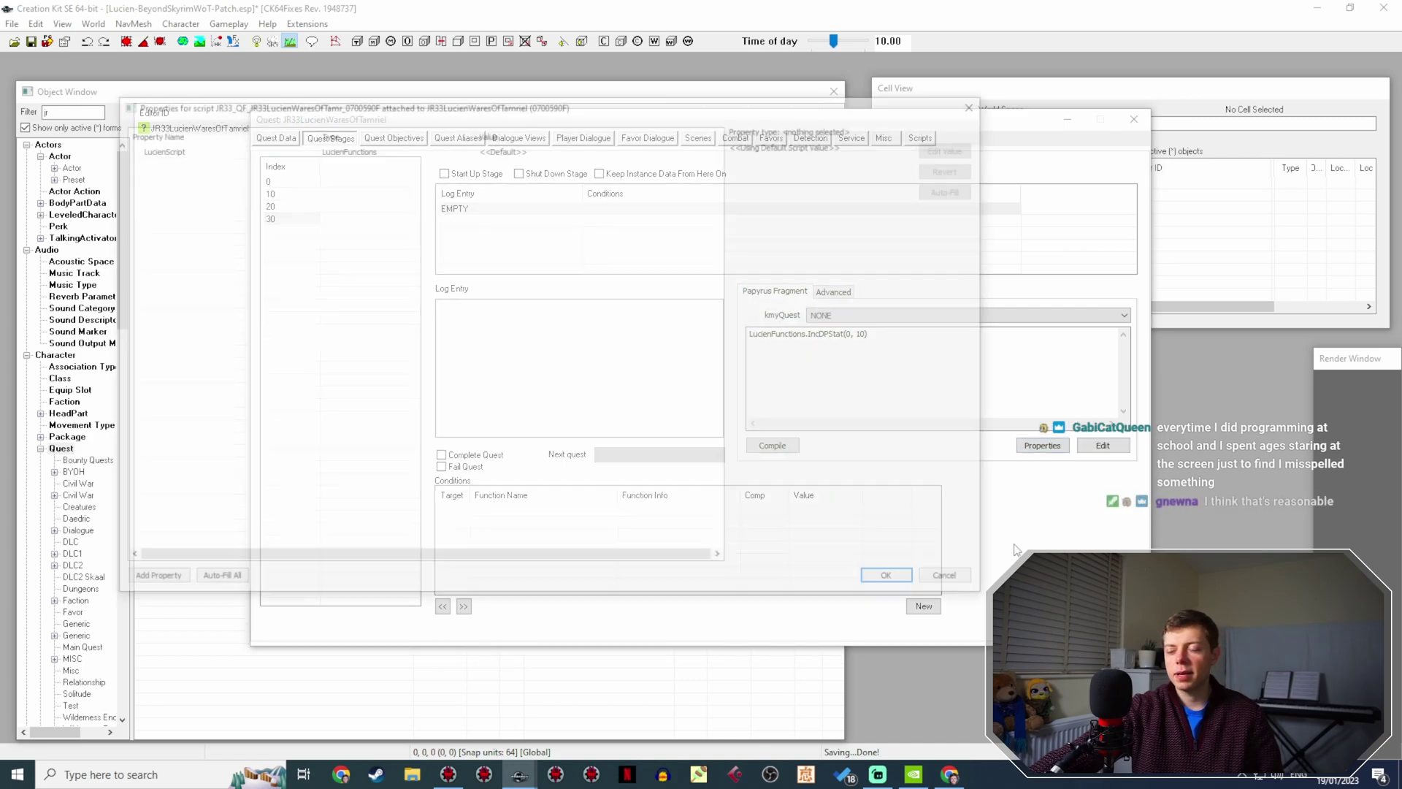
pyautogui.click(402, 148)
pyautogui.click(942, 146)
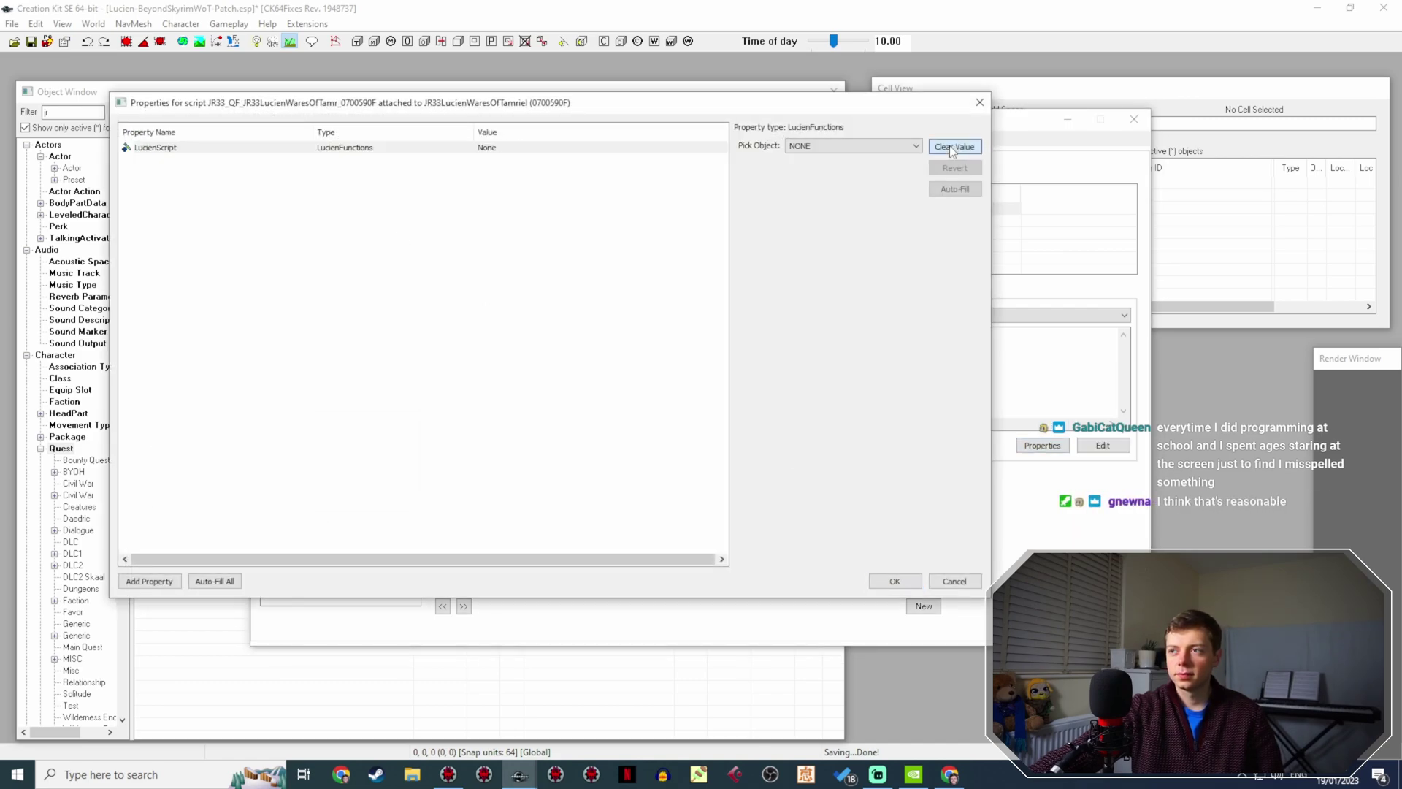
pyautogui.click(893, 145)
pyautogui.click(847, 174)
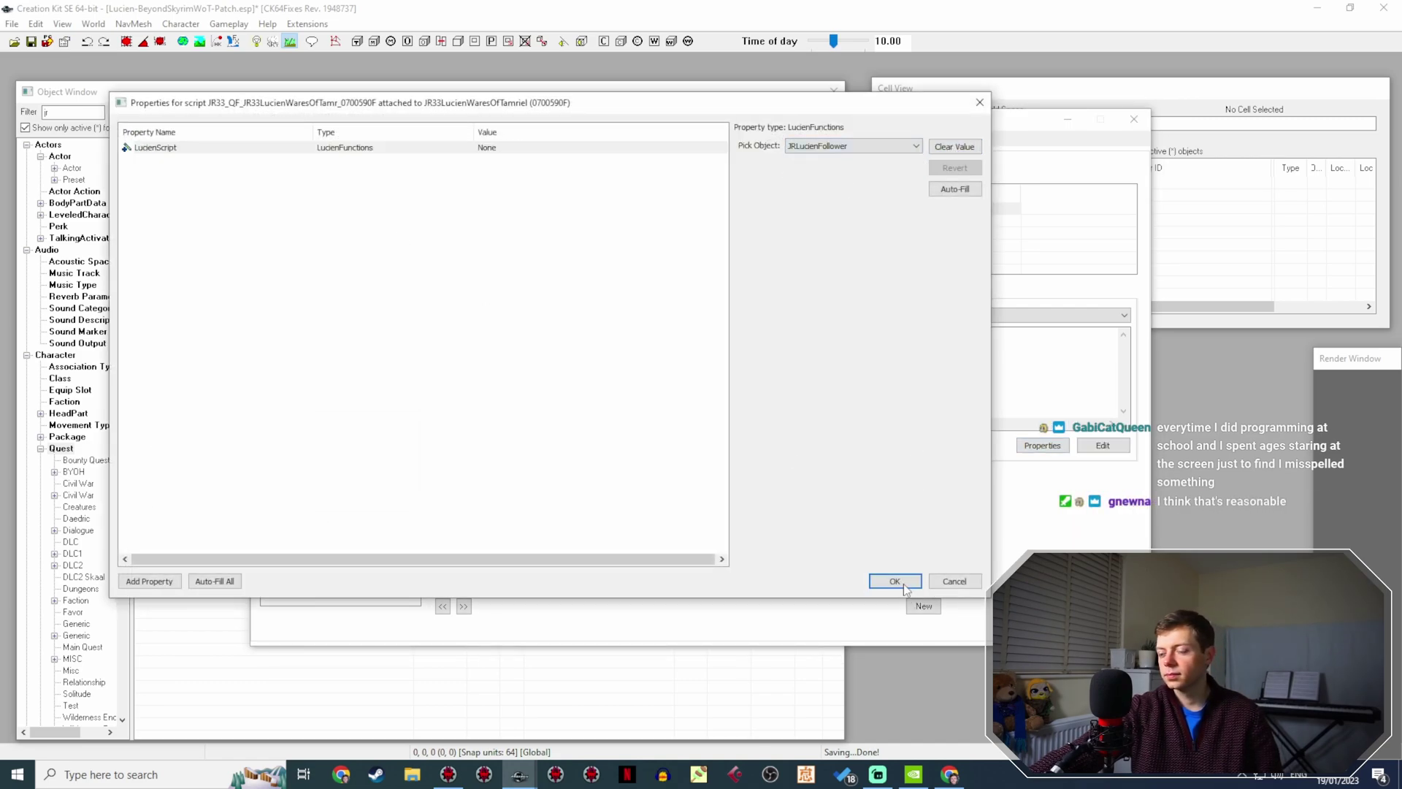
pyautogui.click(895, 580)
# Try calling IncDPStat on JRLucienFollower instead of LucienFunctions in the stage 30 fragment, compile it, and read the compile results.
pyautogui.click(884, 351)
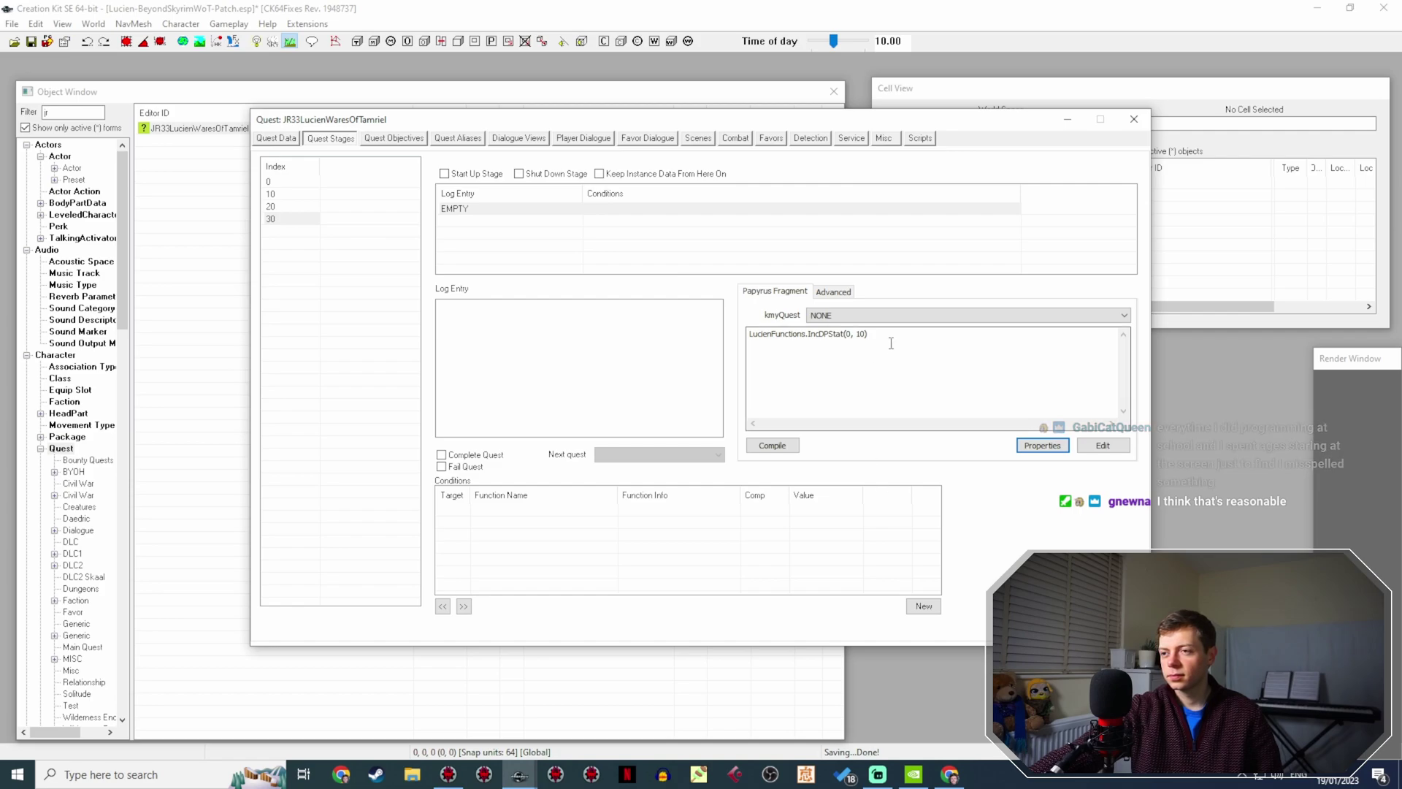
pyautogui.doubleClick(805, 335)
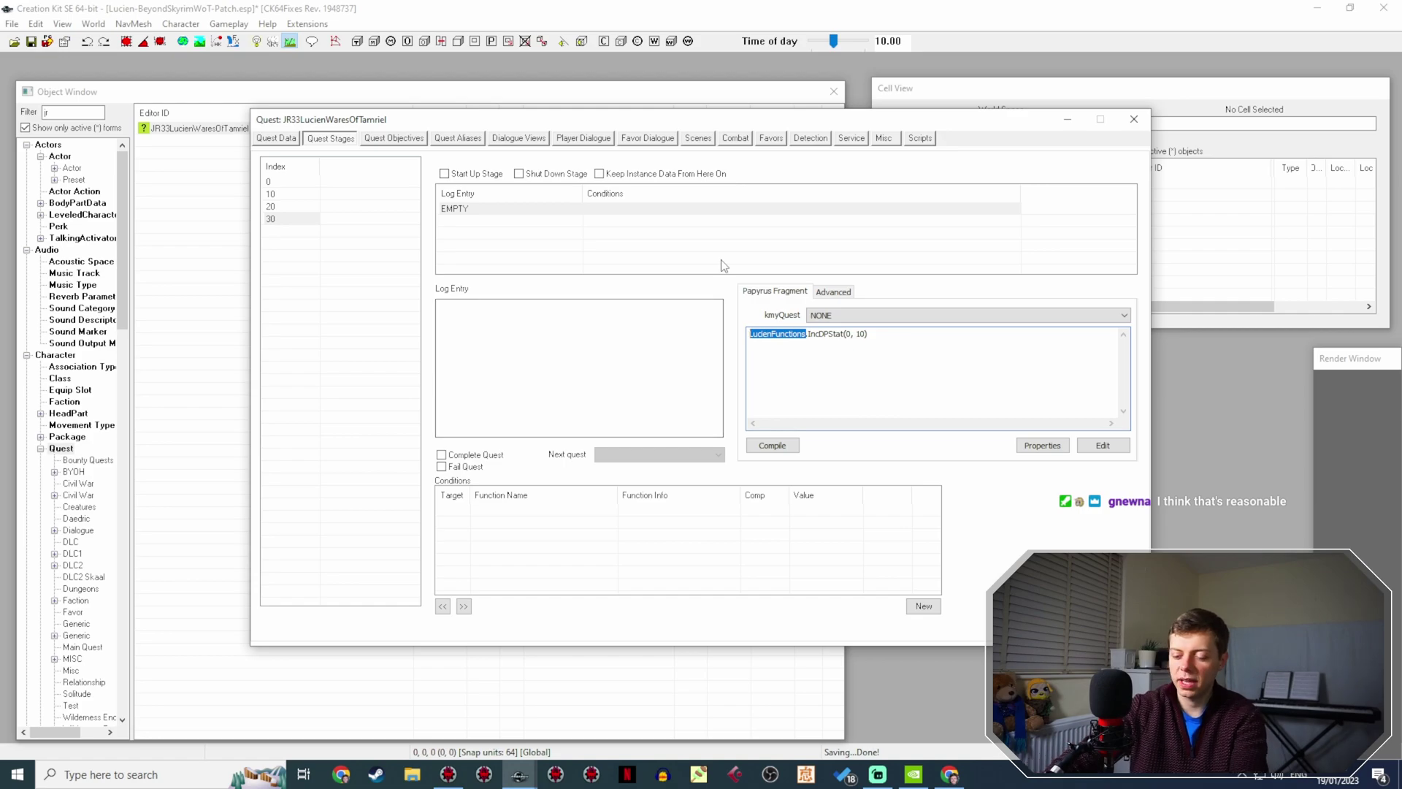
pyautogui.write('JRLucienFollower')
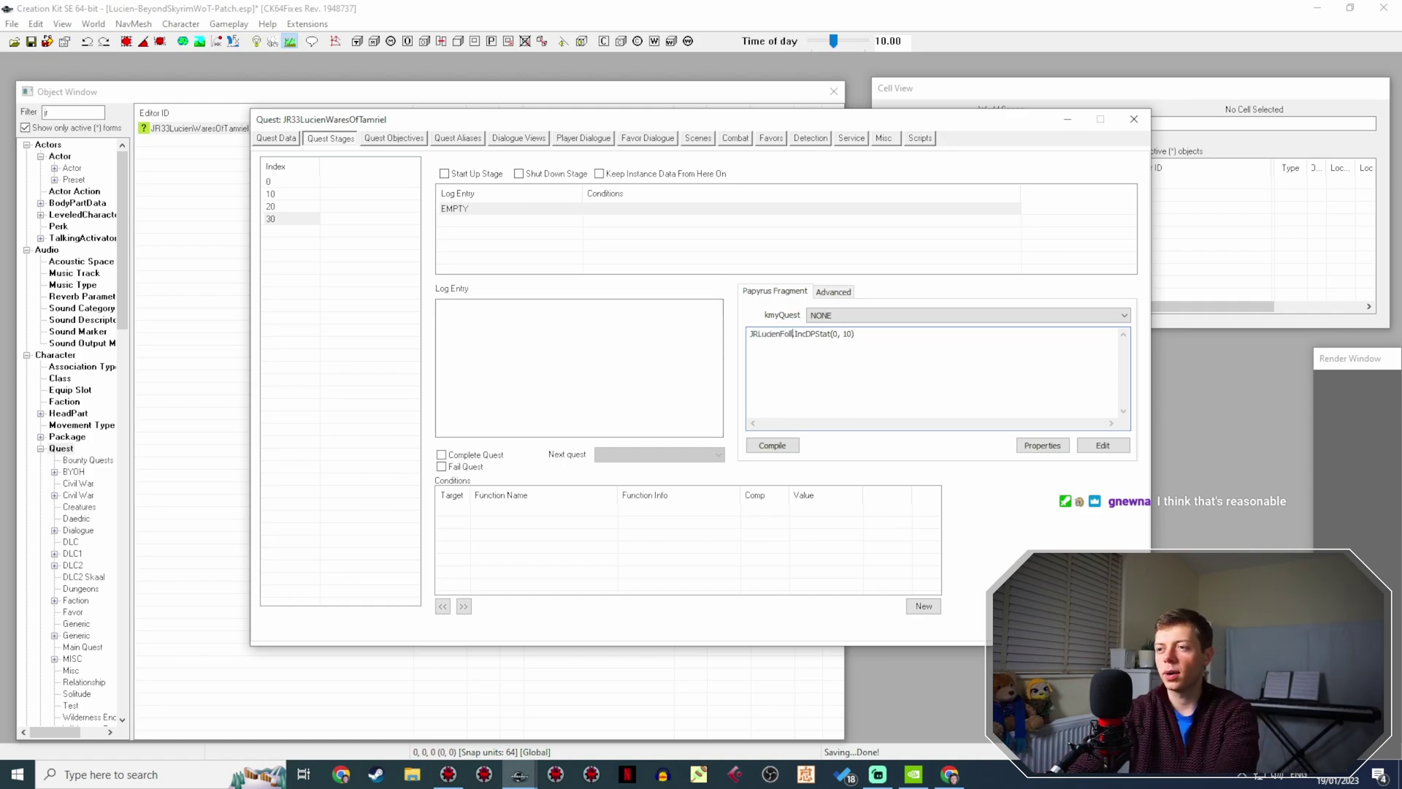
pyautogui.click(788, 445)
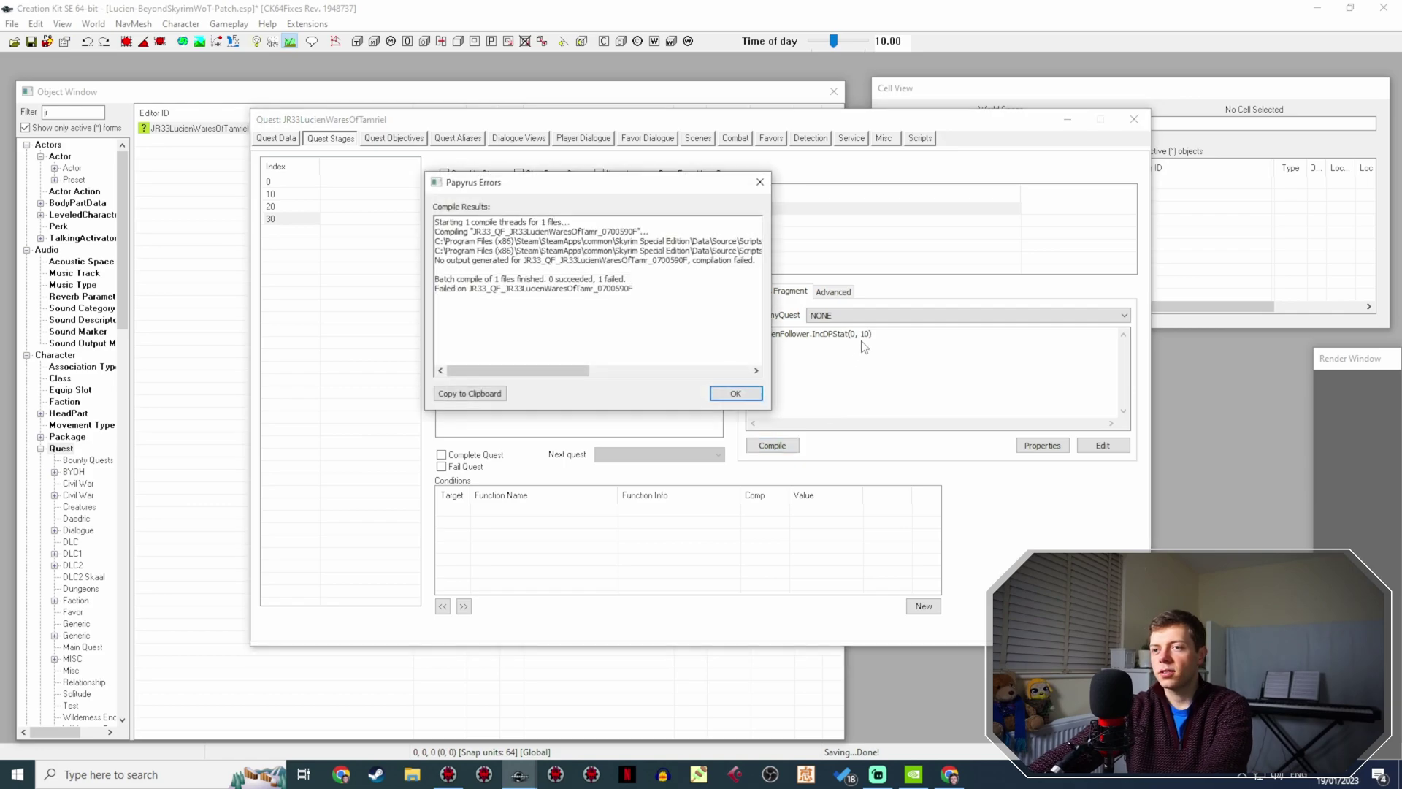
pyautogui.moveTo(581, 369); pyautogui.dragTo(742, 370)
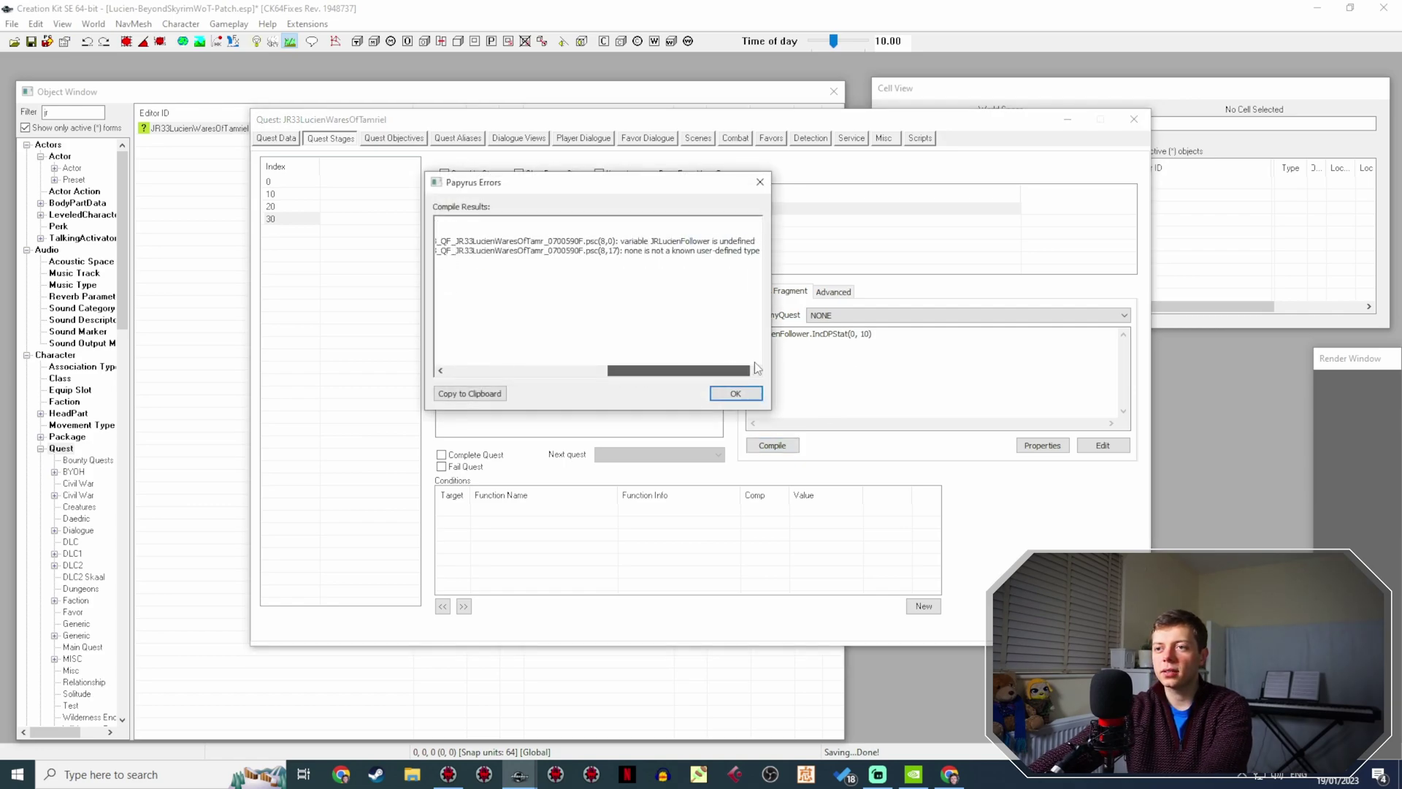
pyautogui.click(736, 393)
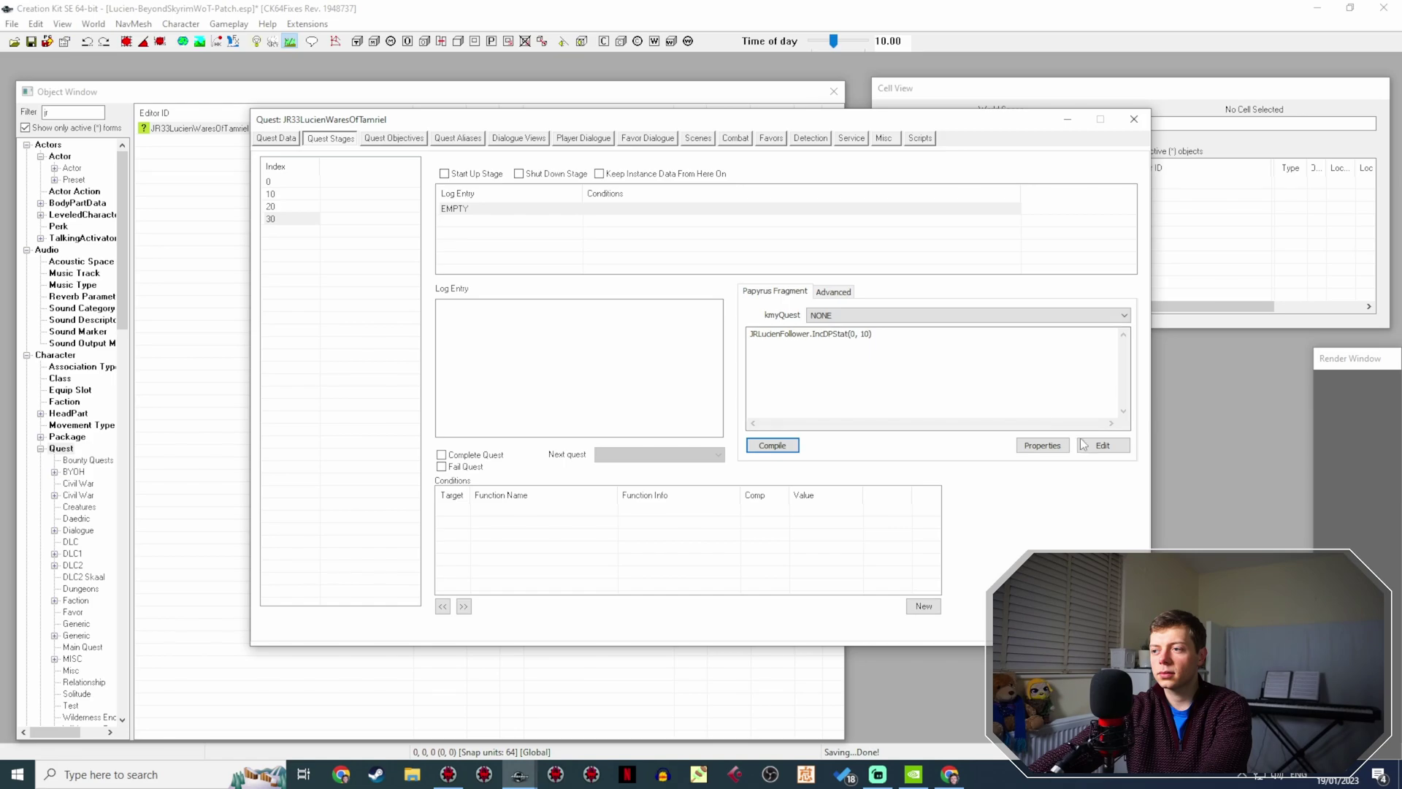
# Check the quest script's property list, and put LucienFunctions back as the prefix of the stage 30 IncDPStat call.
pyautogui.click(1044, 443)
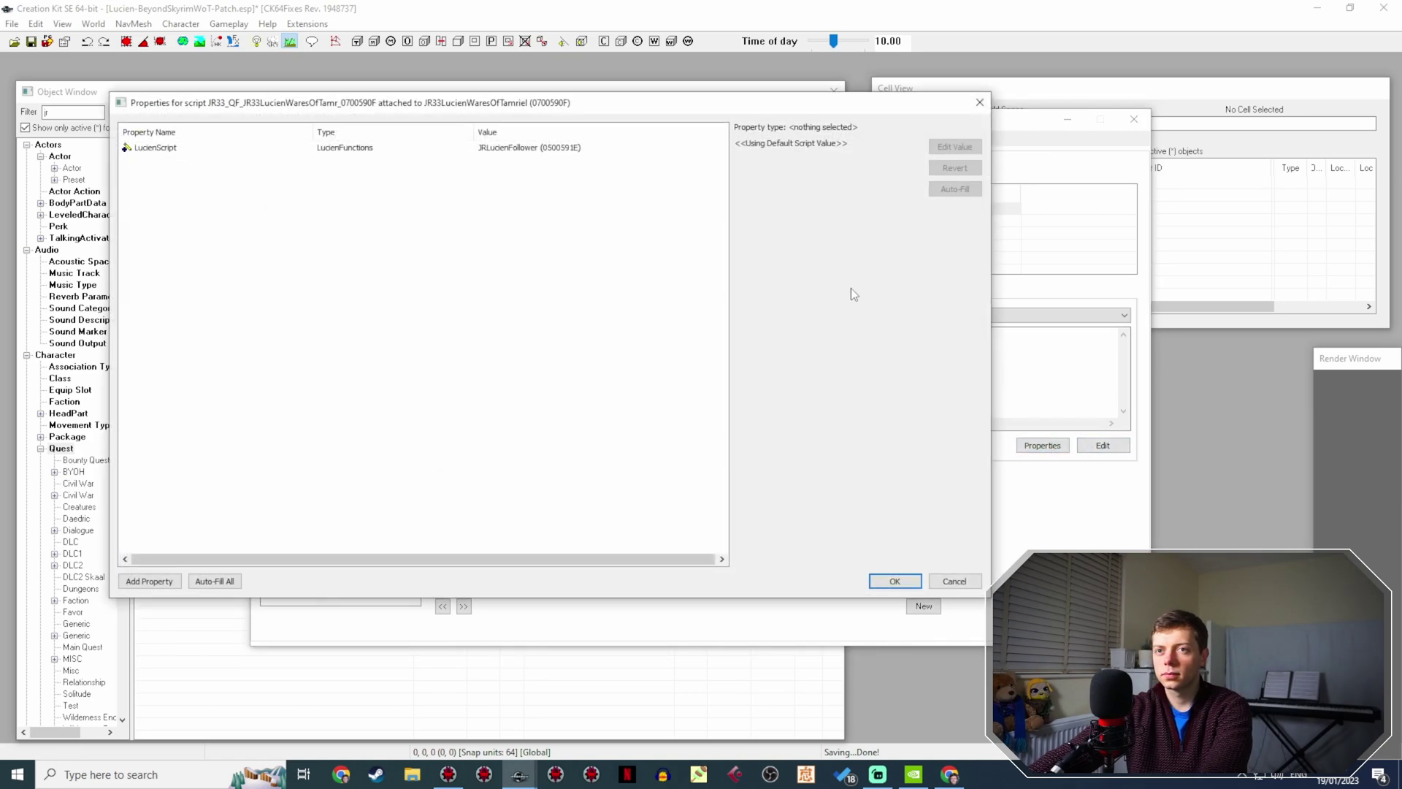
pyautogui.click(980, 102)
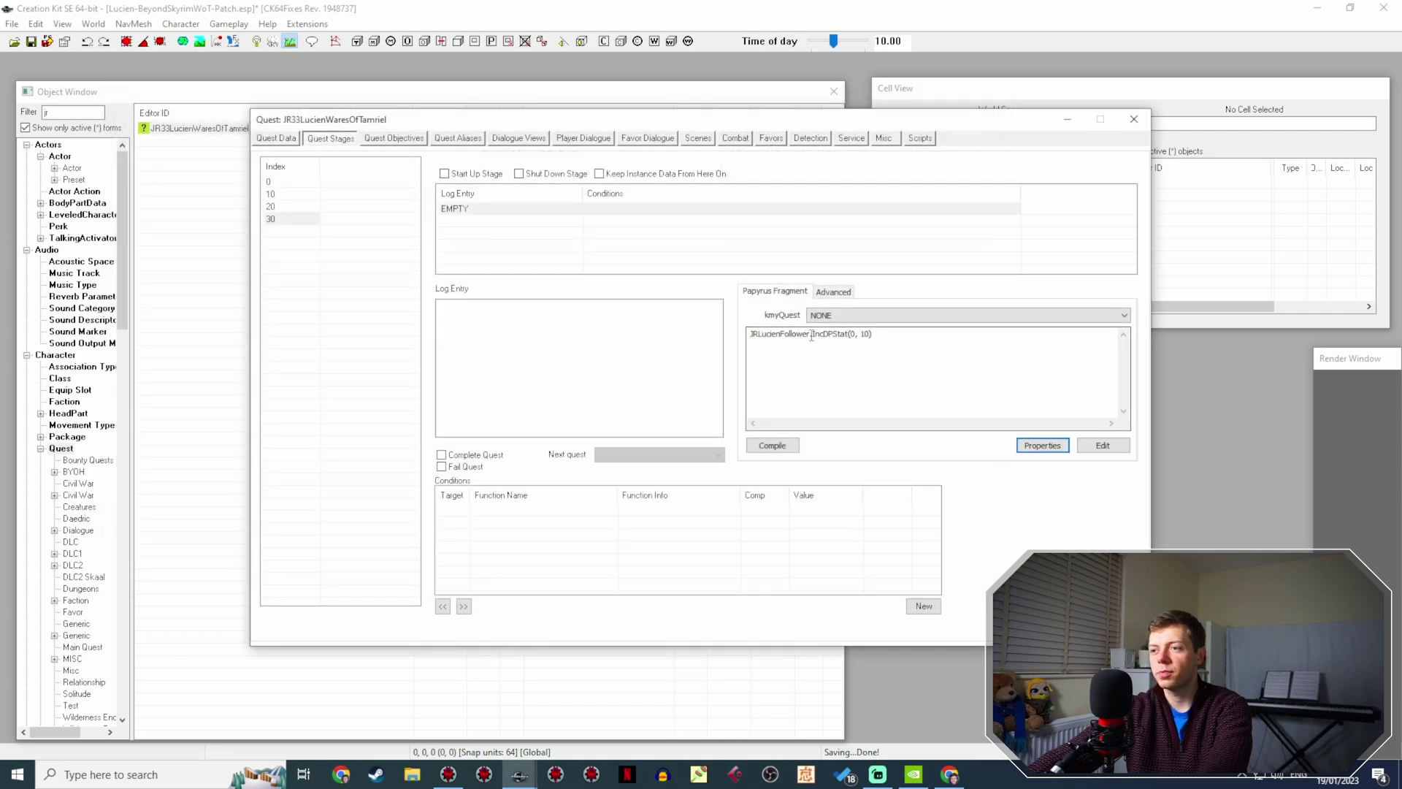
pyautogui.moveTo(809, 335); pyautogui.dragTo(692, 329)
pyautogui.write('LucienF')
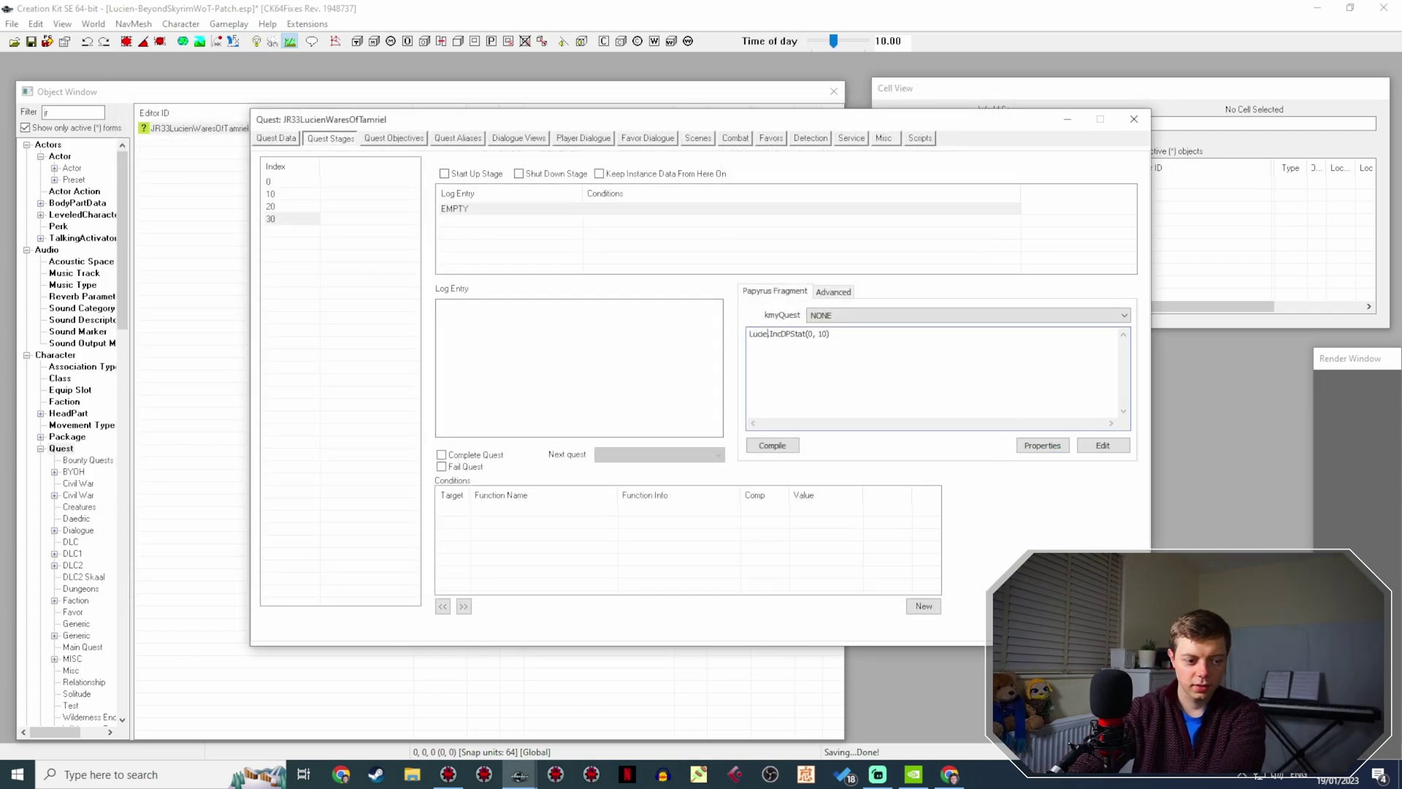
pyautogui.write('unctions.')
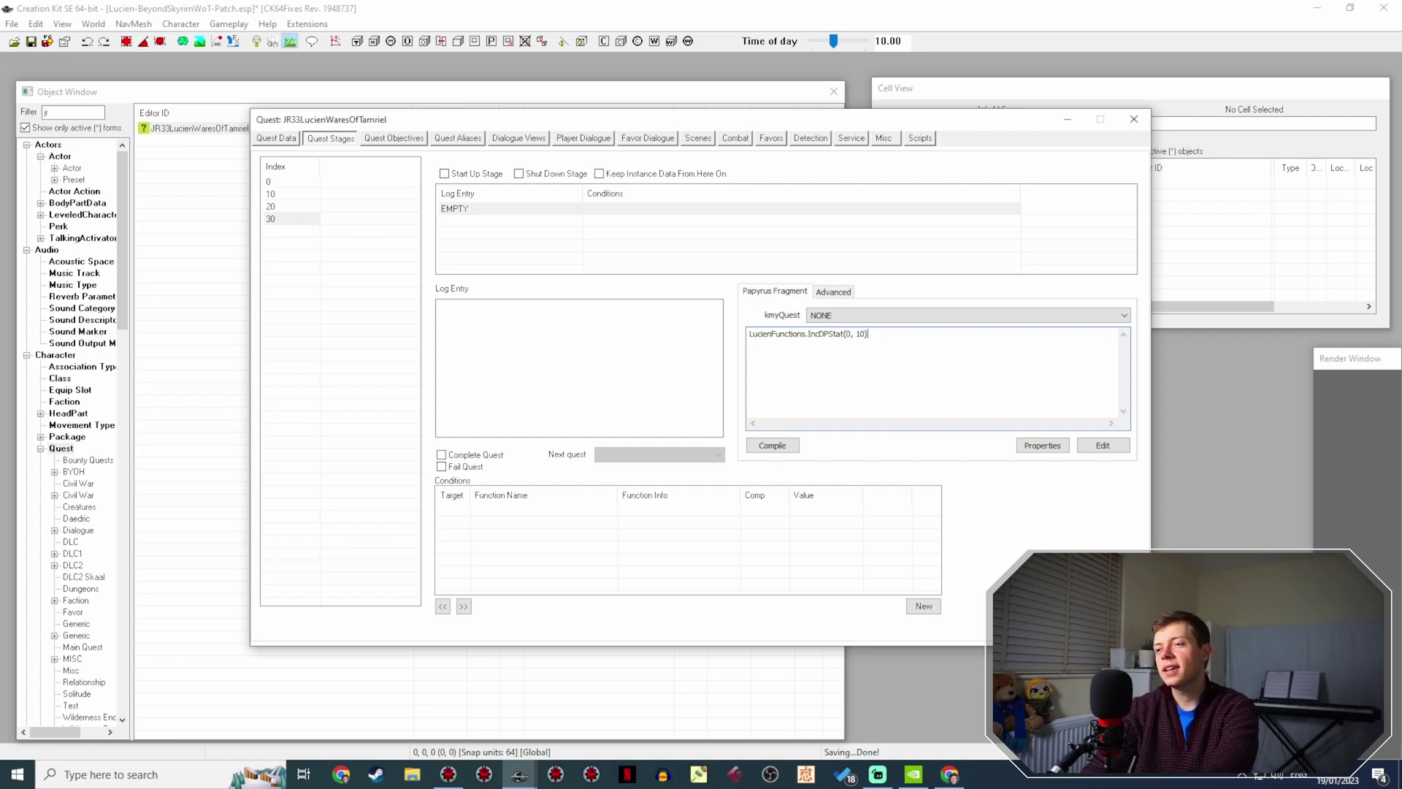
pyautogui.press('End')
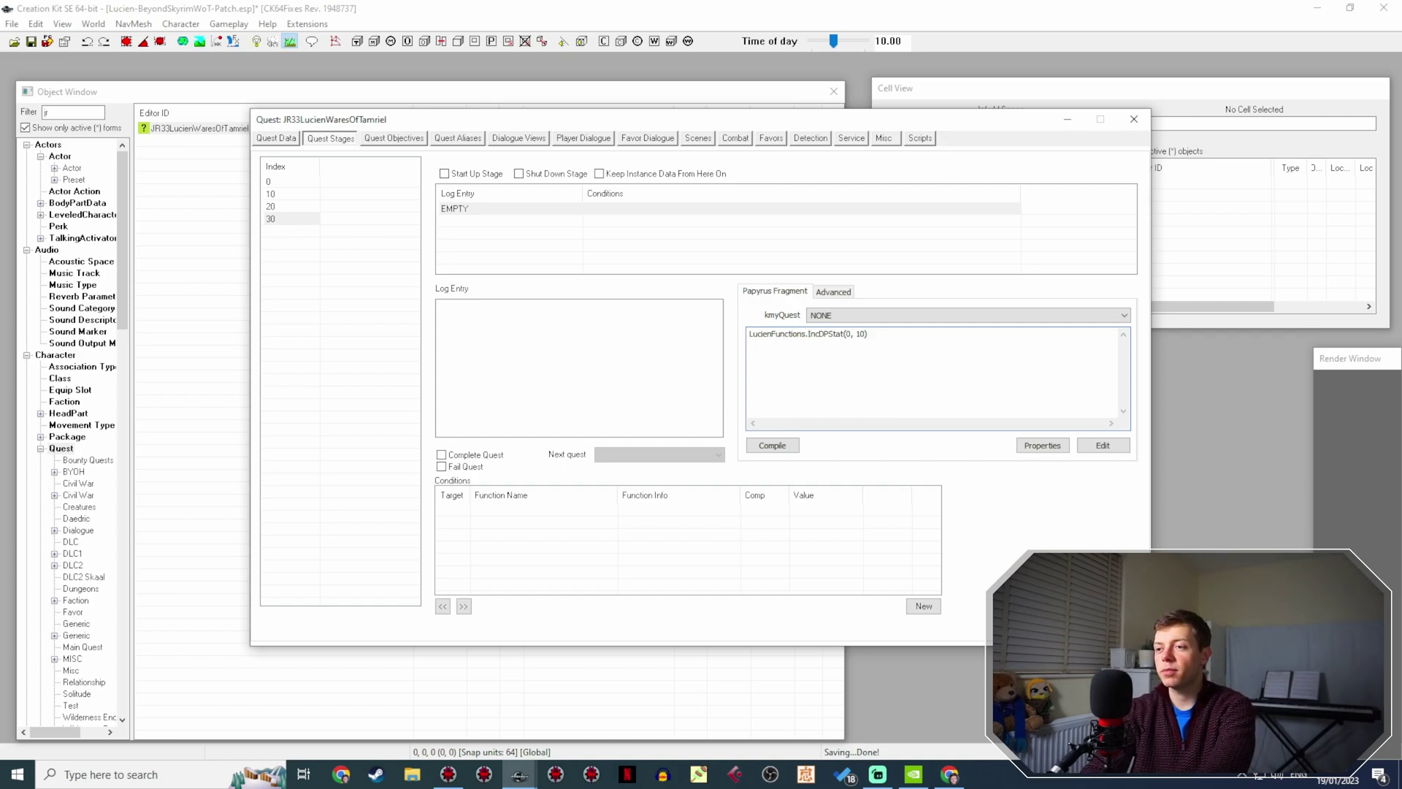
# Add a MiscObject property named BSMRelief to the quest script, accept the properties, and return to the stage 30 fragment.
pyautogui.click(1044, 447)
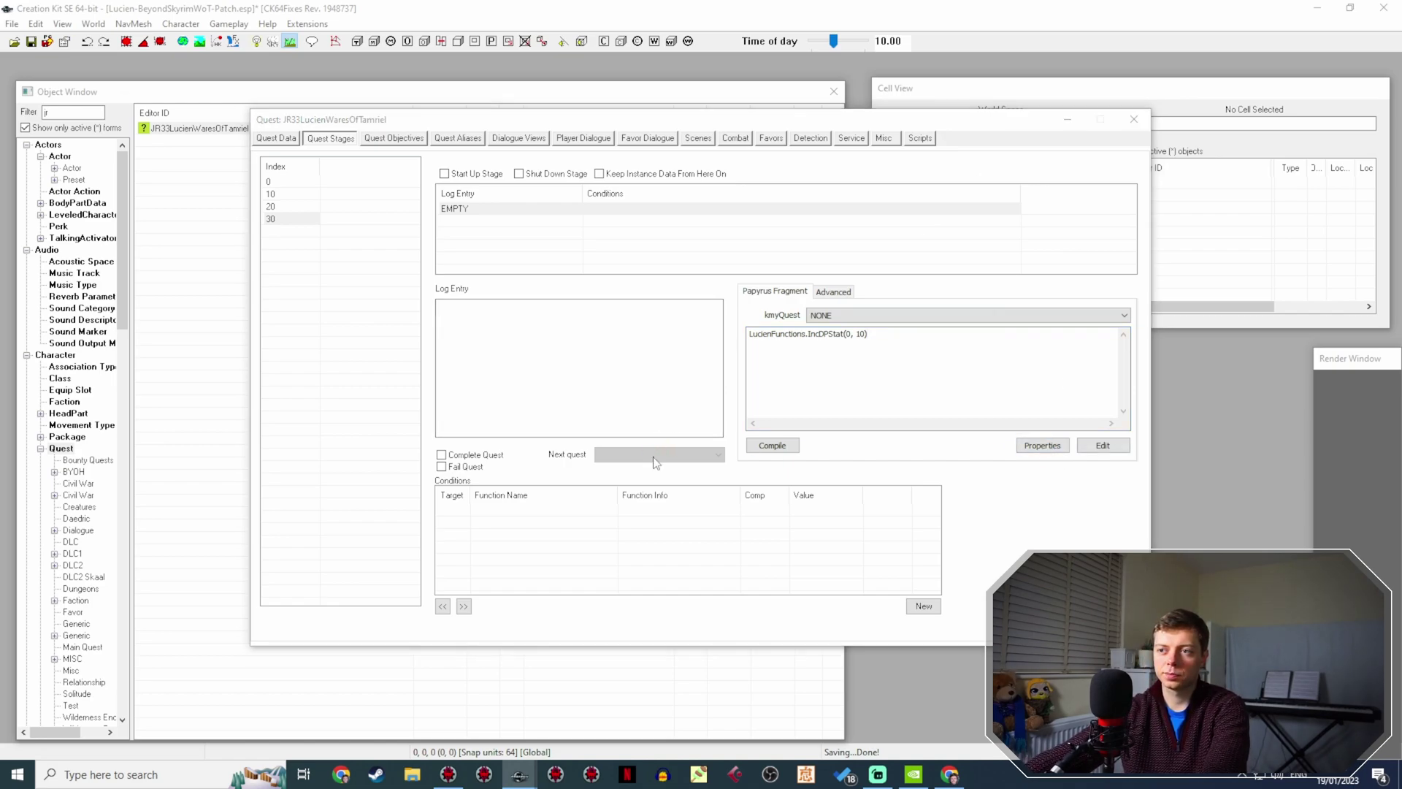
pyautogui.click(149, 580)
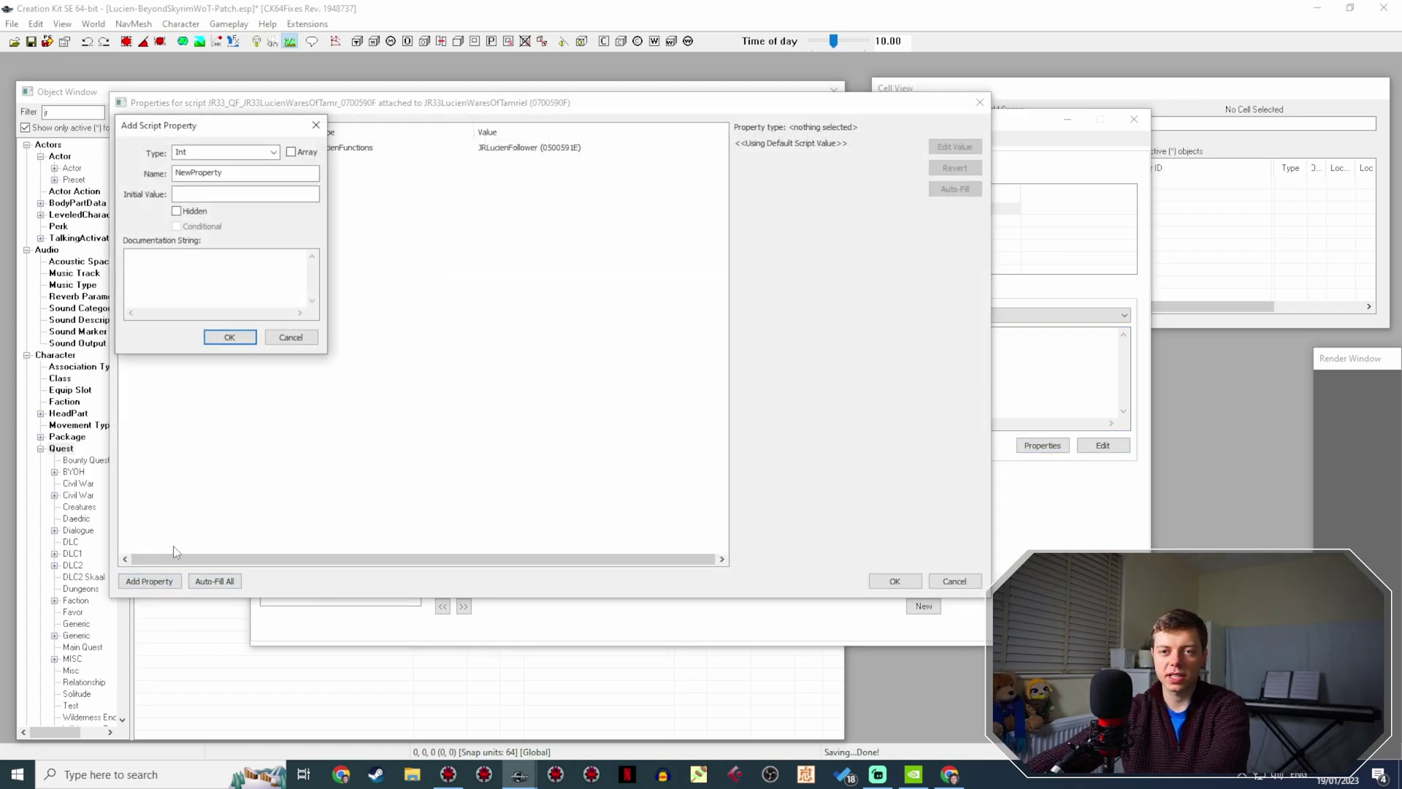
pyautogui.click(219, 152)
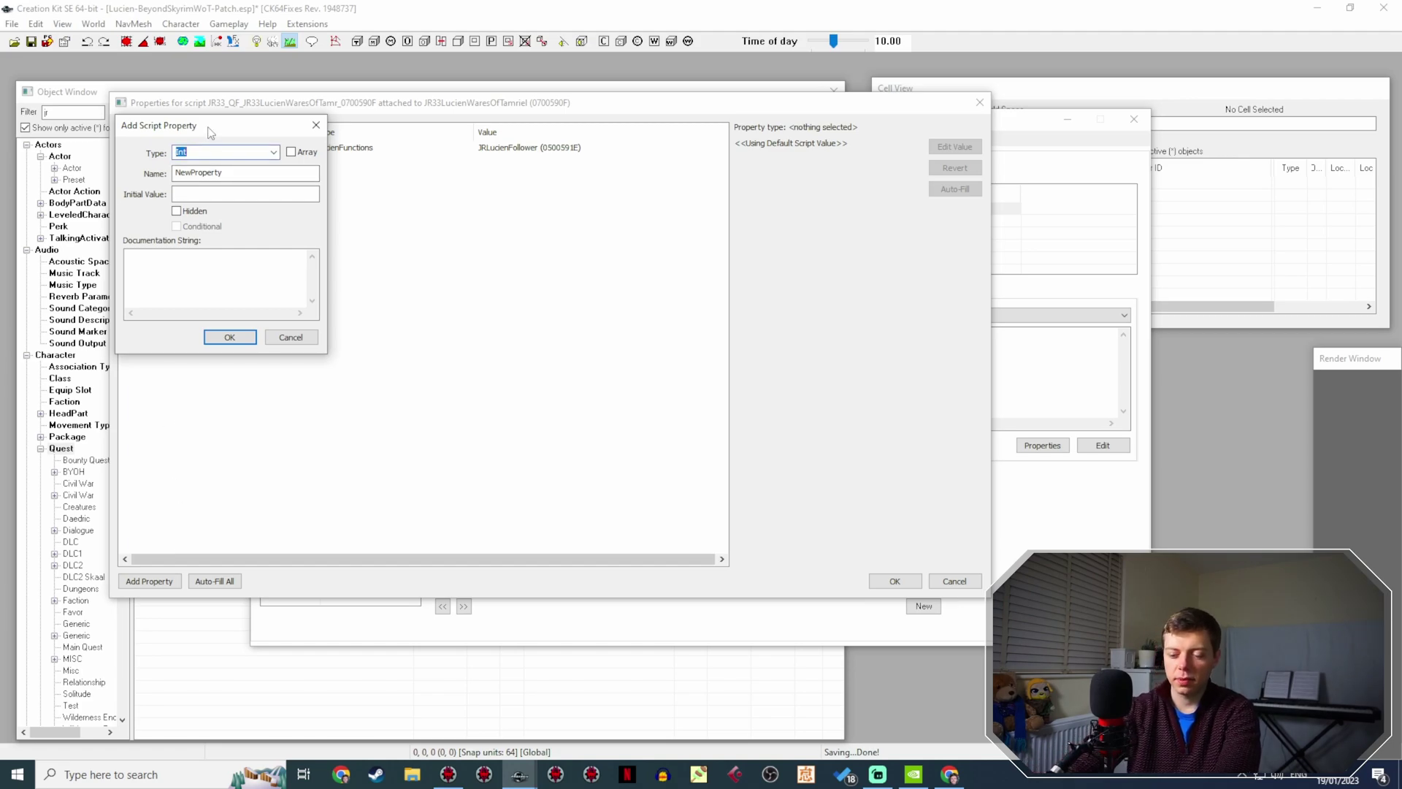
pyautogui.write('MiscObject')
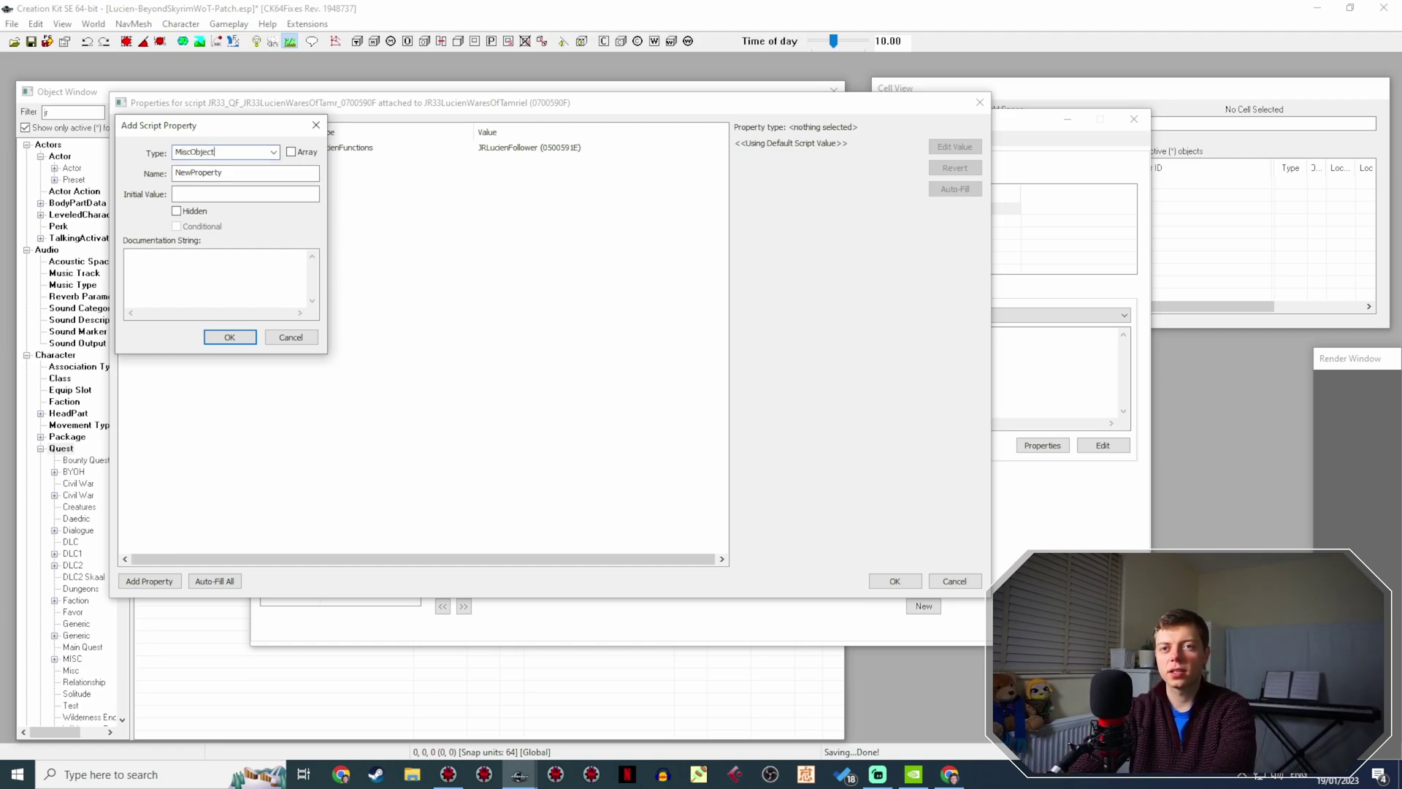
pyautogui.press('Tab')
pyautogui.write('BS')
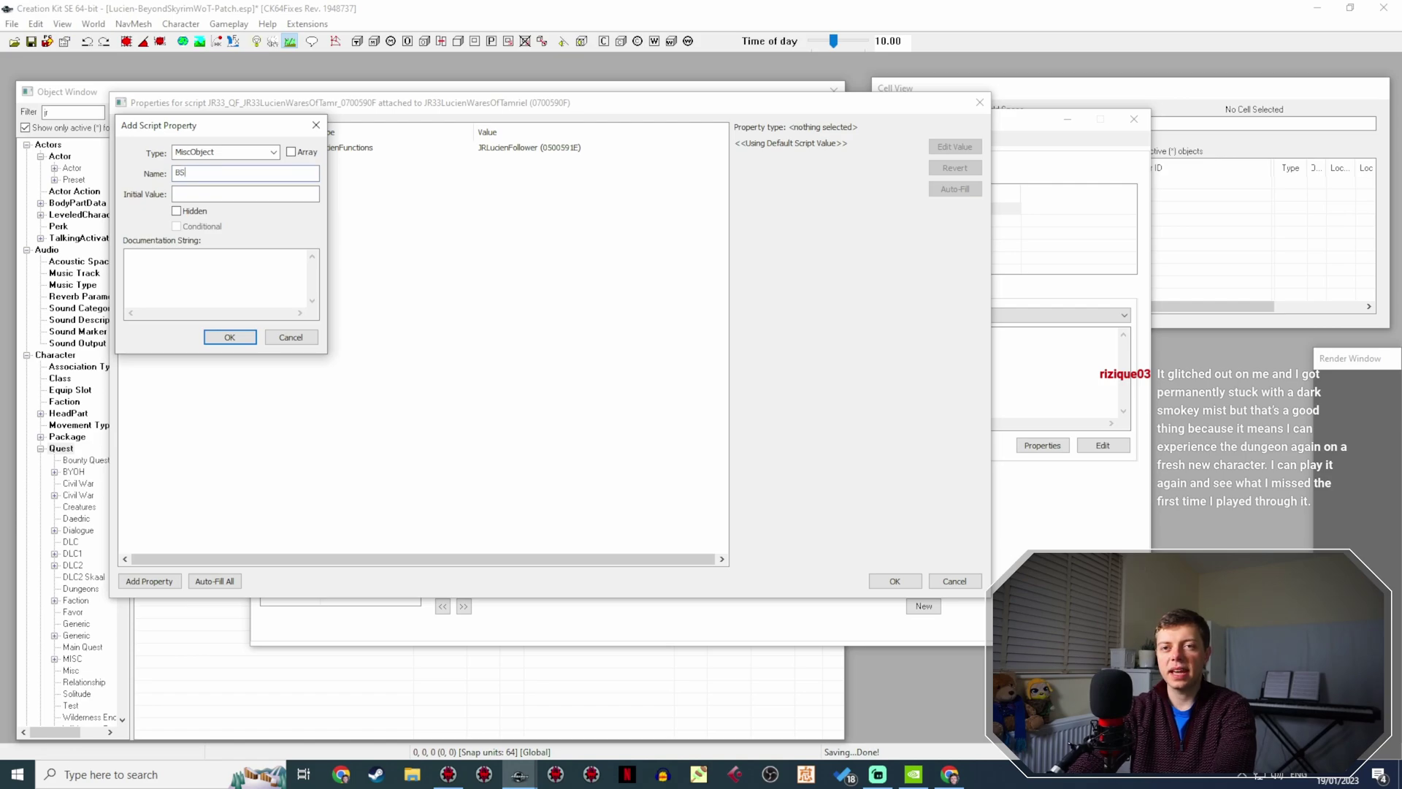
pyautogui.write('M')
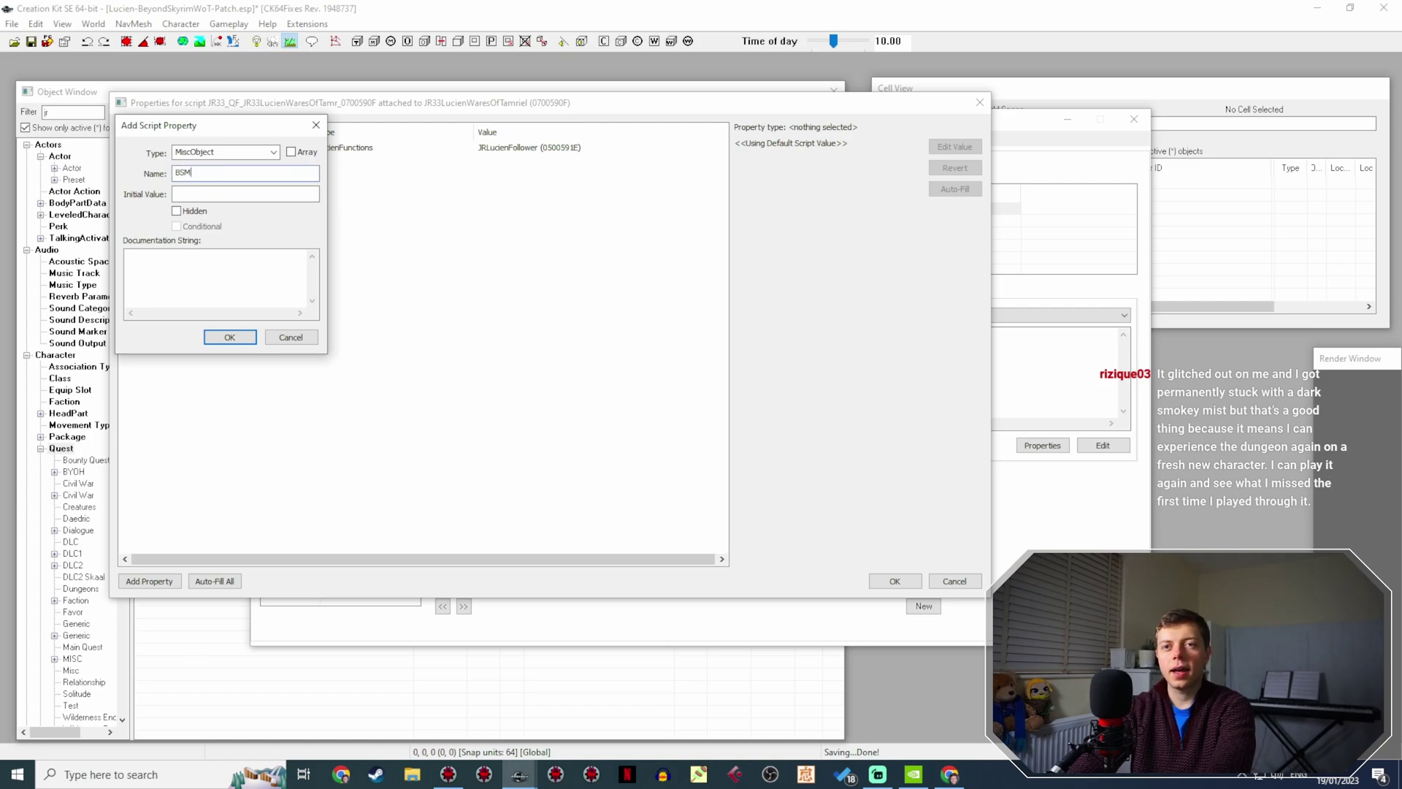
pyautogui.write('Gold')
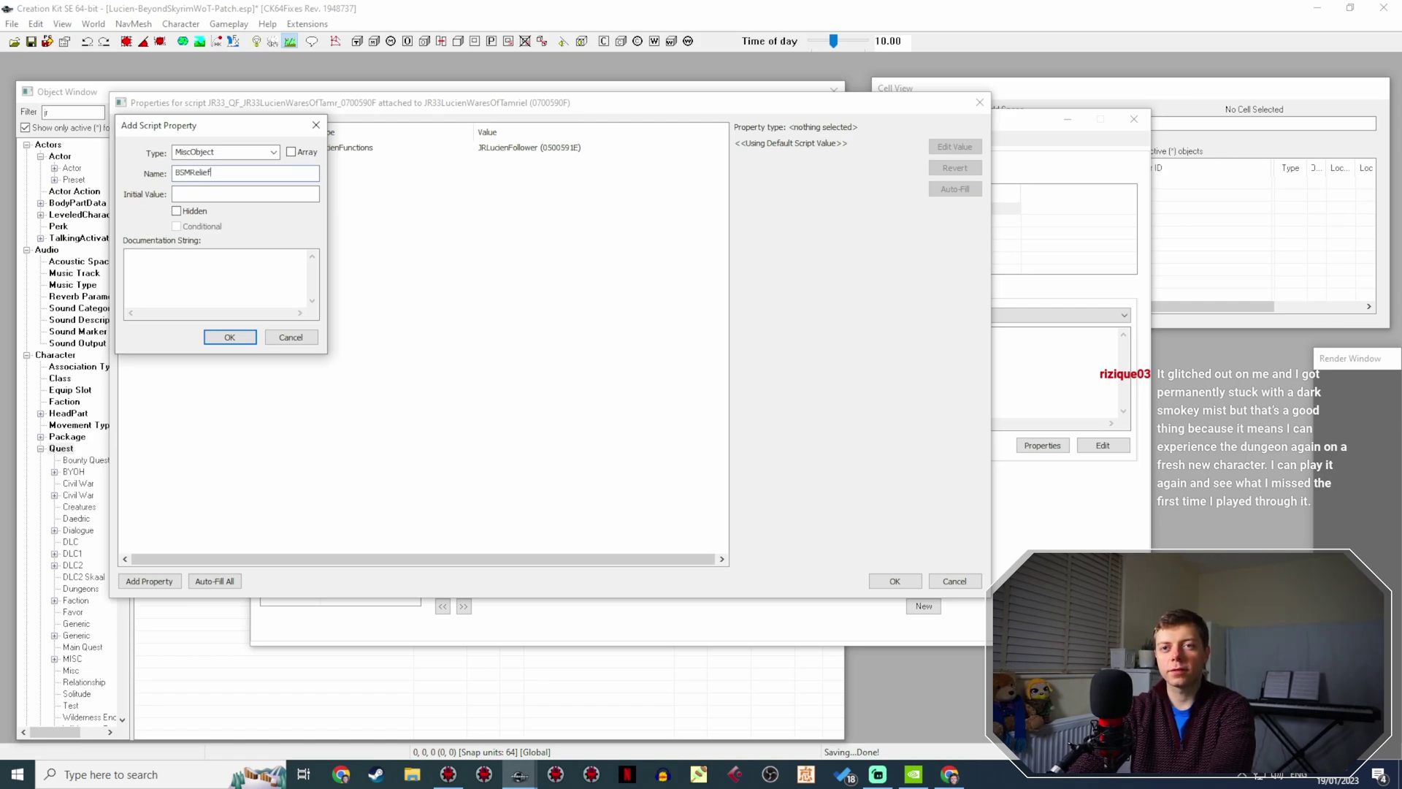
pyautogui.press('Return')
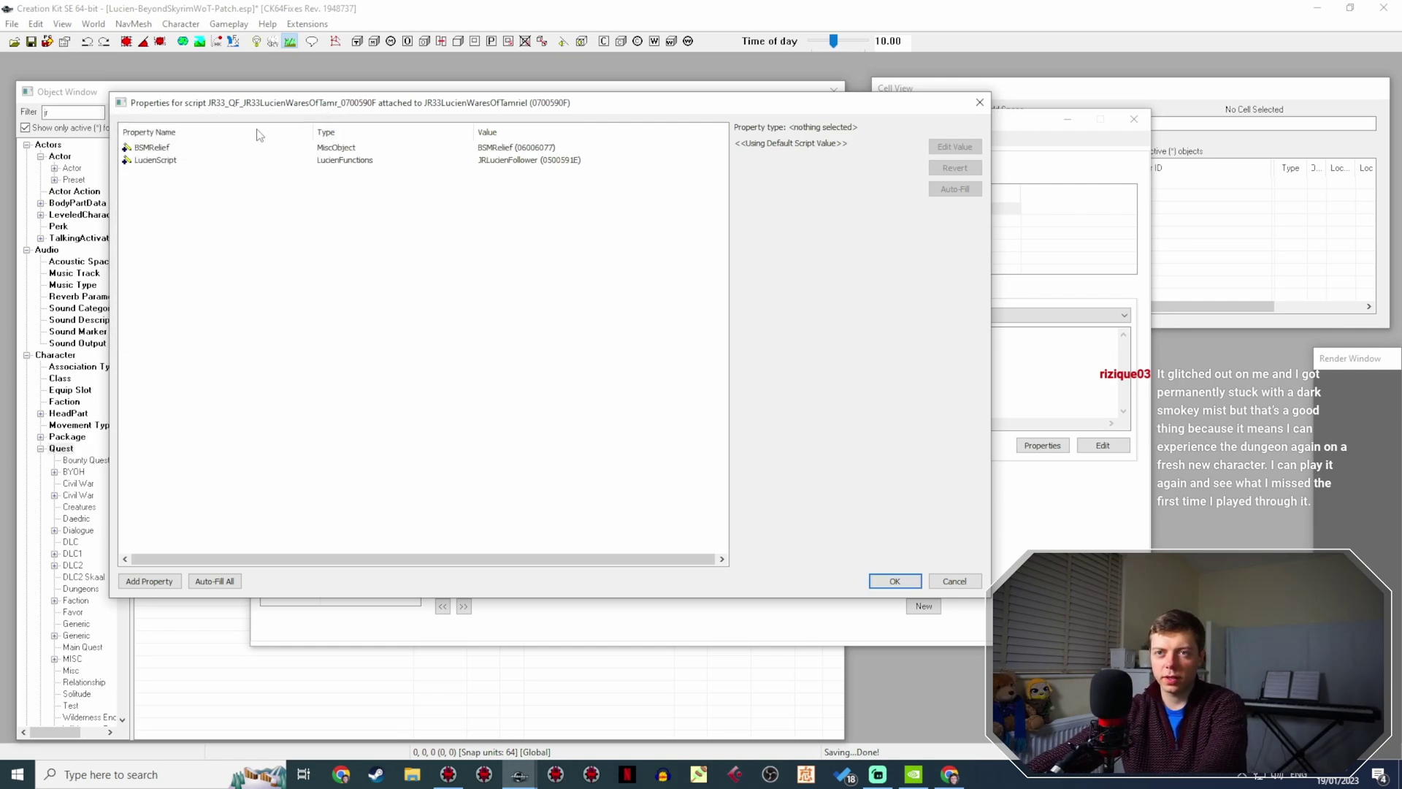
pyautogui.click(894, 581)
pyautogui.click(780, 363)
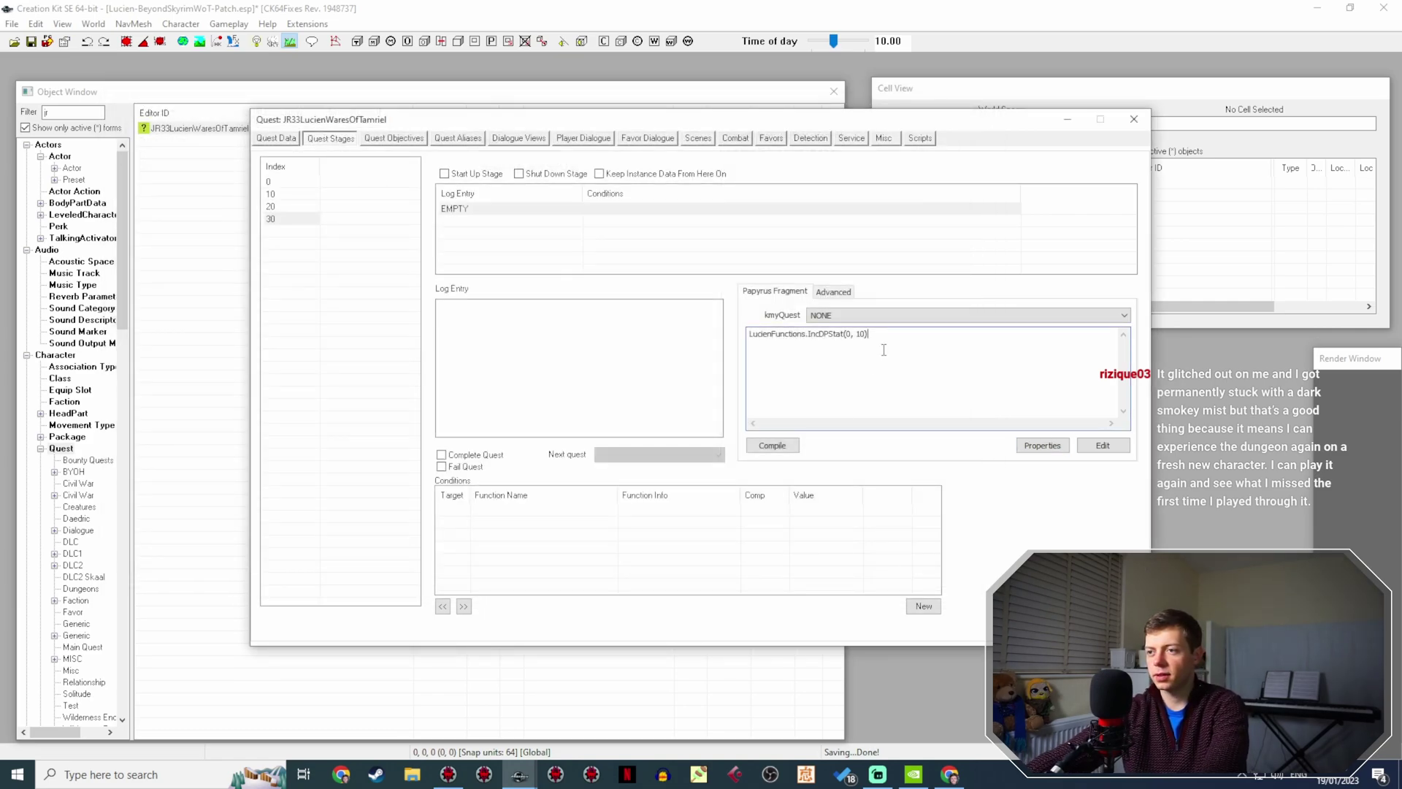
pyautogui.write('Player.RemoveIte')
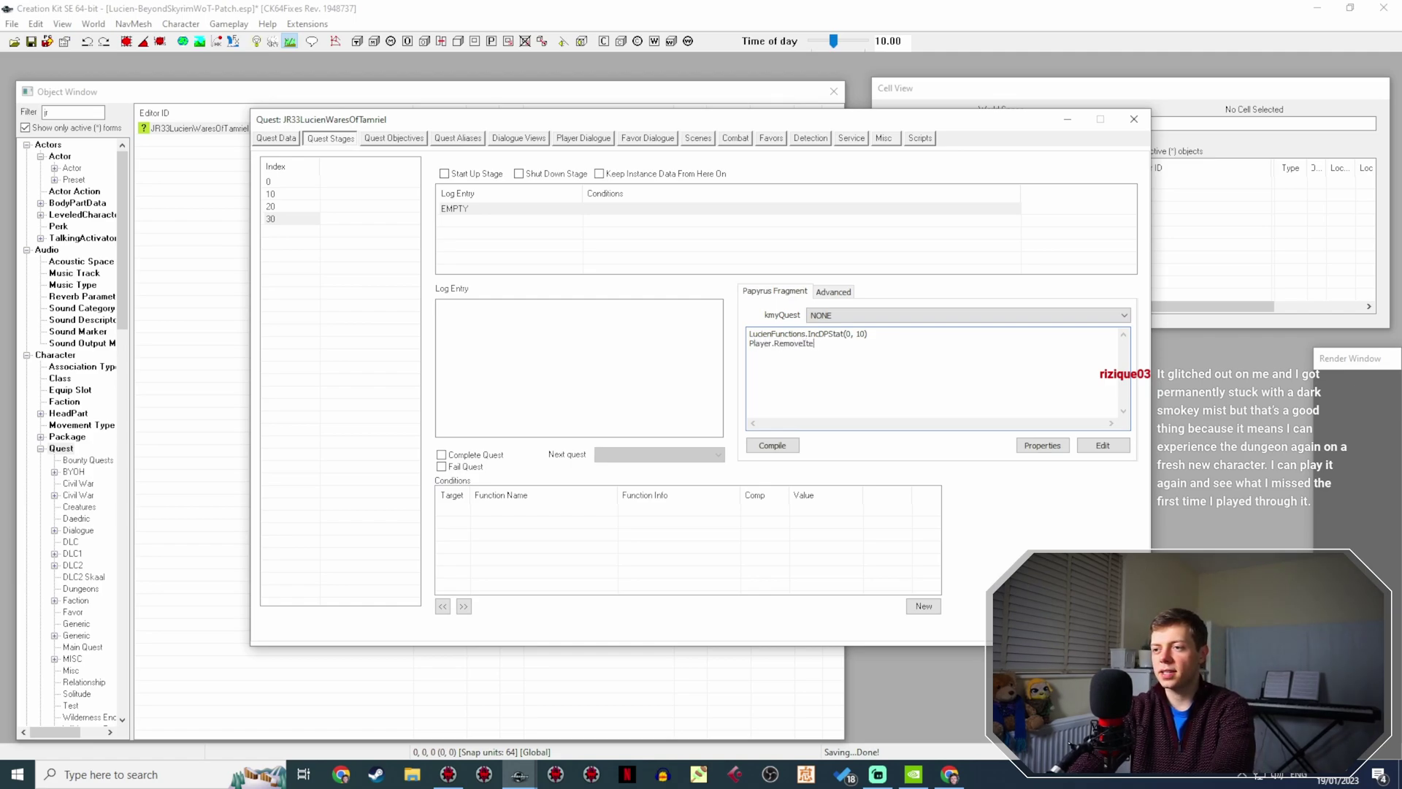
pyautogui.write('m(BSMRe')
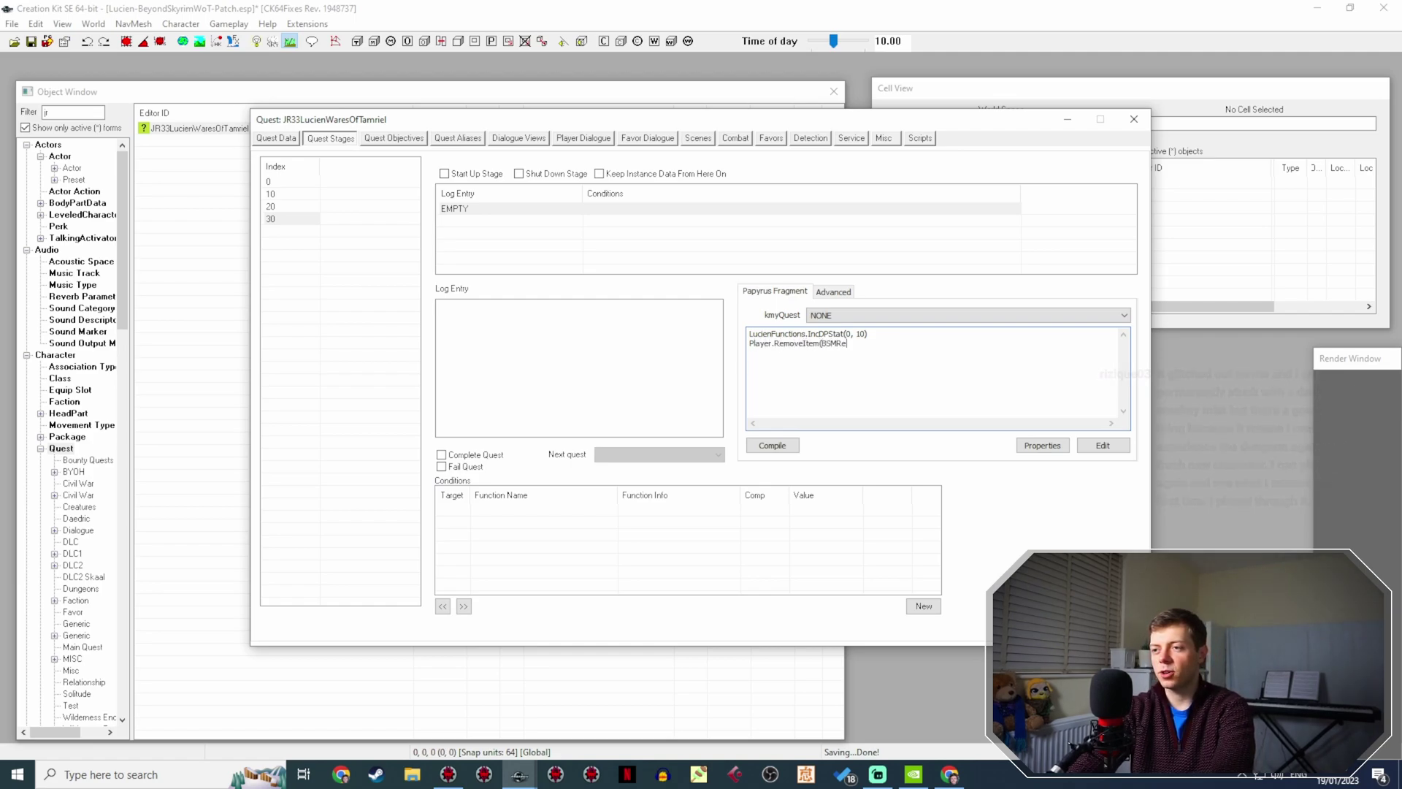
pyautogui.press('BackSpace')
pyautogui.press('BackSpace')
pyautogui.press('BackSpace')
pyautogui.press('BackSpace')
pyautogui.press('BackSpace')
pyautogui.press('BackSpace')
pyautogui.press('BackSpace')
pyautogui.press('BackSpace')
pyautogui.press('BackSpace')
pyautogui.press('BackSpace')
pyautogui.press('BackSpace')
pyautogui.press('BackSpace')
pyautogui.press('BackSpace')
pyautogui.press('BackSpace')
pyautogui.press('BackSpace')
pyautogui.press('BackSpace')
pyautogui.press('BackSpace')
pyautogui.press('BackSpace')
pyautogui.press('BackSpace')
pyautogui.press('BackSpace')
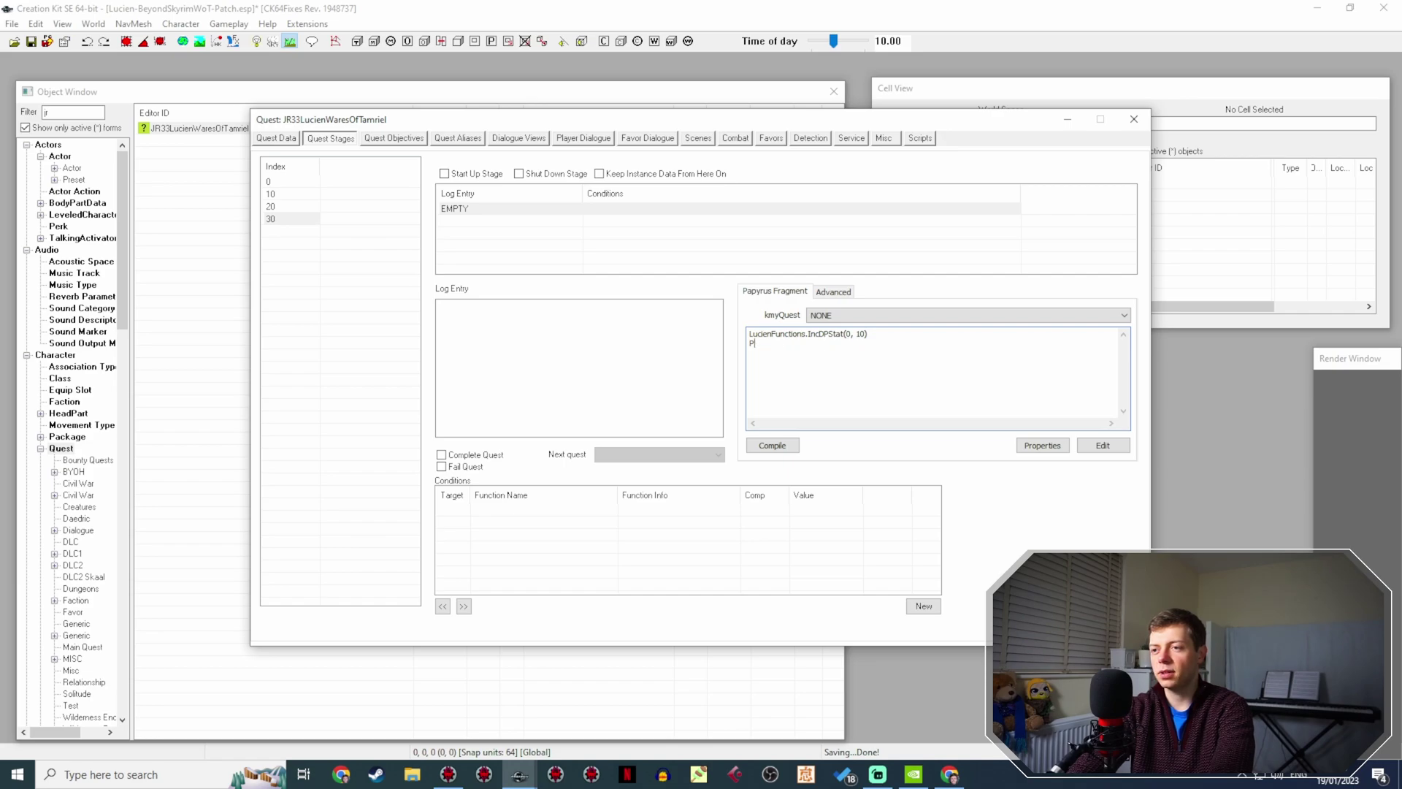
# Add the line Game.GetPlayer().RemoveItem(BSMRelief, 1) to the stage 30 fragment, compile it, and read the compile results.
pyautogui.write('Game.GetPl')
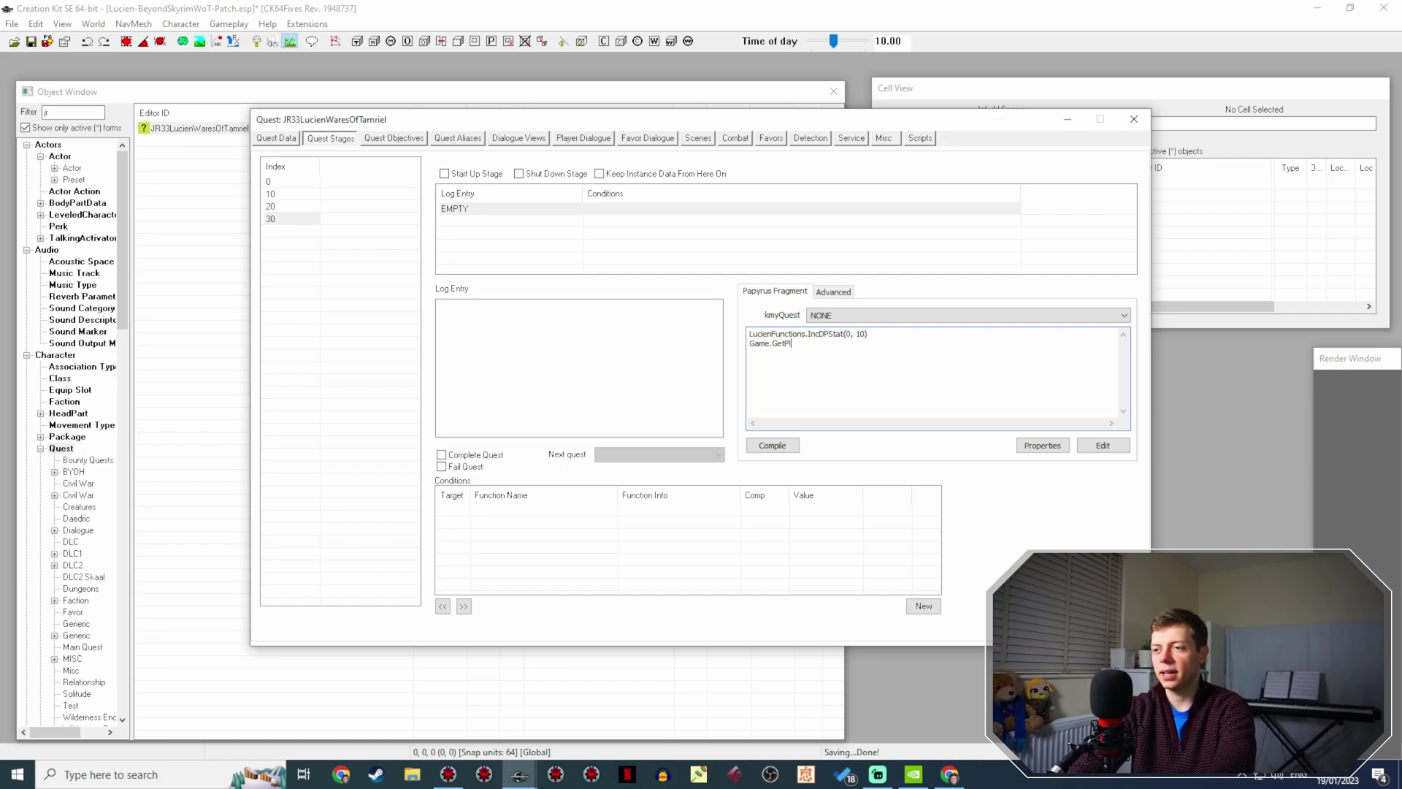
pyautogui.write('ayer().Remo')
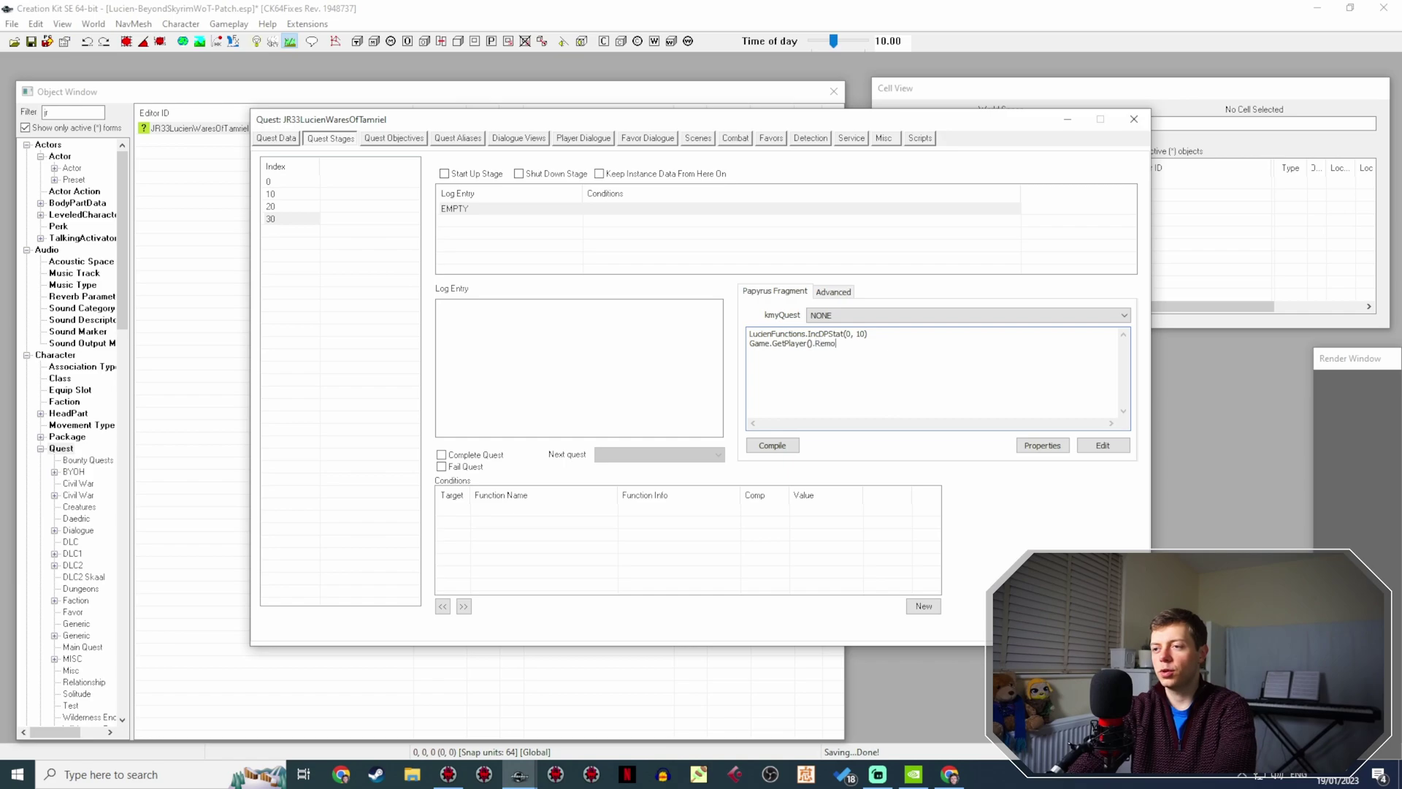
pyautogui.write('veItem')
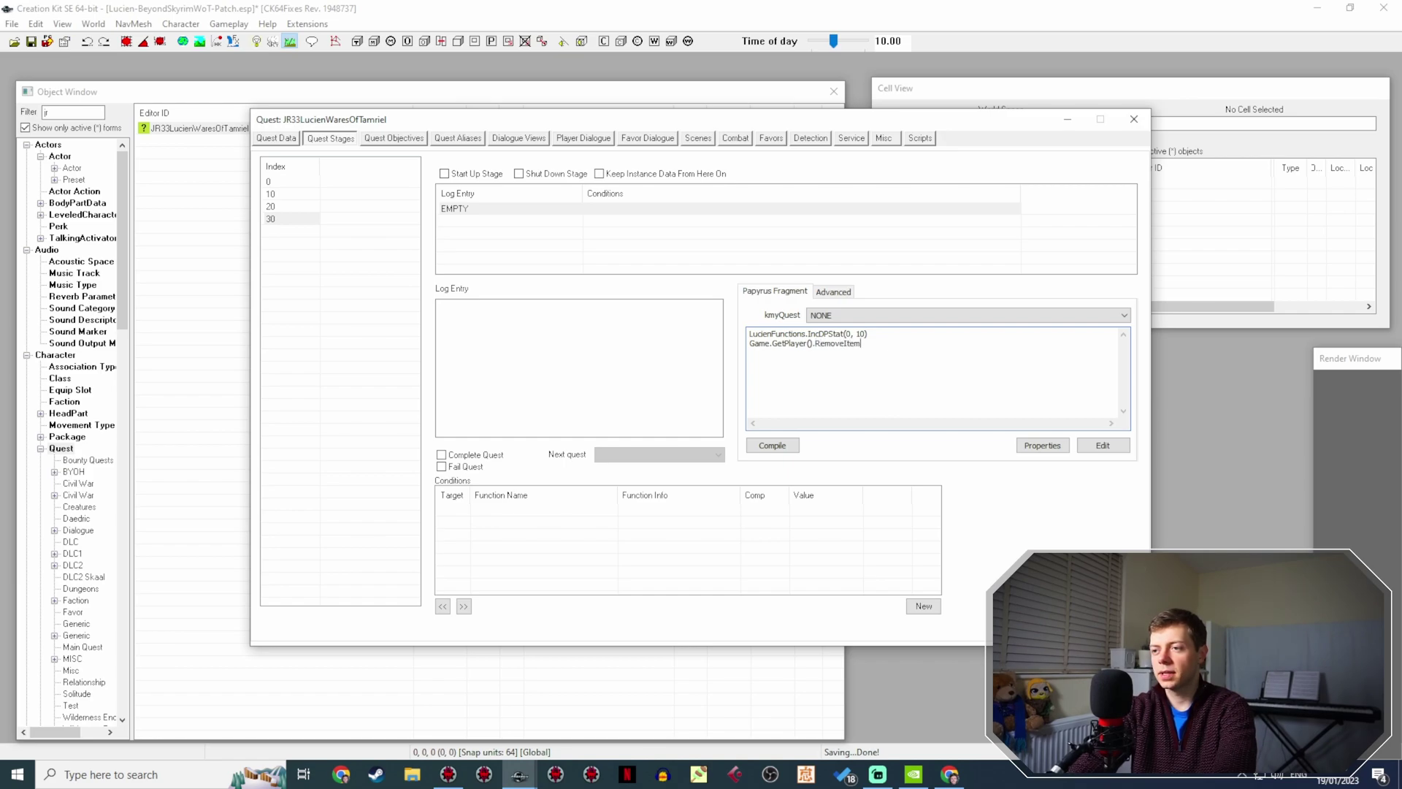
pyautogui.write('(BSMRelief')
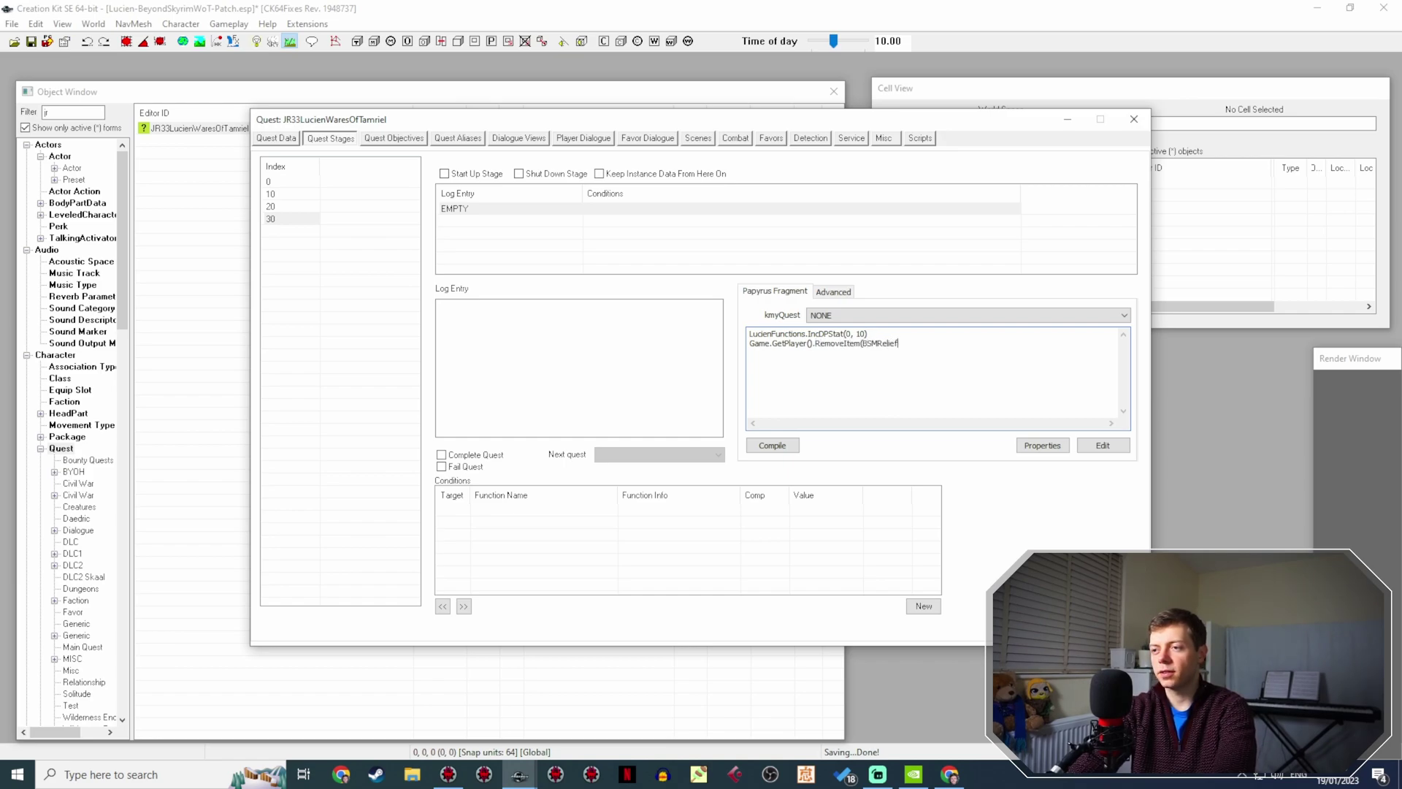
pyautogui.write(', 1)')
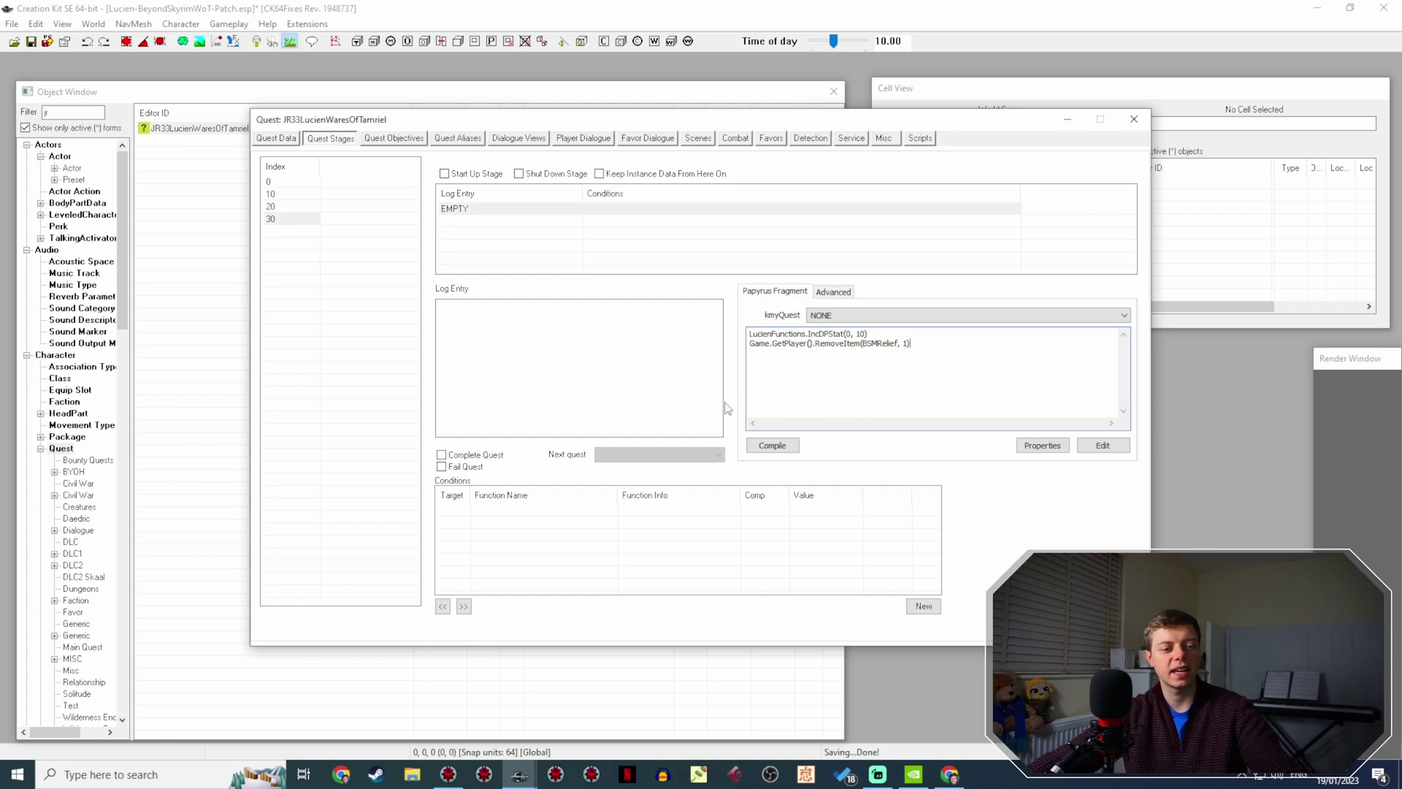
pyautogui.click(770, 447)
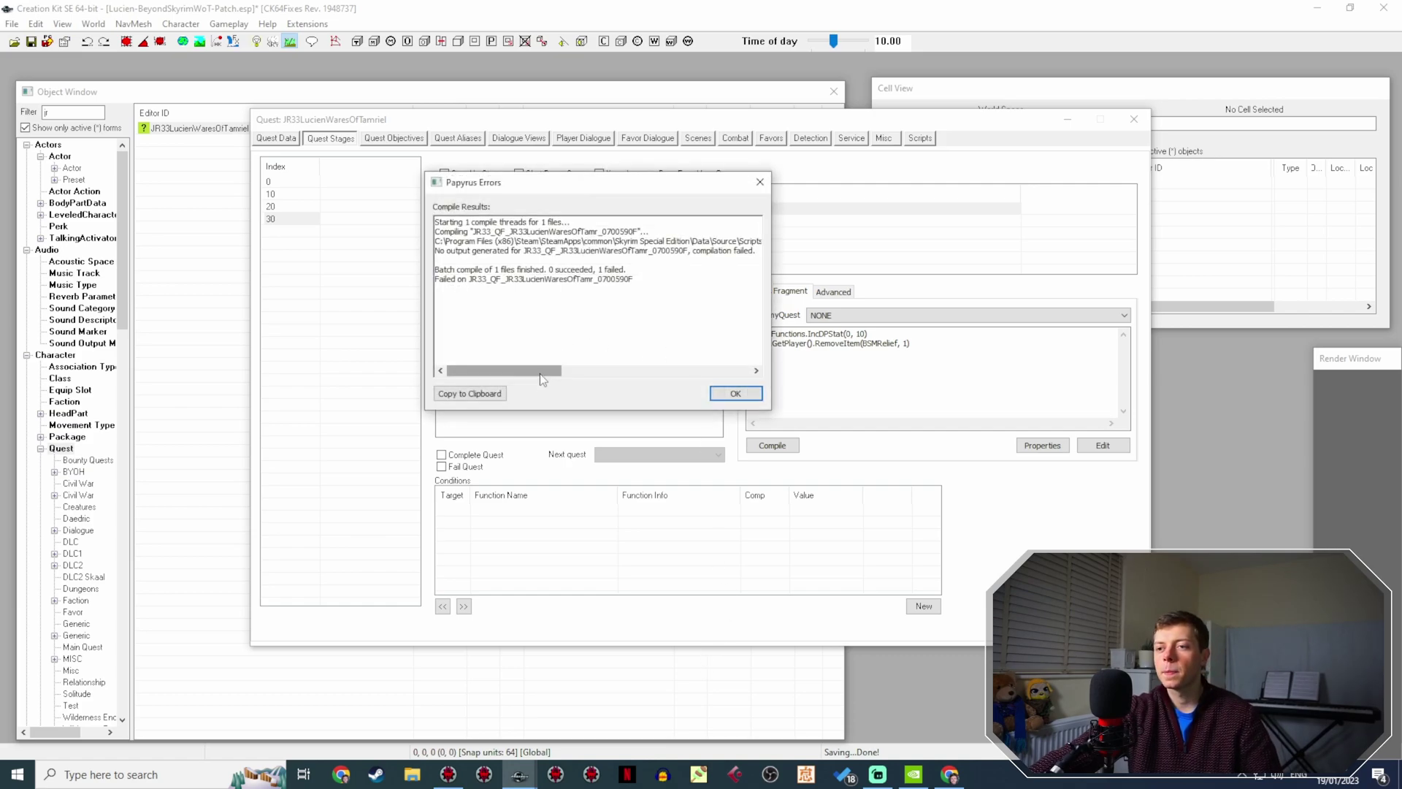
pyautogui.moveTo(541, 374); pyautogui.dragTo(753, 361)
pyautogui.click(736, 394)
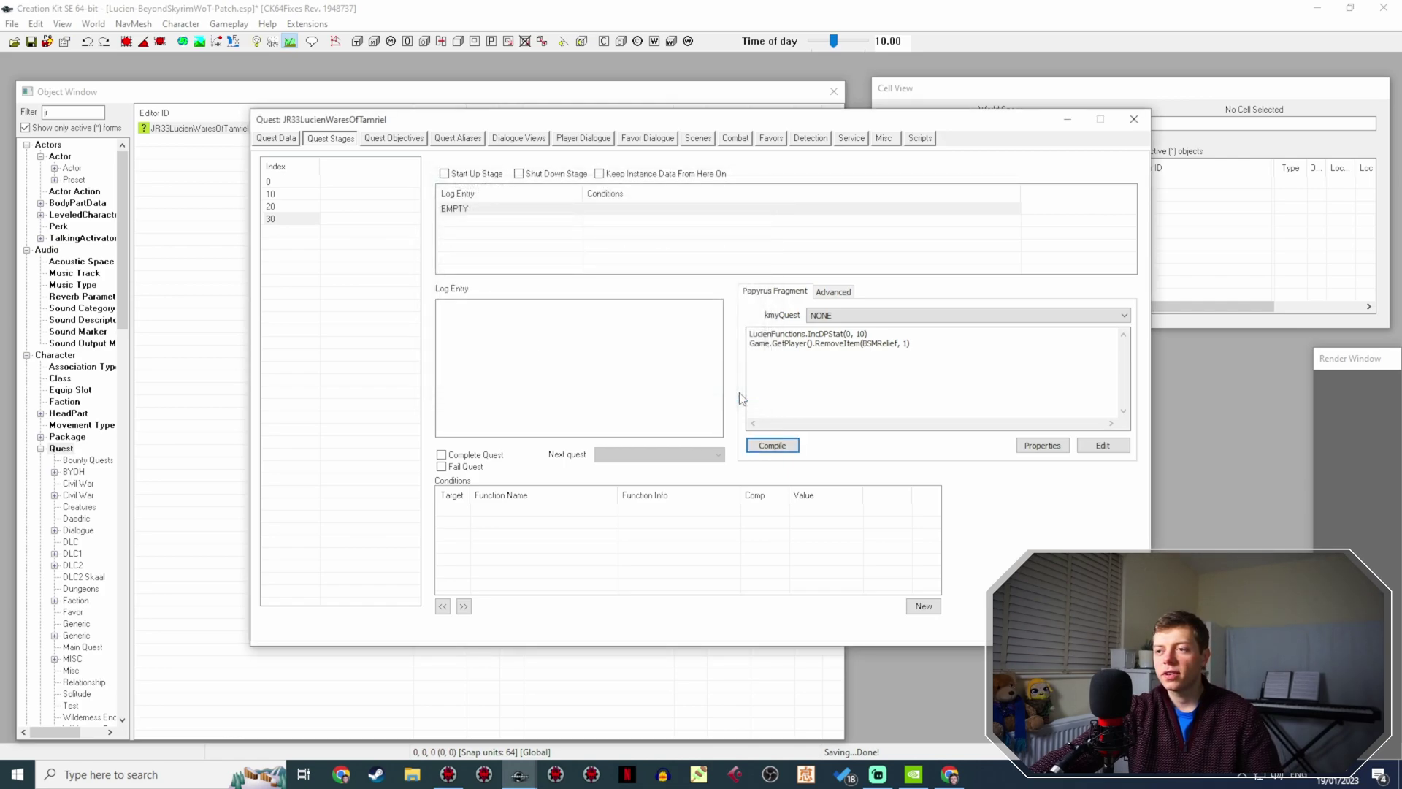
# Remove the space between the IncDPStat arguments so they read (0,10), recompile the fragment, and read the full error.
pyautogui.click(803, 348)
pyautogui.click(857, 334)
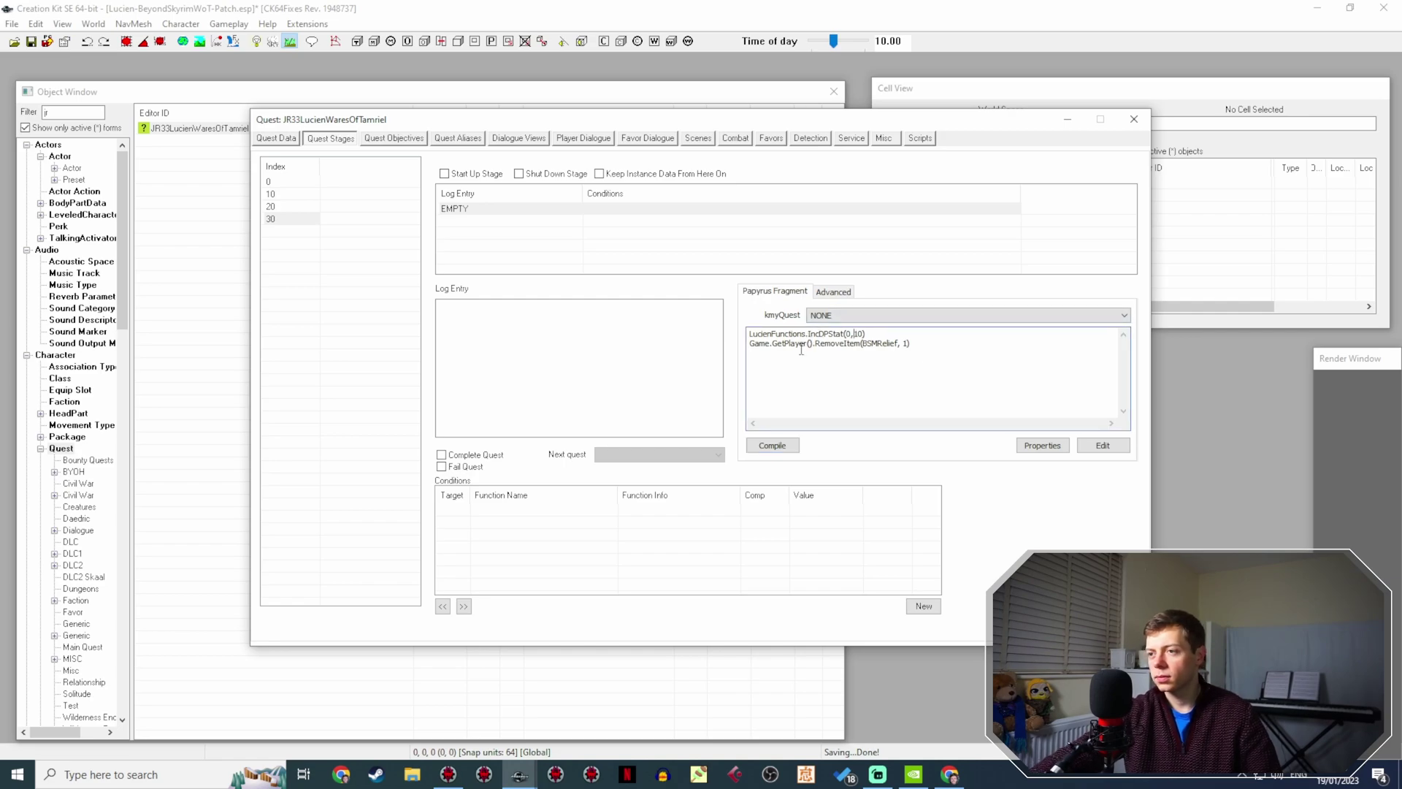
pyautogui.press('BackSpace')
pyautogui.click(771, 445)
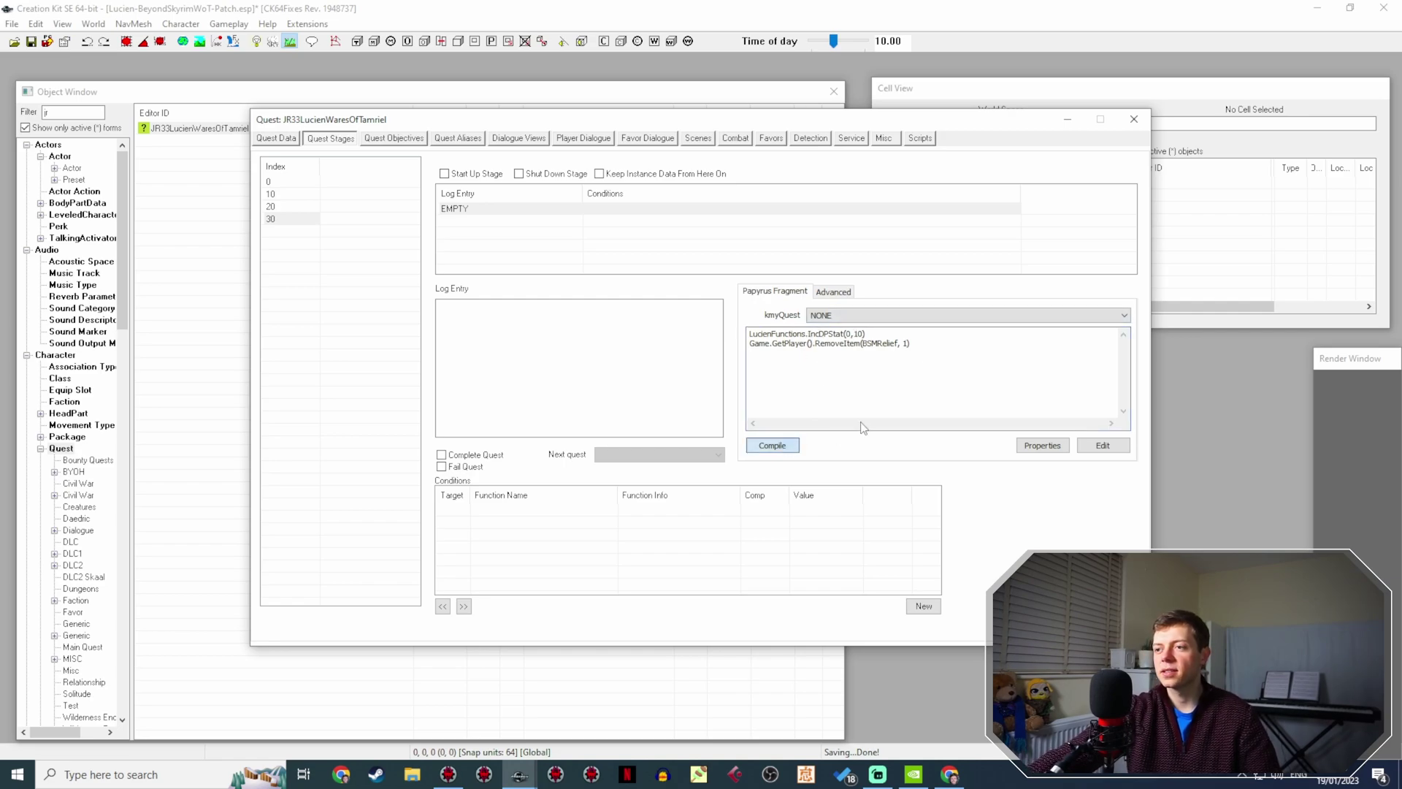
pyautogui.moveTo(516, 371); pyautogui.dragTo(743, 372)
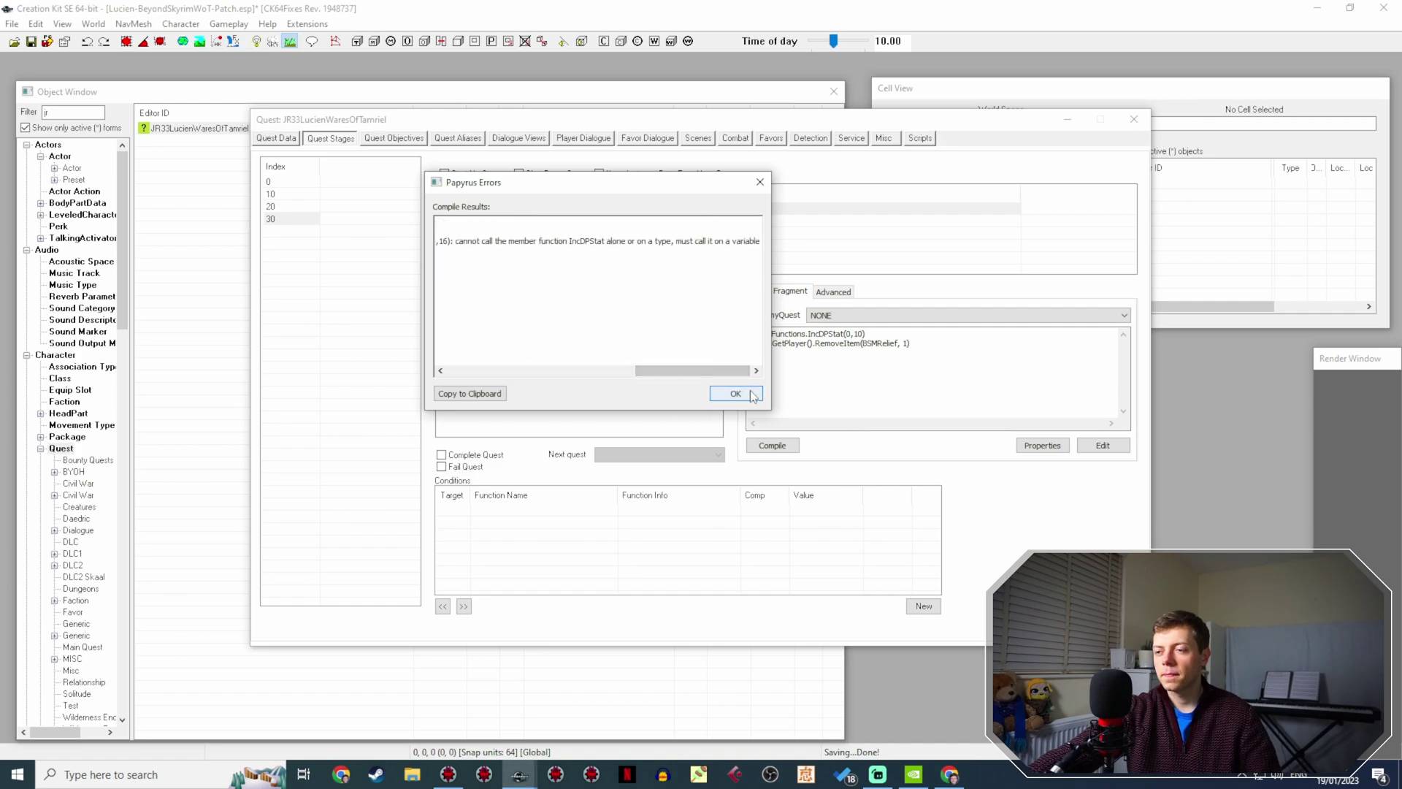
pyautogui.moveTo(730, 373)
pyautogui.mouseDown()
pyautogui.moveTo(551, 390)
pyautogui.moveTo(727, 394)
pyautogui.mouseUp()
pyautogui.click(733, 393)
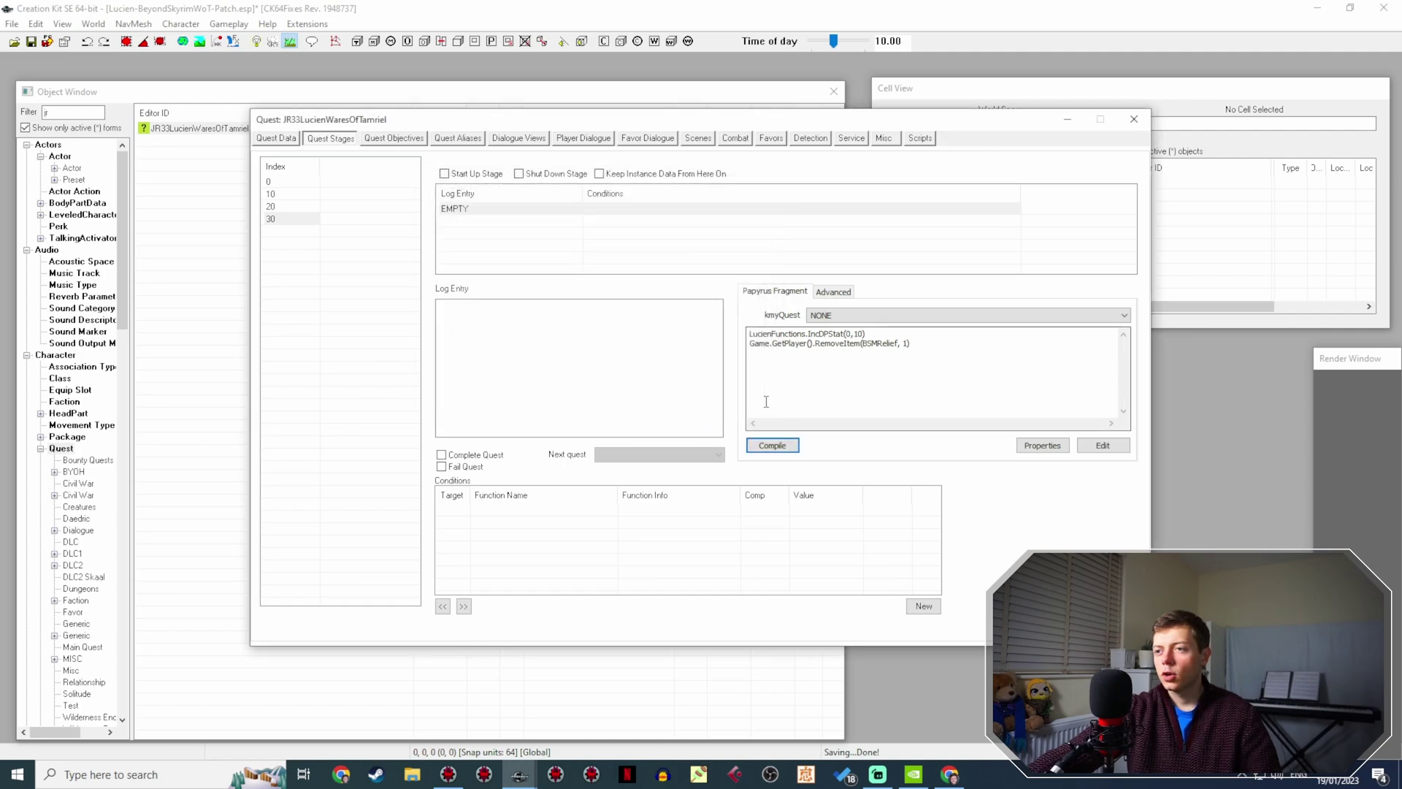
# Check the property name in the quest script's property list, change the IncDPStat prefix to LucienScript, and compile the fragment.
pyautogui.click(1045, 444)
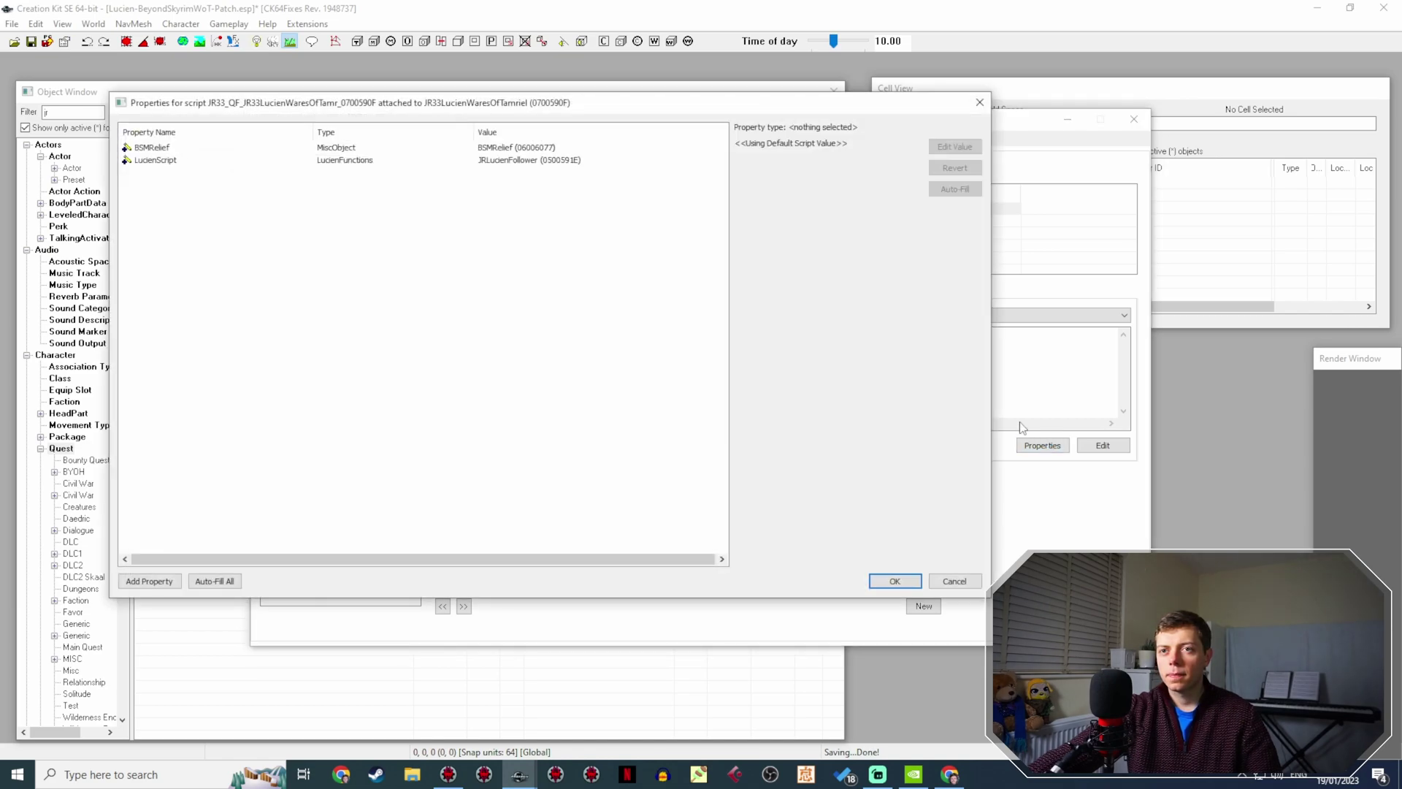
pyautogui.click(979, 102)
pyautogui.moveTo(773, 334); pyautogui.dragTo(806, 334)
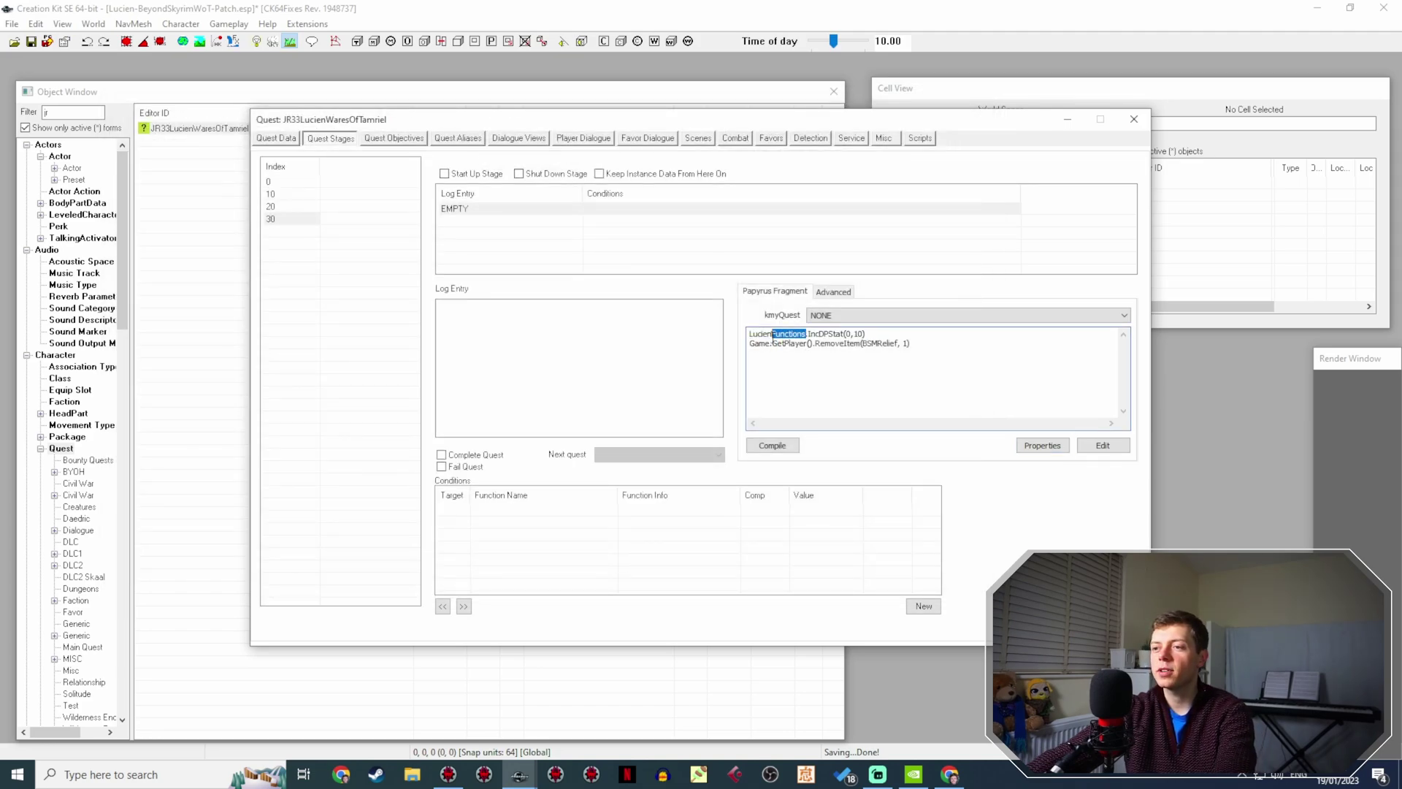
pyautogui.write('Script')
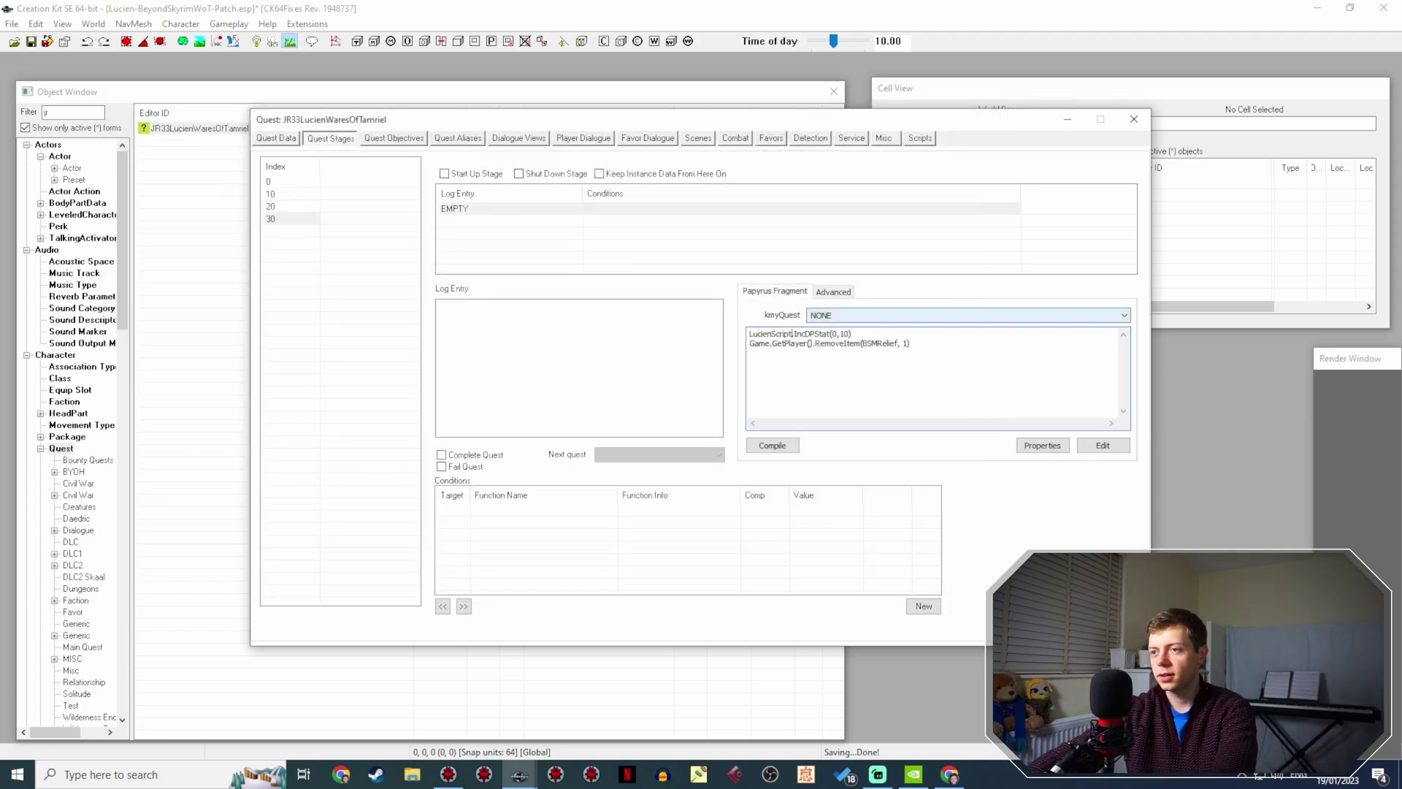
pyautogui.click(793, 446)
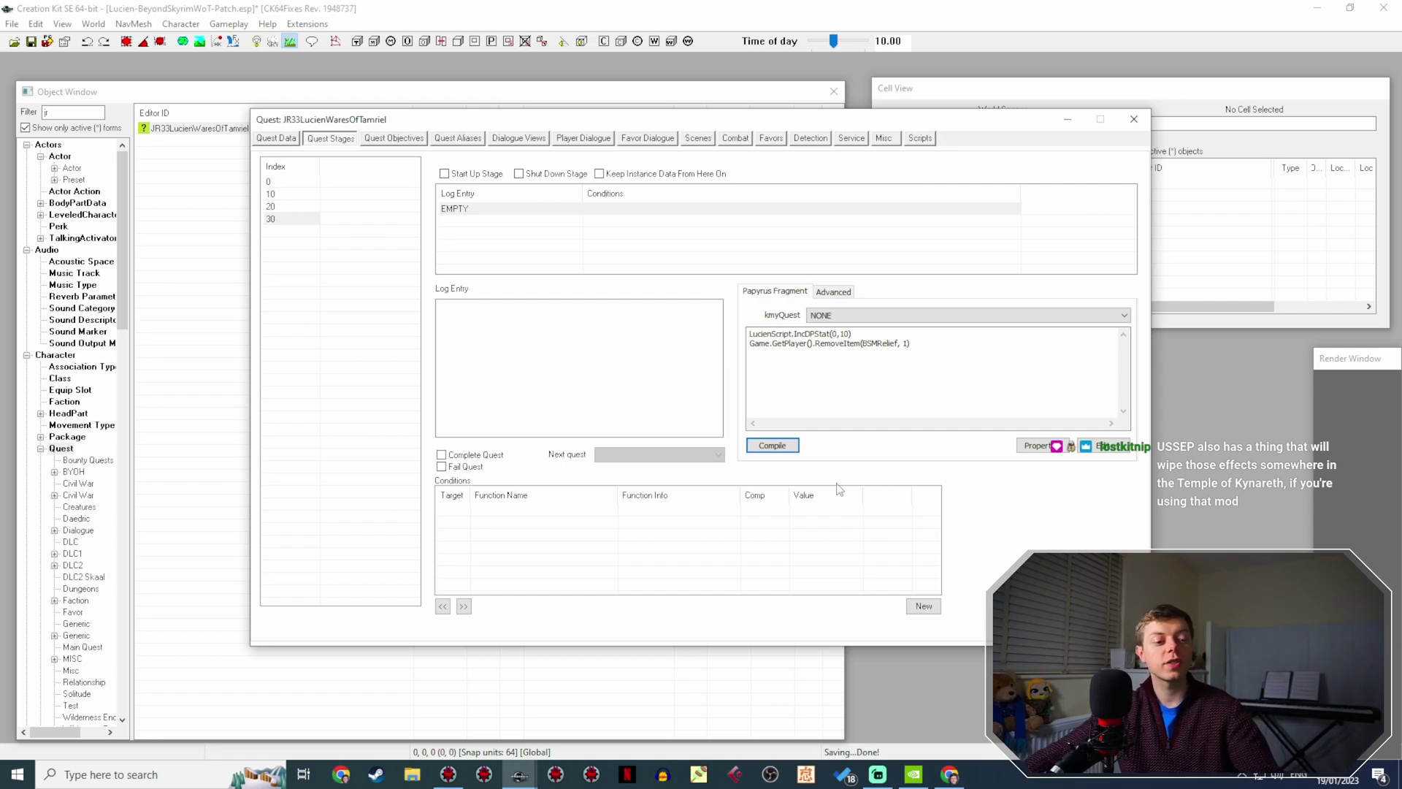
pyautogui.click(794, 446)
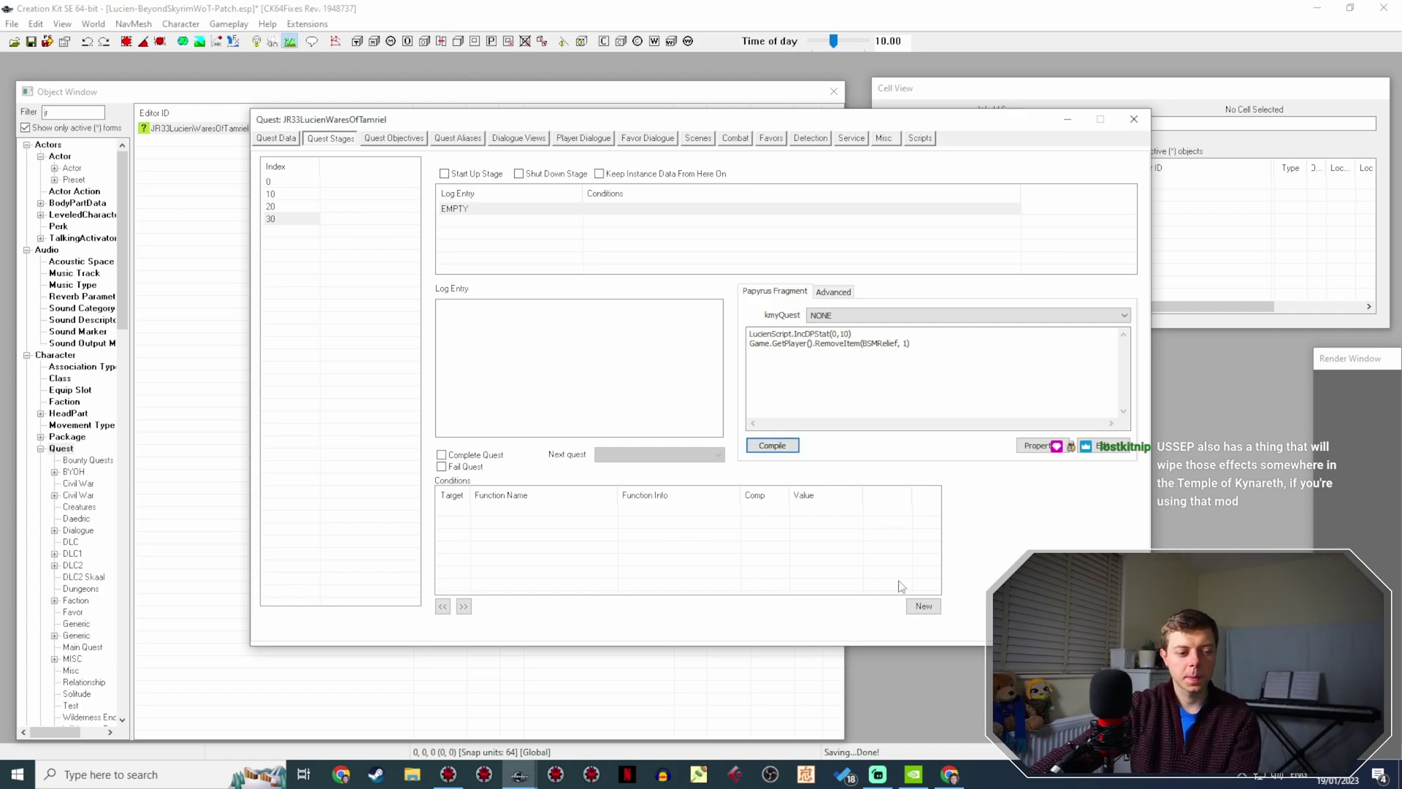
# Add a MiscObject property named Gold to the quest script.
pyautogui.click(952, 357)
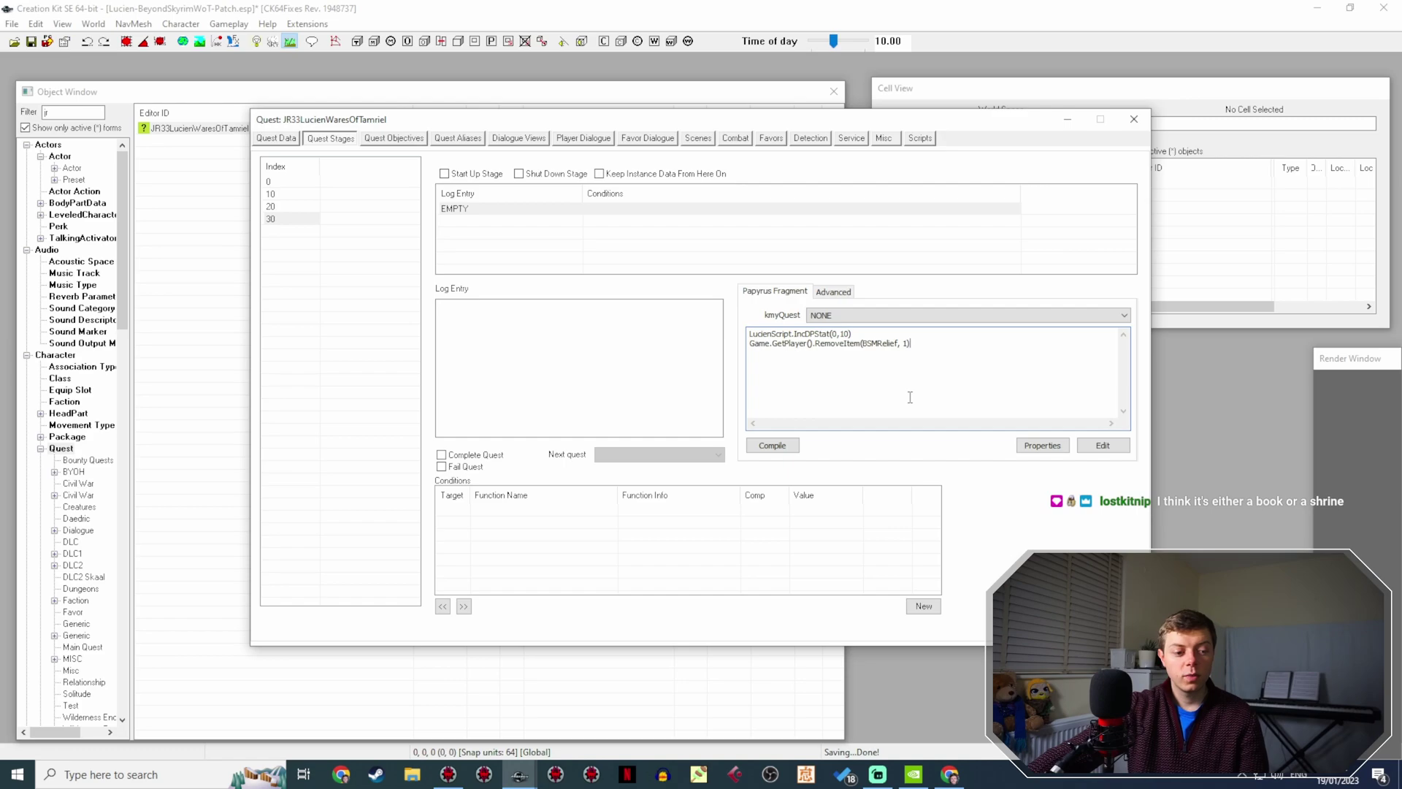
pyautogui.click(1026, 448)
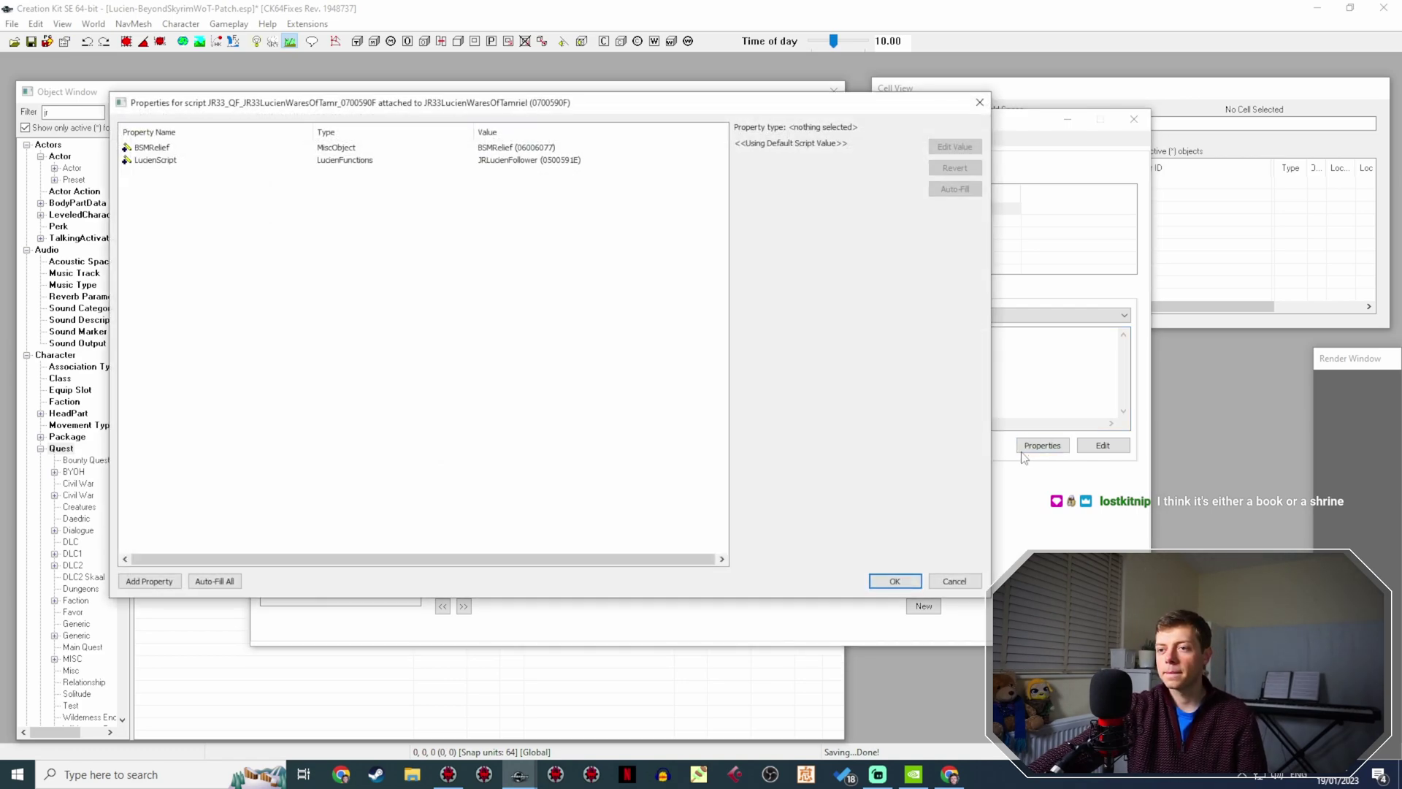
pyautogui.click(149, 581)
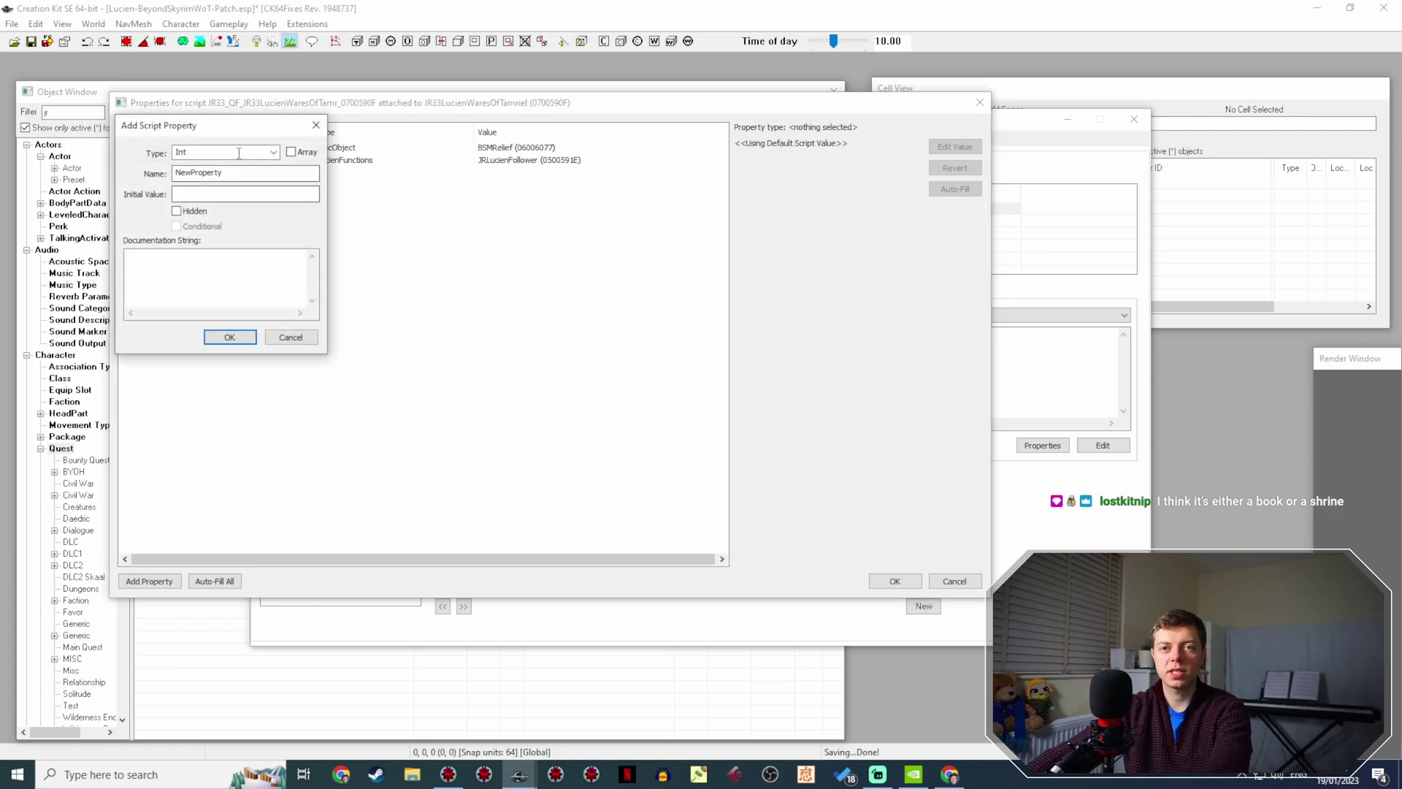
pyautogui.write('Misc')
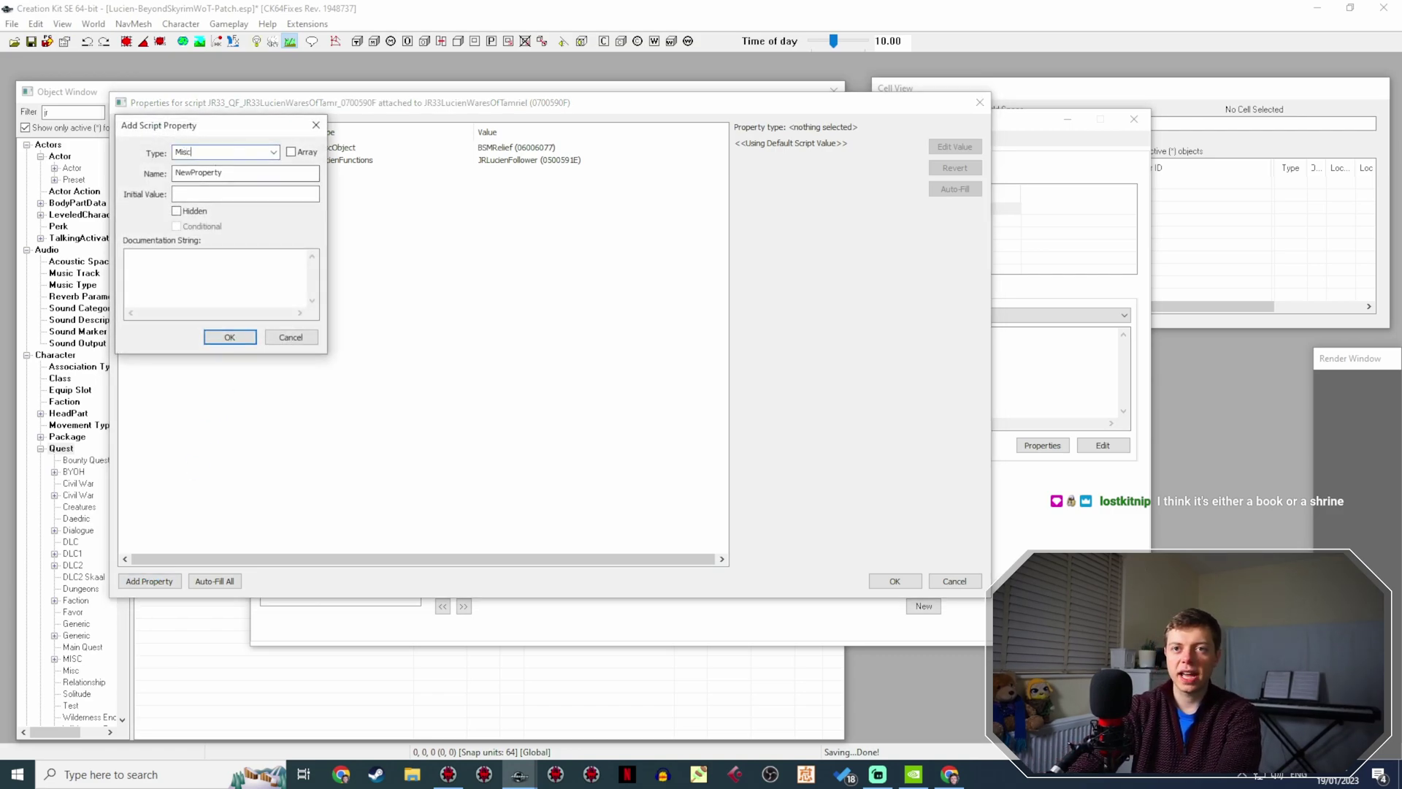
pyautogui.write('Object')
pyautogui.press('Tab')
pyautogui.write('G')
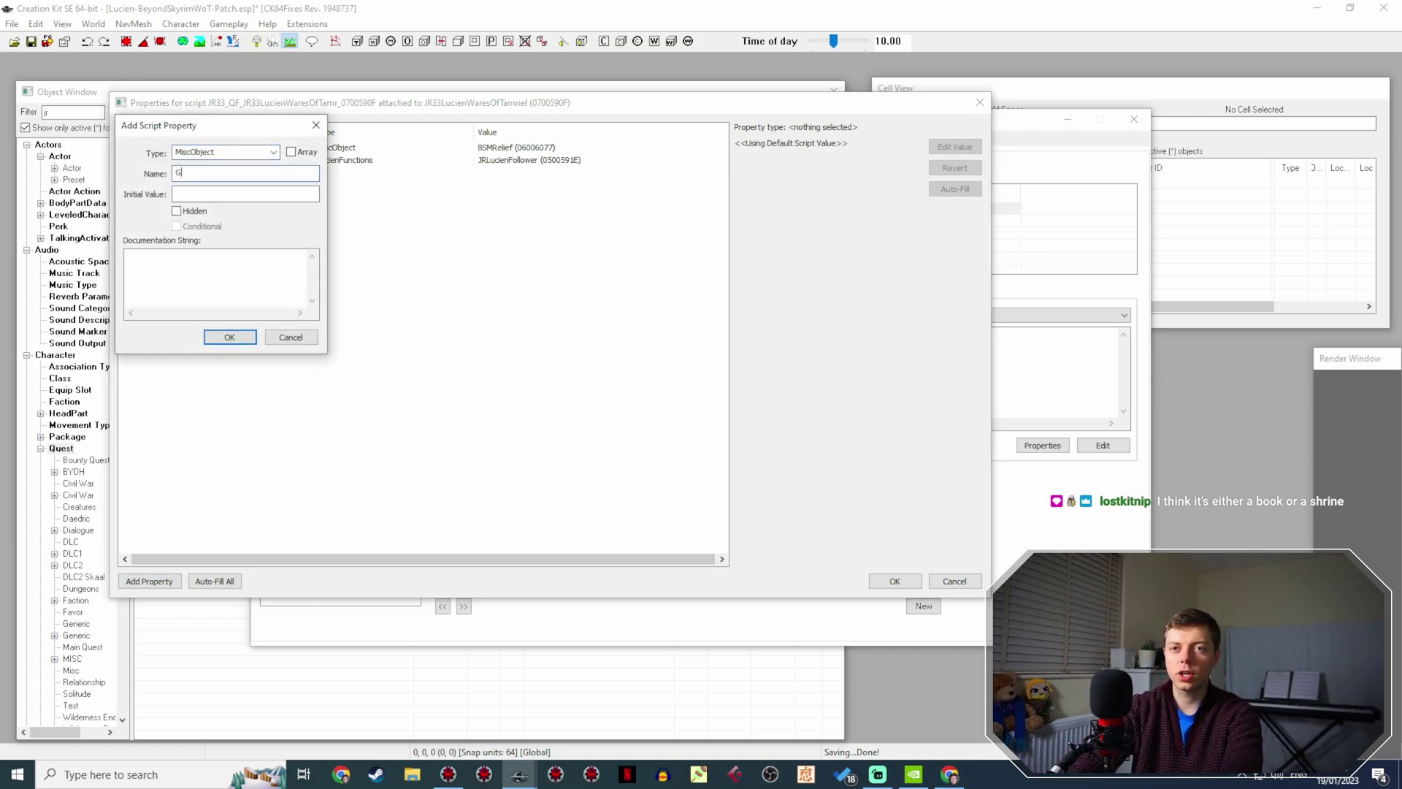
pyautogui.press('Escape')
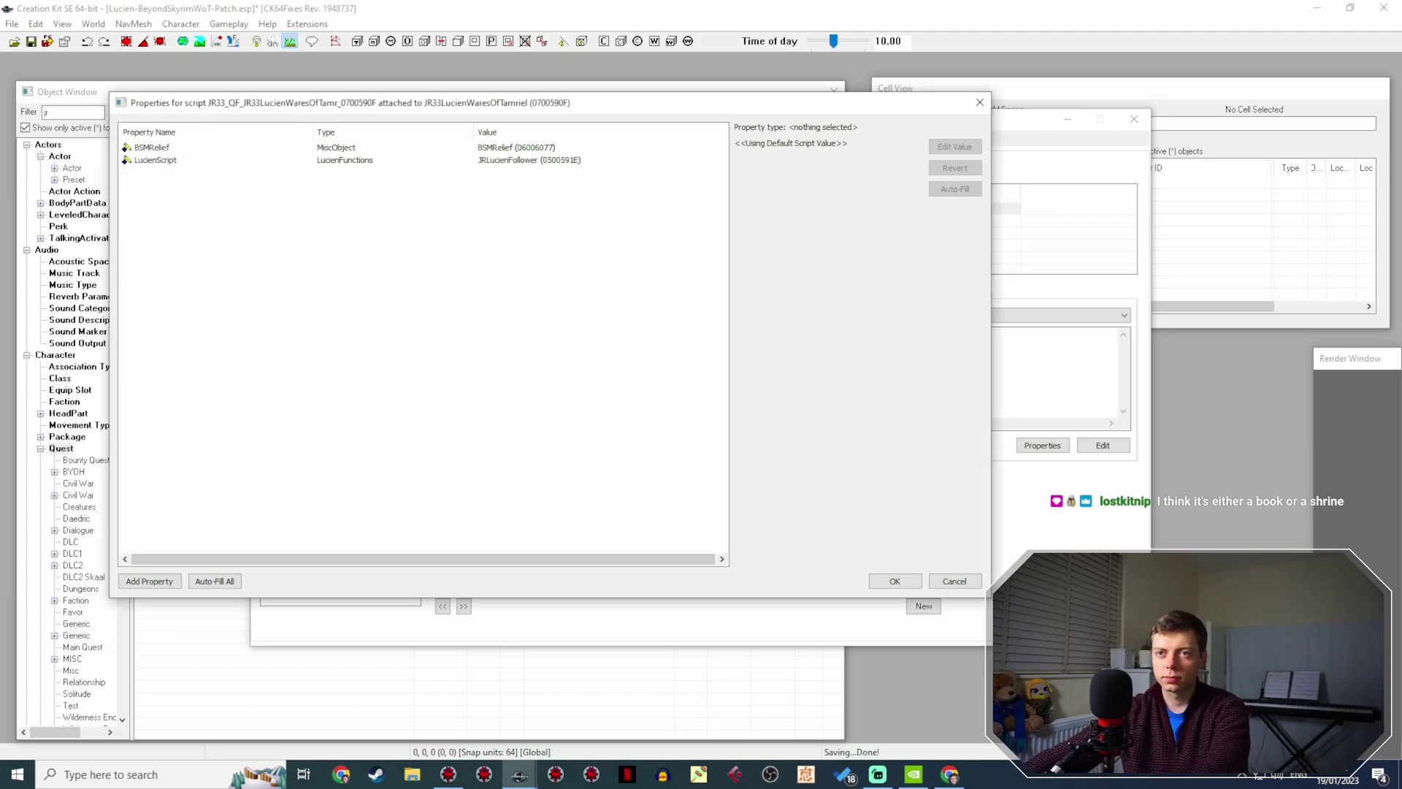
# Assign Gold001 as the value of the Gold property and accept the script properties.
pyautogui.click(588, 161)
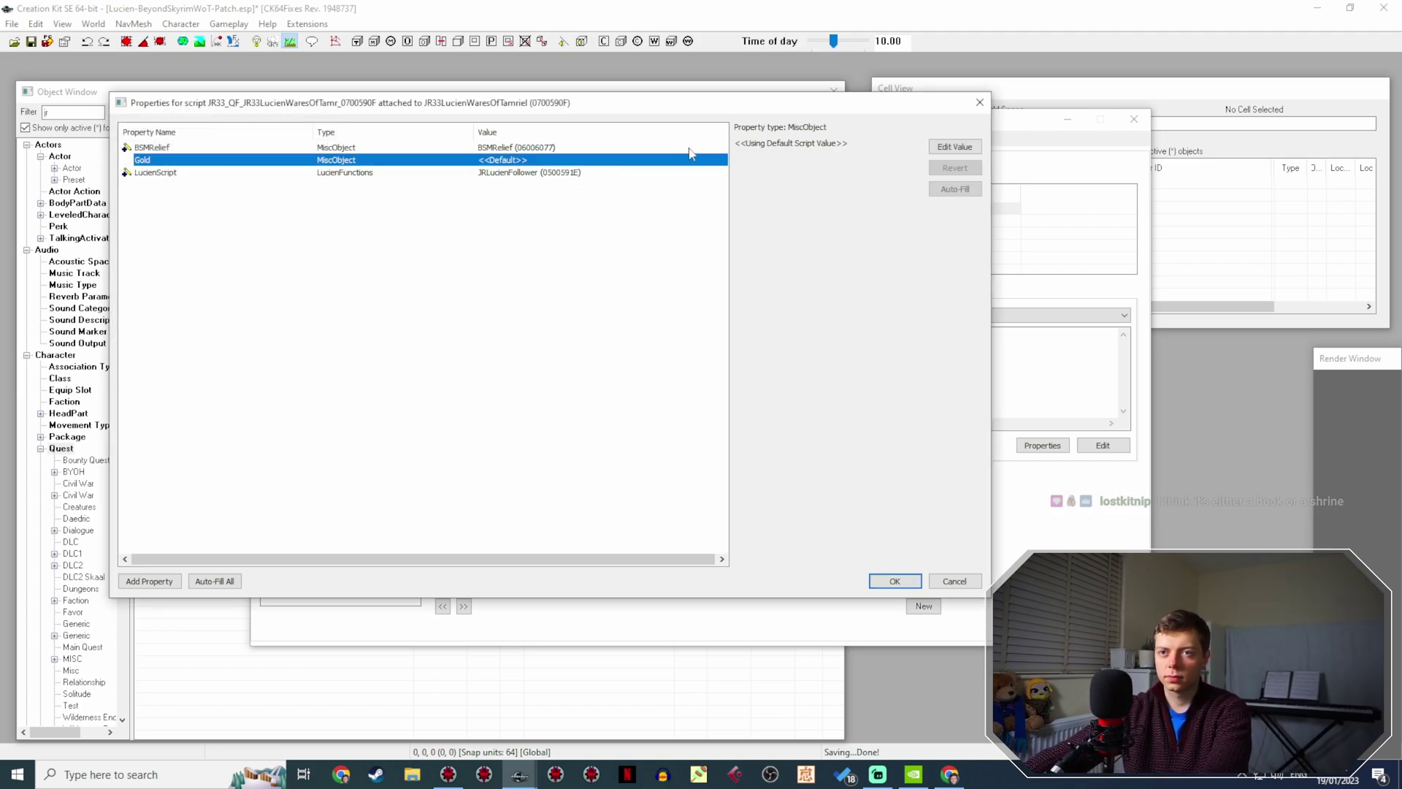
pyautogui.click(955, 146)
pyautogui.click(916, 146)
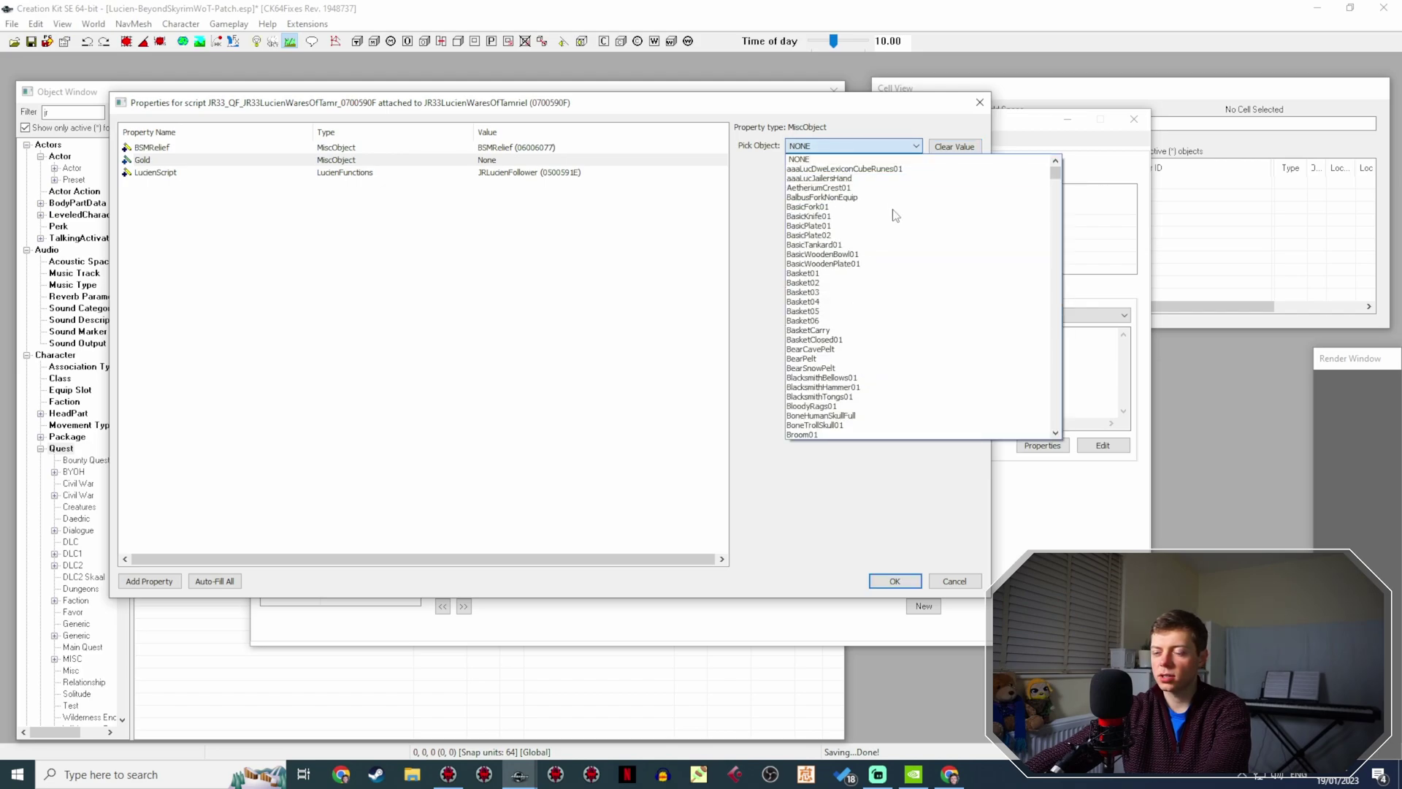
pyautogui.scroll(-15, 896, 215)
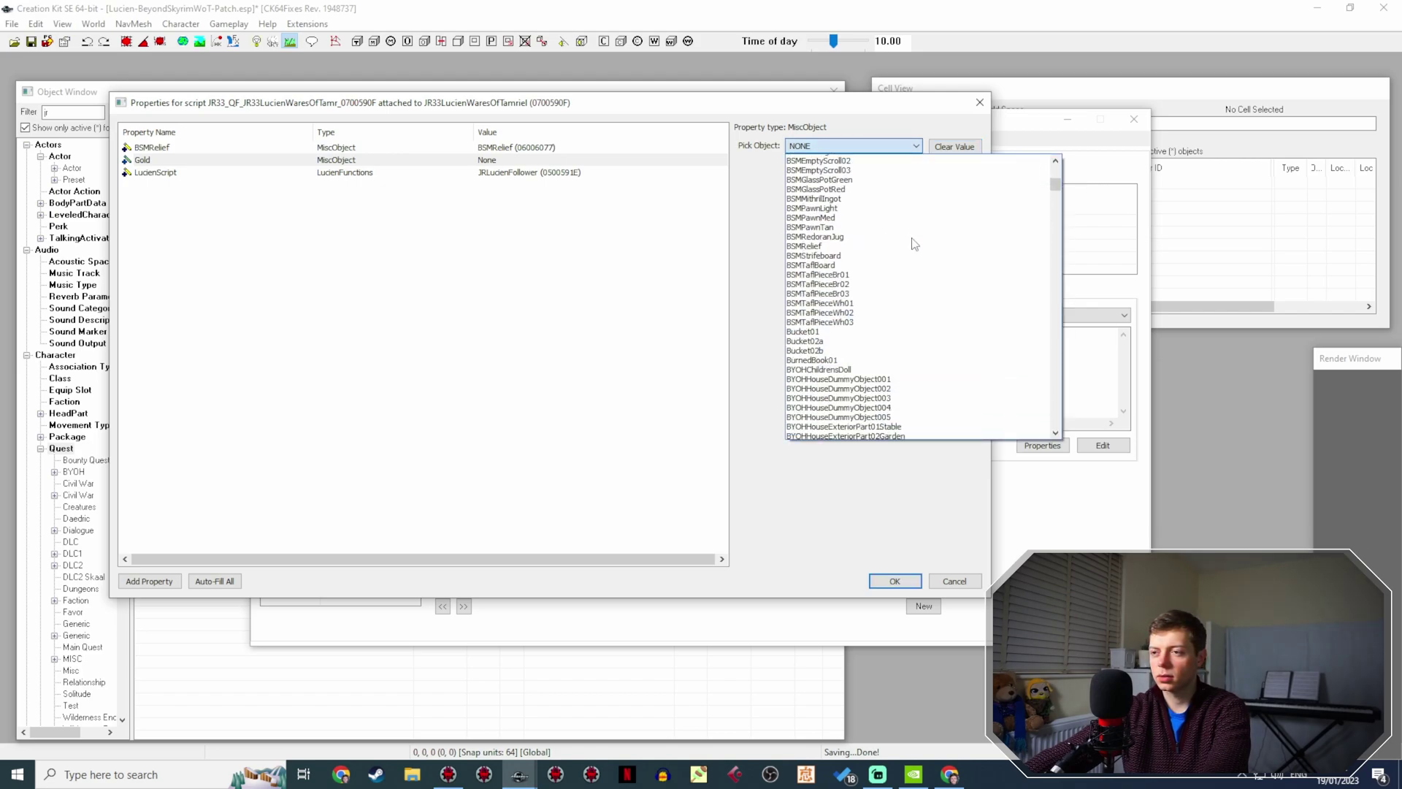
pyautogui.write('gold')
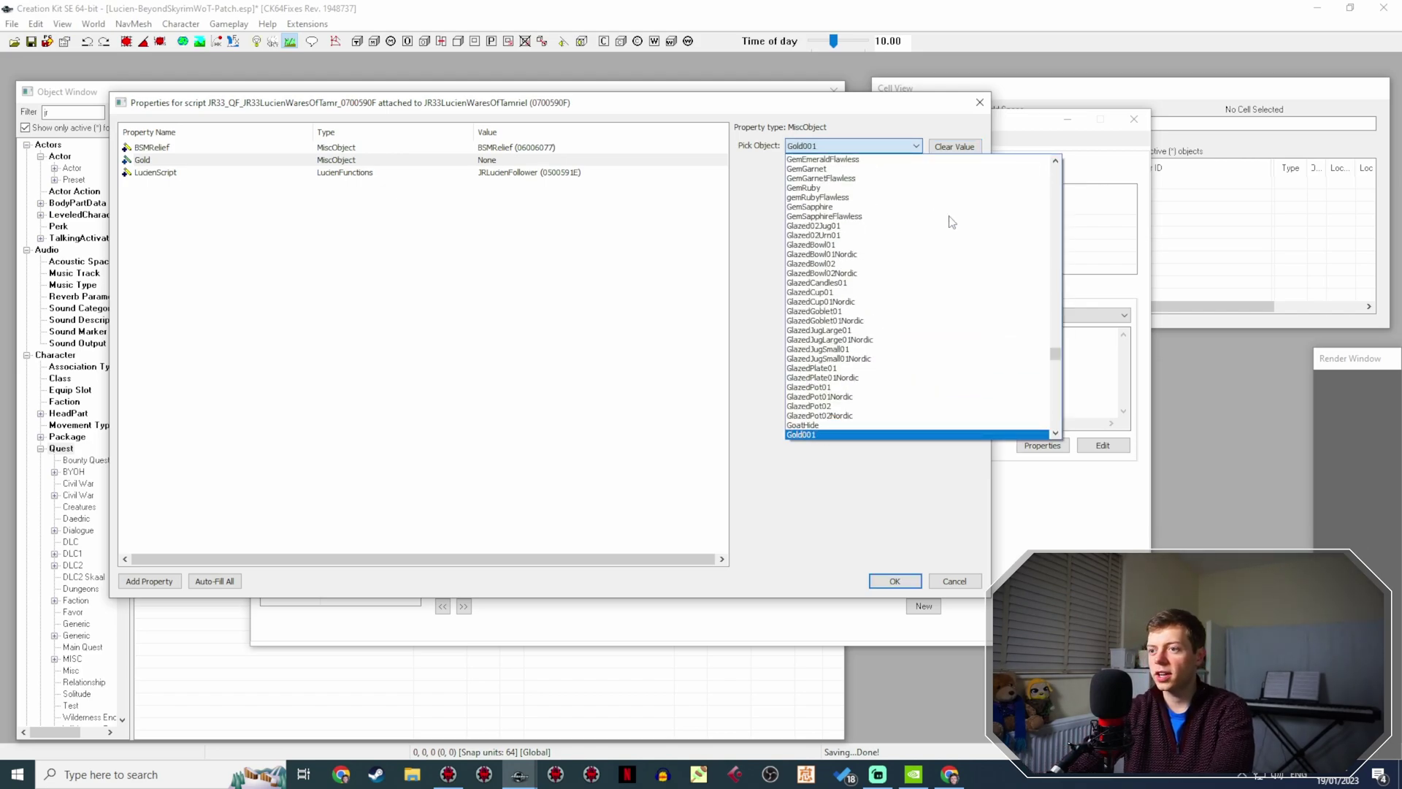
pyautogui.press('Return')
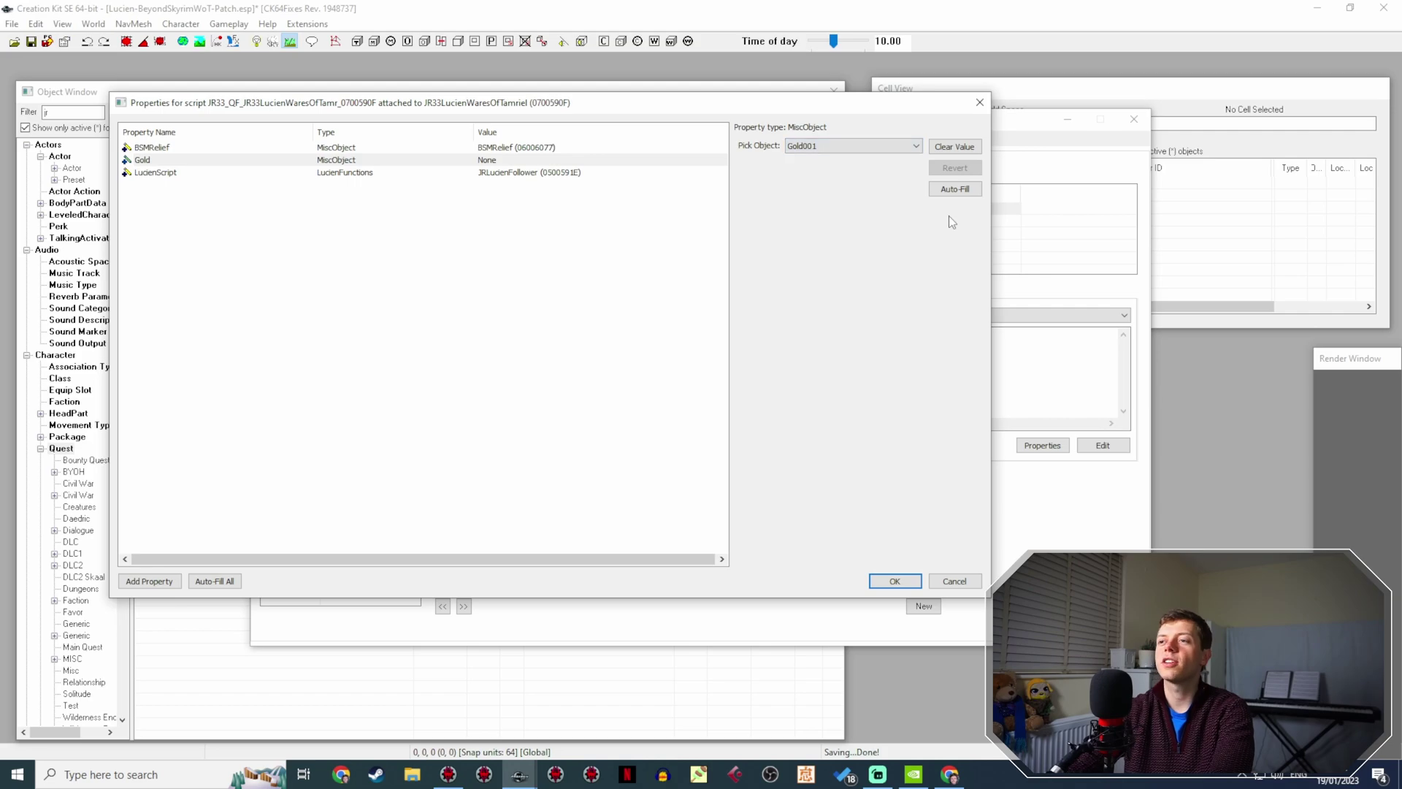
pyautogui.click(892, 582)
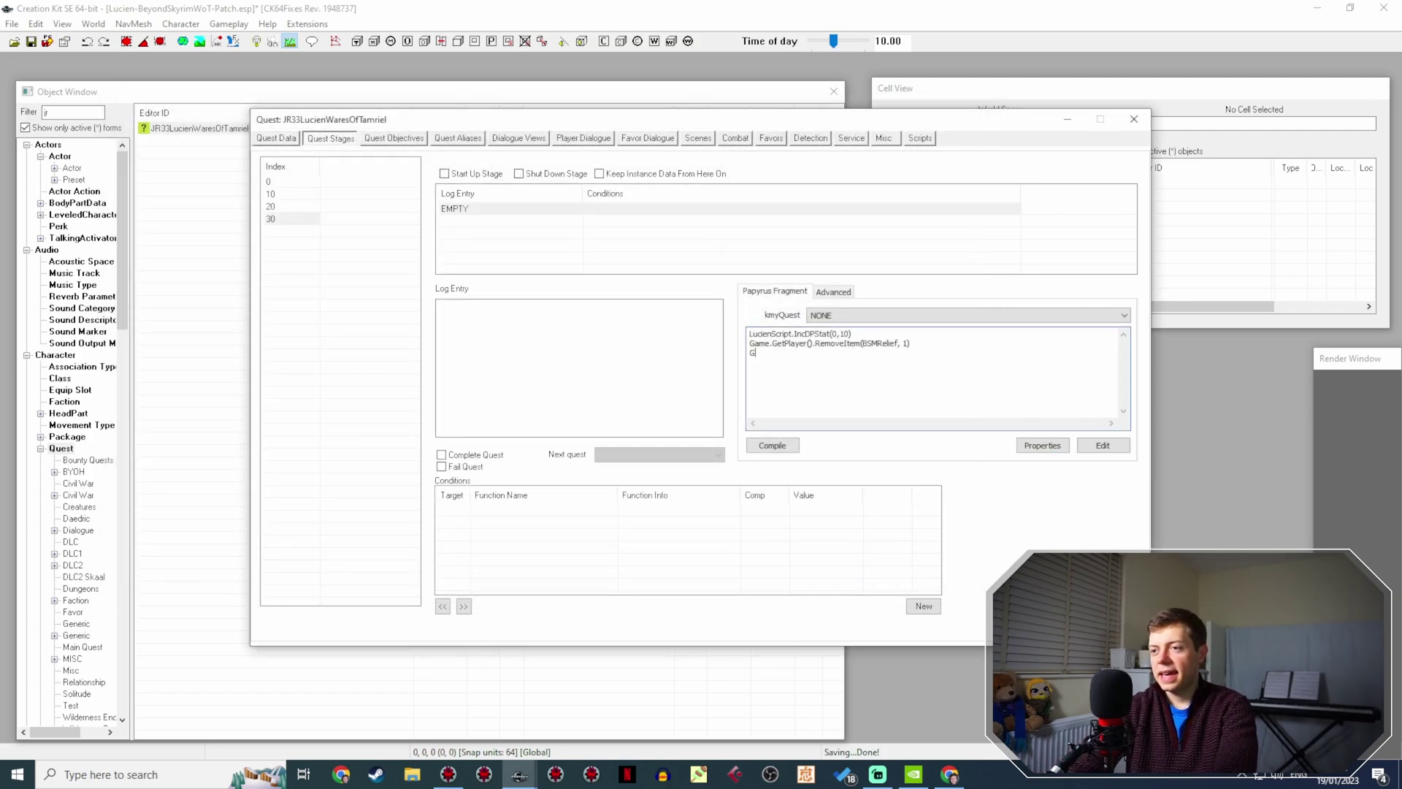
# Add the line Game.GetPlayer().AddItem(Gold, 300) below the RemoveItem call in the stage 30 fragment and compile it.
pyautogui.write('ame.GetPlayer().AddItem(Gold')
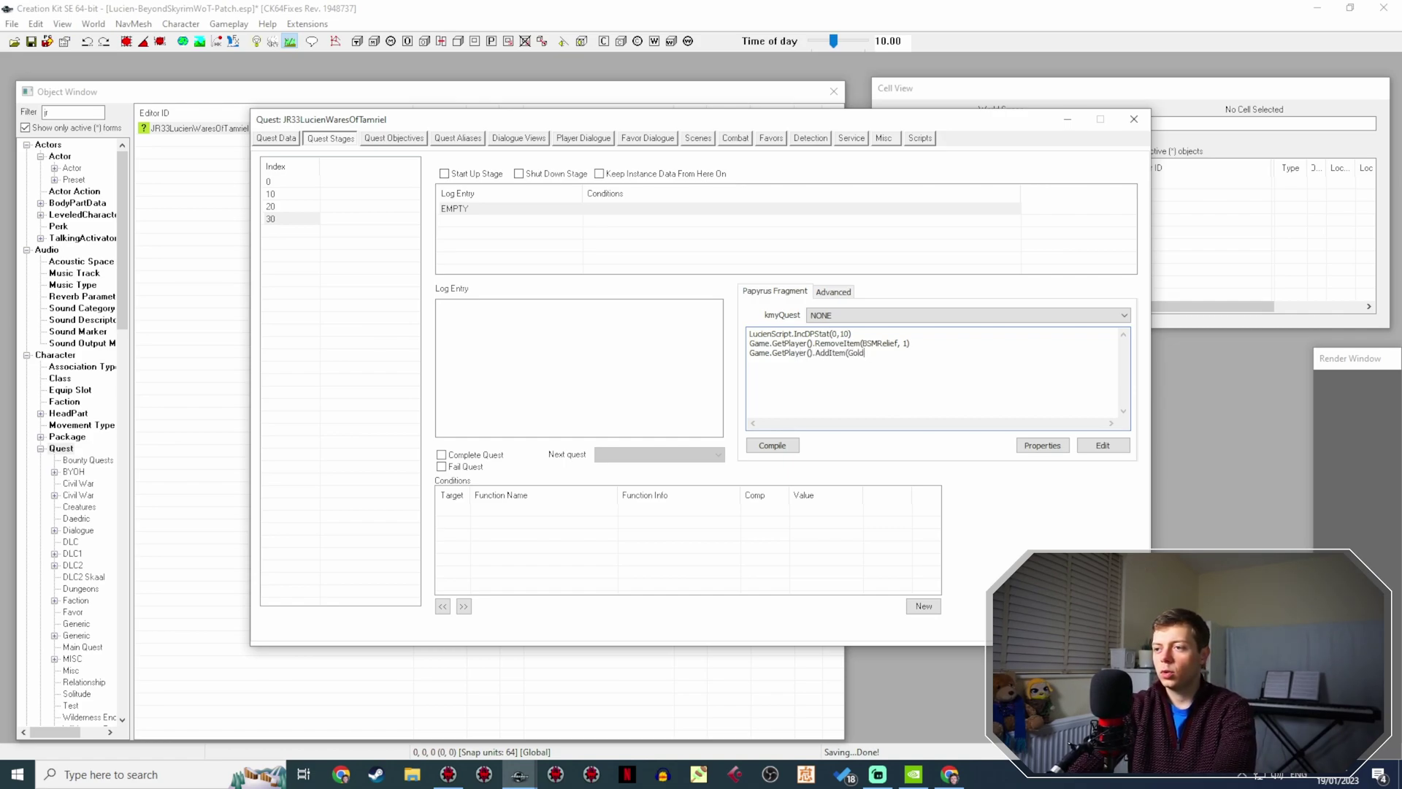
pyautogui.write(', 300)')
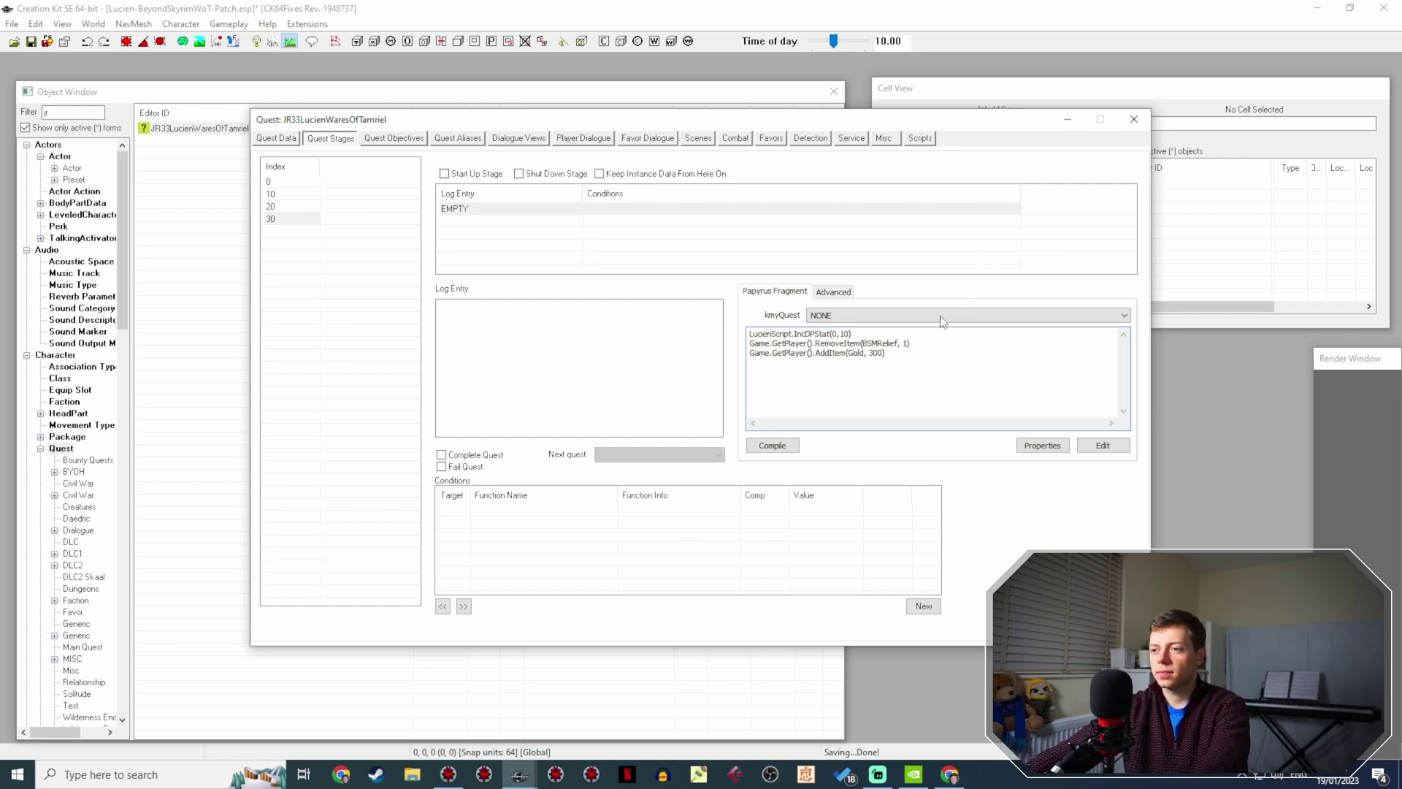
pyautogui.click(778, 446)
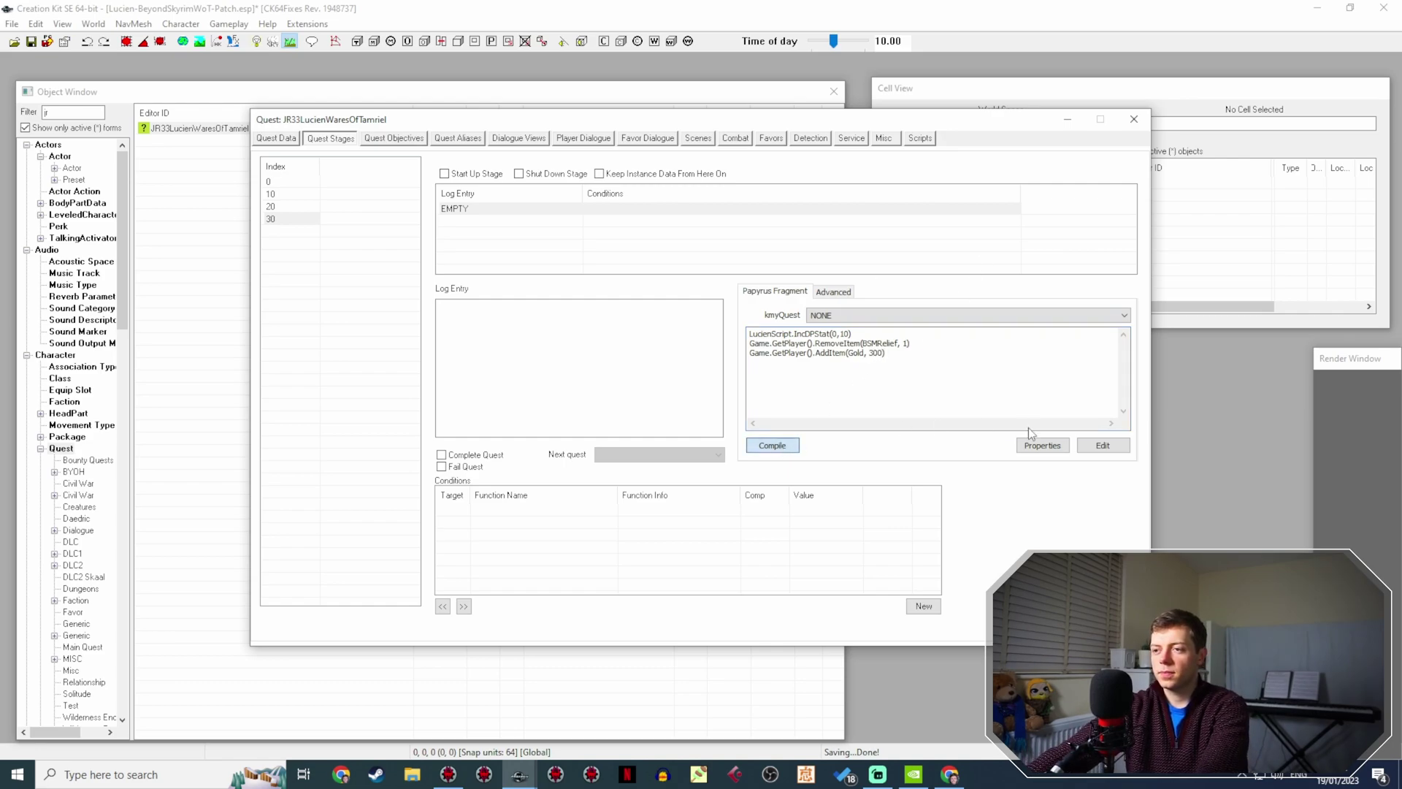
pyautogui.click(866, 344)
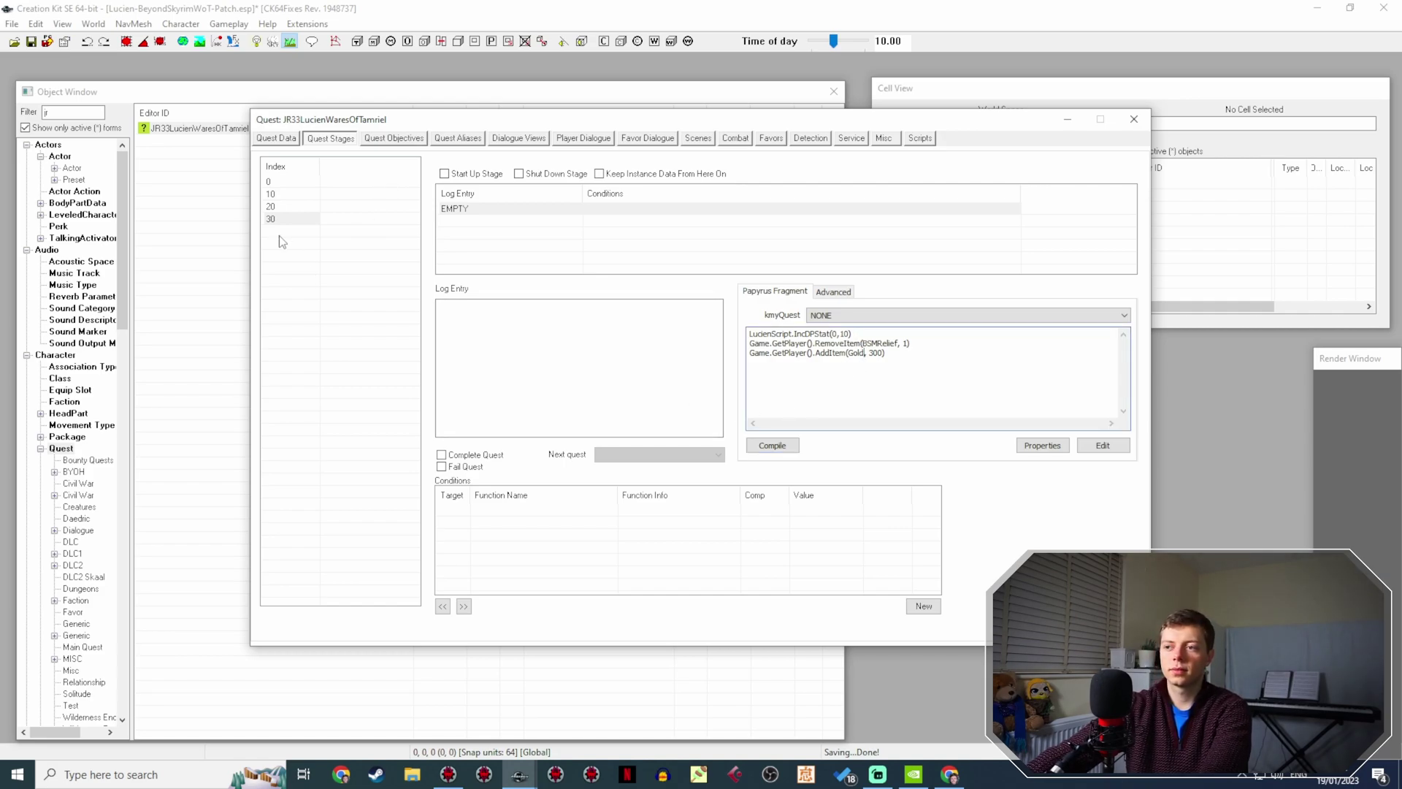
# Add stage 40 to the quest and give it an empty log entry.
pyautogui.rightClick(294, 250)
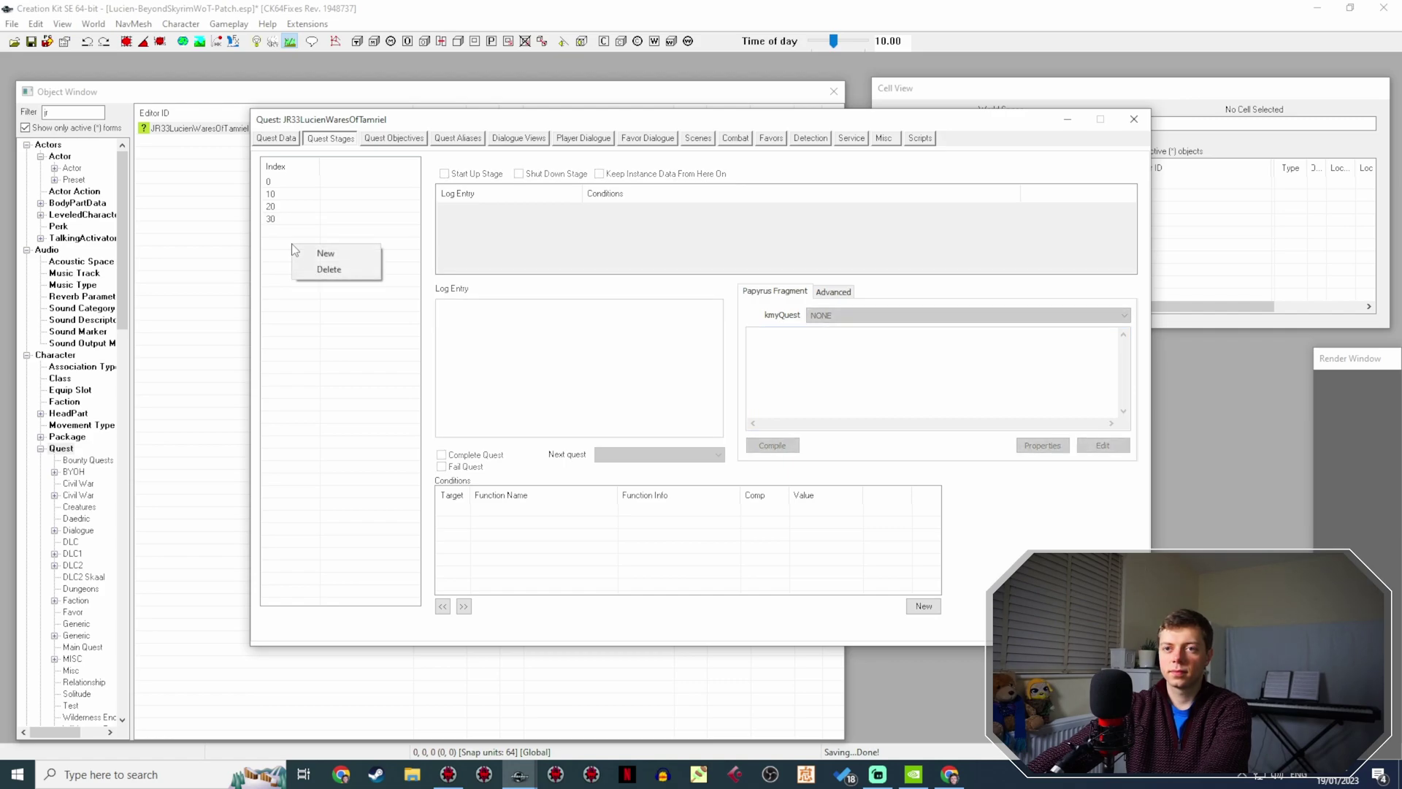
pyautogui.click(304, 247)
pyautogui.write('40')
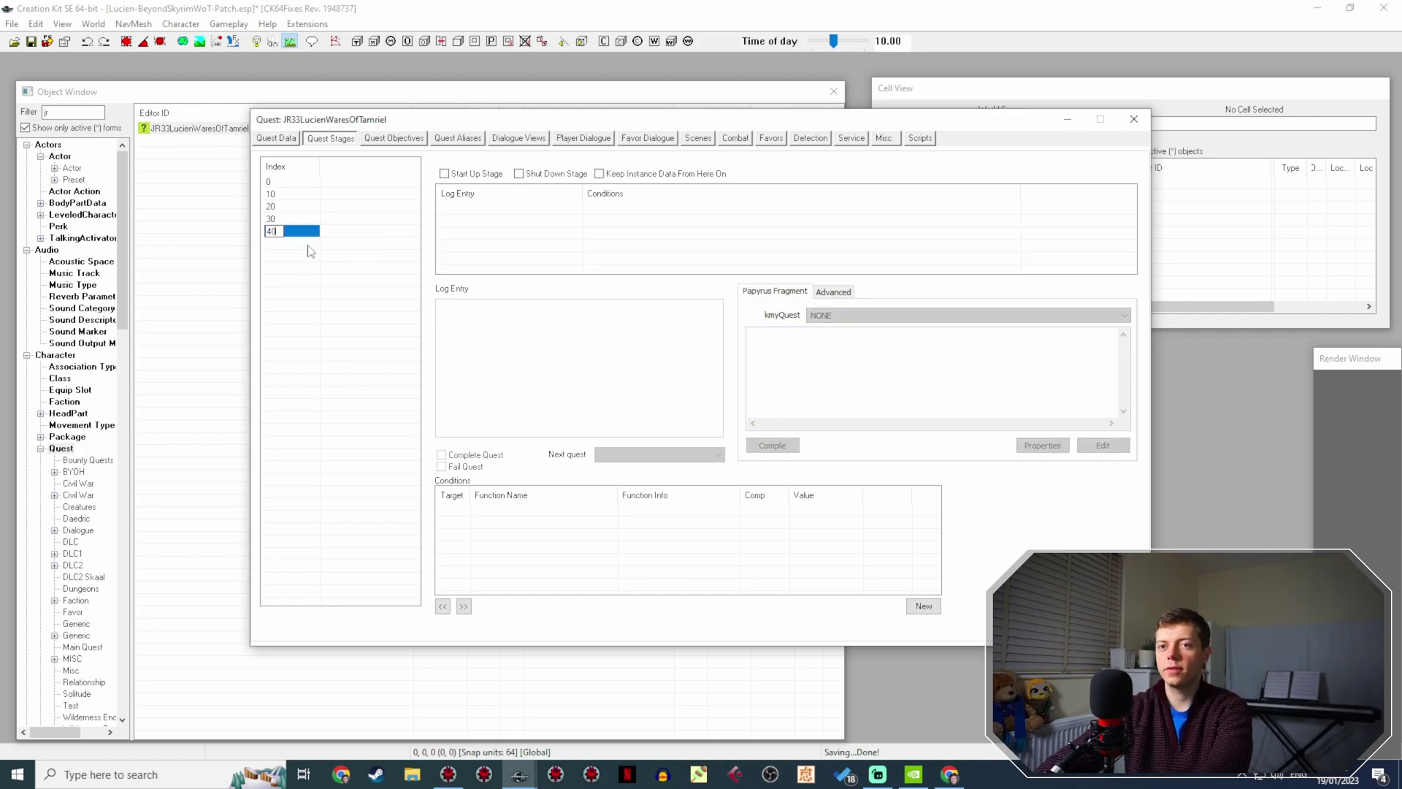
pyautogui.rightClick(772, 226)
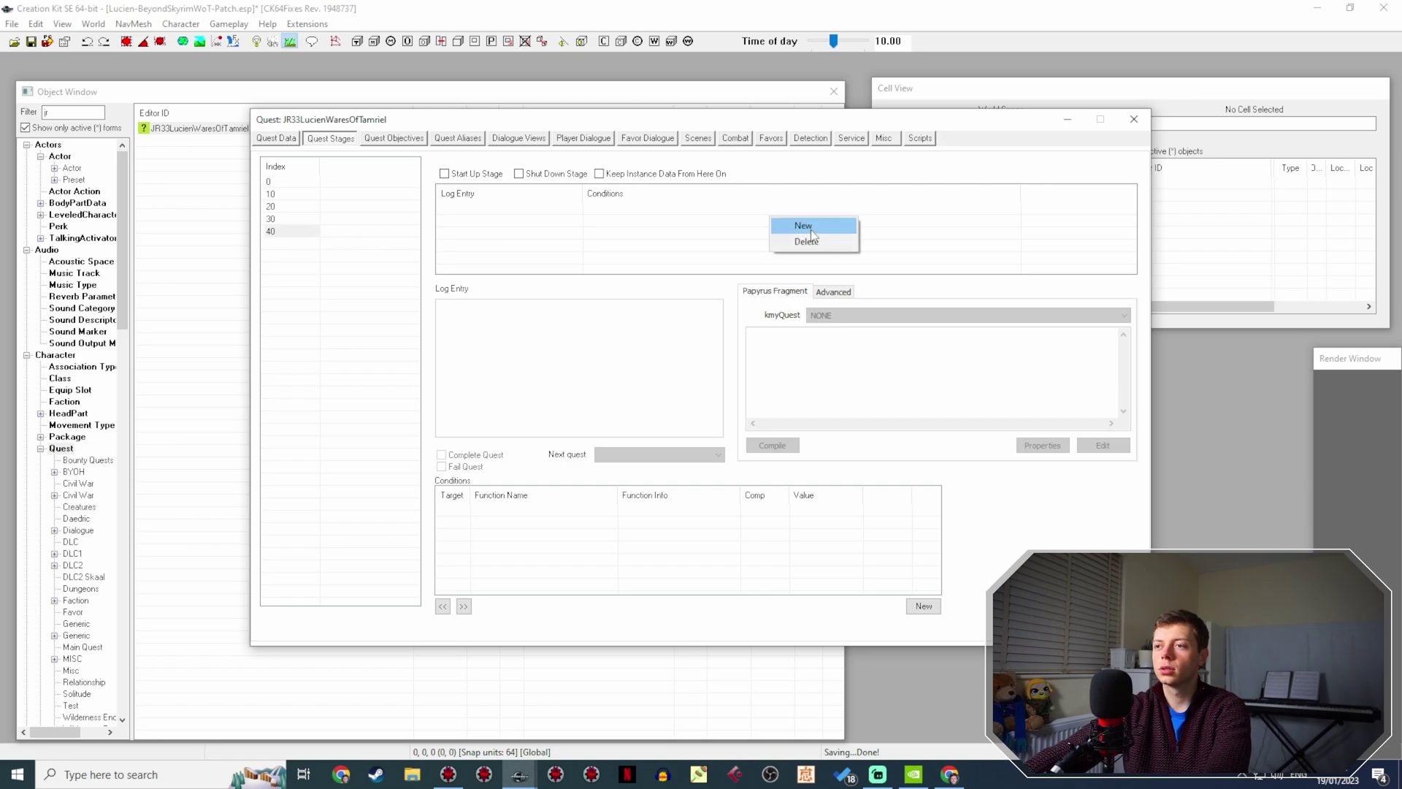
pyautogui.click(787, 227)
# Copy the LucienScript.IncDPStat(0,10) line from the stage 30 fragment into the stage 40 fragment.
pyautogui.click(303, 222)
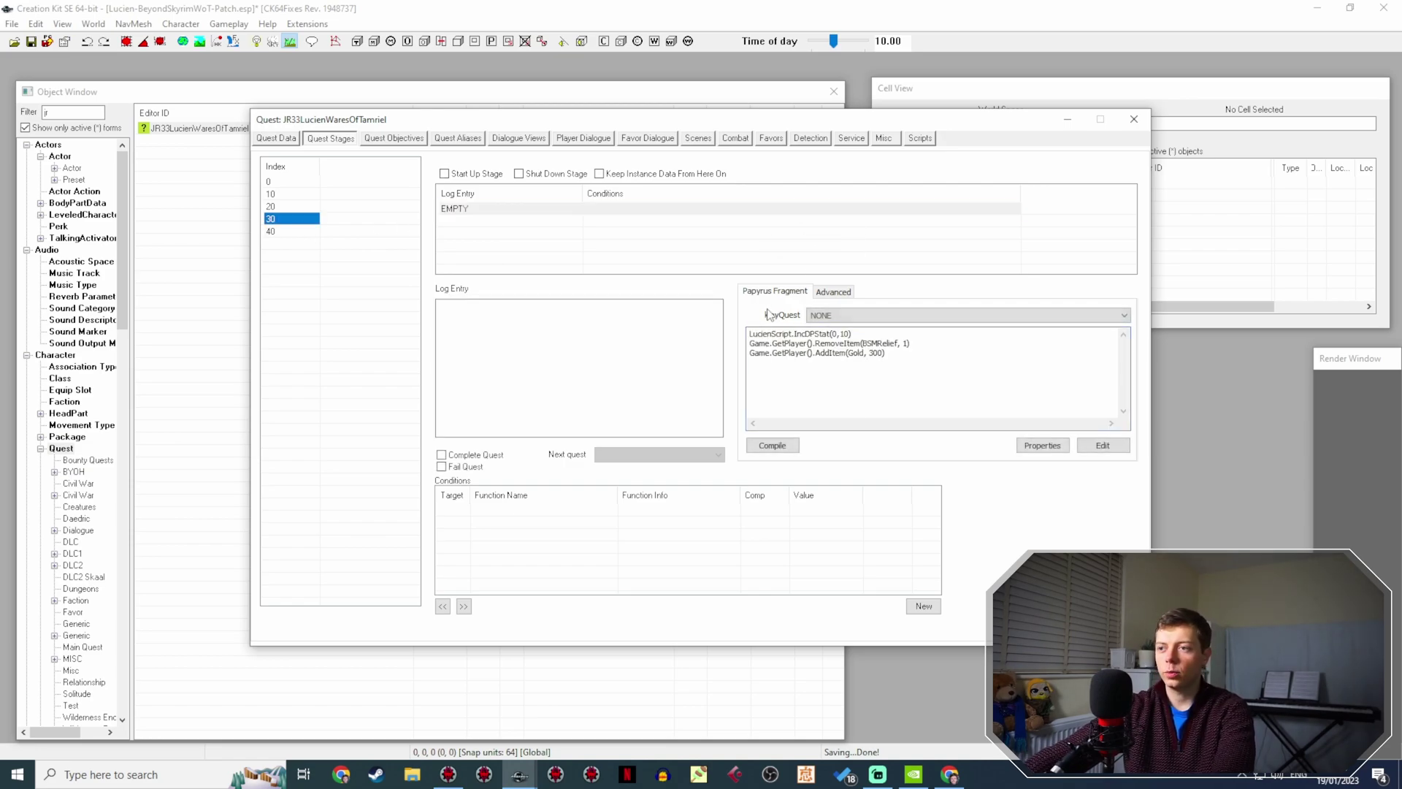
pyautogui.moveTo(868, 344); pyautogui.dragTo(738, 344)
pyautogui.click(852, 333)
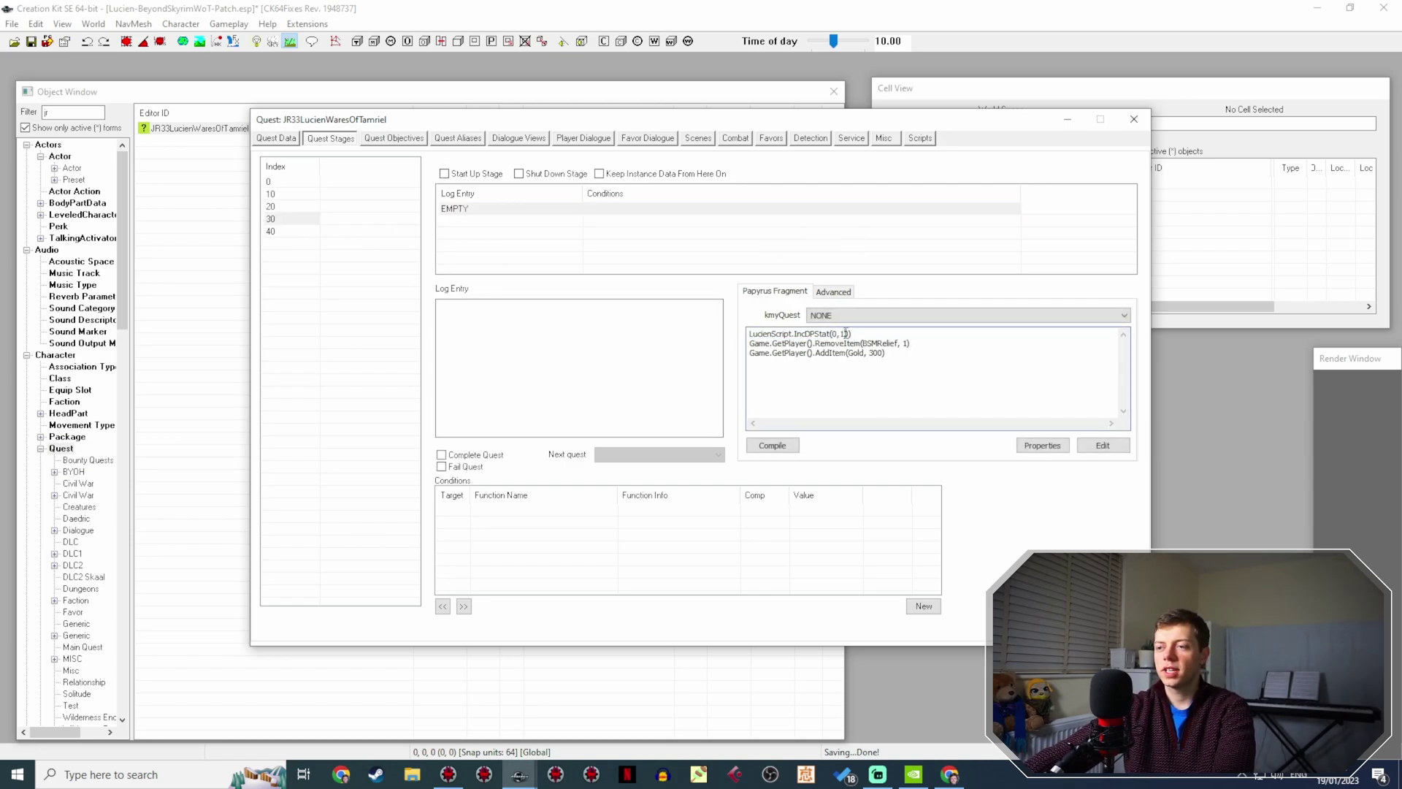
pyautogui.moveTo(851, 334); pyautogui.dragTo(741, 334)
pyautogui.hotkey('ctrl', 'c')
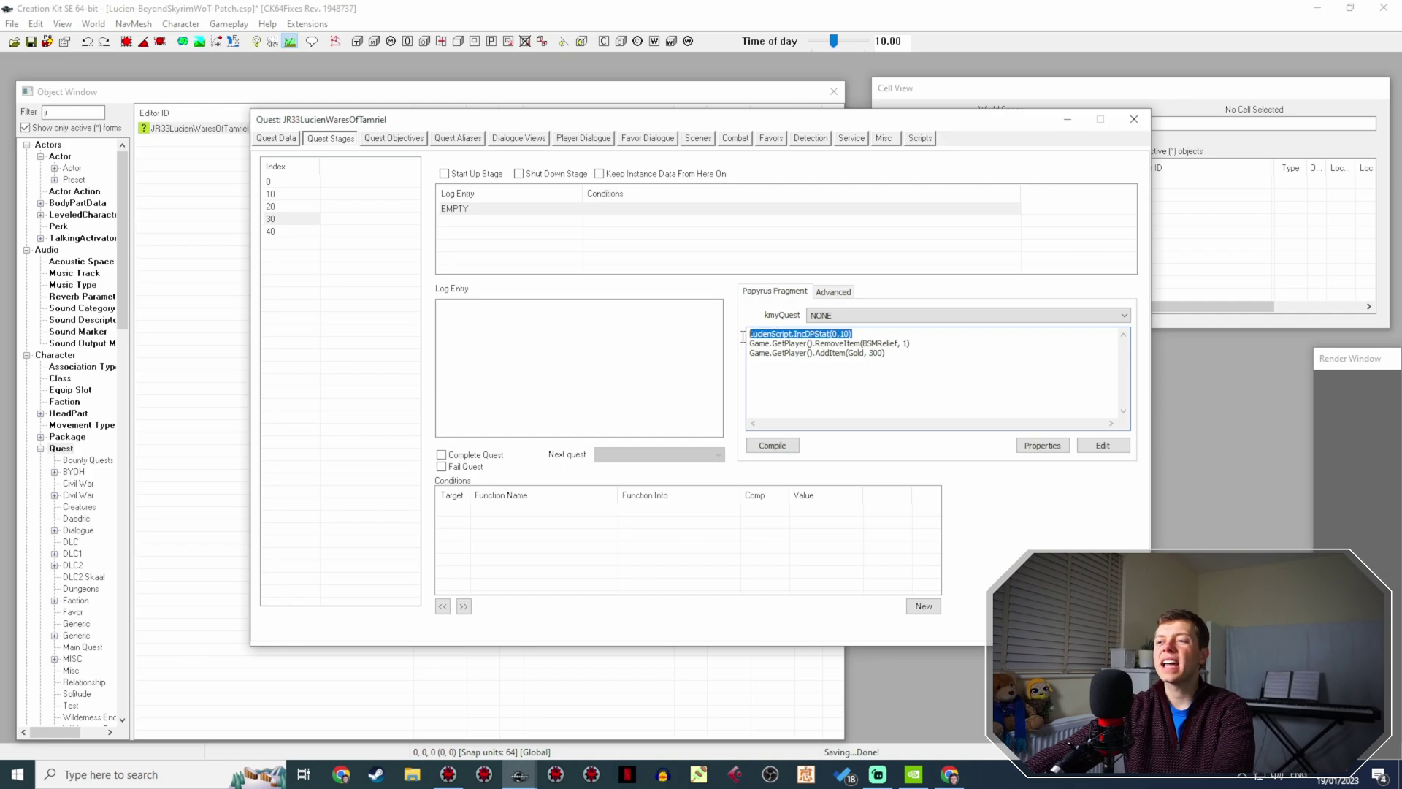
pyautogui.click(302, 230)
pyautogui.click(801, 340)
pyautogui.hotkey('ctrl', 'v')
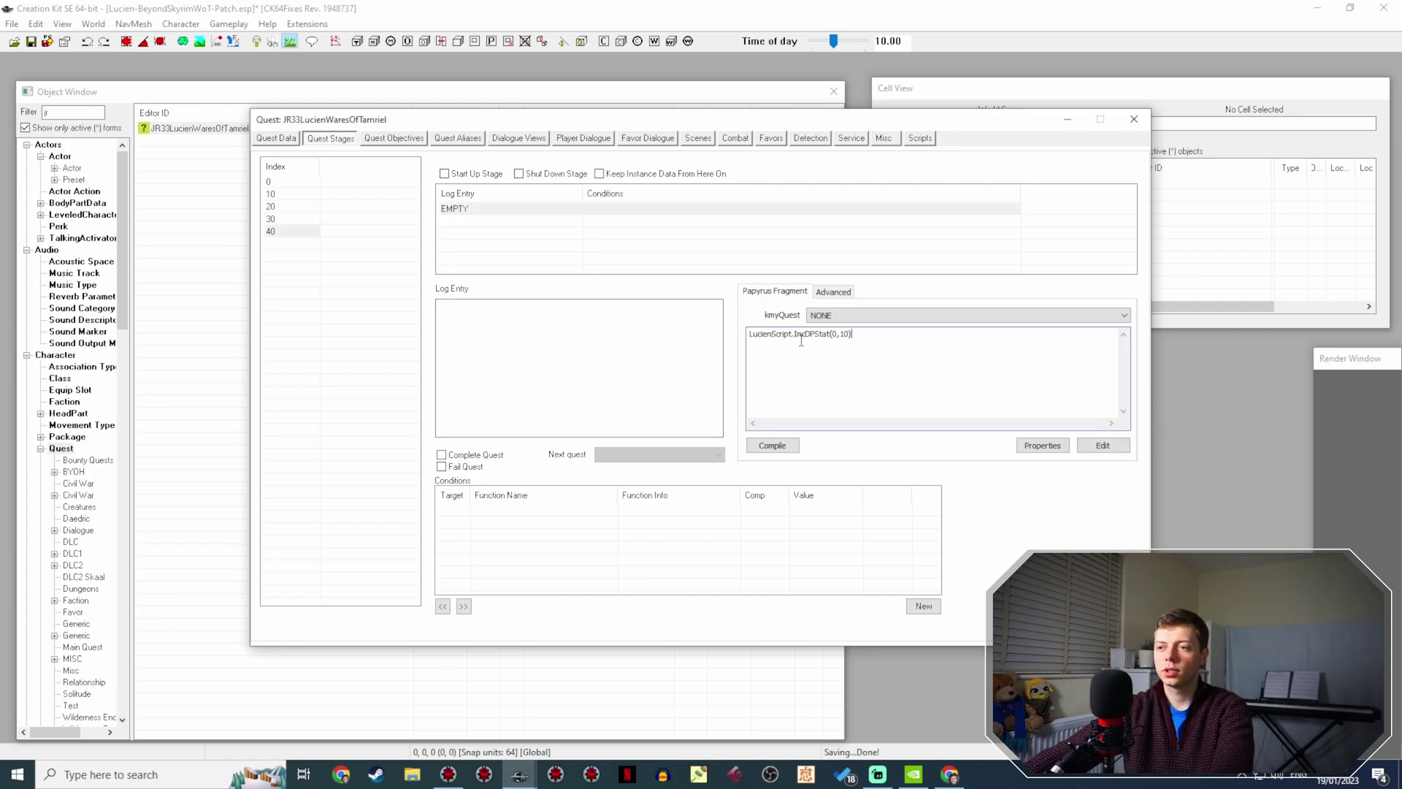
# Change the second IncDPStat argument in the stage 40 fragment to -1 and compile it.
pyautogui.doubleClick(845, 333)
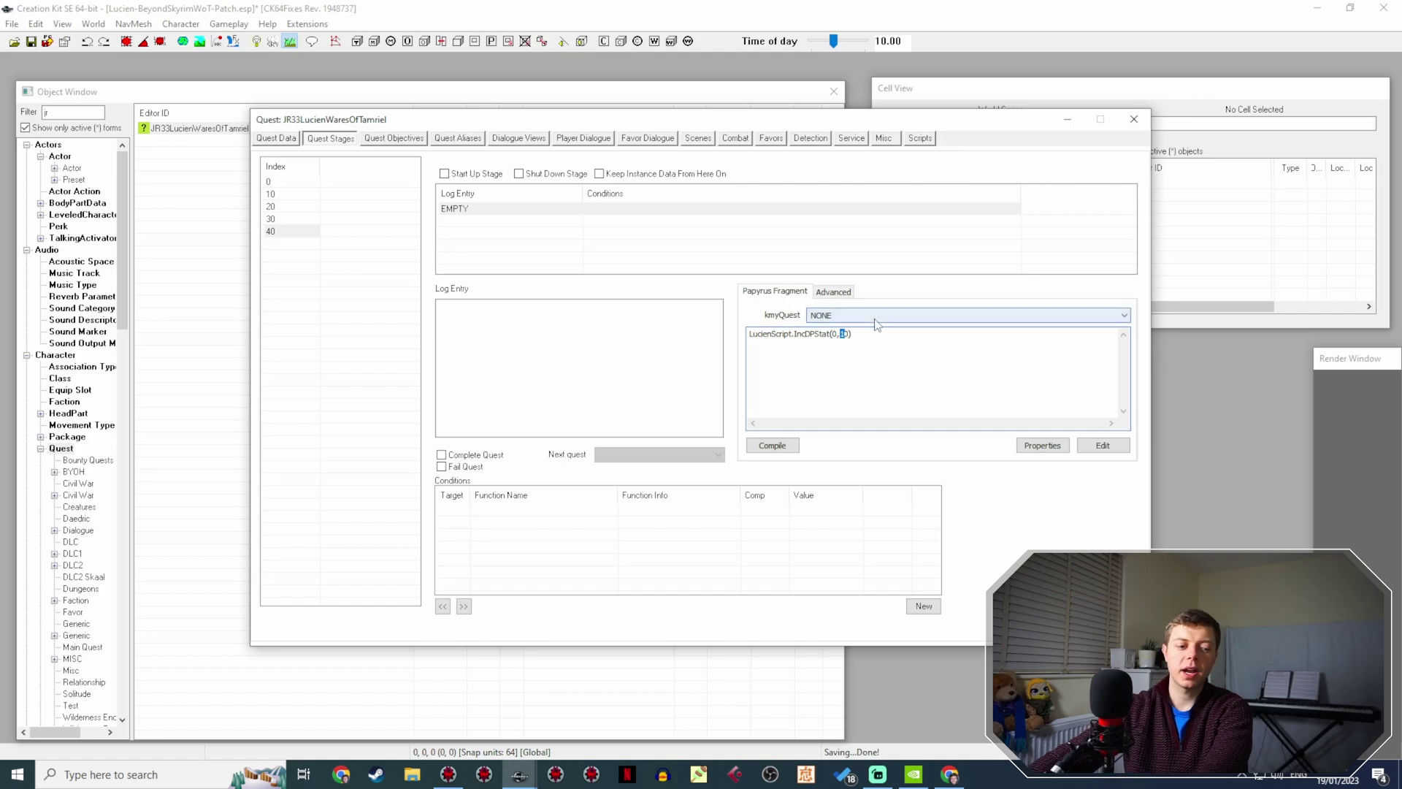
pyautogui.write('-1')
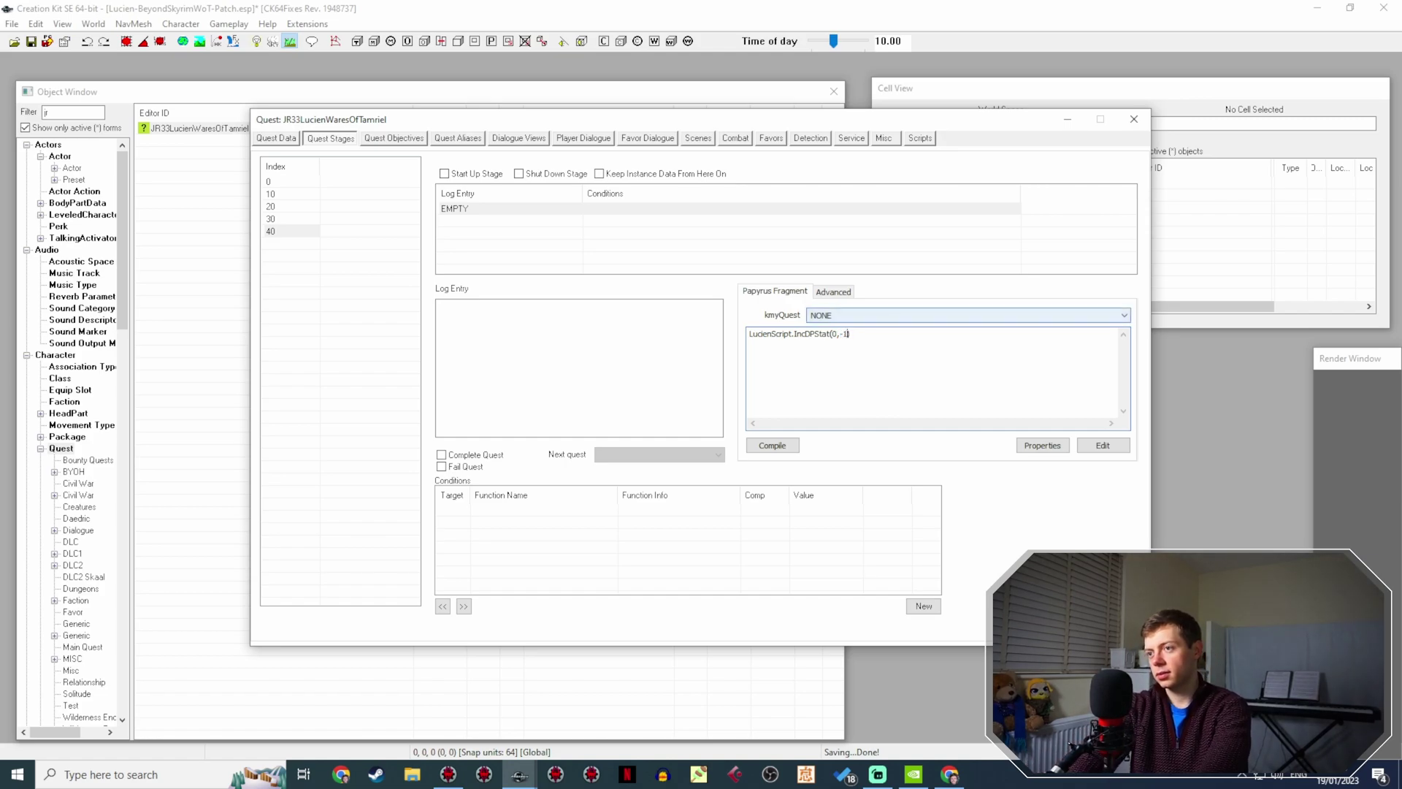
pyautogui.click(757, 445)
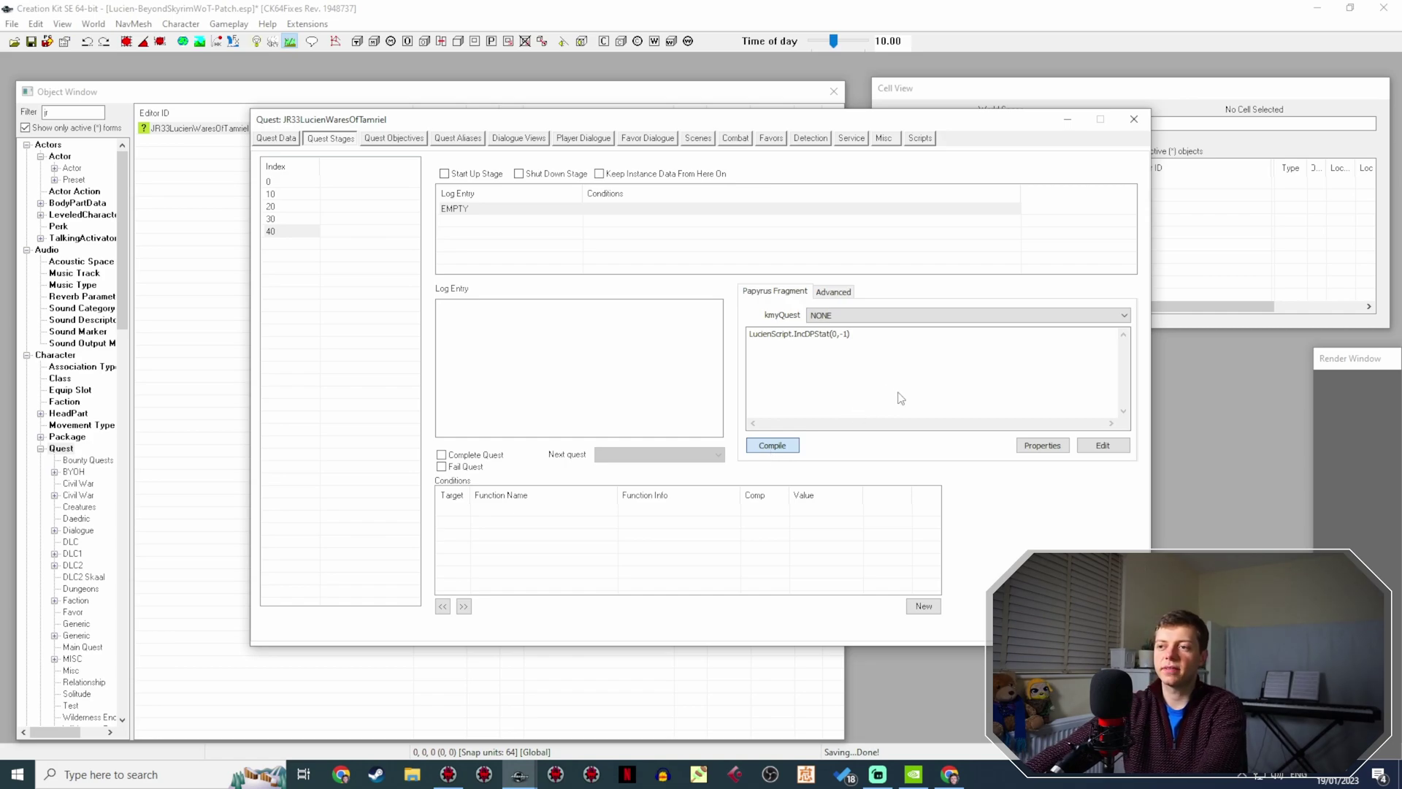
pyautogui.click(904, 369)
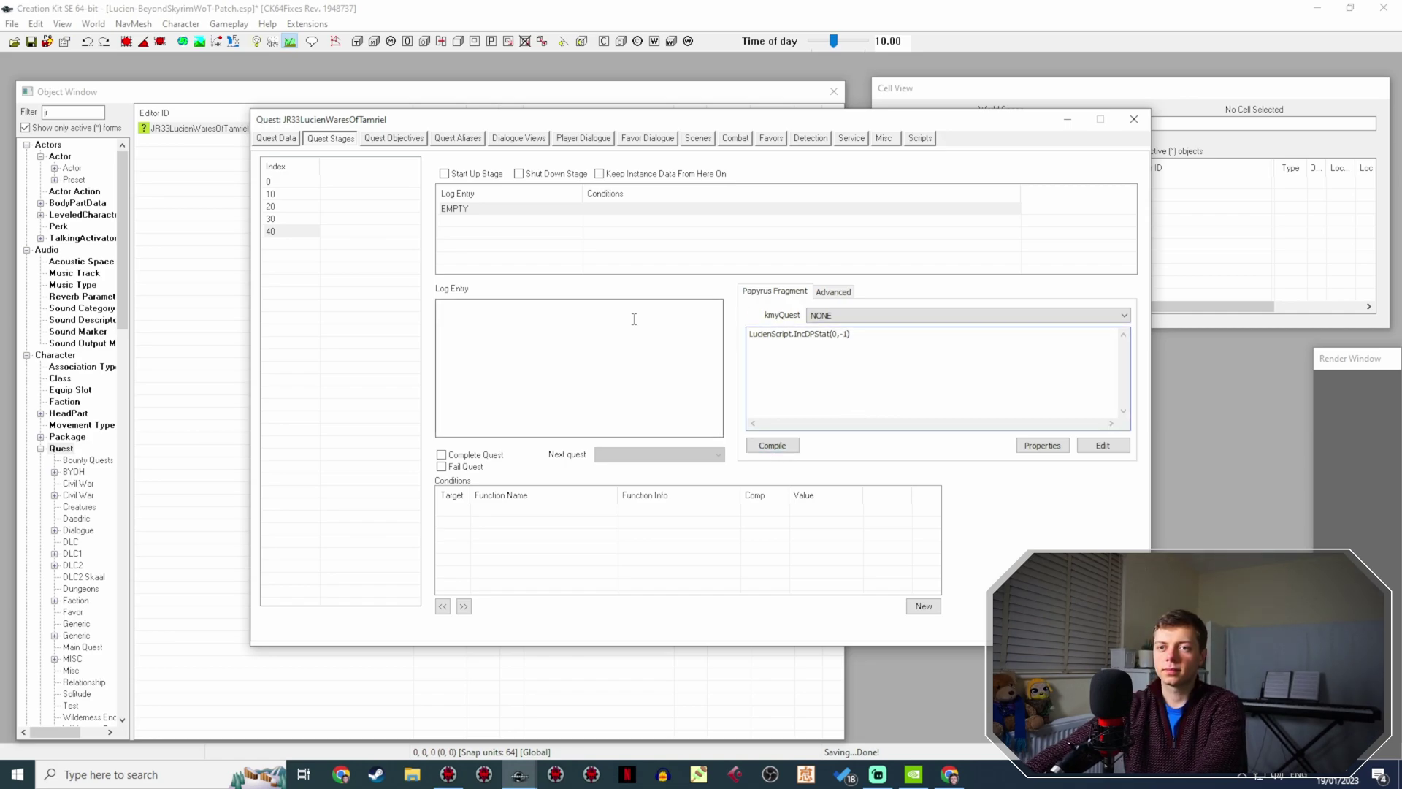
pyautogui.click(283, 219)
pyautogui.click(284, 232)
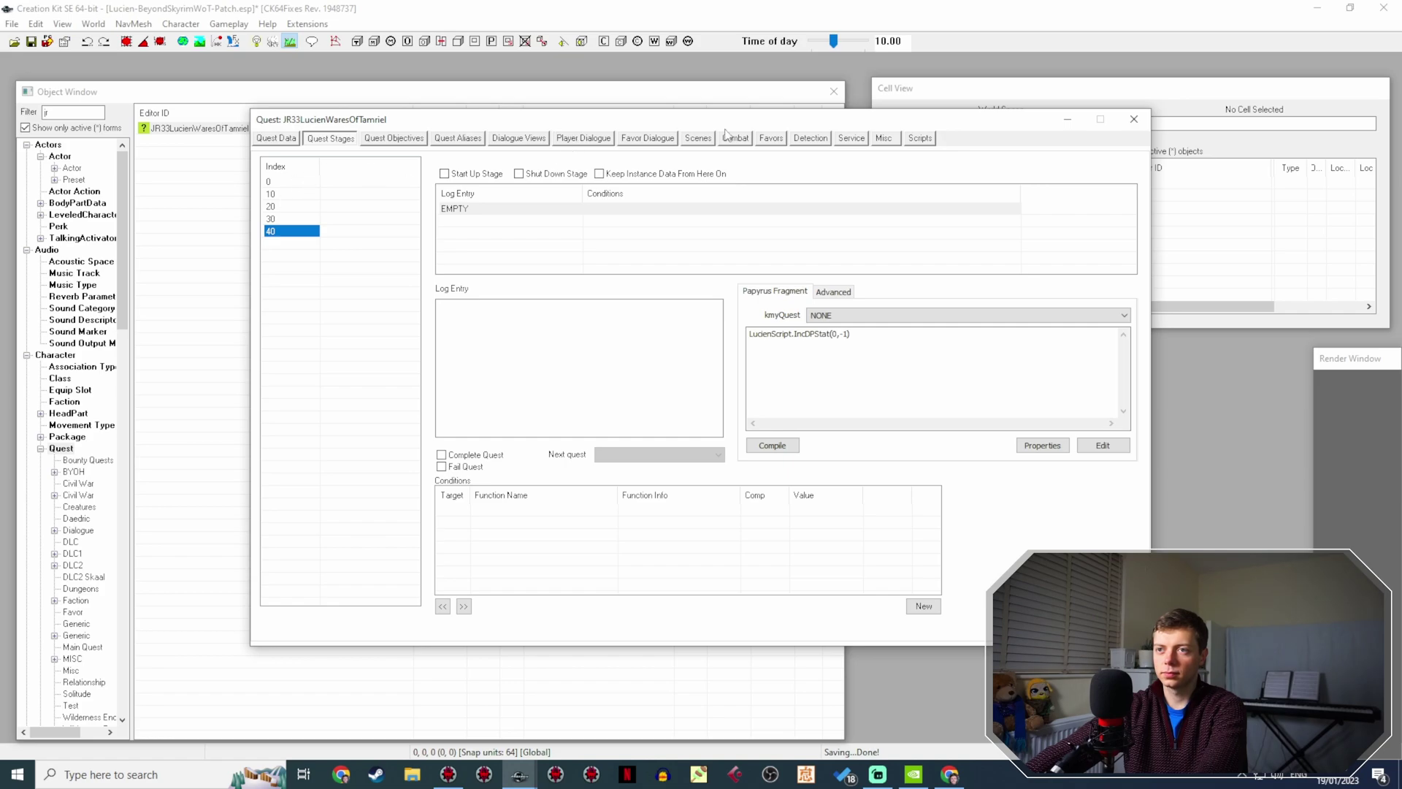
# Add a new player dialogue topic to the quest's existing branch, with an ID that starts with JR33LucienWaresOfTamriel and ends in B2.
pyautogui.click(584, 138)
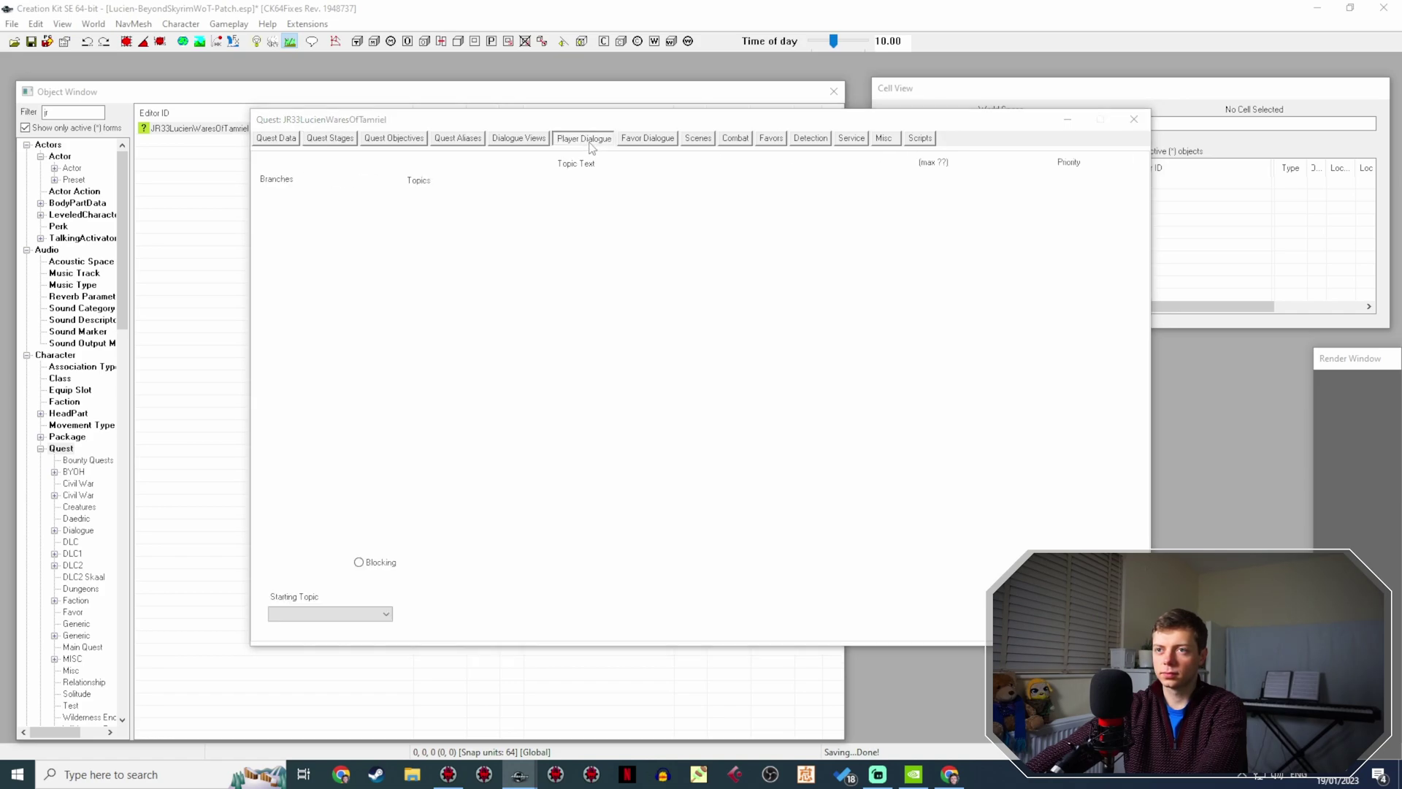
pyautogui.click(278, 226)
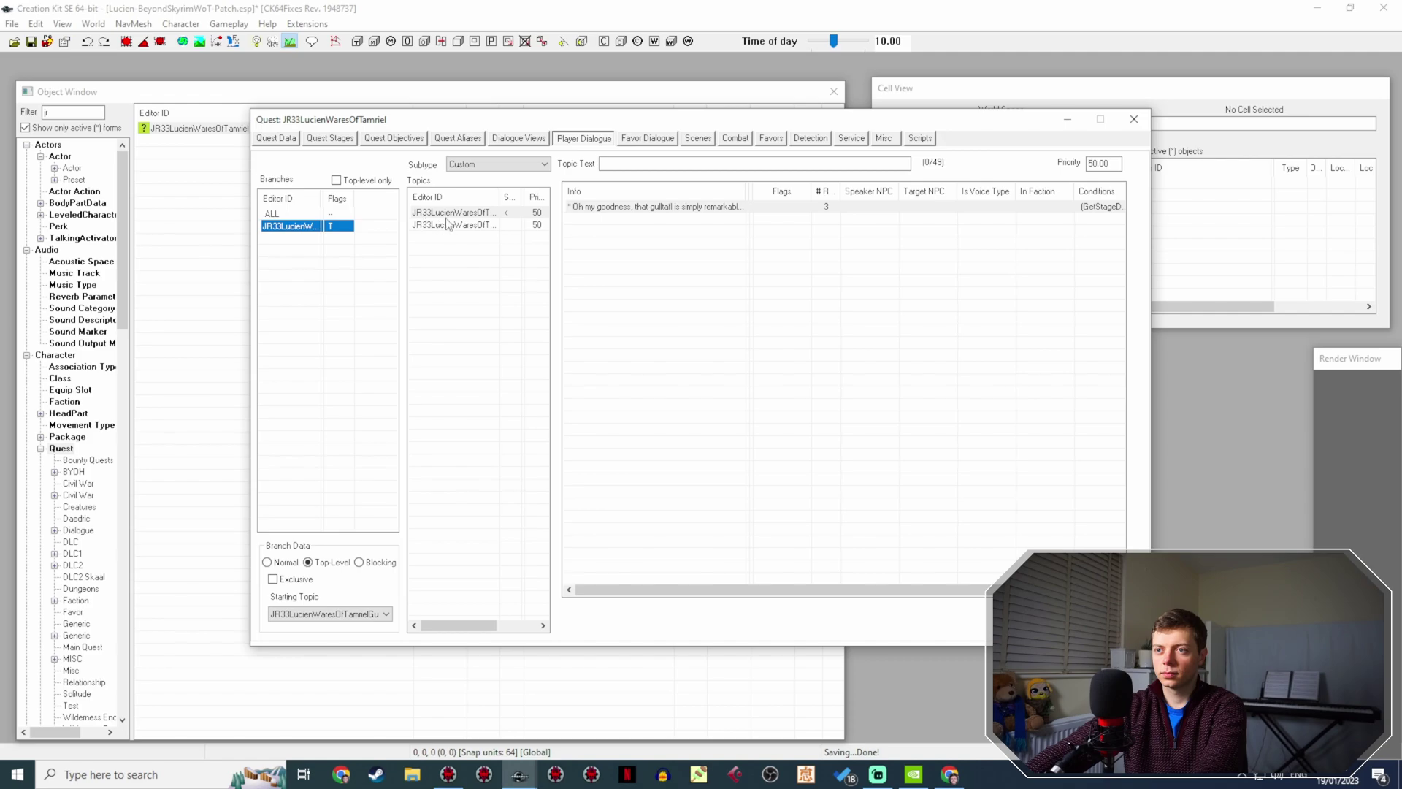
pyautogui.click(483, 225)
pyautogui.rightClick(465, 254)
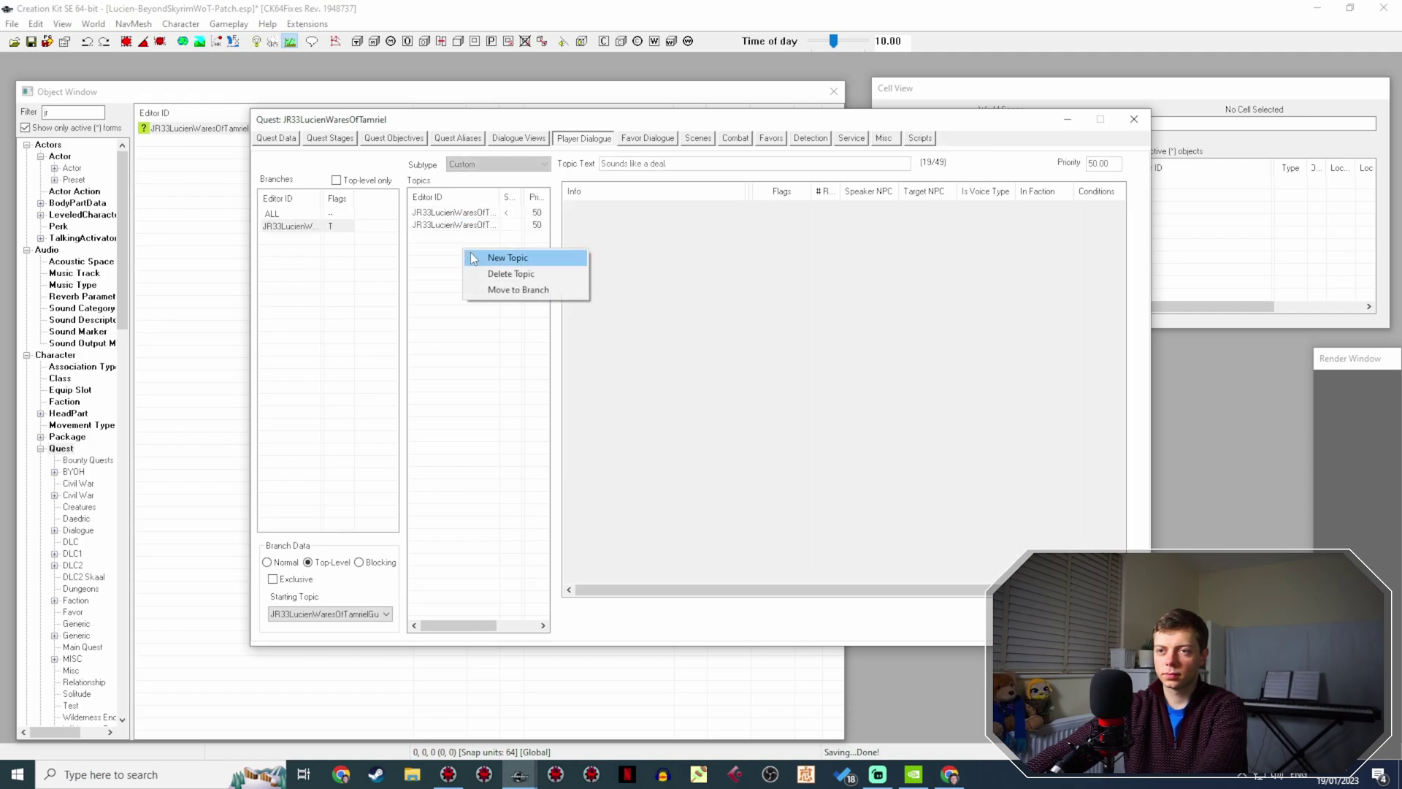
pyautogui.click(482, 255)
pyautogui.click(393, 170)
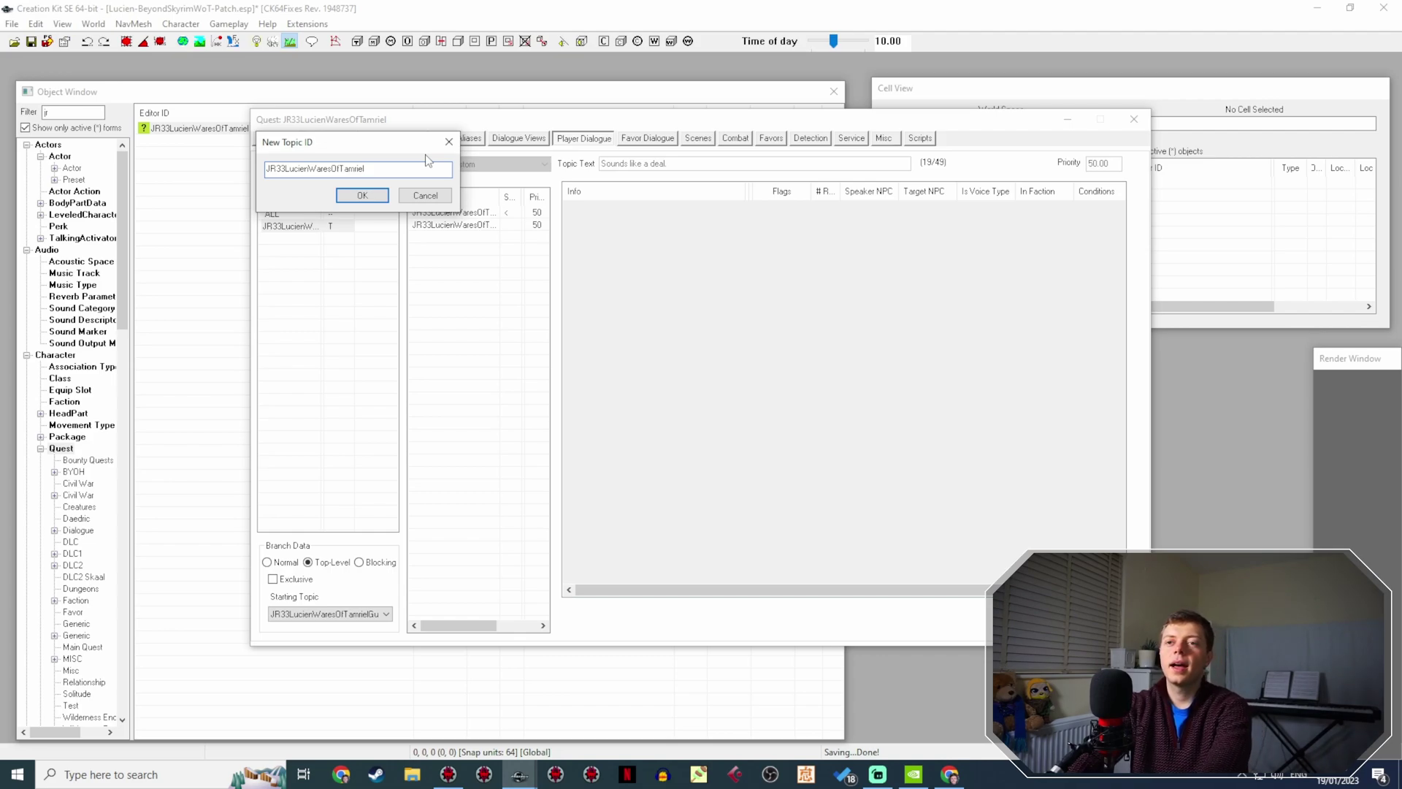
pyautogui.write('Gultal')
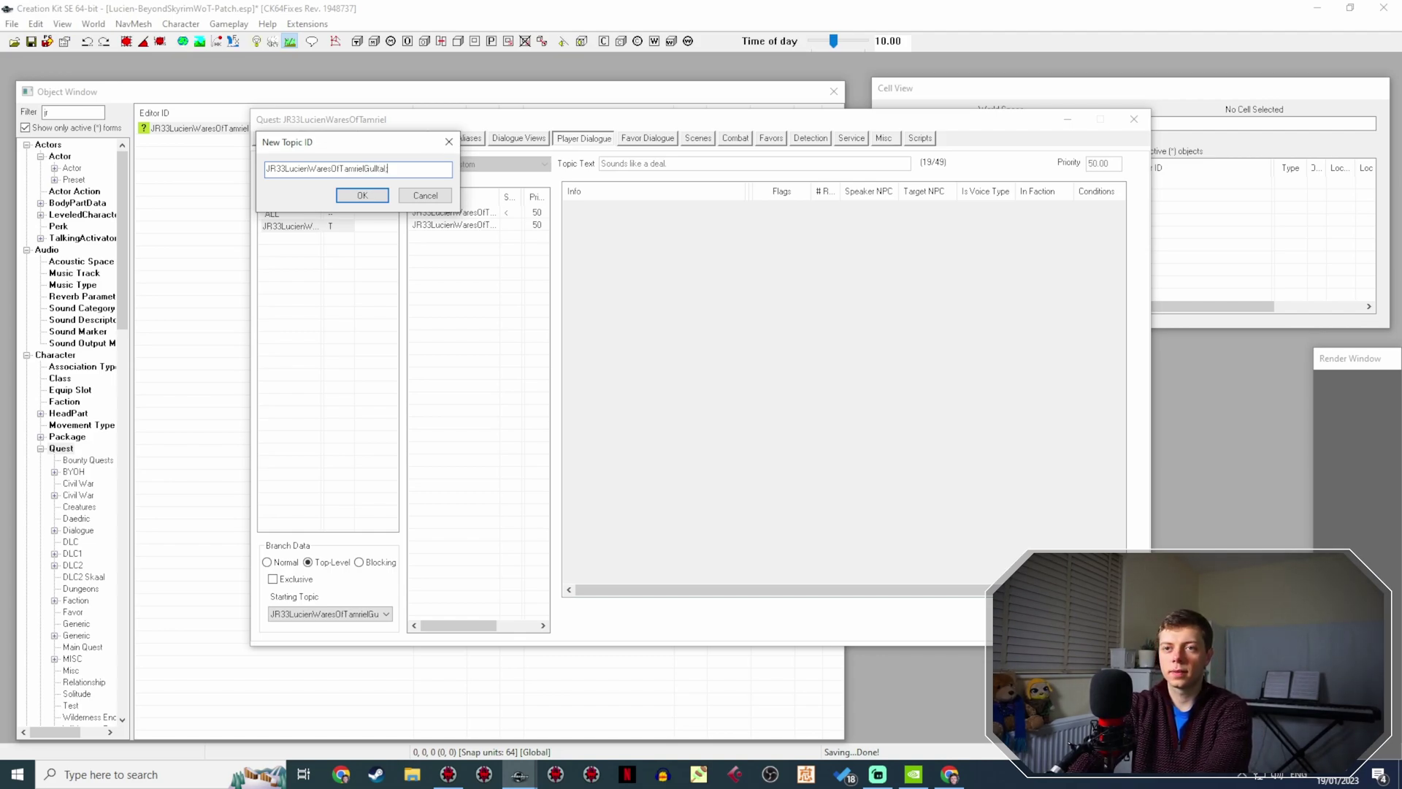
pyautogui.write('fB2')
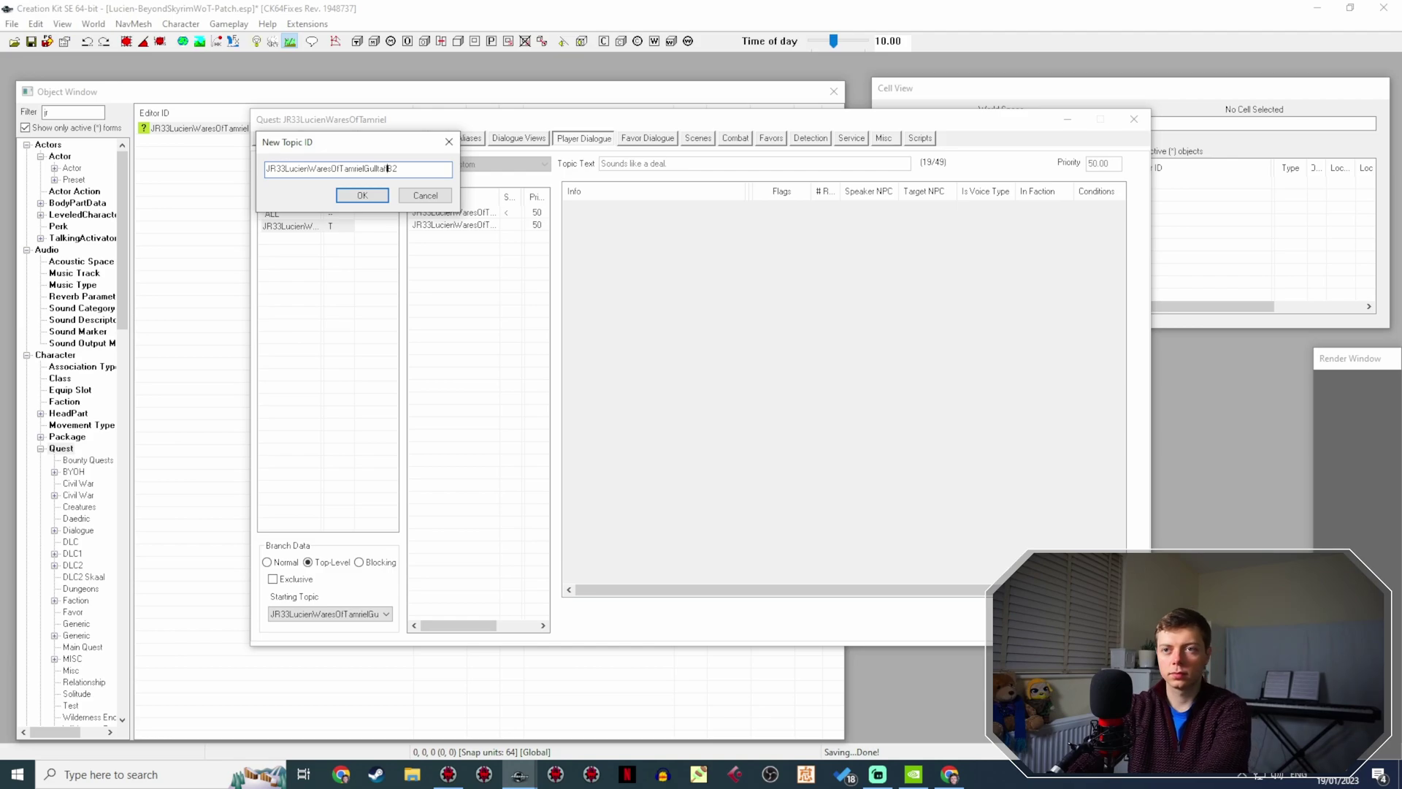
pyautogui.press('Return')
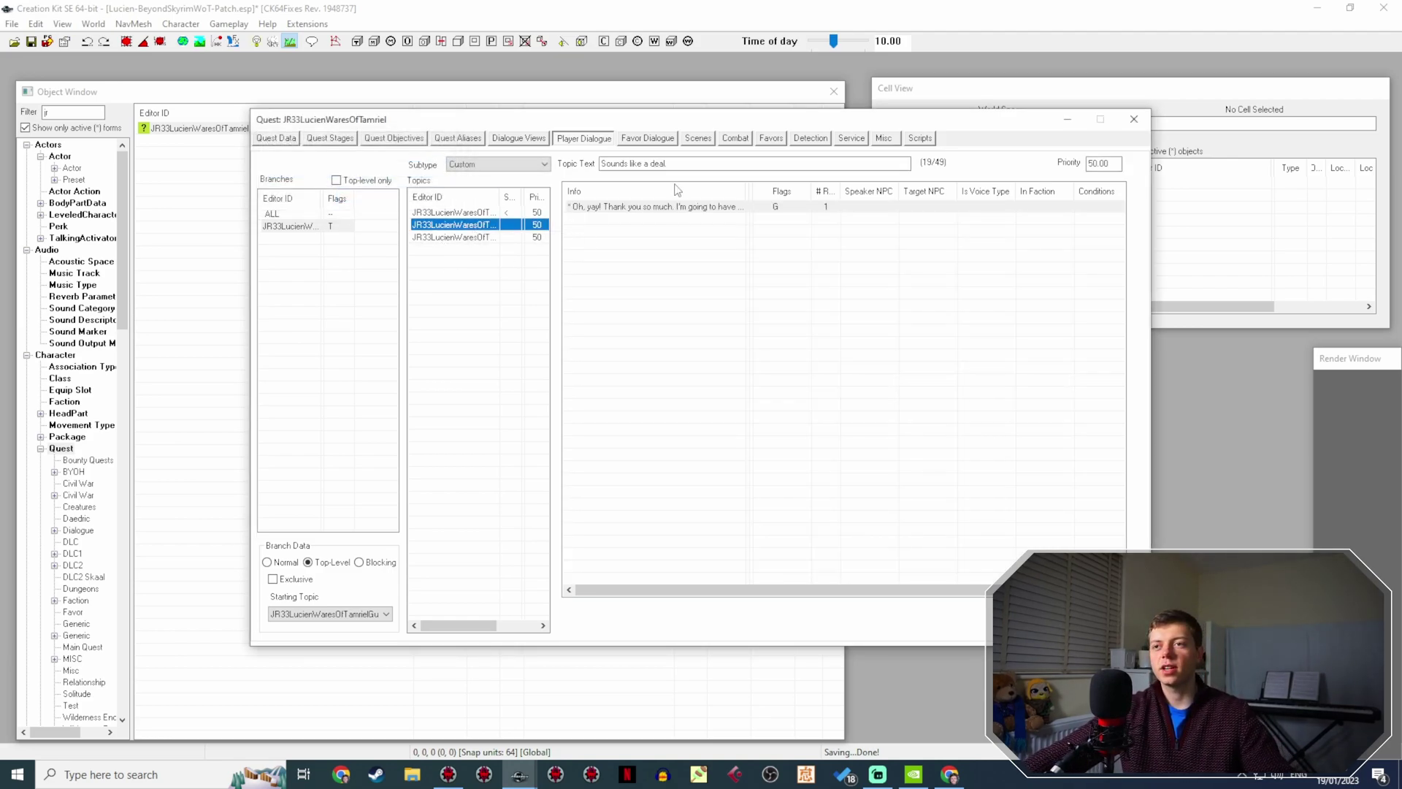
# Set the new topic's text to "No." and add an info entry to it without any response.
pyautogui.click(471, 238)
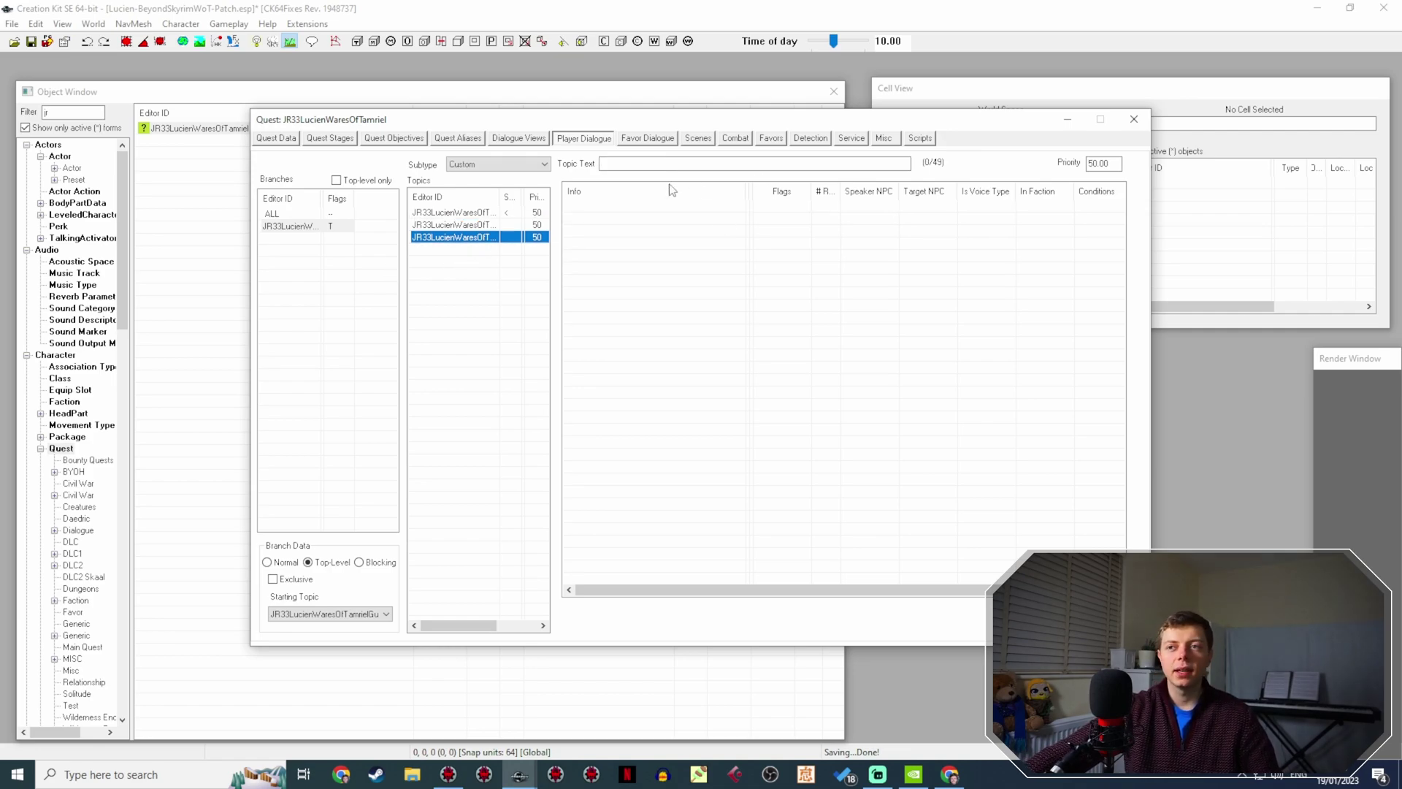
pyautogui.click(688, 167)
pyautogui.write('No.')
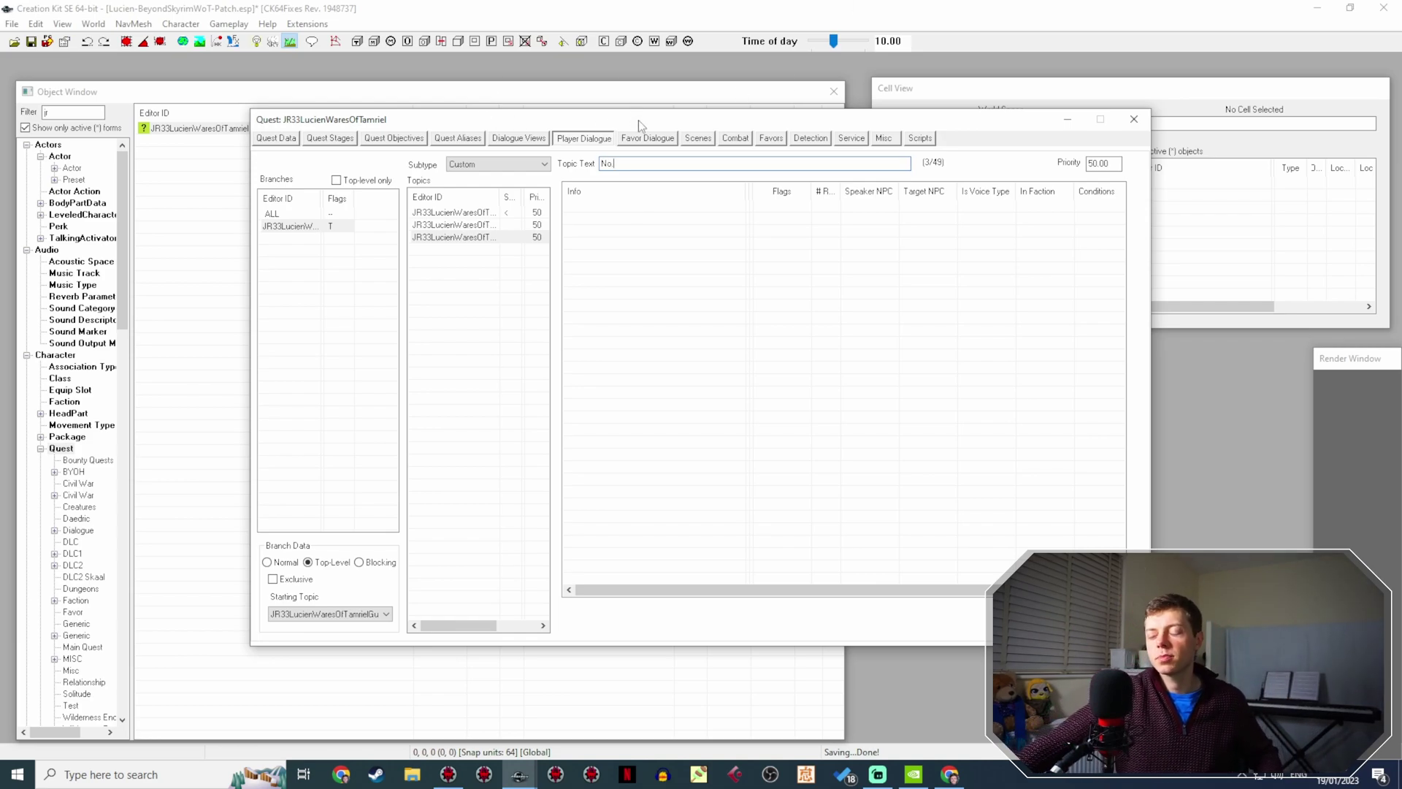
pyautogui.moveTo(619, 163); pyautogui.dragTo(576, 157)
pyautogui.click(619, 158)
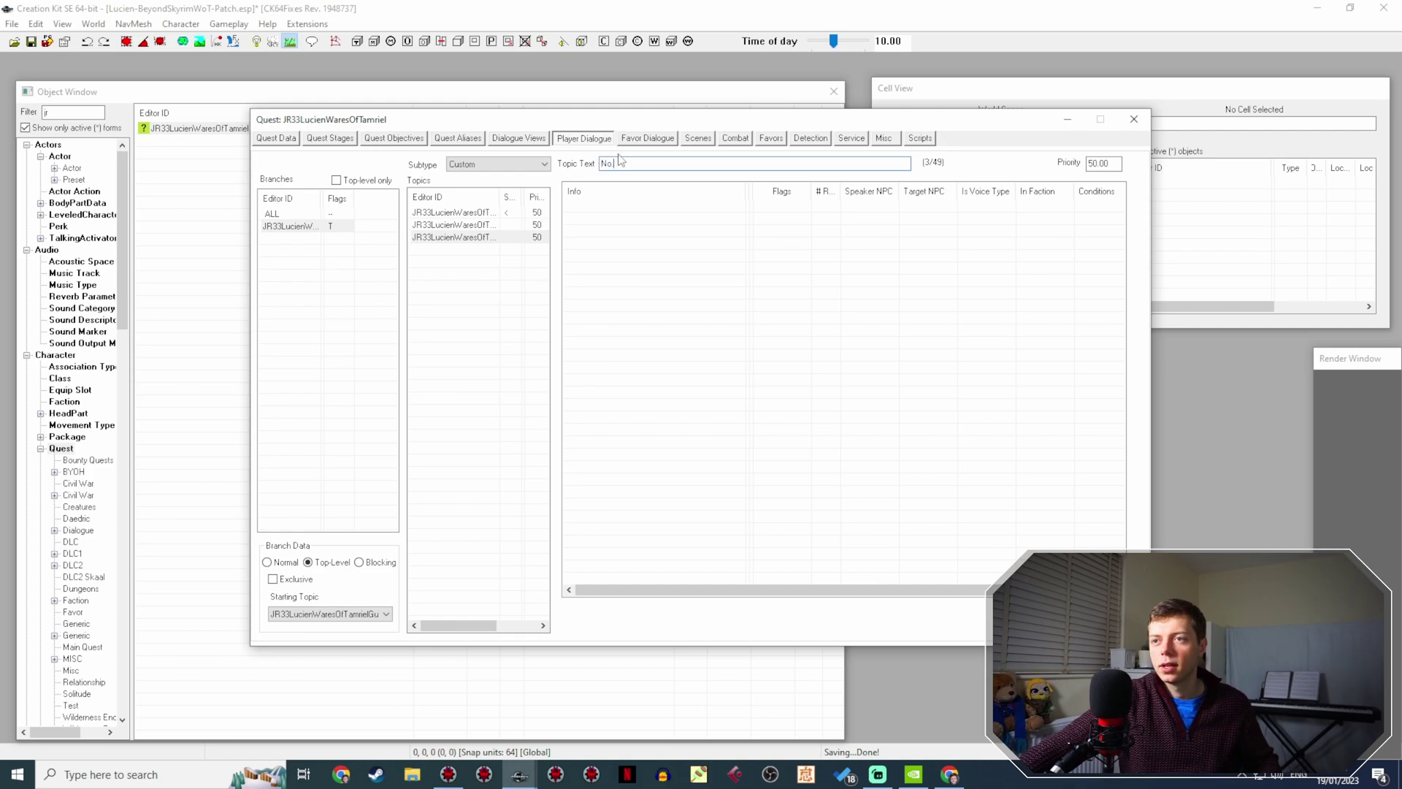
pyautogui.rightClick(624, 212)
pyautogui.click(634, 215)
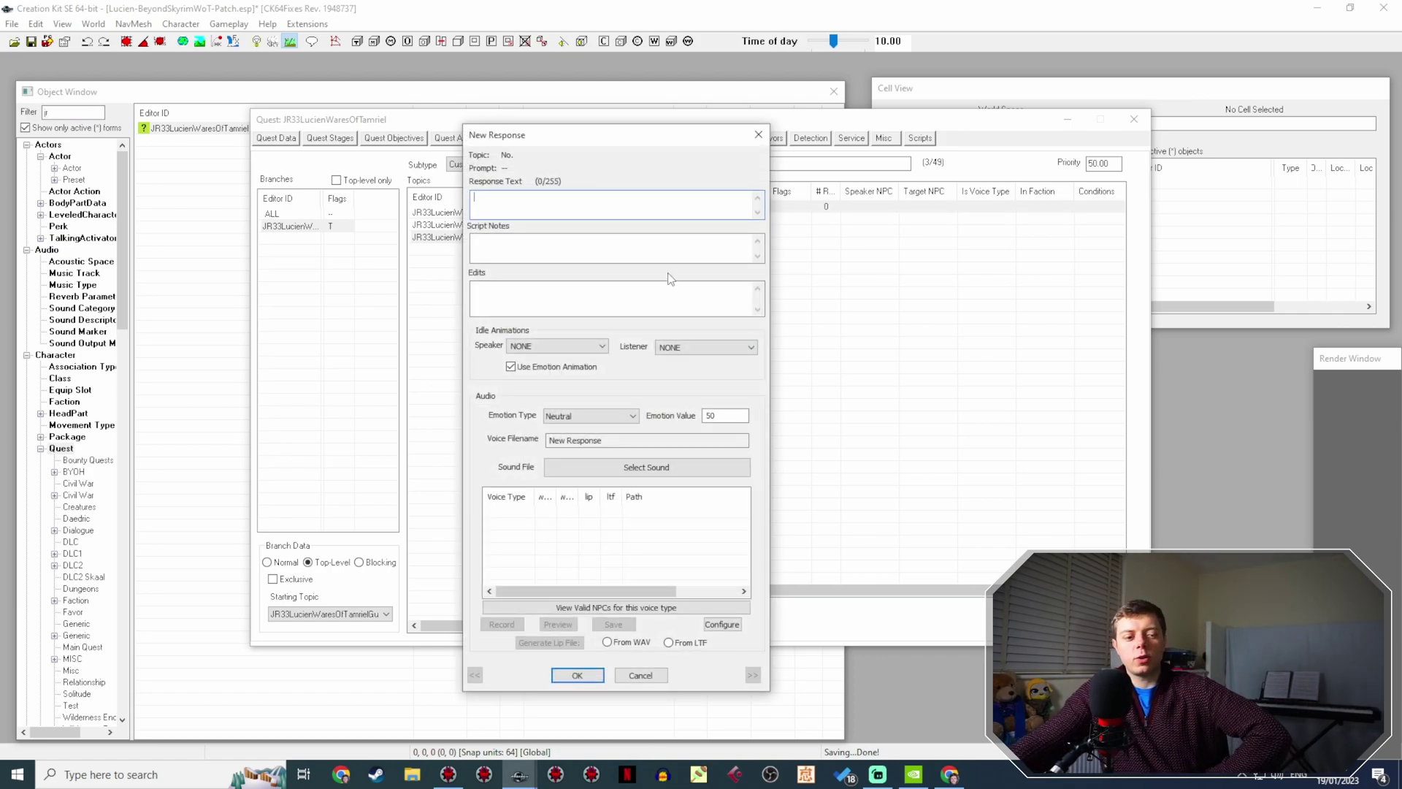
pyautogui.click(592, 678)
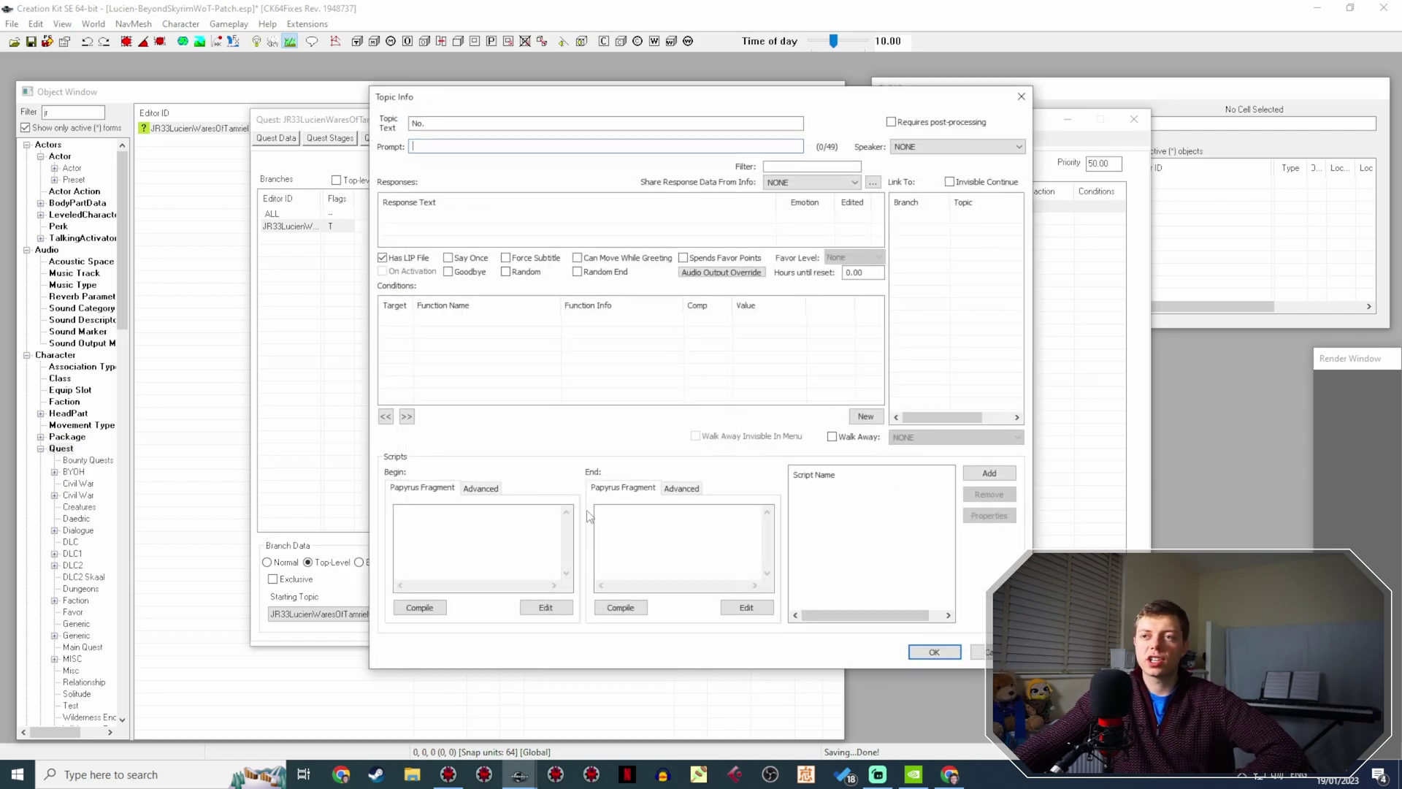
pyautogui.click(933, 652)
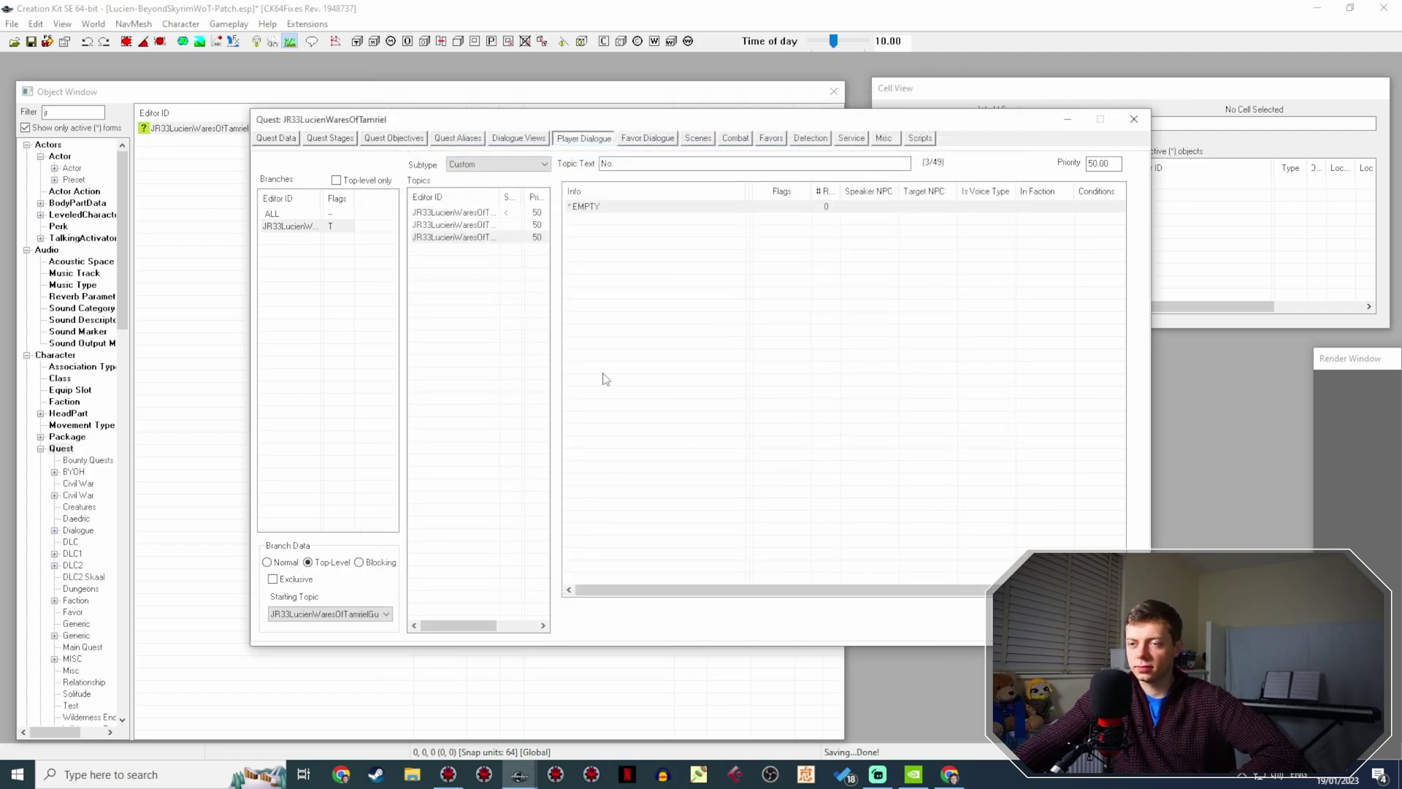
# Reword the new topic's text as "Sorry, no.".
pyautogui.click(624, 165)
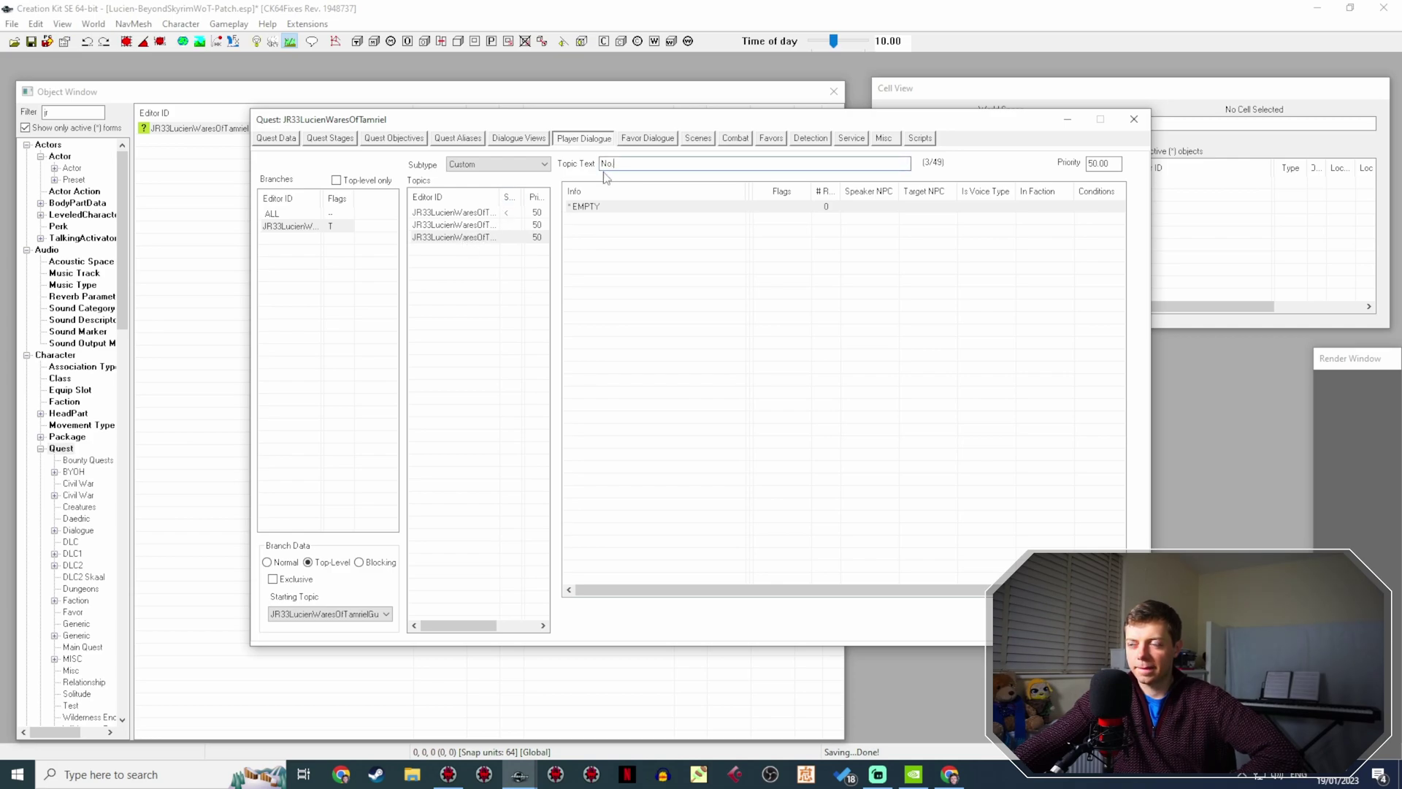
pyautogui.click(603, 165)
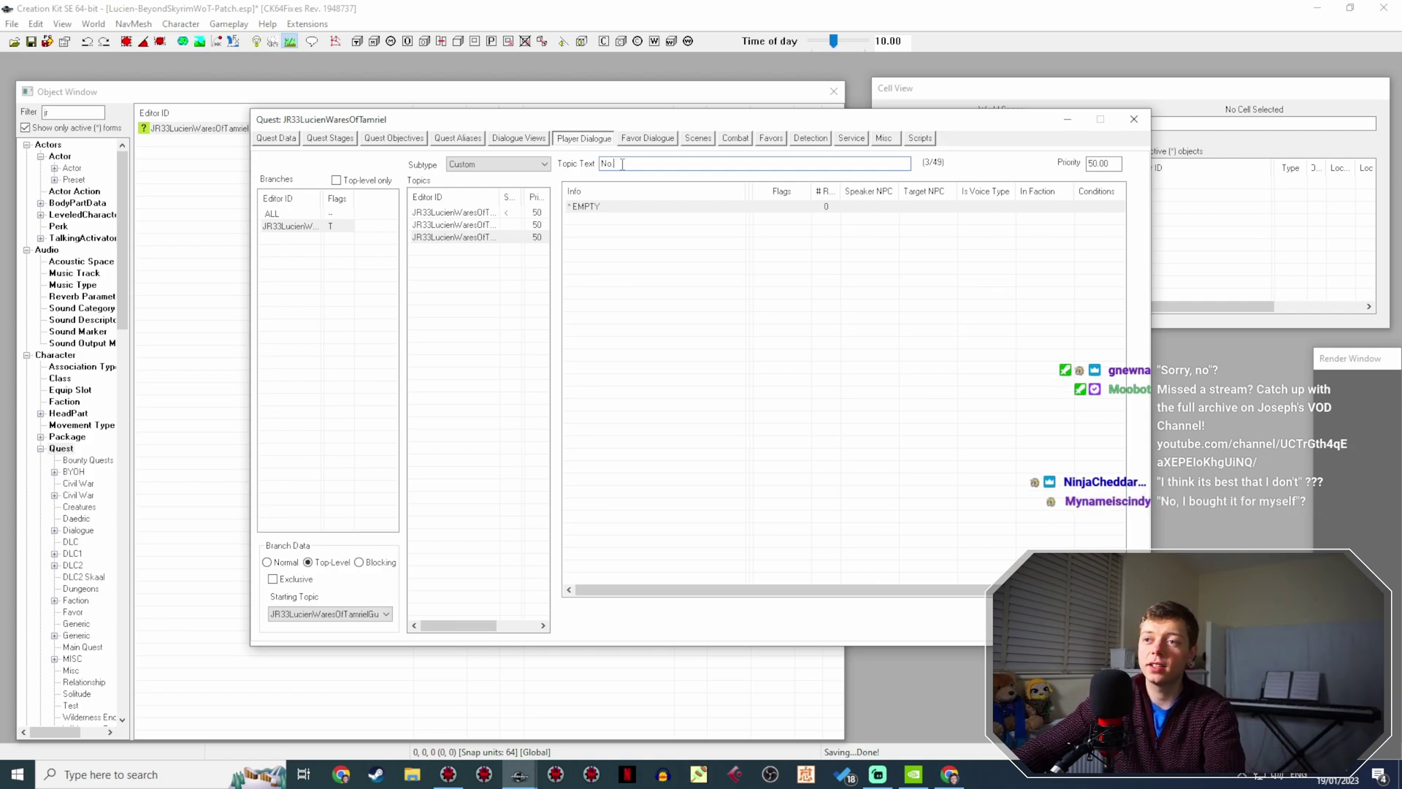
pyautogui.hotkey('ctrl', 'a')
pyautogui.write('Sorry, no.')
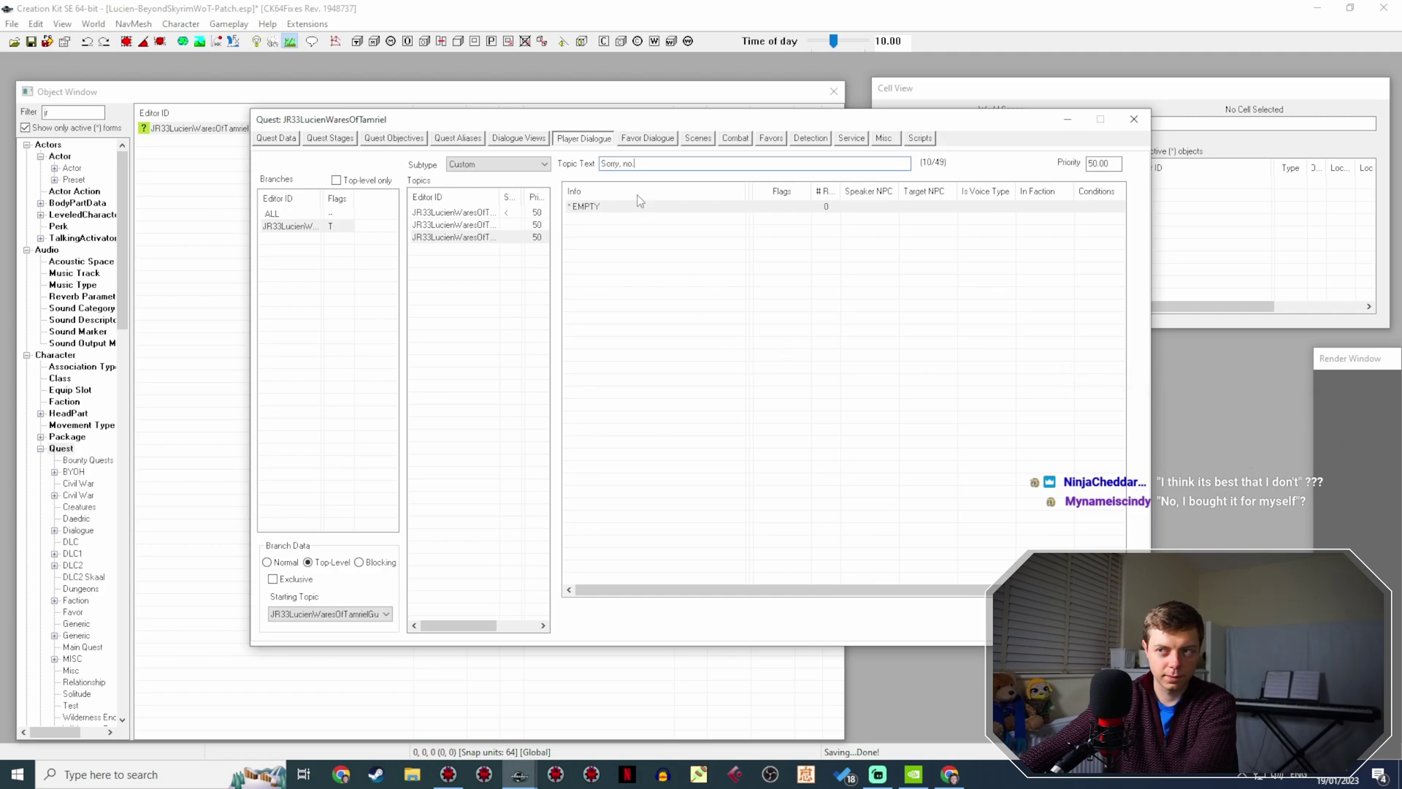
# Replace the new topic's text with "I'd rather keep it for myself.".
pyautogui.moveTo(642, 167); pyautogui.dragTo(600, 164)
pyautogui.write("I'")
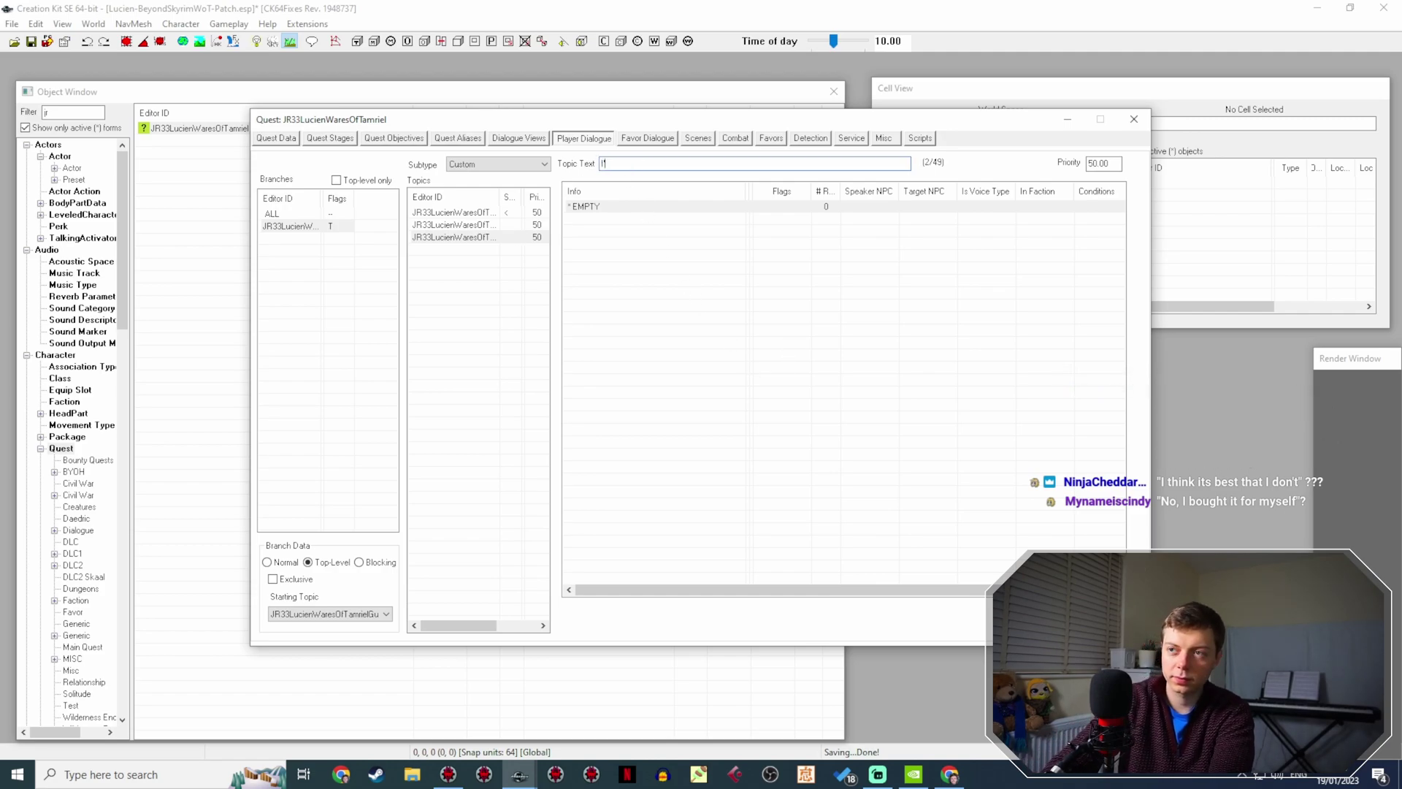
pyautogui.write('d iather keep it')
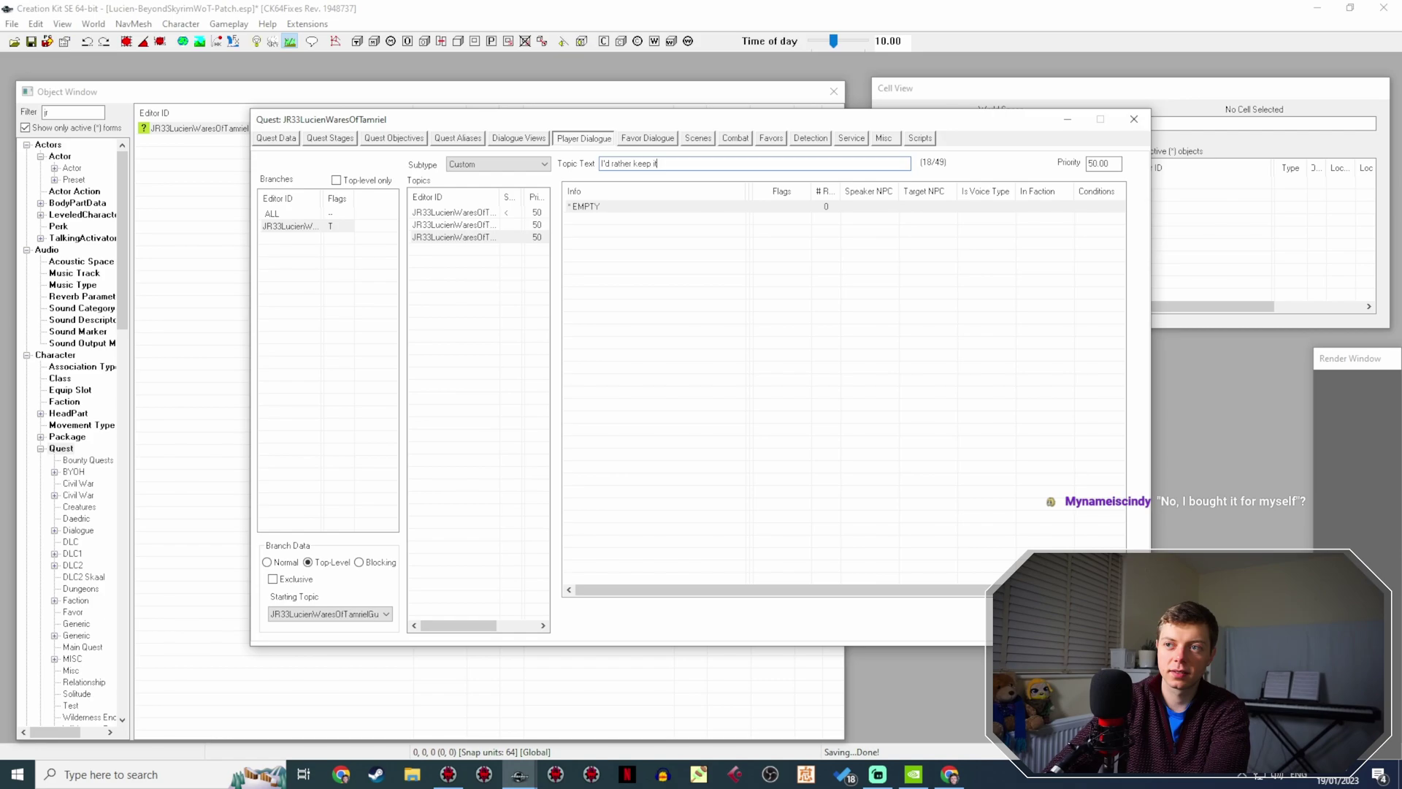
pyautogui.write(' for myself.')
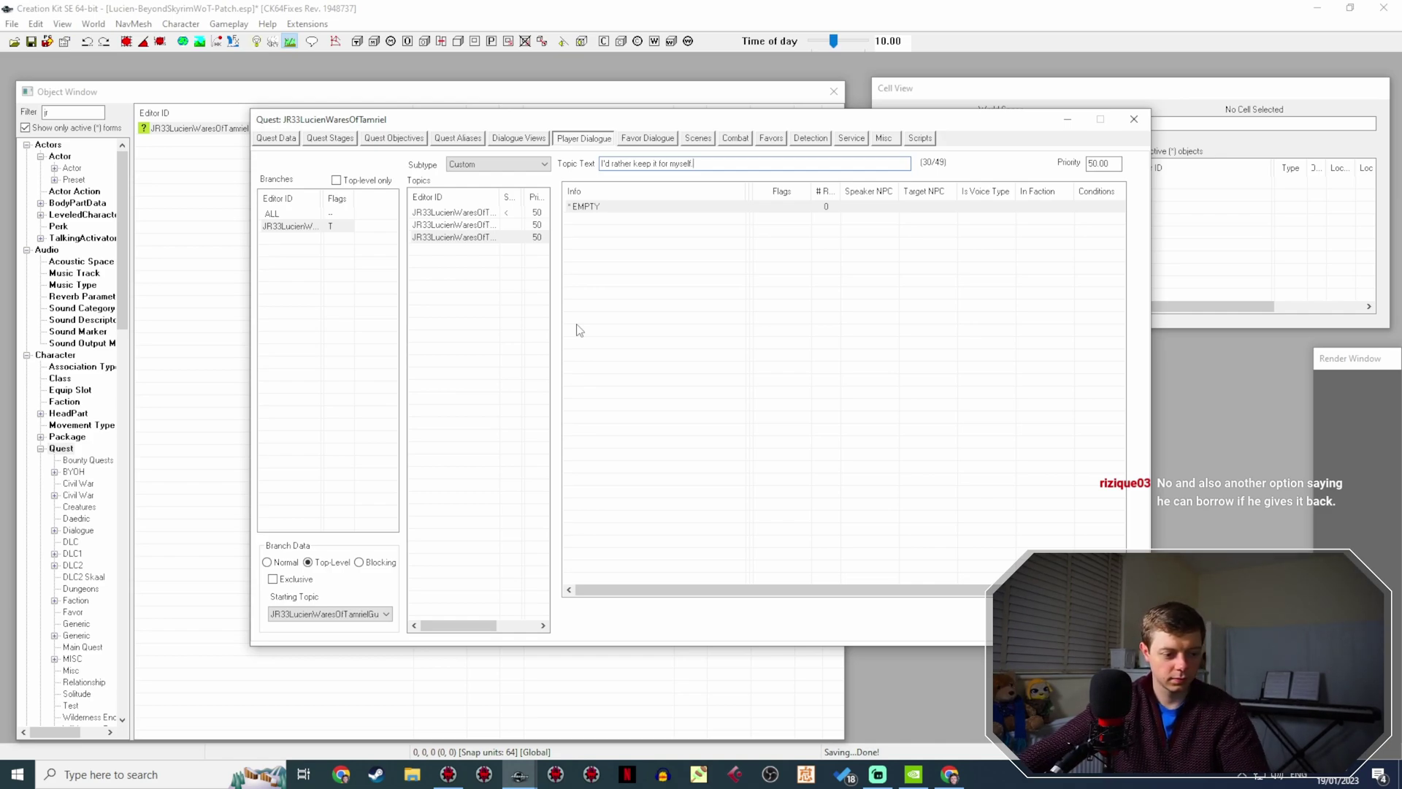
pyautogui.click(648, 231)
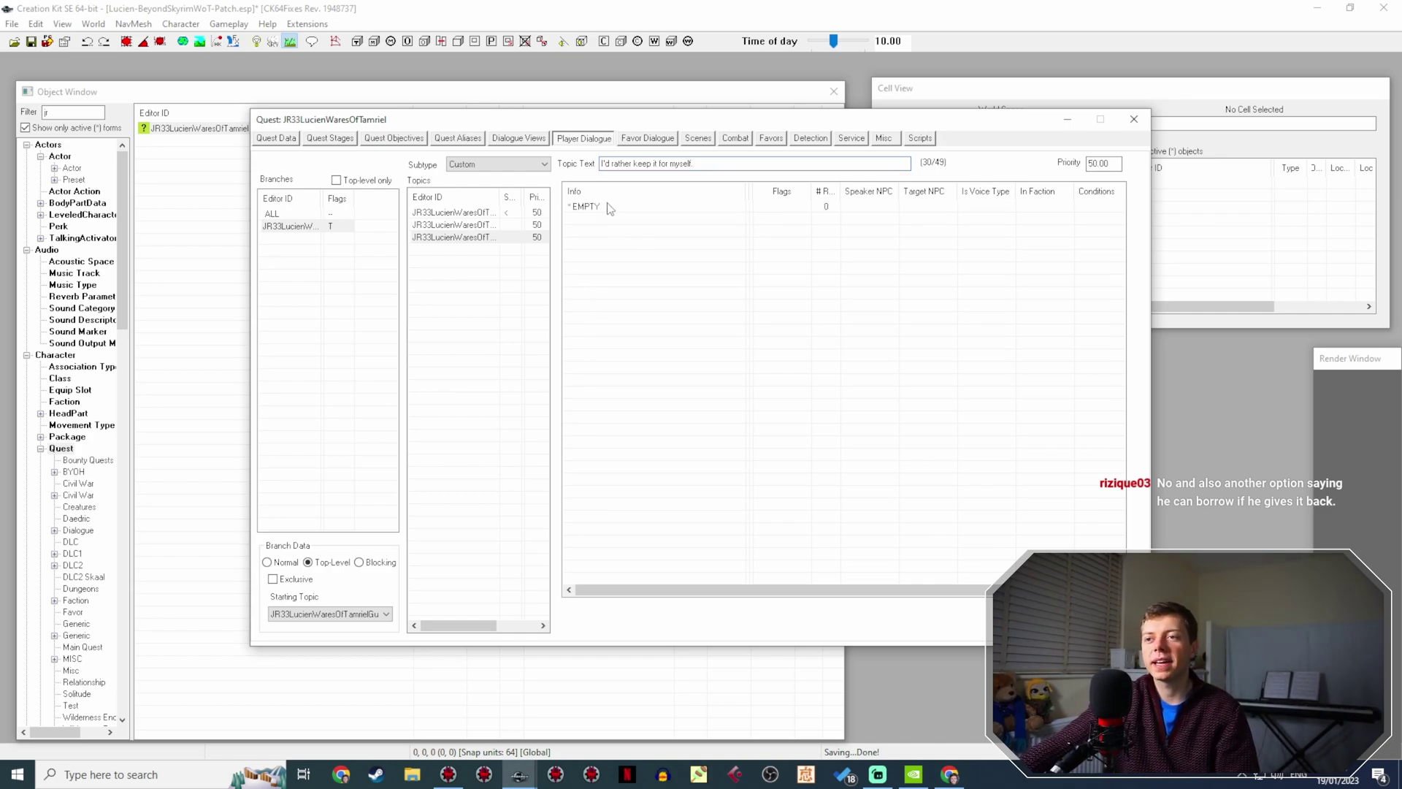
# Open the empty info entry of the "I'd rather keep it for myself." topic and start a new response for it.
pyautogui.click(612, 207)
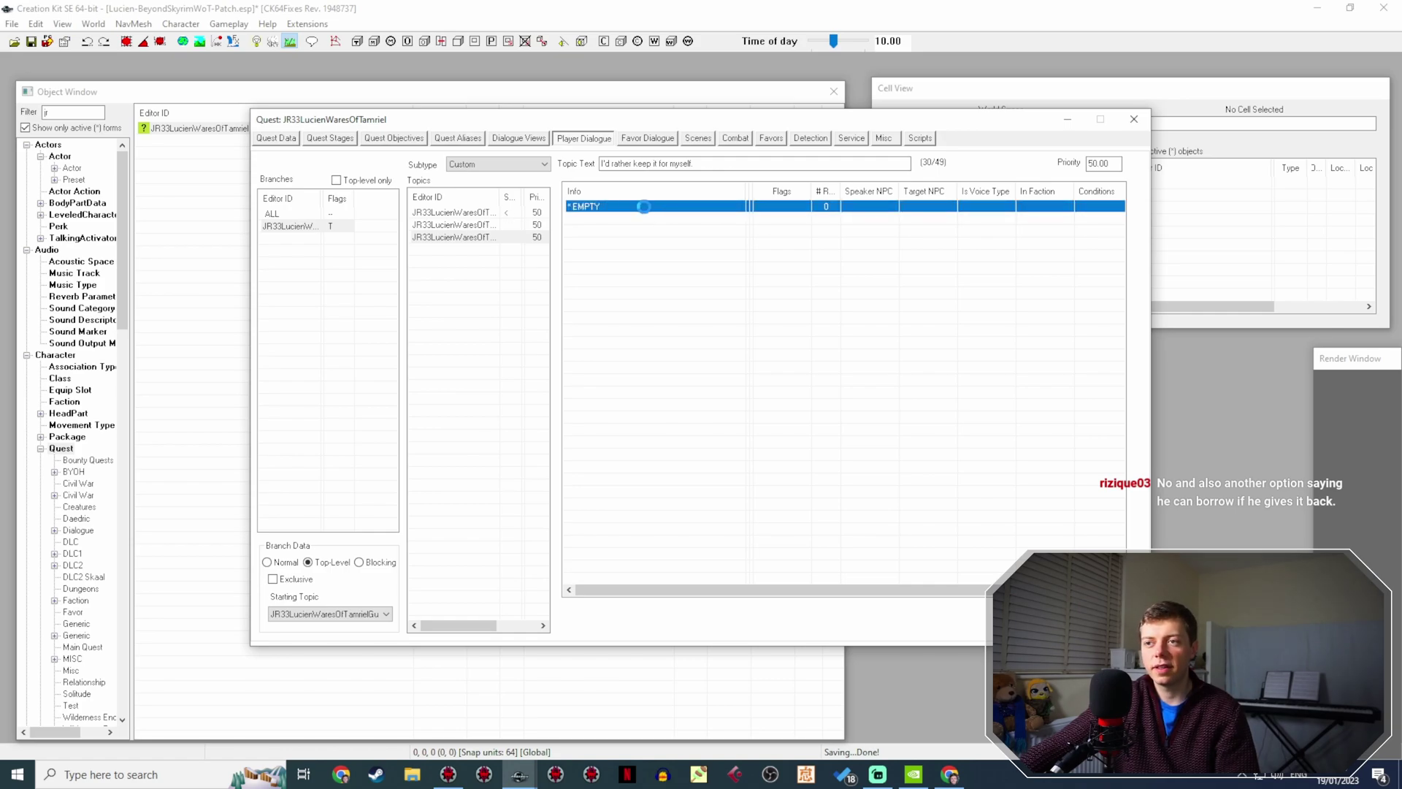
pyautogui.doubleClick(646, 210)
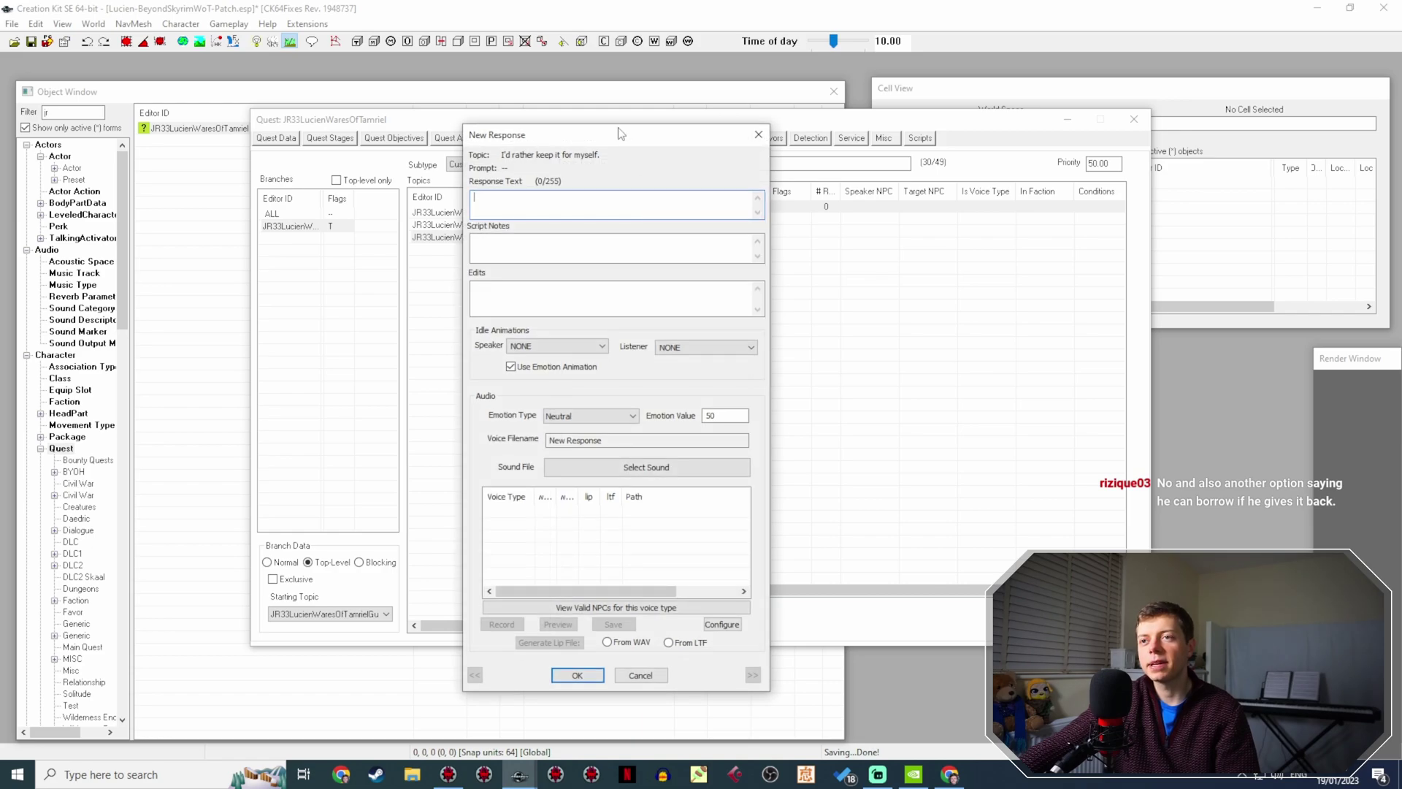
pyautogui.moveTo(619, 133); pyautogui.dragTo(890, 107)
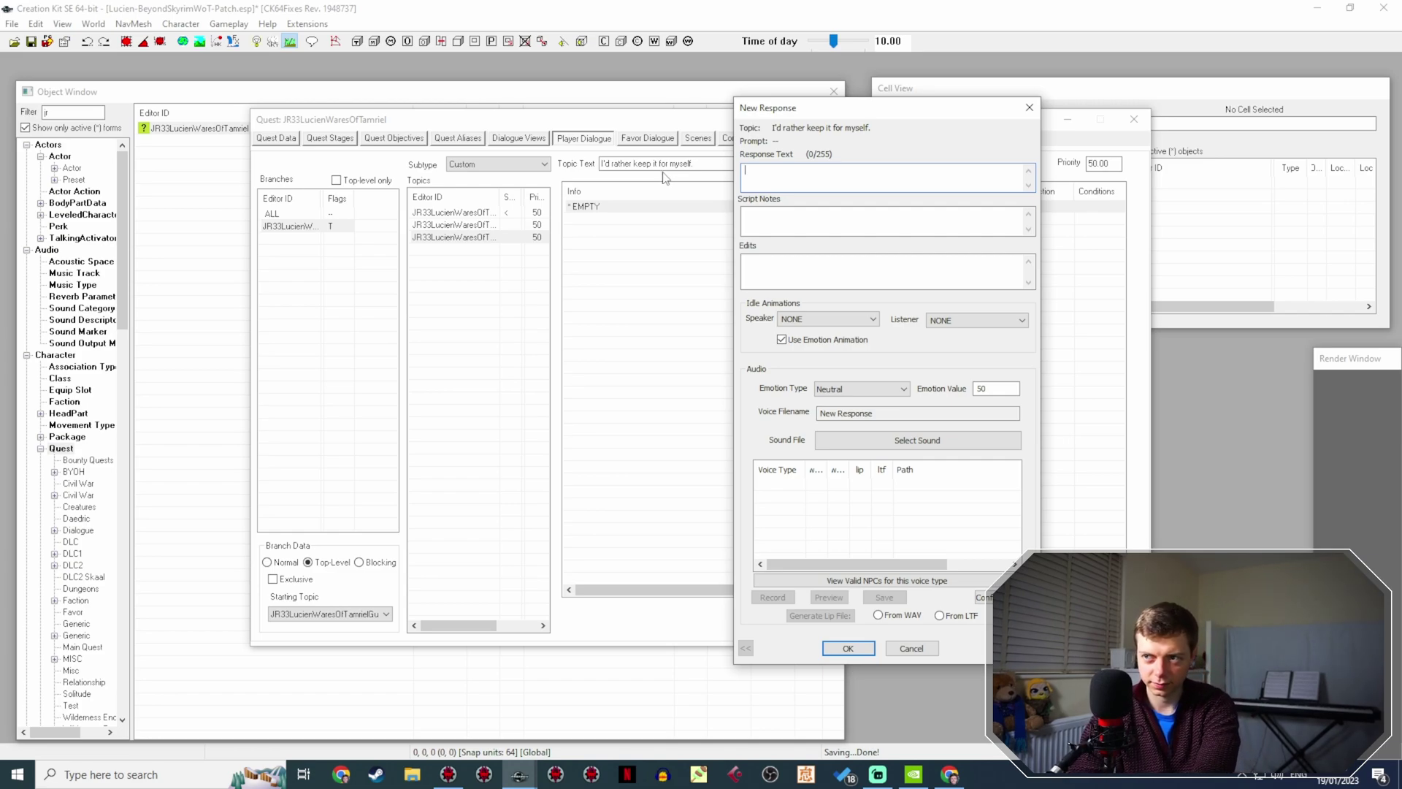
pyautogui.write('Oh,')
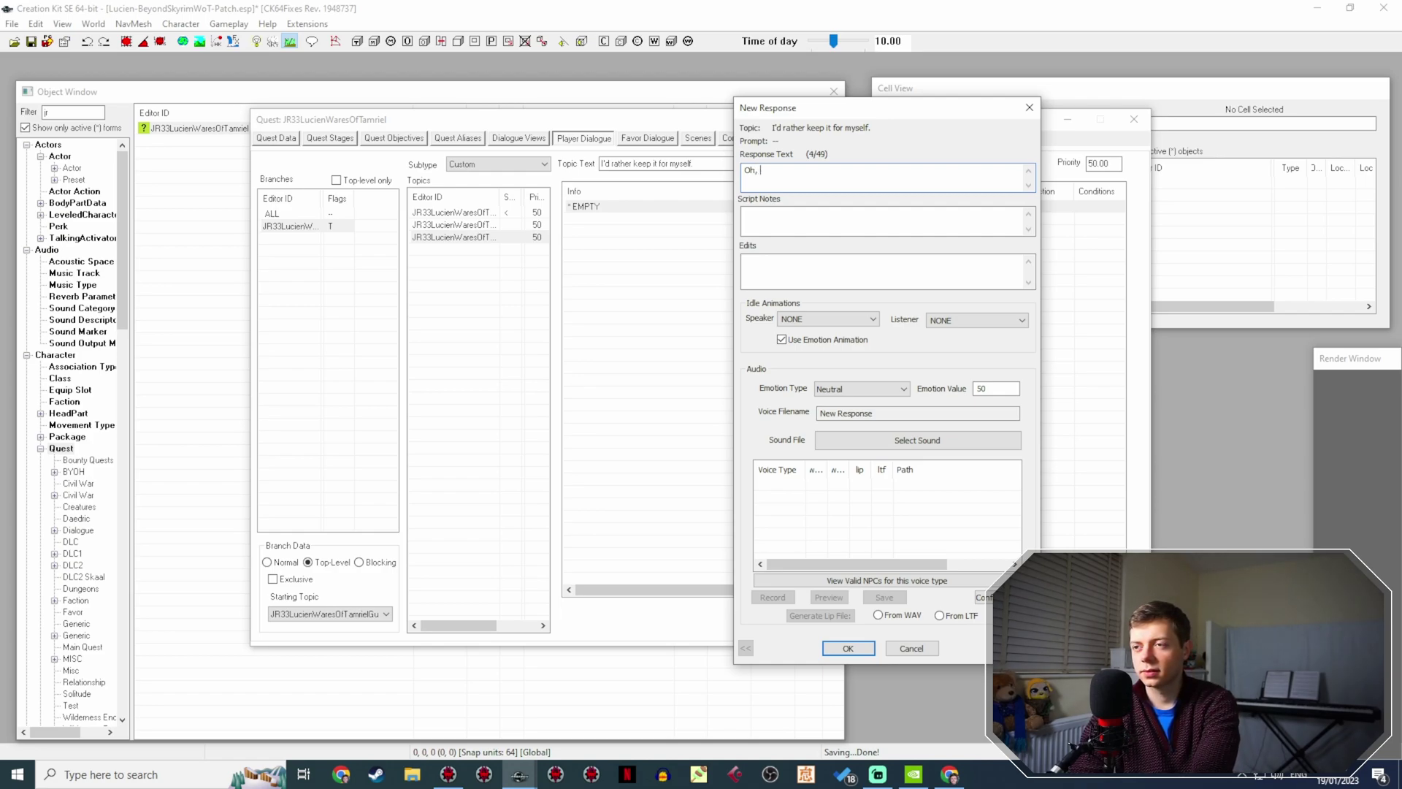
pyautogui.press('BackSpace')
pyautogui.press('BackSpace')
pyautogui.press('BackSpace')
pyautogui.press('BackSpace')
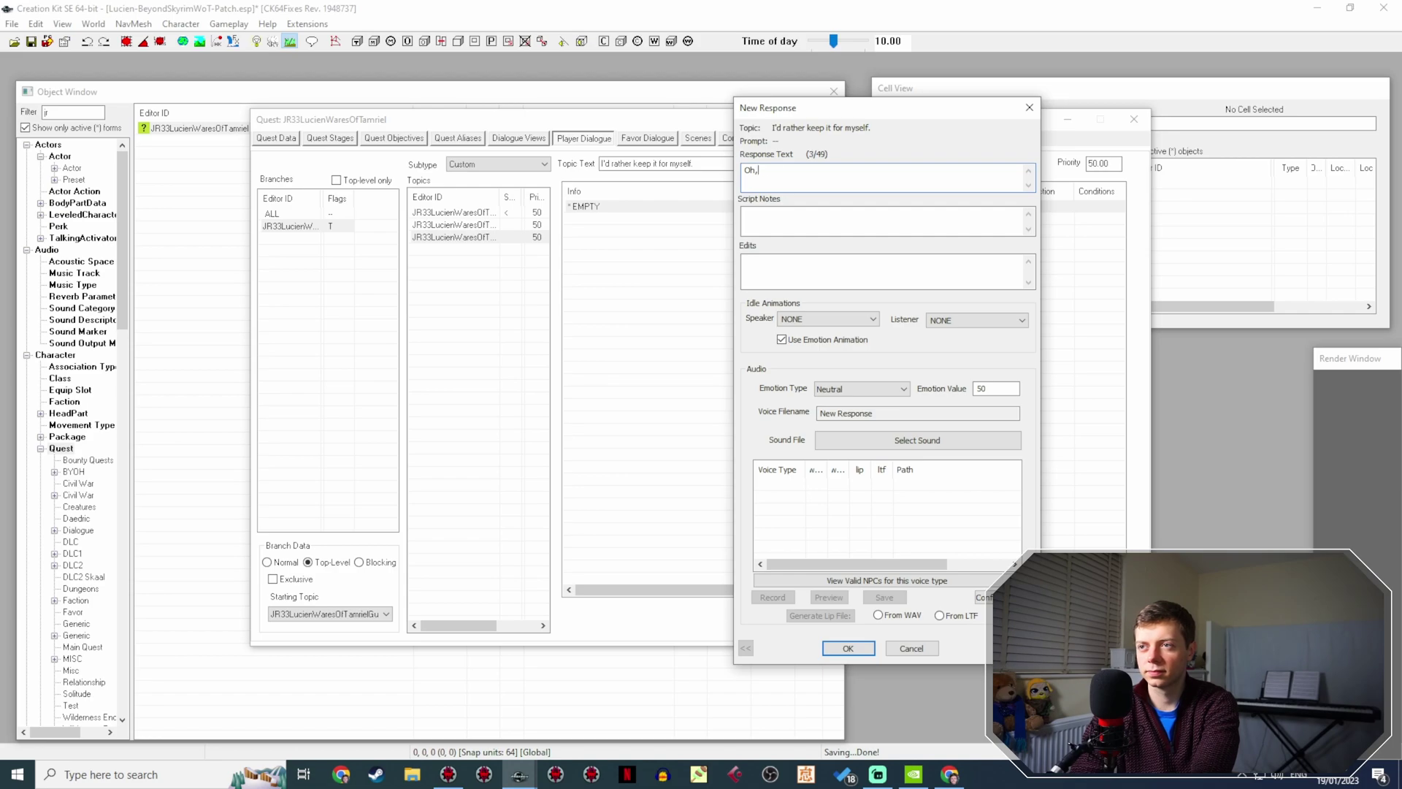
pyautogui.write('ell, t')
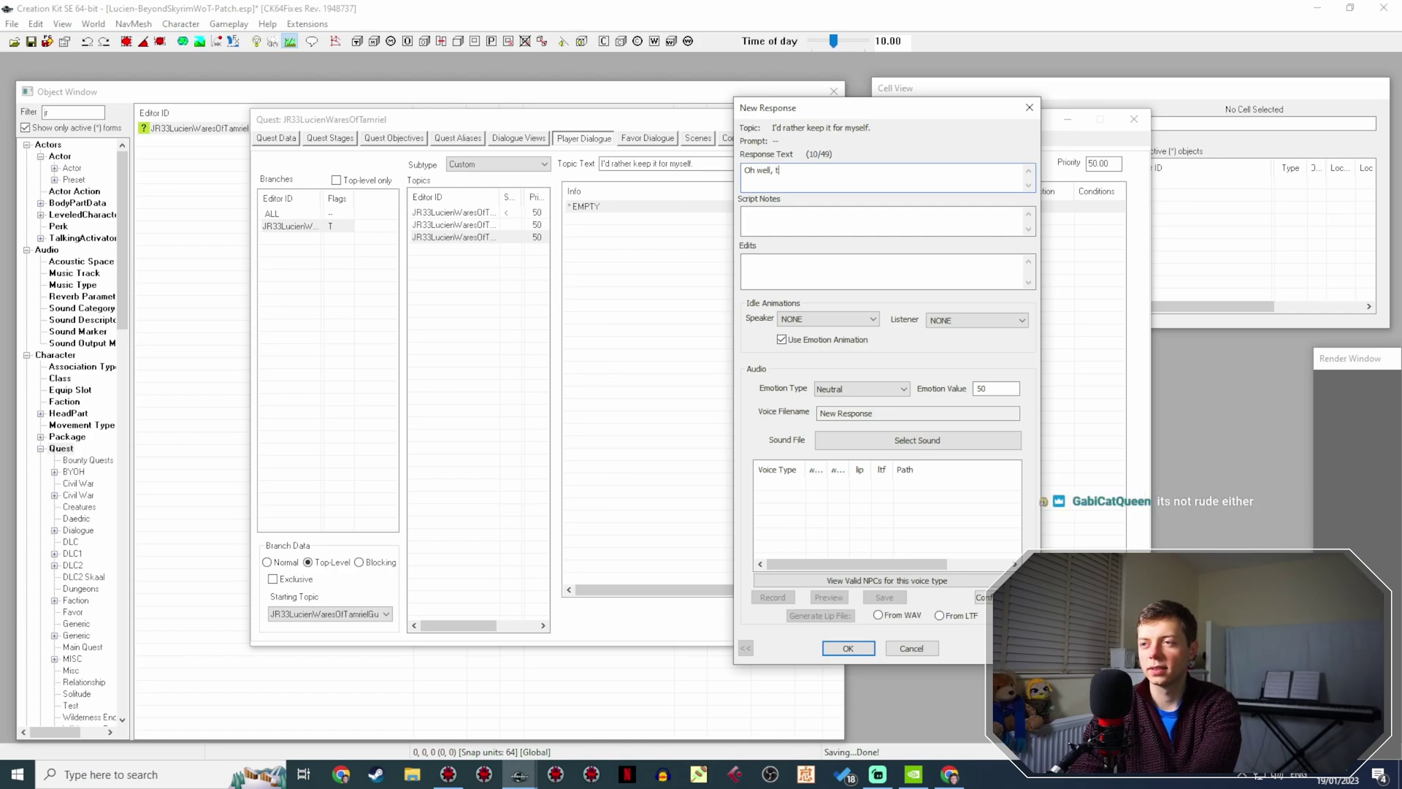
pyautogui.write('hat is fair eno')
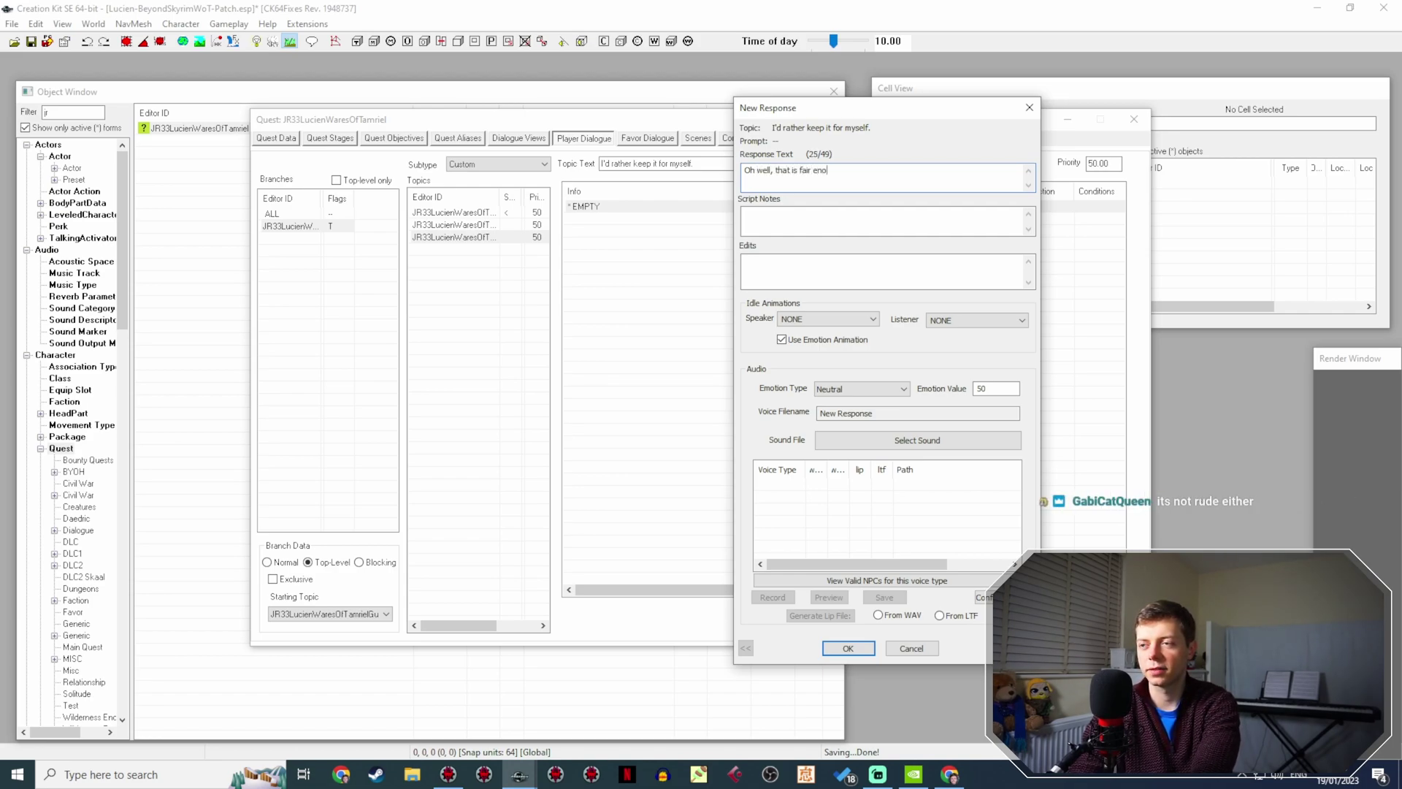
pyautogui.write('ugh')
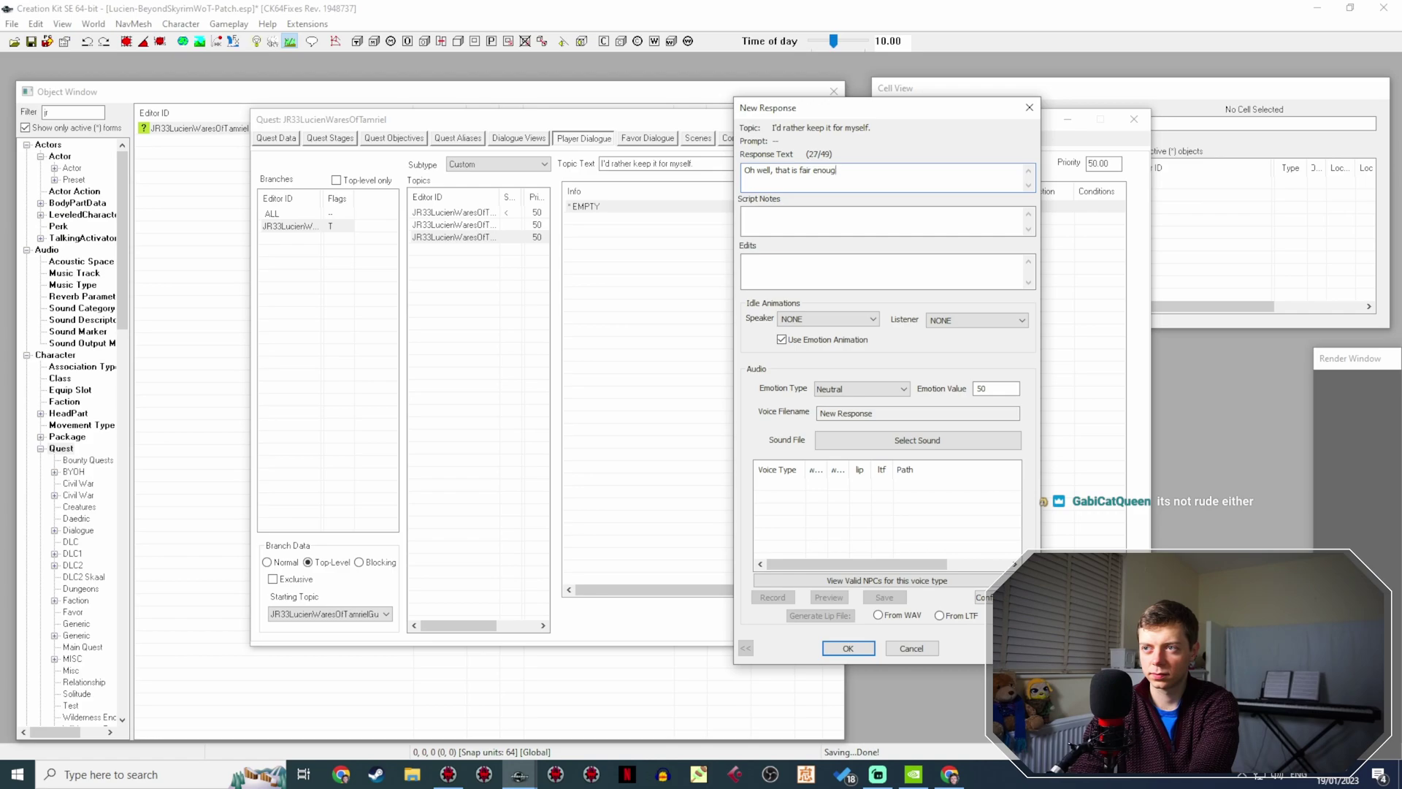
pyautogui.press('BackSpace')
pyautogui.press('BackSpace')
pyautogui.press('BackSpace')
pyautogui.press('BackSpace')
pyautogui.press('BackSpace')
pyautogui.press('BackSpace')
pyautogui.press('BackSpace')
pyautogui.press('BackSpace')
pyautogui.press('BackSpace')
pyautogui.press('BackSpace')
pyautogui.press('BackSpace')
pyautogui.press('BackSpace')
pyautogui.press('BackSpace')
pyautogui.press('BackSpace')
pyautogui.press('BackSpace')
pyautogui.press('BackSpace')
pyautogui.press('BackSpace')
pyautogui.press('BackSpace')
pyautogui.press('BackSpace')
pyautogui.press('BackSpace')
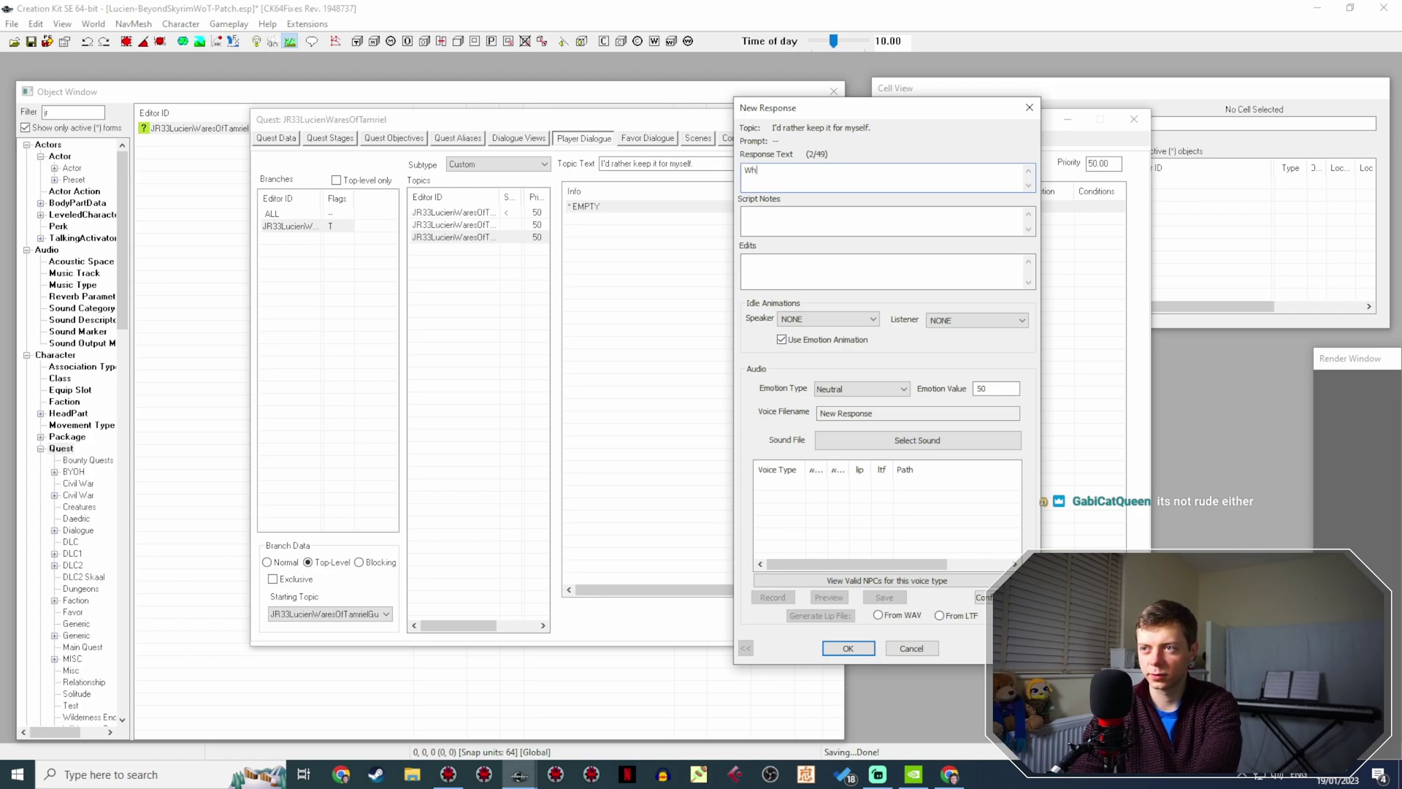
# Write the response text "What, my witty banter isn't enough for you? How very dare you! The indignity!".
pyautogui.write('What, my')
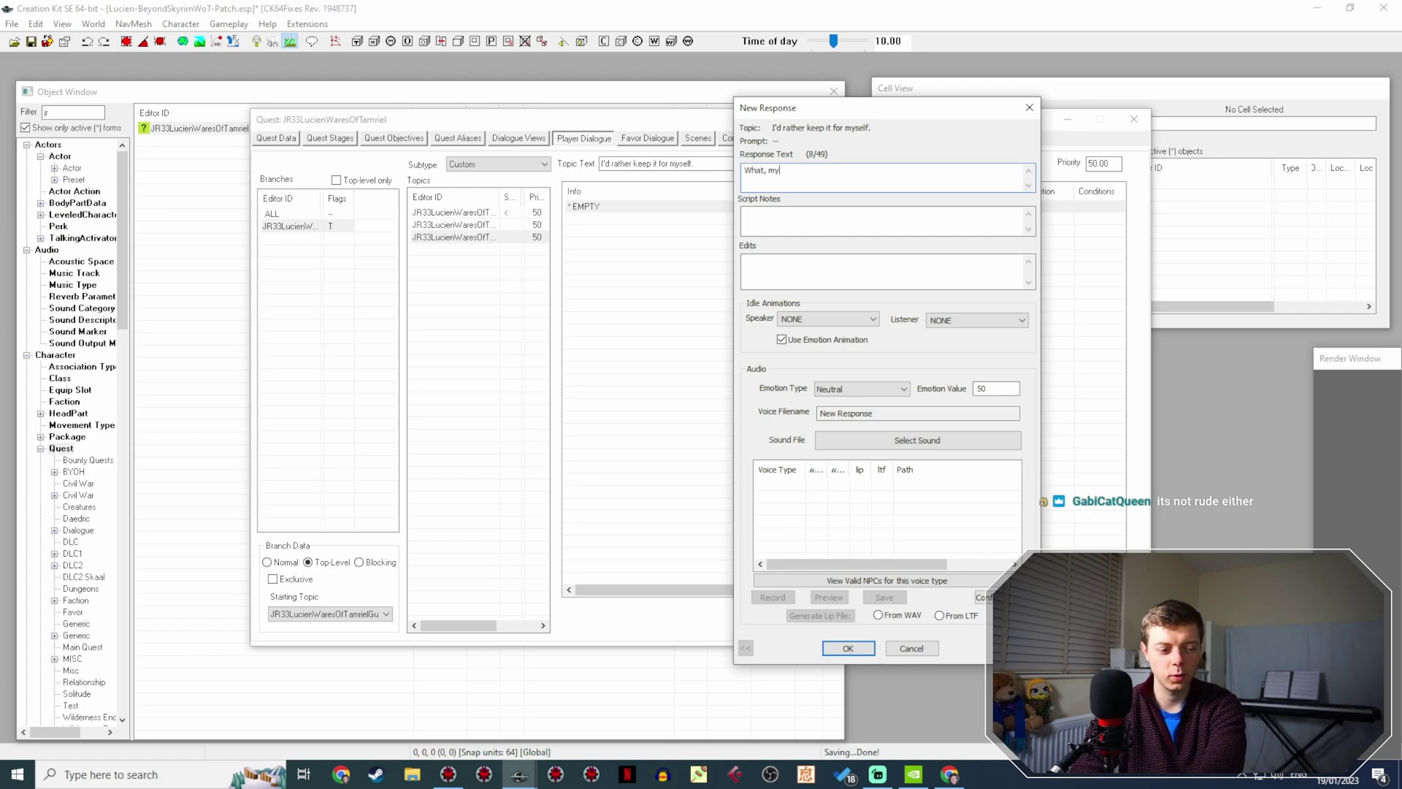
pyautogui.write(' witty banter ')
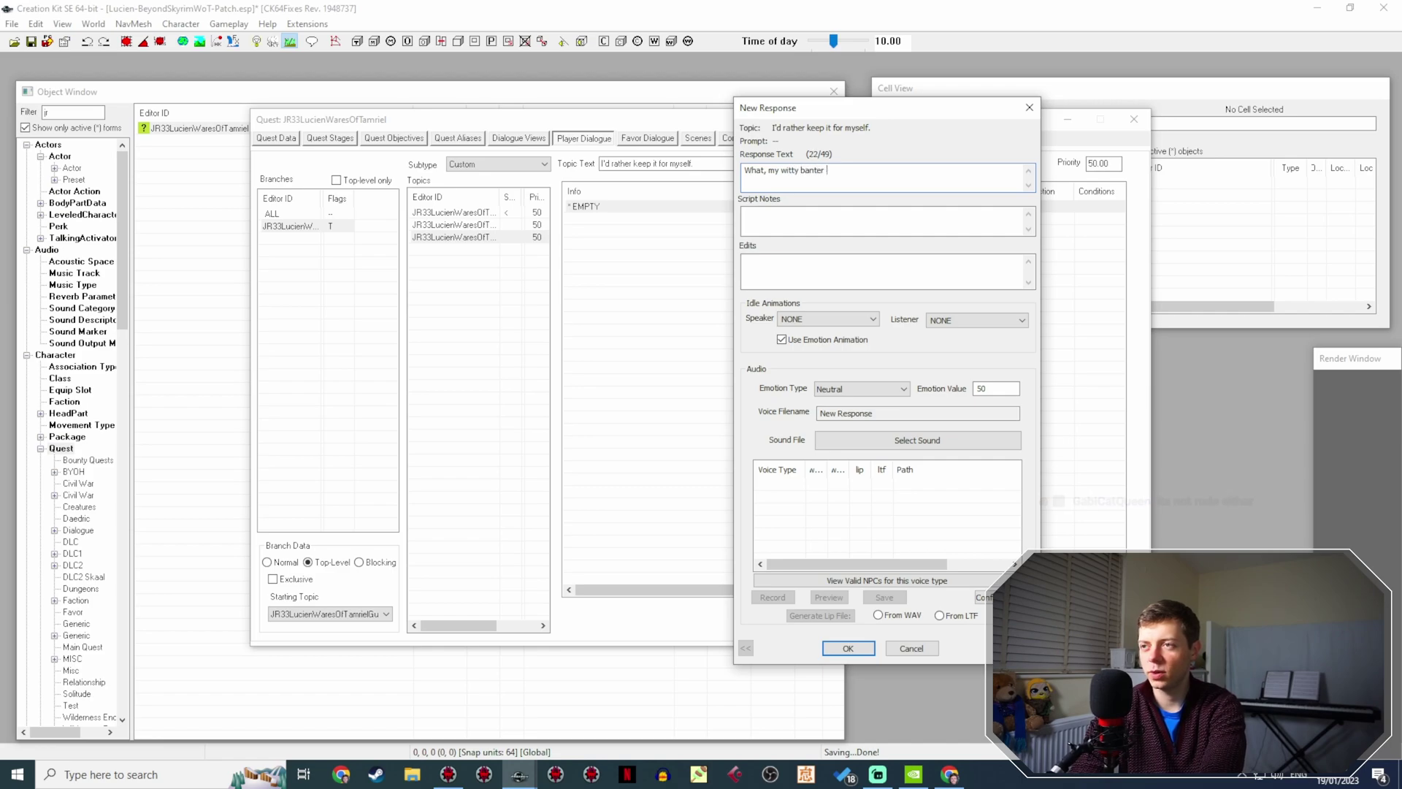
pyautogui.write("isn't enough ")
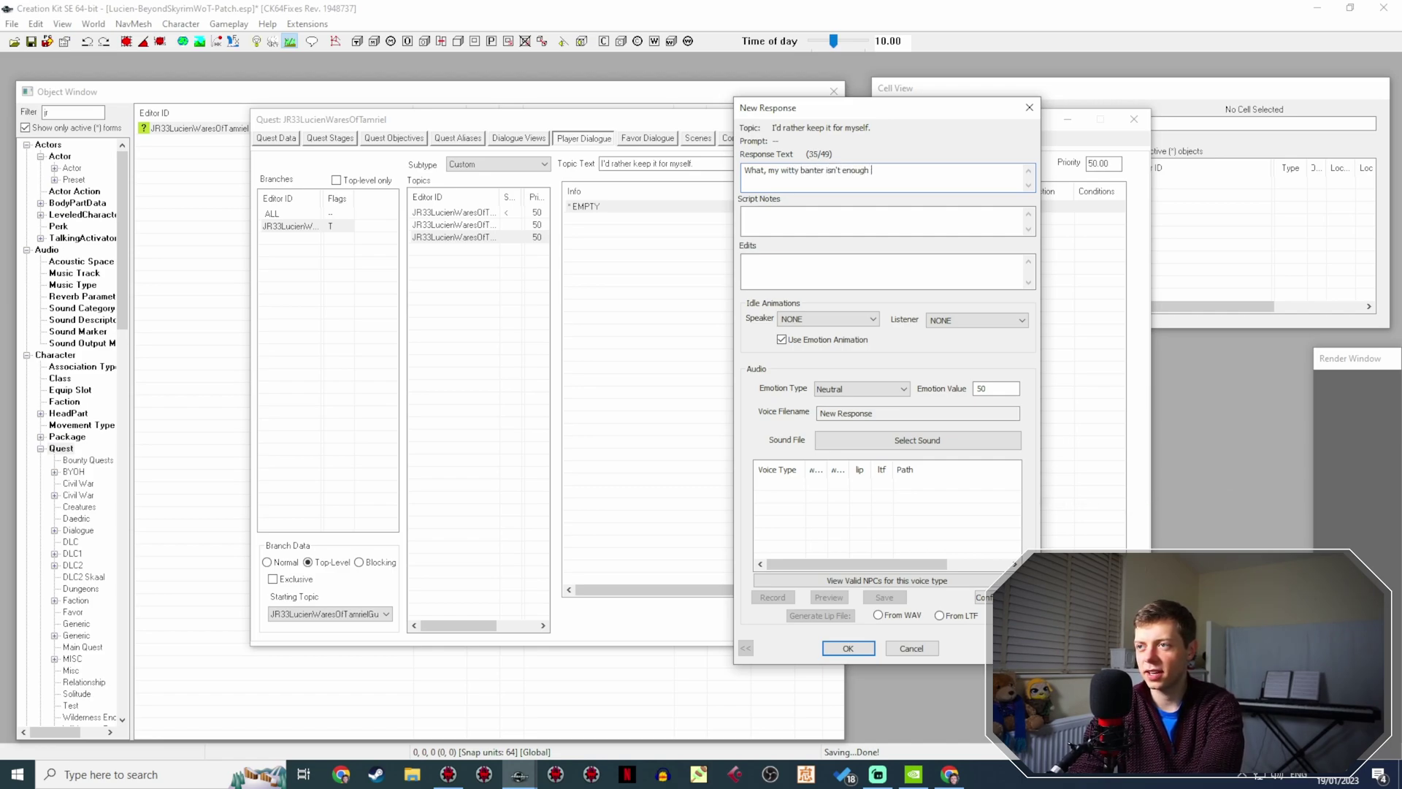
pyautogui.write('for you? Ho')
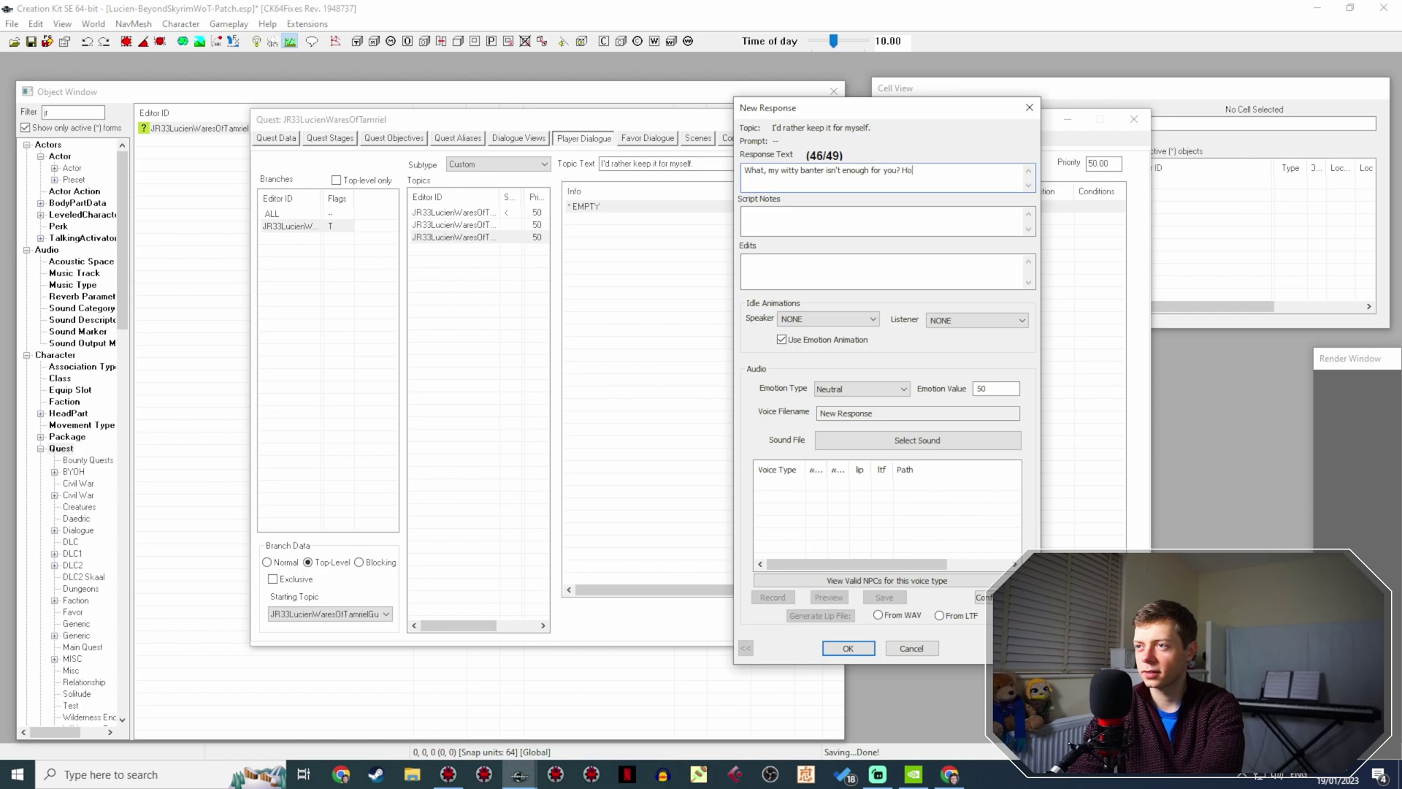
pyautogui.write('w very dare you! The idn')
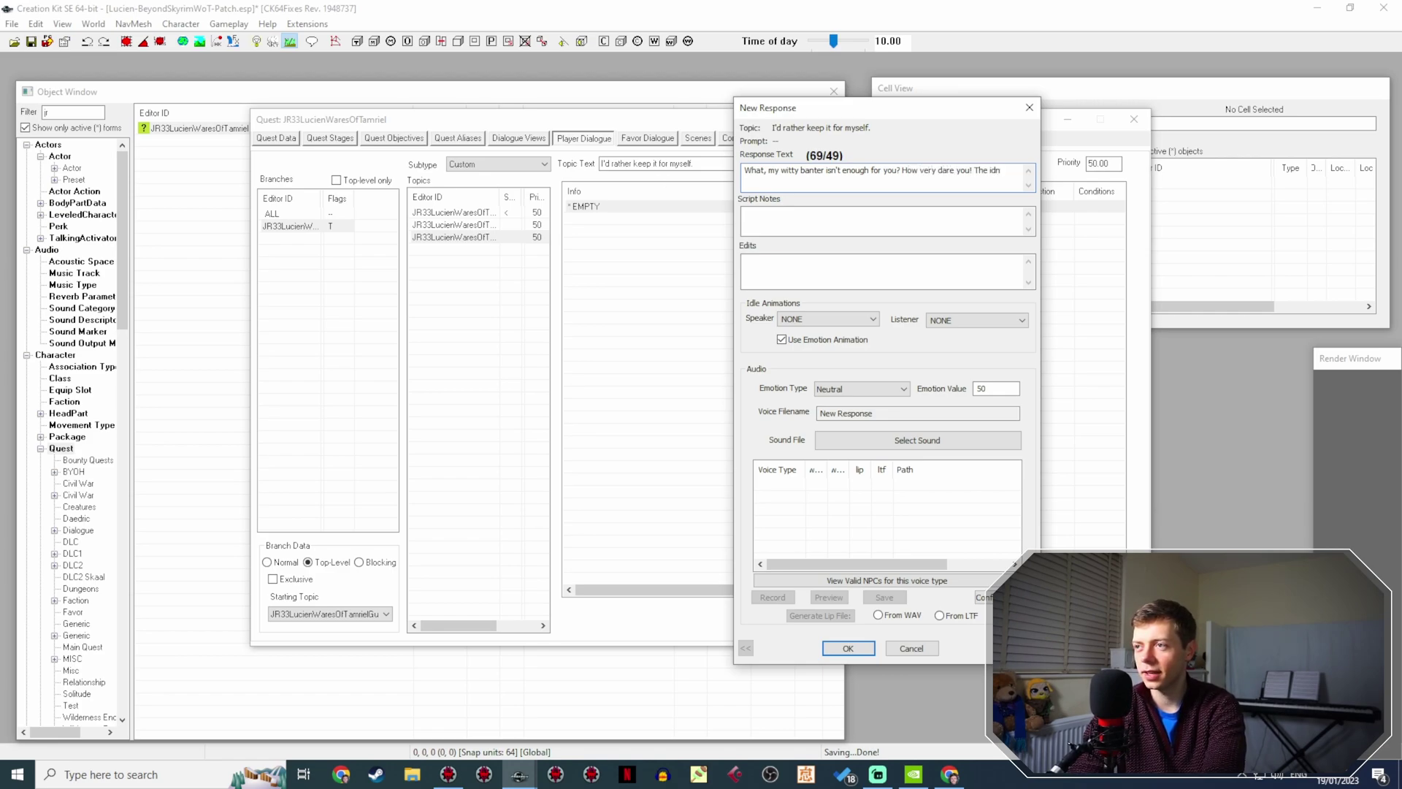
pyautogui.press('BackSpace')
pyautogui.press('BackSpace')
pyautogui.write('ndignity')
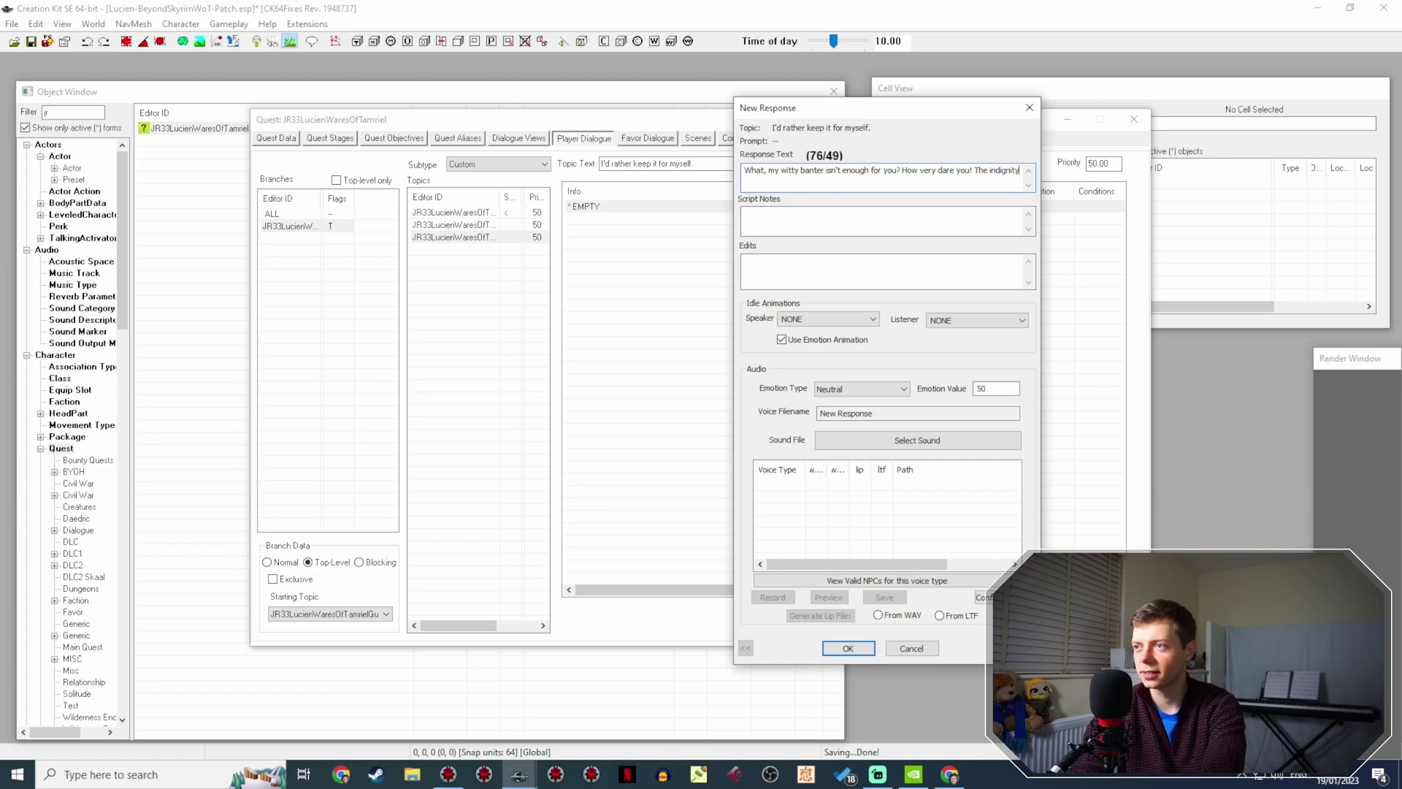
pyautogui.write('!')
# Set the response's emotion type to Anger and save the response.
pyautogui.click(867, 390)
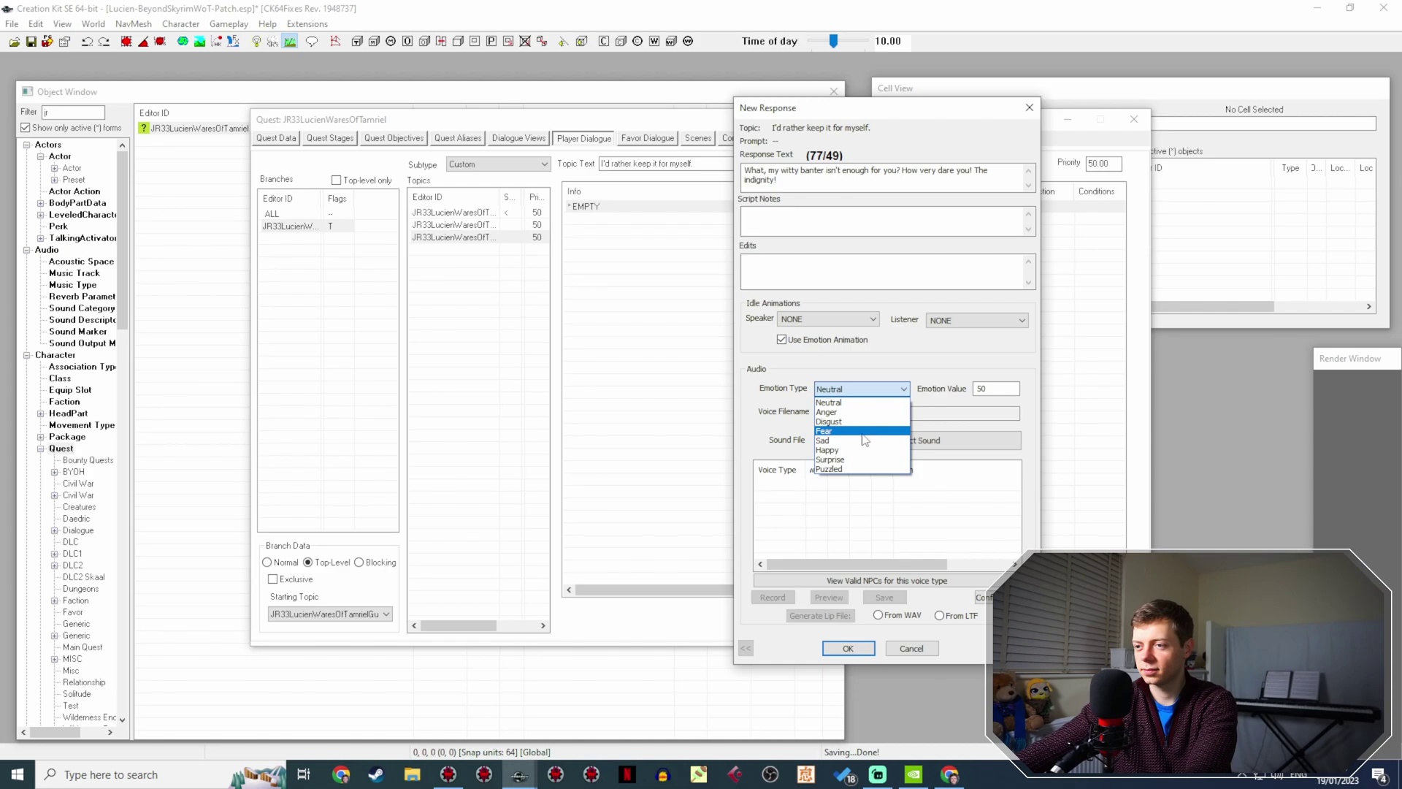
pyautogui.click(873, 412)
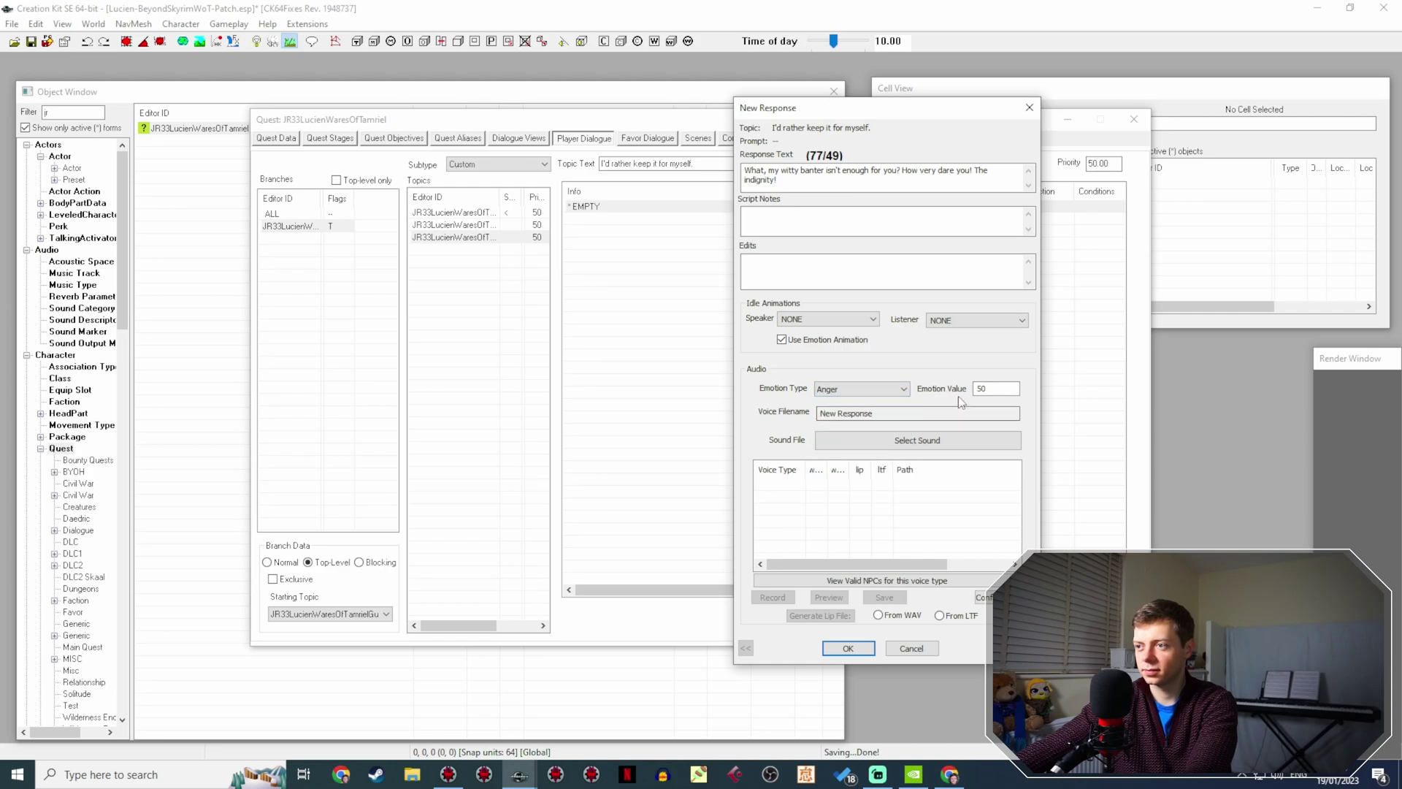
pyautogui.click(847, 647)
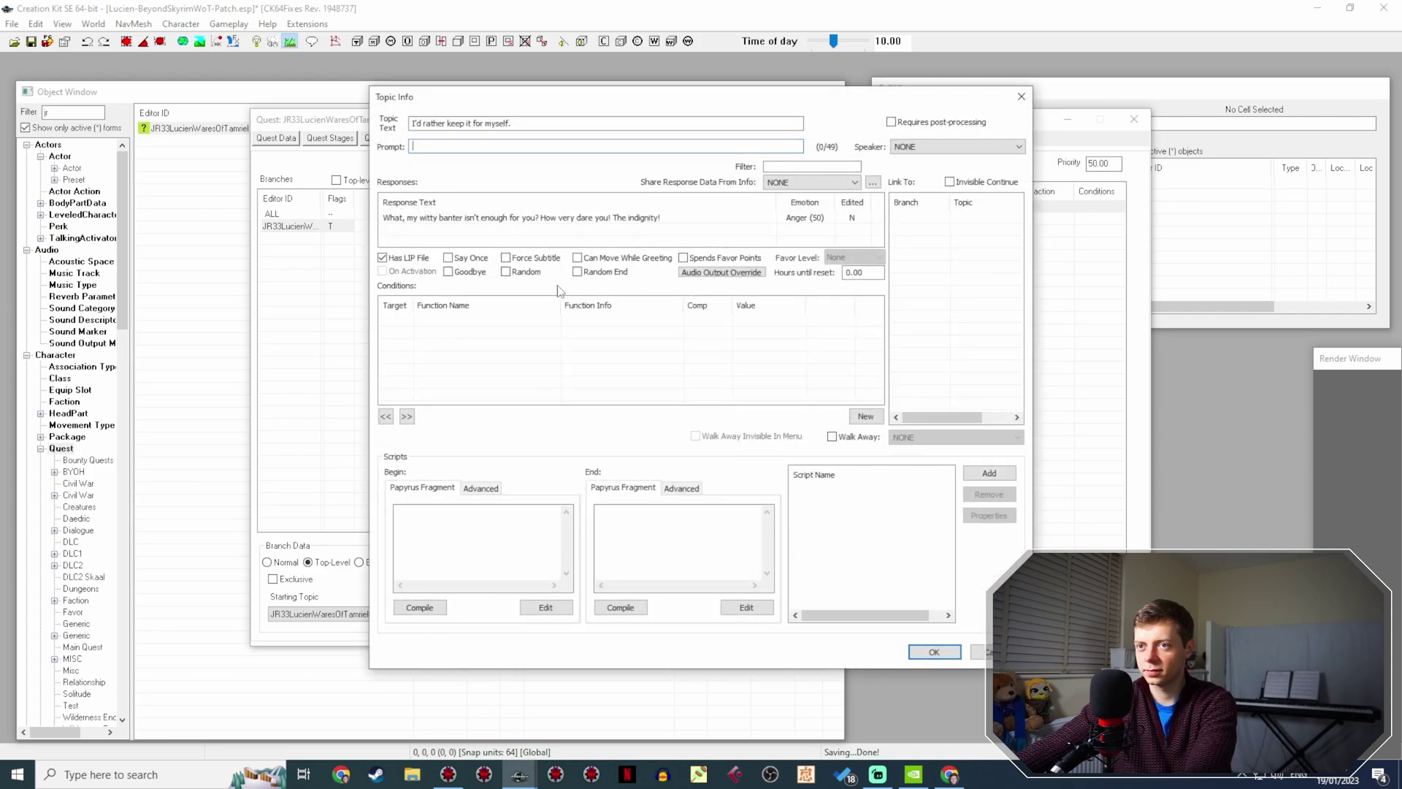
# Add a second response to the topic info, beginning "I'm joking, I'm joking, don't panic, it's fine.".
pyautogui.rightClick(582, 240)
pyautogui.click(604, 247)
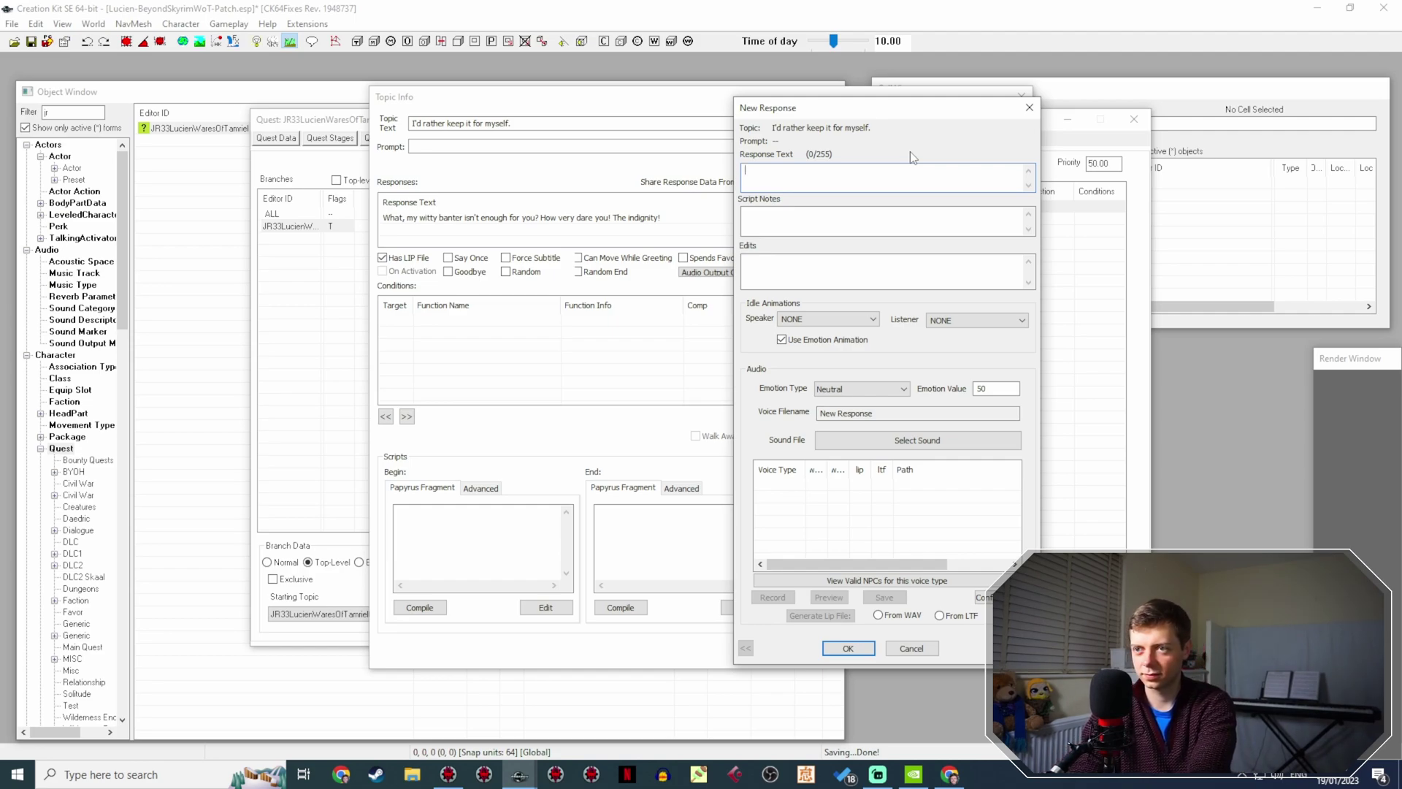
pyautogui.write("Don't")
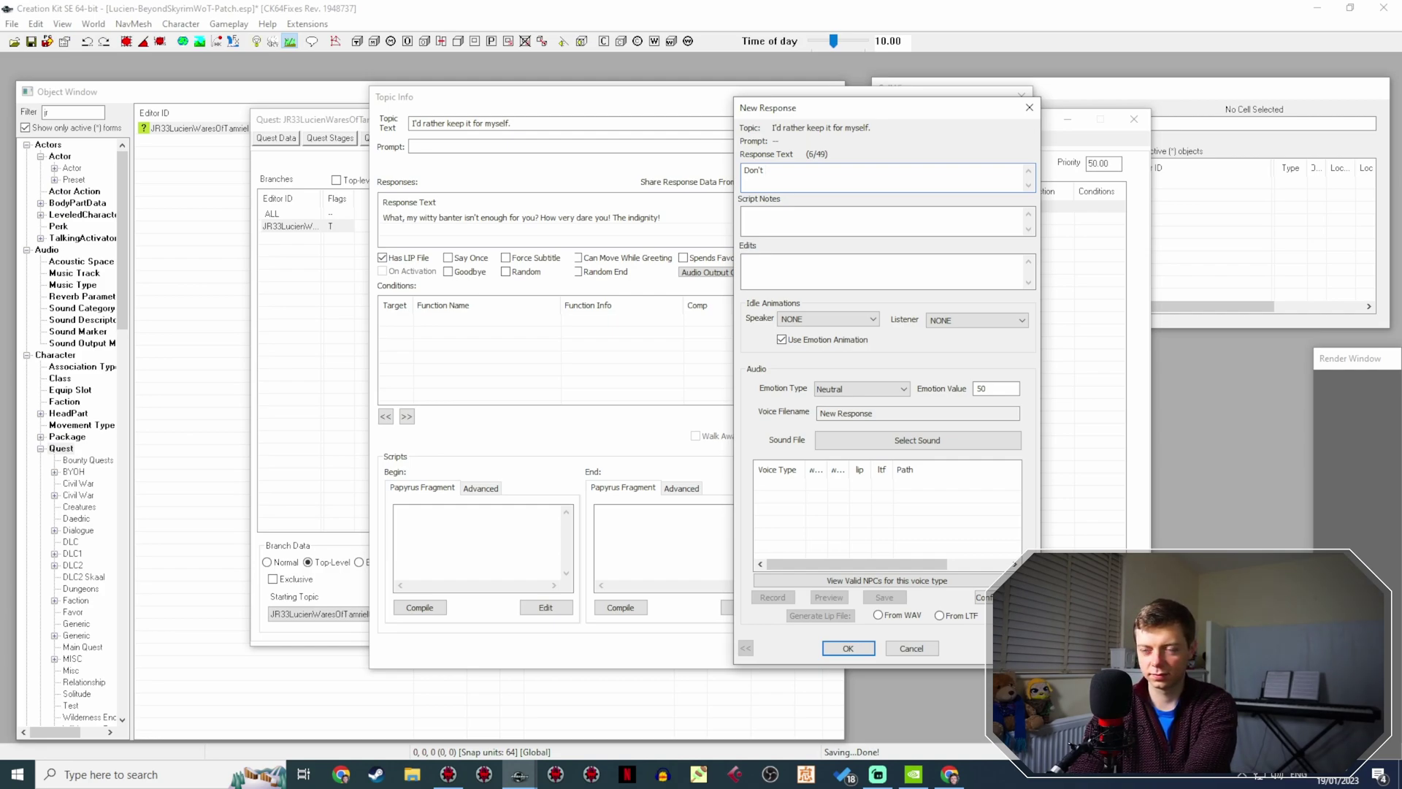
pyautogui.press('BackSpace')
pyautogui.press('BackSpace')
pyautogui.press('BackSpace')
pyautogui.press('BackSpace')
pyautogui.press('BackSpace')
pyautogui.press('BackSpace')
pyautogui.write("I'm ")
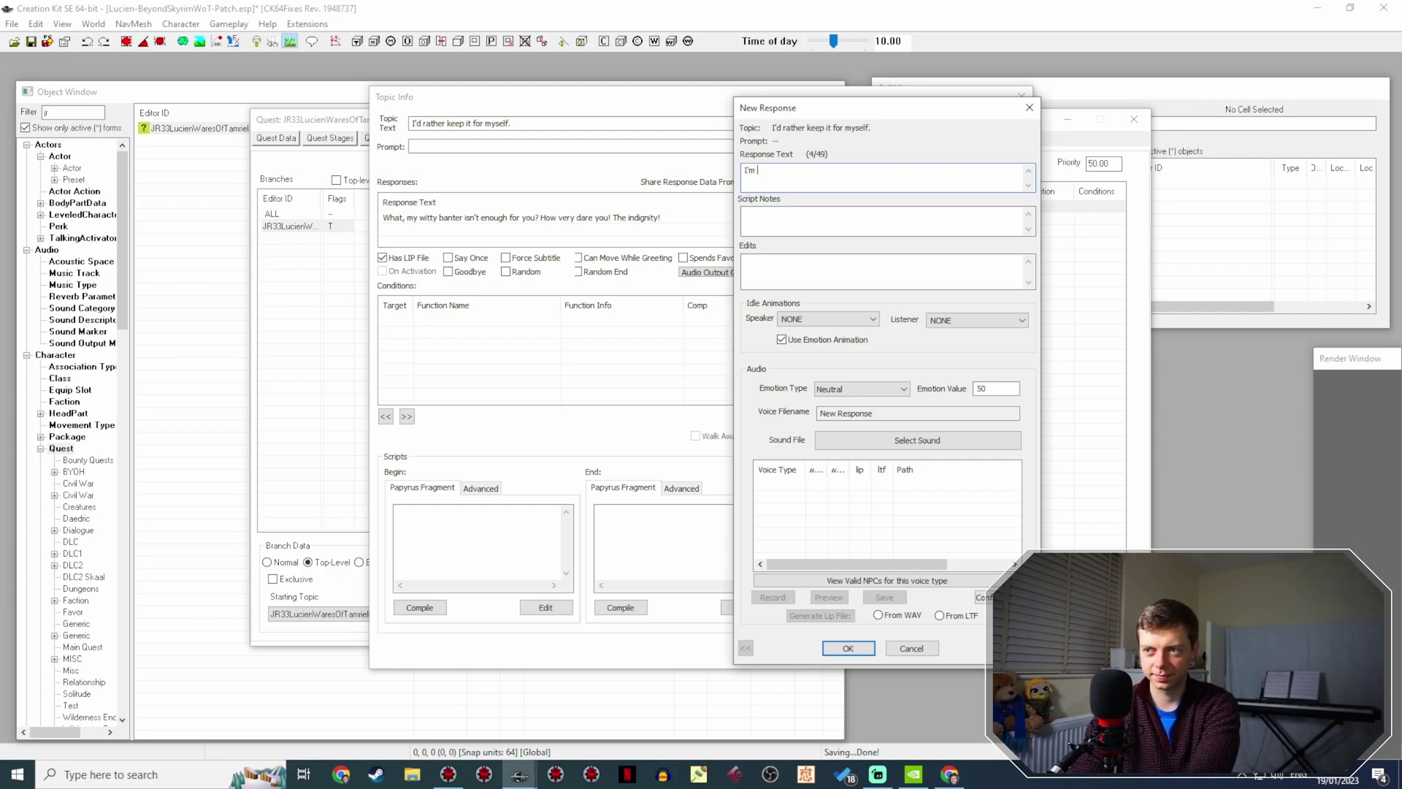
pyautogui.write('joking, jo')
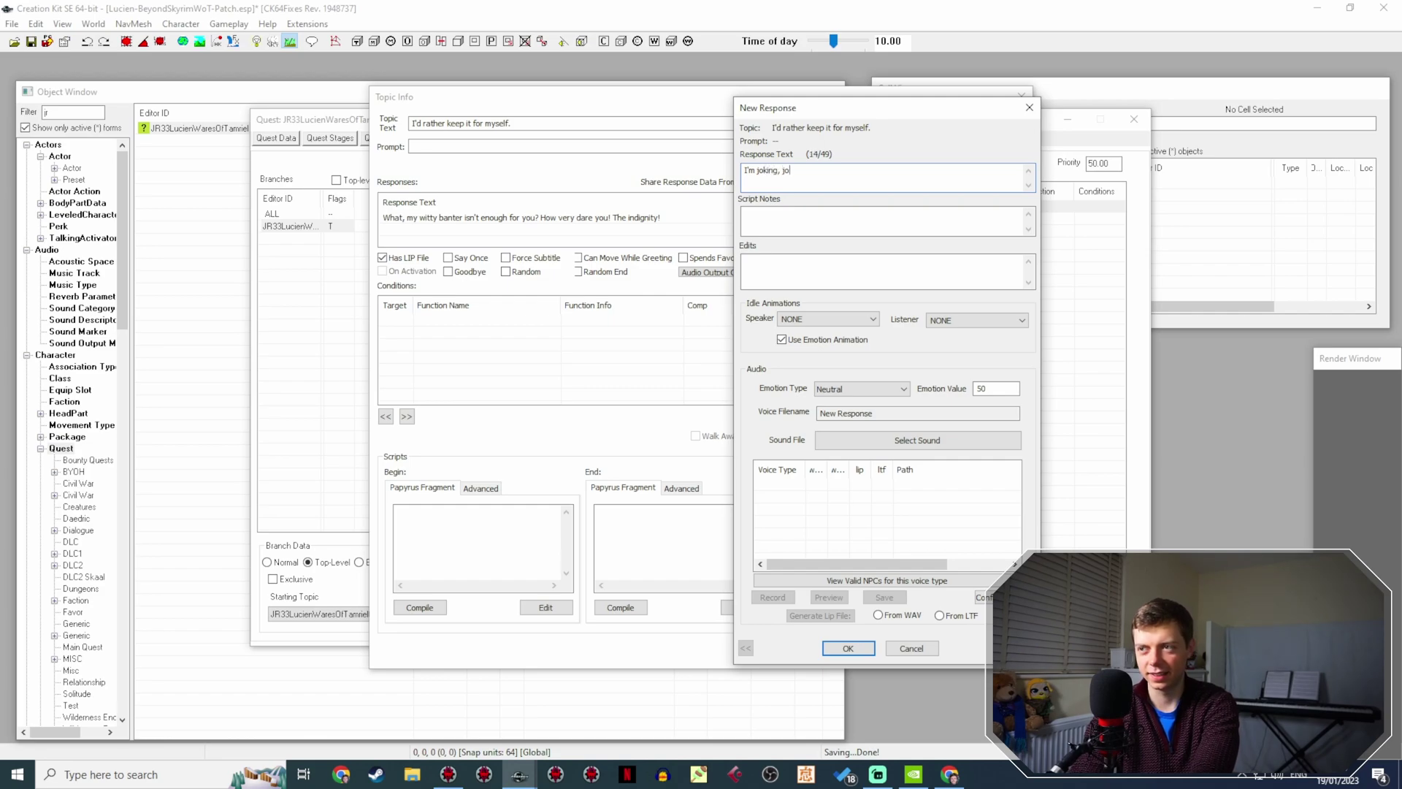
pyautogui.press('BackSpace')
pyautogui.press('BackSpace')
pyautogui.write("I'm jokin")
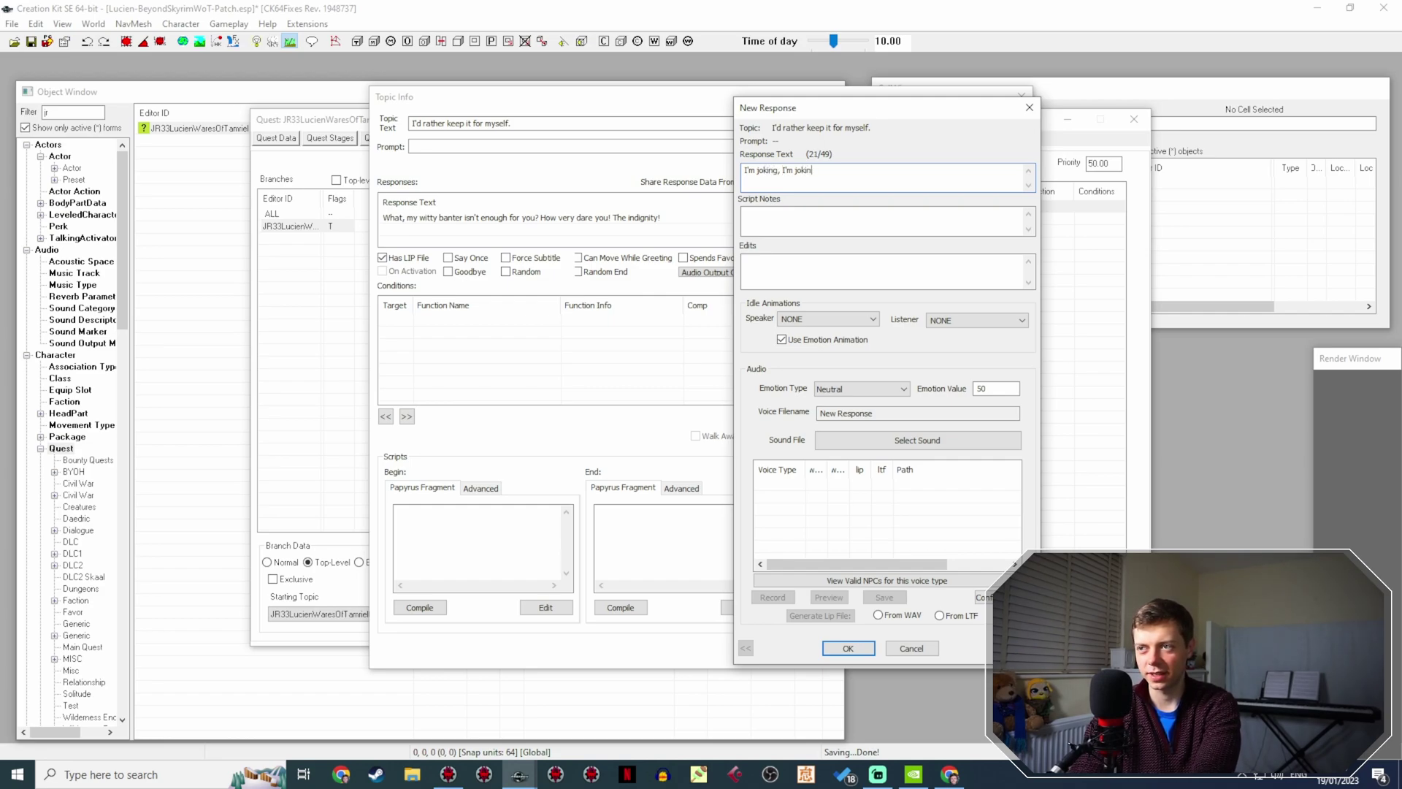
pyautogui.write("g, don't panic")
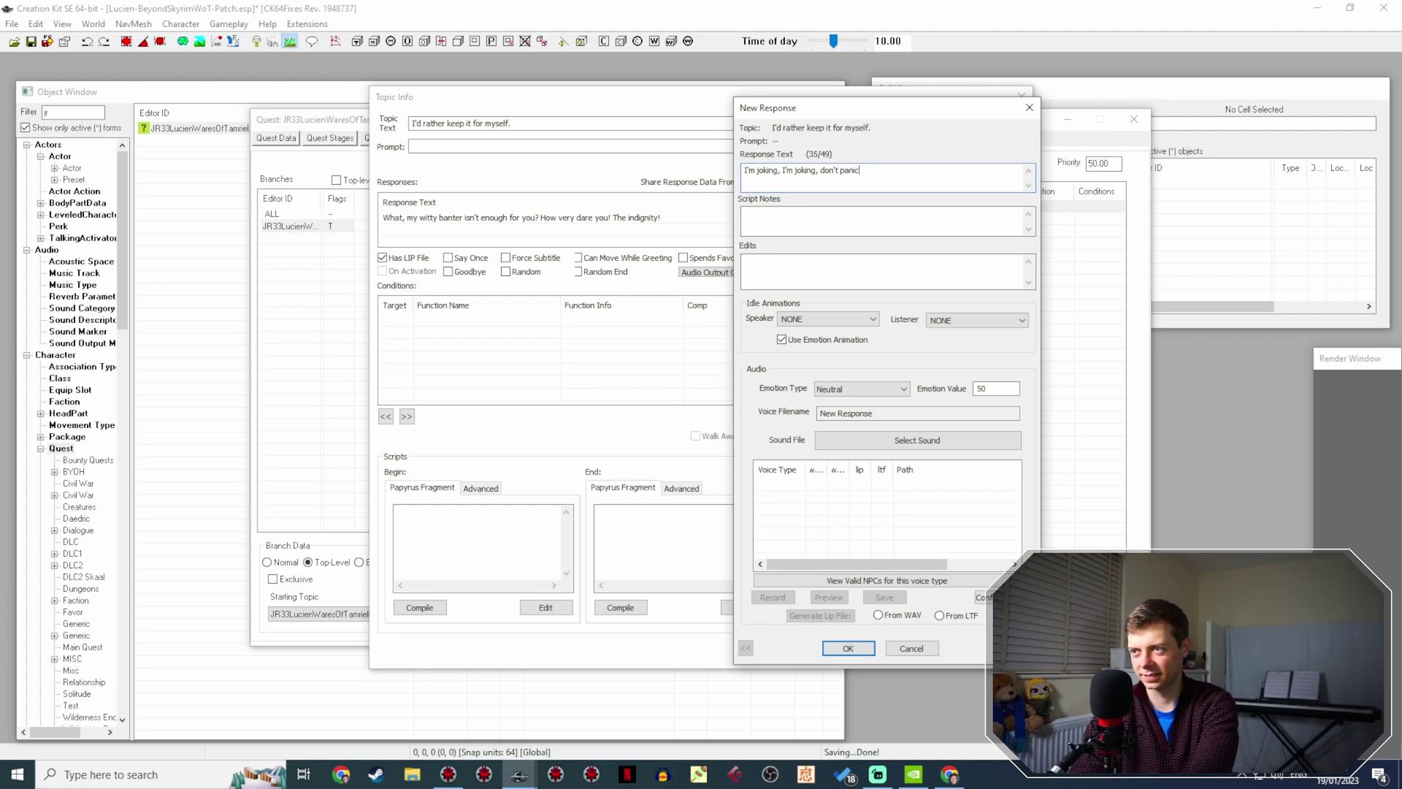
pyautogui.write(", it's fine")
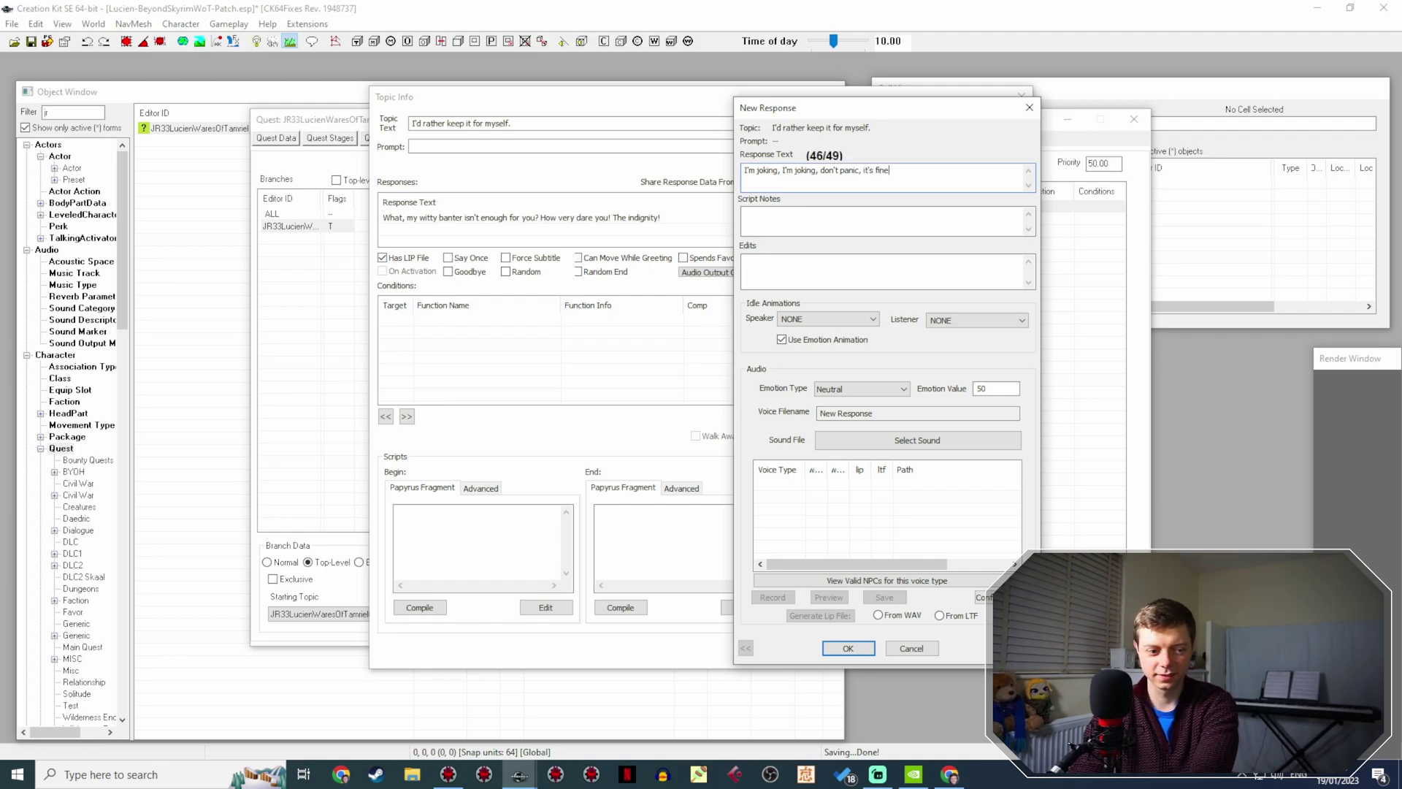
pyautogui.write('. ')
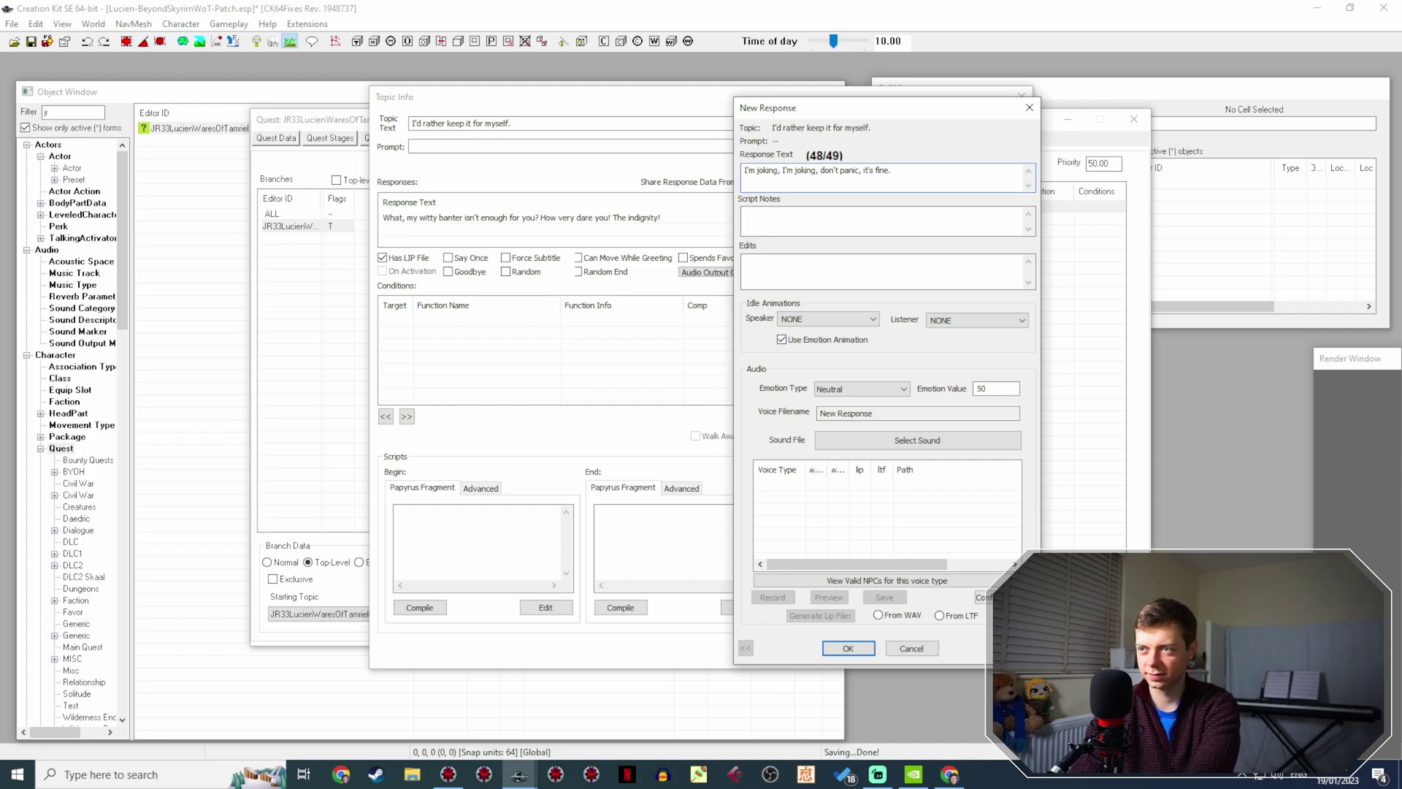
# Extend the second response with "Just do be careful with it, won't you? If it breaks, I'll probably cry." and save it.
pyautogui.write('J')
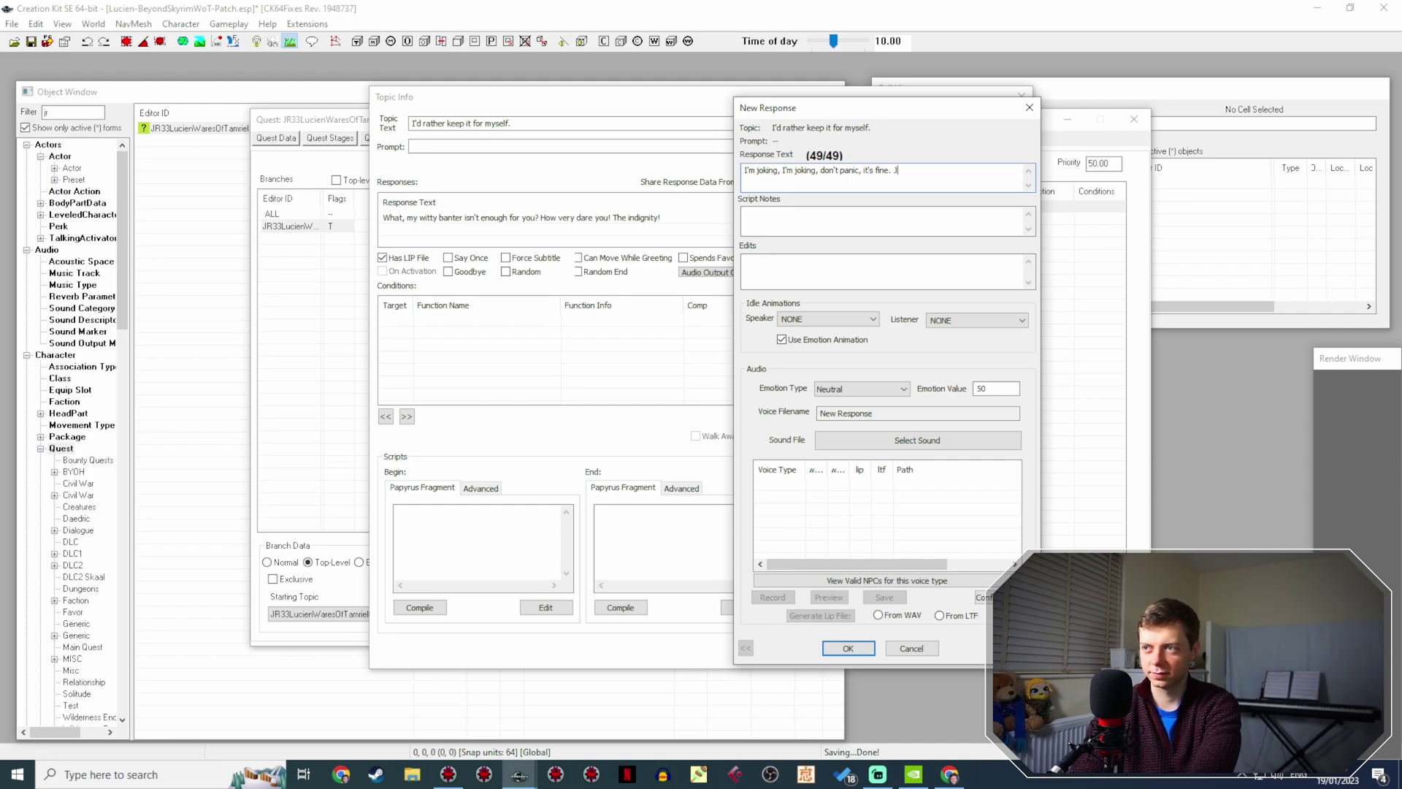
pyautogui.write('ust do be caref')
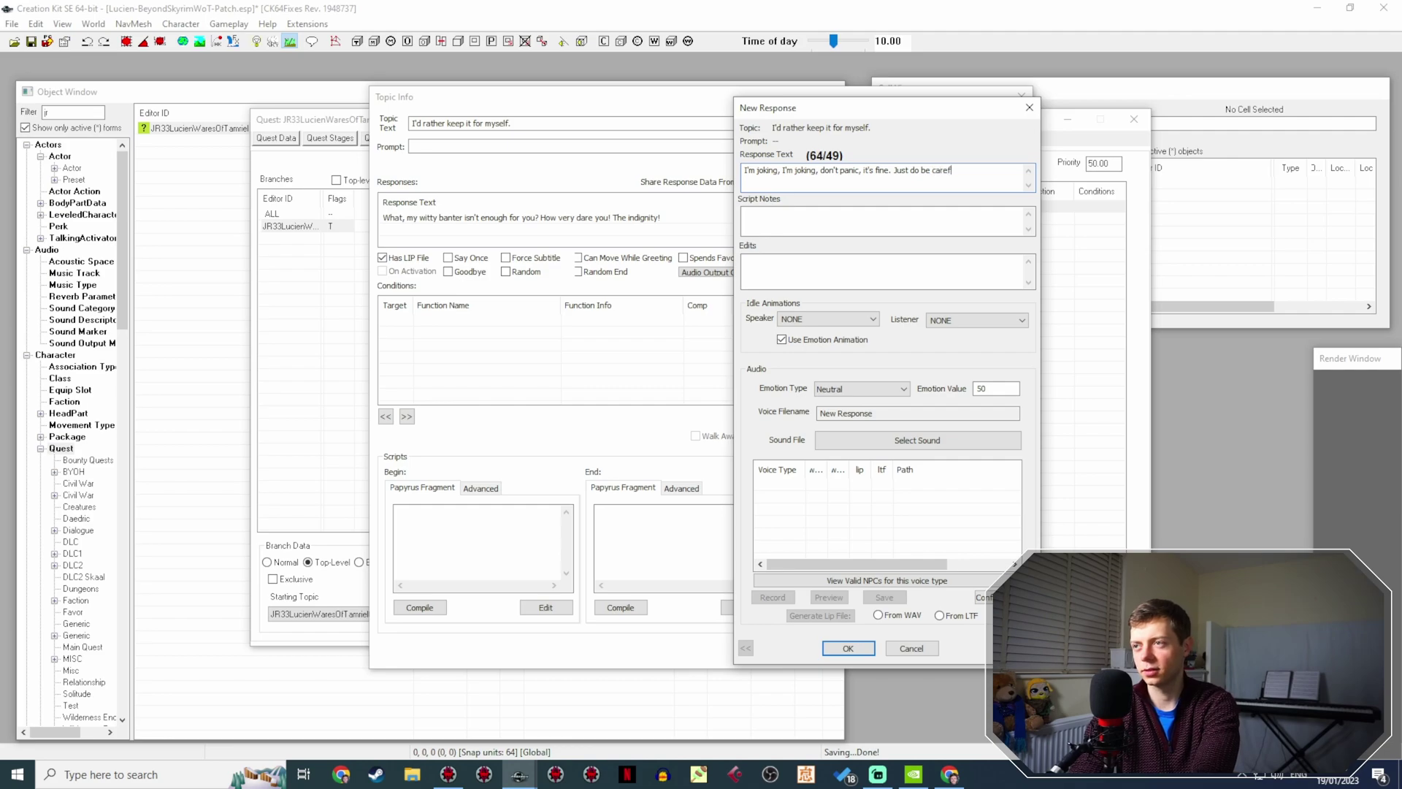
pyautogui.write('ul with it, wo')
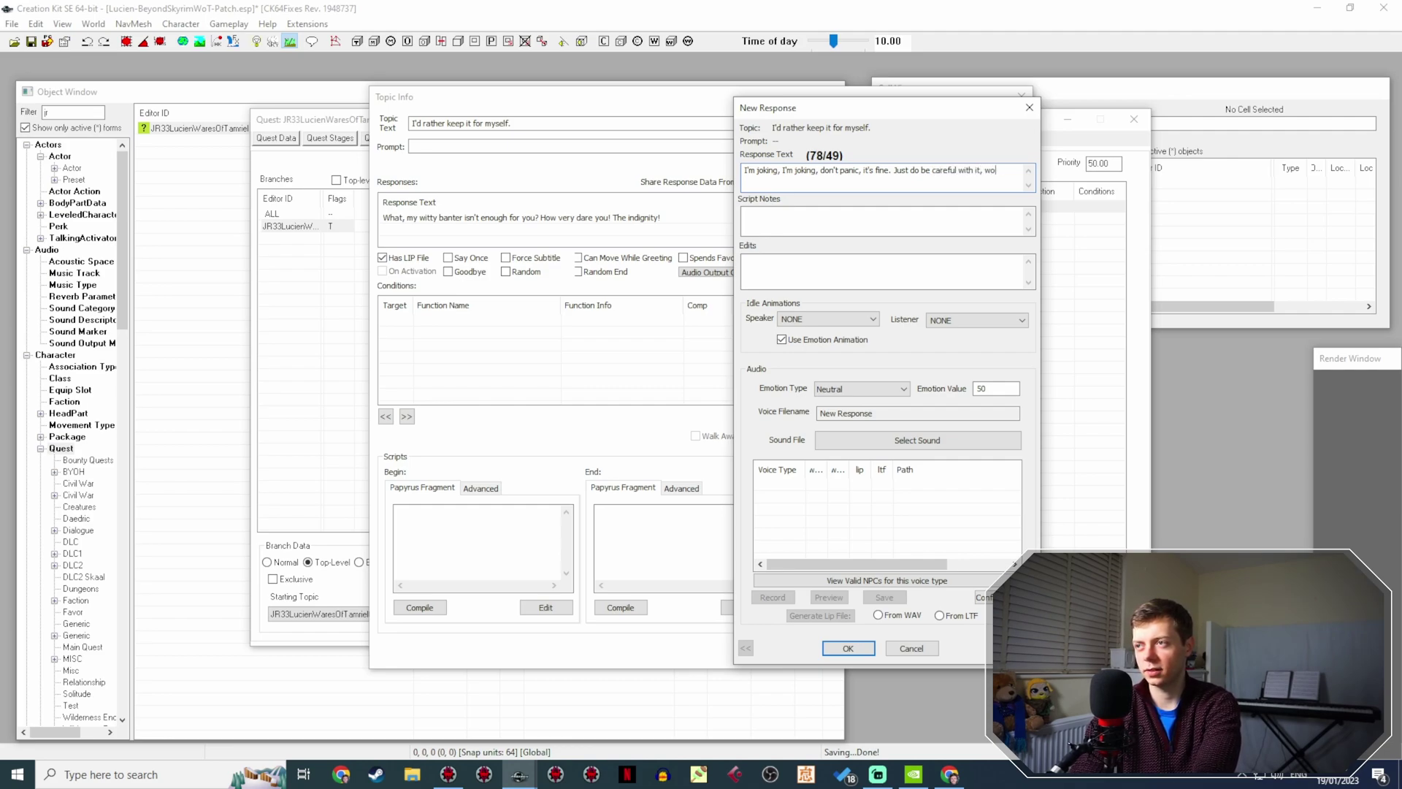
pyautogui.write("n't you?")
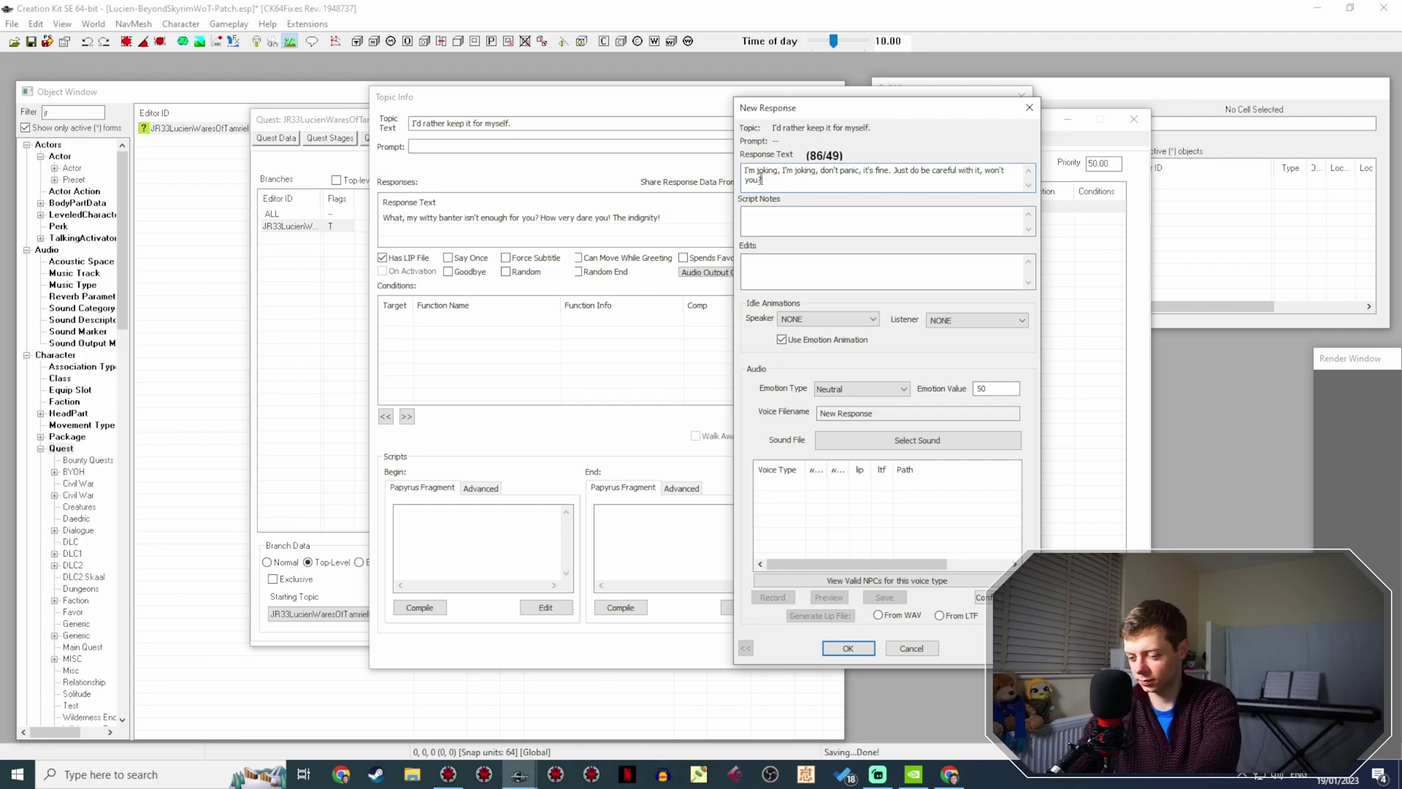
pyautogui.write('If it breaks, I')
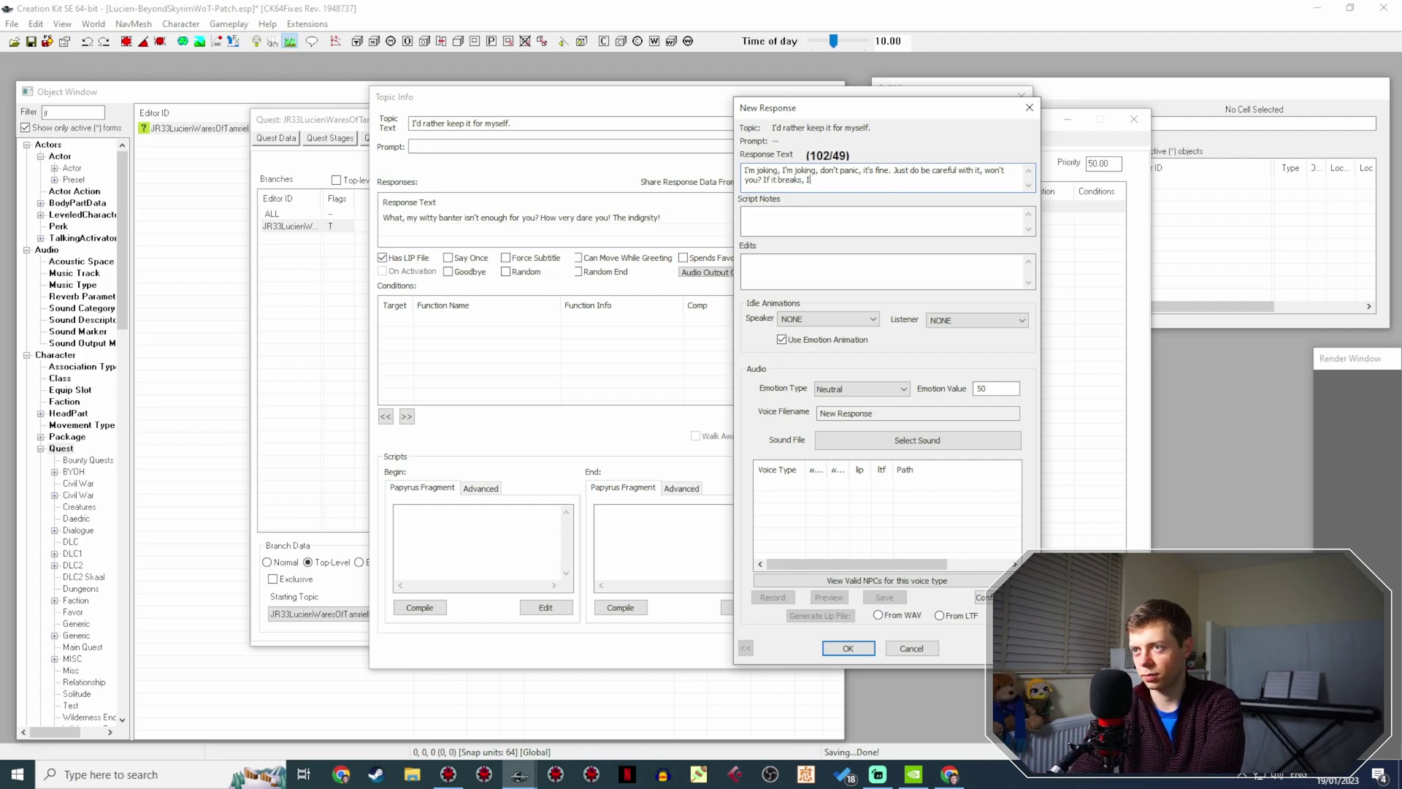
pyautogui.write("'ll probably cry")
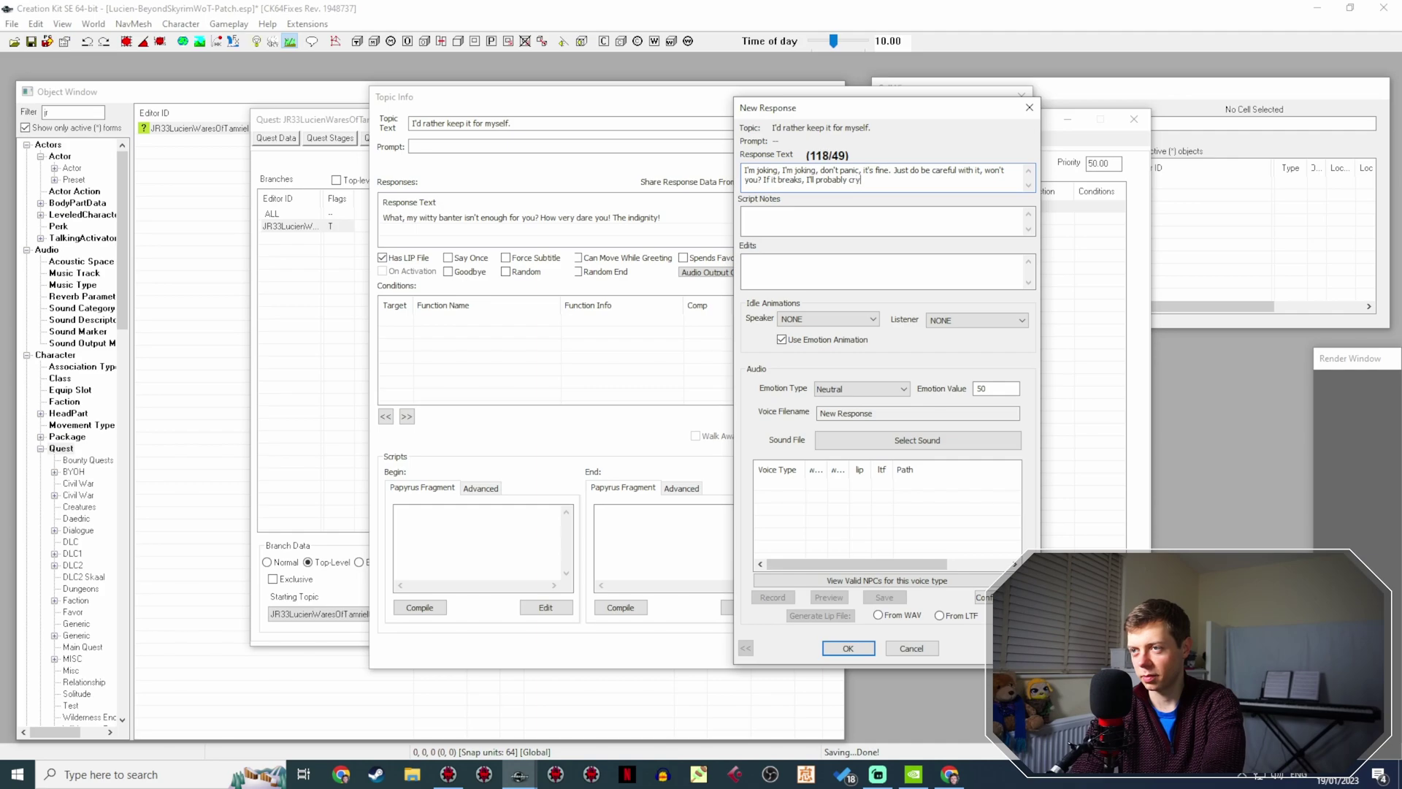
pyautogui.write('.')
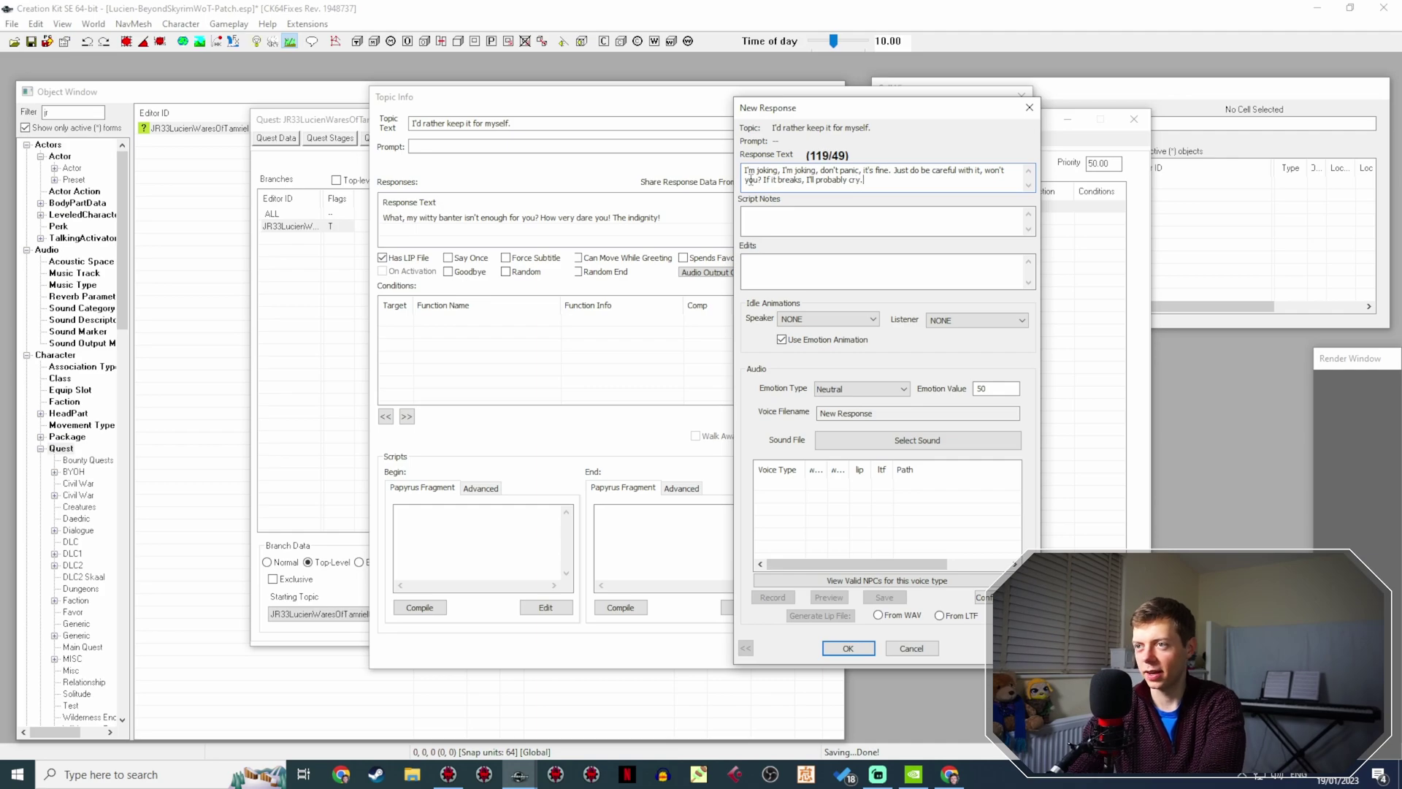
pyautogui.click(848, 648)
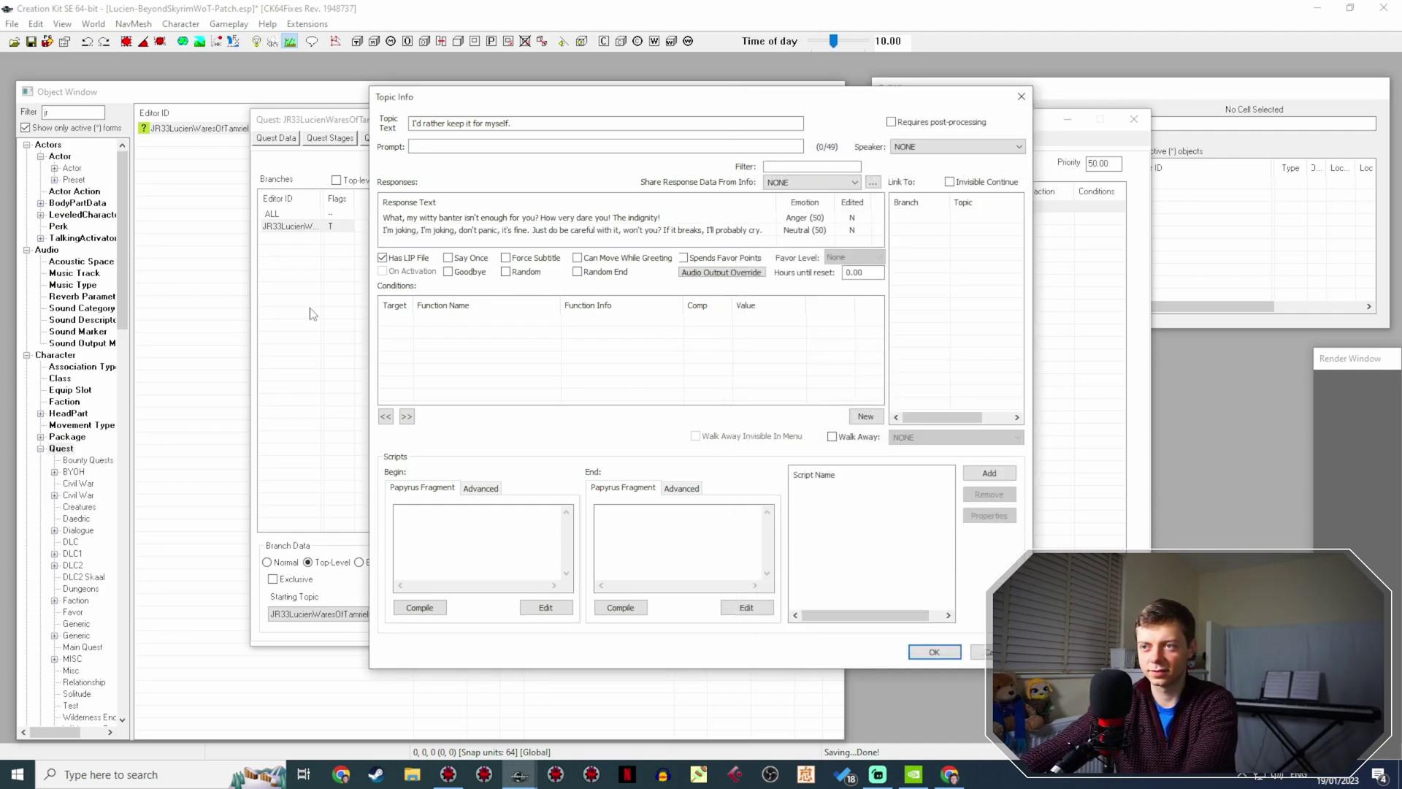
# Set the second response's emotion type to Happy and save the response.
pyautogui.click(501, 227)
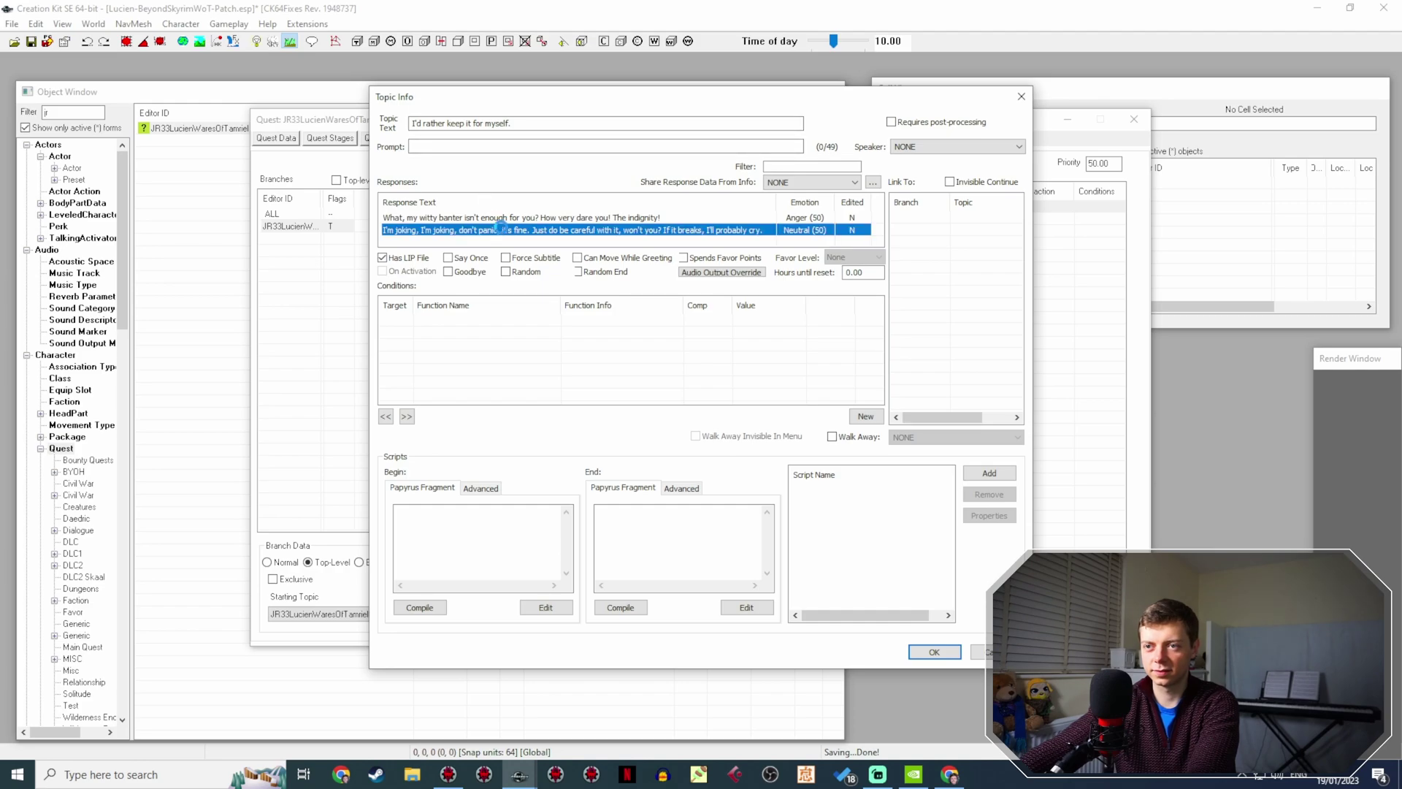
pyautogui.doubleClick(501, 228)
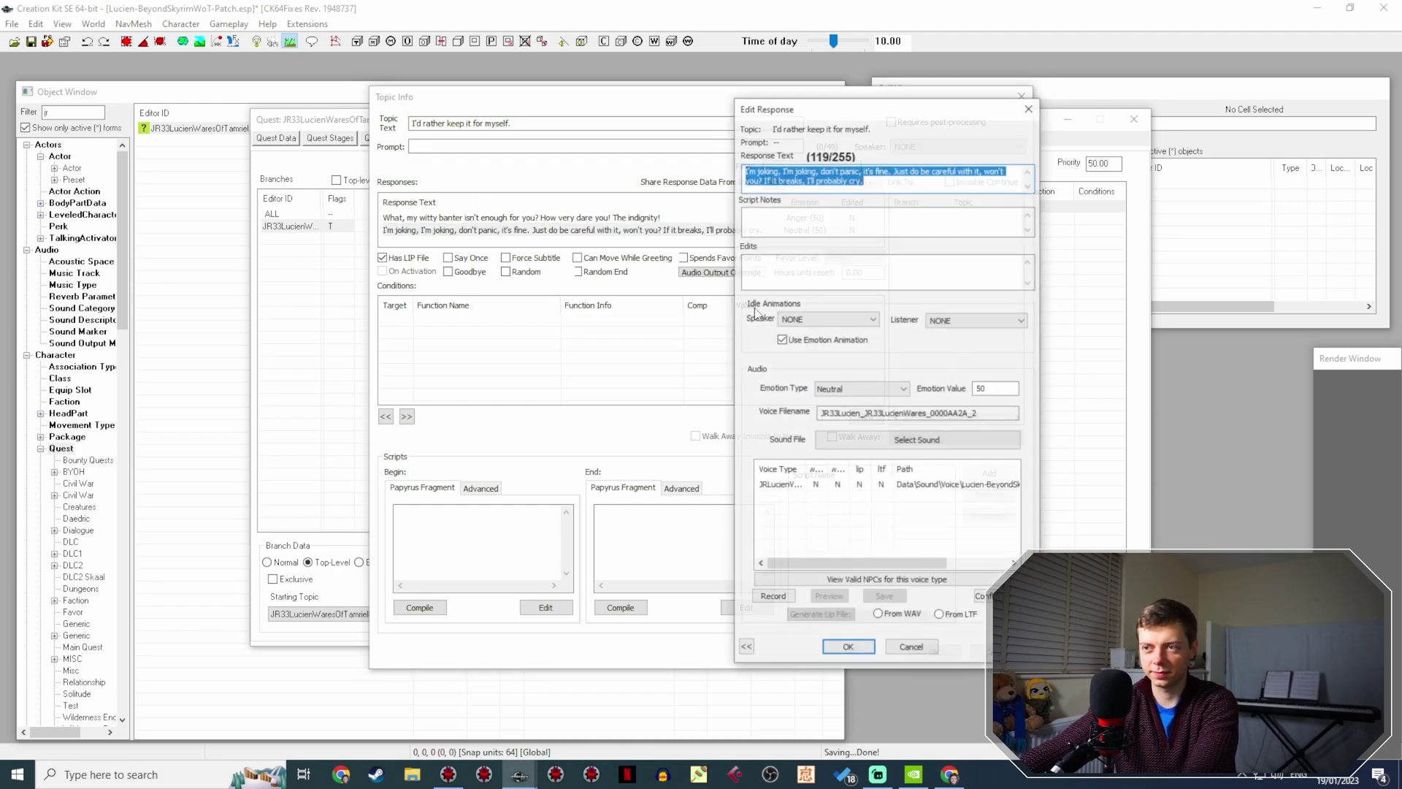
pyautogui.click(844, 388)
pyautogui.click(826, 449)
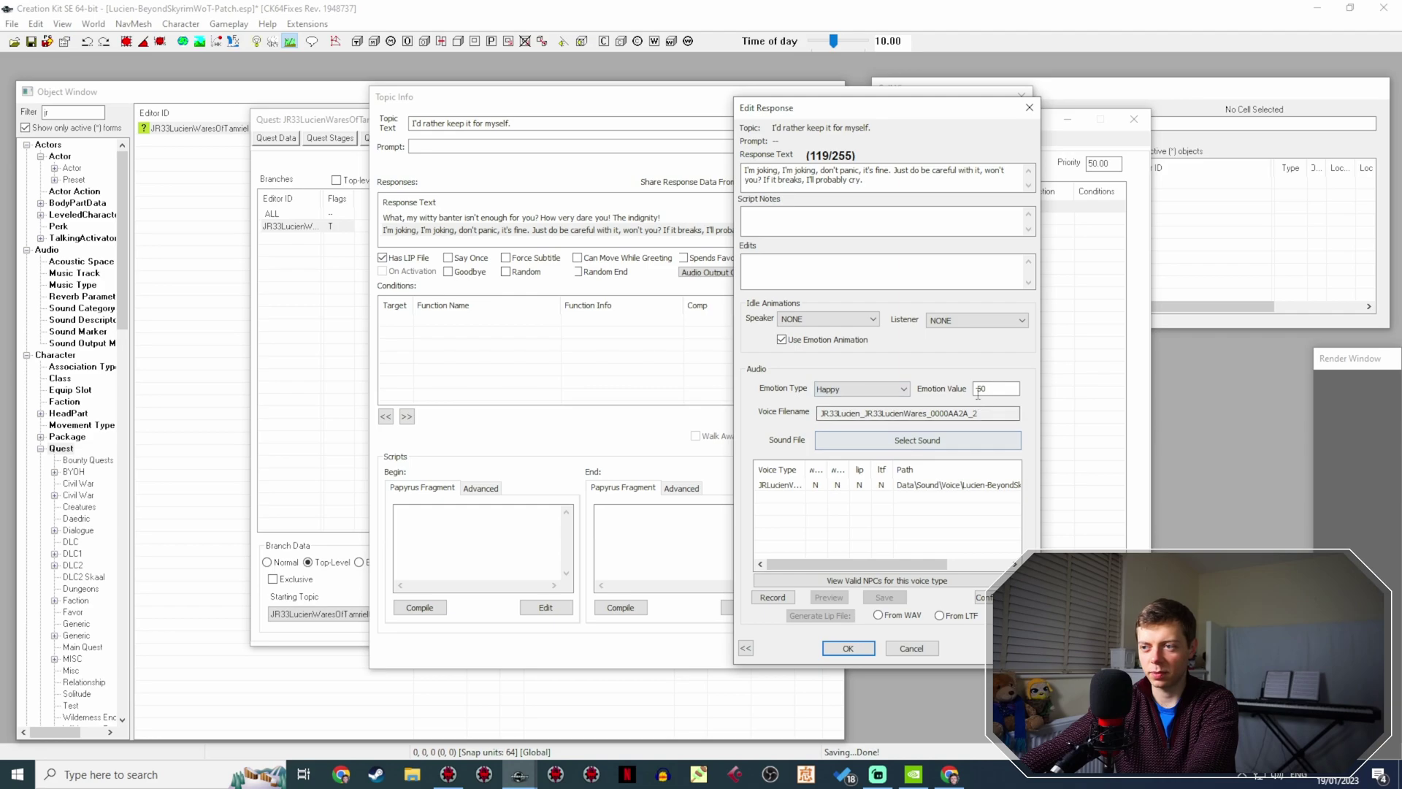
pyautogui.doubleClick(991, 389)
pyautogui.click(847, 647)
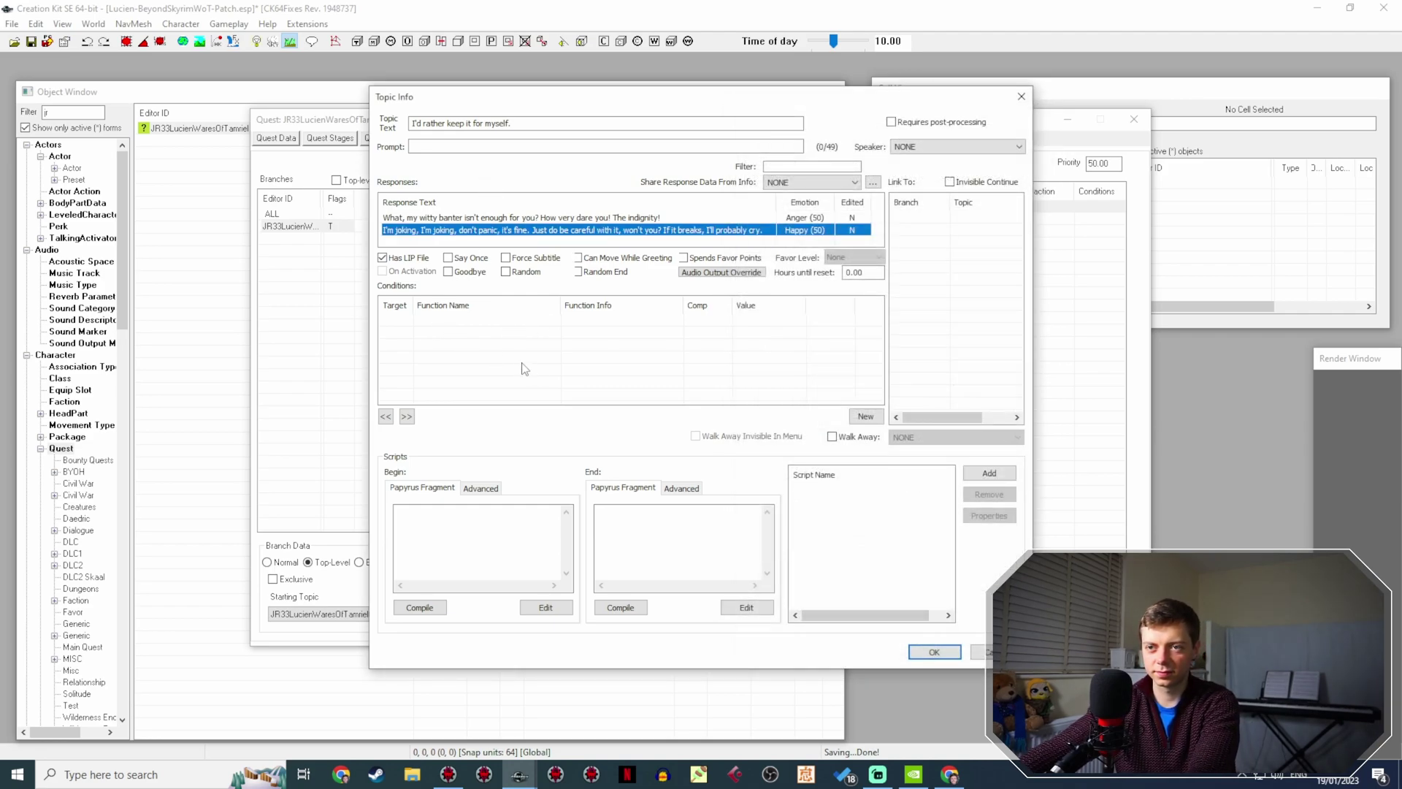
# Compile the end script fragment GetOwningQuest().SetStage(40) for the refusal topic info, and save the info flagged as Goodbye.
pyautogui.click(657, 515)
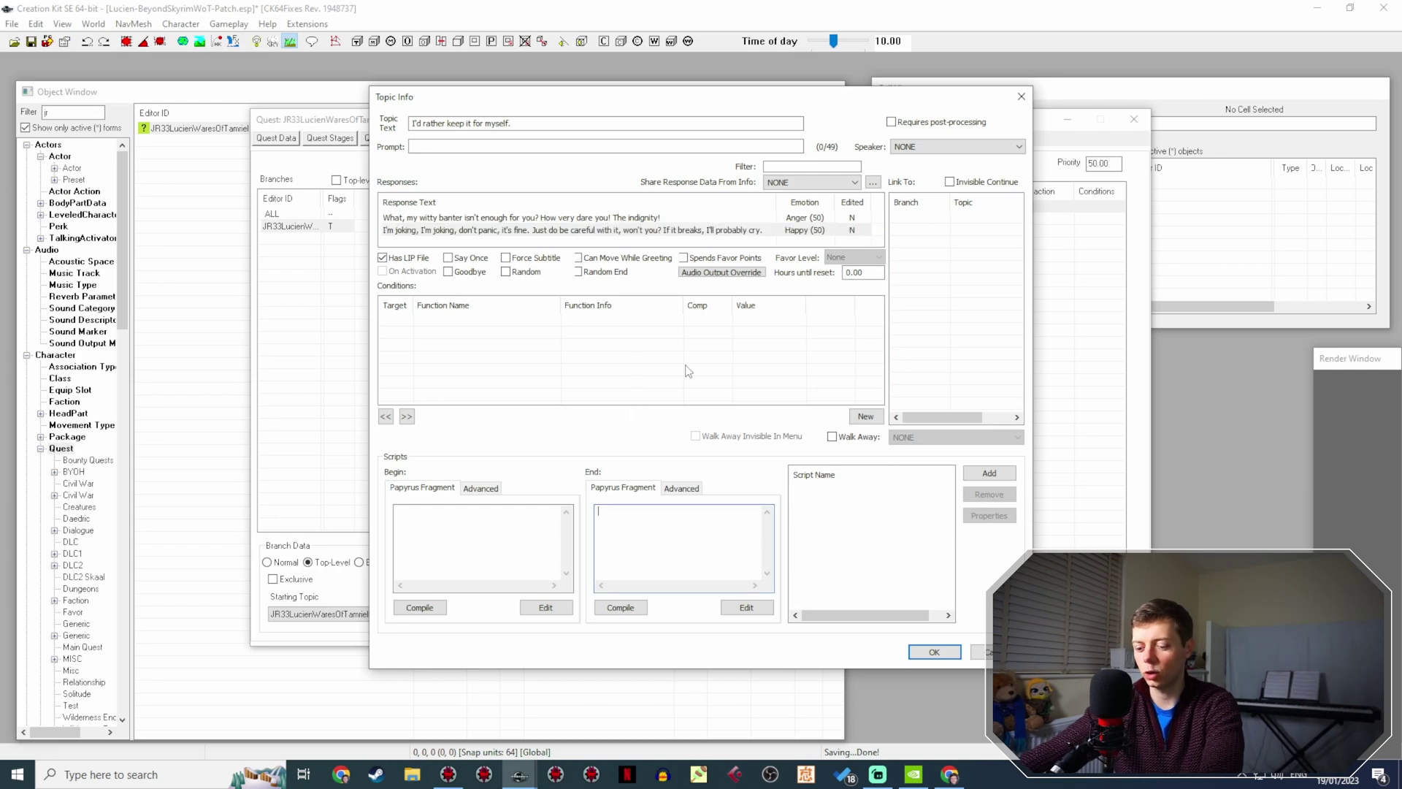
pyautogui.write('GetOwning')
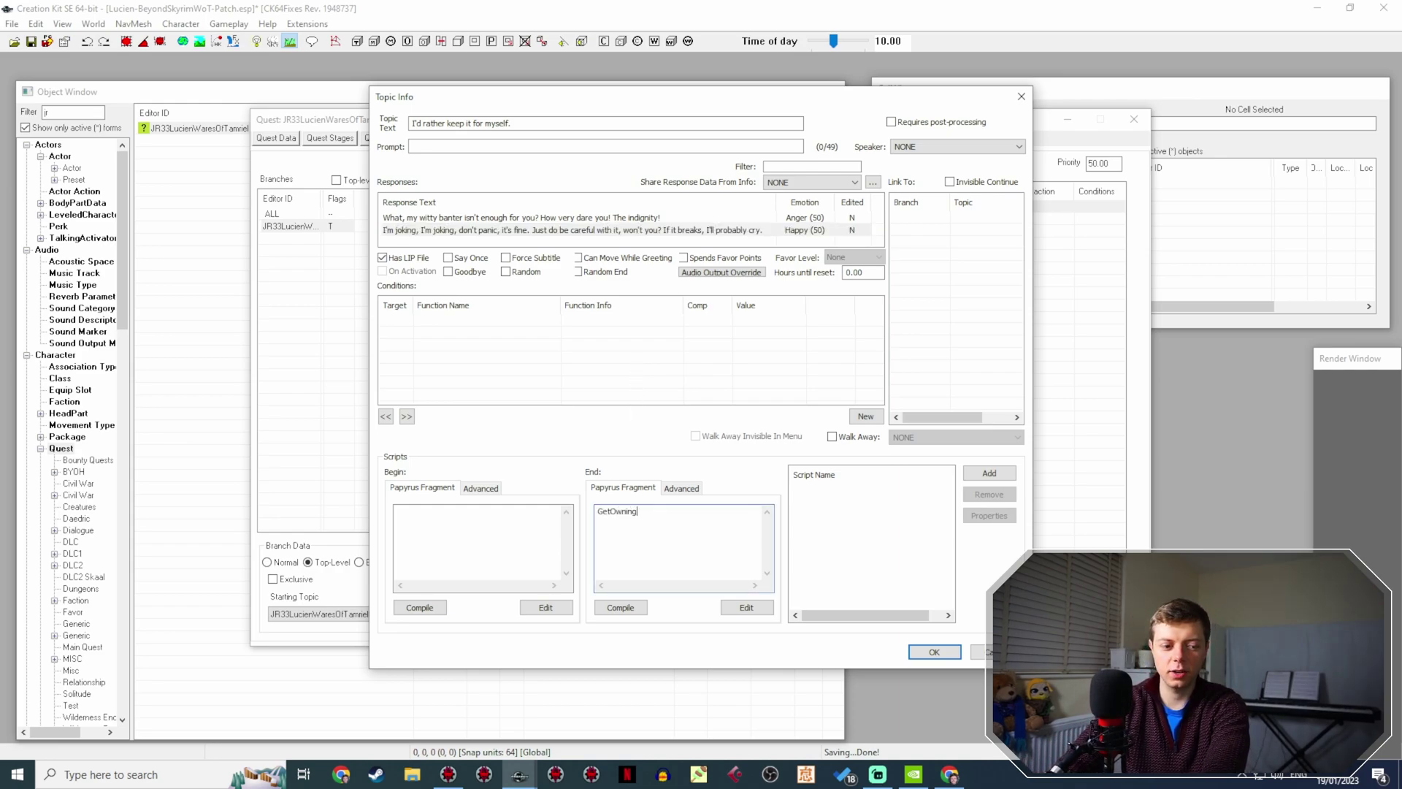
pyautogui.write('Quest().Sw')
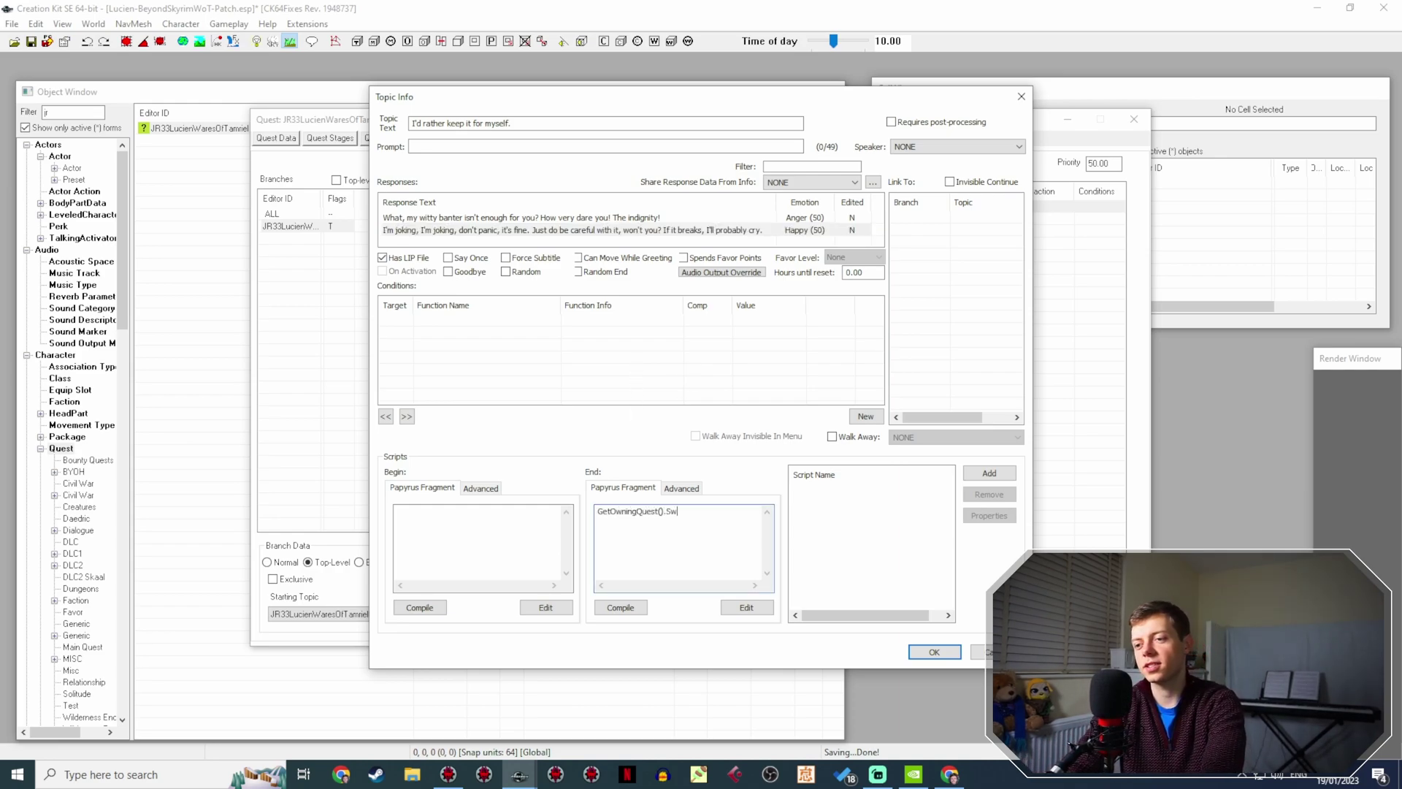
pyautogui.press('BackSpace')
pyautogui.write('etStage')
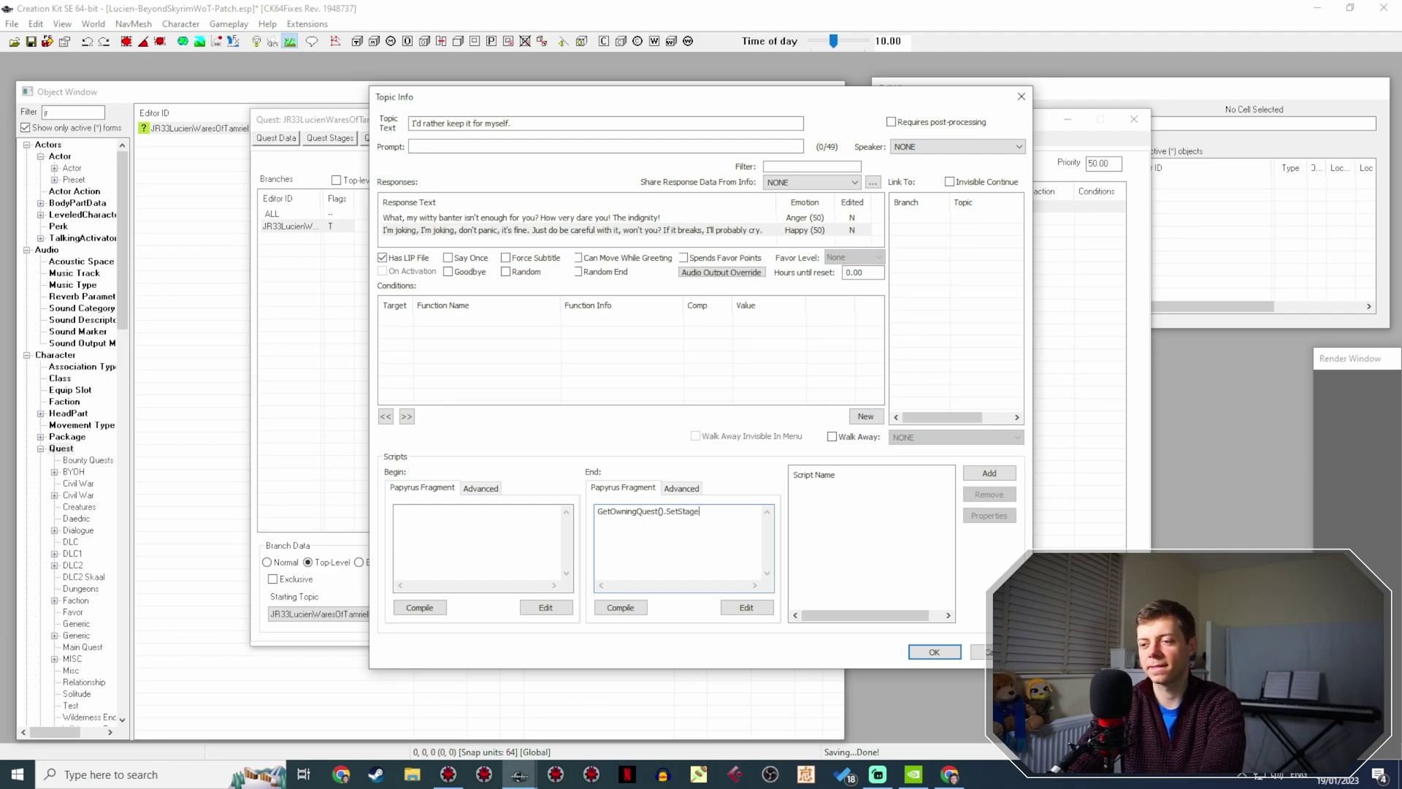
pyautogui.write('(40)')
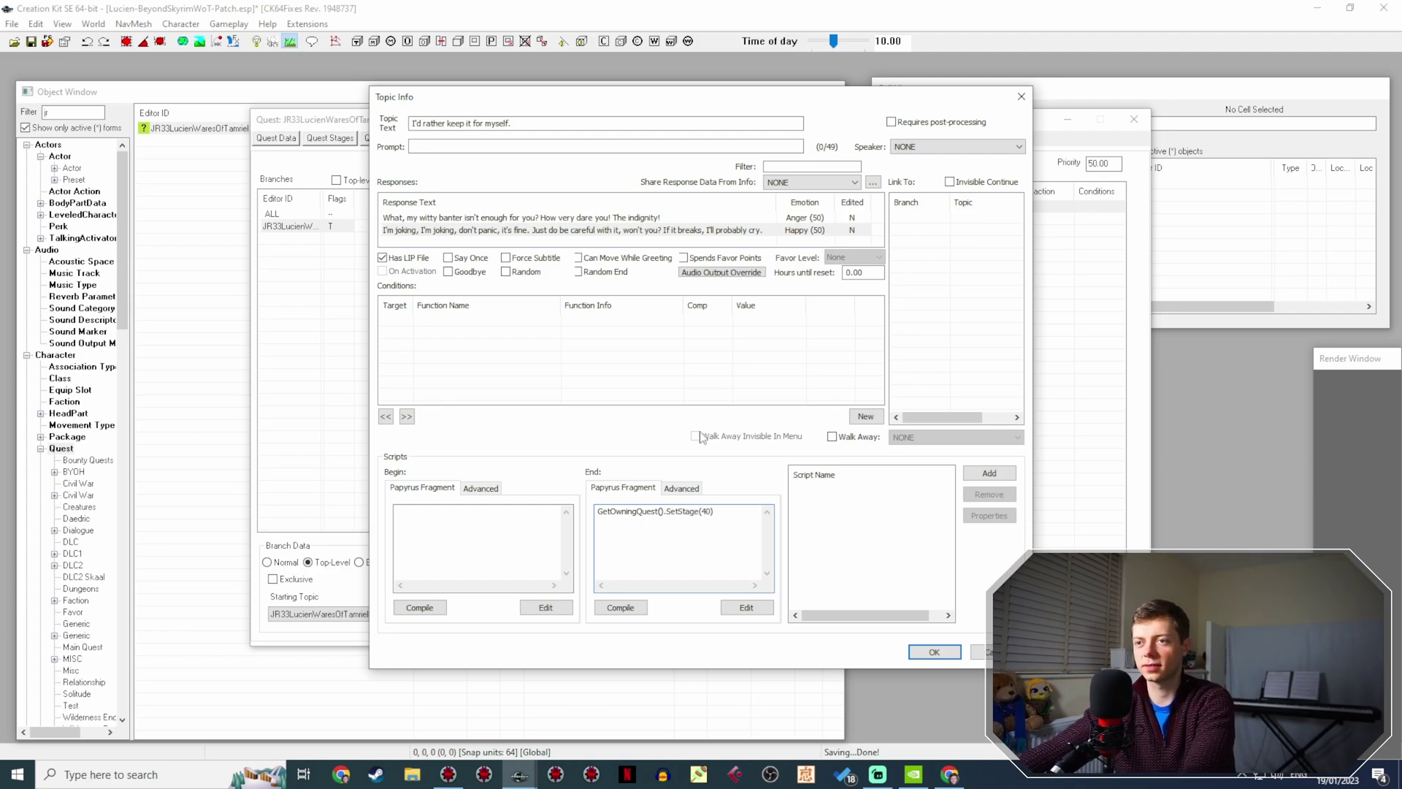
pyautogui.click(620, 608)
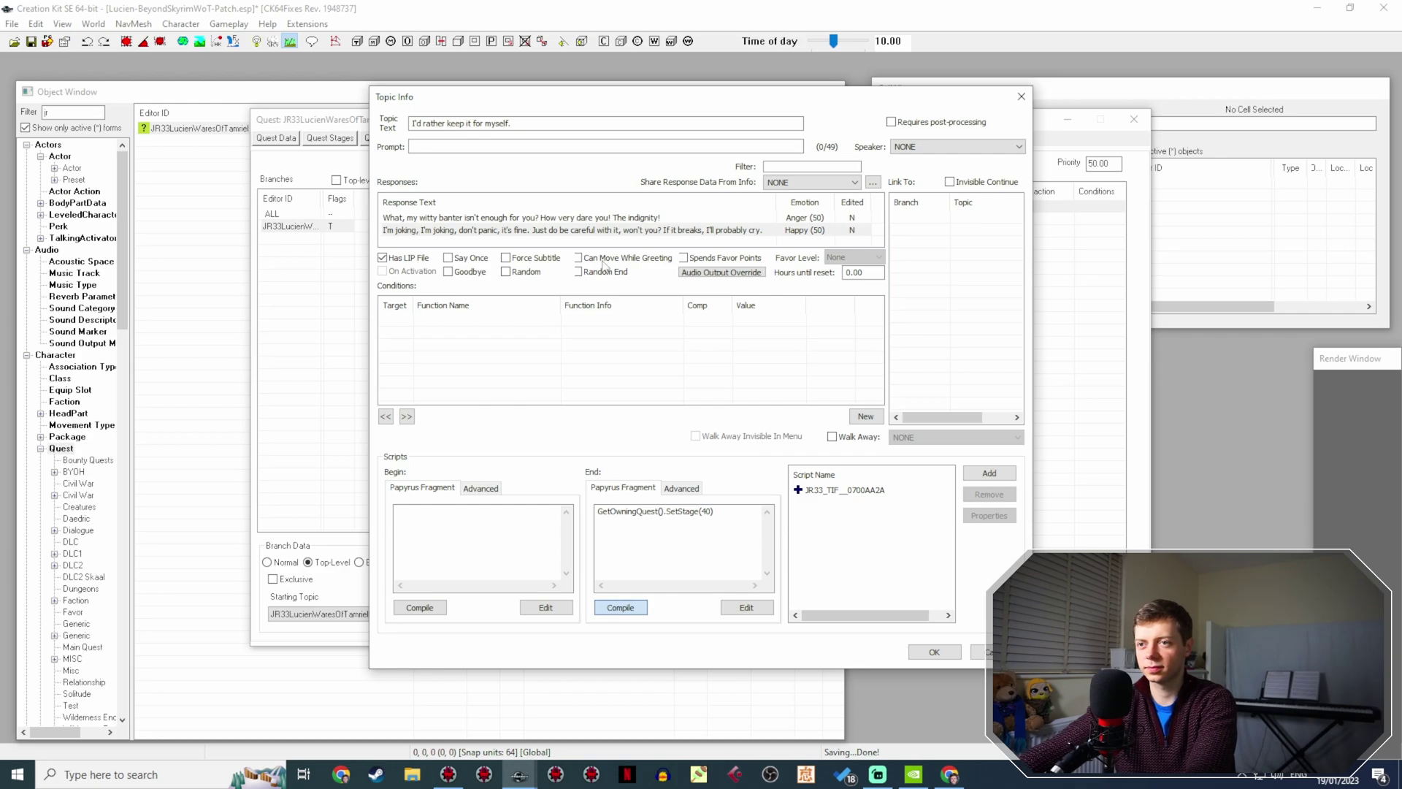
pyautogui.click(479, 273)
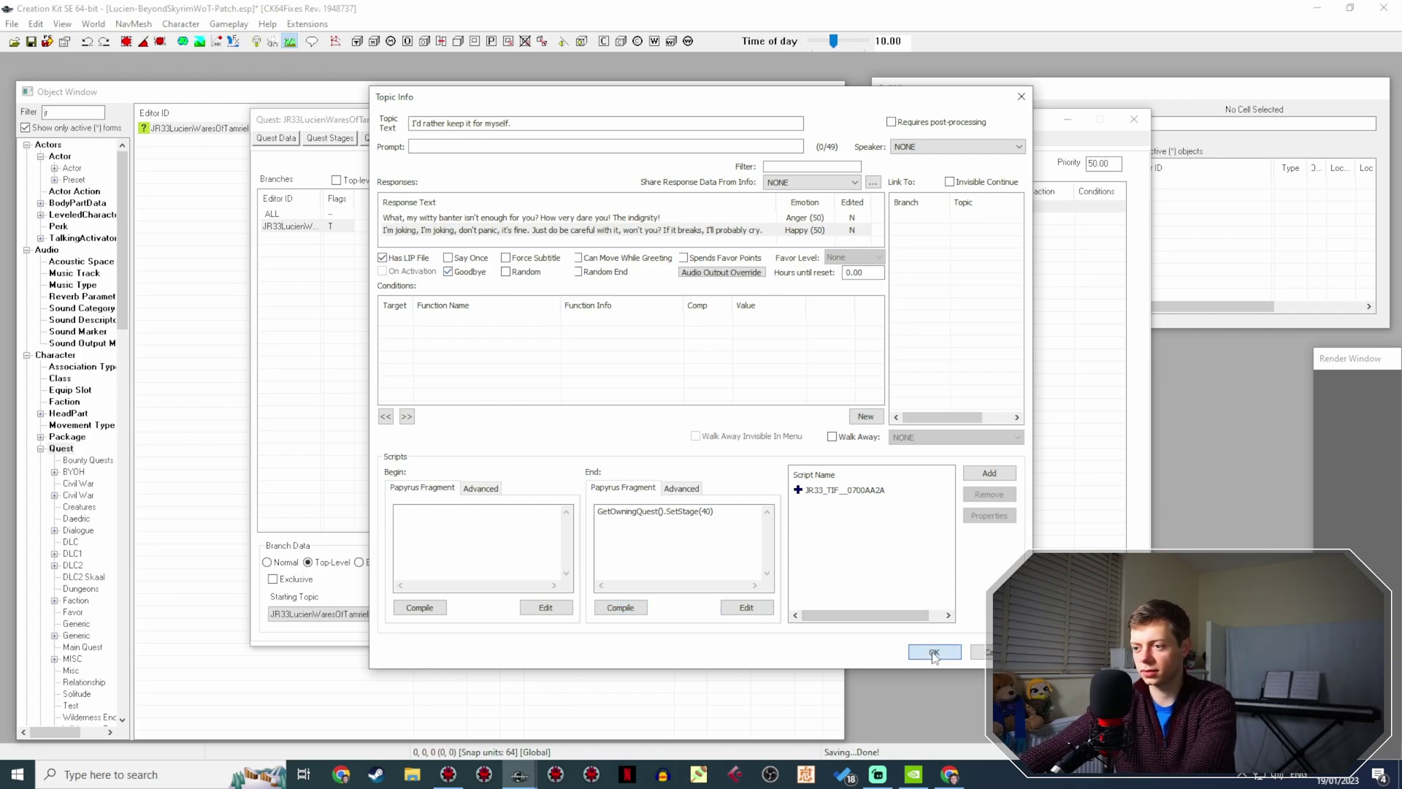
pyautogui.press('Return')
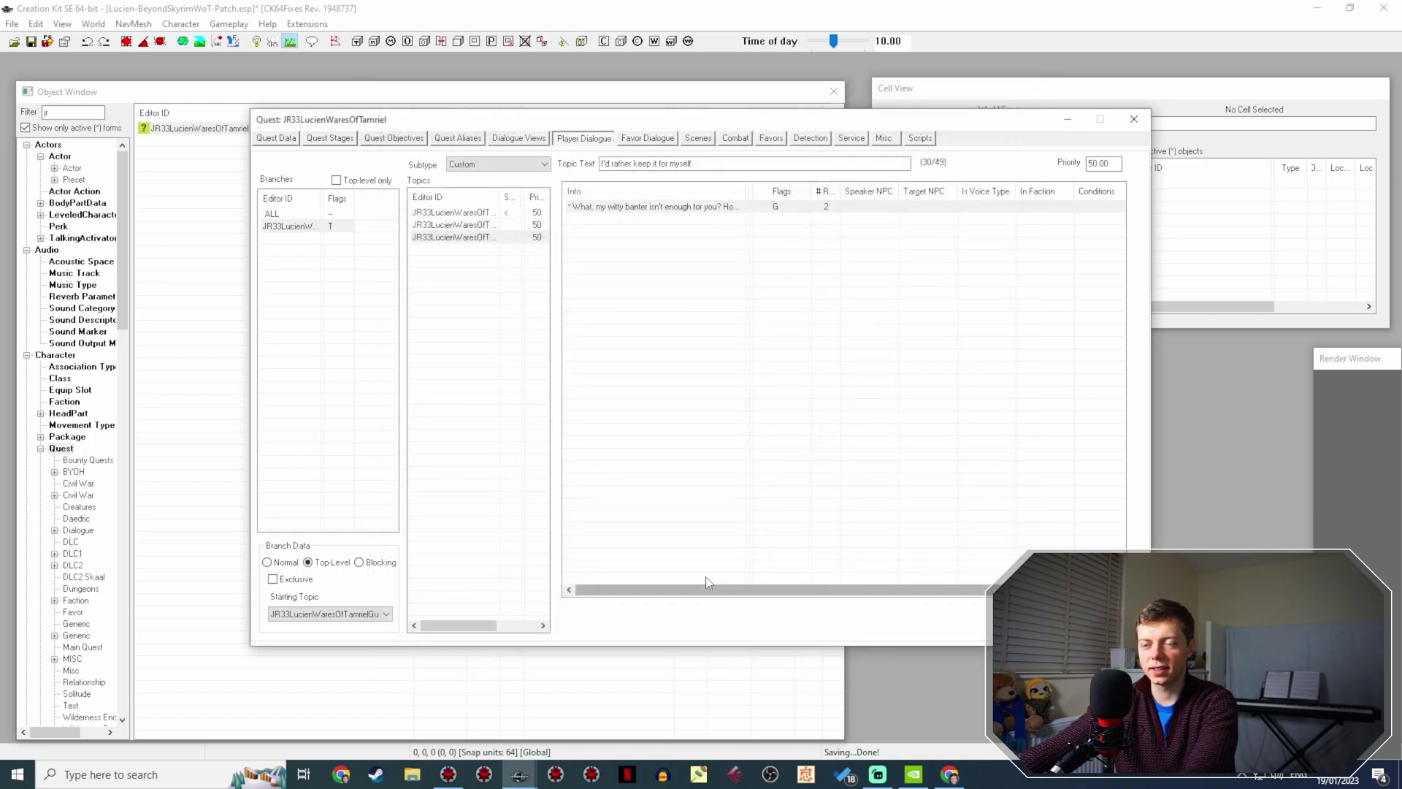
# Open the starting topic's info about the gulltafl and link it to the first player reply topic.
pyautogui.click(473, 224)
pyautogui.click(475, 211)
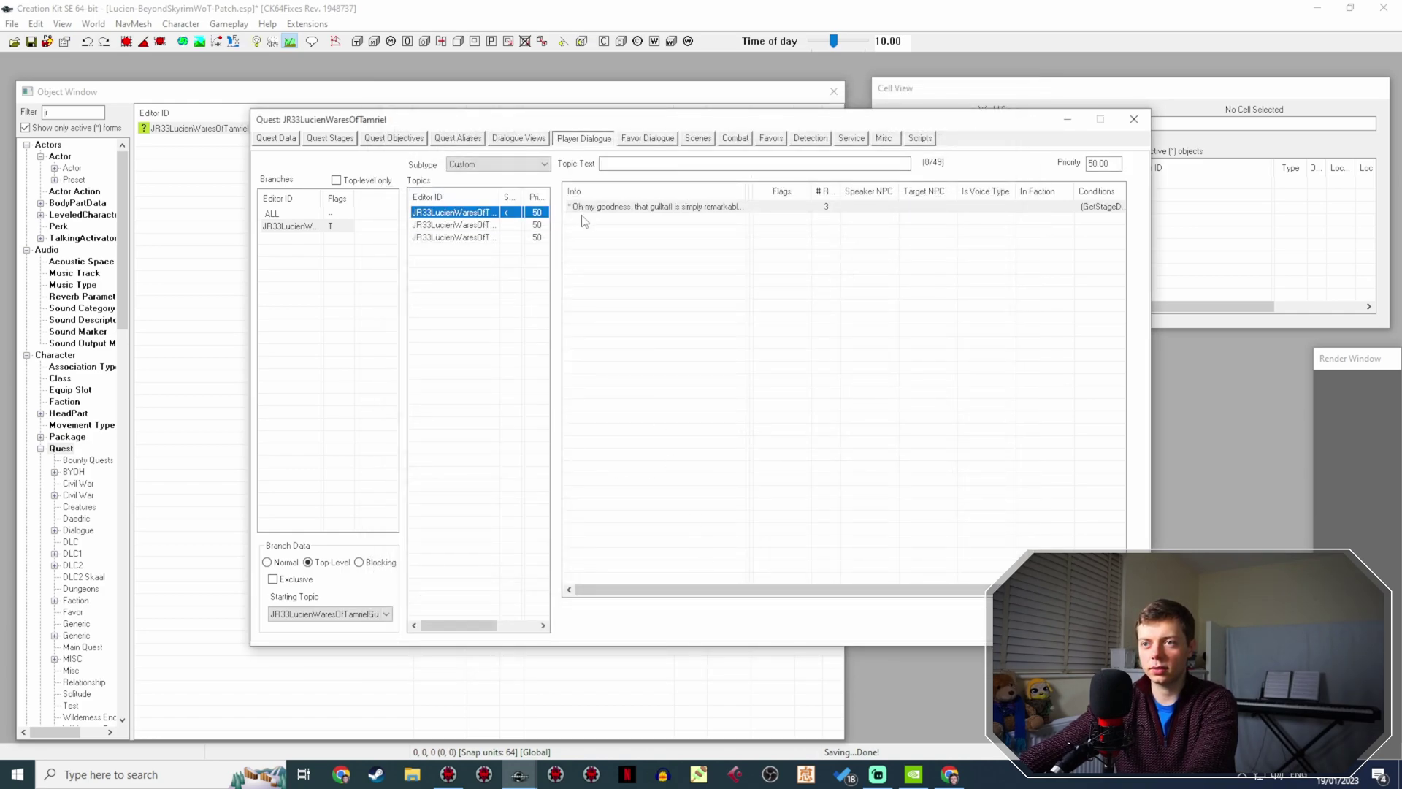
pyautogui.doubleClick(632, 207)
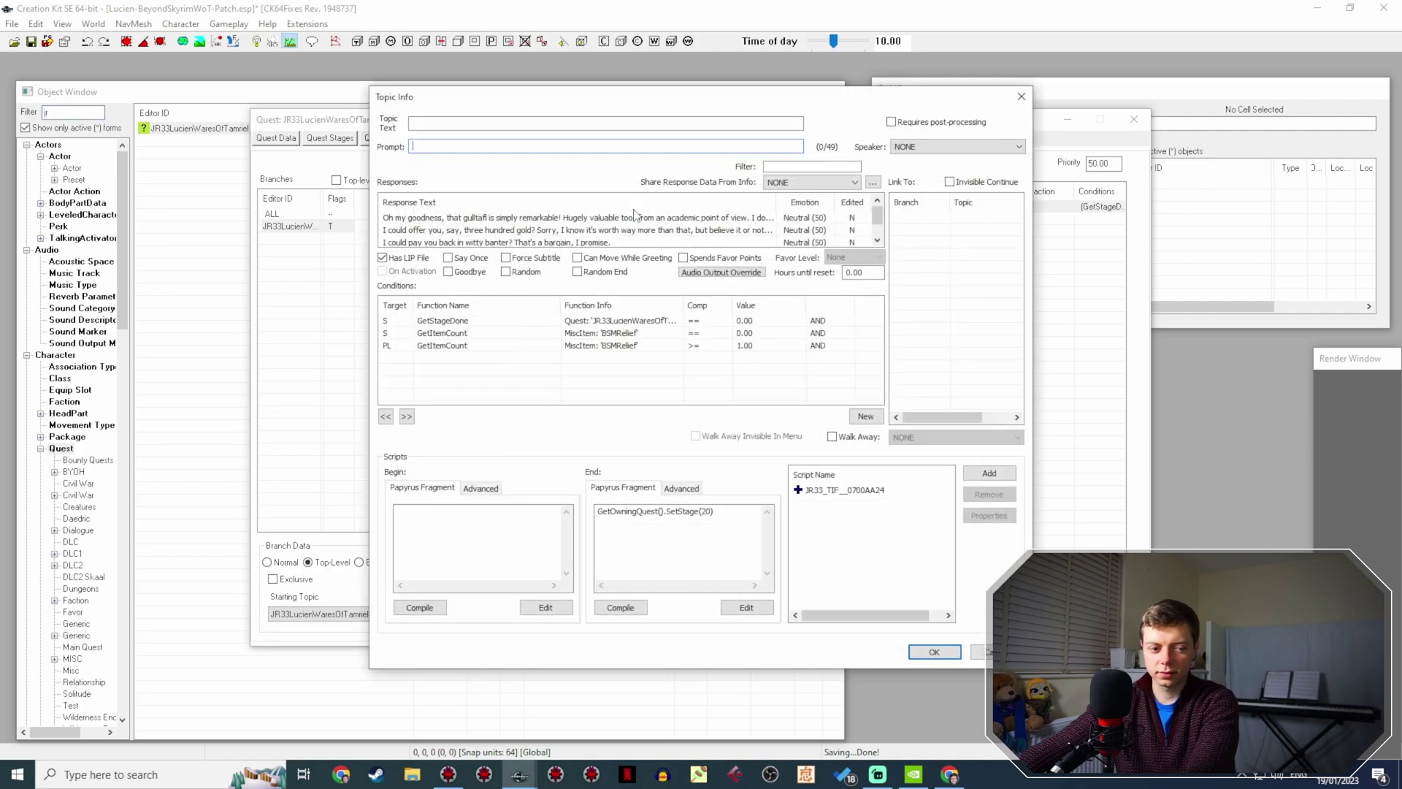
pyautogui.rightClick(945, 271)
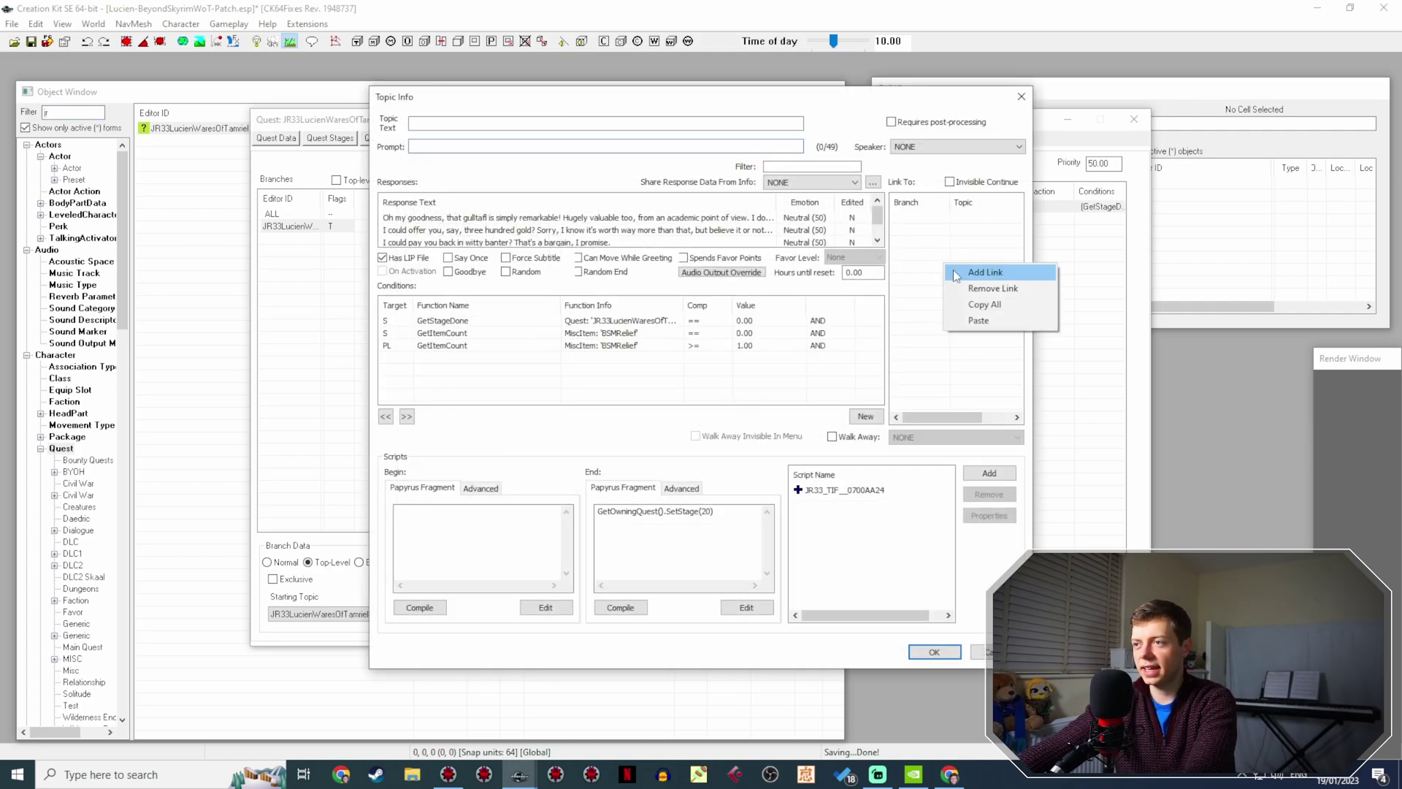
pyautogui.click(967, 273)
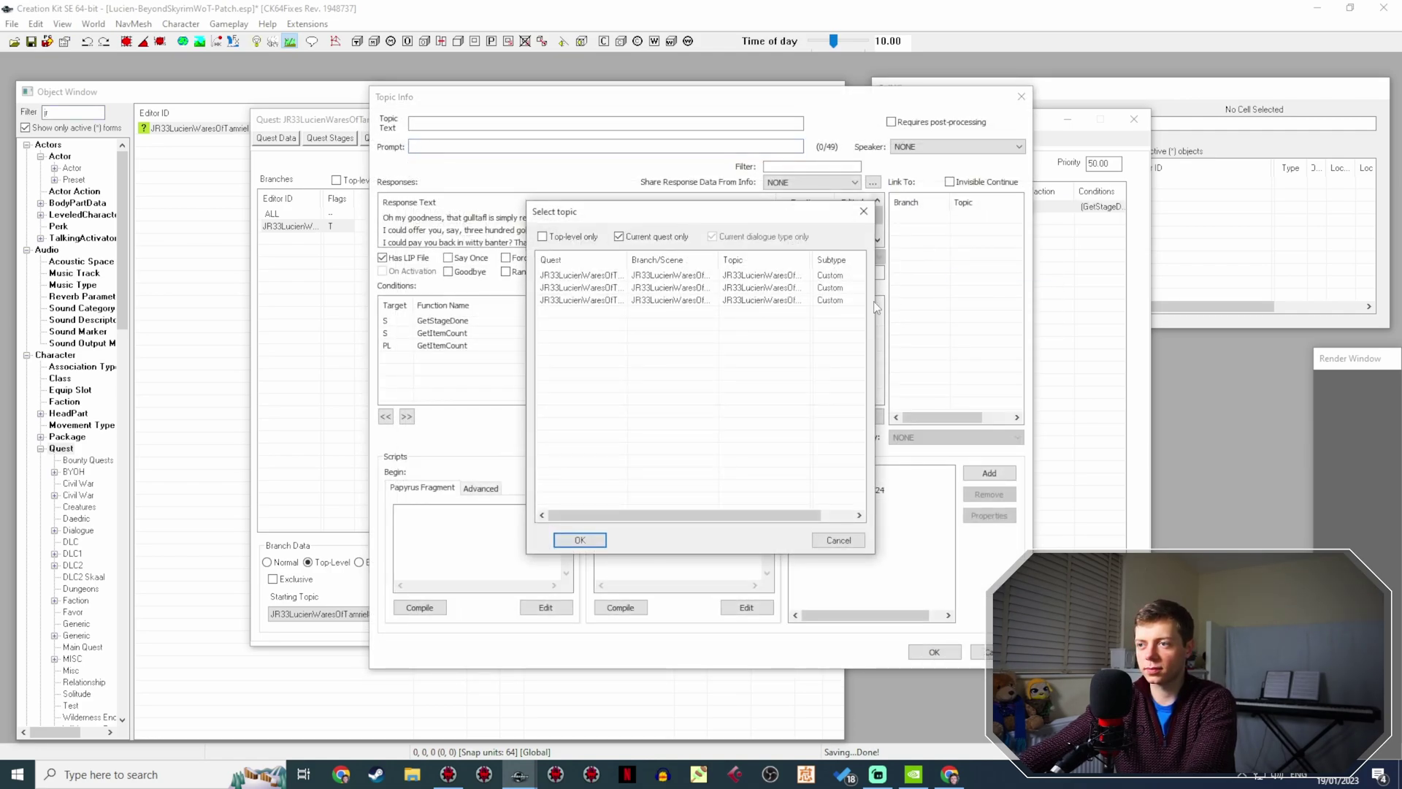
pyautogui.moveTo(755, 515); pyautogui.dragTo(788, 515)
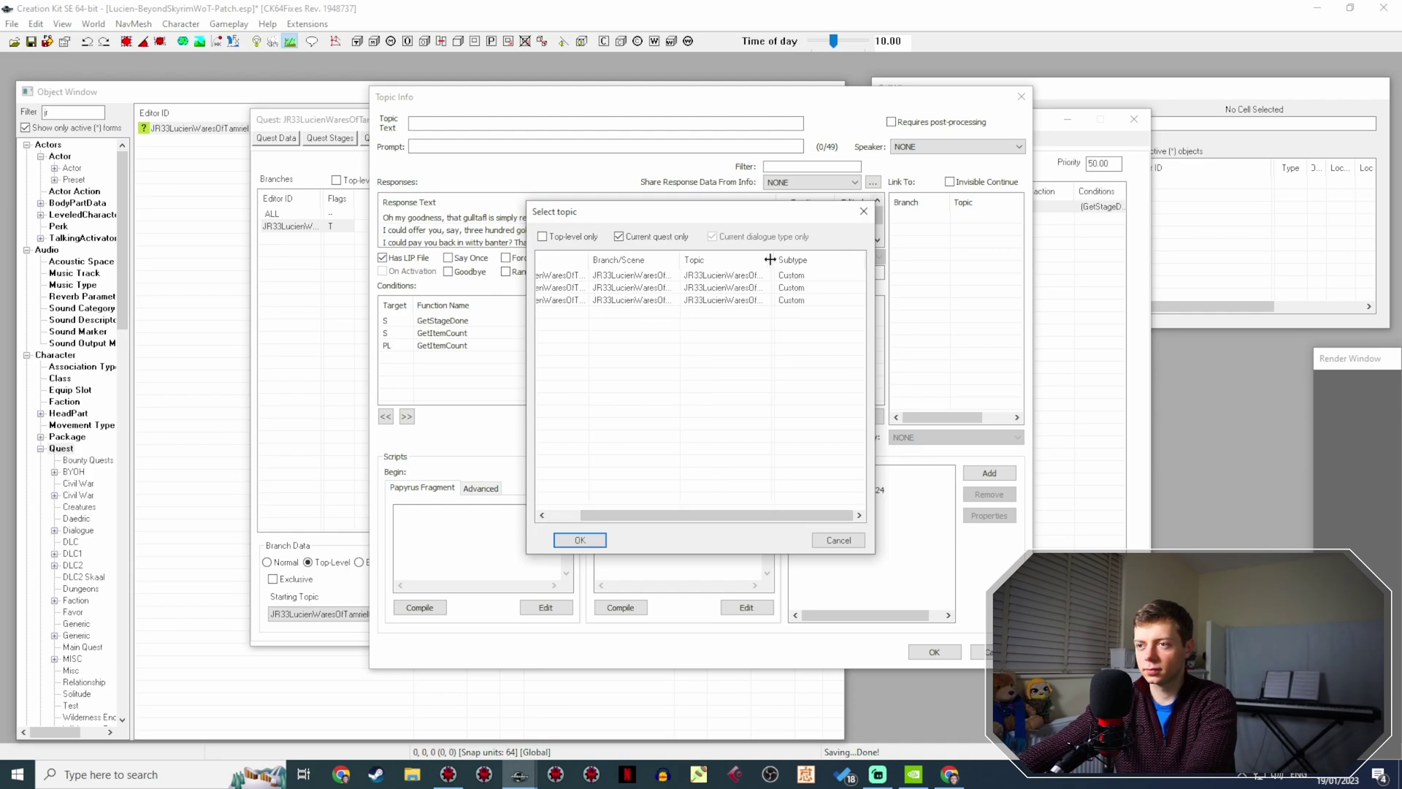
pyautogui.moveTo(773, 260); pyautogui.dragTo(851, 257)
pyautogui.doubleClick(823, 289)
# Link the same info to the second player reply topic, the one ending in 2, and save the topic info.
pyautogui.rightClick(912, 253)
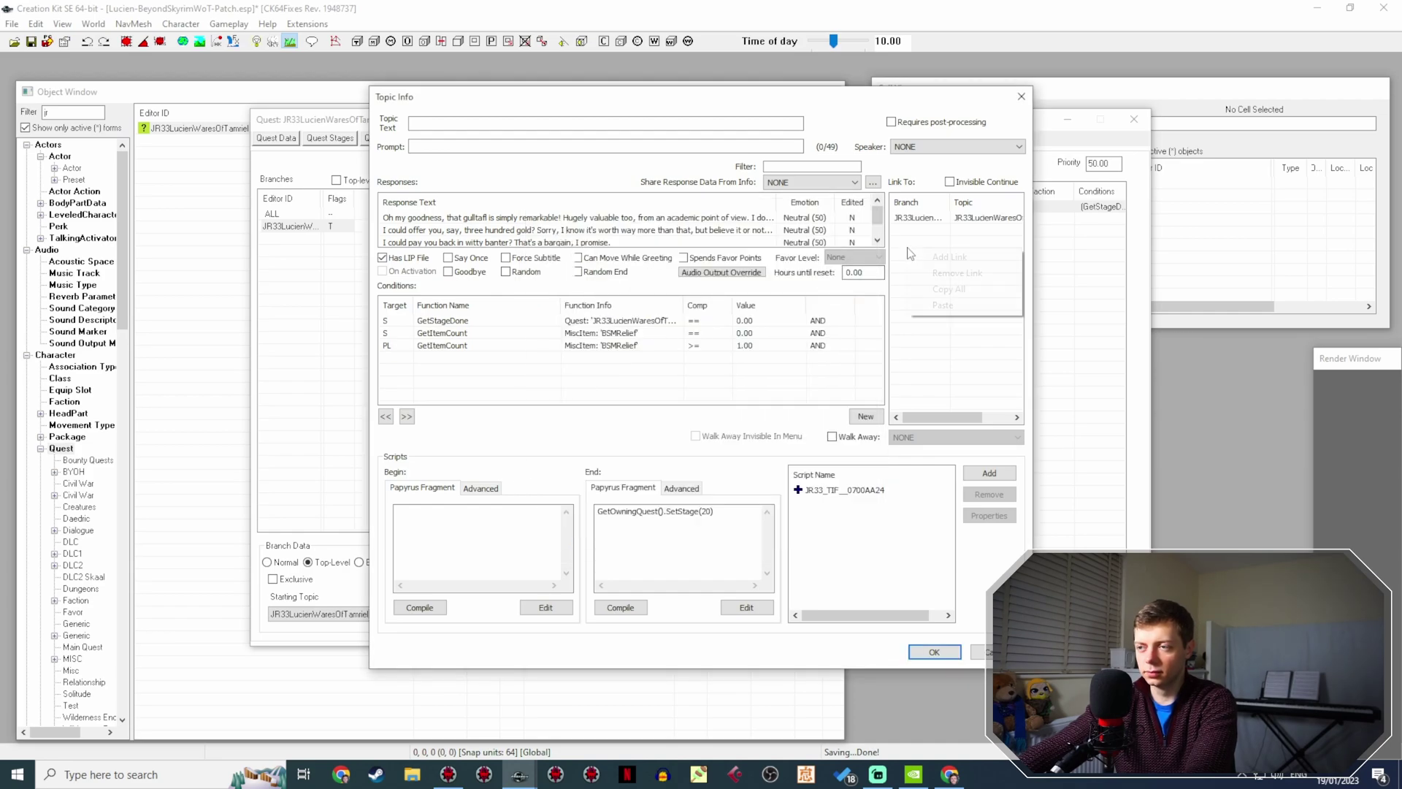
pyautogui.click(942, 256)
pyautogui.moveTo(805, 258); pyautogui.dragTo(887, 257)
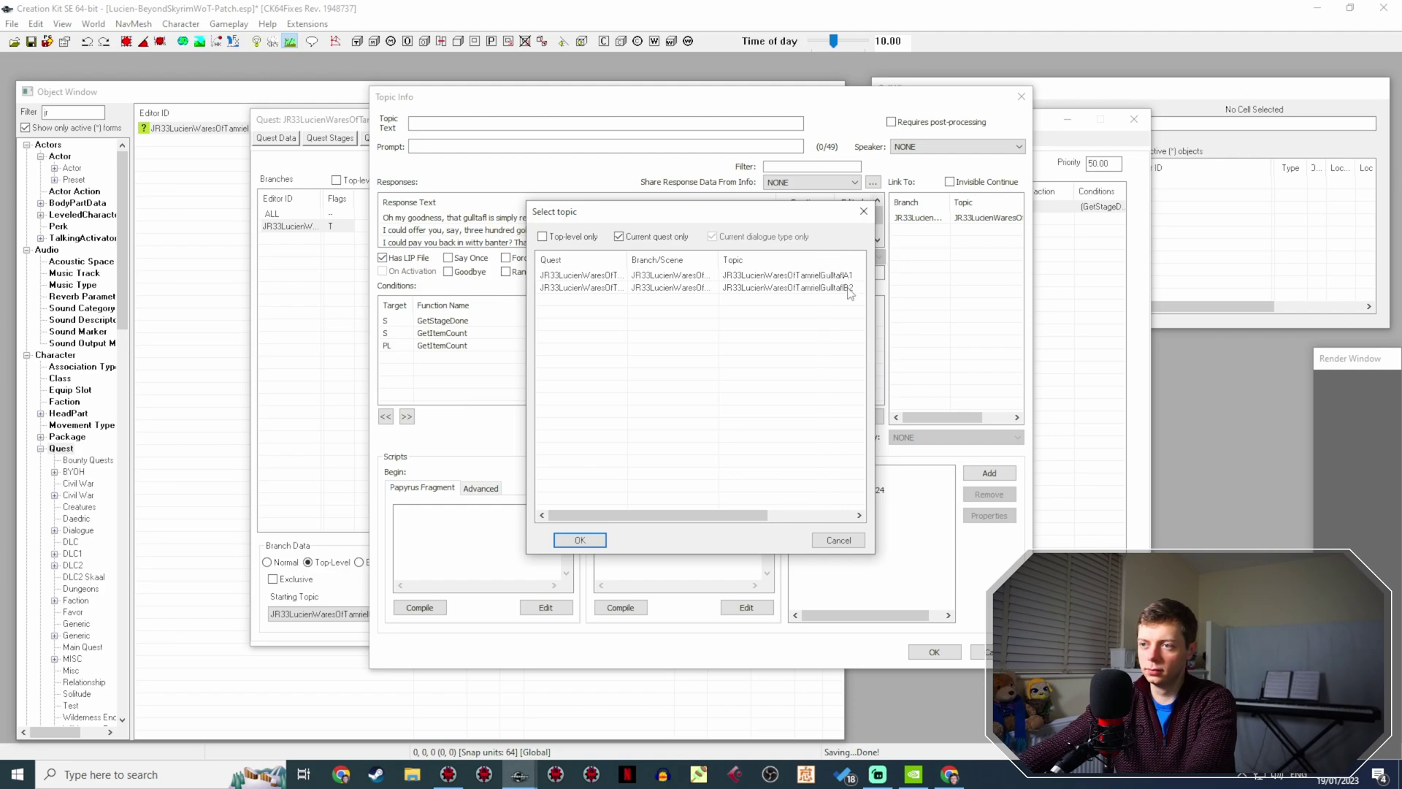
pyautogui.doubleClick(849, 289)
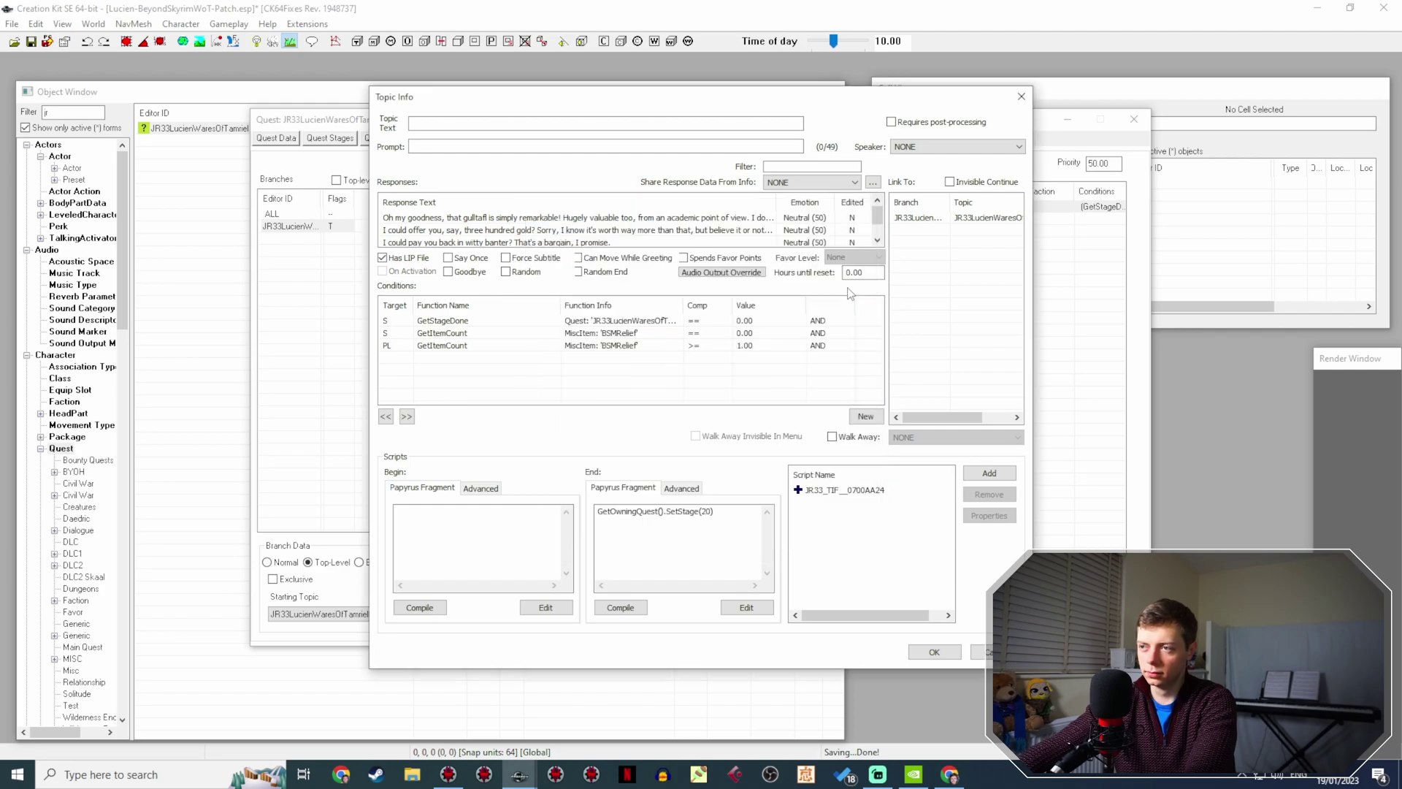
pyautogui.click(918, 655)
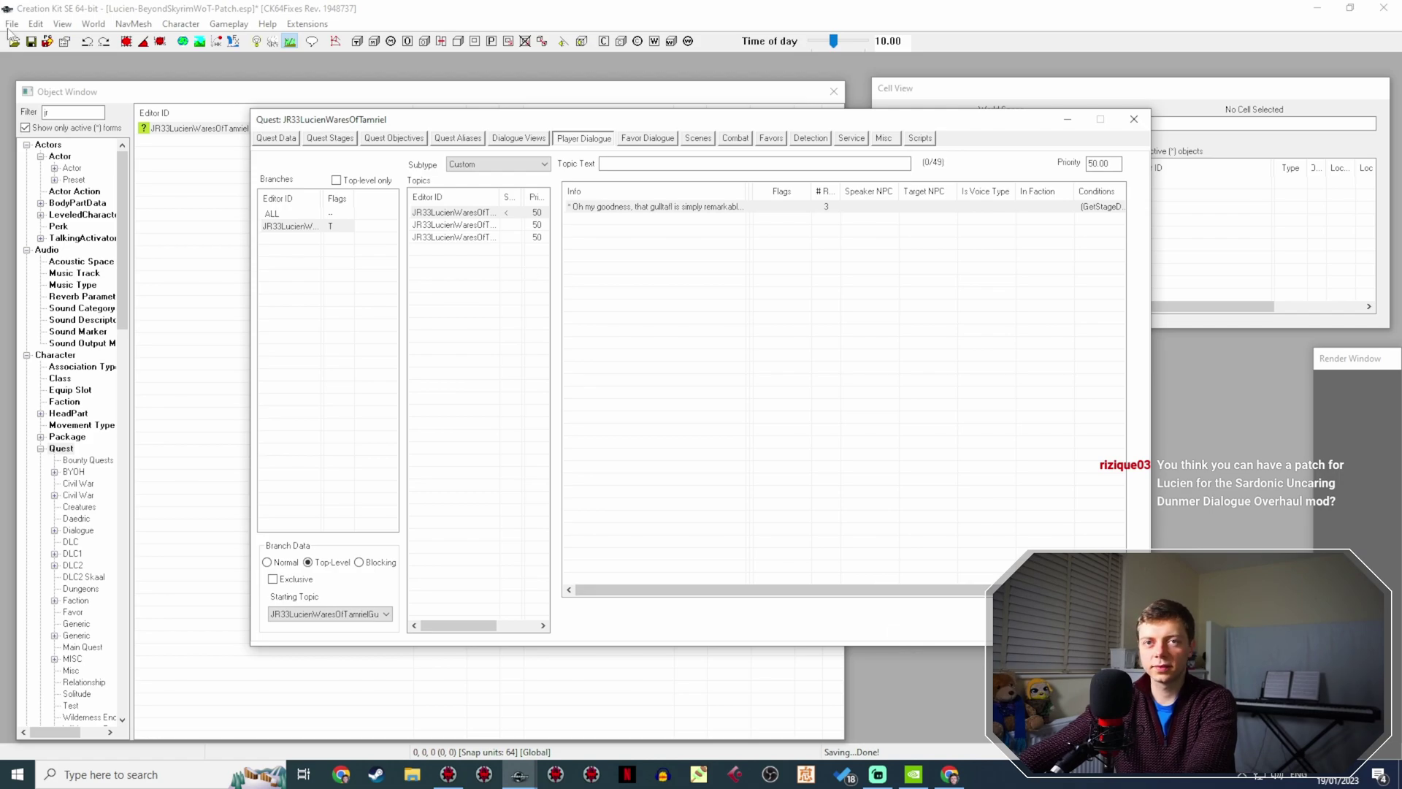
# Save the plugin and reopen the JR33LucienWaresOfTamriel quest at its existing player dialogue branch.
pyautogui.click(31, 43)
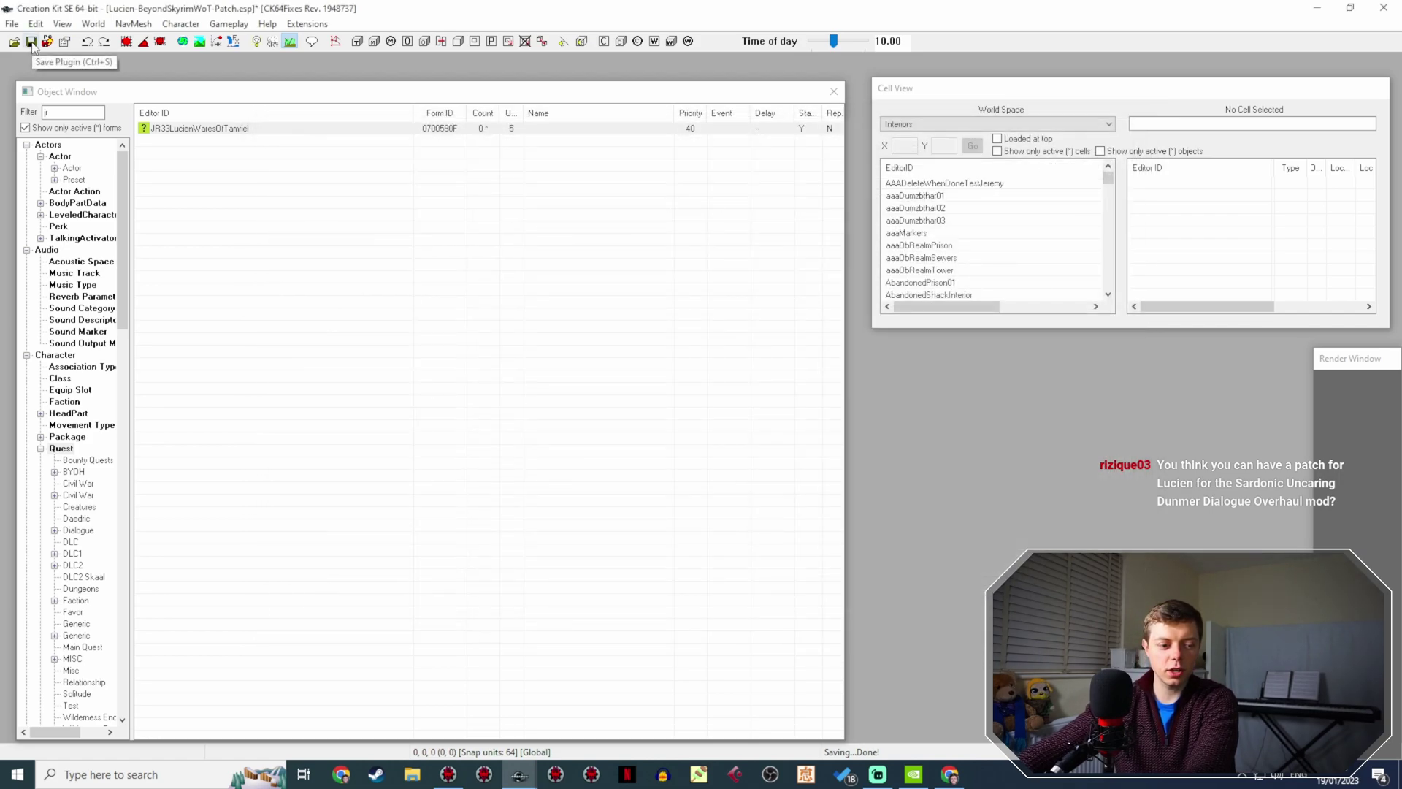
pyautogui.click(31, 43)
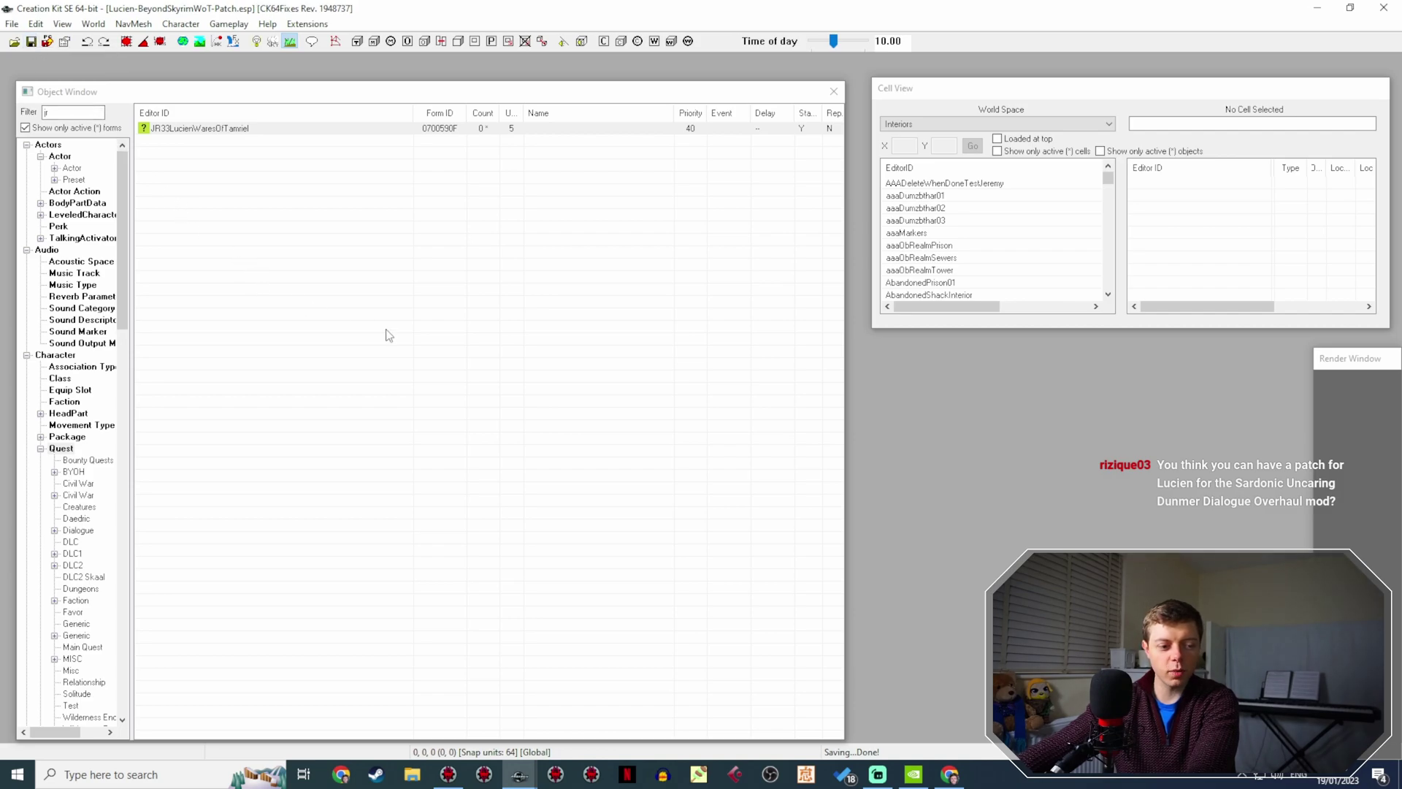
pyautogui.click(248, 128)
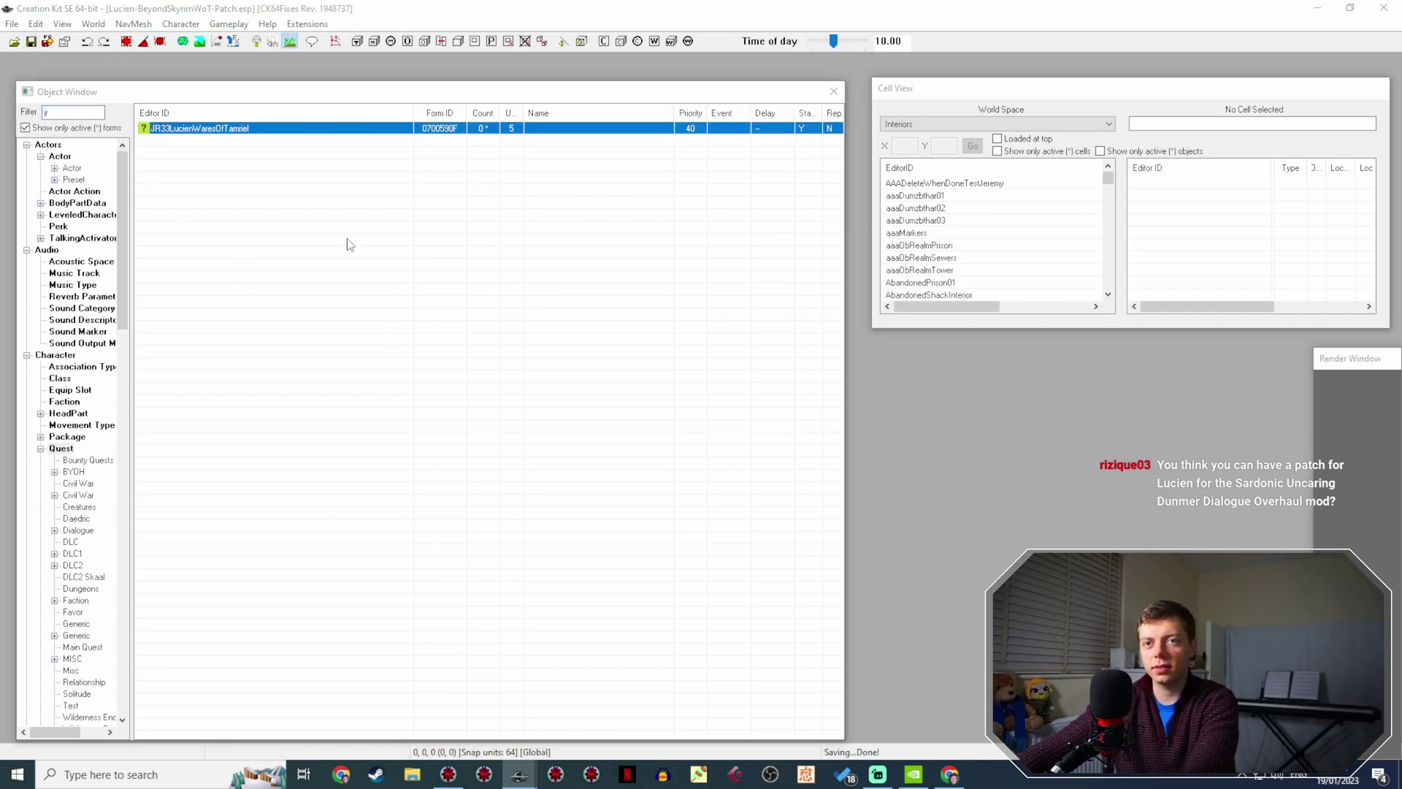
pyautogui.press('Return')
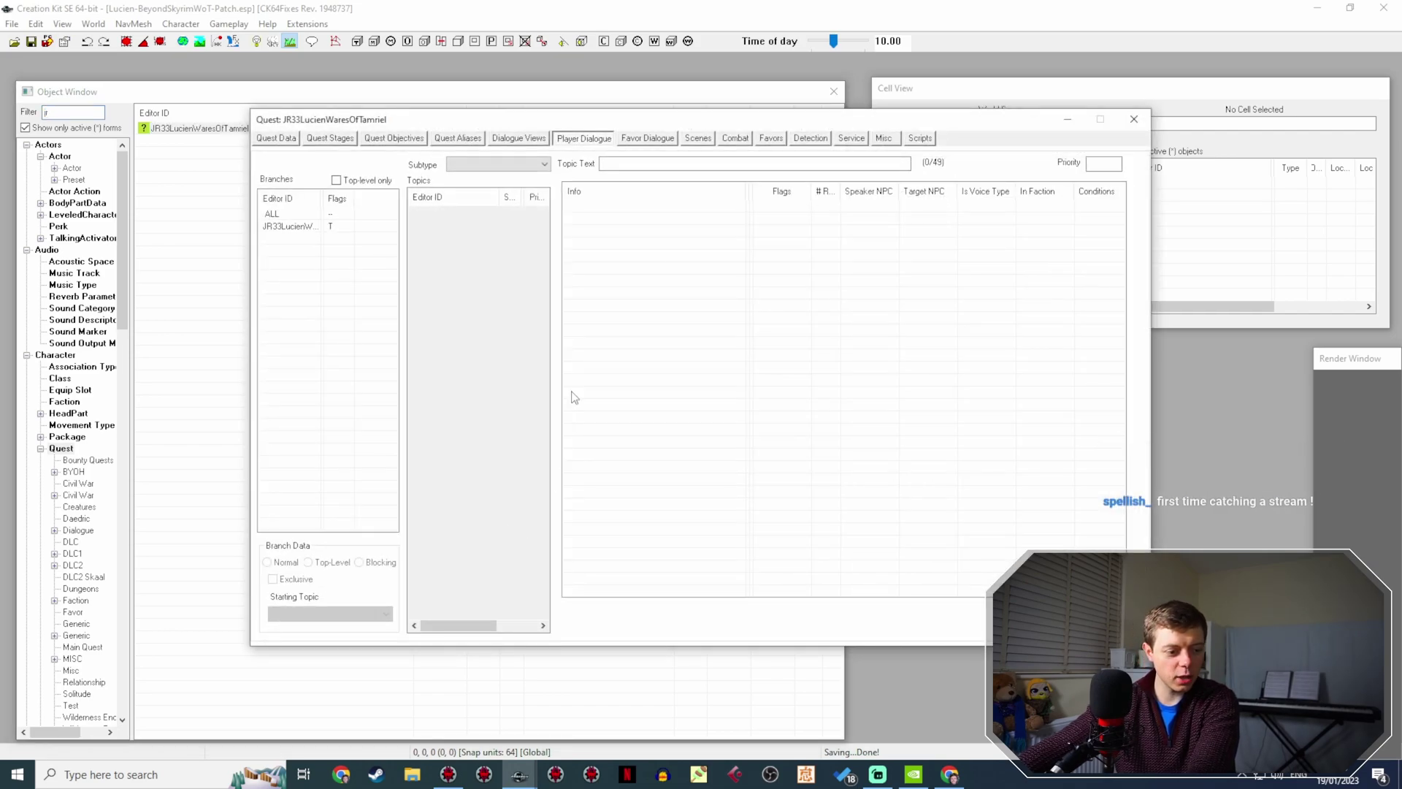
pyautogui.click(296, 226)
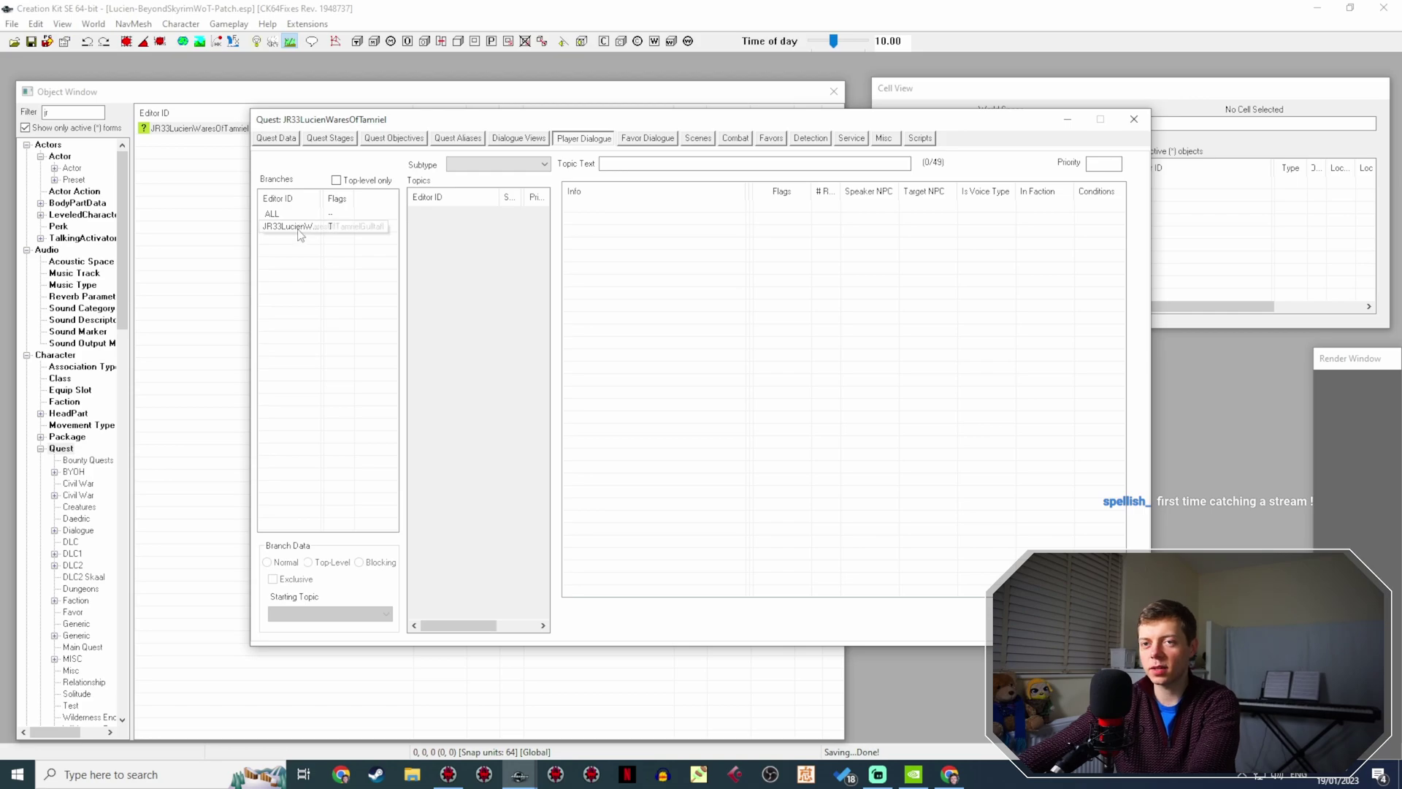
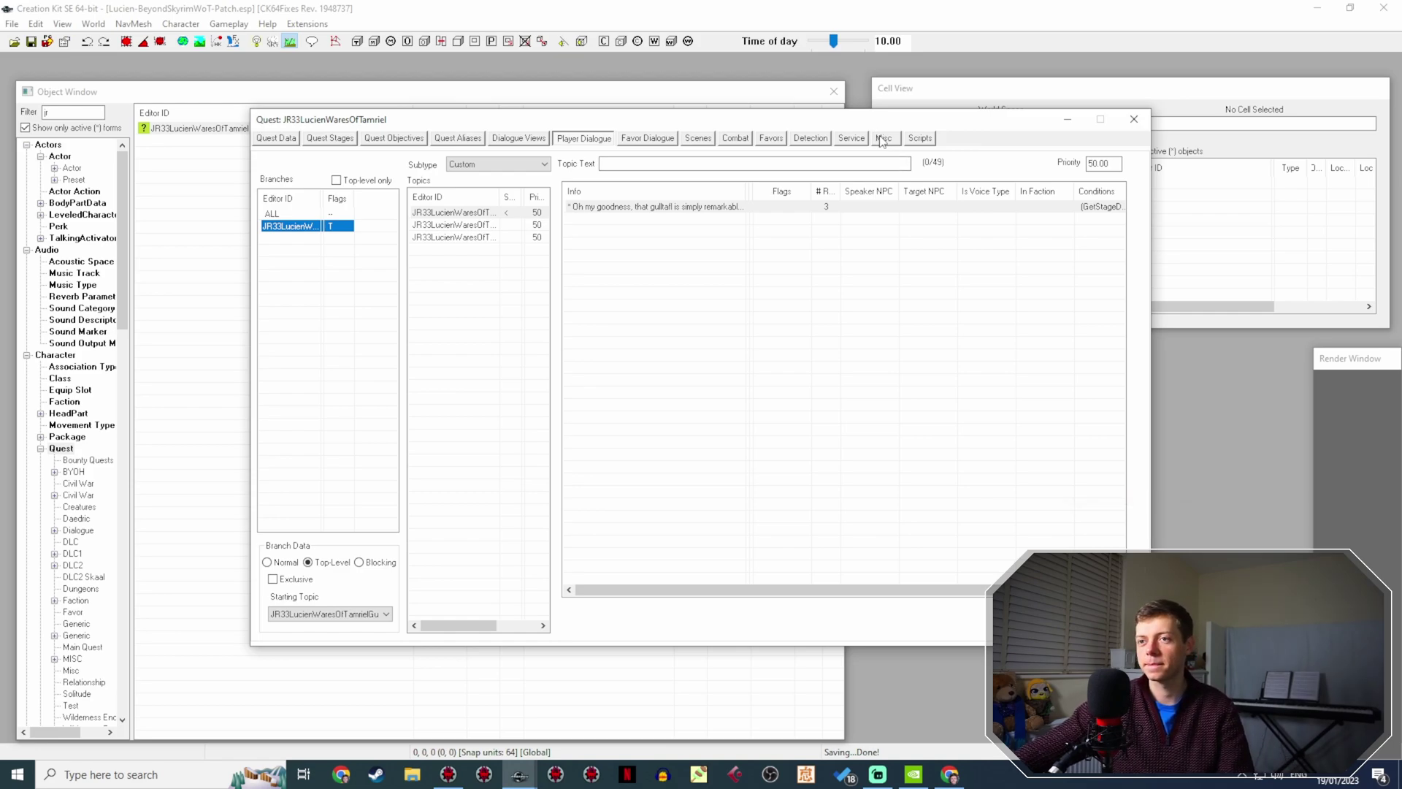
# Switch to Chrome and examine the clutter items listed on the UESP Wares of Tamriel items page, including the Gulltafl of Migration.
pyautogui.click(948, 775)
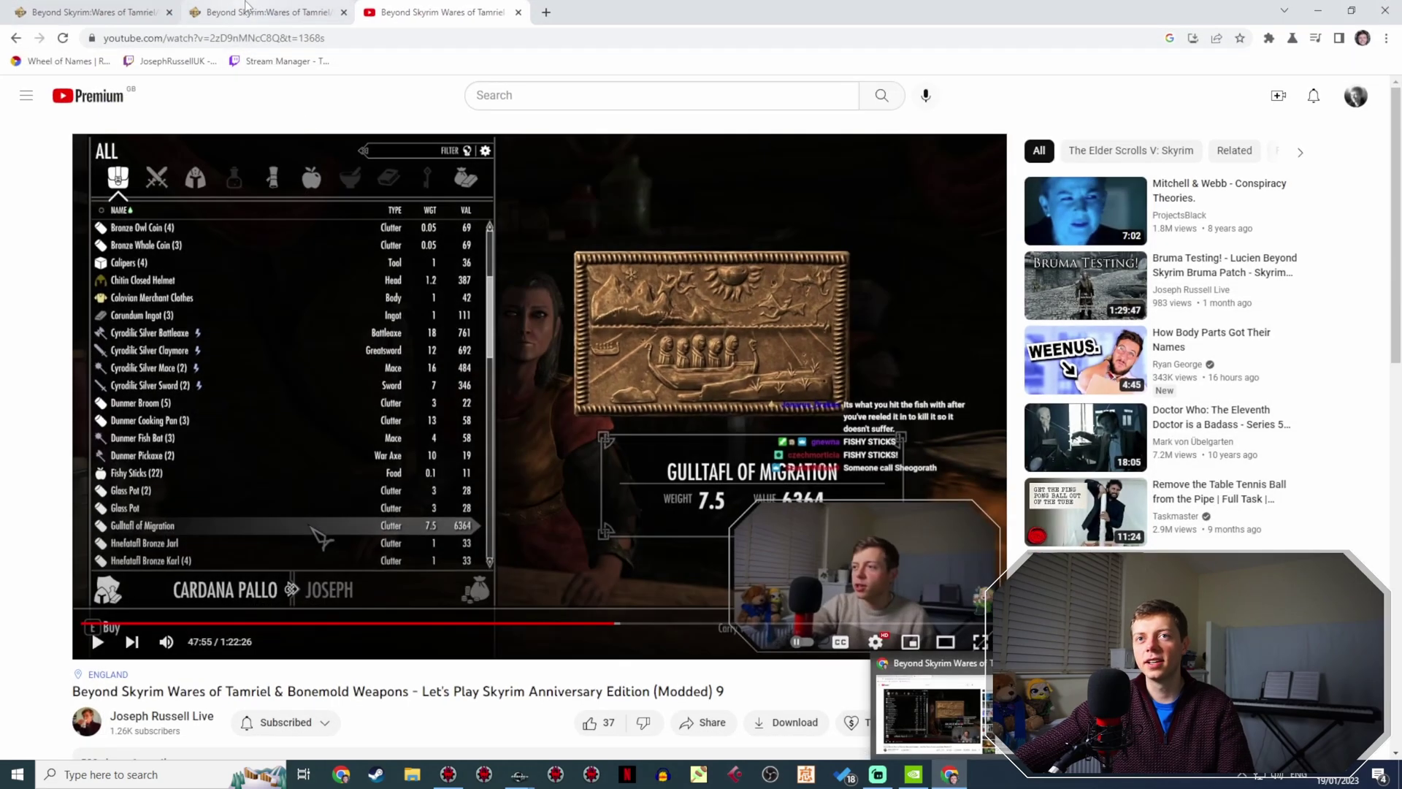
pyautogui.click(252, 11)
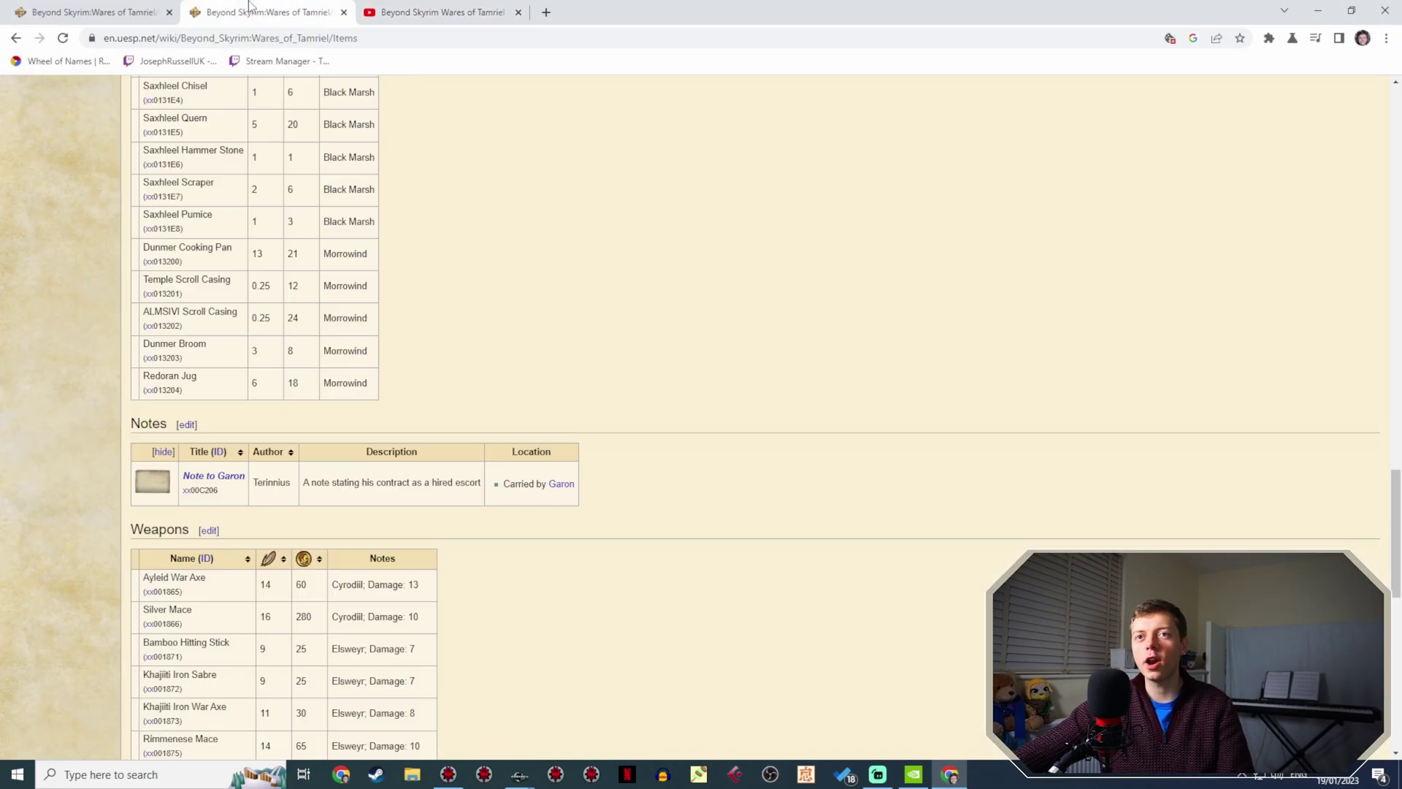
pyautogui.scroll(10, 387, 323)
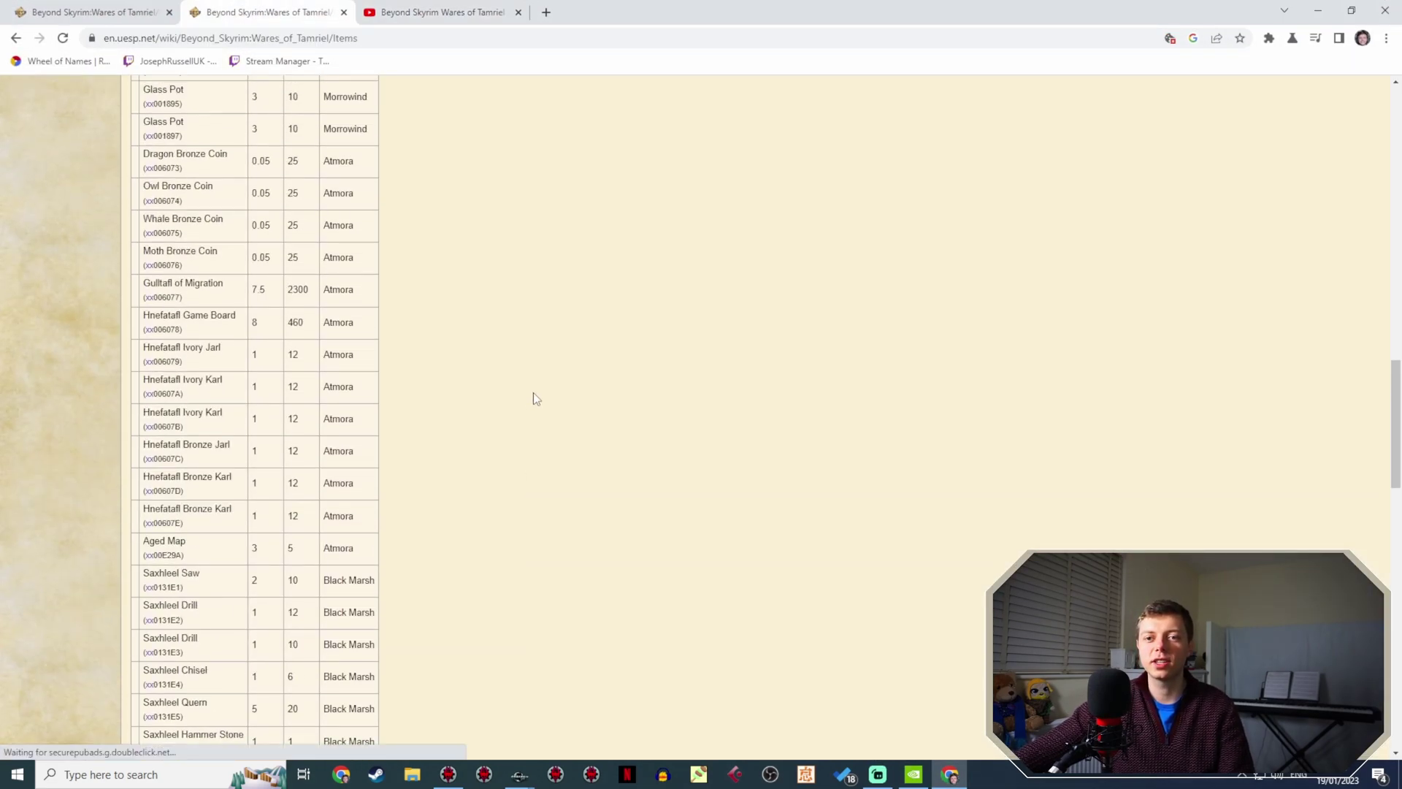
pyautogui.scroll(2, 239, 367)
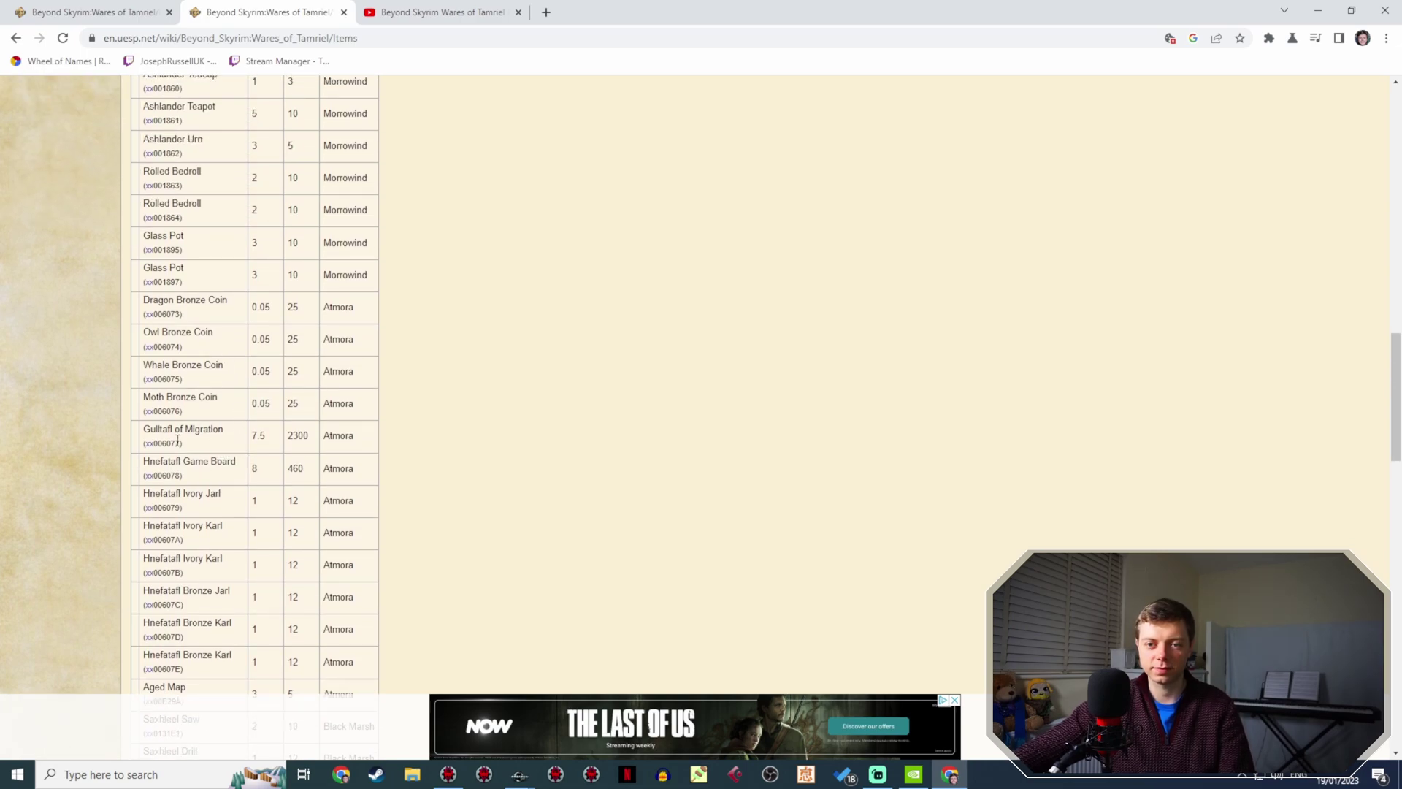
pyautogui.scroll(1, 394, 426)
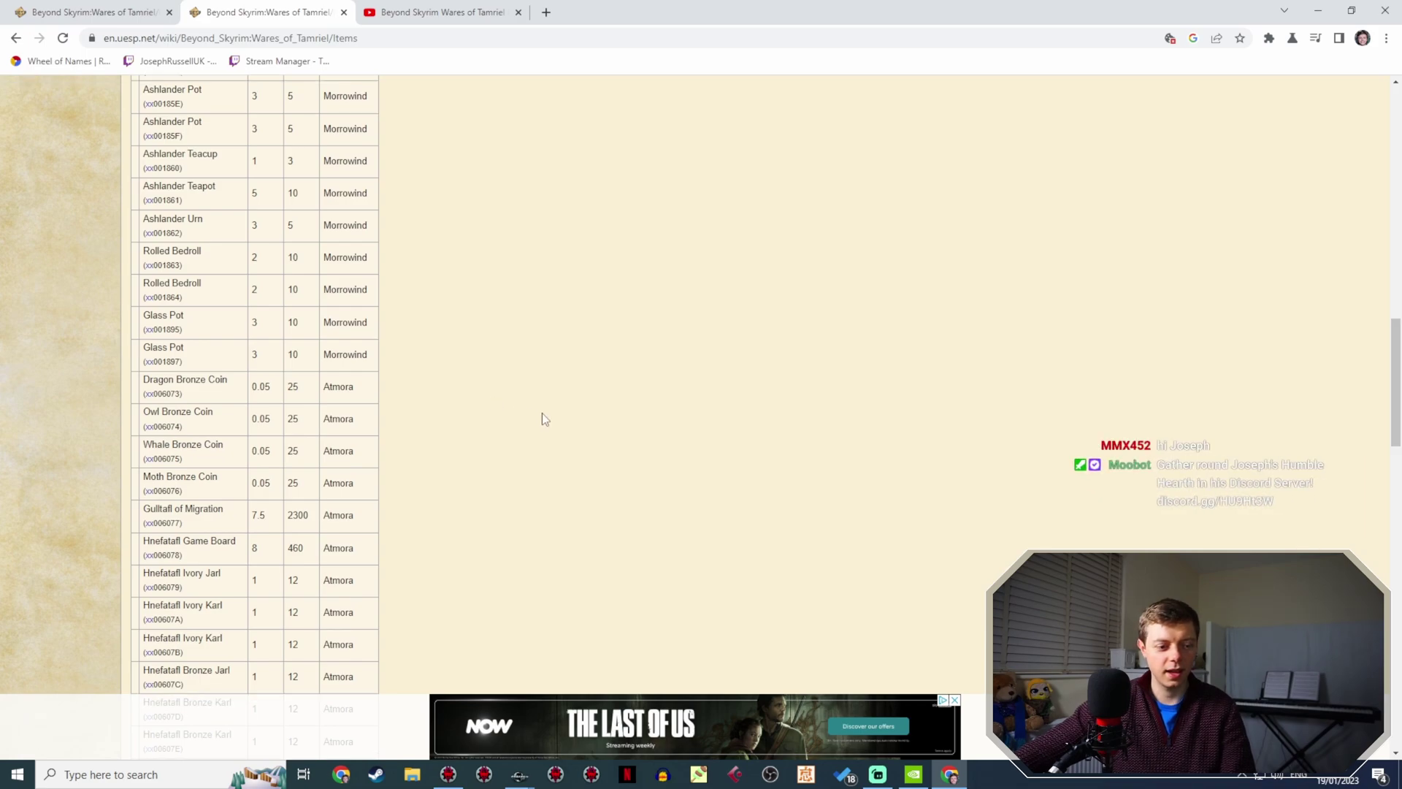
pyautogui.scroll(3, 542, 413)
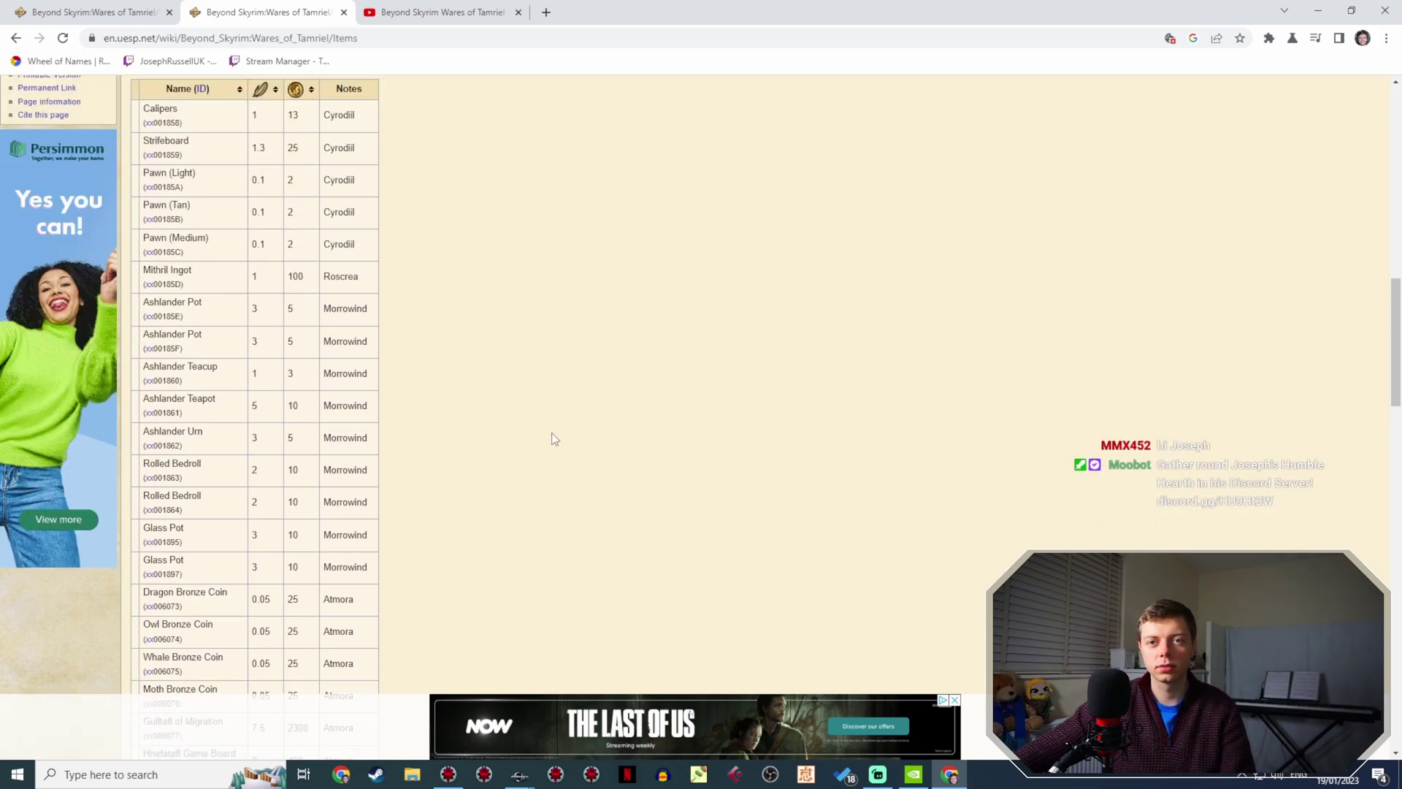
pyautogui.scroll(-7, 553, 440)
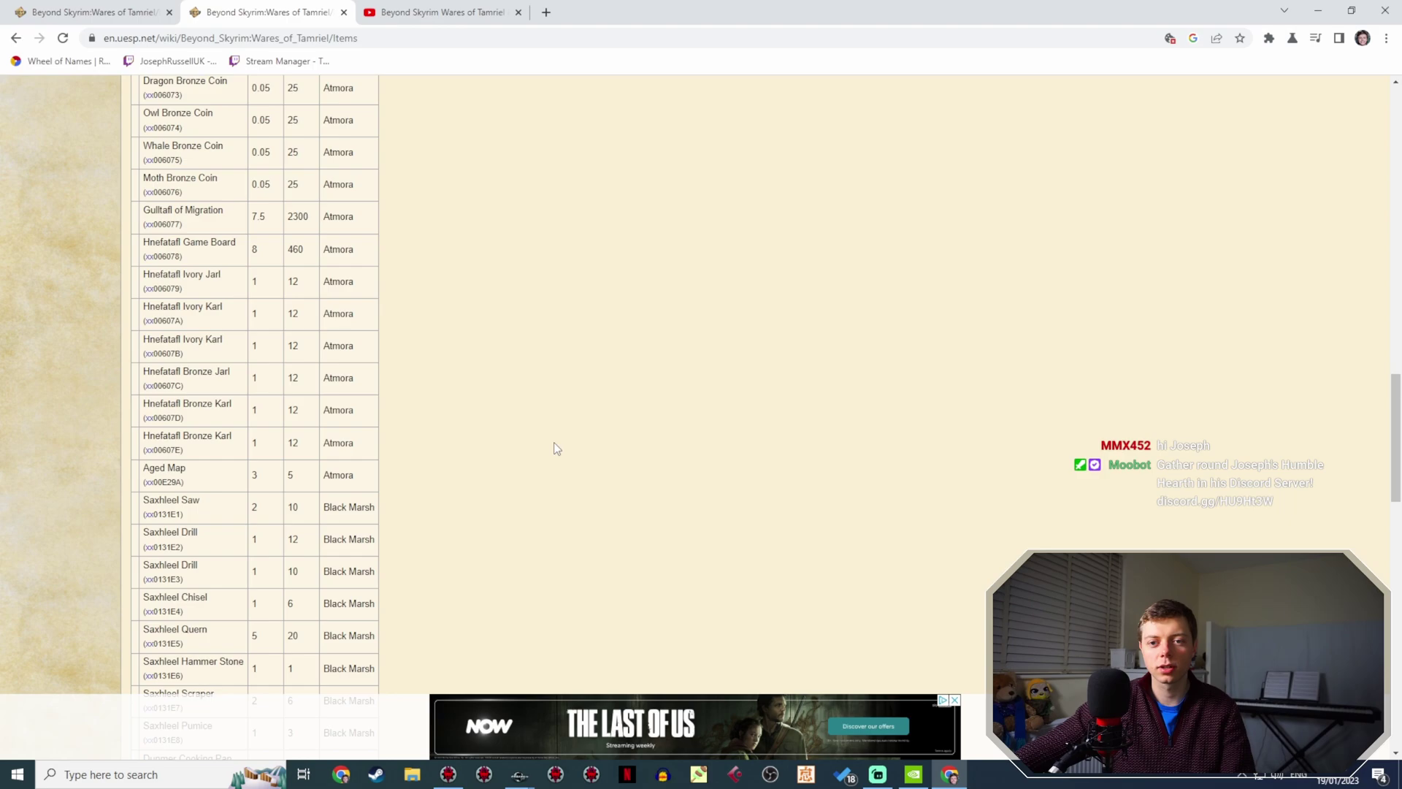
pyautogui.scroll(-5, 555, 448)
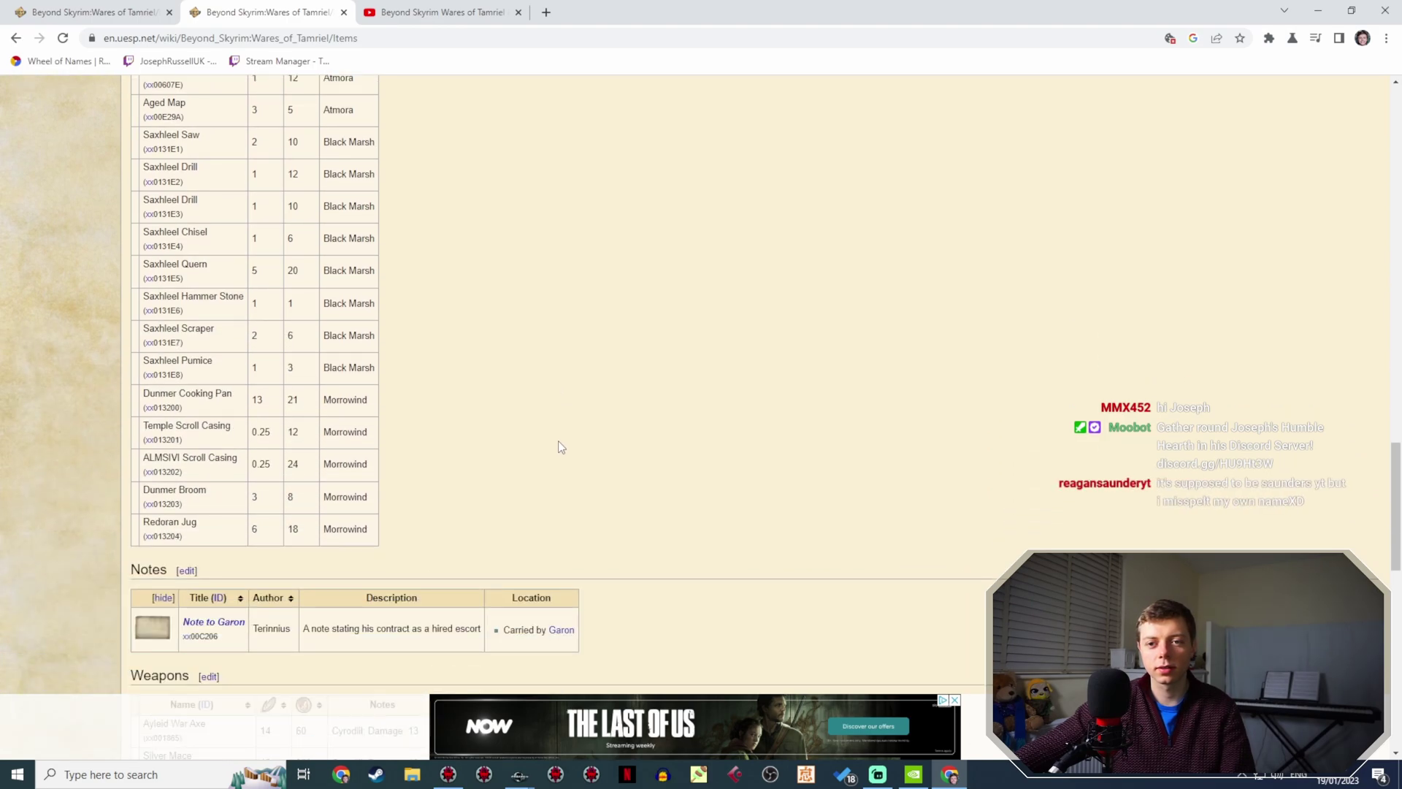
# Examine the Miscellaneous items table on the UESP page, including the Ashlander Teapot entry.
pyautogui.scroll(10, 558, 447)
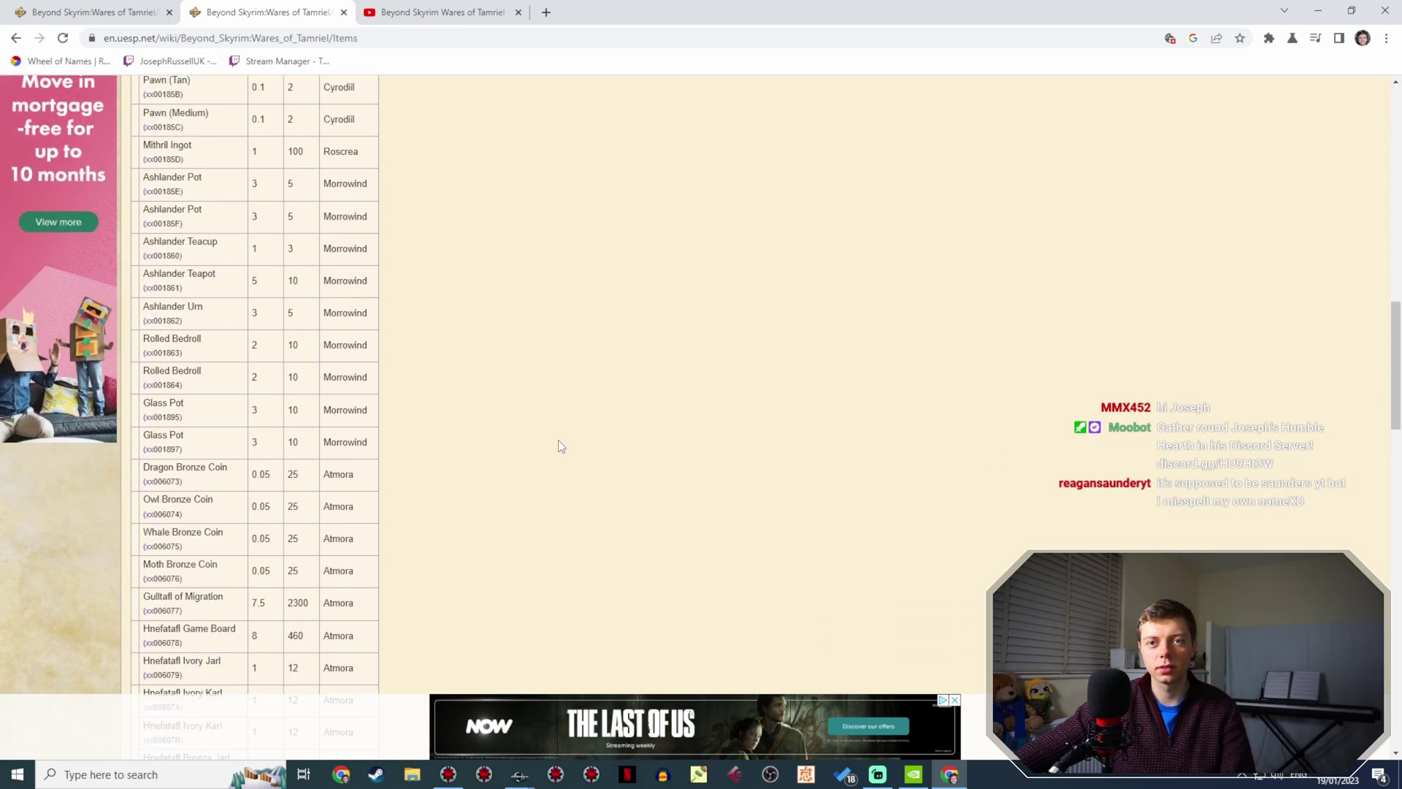
pyautogui.scroll(5, 558, 447)
pyautogui.scroll(-3, 558, 448)
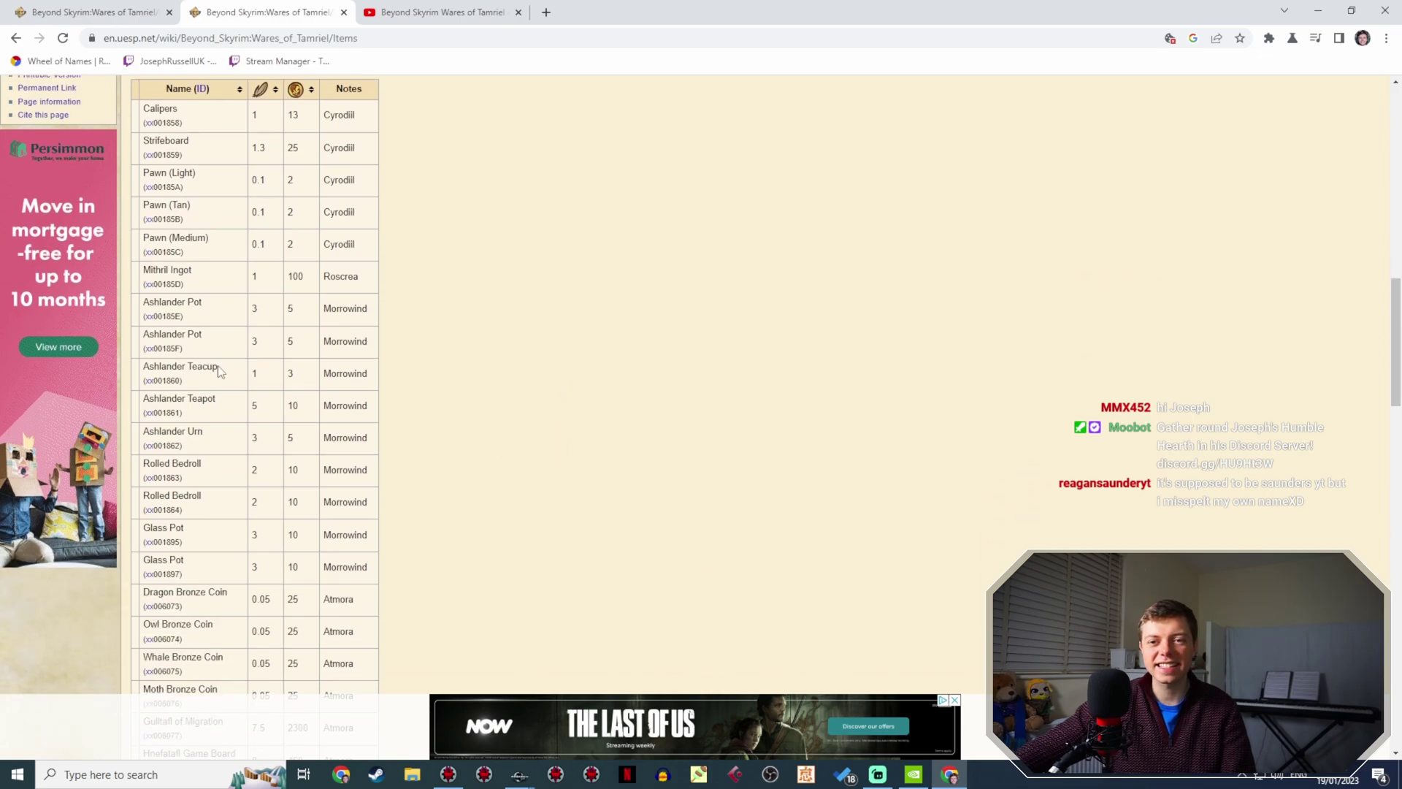
pyautogui.moveTo(237, 409); pyautogui.dragTo(143, 400)
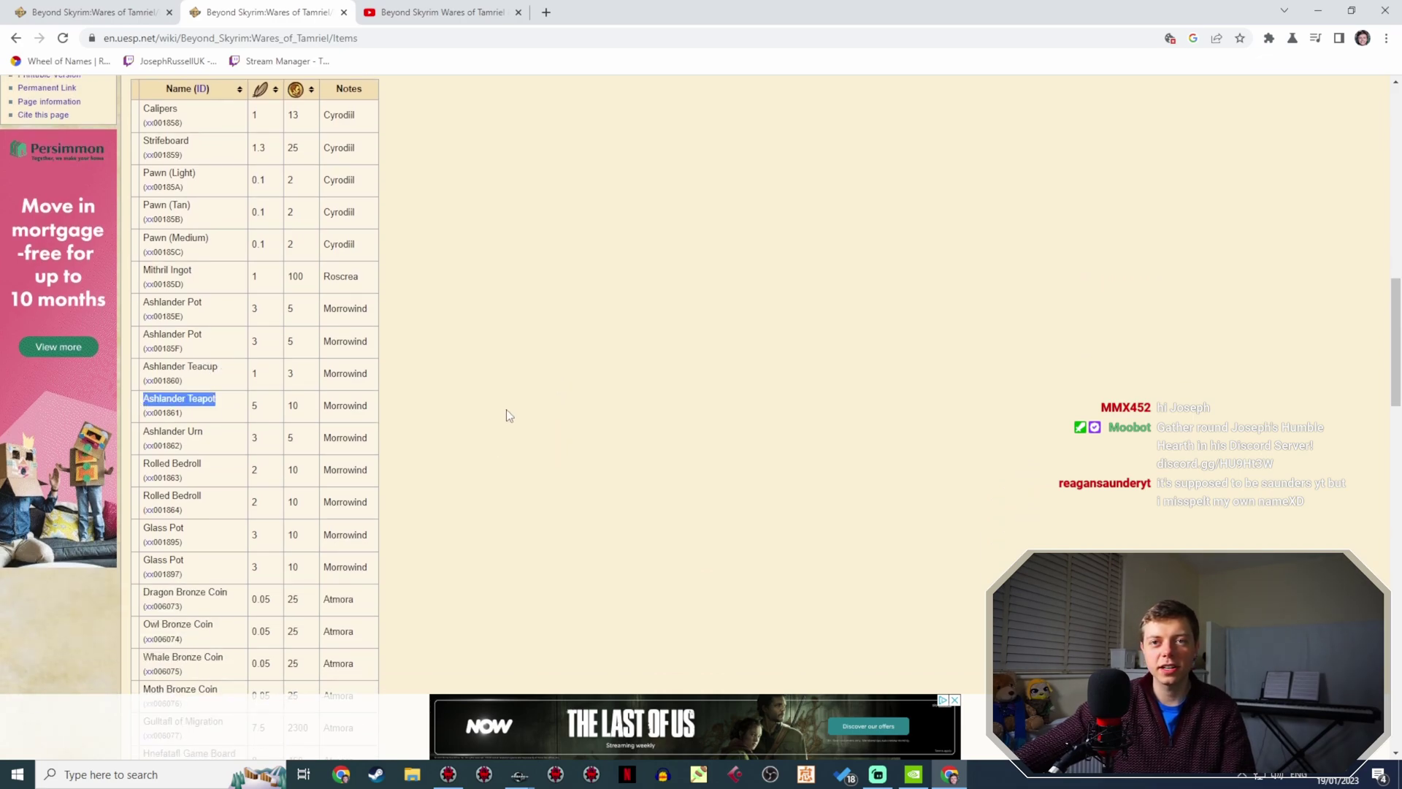
pyautogui.scroll(-5, 546, 366)
pyautogui.scroll(-6, 548, 371)
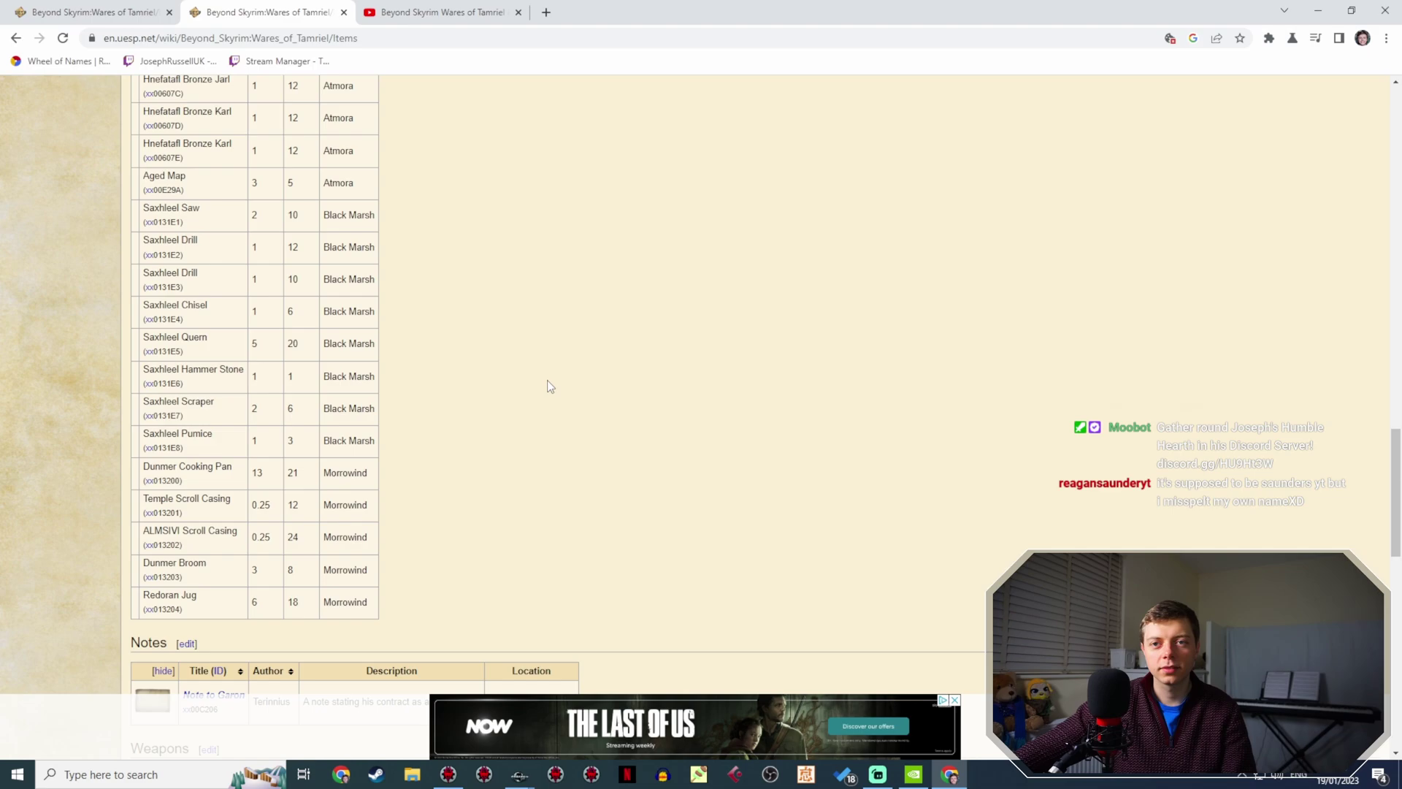
pyautogui.scroll(13, 562, 391)
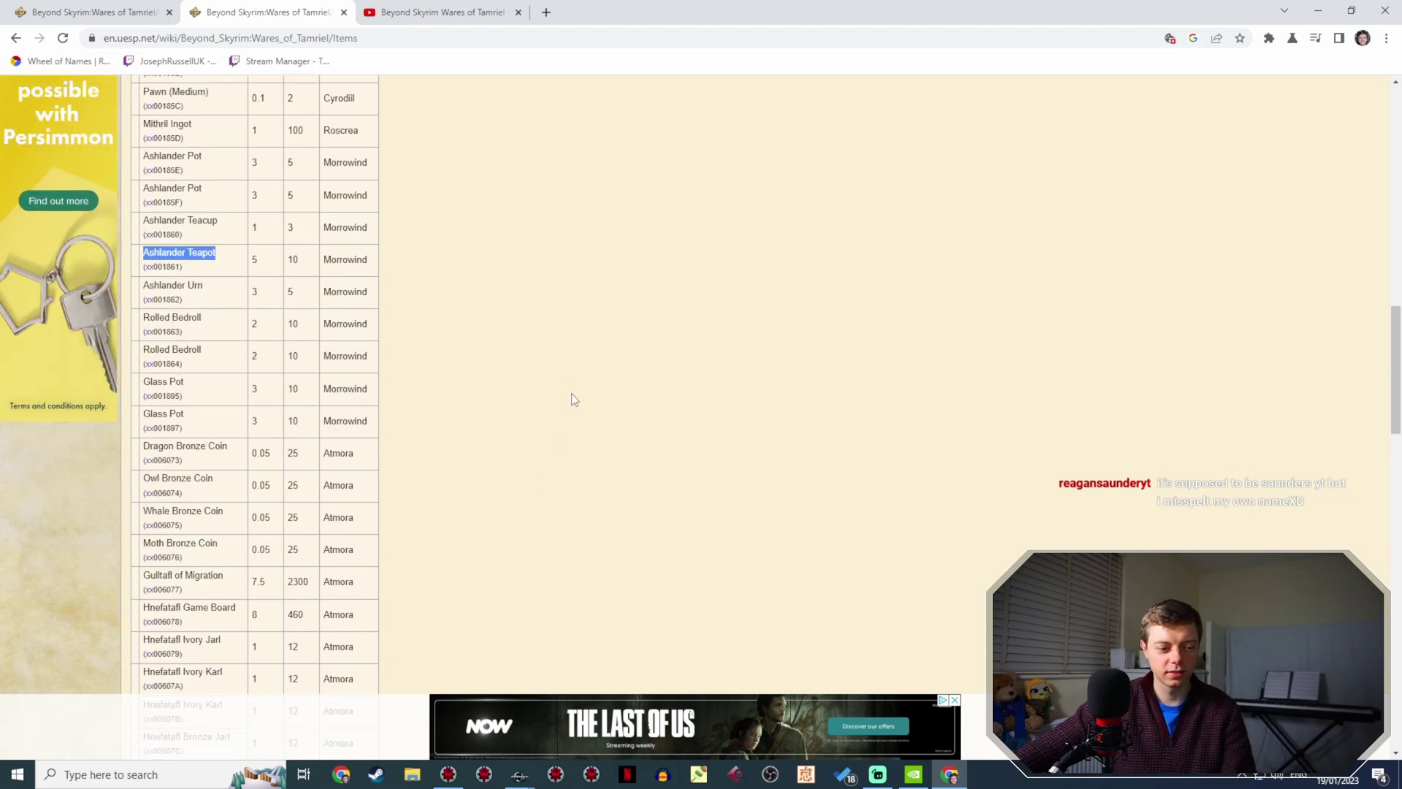
pyautogui.scroll(1, 581, 405)
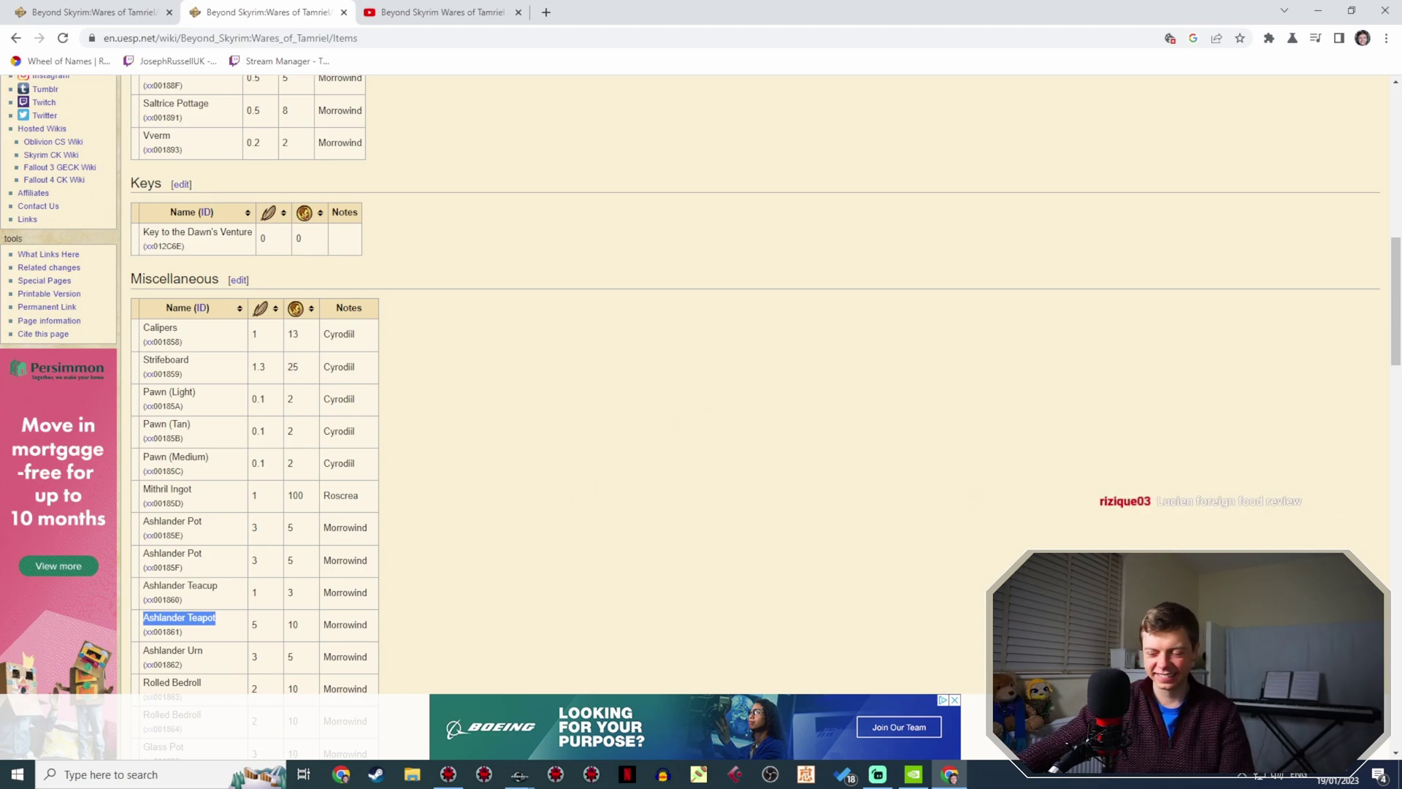
# Switch to the Creation Kit, review the quest's player reply topics, and select its first Hello topic among the miscellaneous dialogue.
pyautogui.click(519, 774)
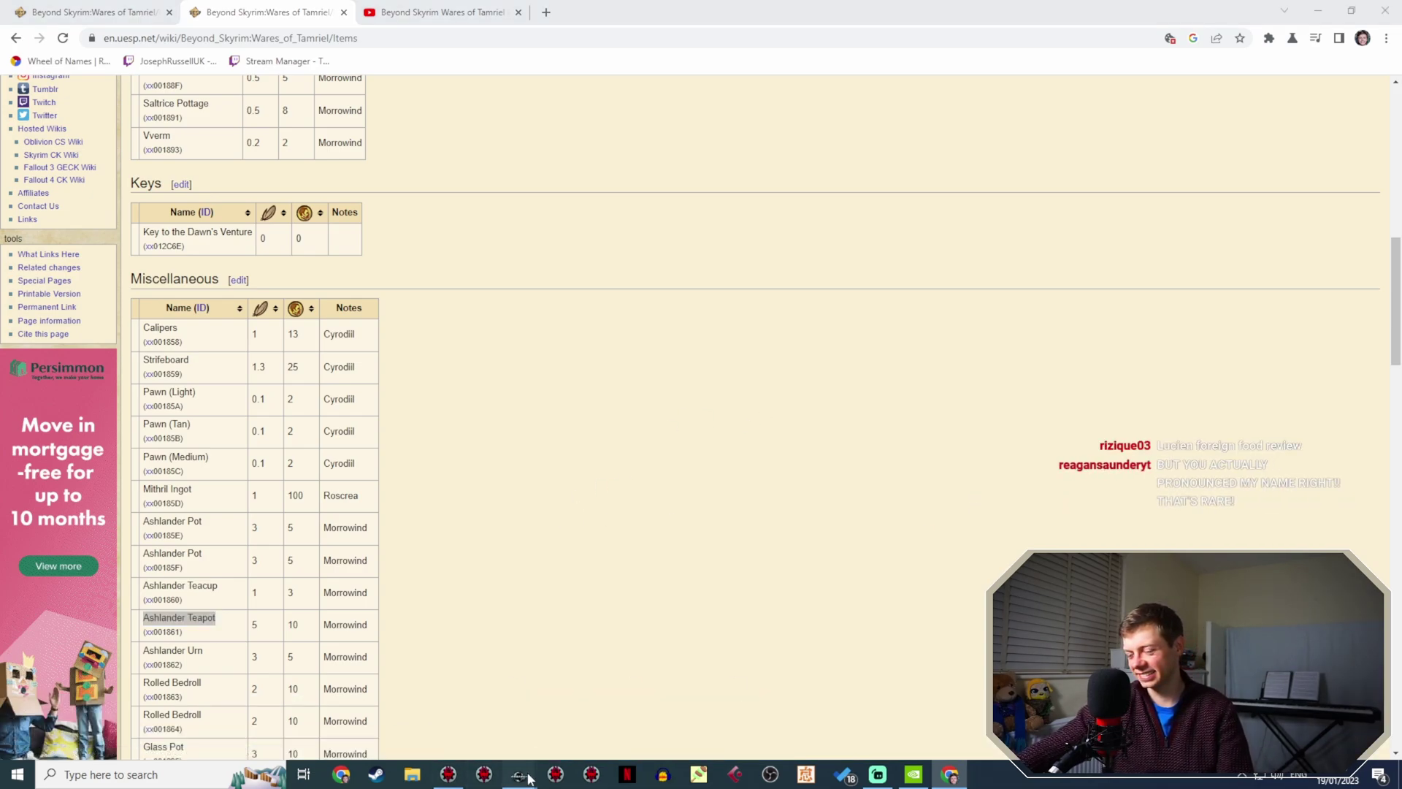
pyautogui.click(589, 738)
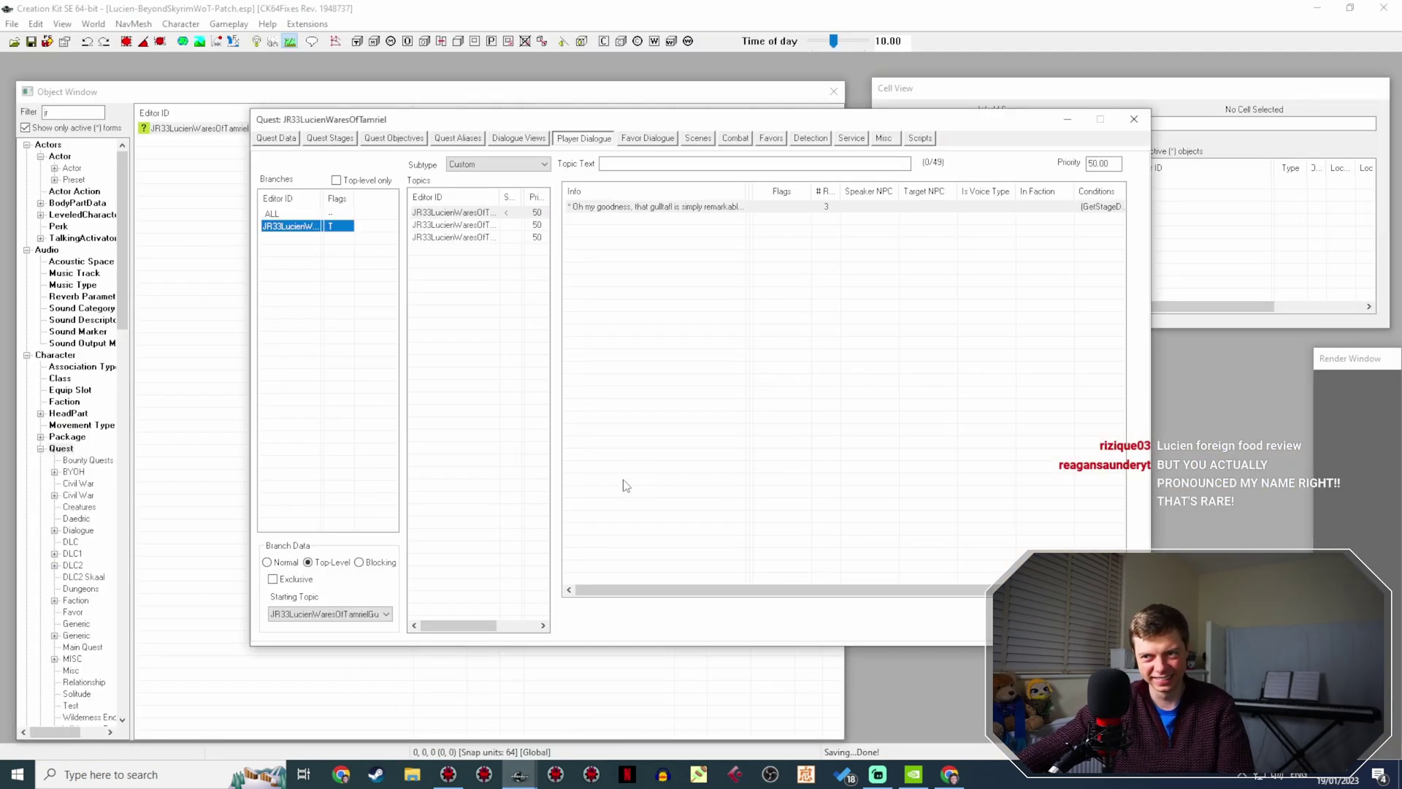
pyautogui.click(437, 225)
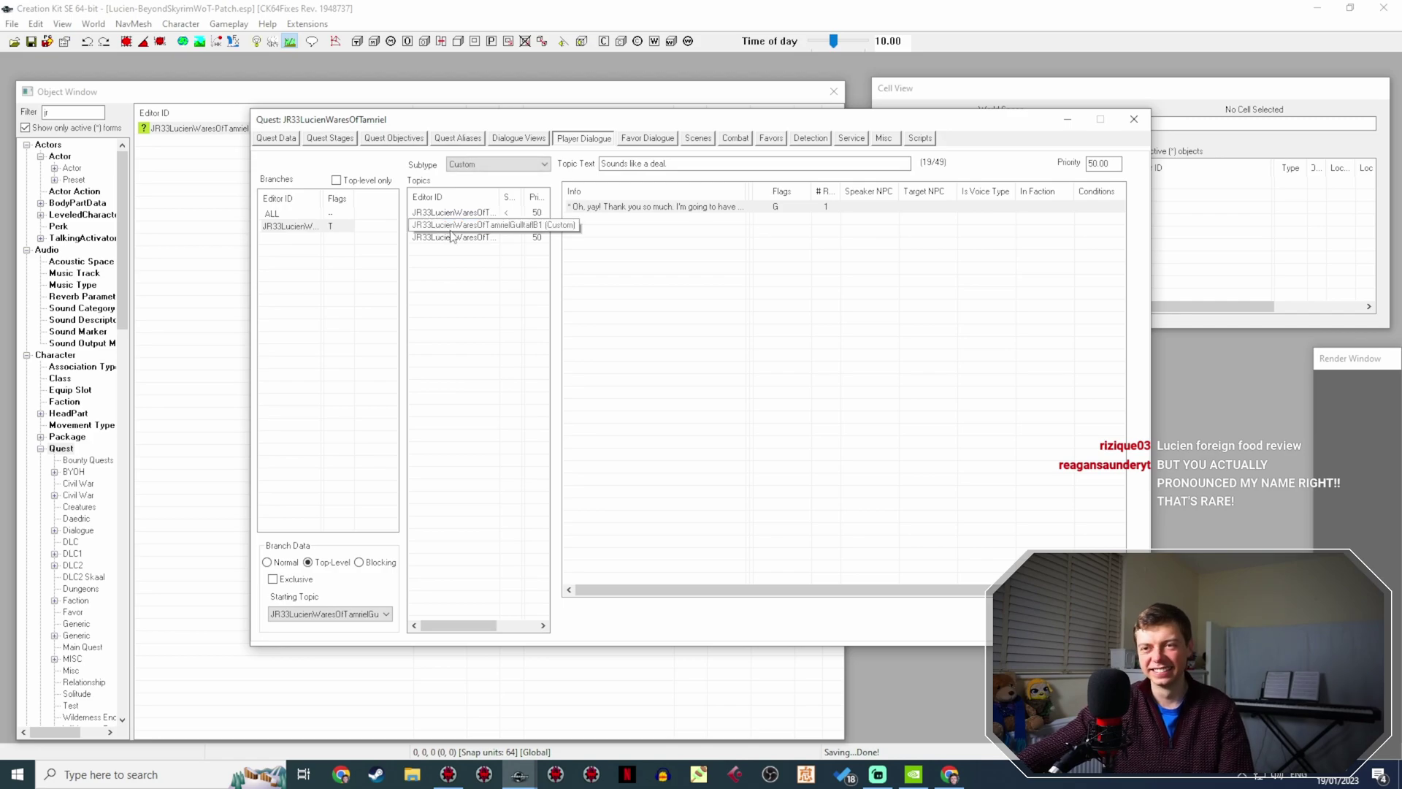
pyautogui.click(445, 237)
pyautogui.click(882, 138)
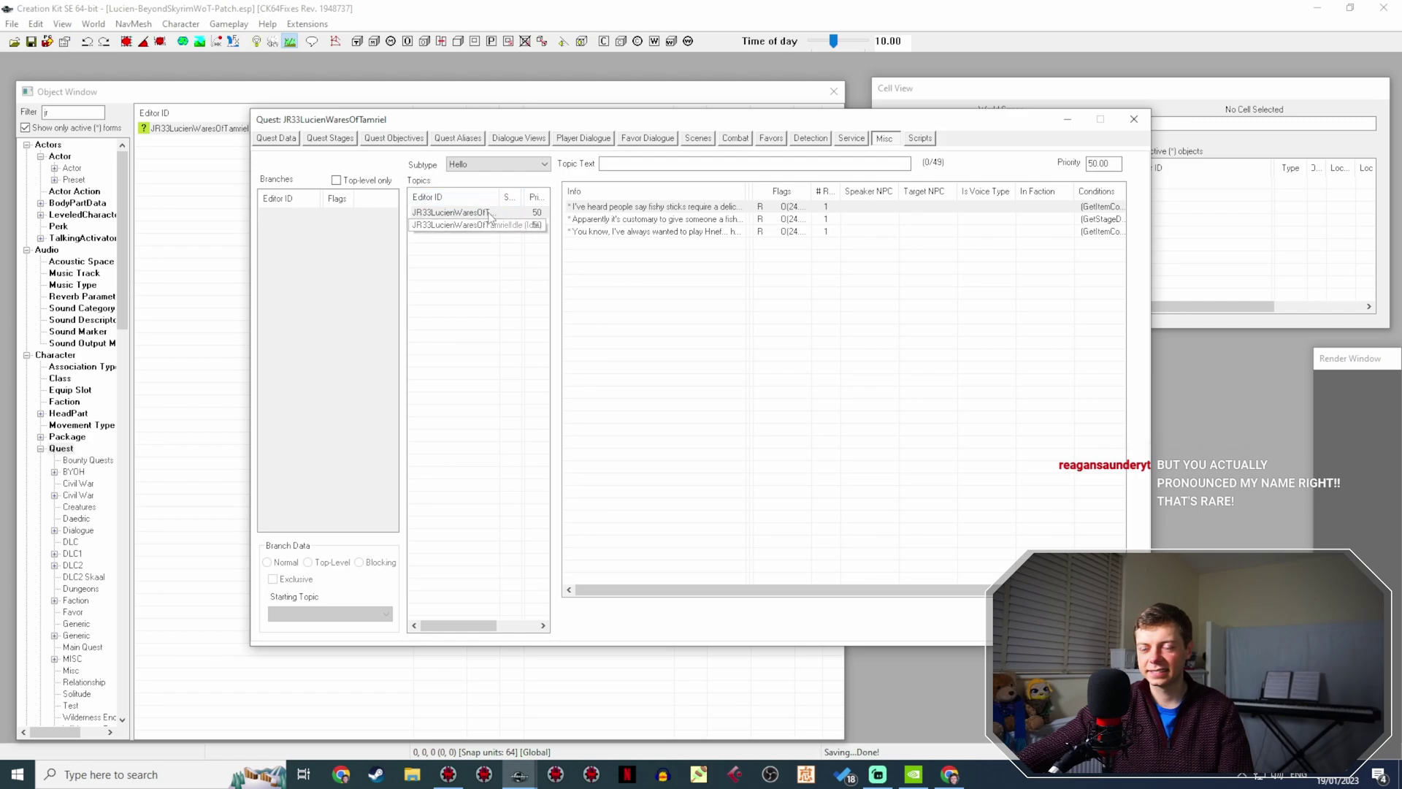
pyautogui.click(454, 211)
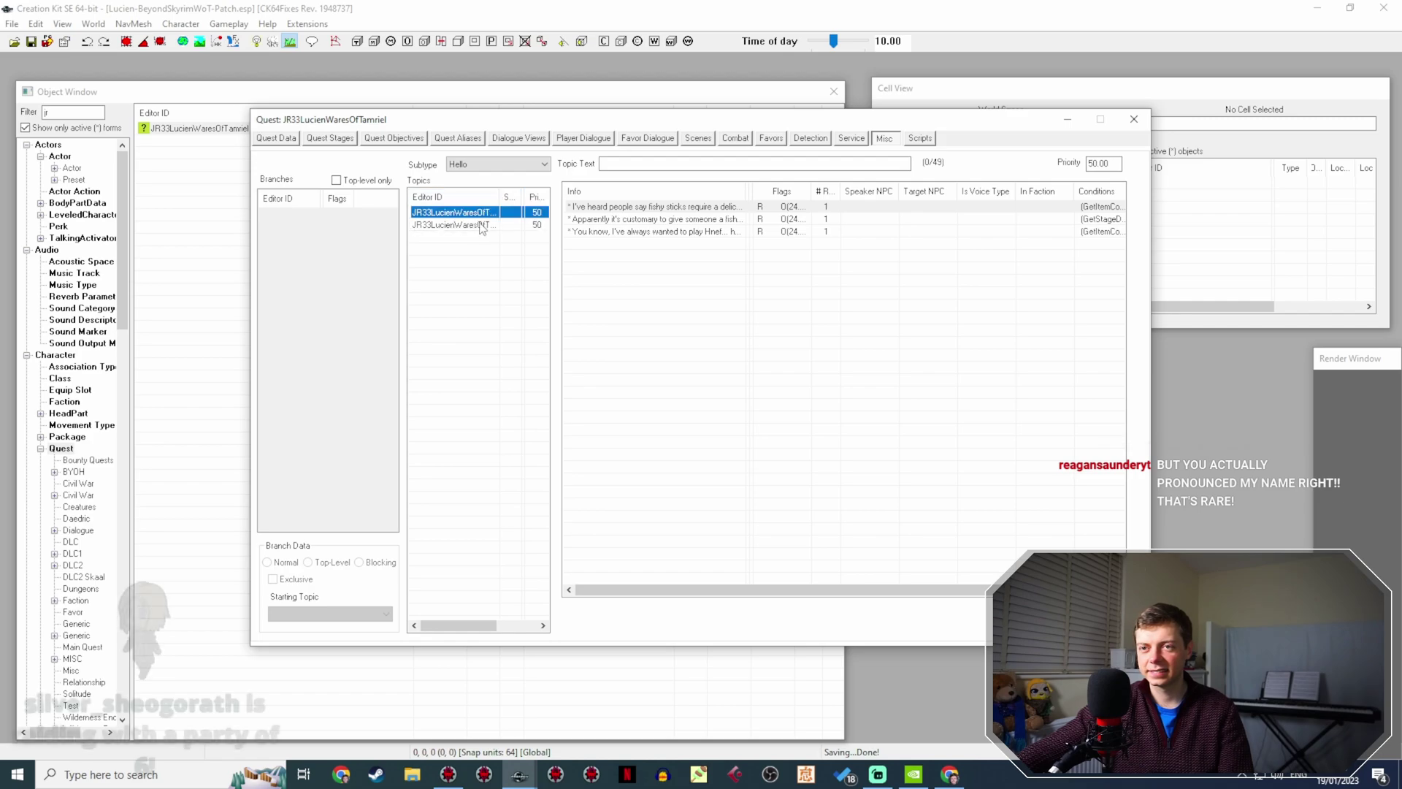
pyautogui.rightClick(698, 223)
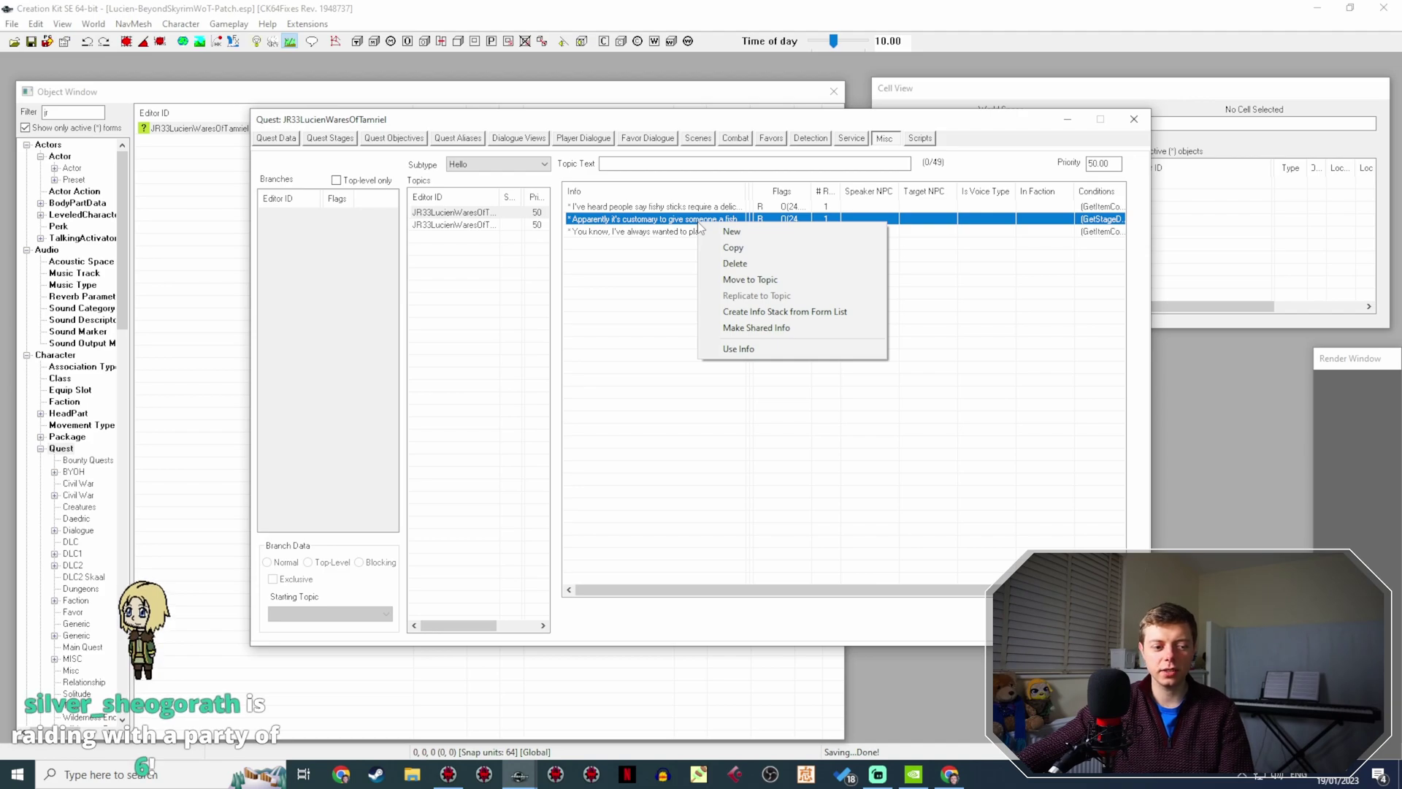
pyautogui.click(730, 249)
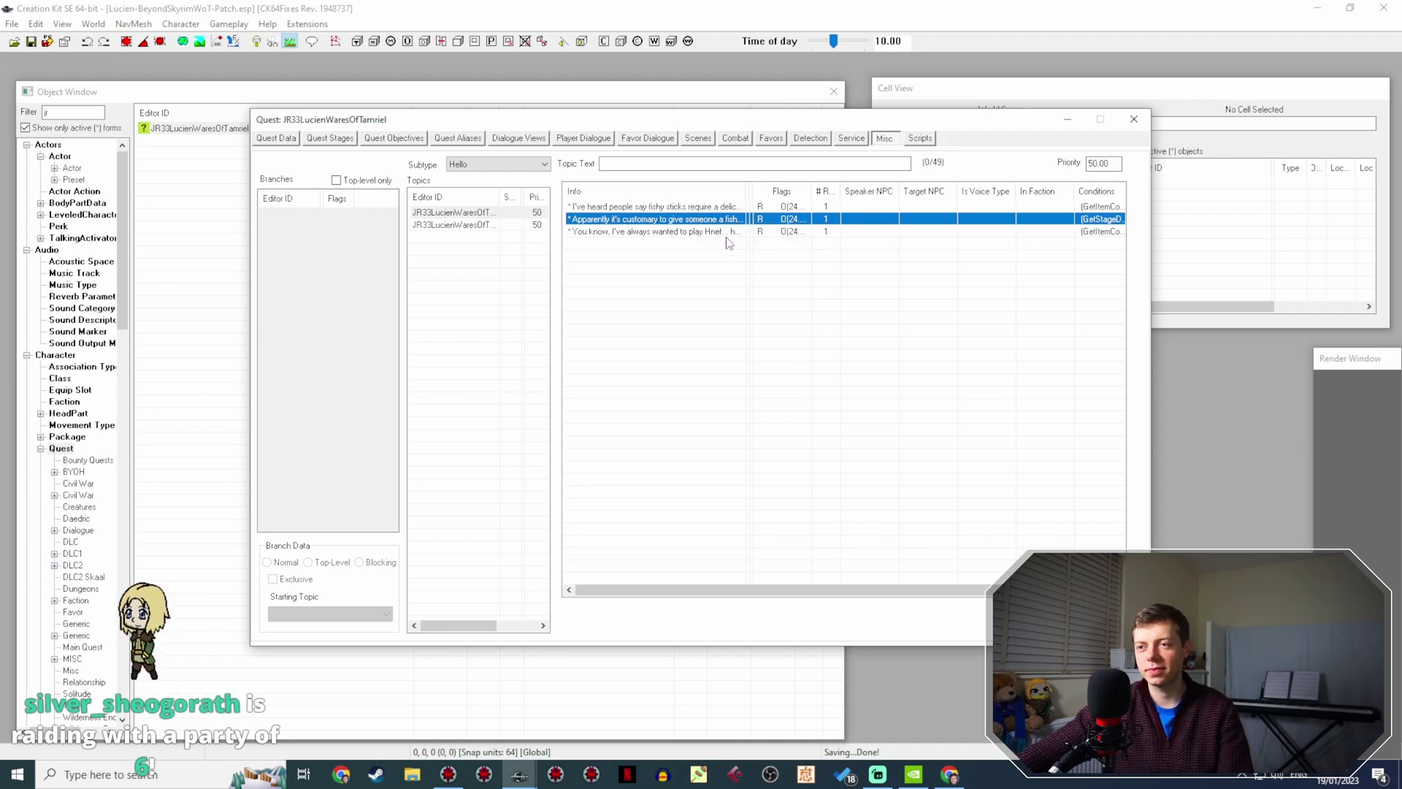
pyautogui.hotkey('ctrl', 'v')
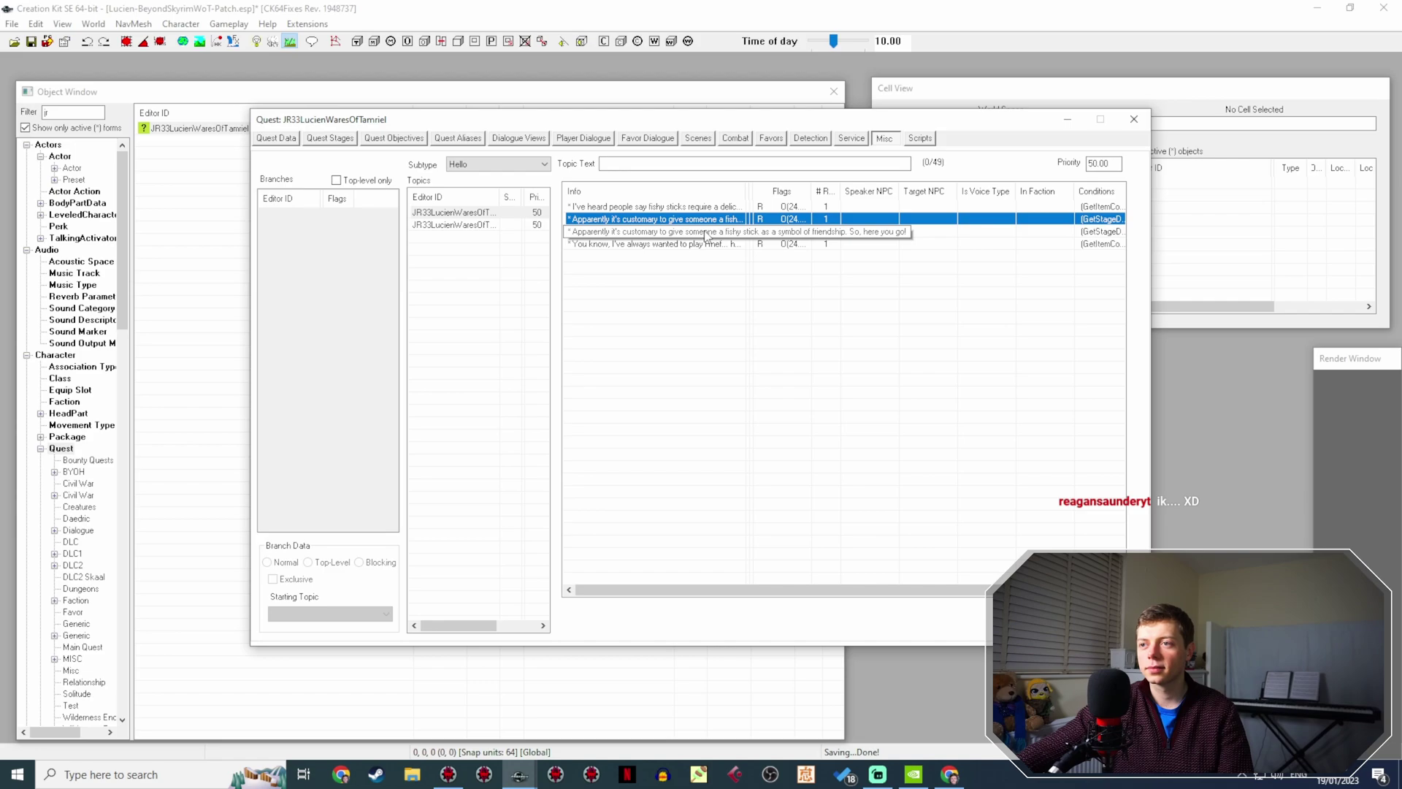
pyautogui.click(706, 232)
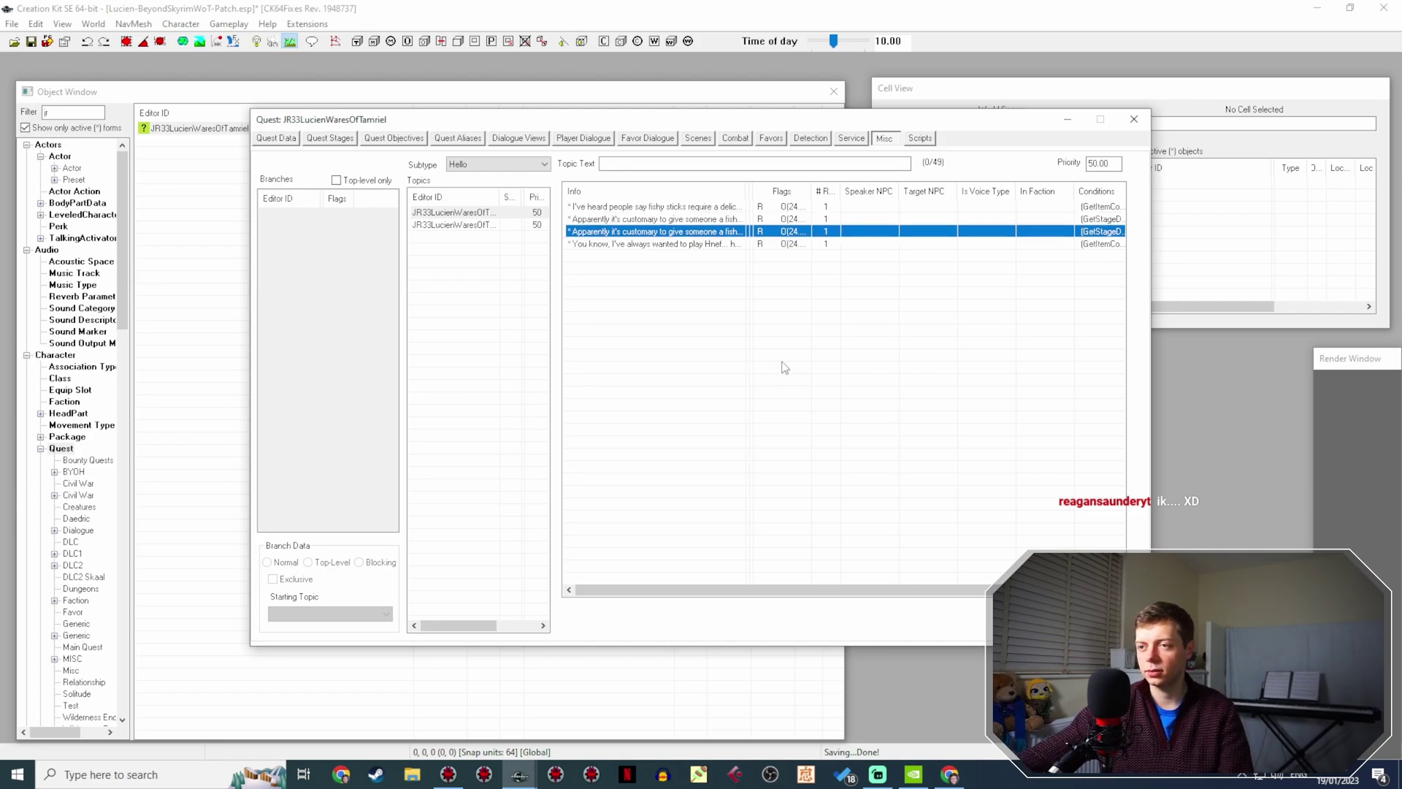
pyautogui.press('Delete')
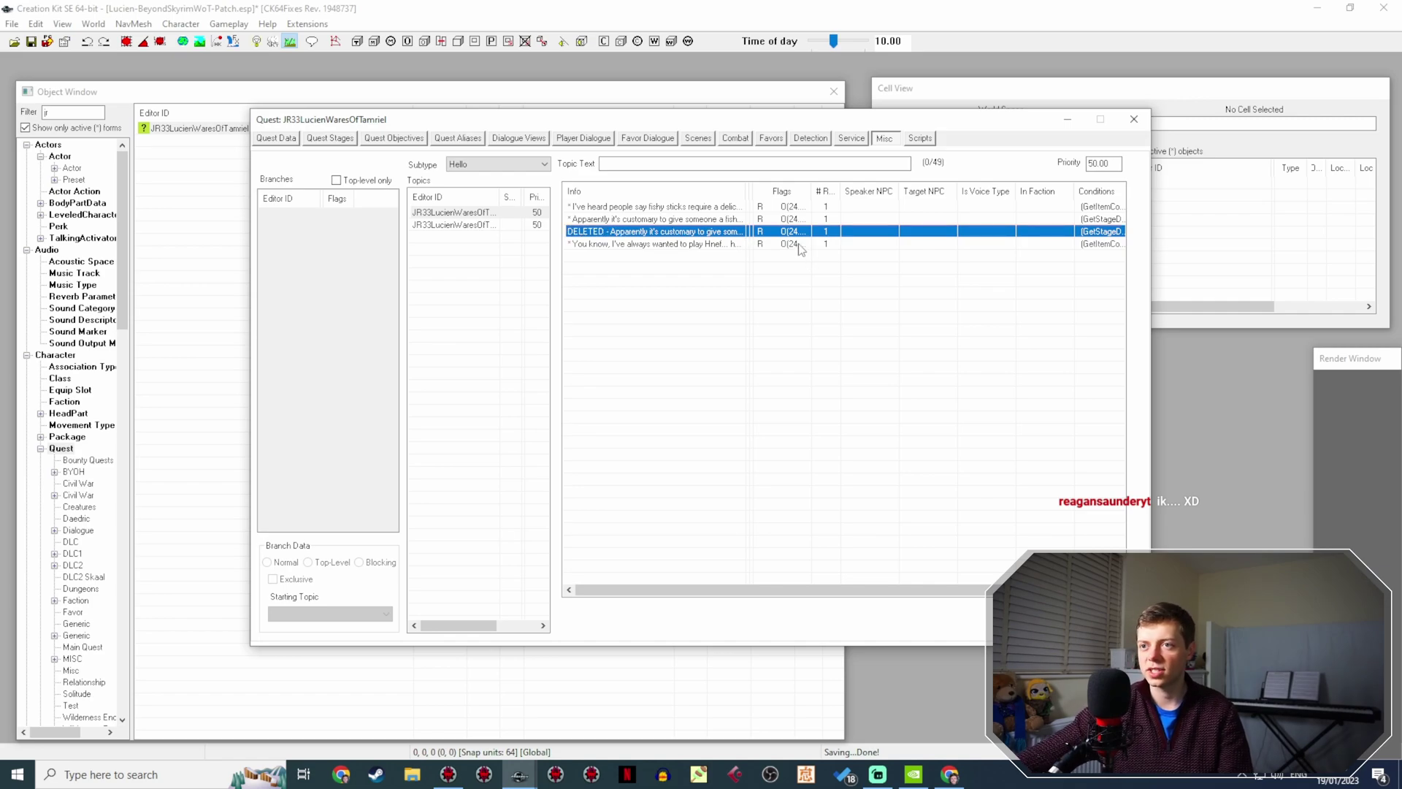
# Duplicate the Hello info about wanting to play hnefatafl and open the copy's response text for editing.
pyautogui.click(717, 246)
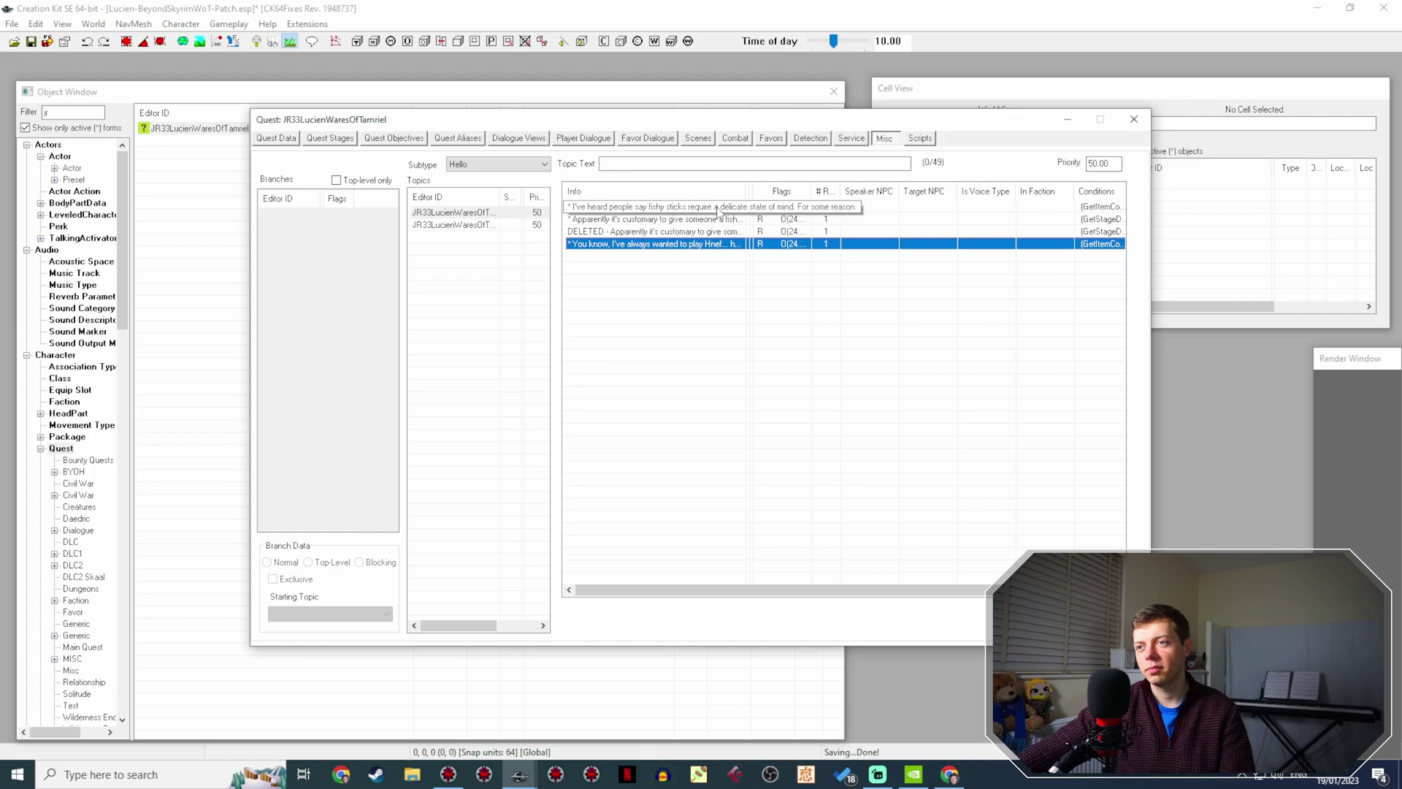
pyautogui.rightClick(699, 248)
pyautogui.click(731, 273)
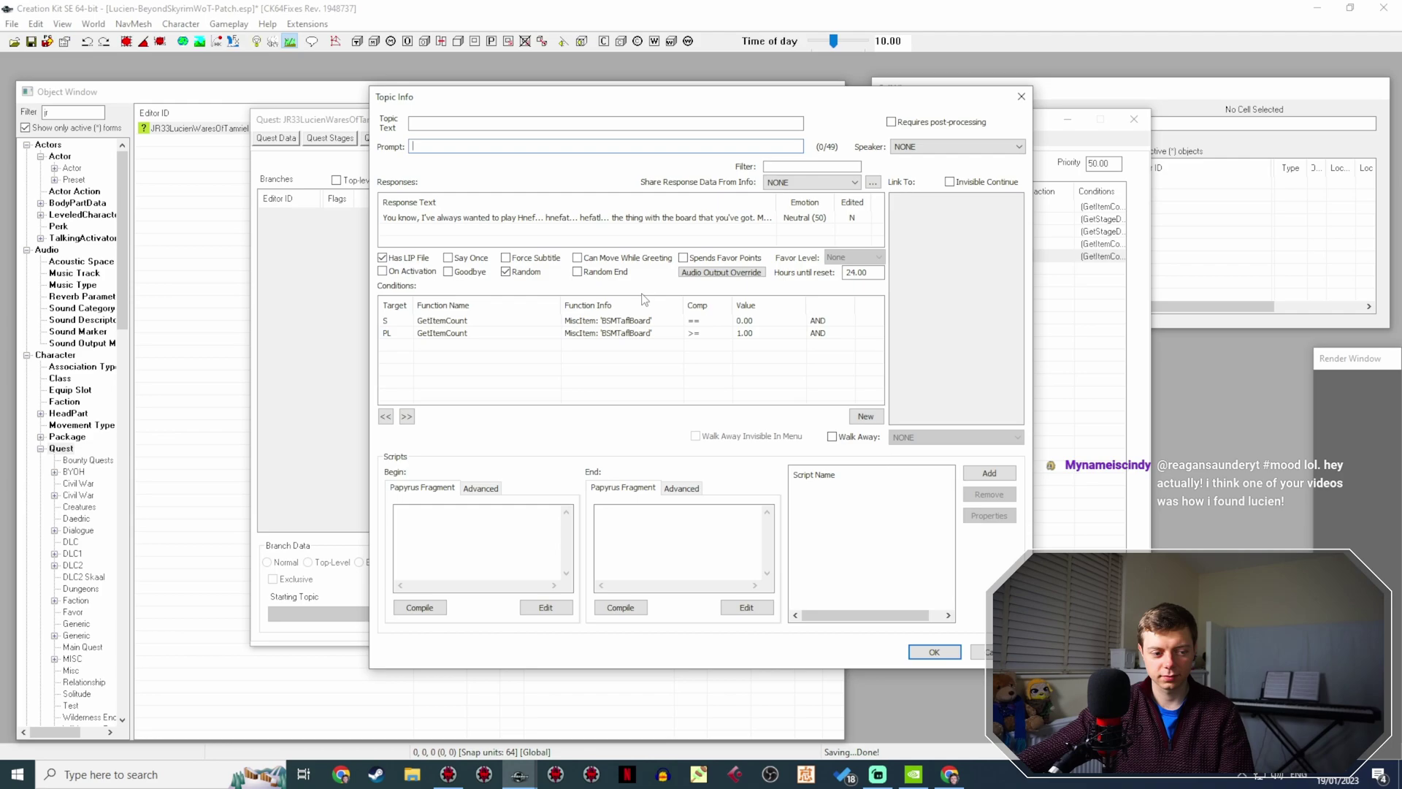
pyautogui.doubleClick(676, 218)
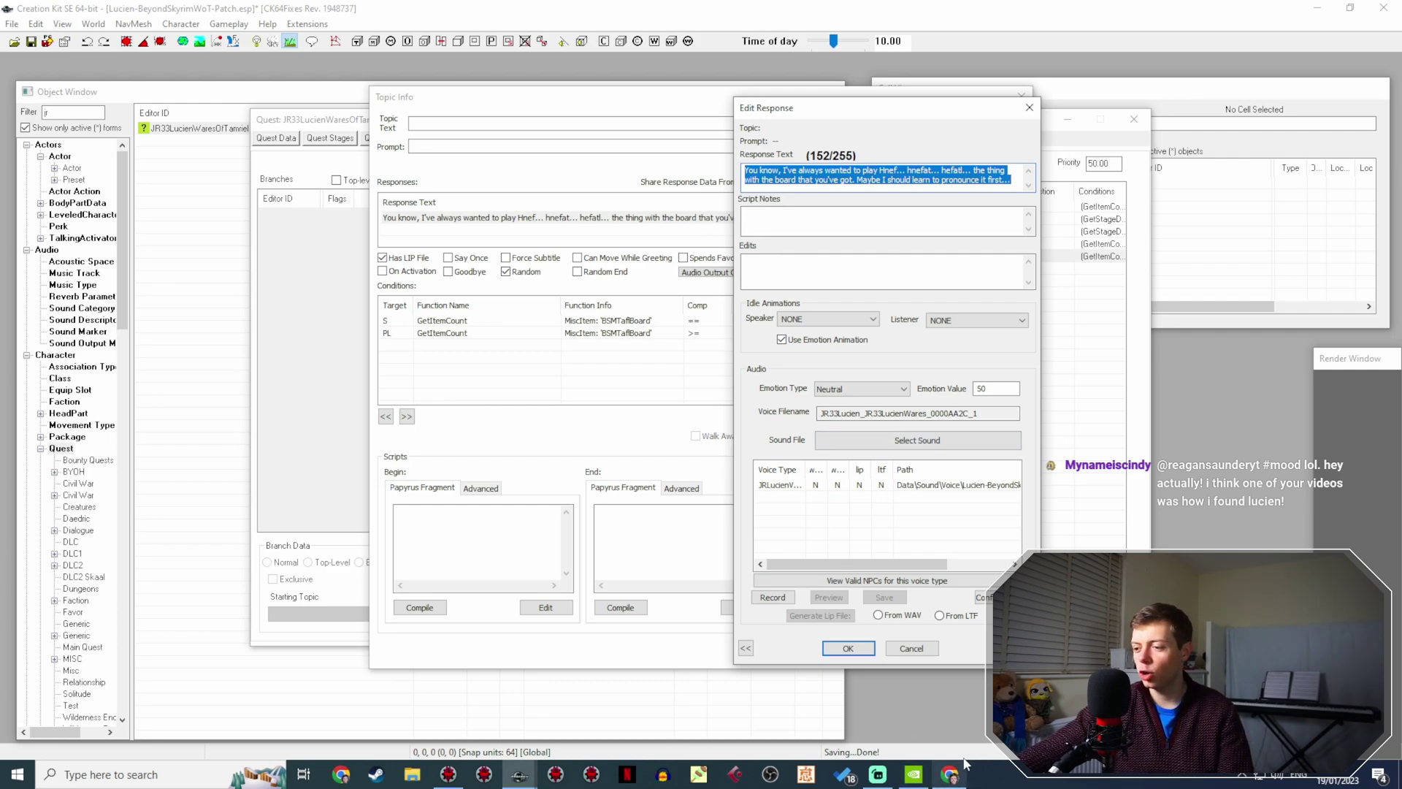
# Switch to SSEEdit and look up the Ashlander Teacup and Ashlander Teapot records among the merchant plugin's miscellaneous items.
pyautogui.click(951, 776)
pyautogui.click(956, 780)
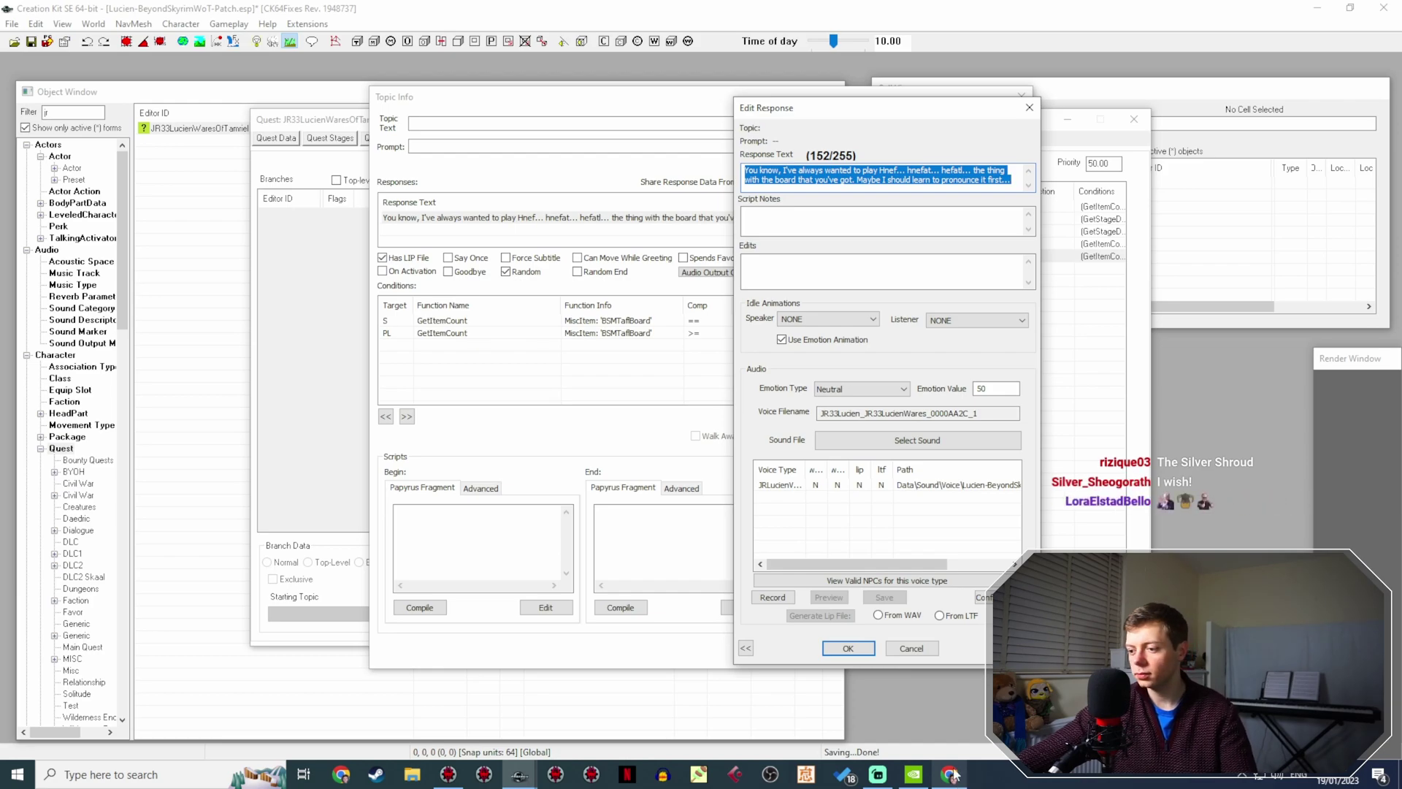
pyautogui.click(949, 780)
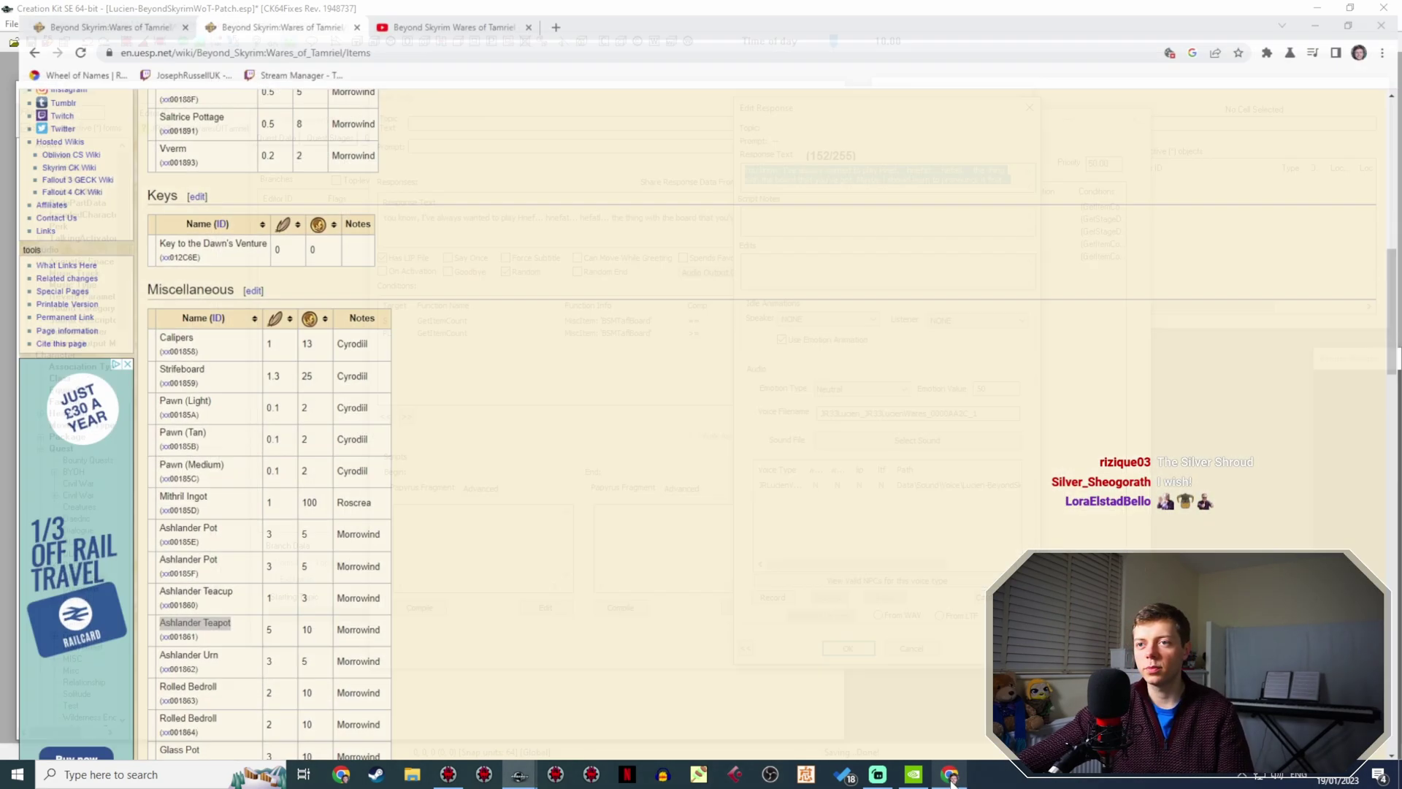
pyautogui.click(950, 780)
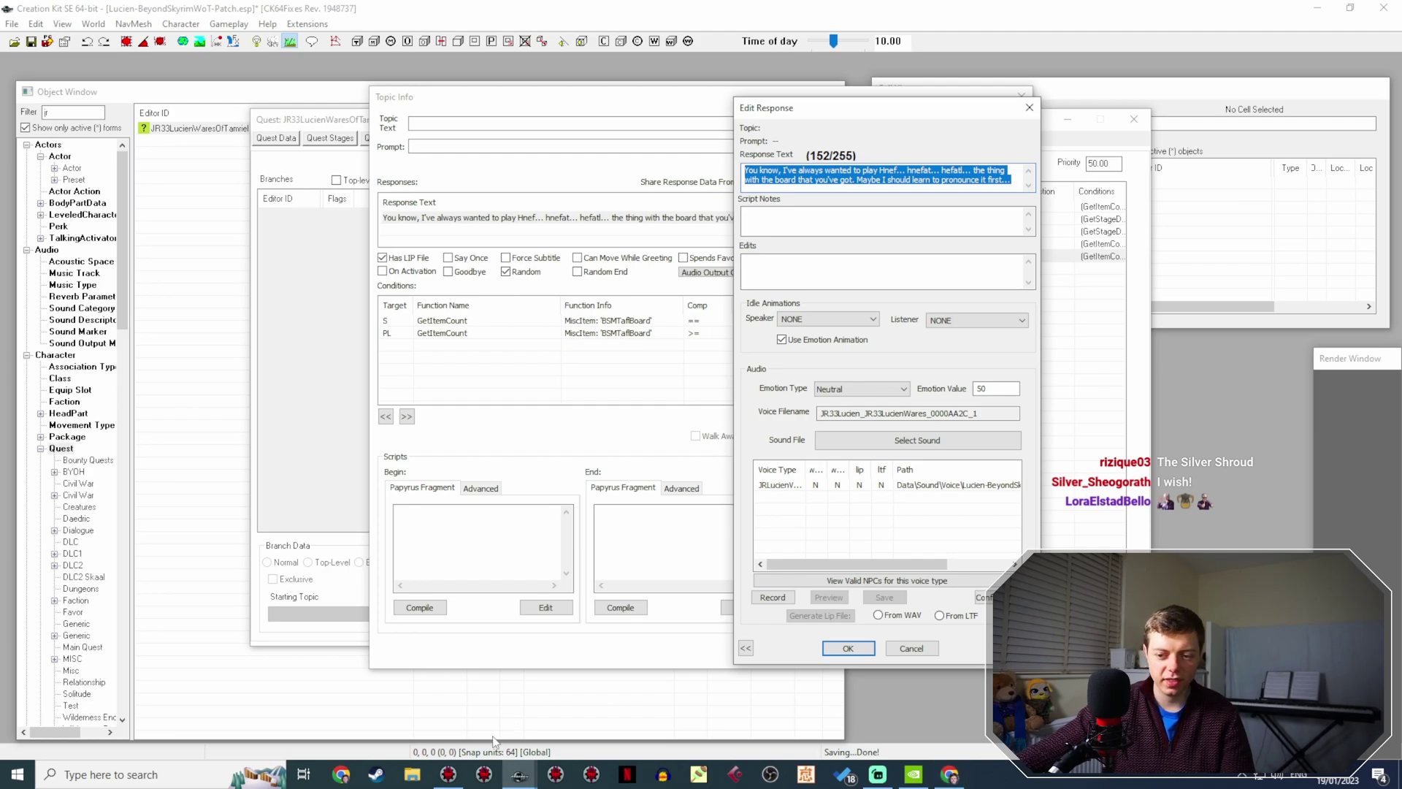
pyautogui.click(448, 777)
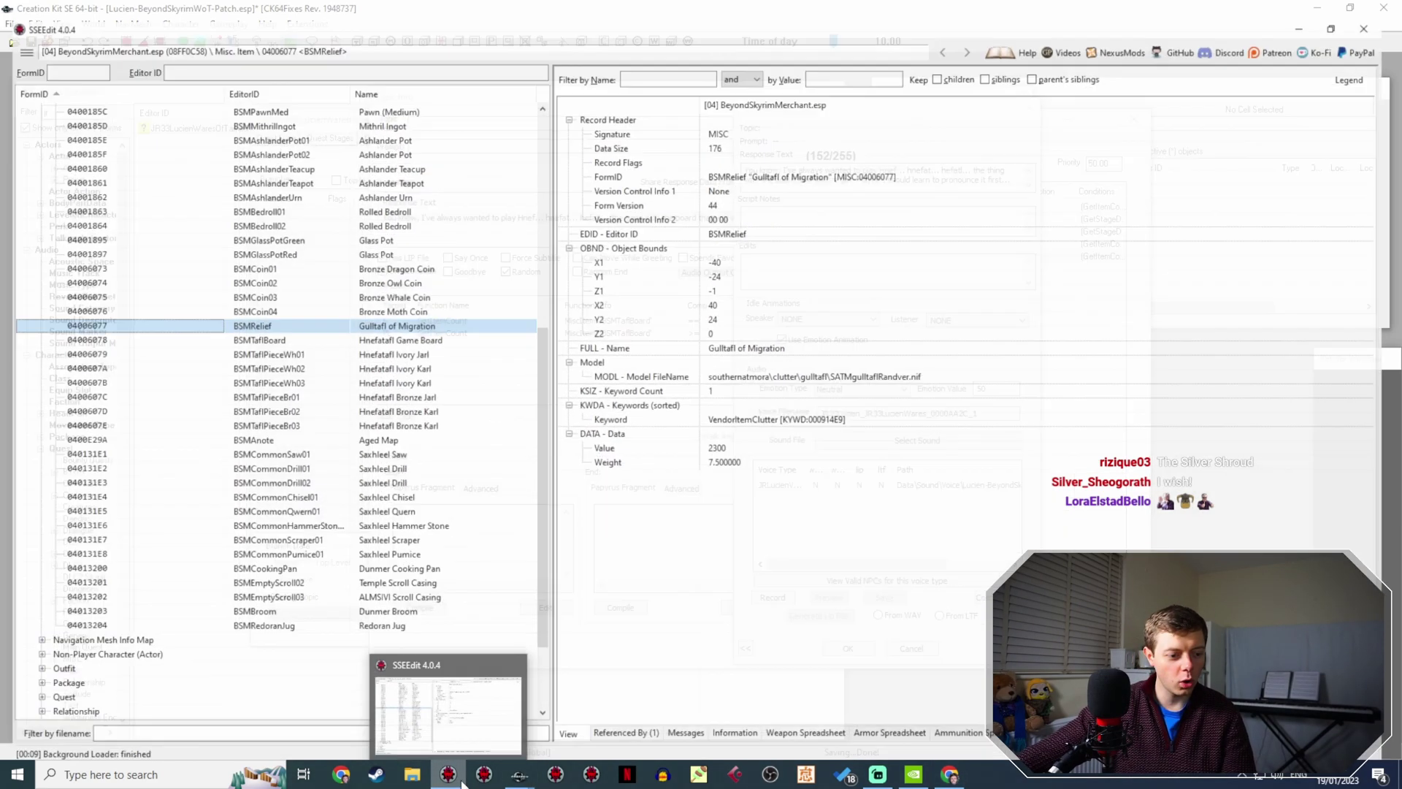
pyautogui.click(461, 783)
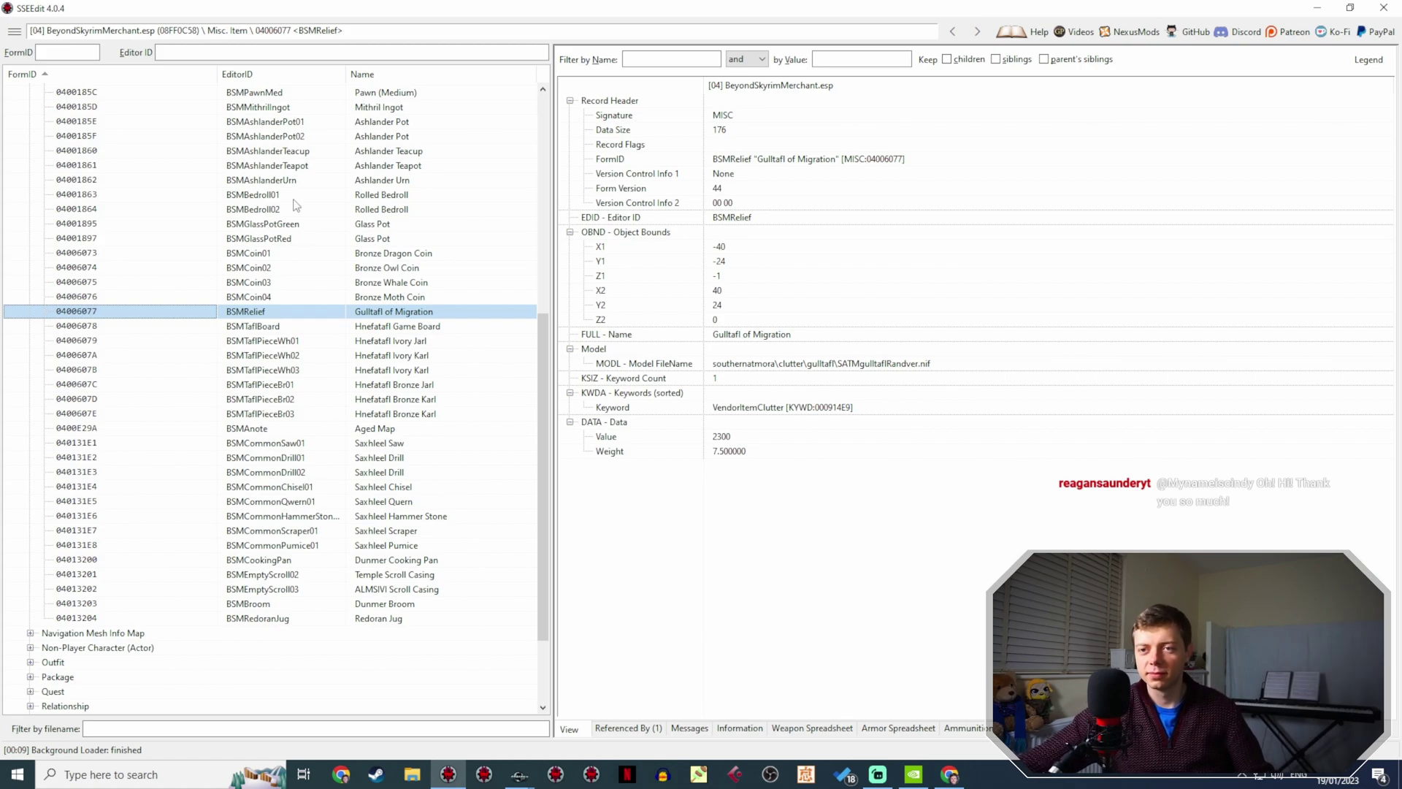
pyautogui.scroll(4, 384, 252)
pyautogui.click(379, 301)
pyautogui.click(381, 327)
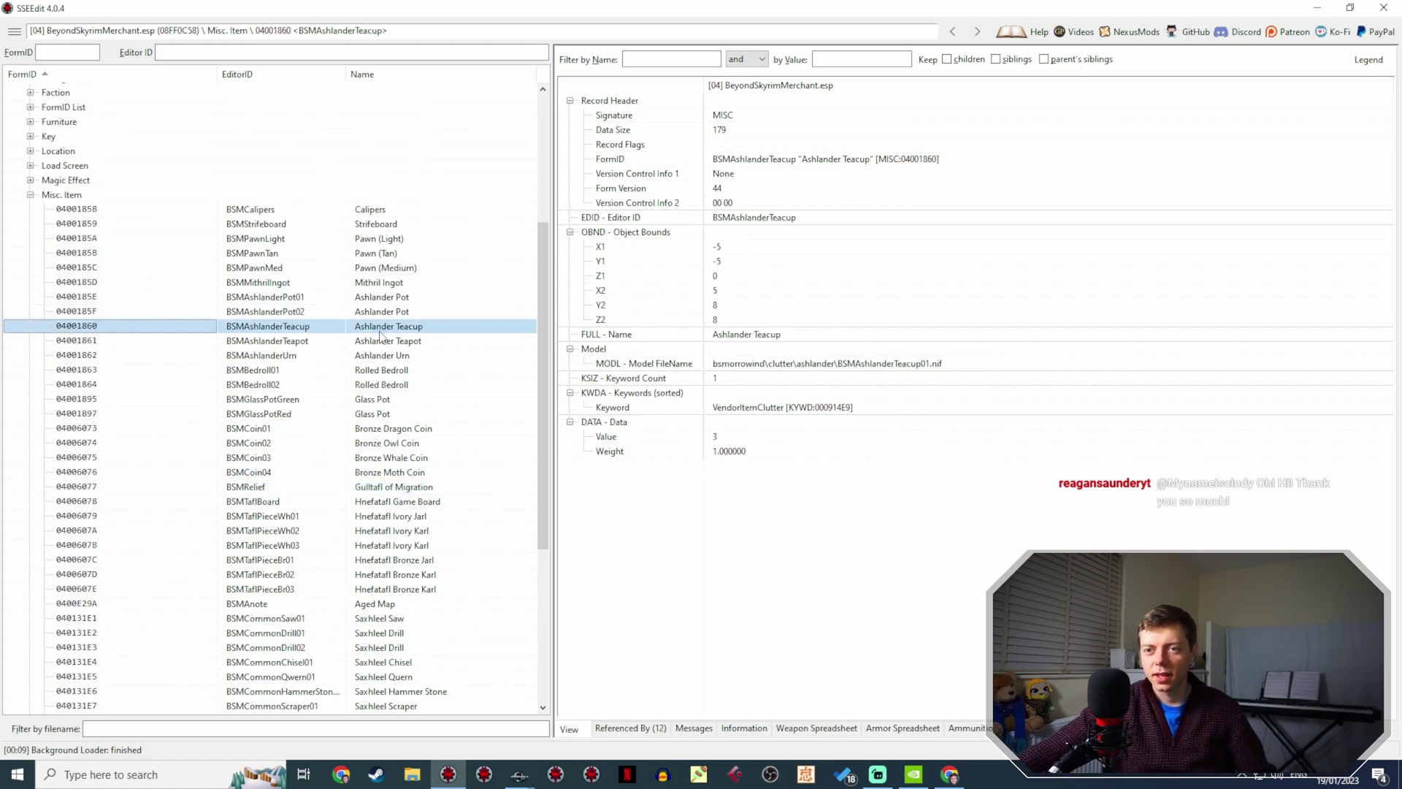
pyautogui.click(384, 343)
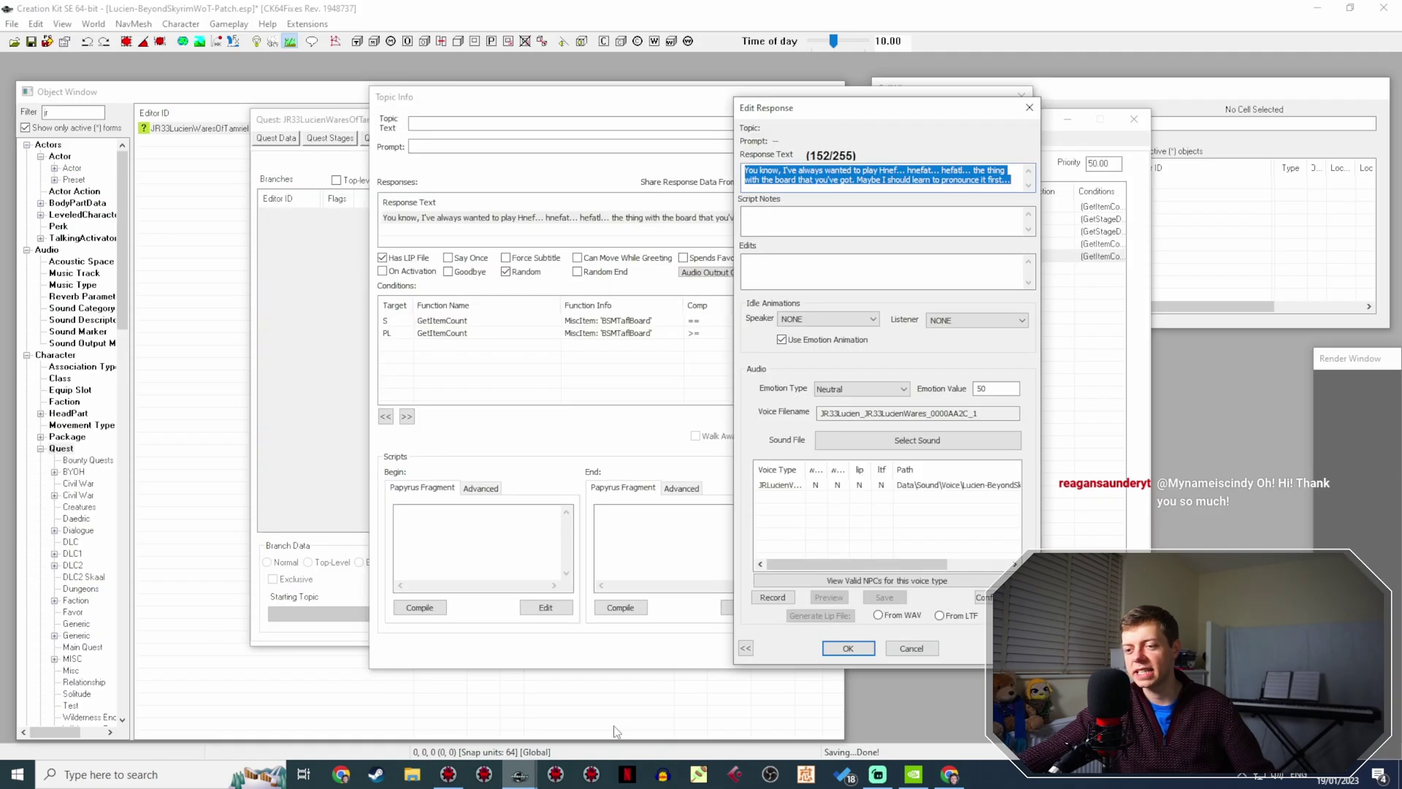
# Switch to the Creation Kit, leave the response editor and set the Subject GetItemCount condition's item to BSMAshlanderTeapot.
pyautogui.click(520, 774)
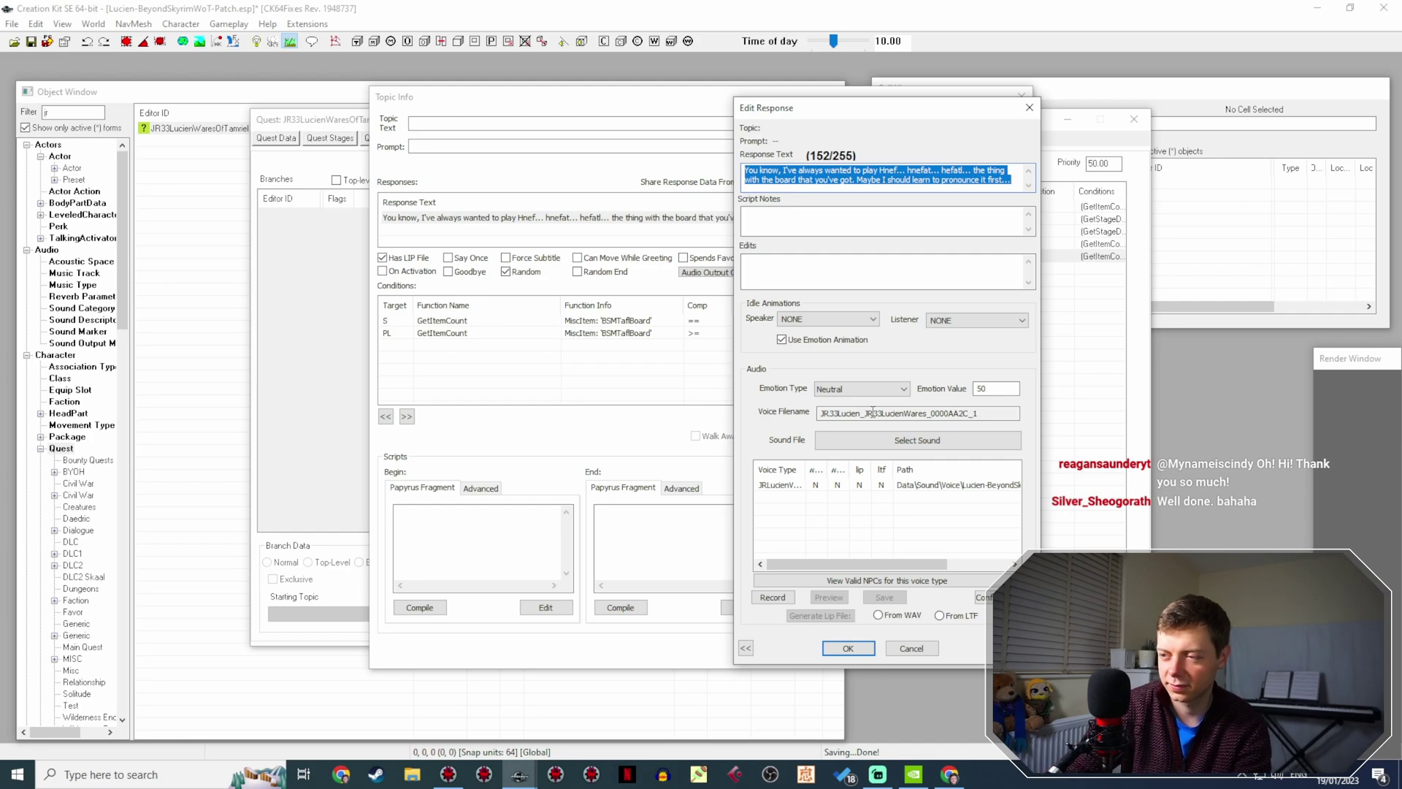
pyautogui.click(847, 647)
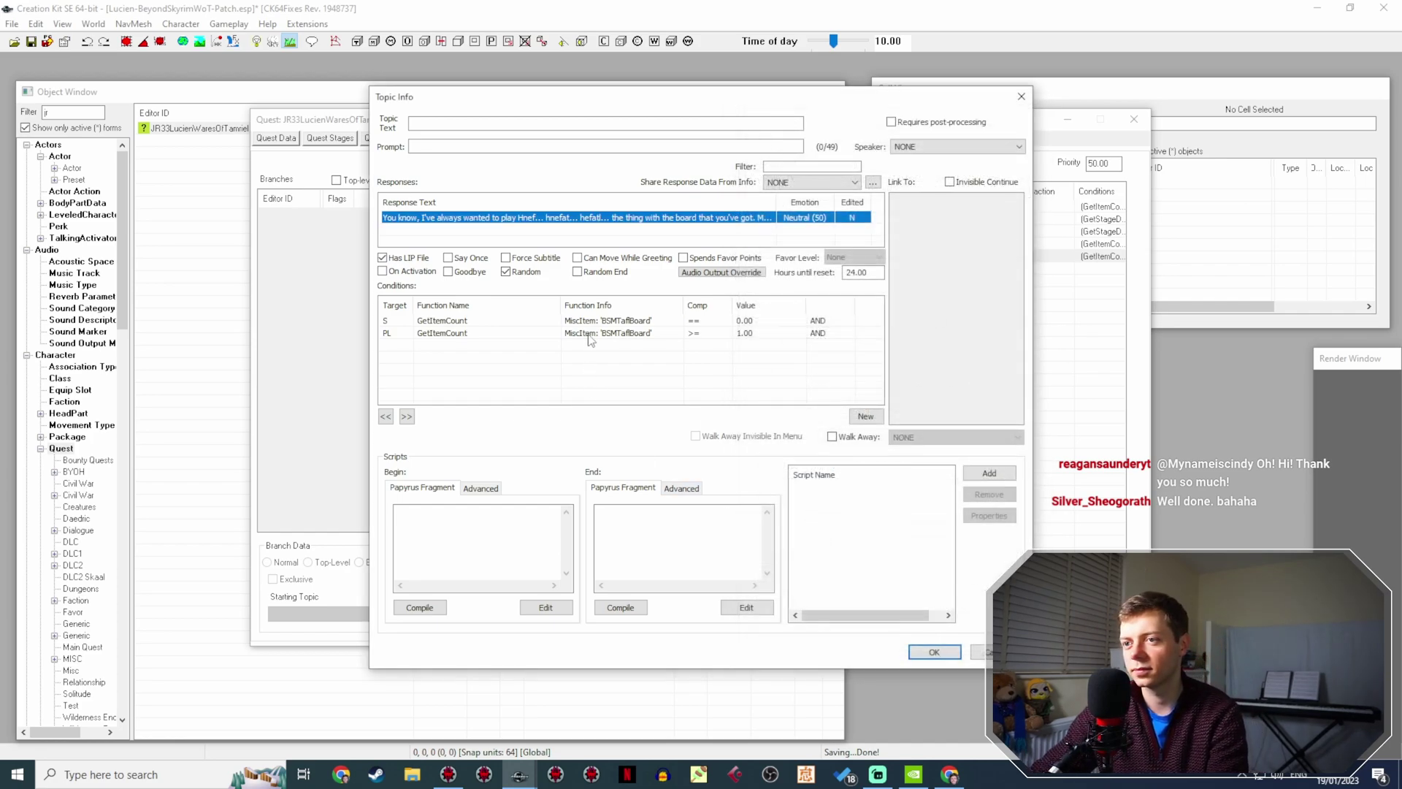
pyautogui.doubleClick(643, 333)
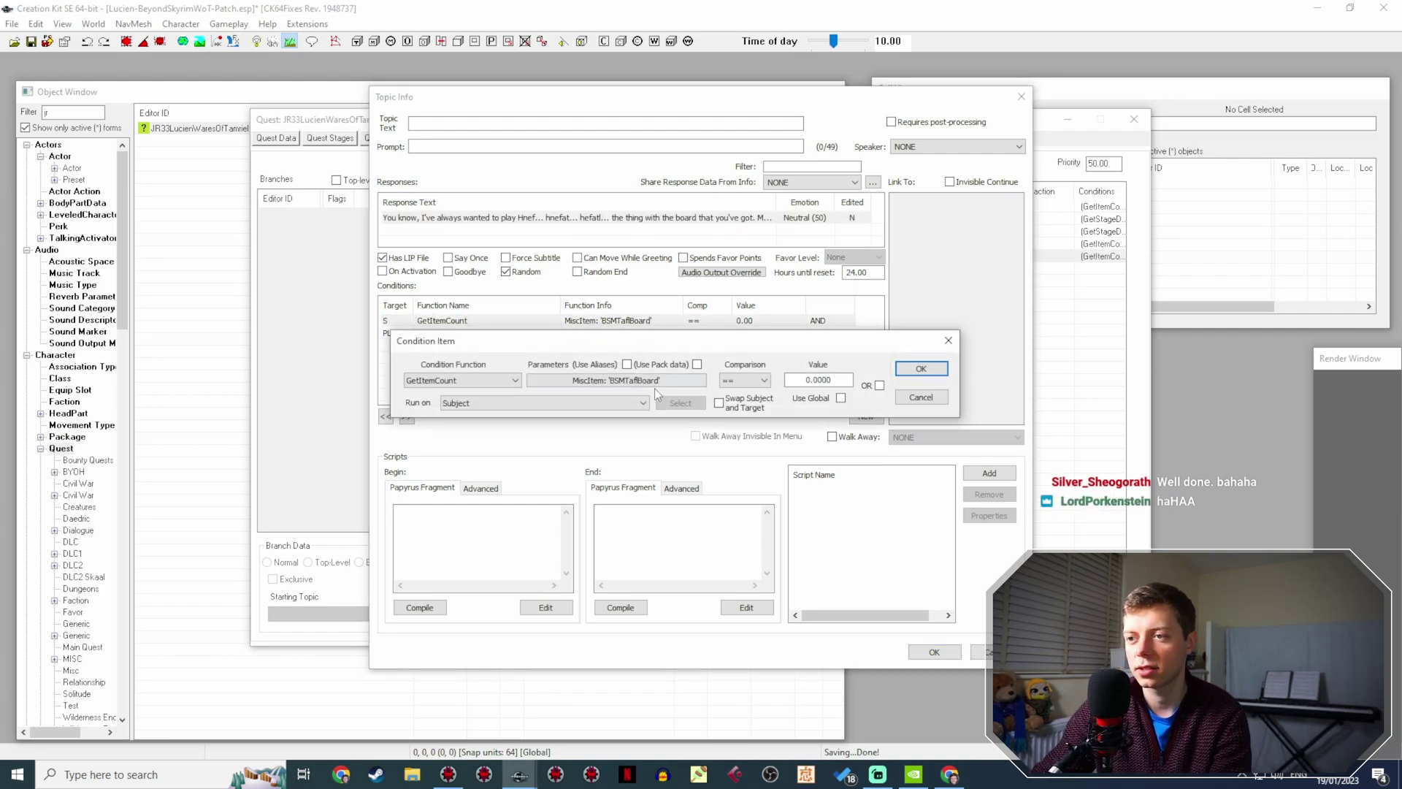
pyautogui.click(659, 379)
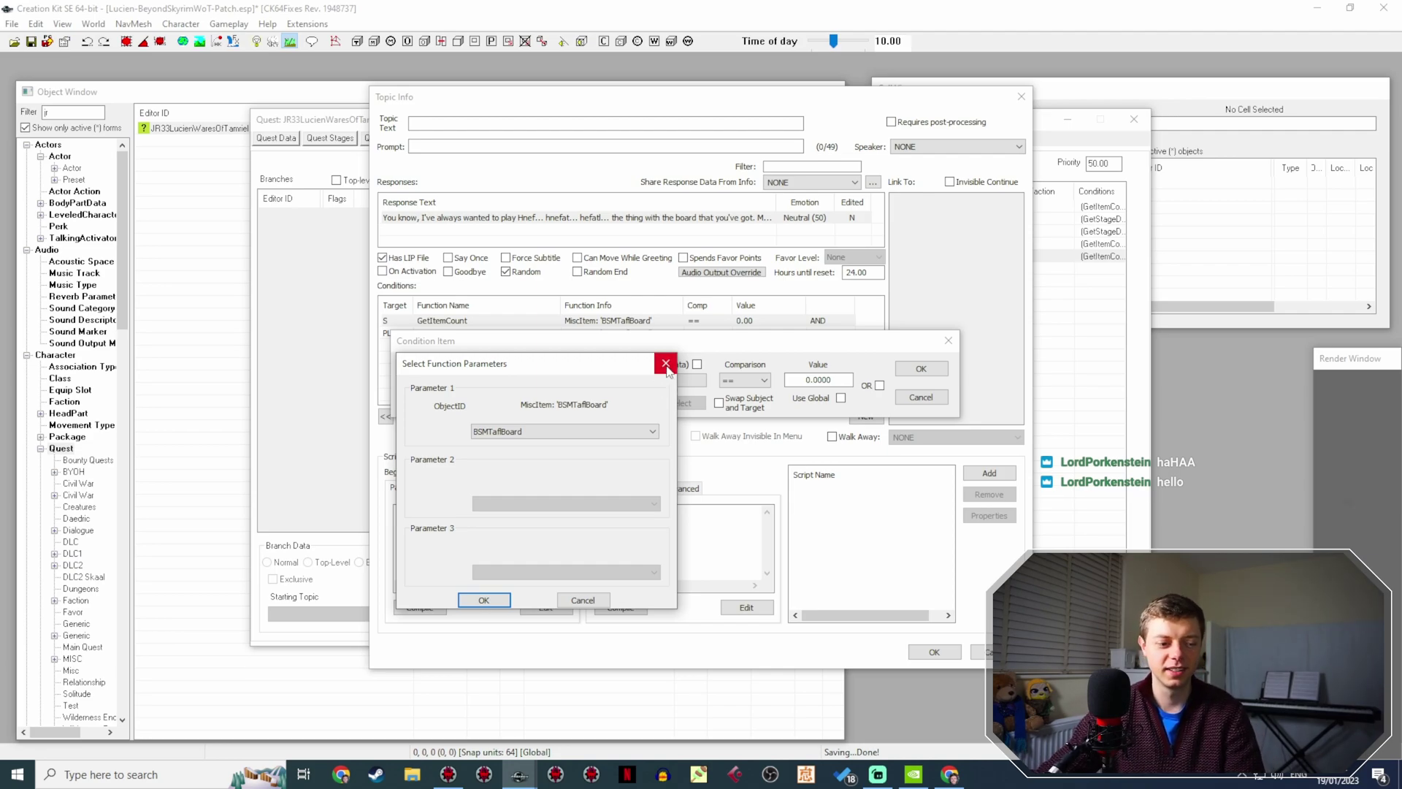
pyautogui.click(617, 432)
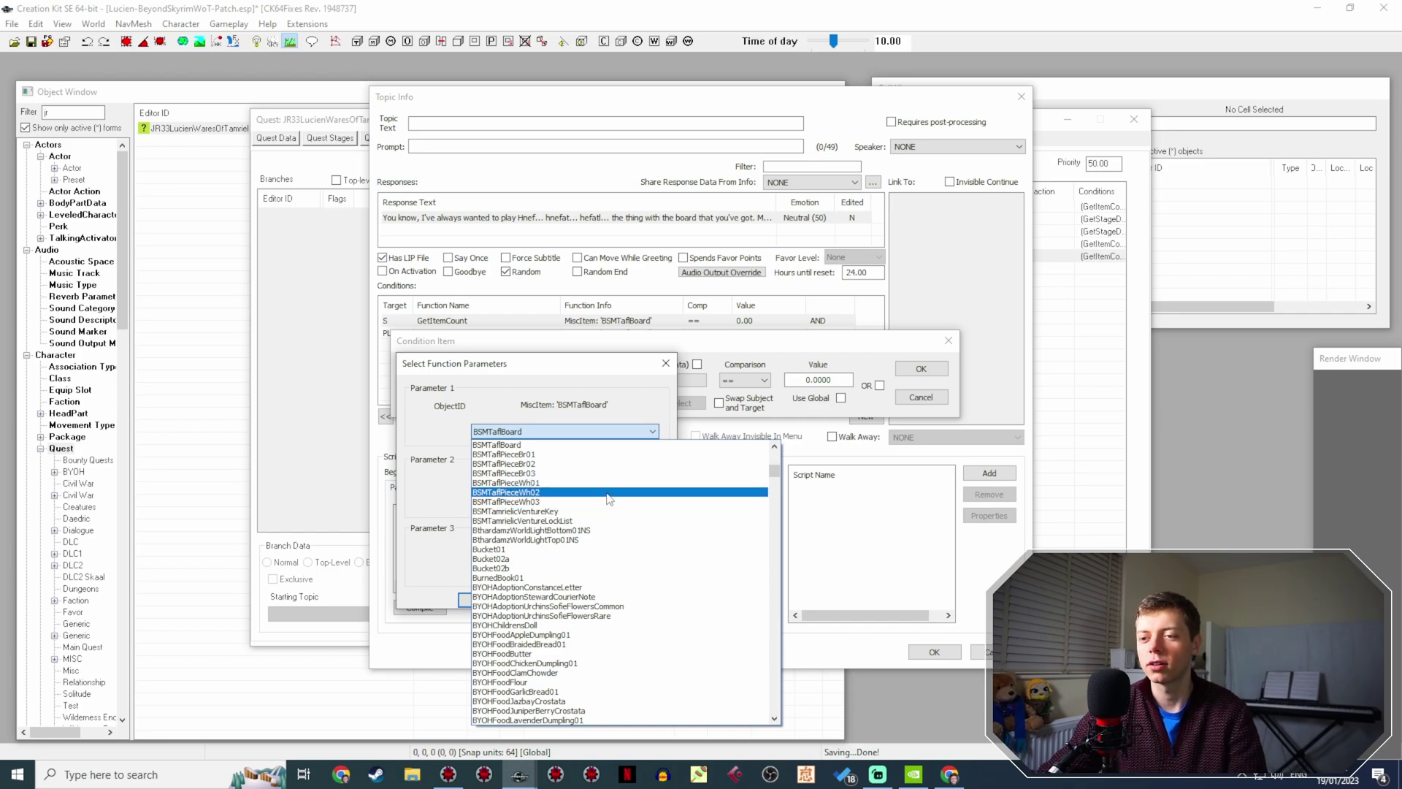
pyautogui.scroll(6, 610, 499)
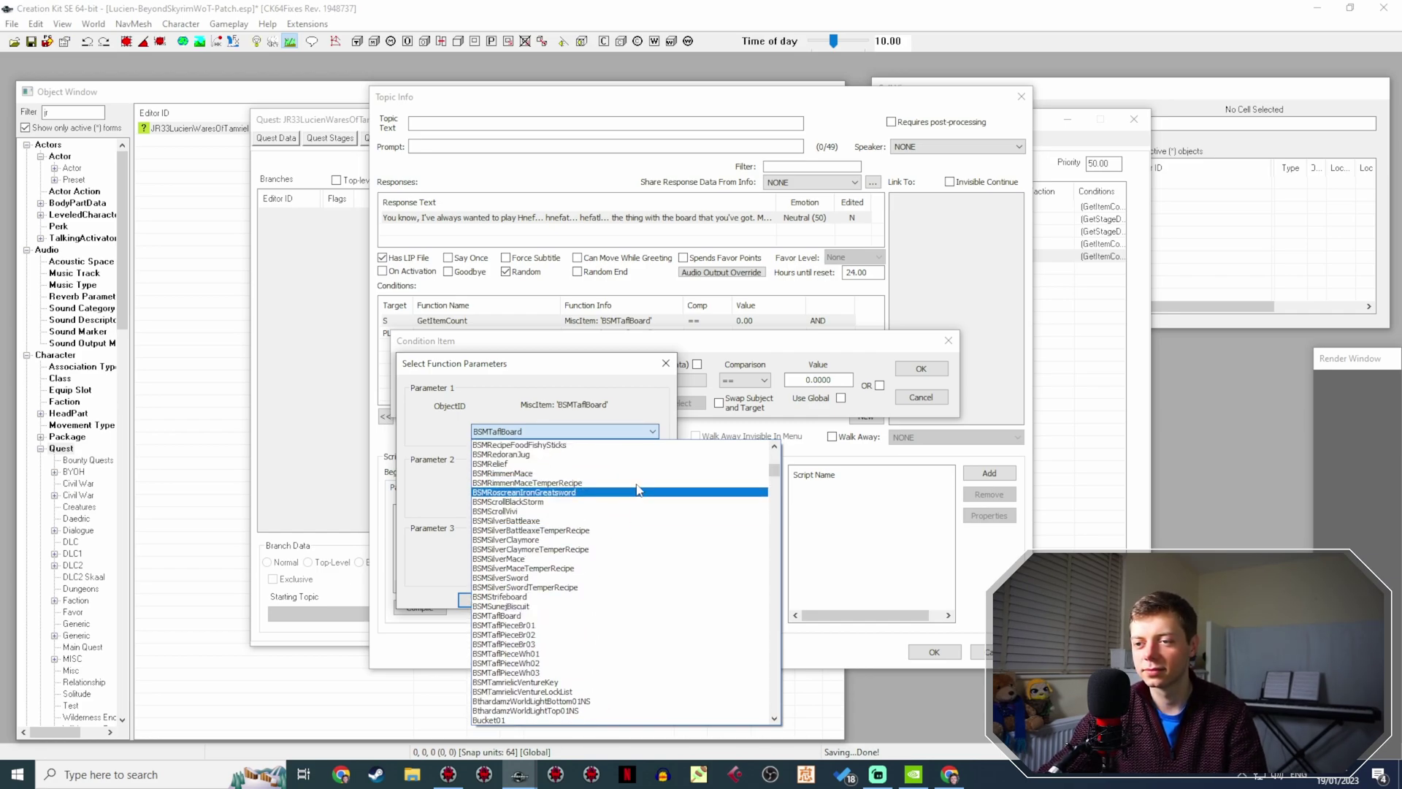
pyautogui.scroll(-2, 642, 570)
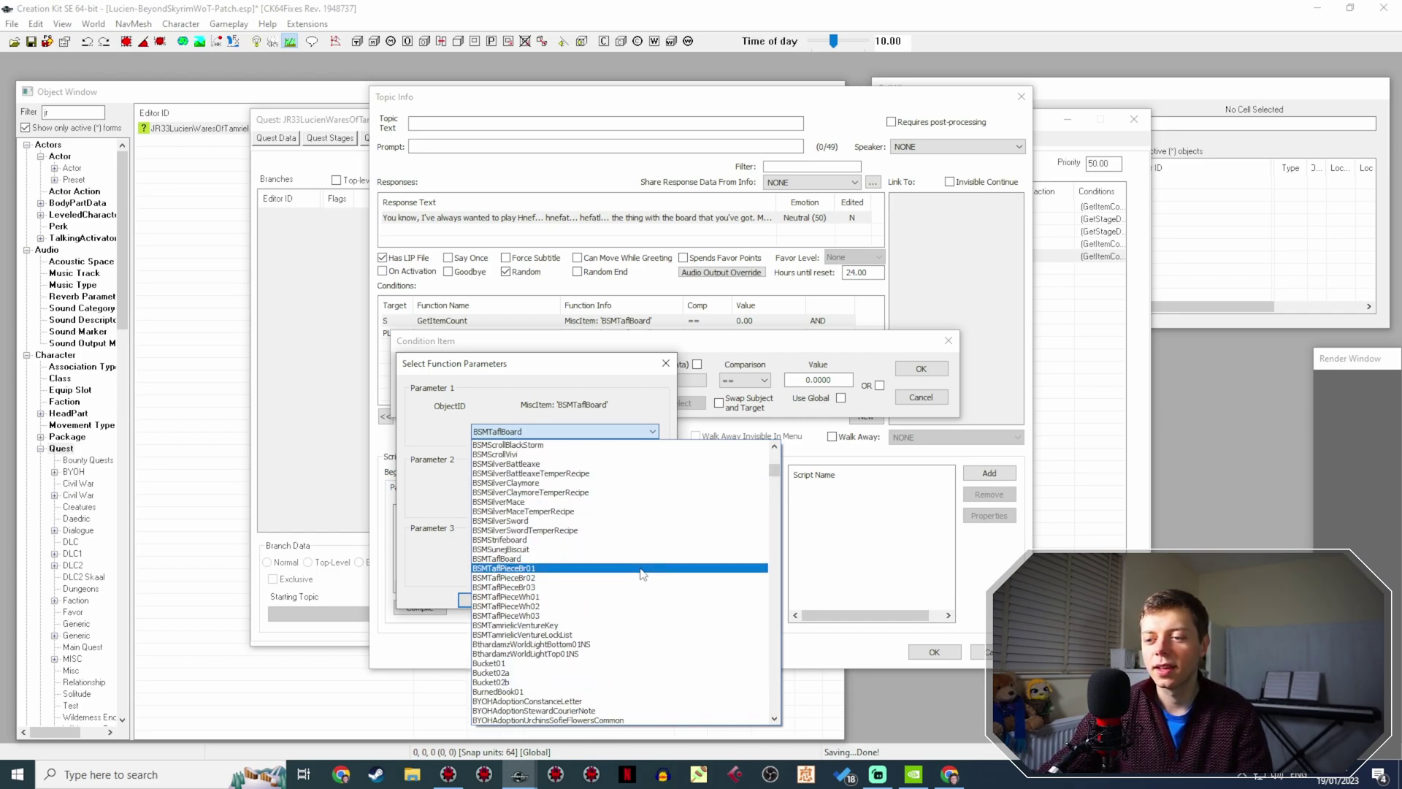
pyautogui.scroll(7, 650, 597)
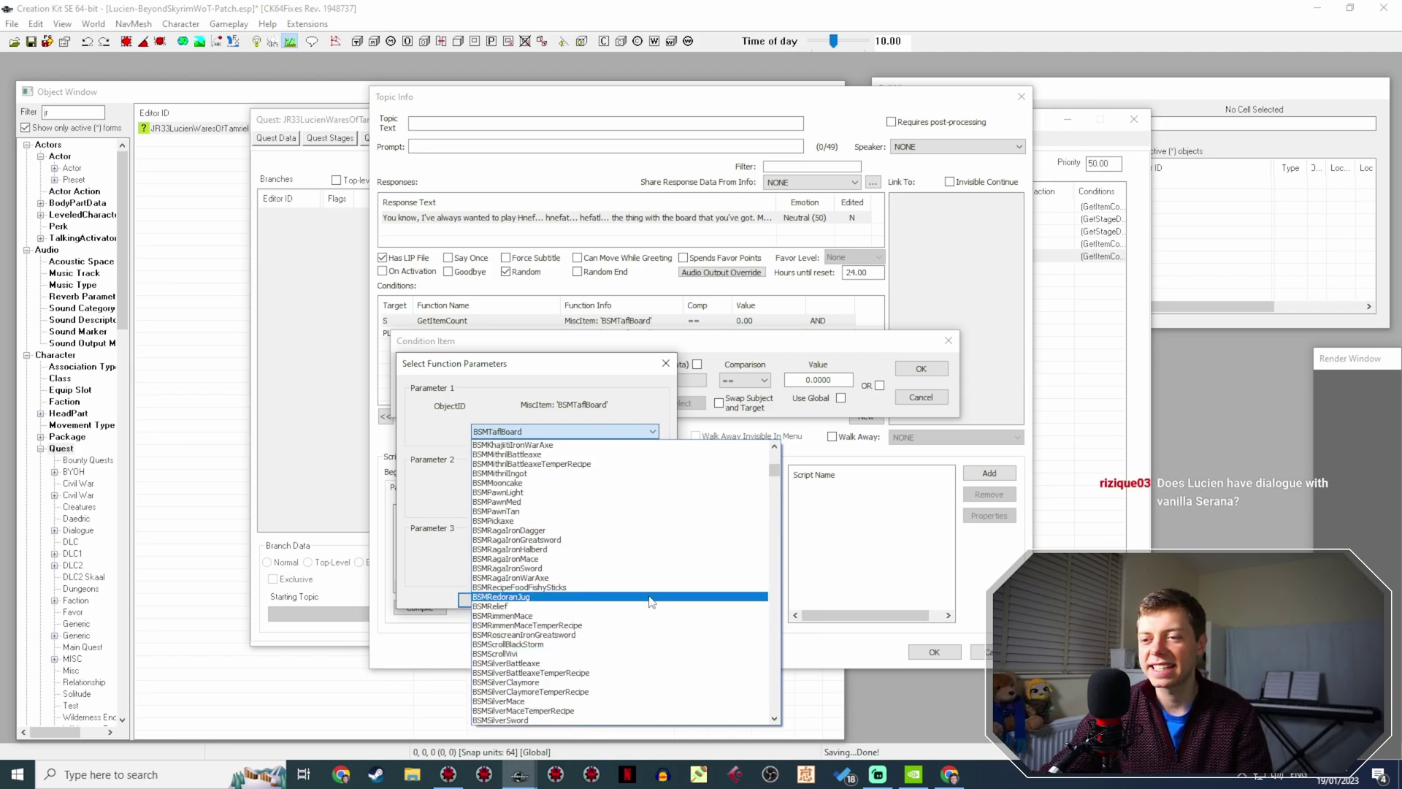
pyautogui.scroll(9, 650, 600)
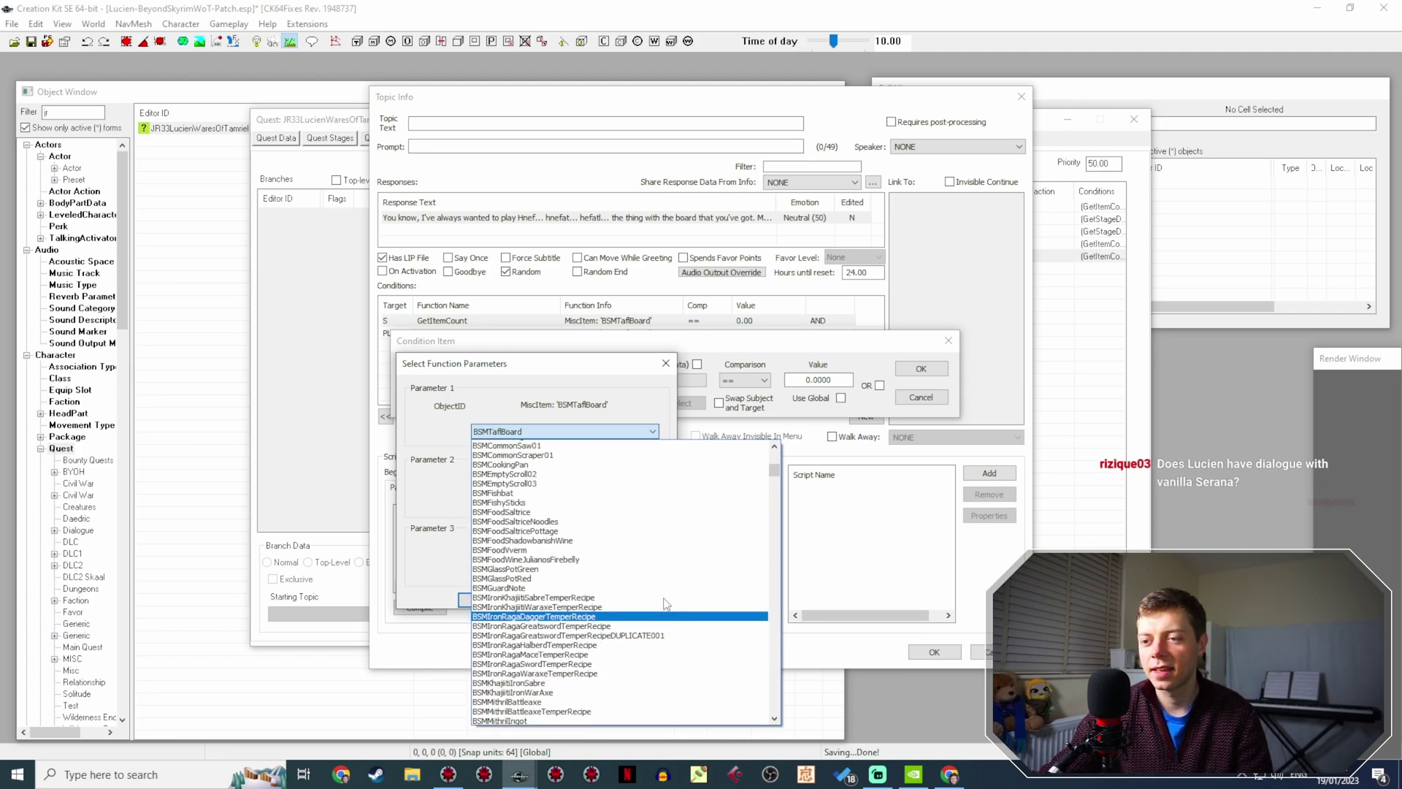
pyautogui.scroll(8, 666, 603)
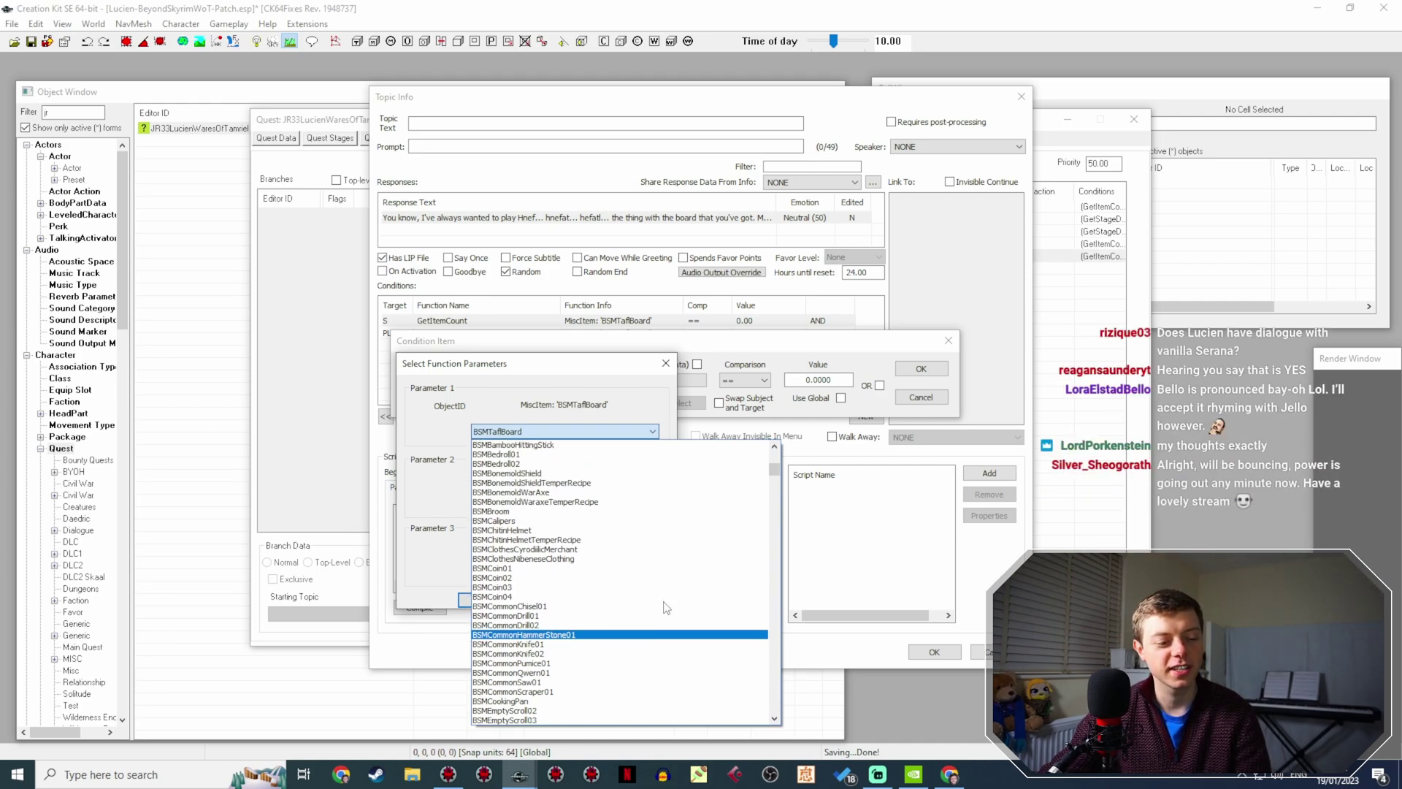
pyautogui.scroll(2, 668, 555)
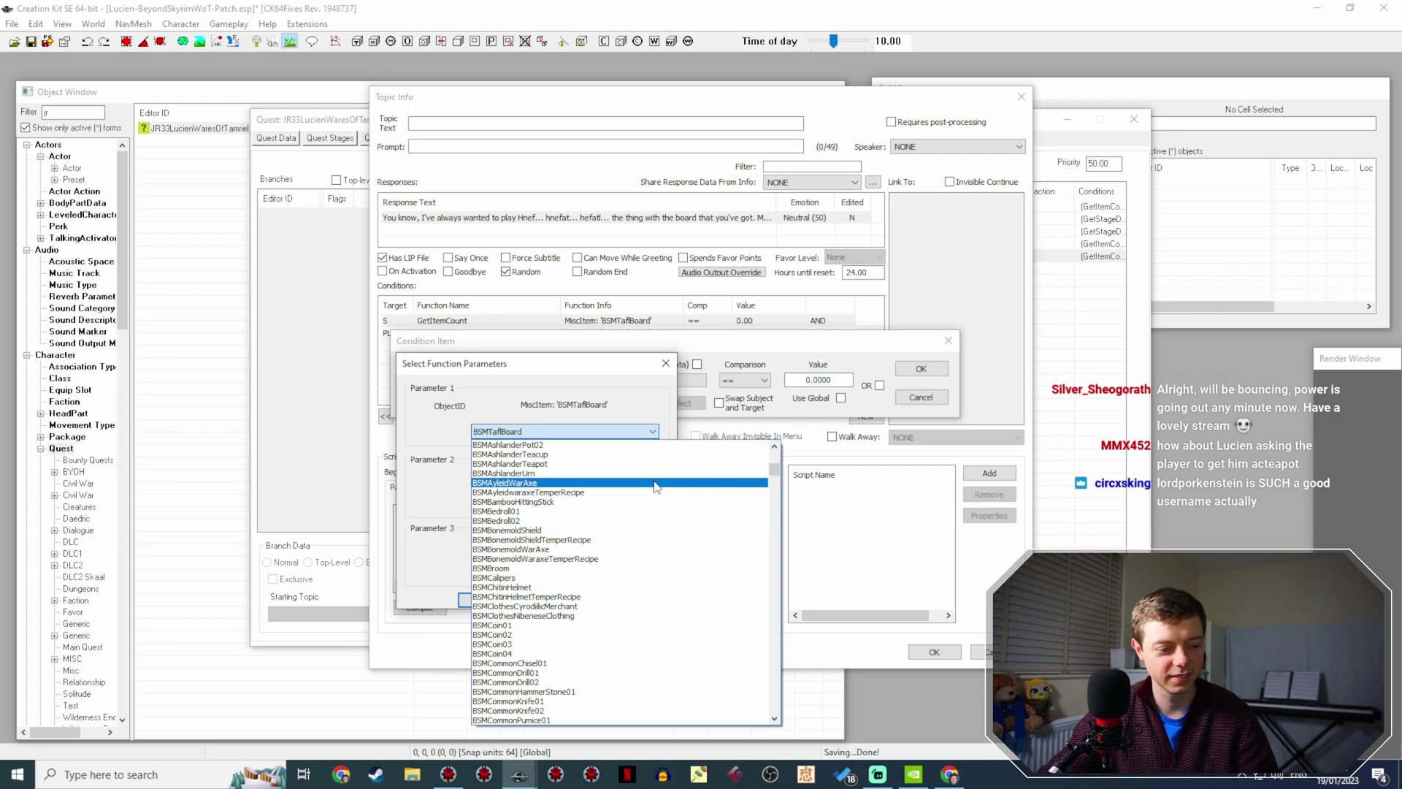
pyautogui.click(653, 464)
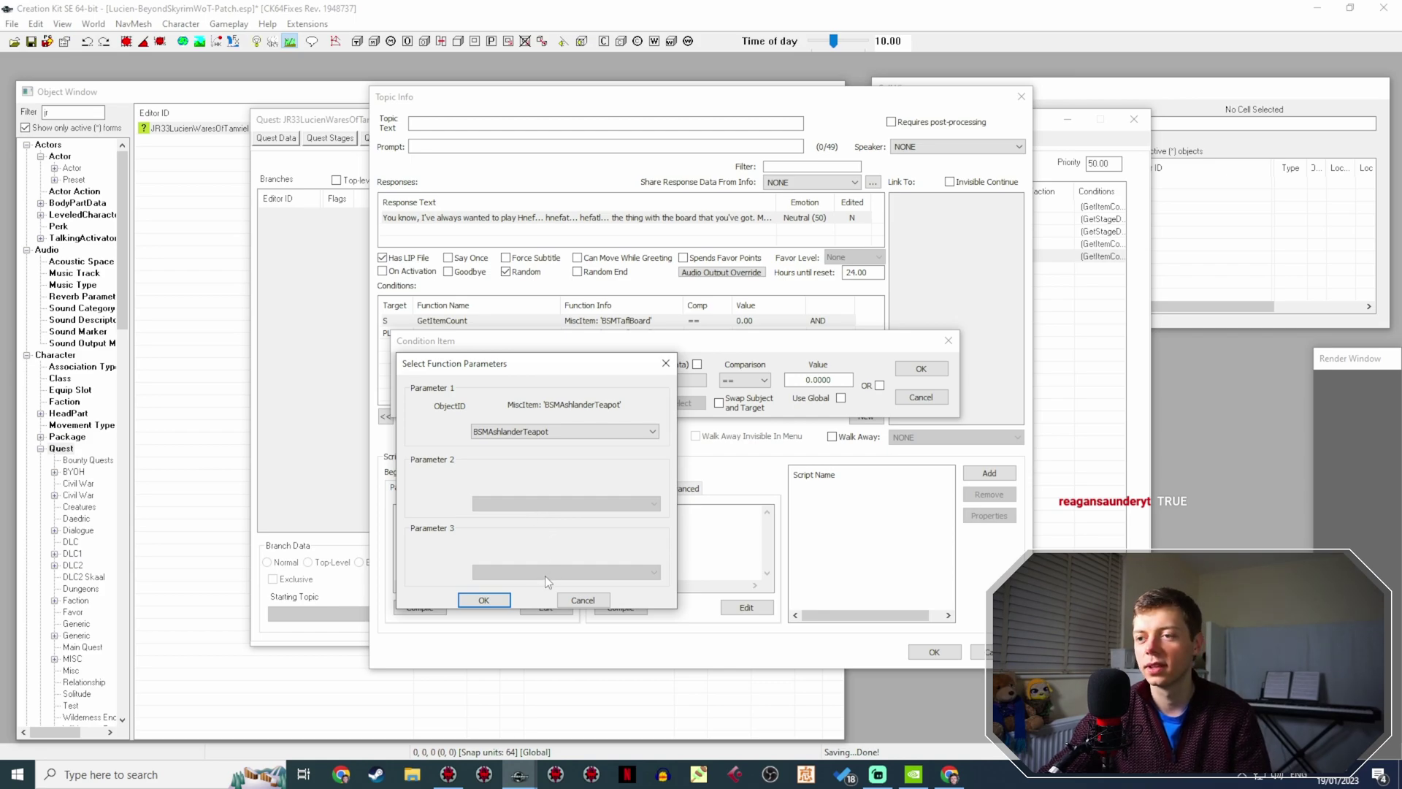
pyautogui.click(485, 599)
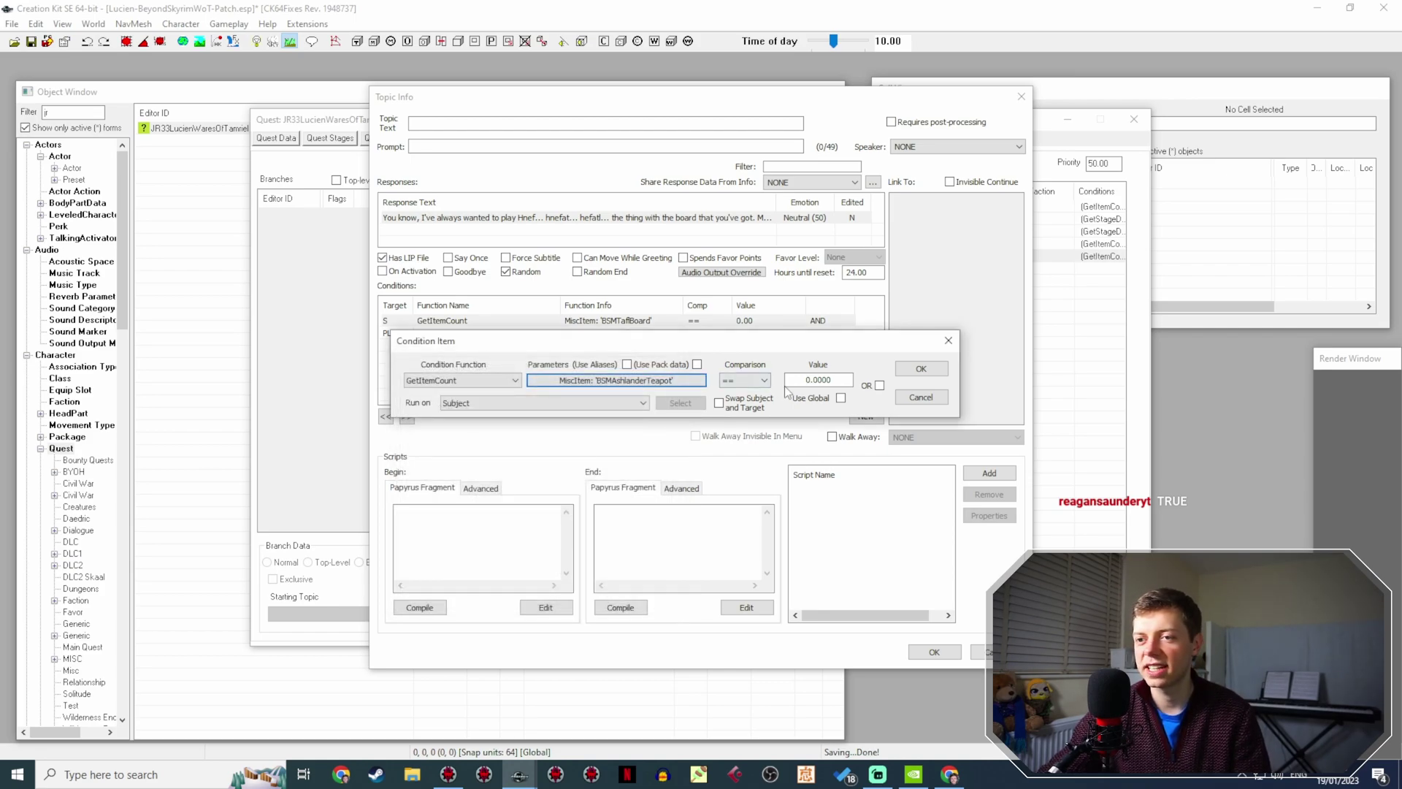
pyautogui.click(920, 369)
# Change the item checked by the Player GetItemCount condition to BSMAshlanderTeapot.
pyautogui.click(657, 332)
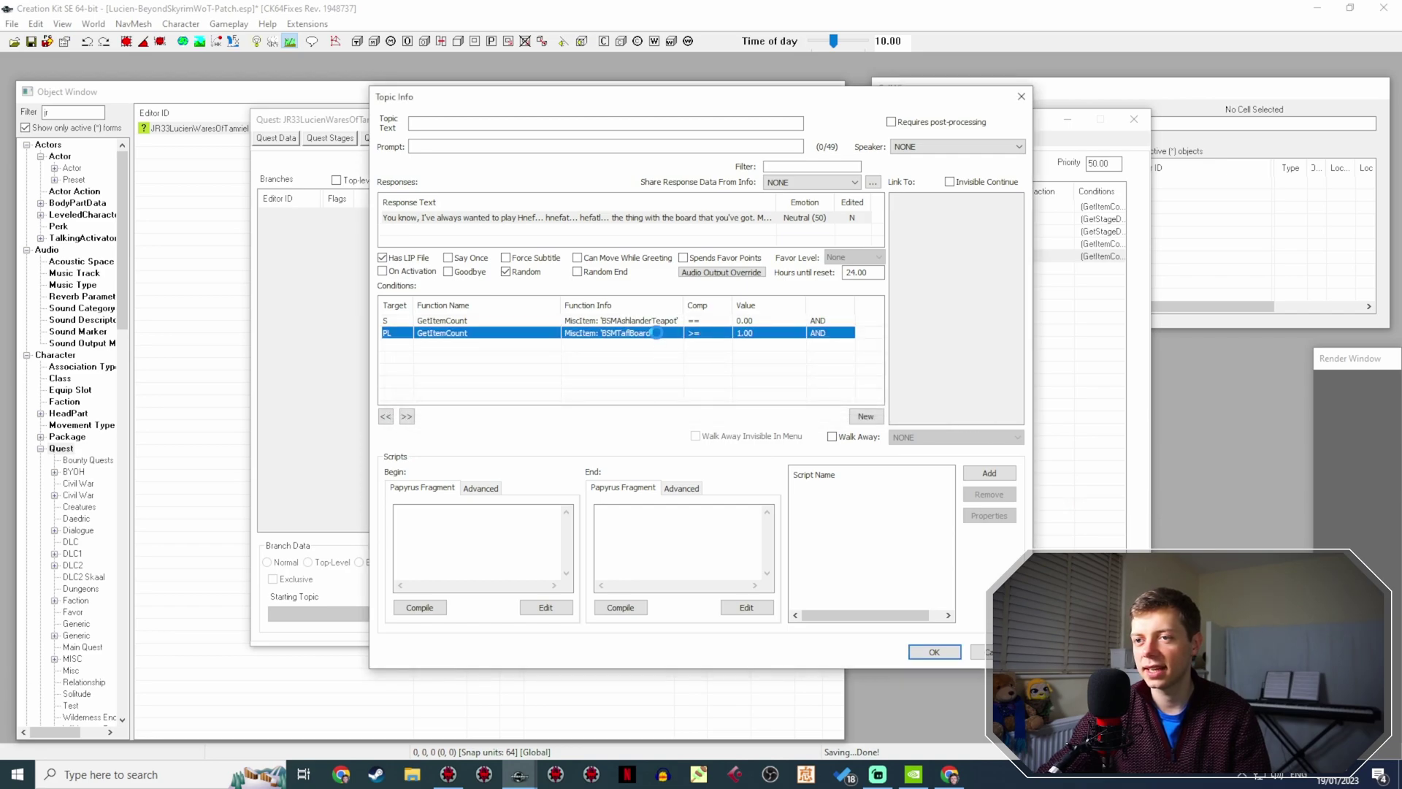
pyautogui.doubleClick(657, 357)
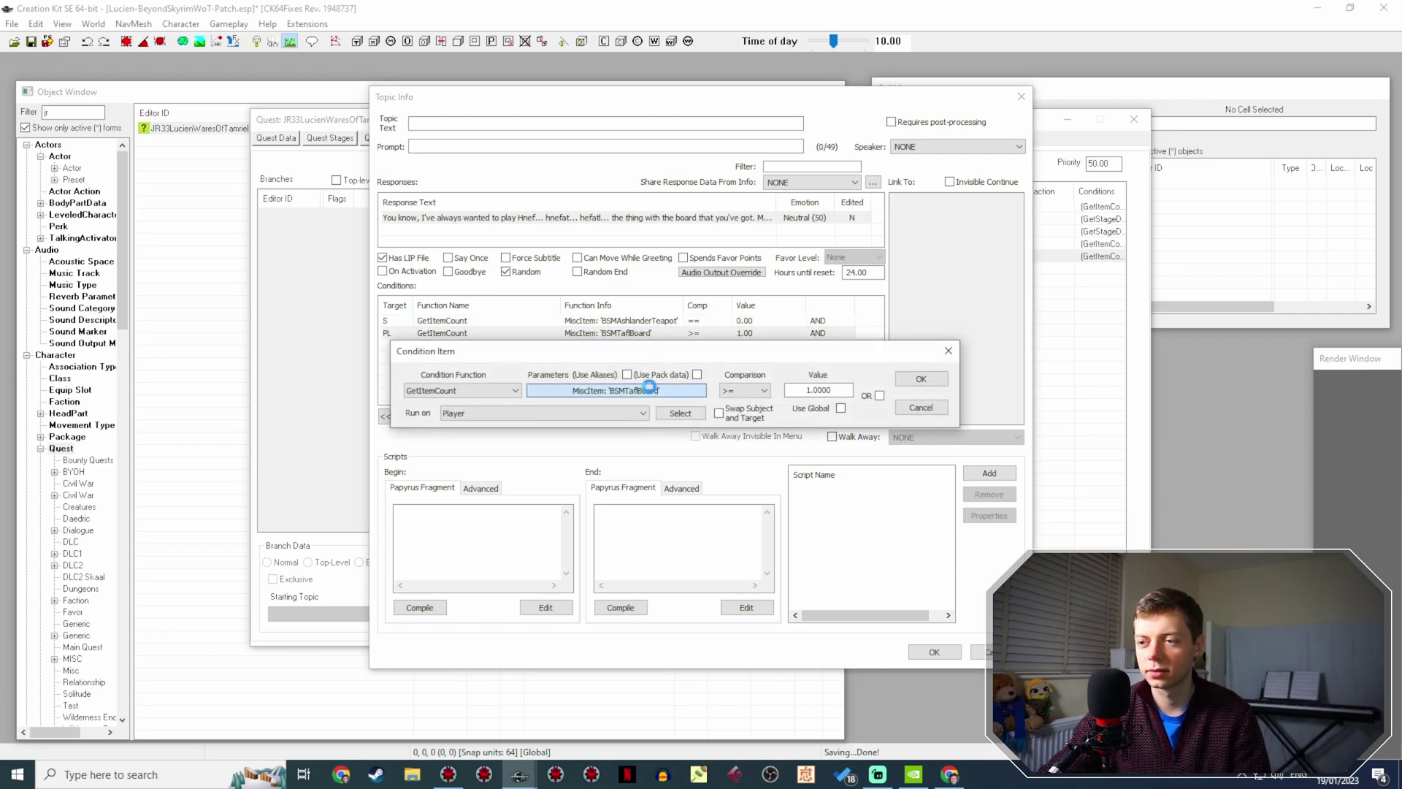
pyautogui.click(649, 390)
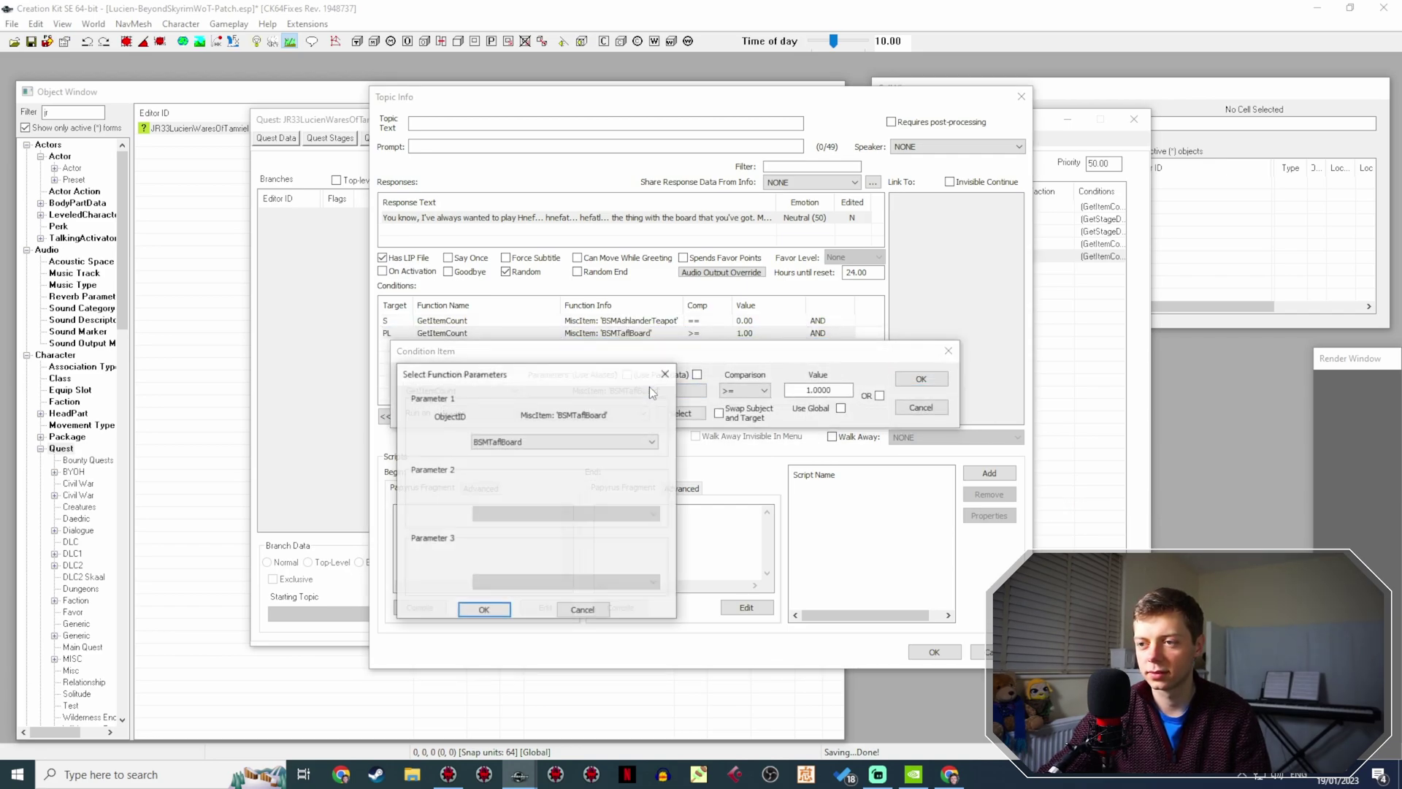
pyautogui.click(585, 441)
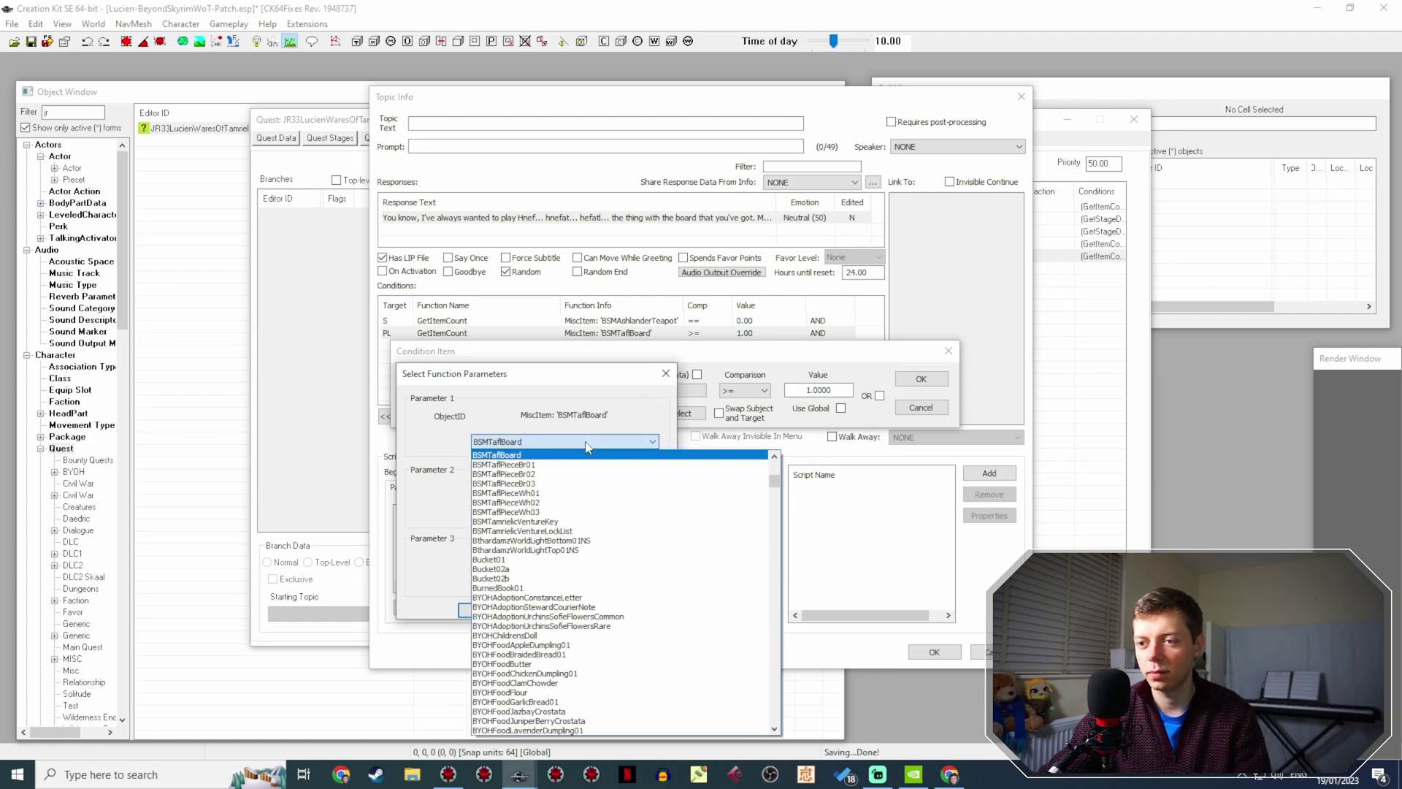
pyautogui.scroll(15, 621, 497)
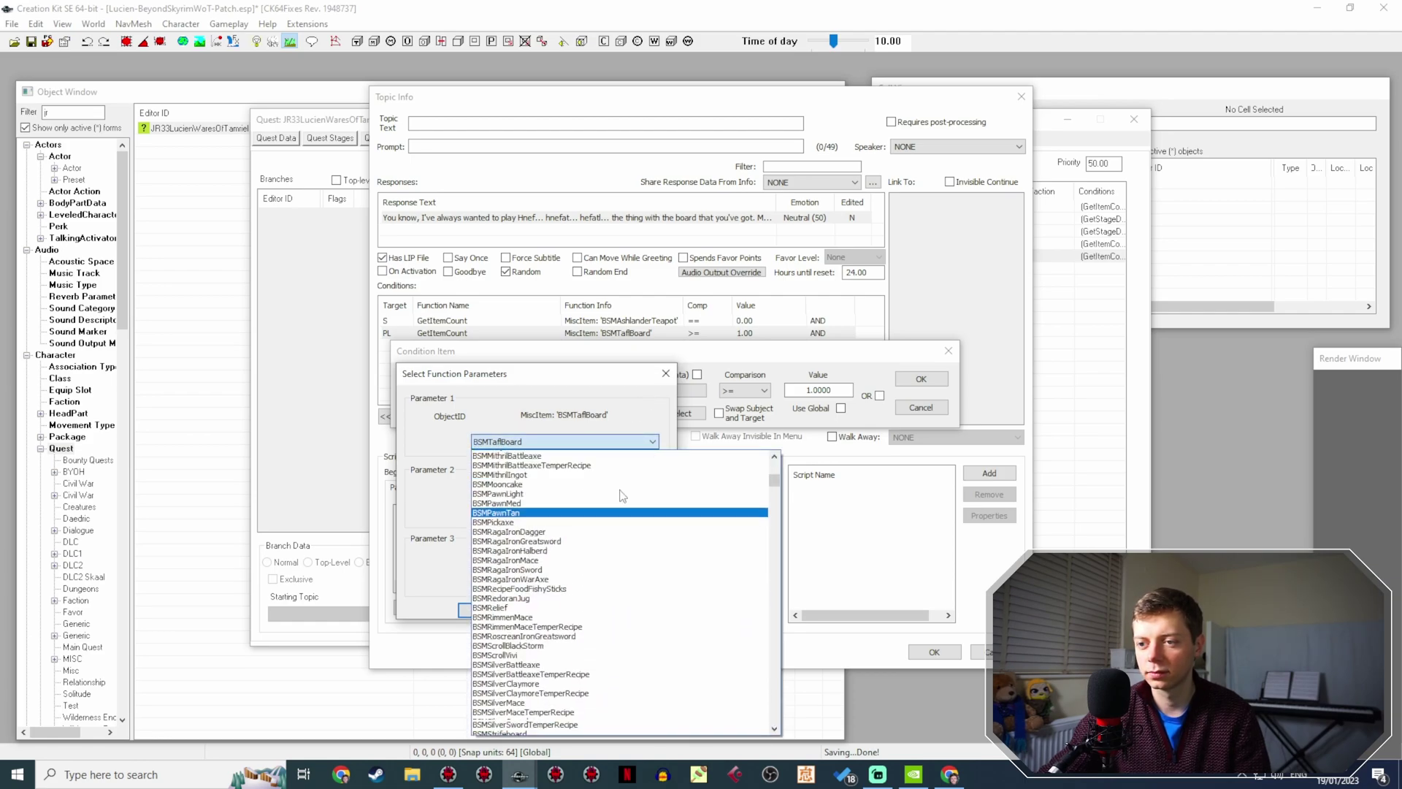
pyautogui.scroll(9, 620, 496)
pyautogui.scroll(10, 628, 526)
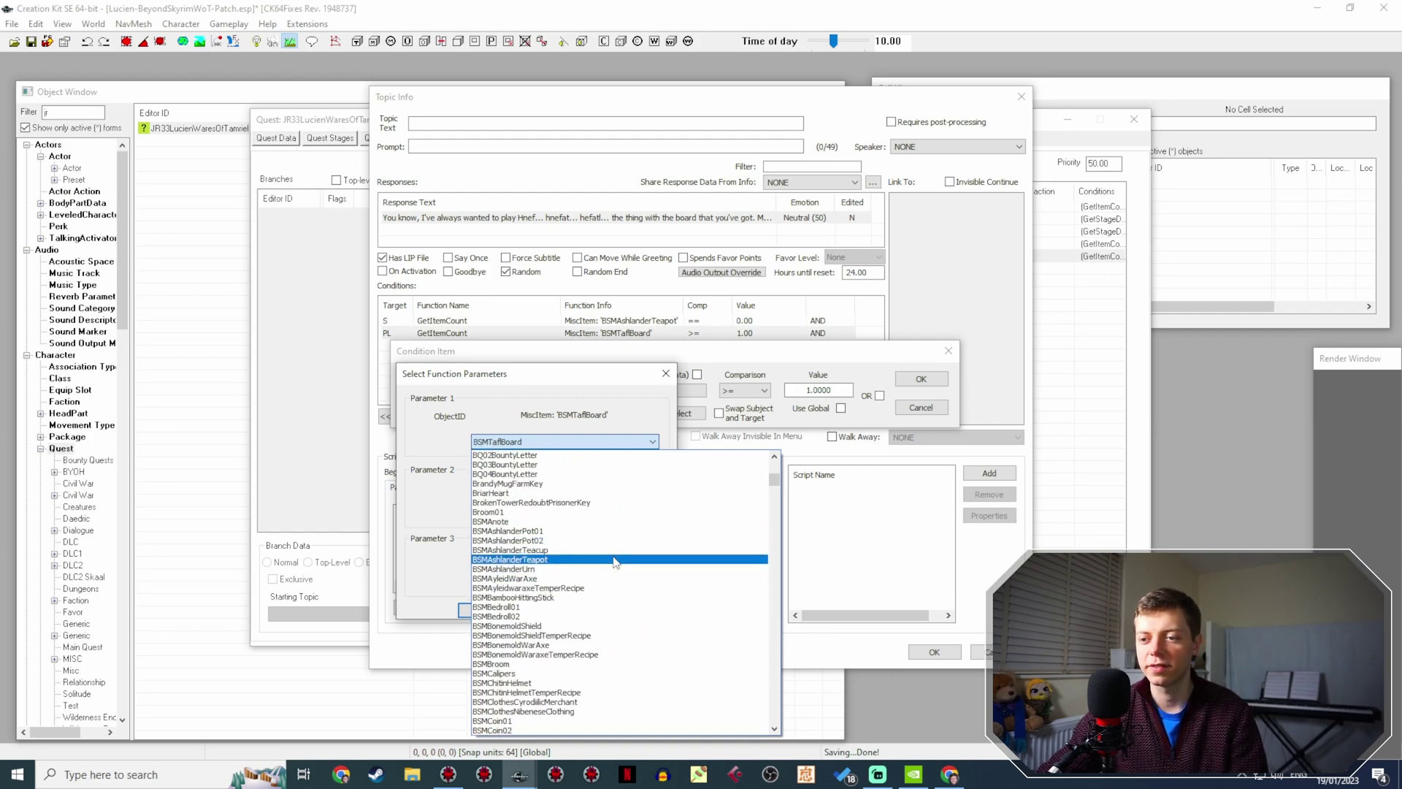
pyautogui.click(614, 559)
pyautogui.click(485, 610)
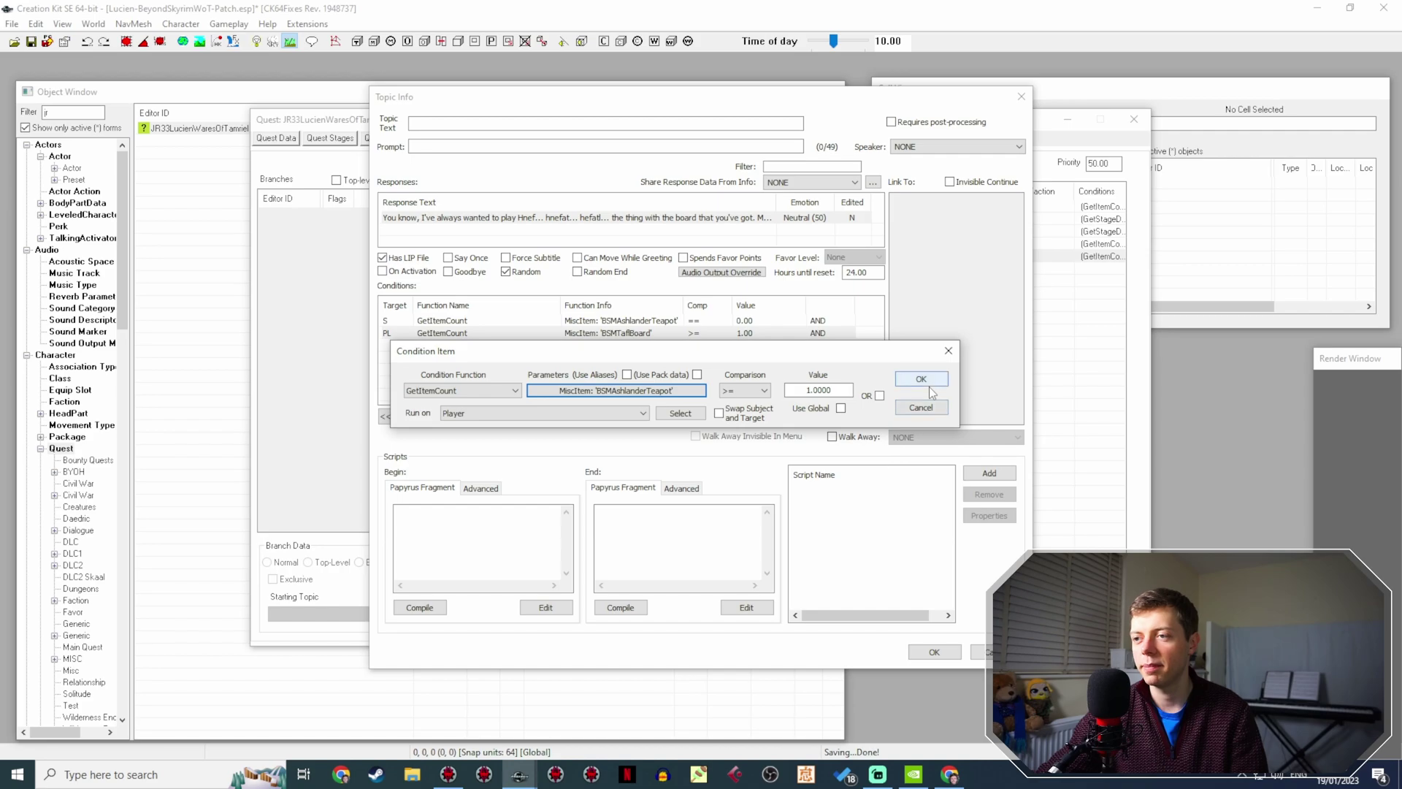
pyautogui.click(922, 380)
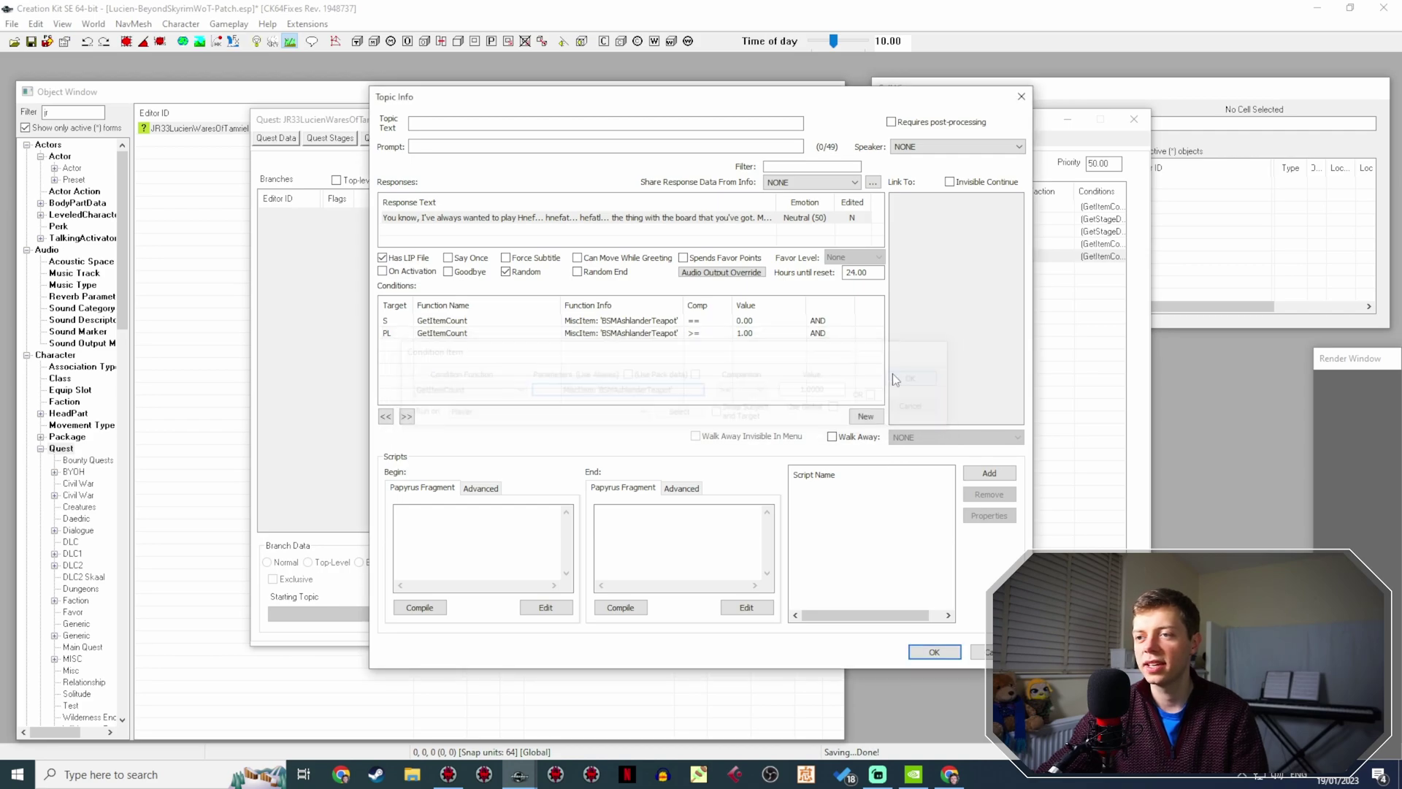
# Open the duplicated Hello's response and replace its hnefatafl text with "Ooh you have a teapot!".
pyautogui.doubleClick(666, 219)
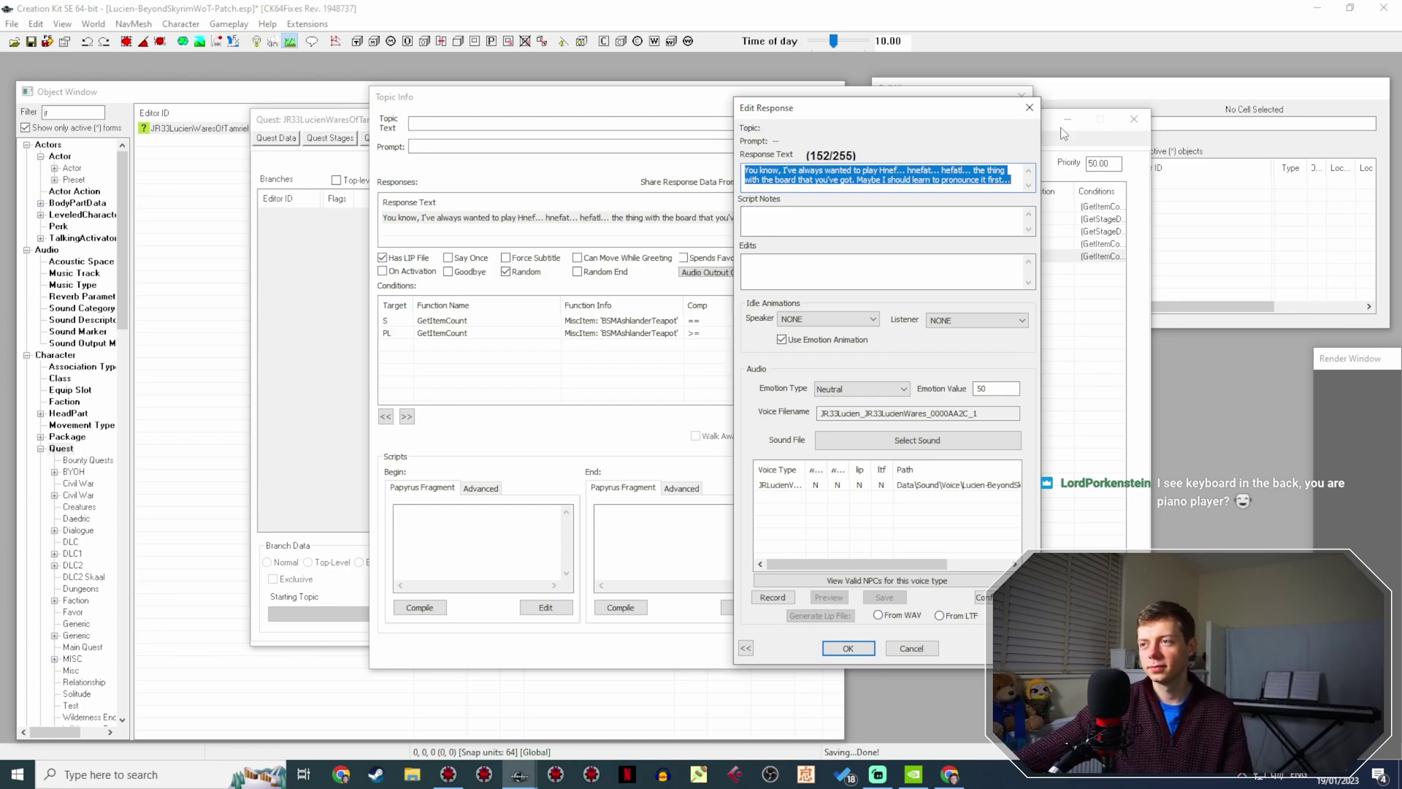
pyautogui.click(940, 170)
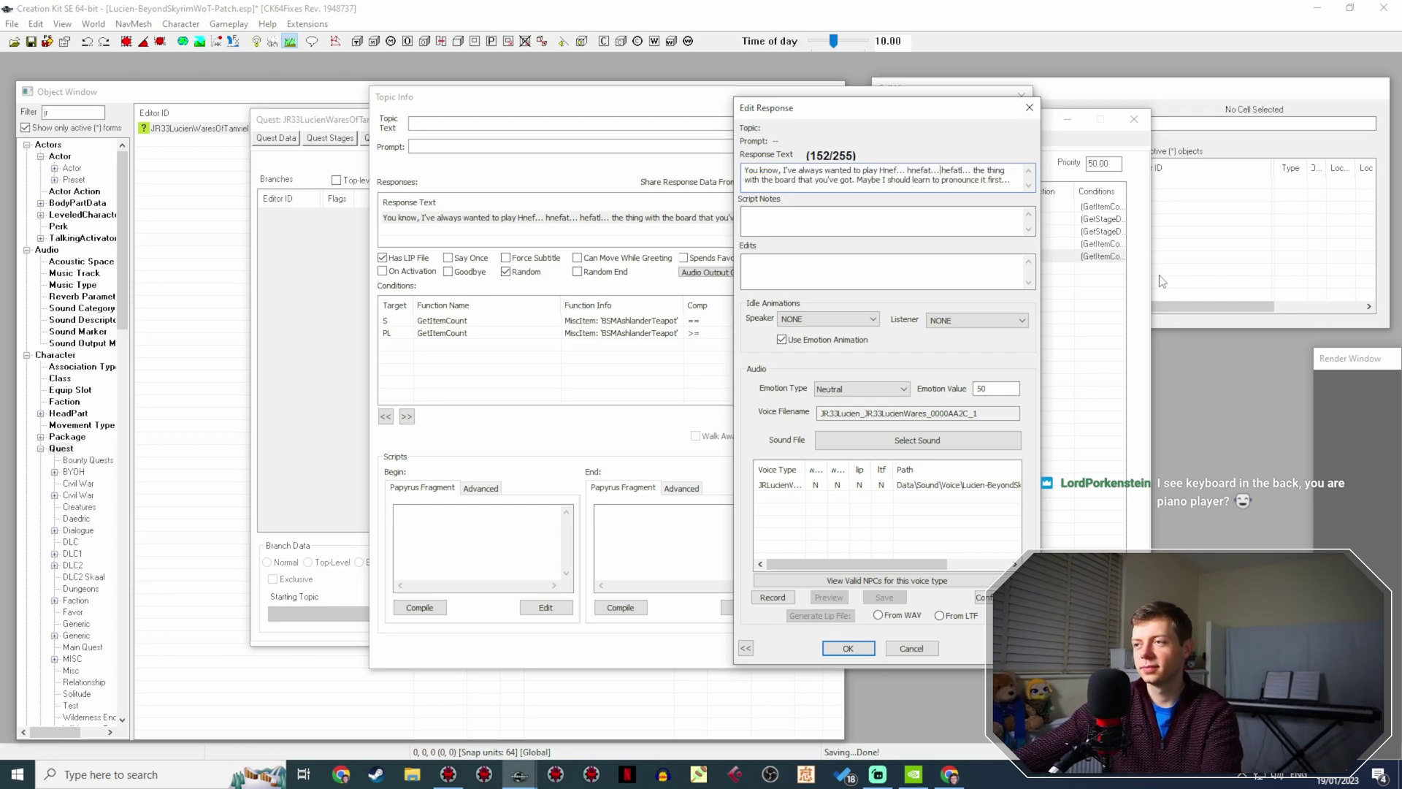
pyautogui.hotkey('ctrl', 'a')
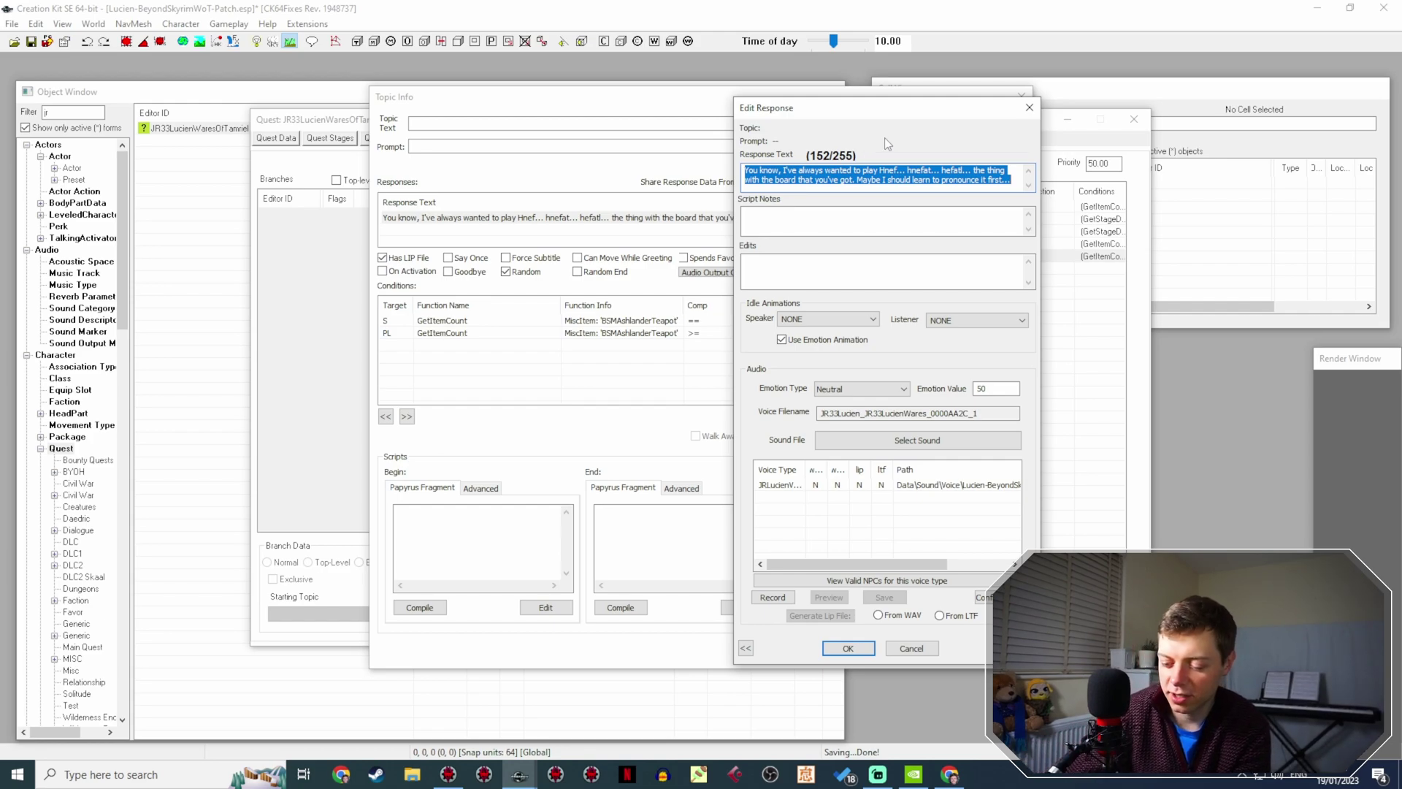
pyautogui.write('Oo')
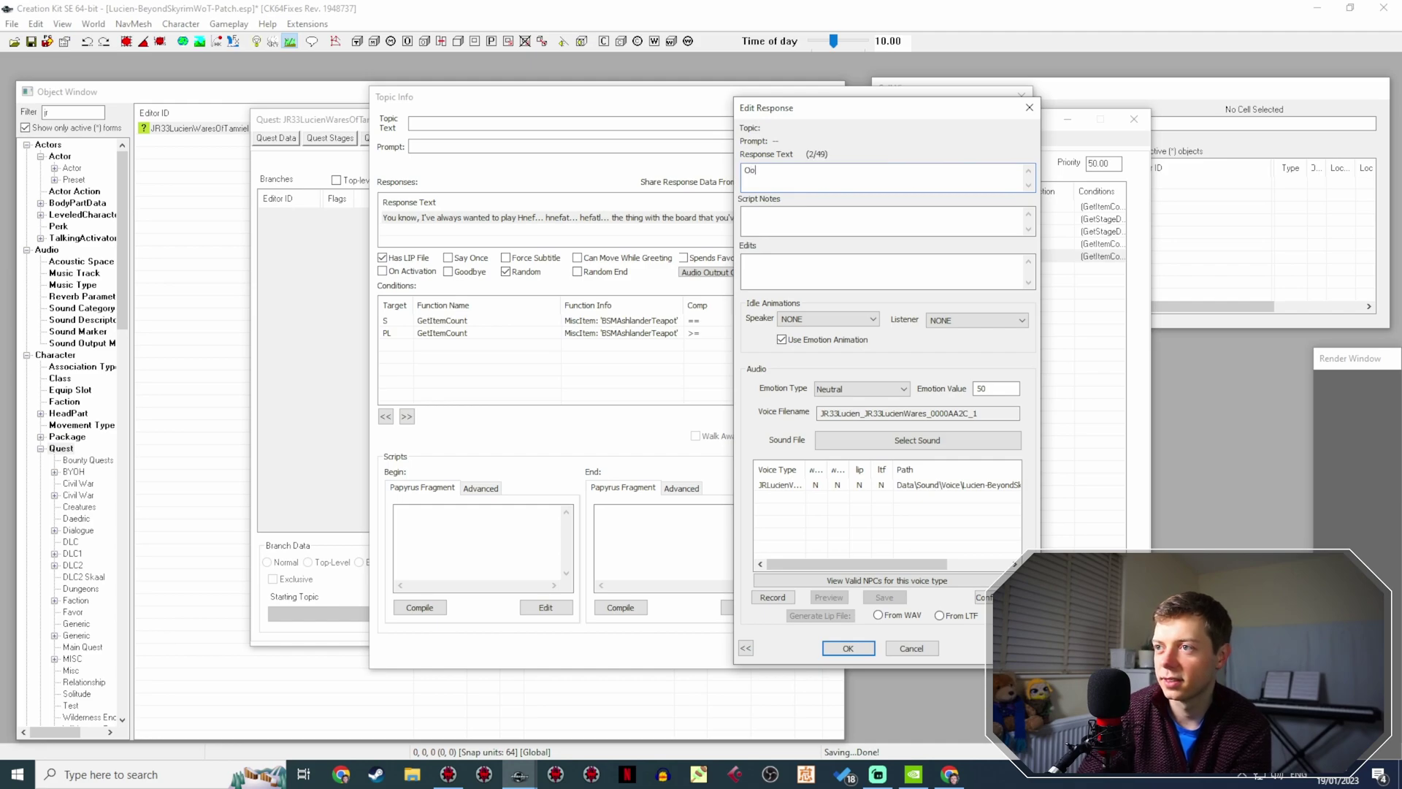
pyautogui.write('h you have a te')
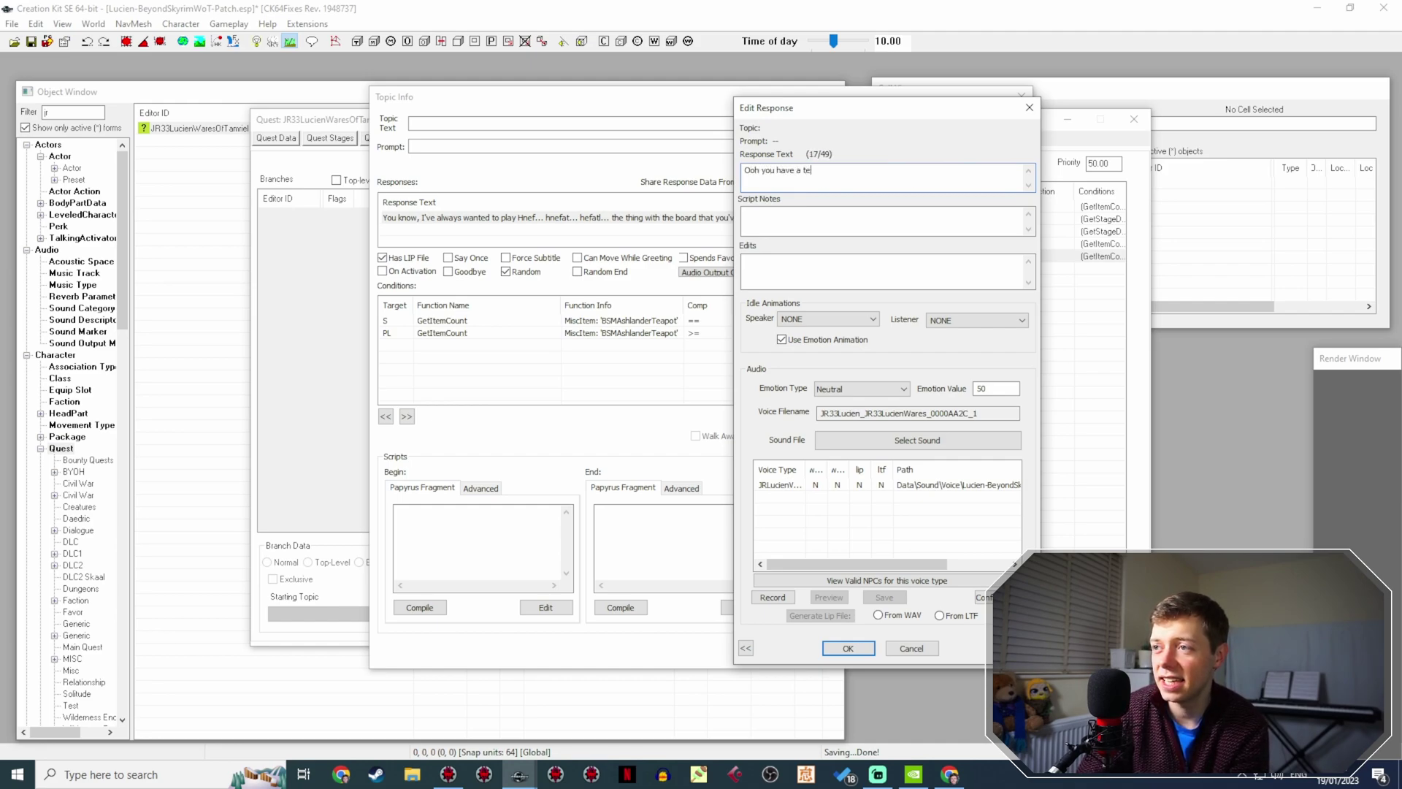
pyautogui.write('apot! t')
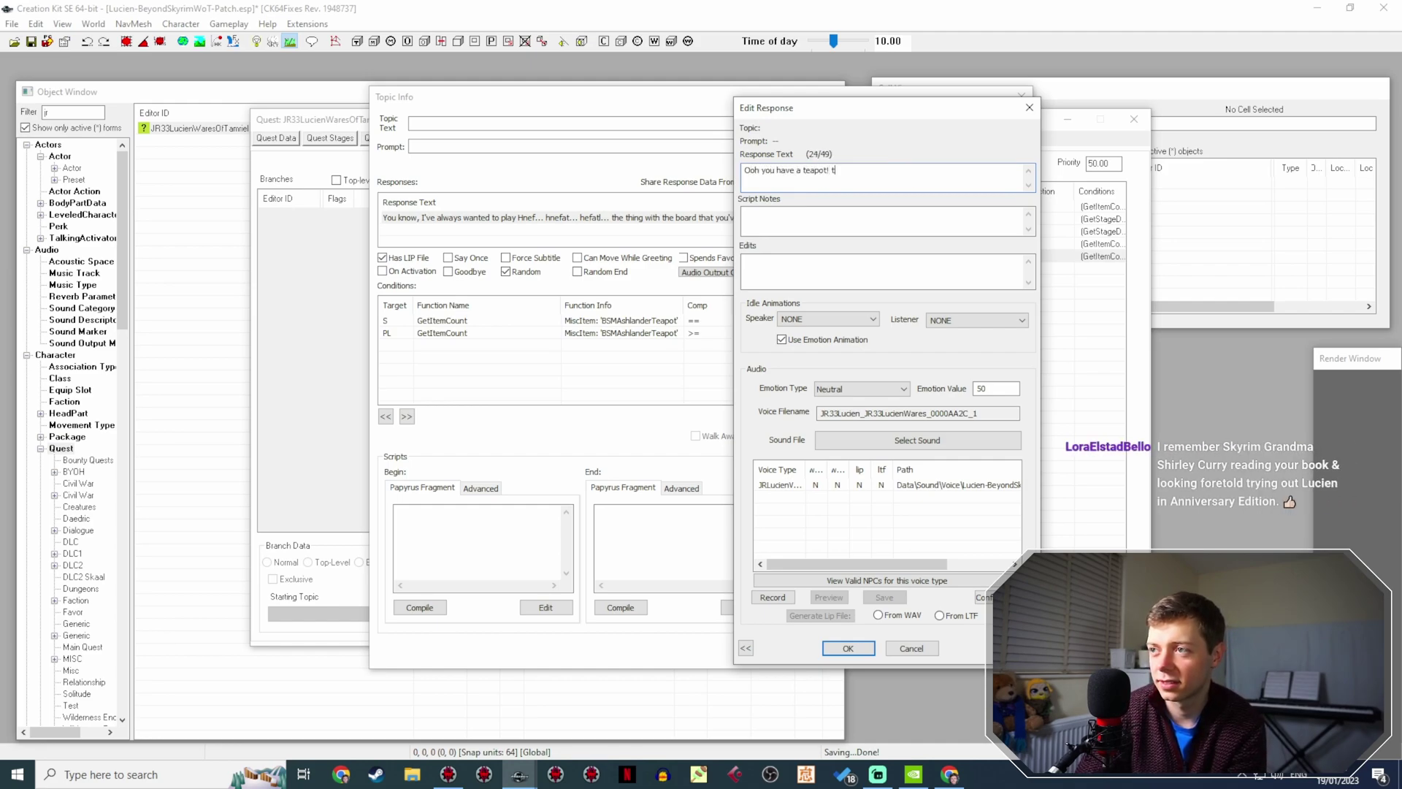
pyautogui.press('BackSpace')
pyautogui.write('W')
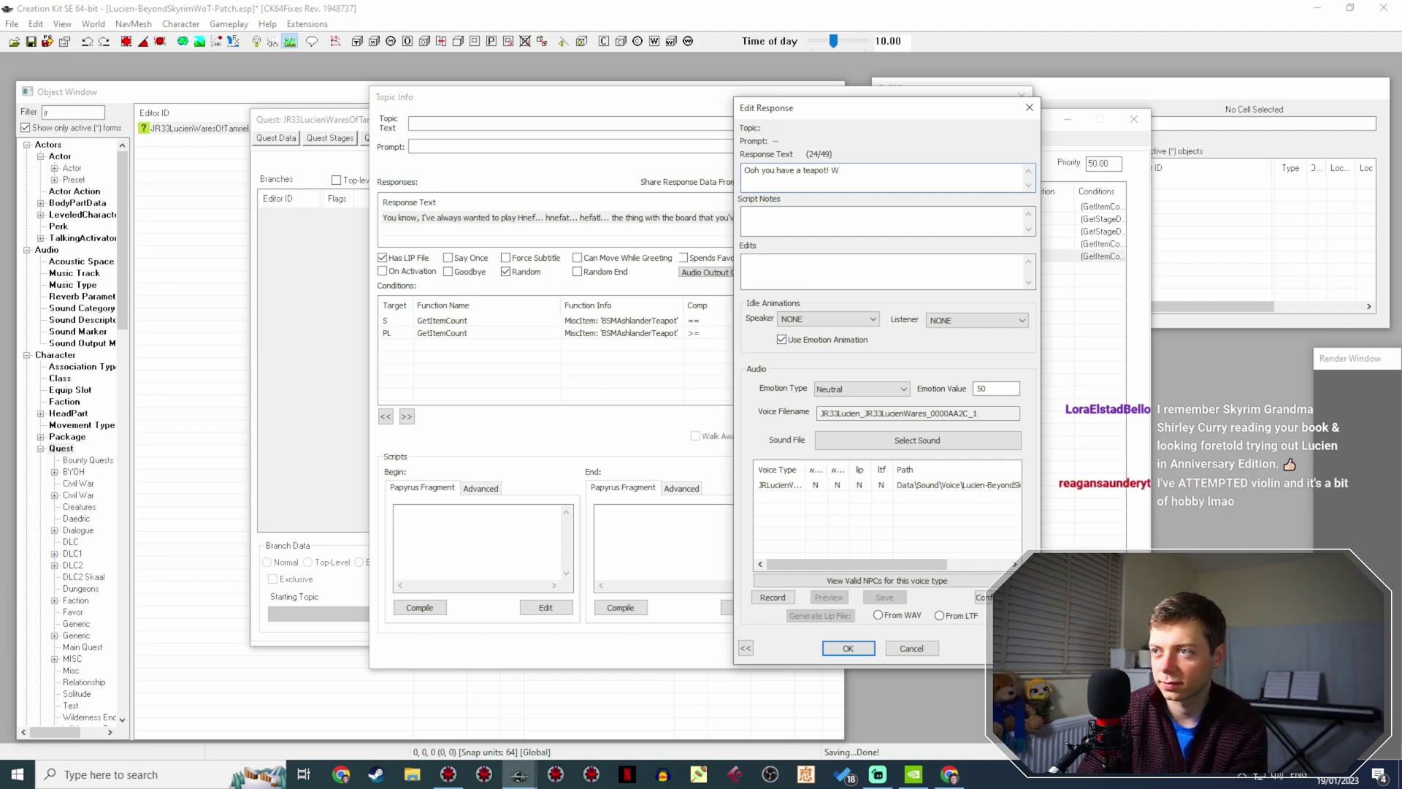
# Cut the response text back to its opening word "Ooh".
pyautogui.press('BackSpace')
pyautogui.press('BackSpace')
pyautogui.press('BackSpace')
pyautogui.press('BackSpace')
pyautogui.press('BackSpace')
pyautogui.press('BackSpace')
pyautogui.press('BackSpace')
pyautogui.press('BackSpace')
pyautogui.press('BackSpace')
pyautogui.press('BackSpace')
pyautogui.press('BackSpace')
pyautogui.press('BackSpace')
pyautogui.press('BackSpace')
pyautogui.press('BackSpace')
pyautogui.press('BackSpace')
pyautogui.press('BackSpace')
pyautogui.press('BackSpace')
pyautogui.press('BackSpace')
pyautogui.press('BackSpace')
pyautogui.press('BackSpace')
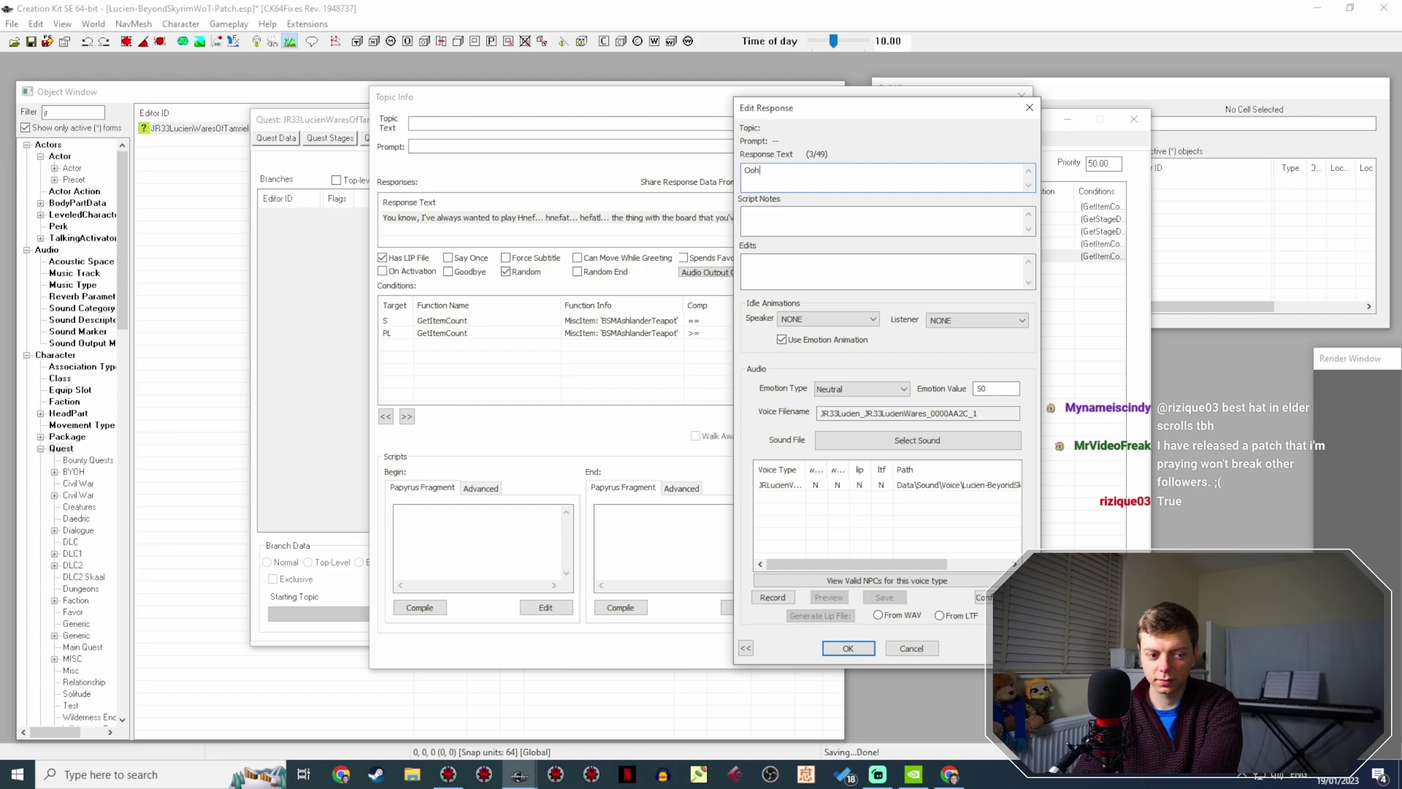
# Complete the response text as "Ooh, is it tea time? Trick question, it's always tea time. Let's get that teapot out.".
pyautogui.write(', i')
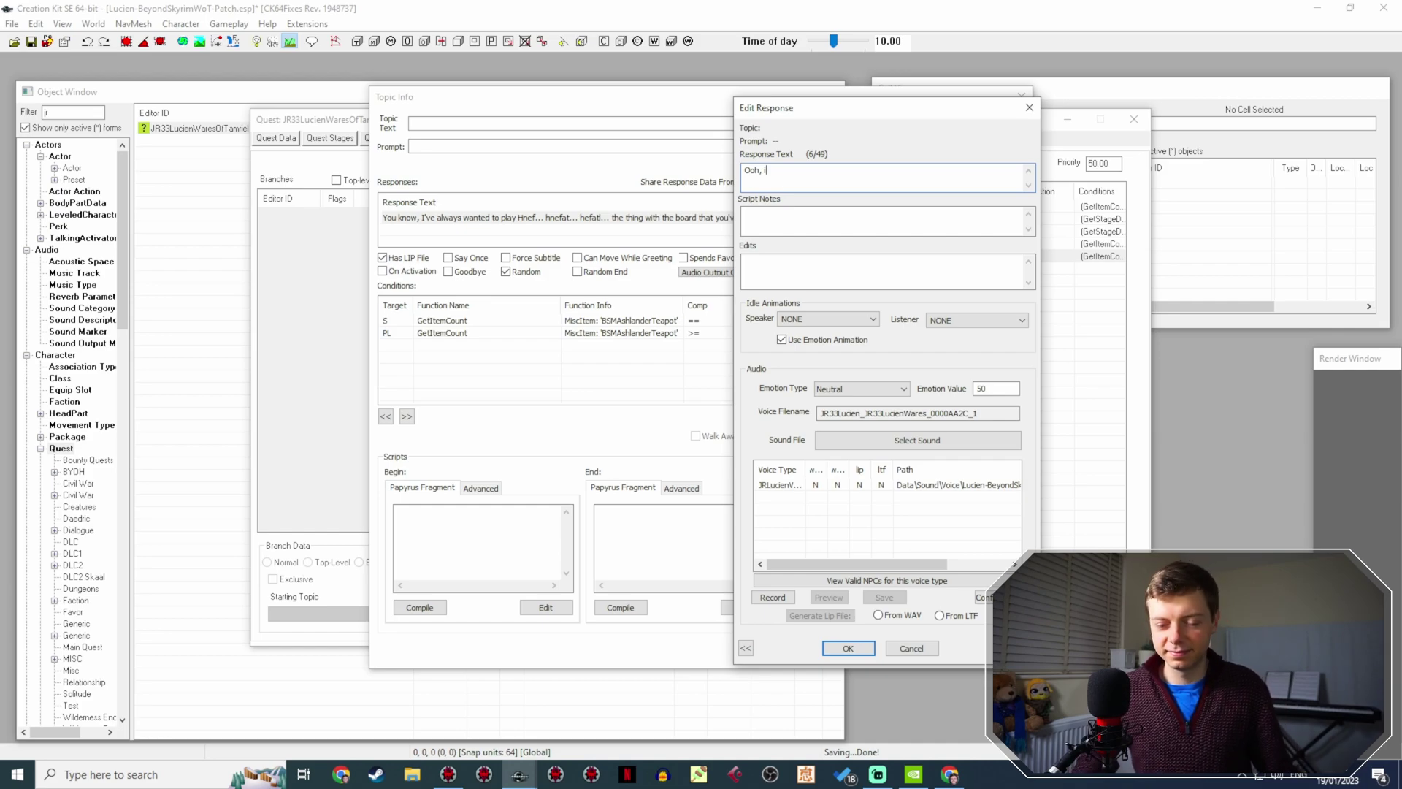
pyautogui.write('s it')
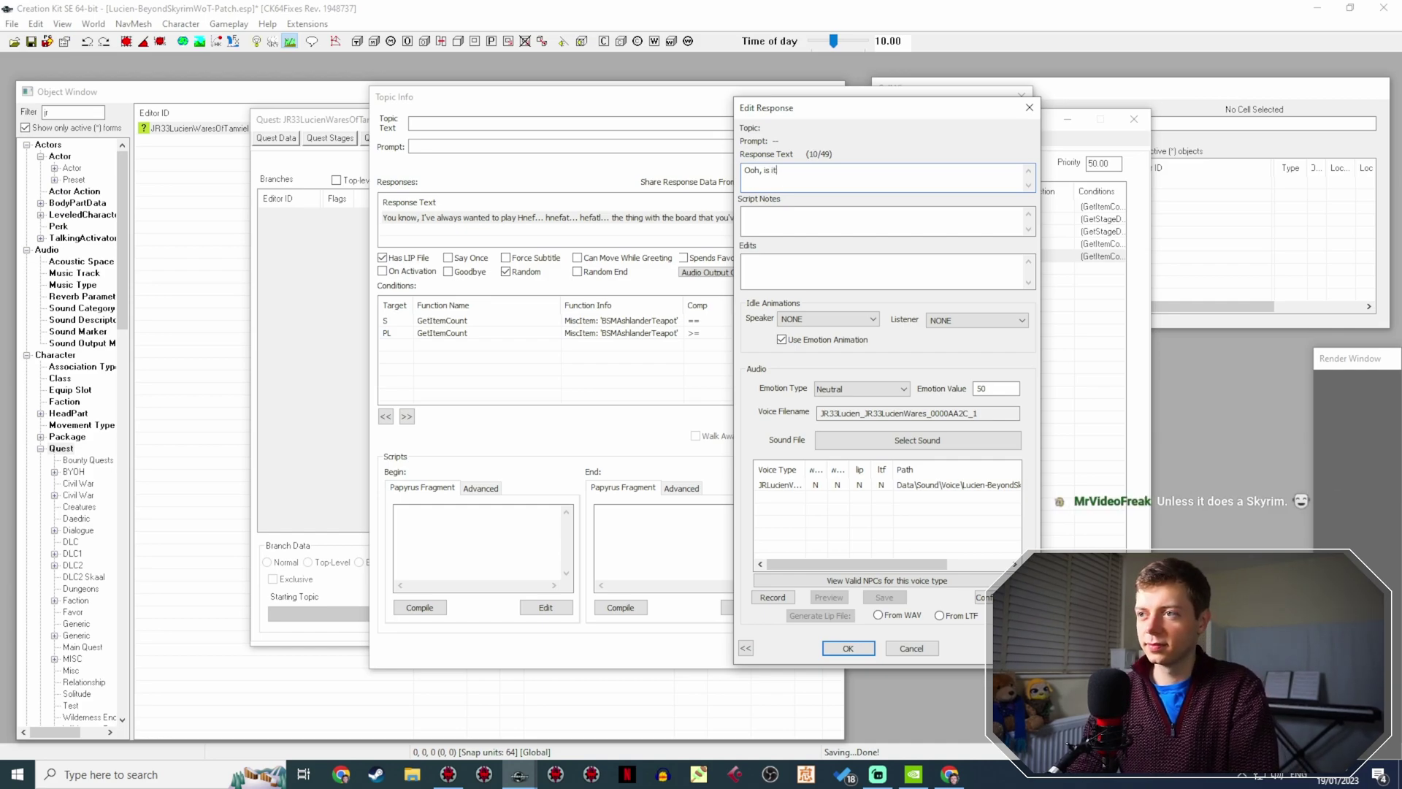
pyautogui.write(' tea time?')
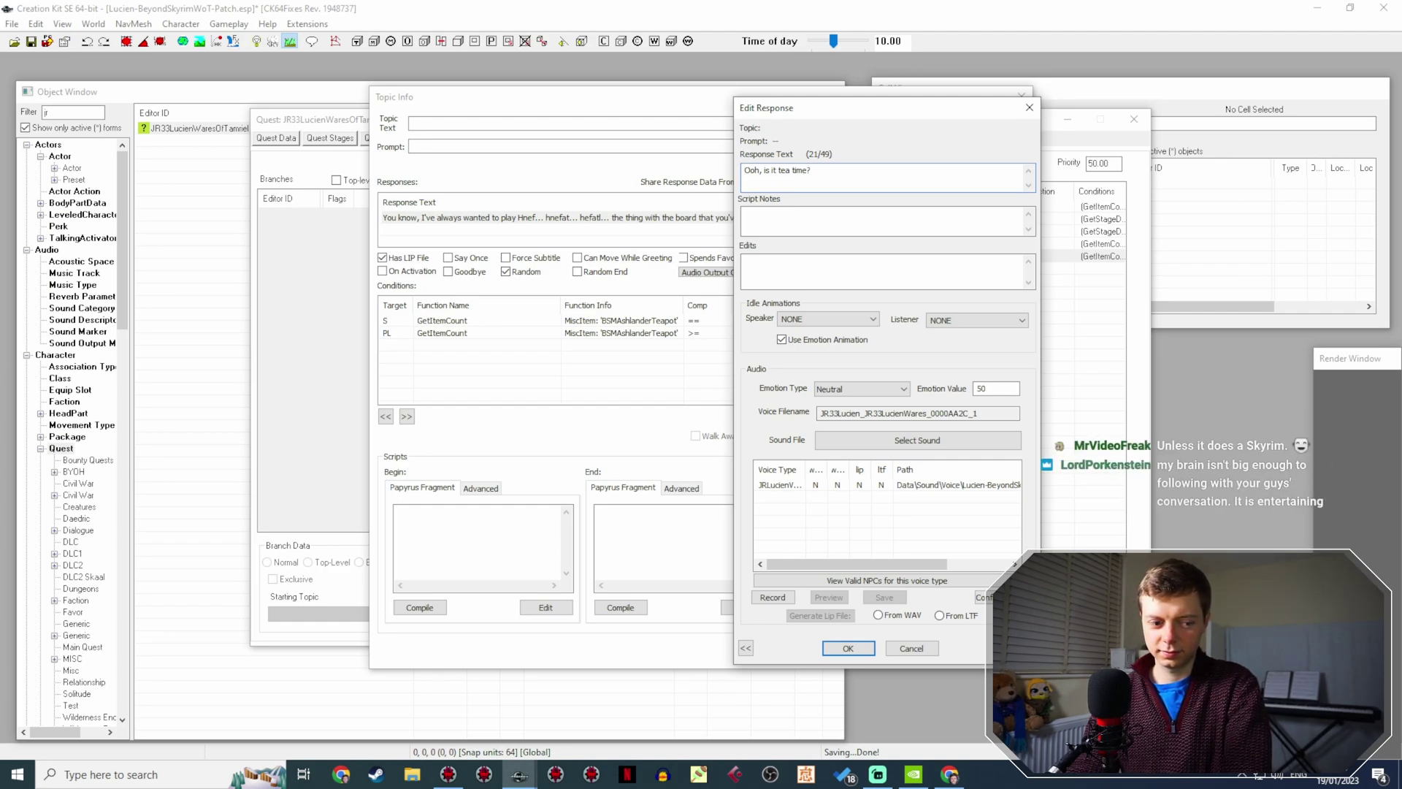
pyautogui.write('ck')
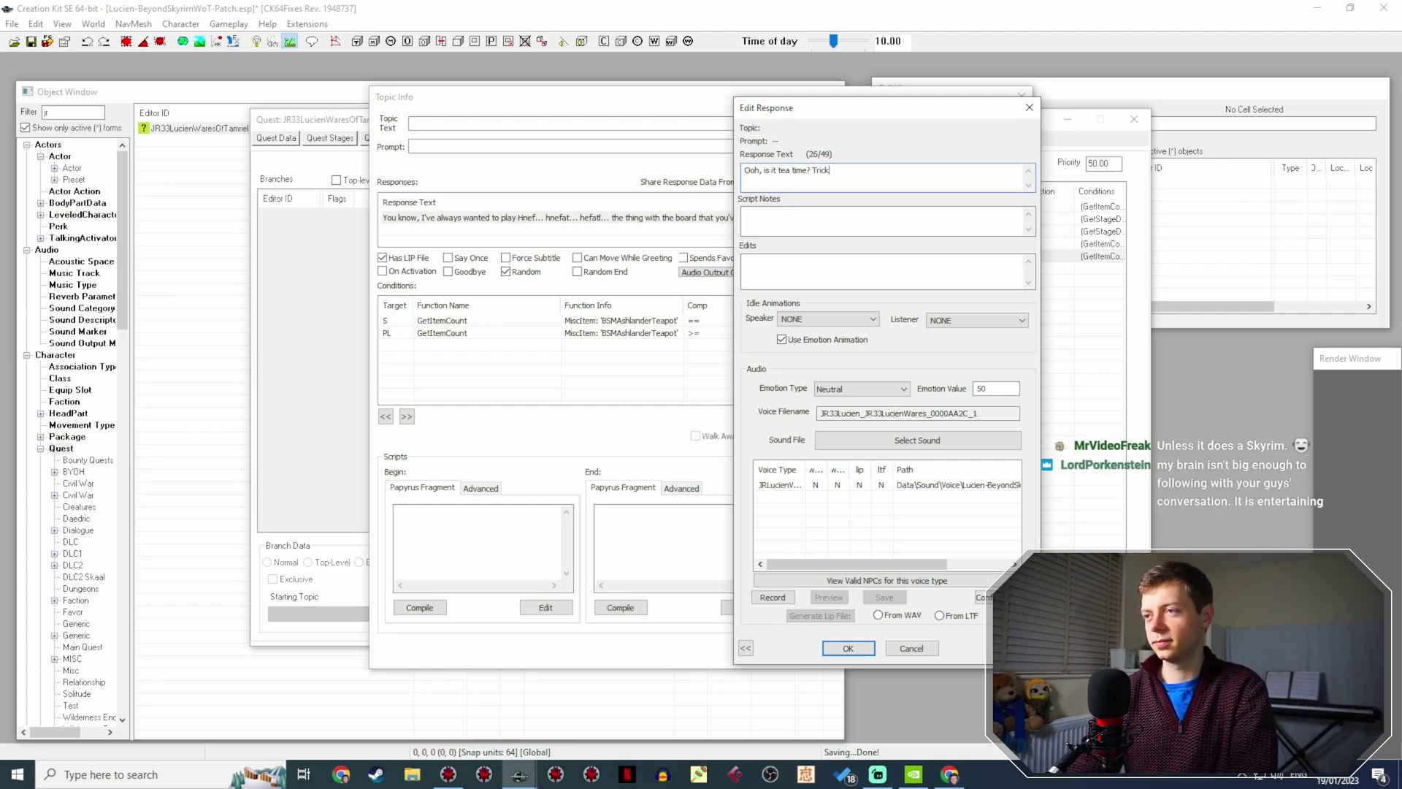
pyautogui.write(' question, it')
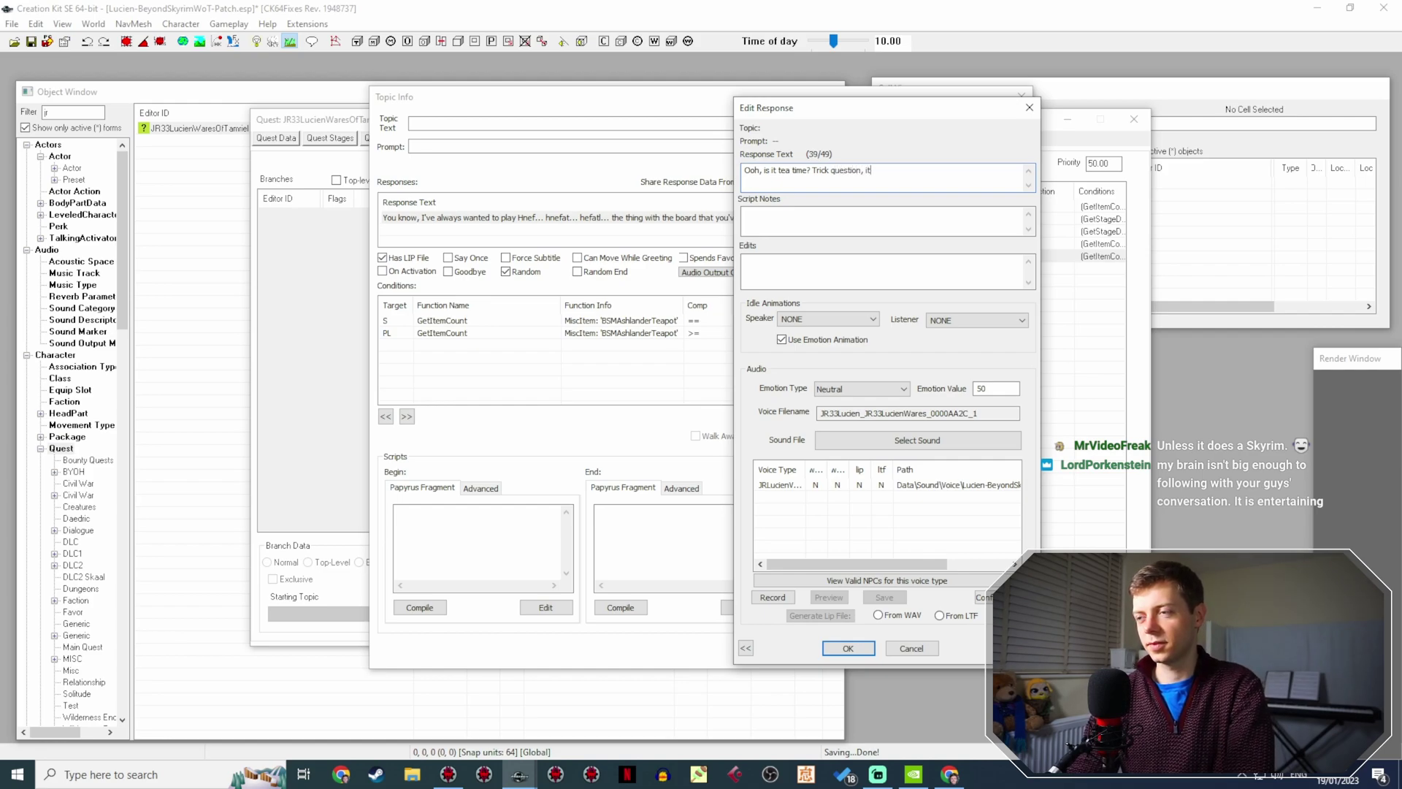
pyautogui.write("'s always ")
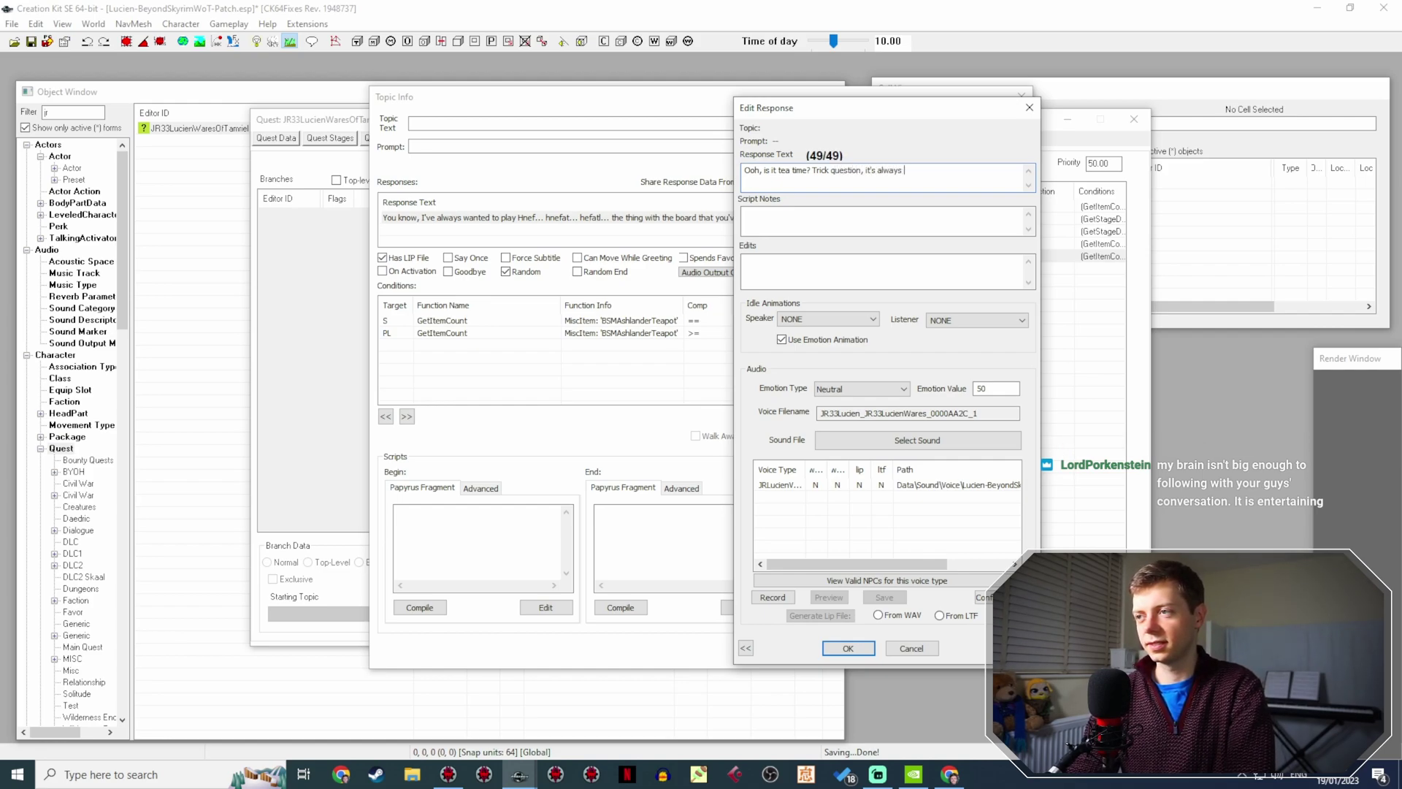
pyautogui.write('tea time.')
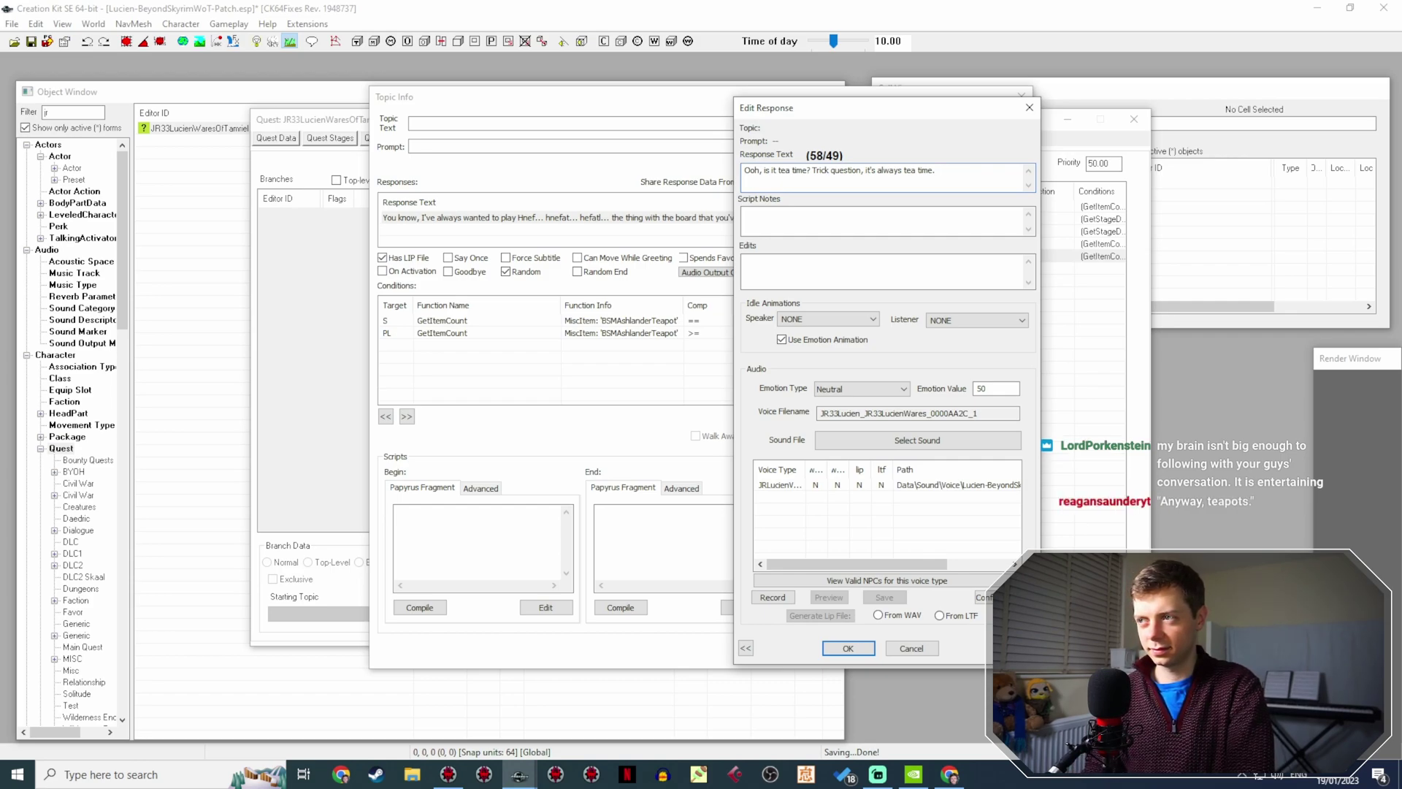
pyautogui.write('Let')
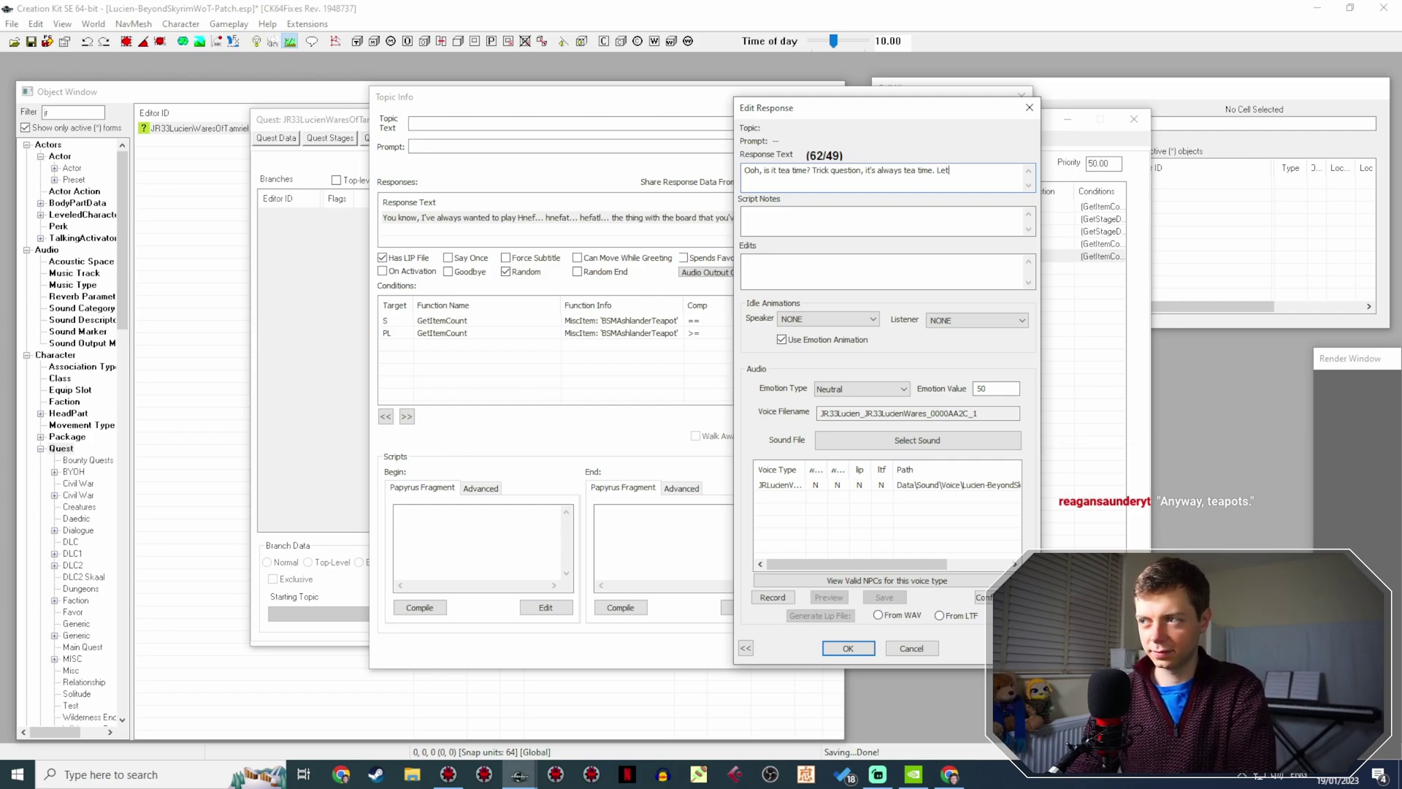
pyautogui.write("'s get that")
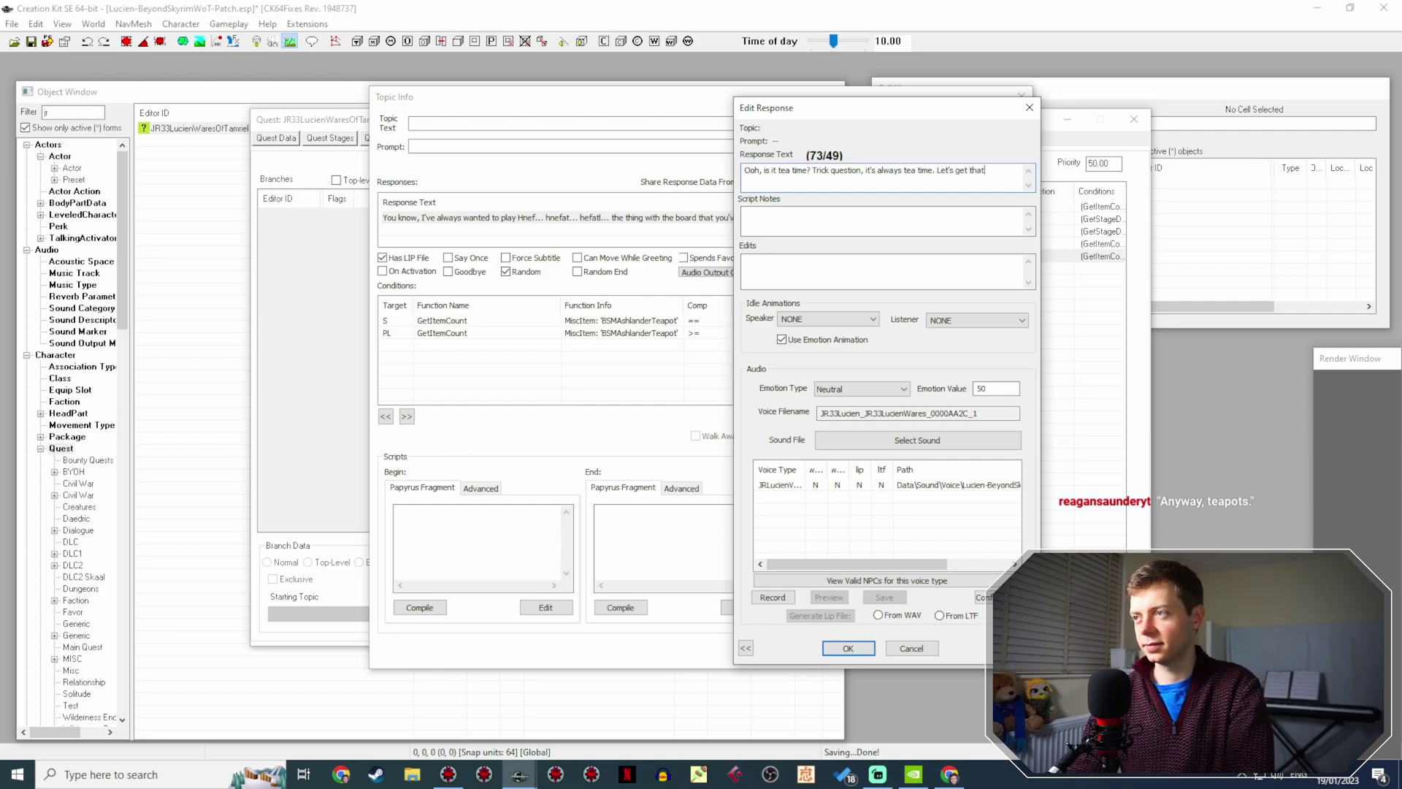
pyautogui.write(' teapot out.')
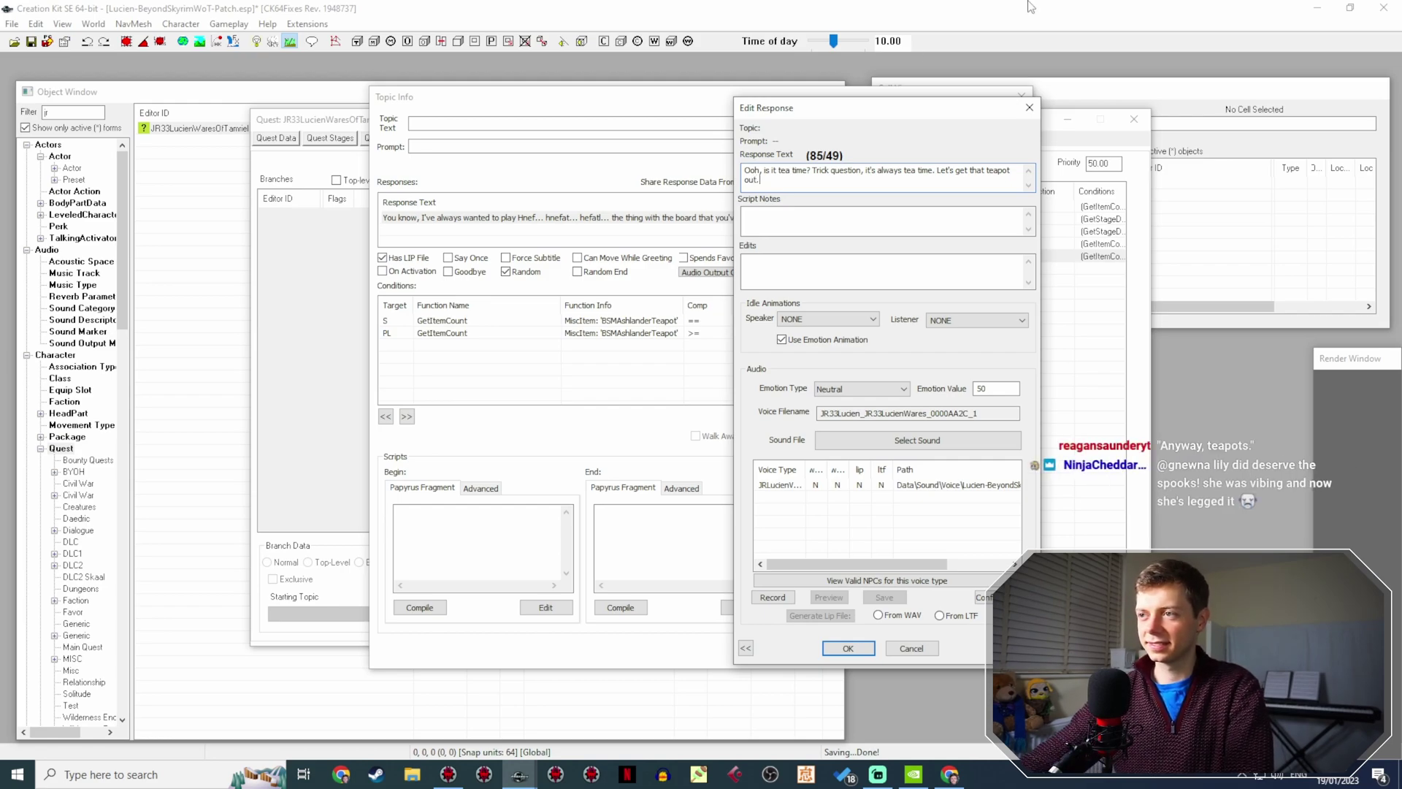
# Set the tea time response's emotion type to Happy and accept the response.
pyautogui.click(858, 388)
pyautogui.click(851, 451)
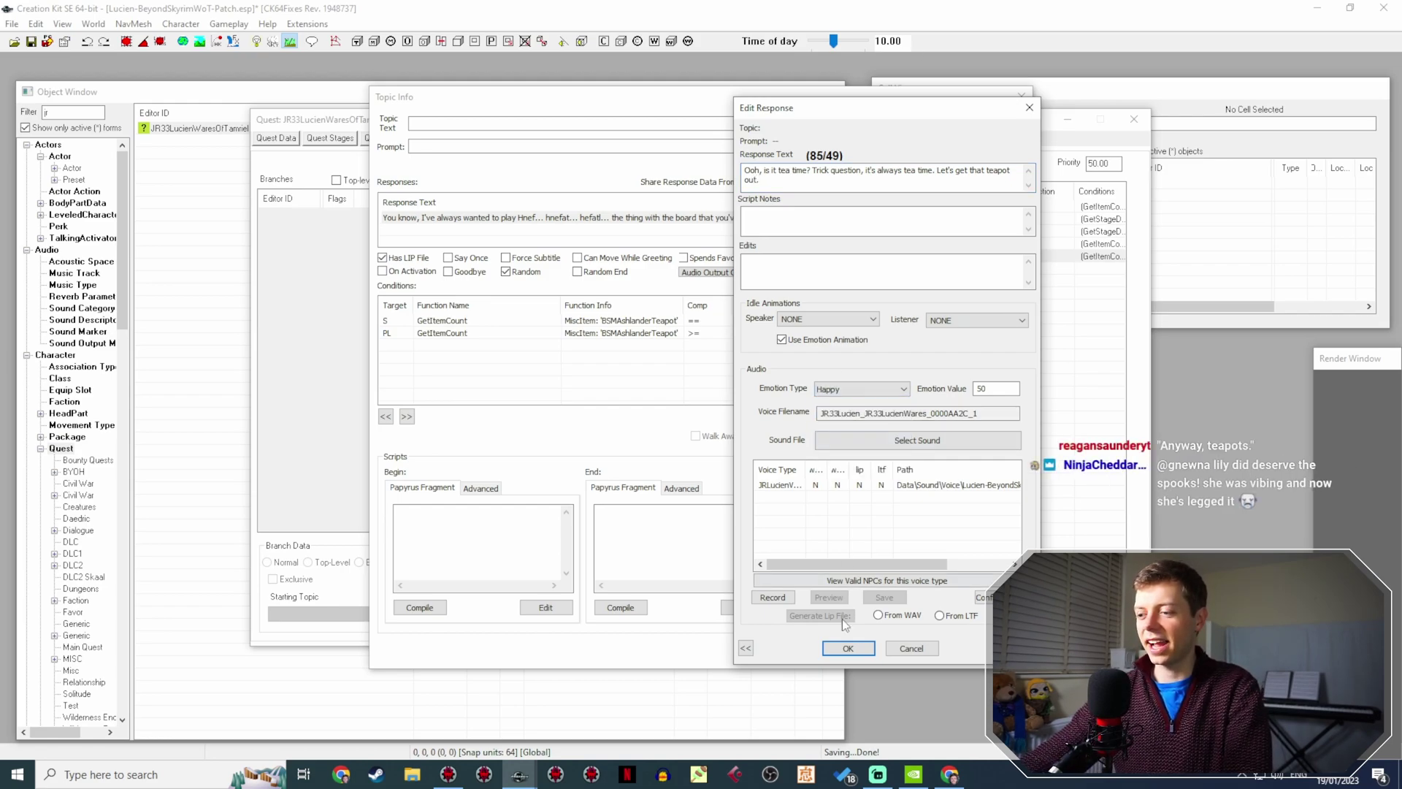
pyautogui.click(847, 647)
# Change the Subject GetItemCount condition to >= 1 and accept the tea time line's topic info.
pyautogui.click(696, 320)
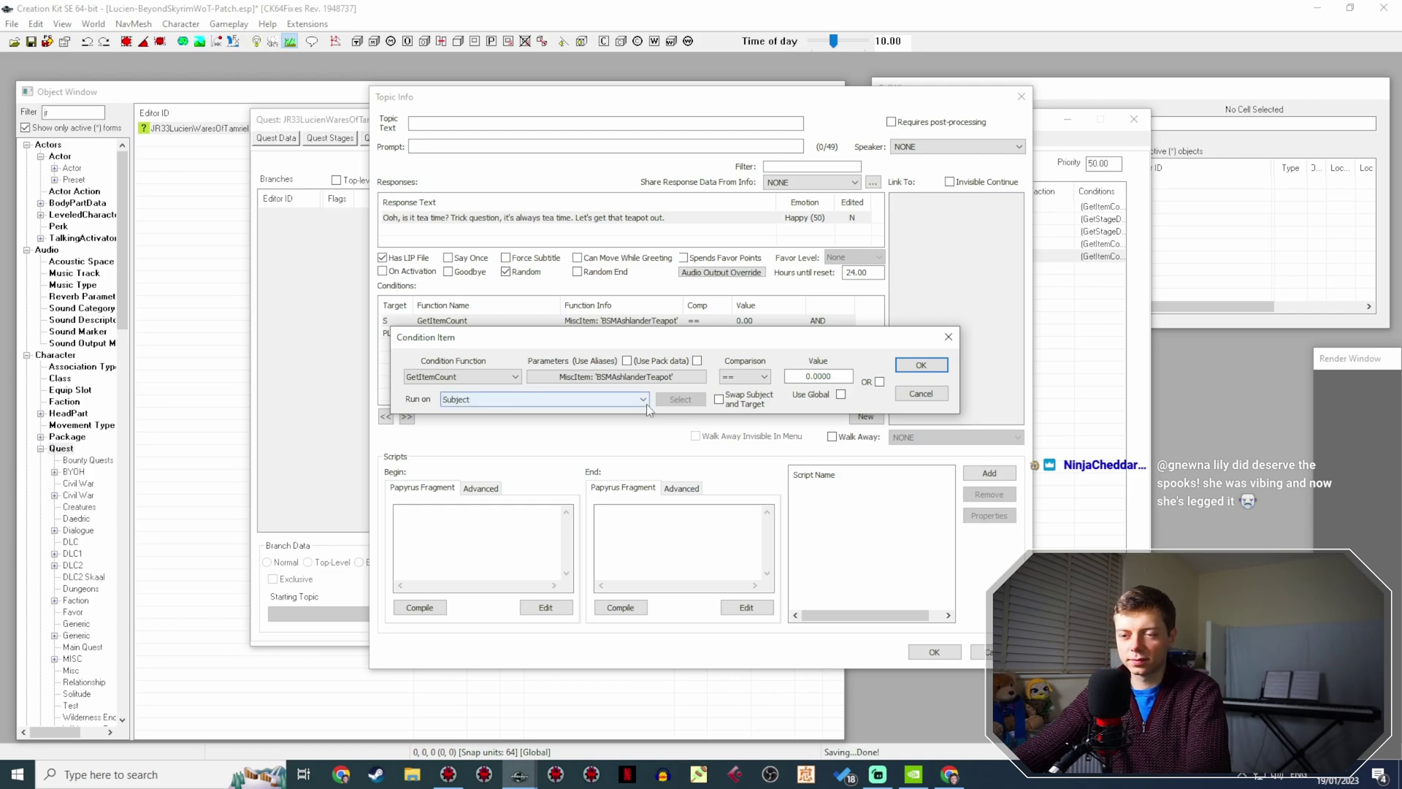
pyautogui.click(642, 398)
pyautogui.click(669, 390)
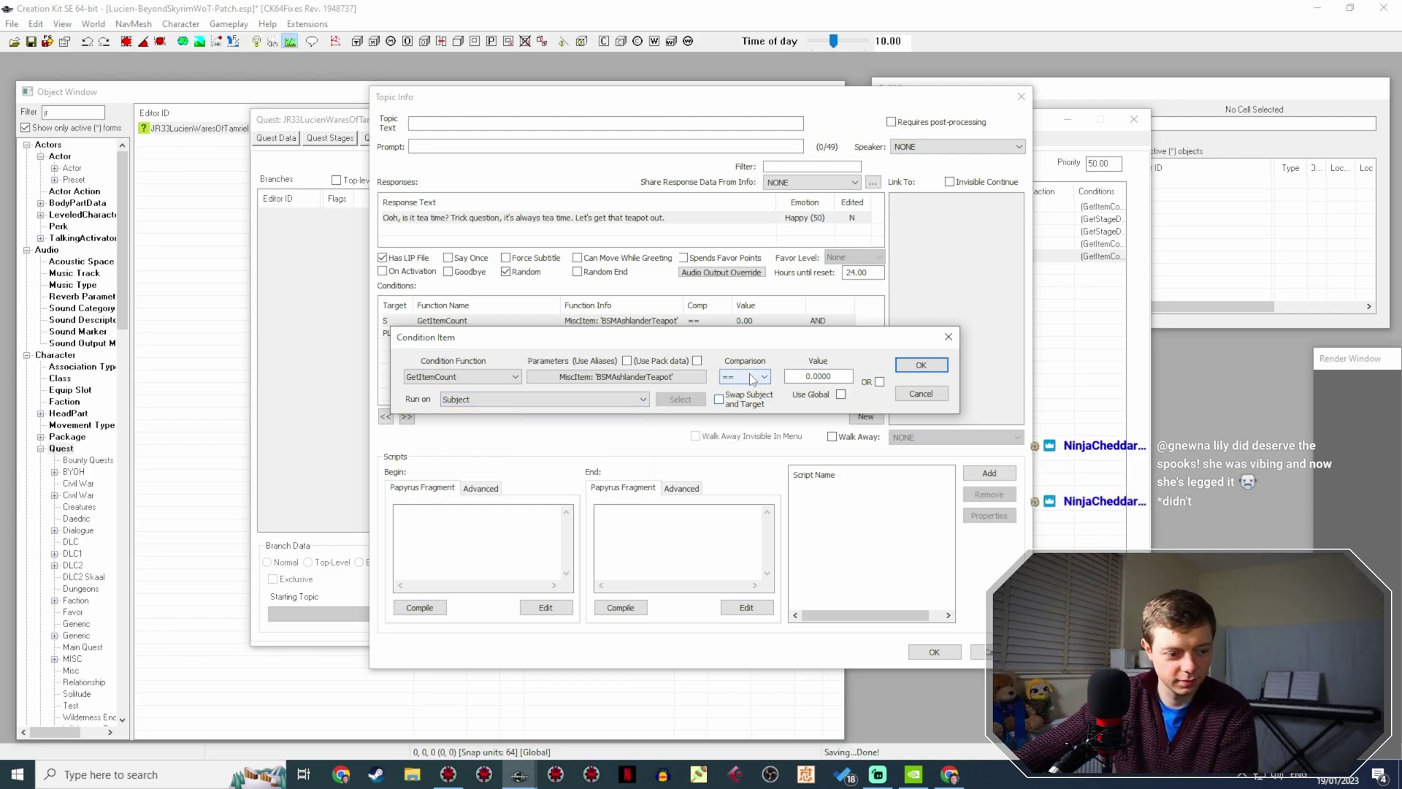
pyautogui.click(752, 378)
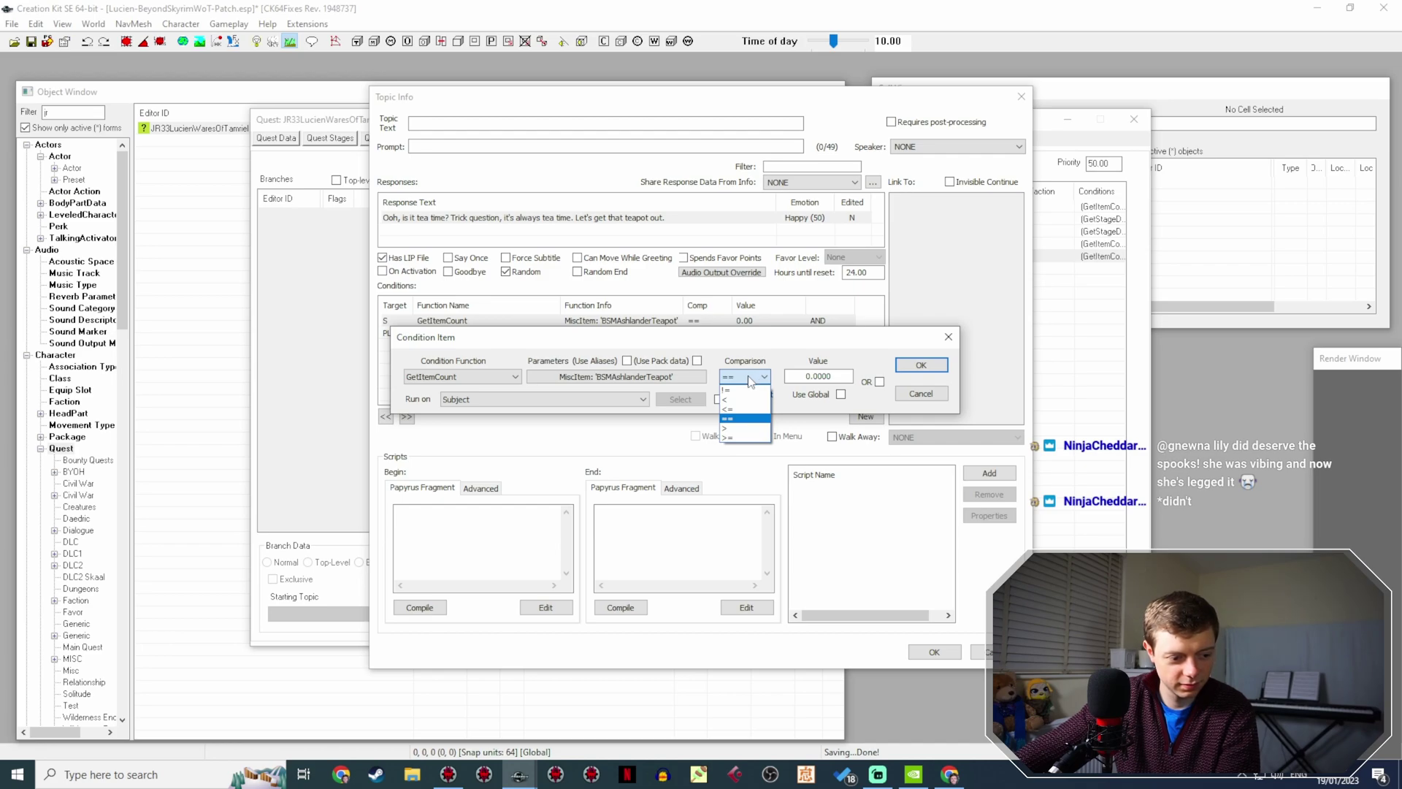
pyautogui.click(727, 437)
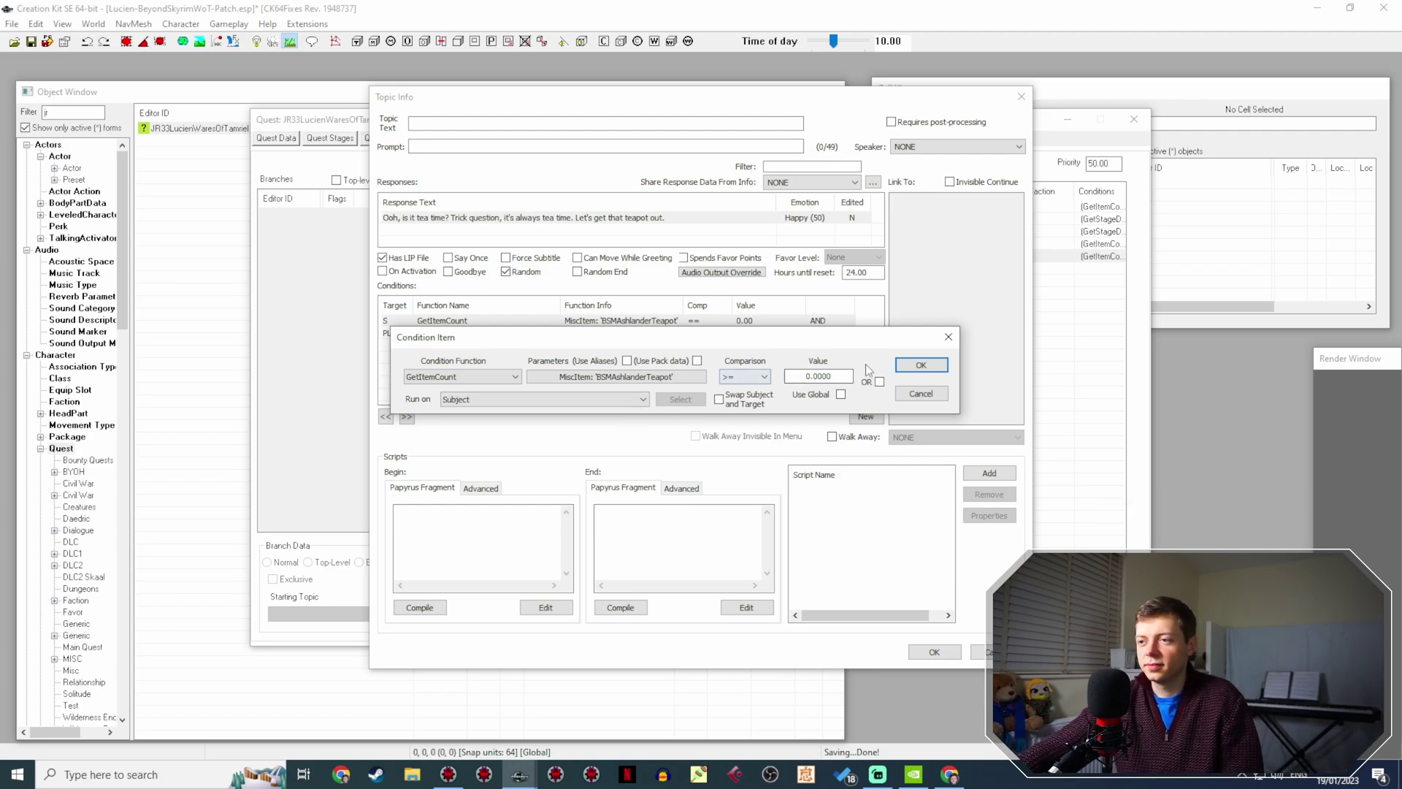
pyautogui.click(904, 370)
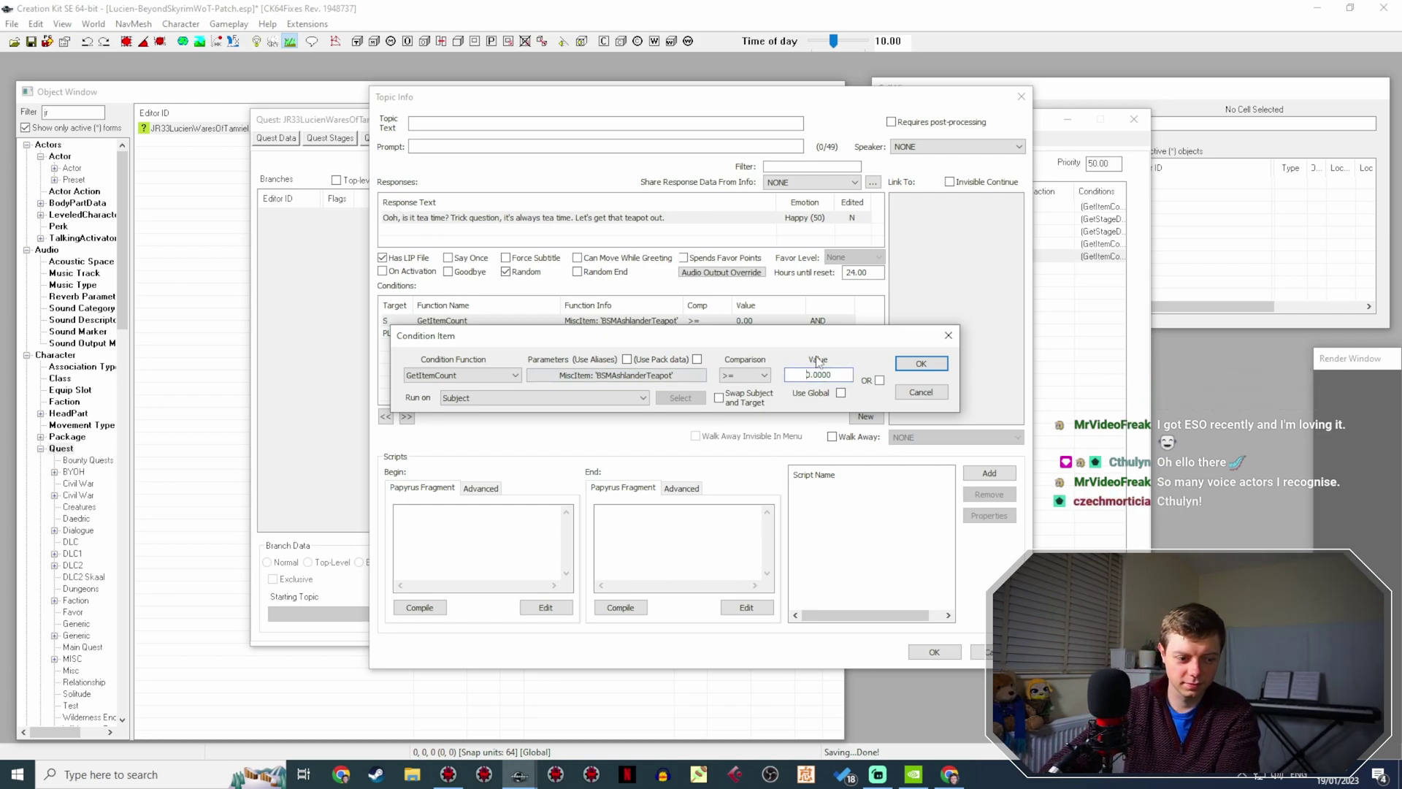
pyautogui.press('Delete')
pyautogui.press('Delete')
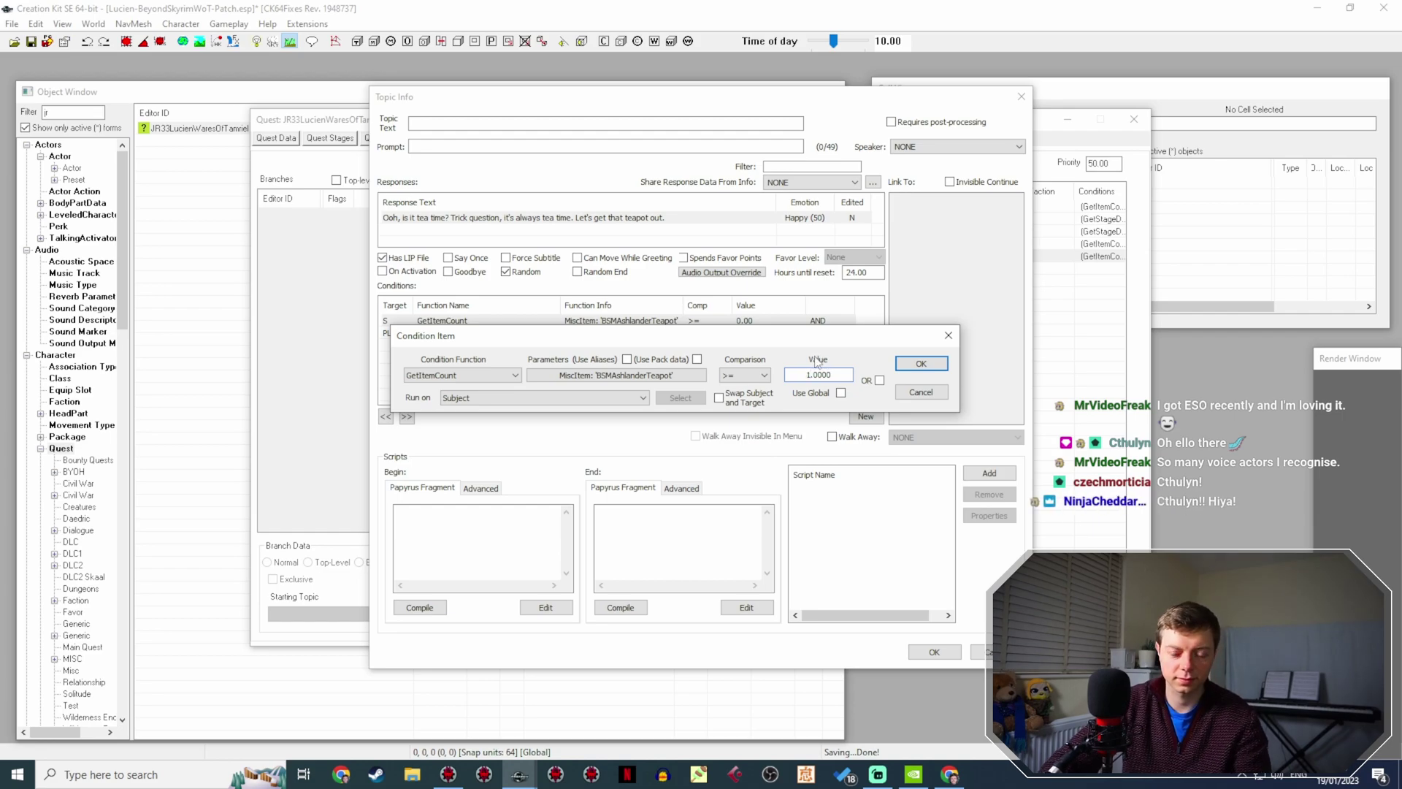
pyautogui.press('Return')
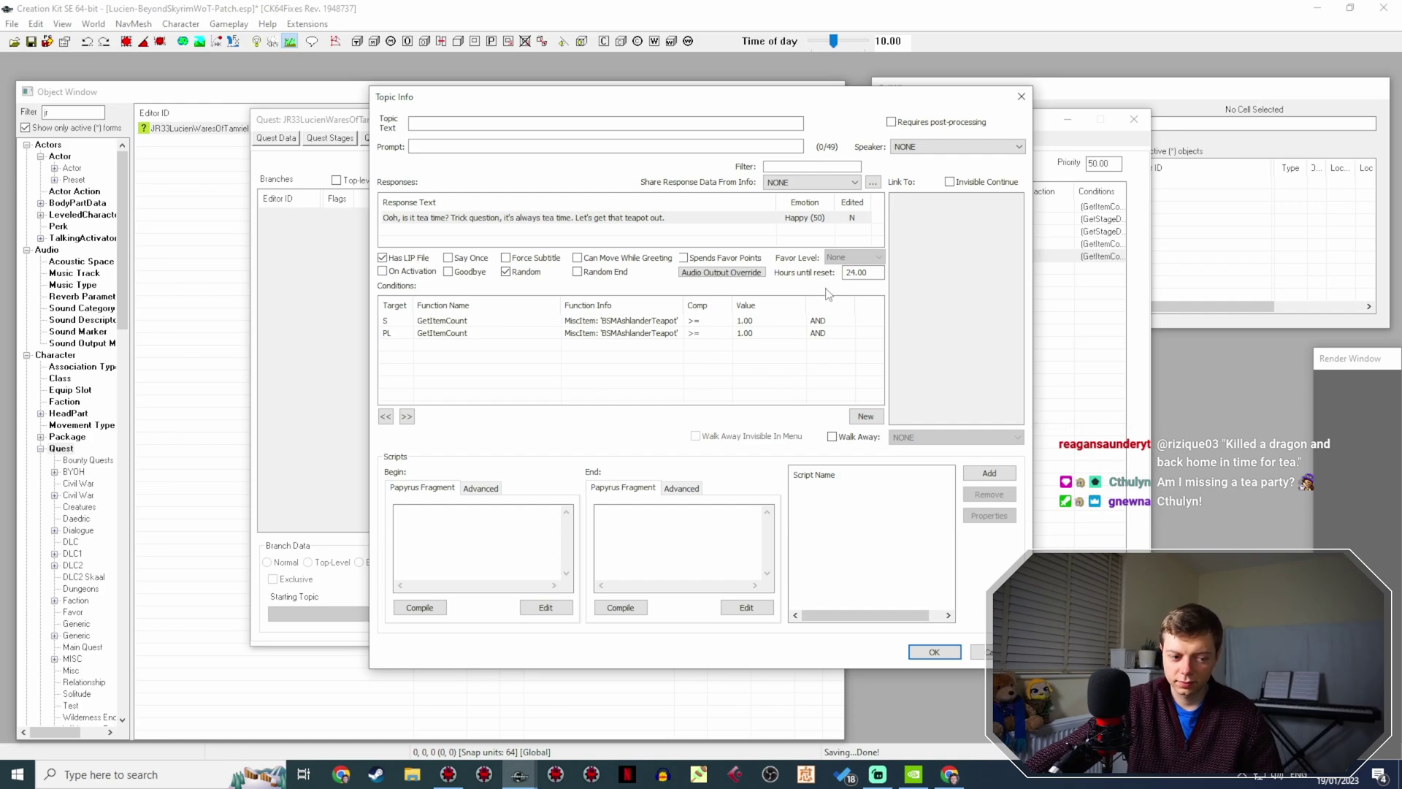
pyautogui.click(935, 650)
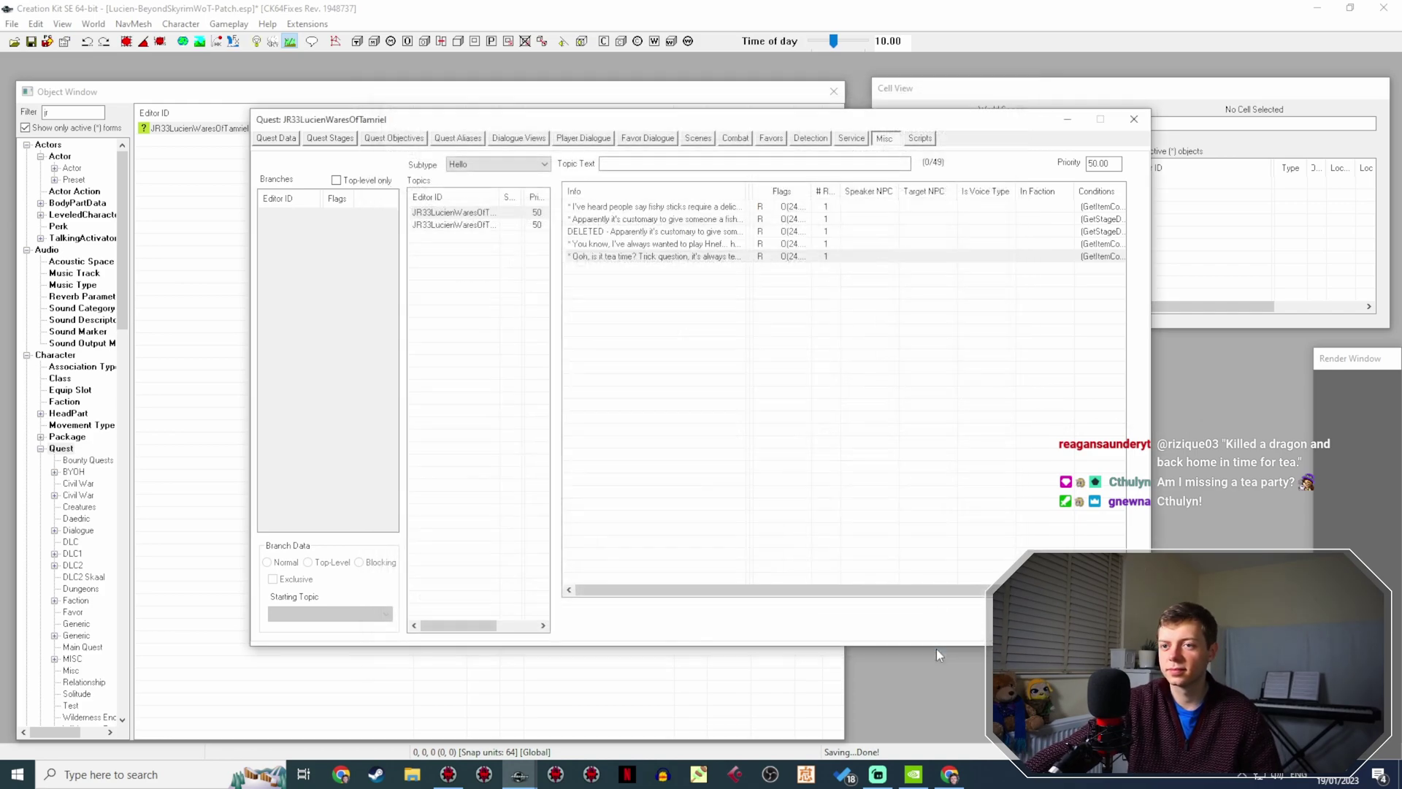
# Duplicate the tea time Hello line and replace the copy's response text with "Spill the tea, babes.".
pyautogui.rightClick(712, 259)
pyautogui.click(726, 278)
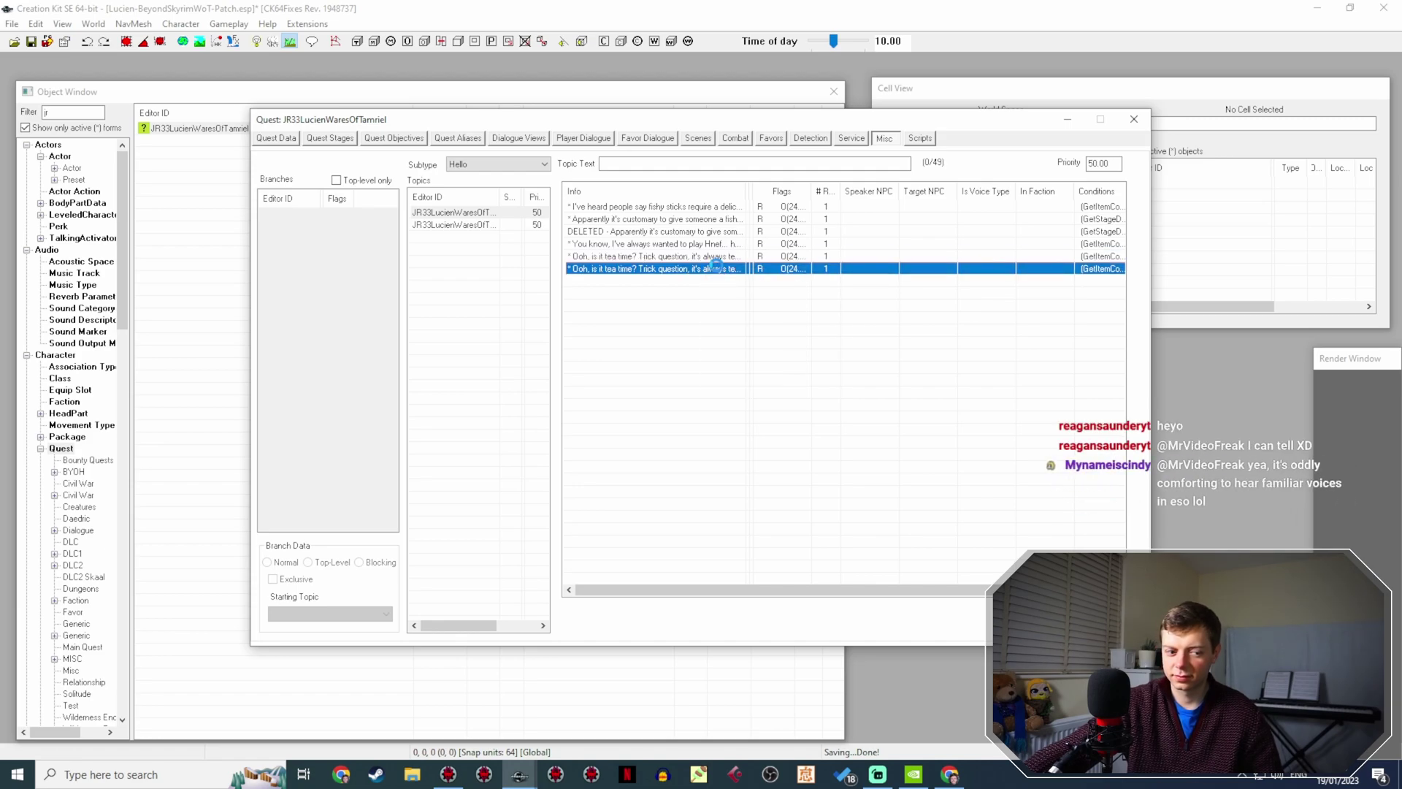
pyautogui.doubleClick(715, 268)
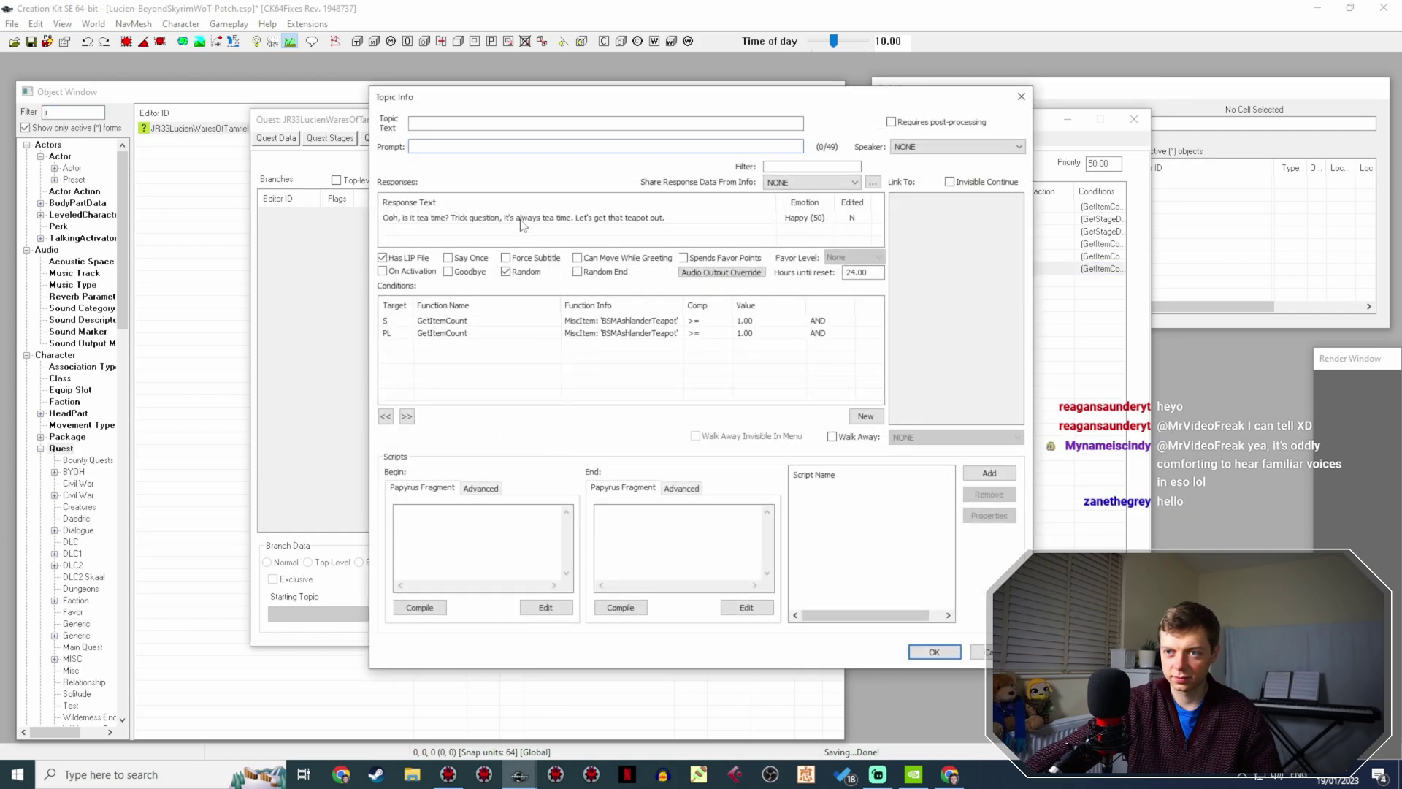
pyautogui.doubleClick(522, 218)
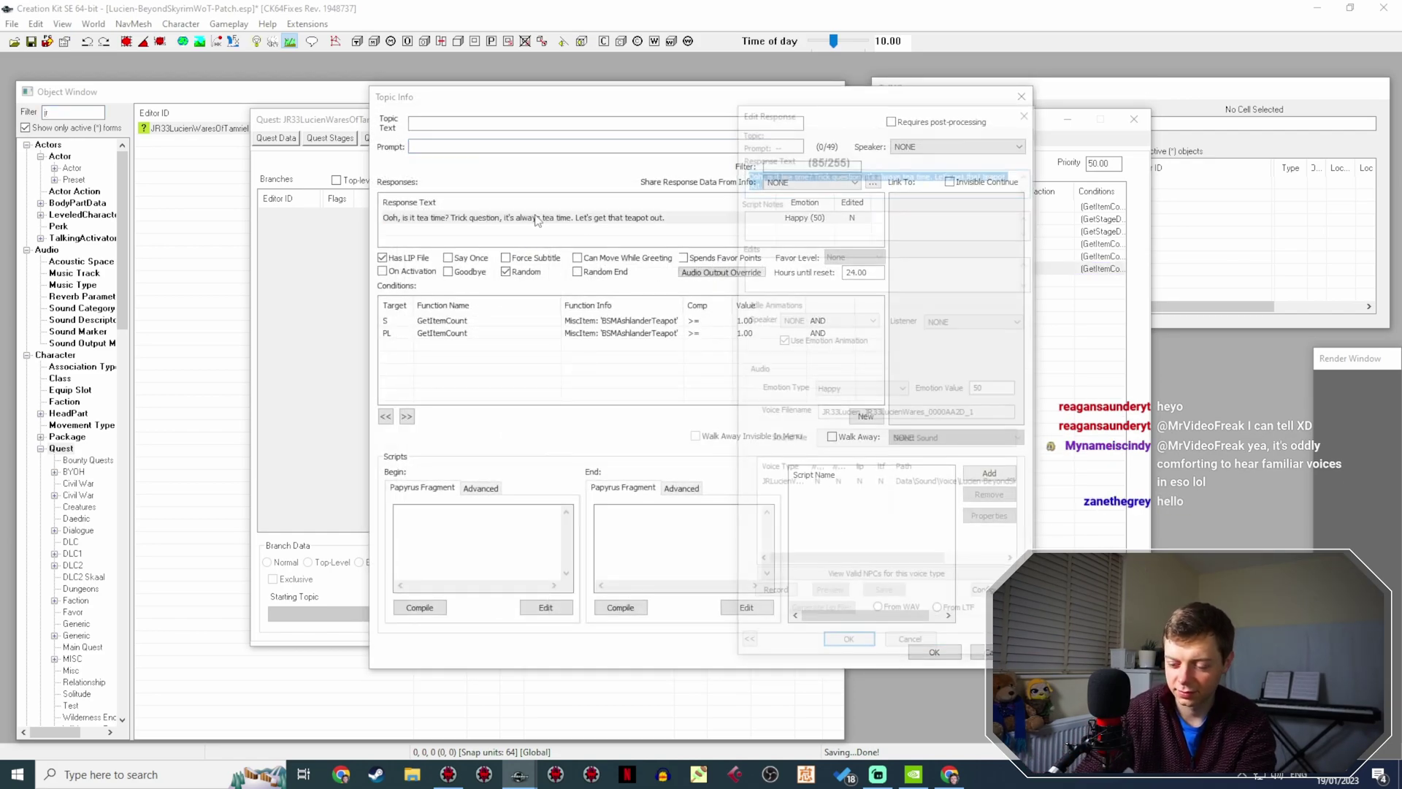
pyautogui.write('Spill th')
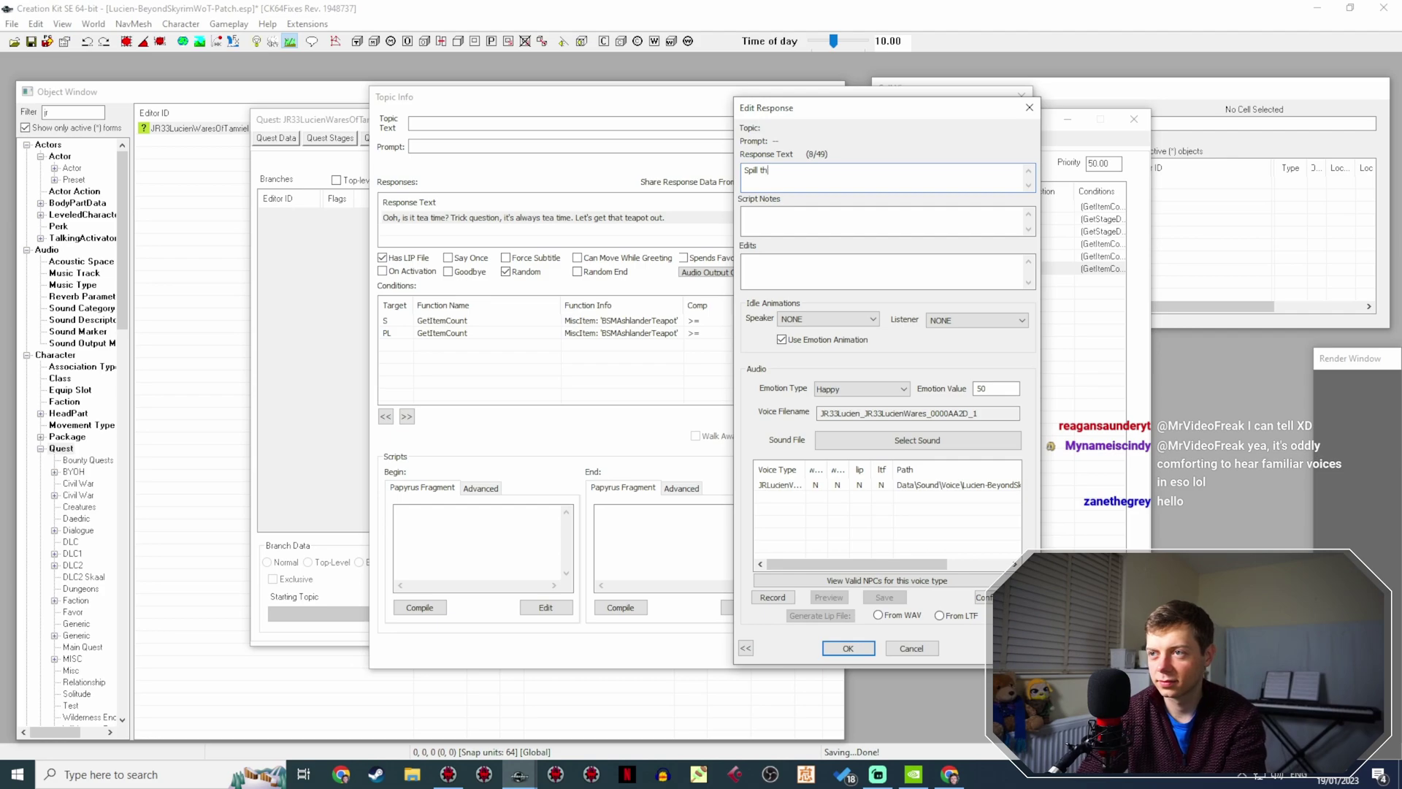
pyautogui.write('e tea, babes.')
pyautogui.press('Return')
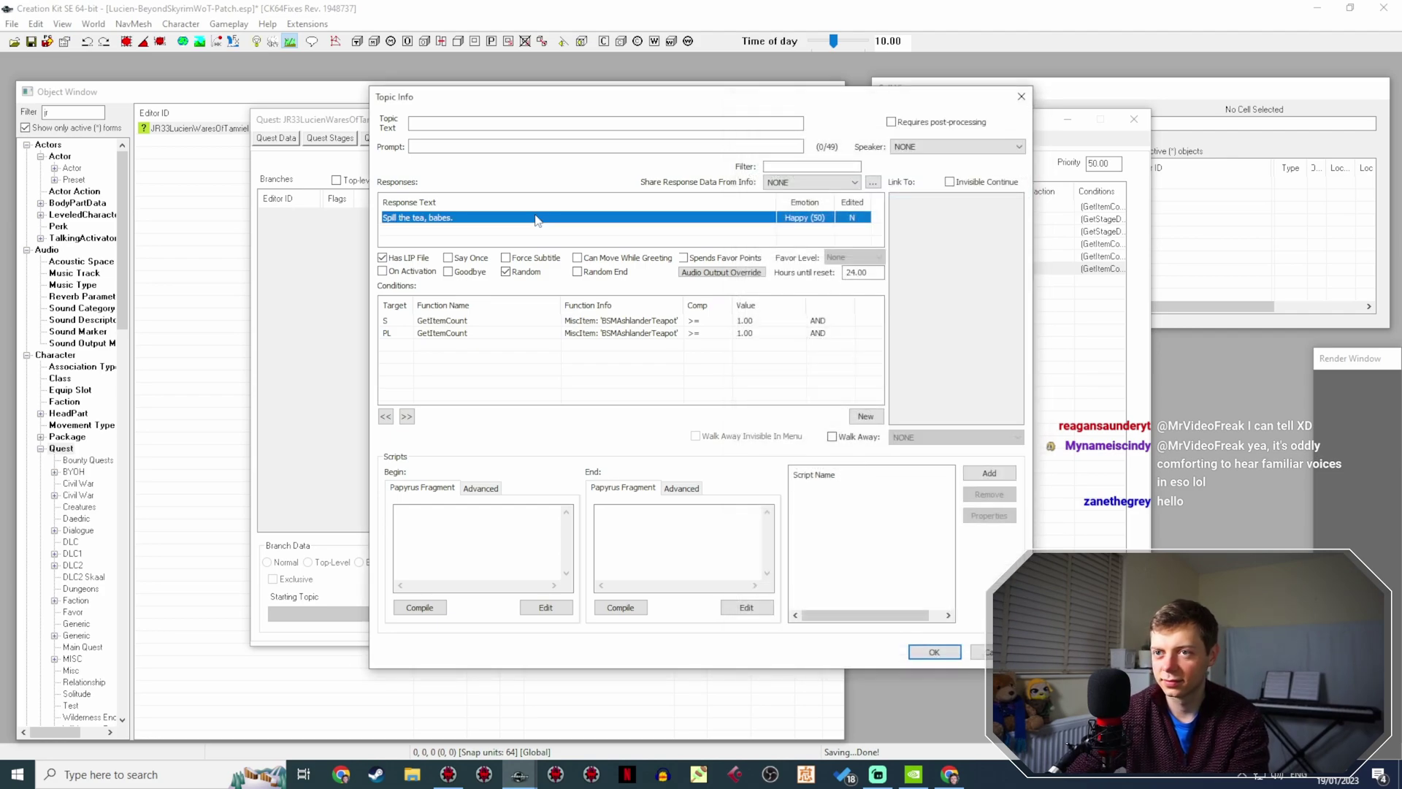
# Add a GetRandomPercent < 1 condition on the Subject to the "Spill the tea, babes." line.
pyautogui.rightClick(561, 356)
pyautogui.click(580, 363)
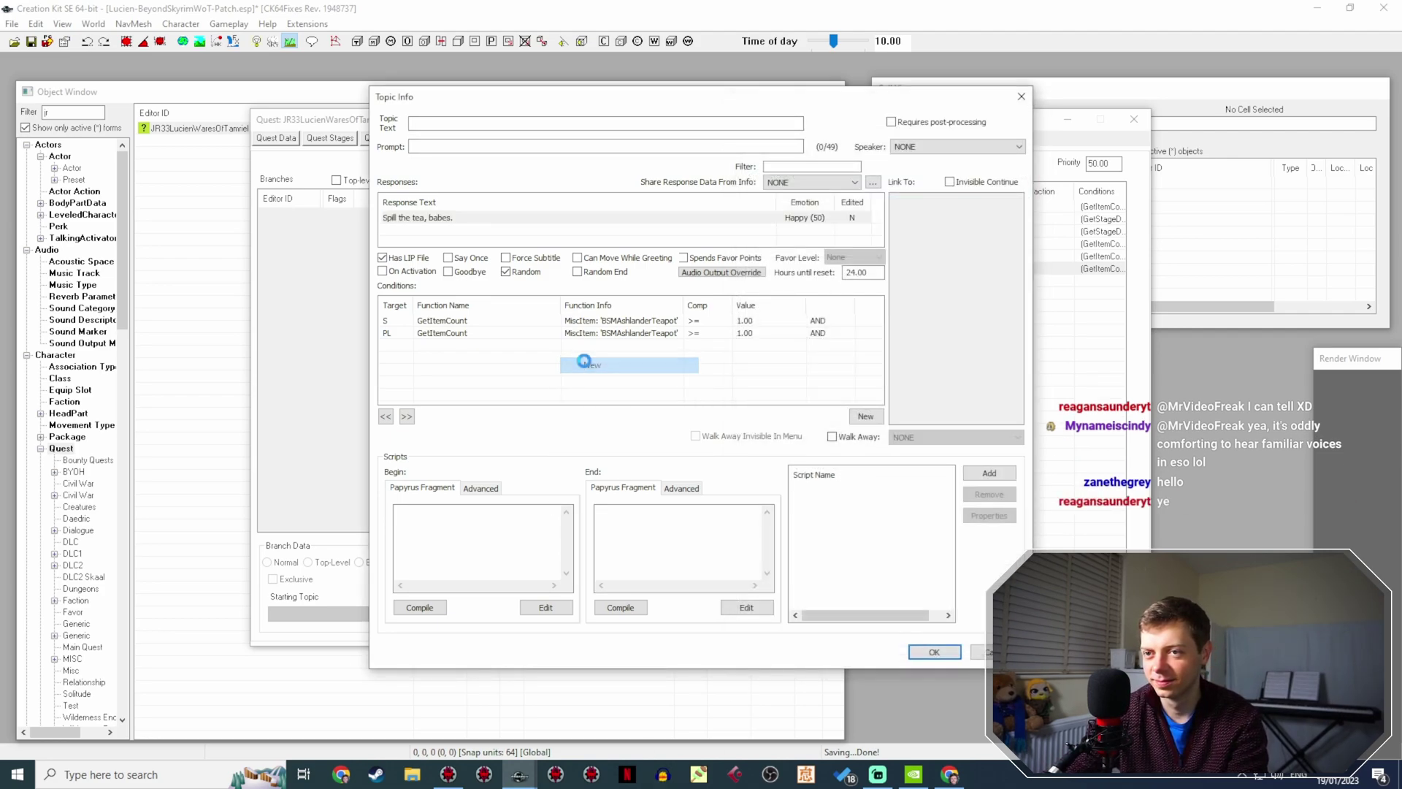
pyautogui.click(455, 419)
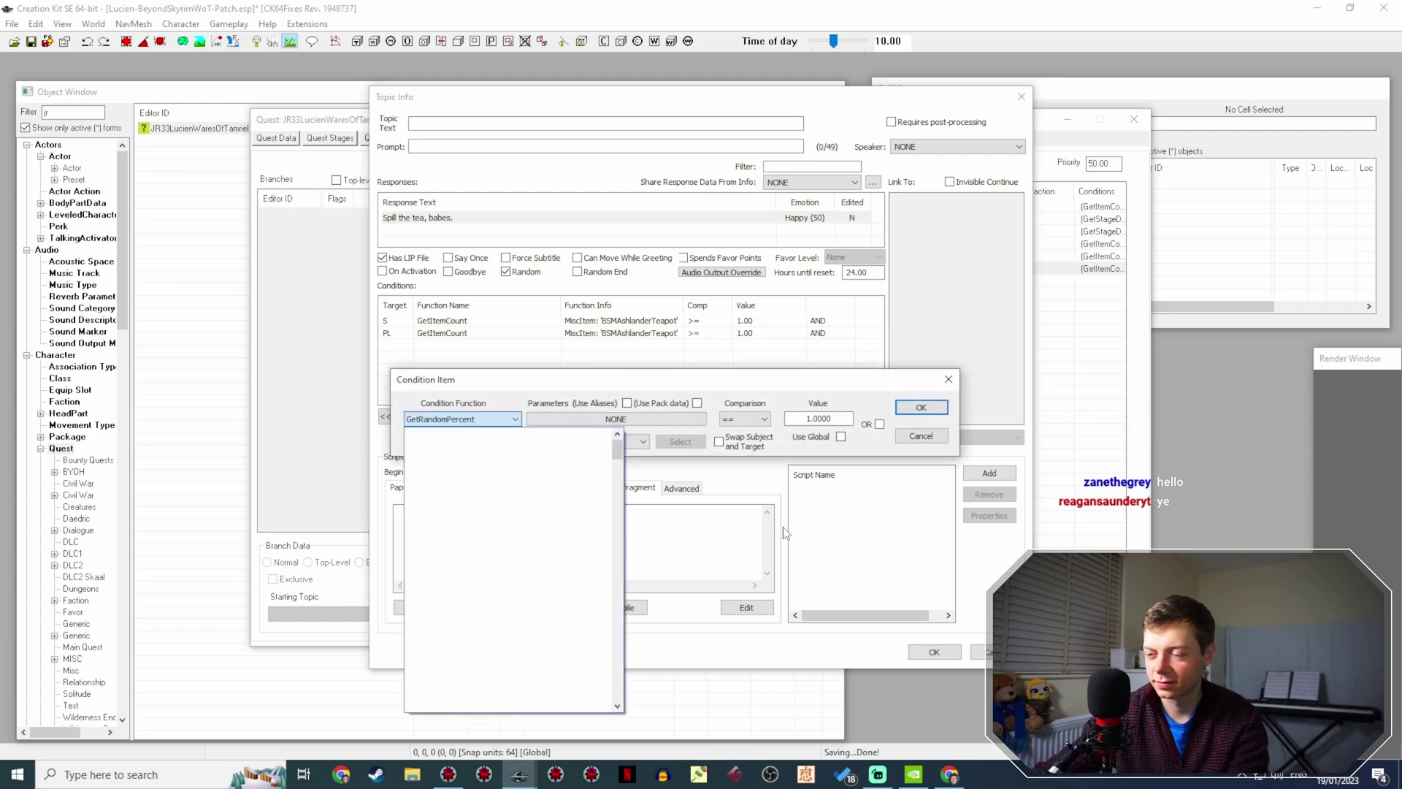
pyautogui.click(738, 418)
pyautogui.click(737, 419)
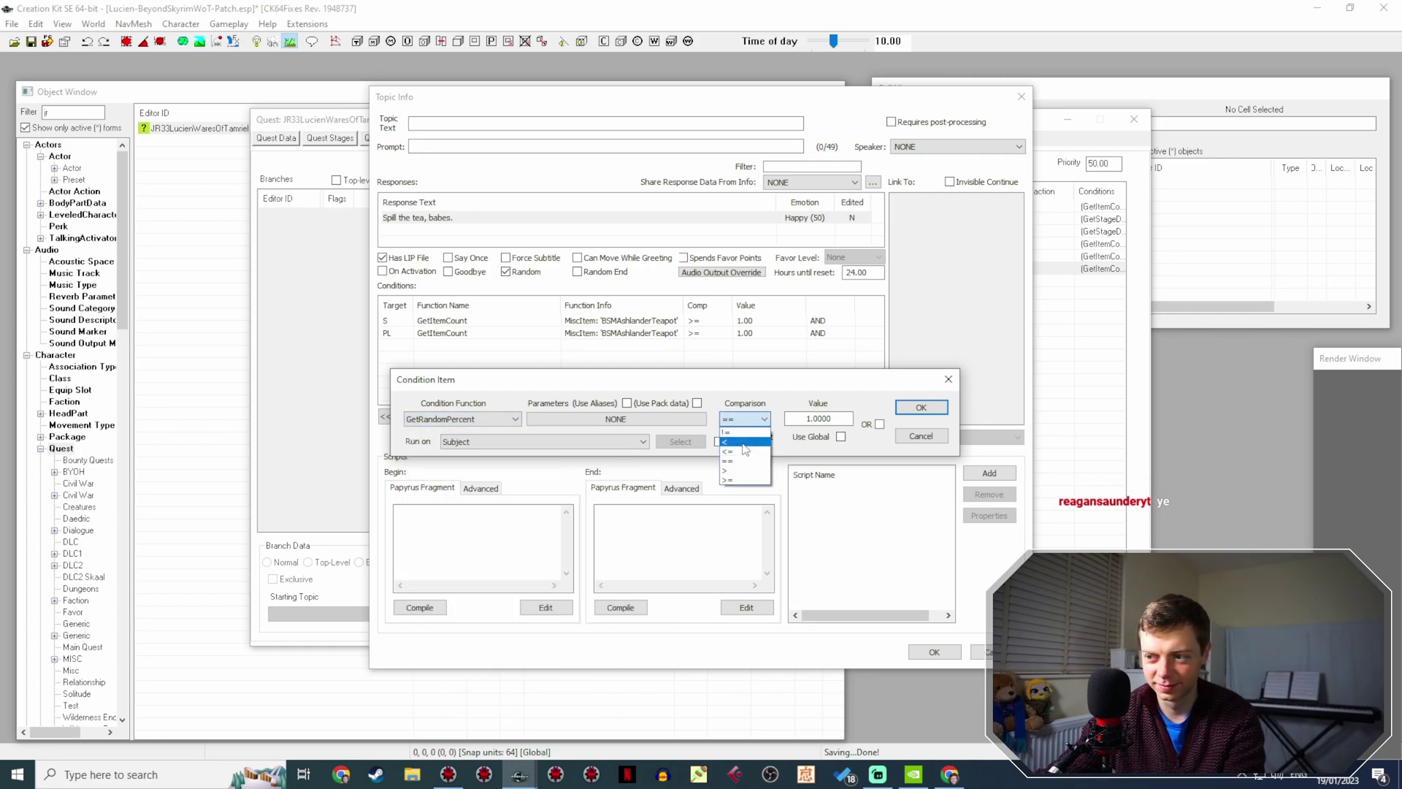
pyautogui.click(743, 473)
pyautogui.click(804, 418)
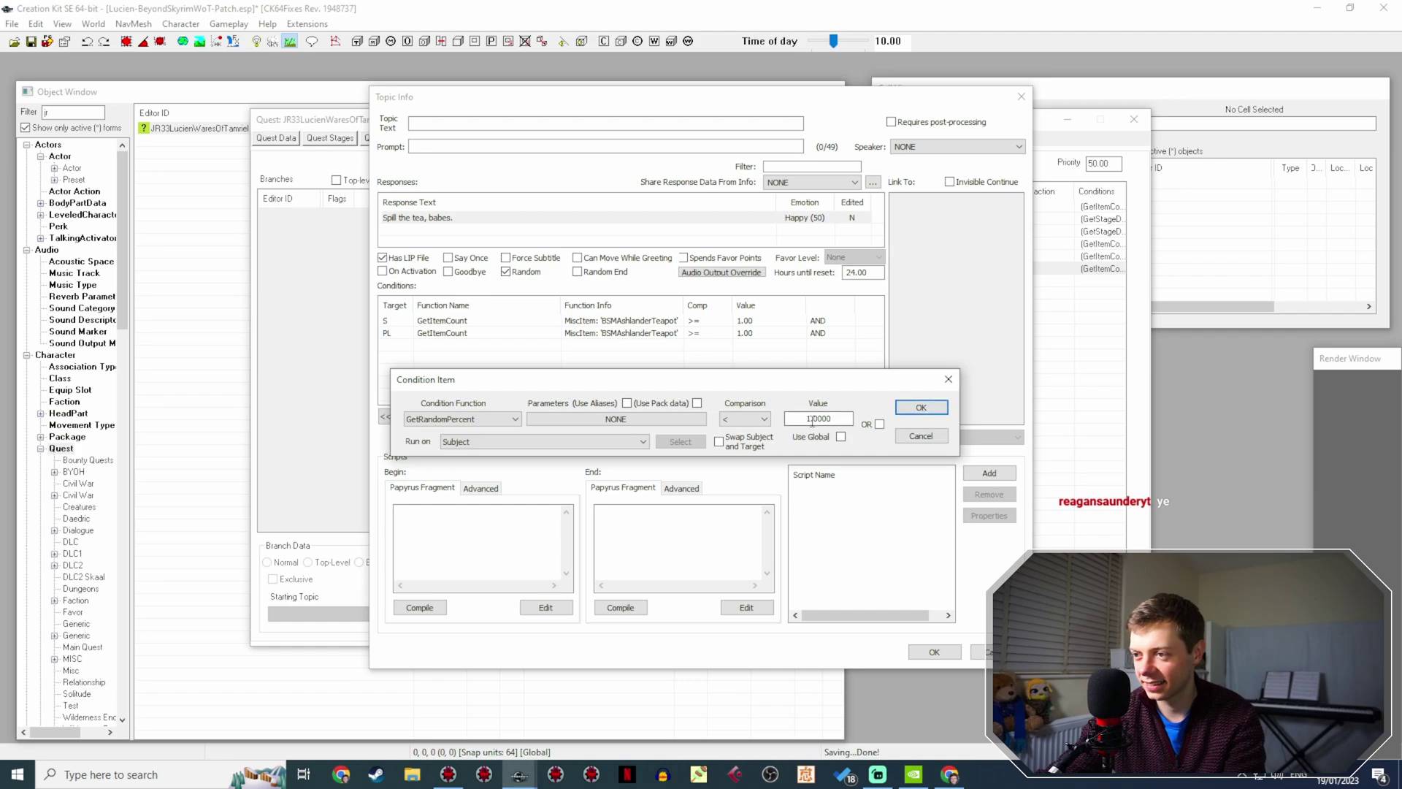
pyautogui.click(921, 407)
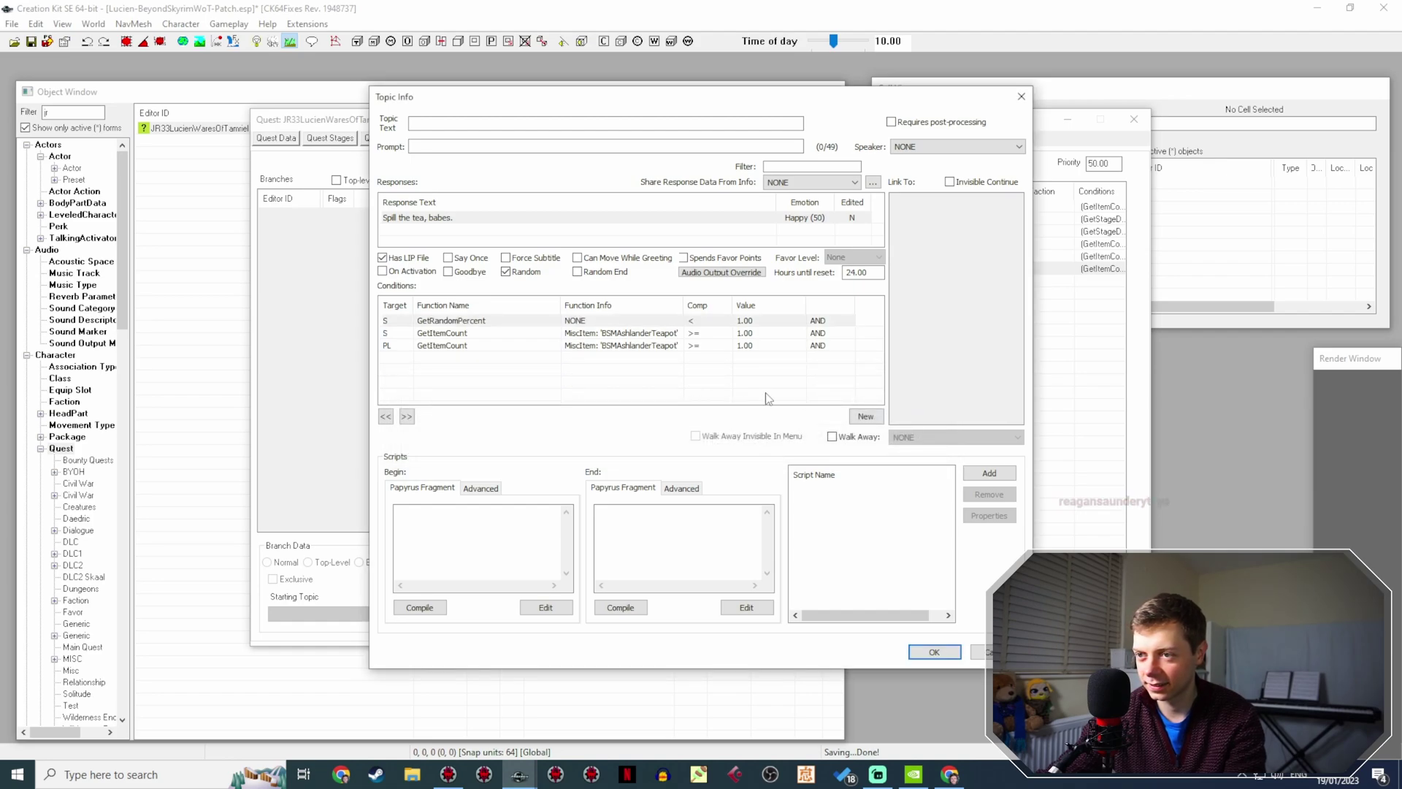
# Delete the Subject GetItemCount condition and move GetRandomPercent below the Player's GetItemCount condition.
pyautogui.click(496, 335)
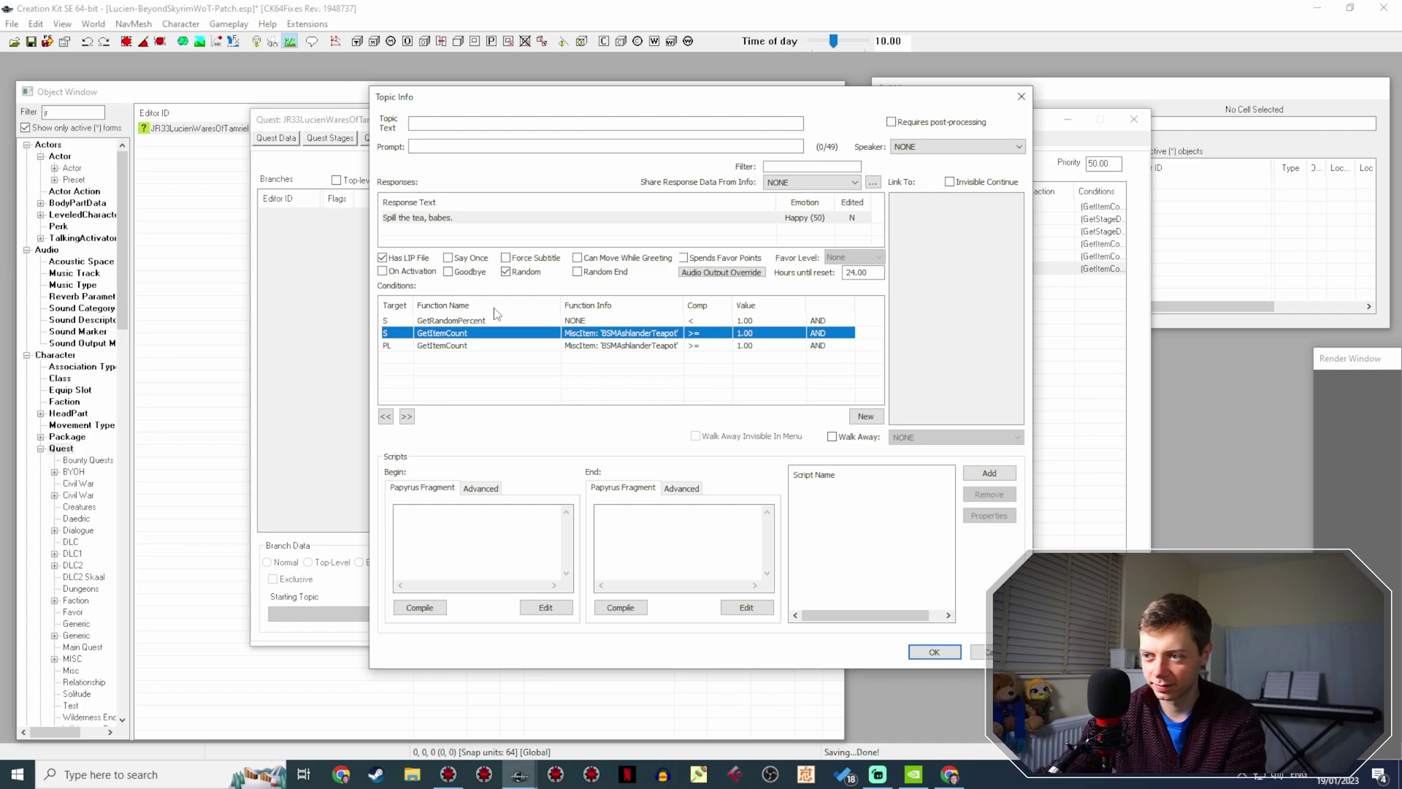
pyautogui.press('Delete')
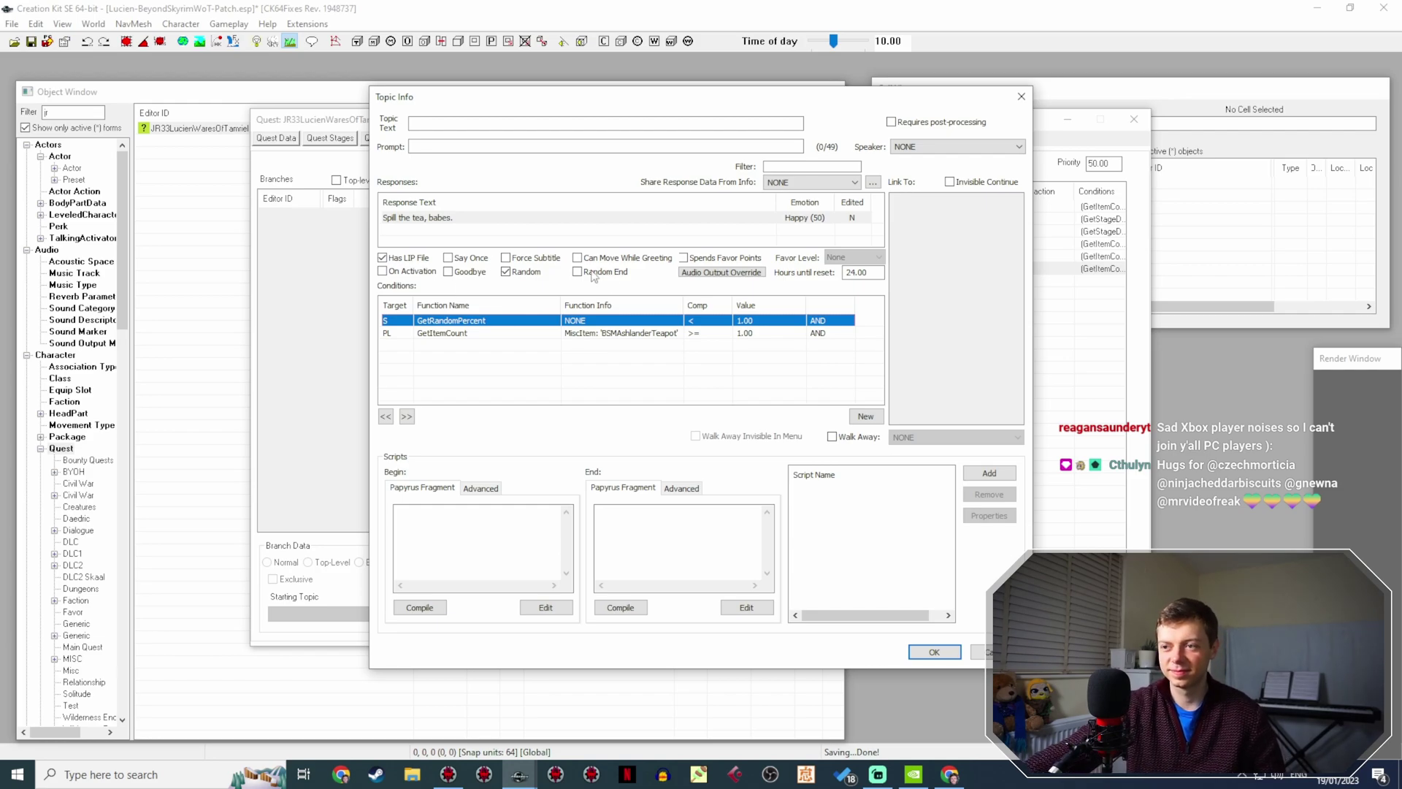
pyautogui.hotkey('ctrl', 'Down')
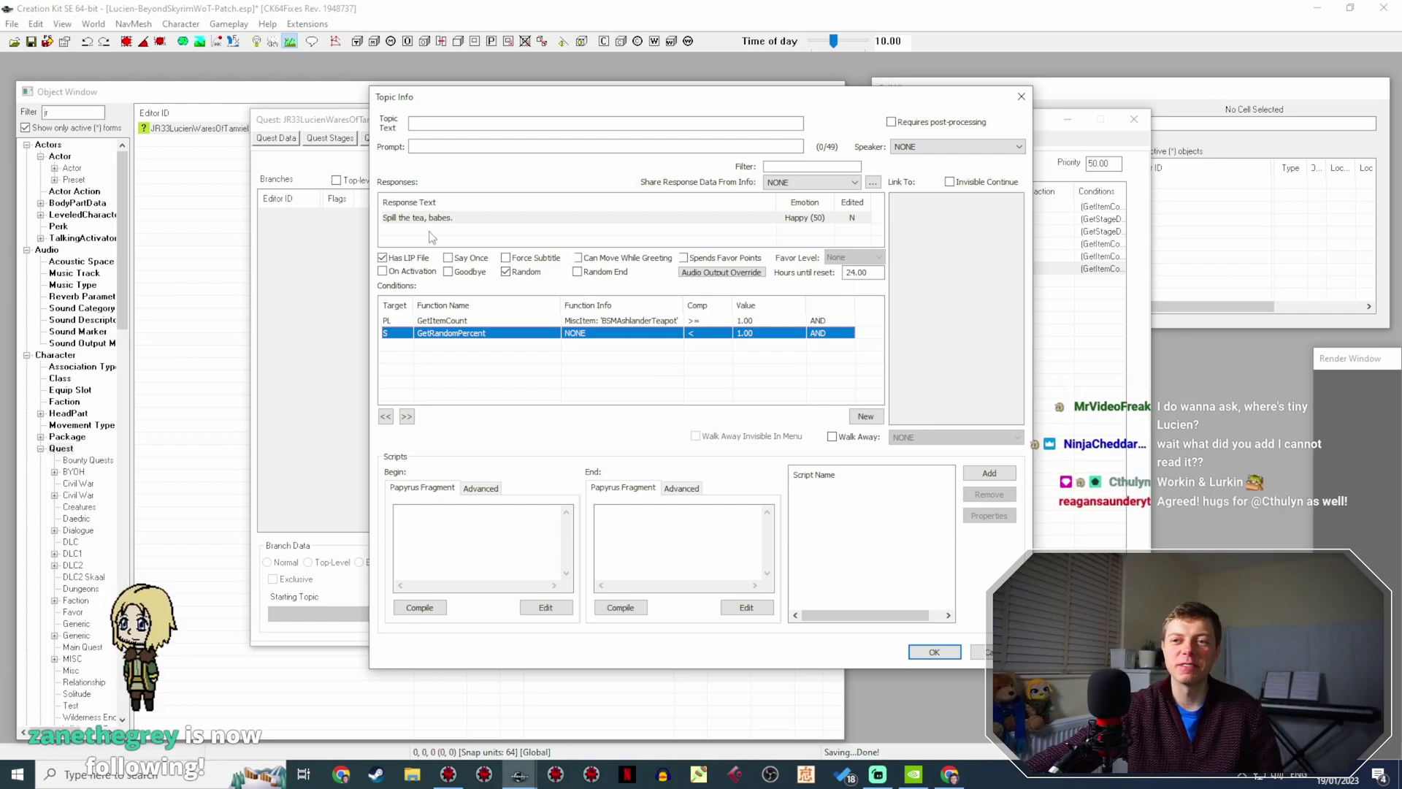
# Reopen the "Spill the tea, babes." response and move its editor over the topic info to show the line.
pyautogui.doubleClick(454, 217)
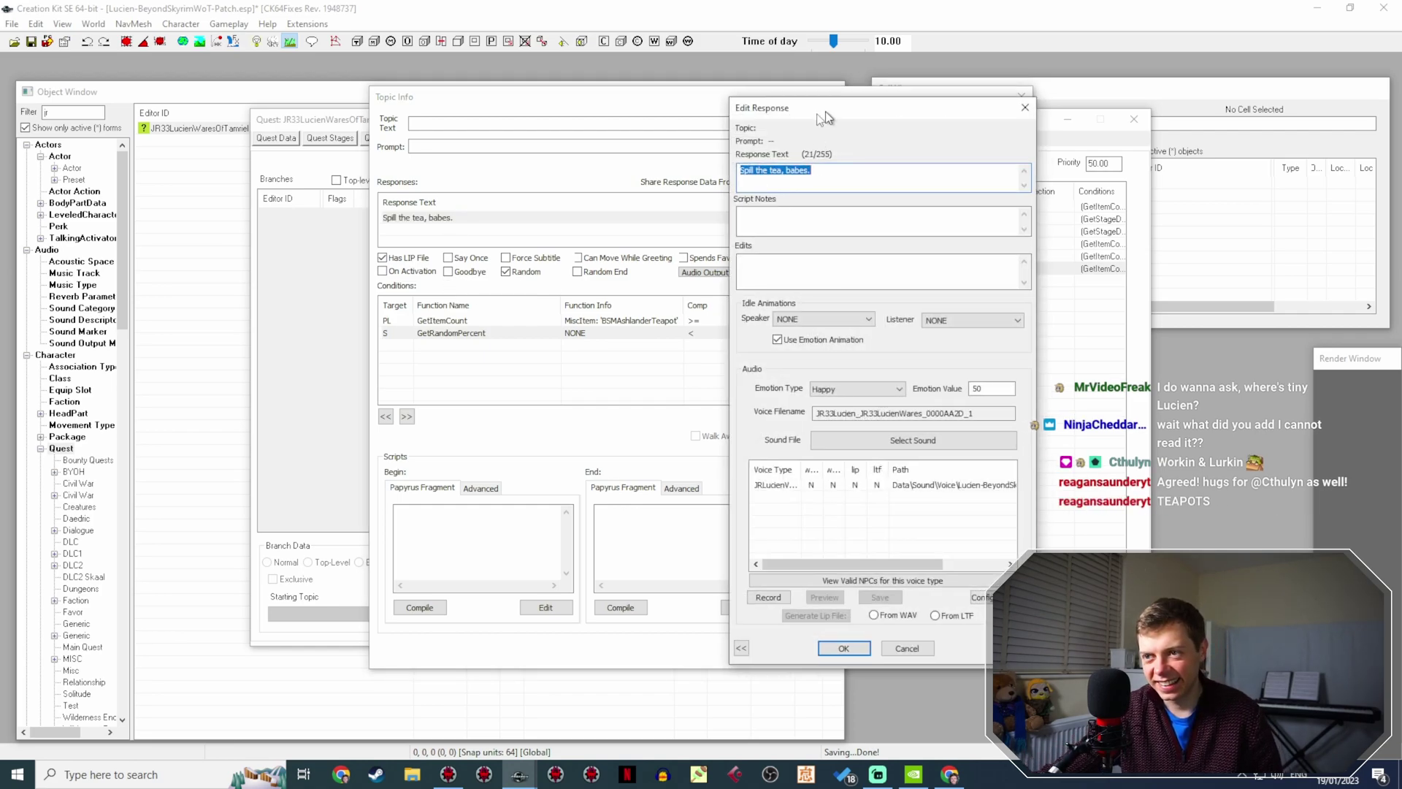
pyautogui.moveTo(825, 111); pyautogui.dragTo(467, 173)
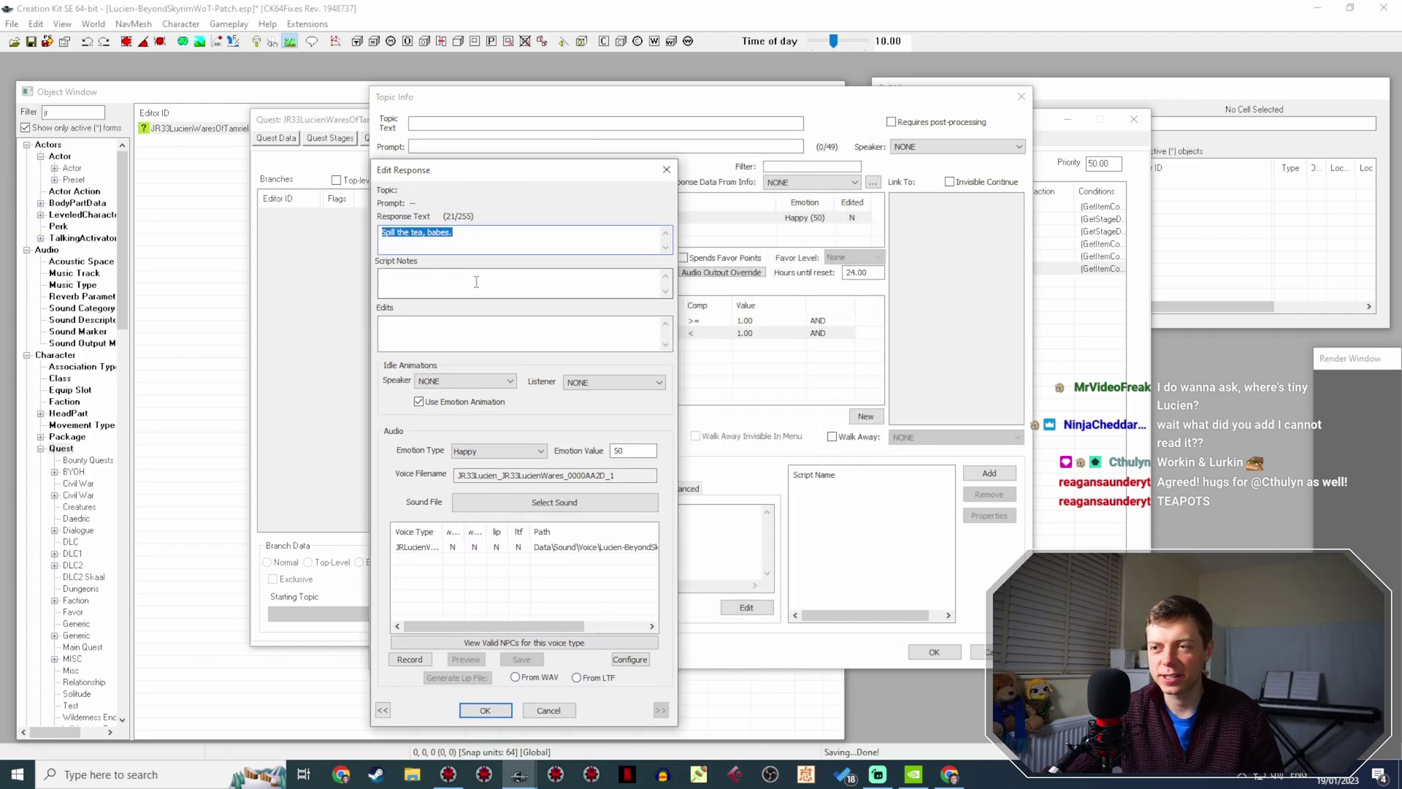
pyautogui.click(476, 232)
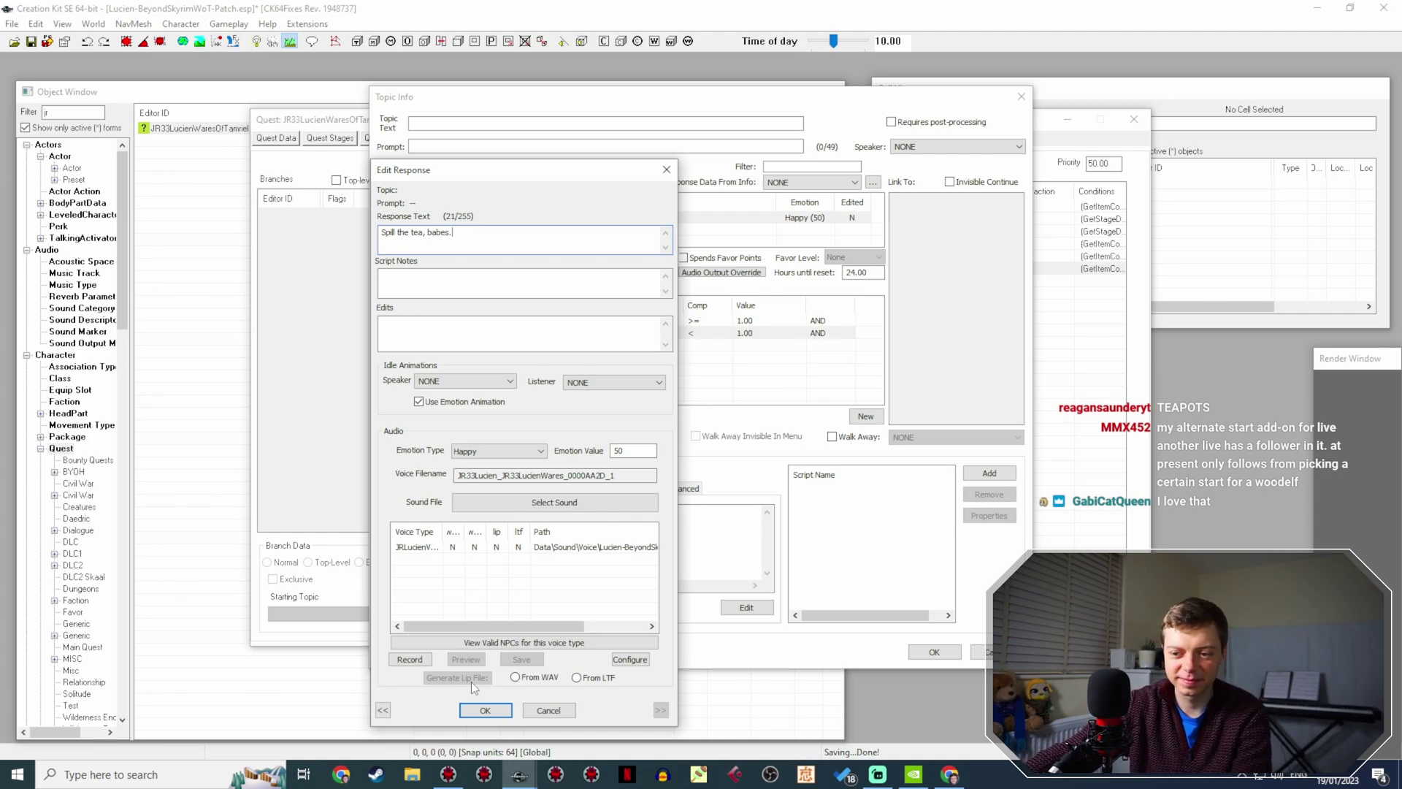
# Accept the "Spill the tea, babes." line after rechecking its topic info, close the quest with its changes kept, and save the plugin.
pyautogui.click(485, 710)
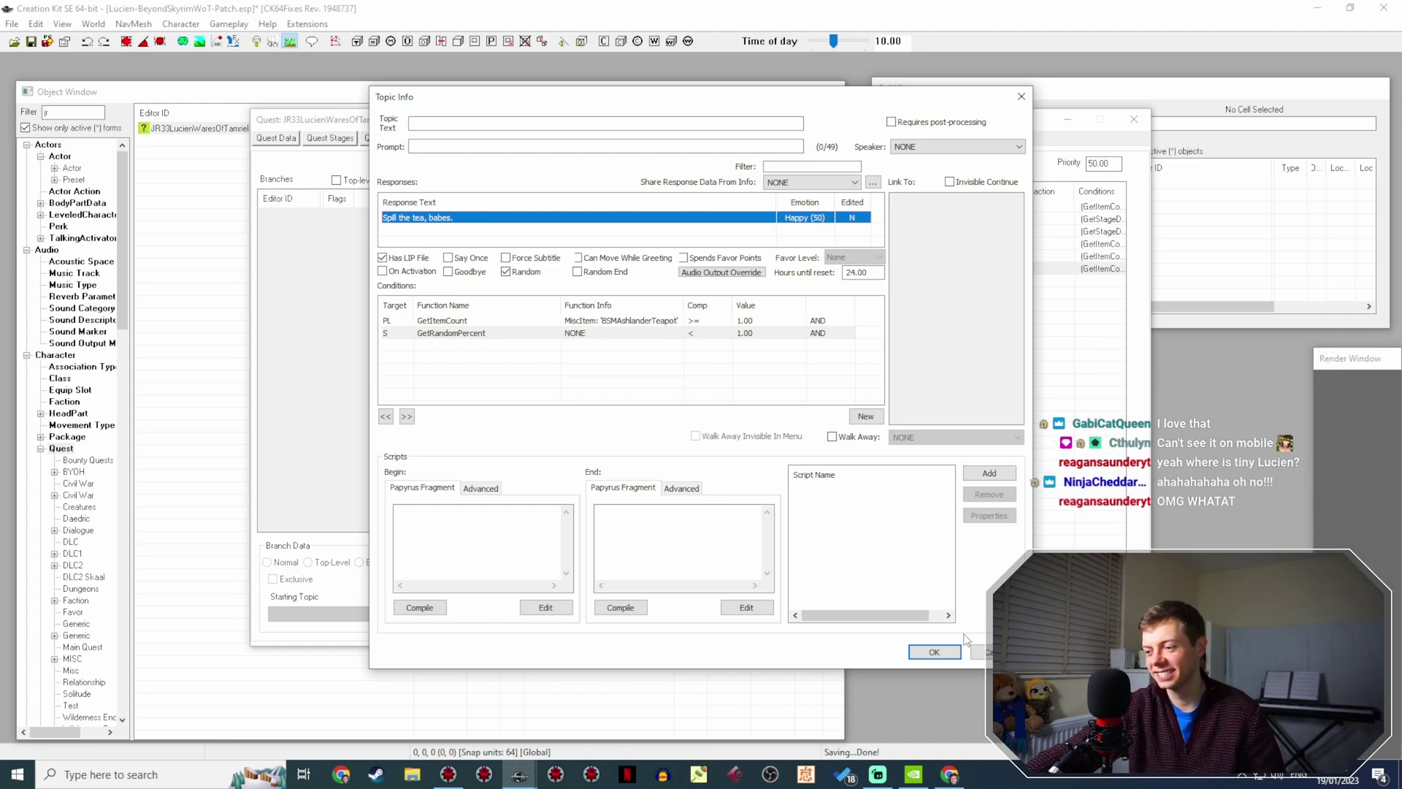
pyautogui.click(933, 651)
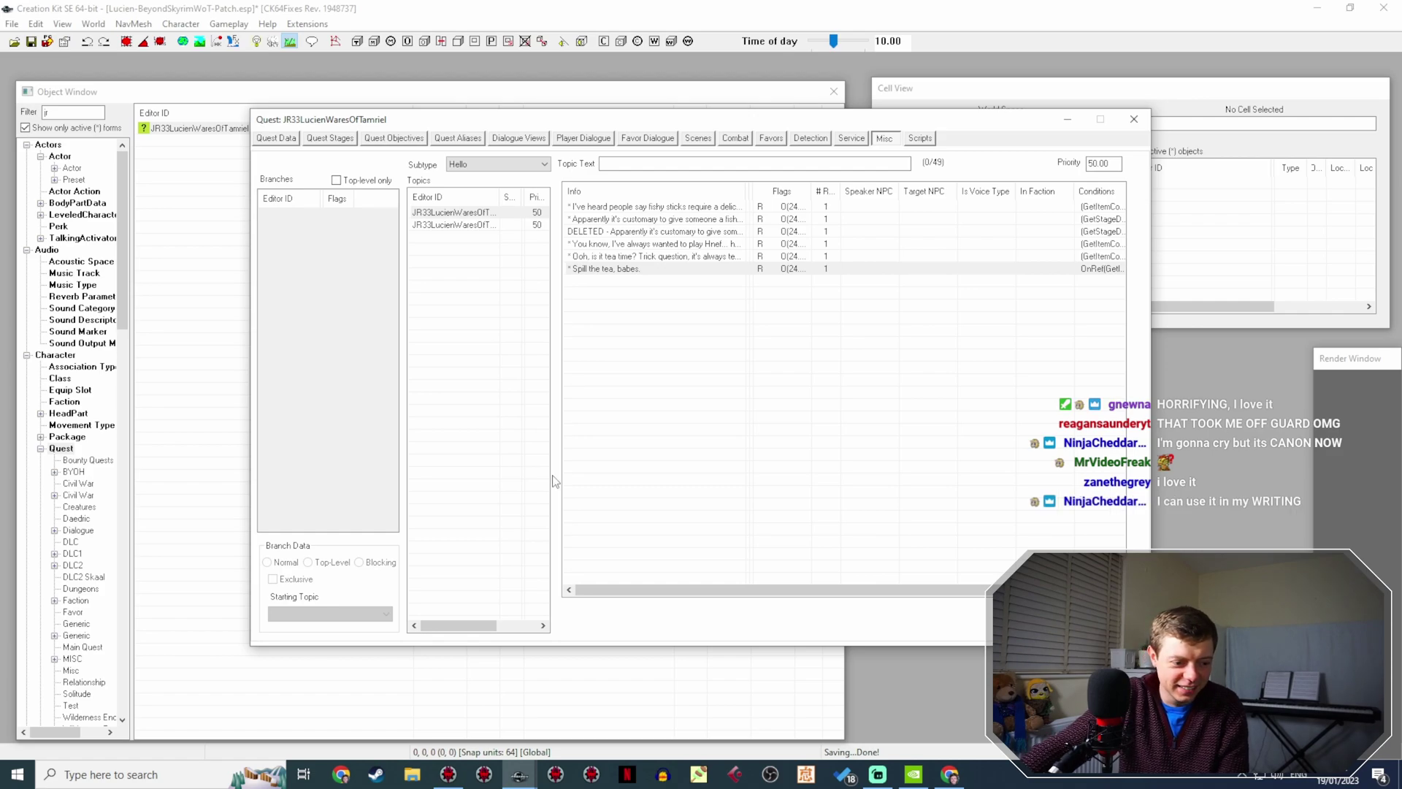
pyautogui.doubleClick(621, 270)
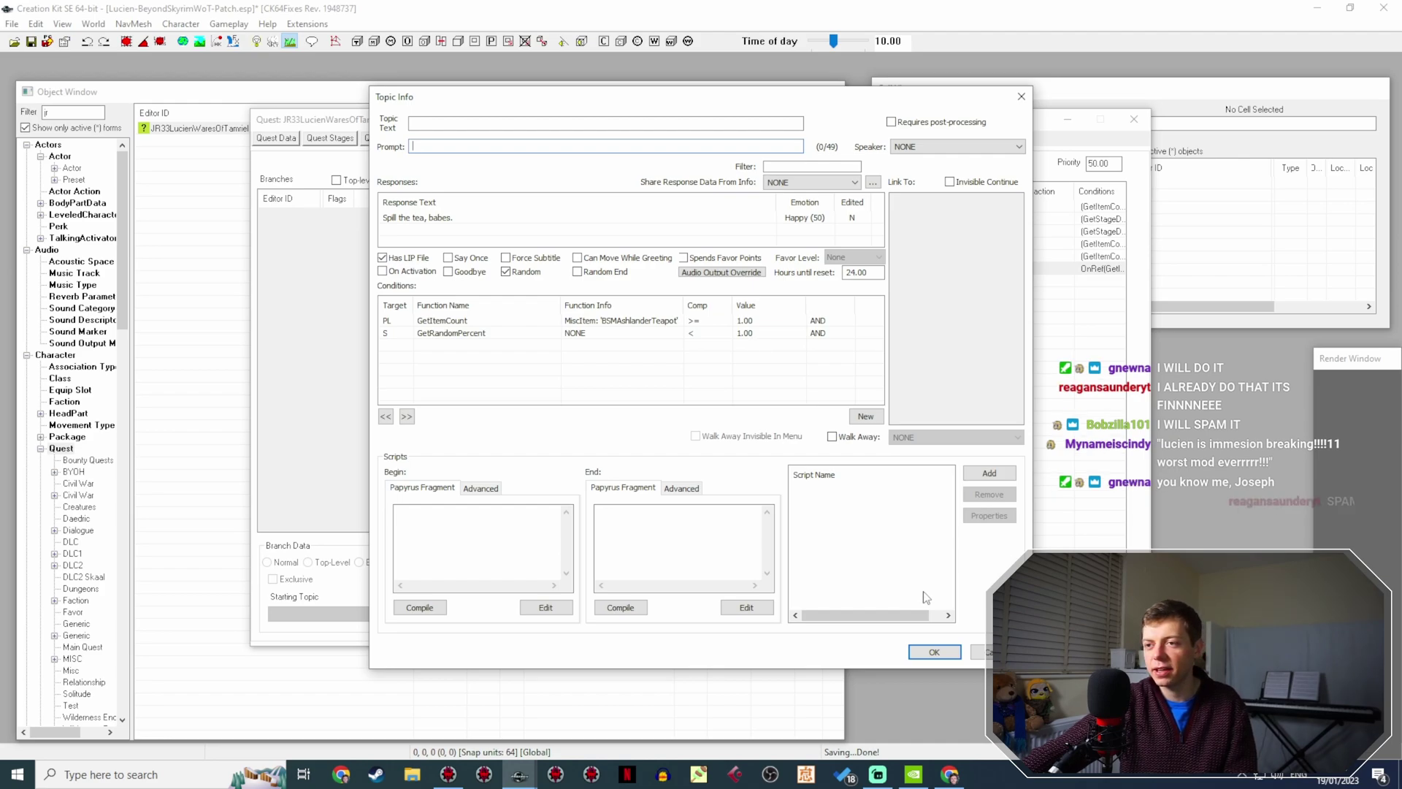
pyautogui.click(935, 652)
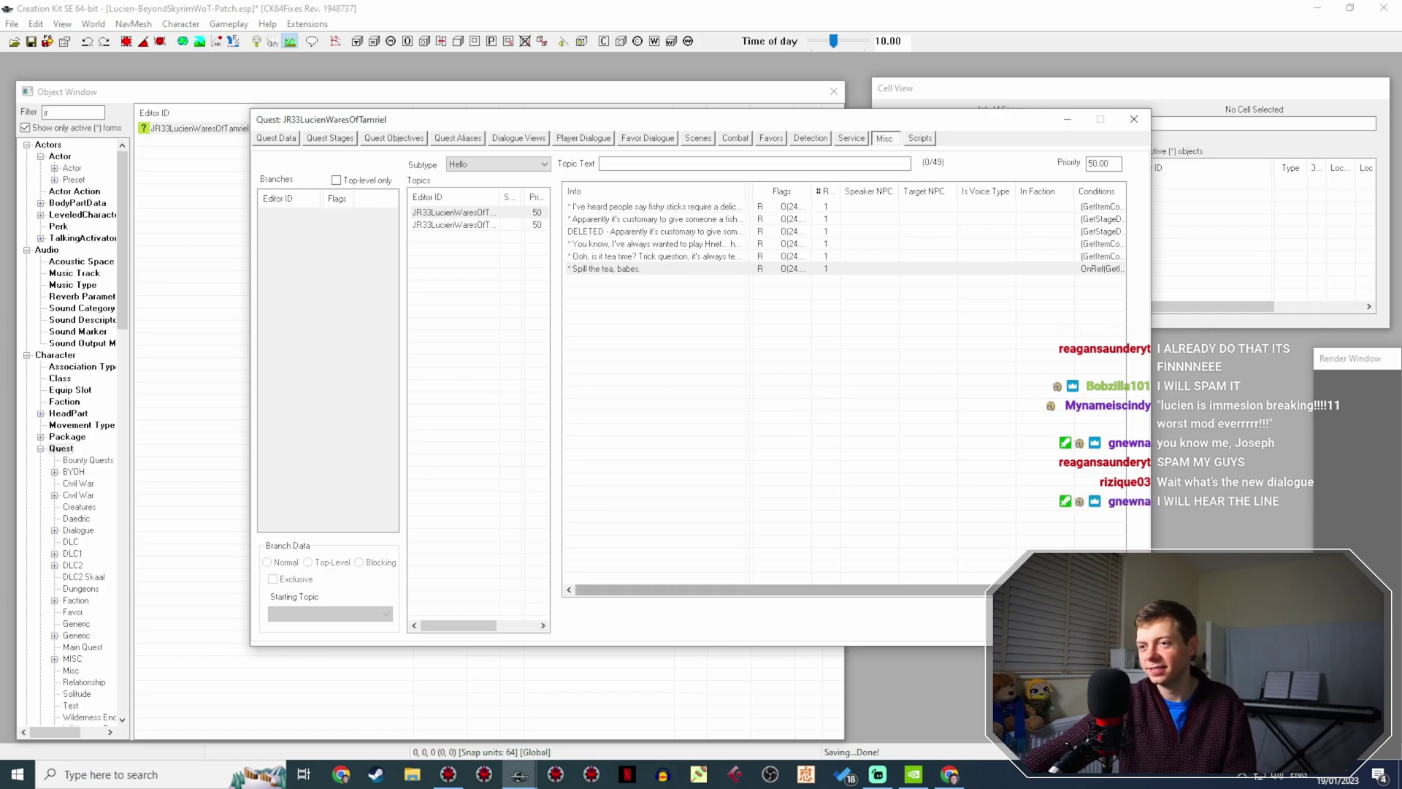
pyautogui.click(1066, 630)
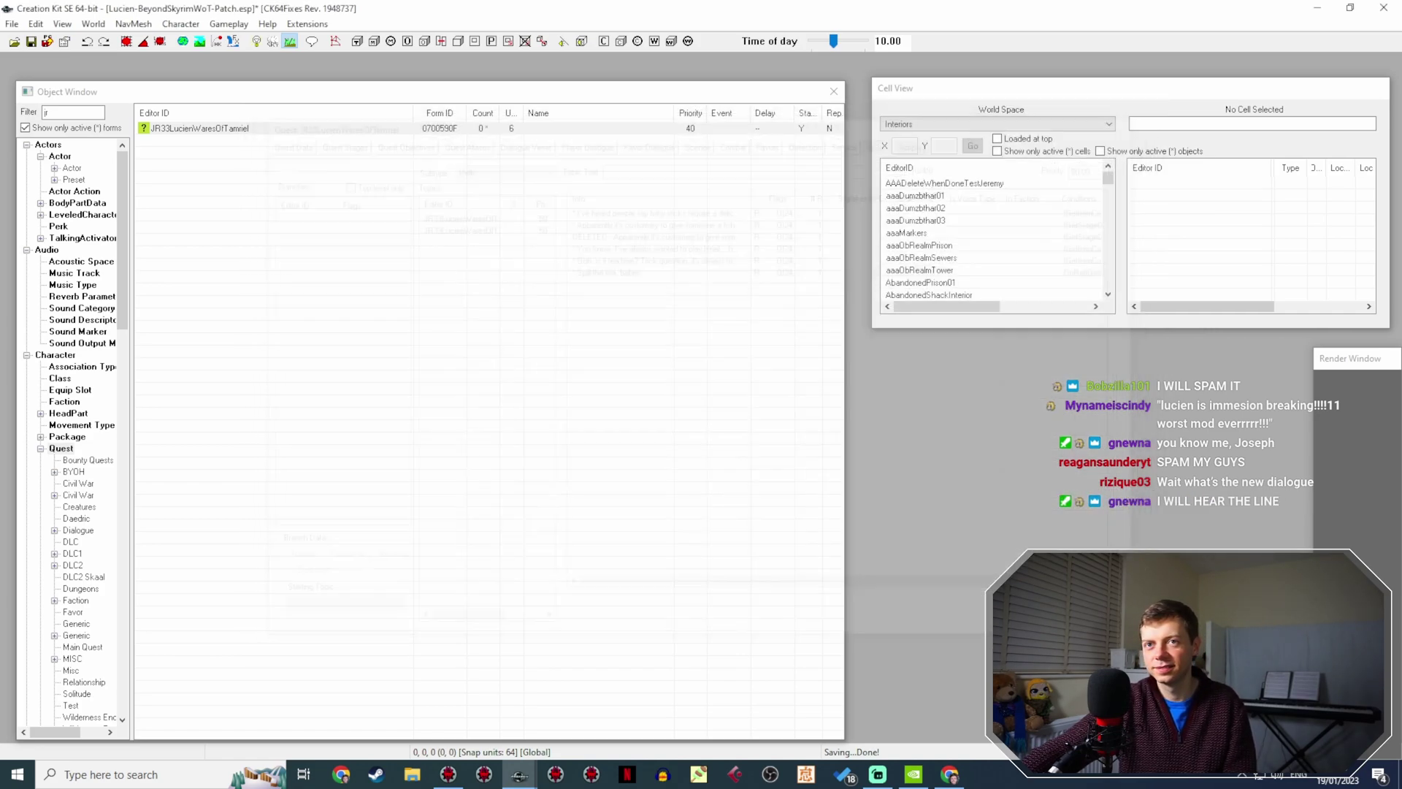
pyautogui.click(31, 40)
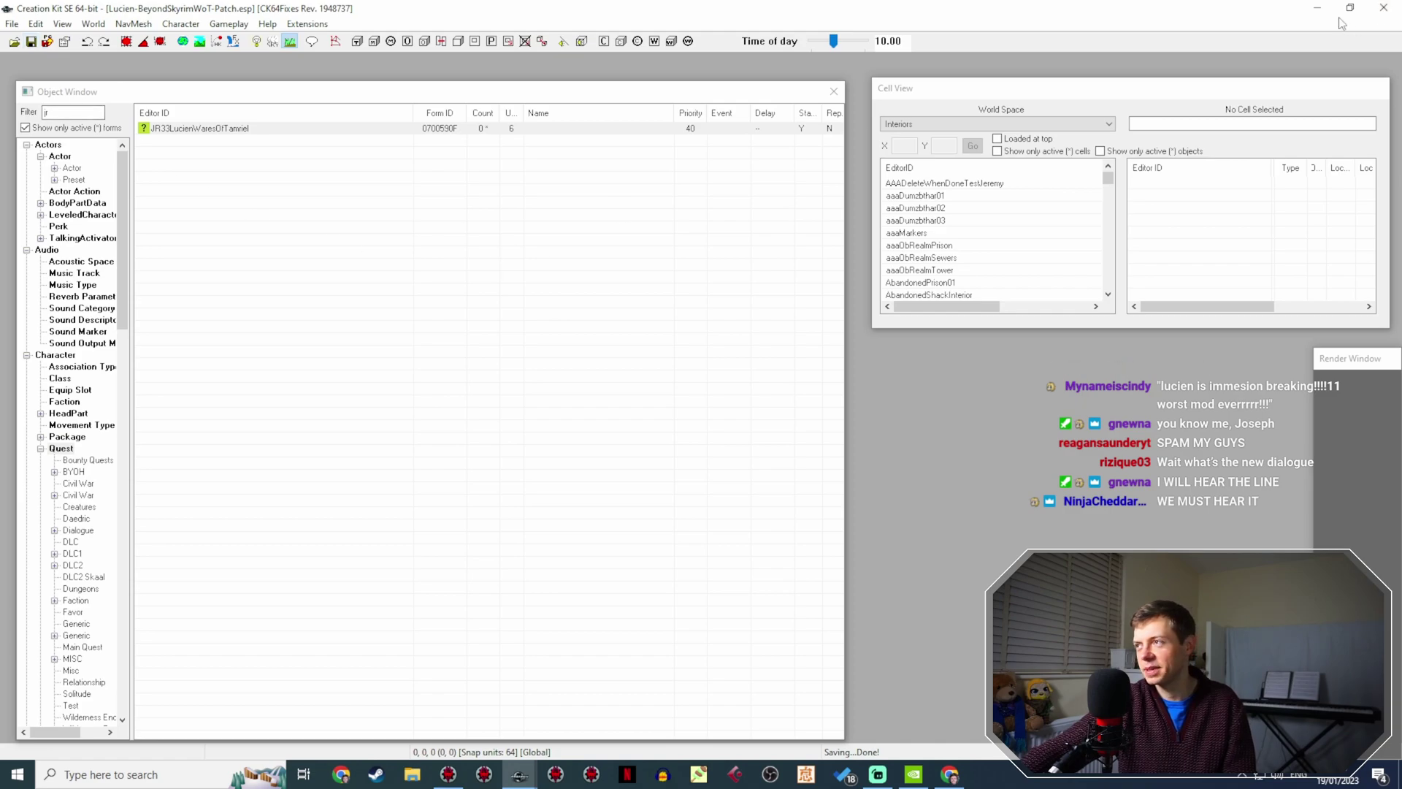
# Switch to Streamlabs Desktop, change to the Camera scene, and return to the Screen With Camera (1080p) scene.
pyautogui.click(880, 776)
pyautogui.click(882, 778)
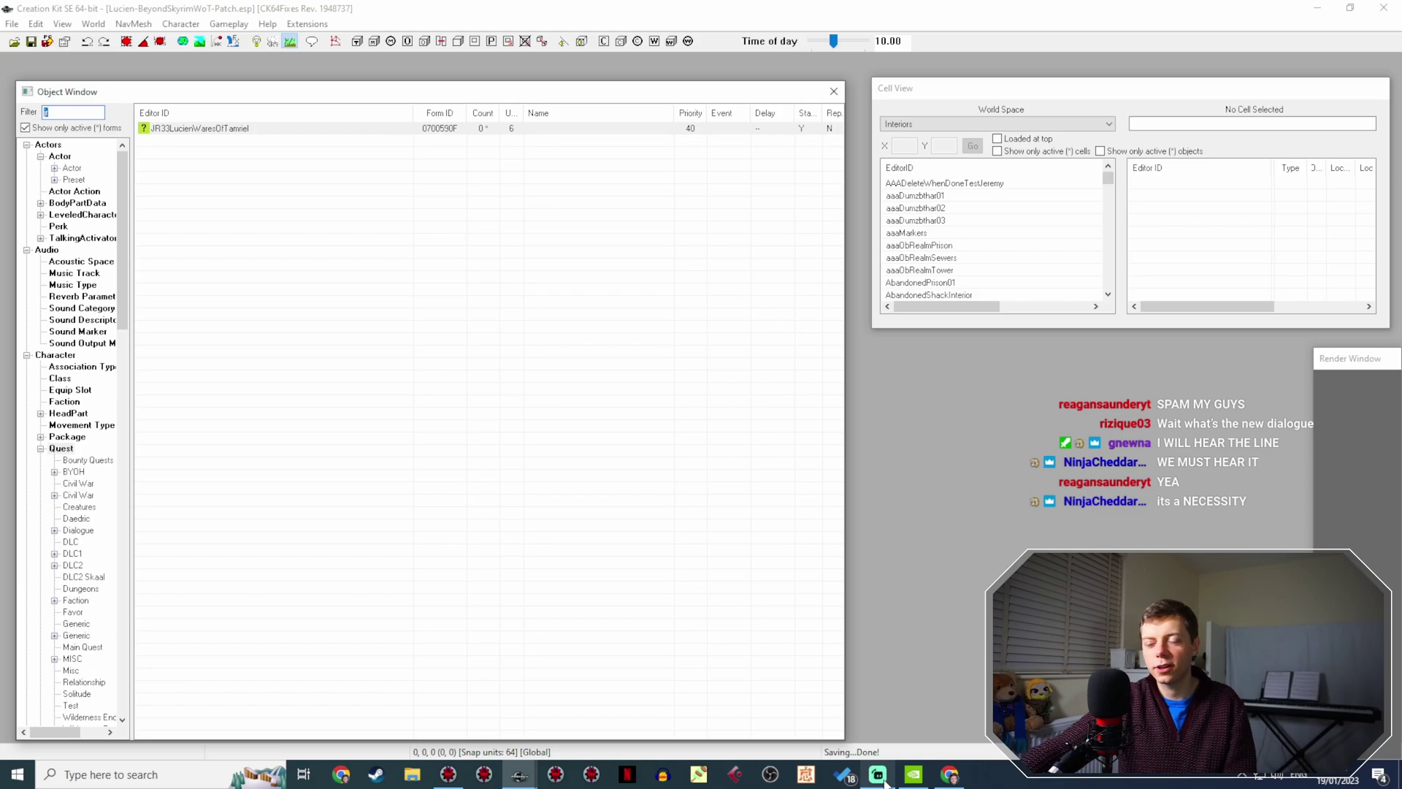
pyautogui.click(889, 778)
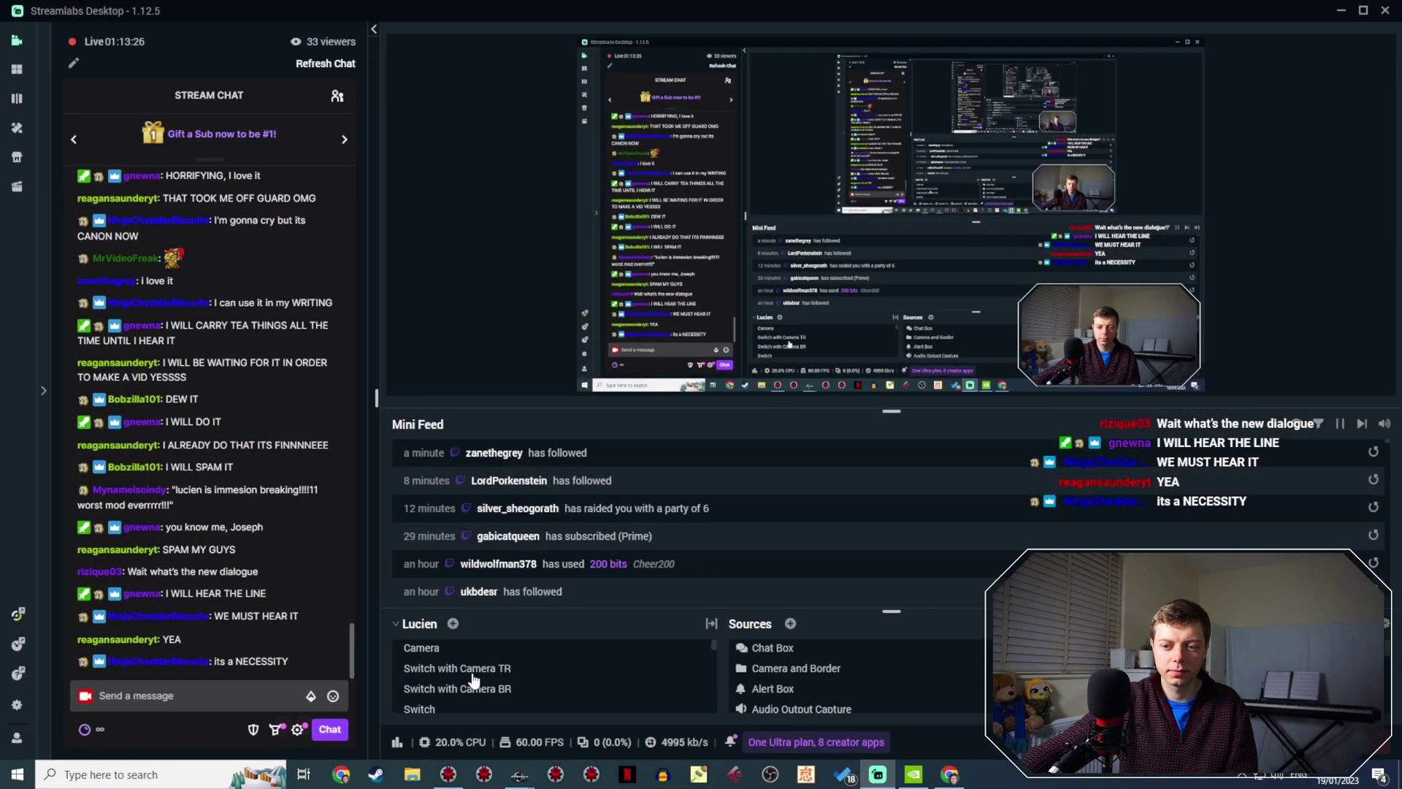
pyautogui.click(472, 648)
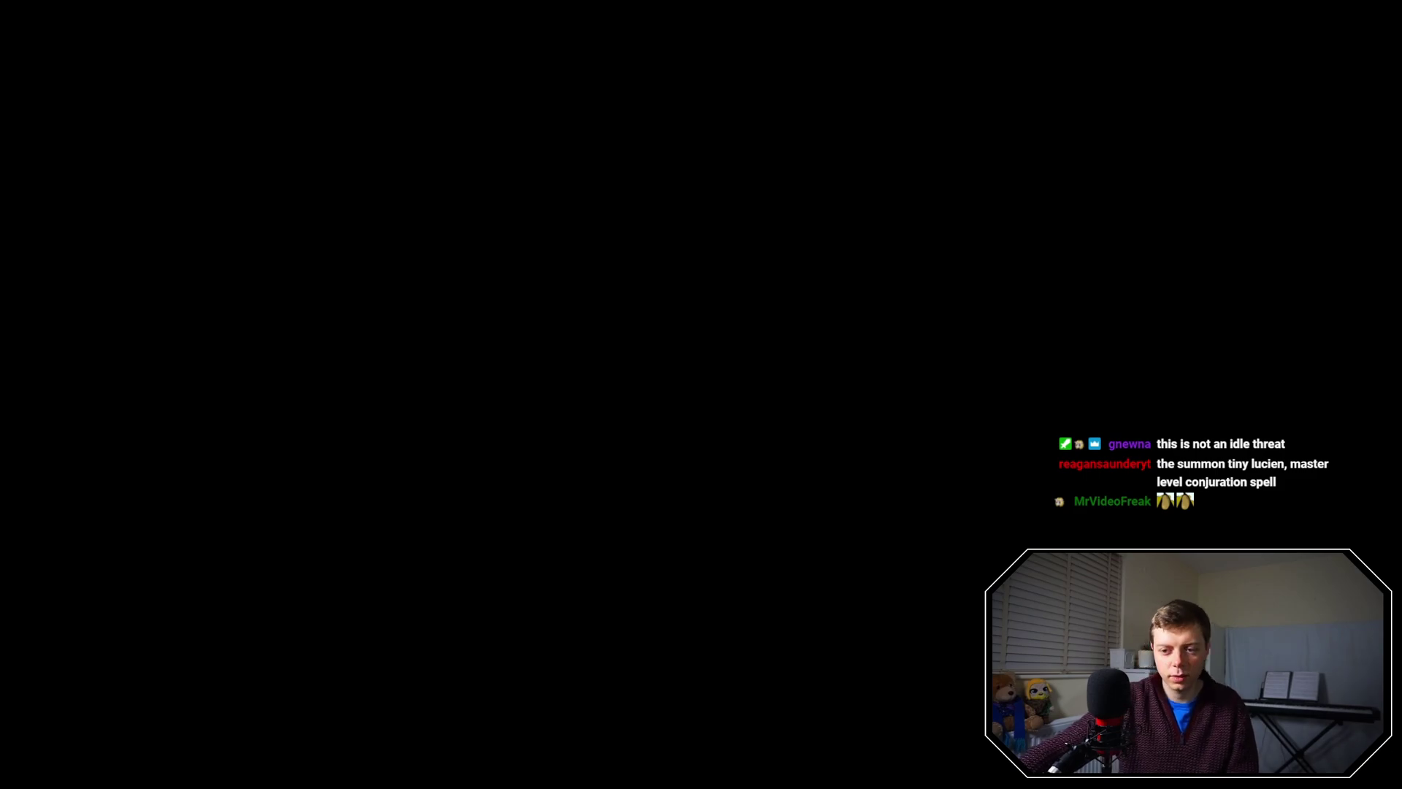
pyautogui.click(518, 679)
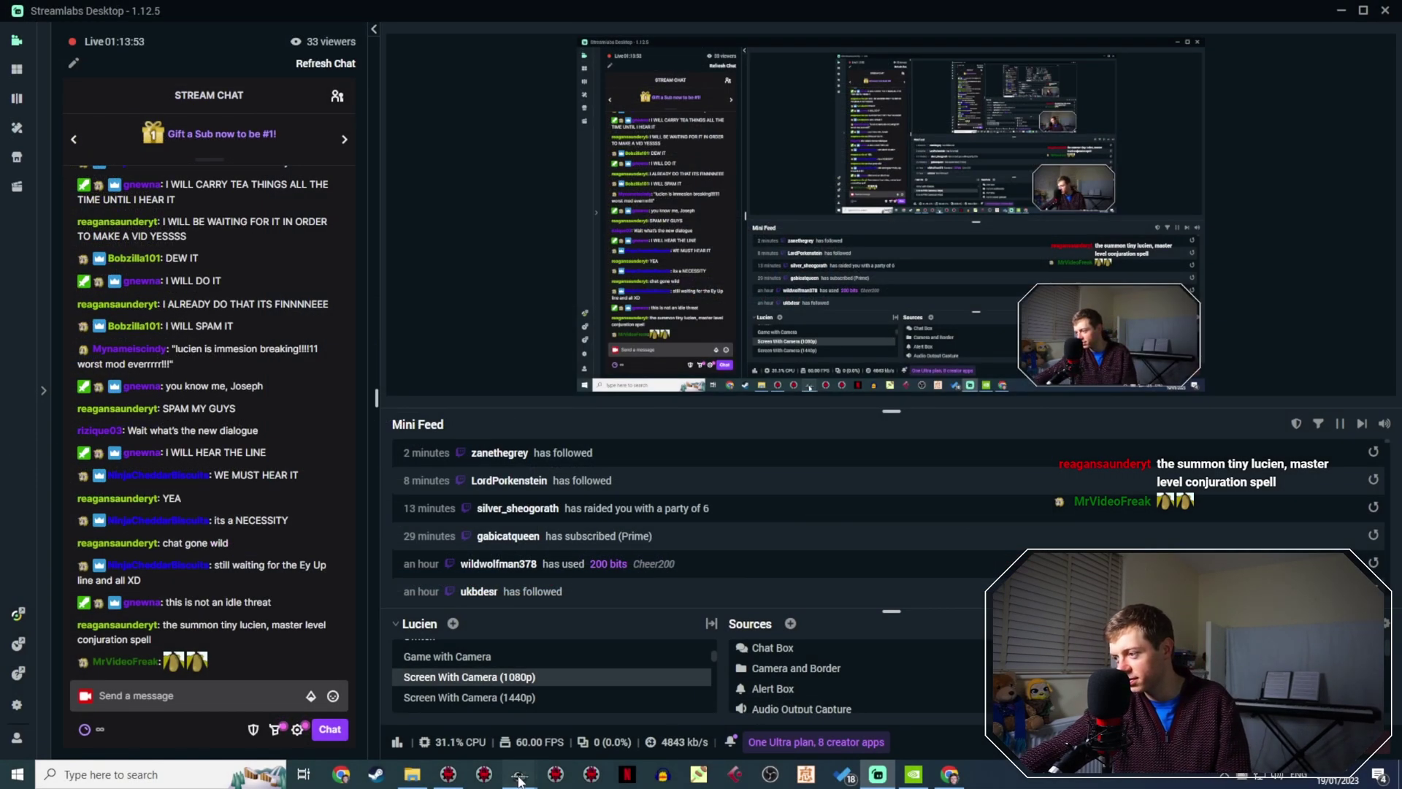
# Switch back to the Creation Kit and reopen the JR33LucienWaresOfTamriel quest.
pyautogui.moveTo(519, 774)
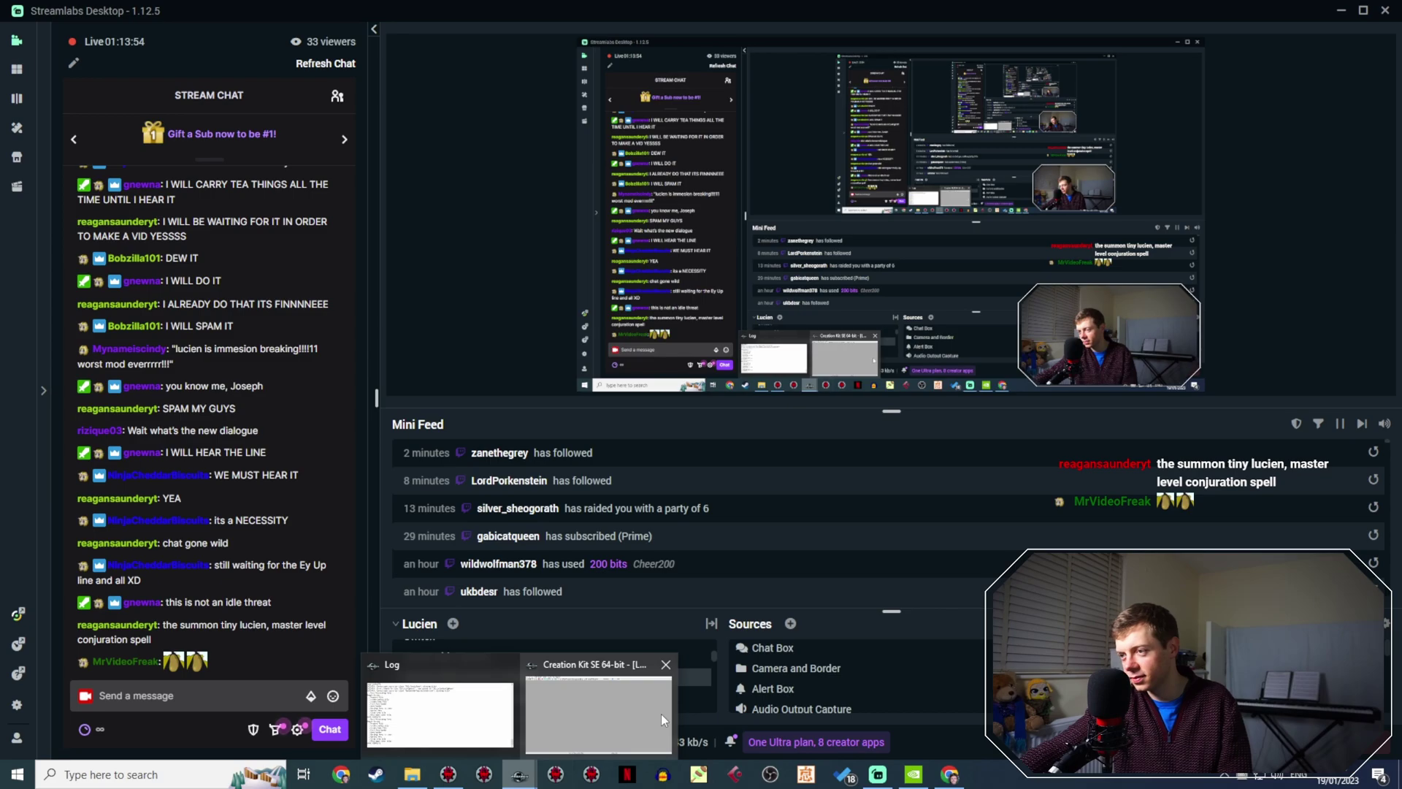
pyautogui.click(661, 713)
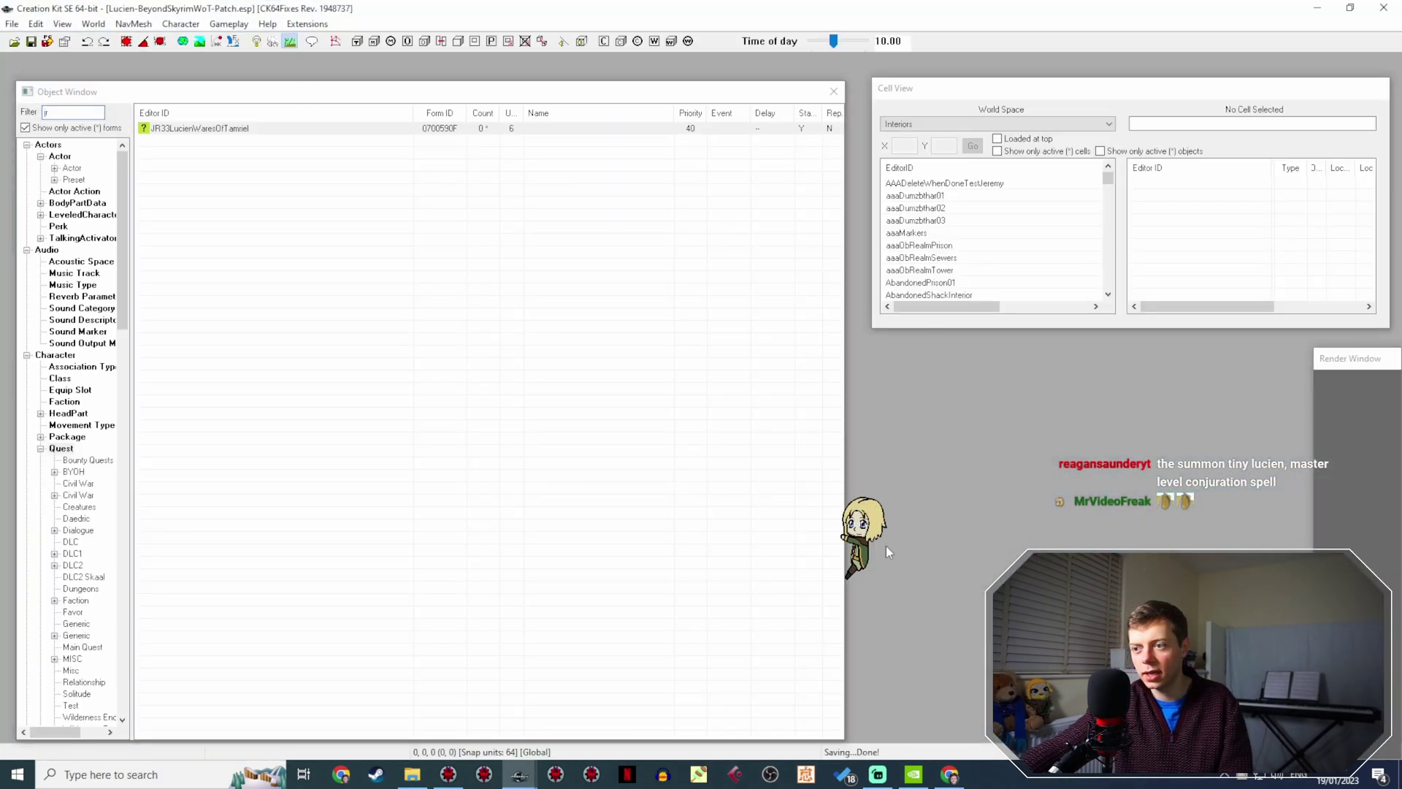
pyautogui.click(284, 129)
pyautogui.hotkey('shift', 'Tab')
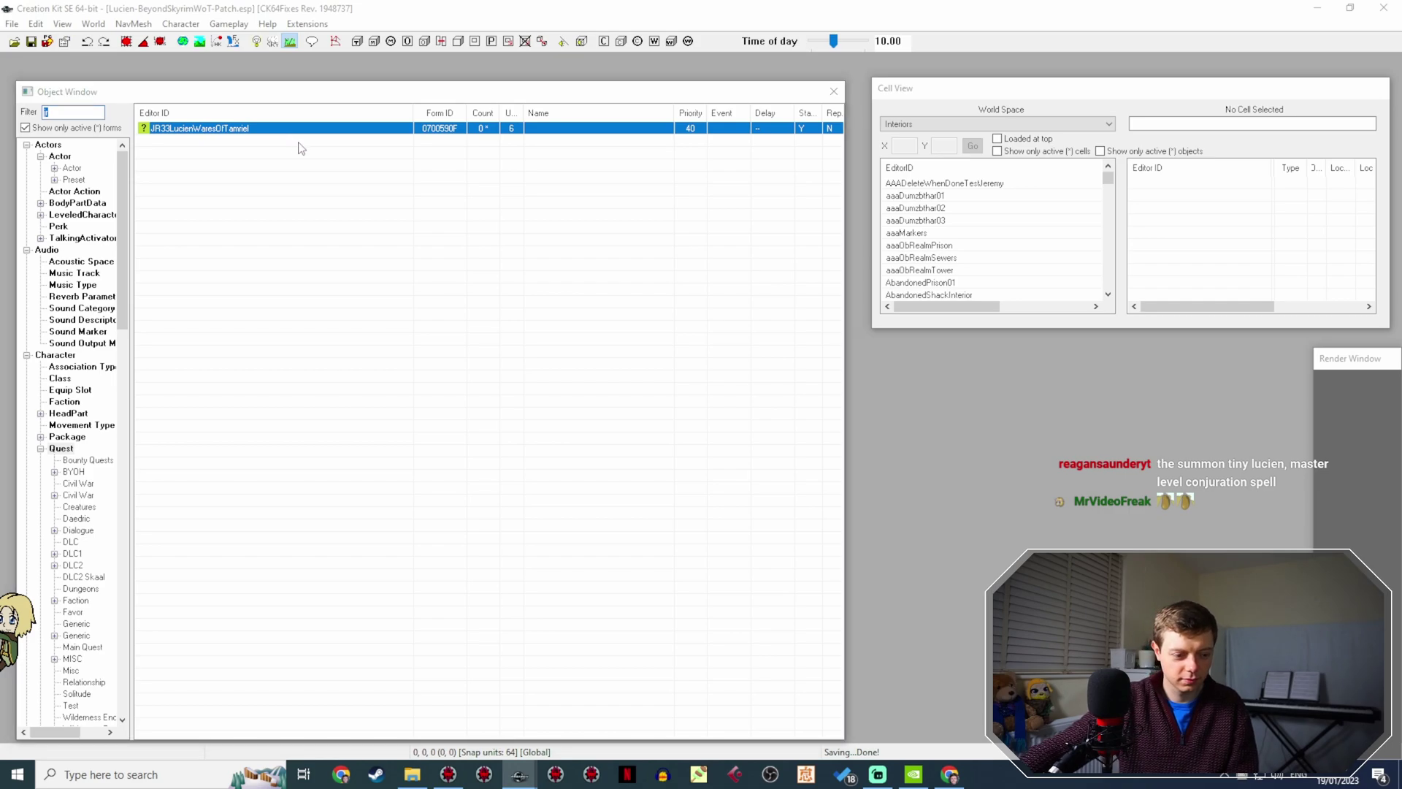
pyautogui.press('Return')
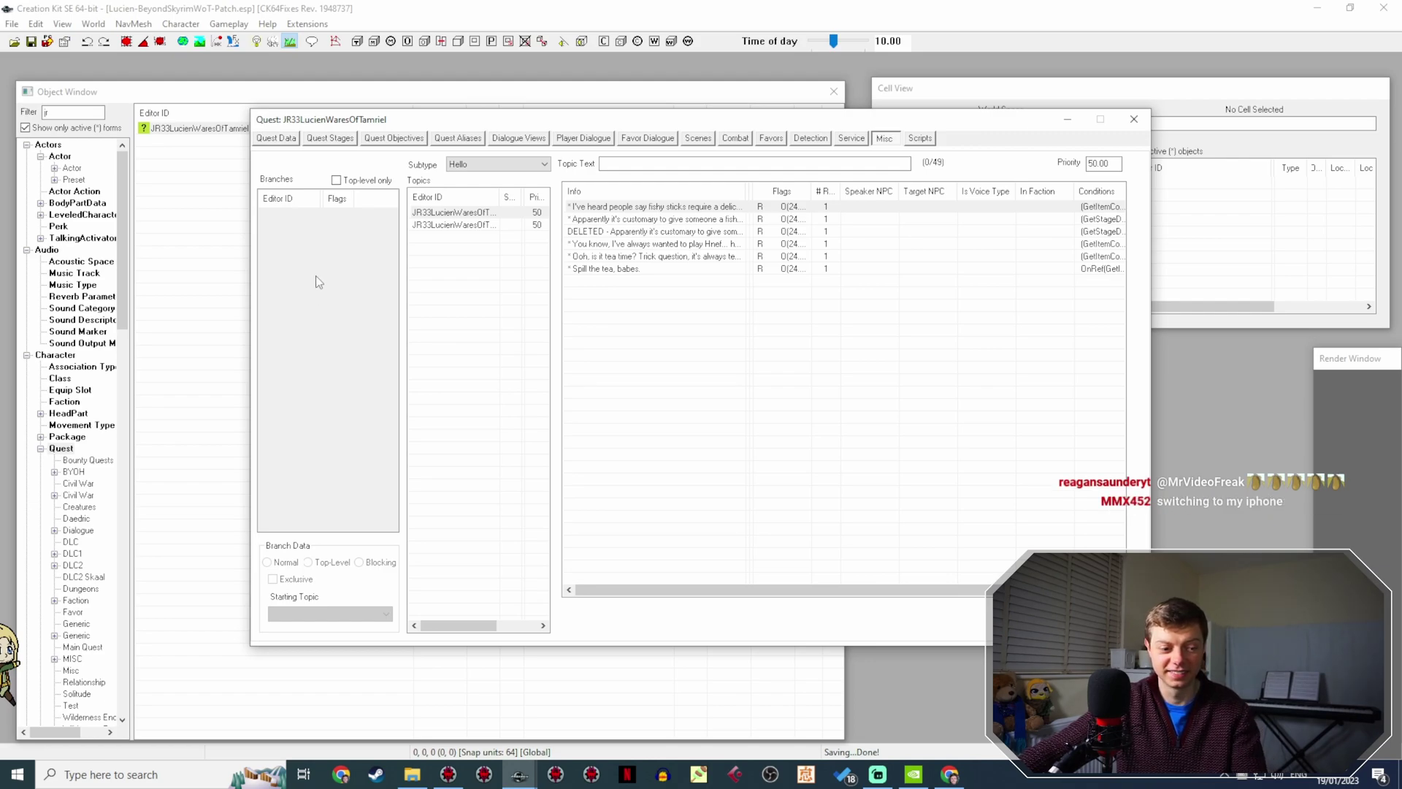
# Duplicate the "Spill the tea, babes." Hello line and open the copy's topic info.
pyautogui.click(626, 270)
pyautogui.click(631, 311)
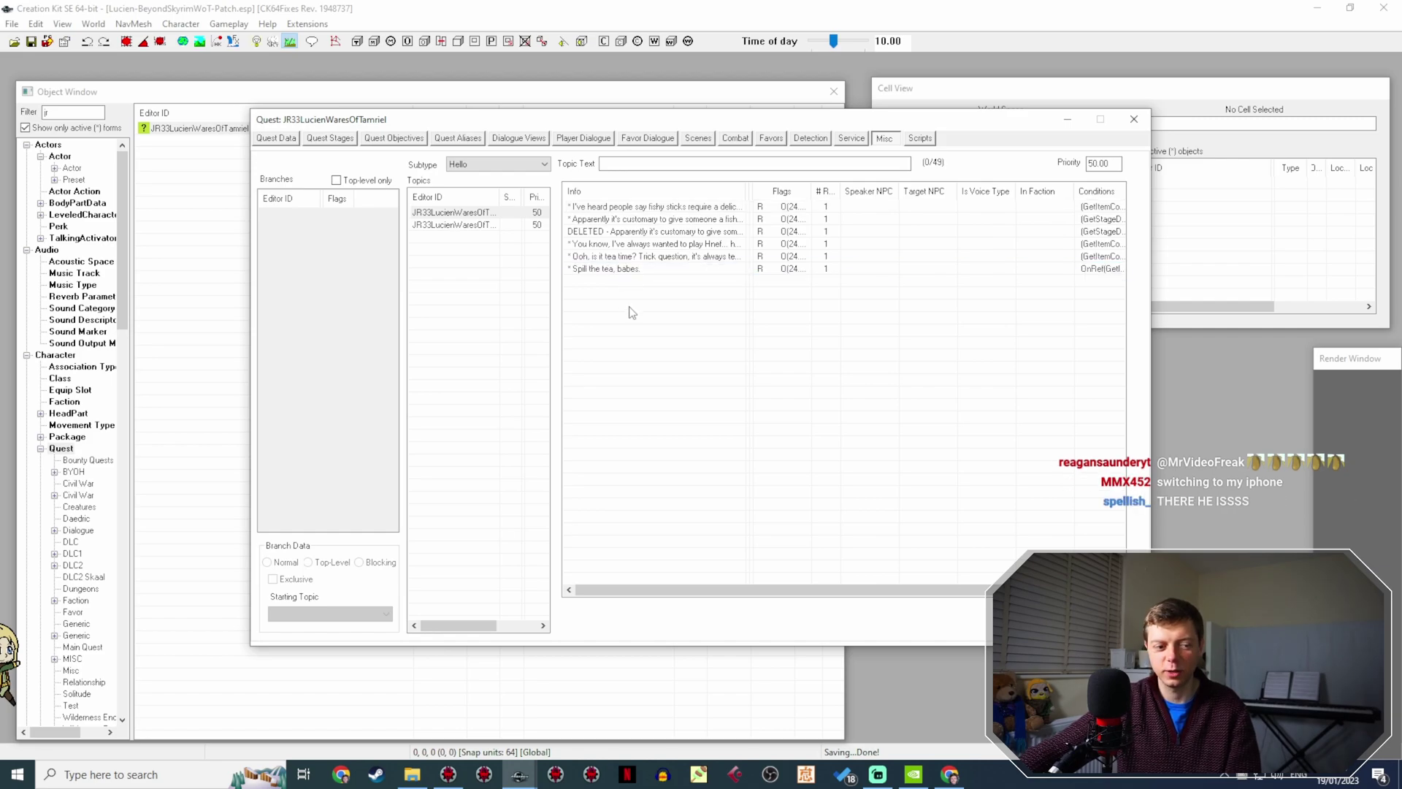
pyautogui.rightClick(647, 269)
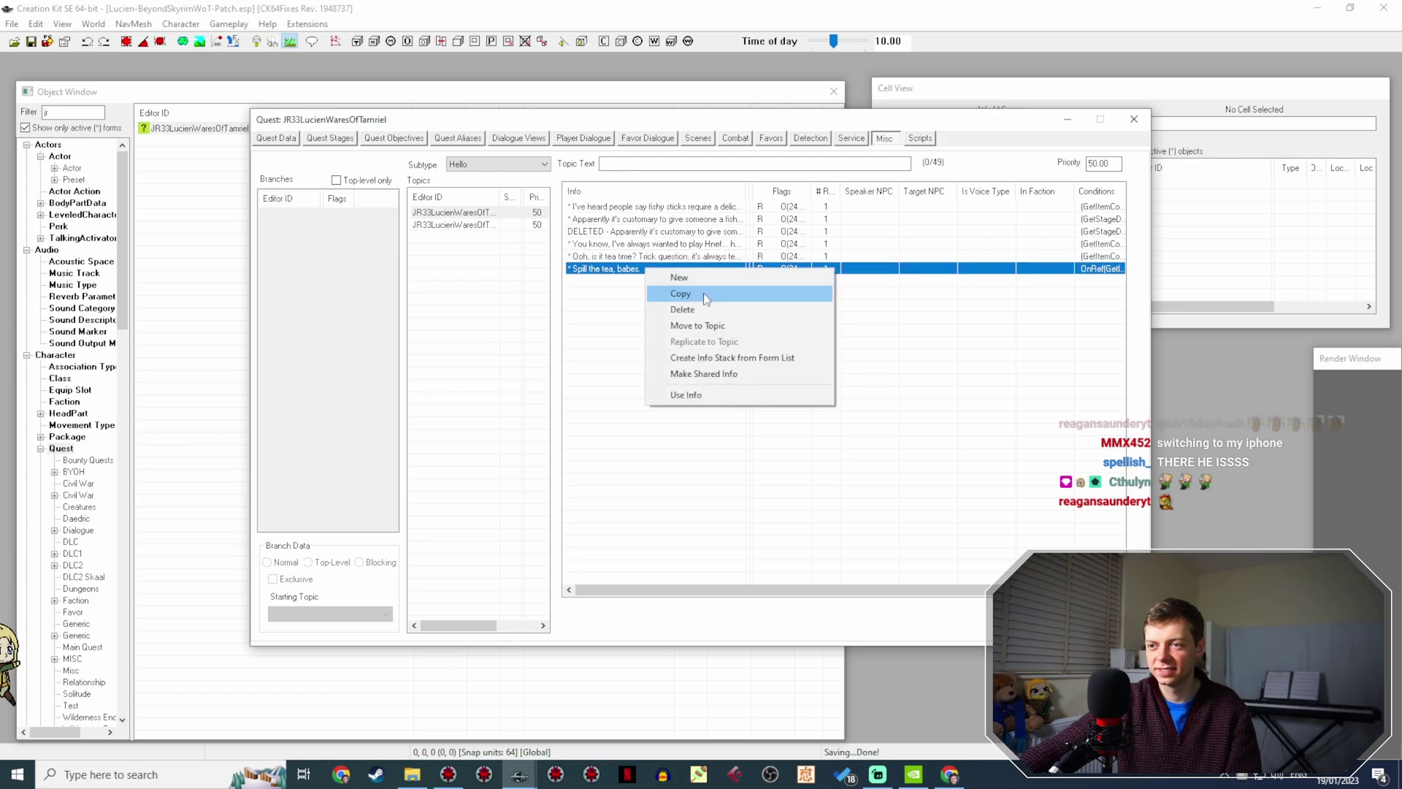
pyautogui.click(668, 288)
pyautogui.doubleClick(670, 282)
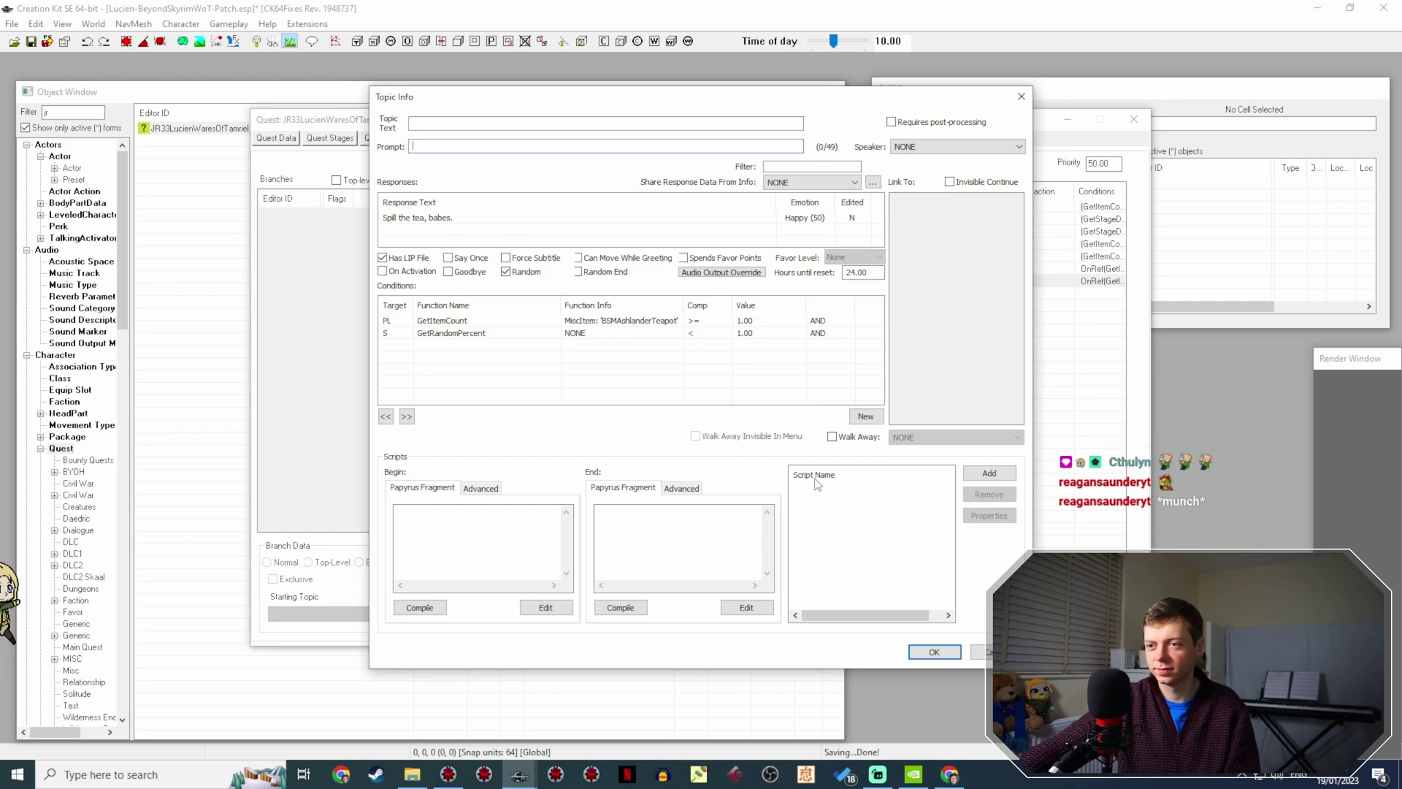
# Switch to Chrome and examine the Miscellaneous items on the Wares of Tamriel wiki page for the next line's item.
pyautogui.click(961, 775)
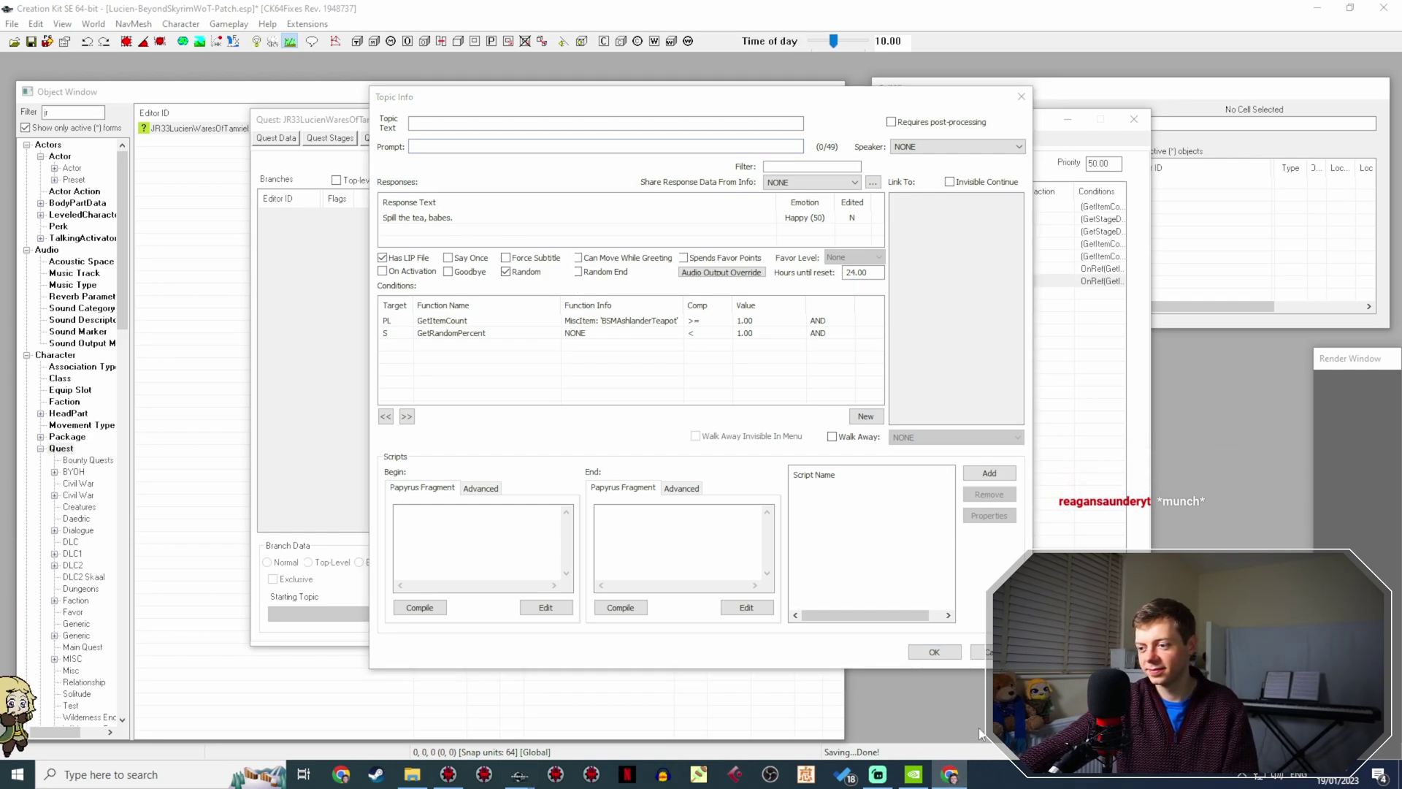
pyautogui.click(961, 776)
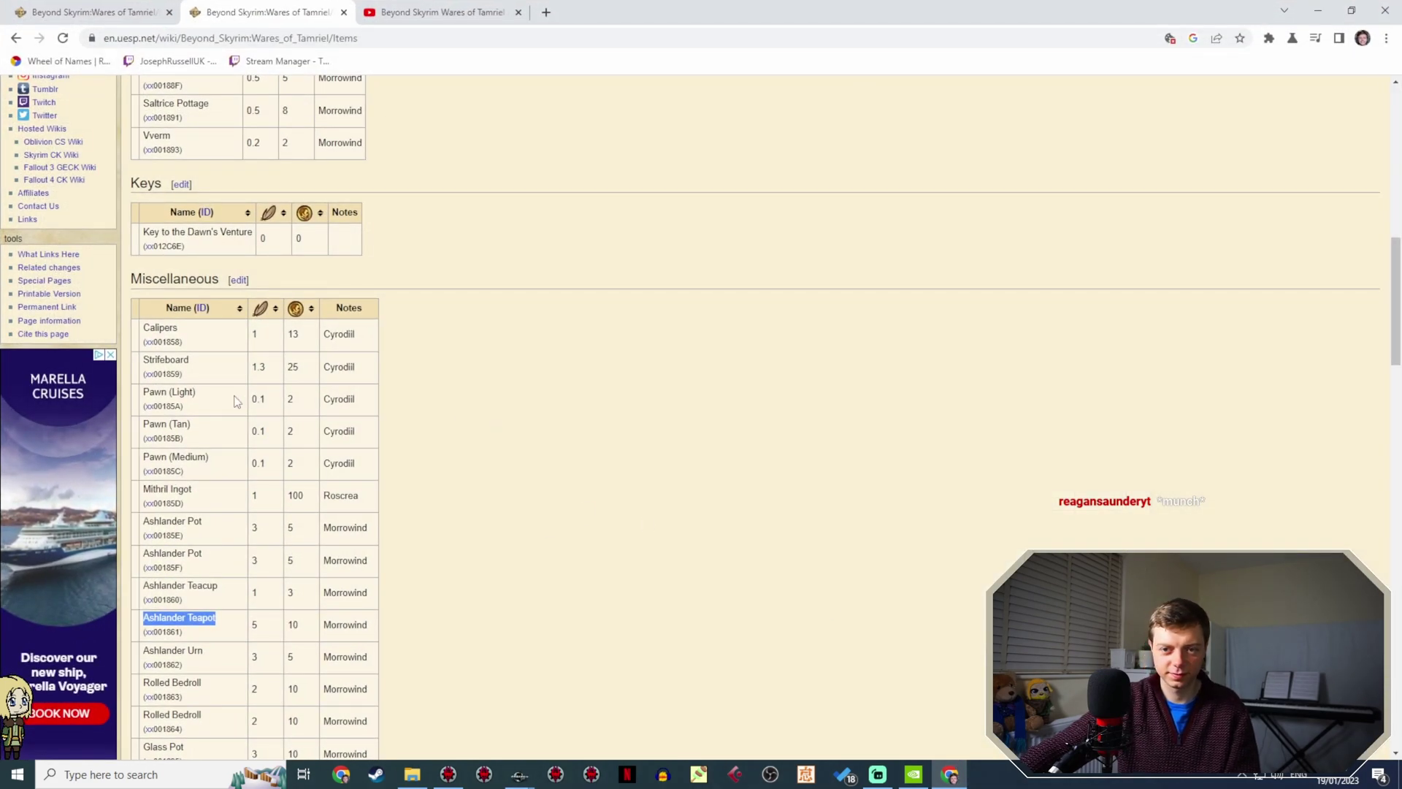
pyautogui.scroll(-2, 219, 241)
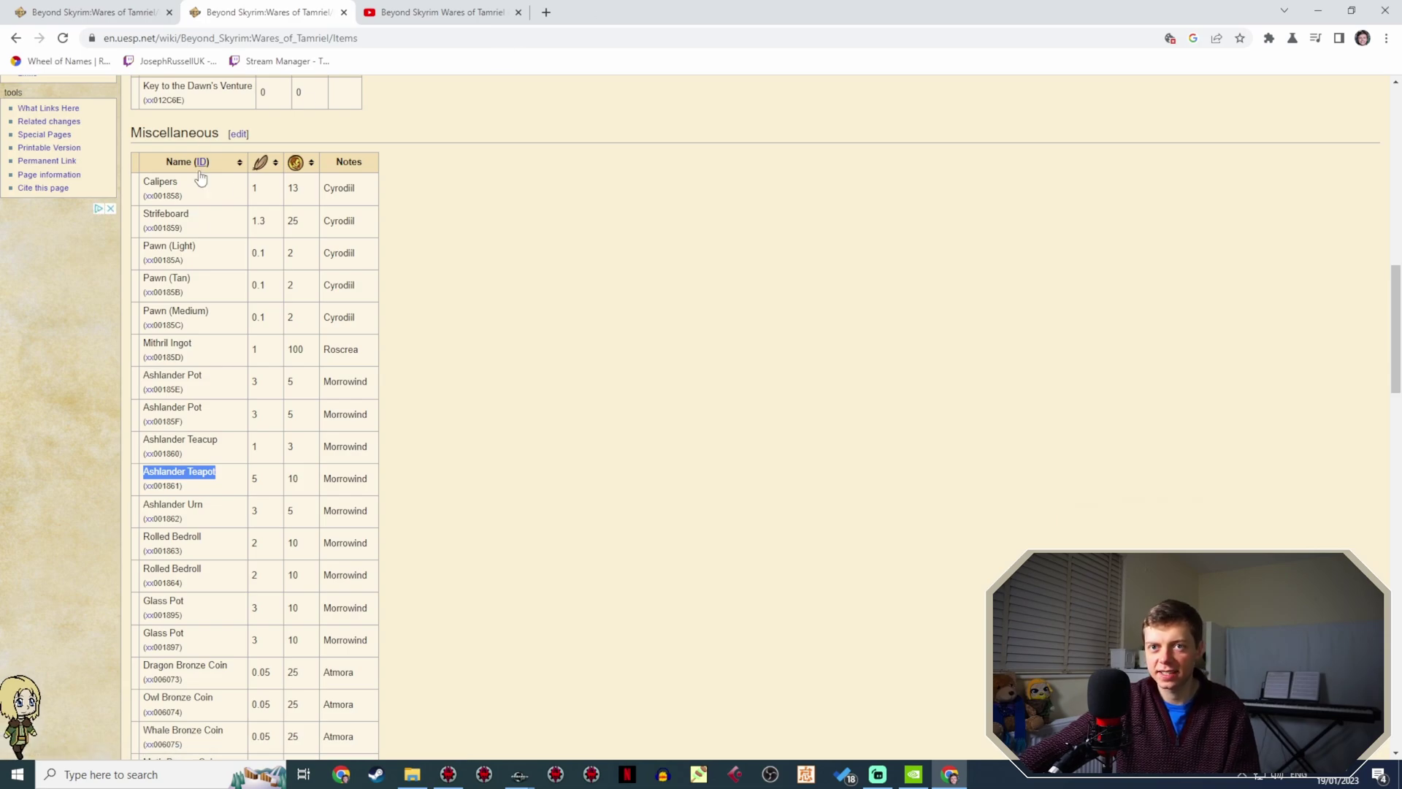
pyautogui.scroll(1, 251, 95)
# Search the UESP wiki for "strife" from the other items page and open the Online:Strife article.
pyautogui.click(87, 11)
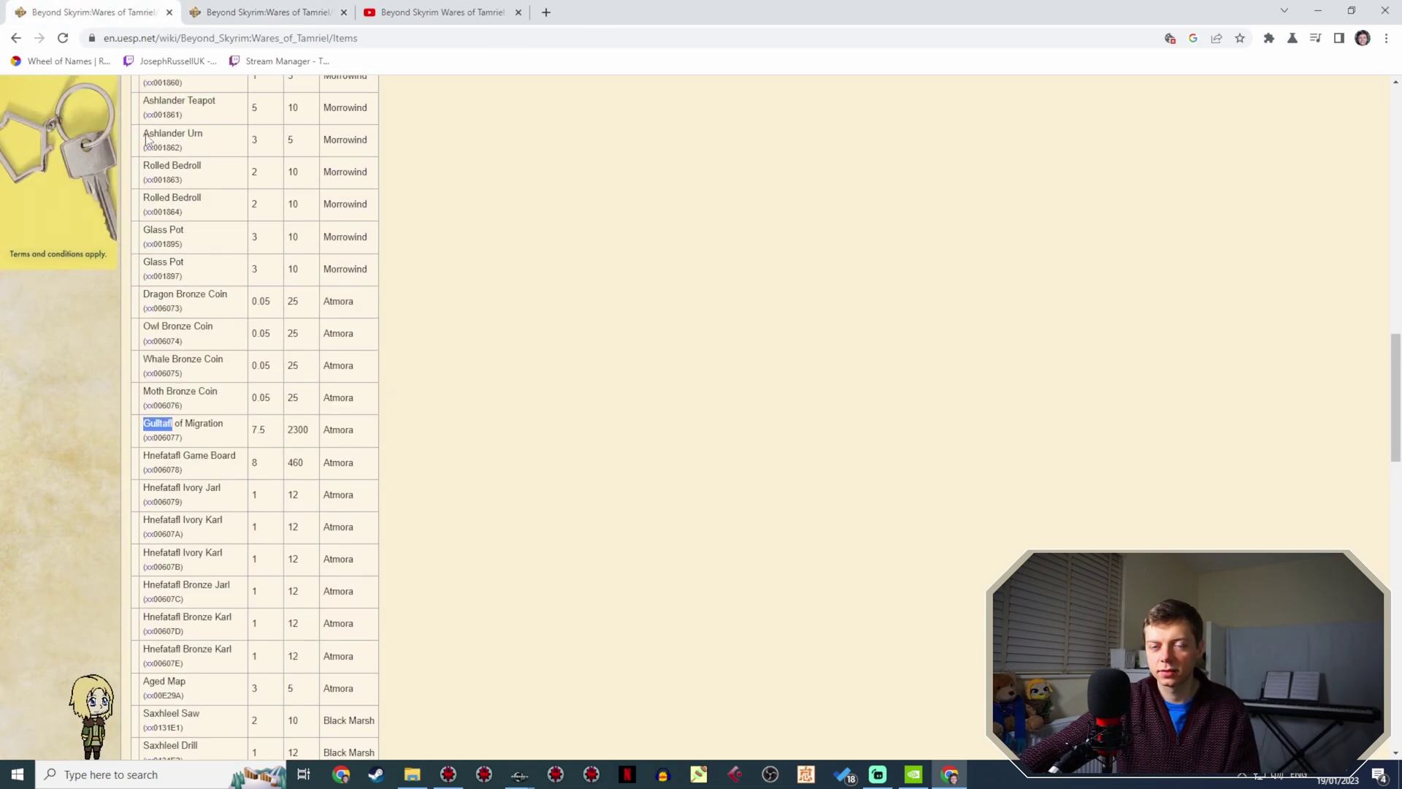
pyautogui.scroll(10, 139, 178)
pyautogui.scroll(9, 139, 178)
pyautogui.write('s')
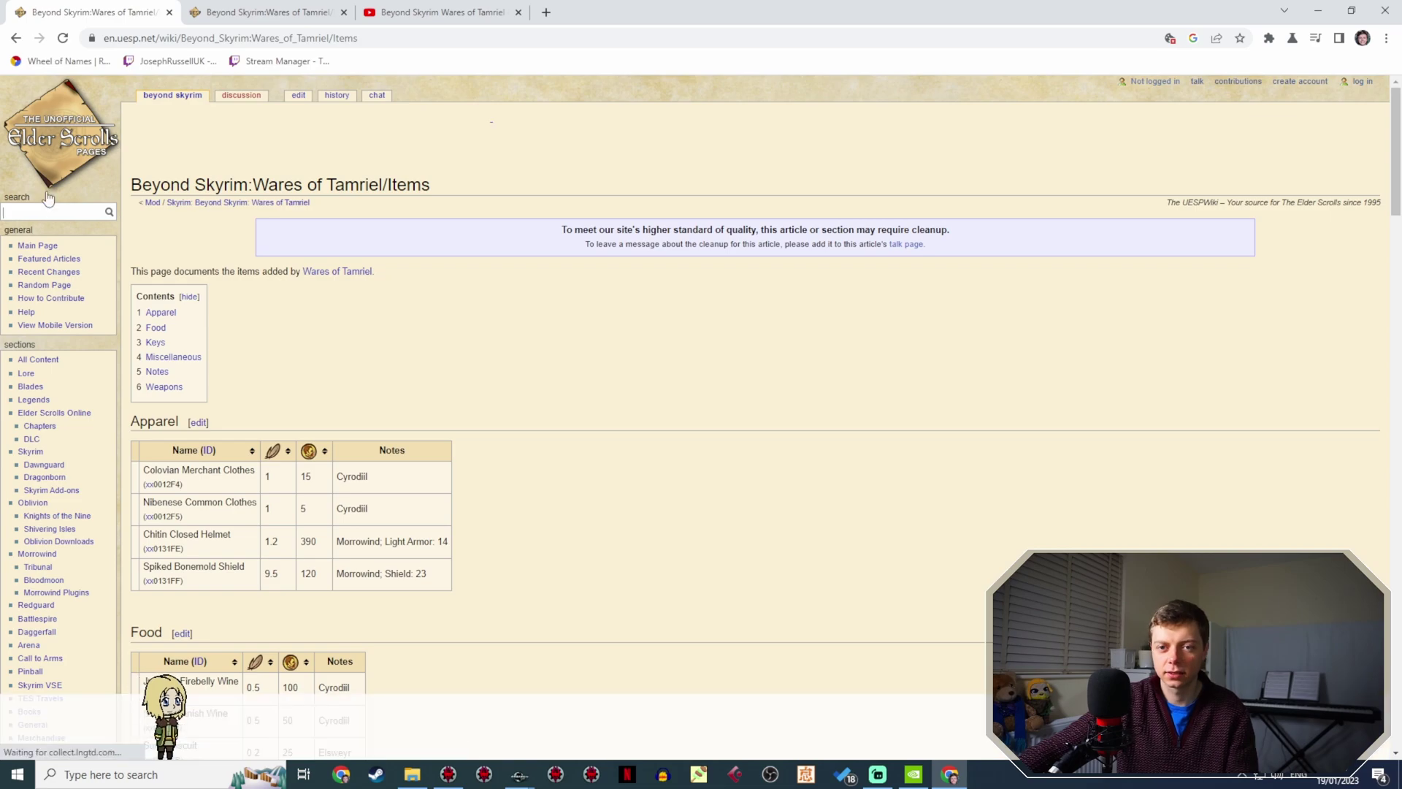
pyautogui.write('trife')
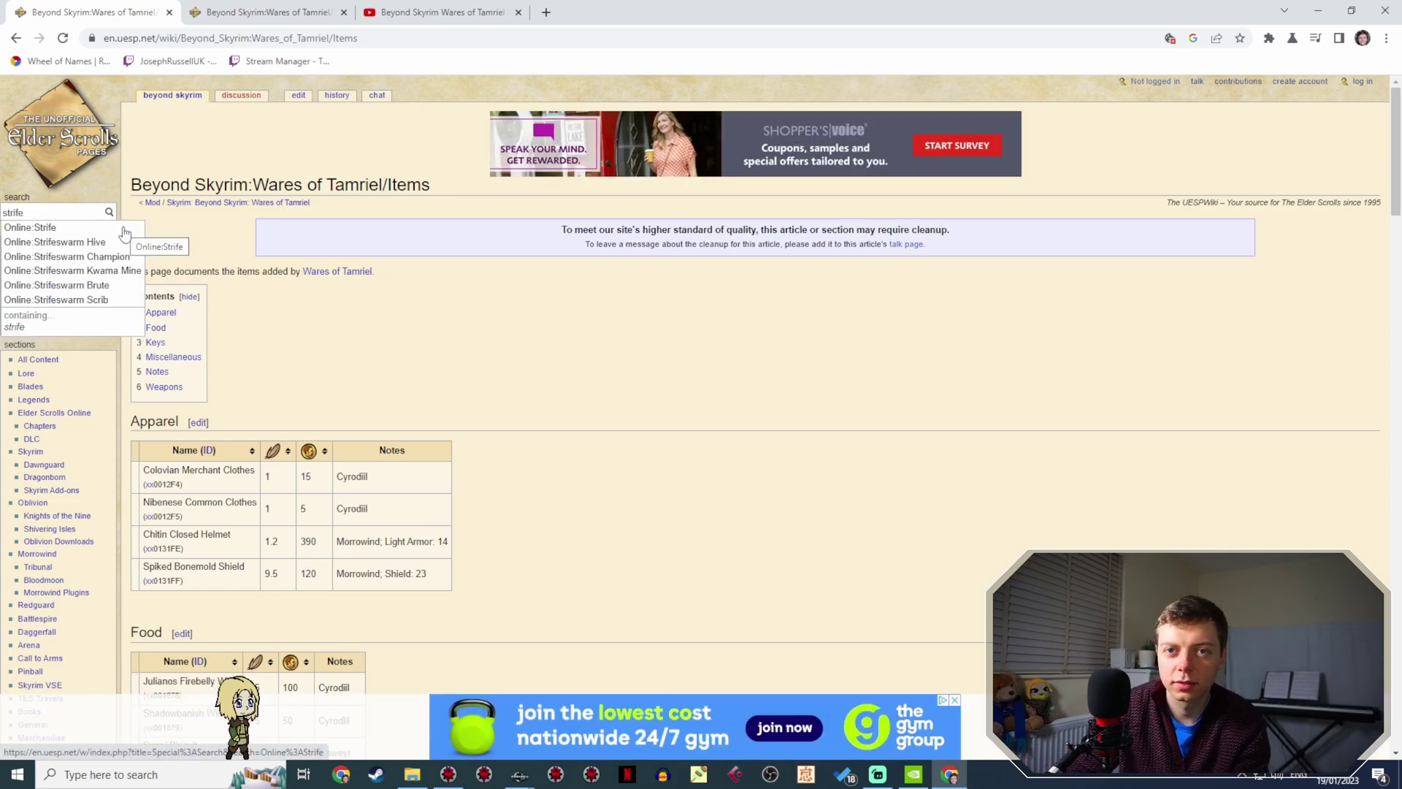
pyautogui.click(122, 228)
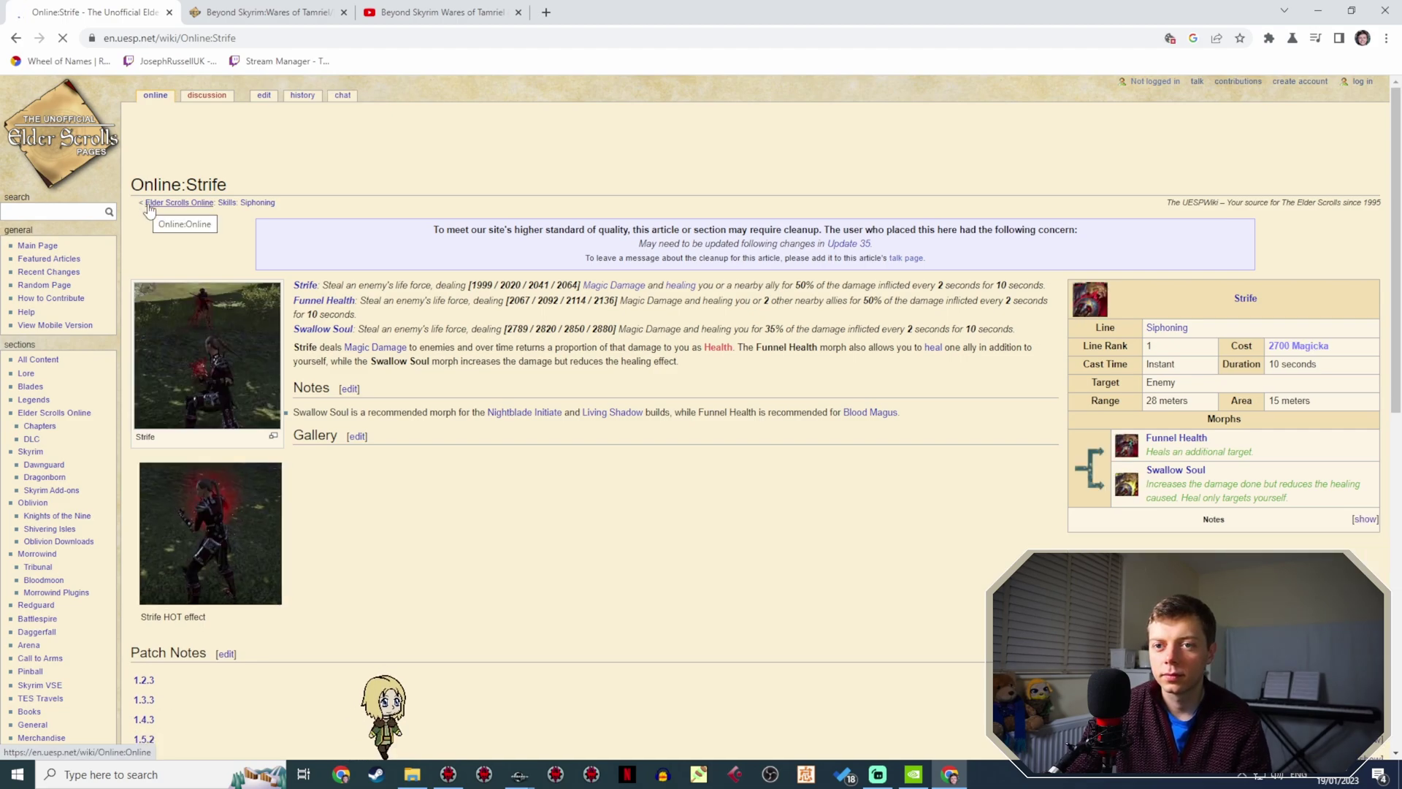
# Search the wiki for "strifeboard" and open the Beyond Skyrim:Wares of Tamriel/Items result.
pyautogui.click(95, 217)
pyautogui.write('strie')
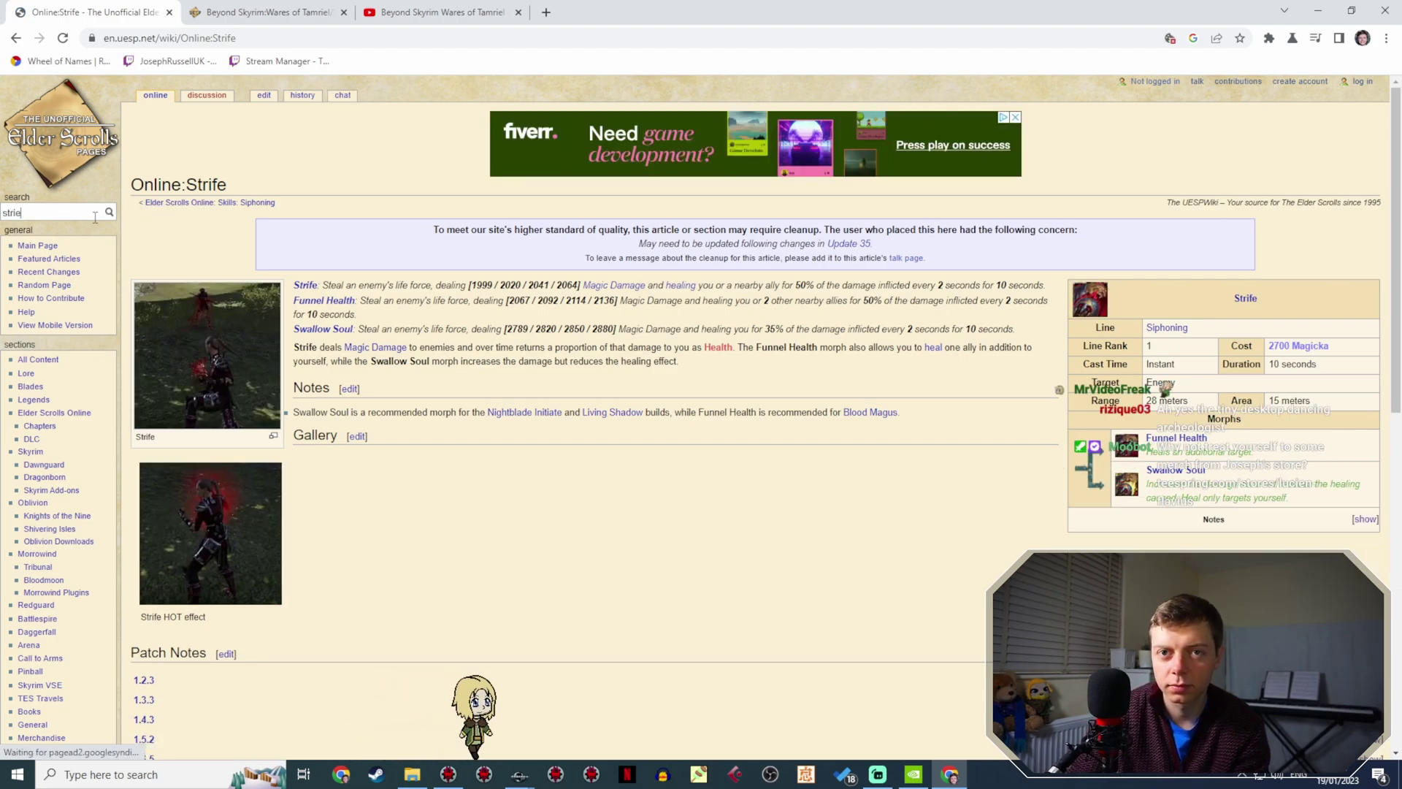
pyautogui.press('BackSpace')
pyautogui.write('feboards')
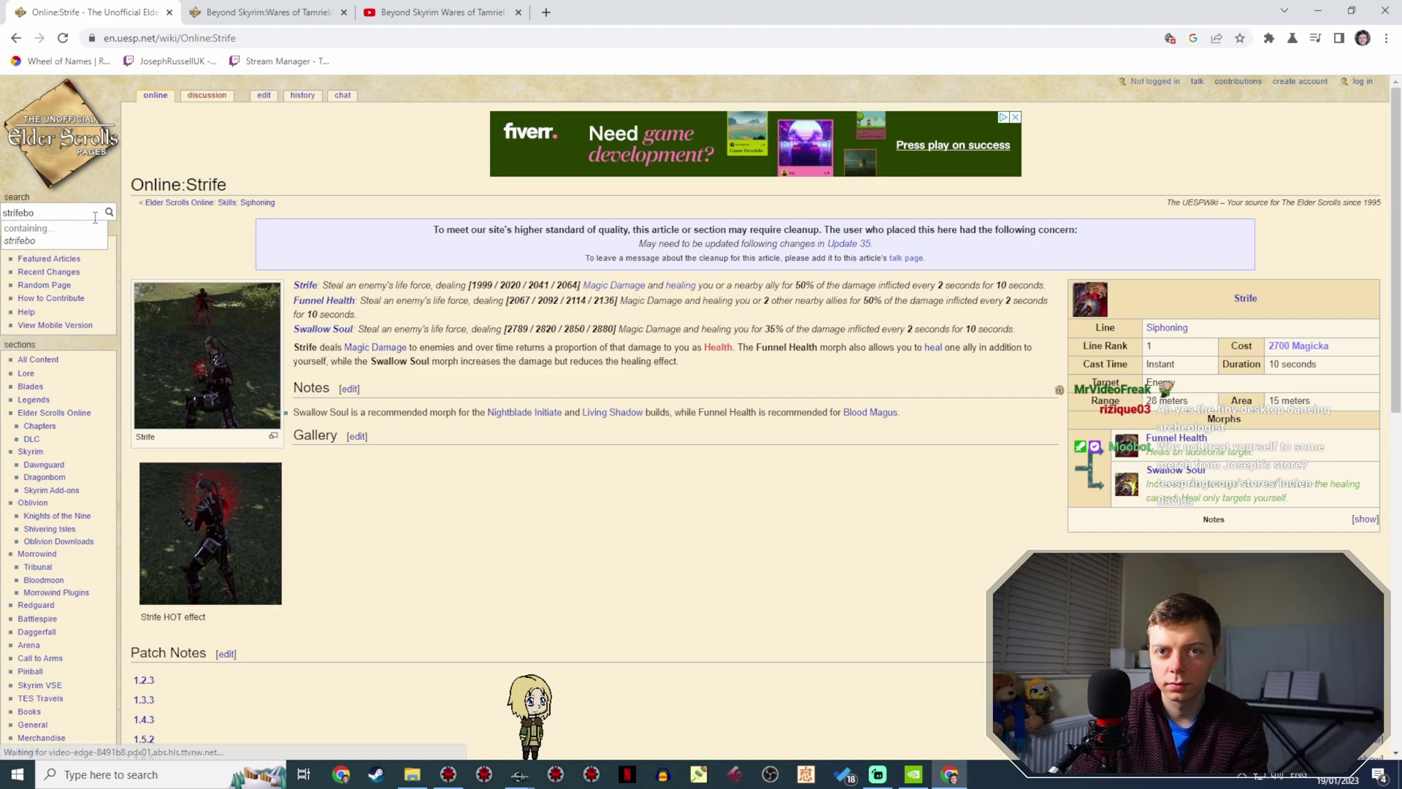
pyautogui.press('BackSpace')
pyautogui.press('Return')
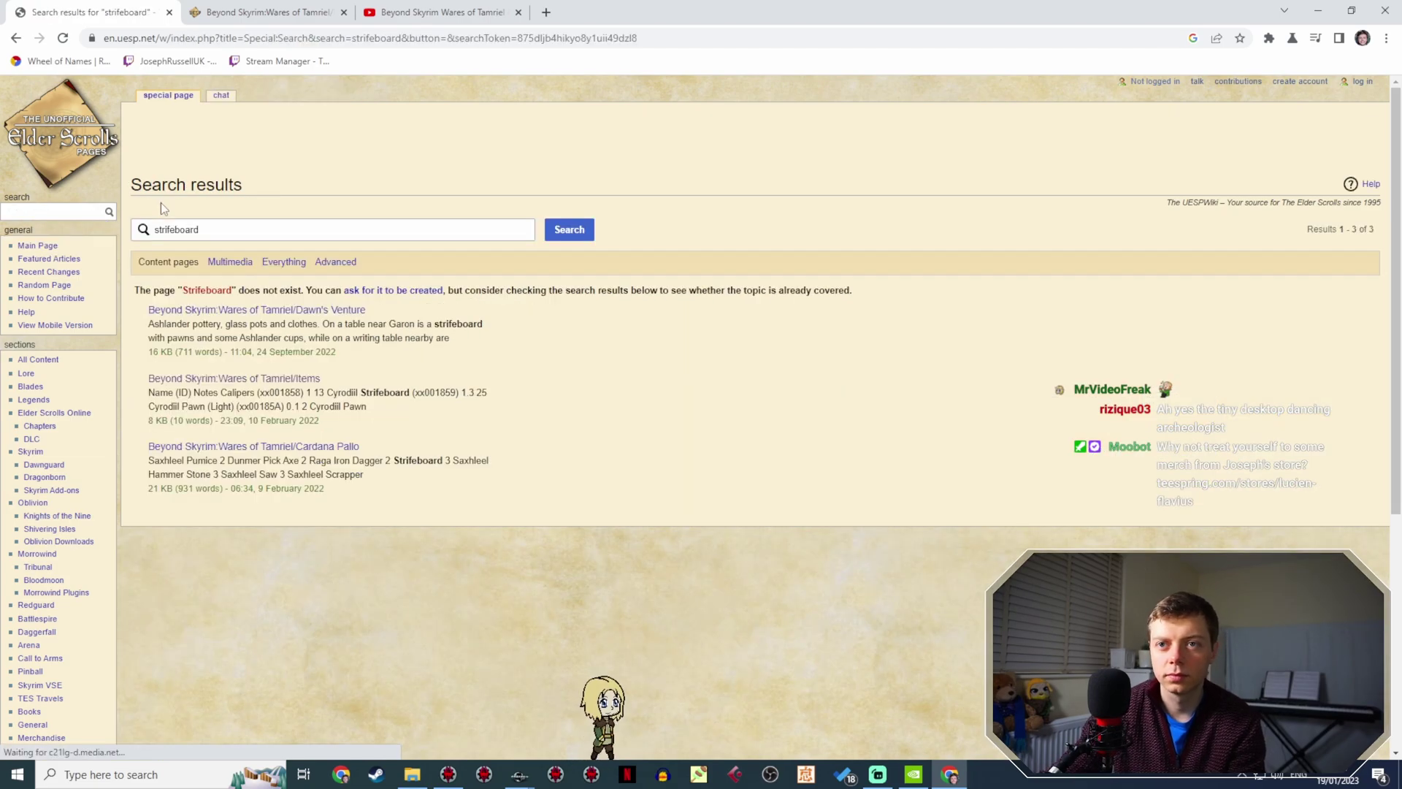
pyautogui.click(292, 379)
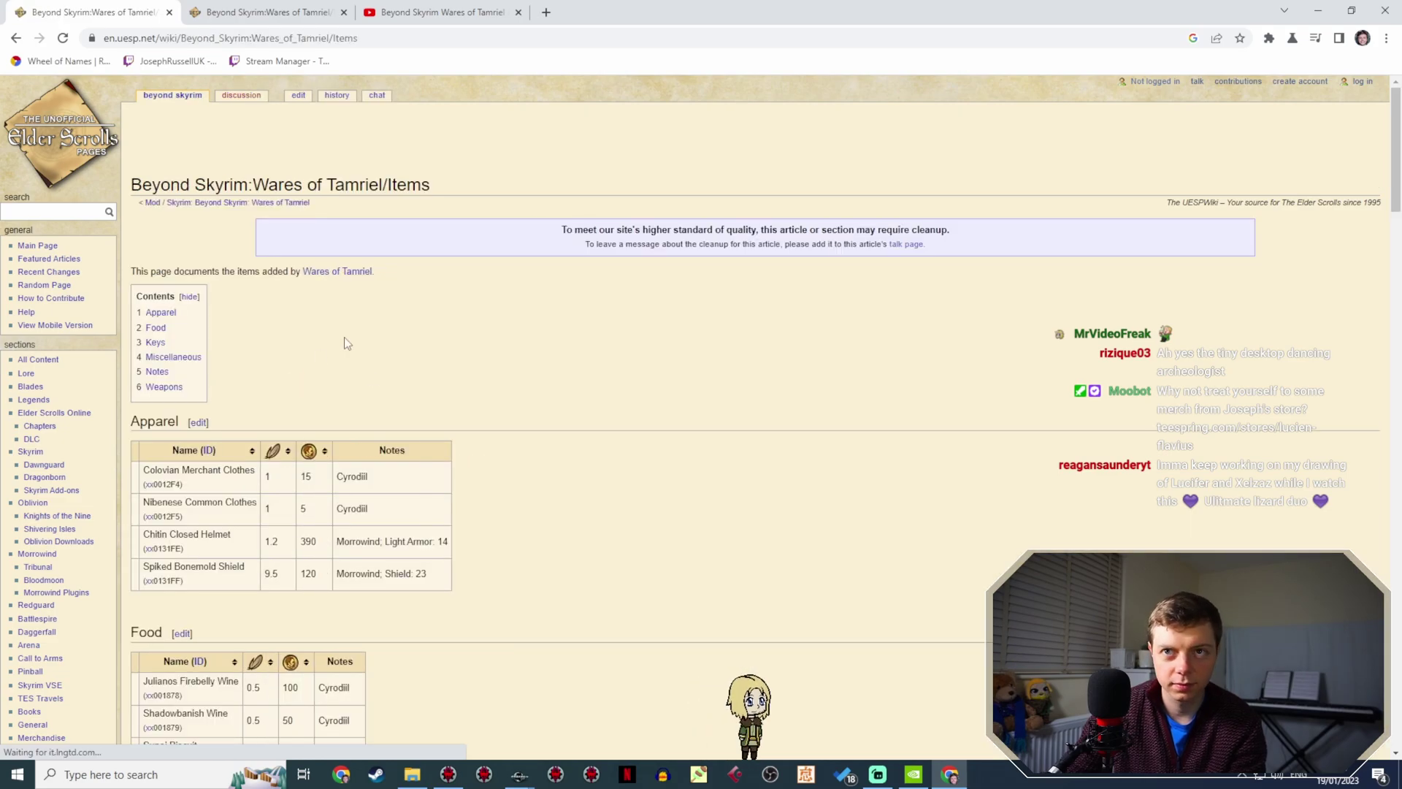
# Switch to the Wares of Tamriel YouTube video and skip through the merchant's full-screen item footage from 47:55, looking for the Strifeboard.
pyautogui.click(441, 6)
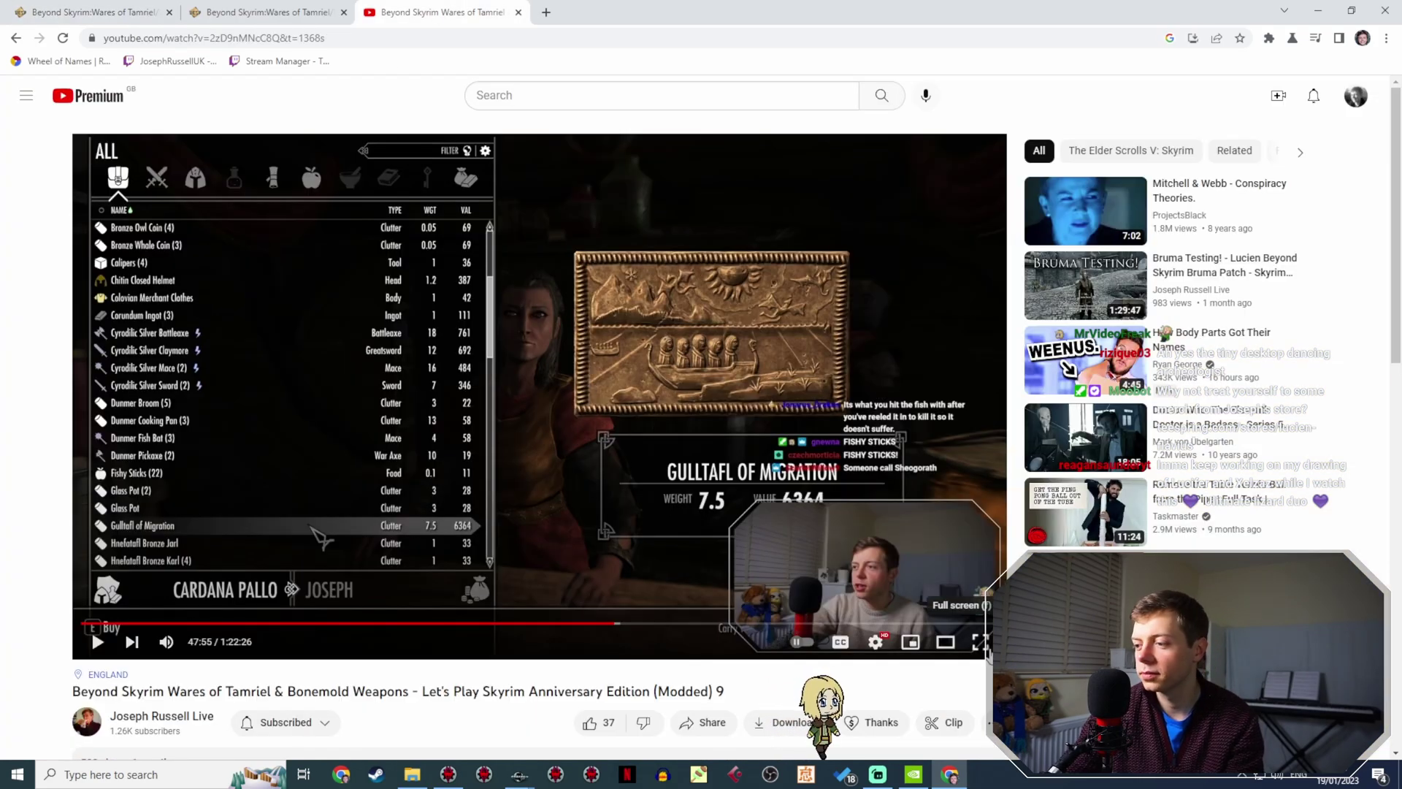
pyautogui.click(980, 642)
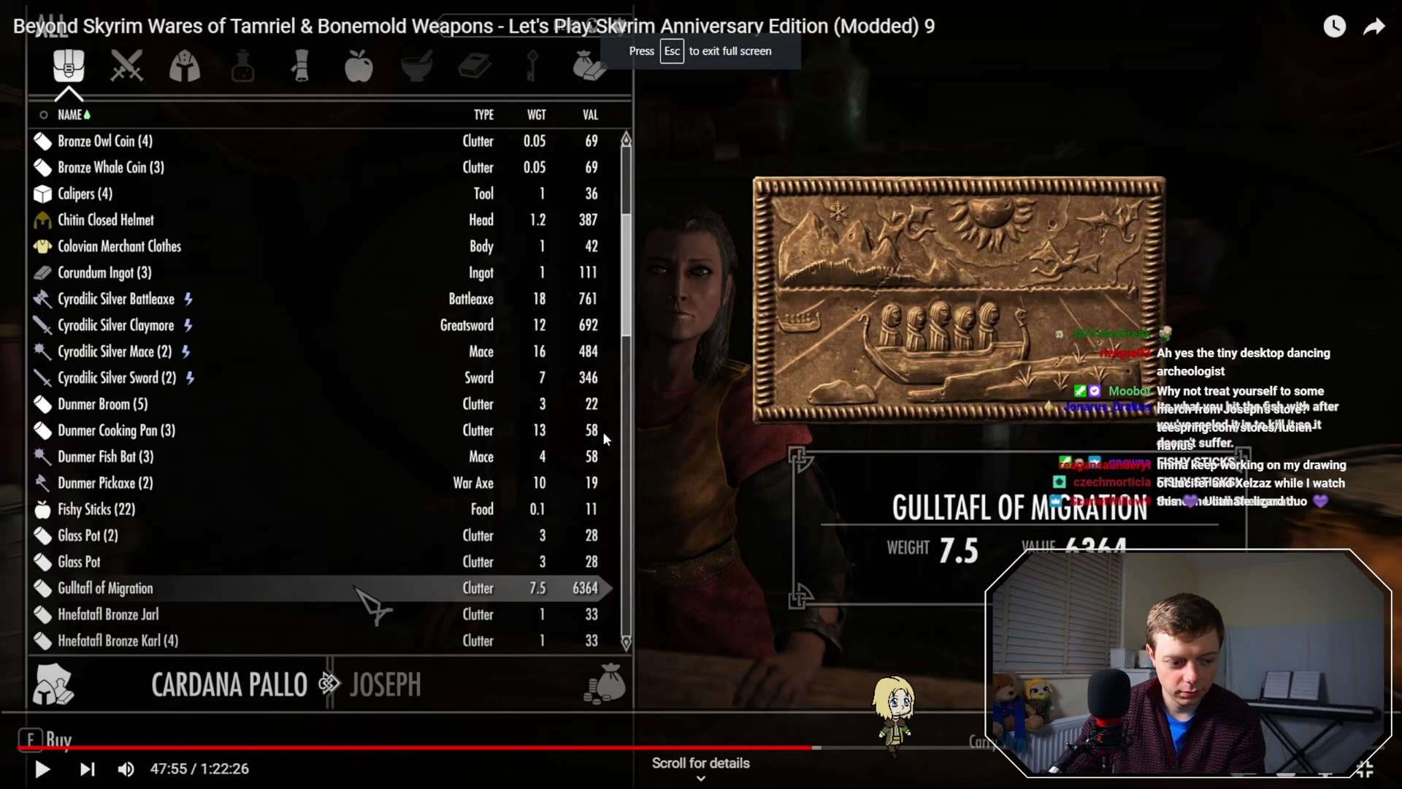
pyautogui.click(617, 411)
pyautogui.press('Right')
pyautogui.press('Right')
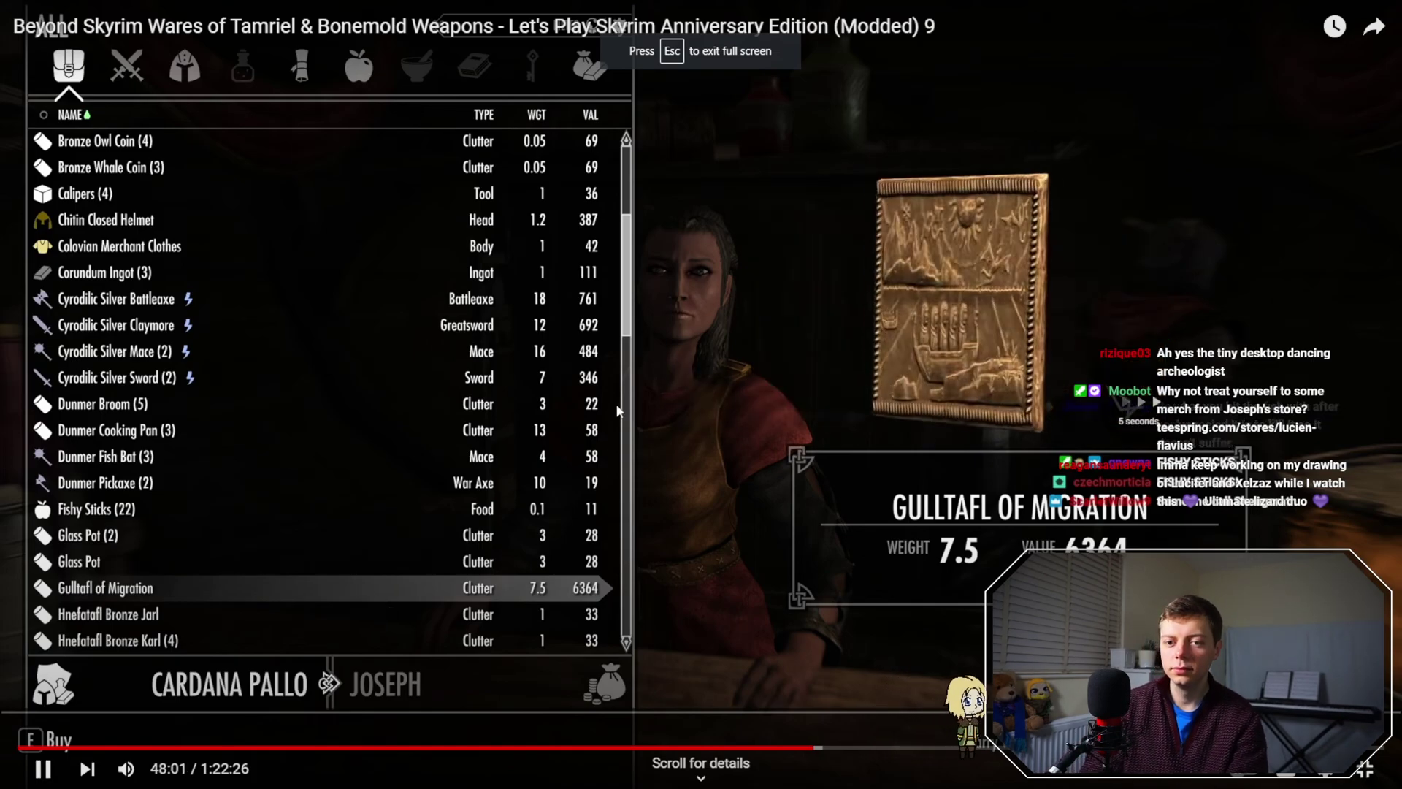
pyautogui.press('Right')
pyautogui.press('Right')
pyautogui.press('Right')
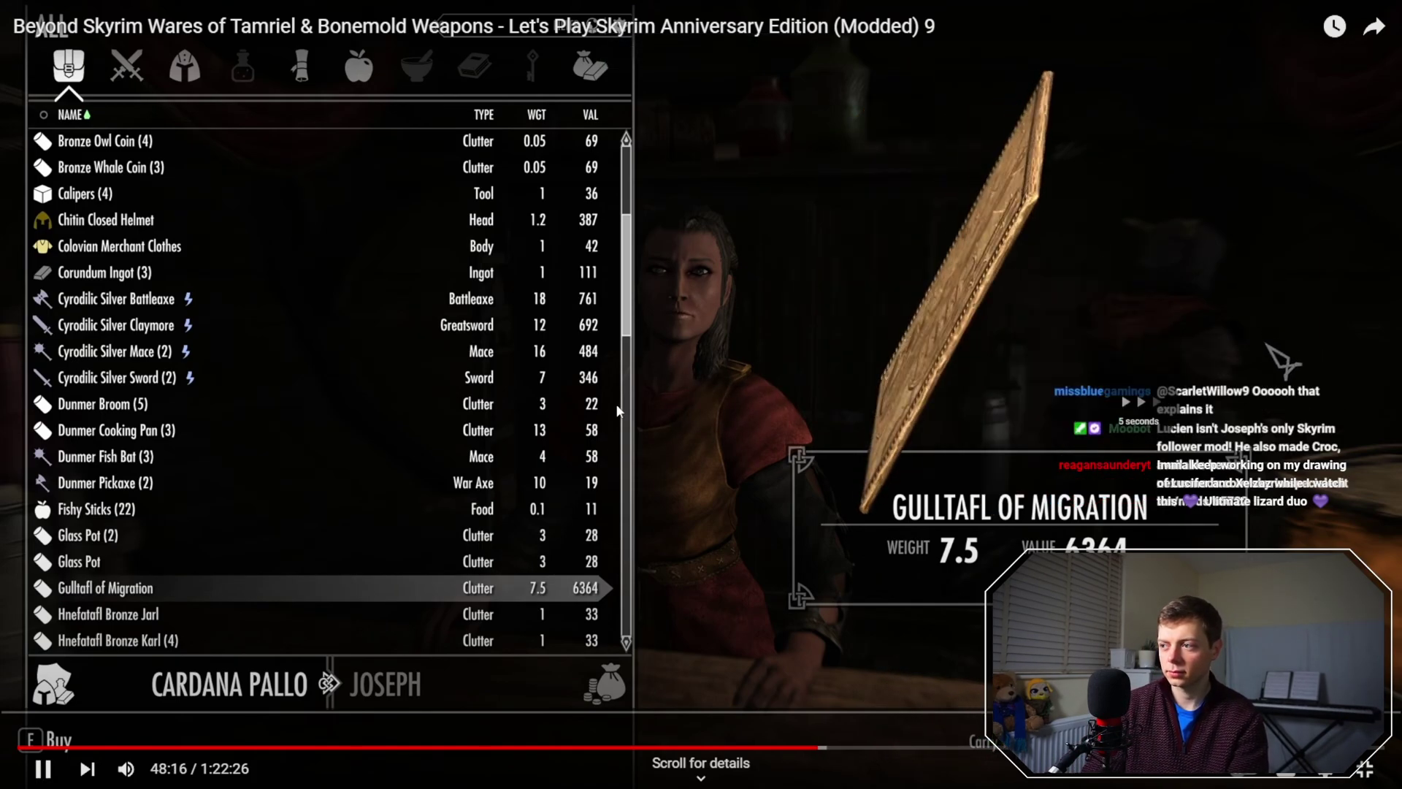
pyautogui.press('Right')
pyautogui.press('Right')
pyautogui.press('Right')
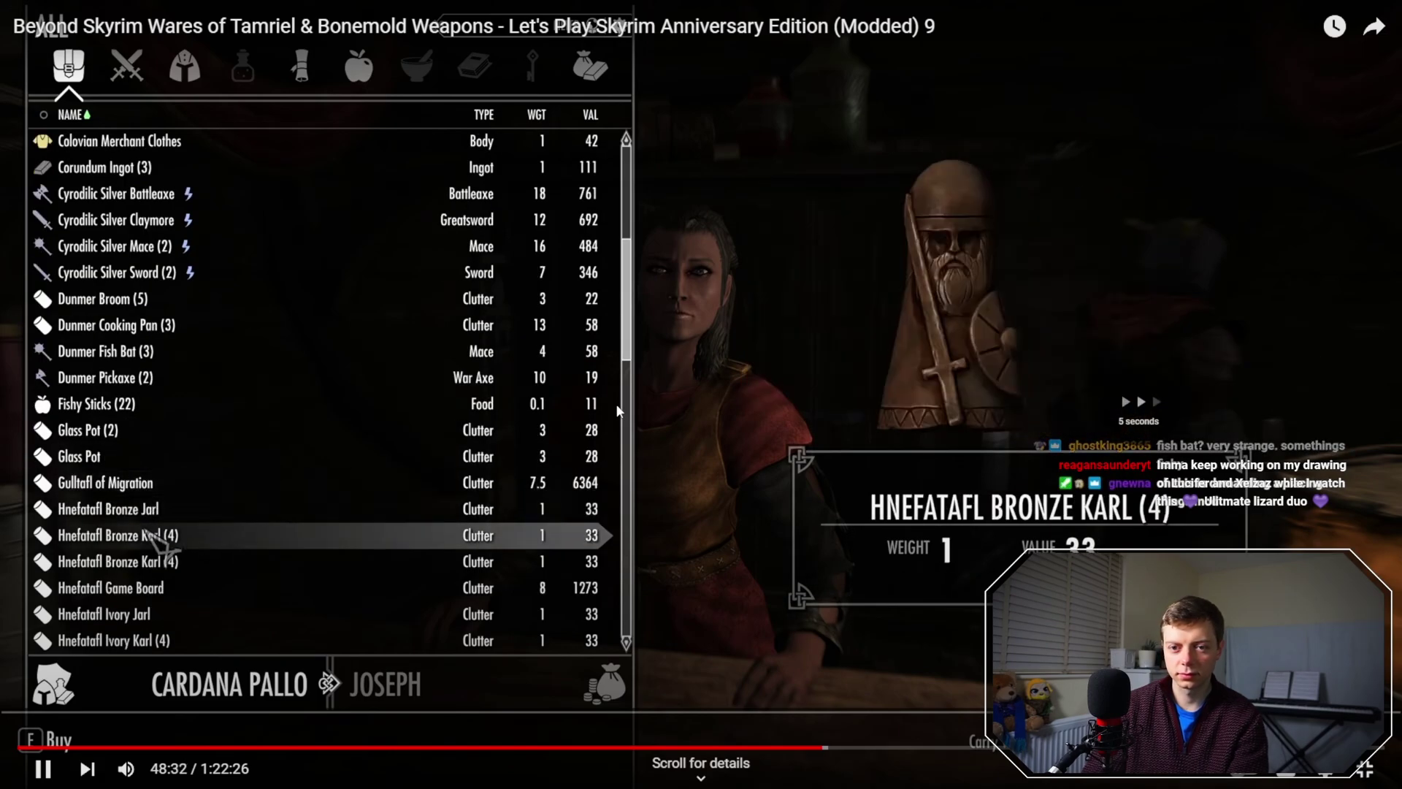
pyautogui.press('Right')
pyautogui.press('Right')
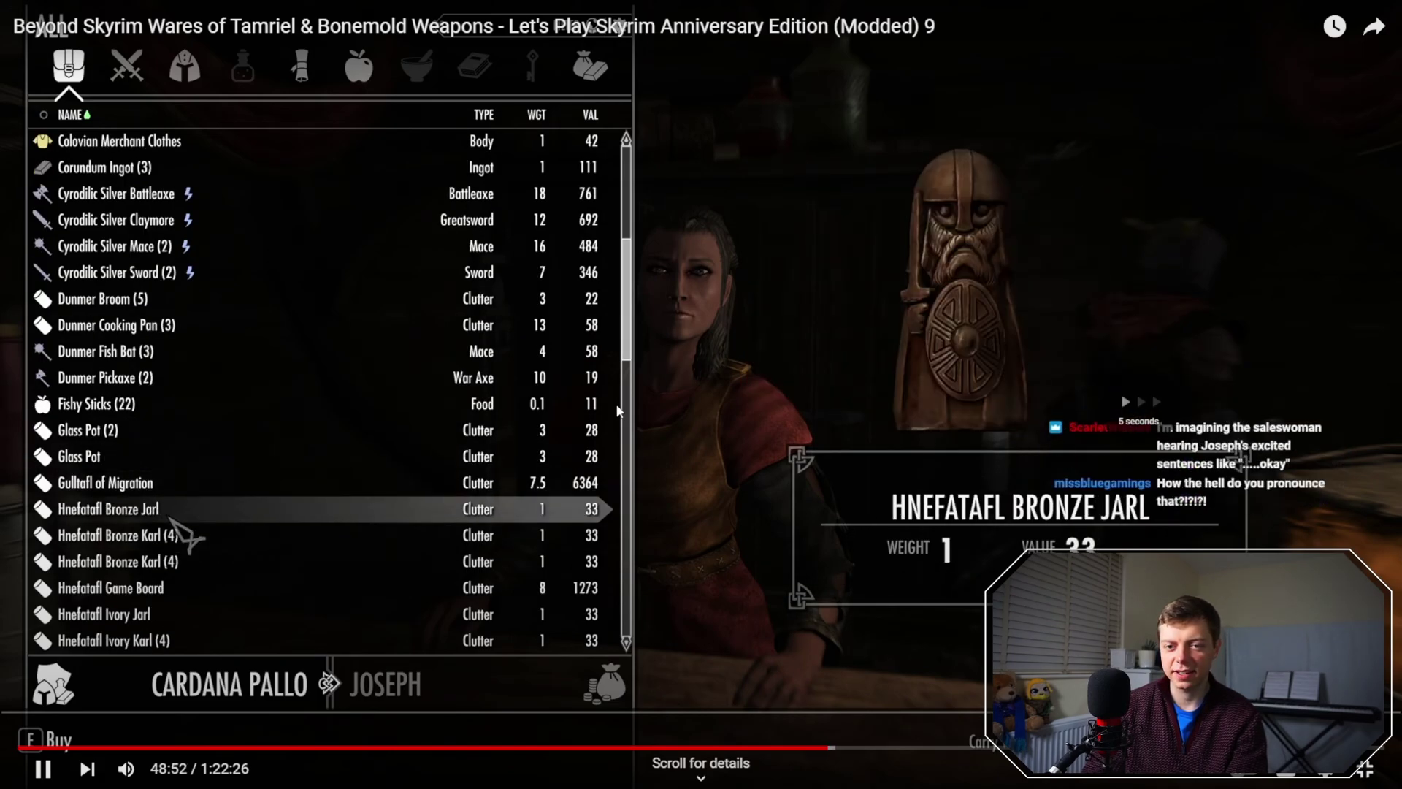
pyautogui.press('Right')
pyautogui.press('Right')
pyautogui.press('Right')
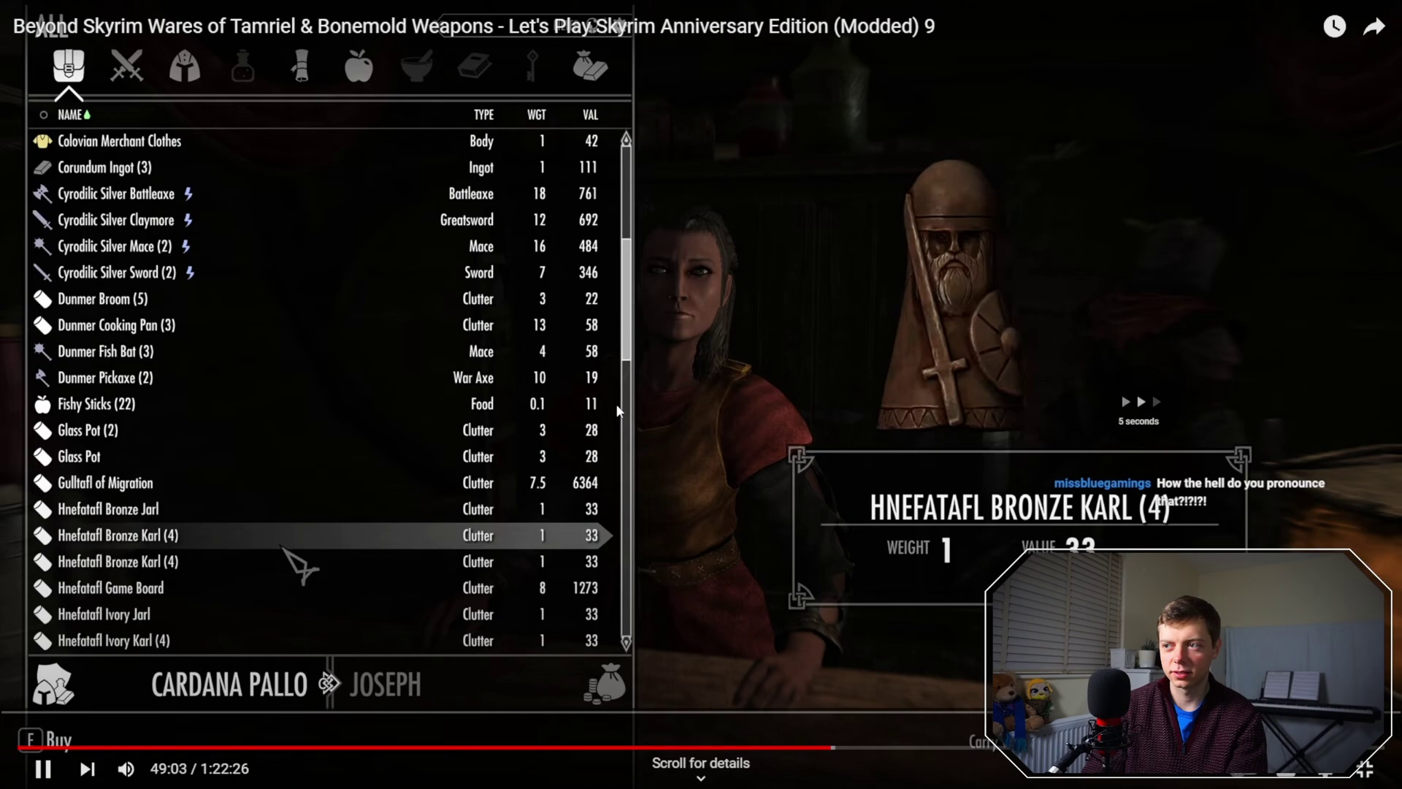
pyautogui.press('Right')
pyautogui.press('Right')
pyautogui.press('Right')
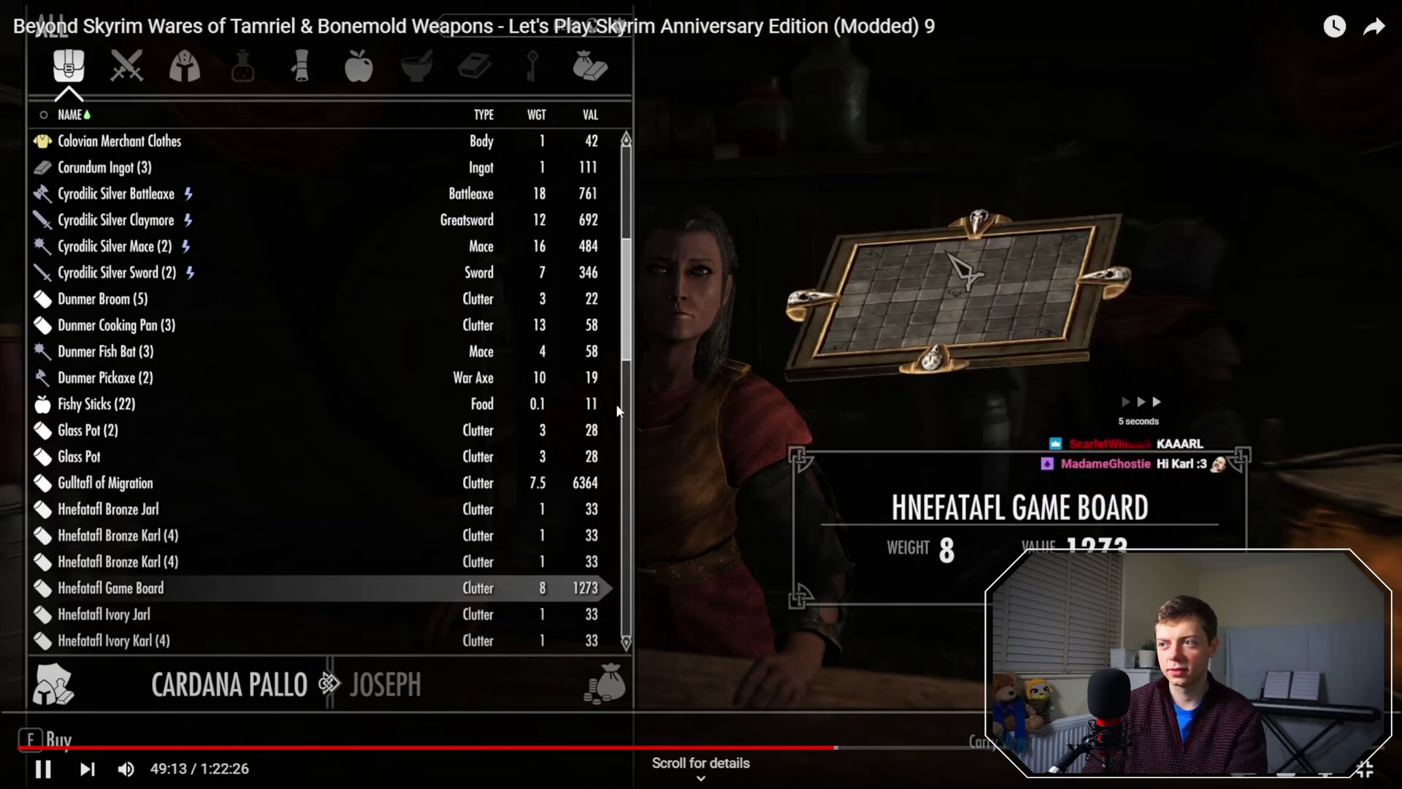
pyautogui.press('Right')
pyautogui.press('Right')
pyautogui.press('Right')
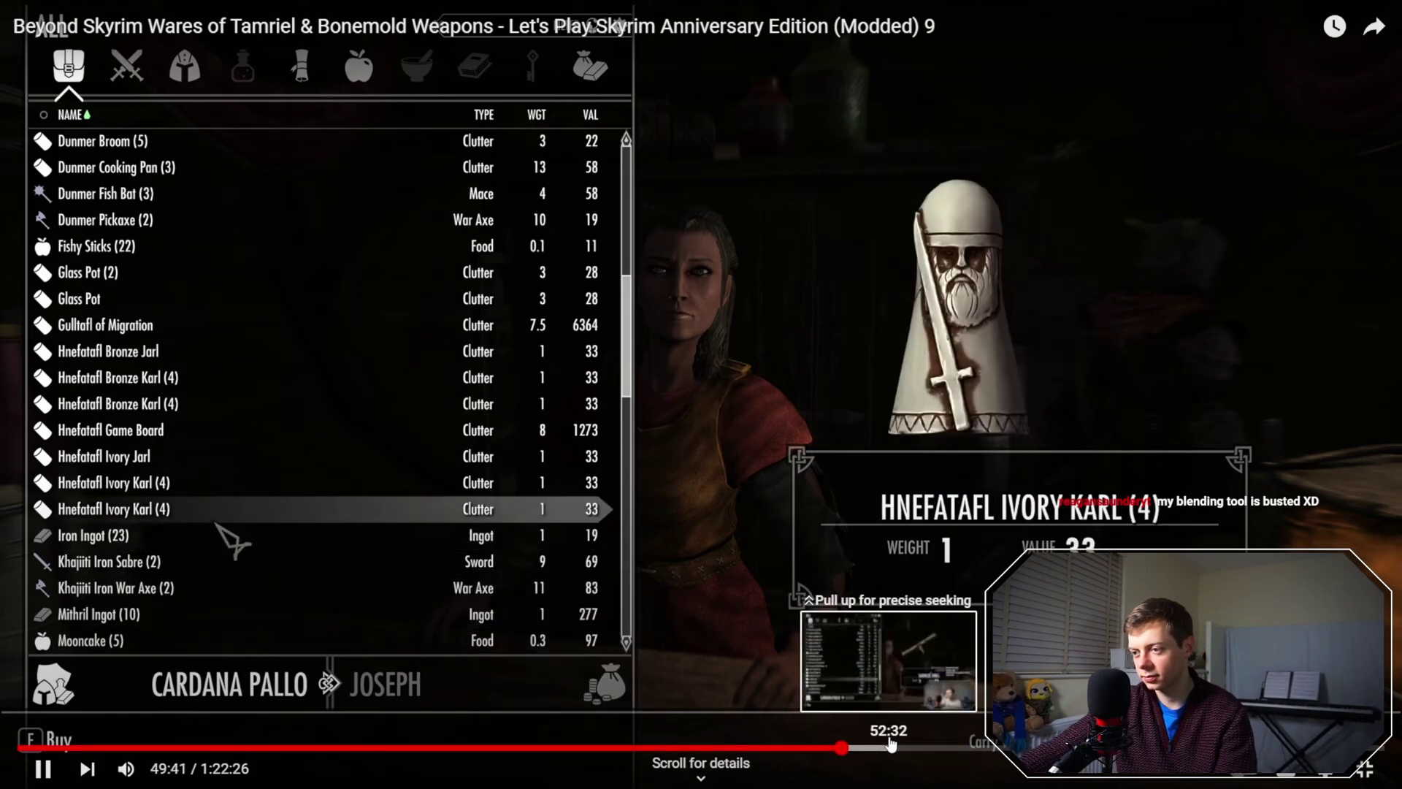
# Jump ahead to the Strifeboard at about 54:12 in the video, pause to examine it, and return to Creation Kit.
pyautogui.click(889, 743)
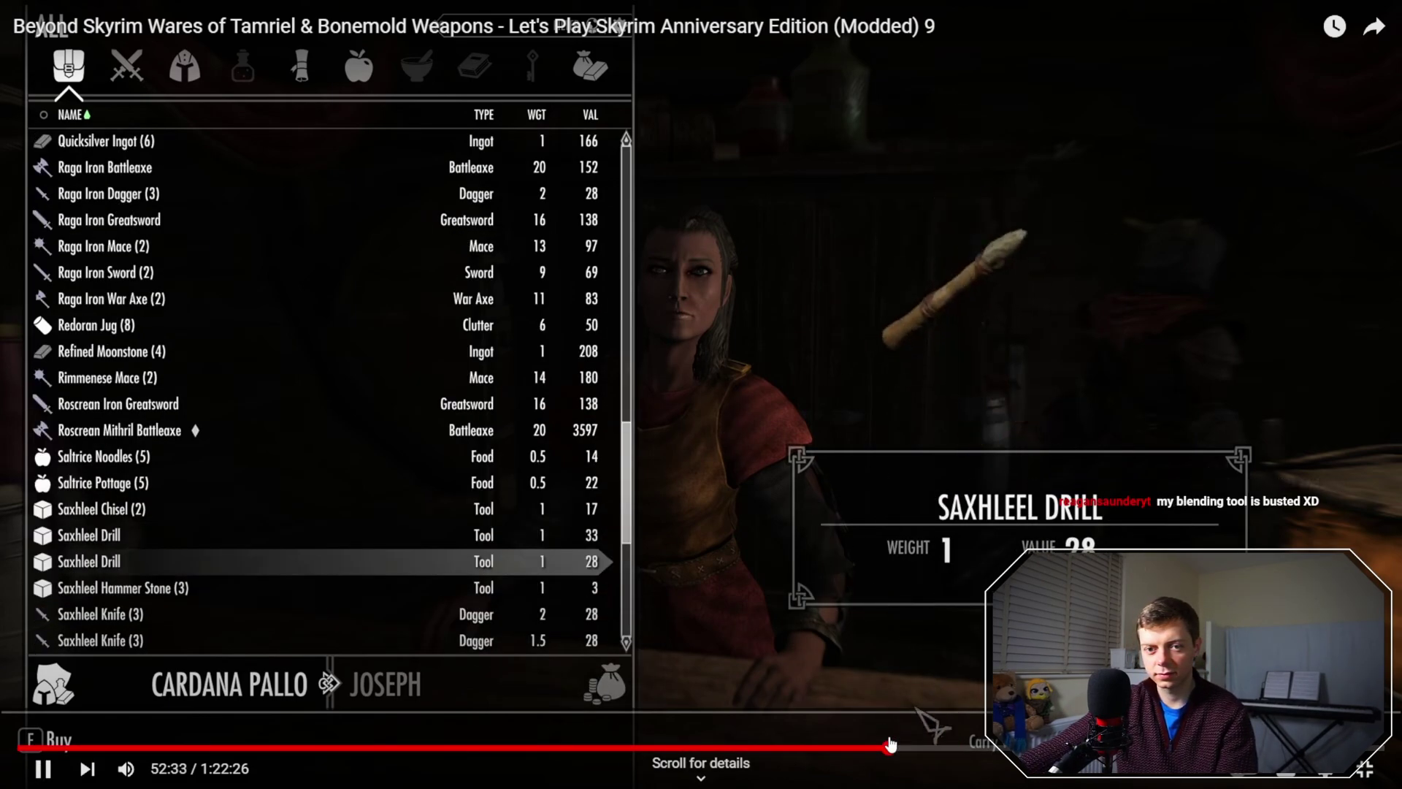
pyautogui.click(918, 743)
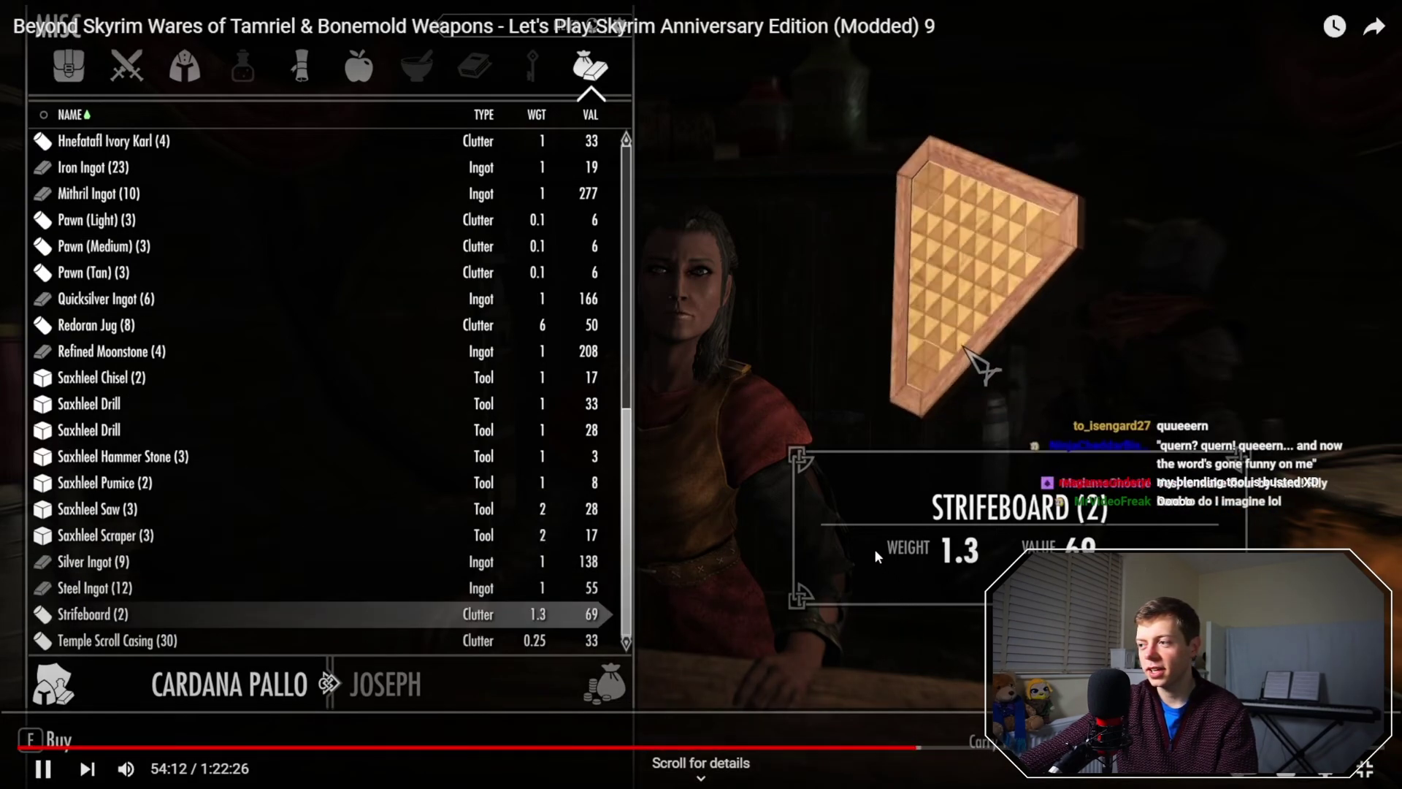
pyautogui.click(798, 502)
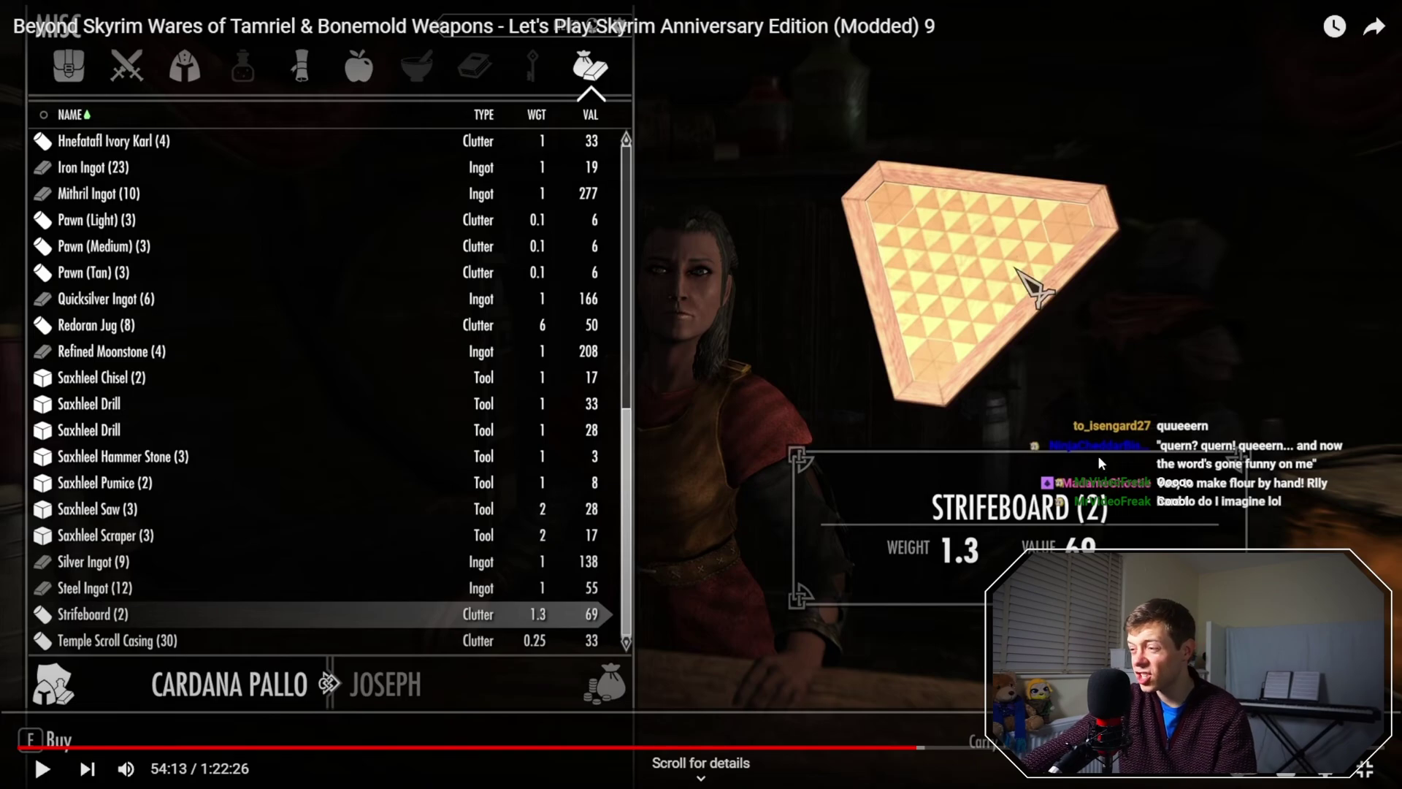
pyautogui.press('Escape')
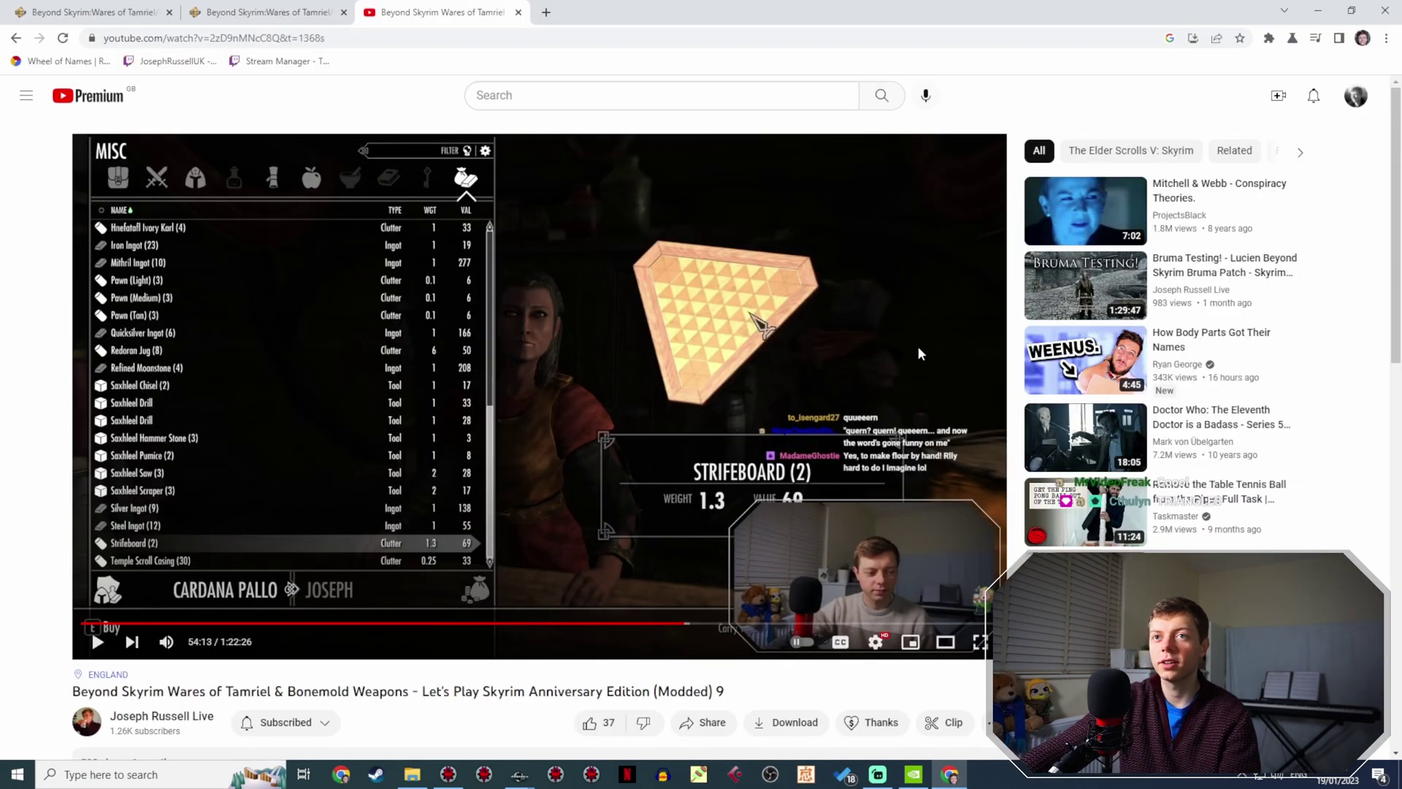
pyautogui.click(1318, 11)
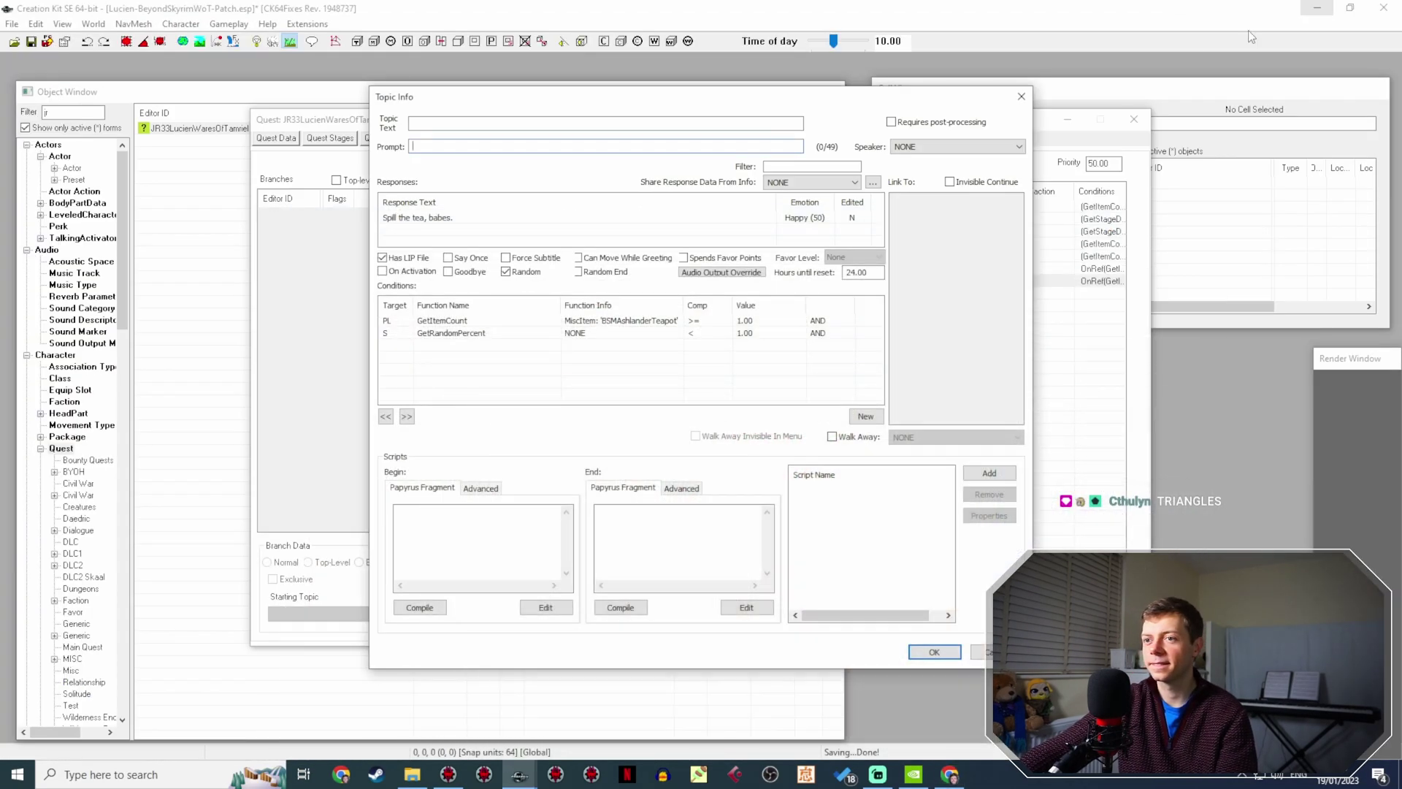
# Change the response to "I'm undefeated at Strife, you know. Every game I've ever played has either ended in my victory or the board mysteriously falling over.".
pyautogui.moveTo(624, 101); pyautogui.dragTo(534, 139)
pyautogui.doubleClick(343, 256)
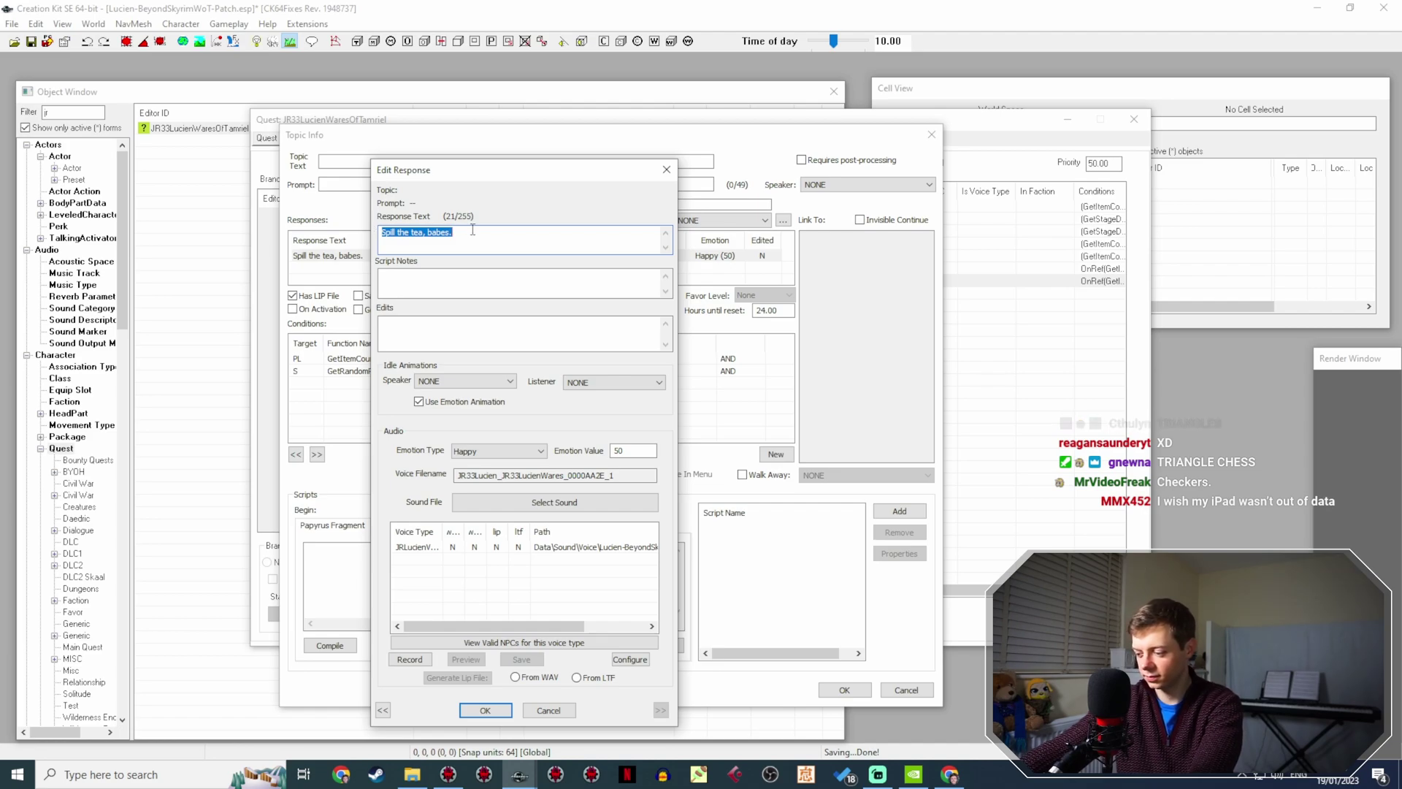
pyautogui.write("I'm")
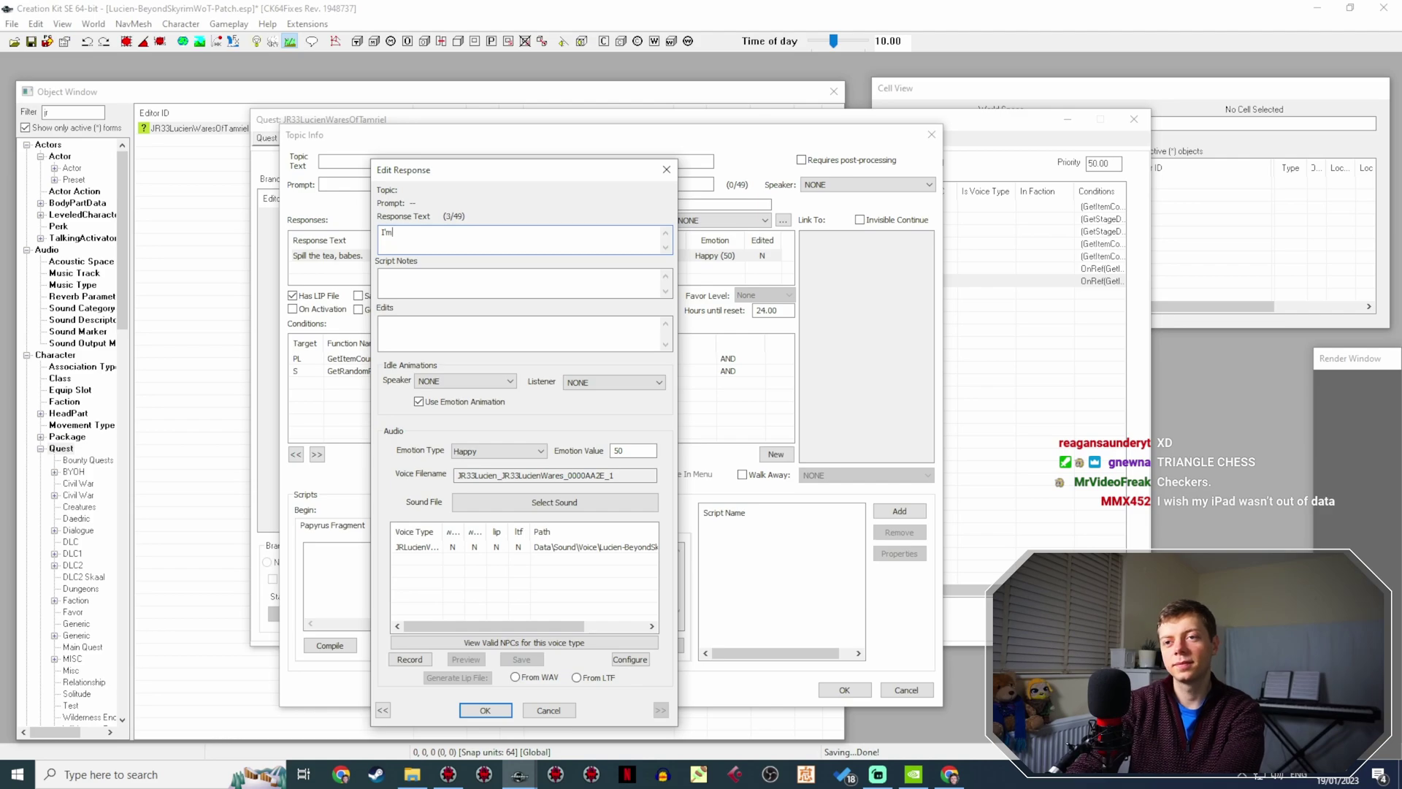
pyautogui.write(' undefeate')
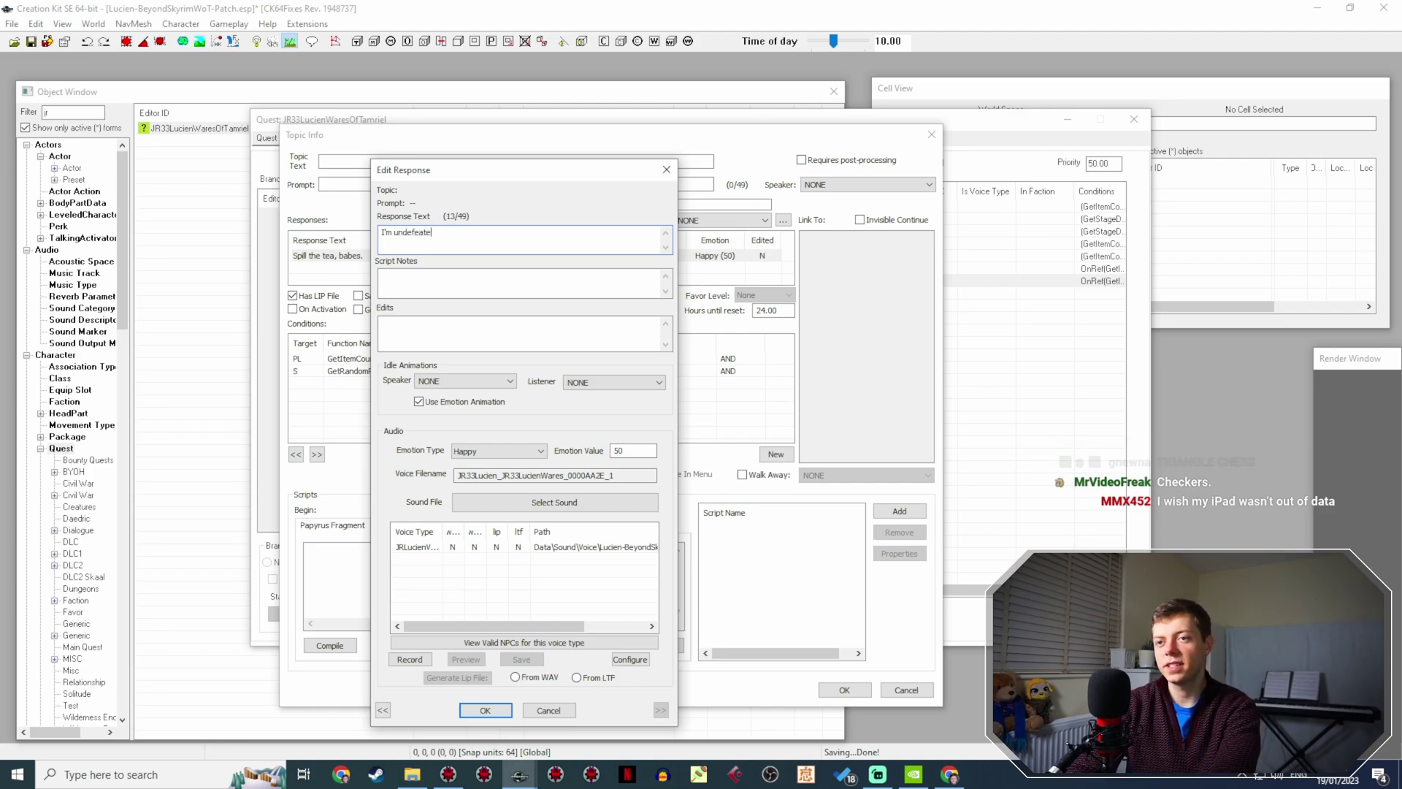
pyautogui.write('d at Str')
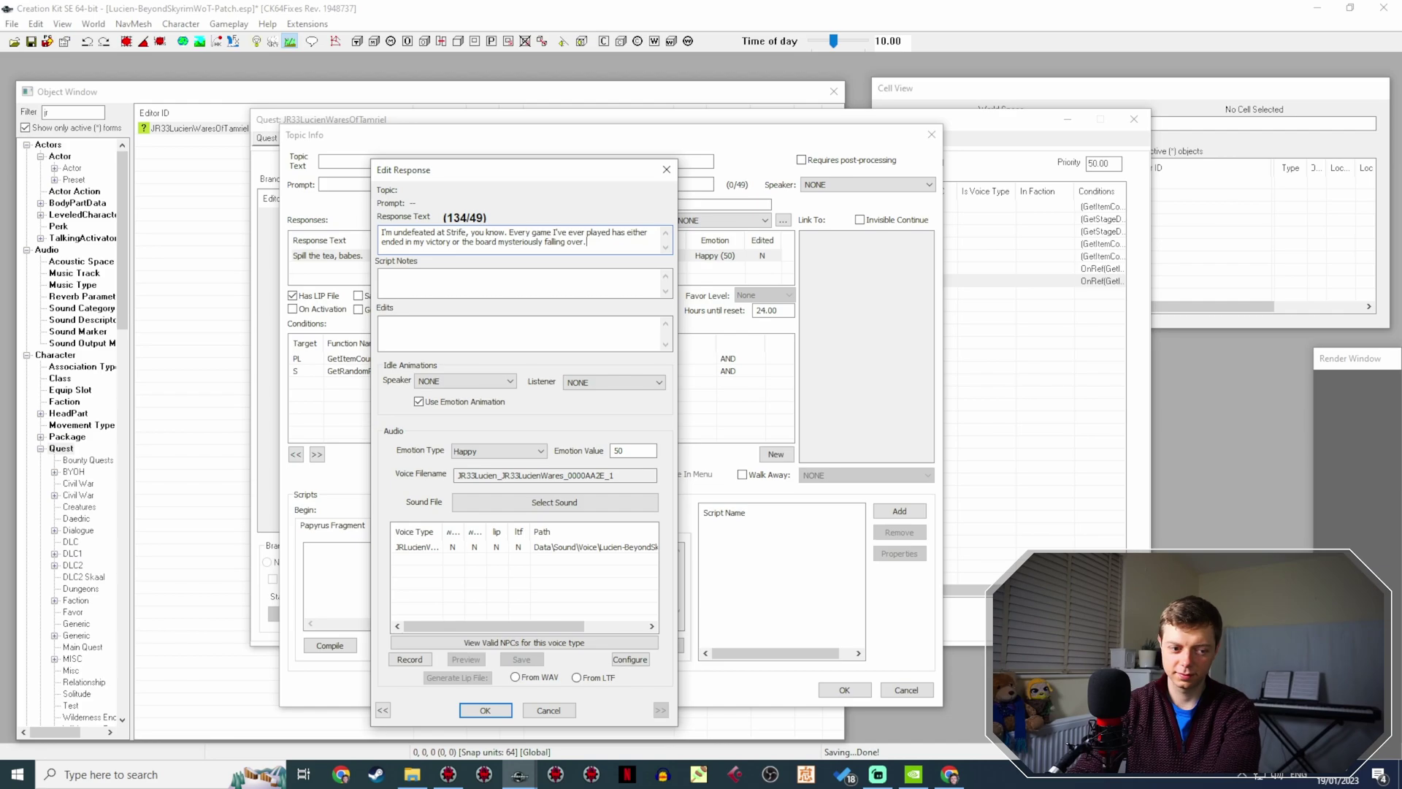
# Append "Strange, but true." to the end of the Strife response text and accept the response.
pyautogui.write('I')
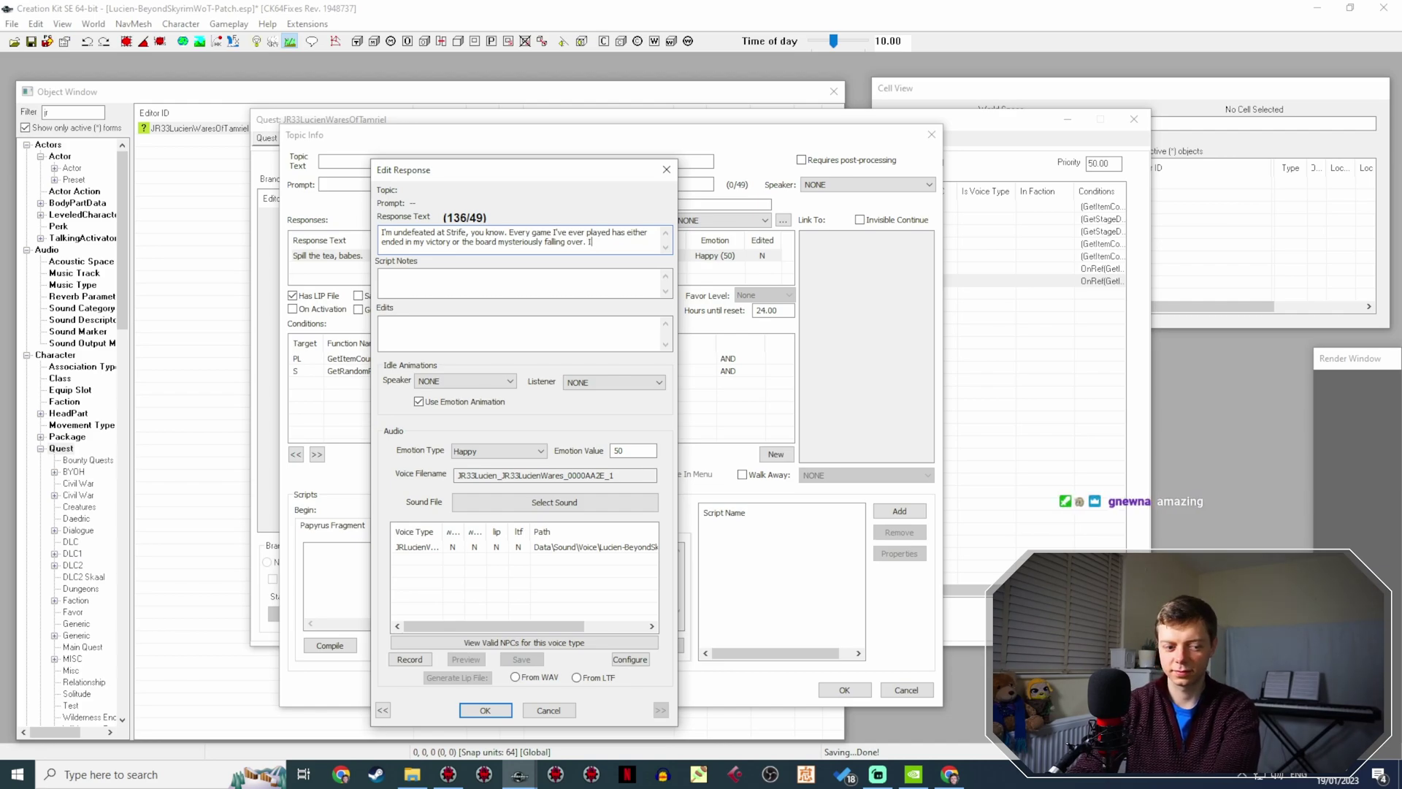
pyautogui.press('BackSpace')
pyautogui.write('Strange, but true.')
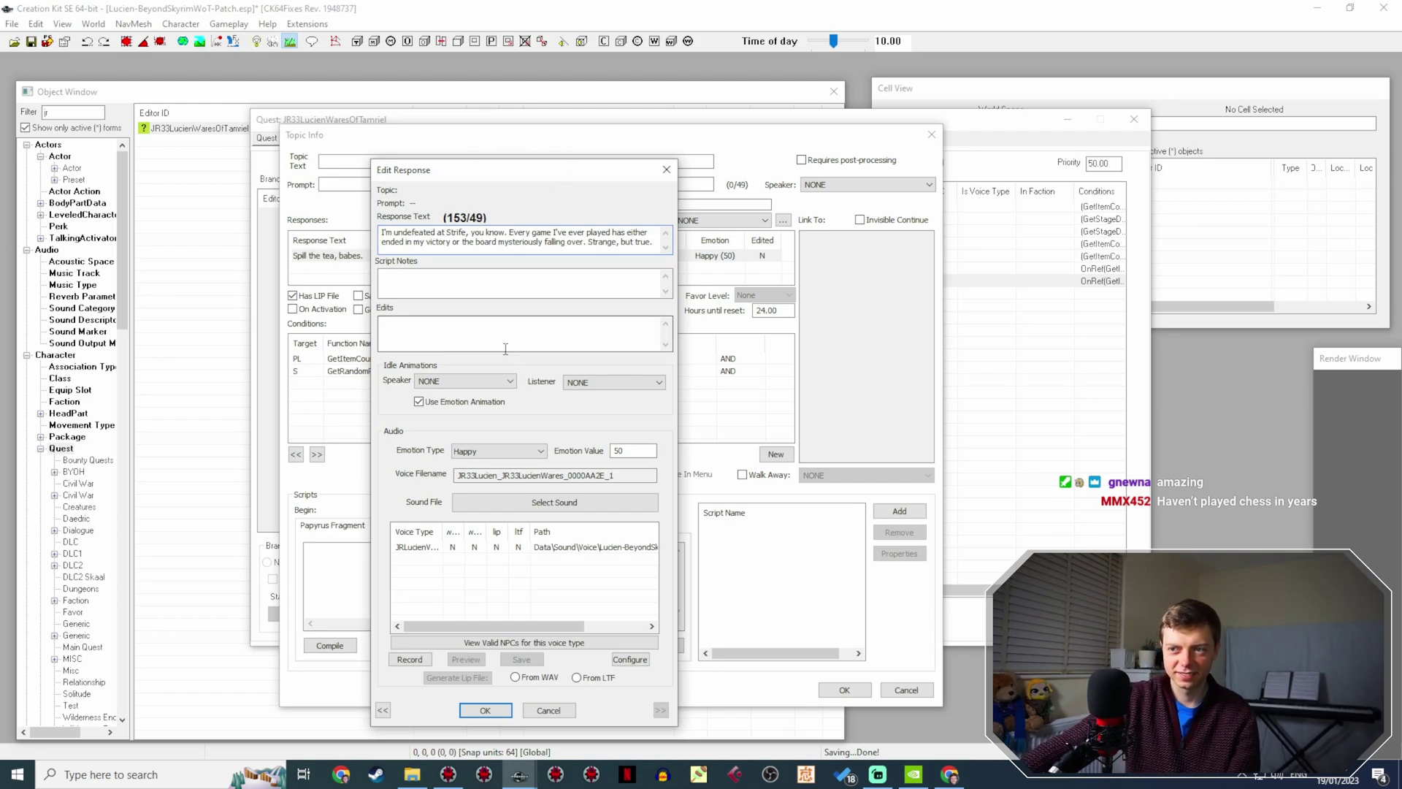
pyautogui.click(485, 710)
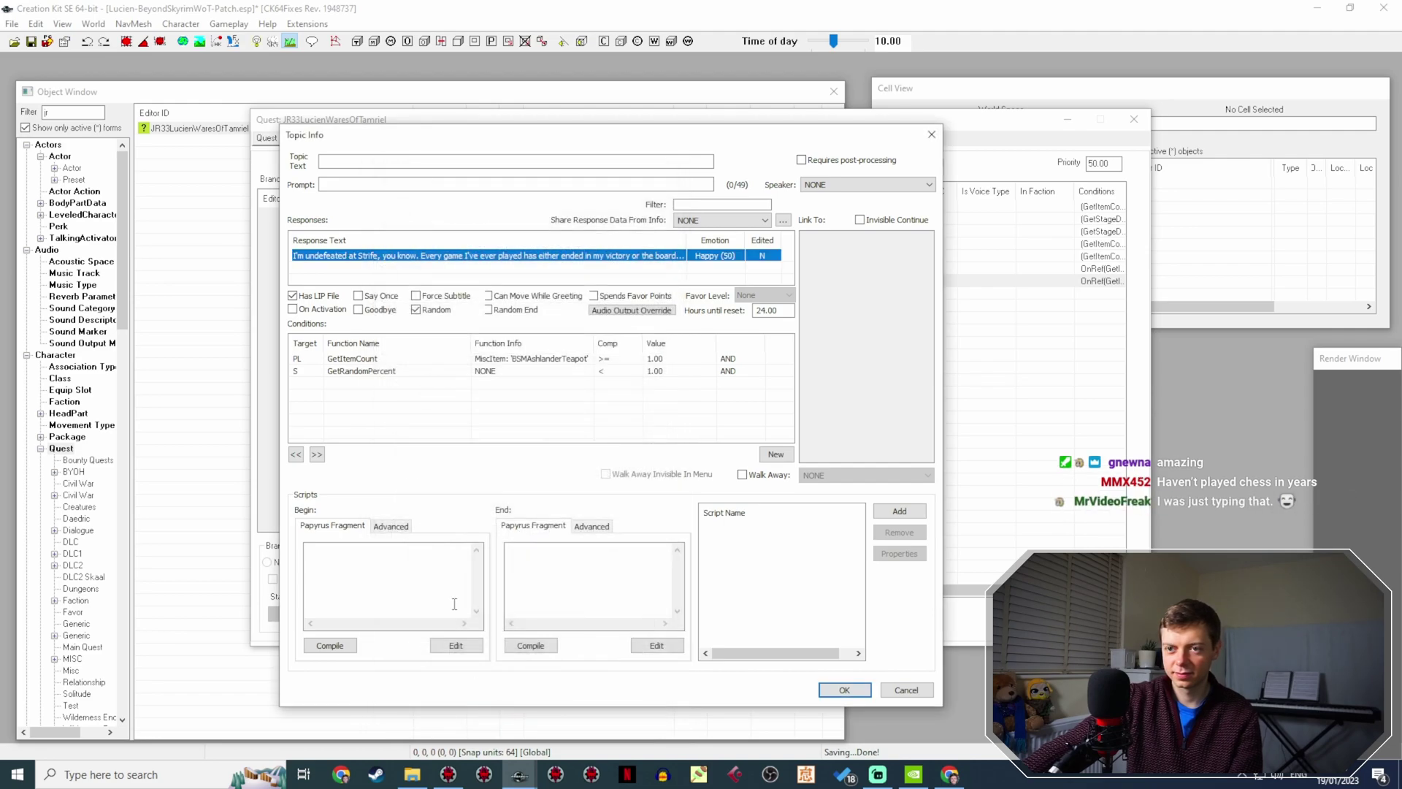
# Change the player's GetItemCount condition to check for BSMStrifeboard and join it with OR.
pyautogui.doubleClick(536, 358)
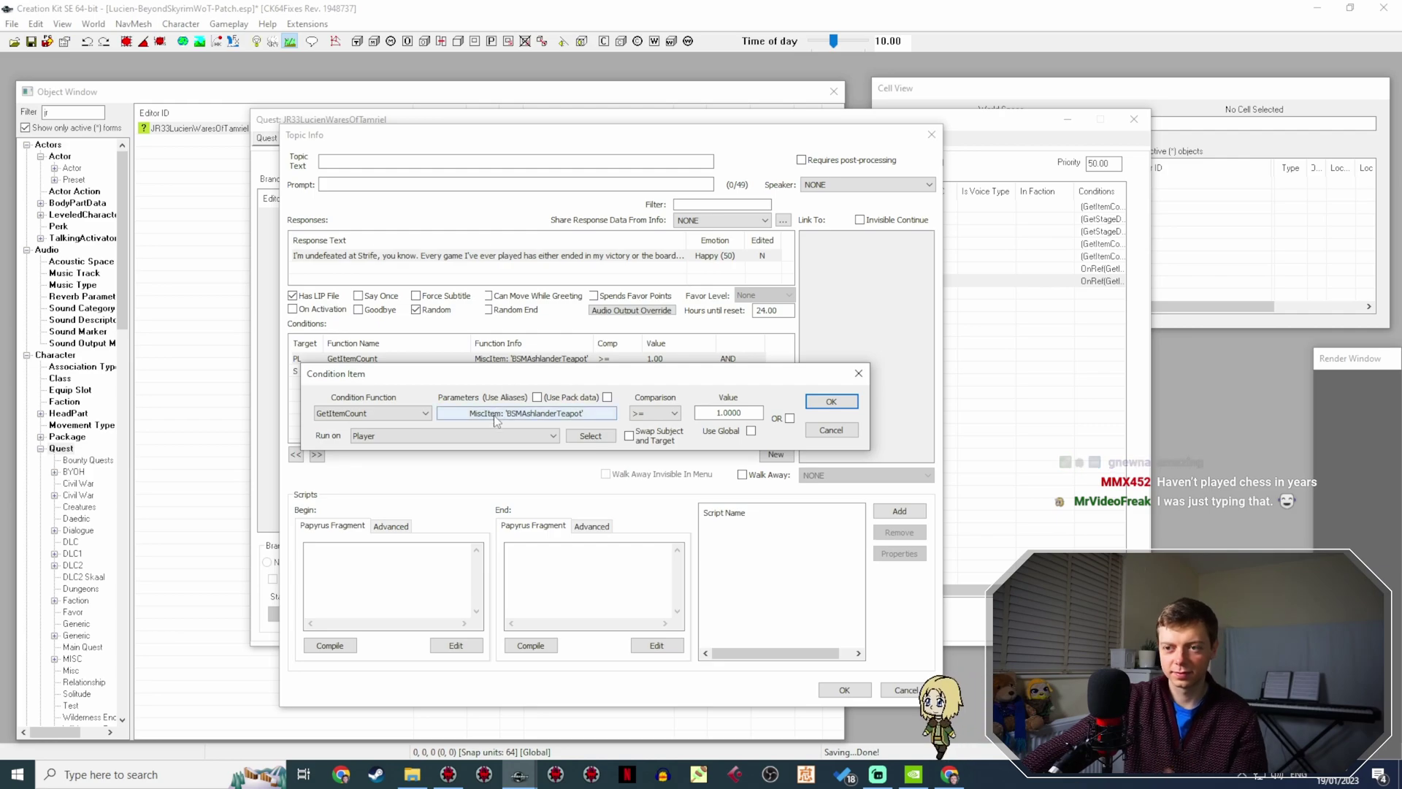
pyautogui.click(495, 414)
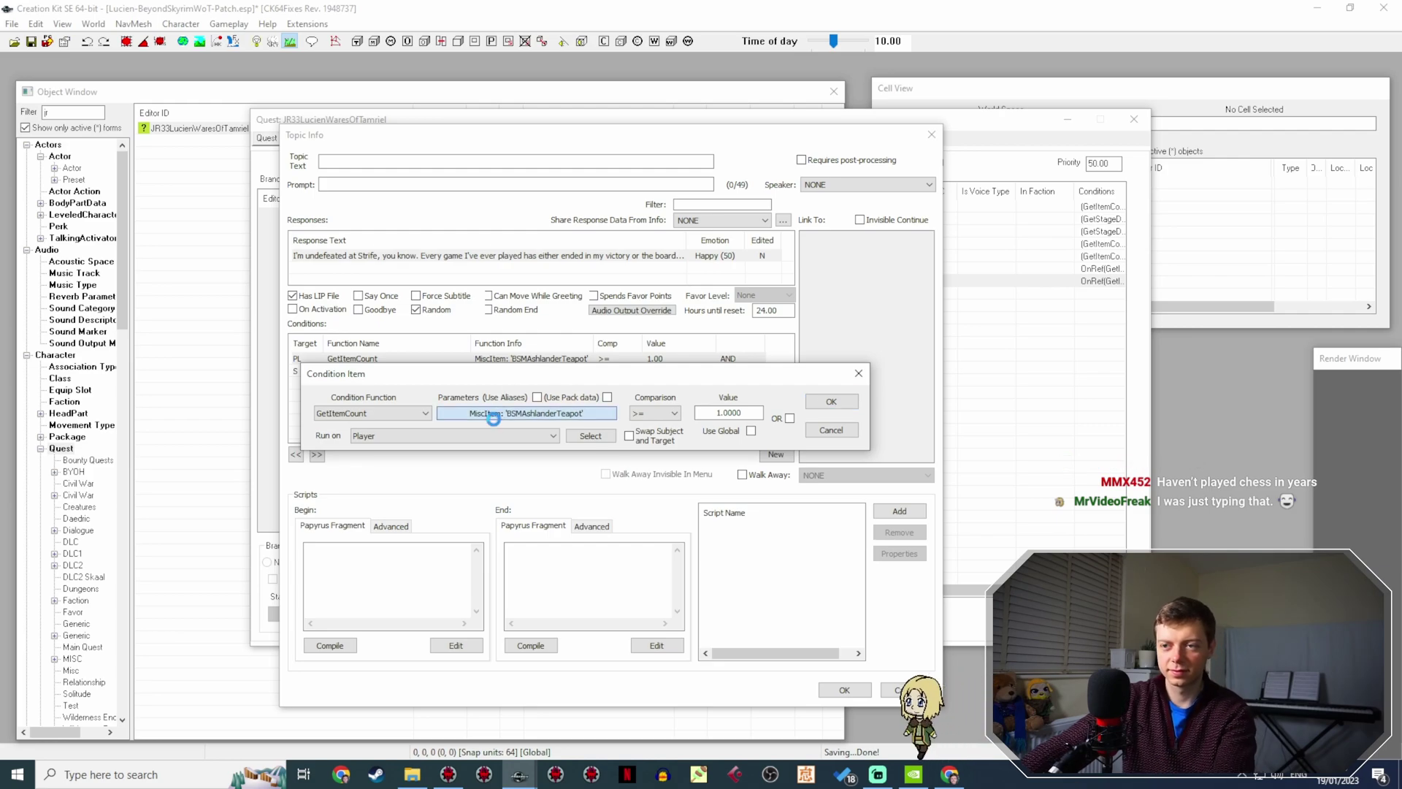
pyautogui.click(475, 465)
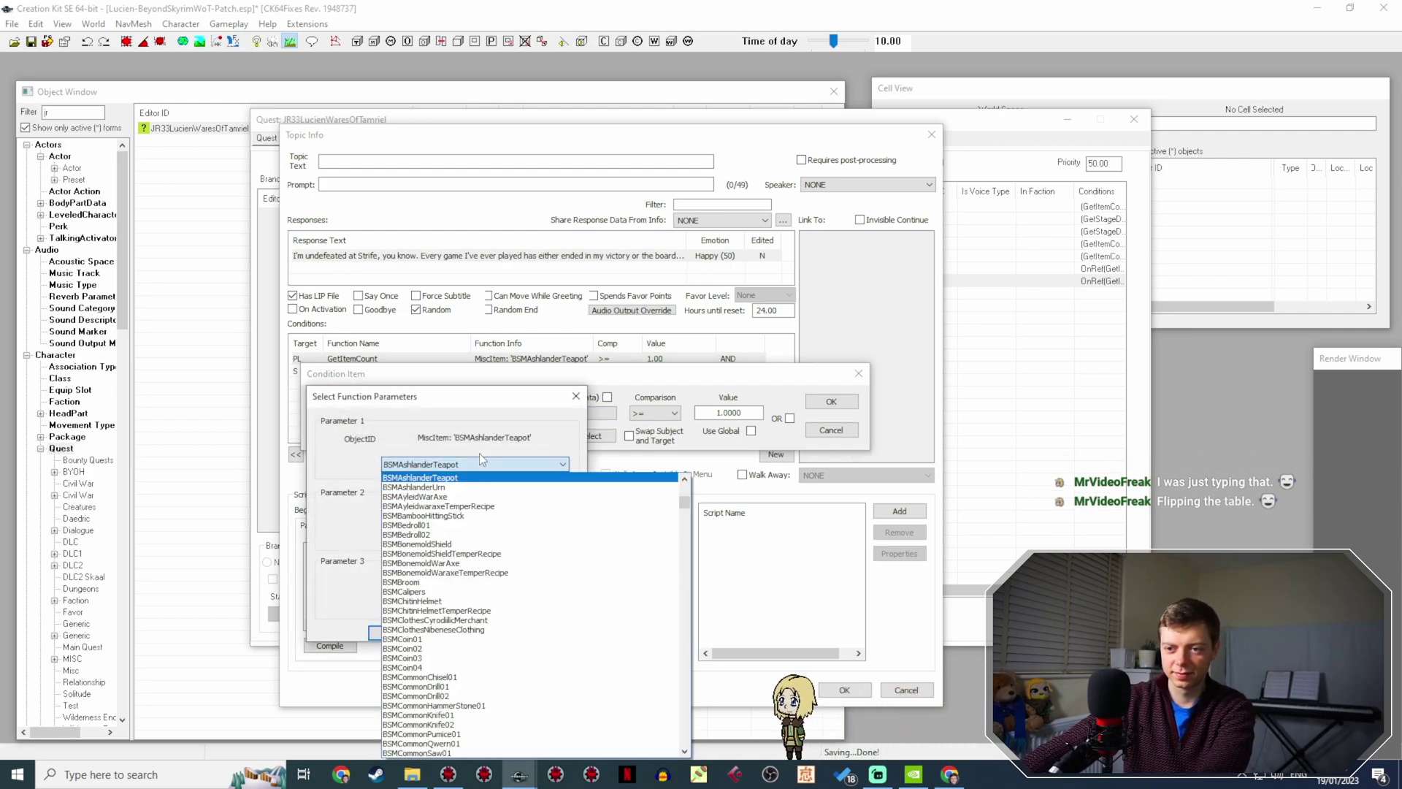
pyautogui.write('BSMStrifeboard')
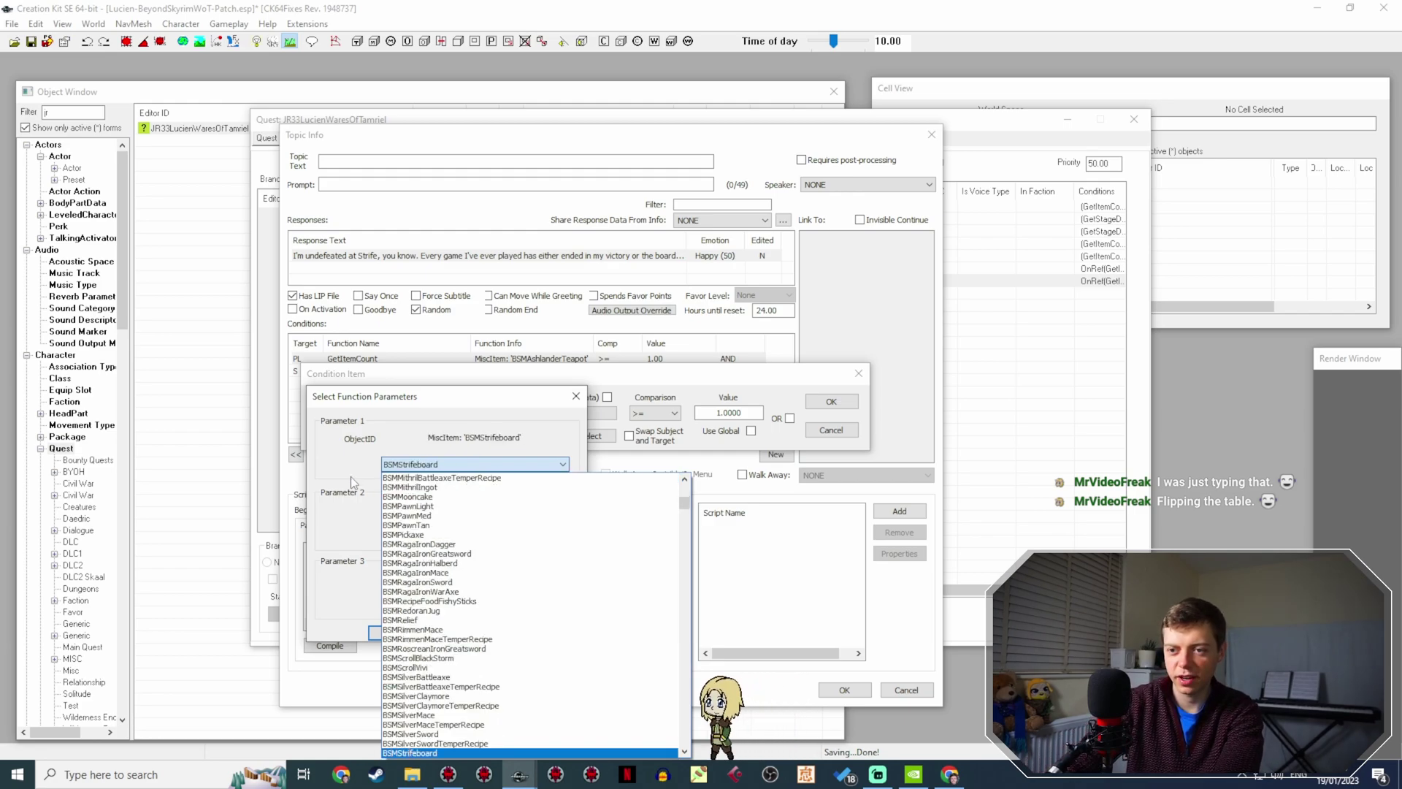
pyautogui.press('Return')
pyautogui.press('Return')
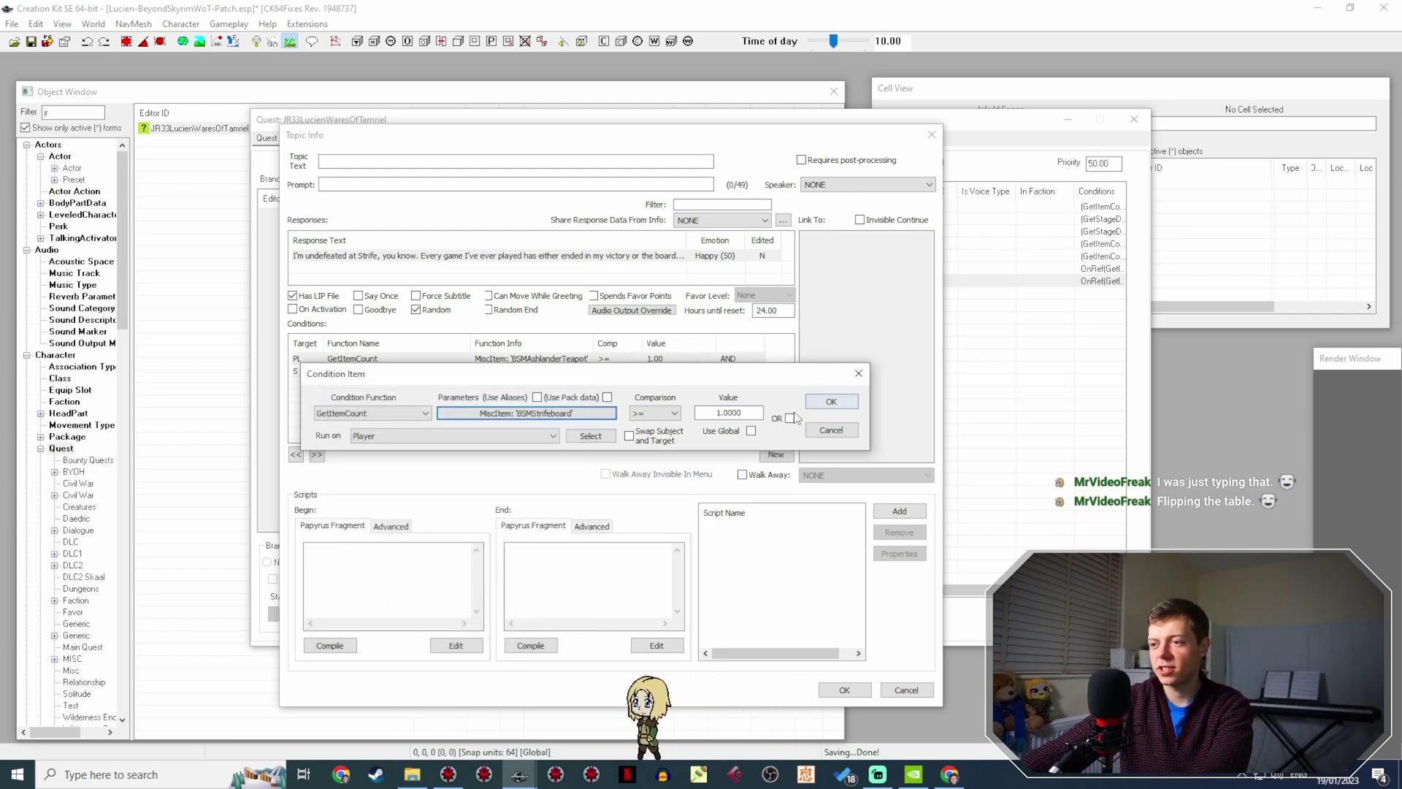
pyautogui.click(791, 417)
pyautogui.click(831, 402)
# Duplicate the BSMStrifeboard condition and set the copy to run on Subject with AND instead of OR.
pyautogui.rightClick(730, 357)
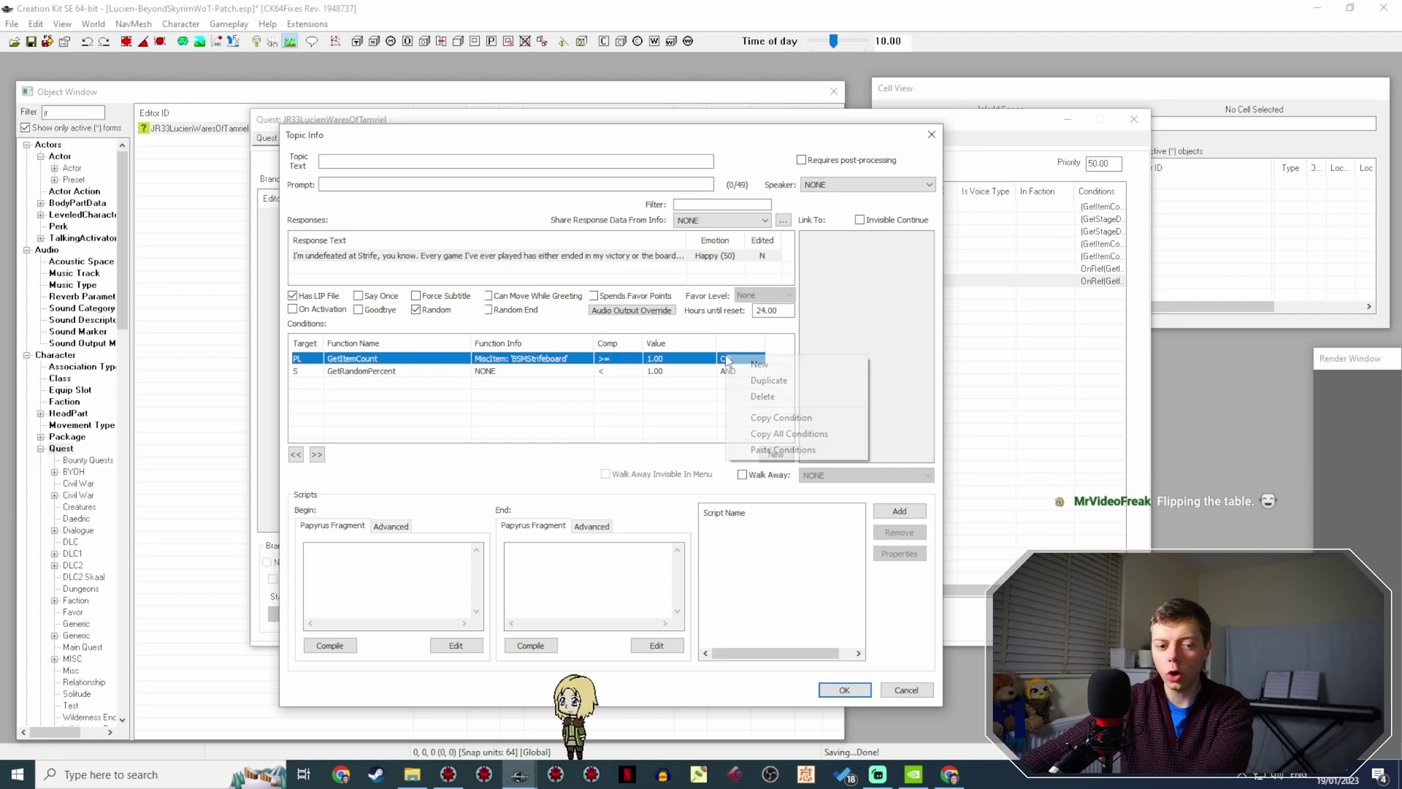
pyautogui.click(745, 379)
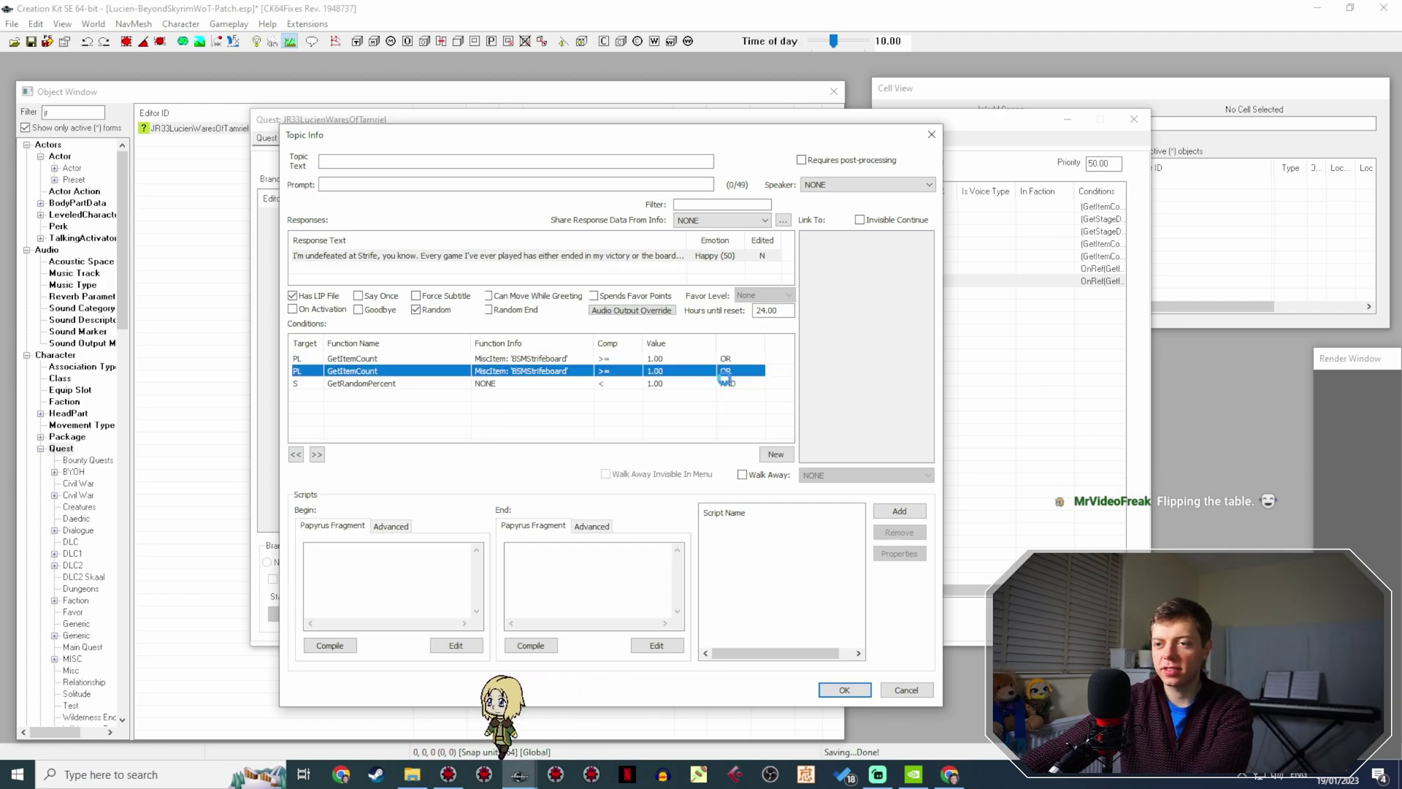
pyautogui.doubleClick(739, 372)
pyautogui.click(438, 450)
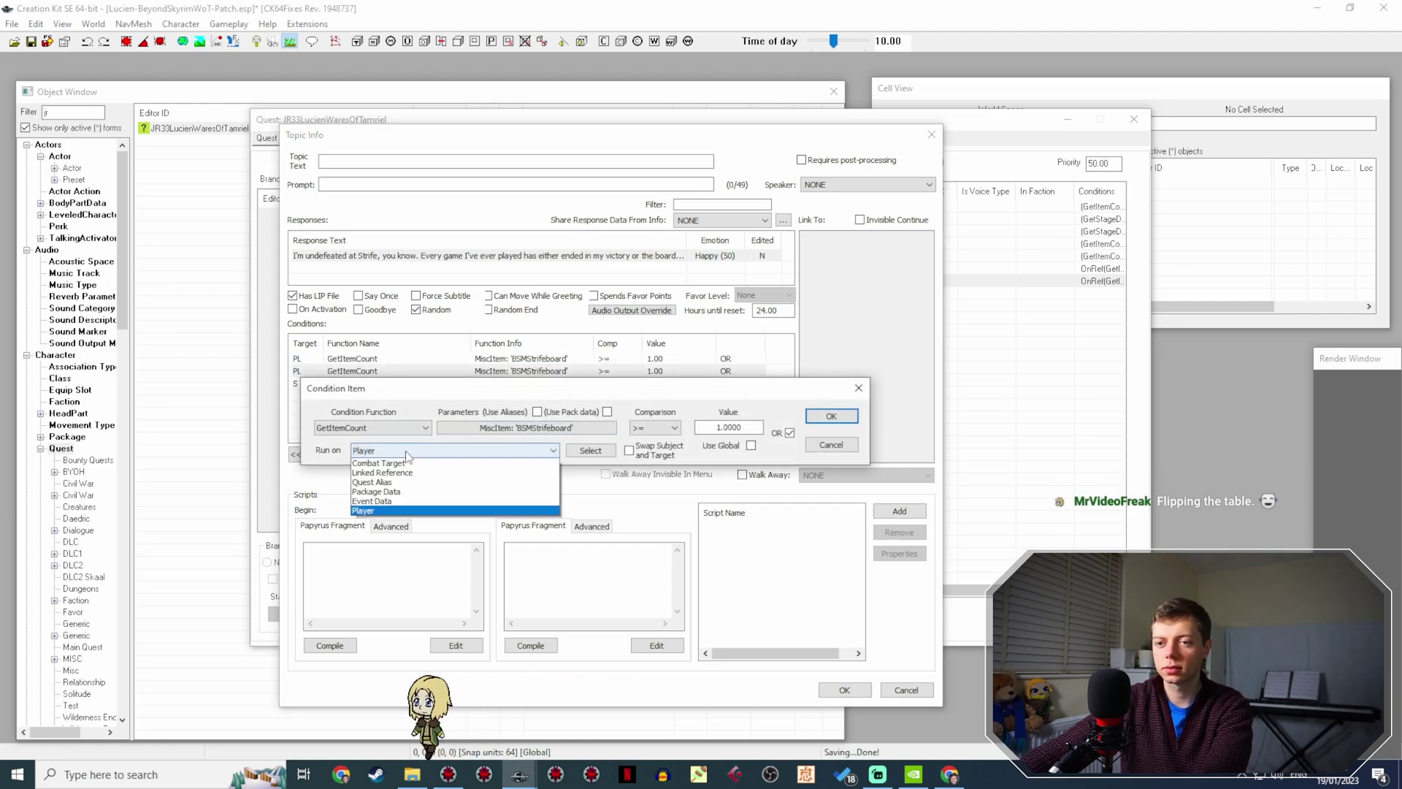
pyautogui.click(438, 465)
pyautogui.click(789, 432)
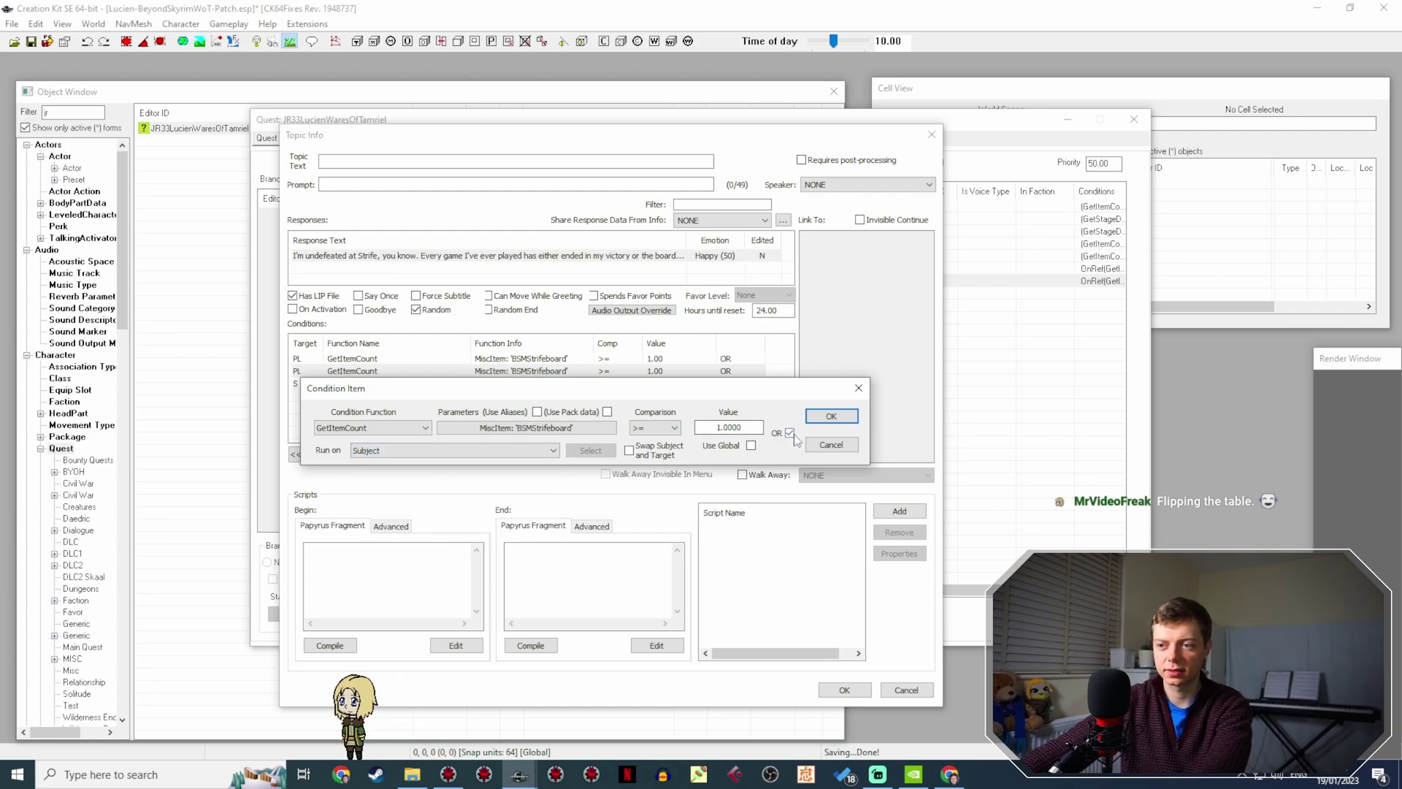
pyautogui.click(831, 415)
# Delete the GetRandomPercent condition from the Strife line and accept the topic info.
pyautogui.click(660, 385)
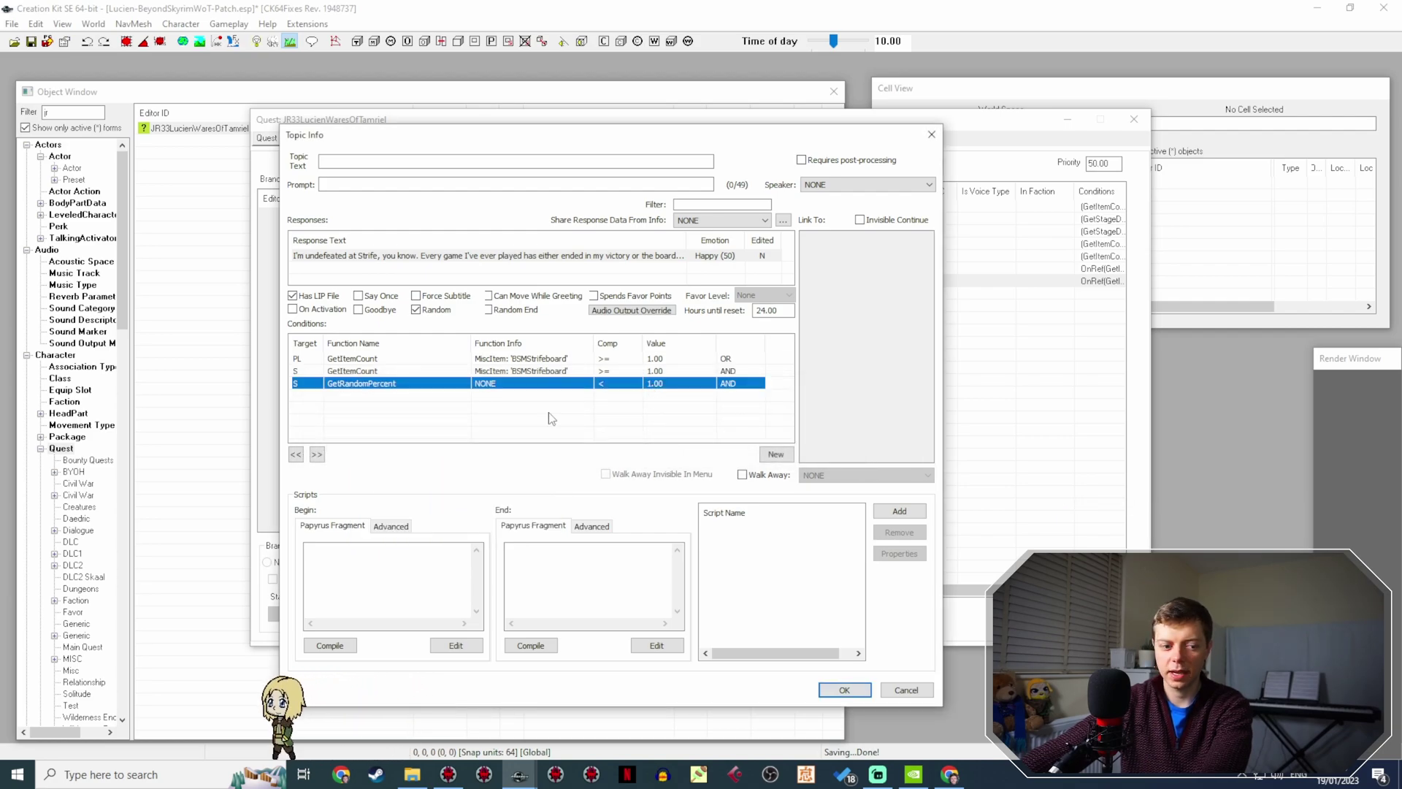
pyautogui.press('Delete')
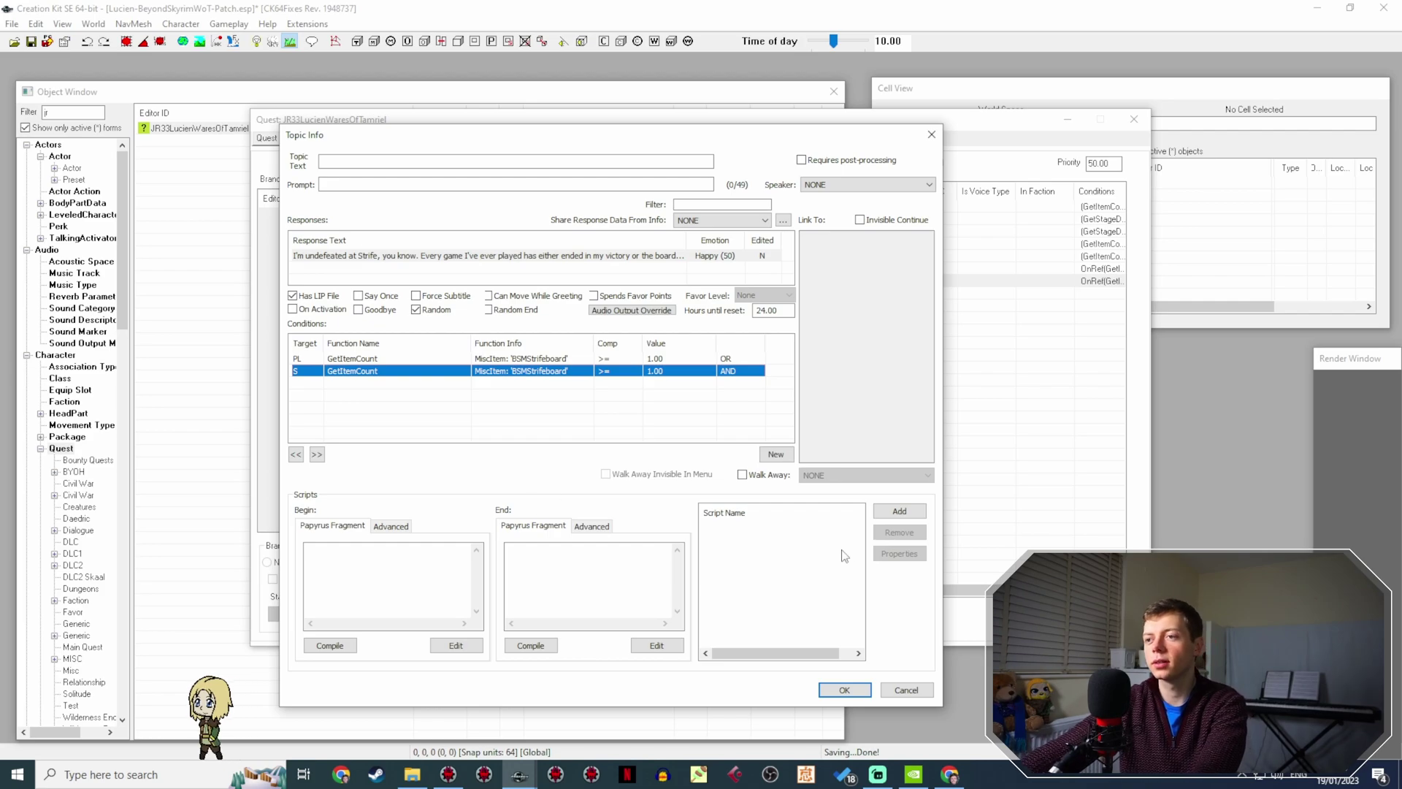
pyautogui.click(847, 688)
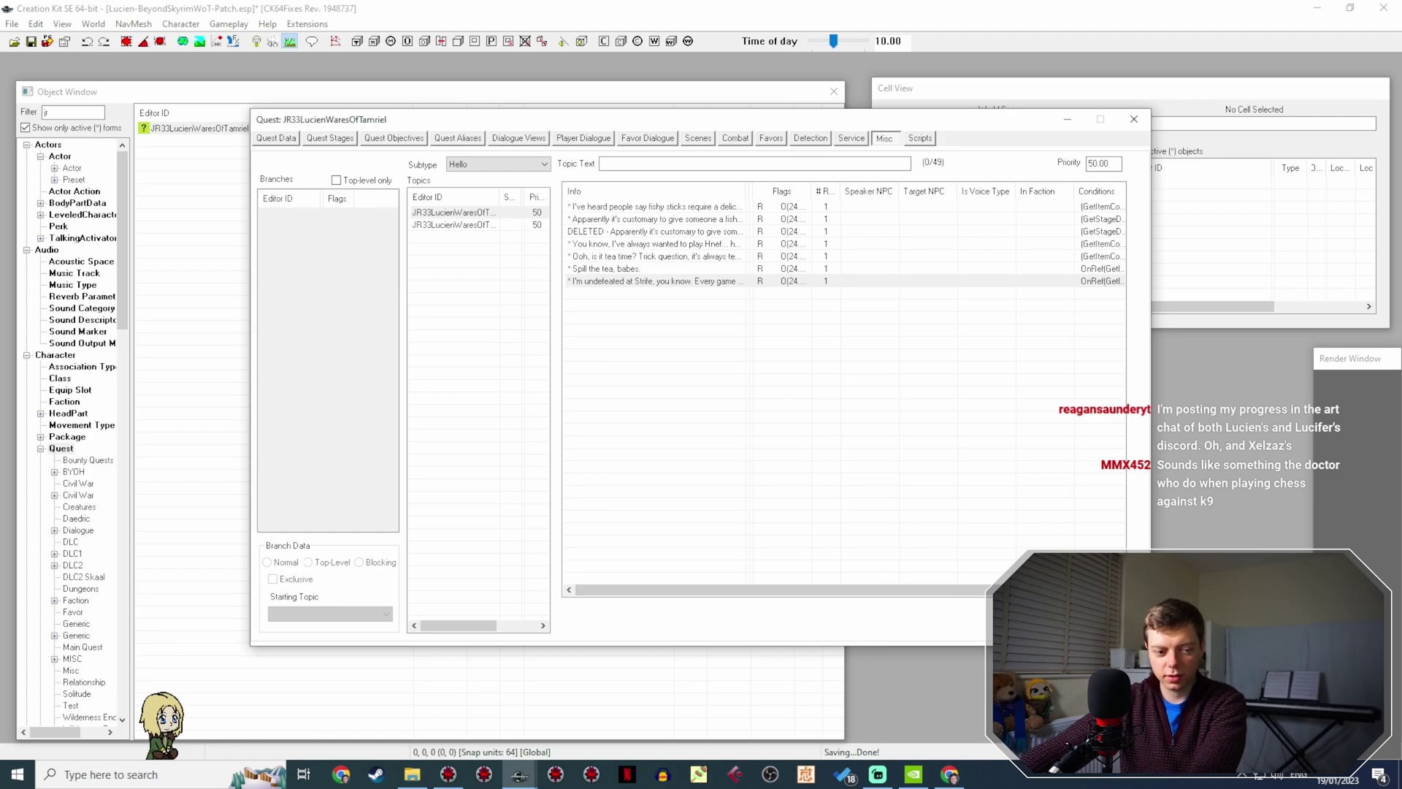
# Accept the JR33LucienWaresOfTamriel quest's changes and save the plugin.
pyautogui.click(1062, 632)
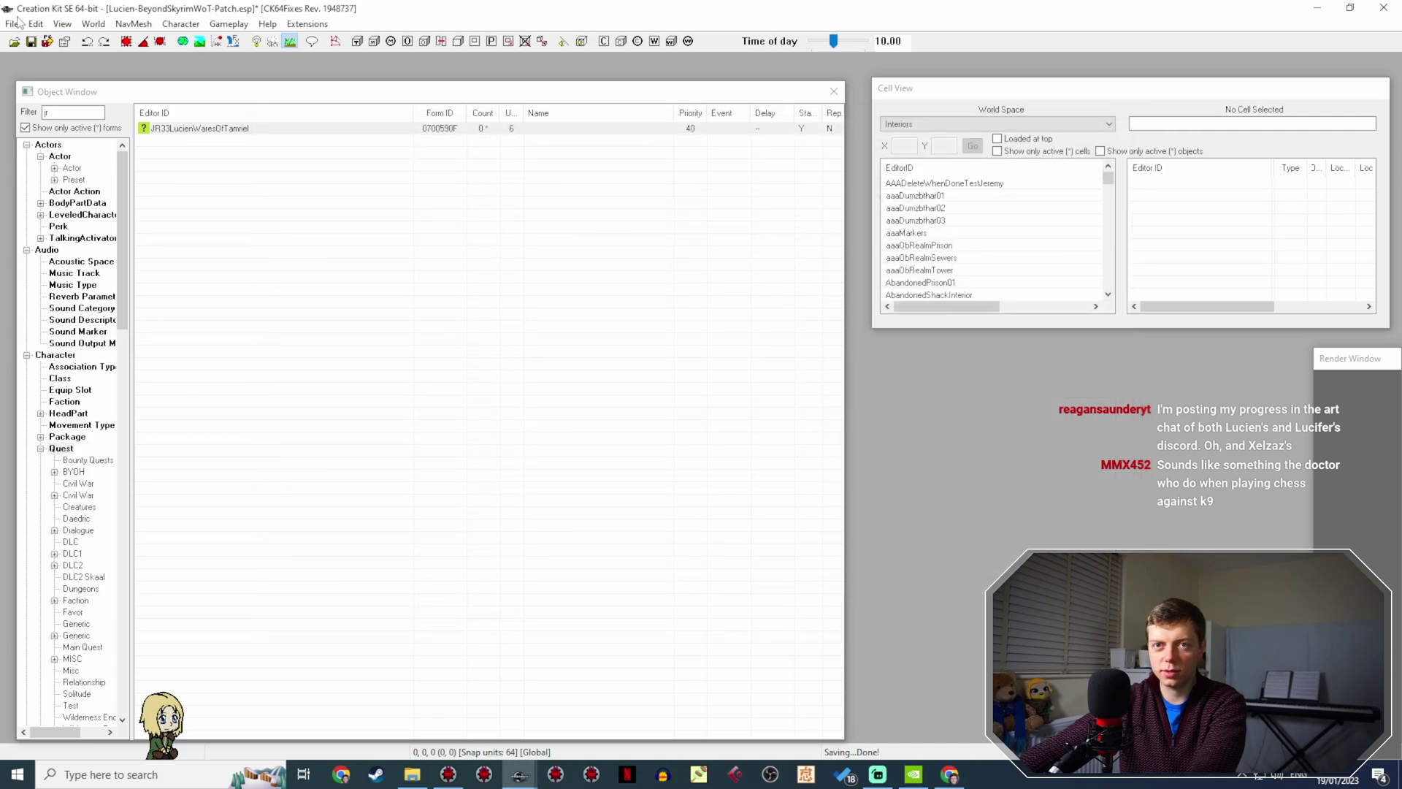
pyautogui.click(260, 130)
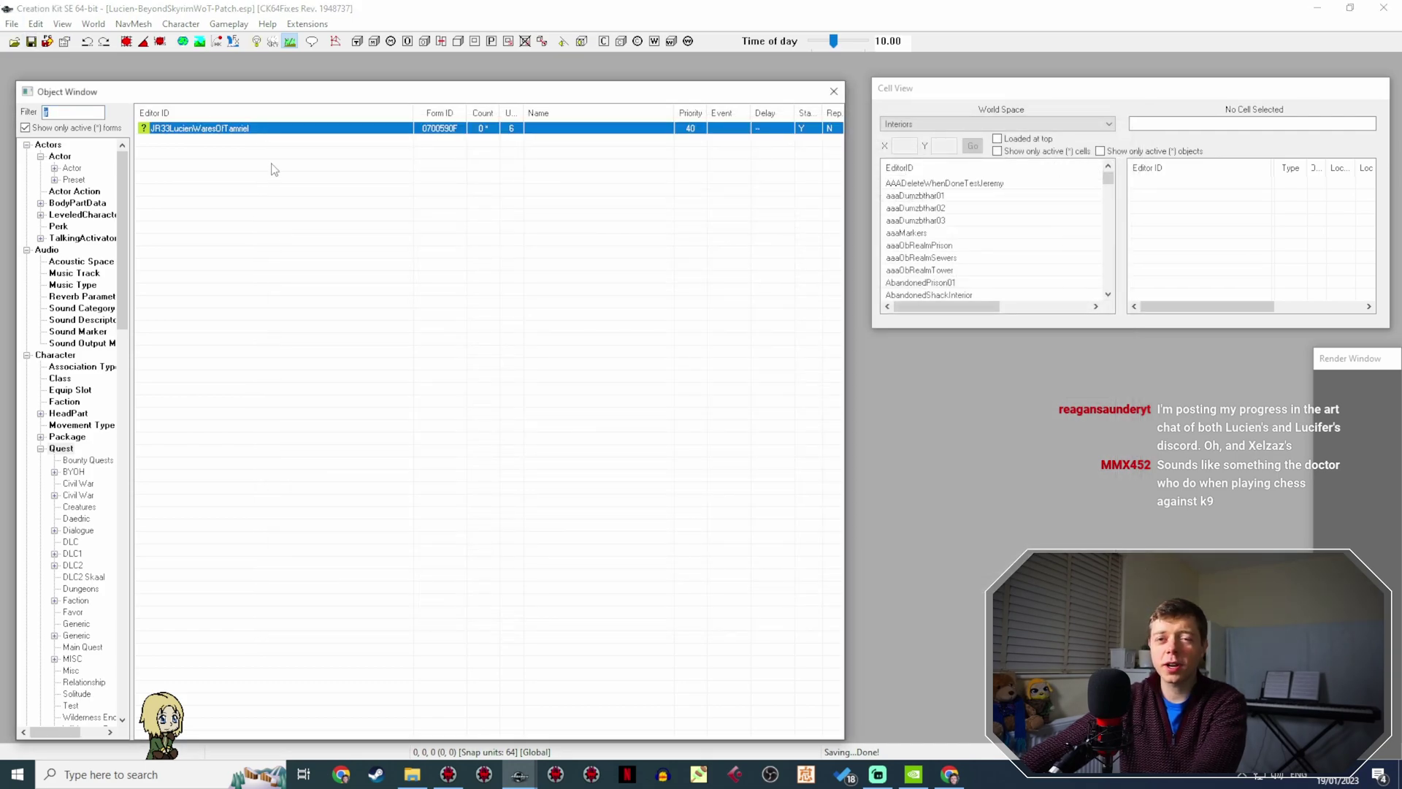
# Open the JR33LucienWaresOfTamriel quest and select the Strife line among its Hello infos.
pyautogui.press('Return')
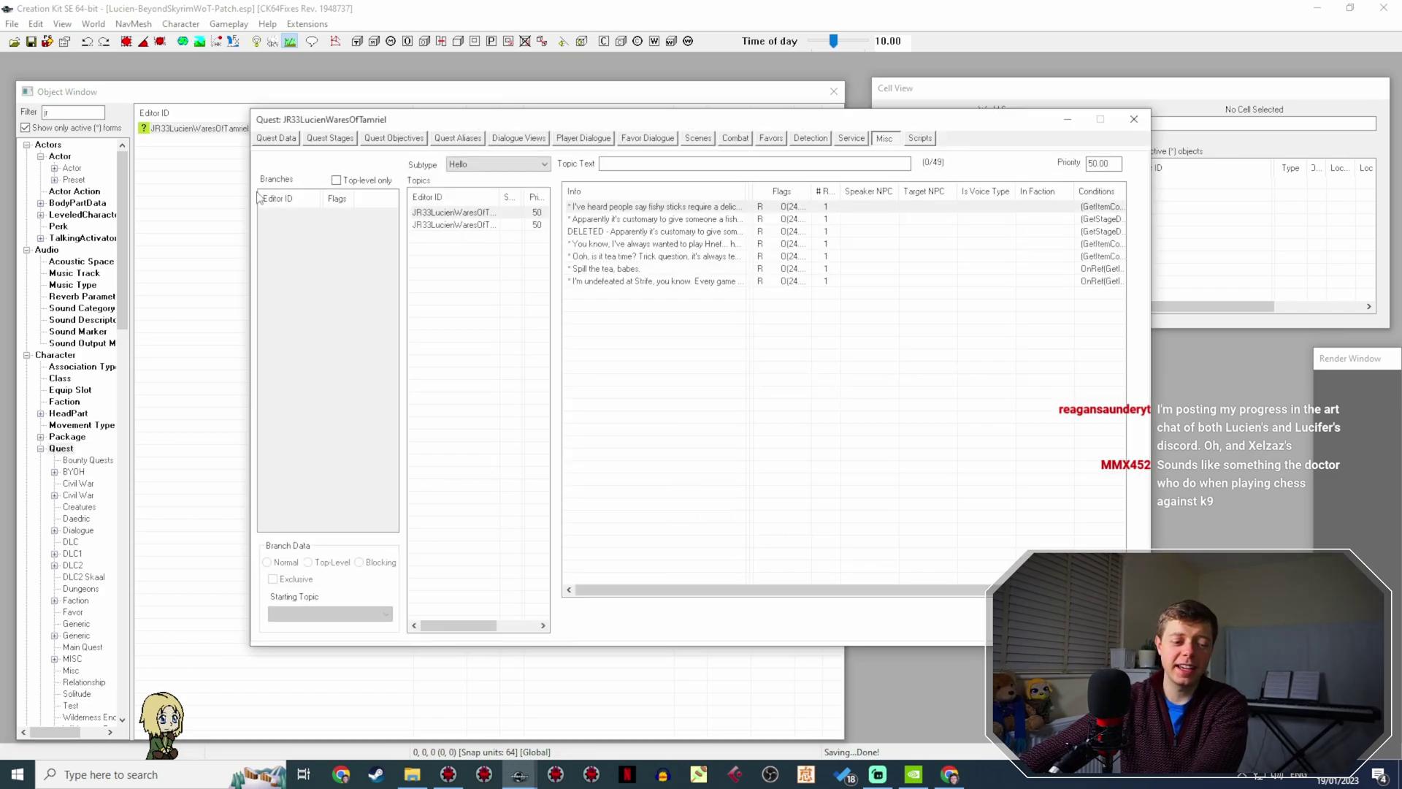
pyautogui.click(662, 284)
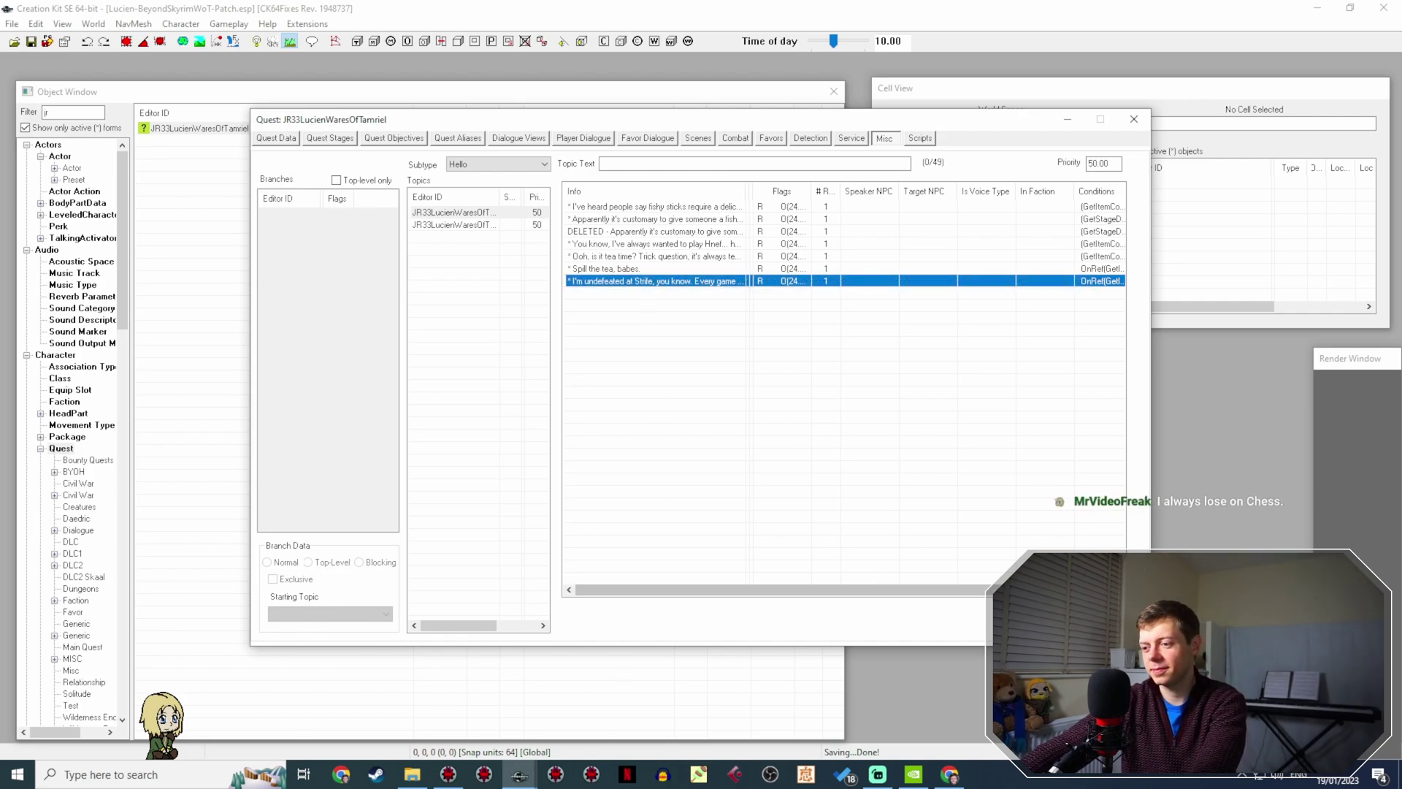
# Switch to Chrome and examine the miscellaneous items and weapons on the UESP Wares of Tamriel items page for further dialogue subjects.
pyautogui.click(951, 776)
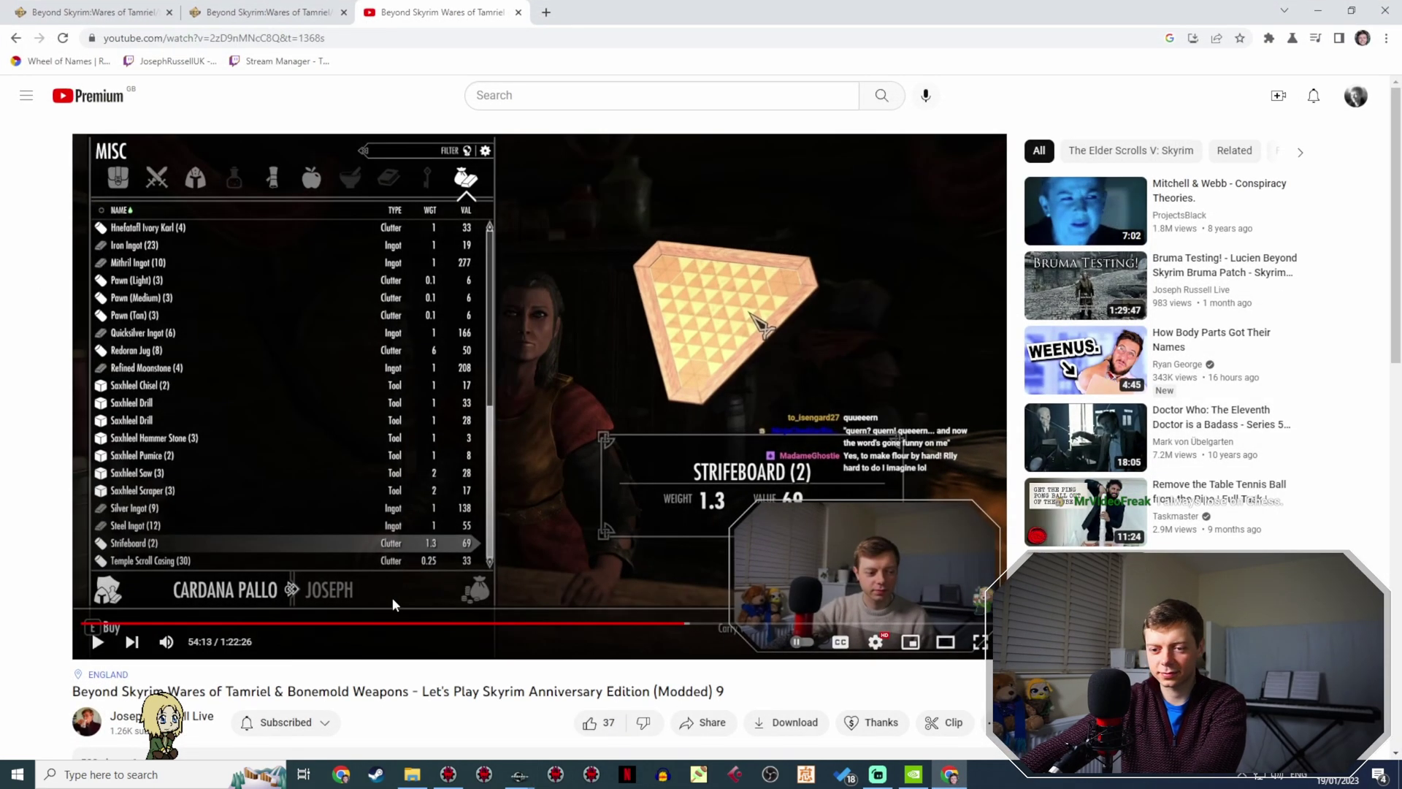
pyautogui.click(95, 12)
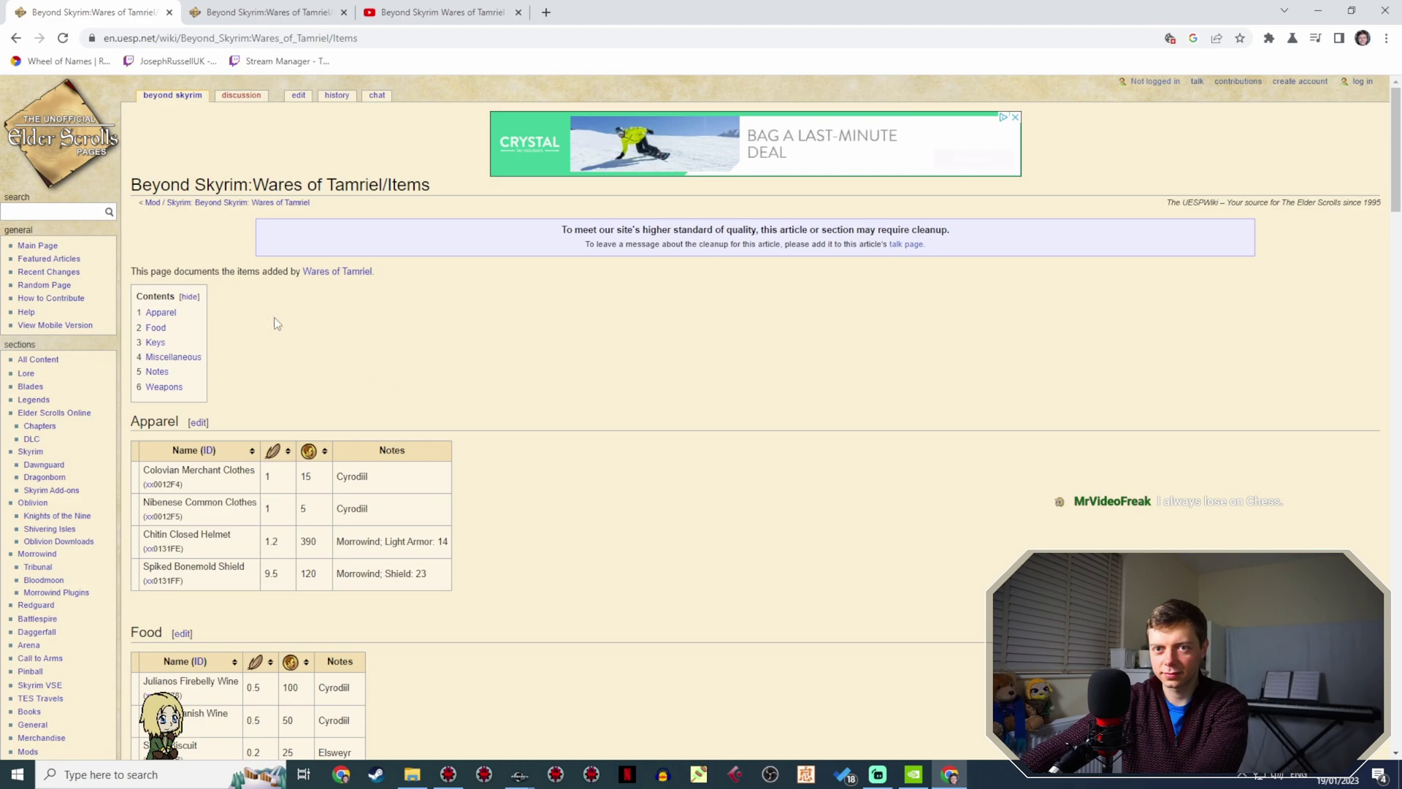
pyautogui.scroll(-20, 530, 308)
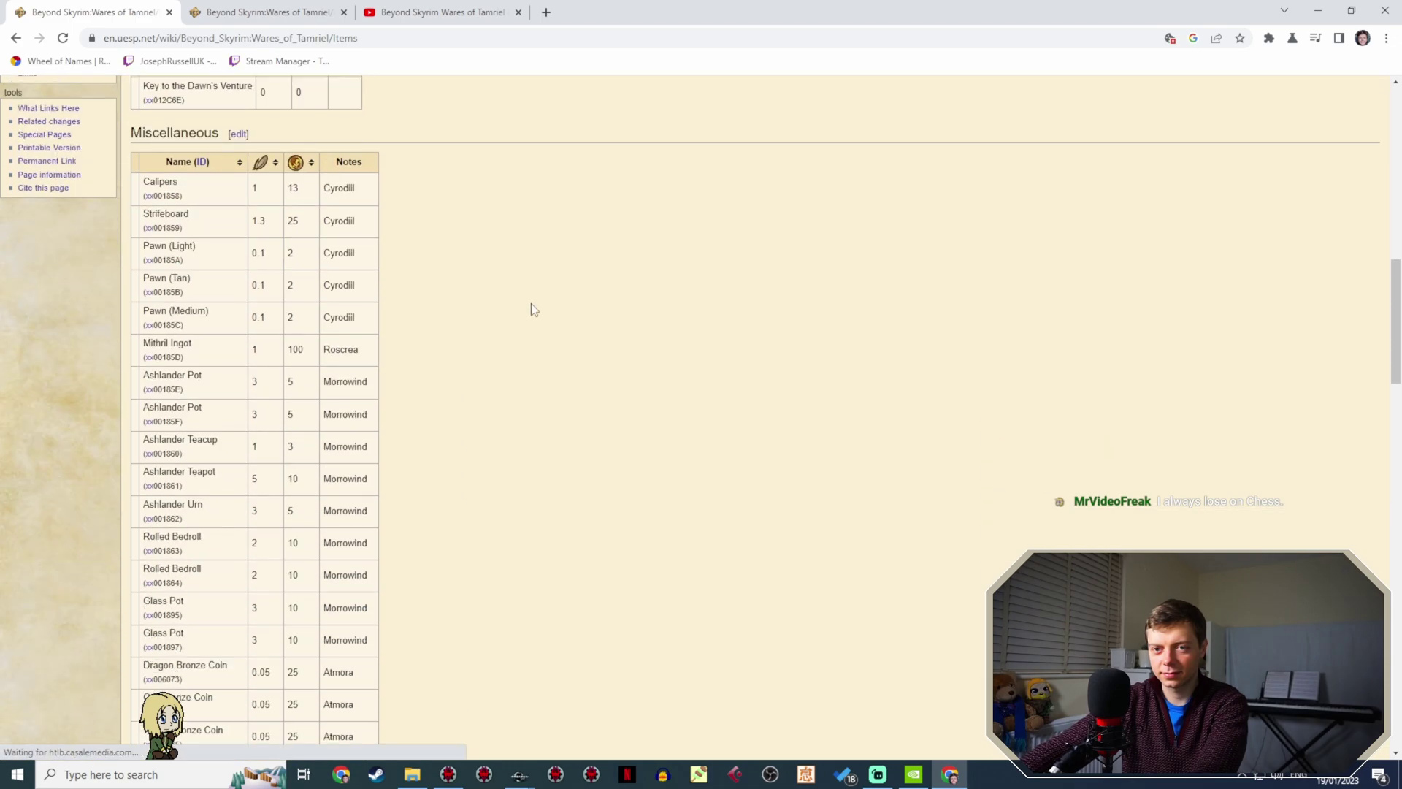
pyautogui.scroll(-15, 532, 305)
pyautogui.scroll(10, 513, 317)
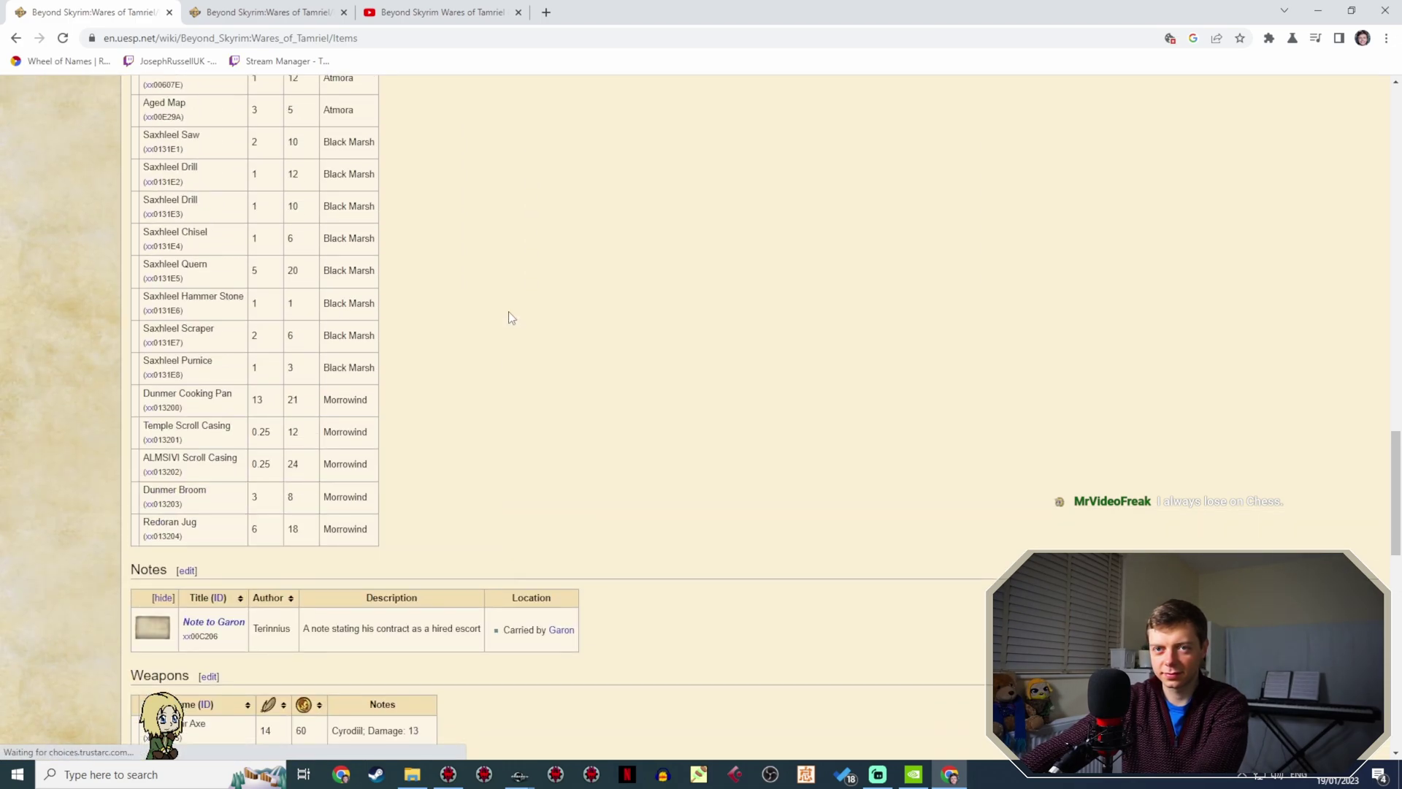
pyautogui.scroll(-4, 365, 460)
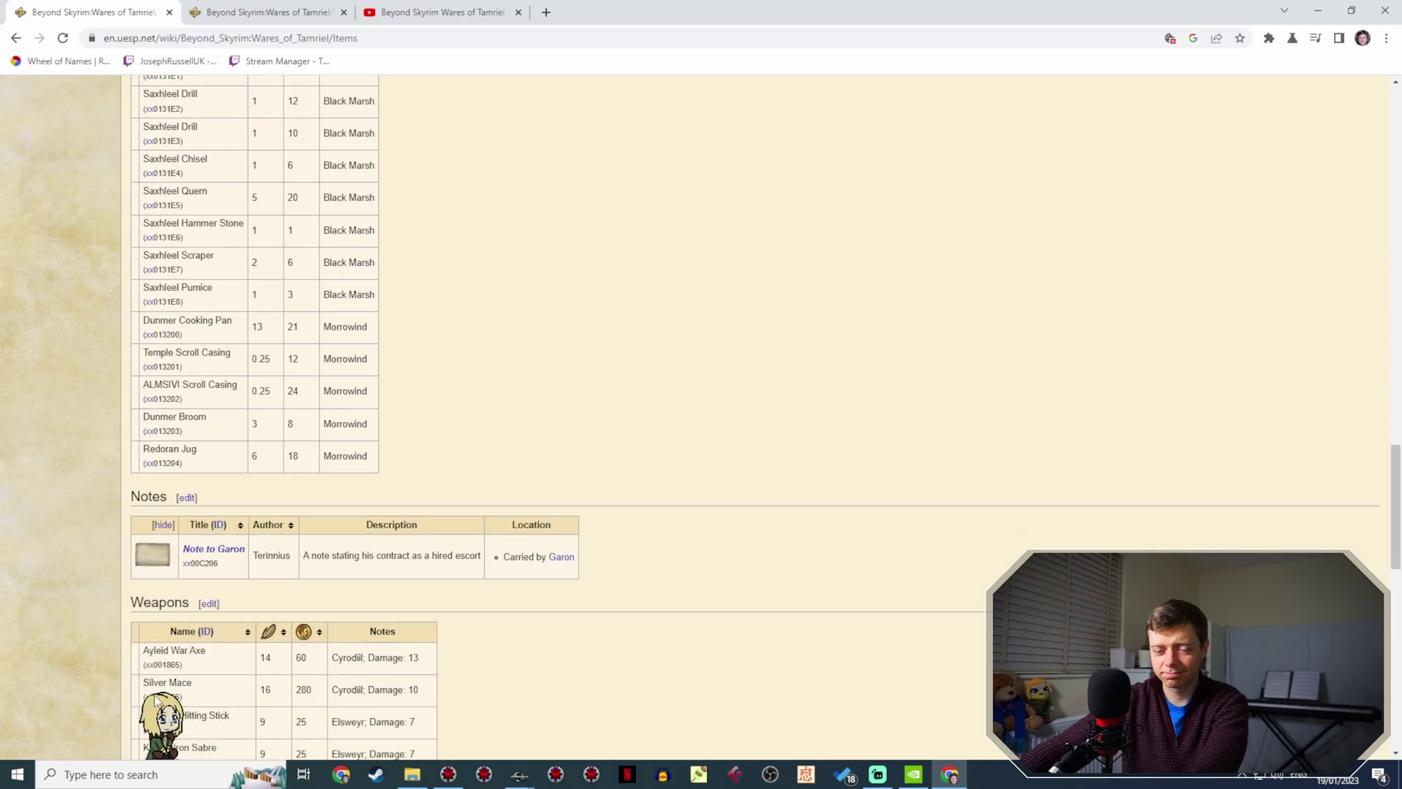
pyautogui.scroll(2, 333, 305)
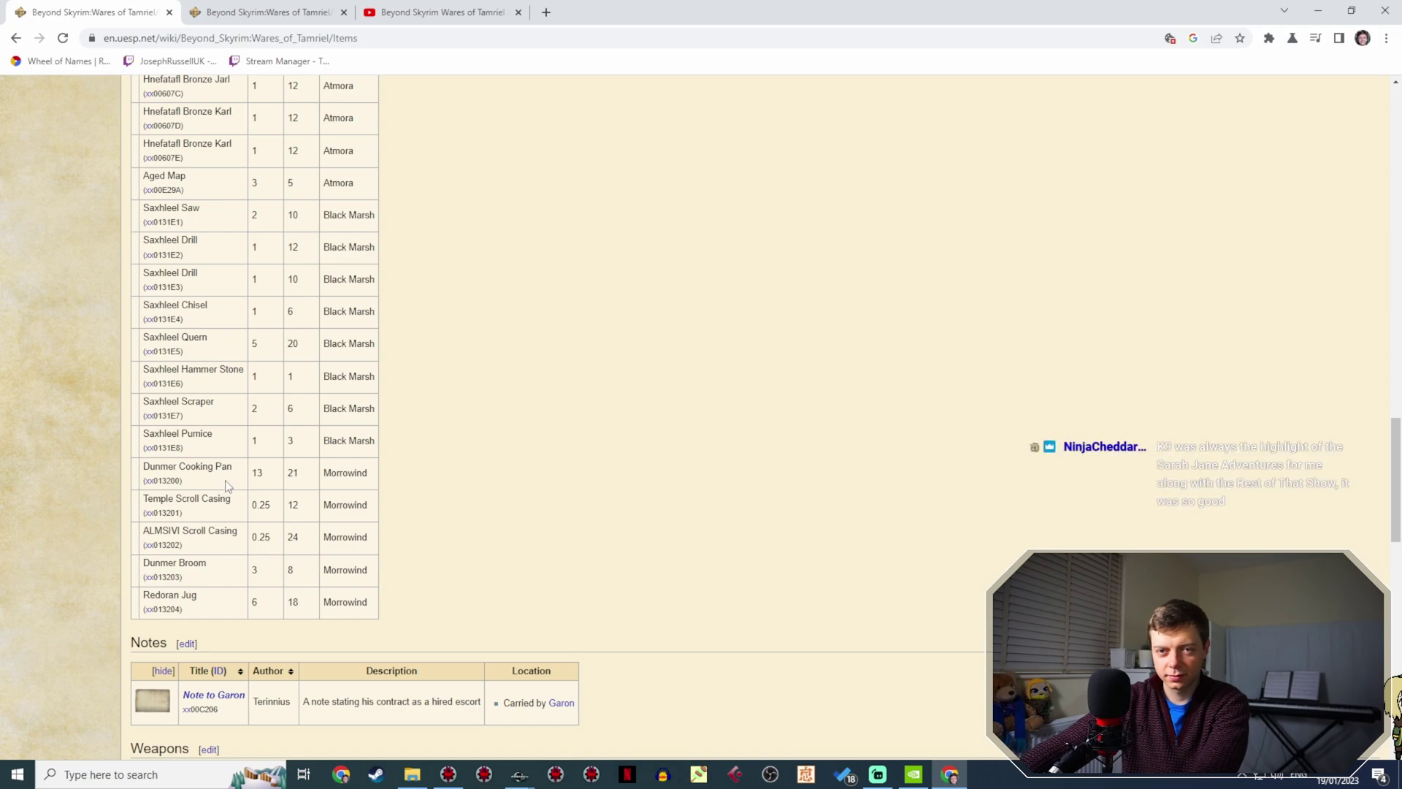
pyautogui.scroll(-5, 226, 486)
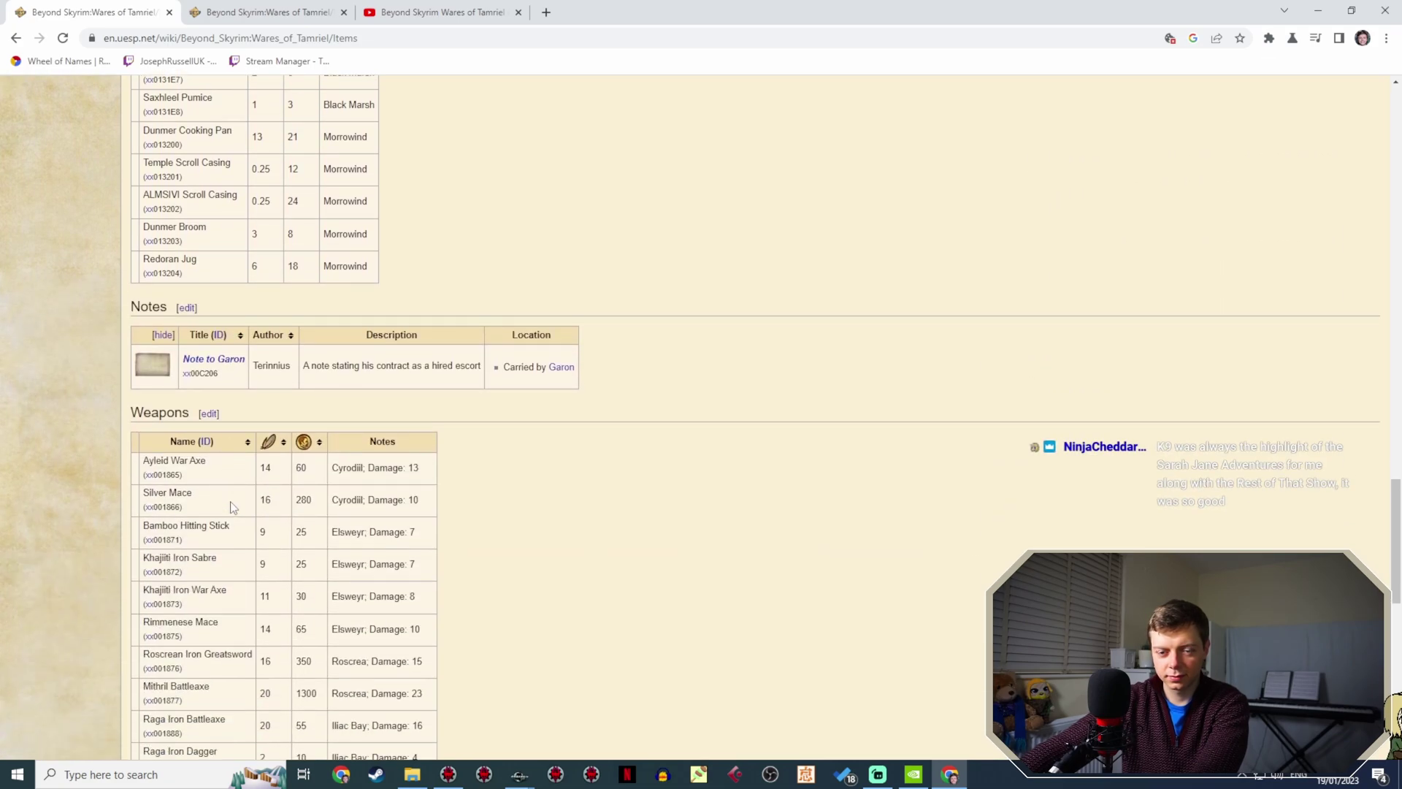
pyautogui.scroll(-8, 232, 507)
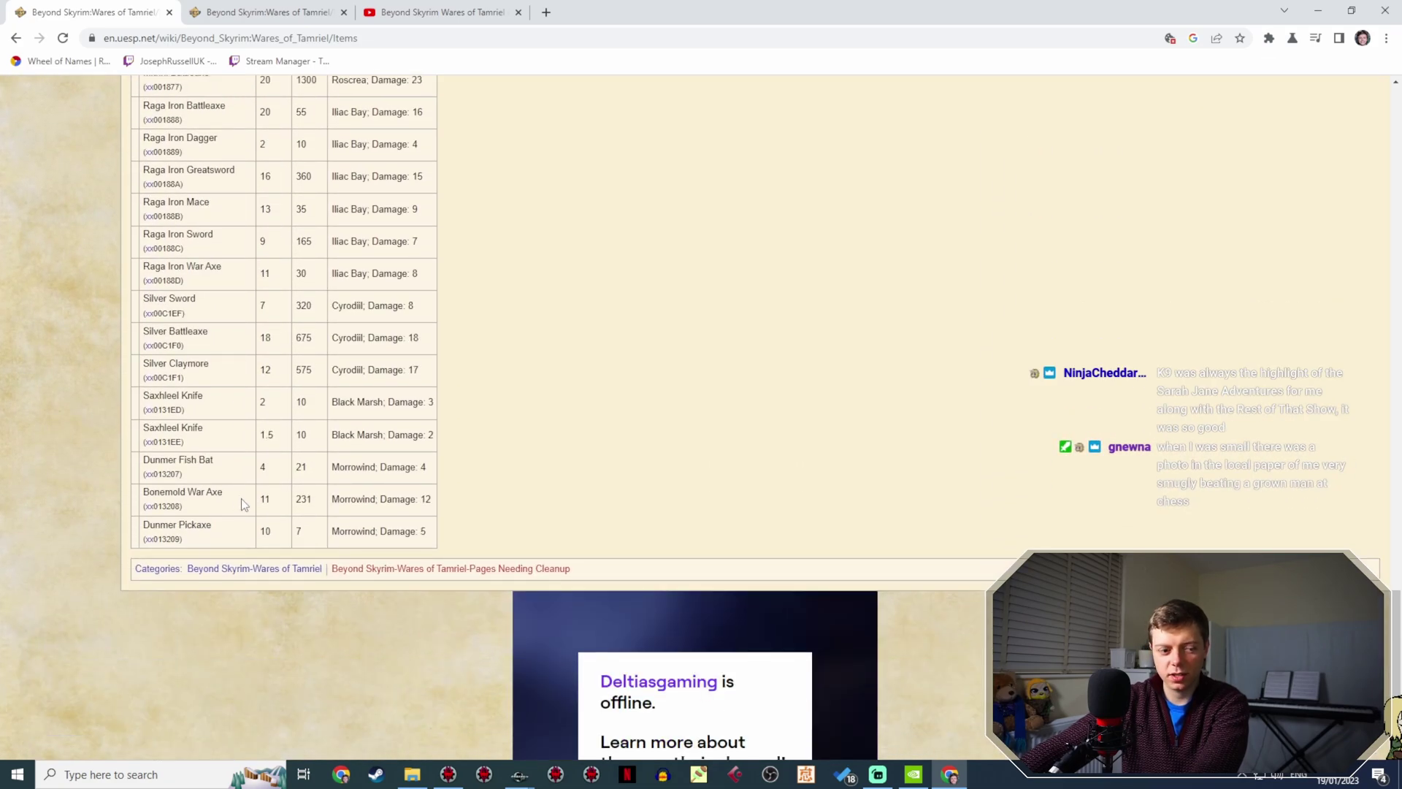
pyautogui.scroll(2, 241, 499)
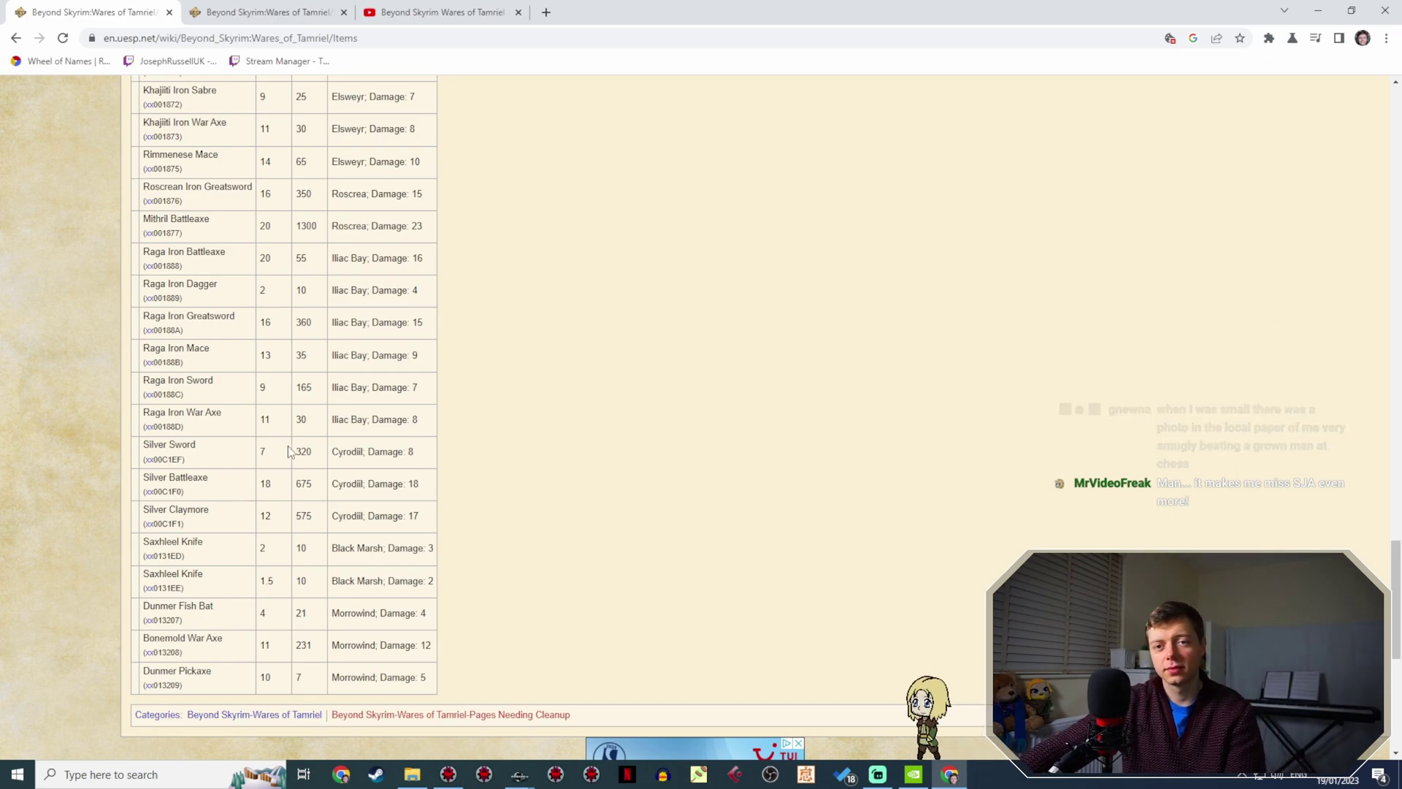
pyautogui.scroll(12, 289, 451)
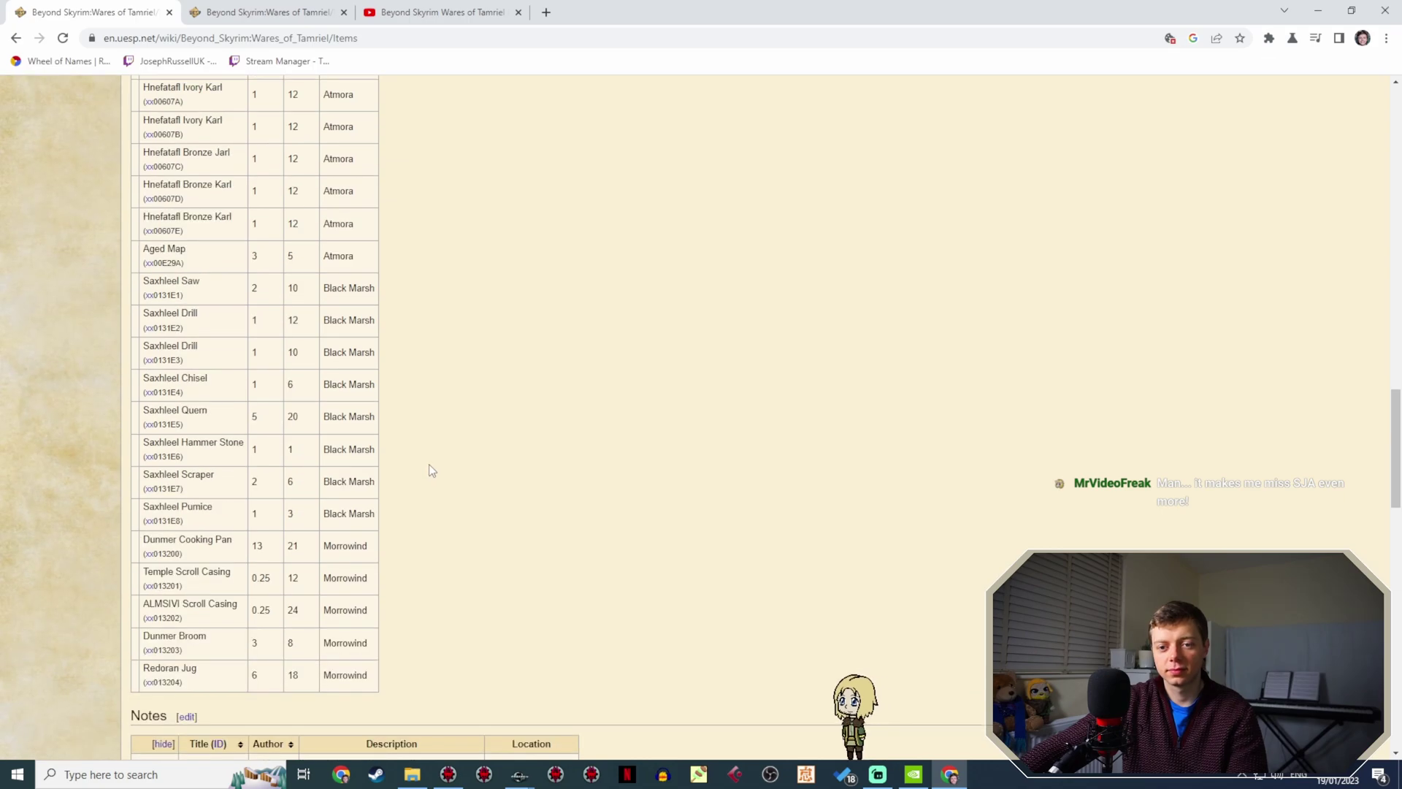
pyautogui.scroll(6, 482, 402)
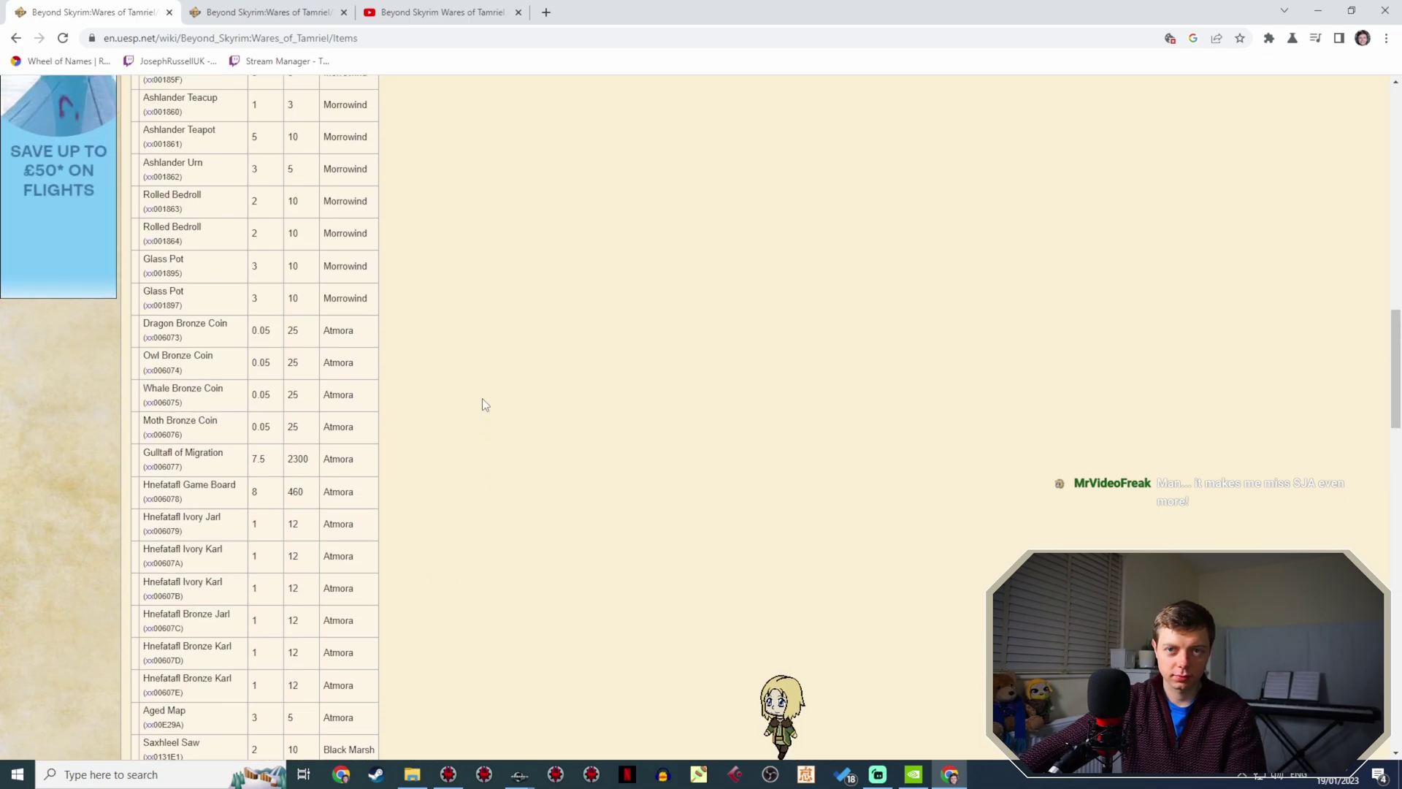
pyautogui.scroll(3, 482, 402)
pyautogui.scroll(1, 482, 438)
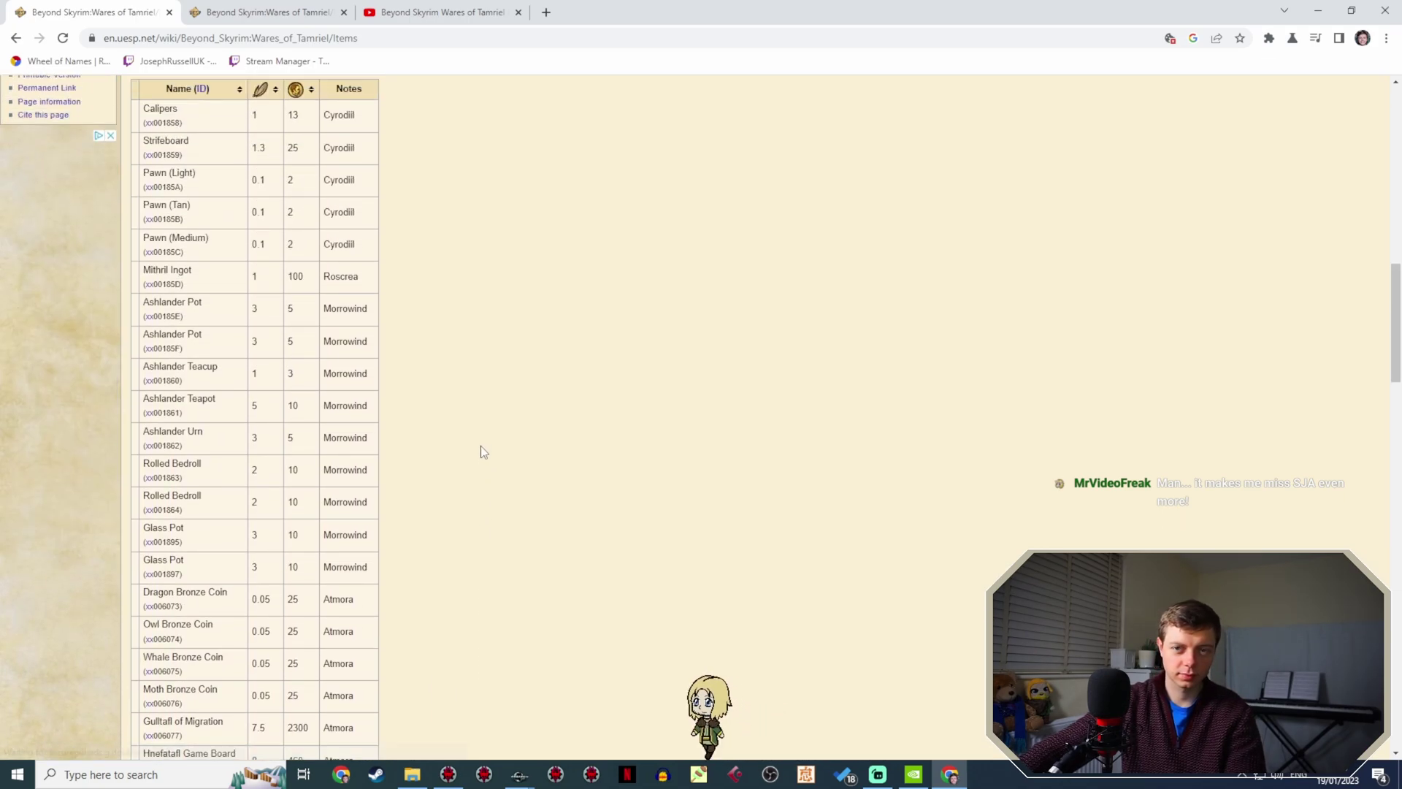
pyautogui.scroll(2, 480, 446)
pyautogui.scroll(-3, 480, 444)
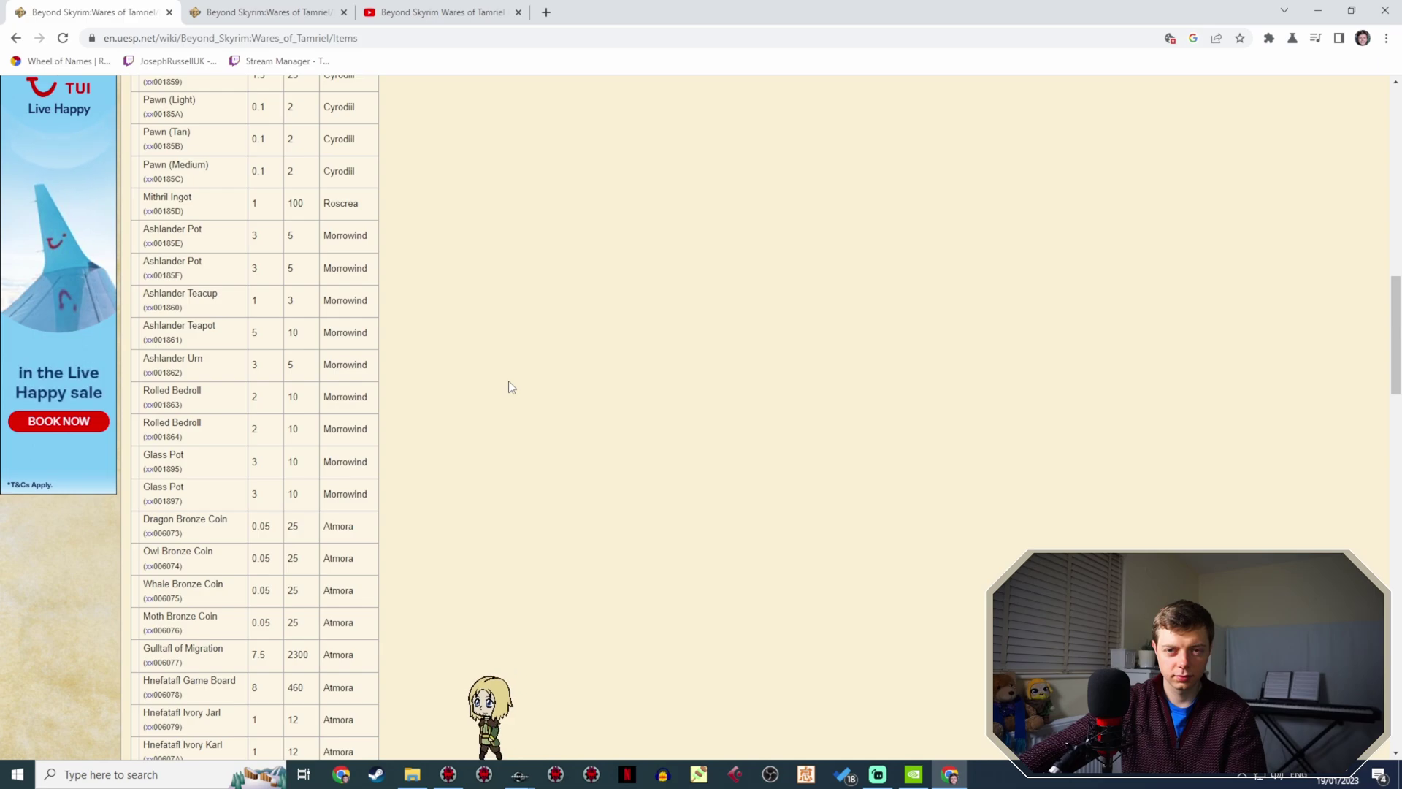
pyautogui.scroll(-1, 511, 387)
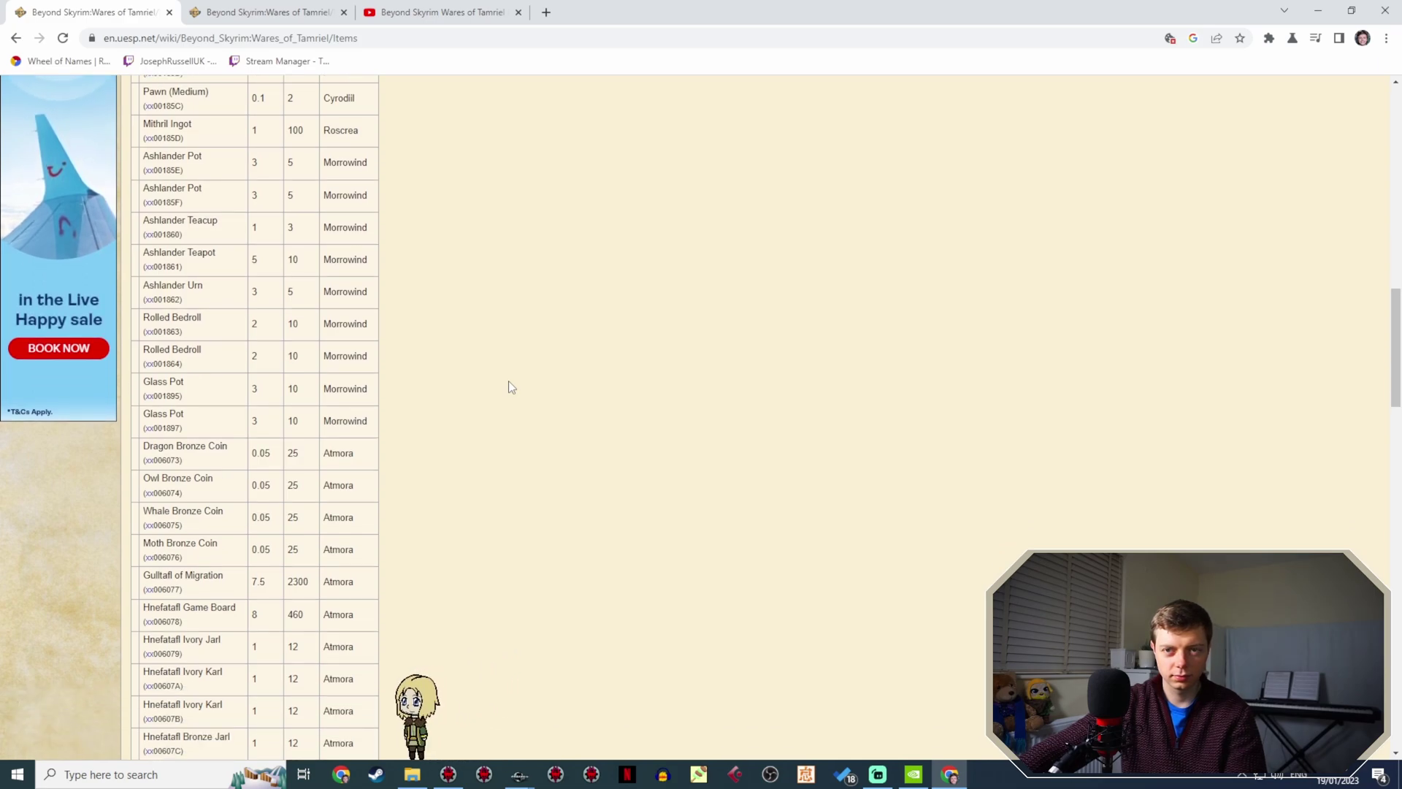
pyautogui.scroll(-2, 511, 387)
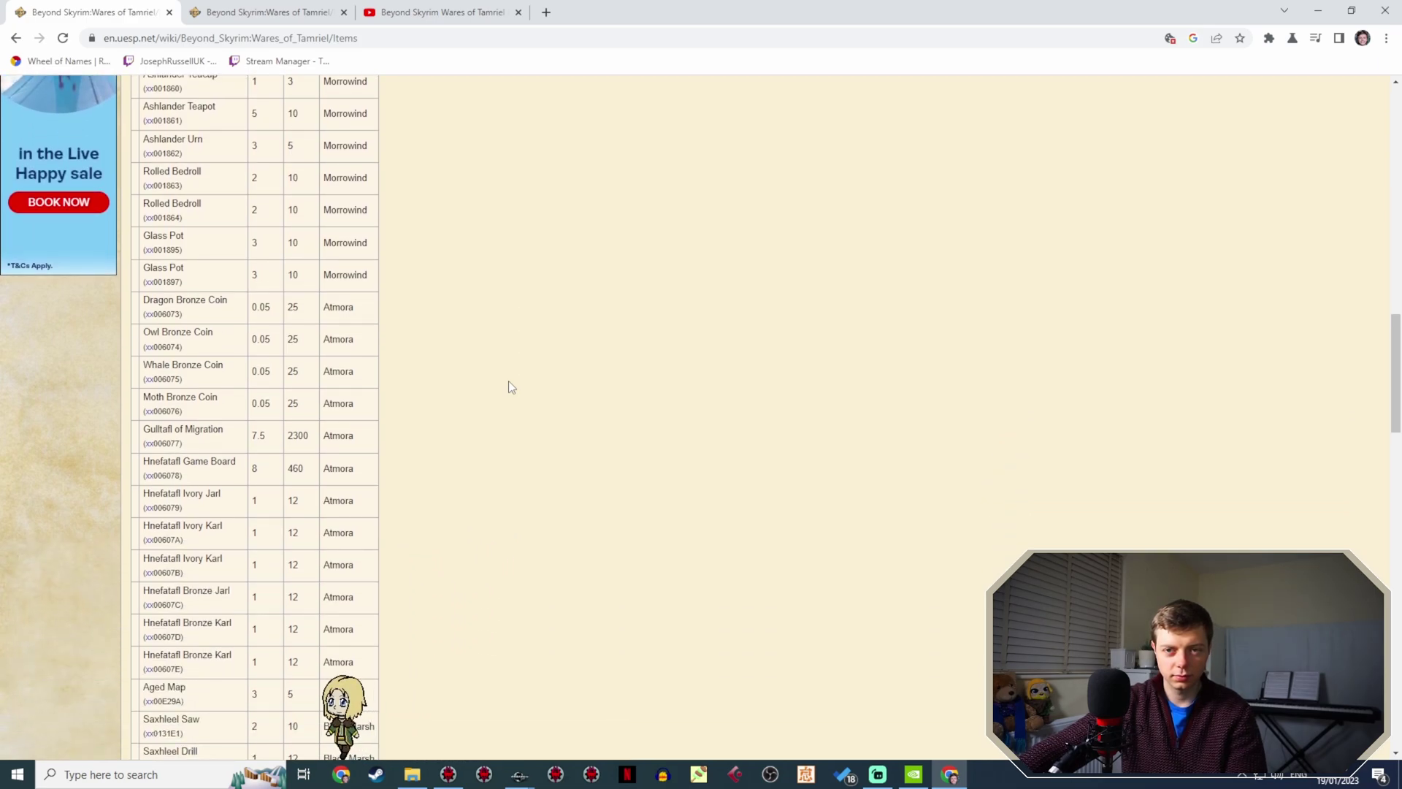
pyautogui.scroll(-2, 509, 382)
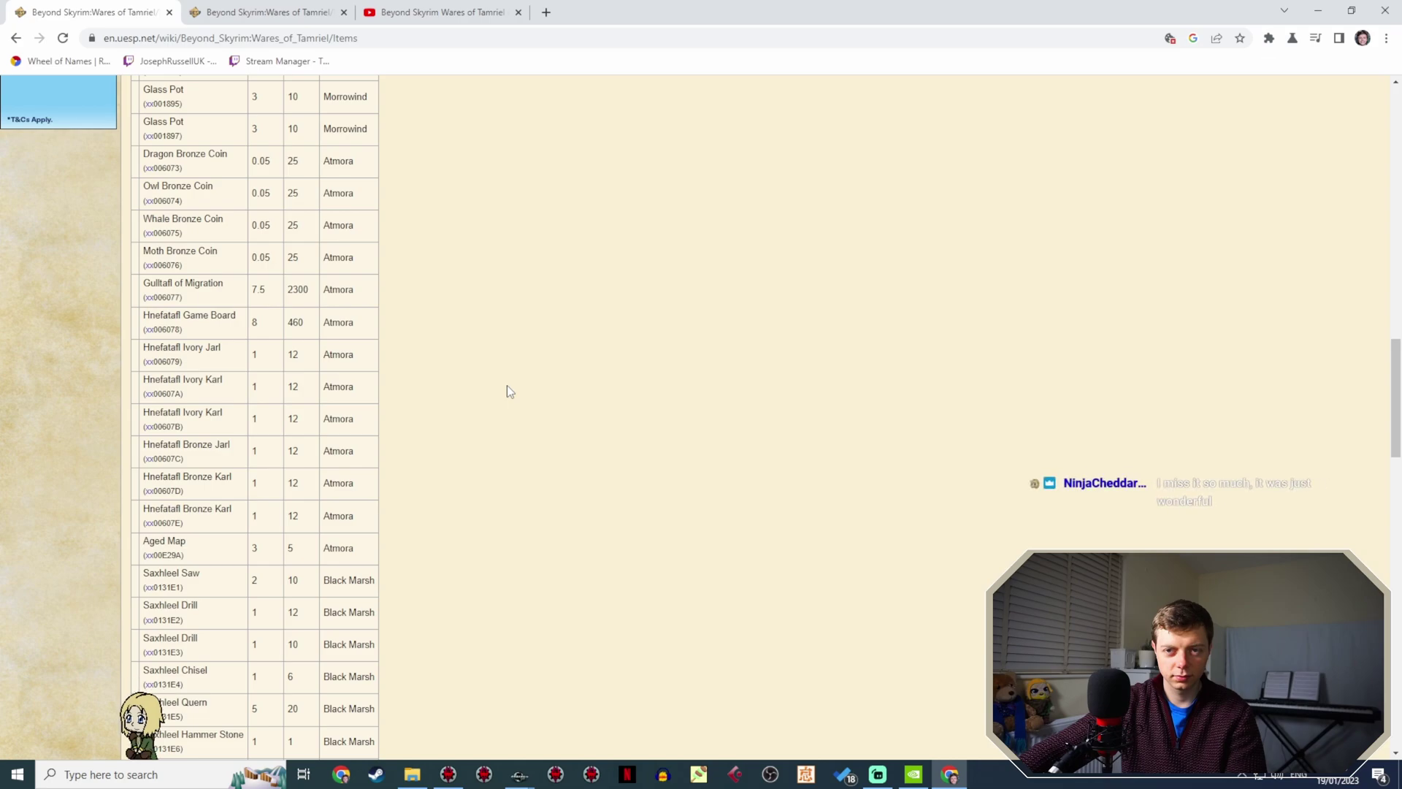
pyautogui.scroll(-5, 506, 386)
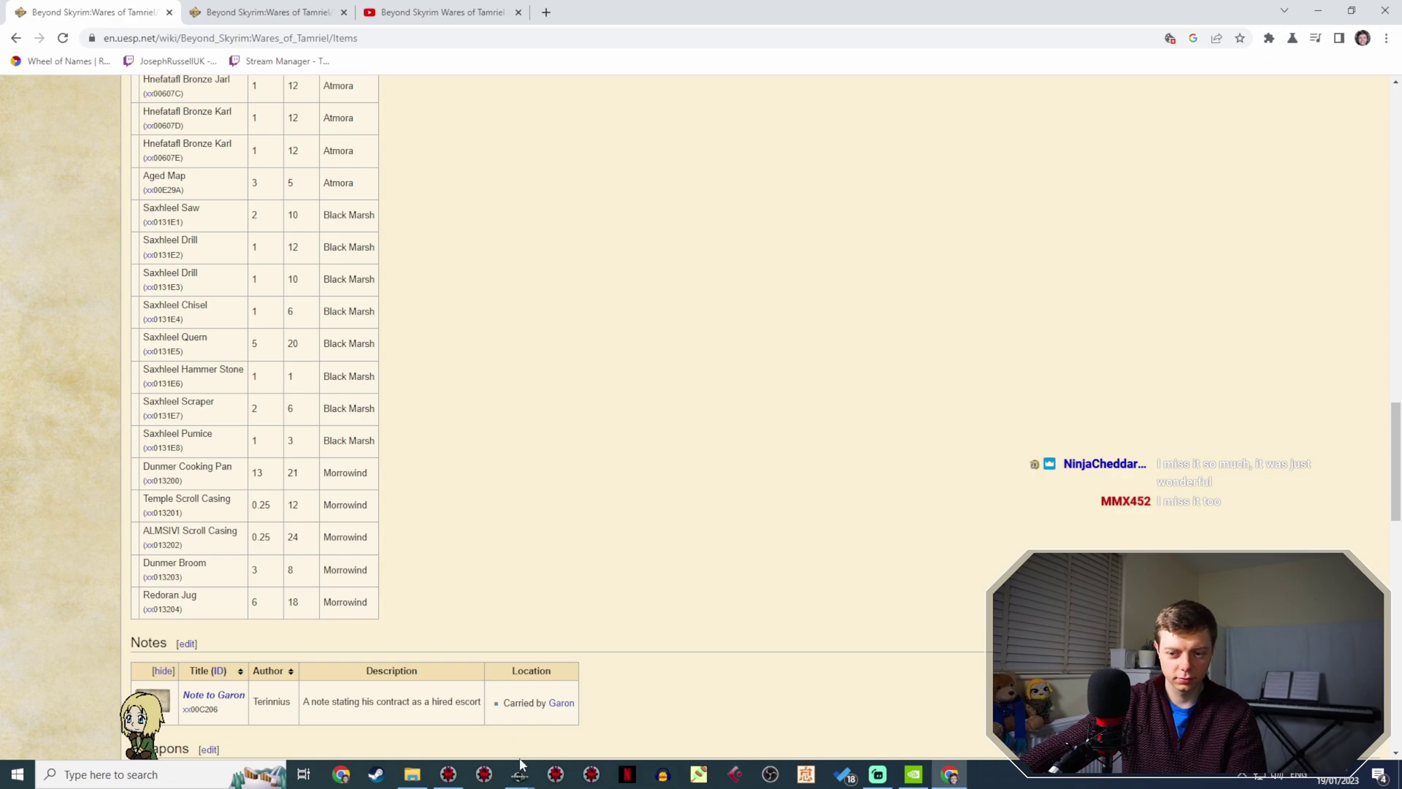
# Switch back to Creation Kit and duplicate the Strife line in the quest's Hello topic.
pyautogui.moveTo(526, 780)
pyautogui.click(591, 694)
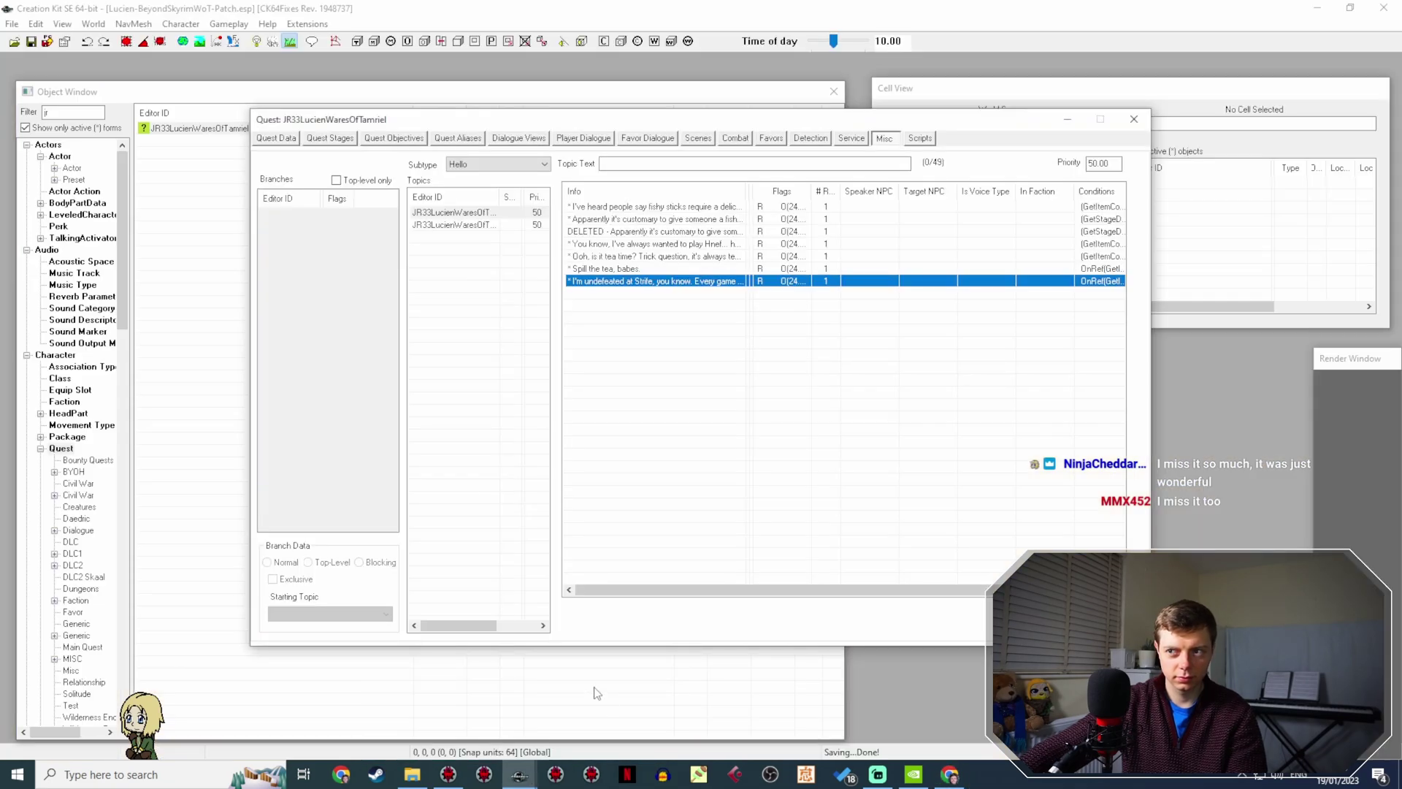
pyautogui.rightClick(671, 276)
pyautogui.click(687, 300)
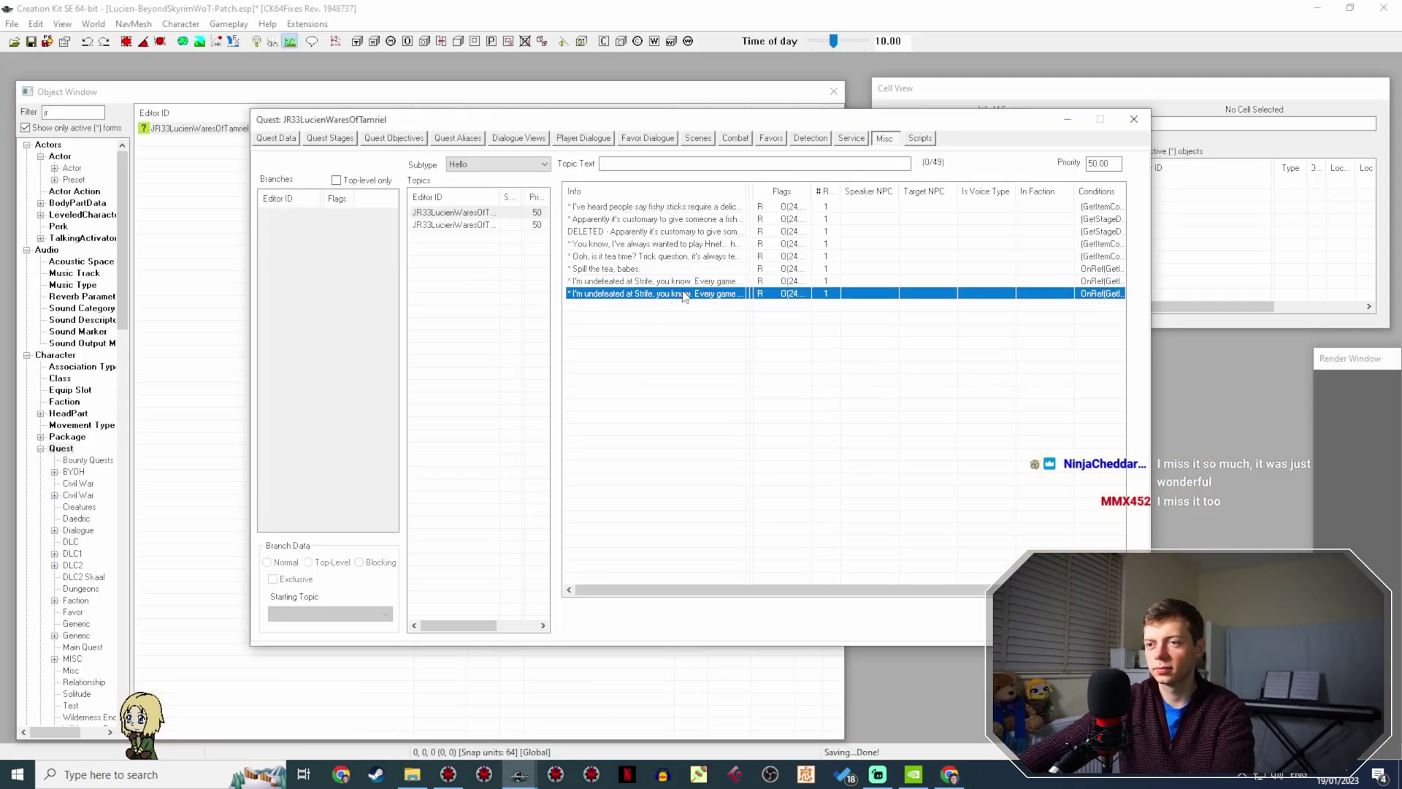
# Replace the duplicated line's response text with "Quern. Quern. Queeeeerrrrrn. It's a funny word.".
pyautogui.doubleClick(682, 292)
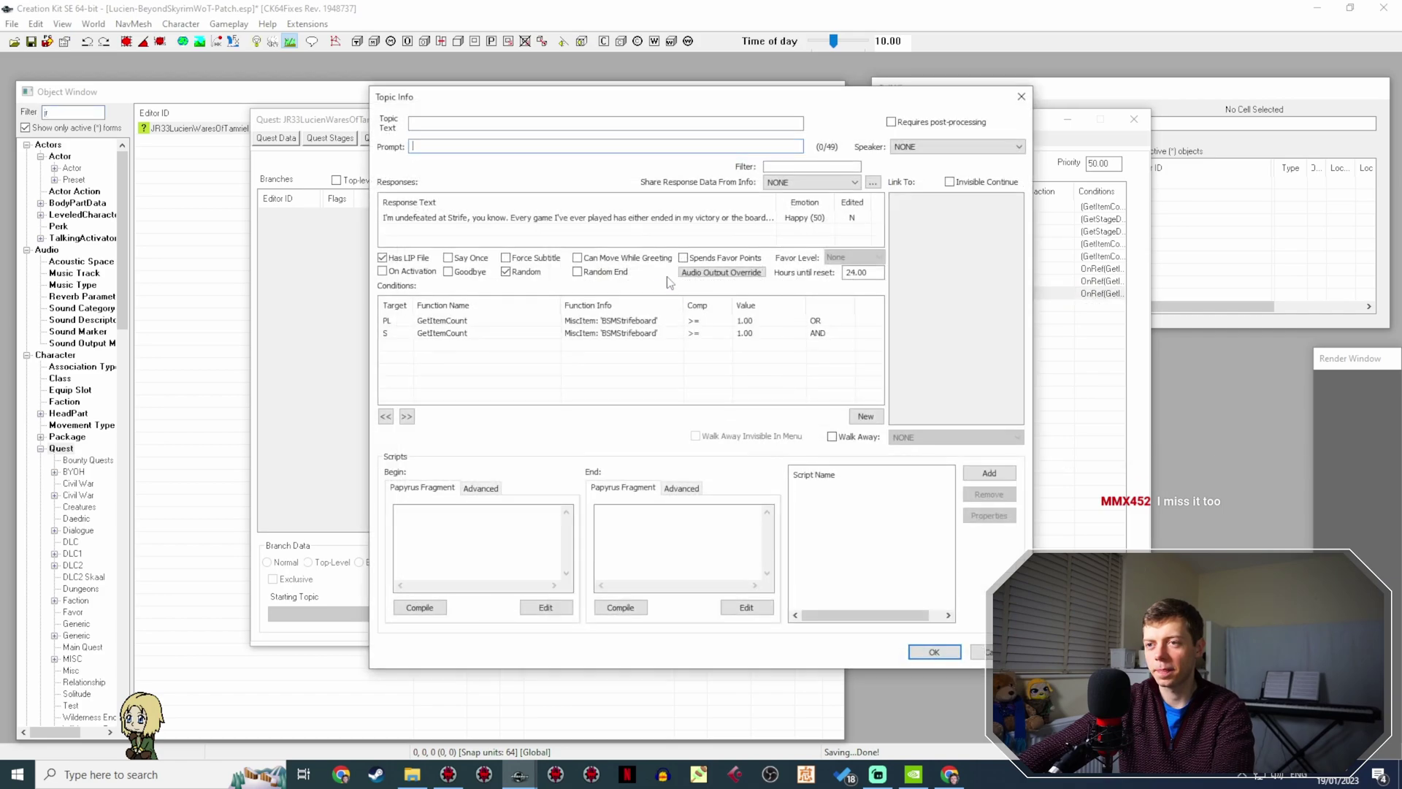
pyautogui.doubleClick(612, 218)
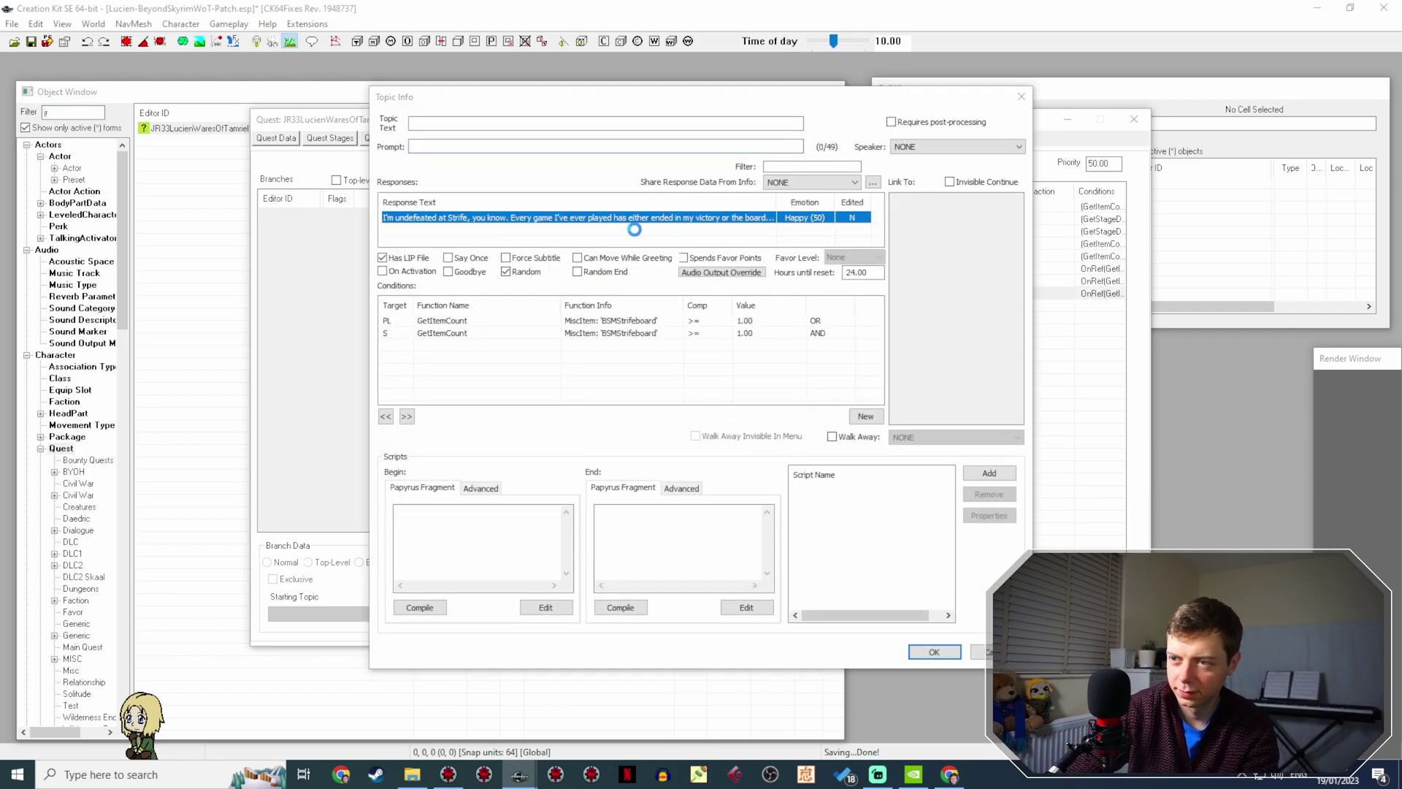
pyautogui.write('Quern. Q')
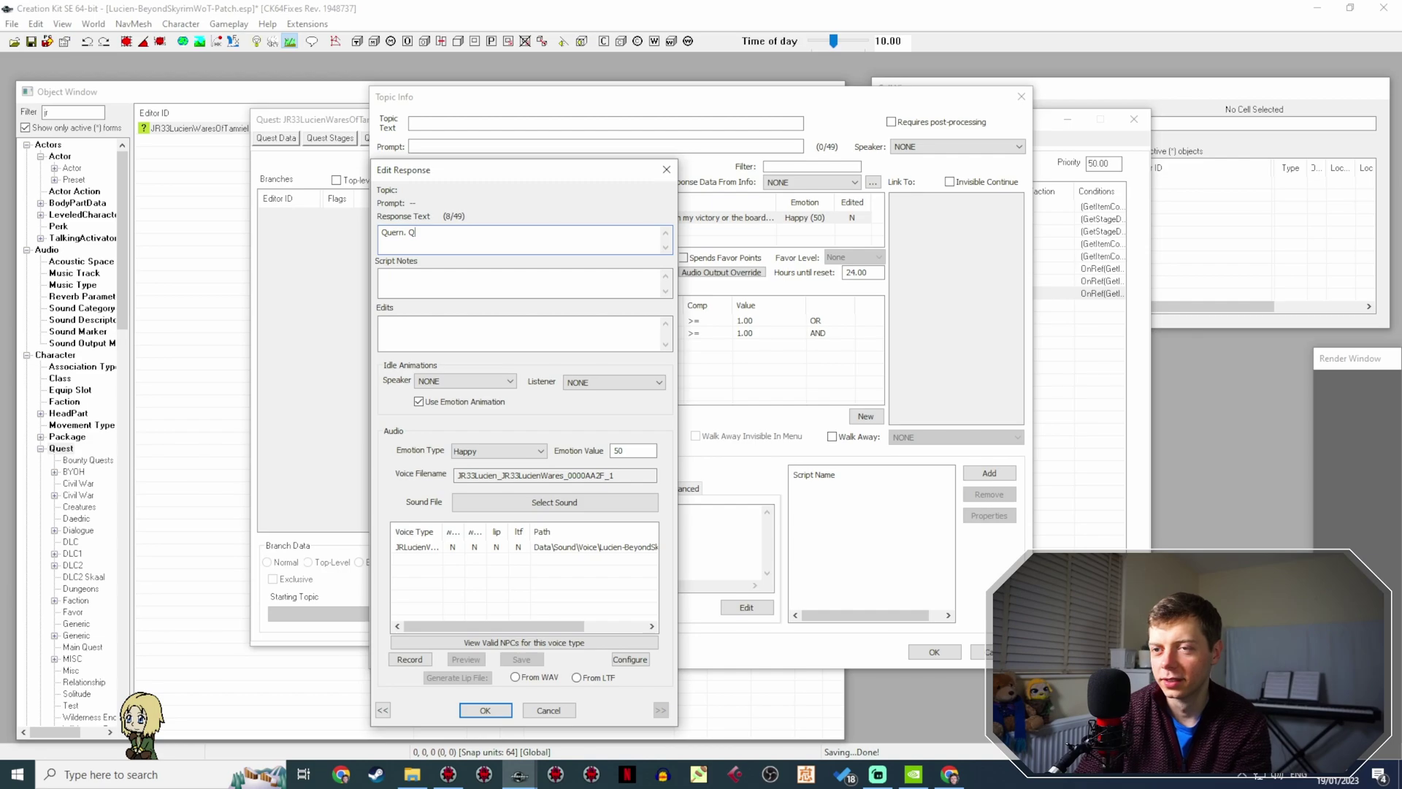
pyautogui.write('uern. Queeeeerrrrrn.')
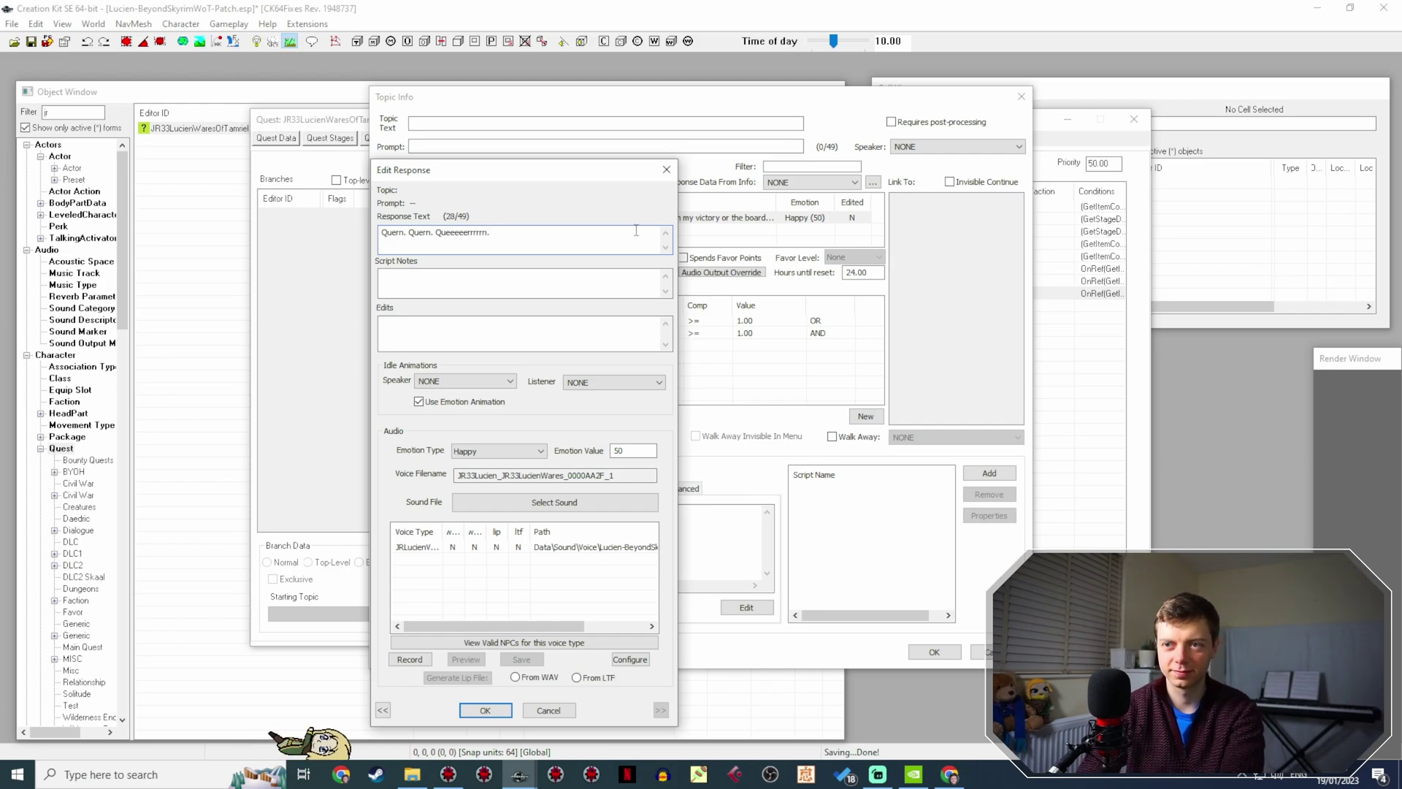
pyautogui.write("It's a funny word.")
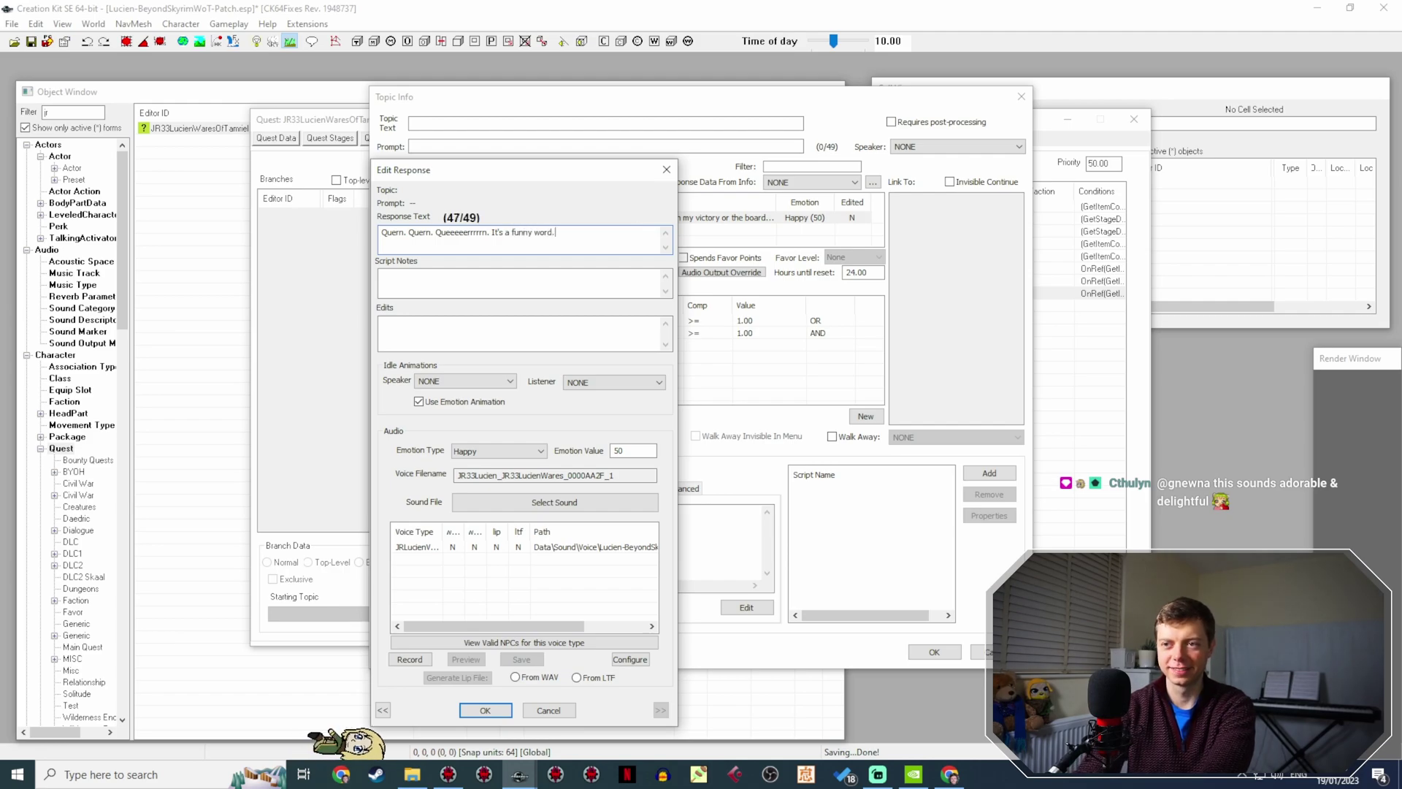
pyautogui.press('Return')
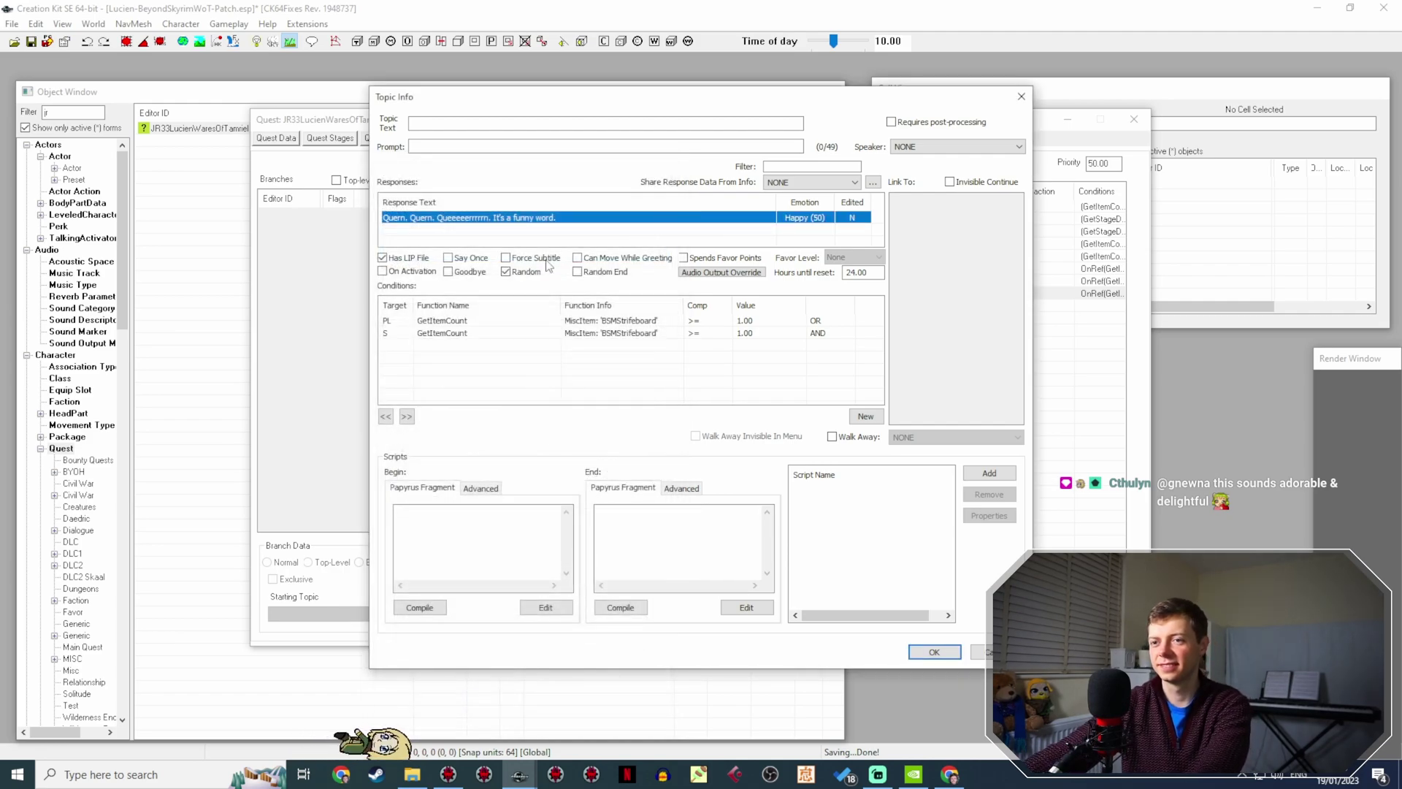
# Set the item parameter of the quern line's Player GetItemCount condition to BSMCommonQwern01.
pyautogui.click(673, 322)
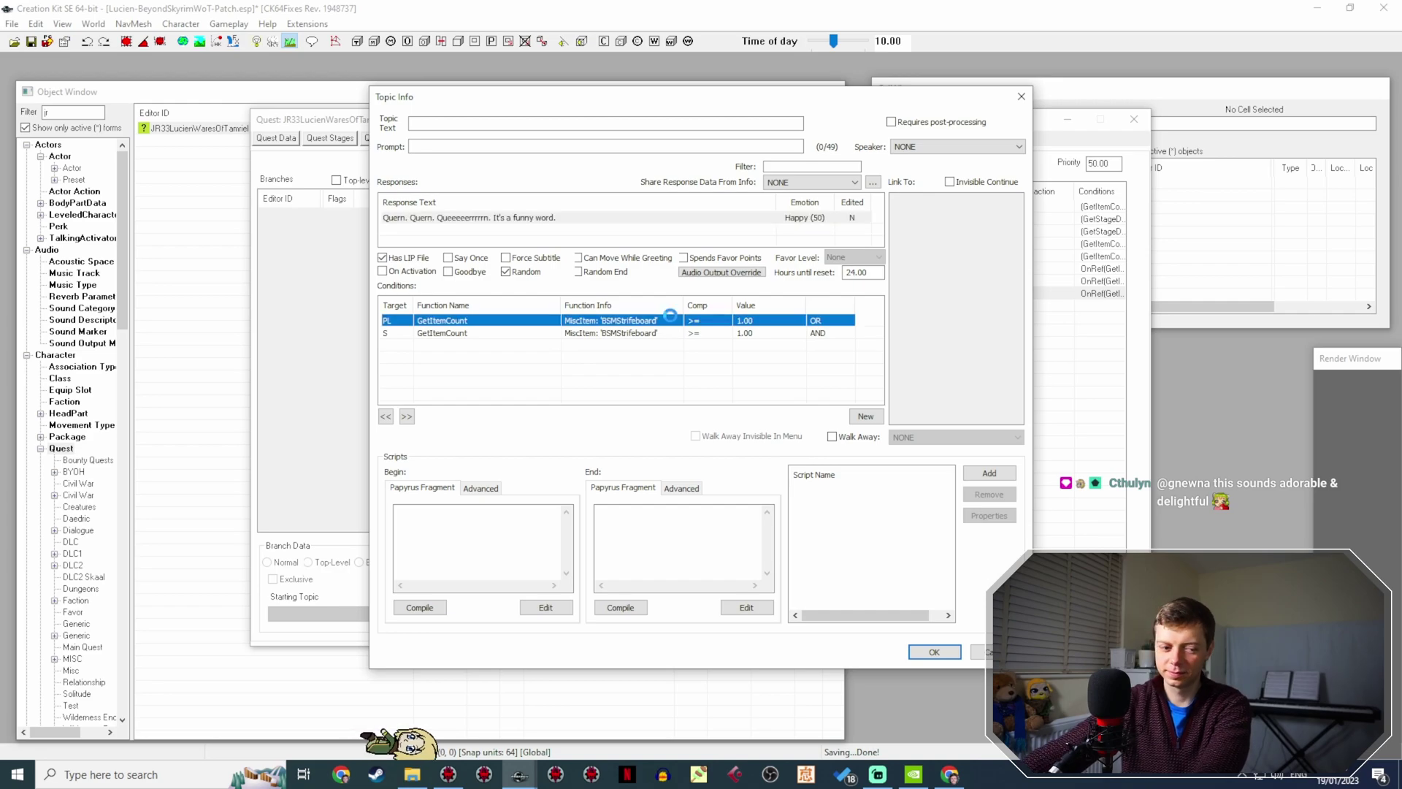
pyautogui.doubleClick(670, 320)
pyautogui.click(598, 374)
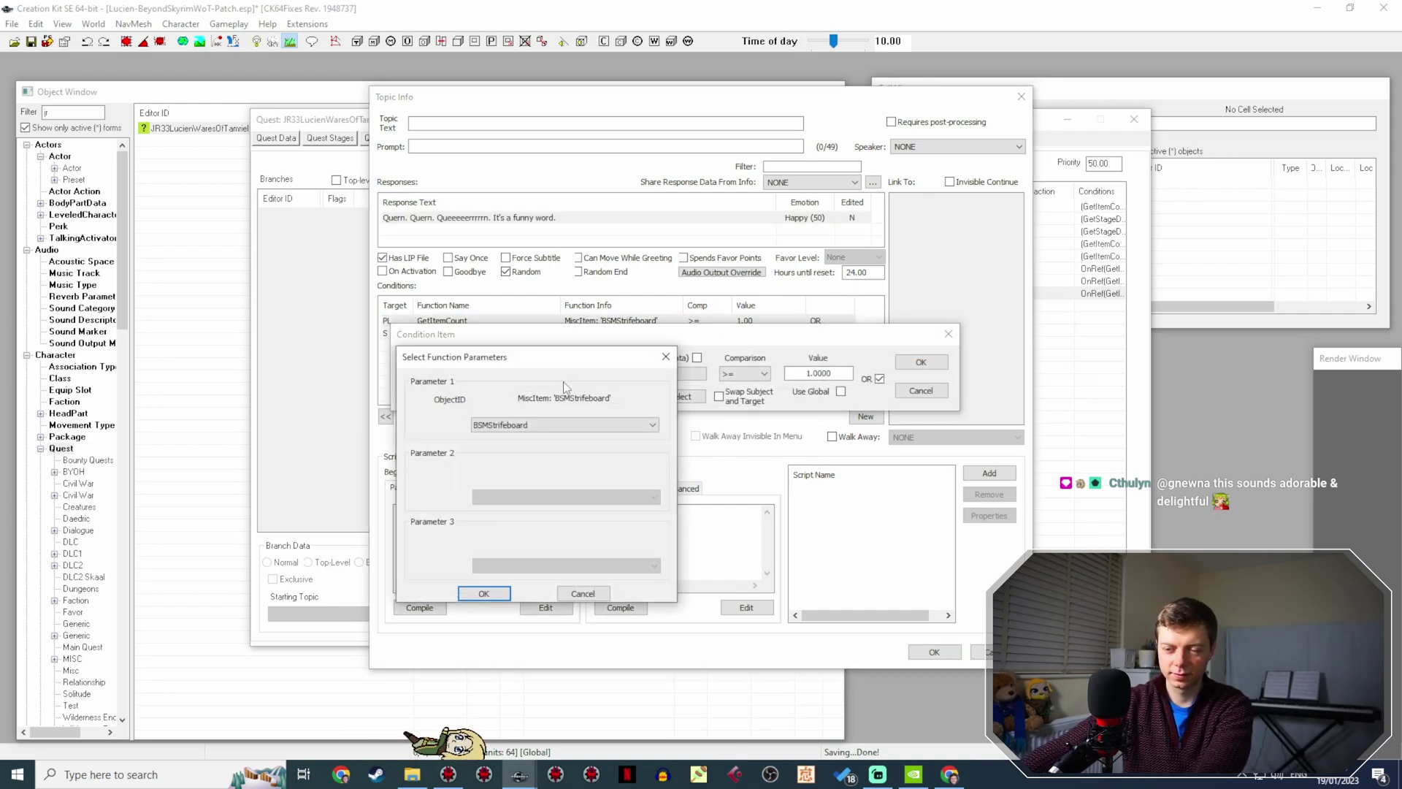
pyautogui.click(509, 423)
pyautogui.scroll(4, 588, 470)
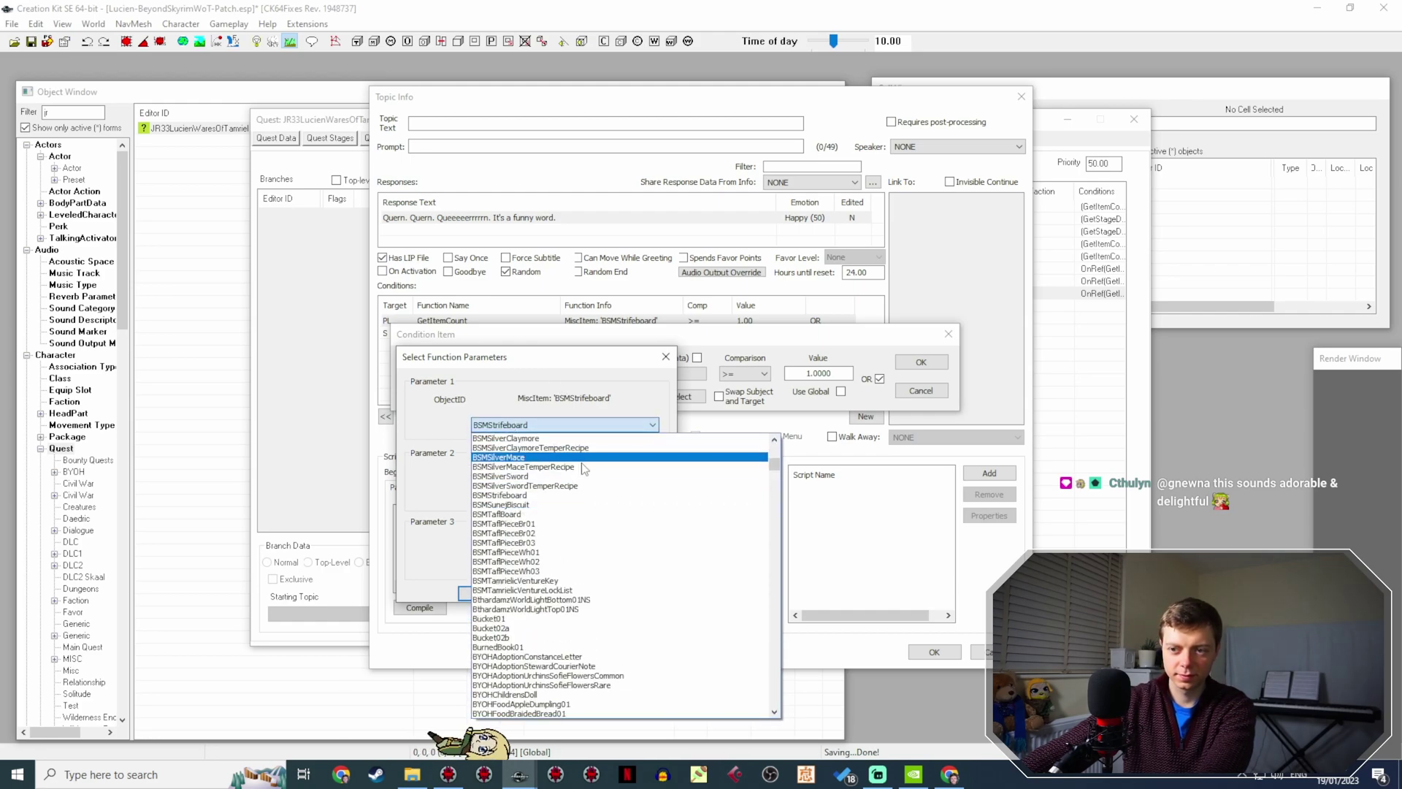
pyautogui.scroll(9, 590, 473)
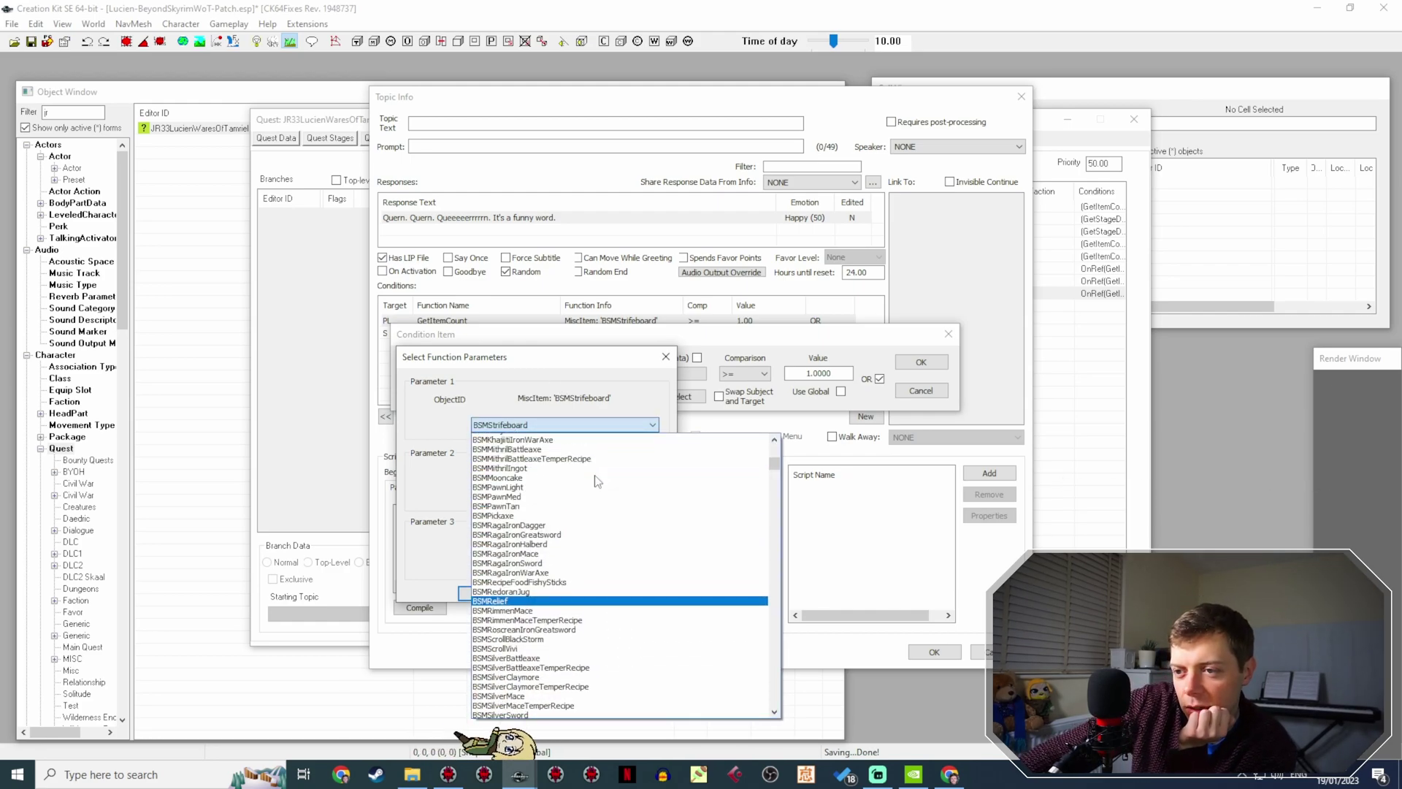
pyautogui.scroll(5, 595, 480)
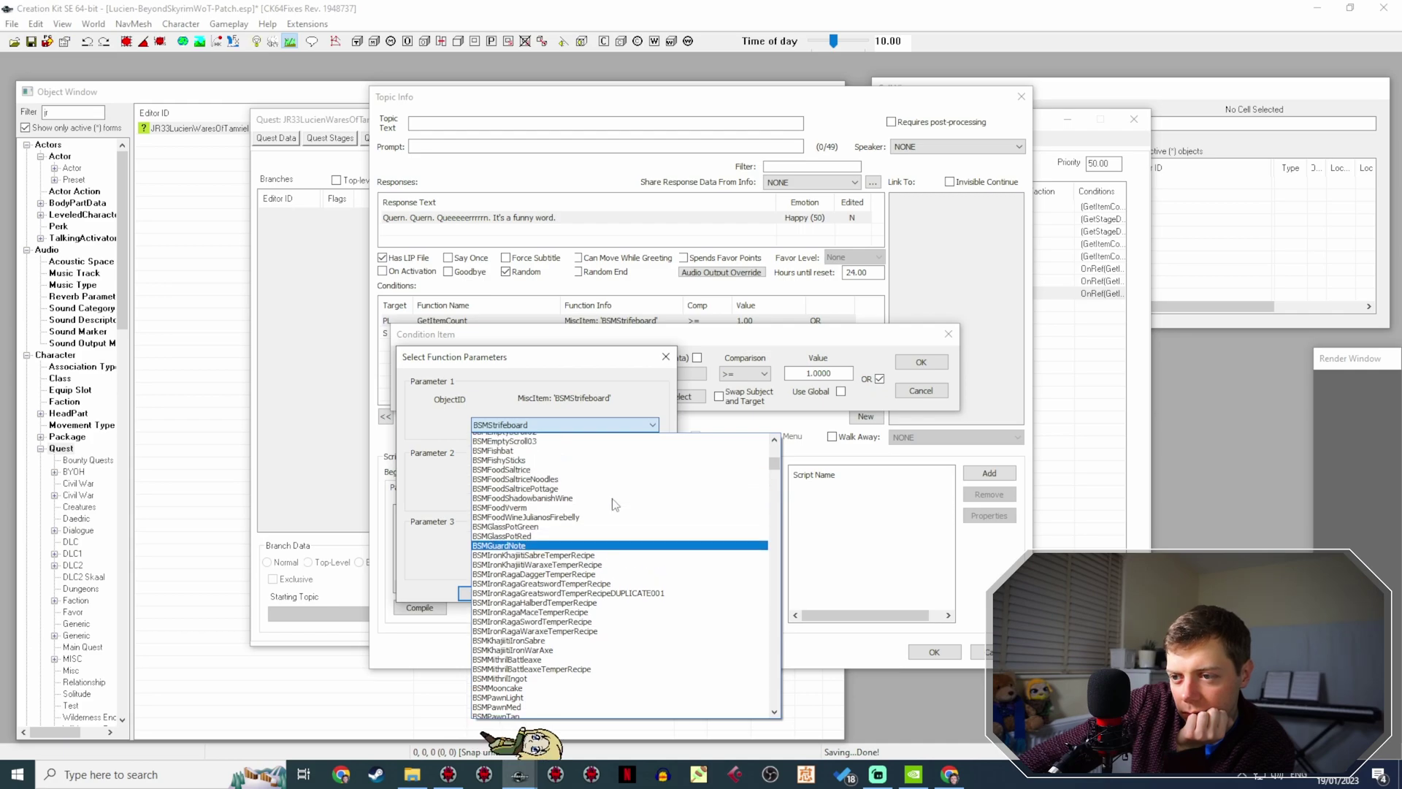
pyautogui.scroll(5, 622, 504)
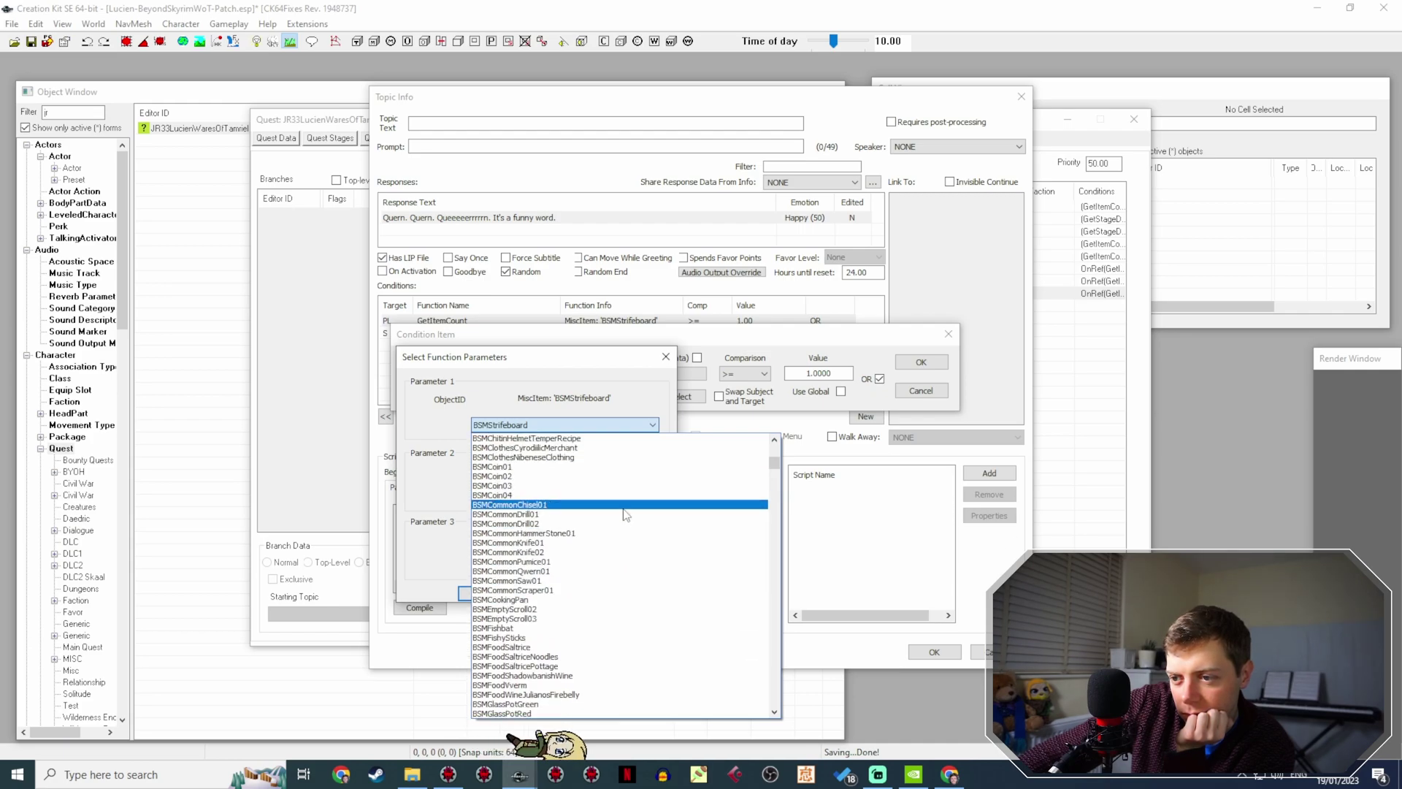
pyautogui.click(597, 573)
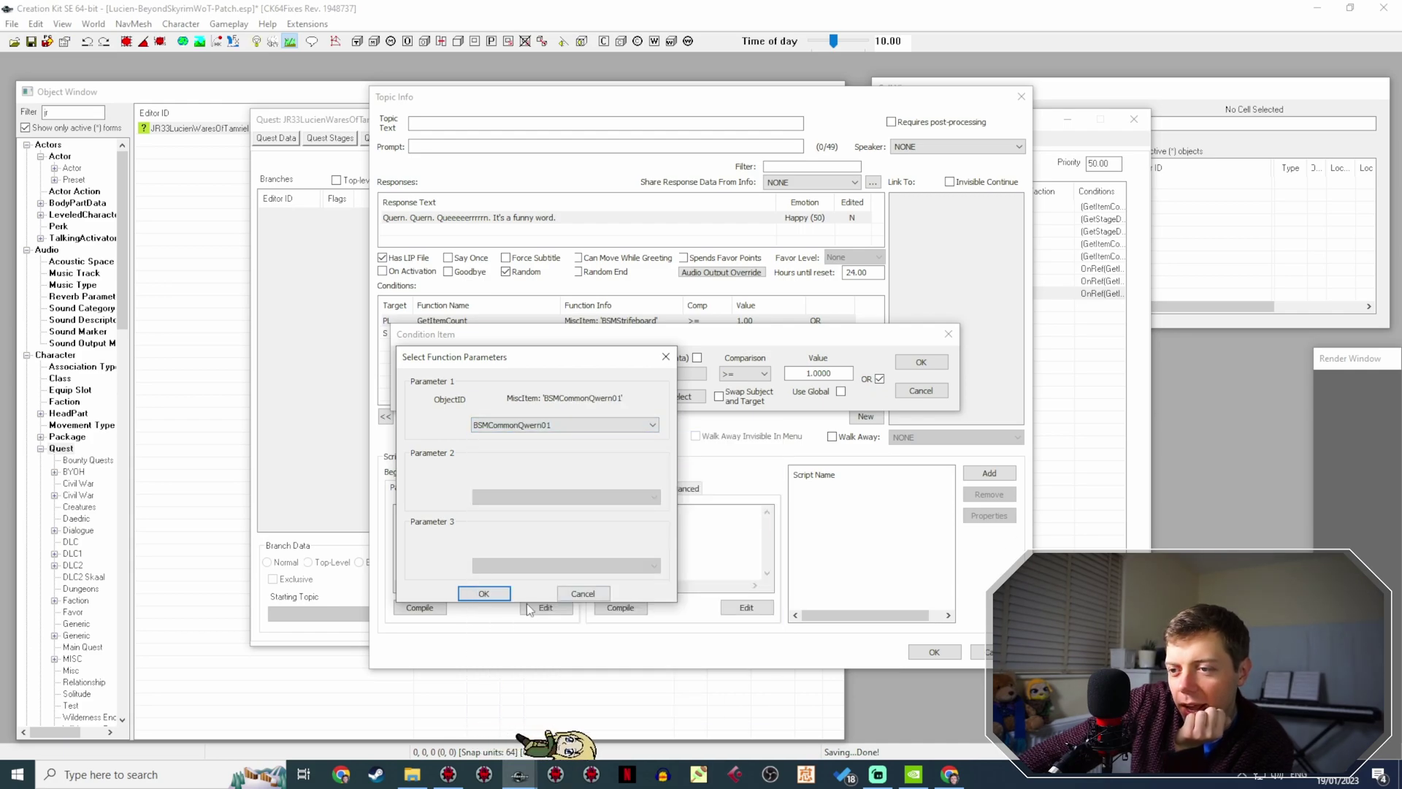
pyautogui.click(482, 593)
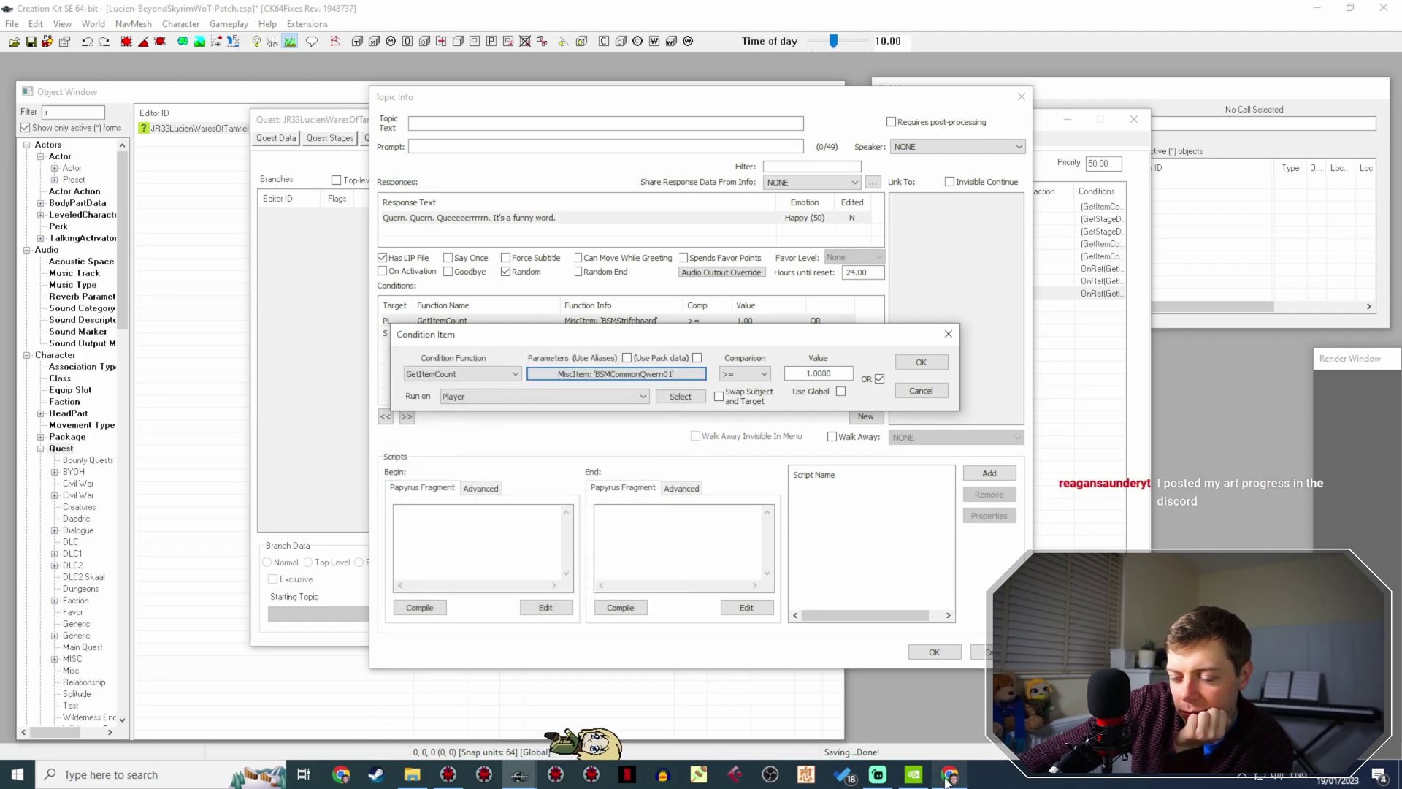
# Switch to SSEEdit and examine the Saxhleel Quern record among the misc items to check its editor ID.
pyautogui.click(459, 777)
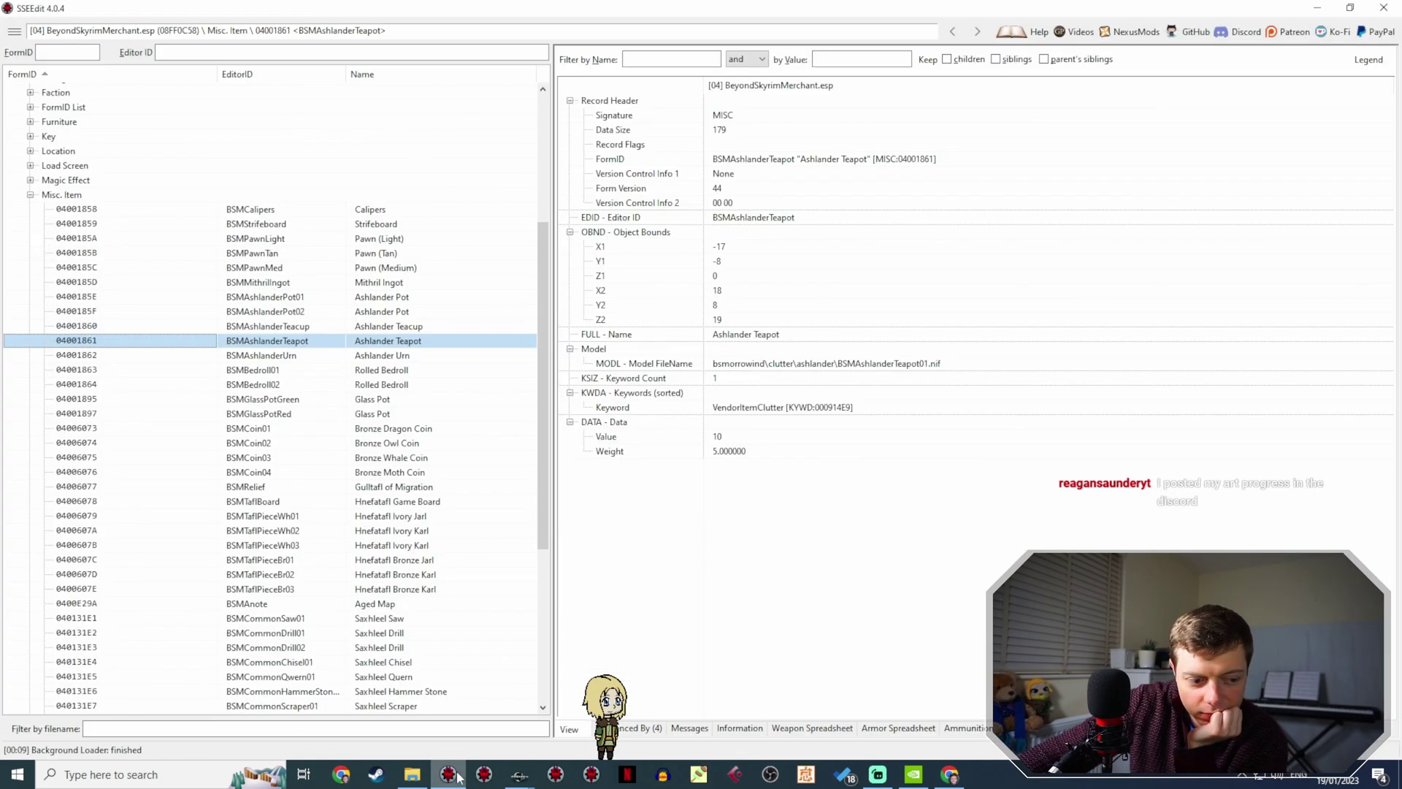
pyautogui.scroll(-6, 429, 486)
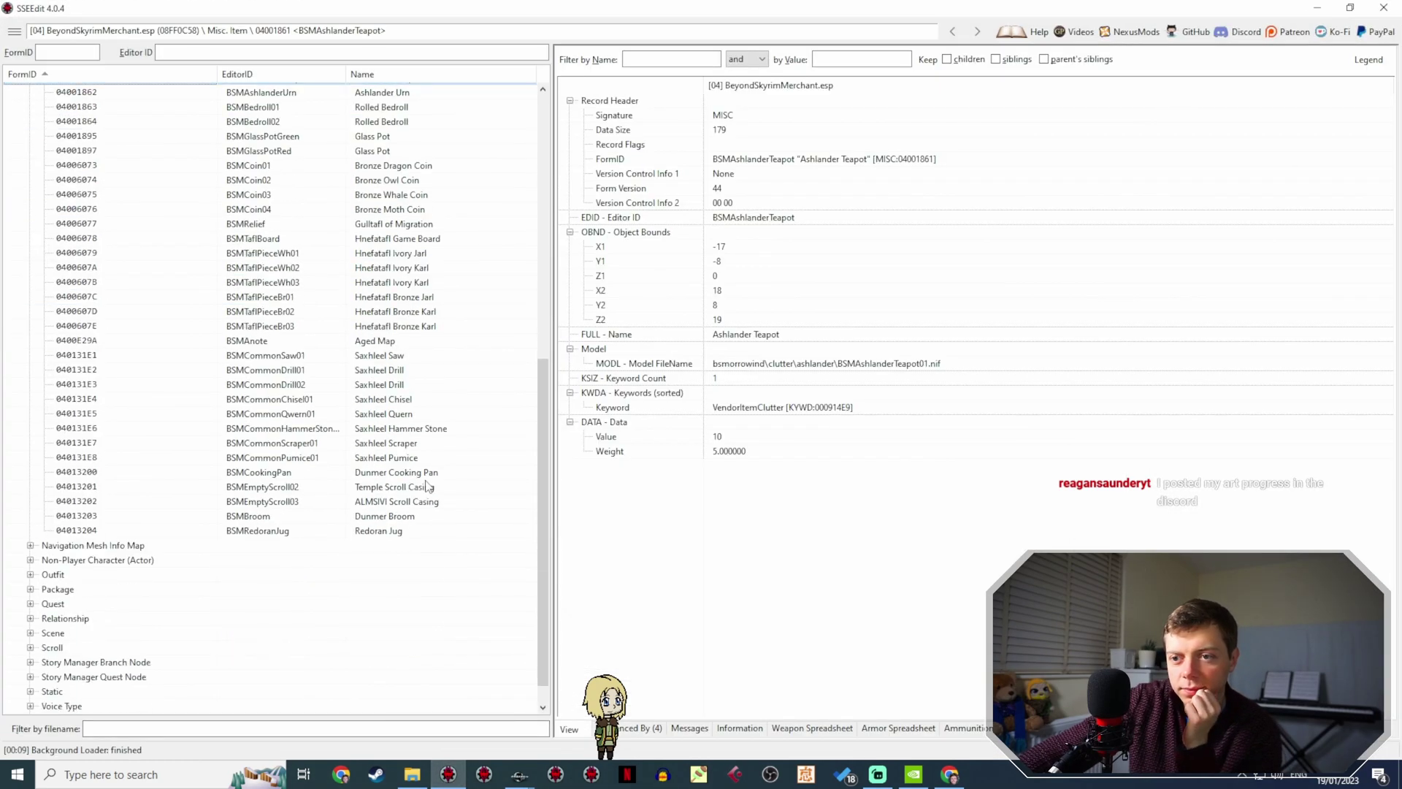
pyautogui.click(419, 415)
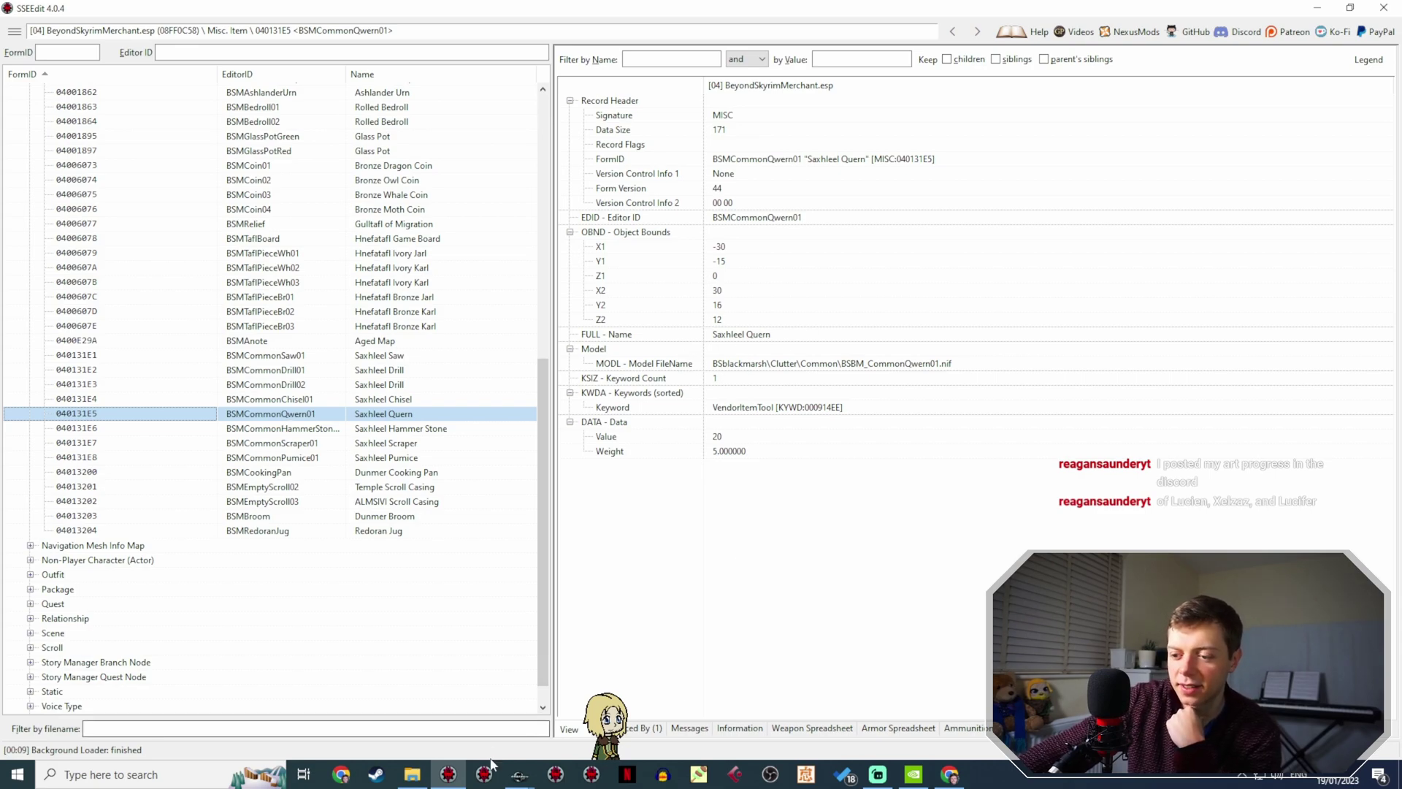
# Switch back to Creation Kit, set the Subject GetItemCount condition's item to BSMCommonQwern01 too, and confirm the quern line and quest.
pyautogui.click(592, 705)
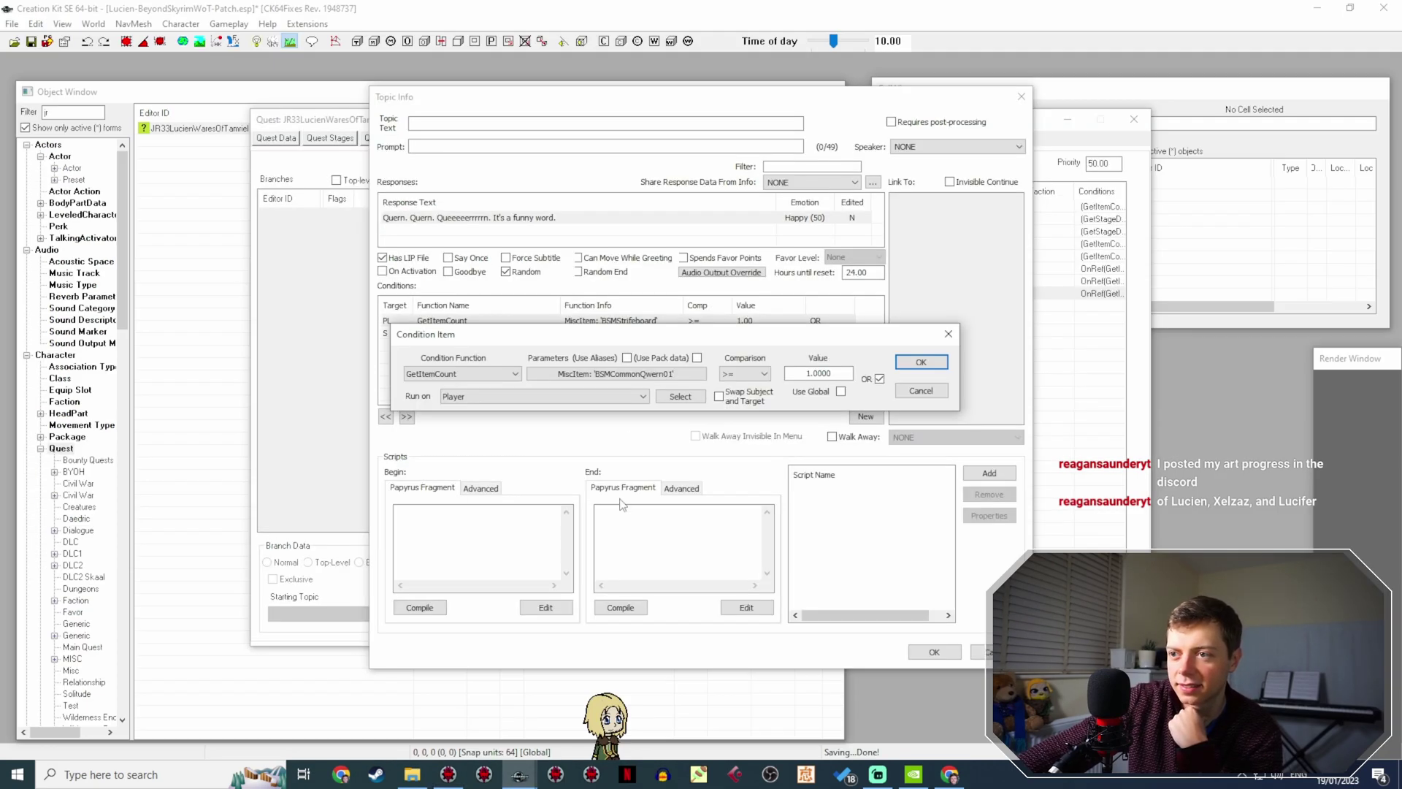
pyautogui.click(922, 363)
pyautogui.click(659, 333)
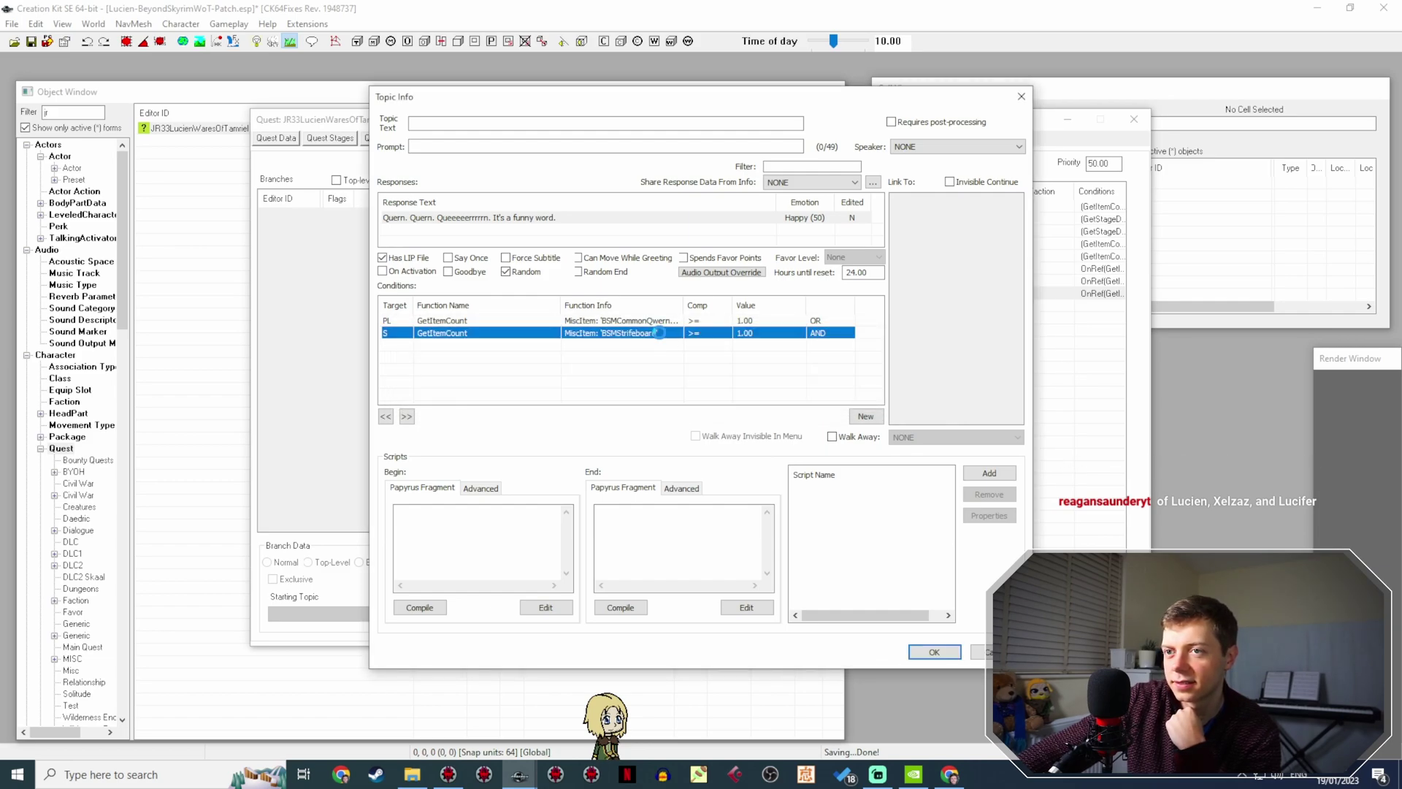
pyautogui.doubleClick(659, 333)
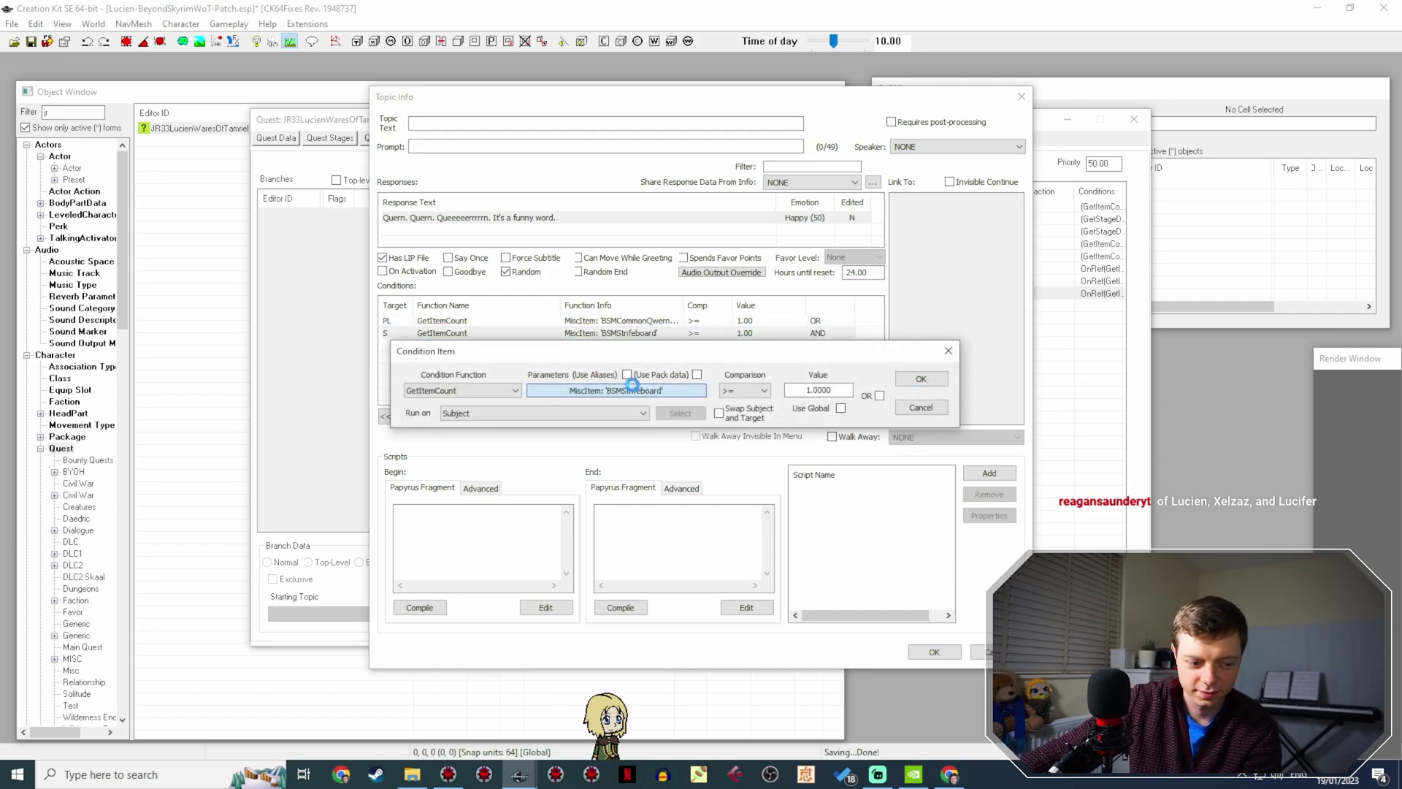
pyautogui.write('bsm')
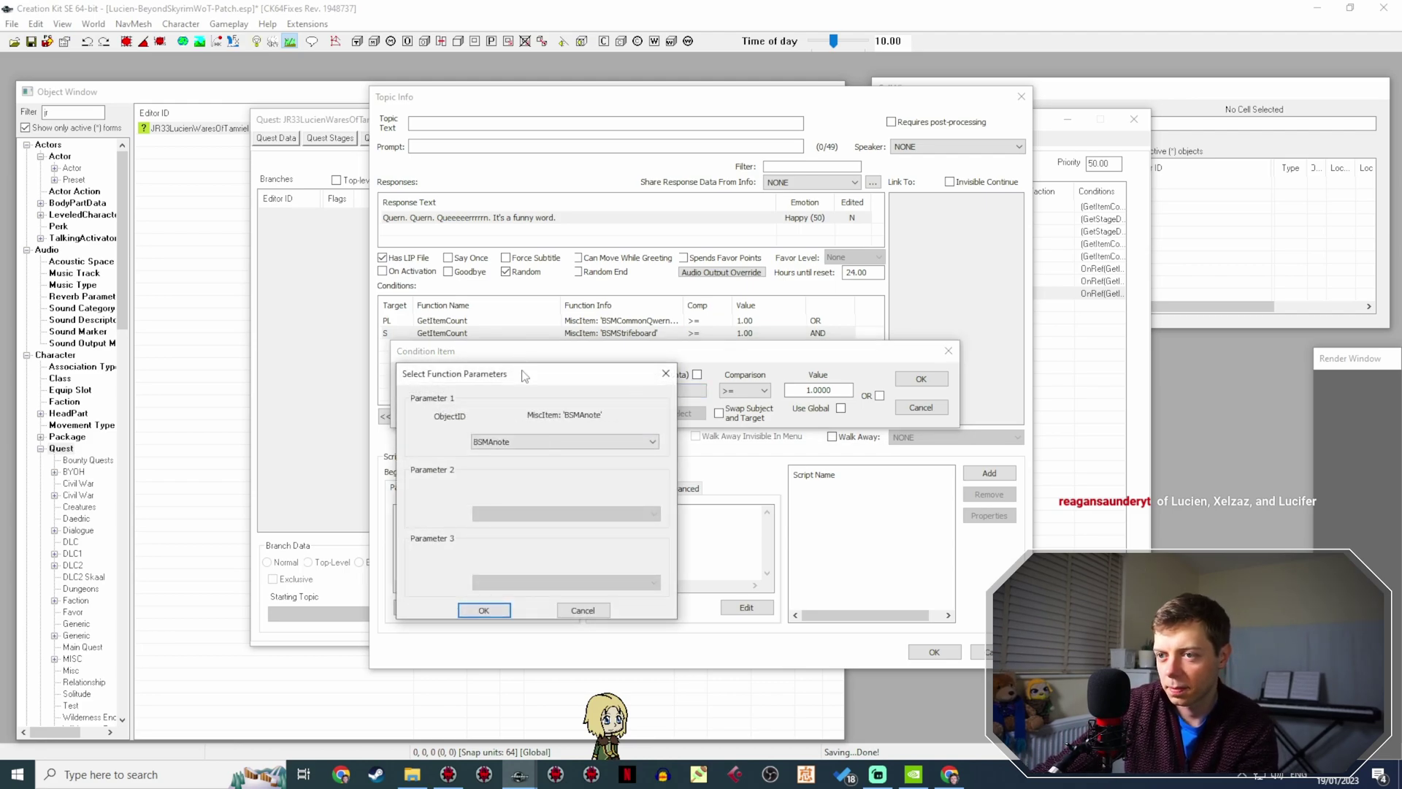
pyautogui.moveTo(522, 372); pyautogui.dragTo(656, 408)
pyautogui.click(631, 479)
pyautogui.write('bsmcommonc')
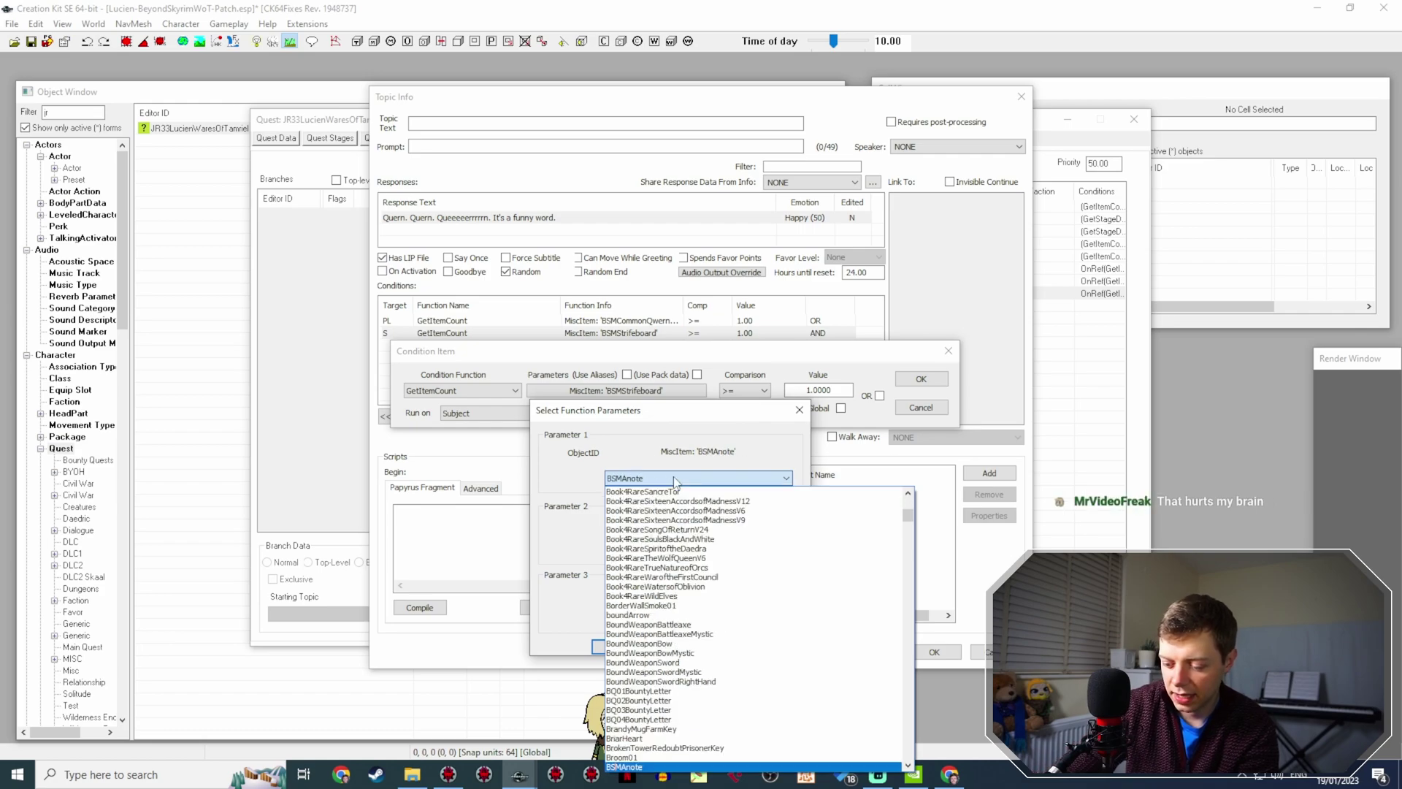
pyautogui.write('q')
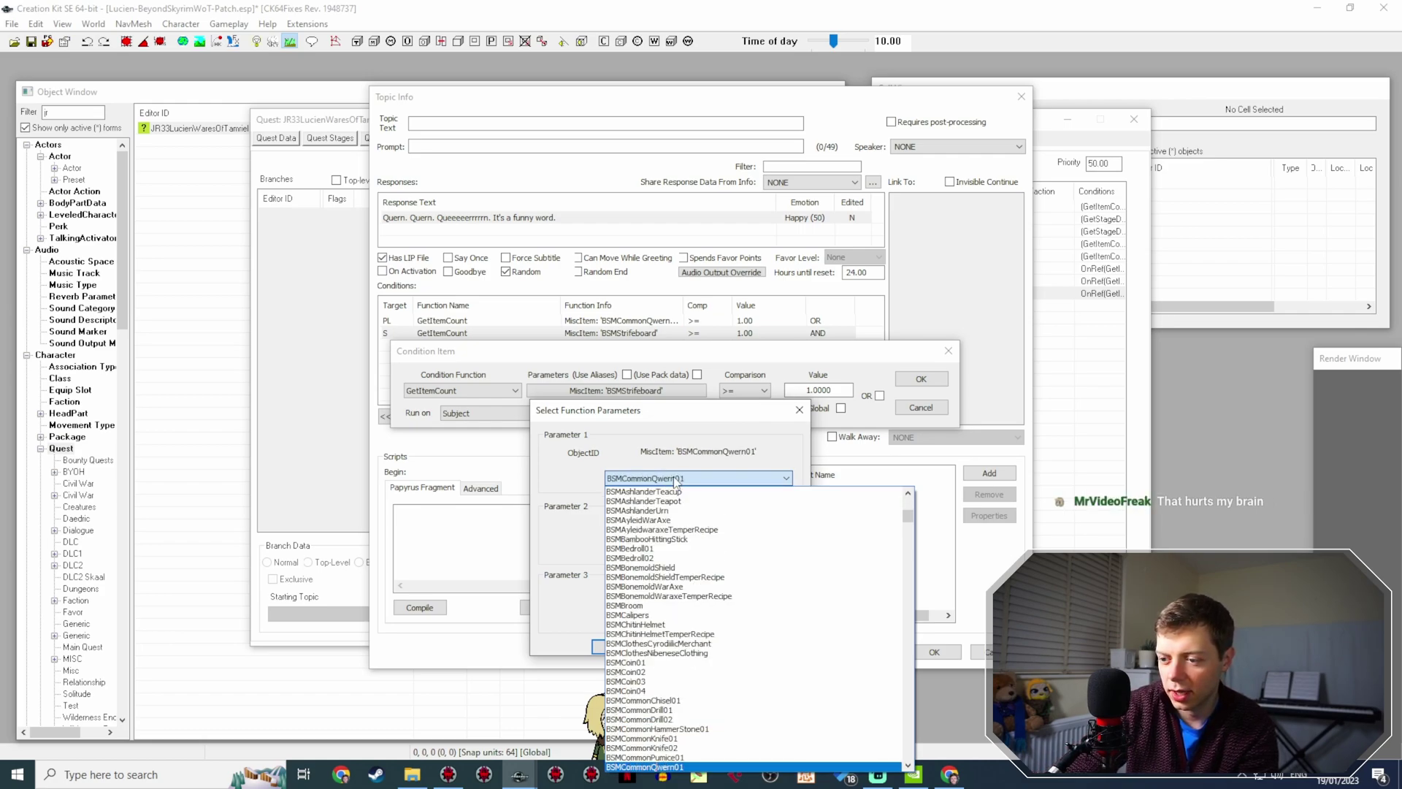
pyautogui.press('Return')
pyautogui.press('Return')
pyautogui.click(922, 379)
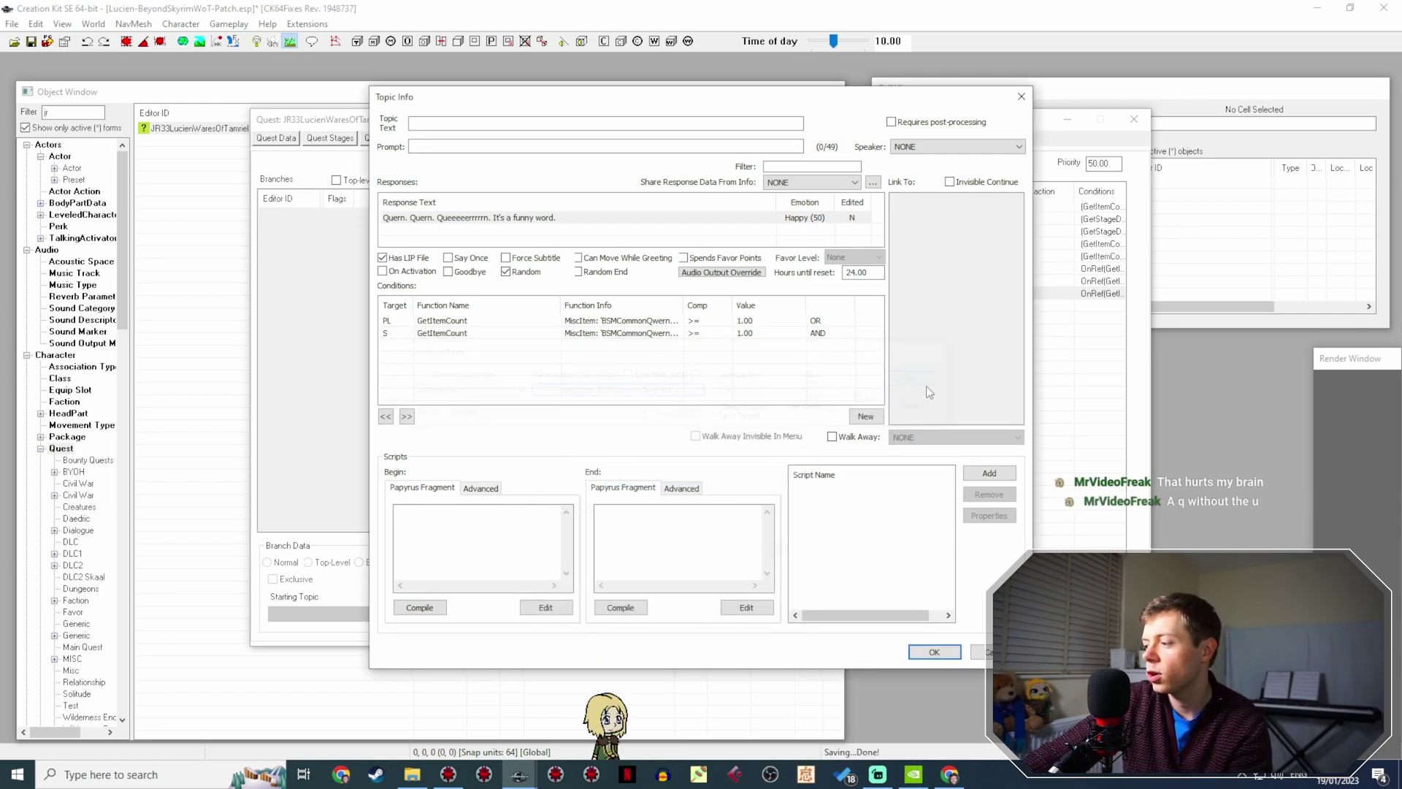
pyautogui.click(934, 651)
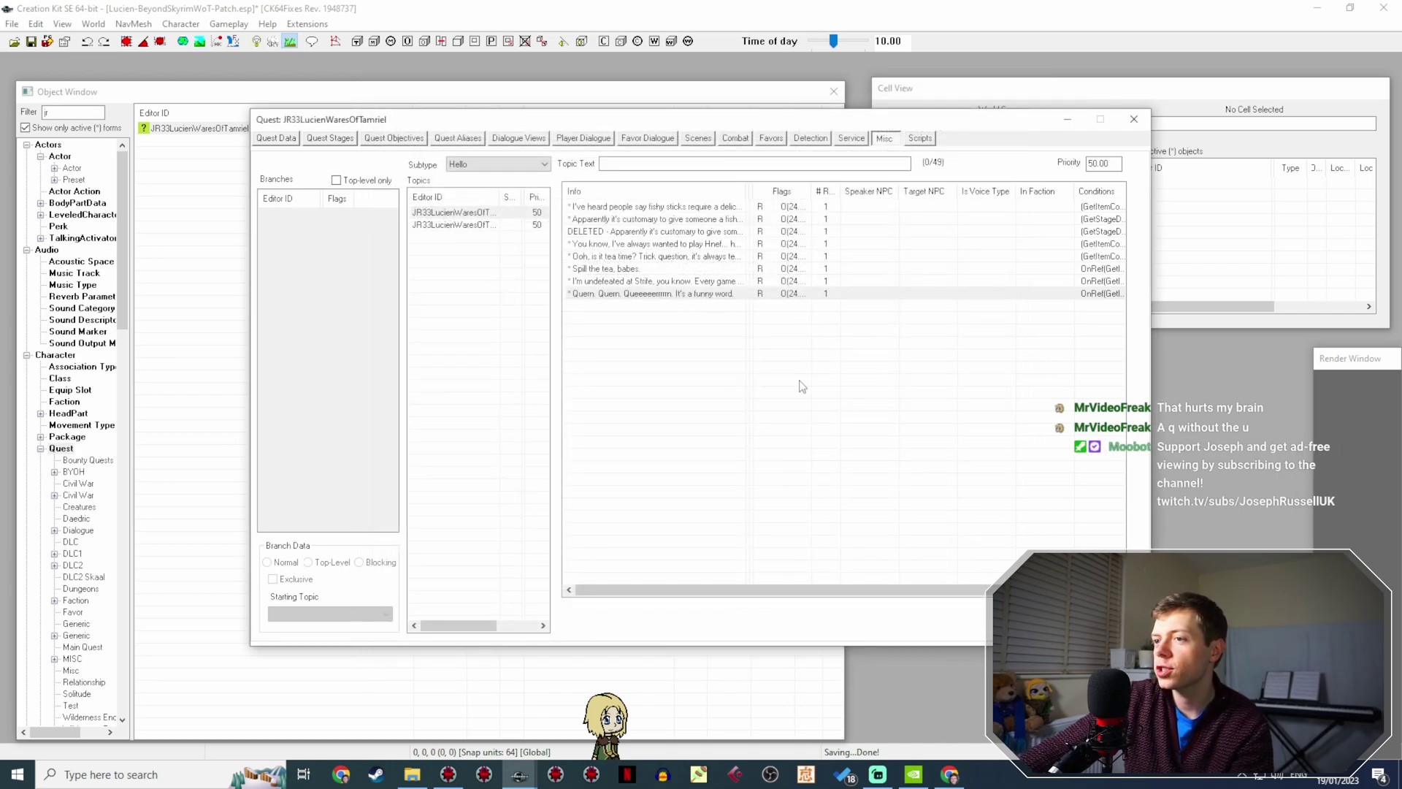
pyautogui.press('Return')
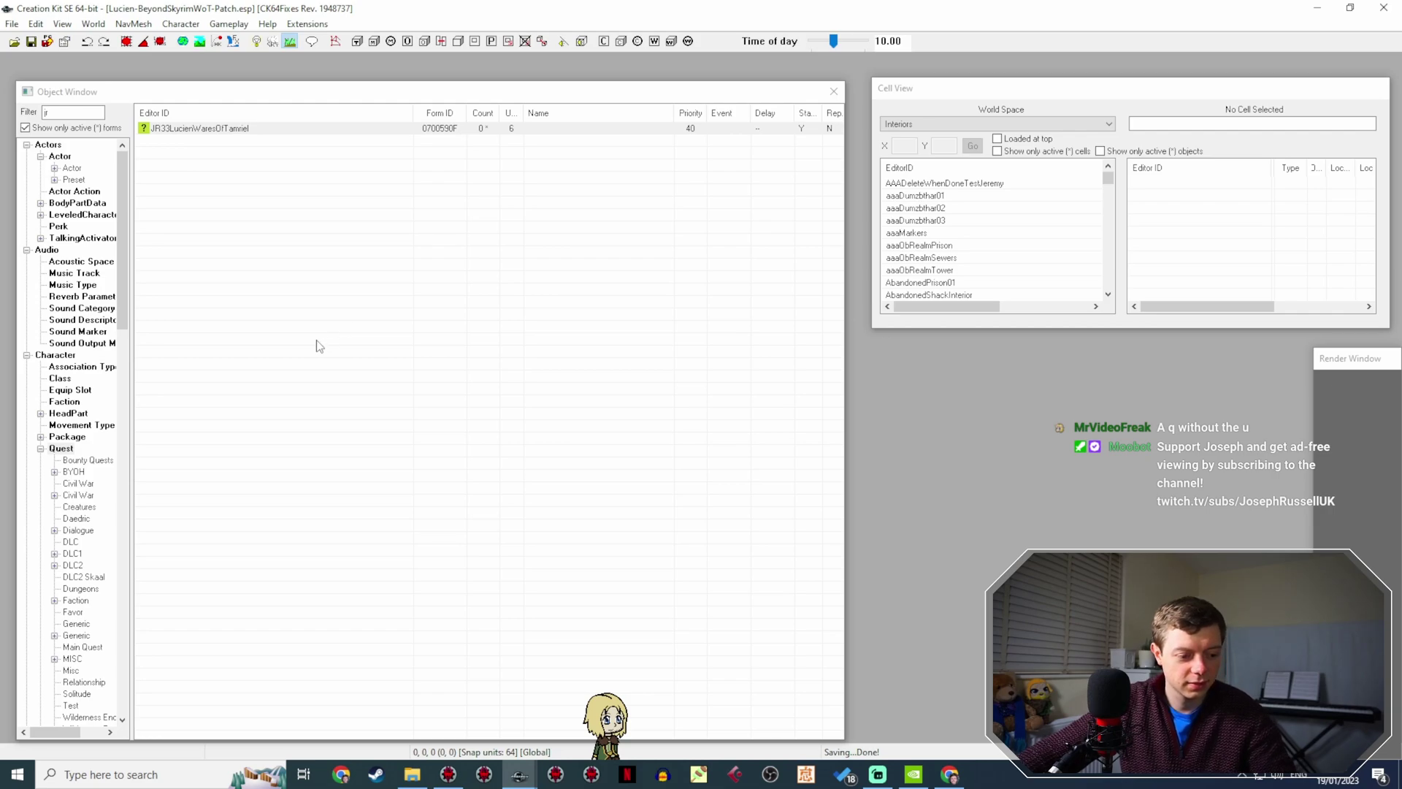
# Look at the Saxhleel Quern record in SSEEdit again, and reopen the JR33LucienWaresOfTamriel quest in Creation Kit.
pyautogui.click(448, 774)
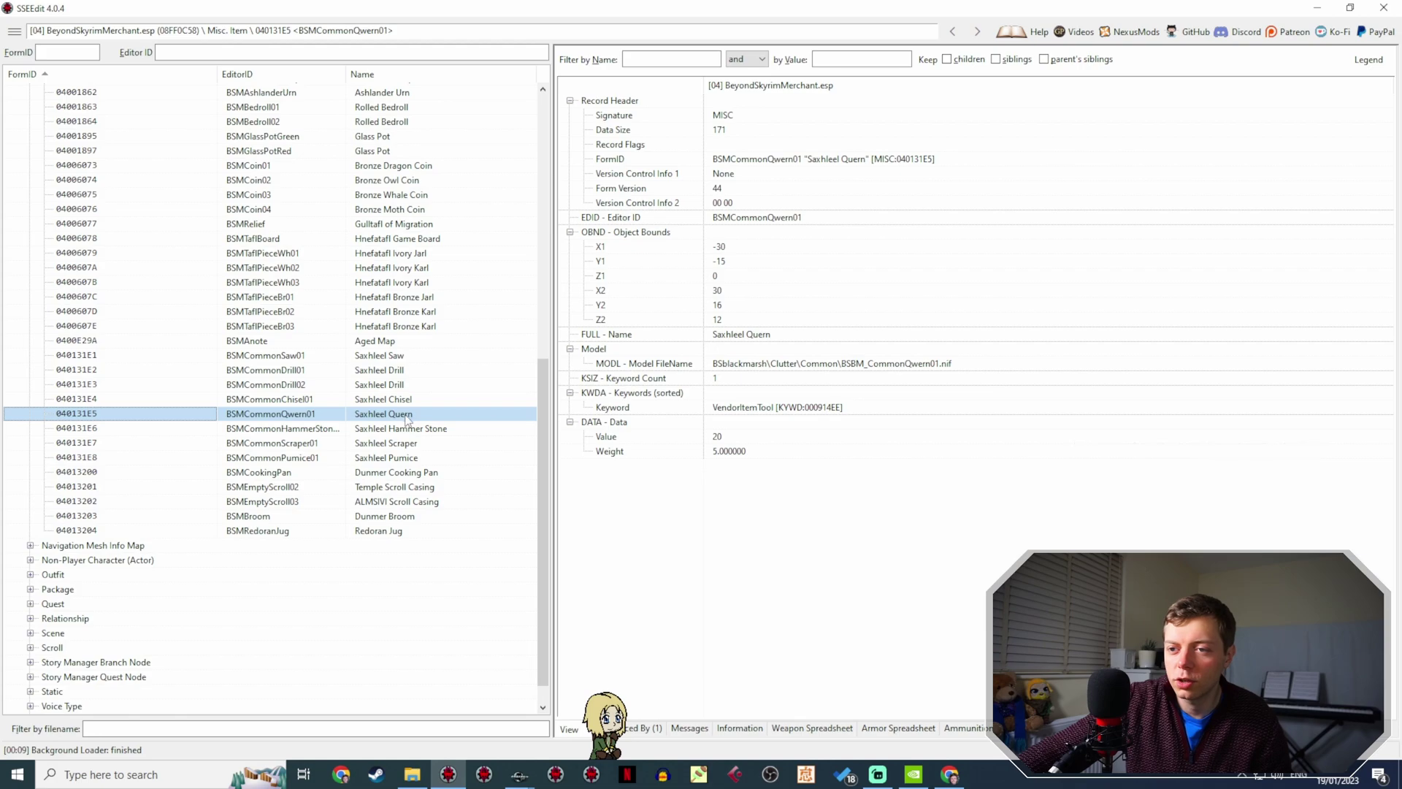
pyautogui.click(520, 774)
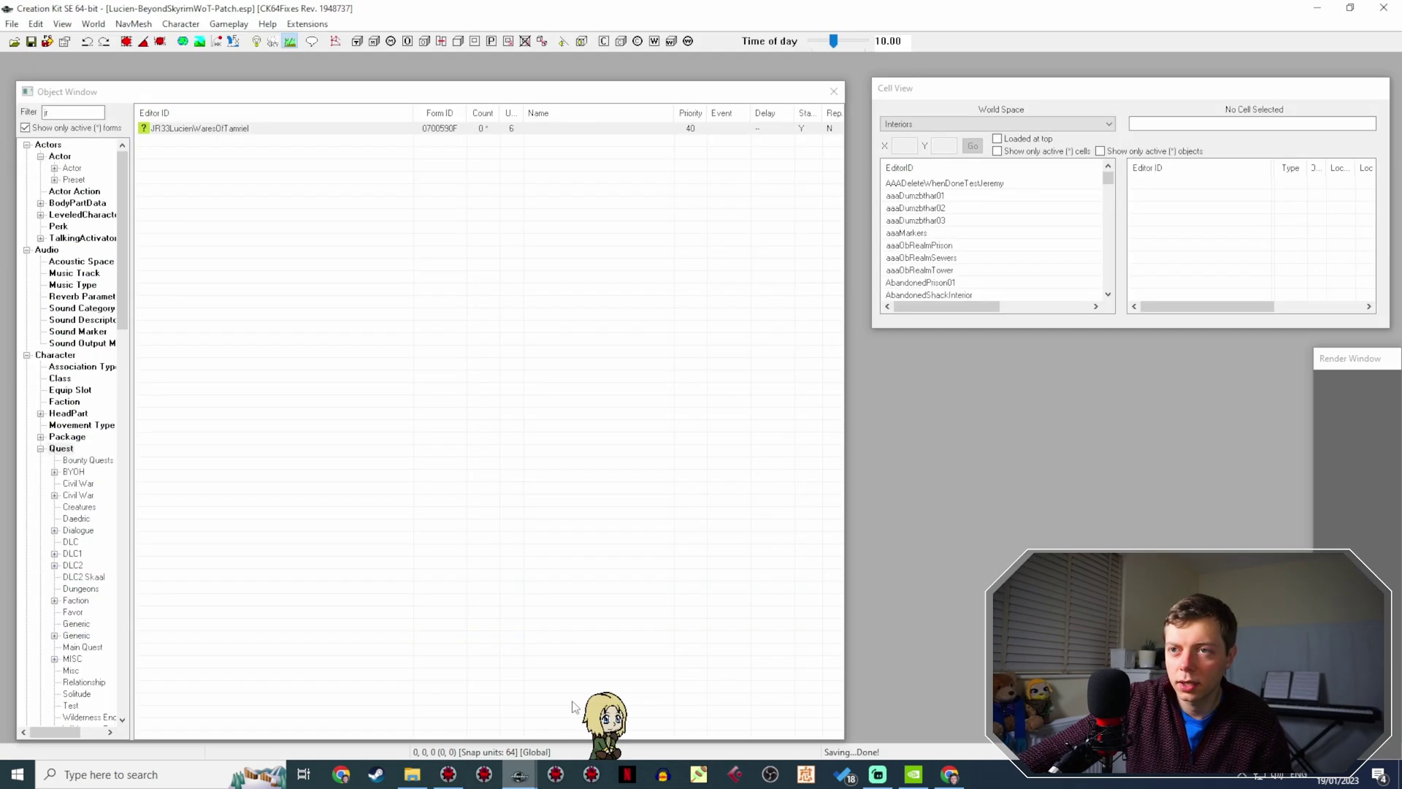
pyautogui.click(187, 130)
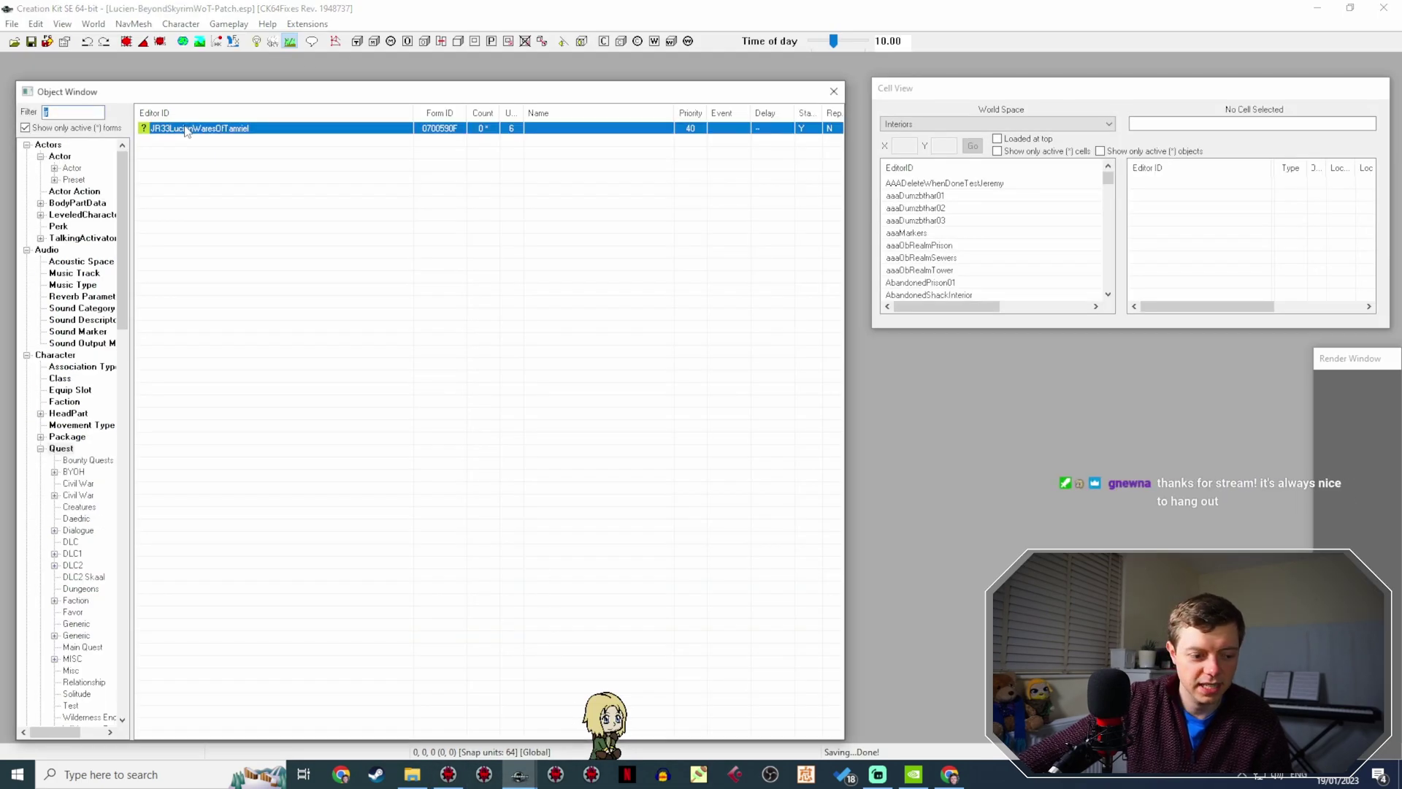
pyautogui.doubleClick(247, 131)
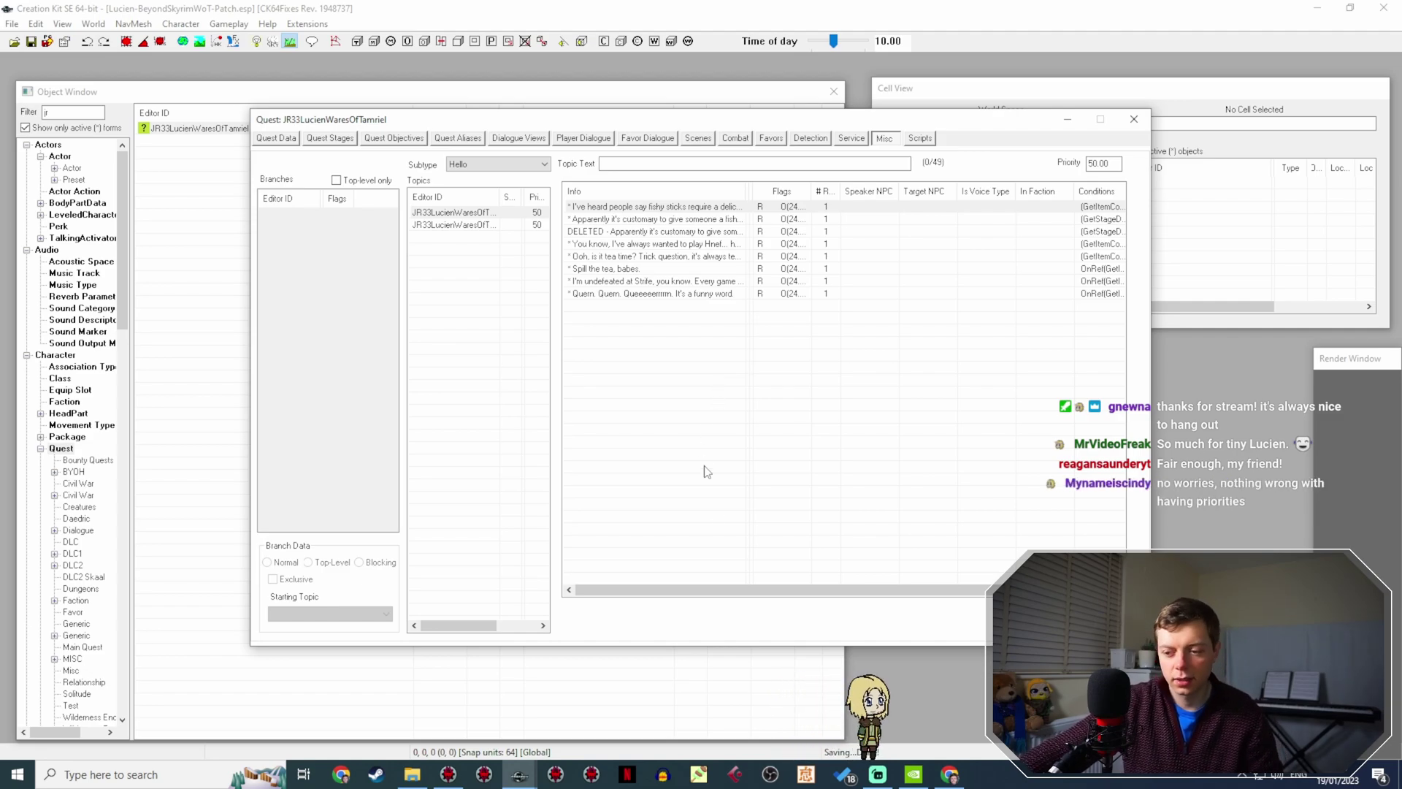
# Switch to Streamlabs Desktop and change the stream from the screen scene to the full-screen camera scene.
pyautogui.click(878, 774)
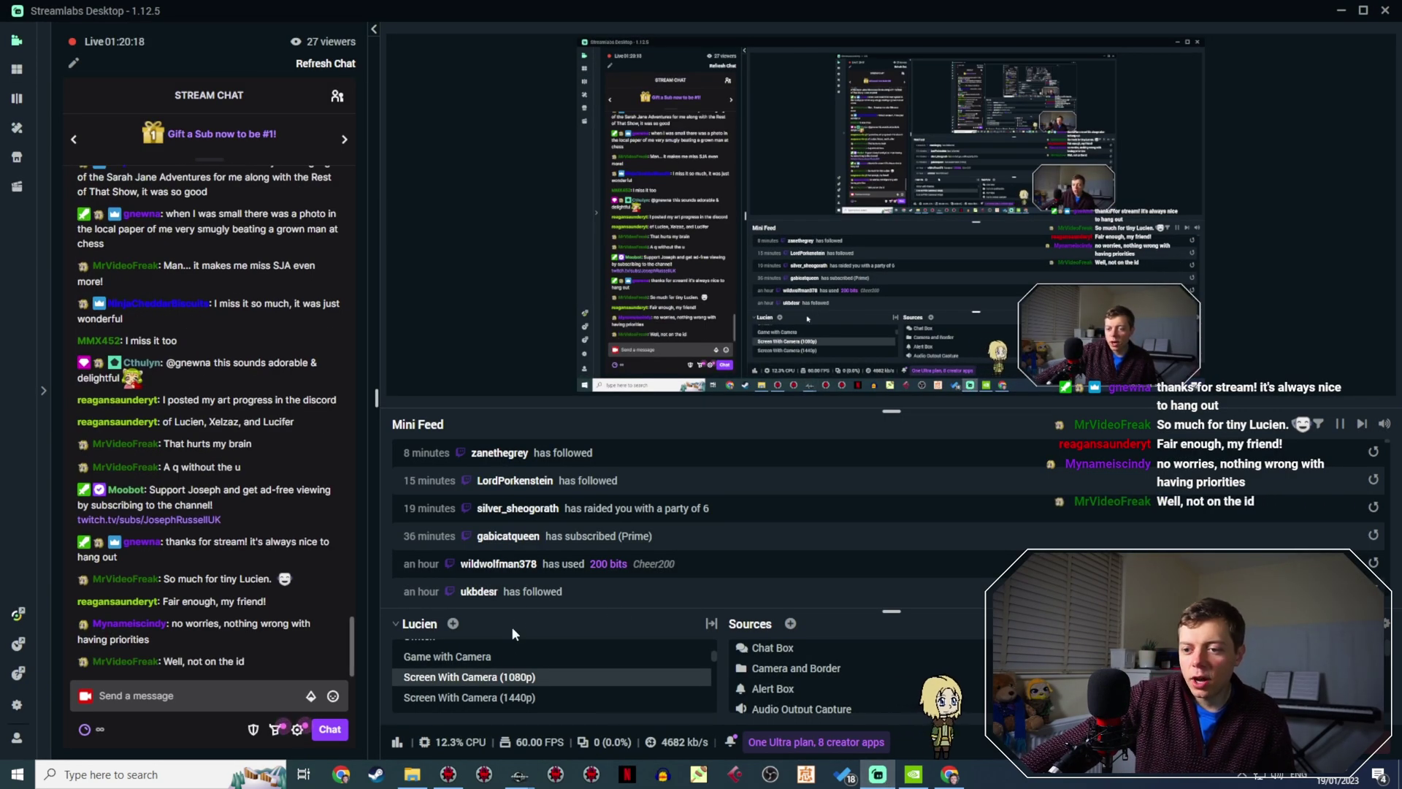
pyautogui.scroll(2, 512, 625)
pyautogui.click(453, 646)
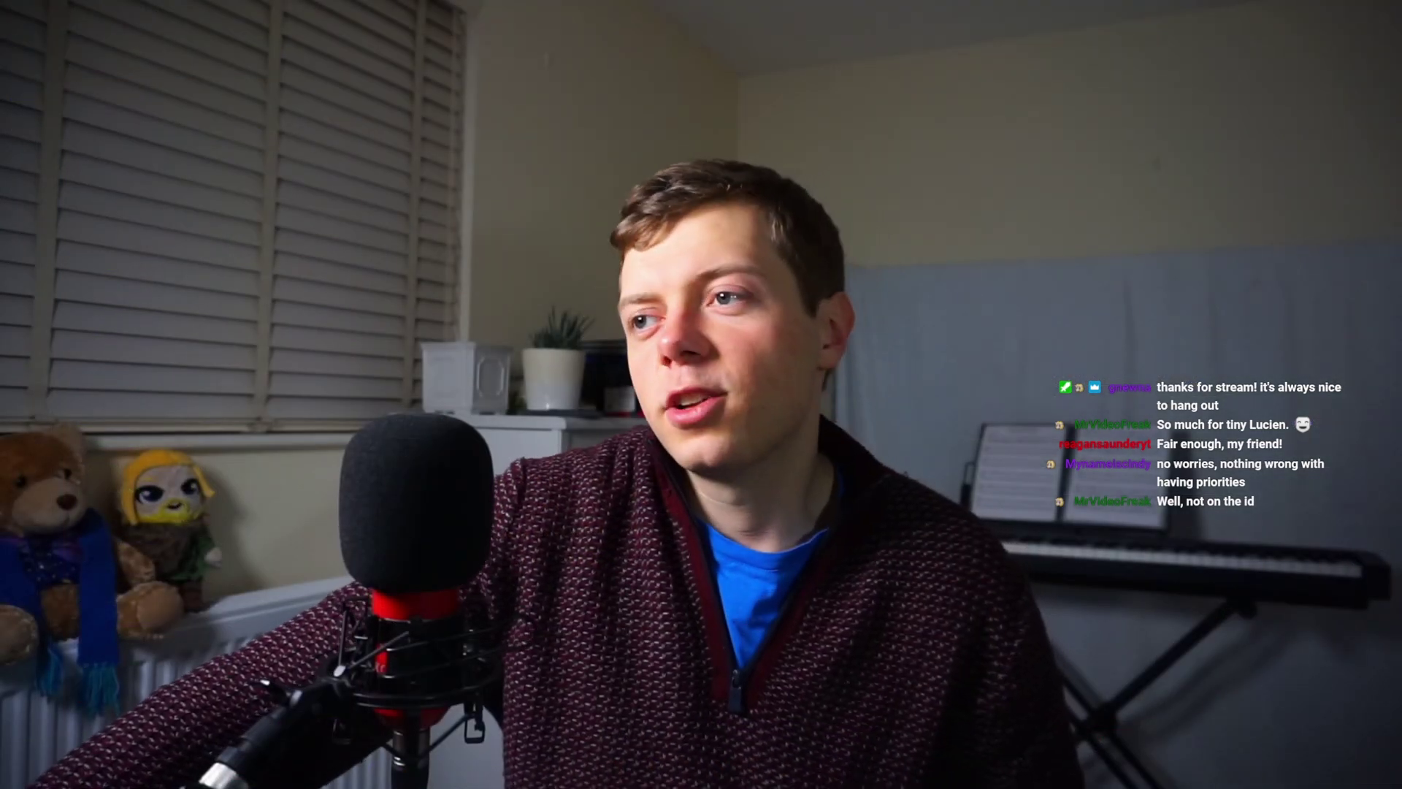